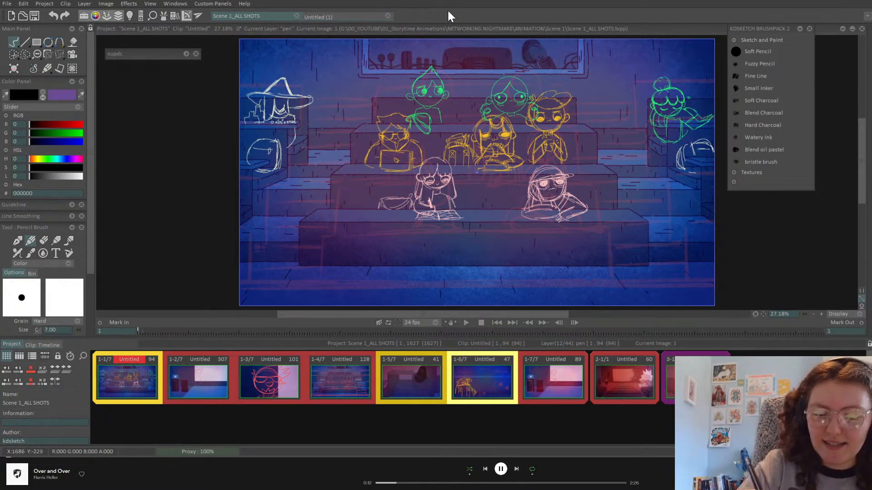
Close the Untitled (1) project and play back the classroom clip 1-1/7
left_click(387, 16)
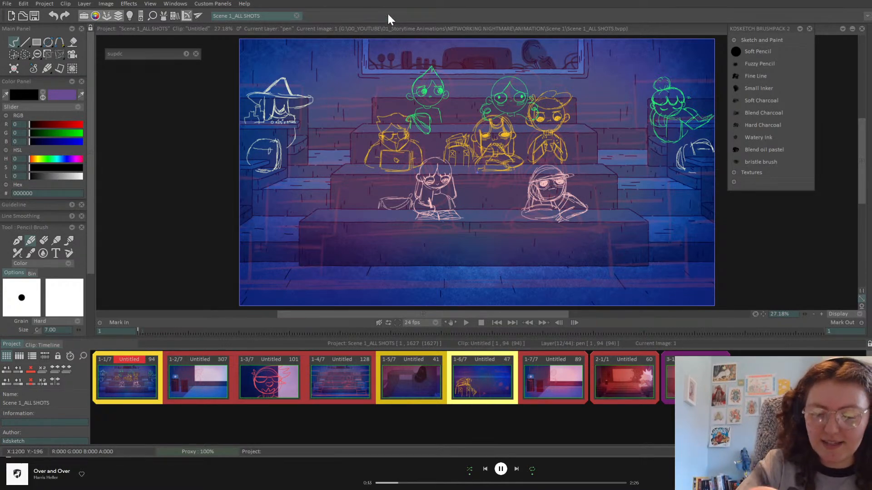
double_click(130, 383)
left_click(464, 323)
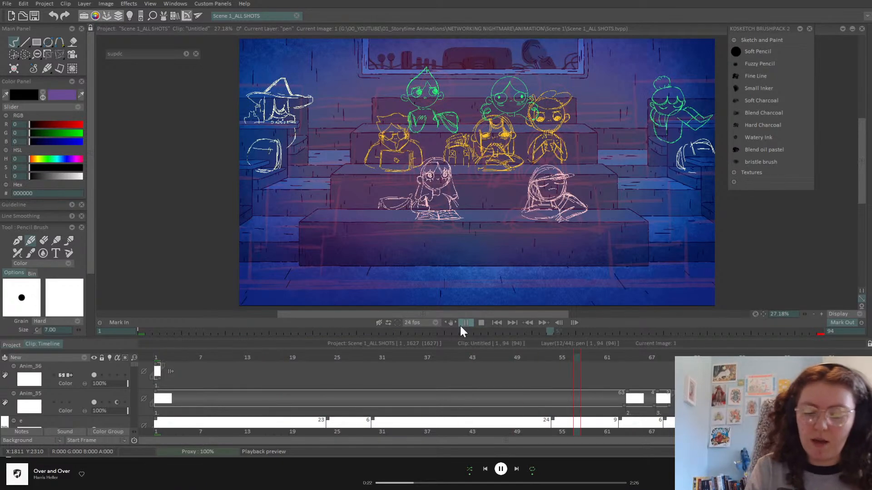
left_click(464, 324)
Open clip 1-5/7 with the desk and backpack and add a new animation layer to it
left_click(13, 343)
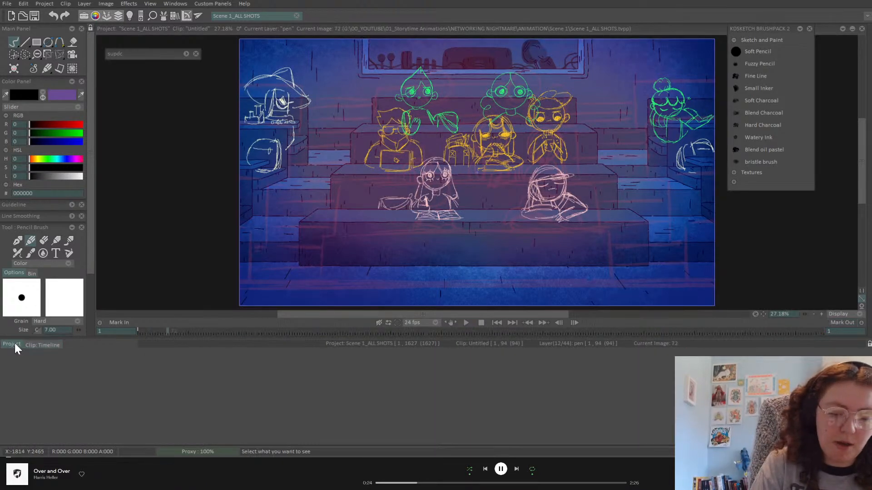
double_click(416, 384)
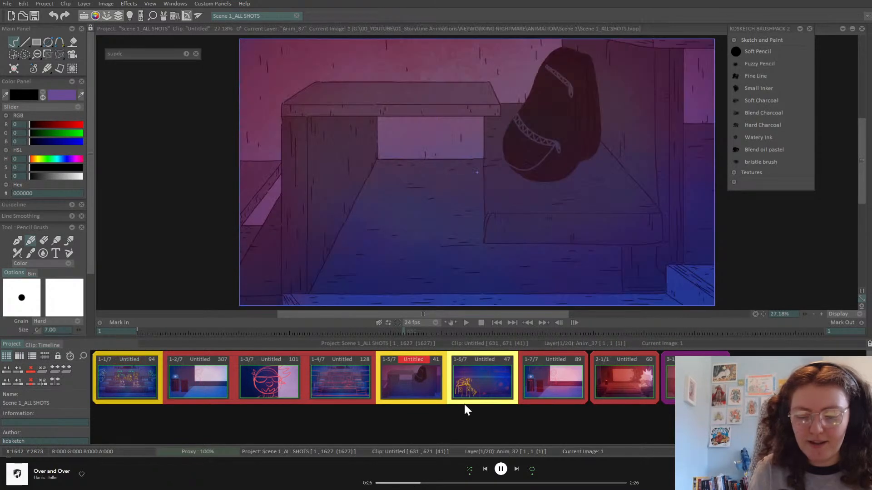
double_click(416, 382)
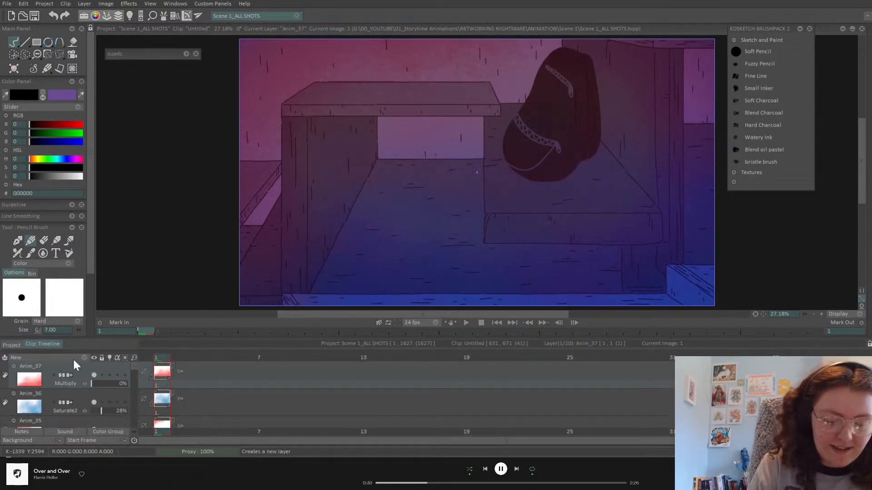
left_click(89, 361)
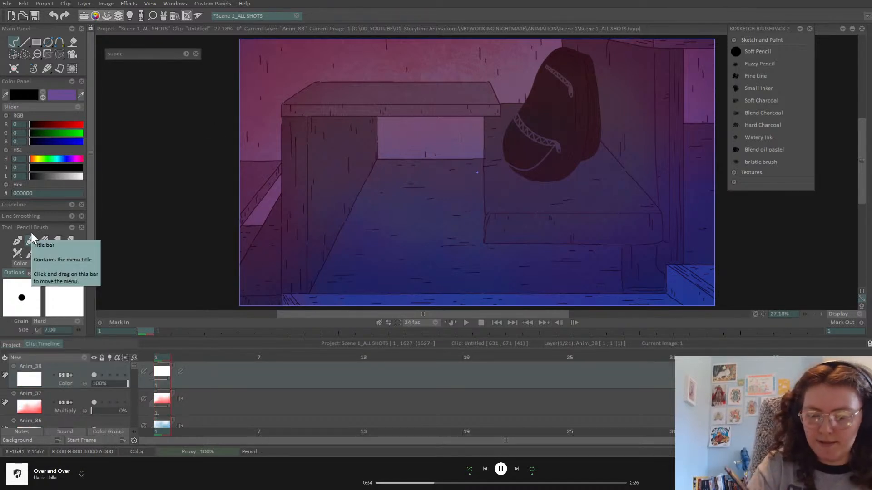
Pick the yellow swatch FFCA3A from the supdc palette as the drawing colour
left_click(821, 314)
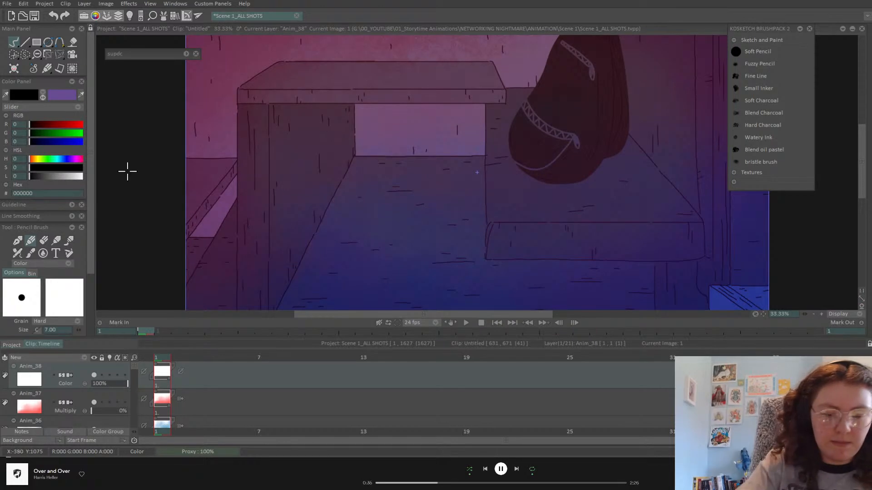
left_click(186, 53)
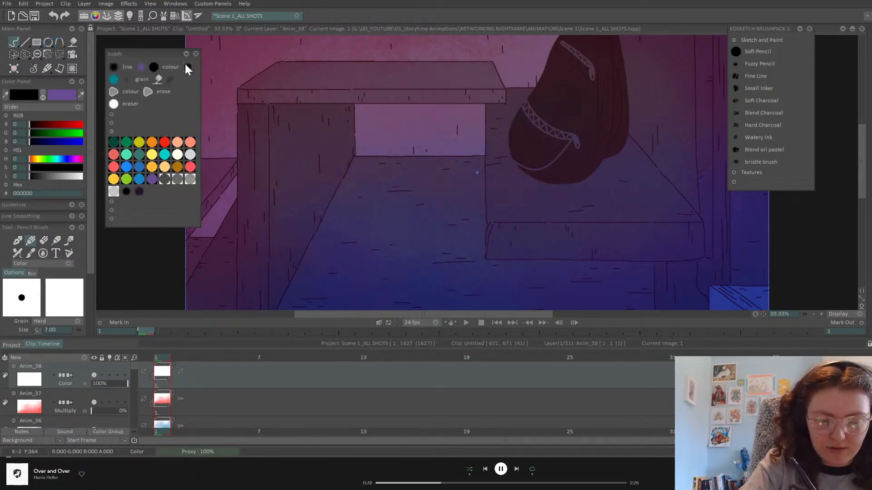
left_click(116, 180)
left_click(186, 54)
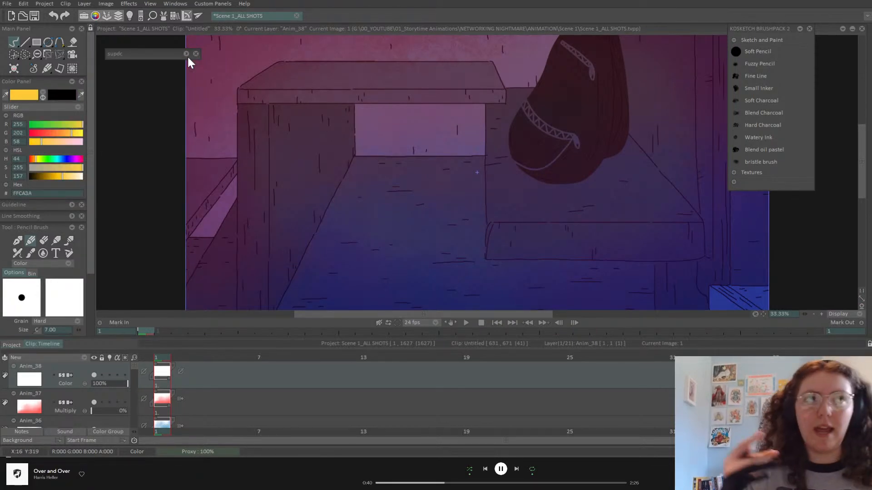
Bring the red rough sketch layer Untitled1 to the top of the layer stack and save the project
left_click_drag(134, 366, 140, 430)
left_click_drag(82, 408, 94, 322)
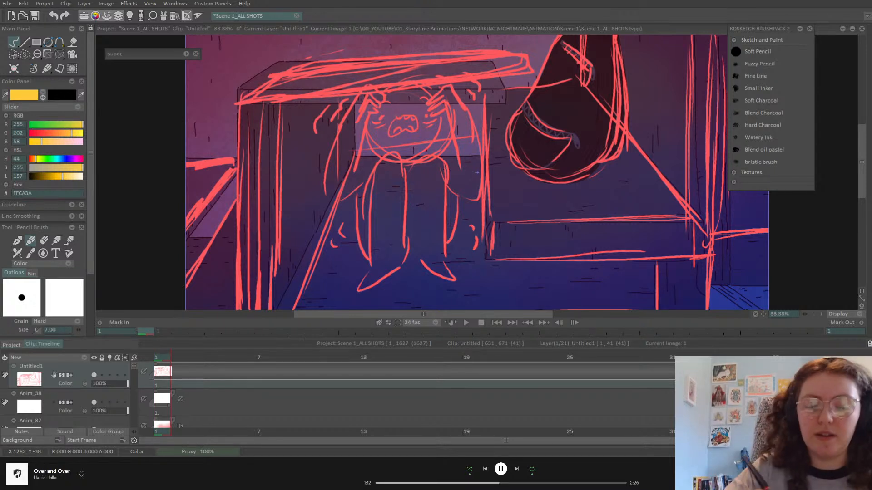
key("ctrl+s")
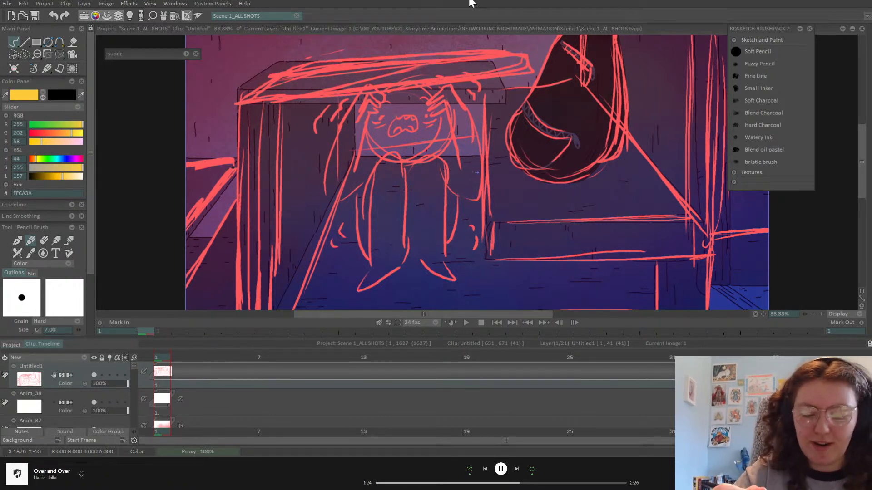
Lower the Untitled1 rough layer's opacity to 20% and place the empty Anim_38 layer above it
left_click(99, 383)
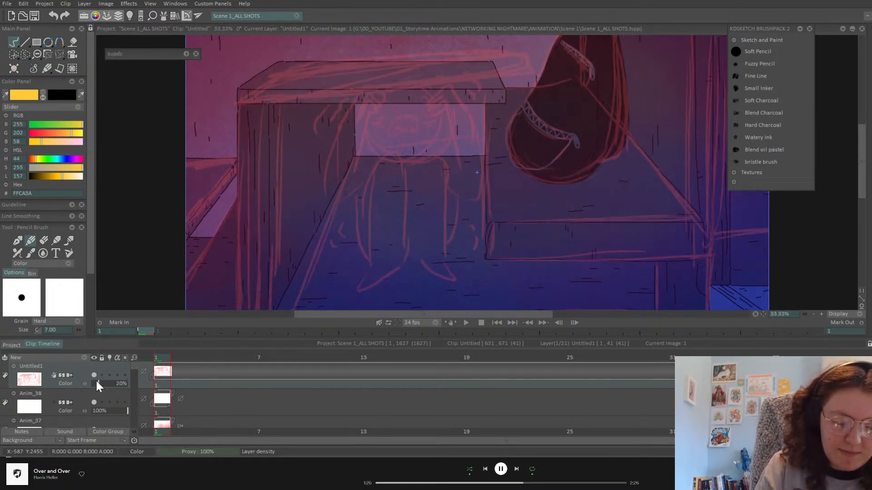
left_click(88, 398)
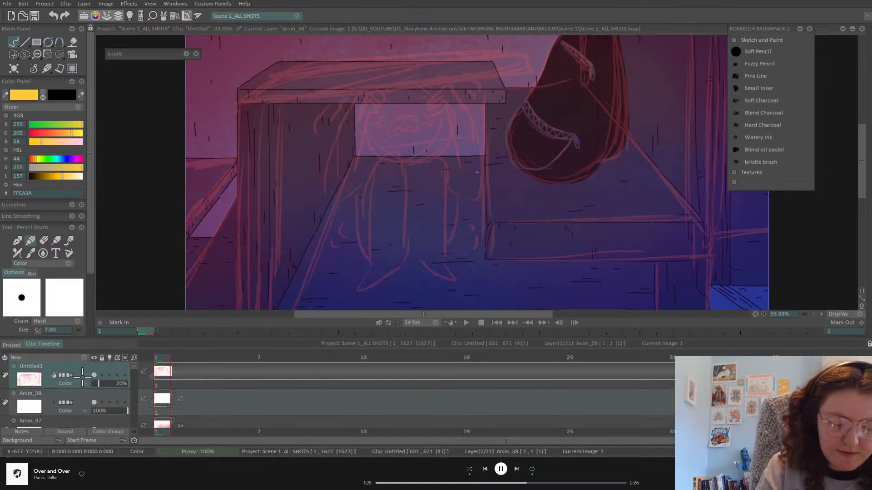
left_click_drag(82, 359, 86, 355)
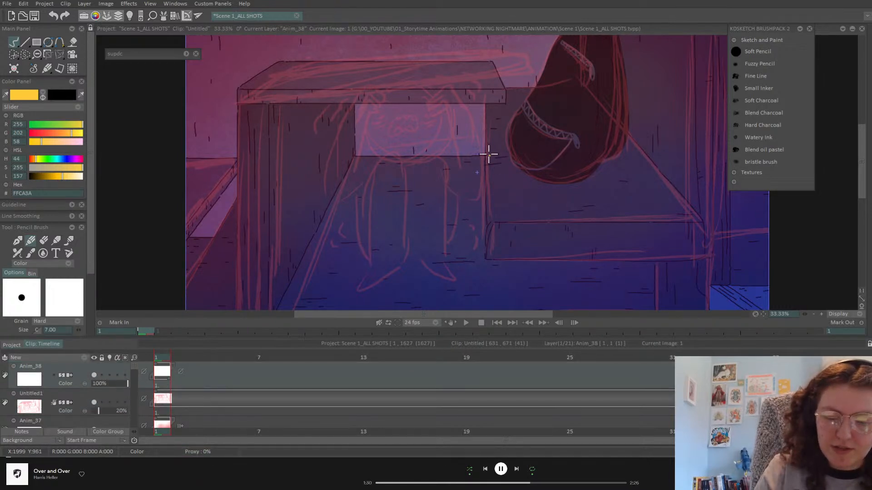
Draw a yellow curve along the side of the character's head and set the pencil brush size to 5
left_click_drag(805, 314, 761, 308)
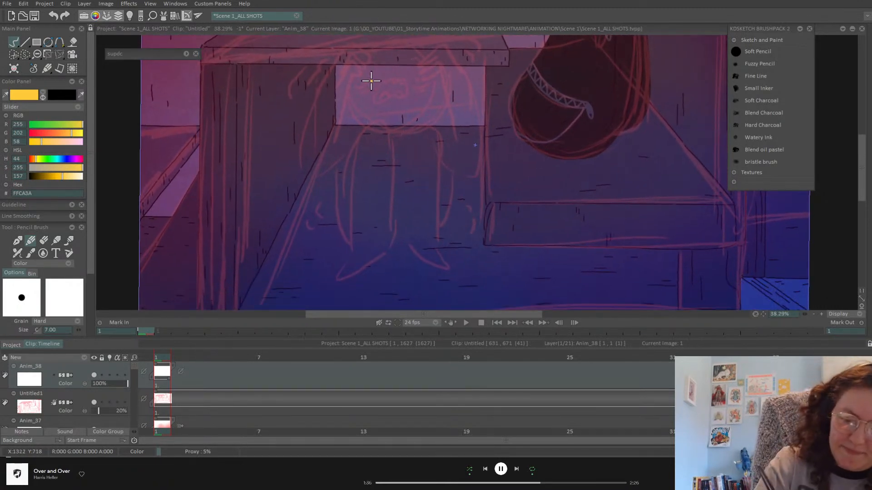
mouse_move(350, 83)
left_mouse_down()
mouse_move(360, 135)
mouse_move(356, 66)
mouse_move(346, 108)
left_mouse_up()
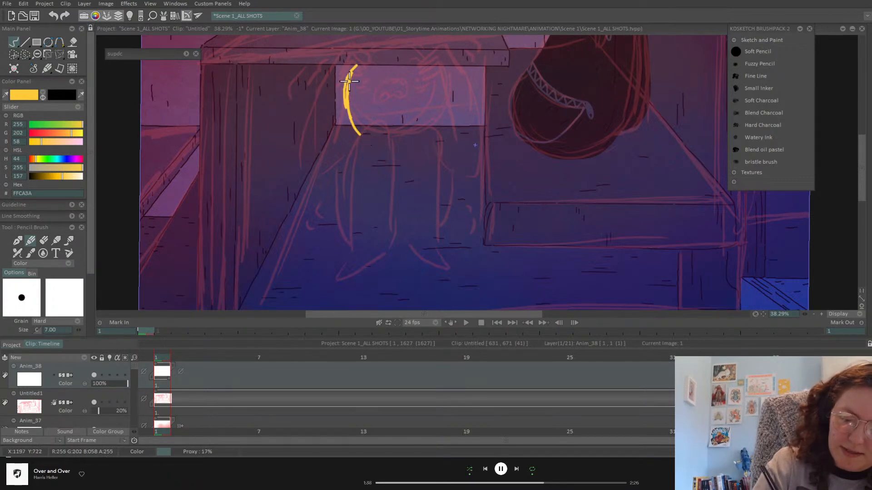
scroll(87, 291, "down", 1)
left_click(58, 314)
type("5")
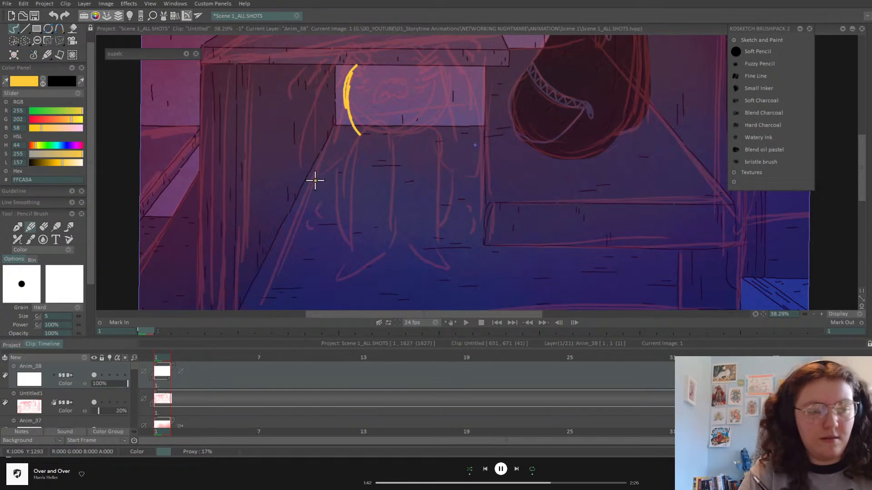
Set the pencil brush power to 1%
key("Tab")
key("BackSpace")
type("1")
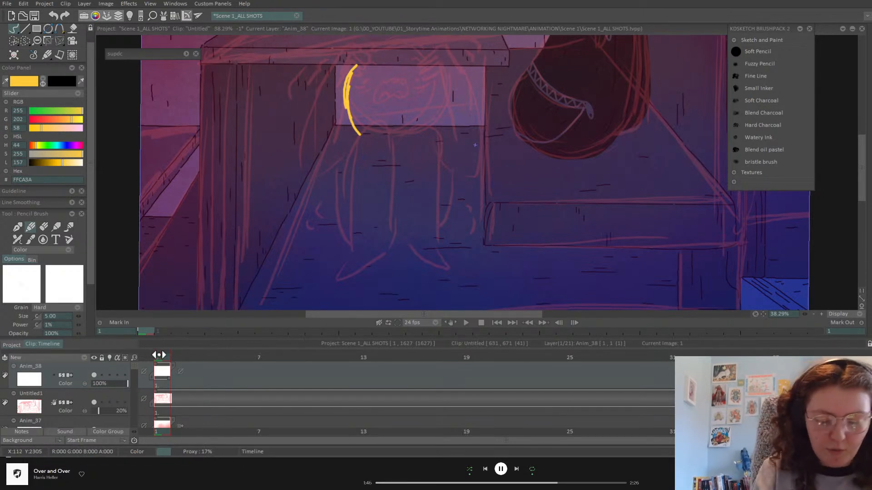
Play back the desk clip and return to its first frame
key("Return")
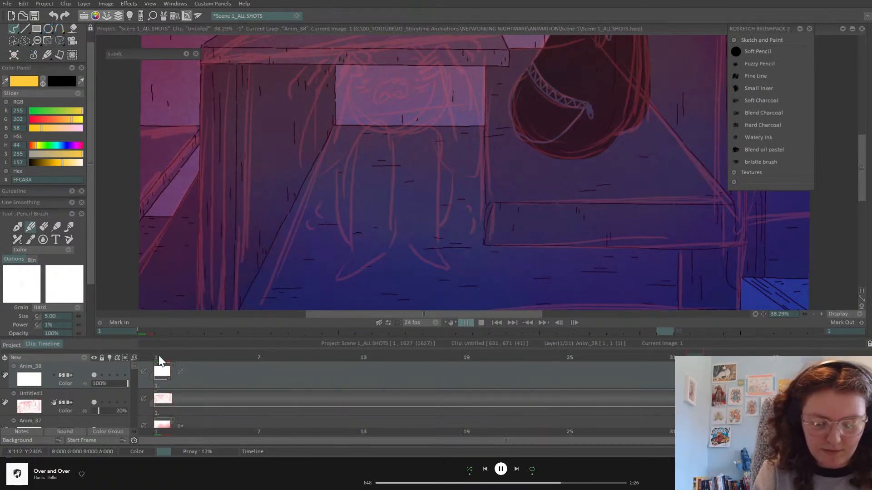
left_click(161, 357)
key("Return")
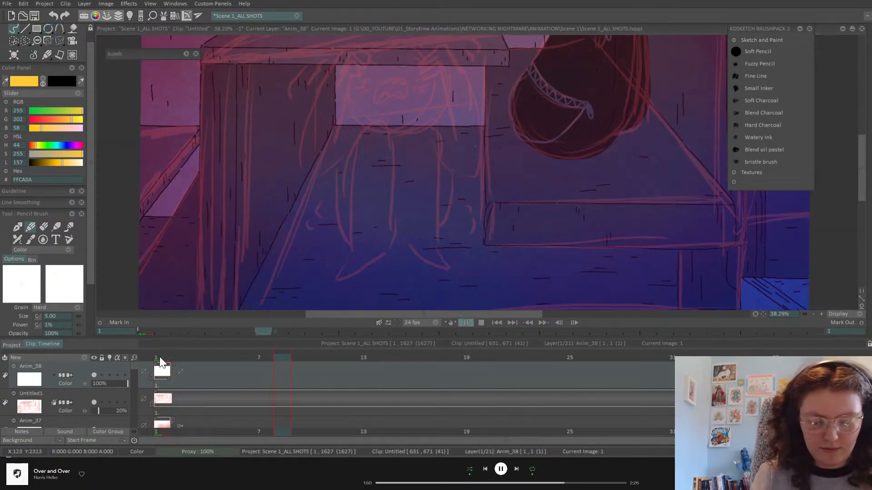
left_click(154, 359)
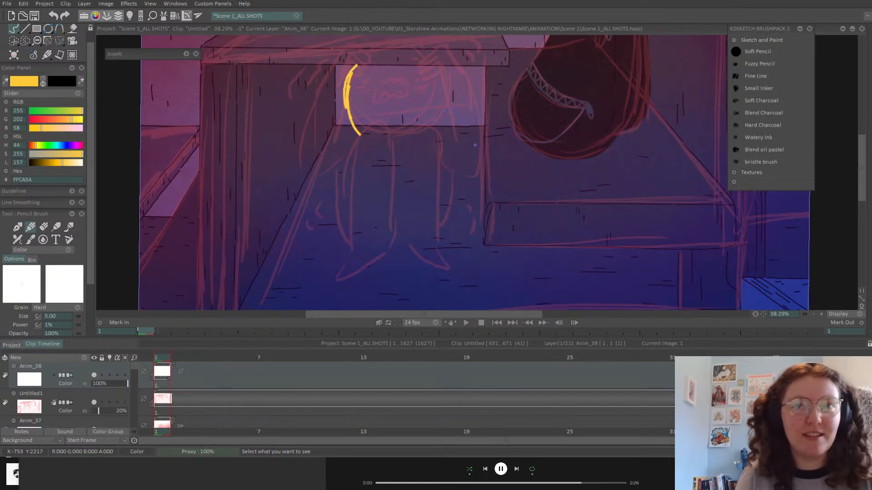
key("super")
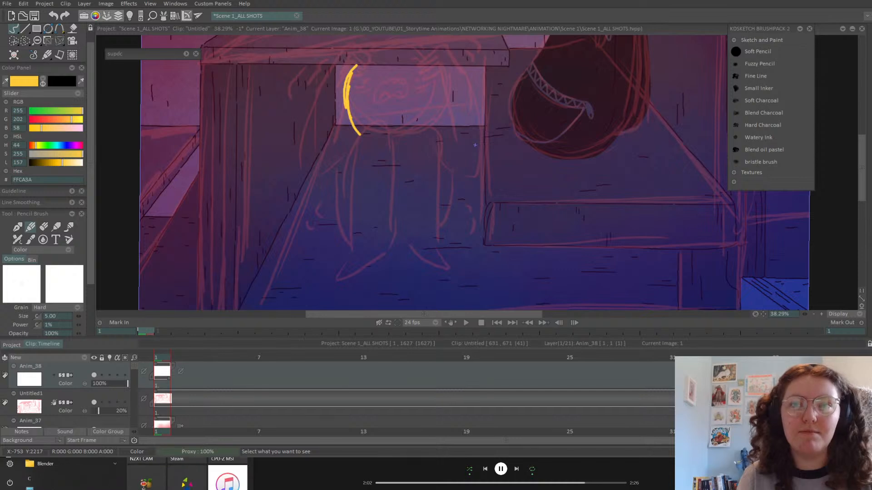
key("super")
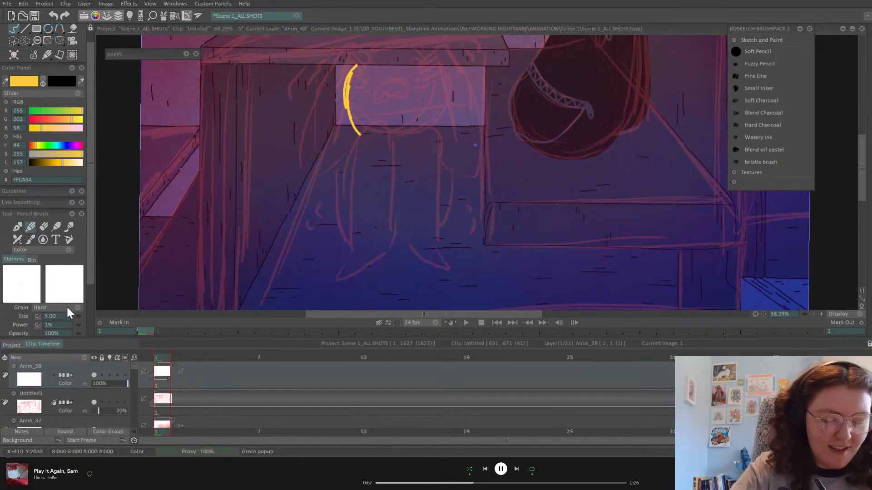
Set the pencil brush power to 100% and test it with a stroke over the character's head
left_click_drag(80, 324, 119, 323)
mouse_move(378, 85)
left_mouse_down()
mouse_move(388, 107)
mouse_move(530, 147)
left_mouse_up()
key("ctrl+z")
Undo the trial strokes on the character's head and save the project
left_click_drag(351, 75, 386, 131)
key("ctrl+z")
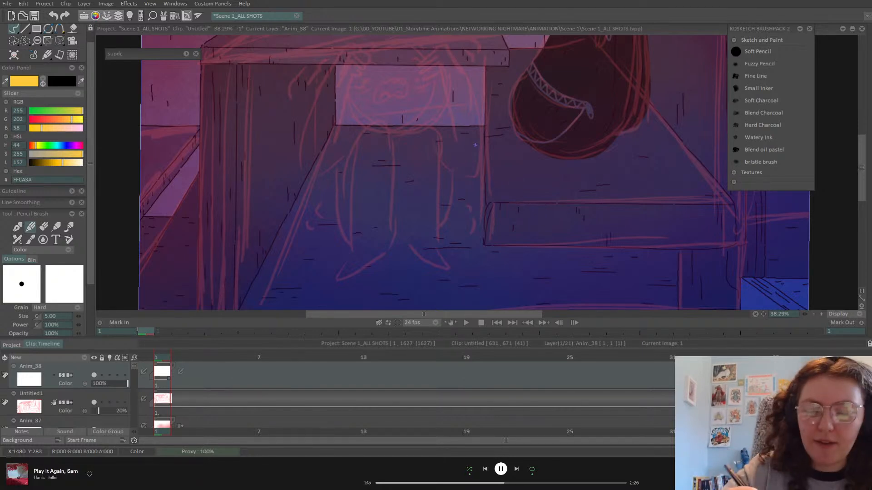
key("ctrl+s")
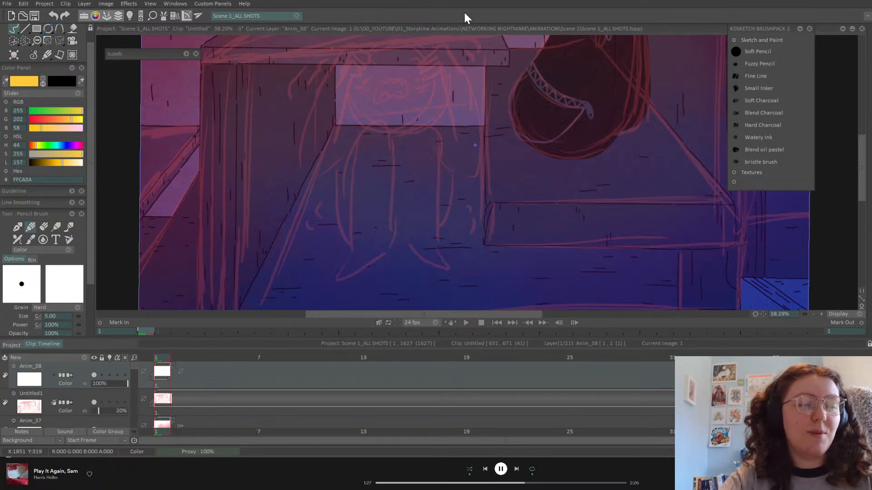
mouse_move(347, 78)
left_mouse_down()
mouse_move(362, 130)
mouse_move(349, 83)
mouse_move(377, 148)
left_mouse_up()
left_click_drag(349, 79, 374, 71)
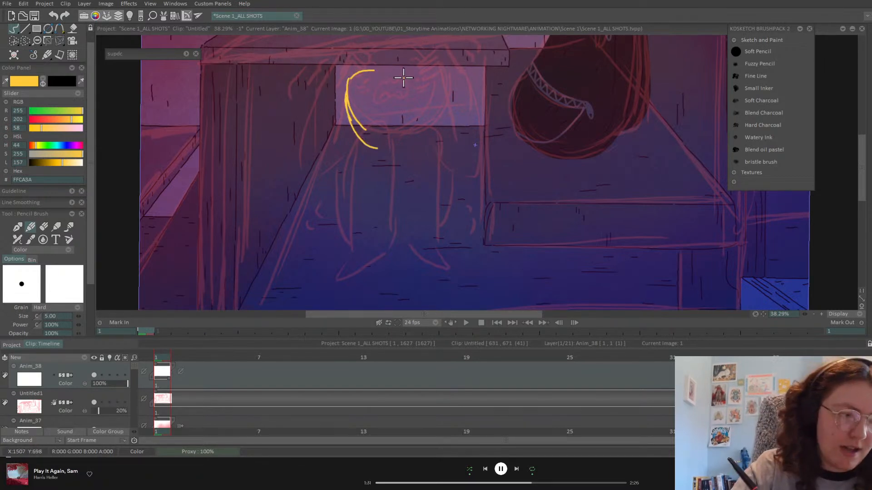
key("ctrl+z")
key("ctrl+z")
key("ctrl+z")
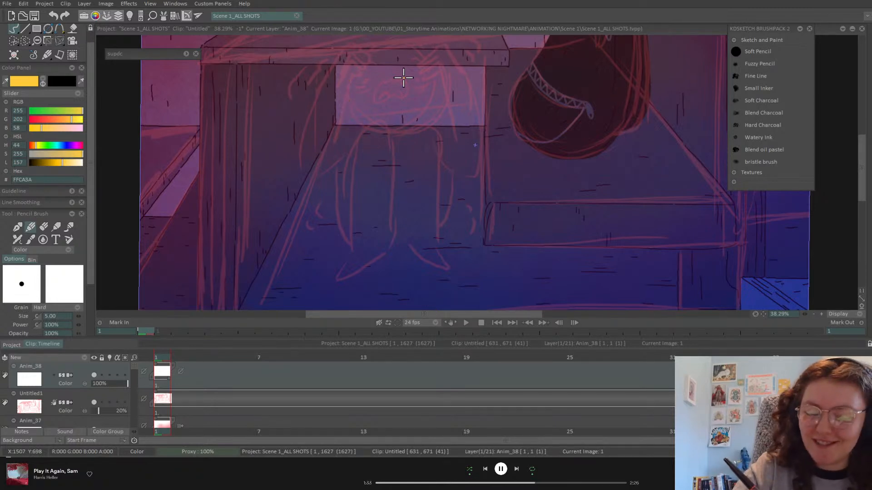
Sketch the character's head as a yellow circle under the desk on the Anim_38 layer
mouse_move(348, 123)
left_mouse_down()
mouse_move(355, 83)
mouse_move(395, 64)
mouse_move(440, 96)
mouse_move(420, 148)
left_mouse_up()
left_click_drag(436, 101, 401, 157)
mouse_move(349, 132)
left_mouse_down()
mouse_move(388, 166)
mouse_move(423, 155)
mouse_move(354, 134)
mouse_move(366, 153)
mouse_move(423, 136)
left_mouse_up()
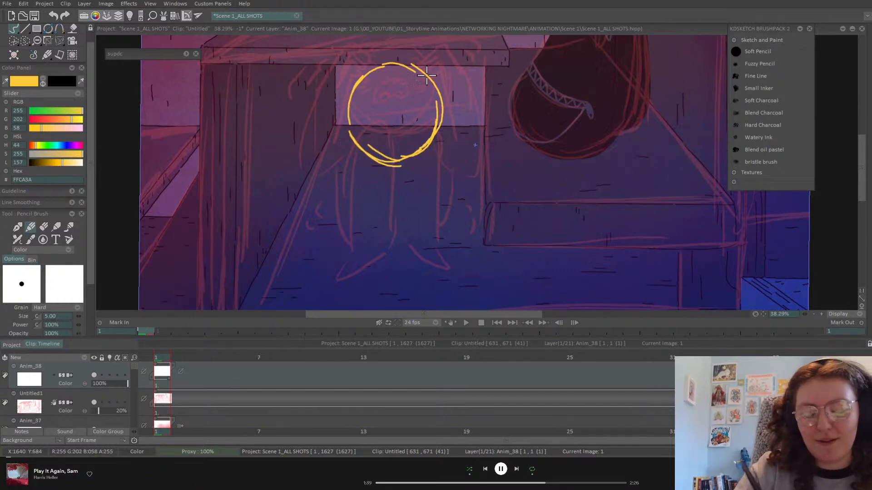
mouse_move(349, 92)
left_mouse_down()
mouse_move(366, 156)
mouse_move(419, 154)
mouse_move(401, 157)
mouse_move(429, 132)
left_mouse_up()
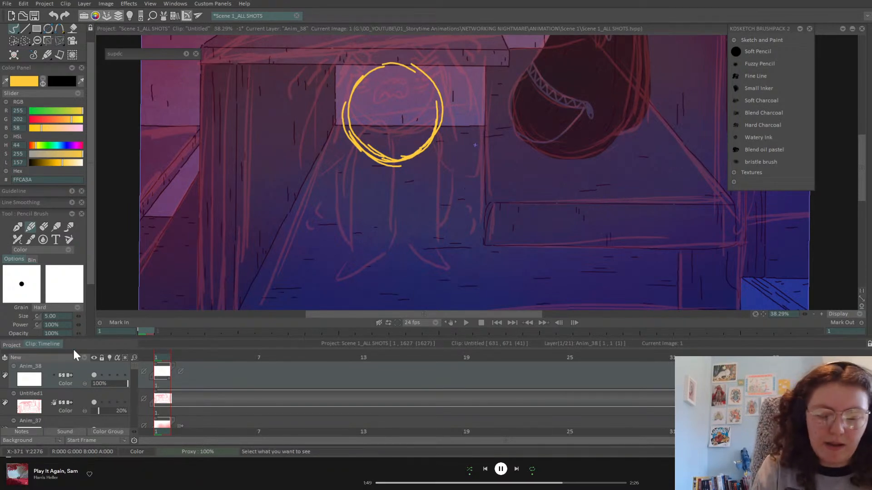
Review the classroom clip 1-1/7 and its layers, and return to the desk clip 1-5/7
left_click(11, 344)
left_click(154, 395)
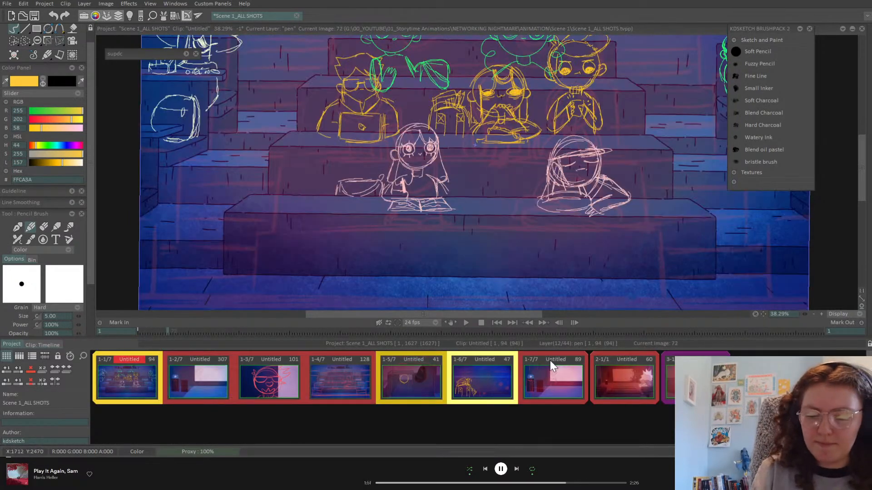
left_click(861, 299)
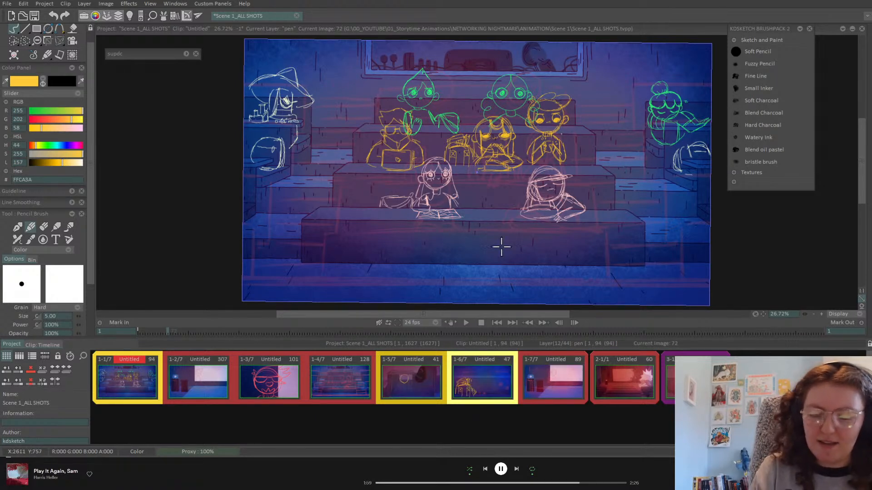
double_click(127, 381)
left_click_drag(137, 391, 135, 426)
left_click(16, 344)
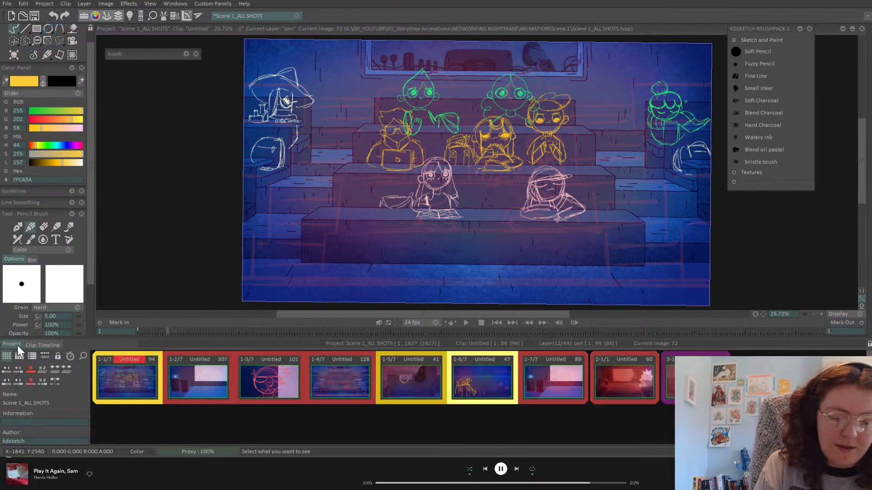
left_click(412, 389)
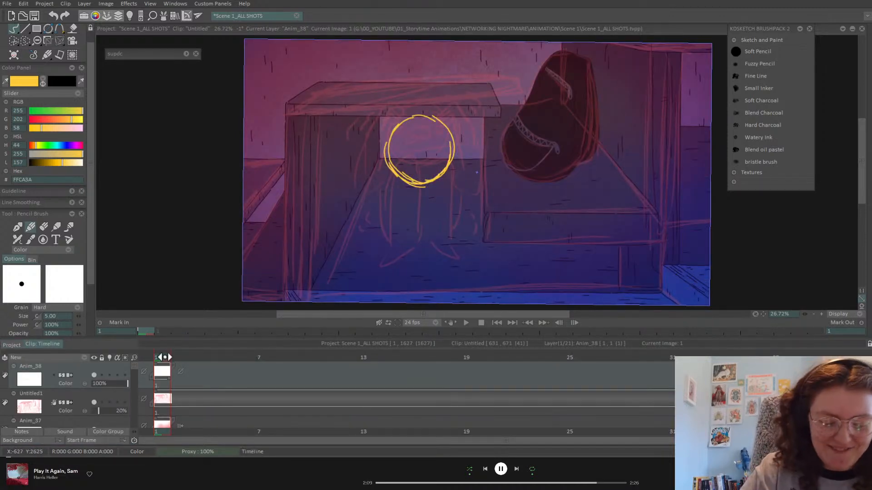
Sketch the character's two bent legs and pointed feet in yellow below the head circle
left_click(821, 313)
left_click(822, 314)
left_click_drag(763, 314, 774, 295)
left_click_drag(360, 119, 375, 265)
mouse_move(362, 150)
left_mouse_down()
mouse_move(399, 149)
mouse_move(422, 211)
left_mouse_up()
mouse_move(414, 175)
left_mouse_down()
mouse_move(421, 240)
mouse_move(423, 195)
mouse_move(453, 114)
mouse_move(483, 184)
mouse_move(480, 179)
mouse_move(477, 256)
mouse_move(490, 287)
mouse_move(432, 255)
mouse_move(448, 277)
mouse_move(445, 265)
mouse_move(360, 276)
mouse_move(417, 260)
left_mouse_up()
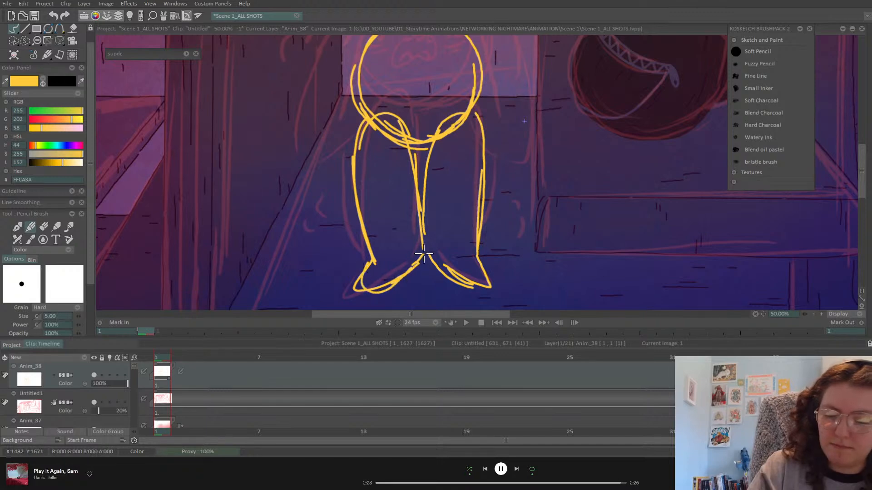
left_click_drag(804, 314, 757, 352)
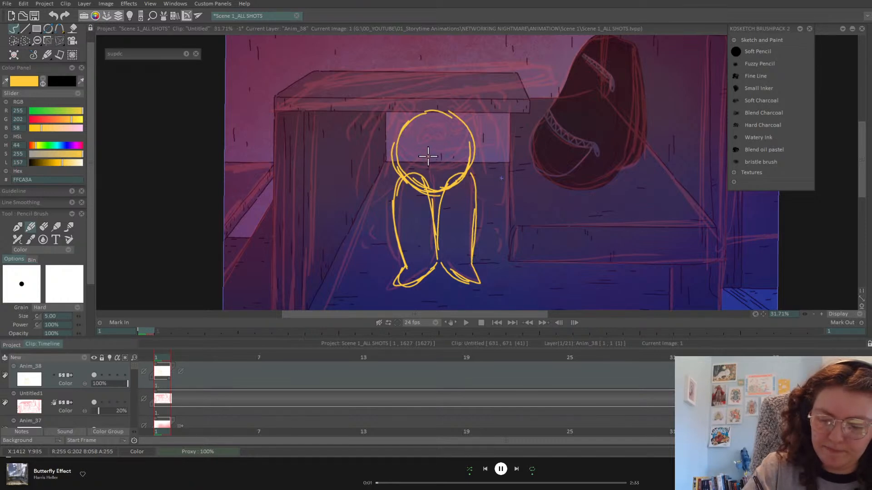
Draw the character's two round eyes with small pupils and a wavy nose between them in yellow
mouse_move(429, 157)
left_mouse_down()
mouse_move(441, 156)
mouse_move(400, 152)
mouse_move(420, 179)
left_mouse_up()
left_click_drag(450, 141, 460, 168)
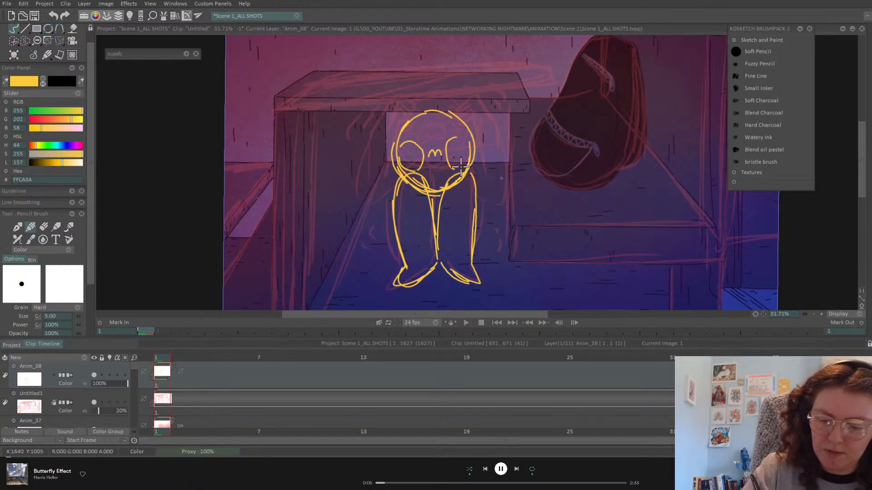
left_click_drag(457, 134, 459, 169)
left_click(411, 155)
left_click(457, 148)
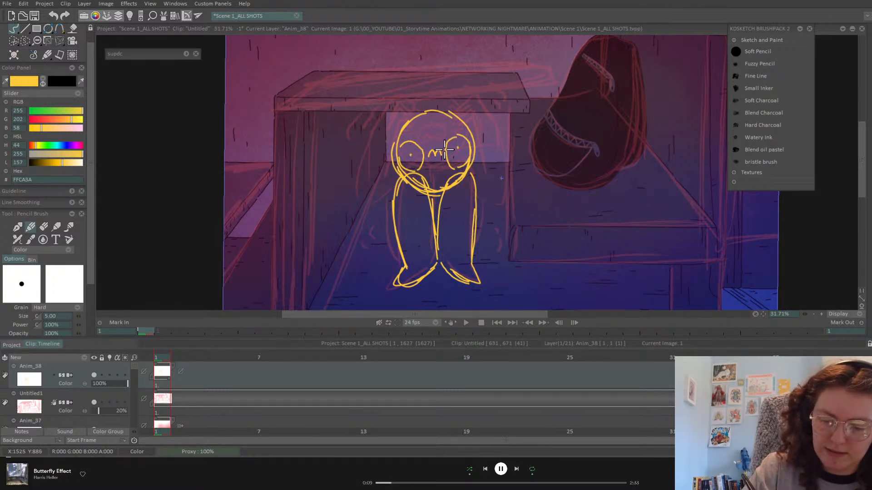
key("Left")
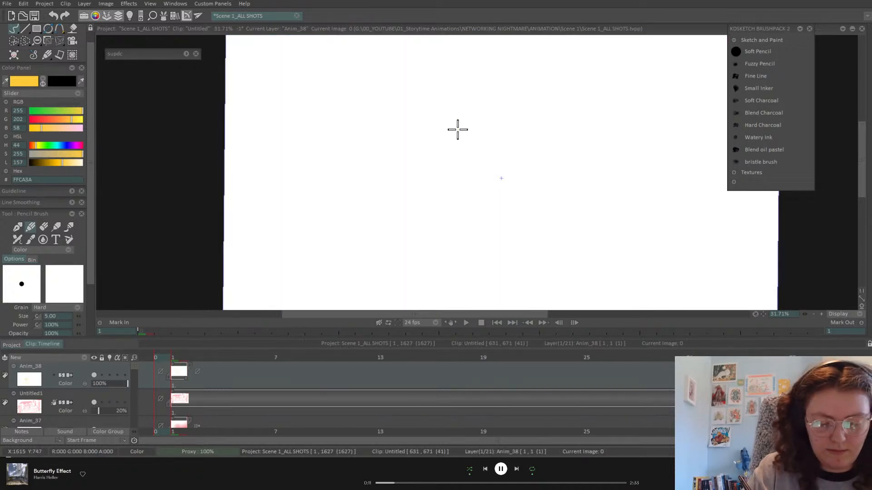
key("Right")
key("Right")
key("Left")
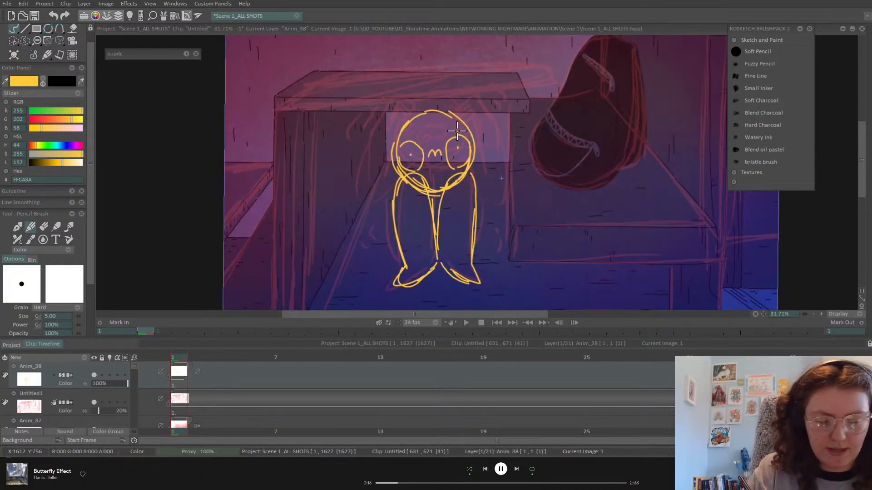
key("BackSpace")
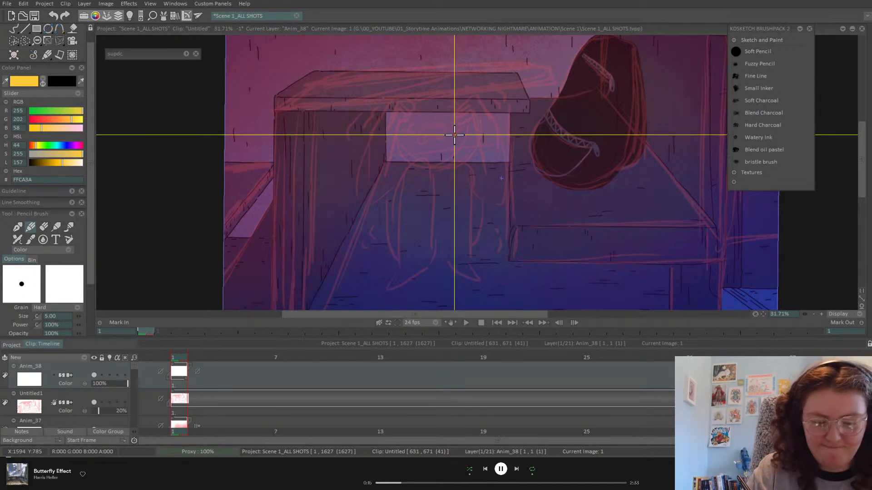
left_click(54, 16)
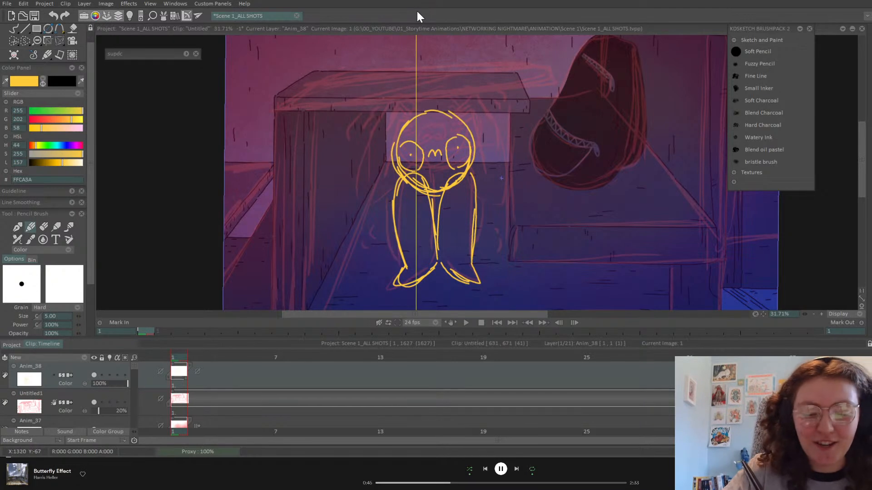
Save the project and sketch a small rounded ear on each side of the character's head in yellow
key("ctrl+s")
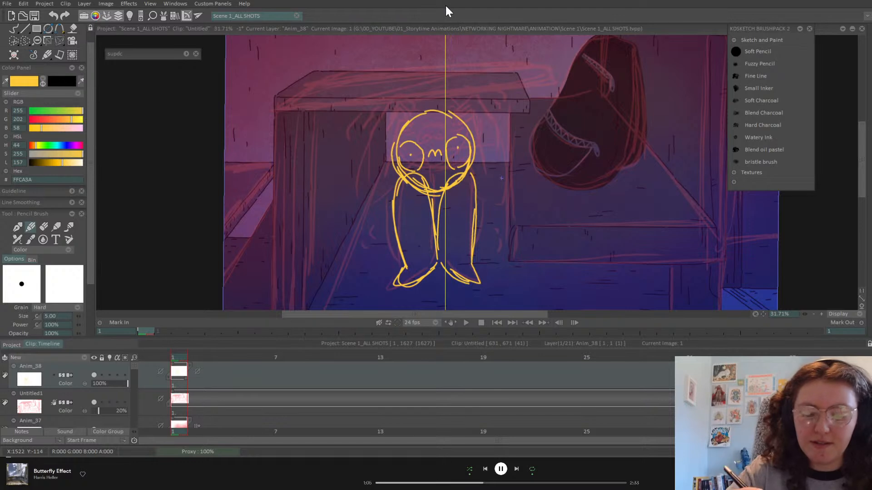
left_click(15, 29)
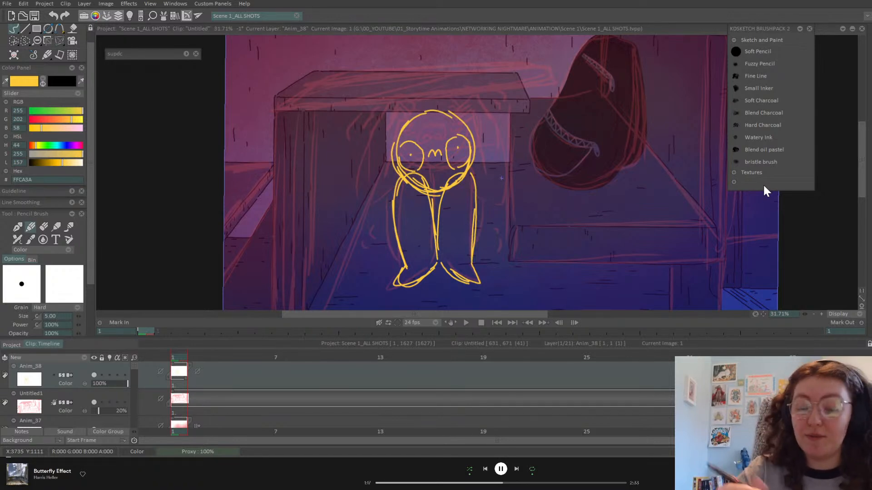
mouse_move(393, 154)
left_mouse_down()
mouse_move(383, 166)
mouse_move(394, 175)
left_mouse_up()
mouse_move(475, 151)
left_mouse_down()
mouse_move(486, 159)
mouse_move(470, 169)
left_mouse_up()
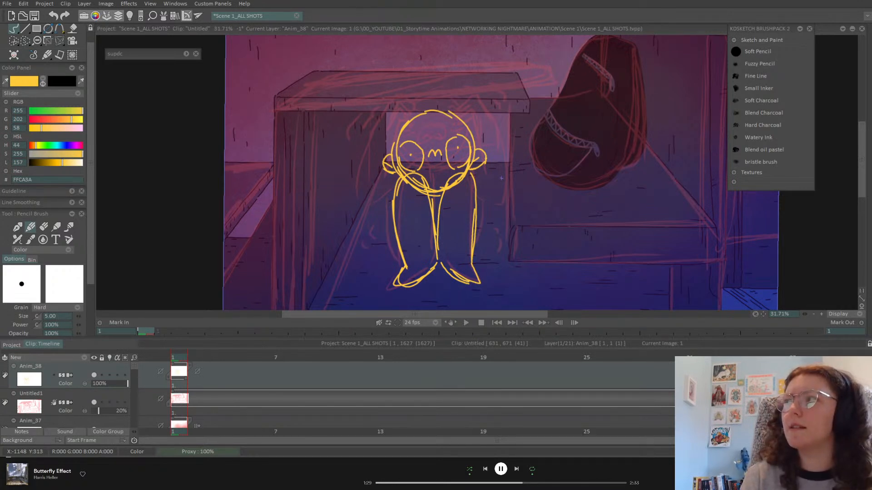
Open the clip of the four girls behind the orange desk in the NETWORKING NIGHTMARE ANIMATION_V1 project as a design reference
left_click(17, 345)
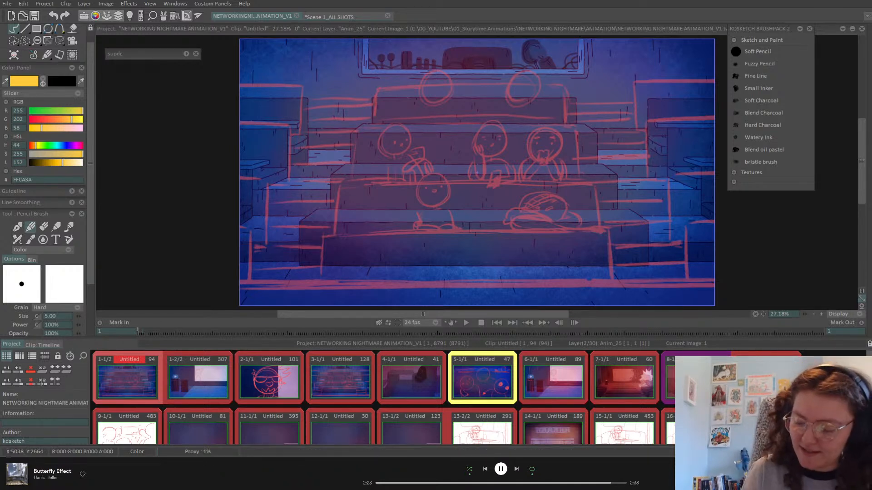
scroll(381, 397, "down", 3)
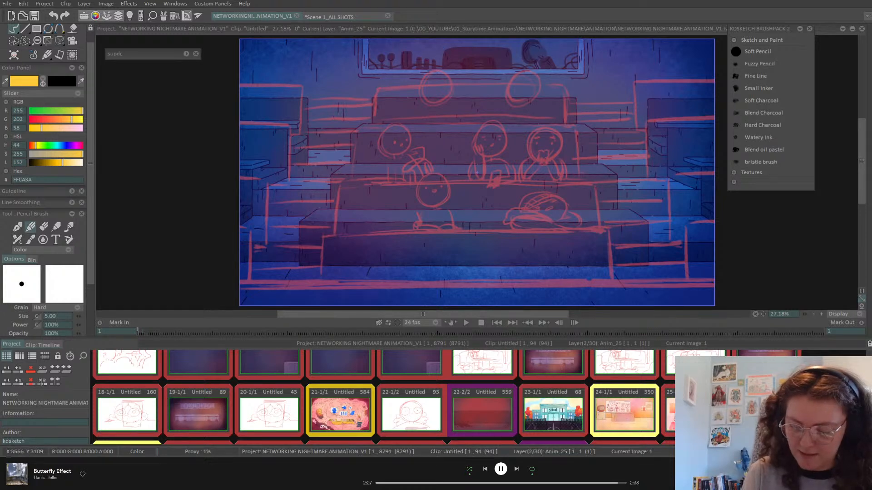
left_click(693, 423)
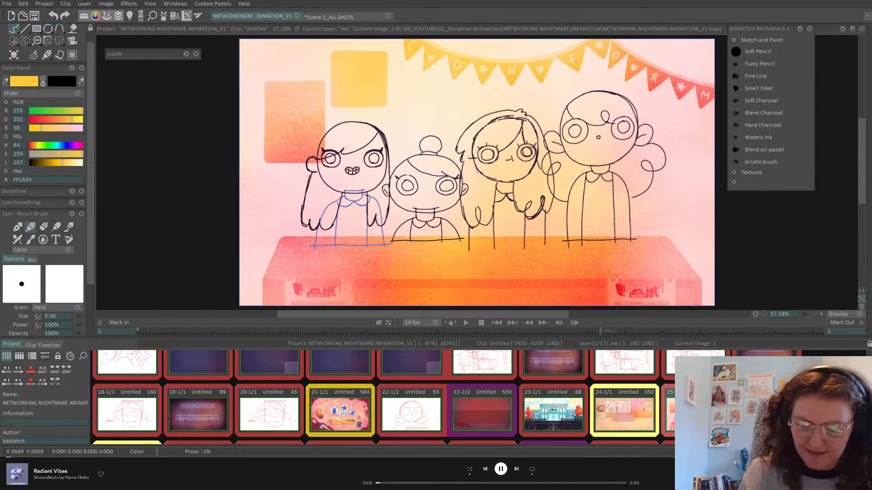
double_click(692, 415)
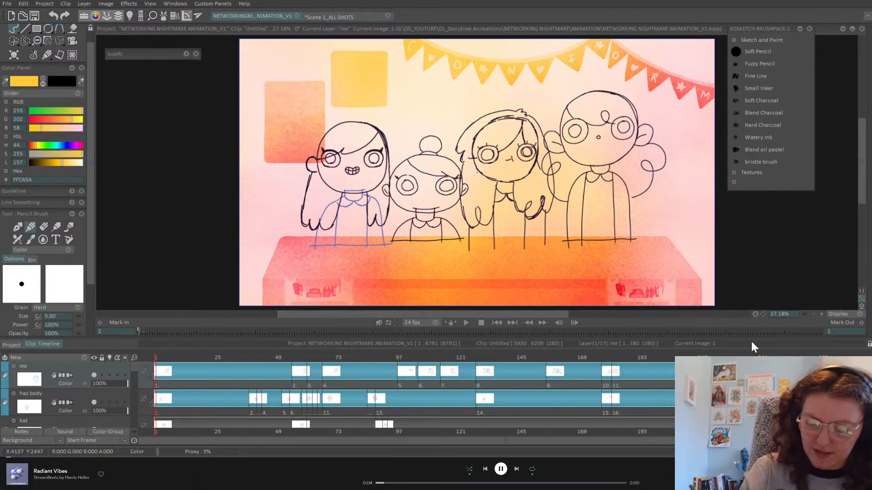
Try to pick up the leftmost girl as a custom brush, using the sel head layer for her head and hair
left_click(19, 53)
mouse_move(389, 246)
left_mouse_down()
mouse_move(392, 218)
mouse_move(365, 98)
left_mouse_up()
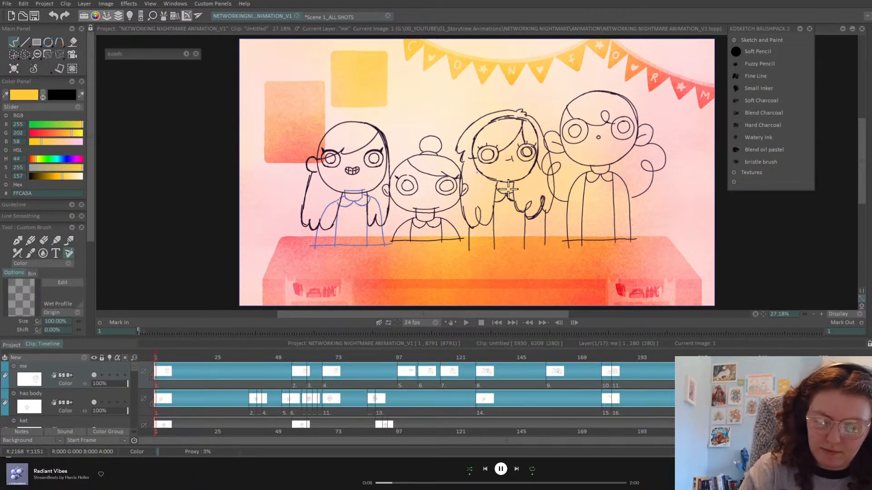
left_click_drag(132, 366, 132, 382)
left_click(131, 393)
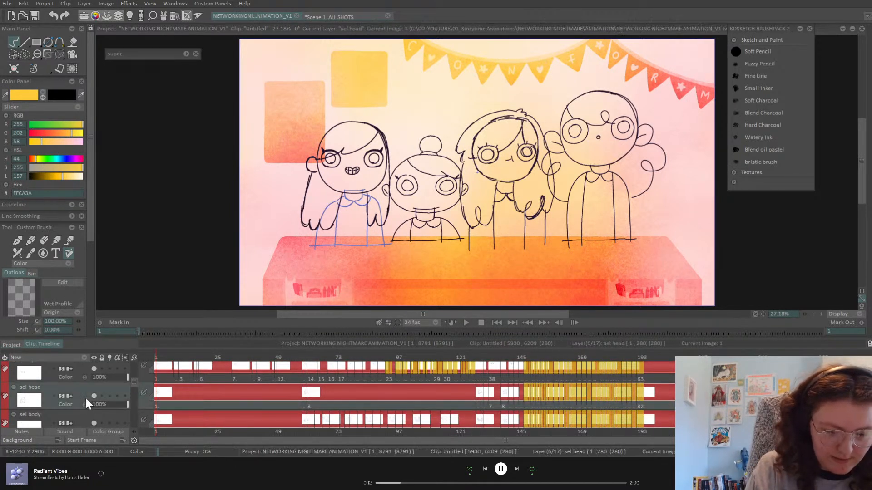
left_click_drag(134, 382, 134, 379)
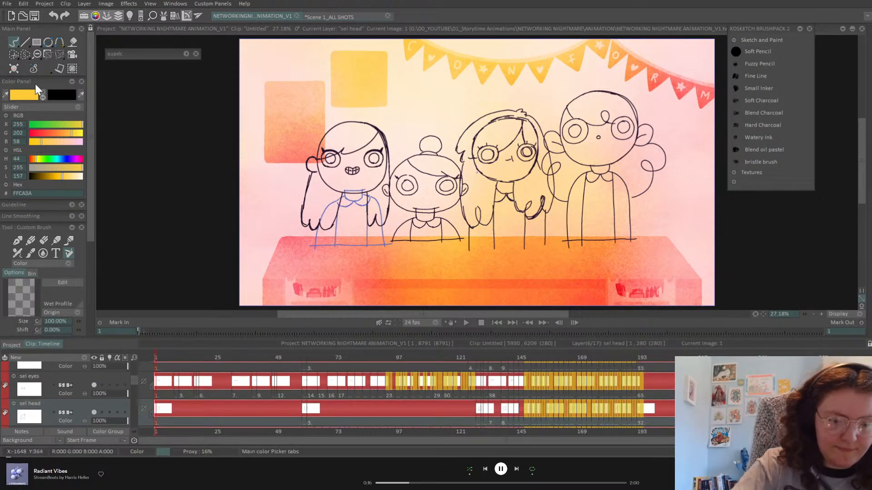
left_click(14, 54)
mouse_move(390, 237)
left_mouse_down()
mouse_move(395, 145)
mouse_move(321, 92)
mouse_move(299, 261)
left_mouse_up()
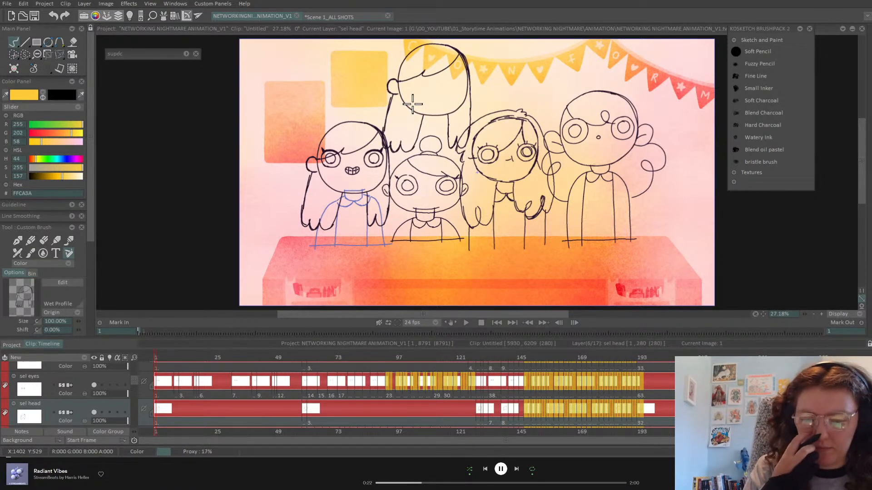
Return to Scene 1_ALL SHOTS and pencil the character's eyelashes, fringe and long side hair, checking them against the reference girls
left_click(348, 17)
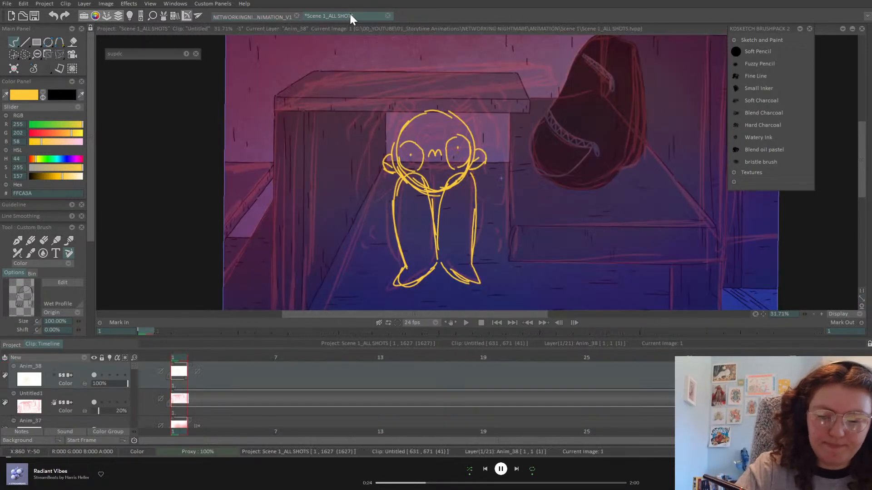
left_click(33, 239)
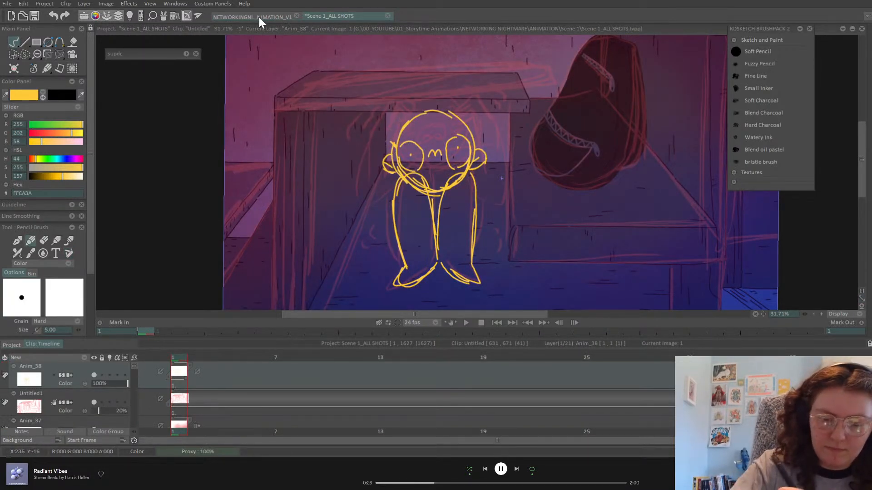
left_click(272, 16)
left_click(345, 16)
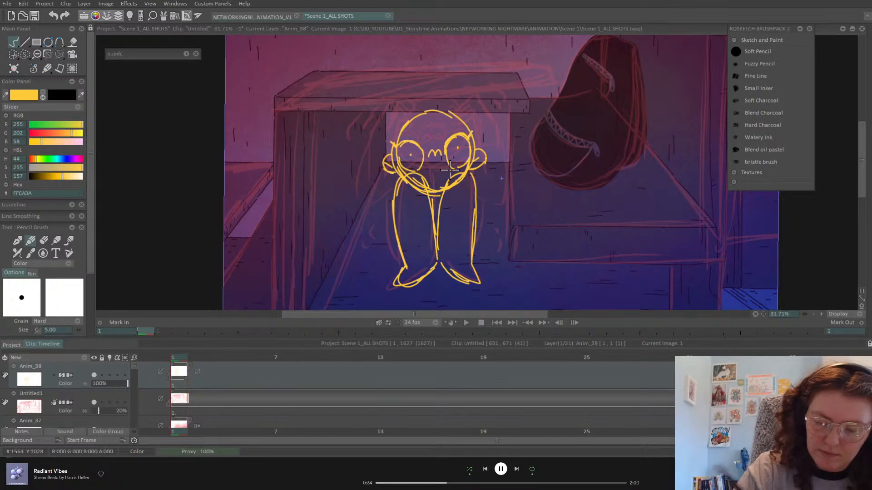
left_click(251, 18)
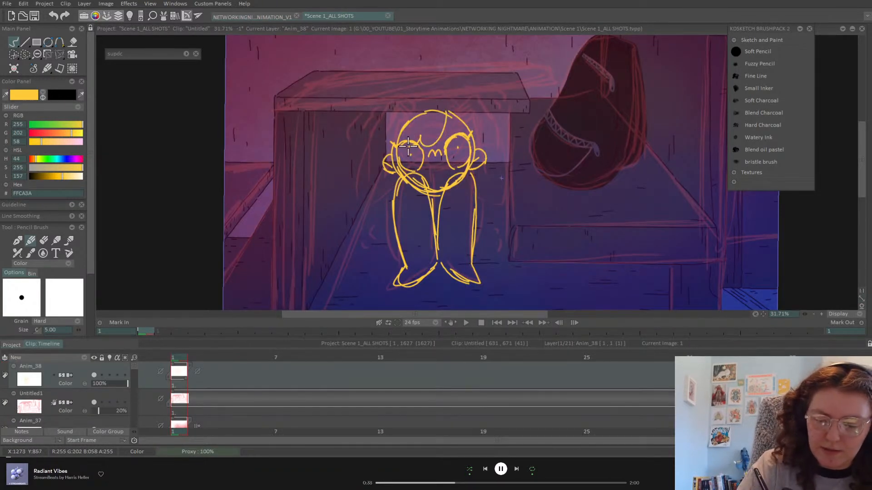
left_click(252, 17)
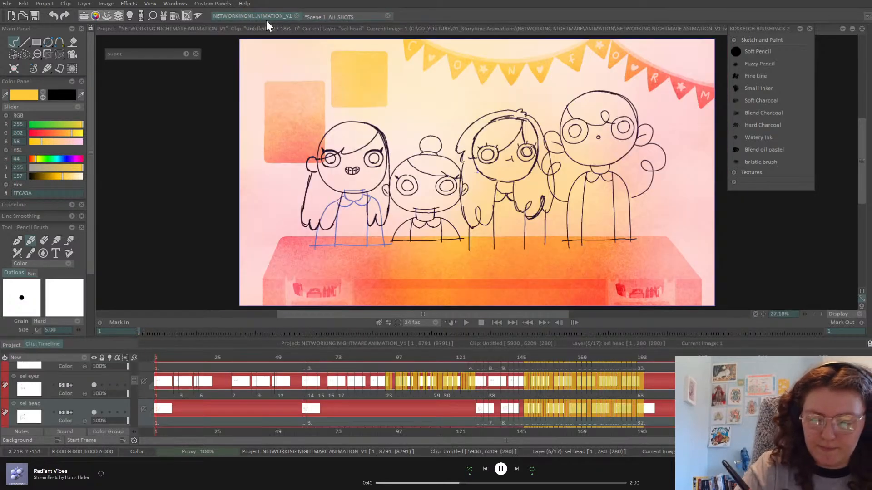
left_click(332, 15)
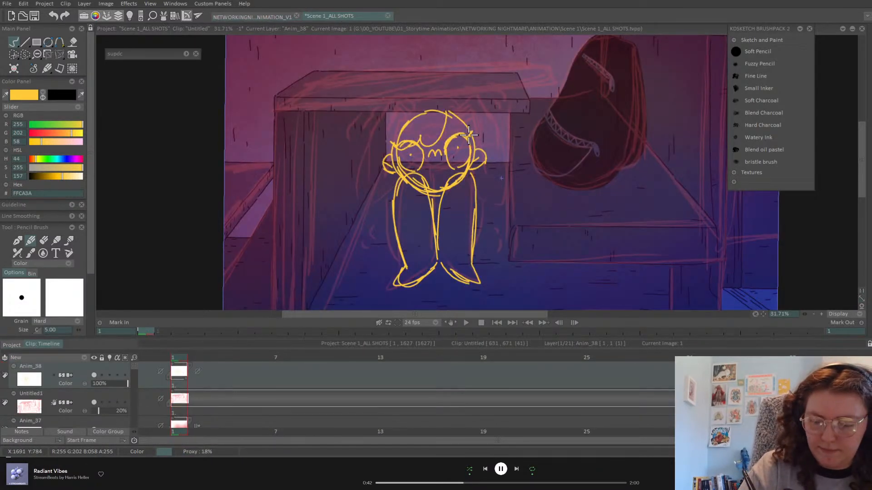
left_click_drag(477, 141, 493, 210)
mouse_move(389, 158)
left_mouse_down()
mouse_move(377, 214)
mouse_move(385, 214)
left_mouse_up()
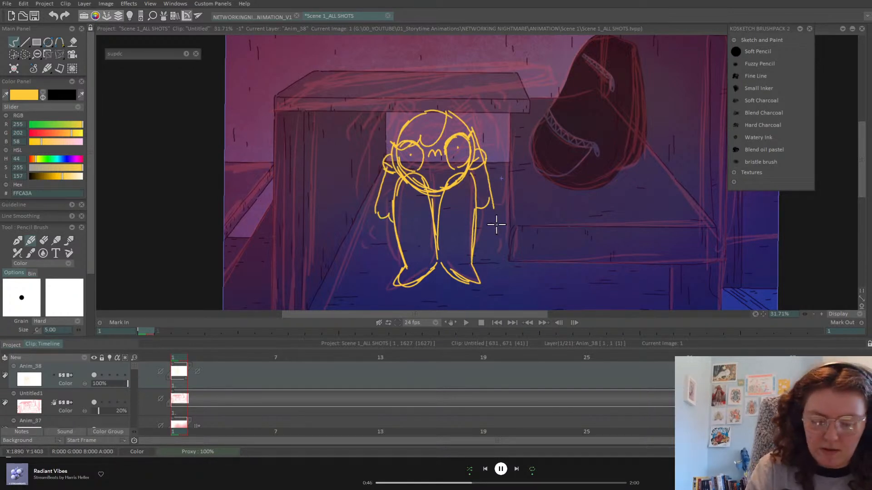
Move the yellow Anim_38 drawing out from under the desk to the area beside the bag
left_click_drag(102, 386, 128, 386)
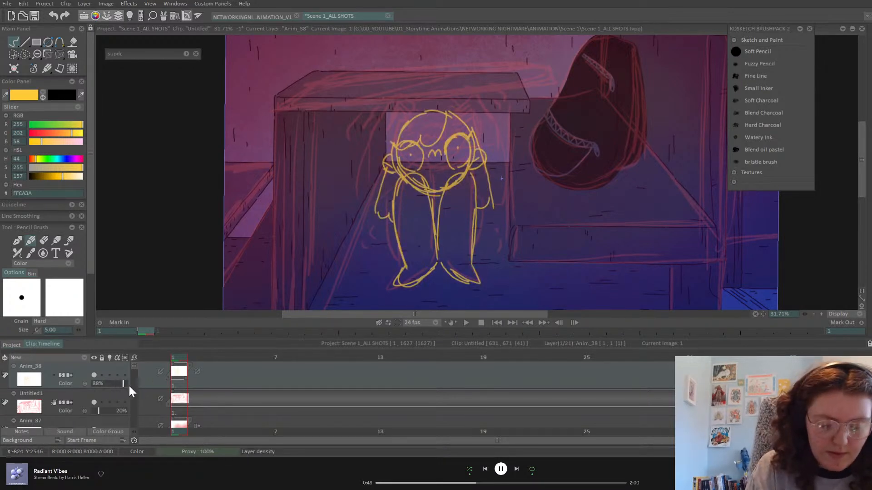
left_click(60, 54)
left_click(116, 55)
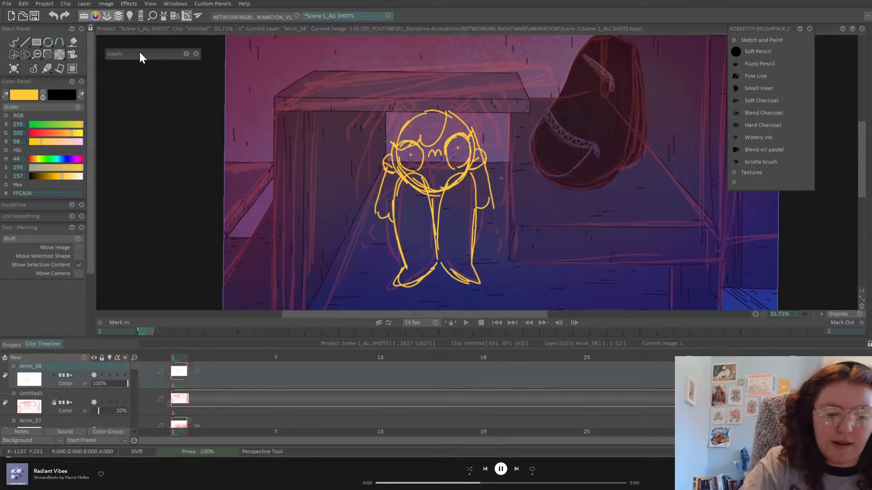
left_click_drag(449, 224, 673, 212)
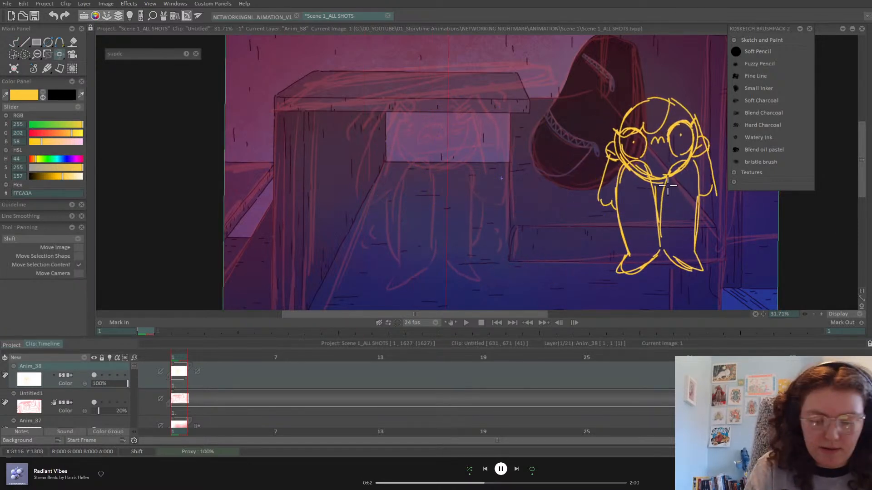
Add a new animation layer above Anim_38 and ready the freehand Pencil Brush for drawing
left_click(84, 358)
left_click(100, 358)
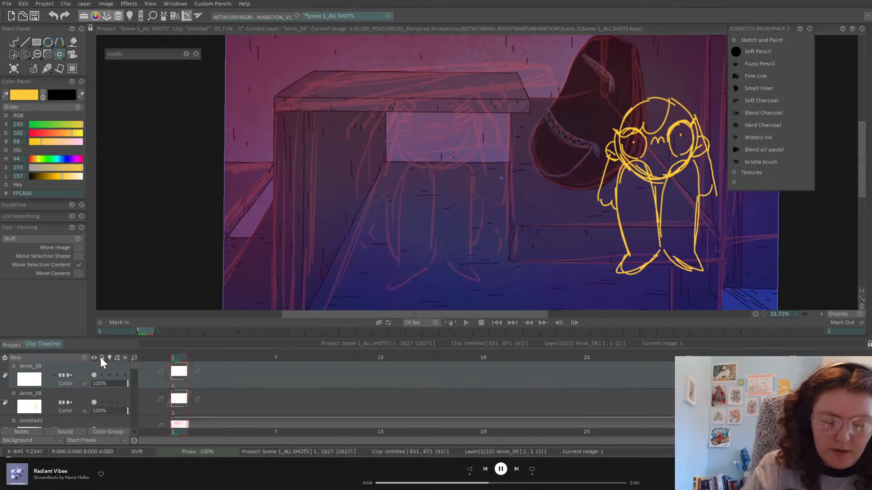
left_click(14, 43)
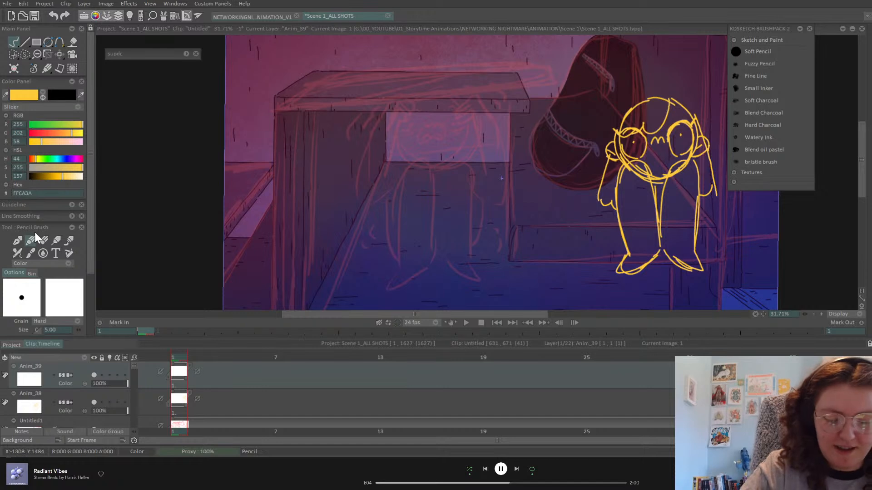
Set the Anim_38 layer's post behaviour so its drawing is held past its last frame
mouse_move(184, 356)
left_mouse_down()
mouse_move(196, 358)
mouse_move(176, 358)
left_mouse_up()
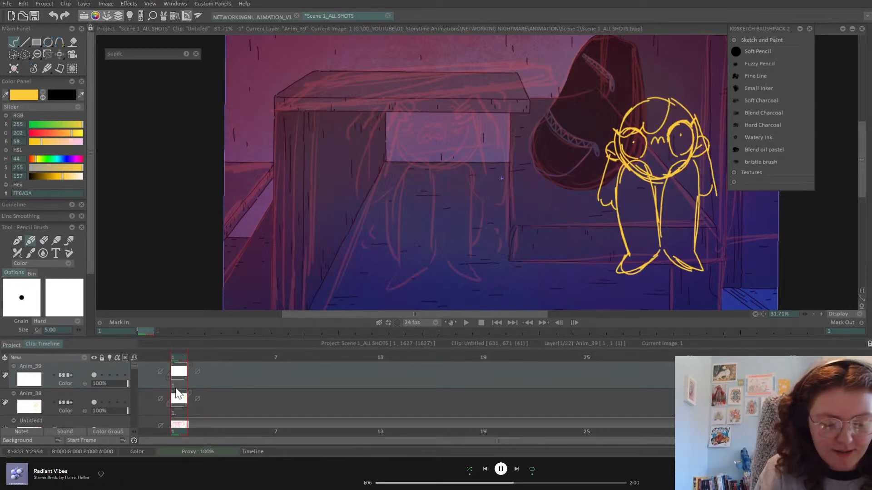
left_click(197, 398)
left_click(225, 422)
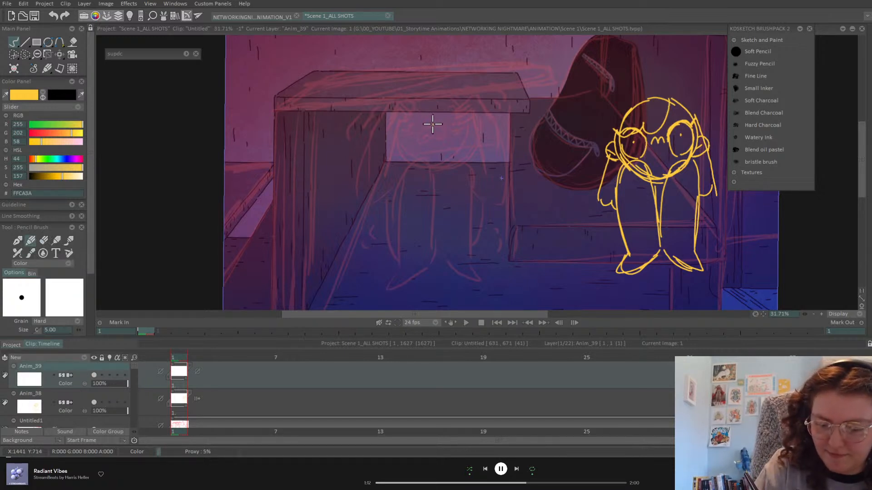
left_click_drag(399, 132, 398, 146)
mouse_move(409, 114)
left_mouse_down()
mouse_move(409, 167)
mouse_move(426, 180)
mouse_move(448, 177)
left_mouse_up()
mouse_move(479, 119)
left_mouse_down()
mouse_move(478, 161)
mouse_move(473, 150)
mouse_move(444, 175)
left_mouse_up()
left_click_drag(454, 103, 471, 111)
mouse_move(400, 131)
left_mouse_down()
mouse_move(432, 104)
mouse_move(452, 107)
mouse_move(429, 100)
left_mouse_up()
left_click_drag(433, 99, 468, 111)
left_click_drag(452, 101, 425, 101)
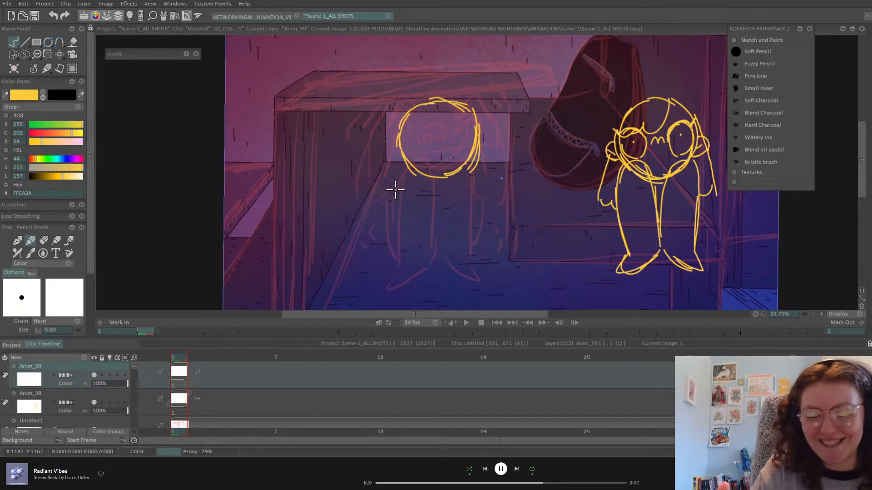
key("BackSpace")
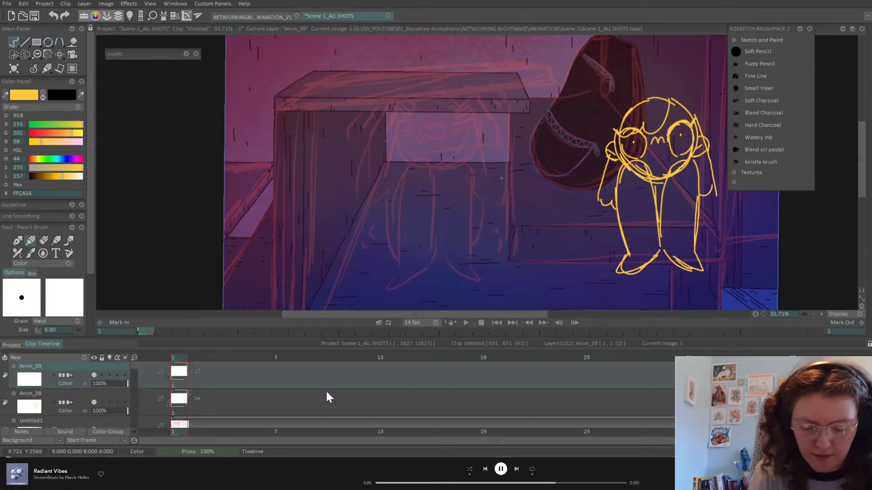
Play back the desk clip with the whole shot and its full timeline length in view
left_click(812, 314)
left_click(135, 358)
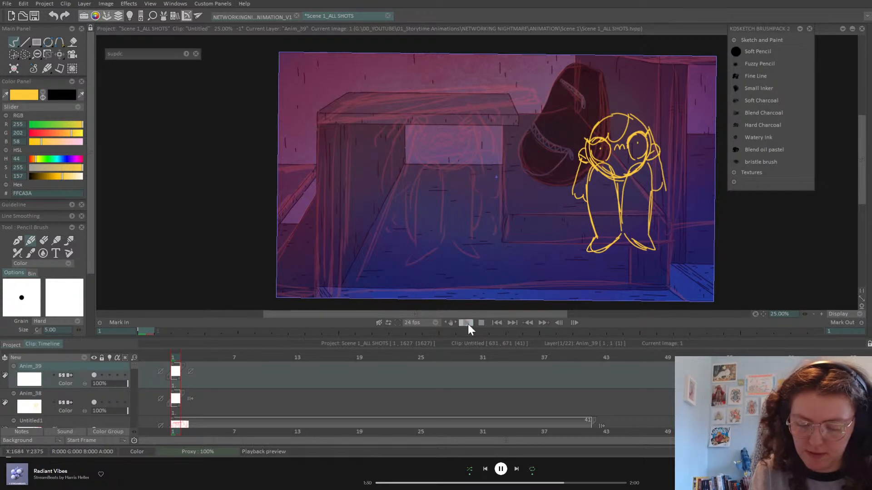
left_click(466, 323)
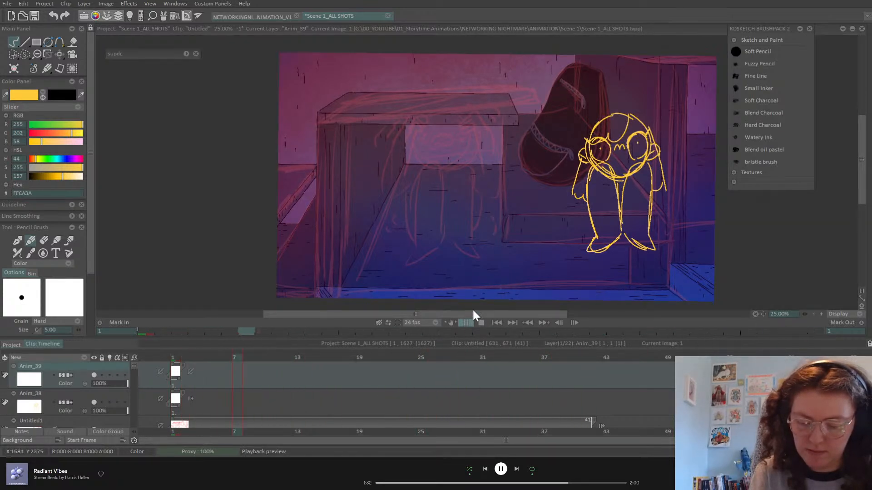
Preview the desk clip once more, stop it and return to the first frame of Anim_39
left_click(467, 322)
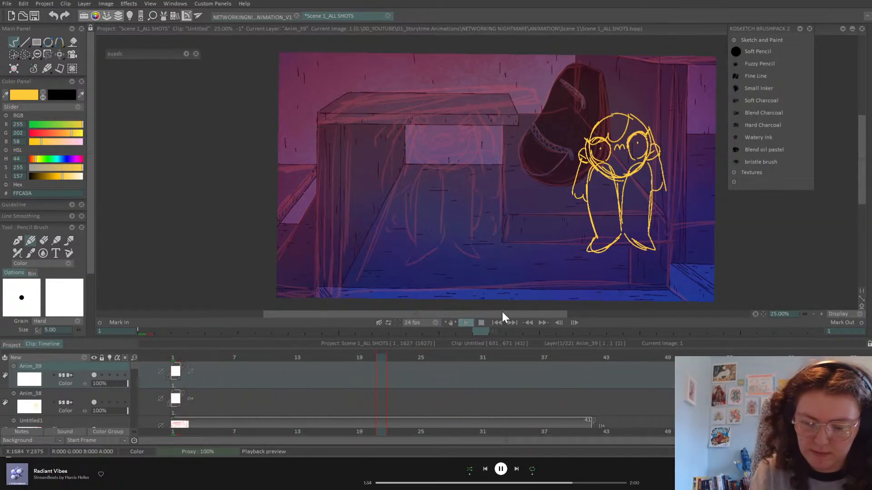
left_click(403, 140)
key("Home")
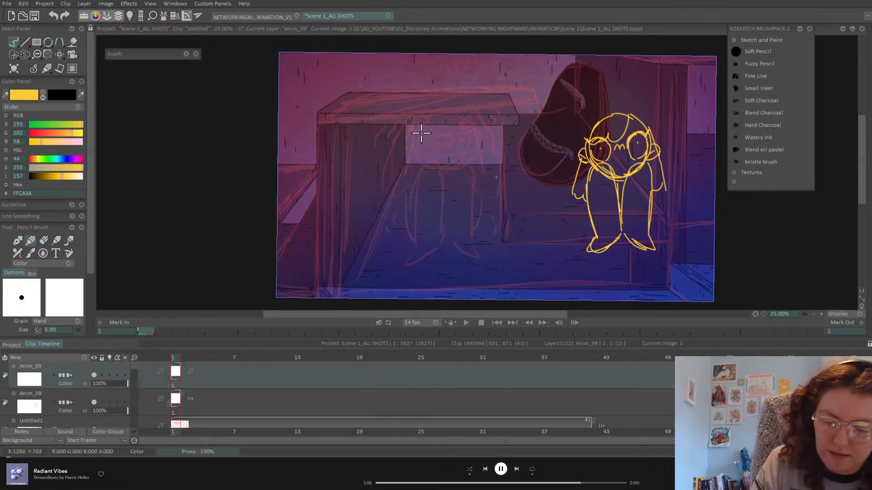
Sketch the character's round head under the desk on frame 1 of Anim_39, with a raised arm beside it
mouse_move(437, 136)
left_mouse_down()
mouse_move(426, 184)
mouse_move(407, 185)
left_mouse_up()
left_click_drag(401, 129, 374, 179)
mouse_move(422, 131)
left_mouse_down()
mouse_move(387, 139)
mouse_move(397, 139)
mouse_move(399, 189)
mouse_move(421, 181)
mouse_move(380, 143)
mouse_move(427, 123)
mouse_move(439, 137)
mouse_move(426, 121)
mouse_move(390, 144)
left_mouse_up()
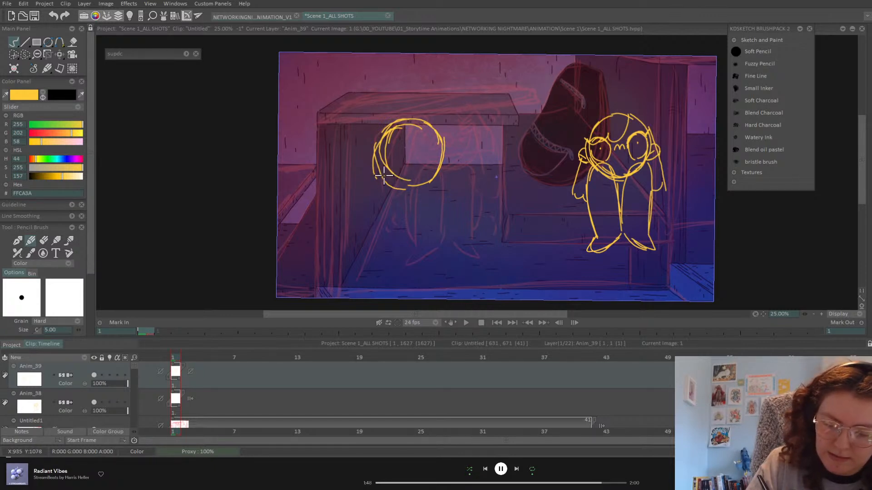
mouse_move(366, 153)
left_mouse_down()
mouse_move(387, 144)
mouse_move(385, 186)
mouse_move(365, 161)
mouse_move(389, 219)
left_mouse_up()
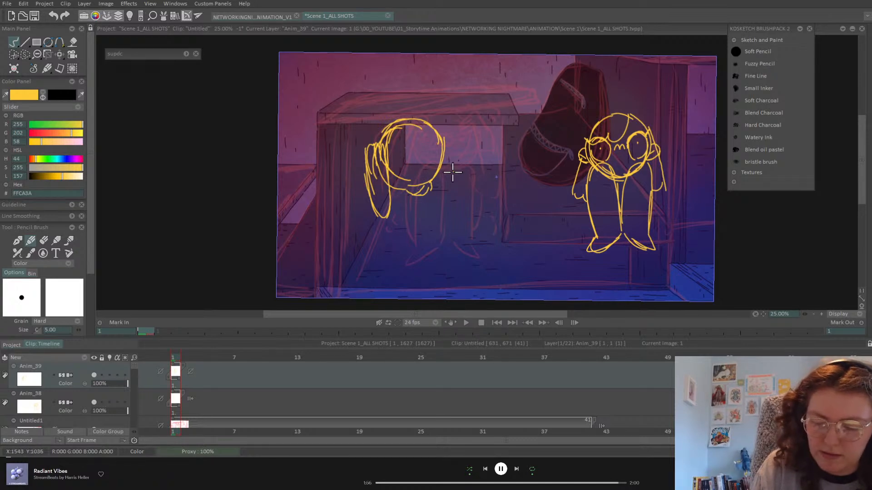
Rough out the crouching body below the head, with bent legs, feet, a rounded back and an arm wrapped around the knees
mouse_move(429, 192)
left_mouse_down()
mouse_move(405, 212)
mouse_move(443, 259)
mouse_move(375, 213)
mouse_move(420, 265)
left_mouse_up()
mouse_move(428, 211)
left_mouse_down()
mouse_move(456, 243)
mouse_move(445, 257)
mouse_move(460, 234)
left_mouse_up()
left_click_drag(460, 185, 459, 232)
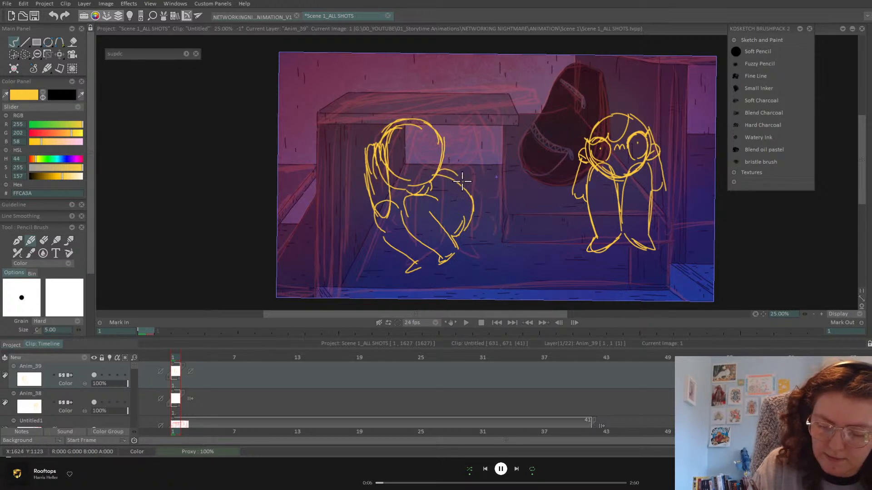
mouse_move(462, 183)
left_mouse_down()
mouse_move(432, 228)
mouse_move(410, 239)
left_mouse_up()
Draw the frowning mouth and round eyes on the crouching character's face, and add curved lines around its near arm and knee
mouse_move(442, 193)
left_mouse_down()
mouse_move(409, 236)
mouse_move(424, 242)
mouse_move(454, 213)
mouse_move(454, 170)
mouse_move(405, 160)
mouse_move(400, 179)
mouse_move(430, 163)
mouse_move(396, 182)
left_mouse_up()
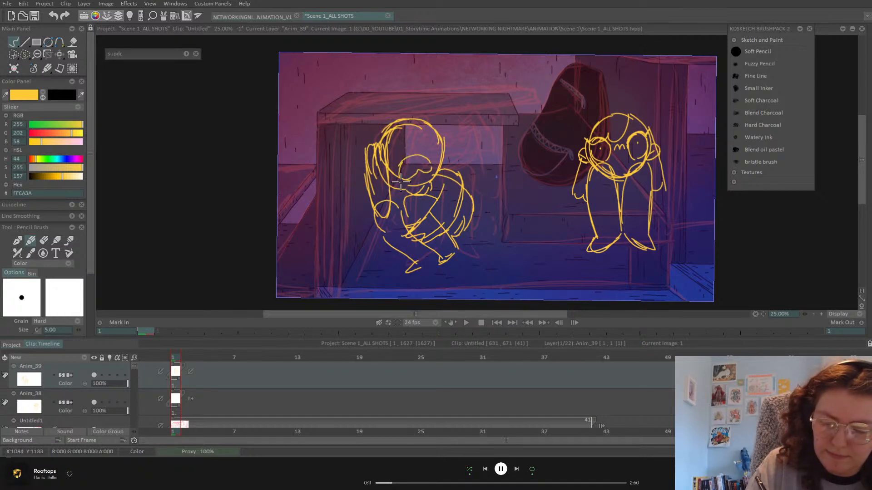
mouse_move(422, 141)
left_mouse_down()
mouse_move(413, 138)
mouse_move(425, 132)
left_mouse_up()
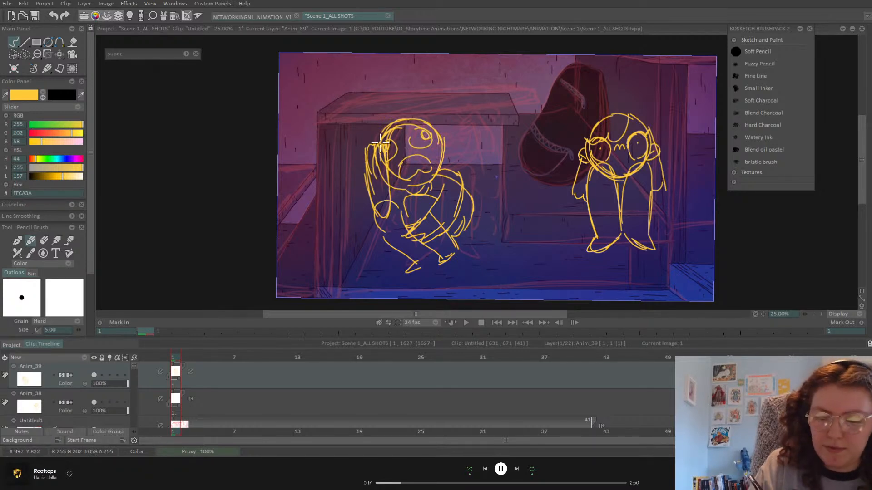
mouse_move(366, 206)
left_mouse_down()
mouse_move(410, 242)
mouse_move(395, 237)
mouse_move(387, 245)
mouse_move(411, 237)
mouse_move(392, 224)
mouse_move(403, 221)
mouse_move(380, 211)
mouse_move(376, 218)
mouse_move(390, 187)
mouse_move(386, 233)
left_mouse_up()
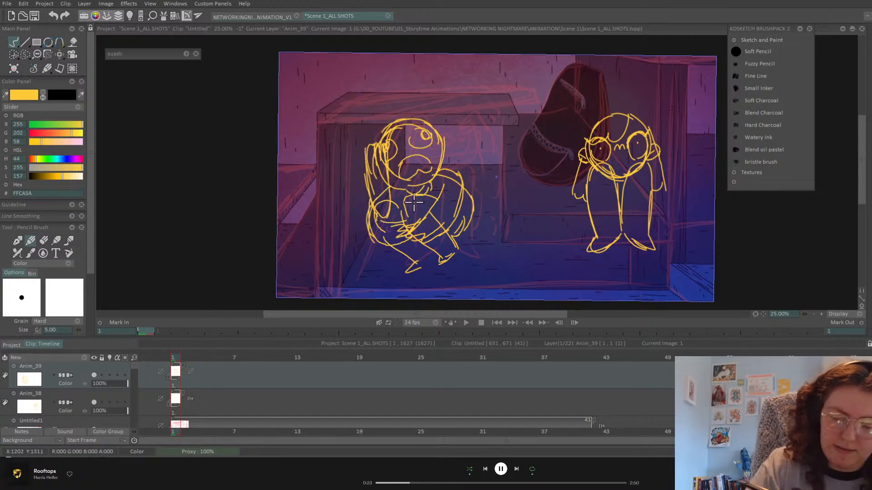
Rotate the crouching character with the Transform tool by -32.70° and shift it further under the desk
left_click(59, 55)
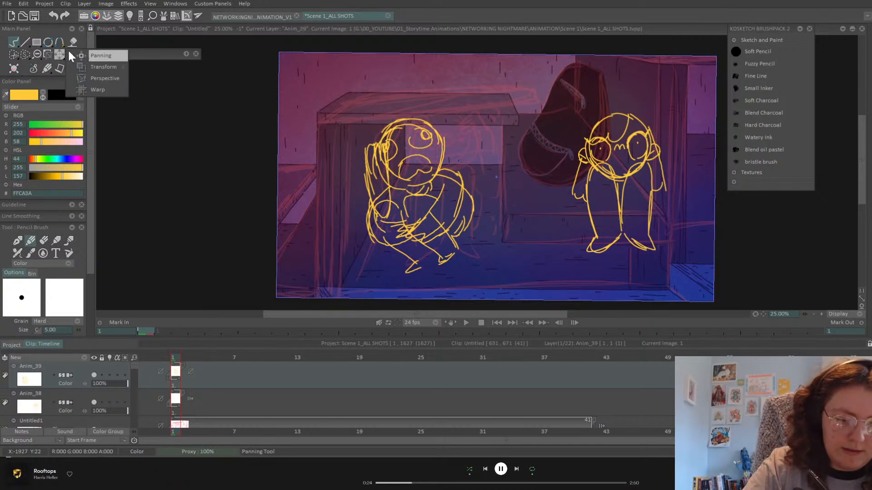
left_click(103, 66)
mouse_move(473, 198)
left_mouse_down()
mouse_move(463, 219)
mouse_move(470, 228)
mouse_move(468, 171)
left_mouse_up()
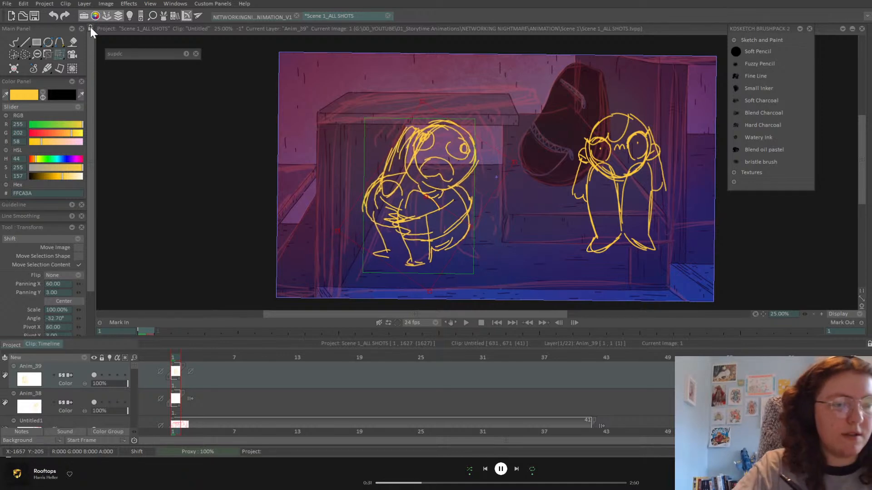
Add a hanging arm on the character's bag-facing side with the freehand Pencil Brush and erase the raised arm beside the head
left_click(15, 43)
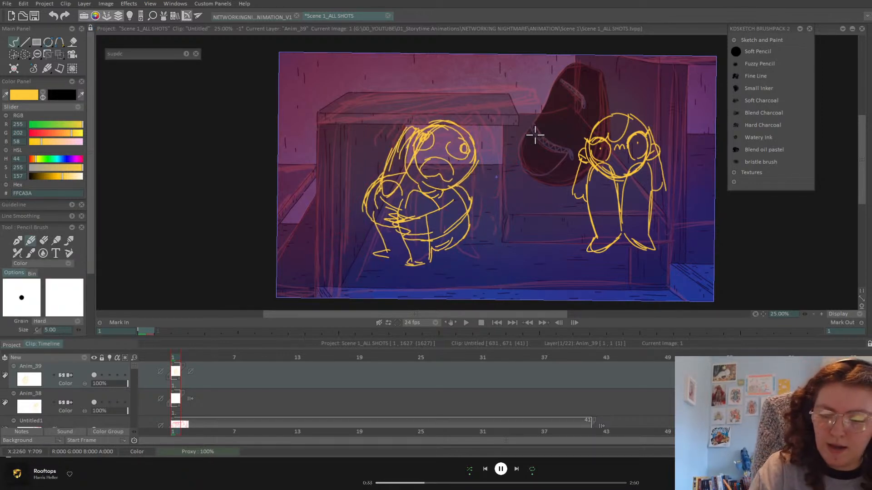
left_click_drag(474, 149, 484, 197)
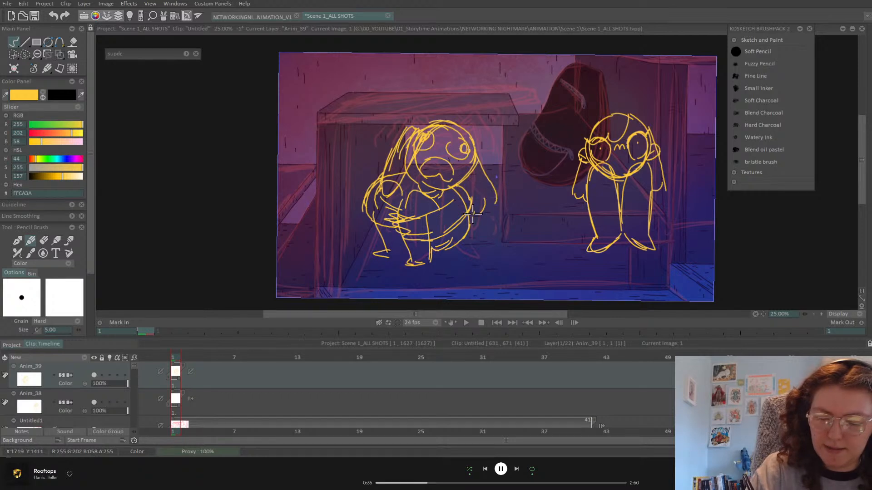
left_click(44, 240)
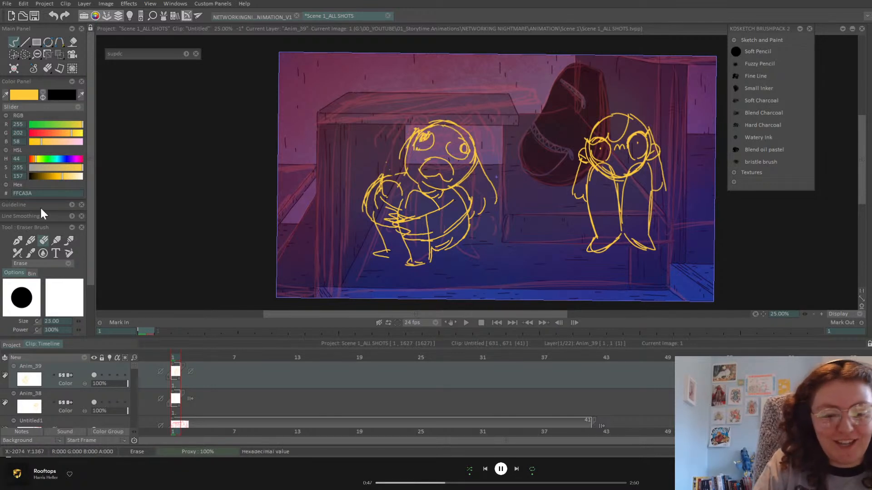
left_click(32, 242)
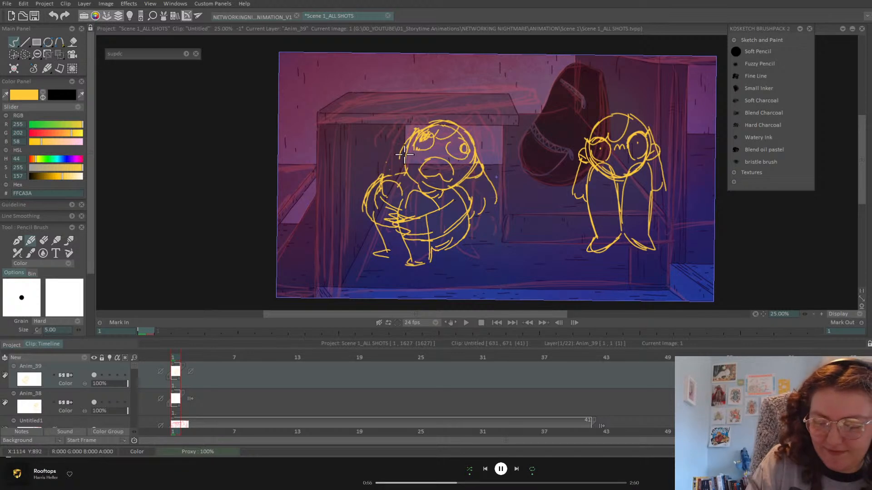
Extend Anim_39 to frame 3 with its light table on, and undo the blank drawing there so the first pose is held
left_click_drag(175, 359, 199, 359)
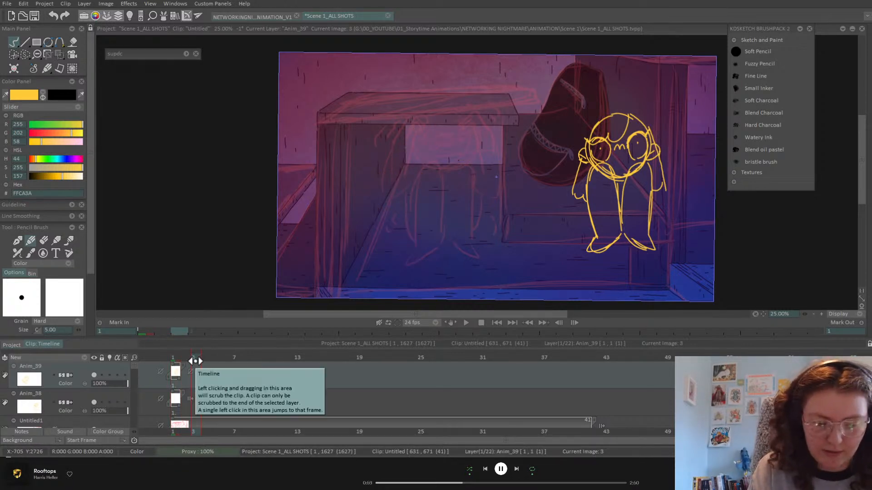
key("Insert")
left_click(109, 375)
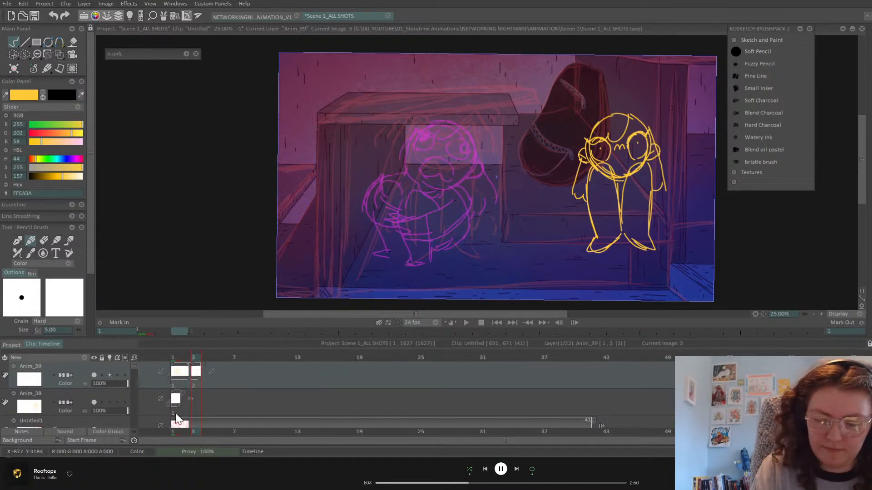
key("ctrl+z")
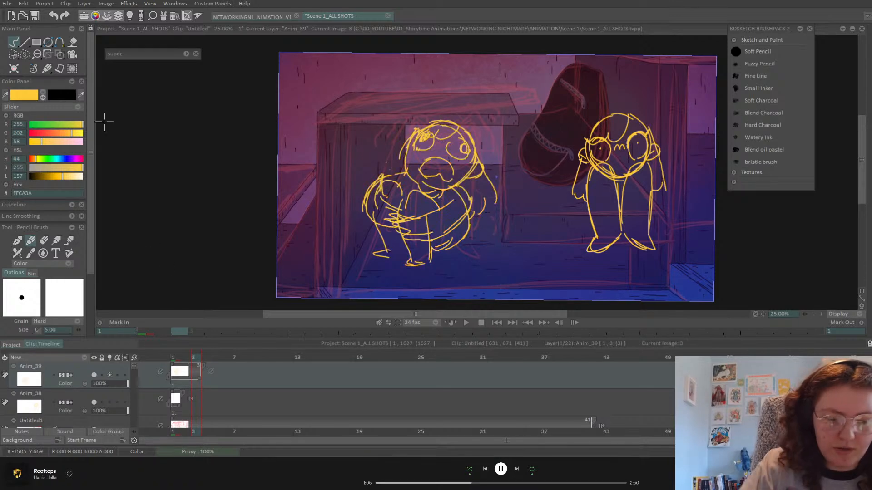
Transform the character at frame 3 into a slightly clockwise-tilted second pose, turn off the light table and compare it with frame 1
left_click(61, 54)
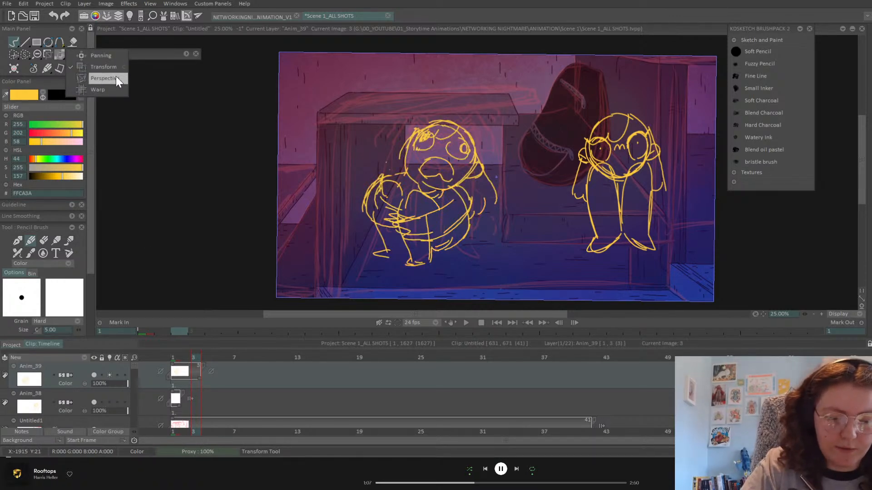
left_click(109, 67)
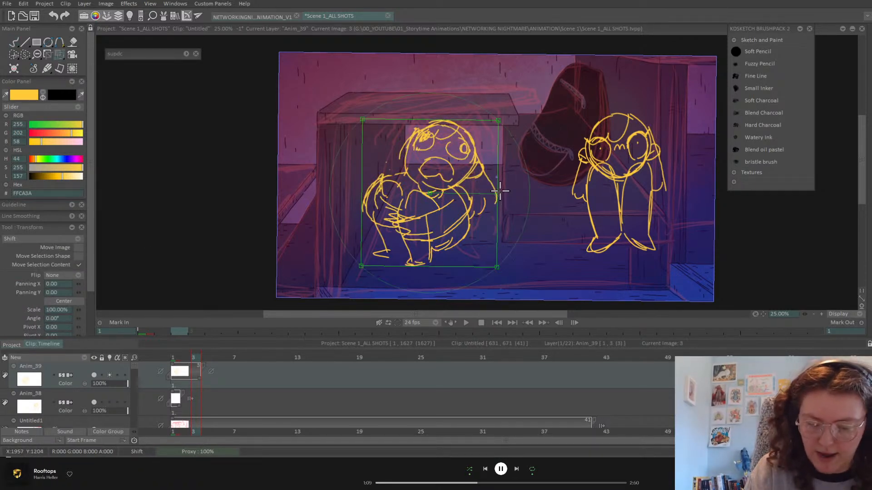
mouse_move(497, 193)
left_mouse_down()
mouse_move(492, 202)
mouse_move(497, 193)
left_mouse_up()
key("Return")
left_click_drag(193, 358, 175, 368)
left_click(110, 375)
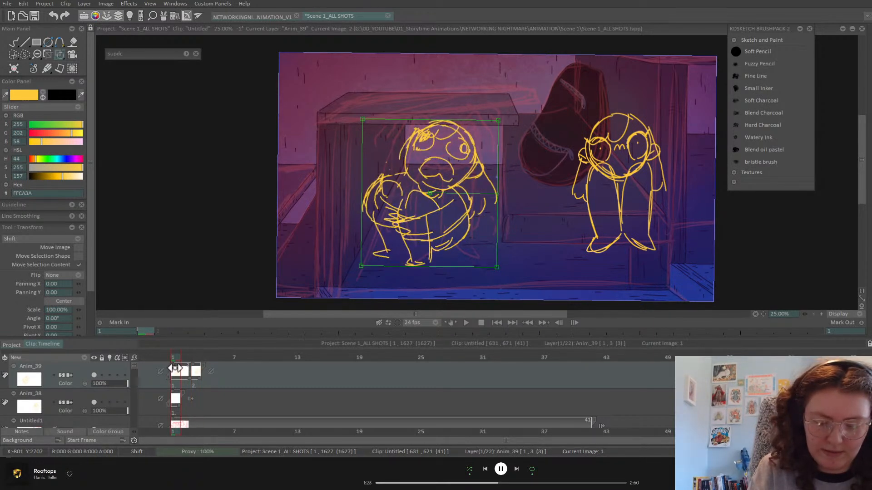
mouse_move(175, 368)
left_mouse_down()
mouse_move(195, 366)
mouse_move(175, 367)
left_mouse_up()
Replace the frame 1 mouth with a small open circle and redraw the eyes with small dot pupils in both poses
left_click(15, 41)
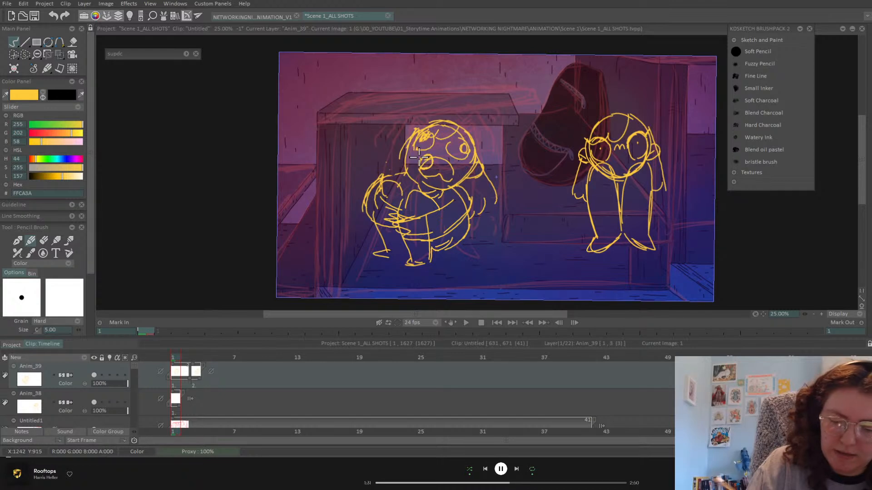
key("e")
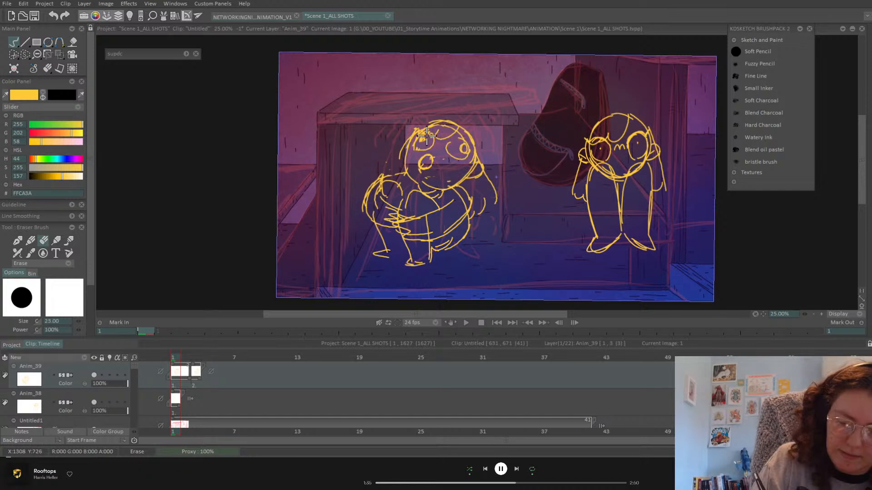
left_click(197, 357)
left_click_drag(443, 141, 476, 158)
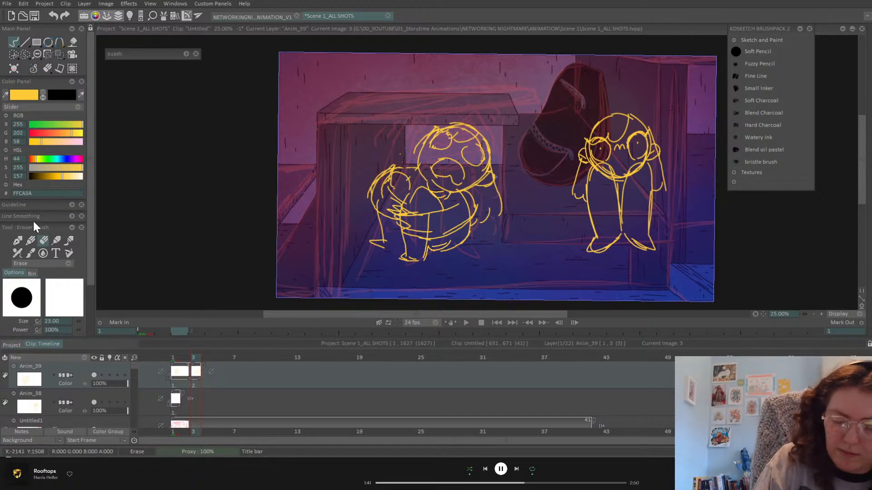
left_click(30, 241)
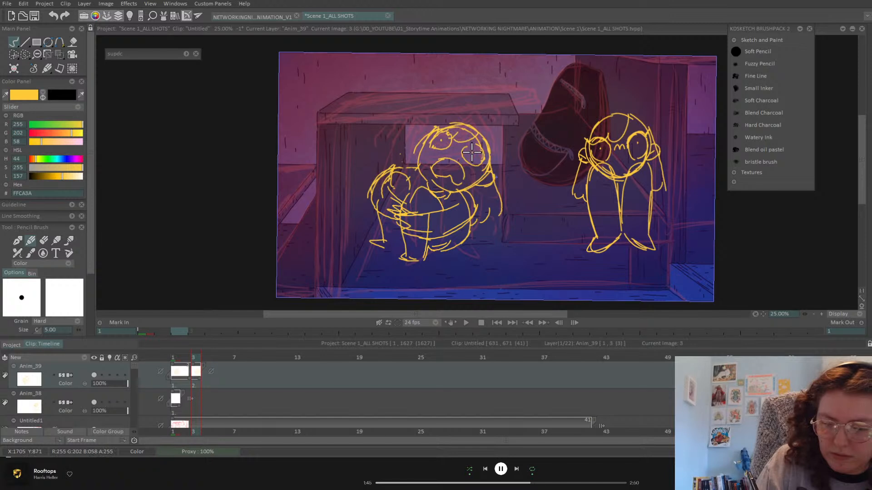
left_click(172, 358)
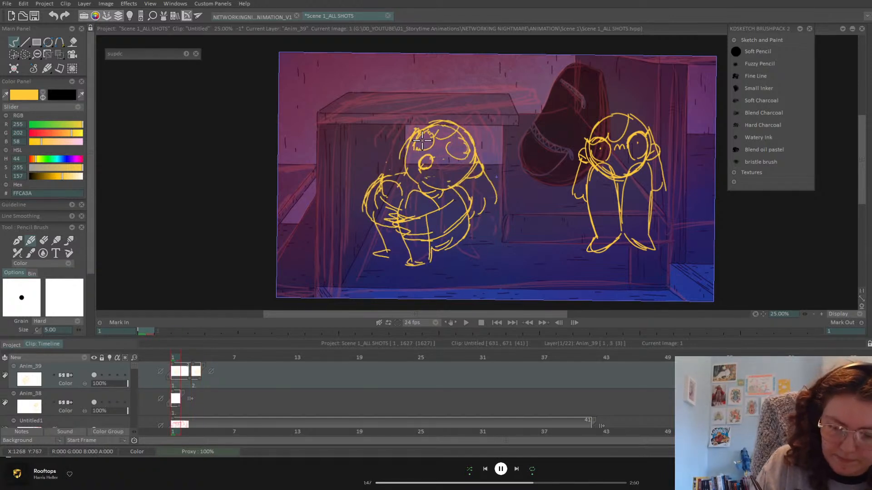
mouse_move(175, 359)
left_mouse_down()
mouse_move(196, 360)
mouse_move(174, 366)
left_mouse_up()
Swap the two Anim_39 drawings so the tilted, wide-mouthed pose comes before the small-mouthed one
left_click(197, 372)
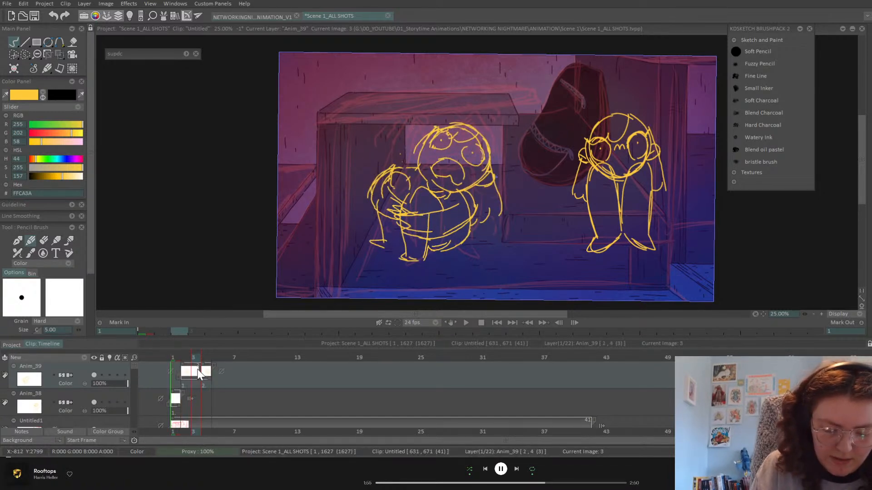
left_click(203, 381)
left_click(192, 376)
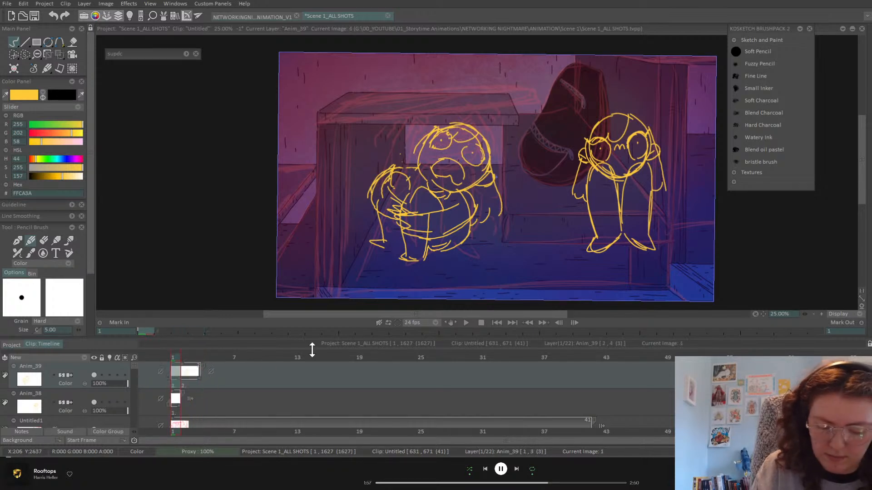
Hold the first two poses for 10 and 7 frames, and add a copy of the first pose held for 6 frames
left_click(182, 359)
left_click_drag(182, 359, 323, 378)
left_click_drag(267, 383, 254, 379)
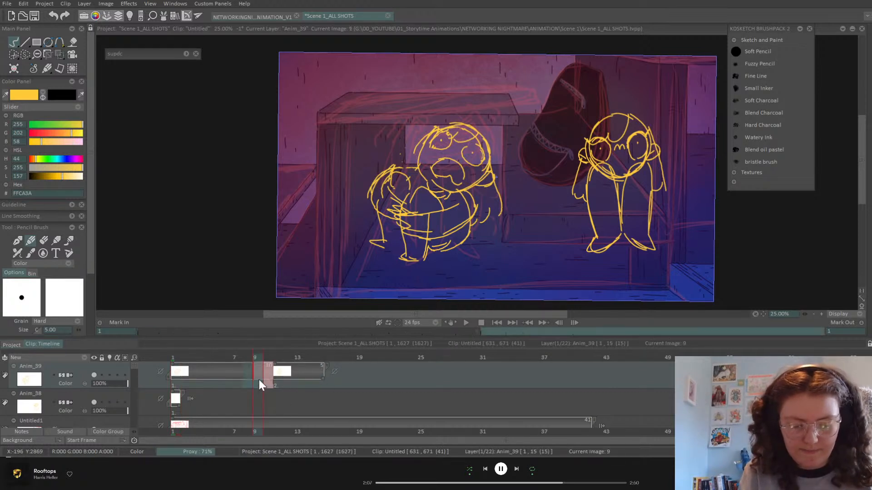
left_click_drag(335, 379, 405, 379)
left_click(368, 381)
Copy the second and first poses to the end of Anim_39, holding them for 7 and 11 frames to reach frame 41
left_click_drag(329, 382, 424, 385)
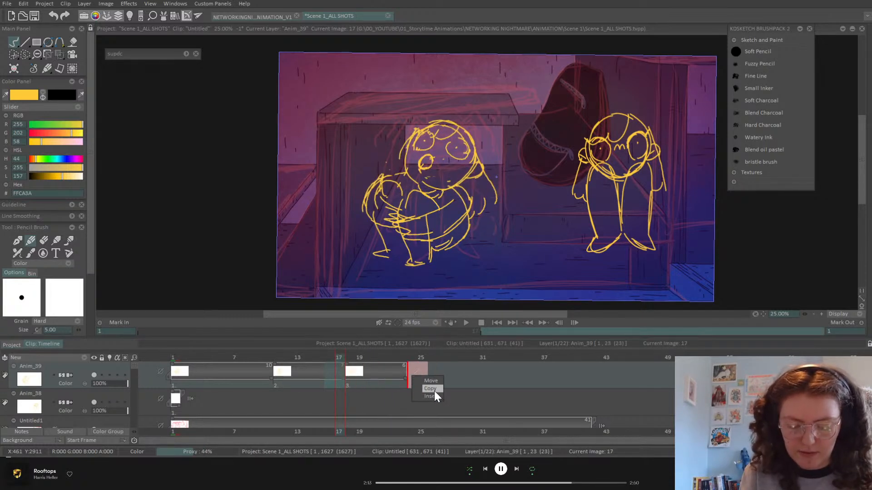
left_click(433, 390)
left_click_drag(253, 389, 334, 388)
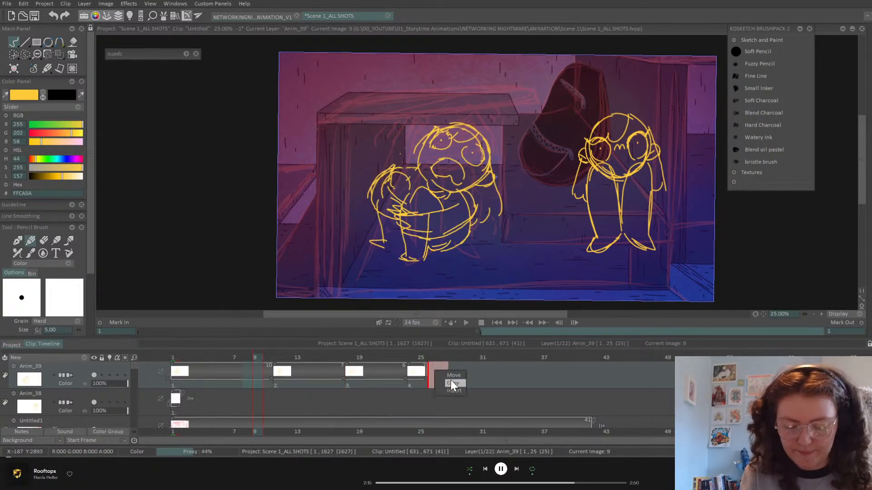
left_click(457, 383)
left_click_drag(426, 380, 591, 391)
Play back and scrub through the Anim_39 poses to check their timing, returning to frame 1
left_click(466, 322)
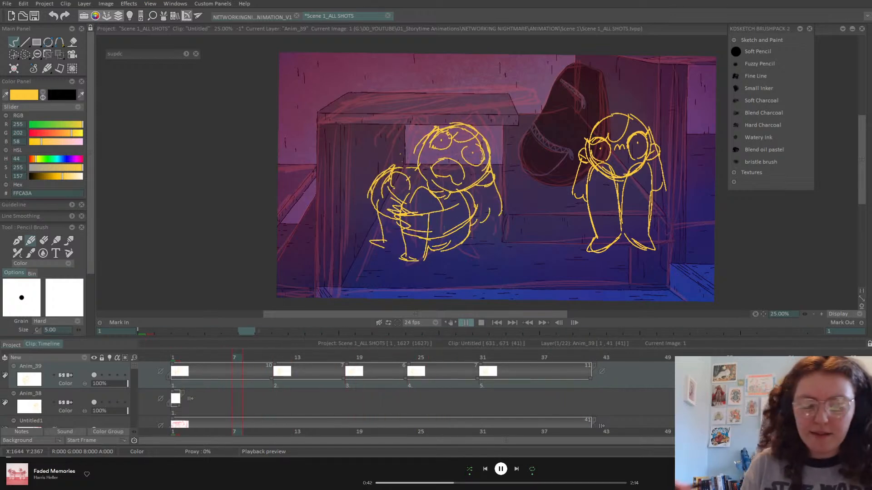
left_click(173, 358)
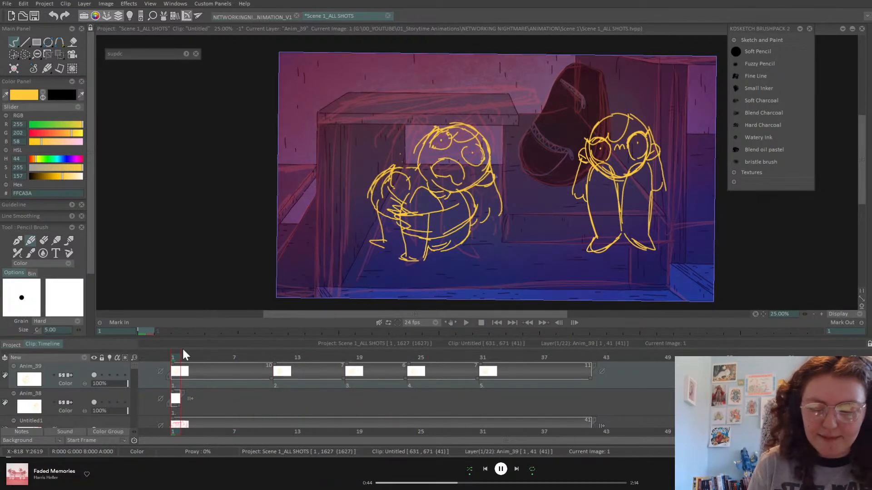
left_click(234, 358)
mouse_move(287, 359)
left_mouse_down()
mouse_move(399, 364)
mouse_move(241, 365)
mouse_move(173, 387)
mouse_move(535, 374)
mouse_move(210, 395)
mouse_move(381, 389)
mouse_move(382, 372)
left_mouse_up()
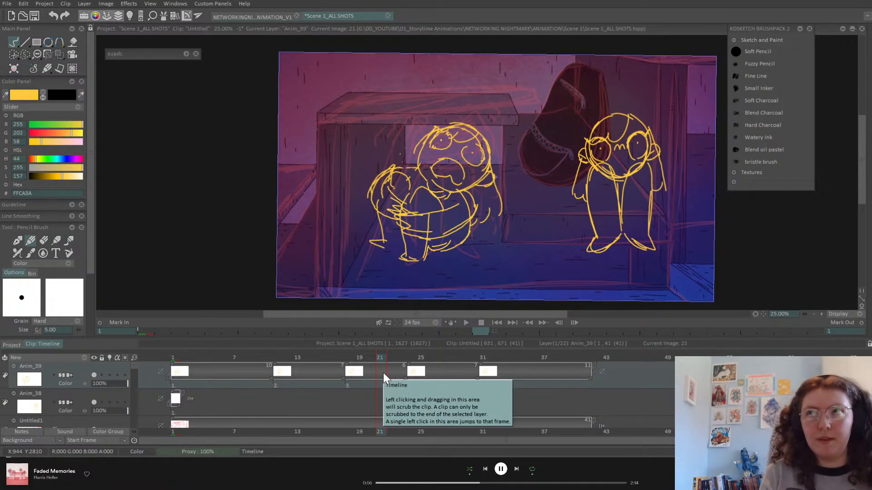
left_click(174, 356)
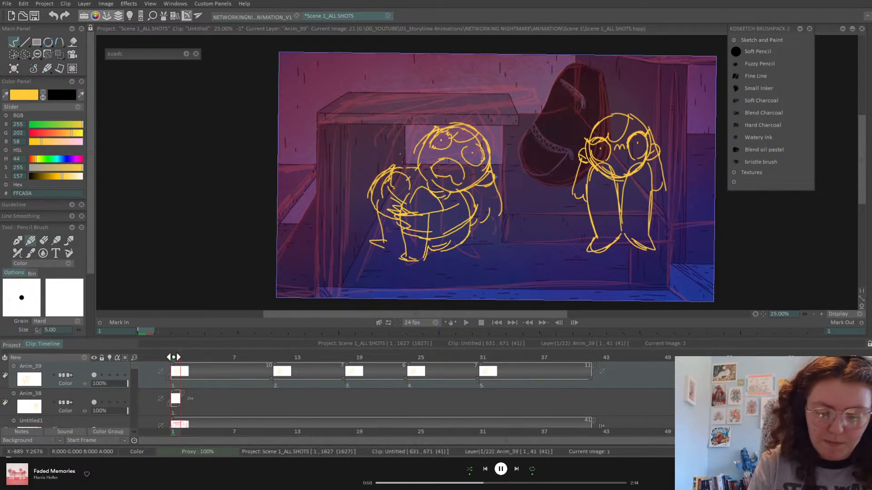
Erase the feet of the second crouching pose at frame 11 of Anim_39
mouse_move(177, 357)
left_mouse_down()
mouse_move(321, 357)
mouse_move(278, 356)
left_mouse_up()
key("e")
mouse_move(379, 261)
left_mouse_down()
mouse_move(383, 250)
mouse_move(380, 257)
mouse_move(403, 263)
left_mouse_up()
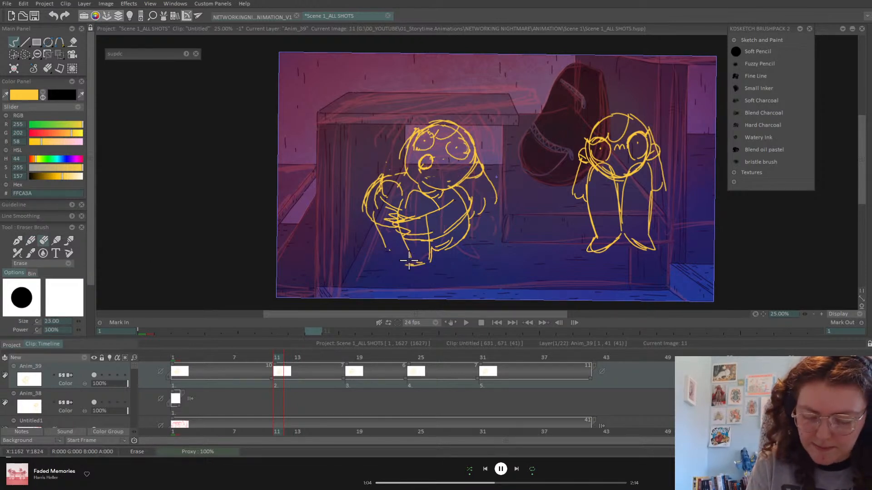
Try sketching new angled feet on the second pose, compare them with the first pose, and undo the strokes
left_click(30, 240)
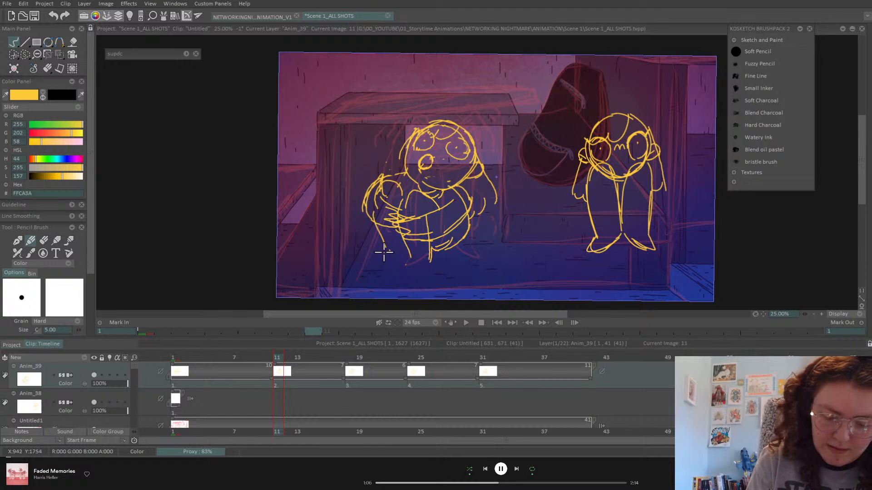
mouse_move(385, 248)
left_mouse_down()
mouse_move(382, 266)
mouse_move(422, 261)
mouse_move(399, 265)
mouse_move(436, 250)
left_mouse_up()
mouse_move(274, 358)
left_mouse_down()
mouse_move(262, 360)
mouse_move(282, 365)
mouse_move(259, 370)
mouse_move(281, 371)
left_mouse_up()
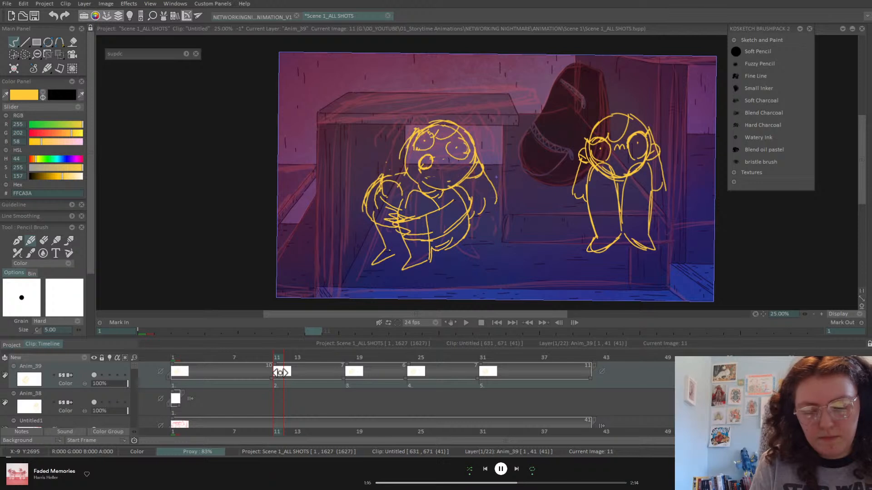
key("ctrl+z")
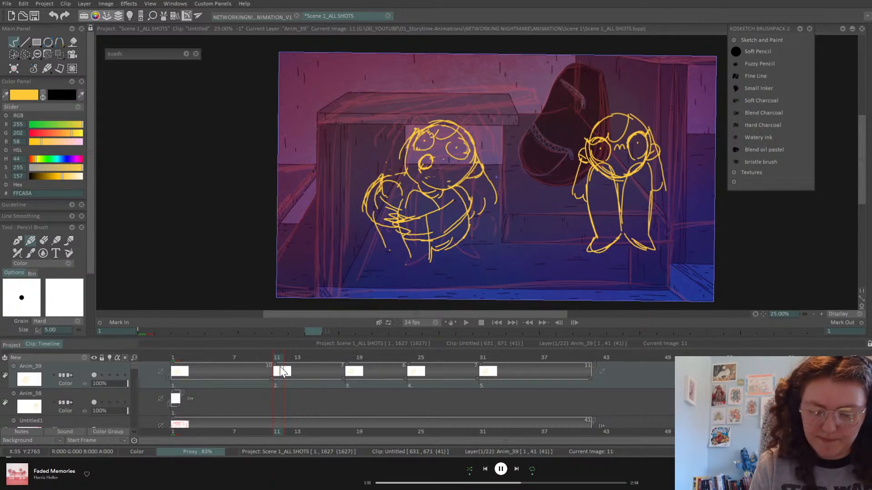
Erase the first pose's feet at frame 1 and redraw them angled downward and pointed
left_click(173, 358)
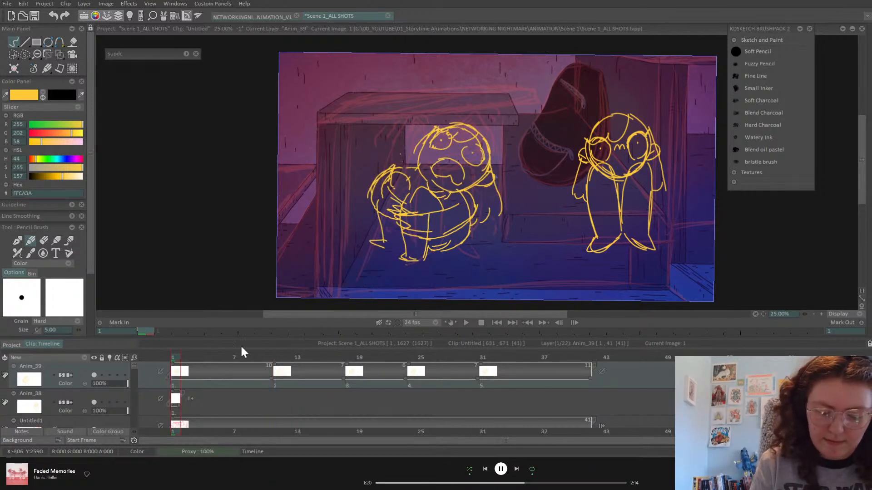
key("e")
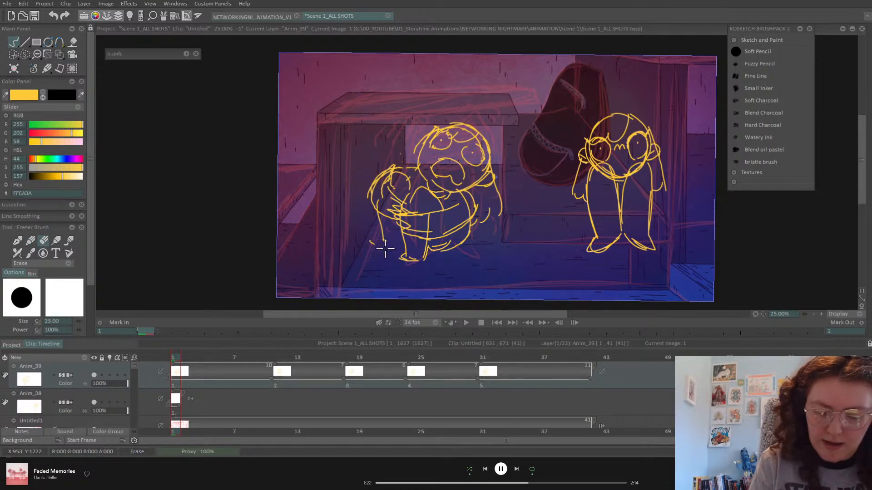
mouse_move(411, 263)
left_mouse_down()
mouse_move(374, 253)
mouse_move(394, 246)
mouse_move(395, 270)
mouse_move(425, 258)
left_mouse_up()
left_click(31, 241)
Try redrawing flat feet on the second pose at frame 11 and flip between it and the first pose
left_click(245, 357)
mouse_move(271, 357)
left_mouse_down()
mouse_move(286, 360)
mouse_move(258, 360)
mouse_move(288, 366)
mouse_move(259, 363)
mouse_move(287, 372)
mouse_move(278, 371)
left_mouse_up()
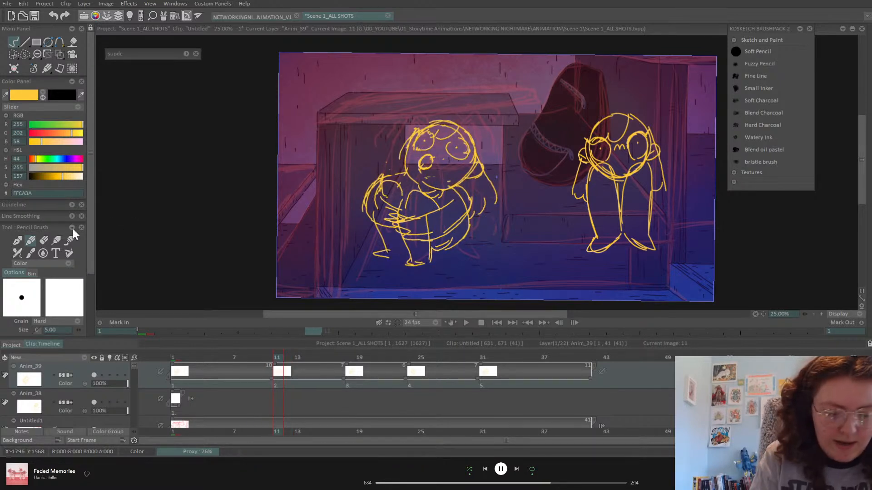
left_click(44, 240)
mouse_move(385, 251)
left_mouse_down()
mouse_move(430, 262)
mouse_move(378, 252)
mouse_move(399, 254)
left_mouse_up()
left_click(30, 240)
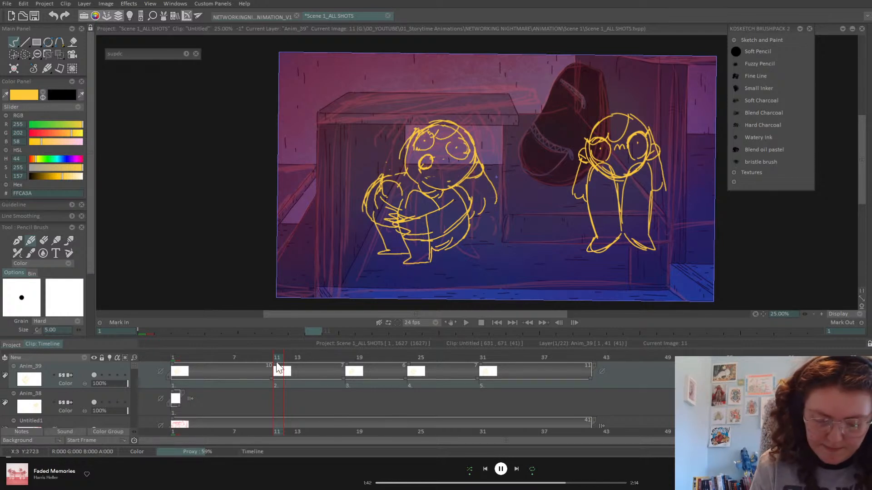
left_click(268, 359)
left_click_drag(279, 360, 279, 359)
key("ctrl+Left")
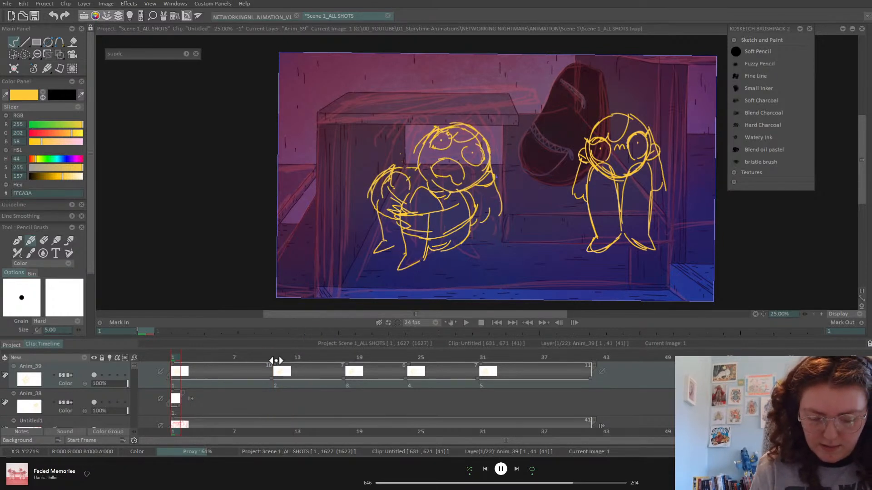
left_click(278, 359)
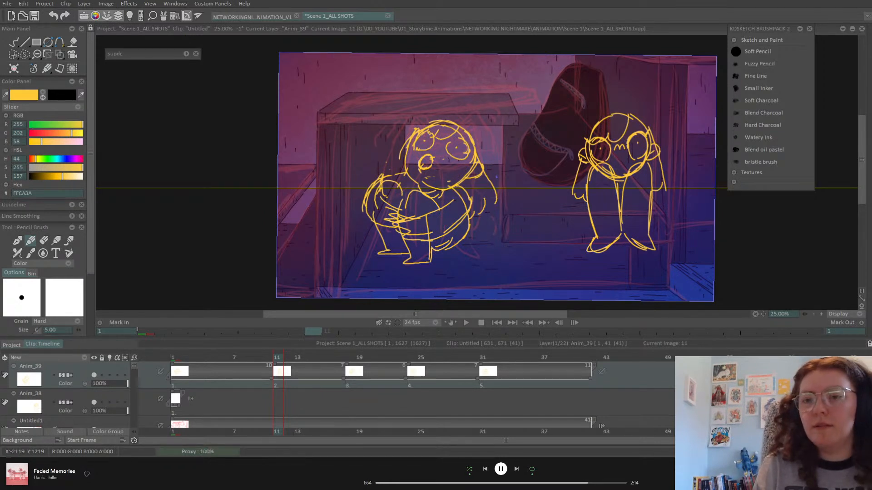
left_click(10, 489)
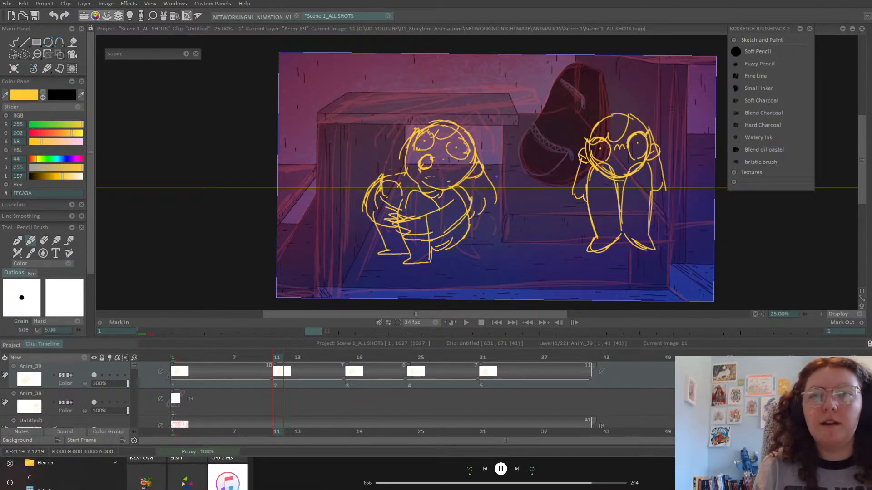
left_click(10, 489)
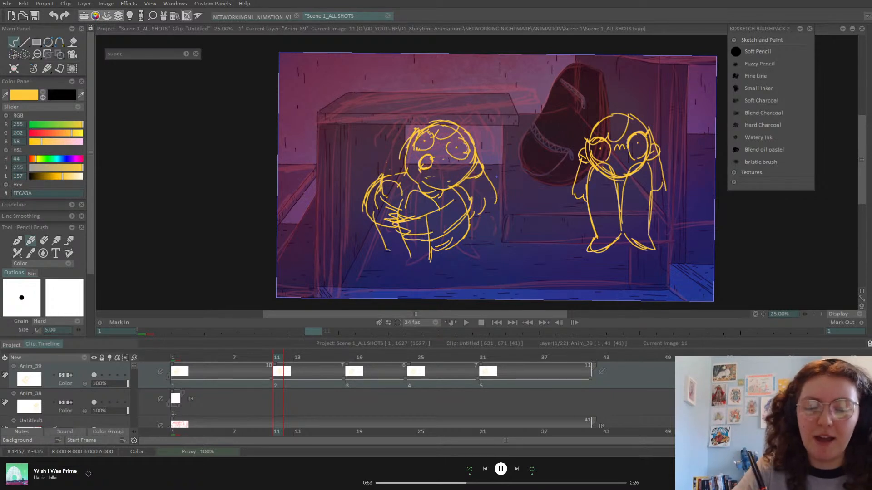
Save the project, turn on the light table for Anim_39, and test a foot stroke on the second pose
key("ctrl+s")
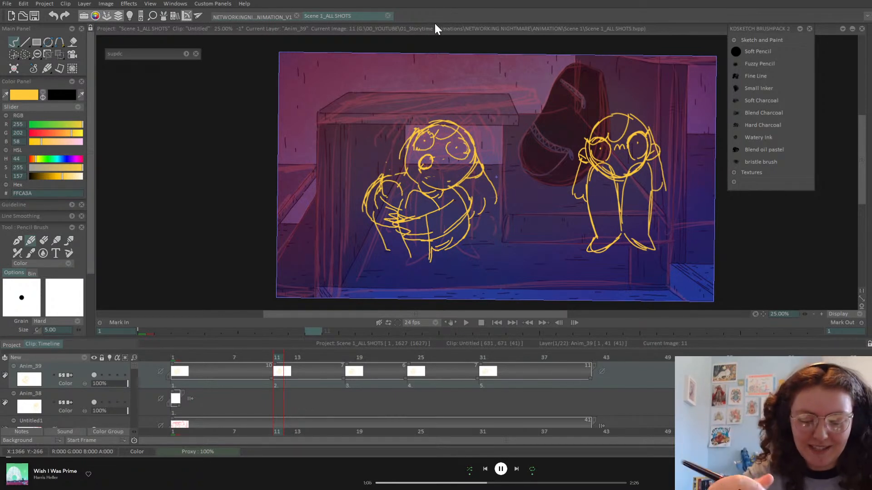
mouse_move(282, 356)
left_mouse_down()
mouse_move(266, 360)
mouse_move(280, 360)
left_mouse_up()
left_click(109, 375)
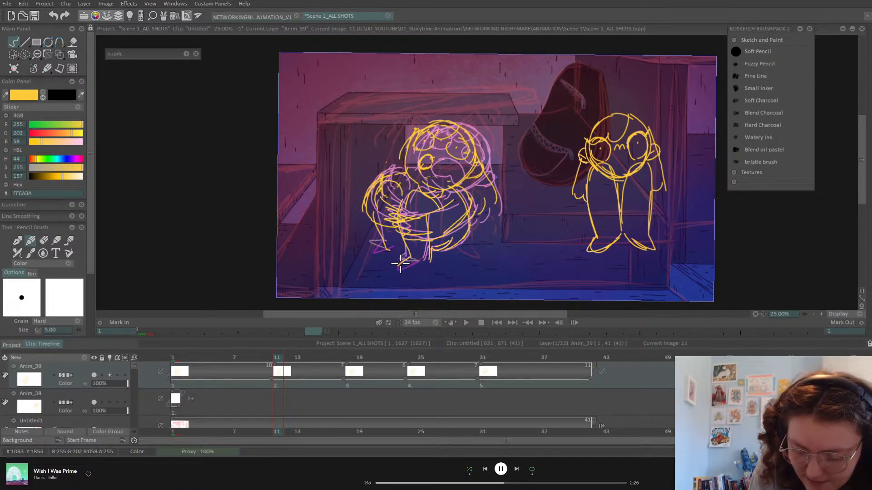
mouse_move(410, 257)
left_mouse_down()
mouse_move(398, 263)
mouse_move(427, 261)
left_mouse_up()
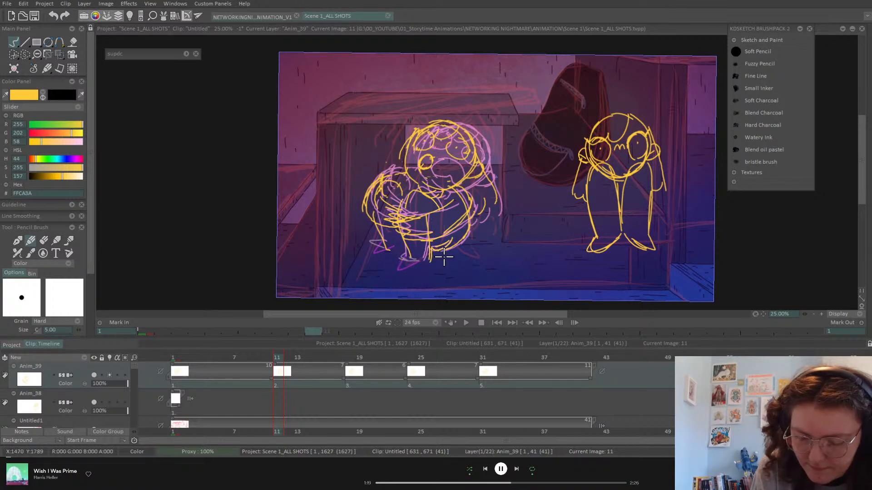
mouse_move(274, 359)
left_mouse_down()
mouse_move(263, 361)
mouse_move(280, 361)
left_mouse_up()
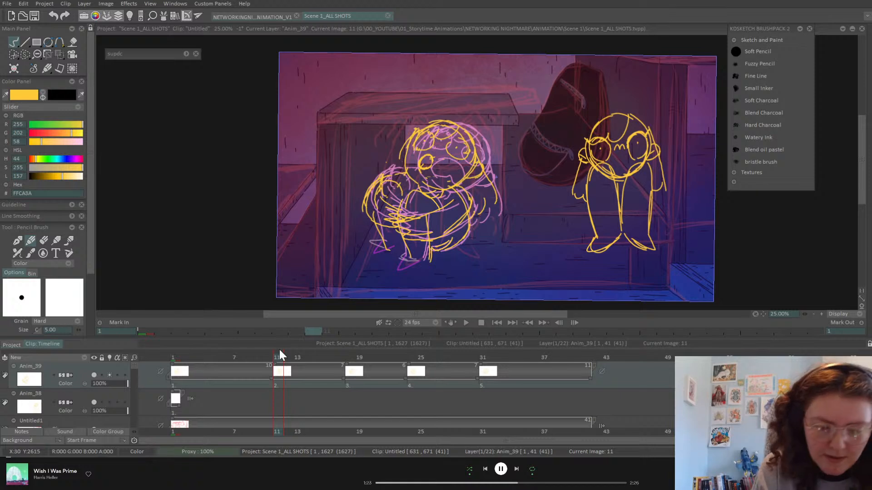
Shift the second pose at frame 11 slightly to the left and compare it with the first pose
left_click(60, 54)
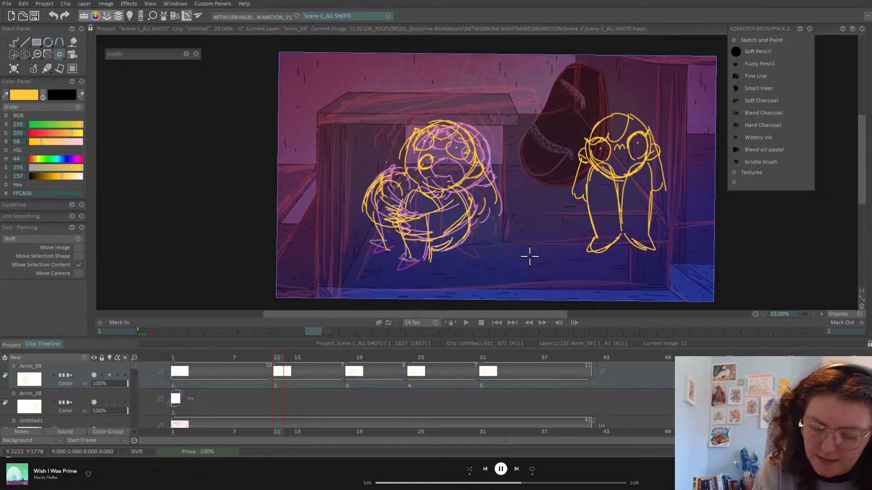
left_click_drag(526, 258, 522, 259)
left_click(14, 42)
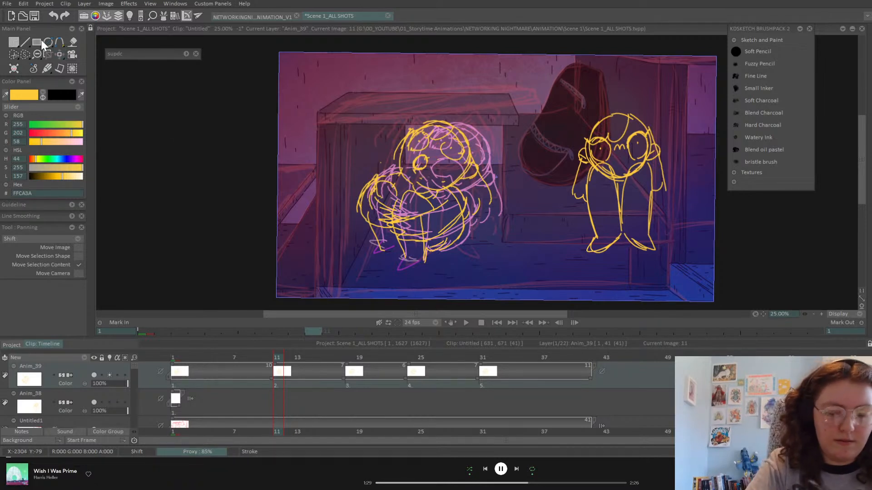
mouse_move(277, 358)
left_mouse_down()
mouse_move(259, 359)
mouse_move(278, 362)
left_mouse_up()
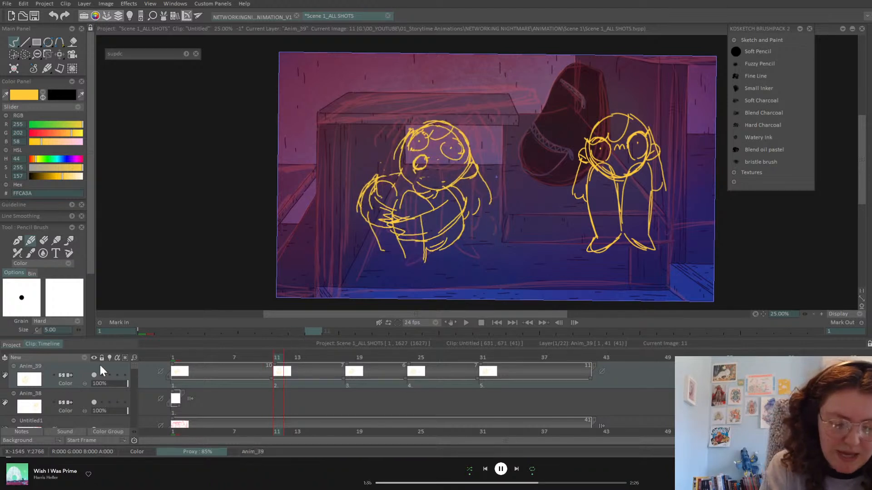
Show the light table on Anim_39 again and nudge the second pose slightly upward
left_click(109, 376)
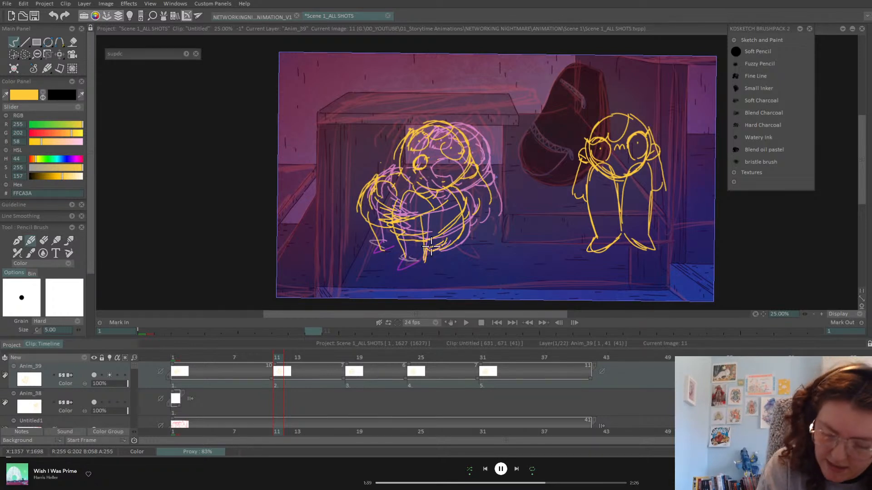
left_click(59, 54)
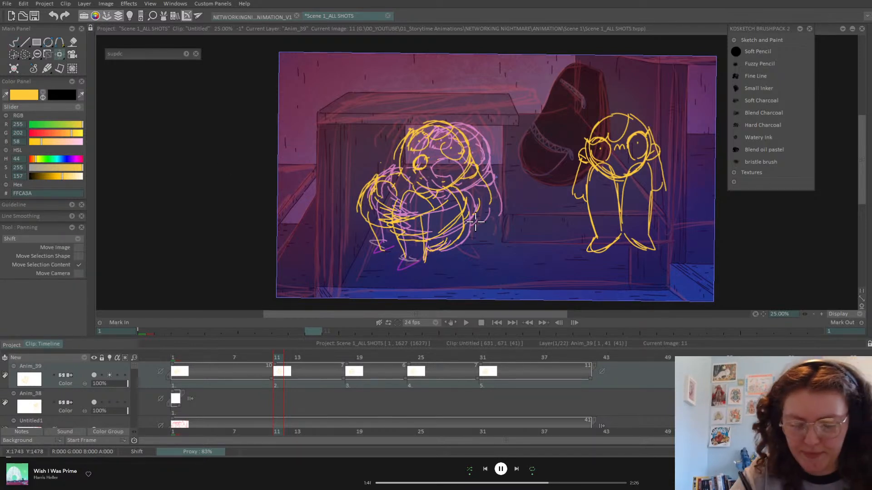
left_click_drag(477, 221, 472, 221)
Turn off the next drawing in the light table so only the previous drawing shows through
left_click(109, 357)
left_click(131, 358)
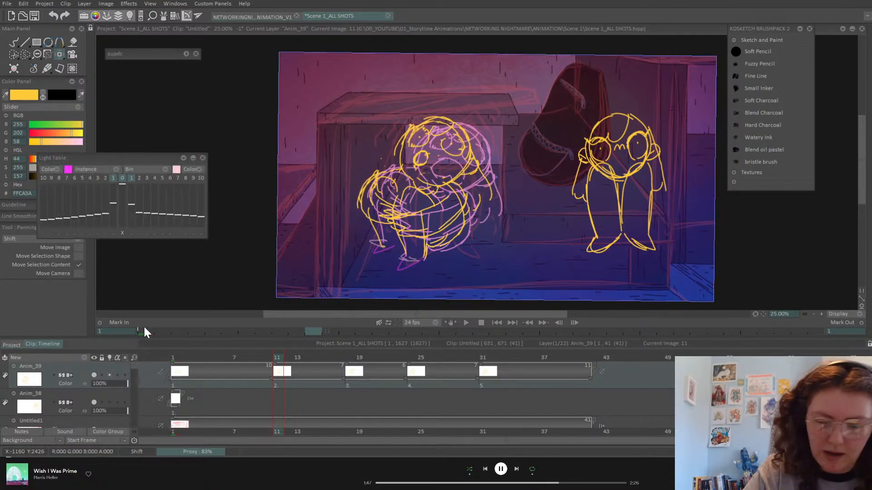
left_click(132, 178)
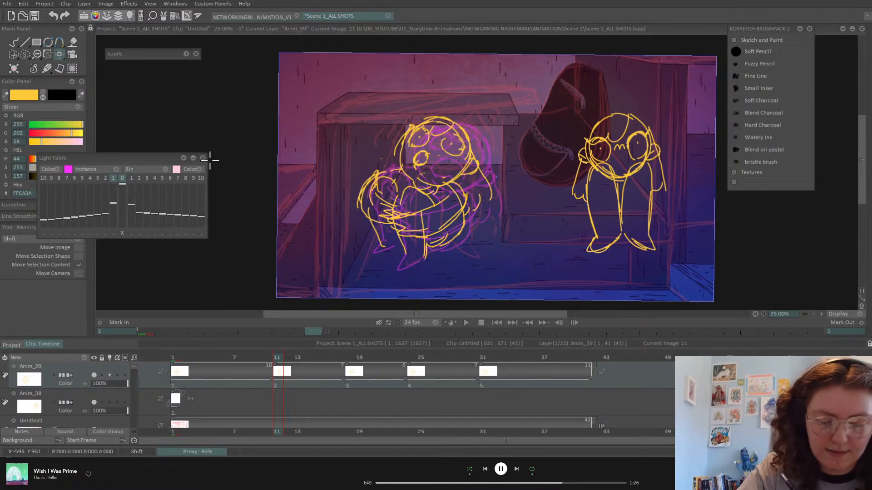
left_click(203, 159)
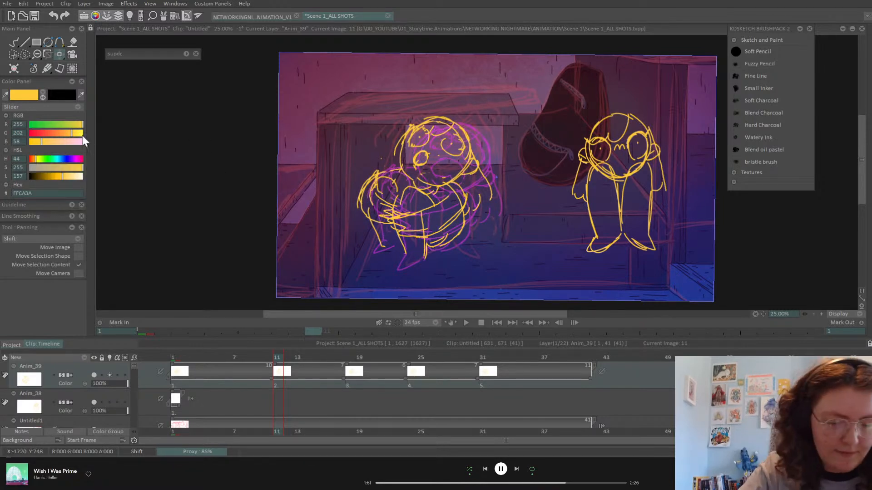
Draw the second pose's feet over the first pose's feet, redo the rear lower leg, and compare with frame 1
right_click(18, 43)
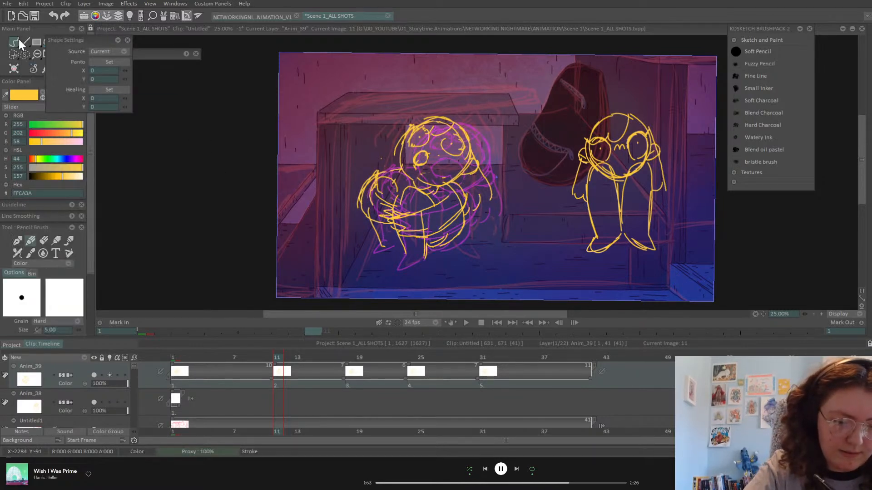
mouse_move(293, 355)
left_mouse_down()
mouse_move(266, 358)
mouse_move(280, 363)
left_mouse_up()
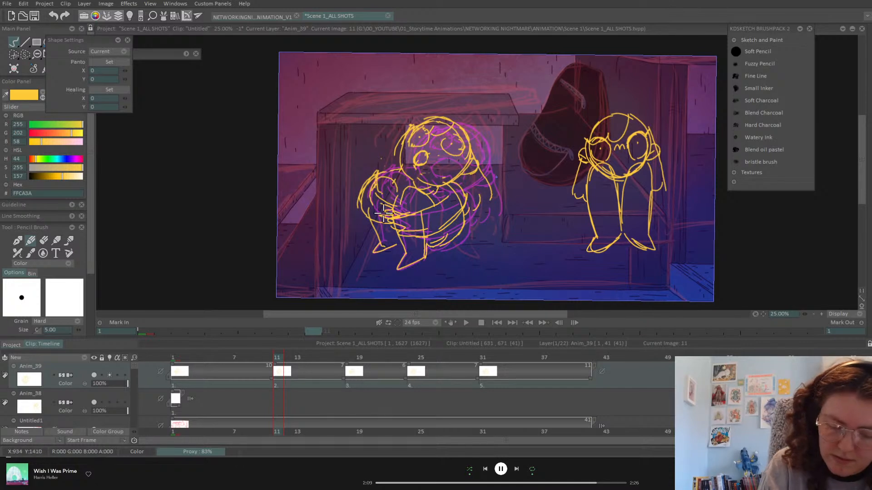
left_click(44, 241)
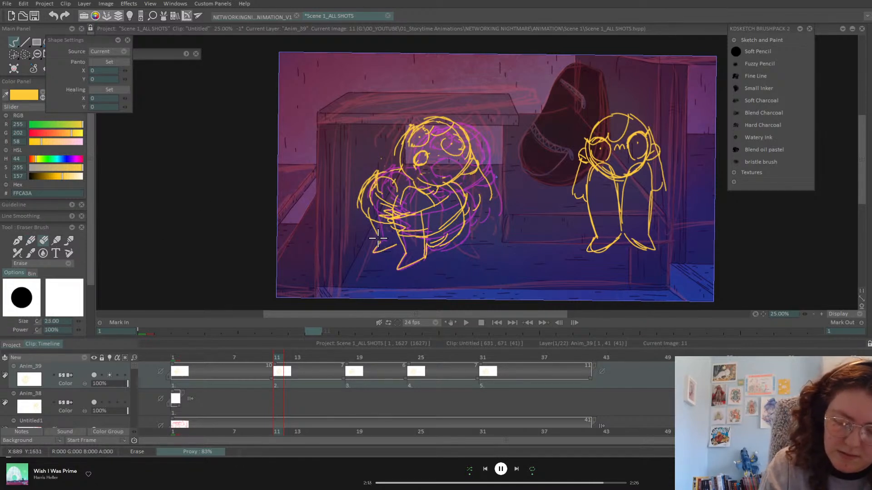
left_click(31, 241)
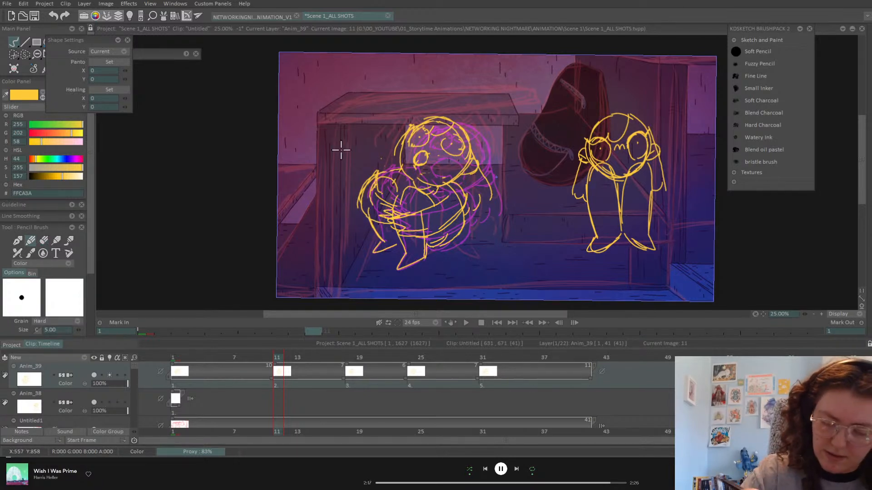
mouse_move(274, 361)
left_mouse_down()
mouse_move(260, 366)
mouse_move(282, 363)
mouse_move(175, 369)
left_mouse_up()
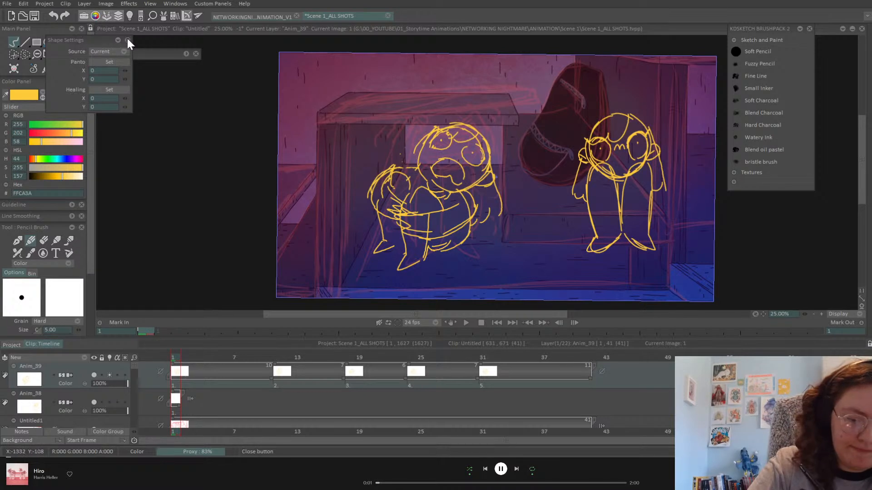
Try to rotate the first pose slightly clockwise with the Transform tool and check it against the second pose
left_click(59, 54)
left_click(108, 67)
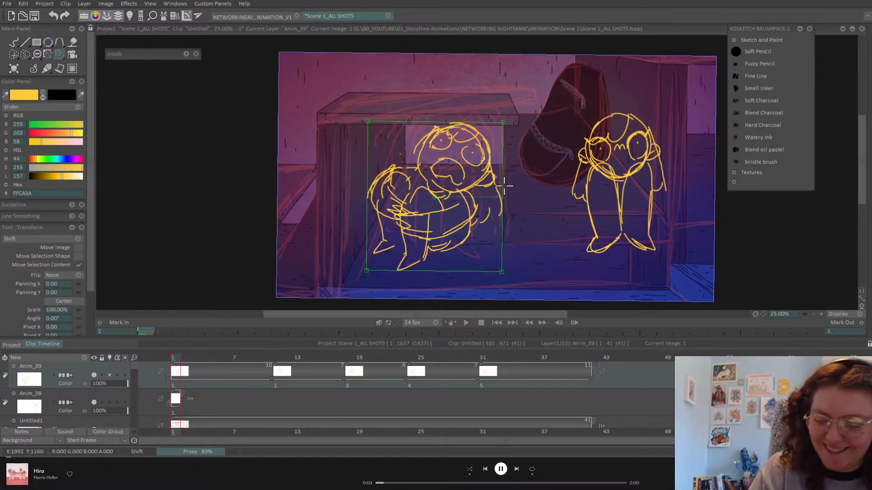
left_click_drag(501, 196, 492, 191)
key("Return")
mouse_move(279, 357)
left_mouse_down()
mouse_move(259, 364)
mouse_move(283, 368)
mouse_move(268, 366)
left_mouse_up()
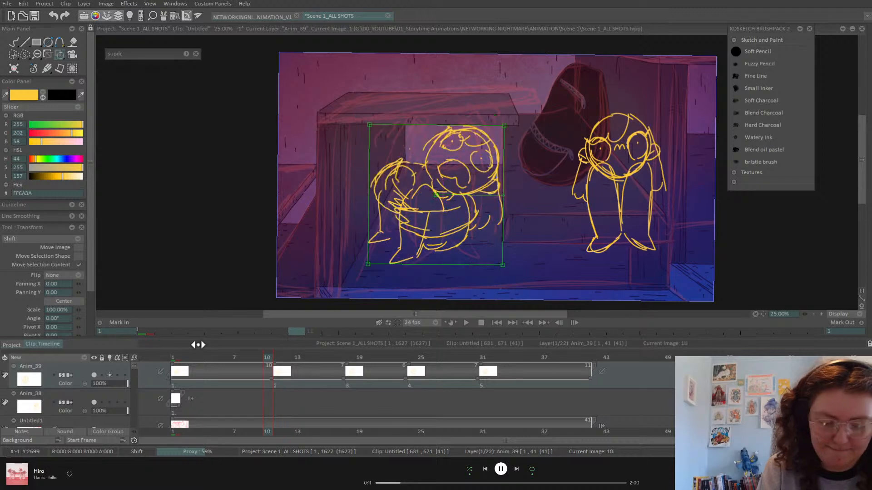
key("Home")
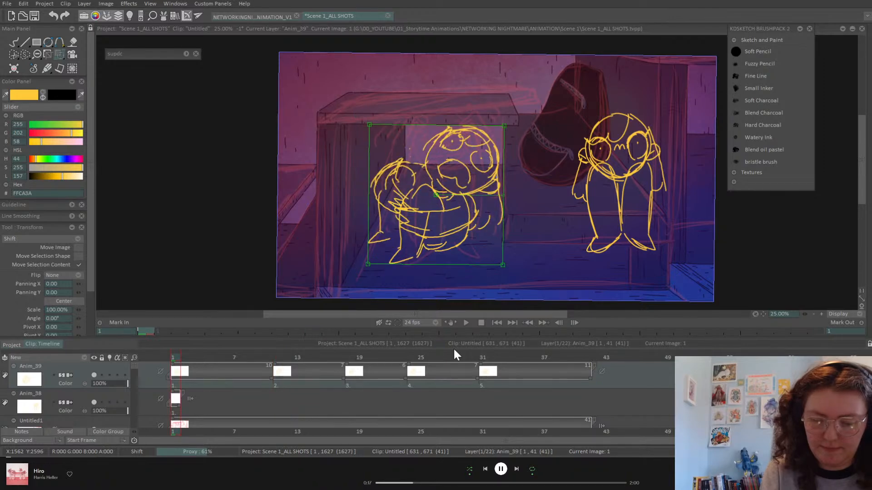
mouse_move(266, 359)
left_mouse_down()
mouse_move(284, 360)
mouse_move(260, 361)
mouse_move(286, 362)
mouse_move(175, 361)
left_mouse_up()
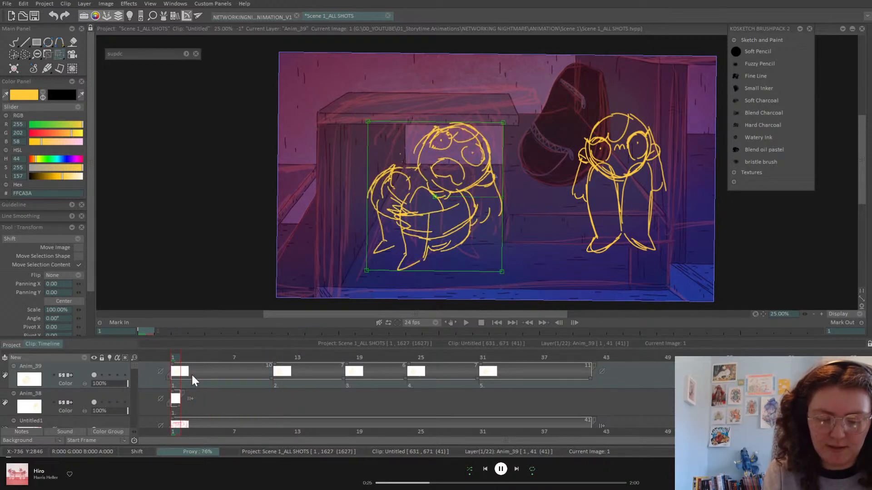
On frame 11, lasso the crouching character's head, rotate it about 8° counterclockwise, shift it left and clear the selection
left_click(282, 369)
mouse_move(277, 362)
left_mouse_down()
mouse_move(262, 362)
mouse_move(284, 361)
mouse_move(257, 365)
mouse_move(277, 362)
left_mouse_up()
left_click(25, 54)
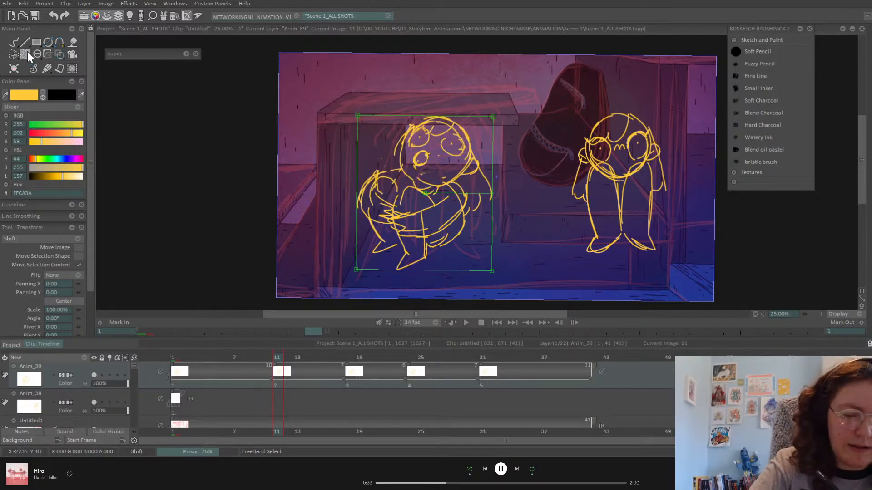
mouse_move(406, 177)
left_mouse_down()
mouse_move(452, 182)
mouse_move(478, 168)
mouse_move(481, 140)
mouse_move(444, 106)
mouse_move(384, 154)
left_mouse_up()
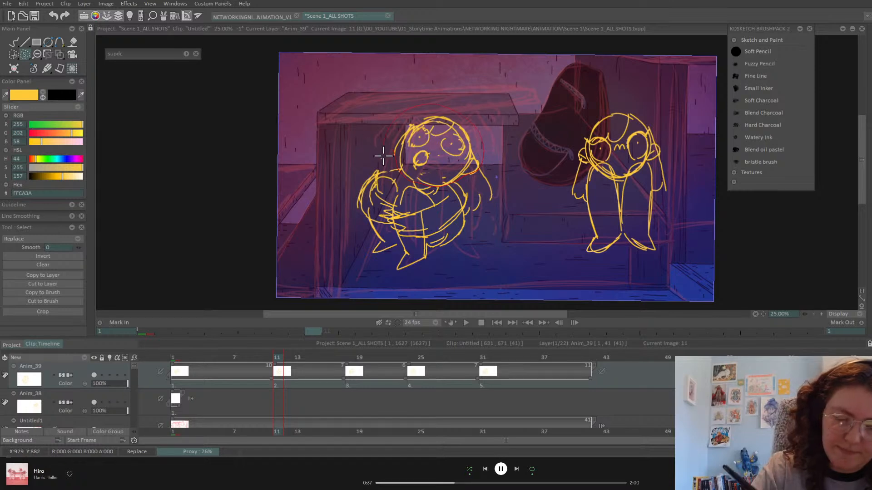
left_click(62, 54)
left_click(101, 62)
left_click_drag(484, 146, 453, 129)
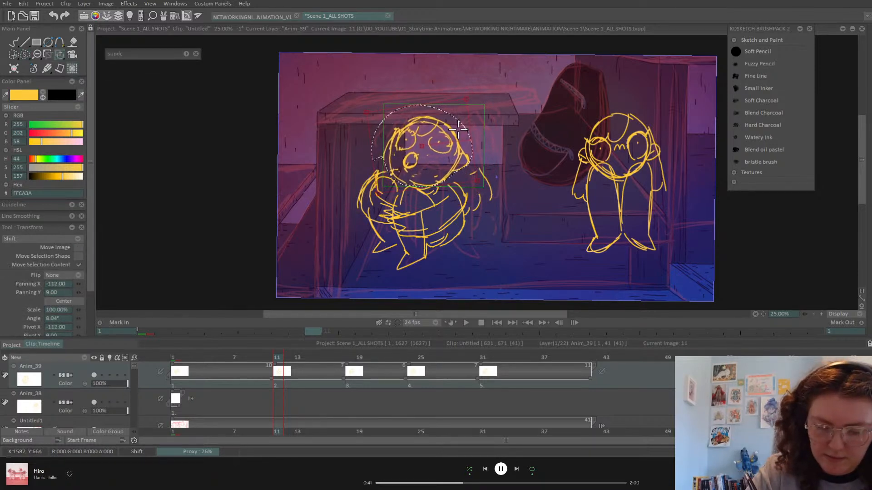
key("Return")
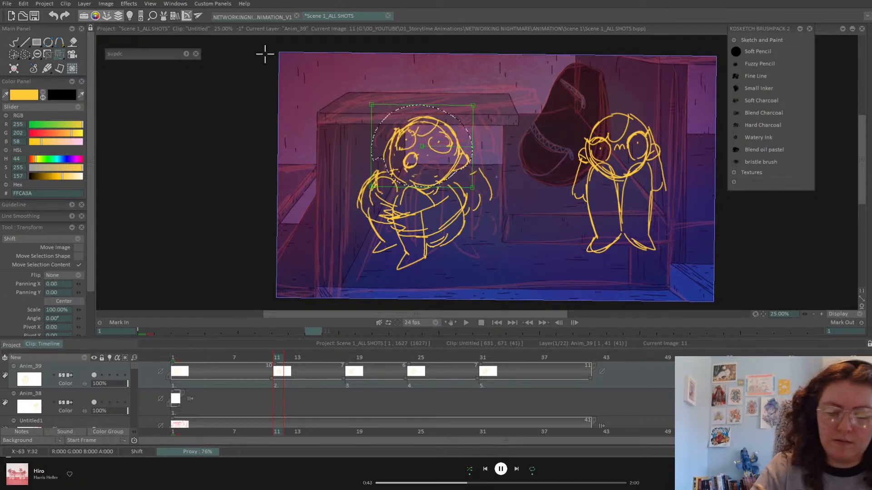
left_click(28, 56)
left_click(73, 158)
left_click(16, 42)
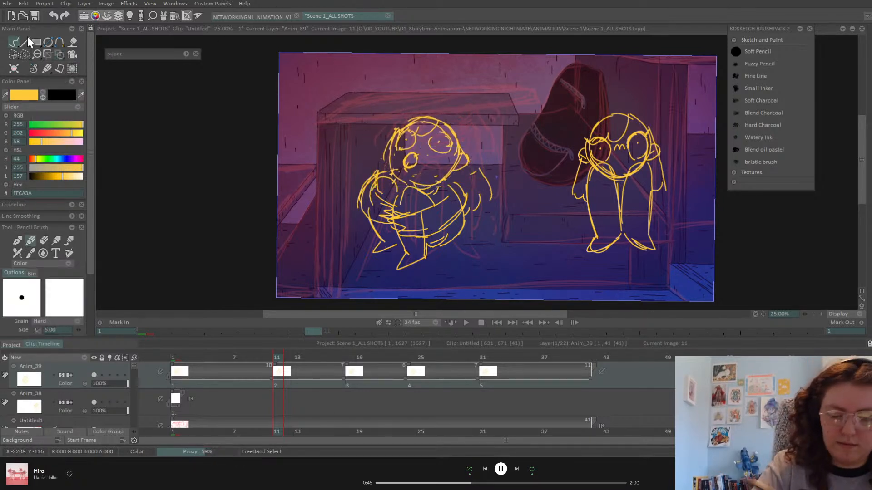
Split the first pose's hold on Anim_39 at frame 4 to create a duplicate drawing there
mouse_move(266, 362)
left_mouse_down()
mouse_move(282, 359)
mouse_move(257, 362)
mouse_move(283, 362)
mouse_move(177, 373)
left_mouse_up()
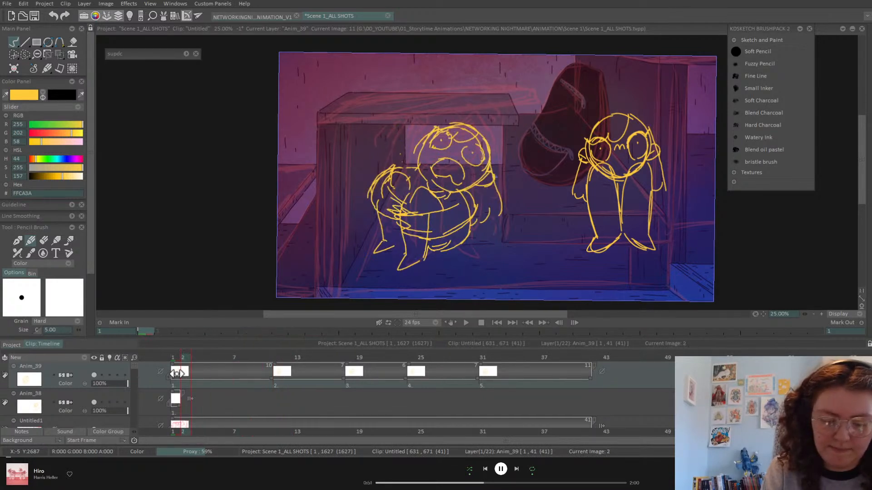
left_click(203, 370)
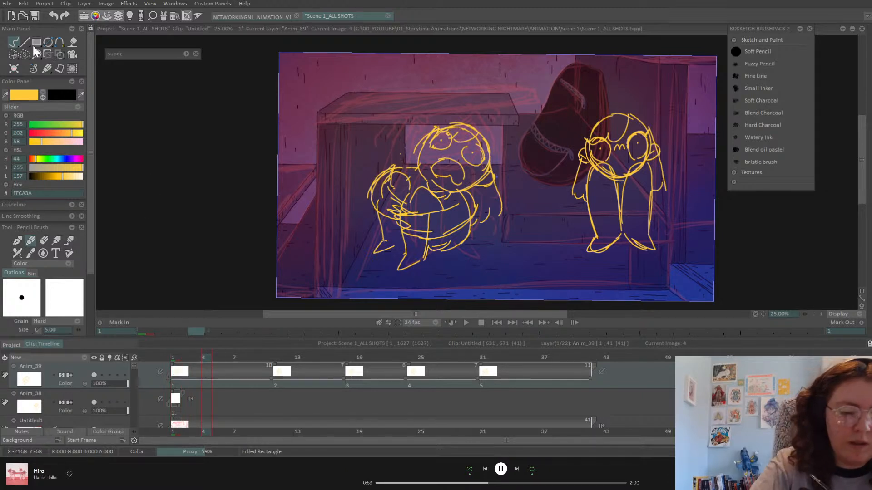
left_click(44, 241)
left_click(440, 94)
On frame 1, lasso the crouching character's head and hair, rotate them slightly clockwise, shift them right and clear the selection
left_click(176, 357)
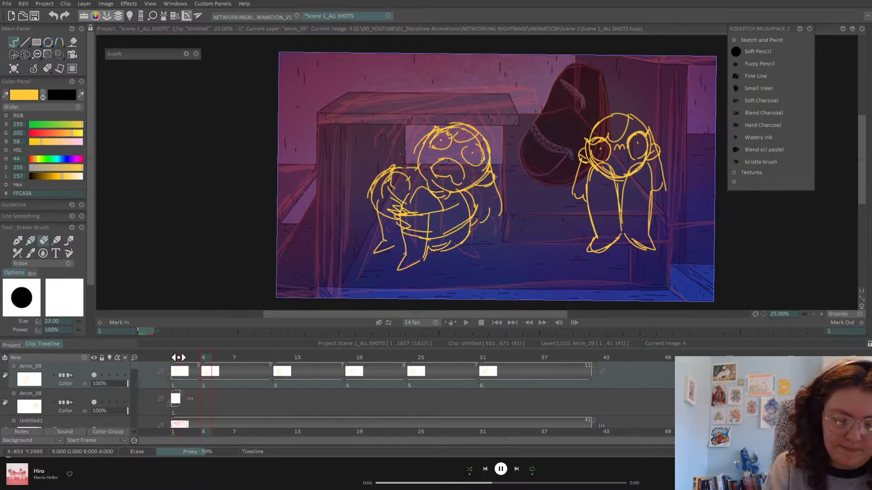
left_click(24, 54)
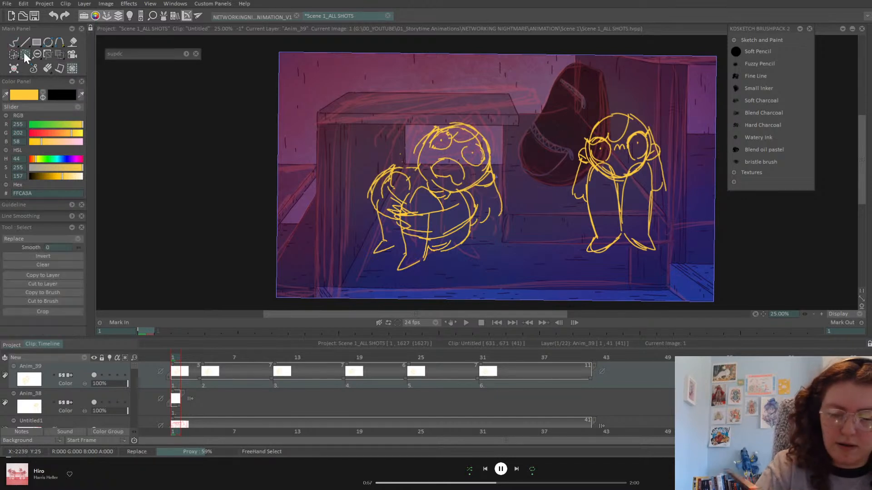
mouse_move(443, 189)
left_mouse_down()
mouse_move(472, 189)
mouse_move(474, 232)
mouse_move(510, 175)
mouse_move(429, 116)
mouse_move(432, 182)
left_mouse_up()
left_click(60, 54)
left_click(114, 66)
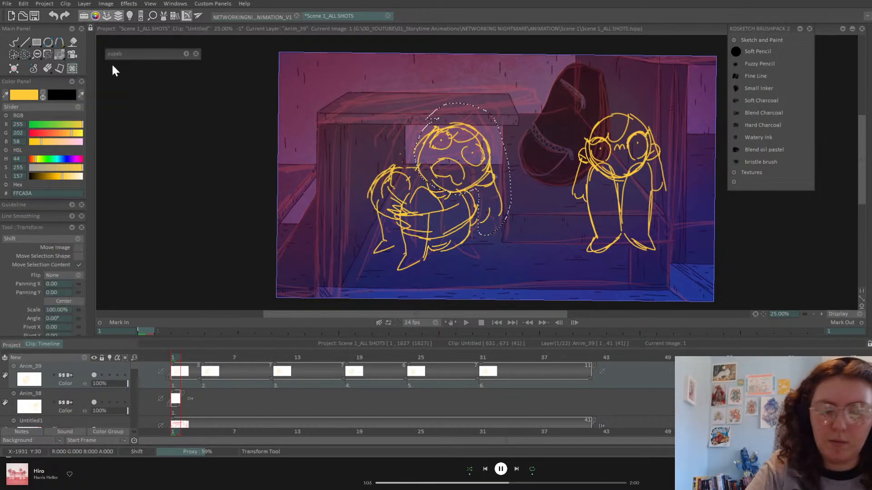
left_click_drag(512, 169, 492, 146)
key("Return")
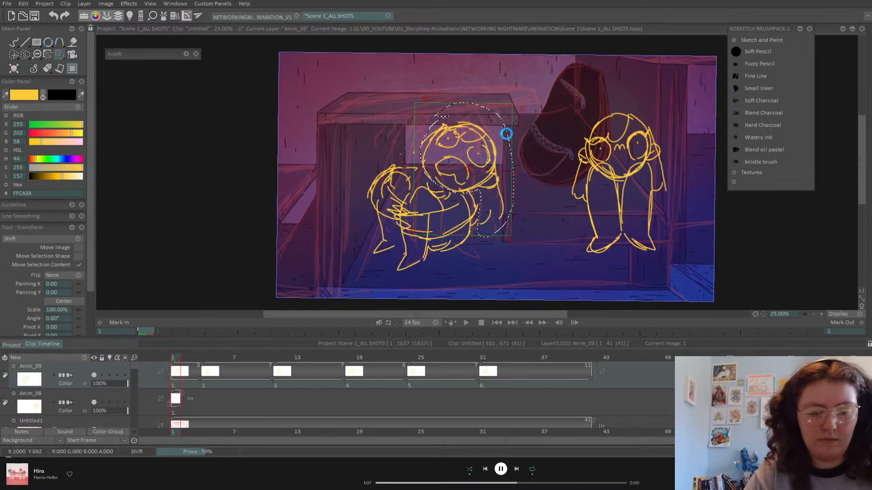
left_click(26, 55)
left_click(81, 162)
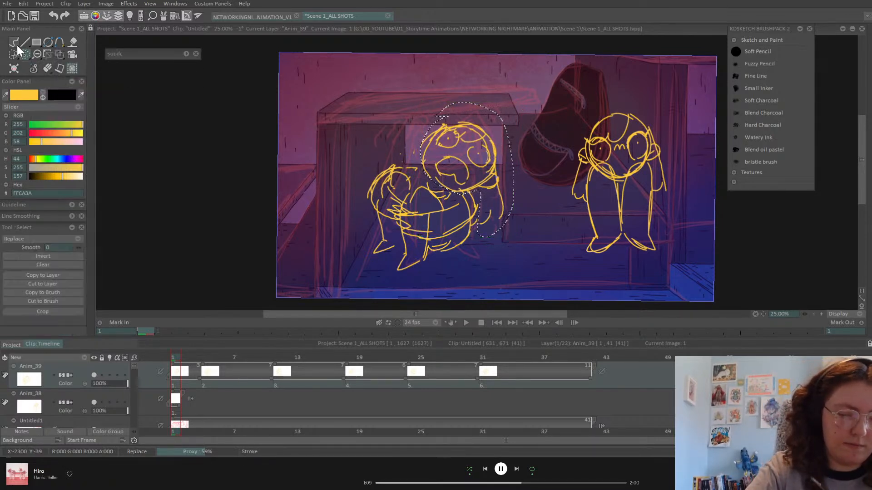
left_click(15, 43)
mouse_move(179, 359)
left_mouse_down()
mouse_move(362, 360)
mouse_move(181, 370)
mouse_move(208, 381)
mouse_move(299, 383)
mouse_move(348, 370)
mouse_move(209, 375)
left_mouse_up()
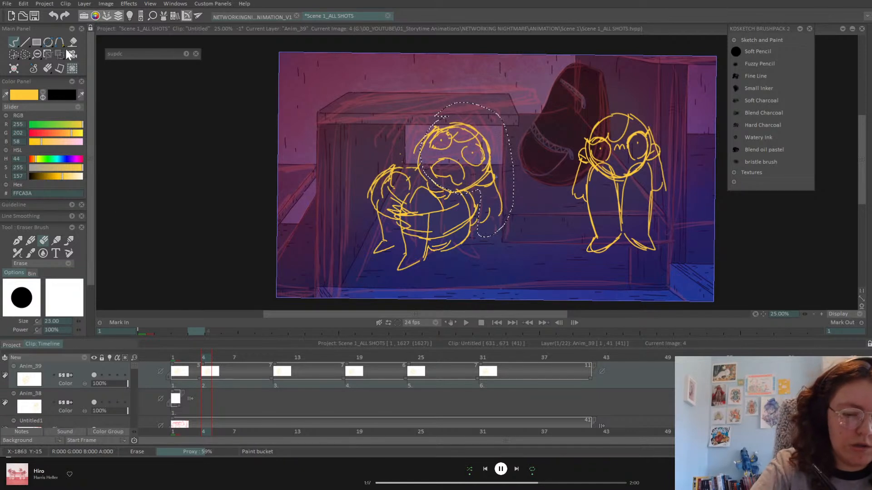
left_click(25, 55)
left_click(86, 156)
On frame 4, turn on the Anim_39 light table so both the previous and next drawings show through
left_click(63, 54)
left_click(109, 375)
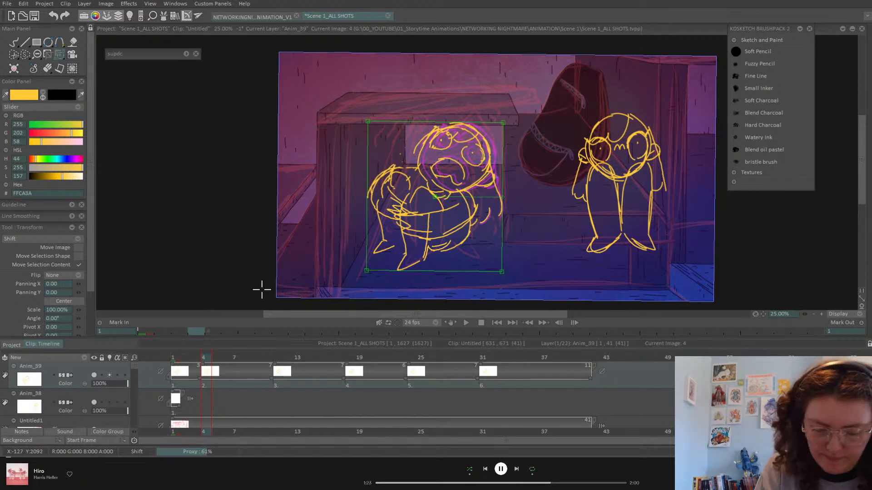
left_click(134, 358)
left_click(131, 177)
left_click(202, 158)
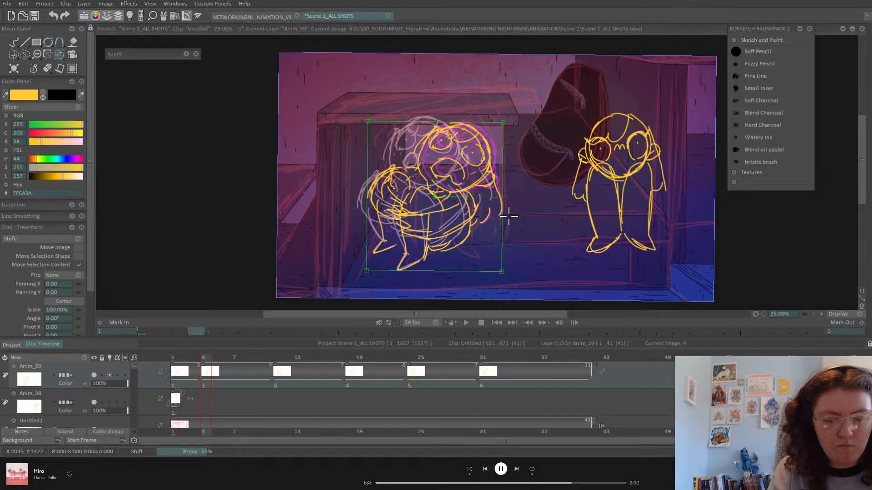
Warp the frame 4 drawing into an in-between, locking points around the feet and pulling the head up and left
left_click_drag(60, 54, 110, 81)
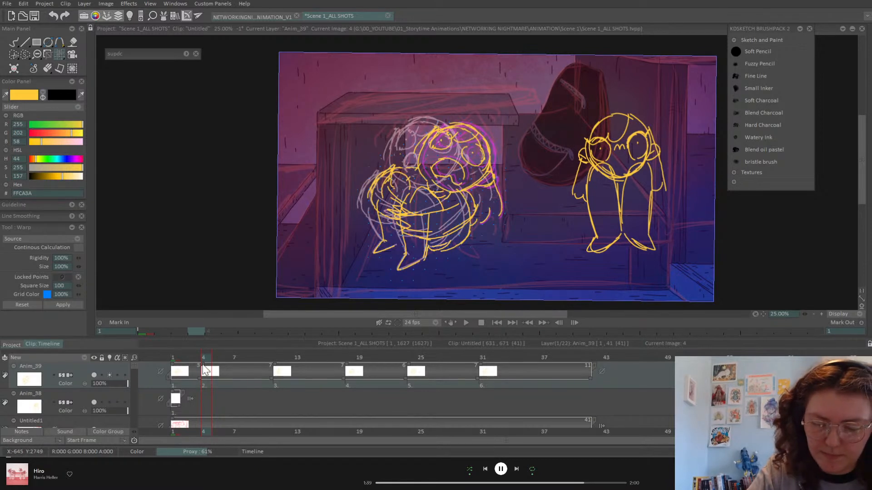
left_click(368, 257)
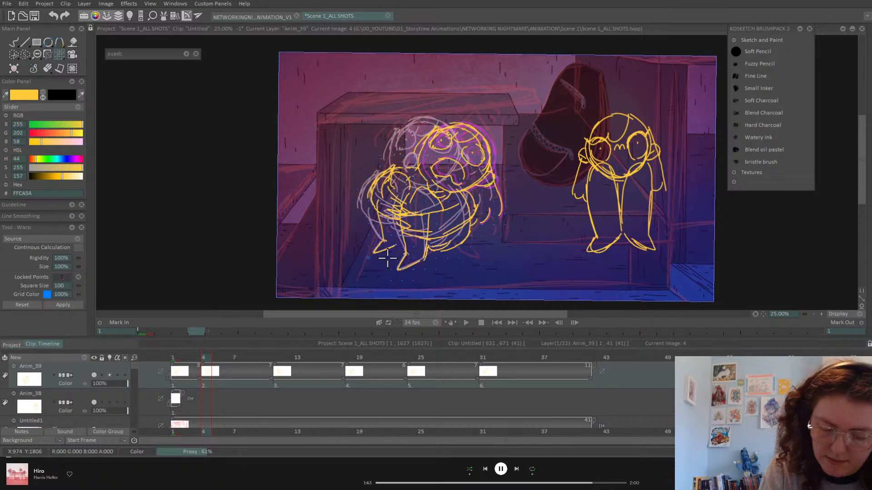
left_click(400, 271)
left_click(402, 269)
right_click(422, 273)
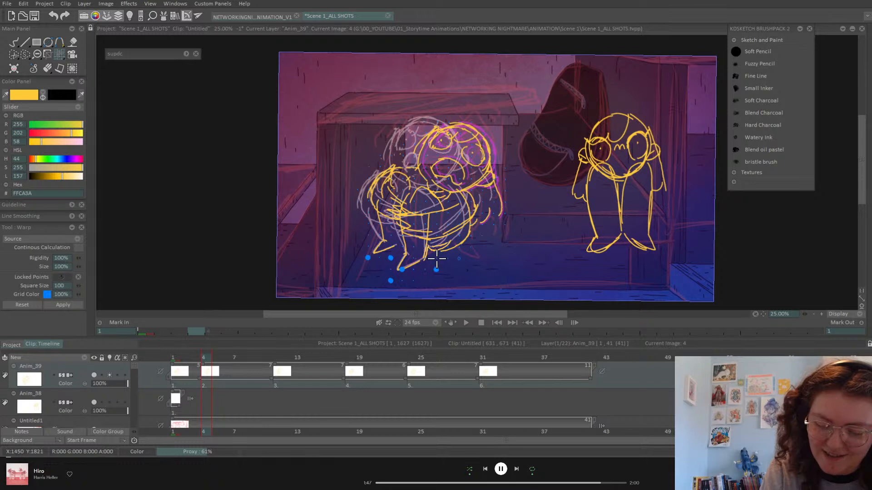
right_click(369, 243)
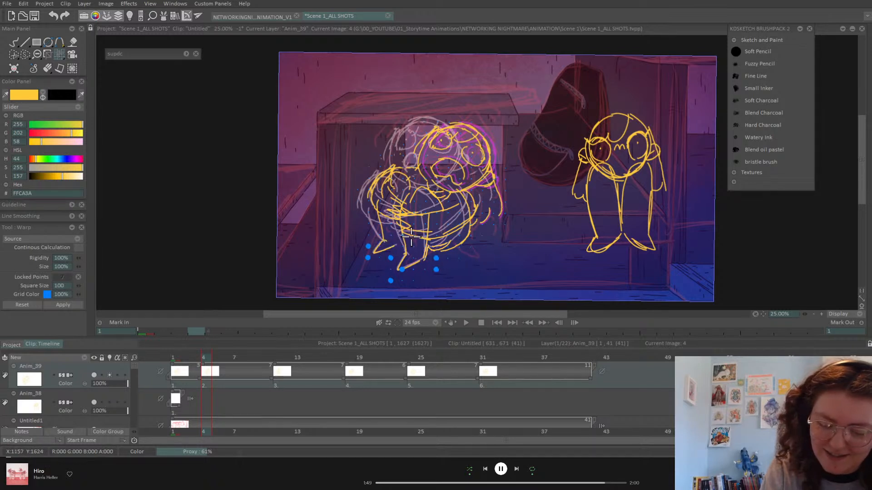
left_click_drag(436, 141, 425, 138)
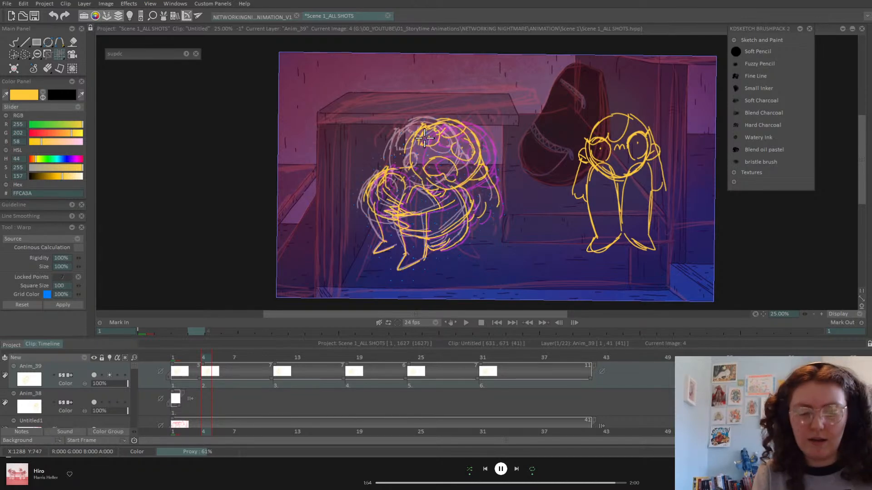
left_click(13, 44)
Hide the Anim_39 light table and flip repeatedly between frames 1, 4 and 11 to judge the movement
key("Left")
key("Right")
key("Right")
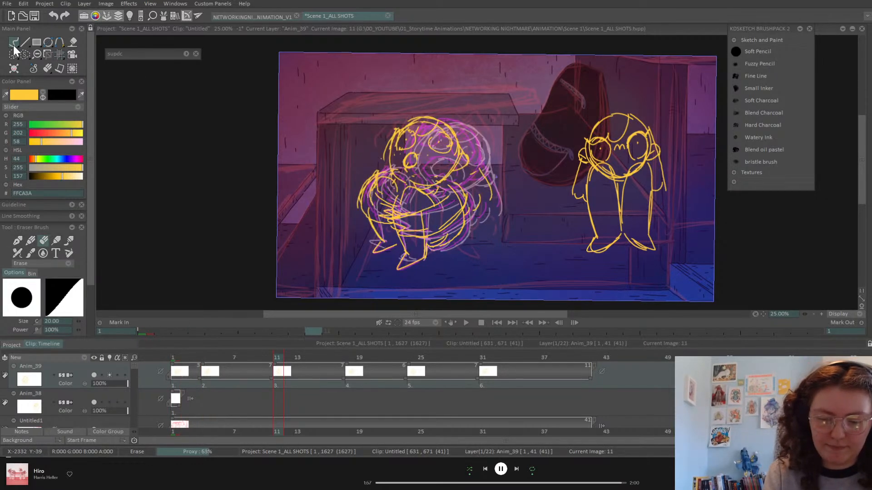
left_click(110, 377)
key("Left")
key("Left")
key("Right")
key("Right")
key("Left")
key("Left")
key("Right")
key("Right")
key("Left")
key("Left")
key("Right")
key("Right")
key("Left")
key("Left")
key("Right")
key("Left")
key("Right")
key("Left")
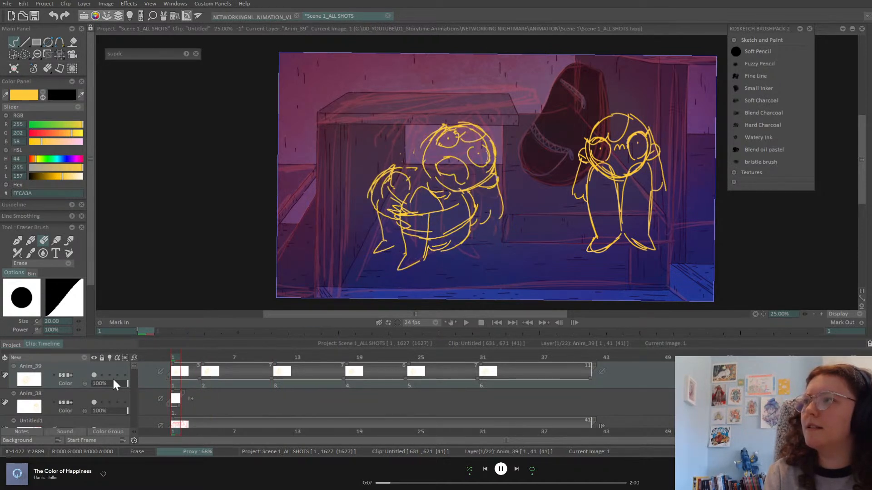
key("Right")
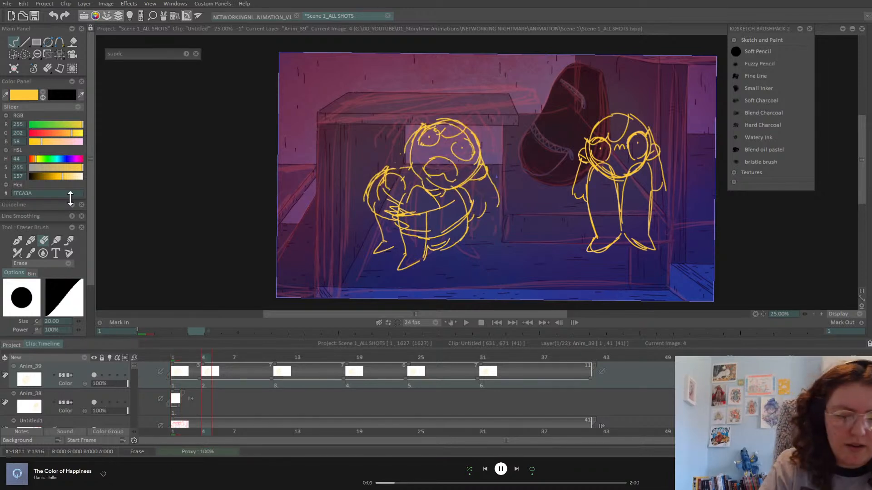
Erase the mouth on the frame 4 in-between, redraw it as a smaller open mouth and compare with the neighbouring poses
mouse_move(423, 164)
left_mouse_down()
mouse_move(442, 177)
mouse_move(456, 177)
mouse_move(452, 160)
left_mouse_up()
left_click(30, 241)
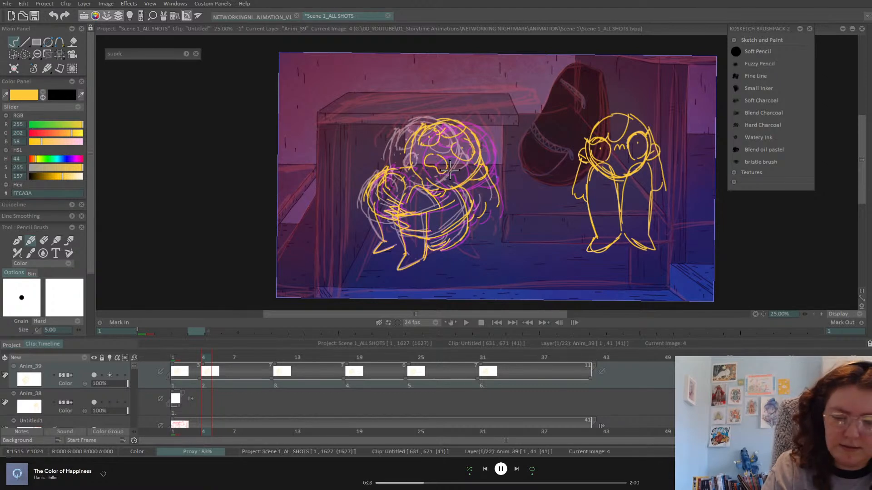
left_click(110, 376)
key("Left")
key("Right")
key("Right")
key("Left")
key("Left")
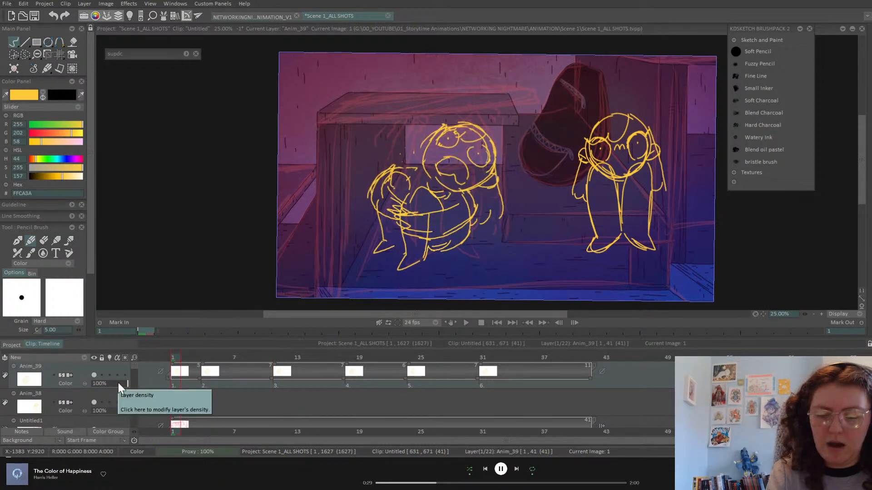
key("Right")
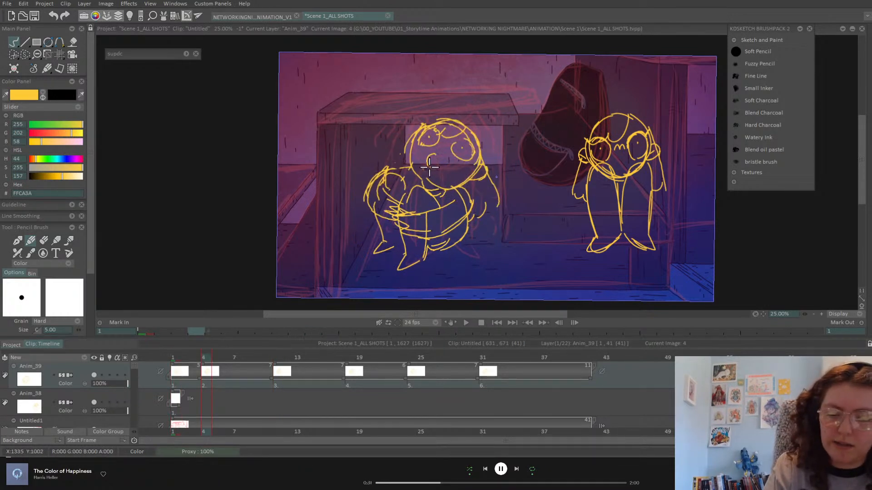
key("Right")
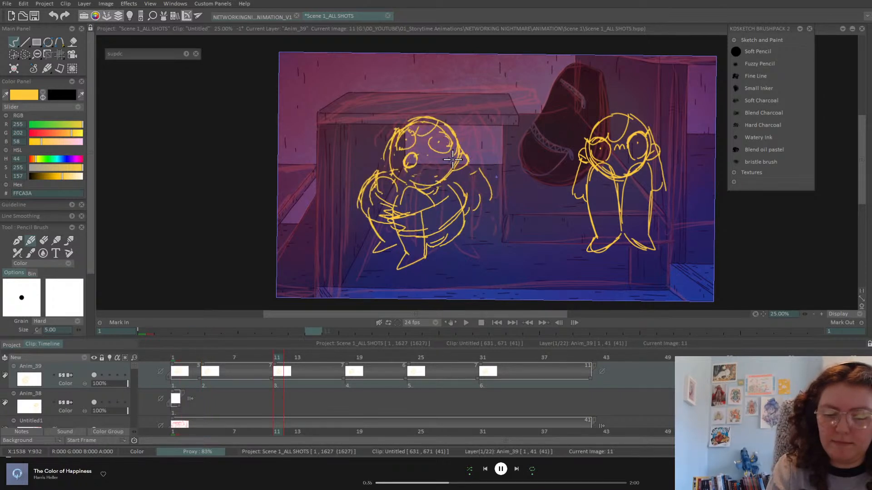
Retime the in-between to start on frame 5, holding the first pose for four frames, and scrub to check the timing
mouse_move(170, 363)
left_mouse_down()
mouse_move(389, 362)
mouse_move(218, 370)
mouse_move(204, 382)
mouse_move(318, 382)
left_mouse_up()
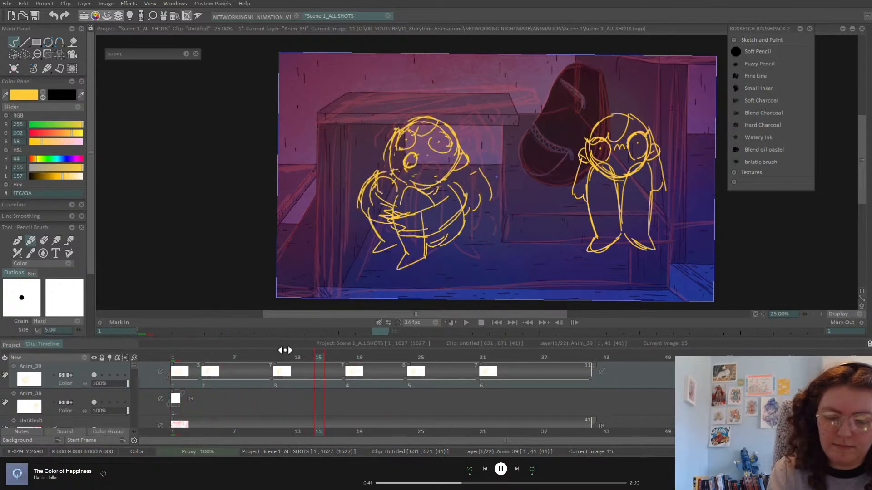
left_click_drag(205, 370, 216, 370)
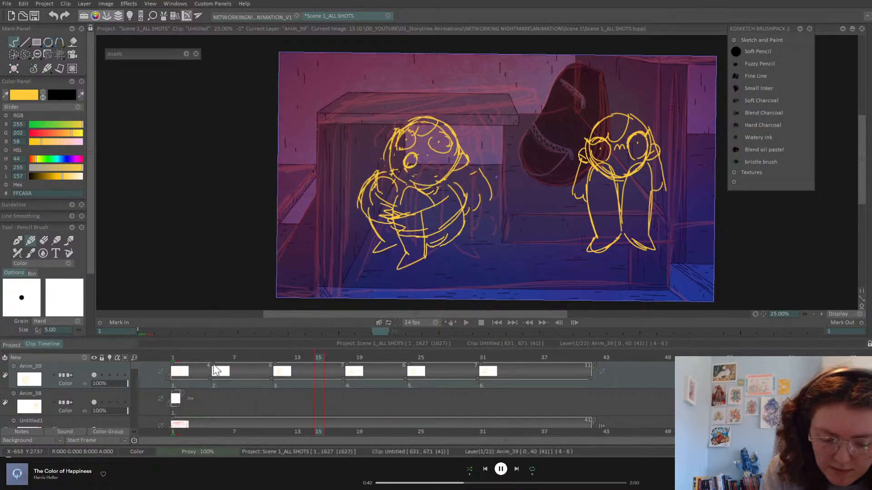
left_click(187, 357)
left_click(244, 357)
left_click(297, 357)
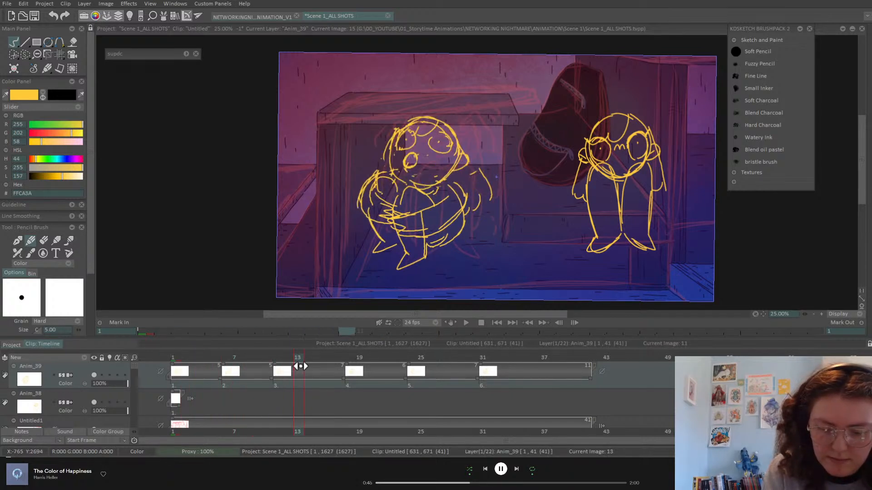
left_click_drag(223, 365, 216, 369)
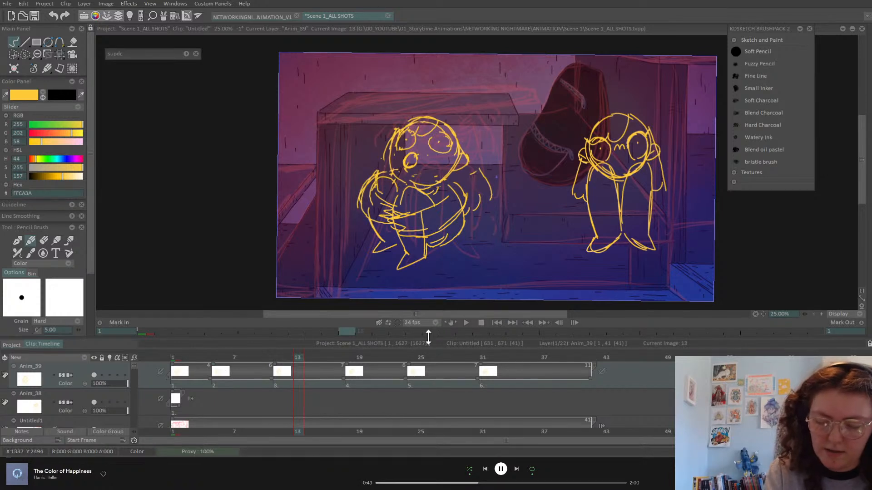
left_click(354, 368)
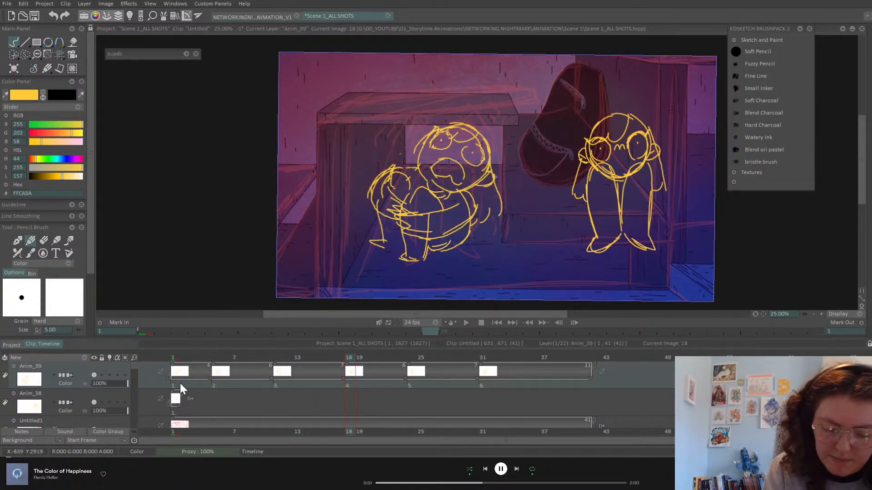
left_click(311, 358)
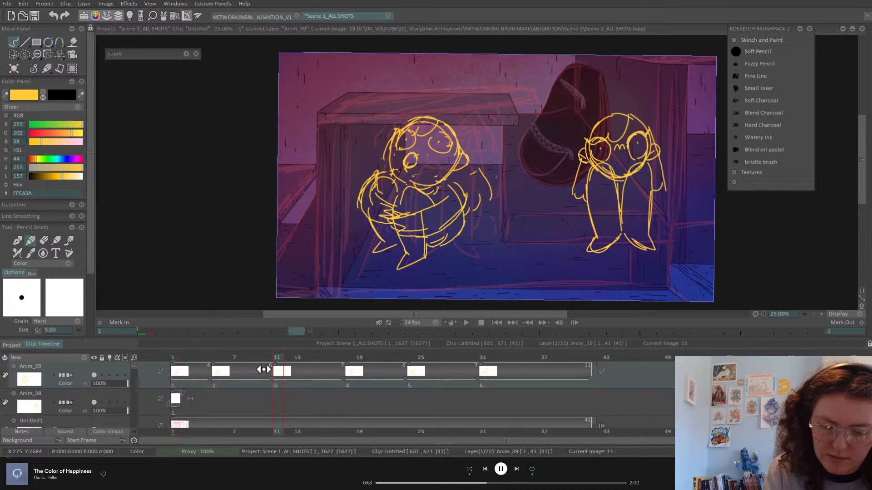
Try adding a copy of the frame 5 in-between at frame 22, just before the pose at frame 25
left_click(245, 374)
left_click_drag(245, 375, 348, 378)
left_click(367, 386)
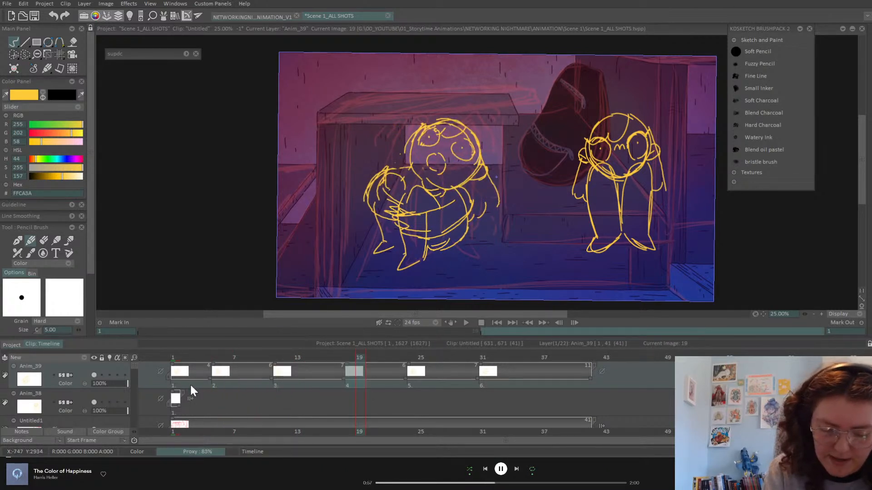
left_click_drag(188, 383, 195, 383)
left_click_drag(196, 382, 194, 383)
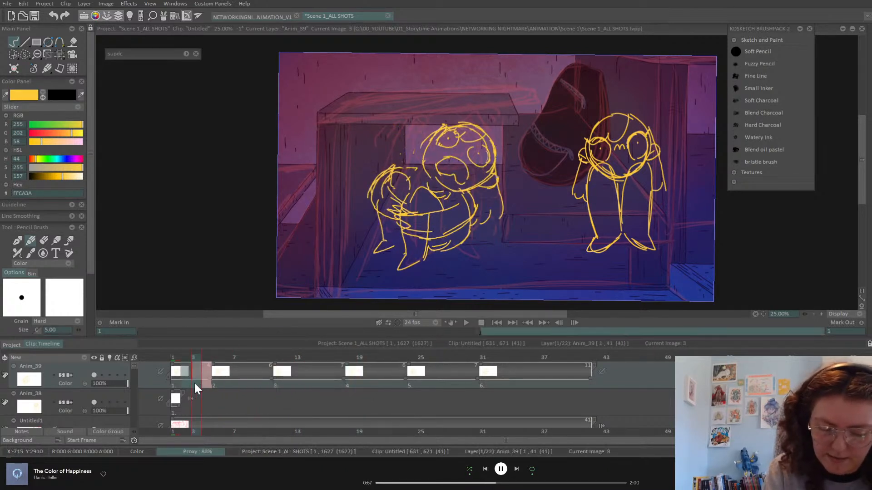
left_click(410, 389)
left_click(388, 370)
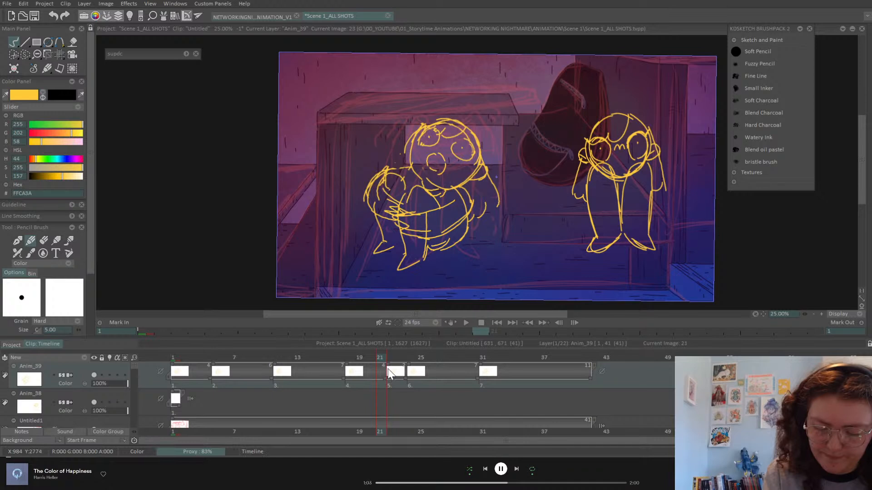
left_click(411, 373)
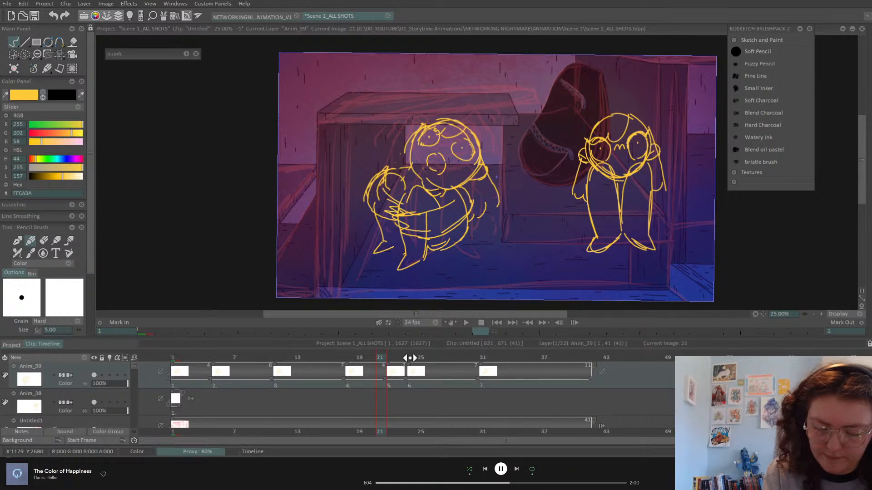
Scrub the poses around the added frame 22 in-between to judge the timing, and take the copy out again
left_click(292, 385)
left_click(432, 387)
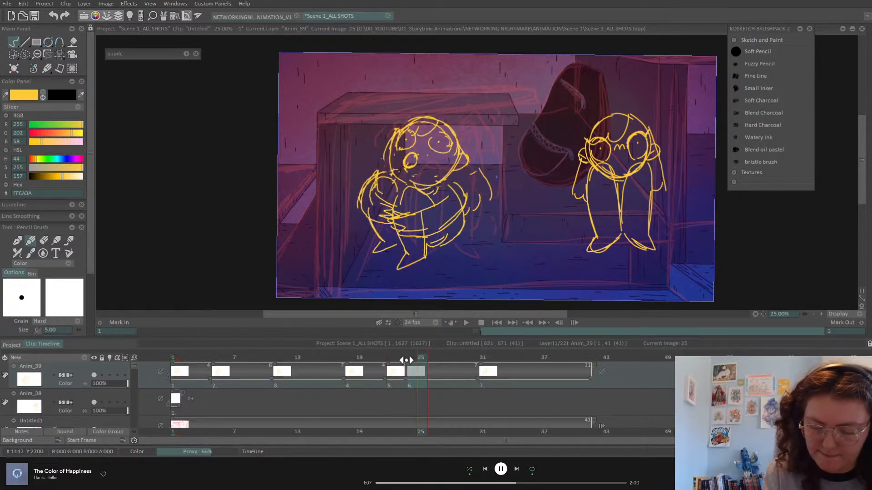
left_click(398, 358)
left_click_drag(416, 362, 203, 399)
mouse_move(256, 399)
left_mouse_down()
mouse_move(544, 382)
mouse_move(243, 391)
mouse_move(394, 389)
mouse_move(360, 390)
left_mouse_up()
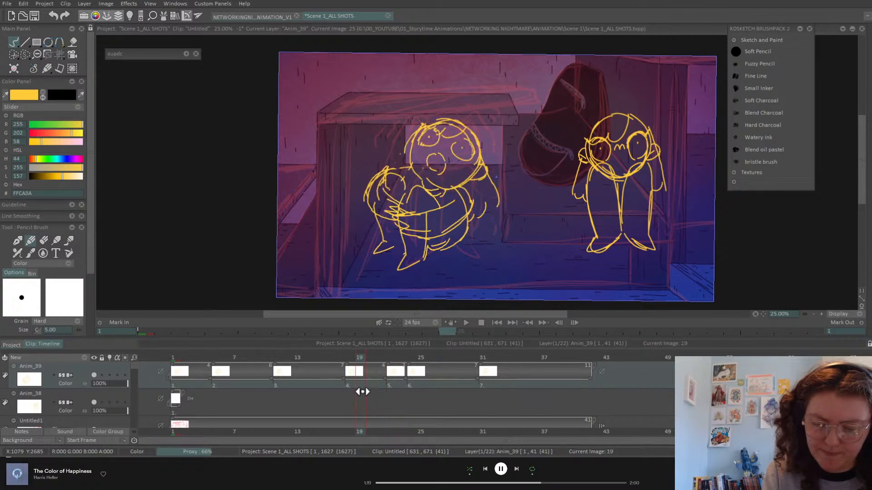
left_click(414, 359)
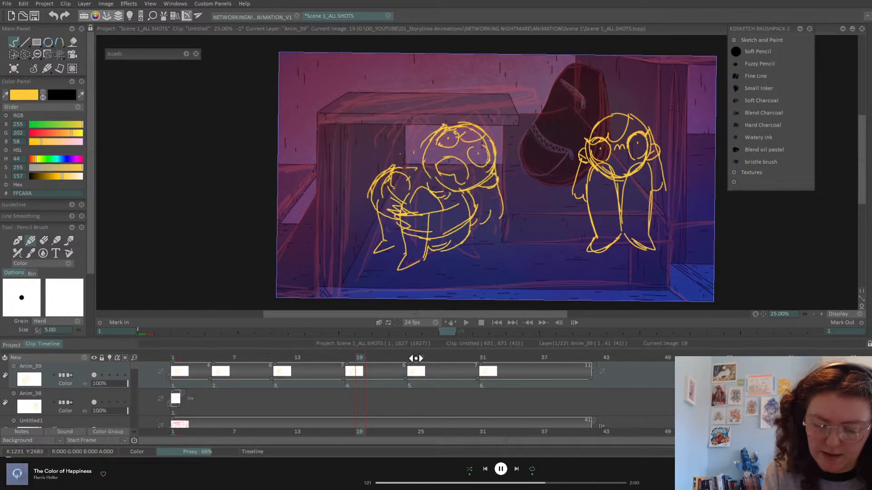
Copy the first pose's drawing to frame 31 and play the clip from the start
left_click(487, 359)
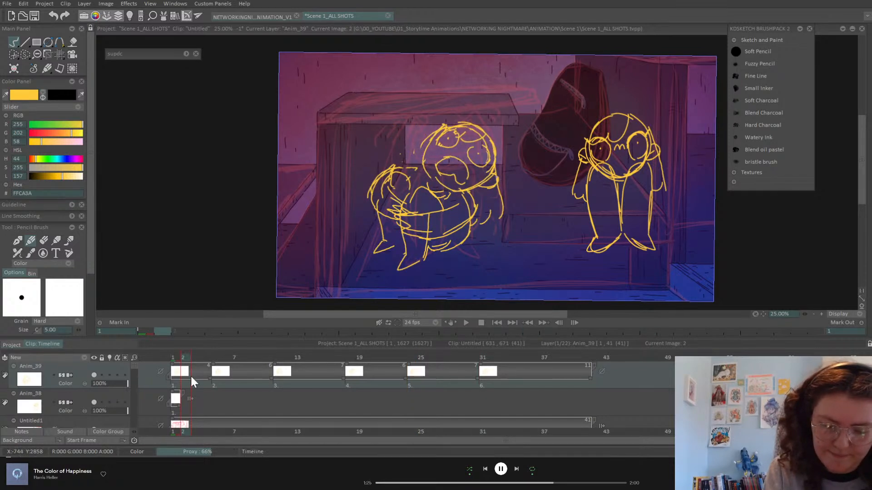
left_click(222, 360)
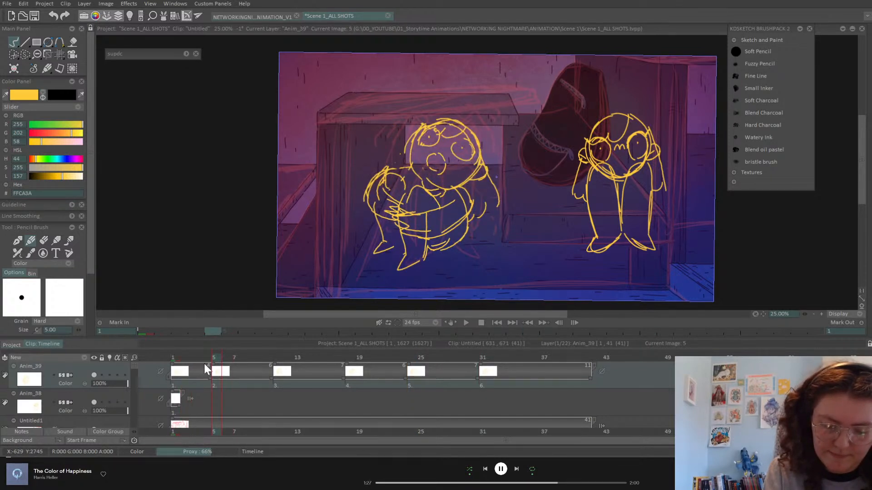
left_click_drag(221, 358, 194, 359)
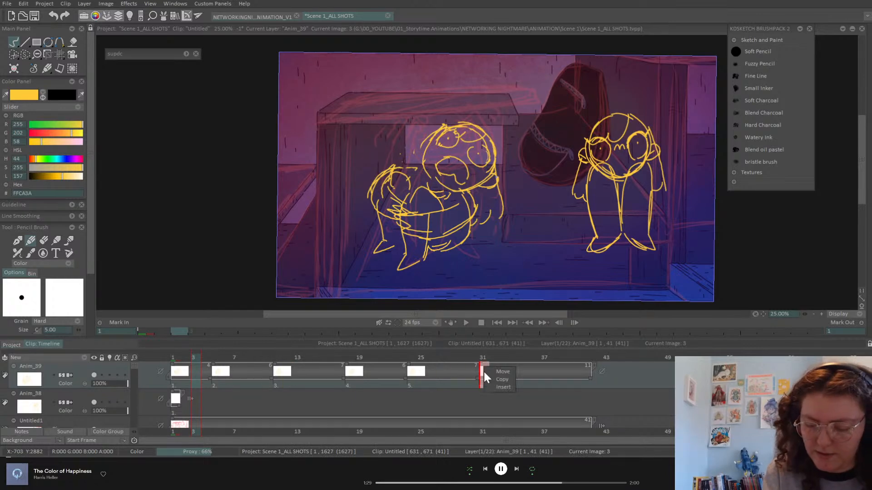
left_click(496, 322)
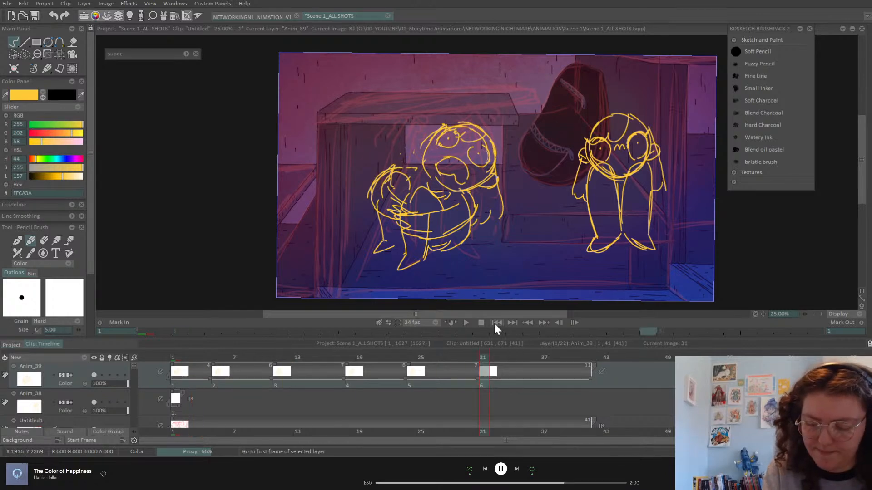
left_click(461, 323)
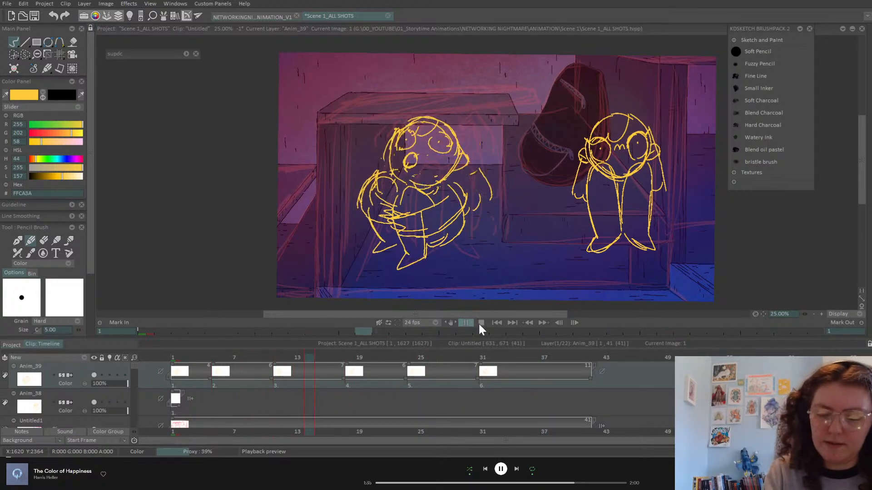
Close the NETWORKING NIGHTMARE ANIMATION_V1 project and save Scene 1_ALL SHOTS
left_click(282, 16)
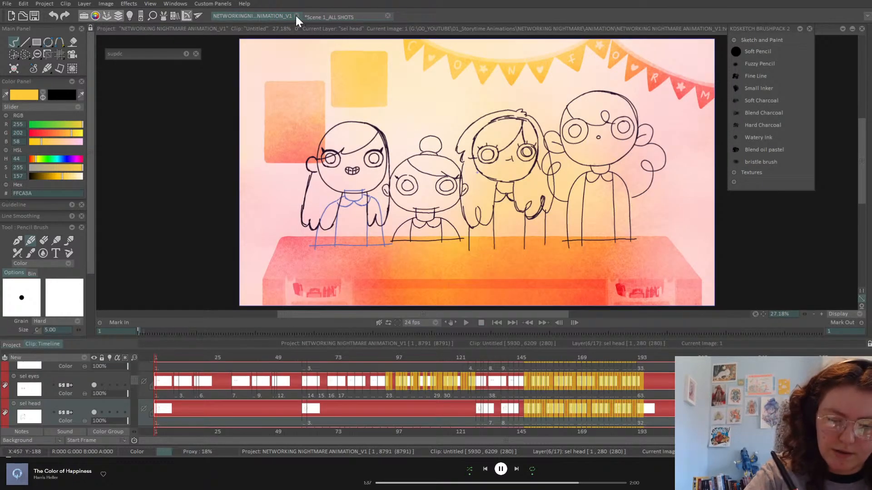
left_click(296, 16)
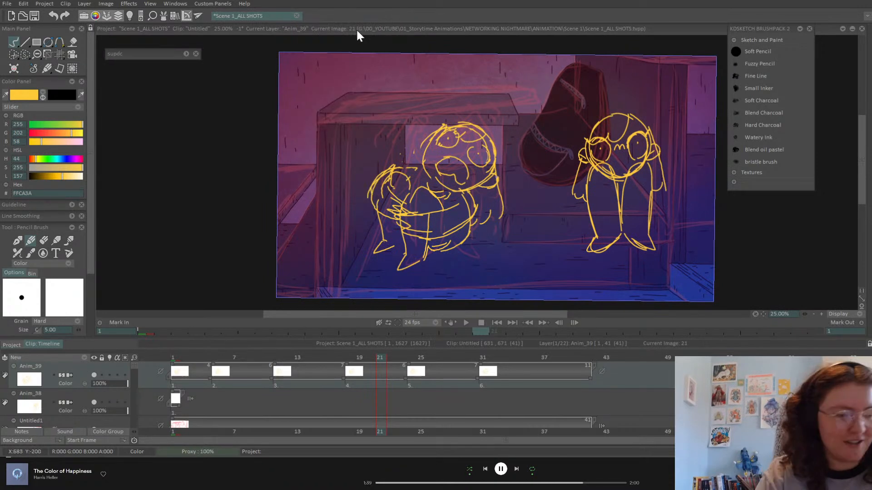
key("ctrl+s")
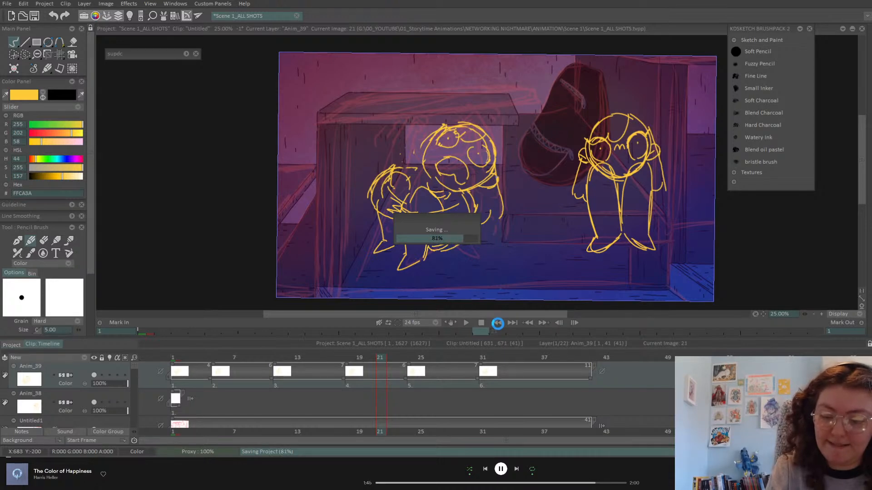
Remove the frame 5 in-between by holding the first pose through frame 10, playing the clip before and after
left_click(465, 322)
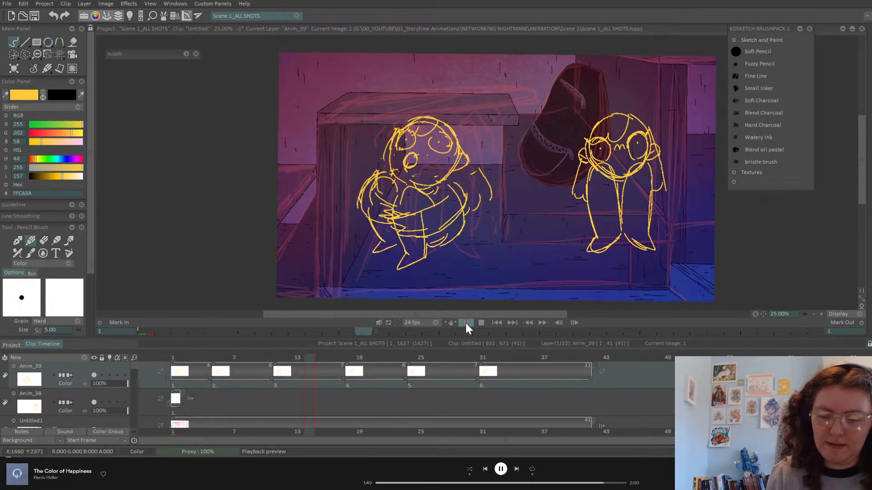
left_click(466, 322)
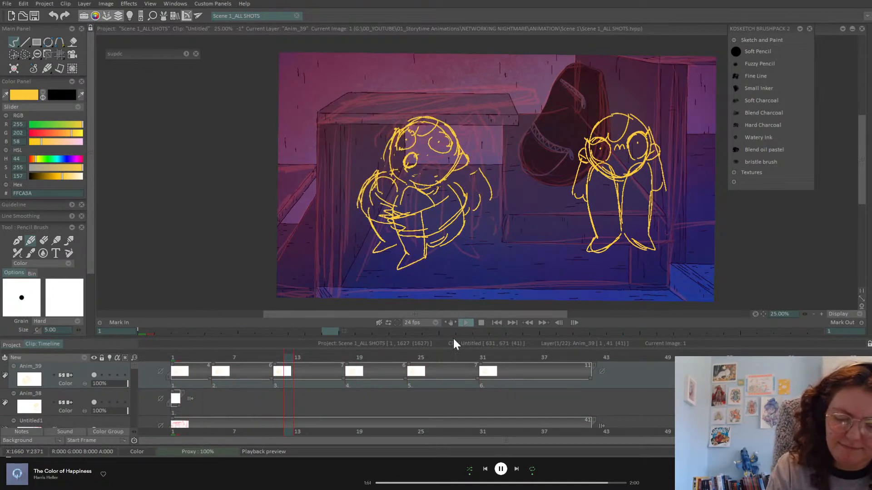
mouse_move(213, 357)
left_mouse_down()
mouse_move(206, 359)
mouse_move(369, 360)
mouse_move(328, 359)
left_mouse_up()
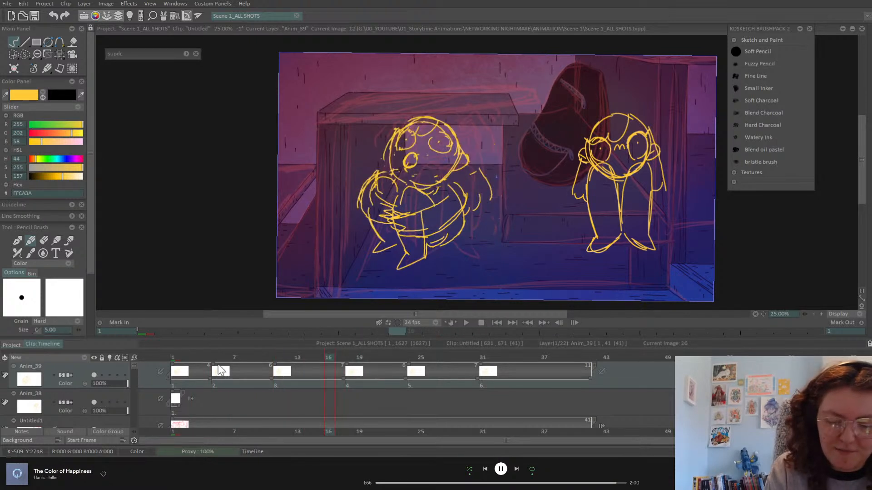
left_click_drag(210, 362, 275, 367)
left_click(496, 323)
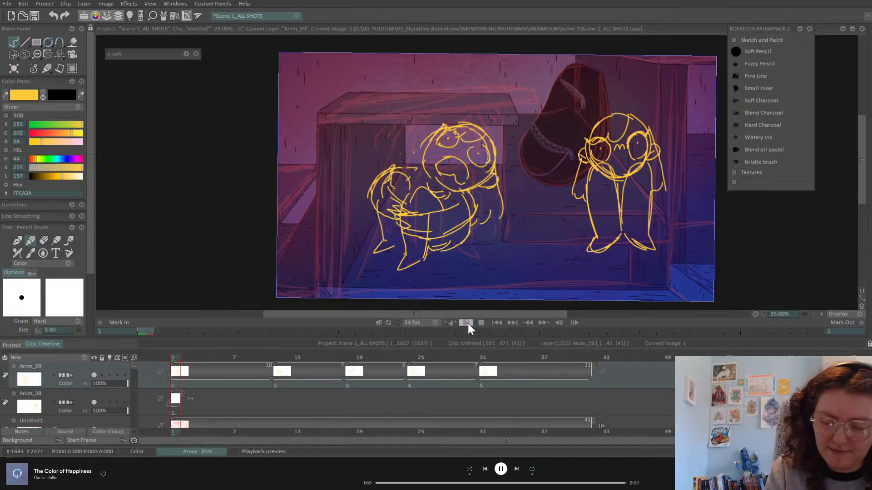
left_click(466, 322)
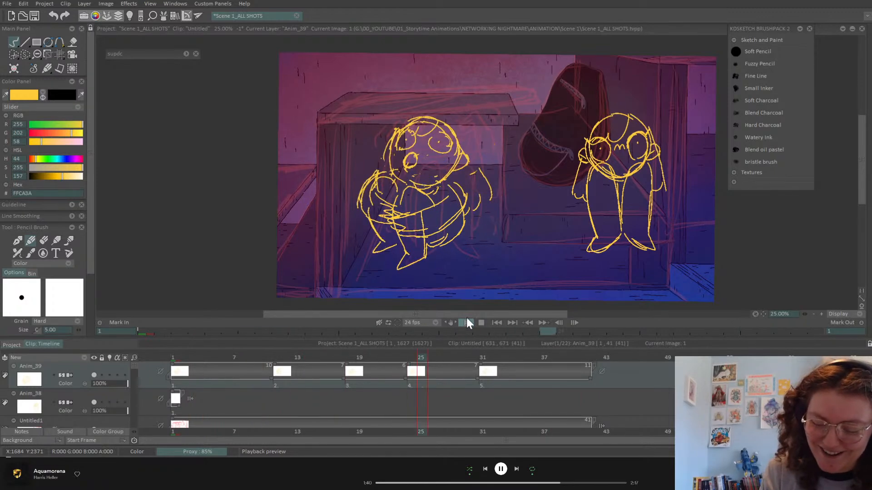
Hide the Anim_38 layer and play the crouching character's animation on its own from the first frame
left_click(94, 403)
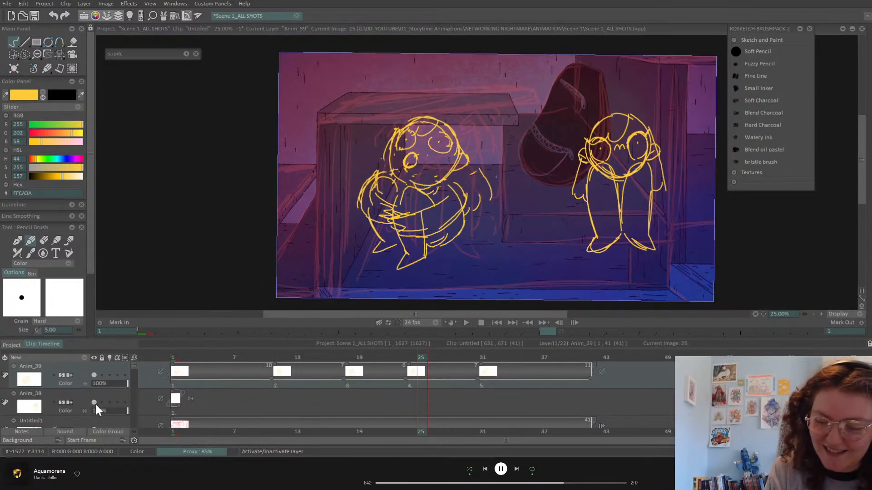
left_click(95, 402)
mouse_move(182, 361)
left_mouse_down()
mouse_move(177, 355)
mouse_move(601, 364)
mouse_move(360, 374)
mouse_move(172, 395)
mouse_move(582, 385)
left_mouse_up()
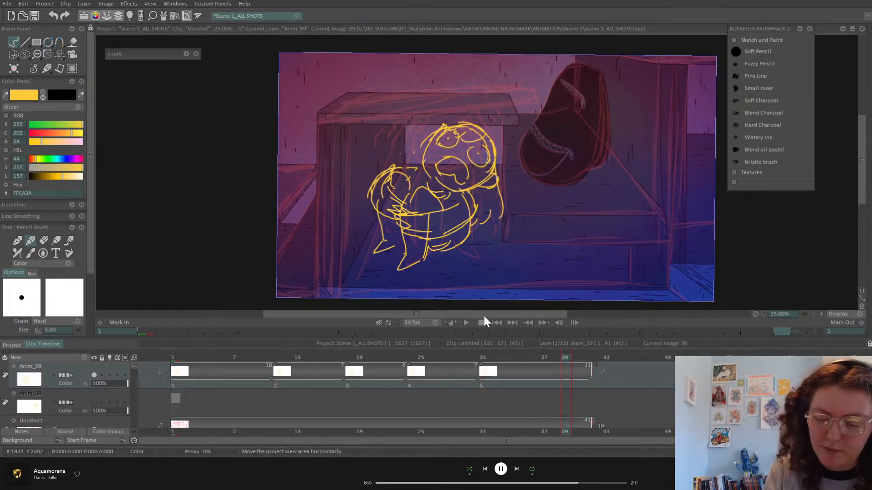
left_click(497, 323)
left_click(466, 322)
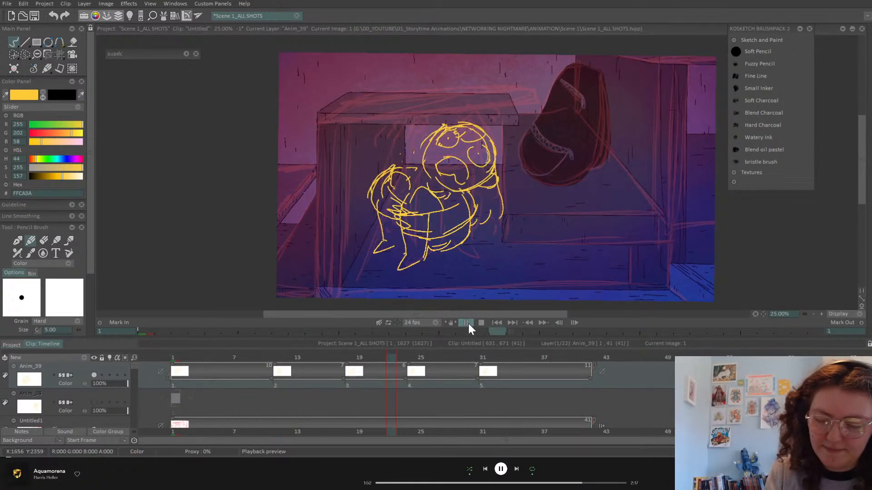
left_click(466, 323)
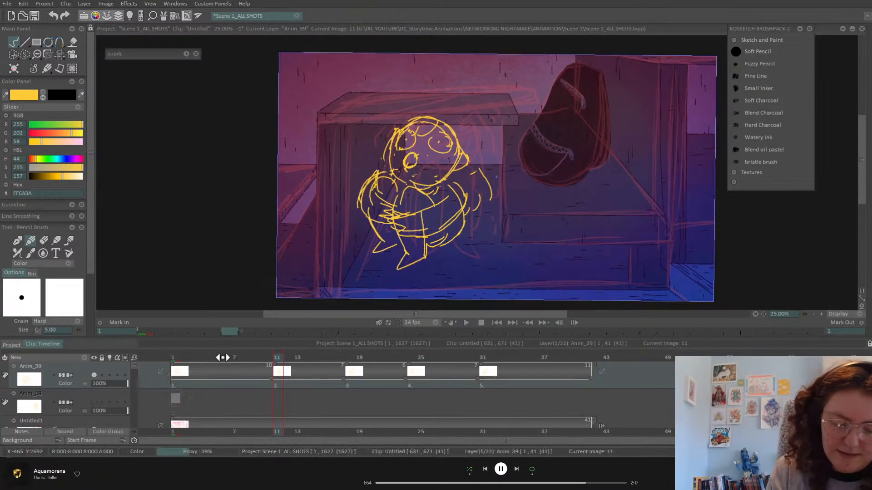
Add a new animation layer above Anim_39 and set the drawing colour to red, FF003A
key("Home")
left_click(103, 358)
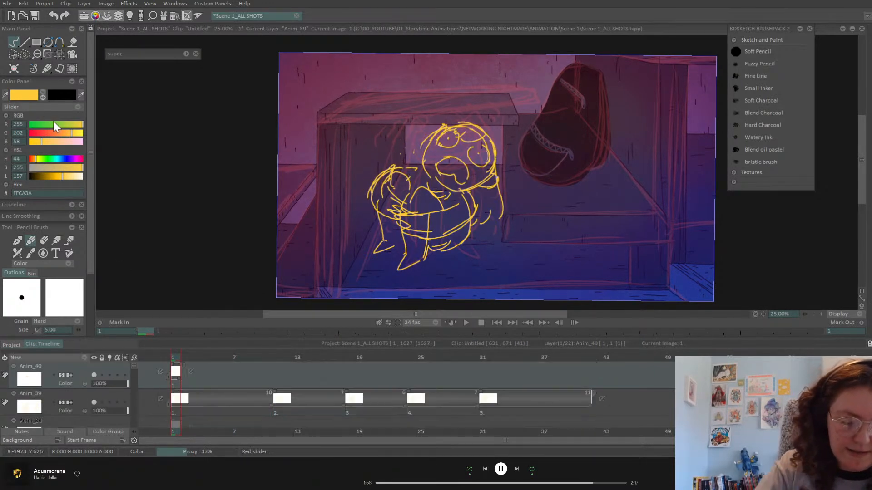
left_click_drag(53, 132, 1, 167)
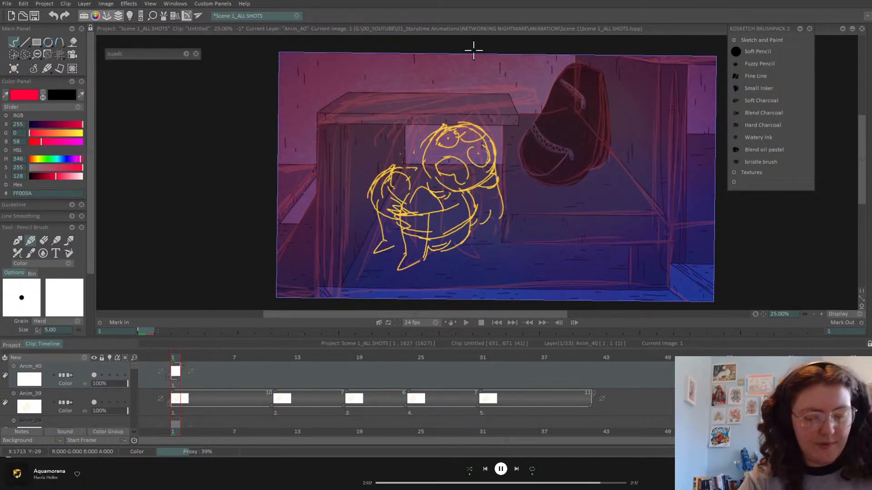
Sketch the hair in red on Anim_40, swinging outward at frame 11 and hanging down at frame 1
mouse_move(179, 358)
left_mouse_down()
mouse_move(350, 358)
mouse_move(268, 357)
mouse_move(278, 358)
left_mouse_up()
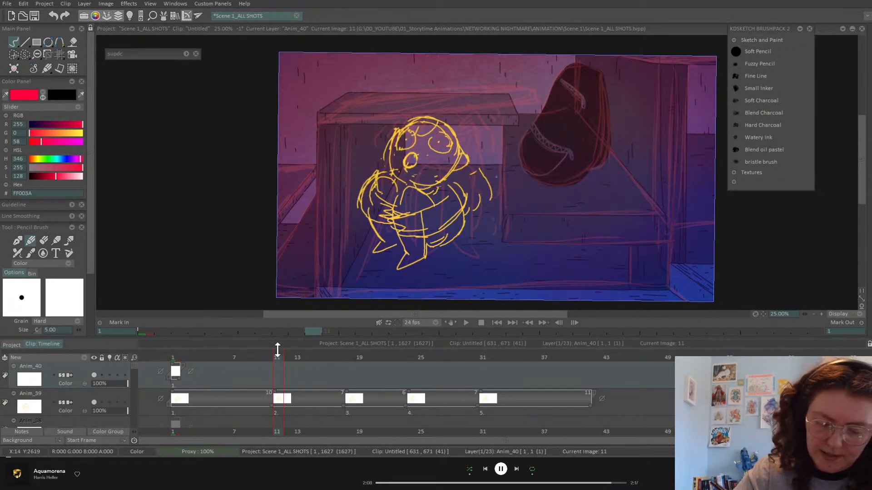
mouse_move(465, 161)
left_mouse_down()
mouse_move(491, 179)
mouse_move(491, 195)
left_mouse_up()
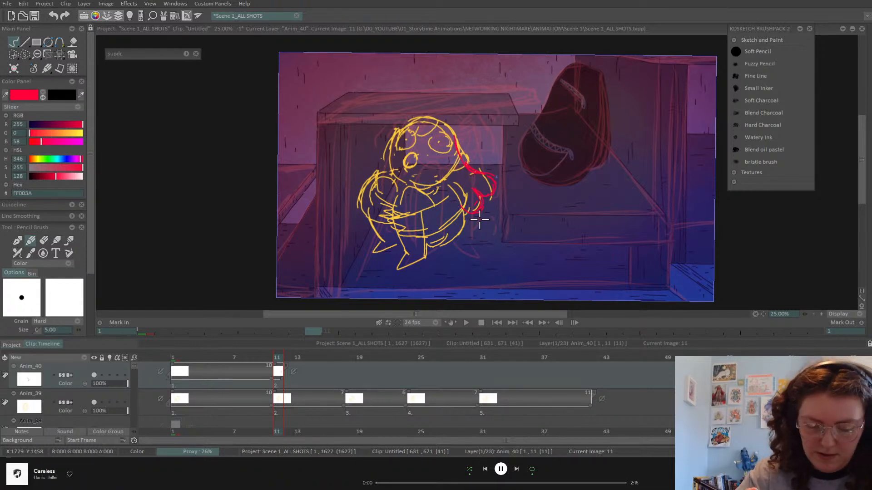
left_click(176, 358)
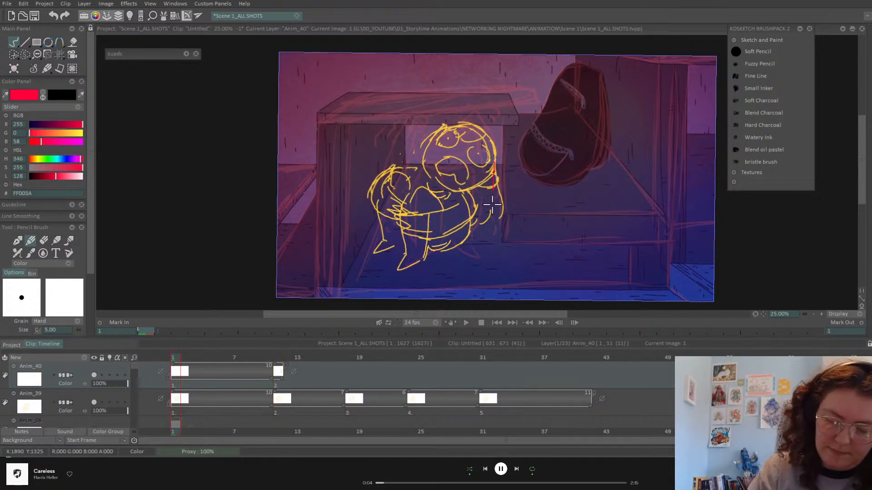
left_click_drag(491, 182, 484, 223)
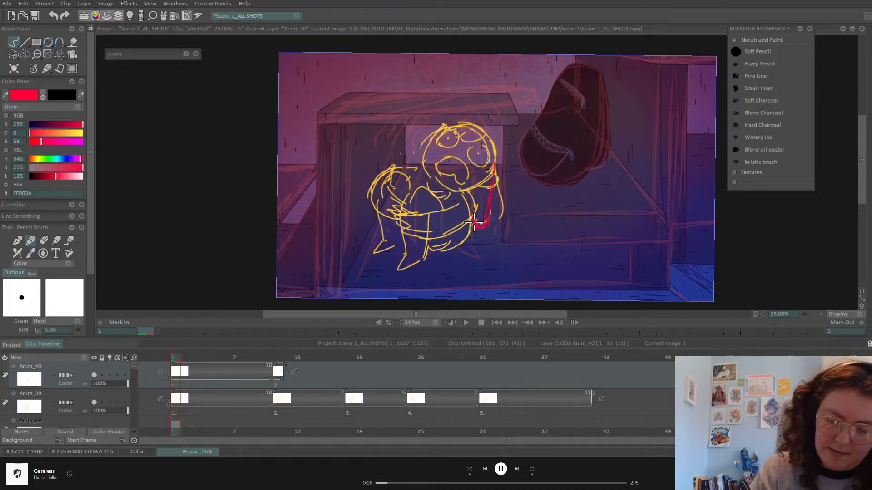
Sketch the red hair on Anim_40 at frame 18 curving in toward the body and at frame 24 trailing outward
left_click_drag(181, 360, 353, 360)
mouse_move(495, 169)
left_mouse_down()
mouse_move(480, 213)
mouse_move(466, 195)
left_mouse_up()
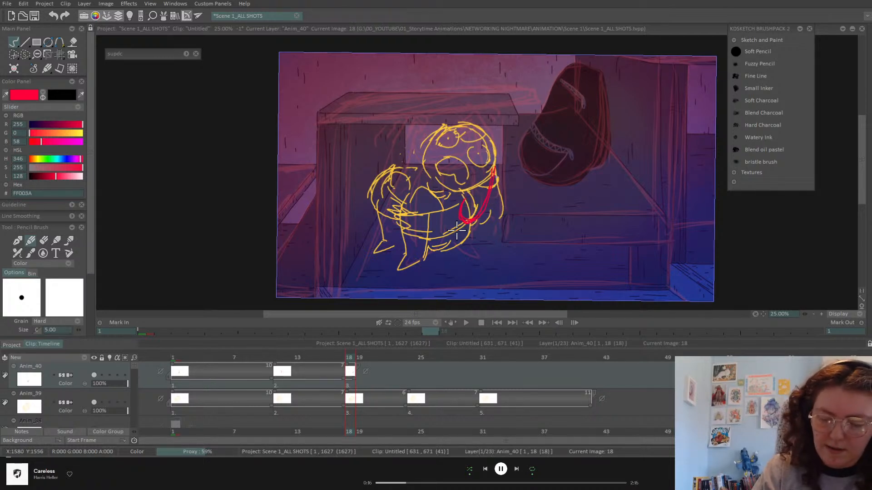
mouse_move(350, 358)
left_mouse_down()
mouse_move(427, 365)
mouse_move(415, 367)
left_mouse_up()
left_click_drag(457, 142, 489, 193)
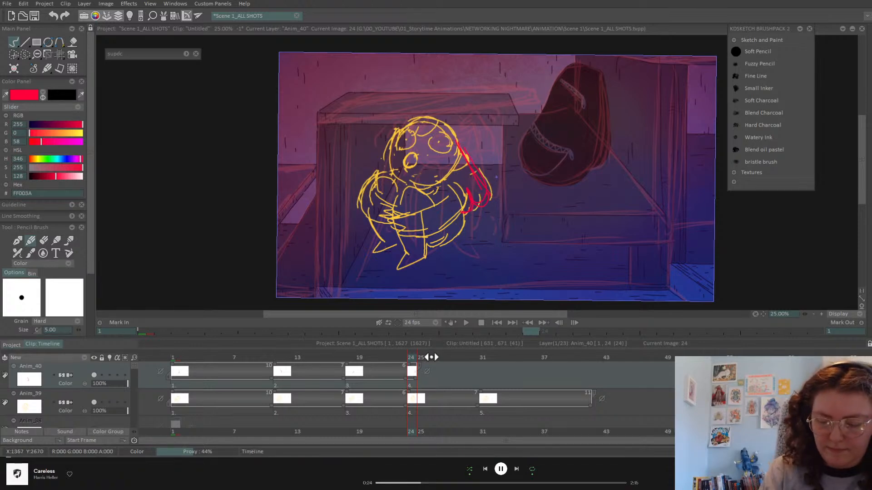
Draw the hanging hair for the last pose, start it on frame 31, hold it through frame 41 and play the clip
left_click_drag(426, 359, 490, 360)
mouse_move(492, 157)
left_mouse_down()
mouse_move(487, 223)
mouse_move(478, 204)
mouse_move(467, 222)
left_mouse_up()
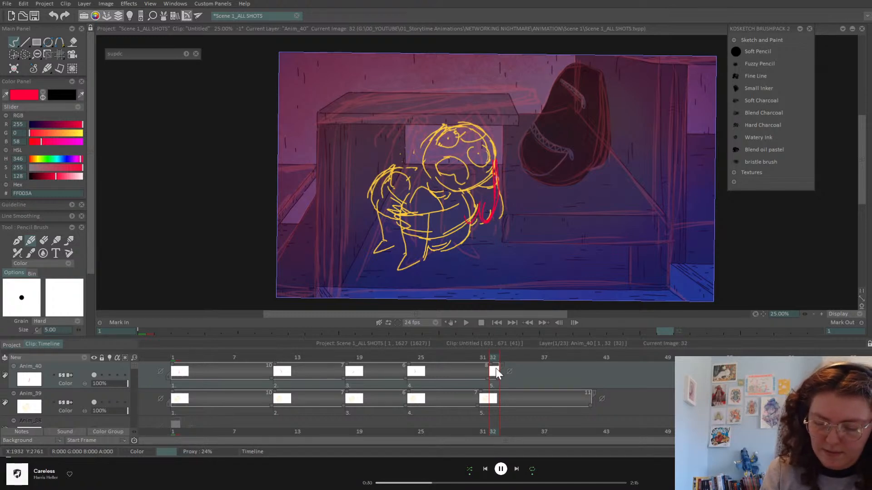
left_click_drag(493, 369, 484, 369)
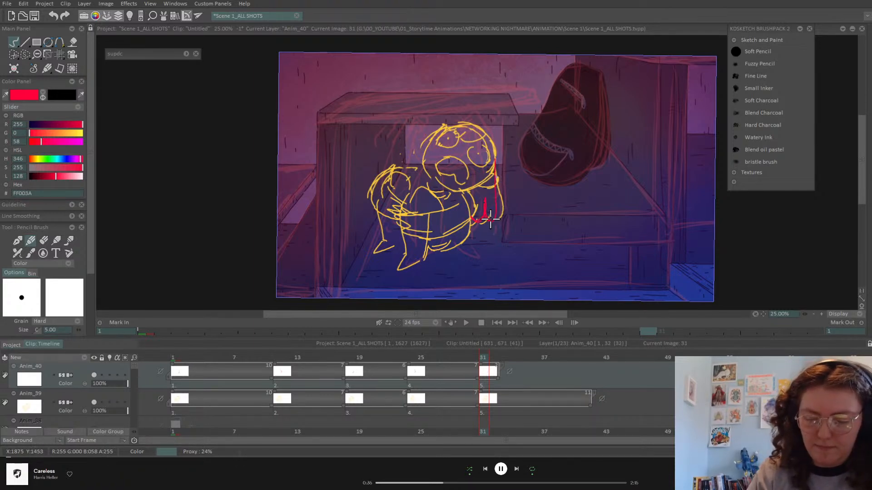
left_click_drag(497, 379, 581, 383)
left_click(465, 323)
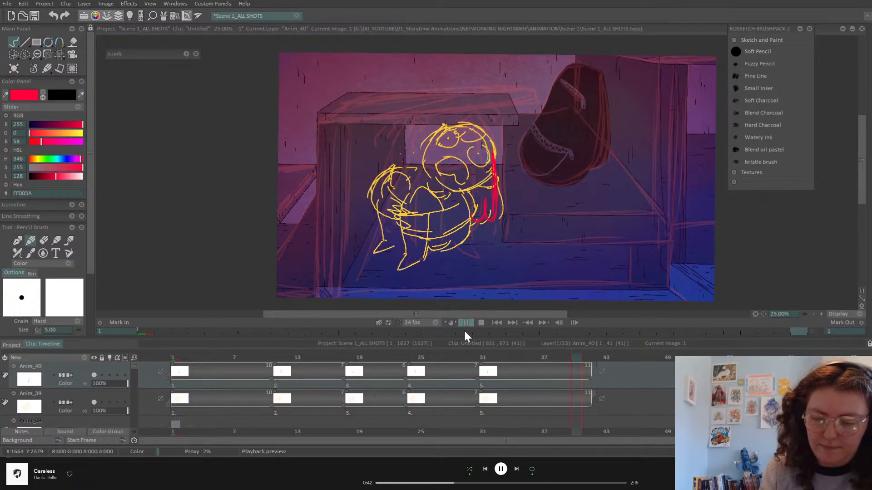
Play and scrub through the clip to examine how the red hair moves on Anim_40 across the five poses
left_click(465, 322)
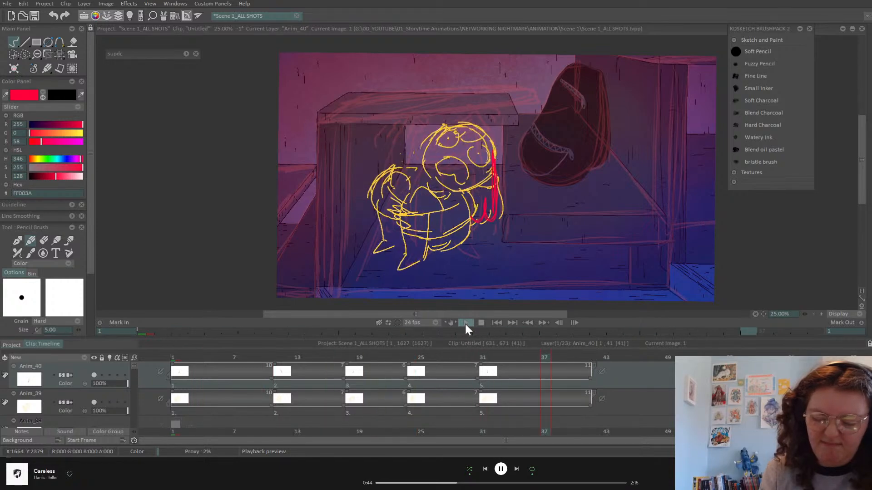
left_click(176, 358)
mouse_move(176, 359)
left_mouse_down()
mouse_move(444, 360)
mouse_move(328, 383)
left_mouse_up()
mouse_move(328, 383)
left_mouse_down()
mouse_move(410, 377)
mouse_move(430, 386)
left_mouse_up()
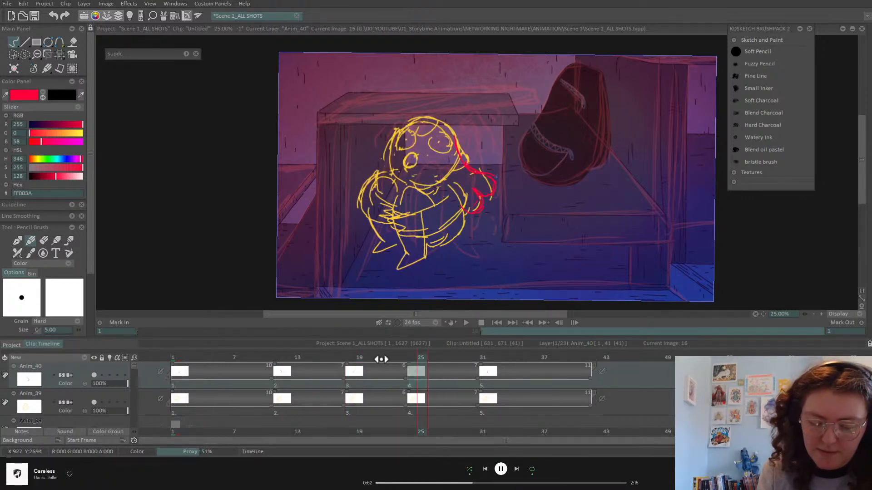
left_click(380, 359)
left_click_drag(248, 387, 354, 382)
left_click(371, 389)
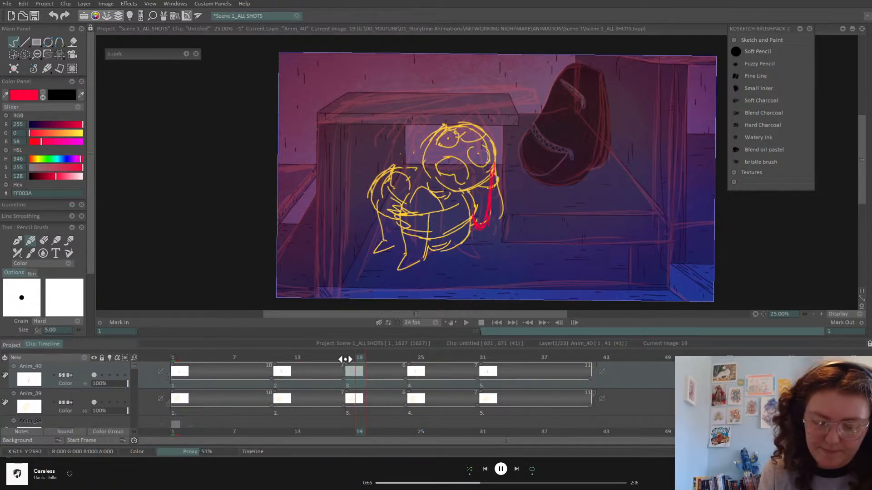
left_click_drag(227, 373, 257, 404)
left_click(466, 322)
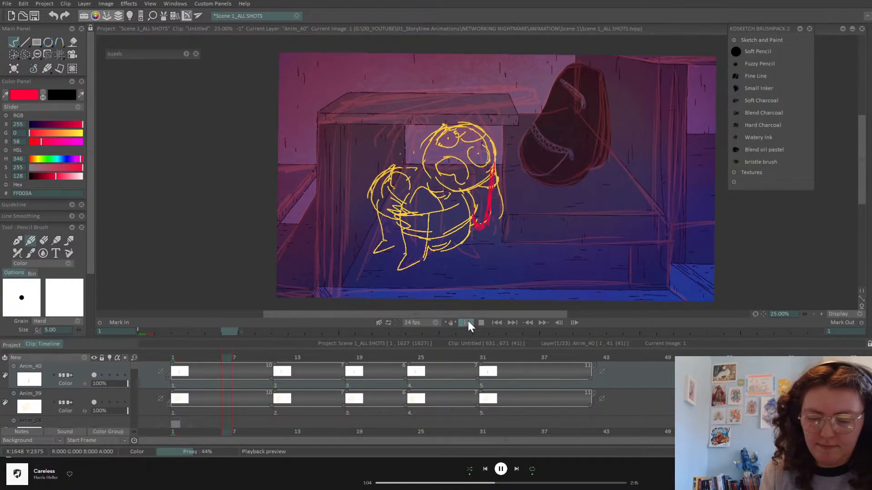
left_click(467, 319)
Remove the frame 31 hair drawing from Anim_40, then clear frame 1 and redraw its hair hanging along the outer contour
left_click_drag(493, 362, 594, 372)
left_click(247, 358)
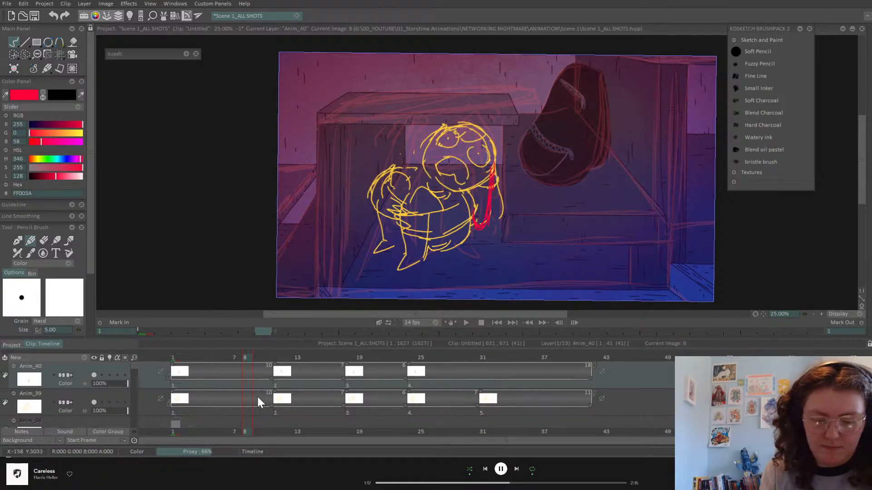
left_click(173, 358)
key("Delete")
left_click_drag(494, 163, 497, 200)
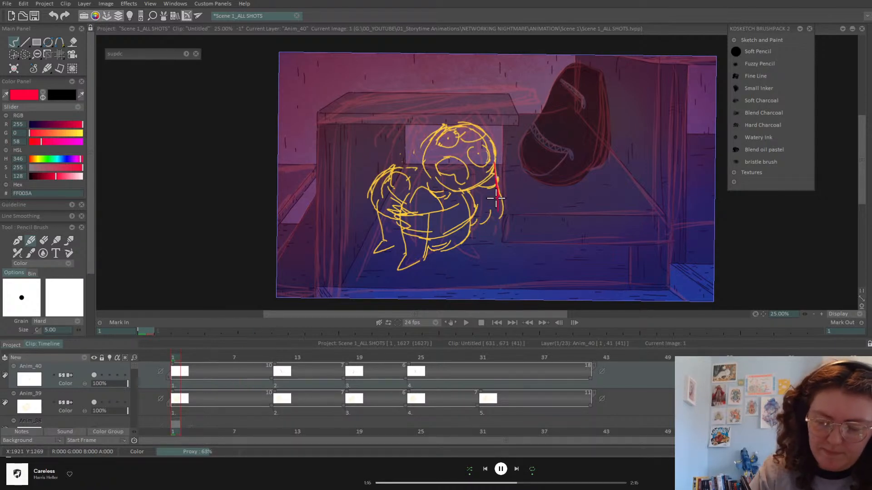
key("Delete")
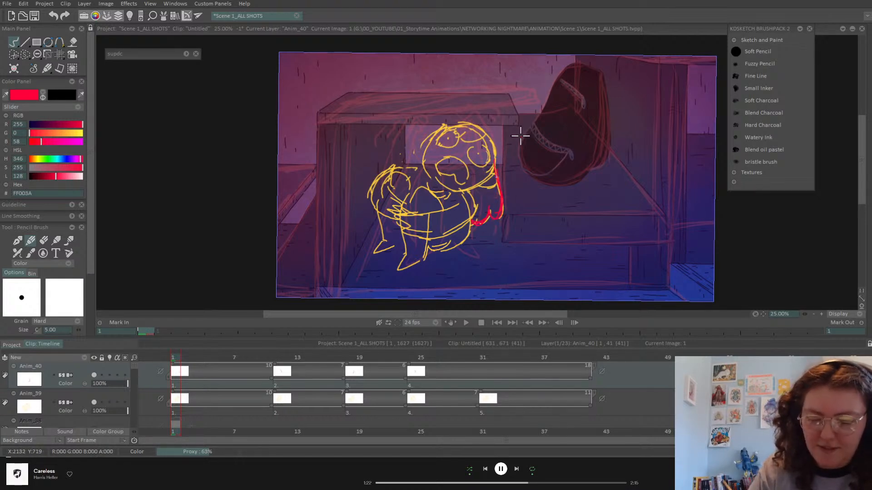
Redraw the hanging red hair on Anim_40 at frame 18 and sketch a new hair drawing at frame 31
left_click(278, 360)
left_click(350, 357)
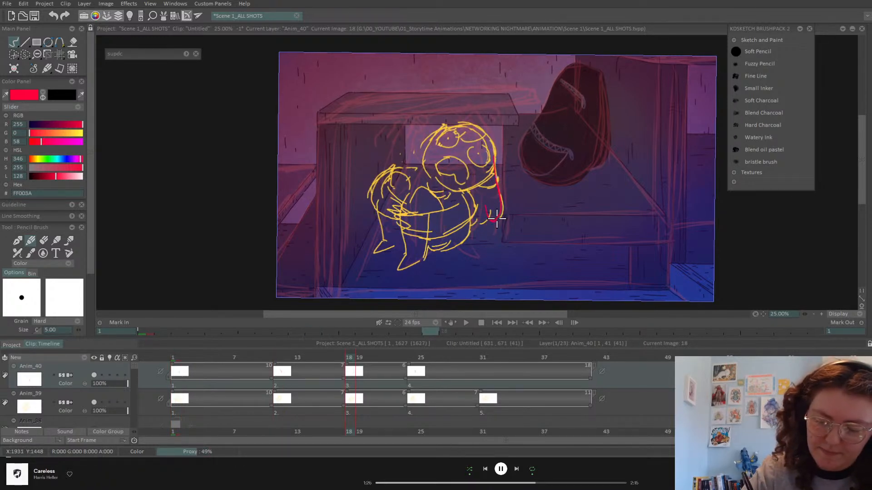
left_click(415, 357)
left_click(482, 358)
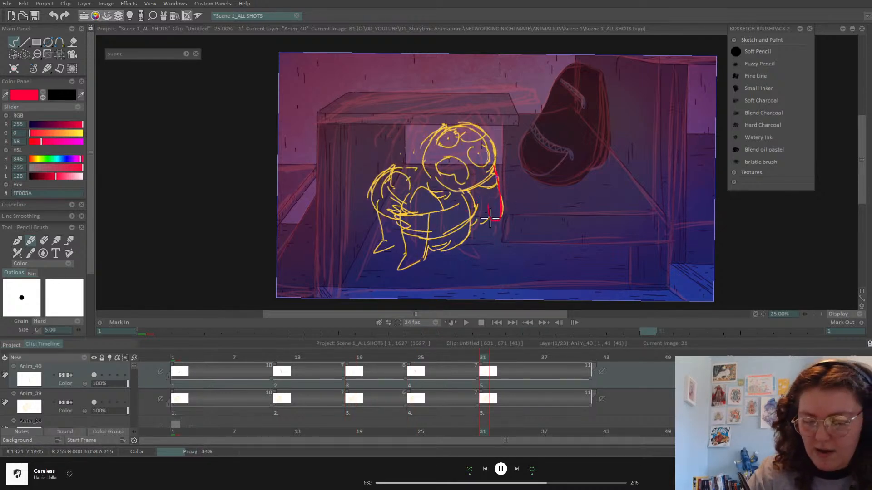
Scrub through the redrawn hair and merge the Anim_40 layer down into Anim_39
mouse_move(481, 360)
left_mouse_down()
mouse_move(204, 372)
mouse_move(220, 381)
mouse_move(297, 377)
mouse_move(181, 384)
mouse_move(229, 394)
mouse_move(279, 387)
mouse_move(259, 387)
mouse_move(259, 401)
left_mouse_up()
left_click_drag(192, 357, 269, 387)
mouse_move(321, 388)
left_mouse_down()
mouse_move(486, 366)
mouse_move(556, 370)
mouse_move(347, 395)
mouse_move(176, 402)
mouse_move(410, 388)
mouse_move(533, 368)
left_mouse_up()
left_click_drag(84, 377, 85, 403)
left_click(379, 263)
Use the Perspective tool to add a slightly upward-stretched drawing at frame 9 and a slightly squashed, leaning one at frame 16
left_click(264, 358)
left_click_drag(263, 359, 255, 359)
left_click(59, 52)
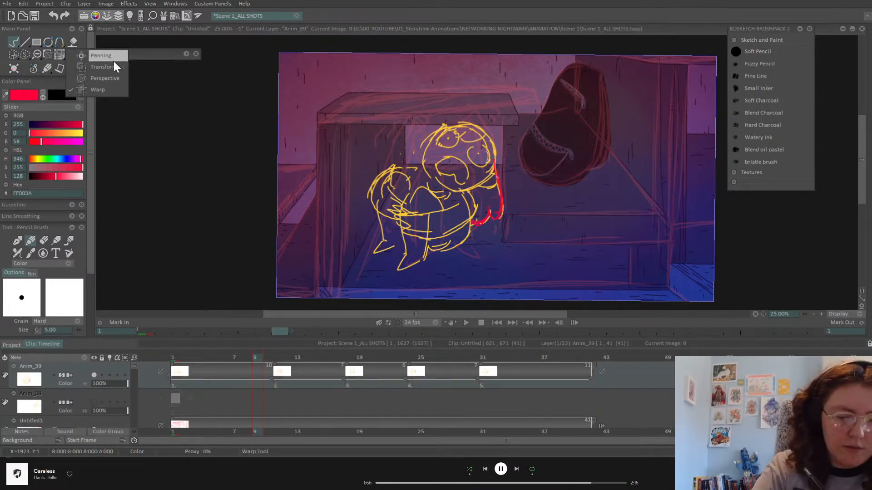
left_click(115, 77)
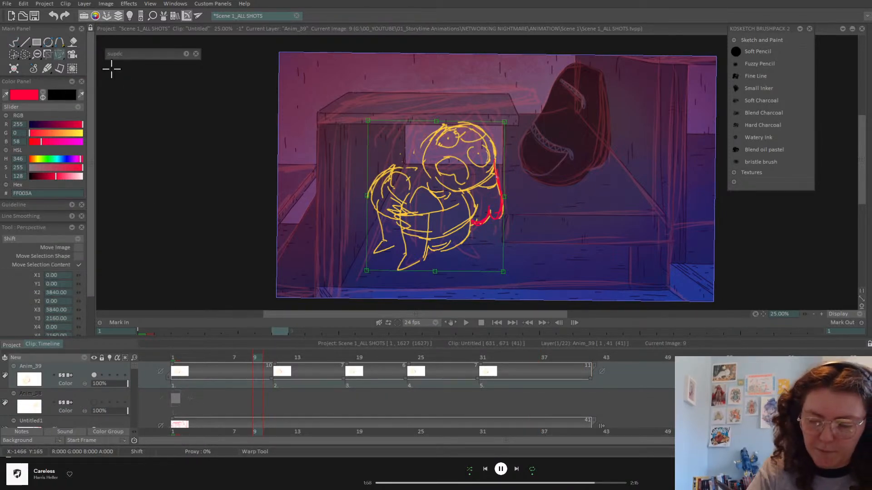
left_click_drag(273, 360, 255, 366)
left_click_drag(437, 121, 439, 116)
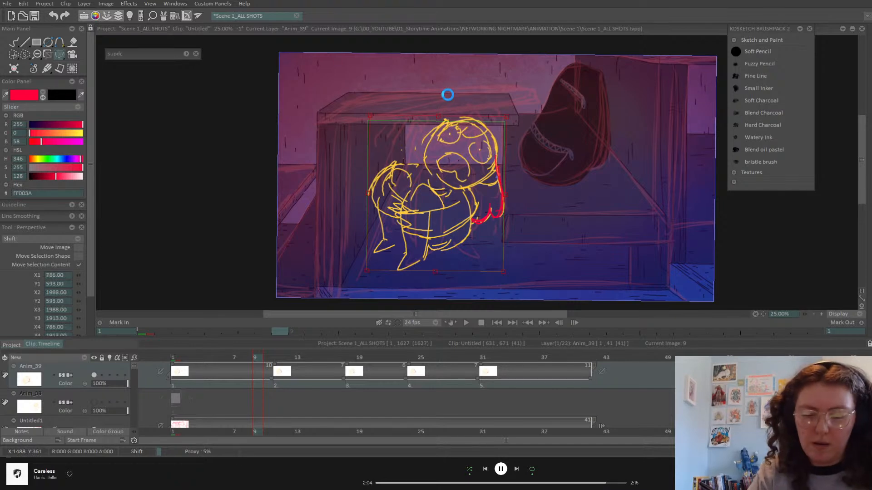
mouse_move(263, 358)
left_mouse_down()
mouse_move(224, 363)
mouse_move(336, 362)
mouse_move(329, 362)
left_mouse_up()
left_click_drag(425, 123, 423, 114)
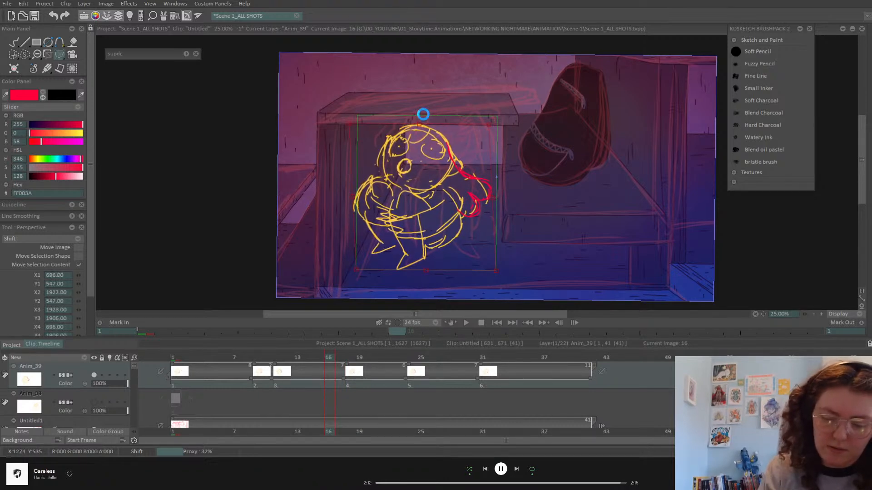
Add a slightly stretched drawing at frame 22 and a squashed, leaning drawing at frame 26 on Anim_39 with the Perspective tool
mouse_move(334, 362)
left_mouse_down()
mouse_move(397, 360)
mouse_move(339, 373)
mouse_move(418, 371)
mouse_move(395, 369)
left_mouse_up()
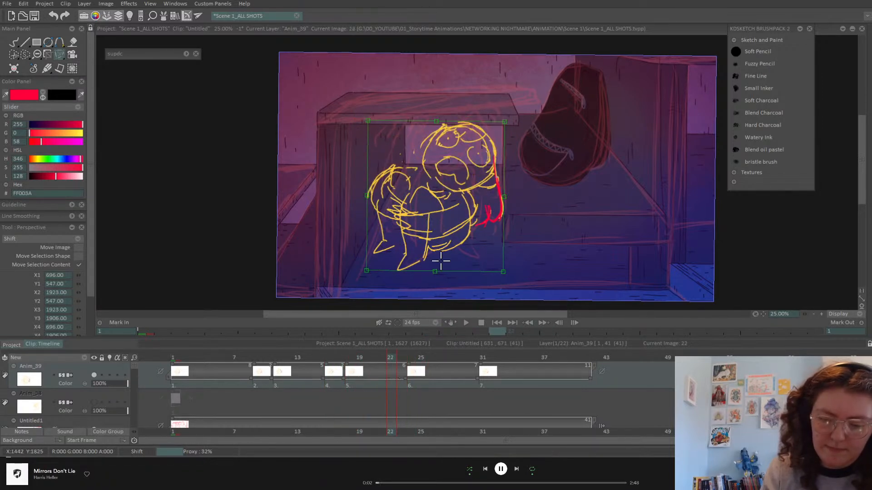
left_click_drag(436, 122, 448, 111)
left_click(418, 359)
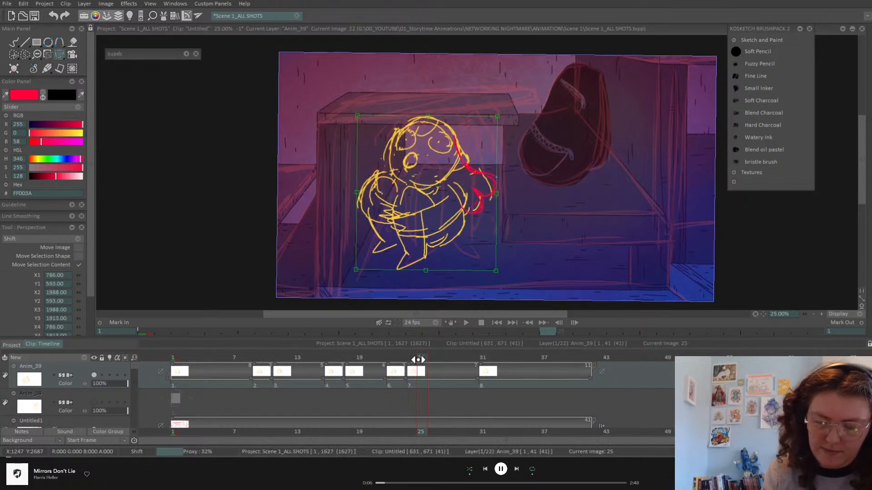
mouse_move(421, 359)
left_mouse_down()
mouse_move(456, 359)
mouse_move(426, 360)
mouse_move(434, 361)
left_mouse_up()
mouse_move(428, 115)
left_mouse_down()
mouse_move(418, 121)
mouse_move(420, 108)
left_mouse_up()
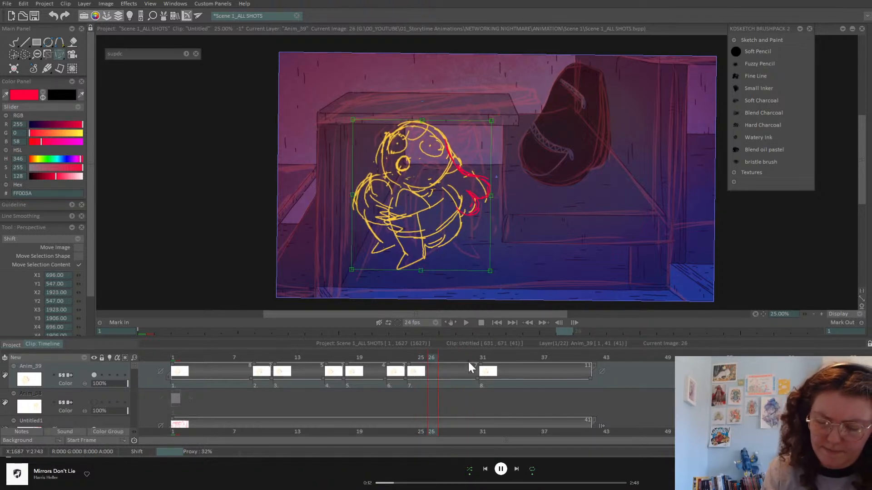
Add a drawing at frame 33 of Anim_39 by distorting the last pose up and outward with the Perspective tool
left_click(469, 357)
left_click_drag(473, 357, 503, 357)
left_click_drag(446, 113, 453, 117)
key("Return")
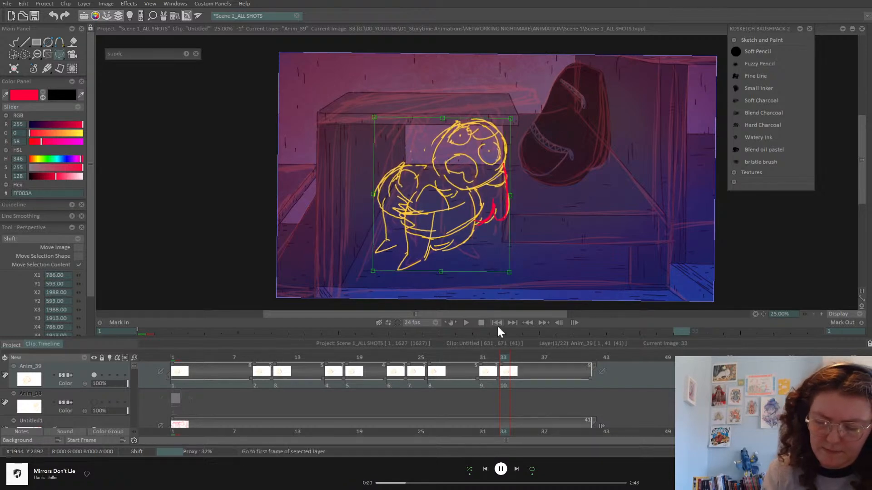
Play and scrub through the clip, then add a drawing at frame 35 by skewing the last pose slightly
left_click(465, 322)
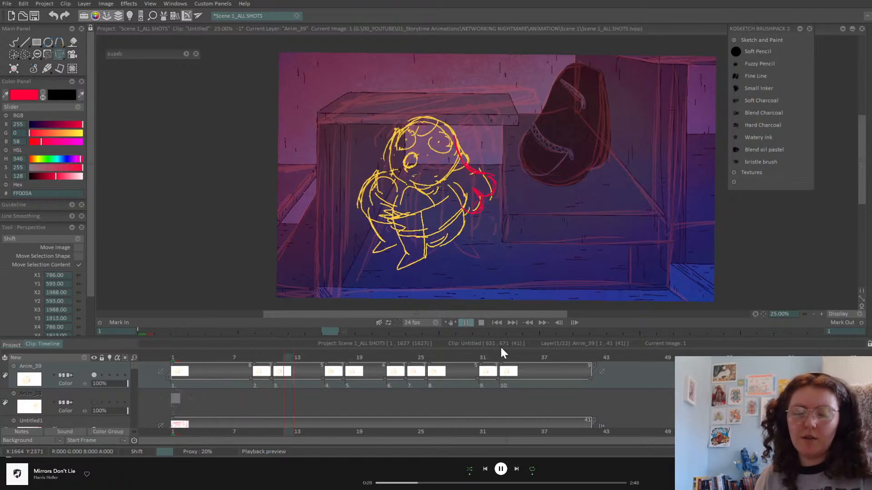
left_click(468, 320)
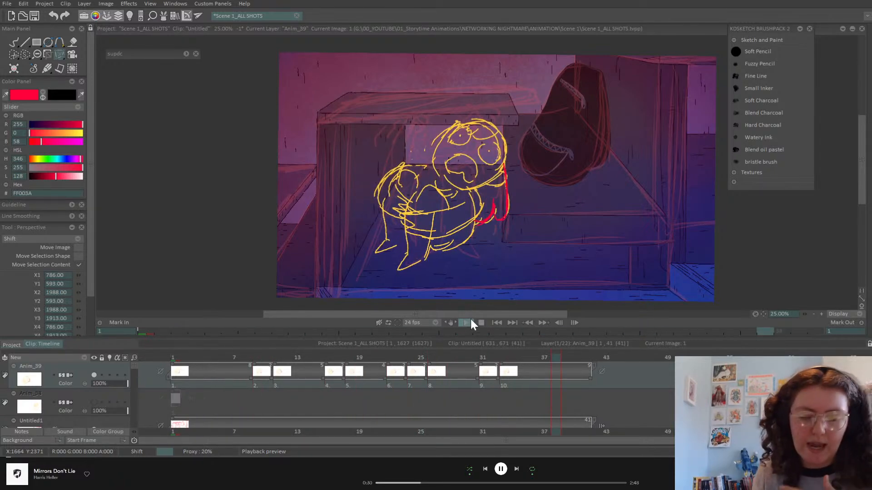
left_click(173, 357)
left_click_drag(205, 357, 452, 358)
left_click_drag(508, 364, 537, 379)
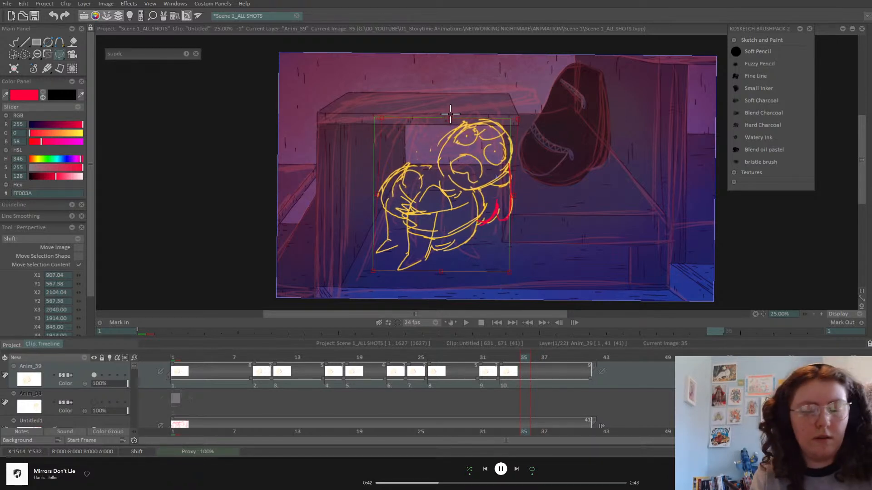
key("Return")
Play the clip from frame 1 to review the timing of the added stretch and squash drawings
left_click_drag(481, 364, 173, 375)
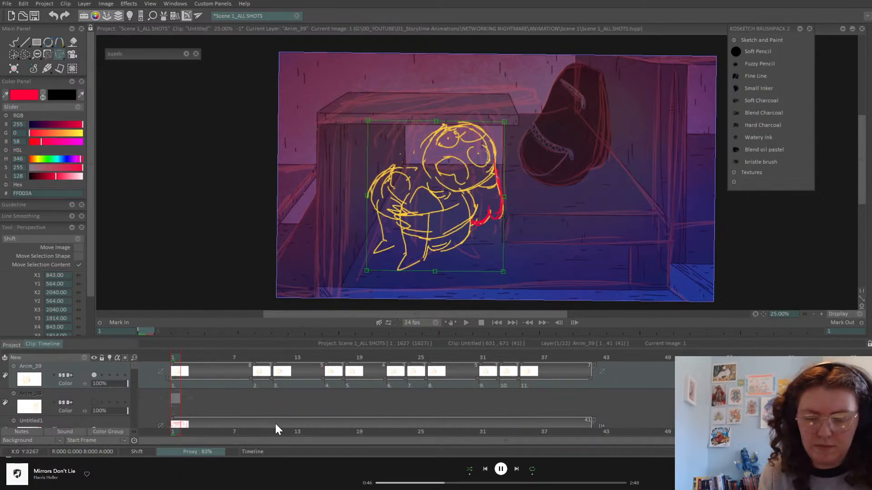
key("space")
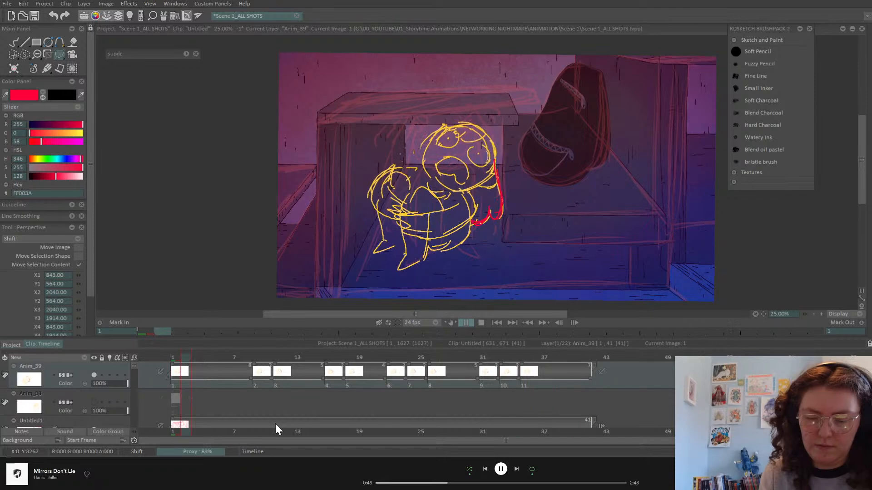
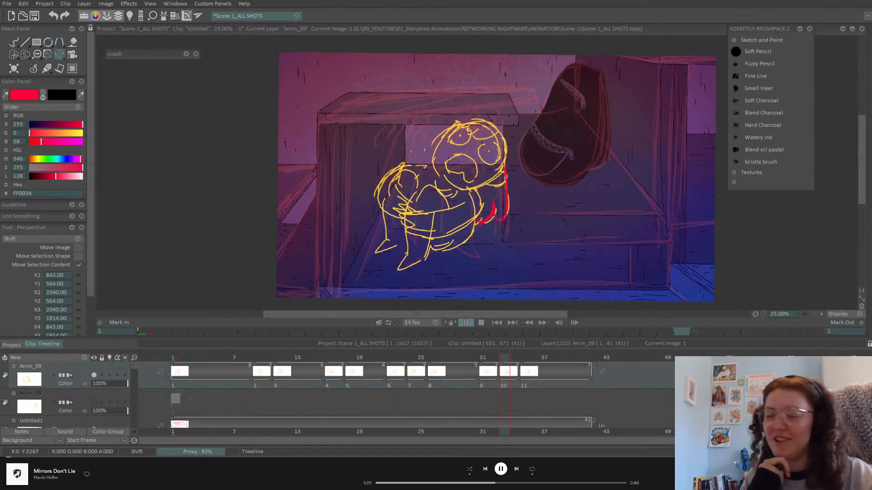
key("space")
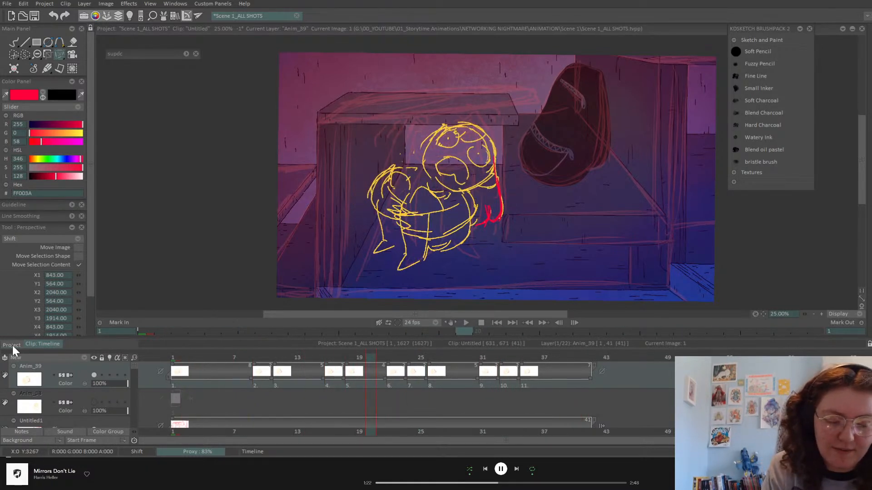
Open shot 1-4/7 from the project overview and scrub through its rough classroom poses
left_click(12, 345)
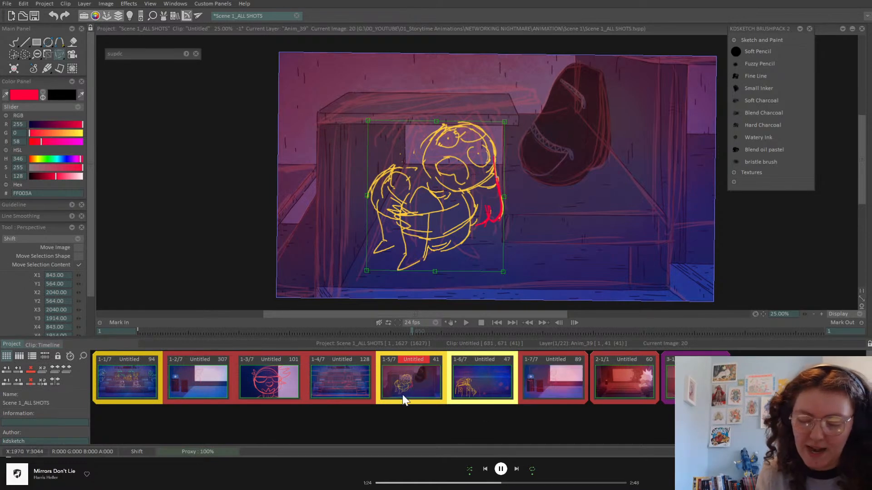
left_click(332, 385)
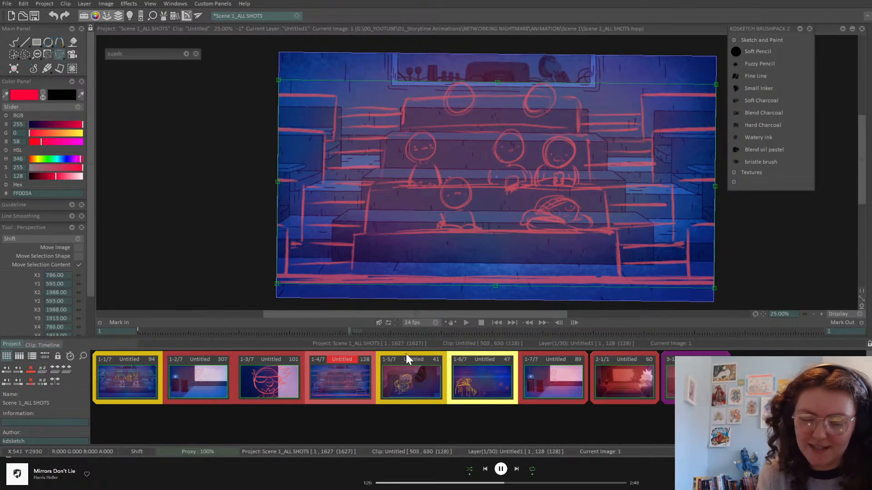
left_click(496, 322)
double_click(348, 391)
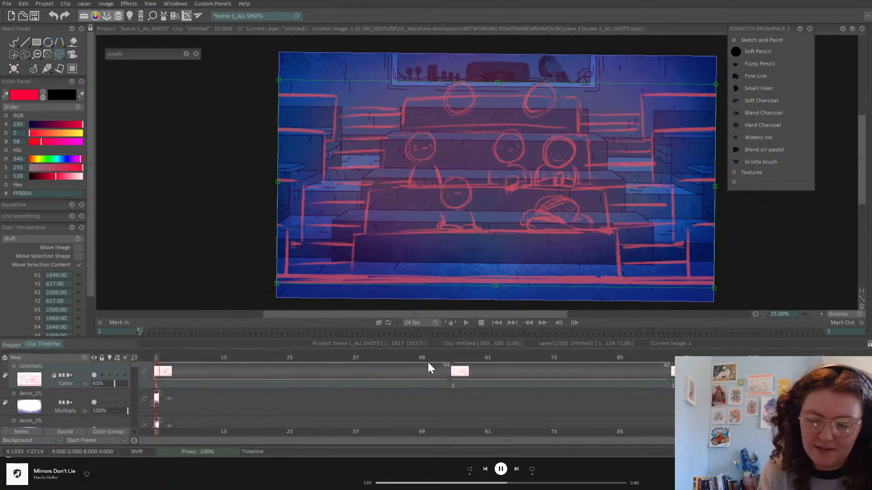
left_click_drag(387, 358, 576, 363)
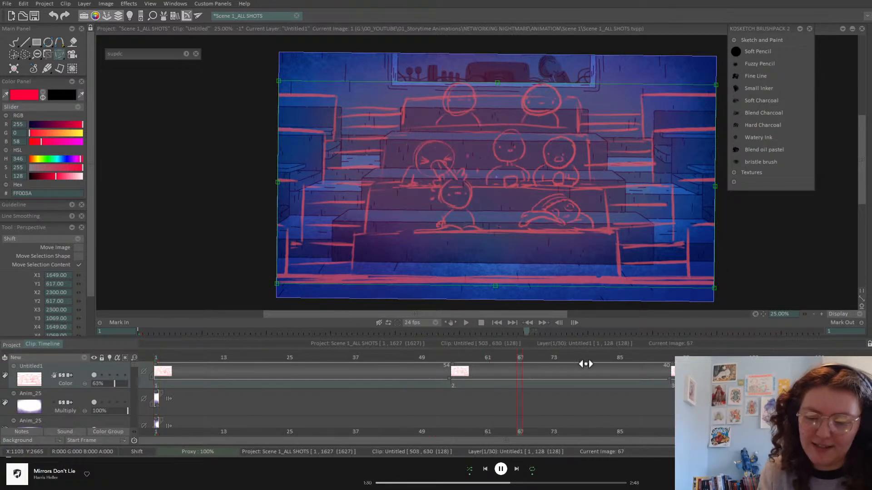
left_click_drag(652, 358, 784, 354)
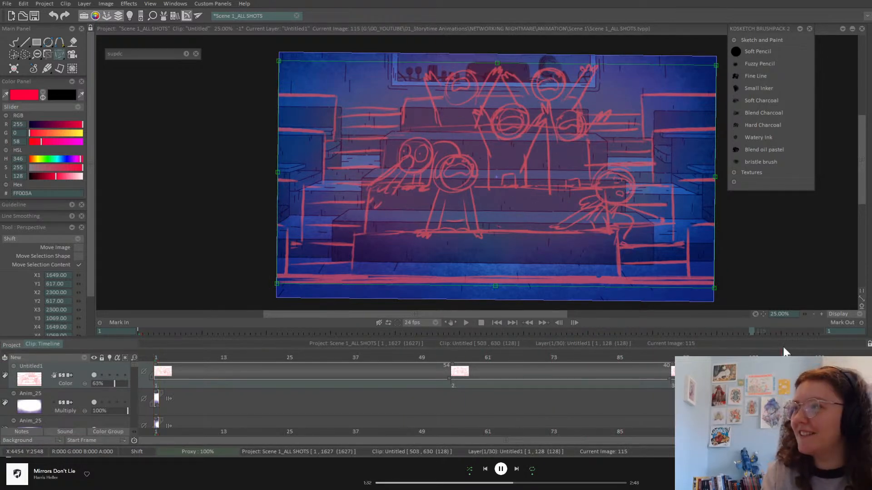
Open shot 1-1/7 and play its rough animation of the seated characters
left_click(13, 345)
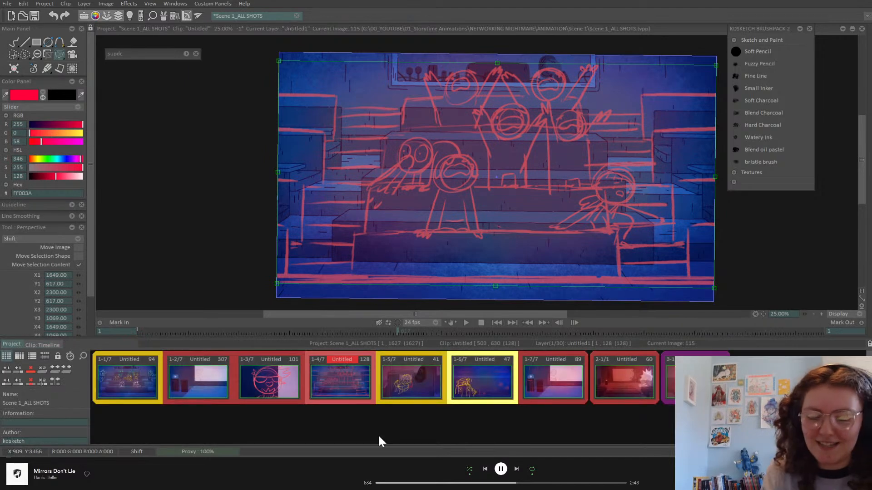
left_click(115, 386)
double_click(115, 385)
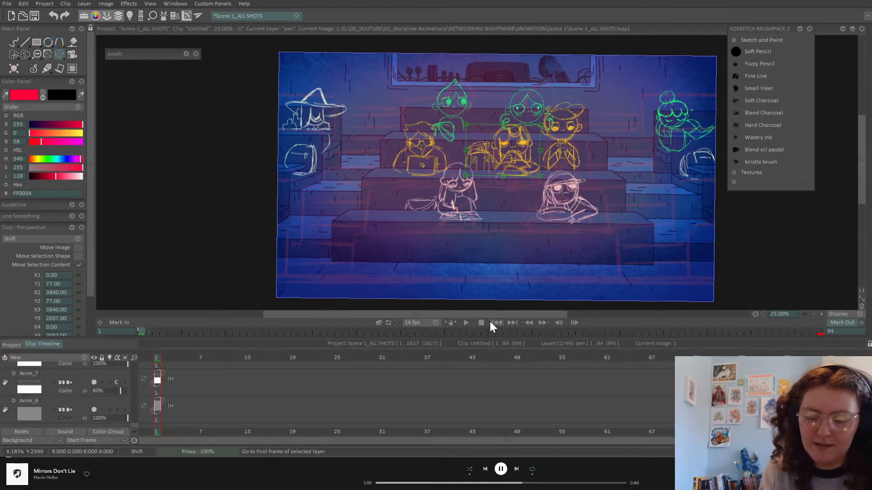
left_click(462, 324)
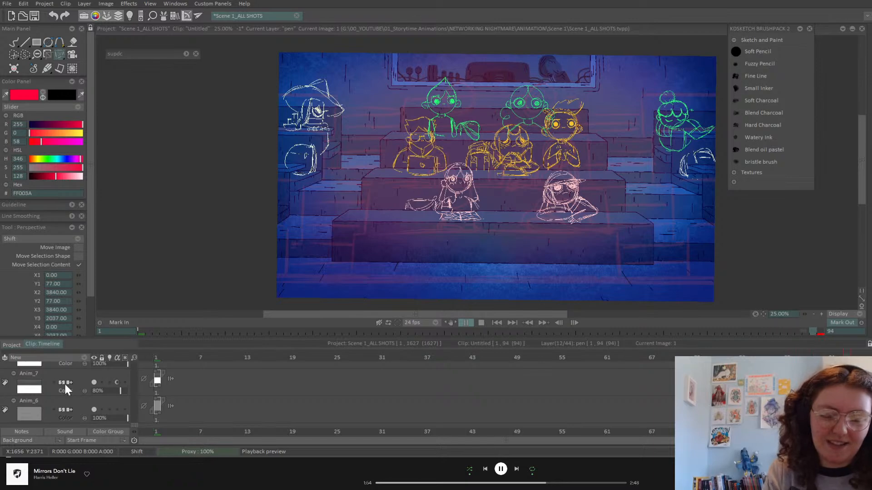
left_click(467, 323)
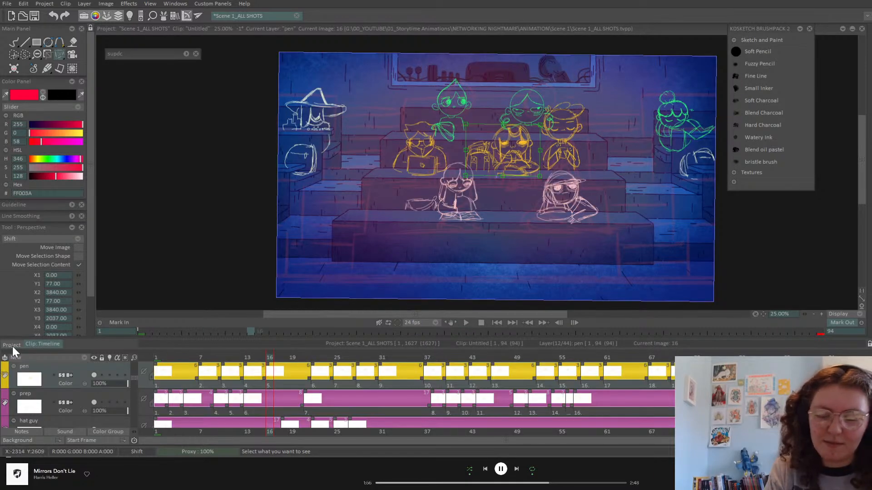
Return to shot 1-5/7 with the crouching character and open its clip timeline
left_click(12, 346)
double_click(429, 393)
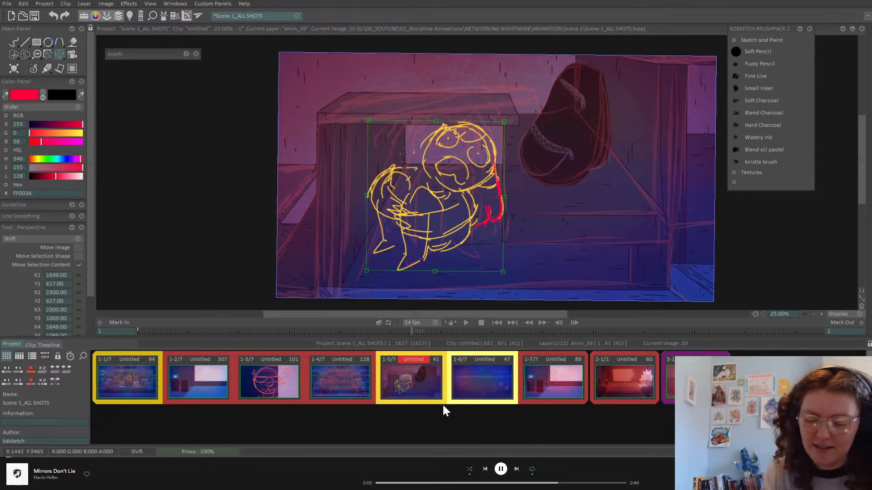
double_click(425, 389)
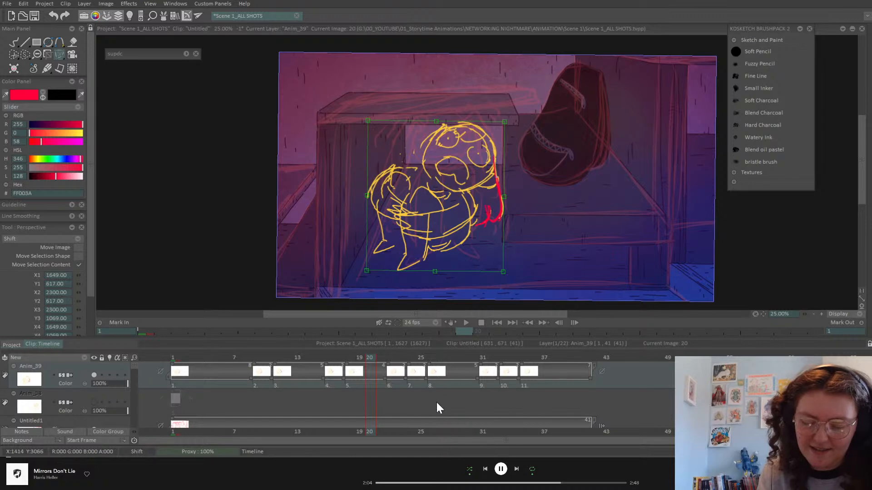
Scrub the crouching character's clip, then play it from frame 1 to review the rough animation
left_click_drag(254, 357, 560, 354)
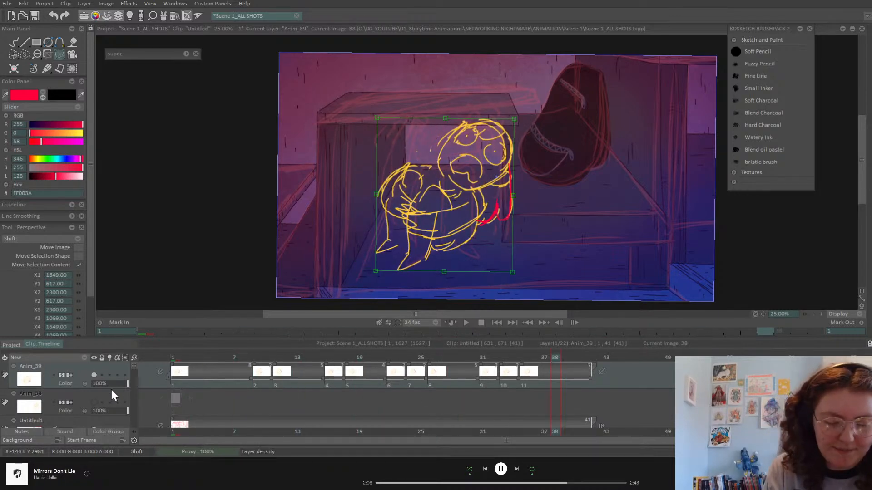
left_click(500, 322)
left_click(466, 322)
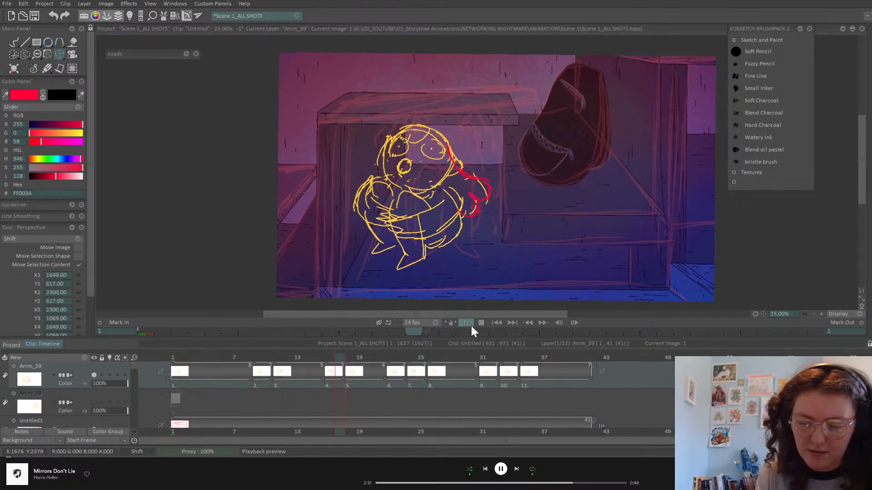
left_click(465, 323)
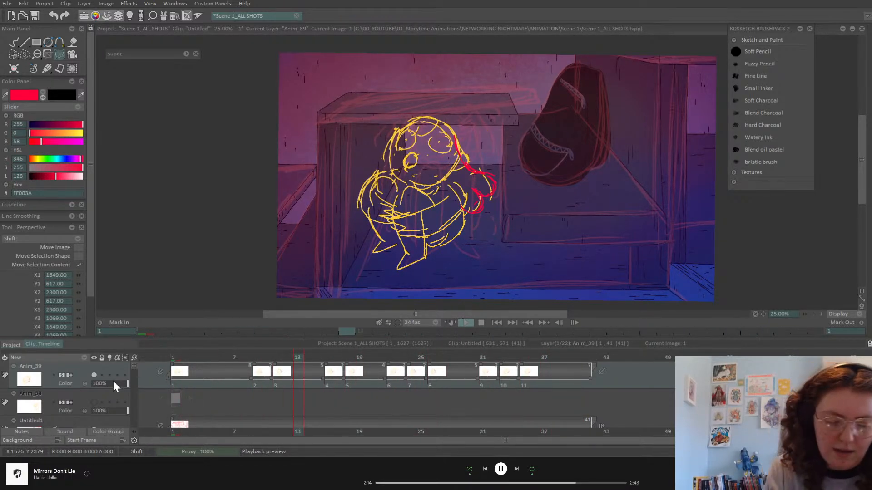
Hide the rough background sketch layer and lower the Anim_39 layer's opacity to 28%, returning to frame 1
left_click_drag(135, 366, 135, 358)
left_click(94, 380)
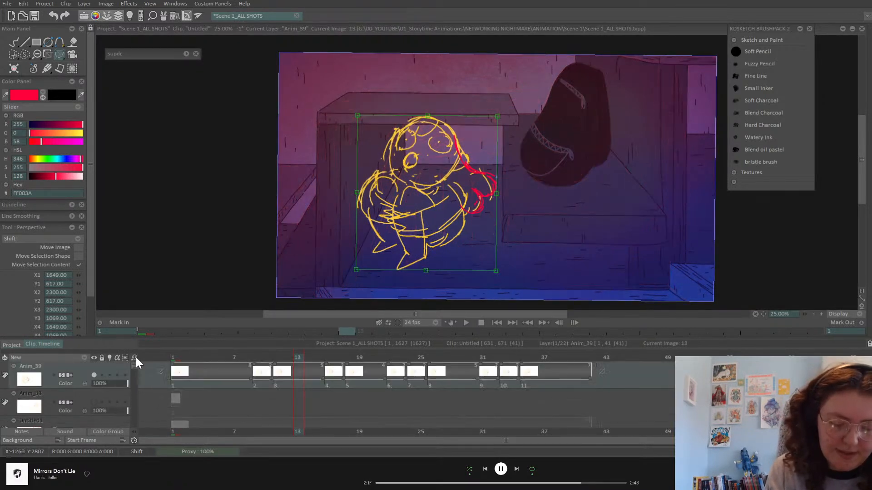
left_click(103, 383)
left_click(173, 358)
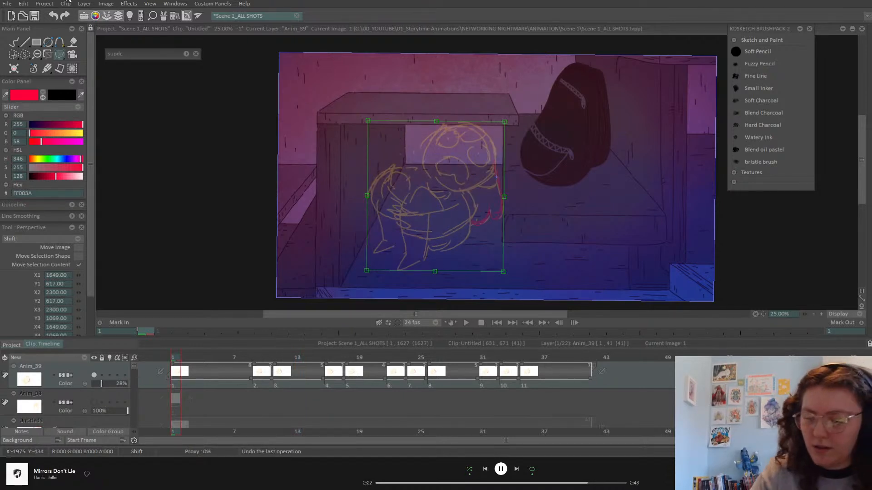
Choose the dark purple line colour 25122A from the supdc palette and save the project
left_click(186, 53)
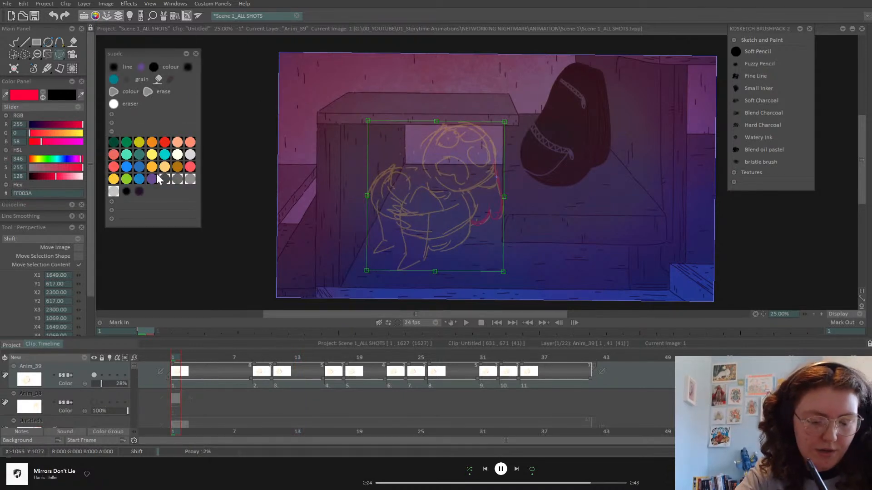
left_click(139, 191)
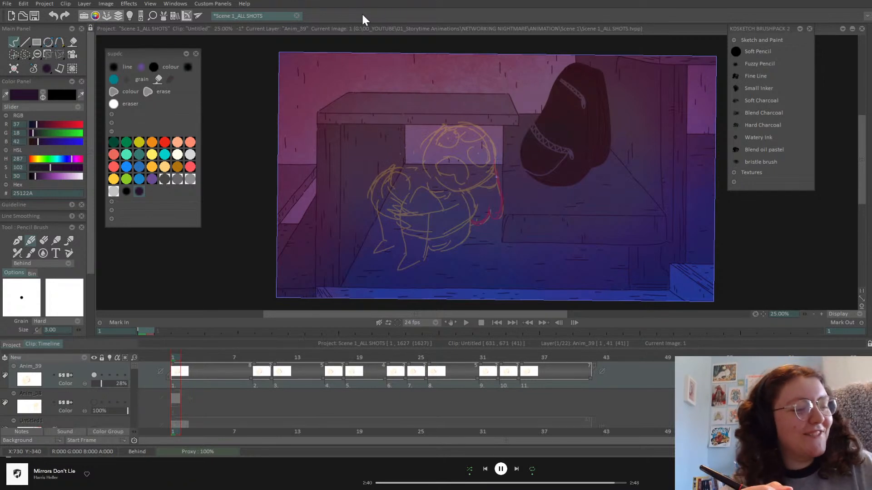
key("ctrl+s")
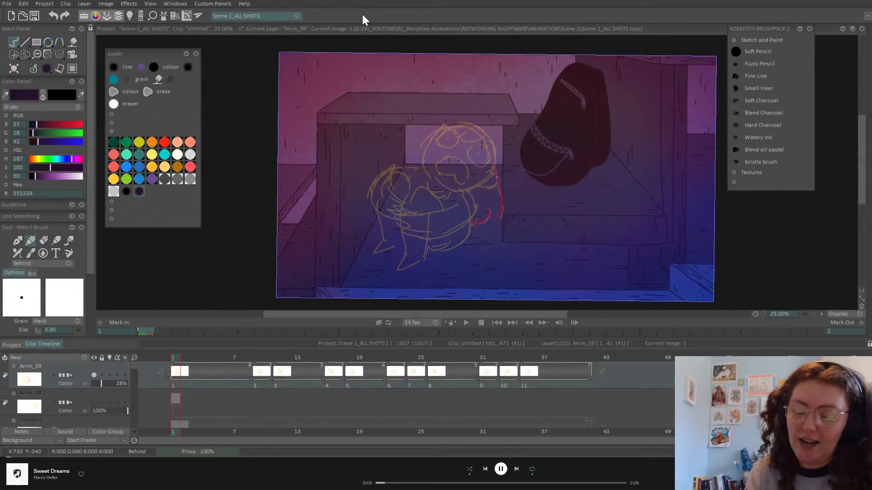
Create a new empty layer for clean lines by duplicating the frame structure of Anim_39
left_click_drag(803, 311, 826, 312)
left_click_drag(761, 337, 761, 356)
left_click(85, 377)
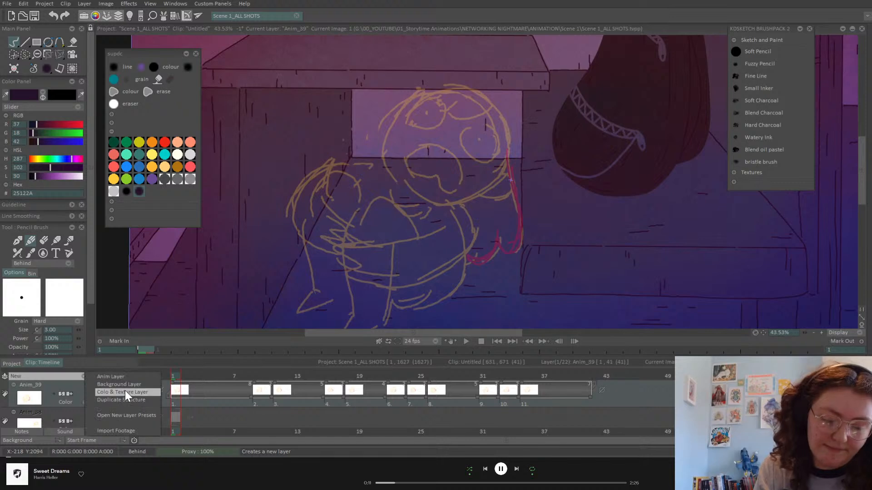
left_click(151, 399)
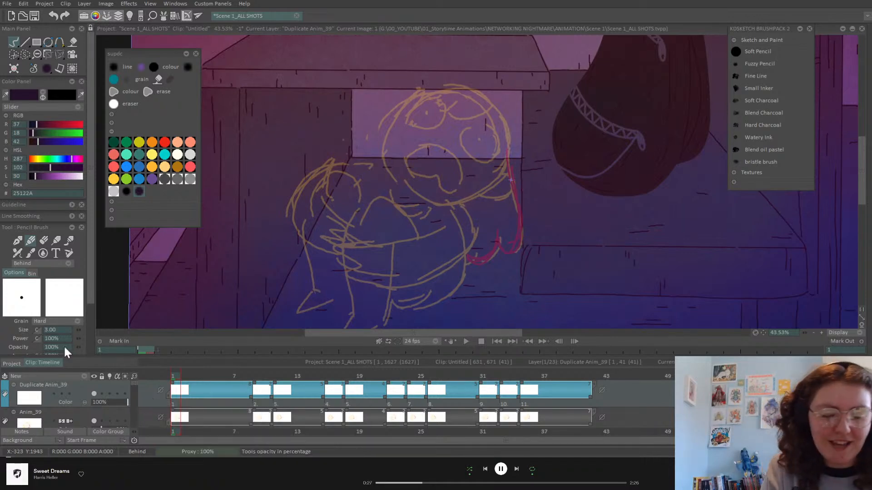
Look through shots 1-1/7 to 1-4/7 in the project overview, then reopen shot 1-5/7's clip timeline
left_click(11, 363)
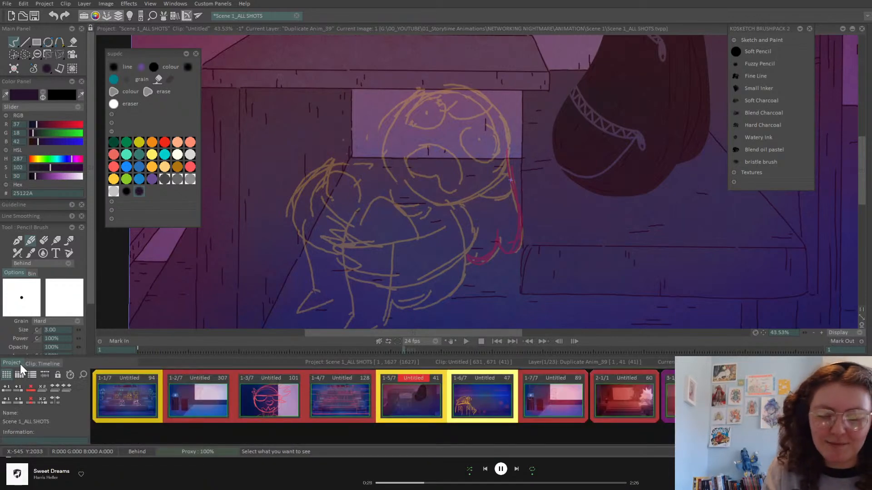
left_click(130, 406)
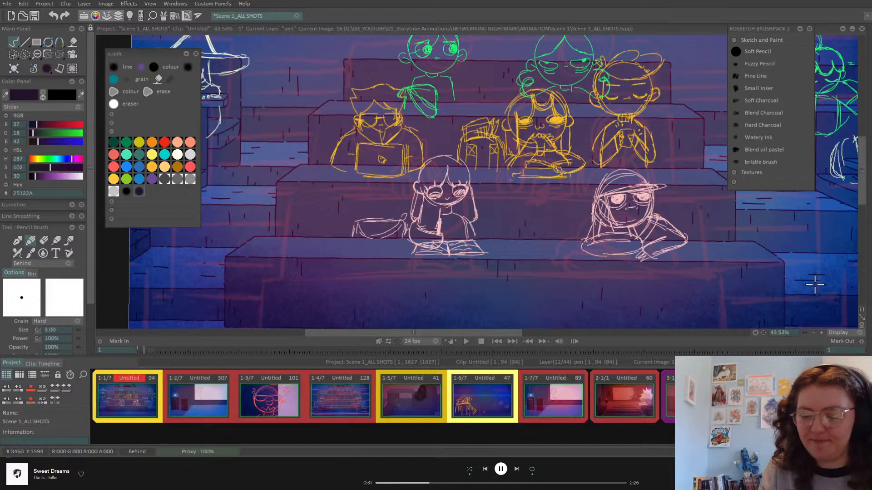
left_click(861, 317)
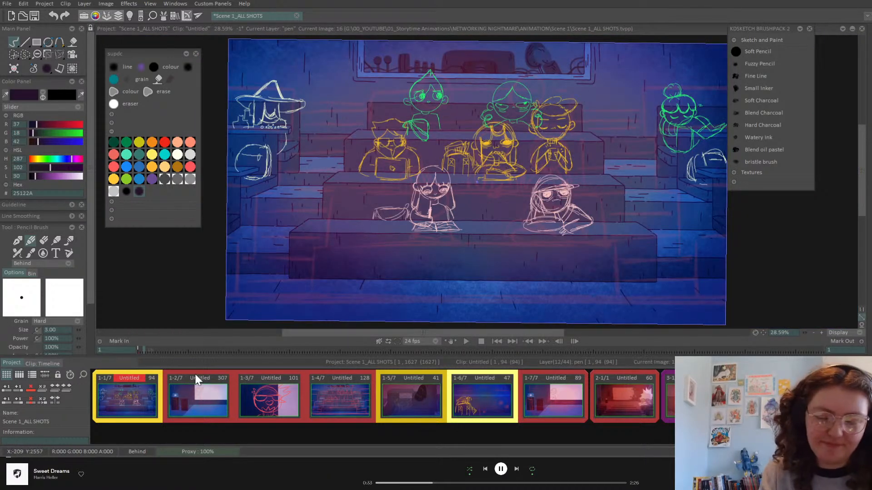
left_click(198, 402)
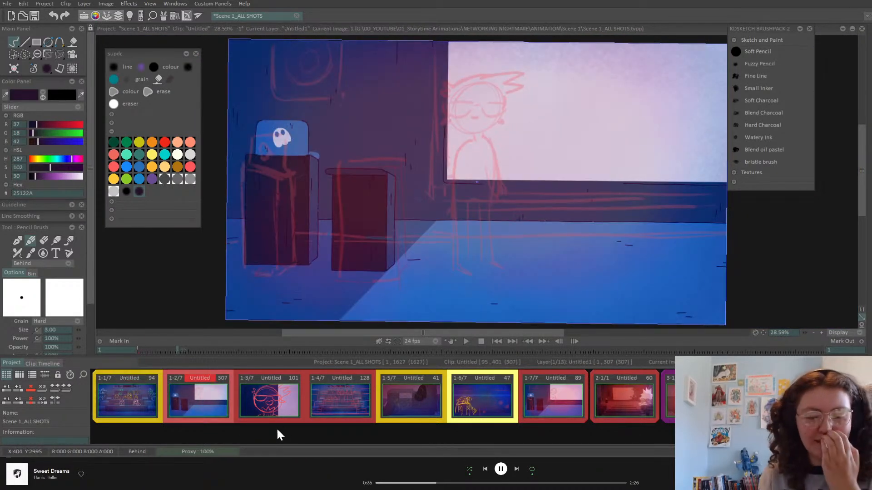
left_click(275, 405)
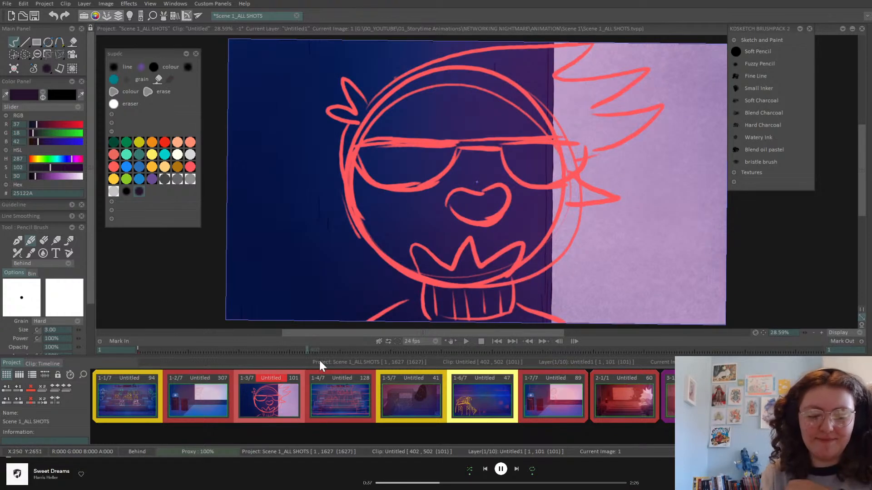
mouse_move(316, 348)
left_mouse_down()
mouse_move(343, 347)
mouse_move(312, 357)
left_mouse_up()
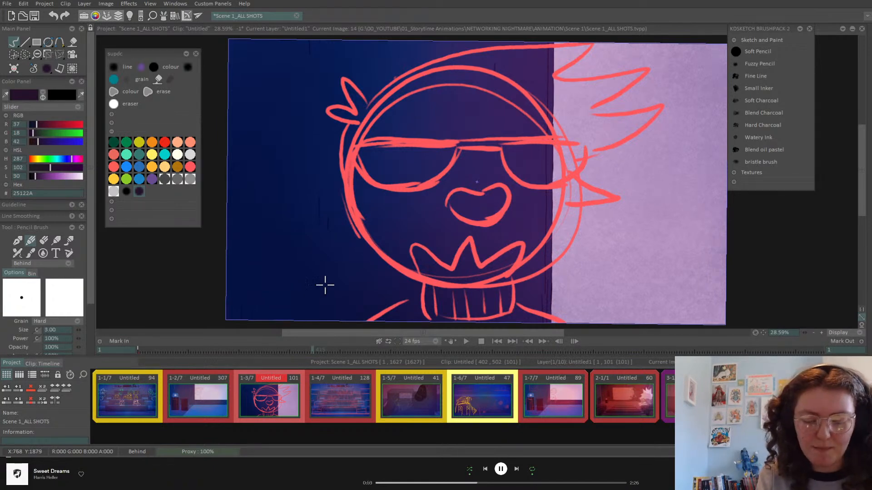
left_click(346, 407)
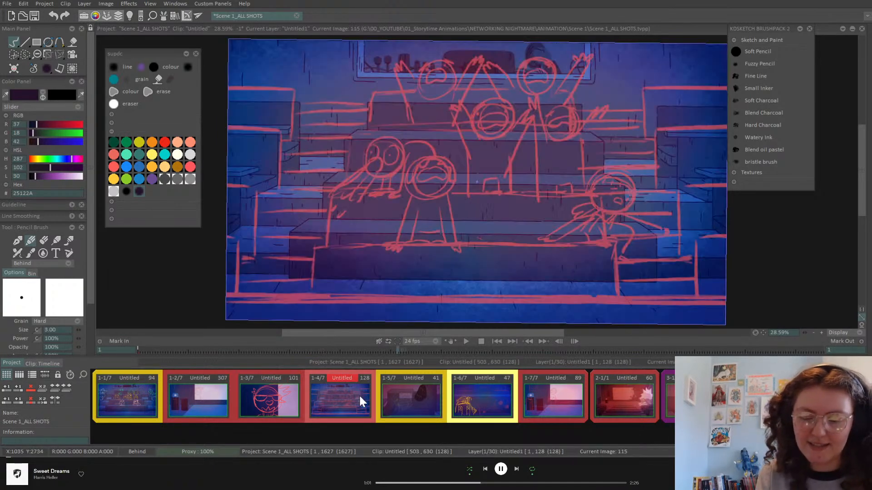
left_click(427, 414)
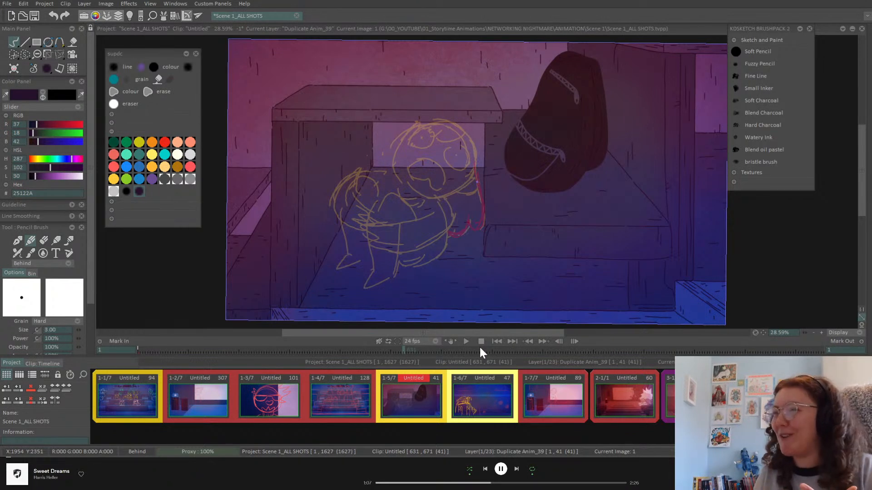
double_click(418, 407)
Draw a dark circle with the size 5 pencil around the character's rough head on frame 1
mouse_move(181, 373)
left_mouse_down()
mouse_move(545, 387)
mouse_move(168, 388)
left_mouse_up()
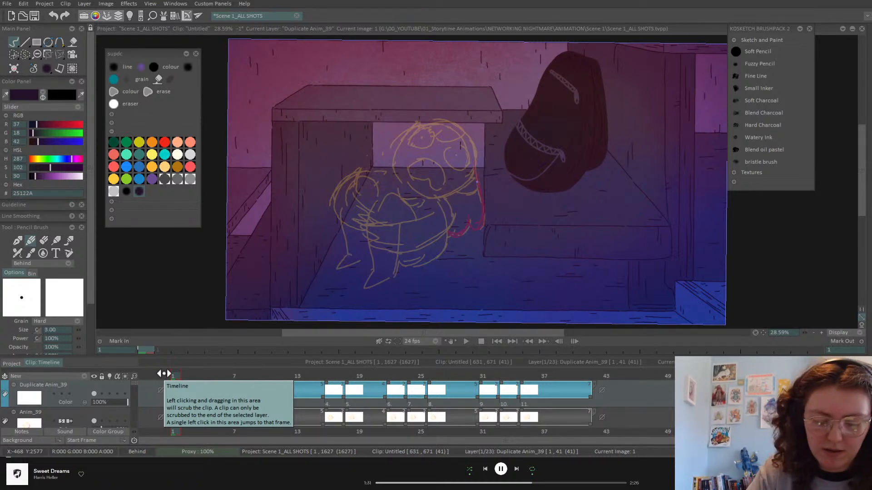
left_click(821, 333)
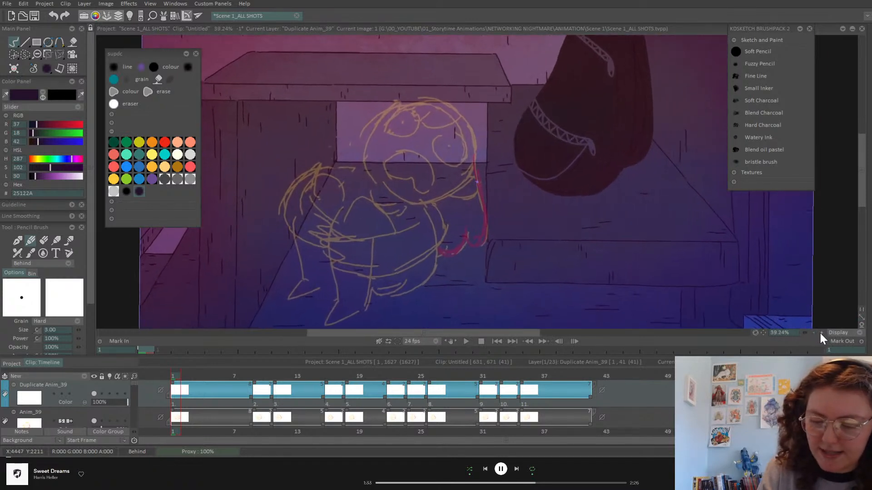
left_click_drag(820, 334, 824, 334)
left_click_drag(763, 333, 791, 298)
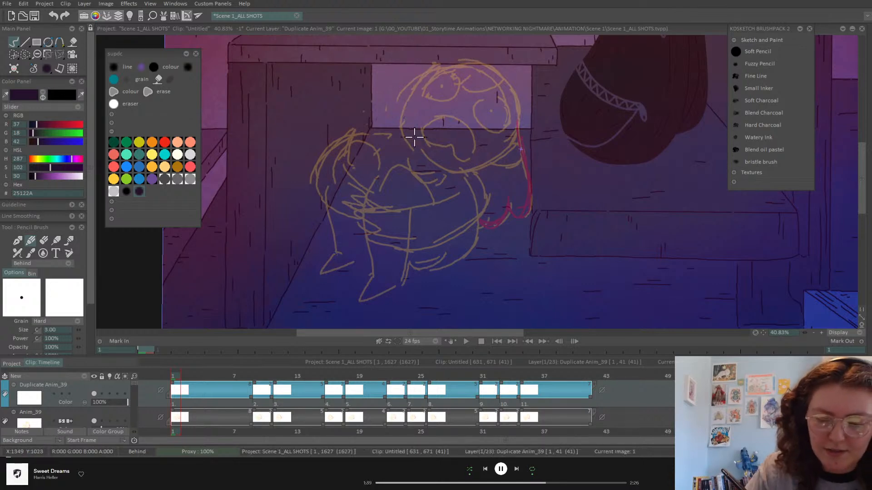
mouse_move(91, 266)
left_mouse_down()
mouse_move(91, 304)
mouse_move(81, 279)
left_mouse_up()
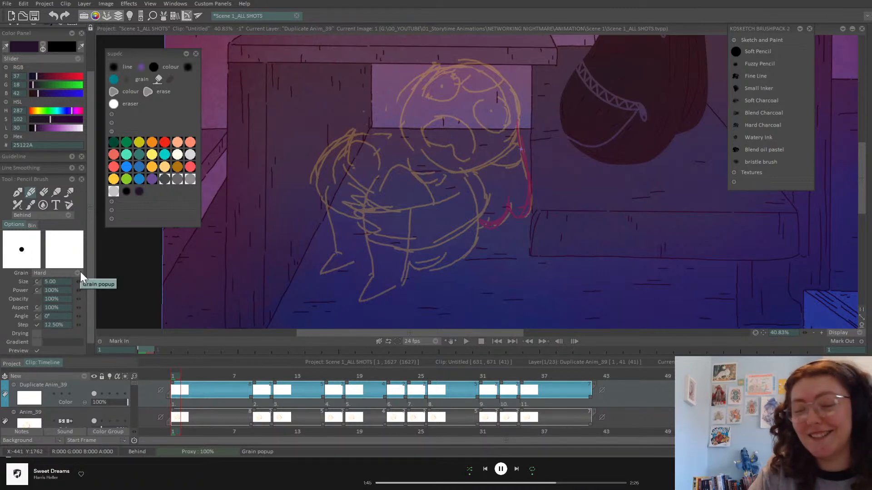
left_click_drag(91, 84, 59, 23)
left_click(50, 42)
mouse_move(430, 69)
left_mouse_down()
mouse_move(501, 163)
mouse_move(492, 165)
left_mouse_up()
Draw a matching dark circle around the character's head on frame 11 and return to frame 1
left_click(262, 377)
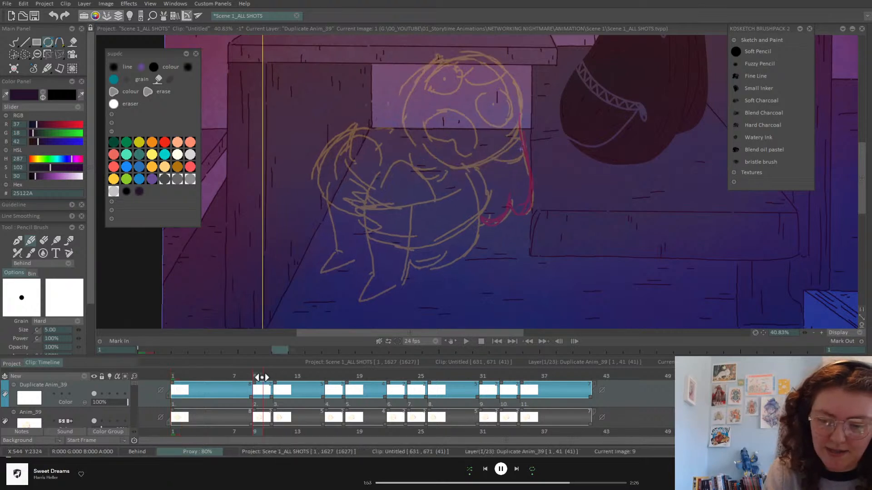
left_click_drag(262, 377, 278, 377)
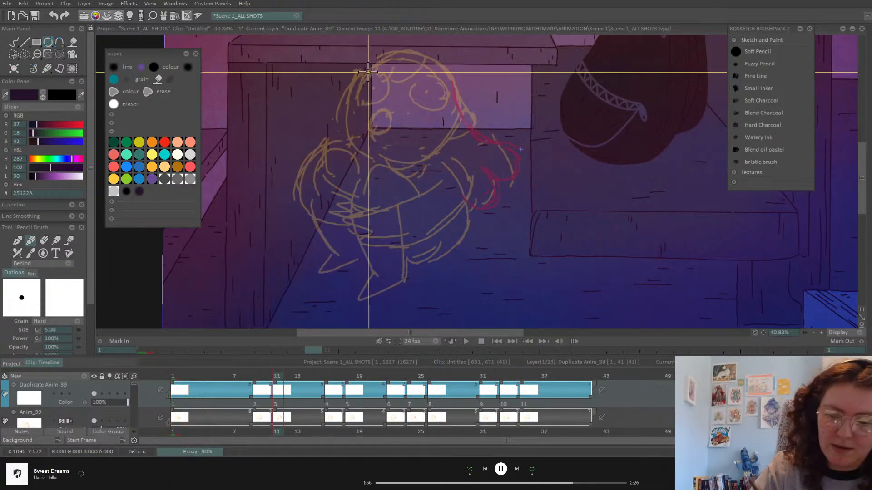
left_click_drag(364, 66, 441, 149)
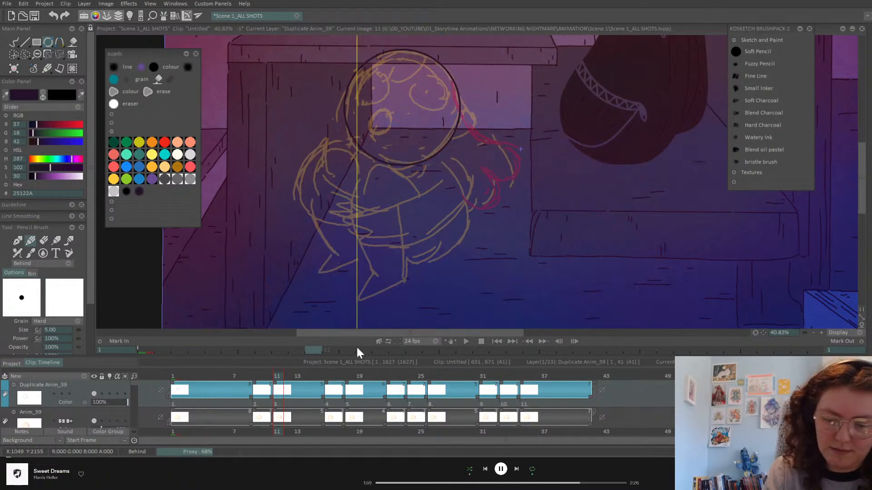
left_click(179, 445)
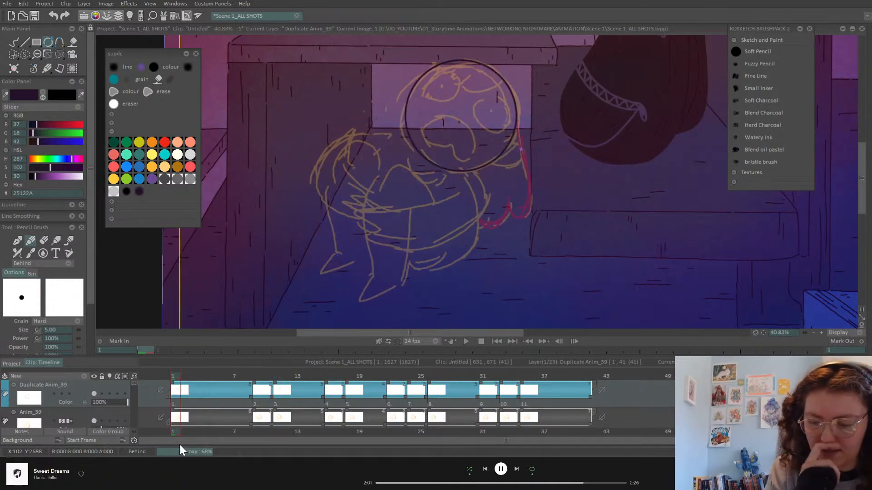
Hide the blue Overlay2 layer lower in the layer stack and return to the Duplicate Anim_39 layer
scroll(136, 394, "down", 5)
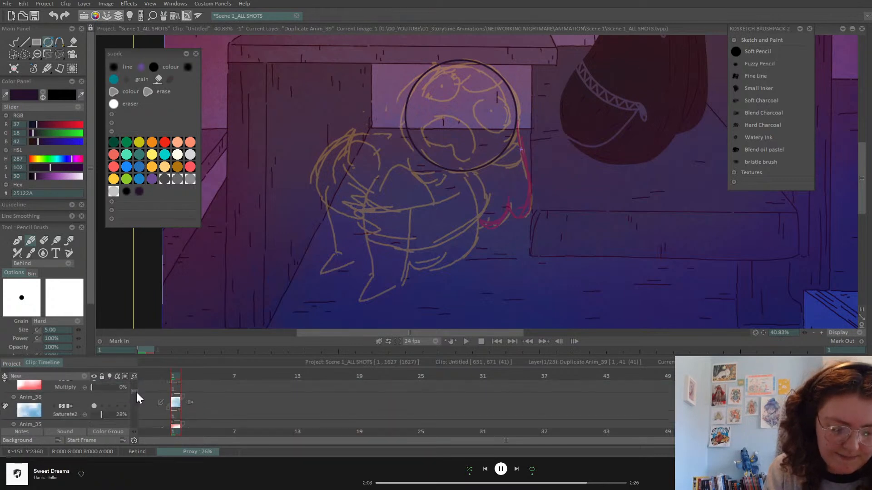
left_click_drag(137, 390, 42, 407)
mouse_move(133, 392)
left_mouse_down()
mouse_move(133, 421)
mouse_move(134, 406)
left_mouse_up()
left_click(94, 407)
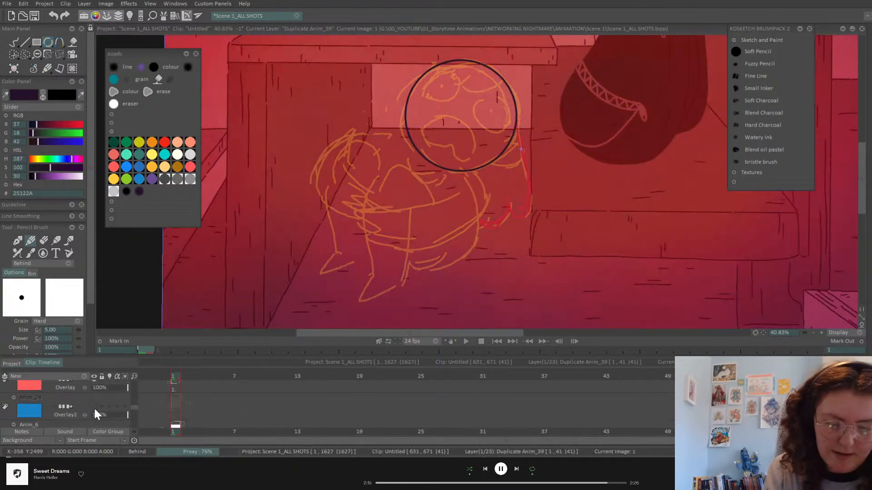
left_click_drag(132, 408, 137, 378)
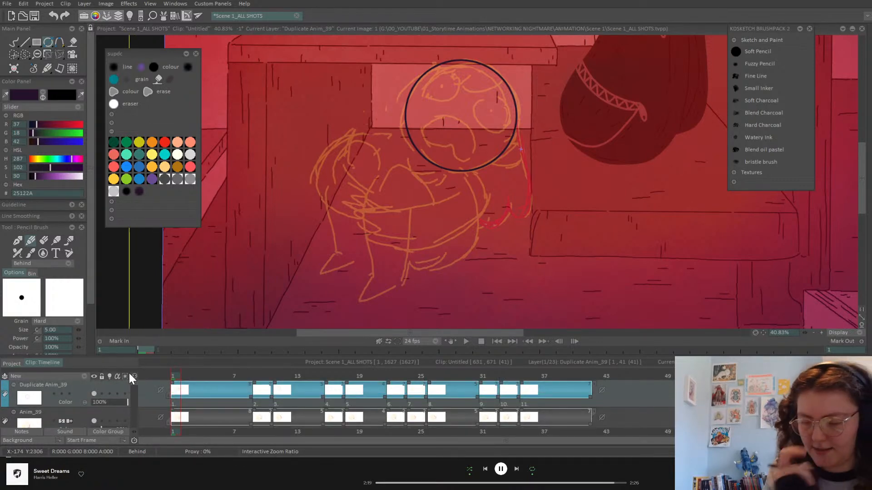
Replace the head circle on frame 11 with a copy of the frame 1 head circle and return to frame 1
left_click_drag(767, 356, 681, 405)
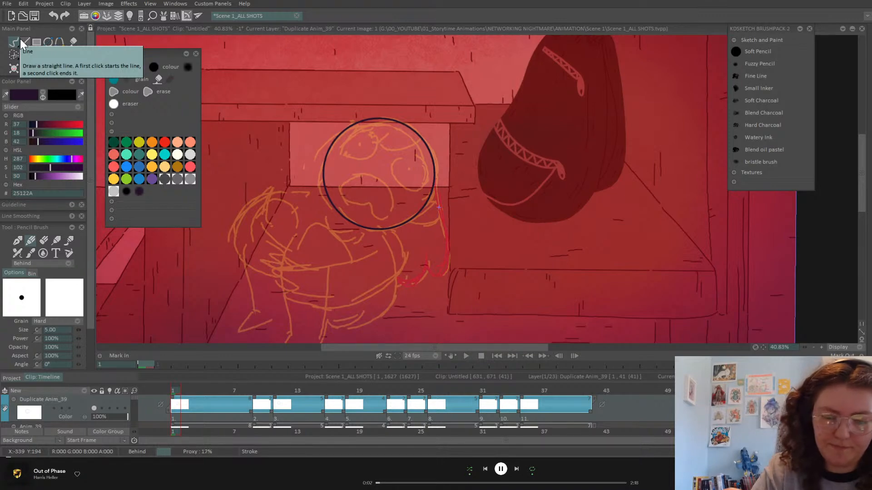
left_click_drag(804, 348, 834, 348)
left_click_drag(763, 348, 802, 348)
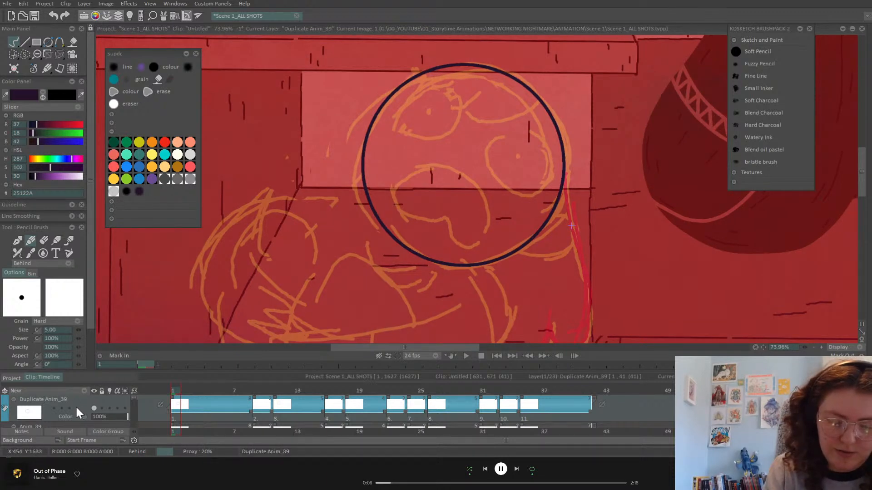
left_click(278, 391)
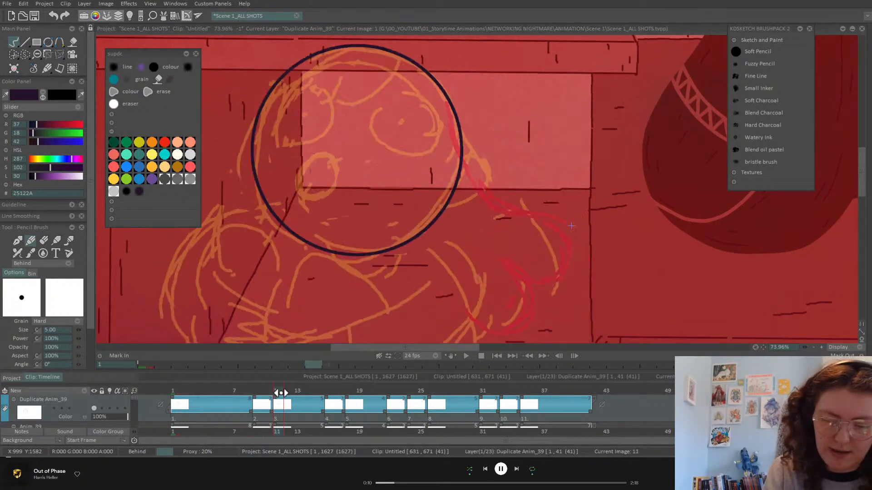
left_click(173, 392)
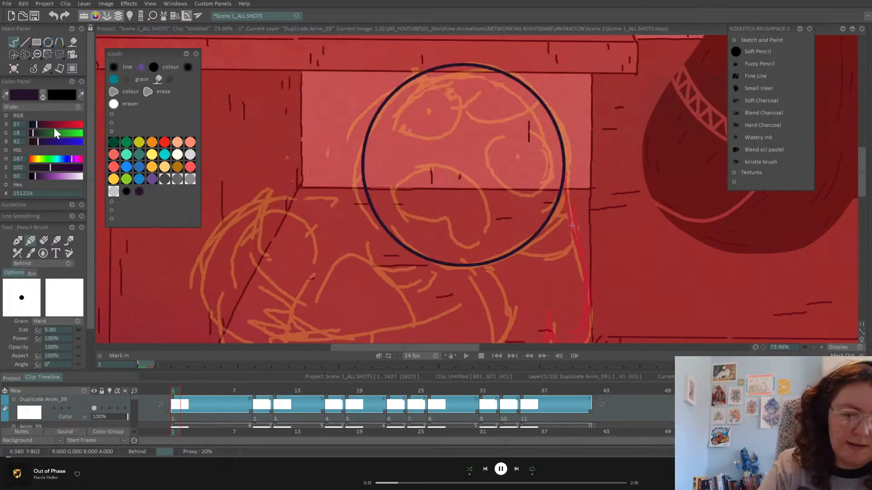
left_click(15, 55)
mouse_move(533, 47)
left_mouse_down()
mouse_move(601, 238)
mouse_move(386, 288)
left_mouse_up()
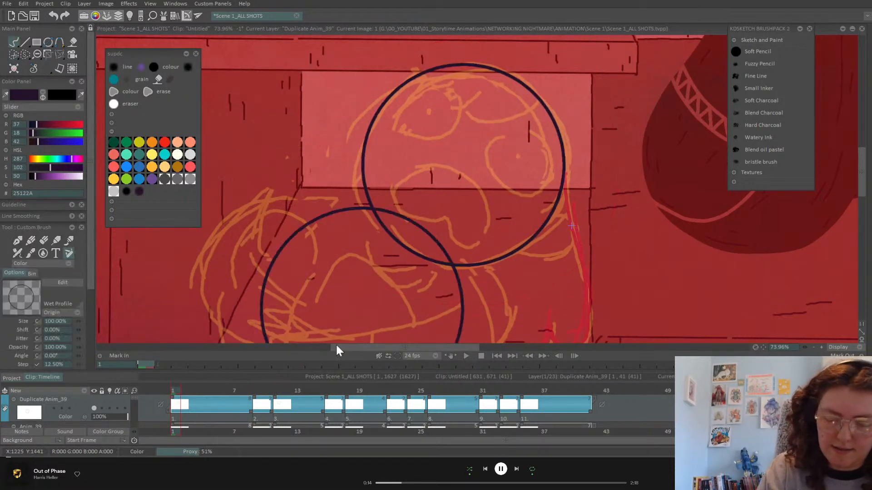
left_click(279, 390)
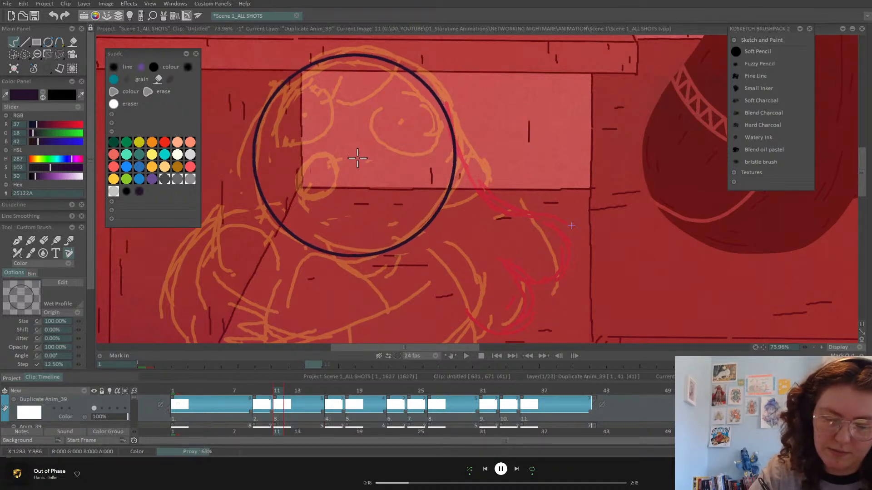
left_click(173, 391)
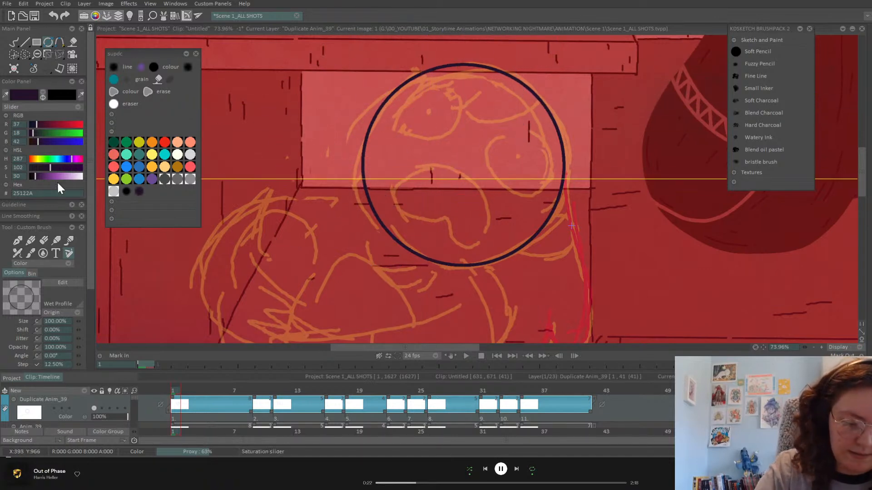
Draw a dark pencil circle around the character's upper-left rough eye on frame 1, redrawing it once for a better fit
left_click(30, 240)
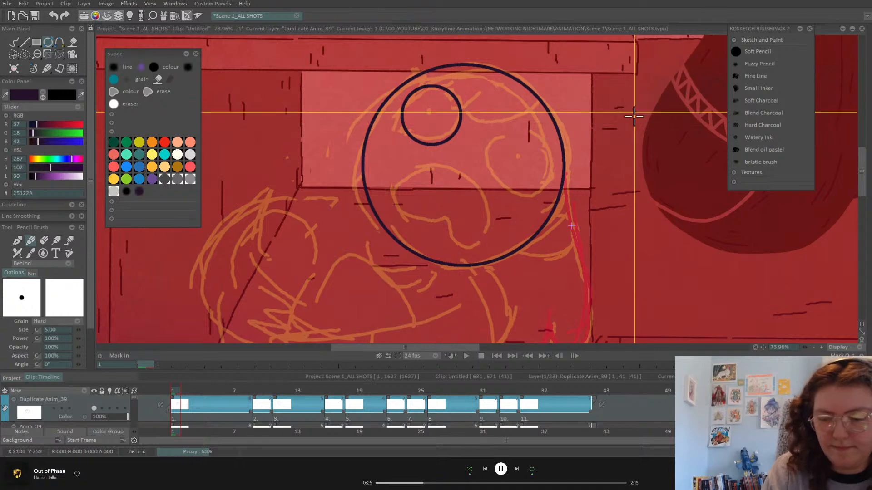
key("Left")
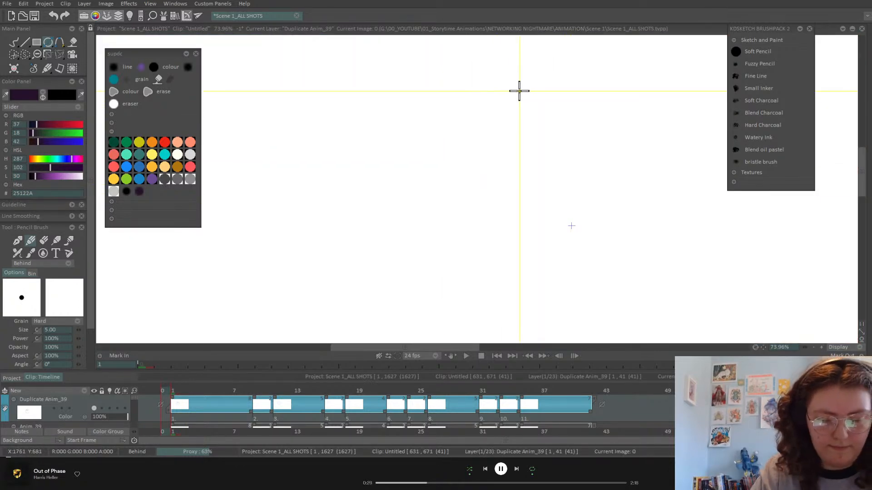
key("Right")
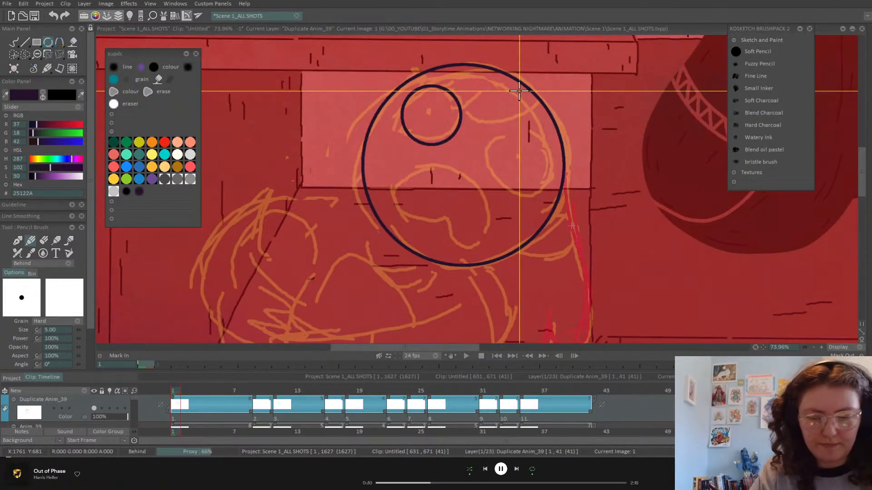
key("ctrl+z")
left_click_drag(430, 115, 450, 137)
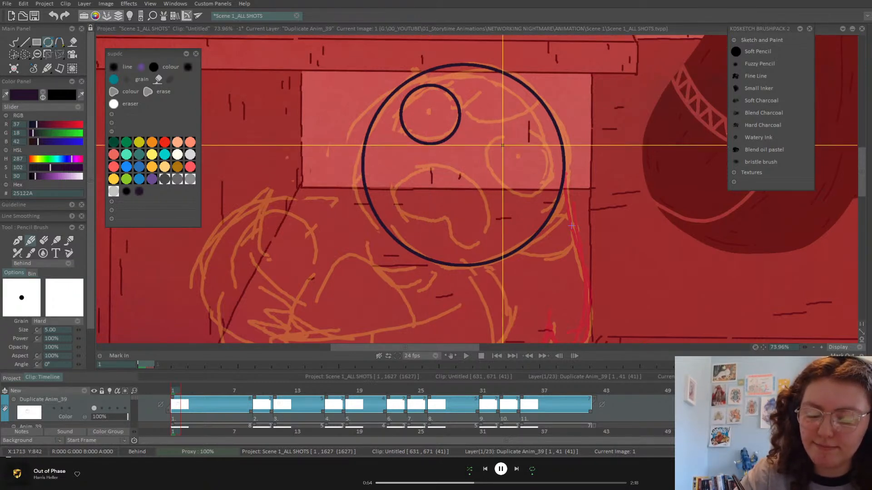
mouse_move(532, 197)
left_mouse_down()
mouse_move(510, 125)
mouse_move(516, 129)
left_mouse_up()
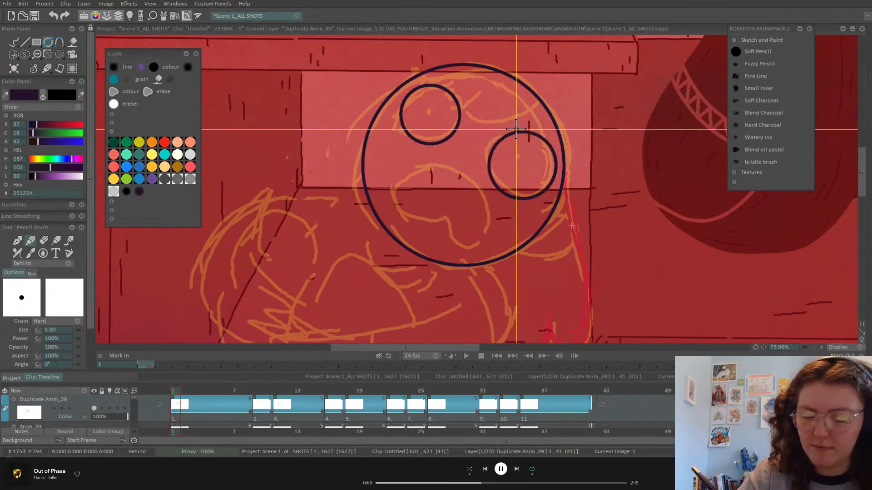
key("Left")
key("Right")
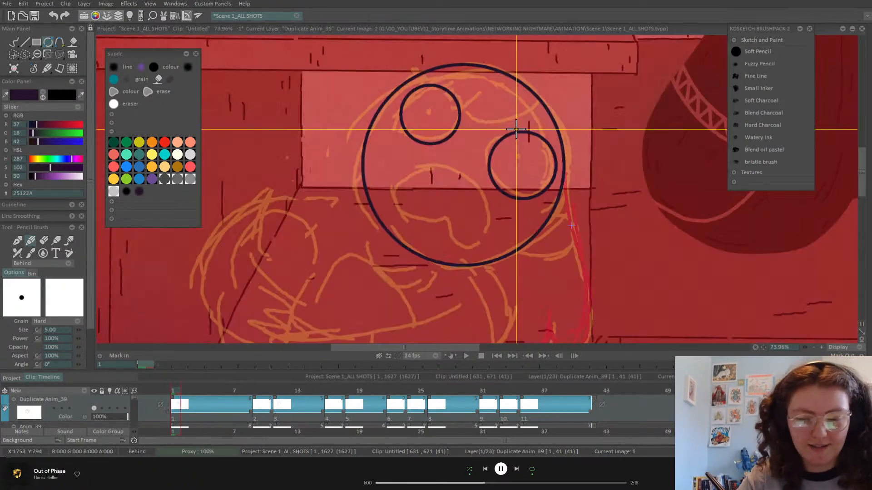
key("ctrl+z")
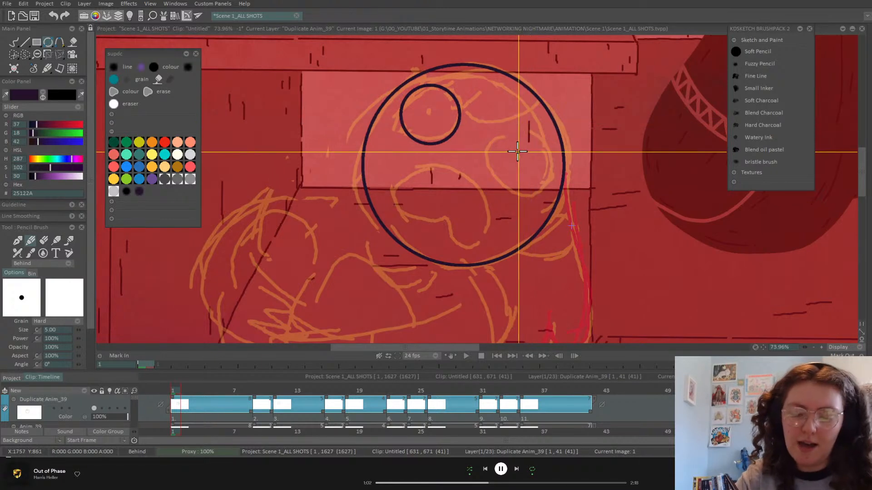
Copy the finished eye circle with a lasso cut brush and stamp it over the character's other rough eye
left_click(20, 54)
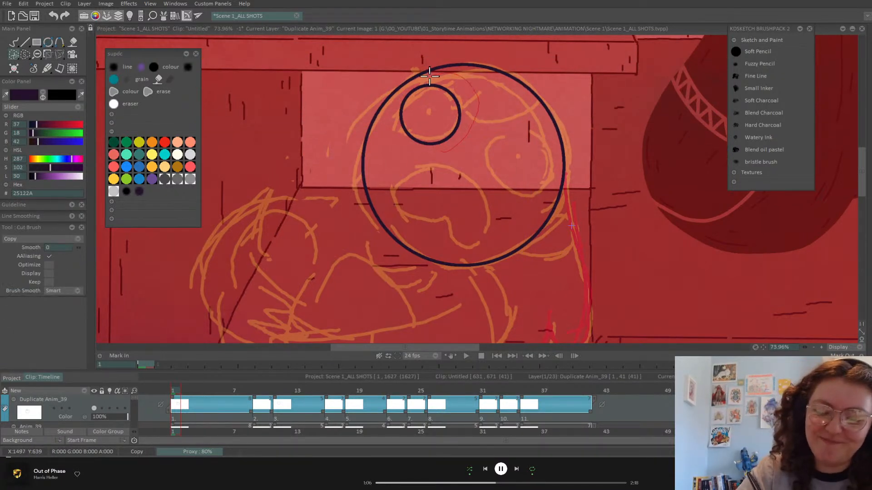
left_click_drag(393, 117, 420, 155)
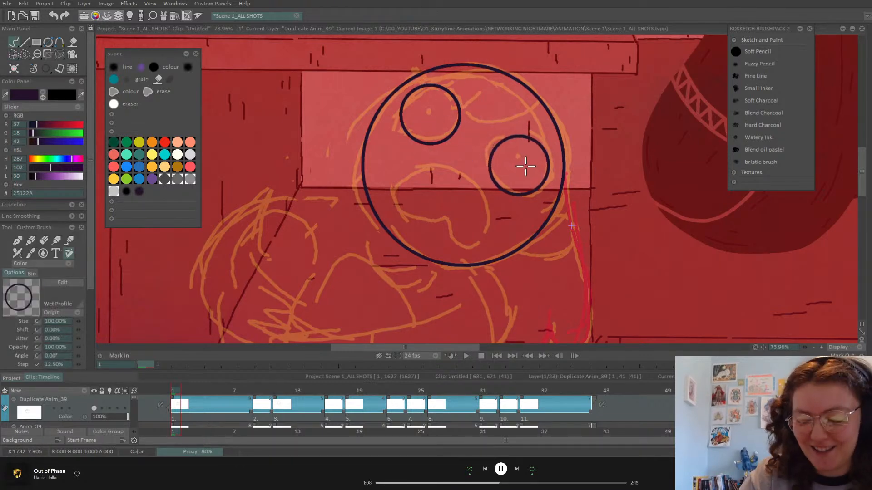
left_click(521, 161)
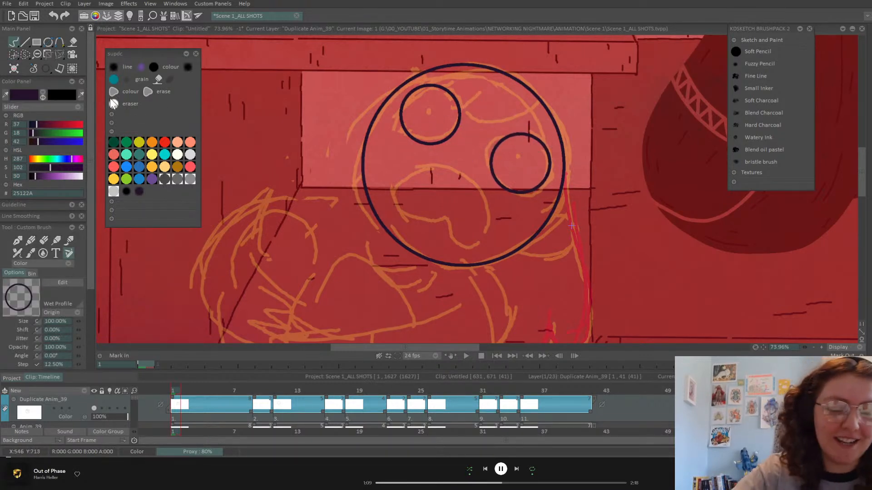
Draw a small solid dark pupil with the pencil inside each of the two eye circles on frame 1
left_click(32, 241)
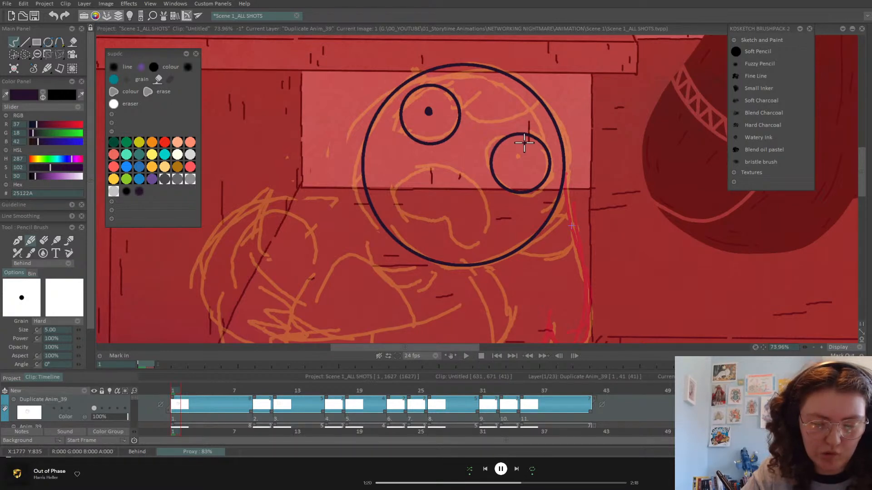
key("Left")
key("Right")
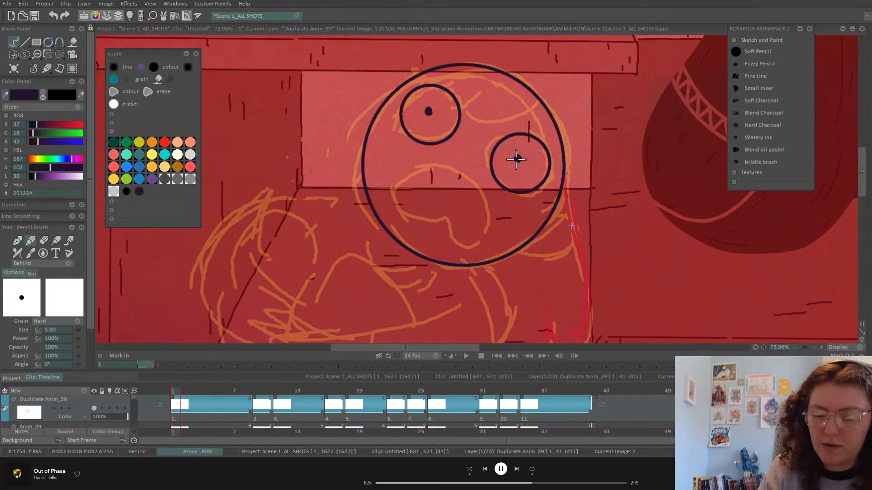
left_click(517, 159)
left_click_drag(538, 102, 499, 127)
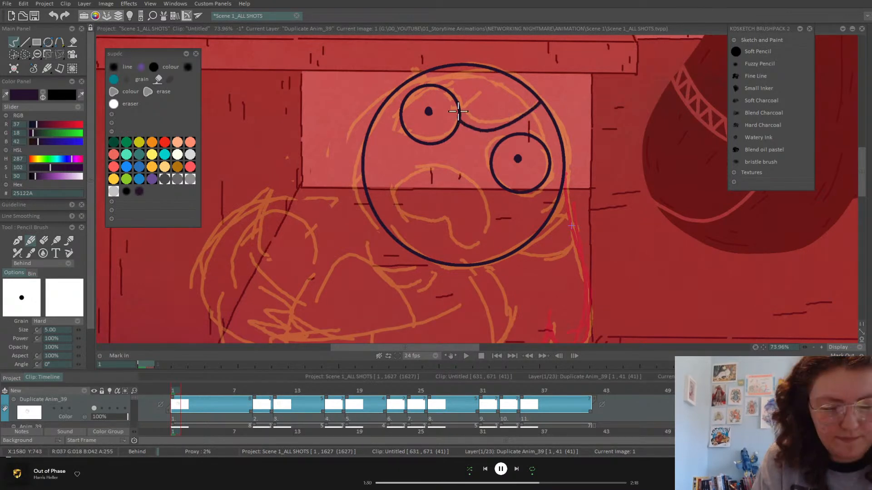
key("Left")
key("Right")
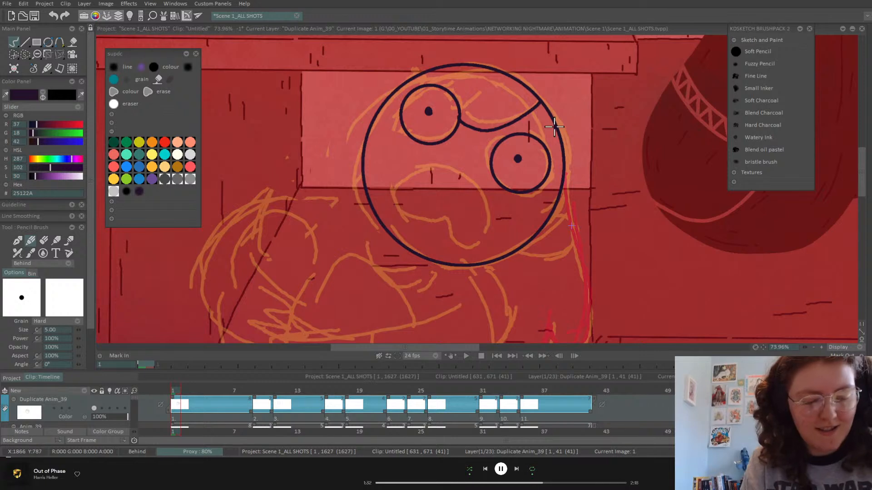
key("ctrl+z")
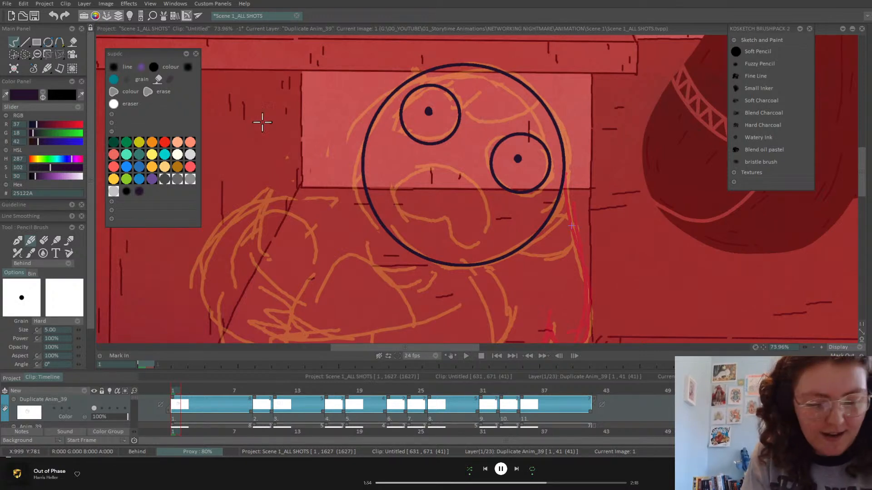
Activate line smoothing and draw a curved dark line across the forehead from the head outline to the upper-left eye
left_click(73, 216)
left_click(72, 216)
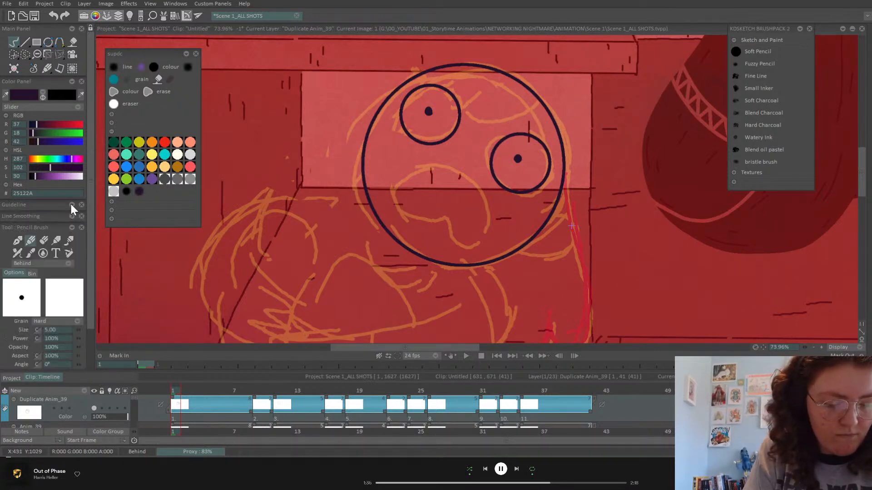
left_click(72, 217)
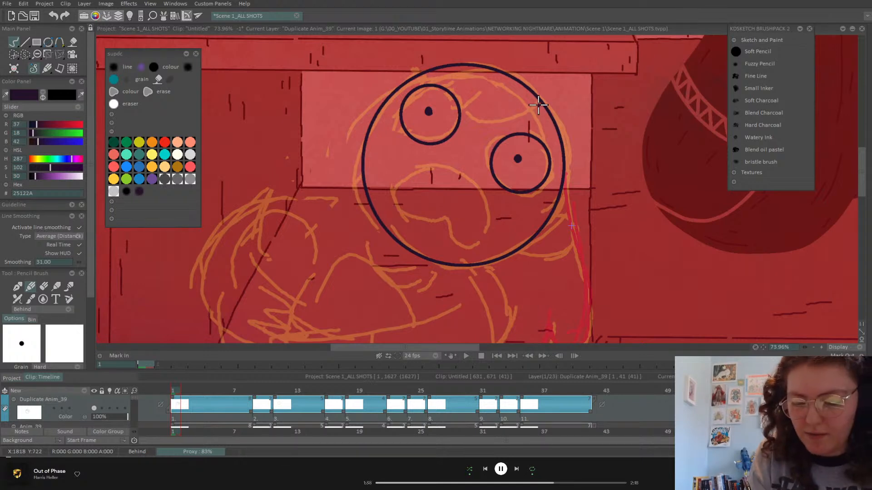
left_click_drag(539, 103, 462, 122)
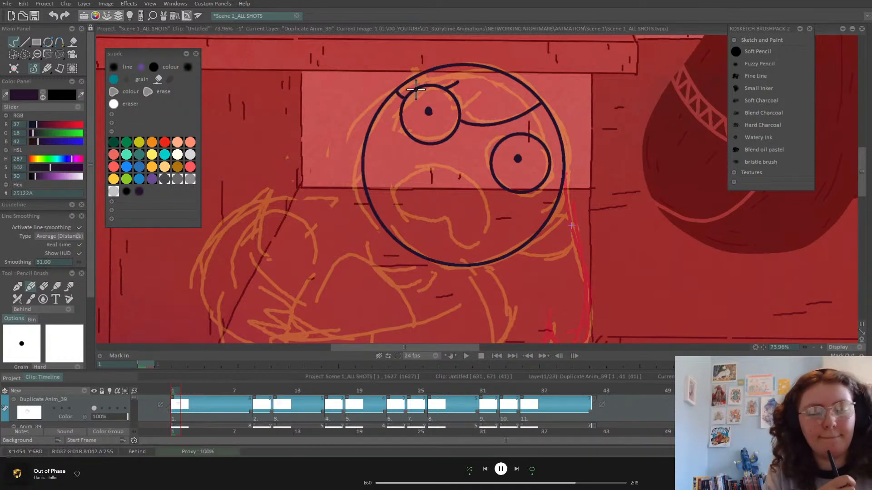
key("Left")
key("Right")
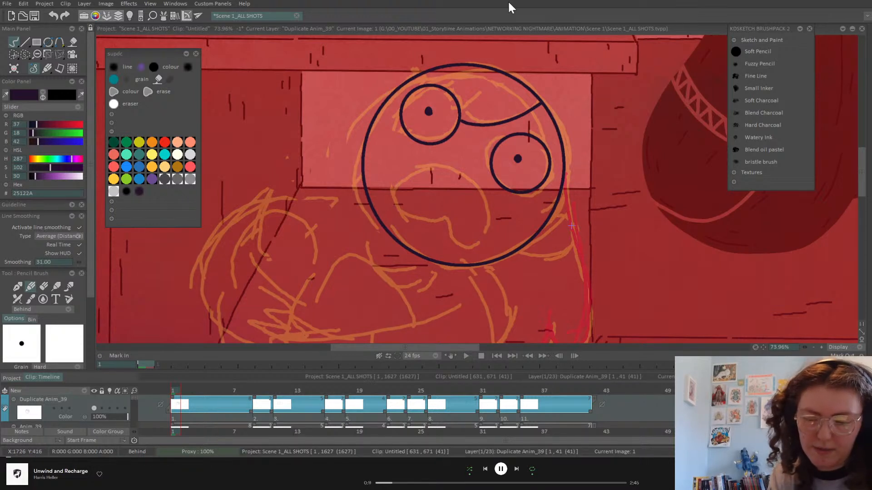
left_click_drag(477, 91, 448, 94)
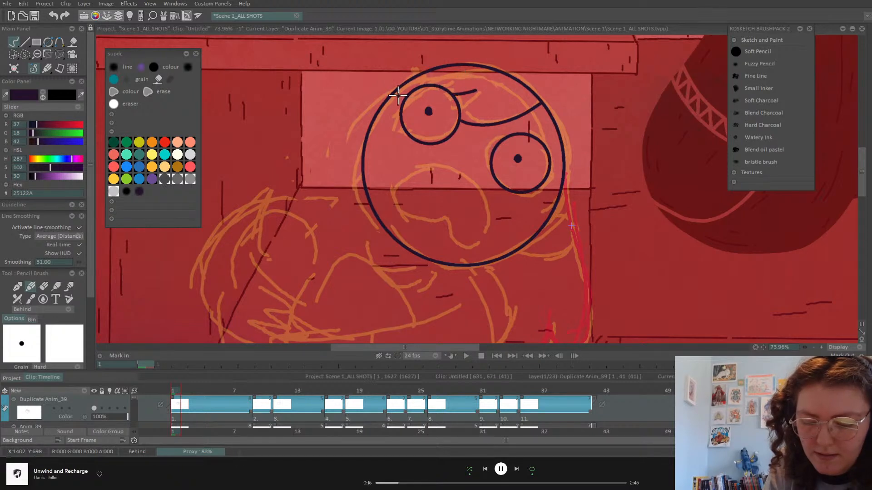
mouse_move(392, 94)
left_mouse_down()
mouse_move(435, 83)
mouse_move(454, 94)
mouse_move(456, 131)
left_mouse_up()
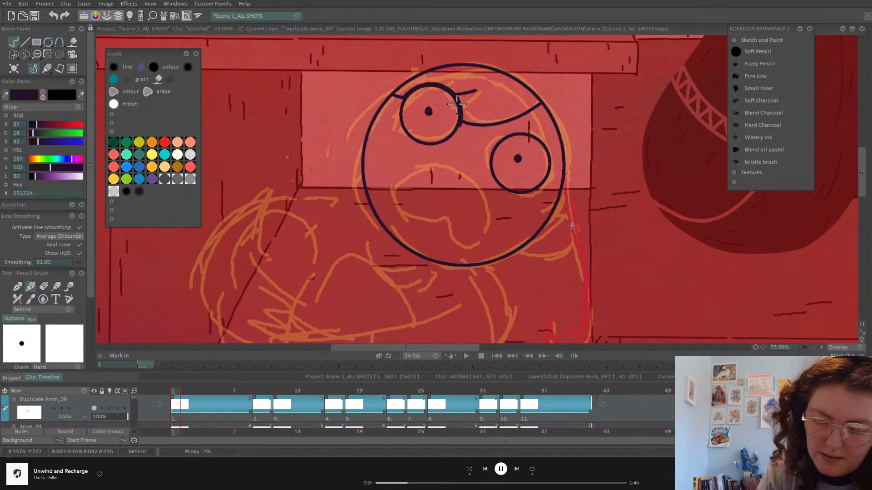
left_click_drag(388, 86, 406, 96)
key("Left")
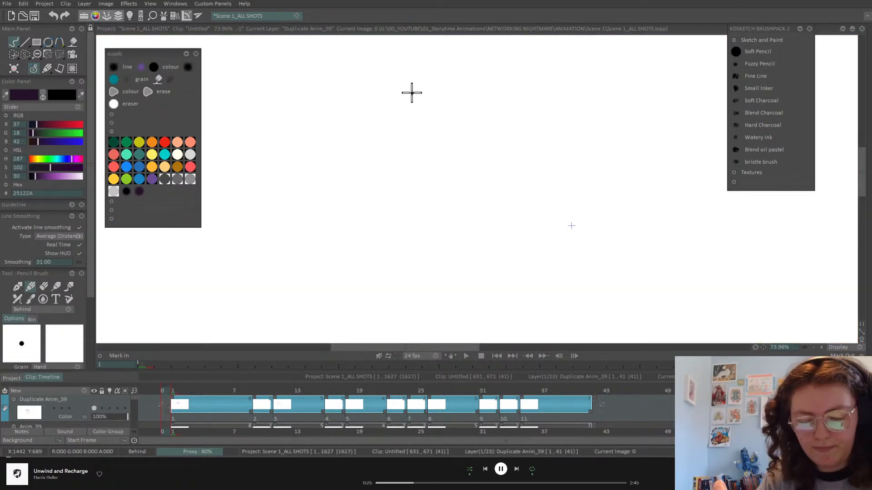
key("Right")
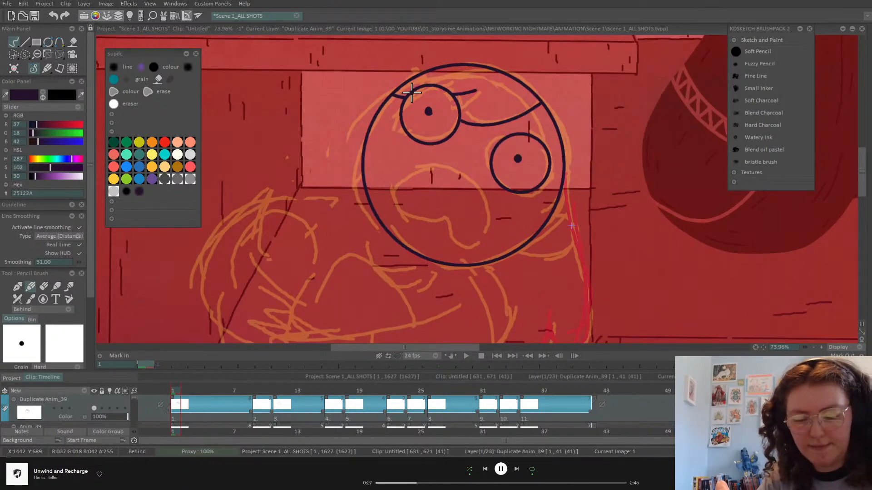
key("ctrl+z")
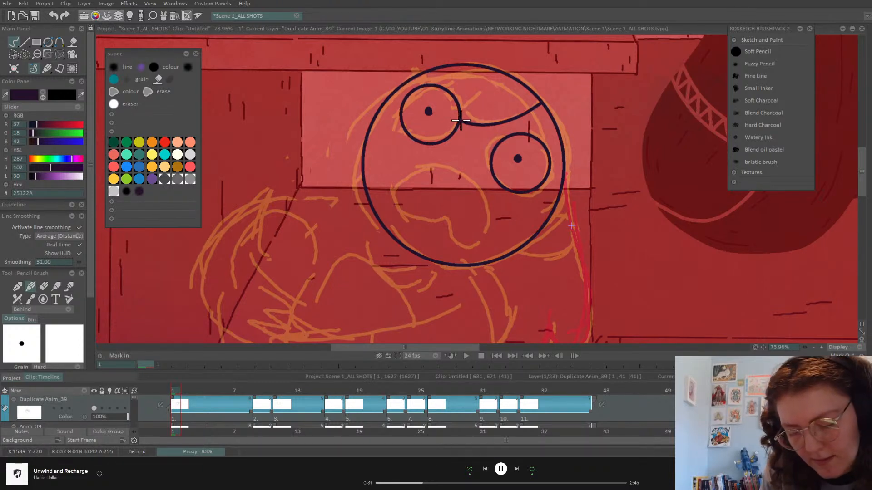
Thicken the upper lid of both eyes and add a pointed solid lash at each outer corner
mouse_move(463, 119)
left_mouse_down()
mouse_move(459, 95)
mouse_move(438, 80)
mouse_move(418, 83)
left_mouse_up()
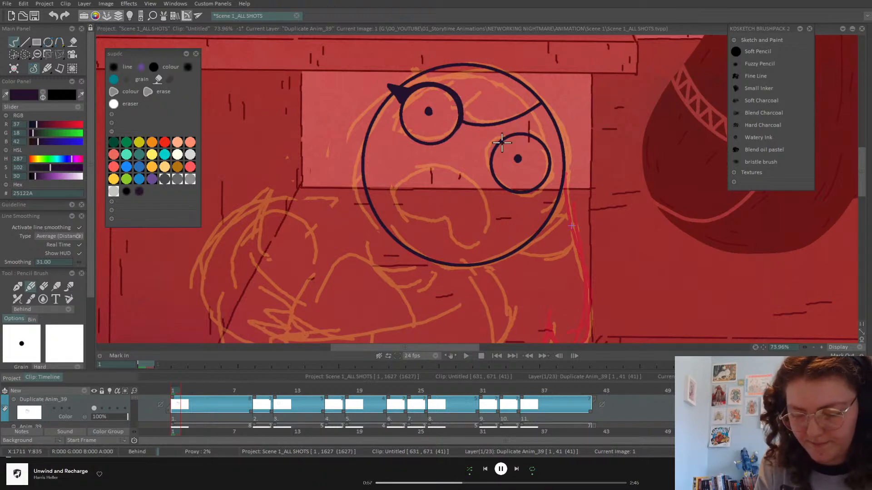
mouse_move(492, 144)
left_mouse_down()
mouse_move(540, 140)
mouse_move(550, 180)
mouse_move(548, 150)
mouse_move(537, 136)
mouse_move(511, 132)
mouse_move(492, 160)
left_mouse_up()
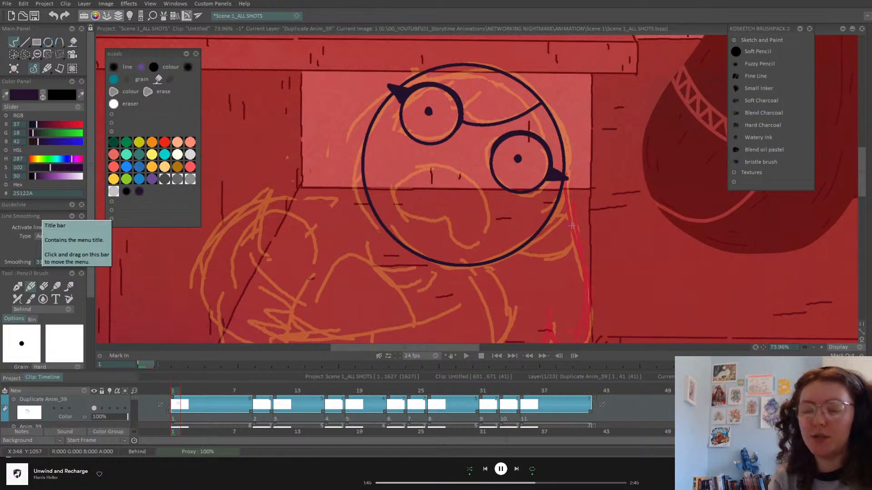
Copy the finished eye with the right-hand lash on frame 1 as a brush, rotate it slightly and stamp it over frame 11's right rough eye
mouse_move(763, 349)
left_mouse_down()
mouse_move(780, 353)
mouse_move(772, 354)
left_mouse_up()
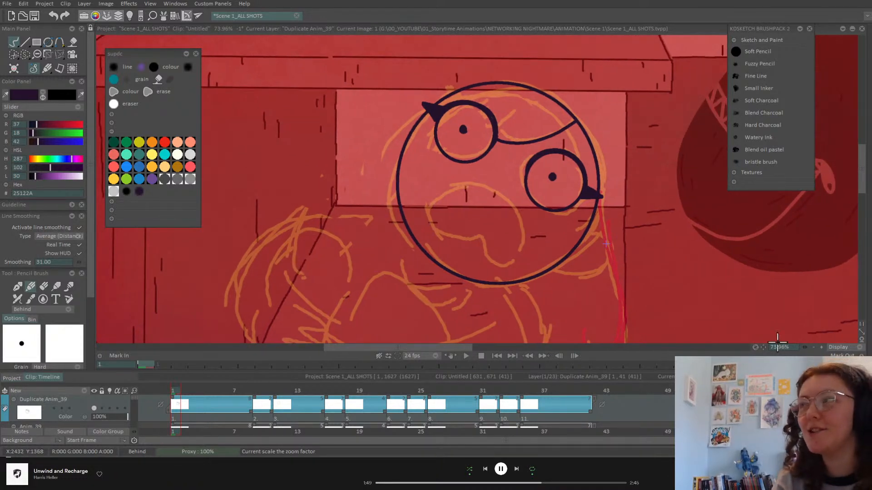
left_click(14, 54)
mouse_move(574, 154)
left_mouse_down()
mouse_move(529, 146)
mouse_move(509, 187)
mouse_move(530, 214)
mouse_move(564, 224)
mouse_move(619, 196)
mouse_move(587, 174)
mouse_move(575, 145)
left_mouse_up()
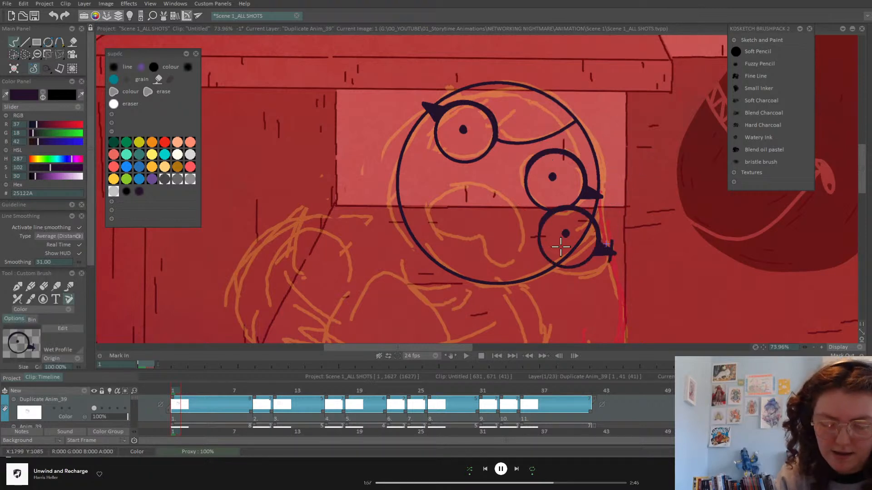
left_click_drag(256, 390, 277, 391)
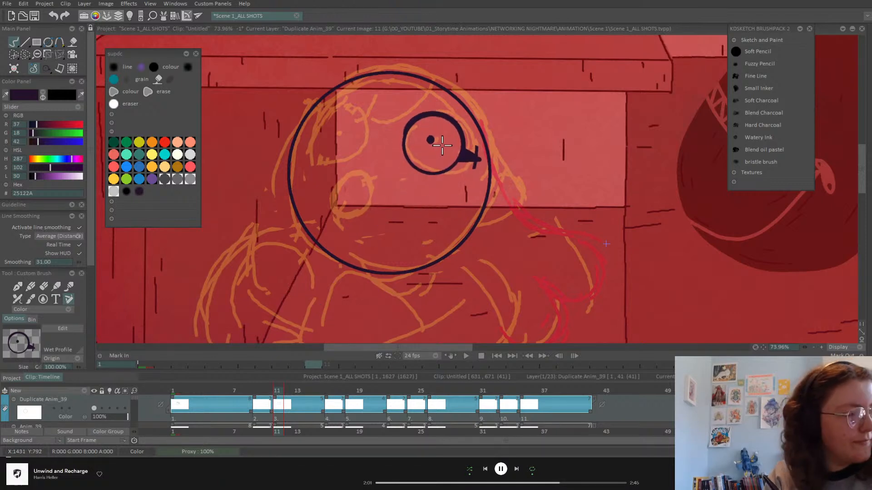
key("z")
left_click_drag(491, 153, 485, 137)
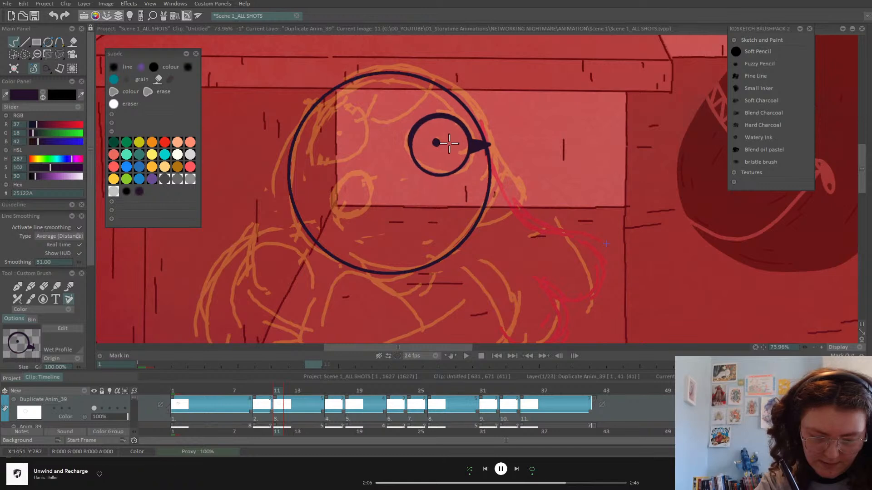
key("z")
left_click_drag(450, 144, 449, 139)
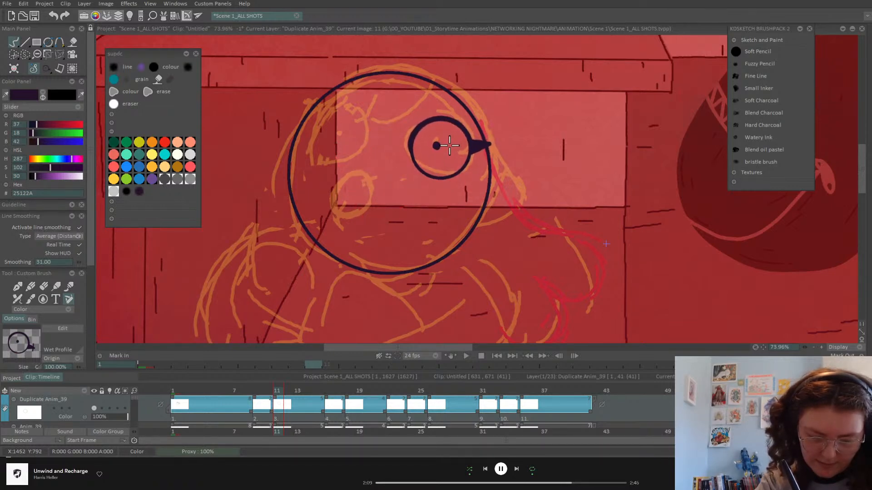
left_click(449, 146)
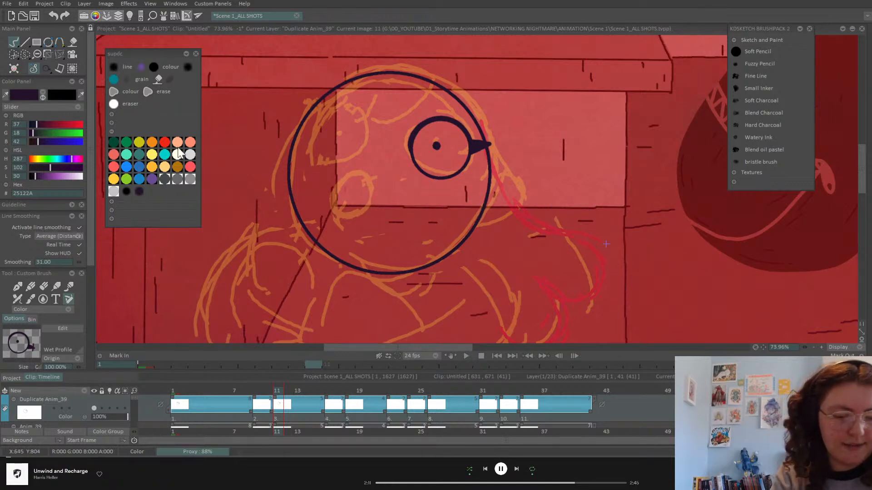
Stamp the copied eye over the left rough eye on frame 11 and erase the misplaced lash at its inner corner
left_click(48, 40)
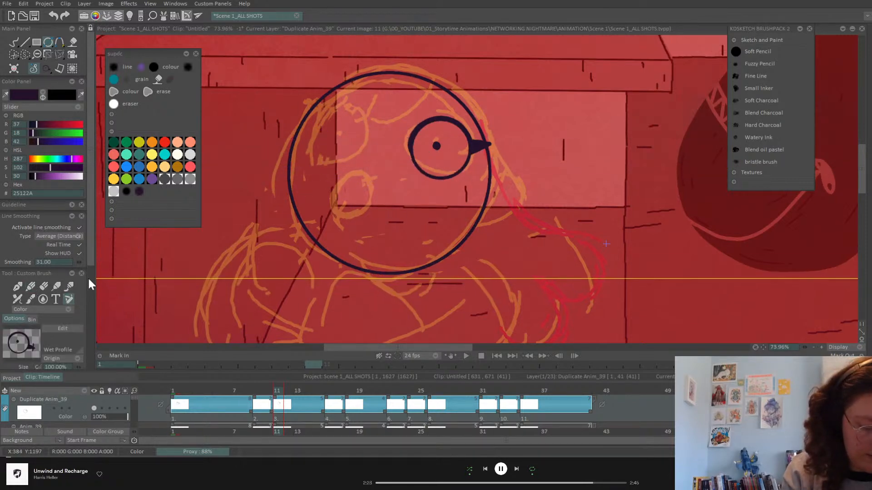
left_click(349, 131)
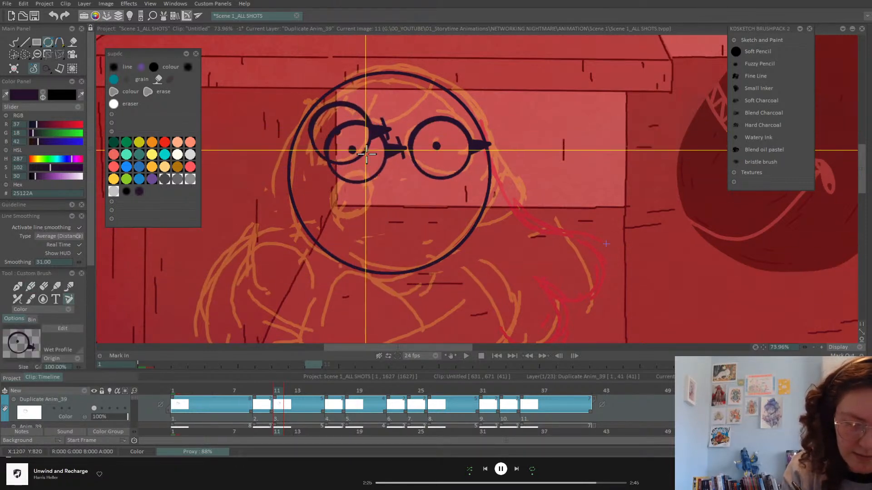
left_click(44, 286)
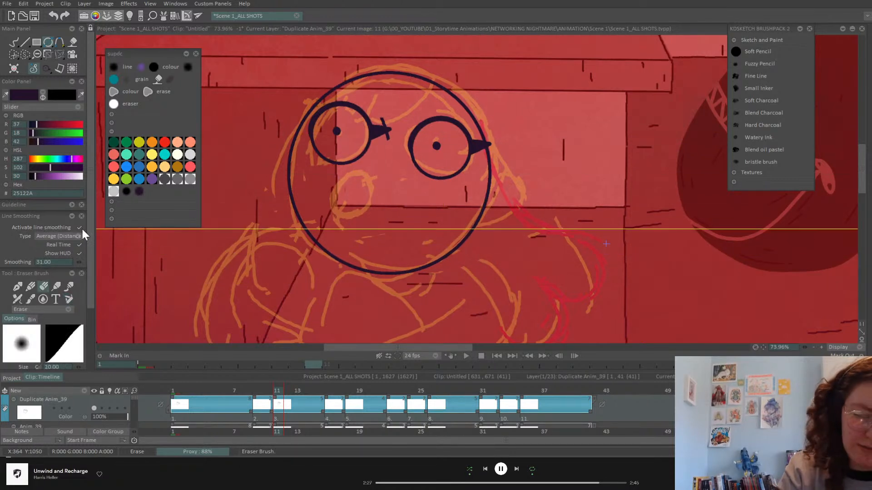
mouse_move(376, 123)
left_mouse_down()
mouse_move(360, 121)
mouse_move(391, 124)
left_mouse_up()
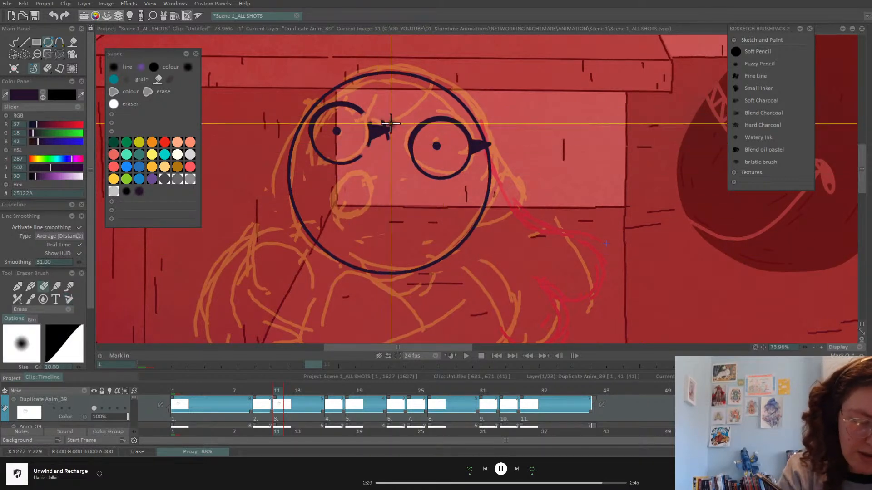
key("Left")
key("Left")
key("Right")
key("Right")
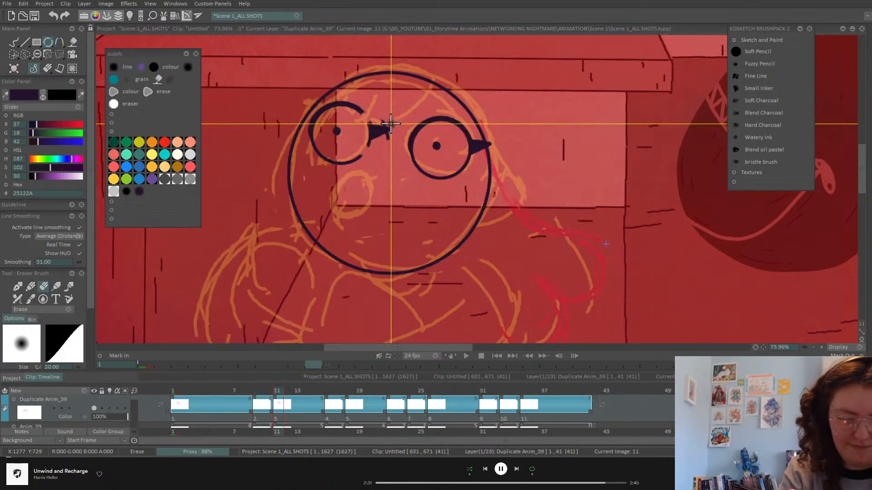
left_click(15, 42)
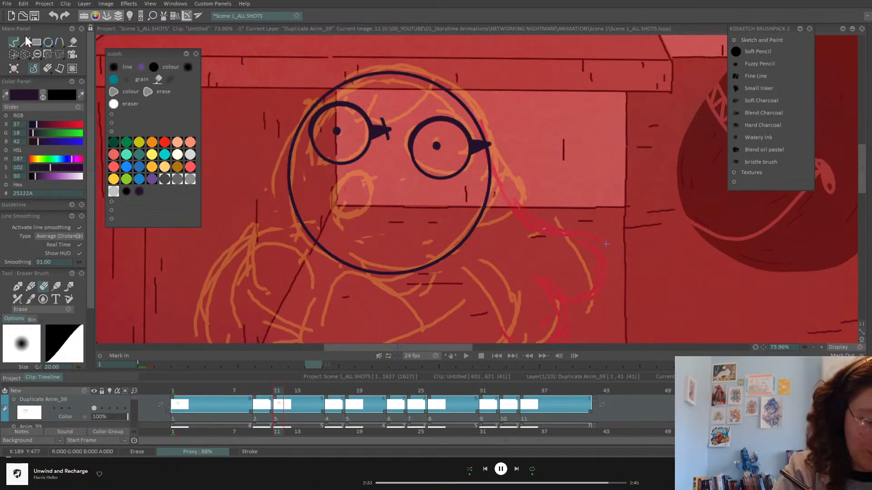
mouse_move(382, 116)
left_mouse_down()
mouse_move(389, 153)
mouse_move(380, 139)
left_mouse_up()
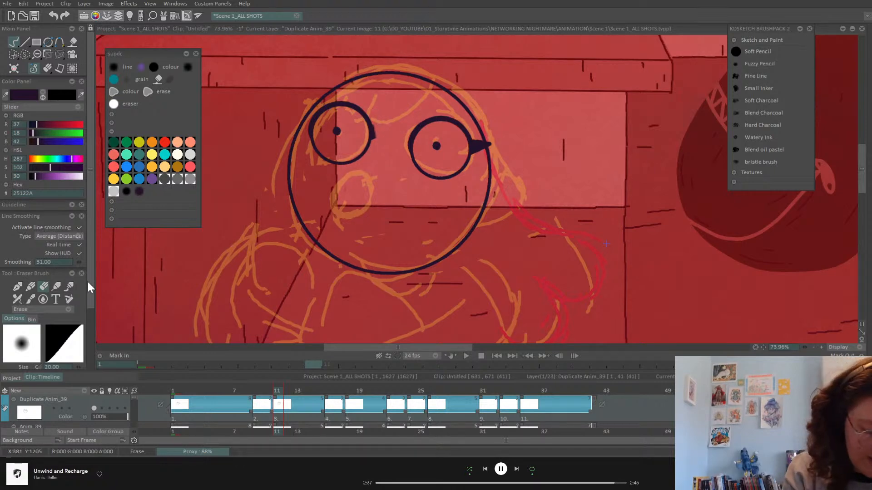
Give the eraser a hard-edged profile and clean the leftover lash stub off the left eye's inner edge
scroll(91, 299, "down", 1)
left_click_drag(92, 300, 92, 332)
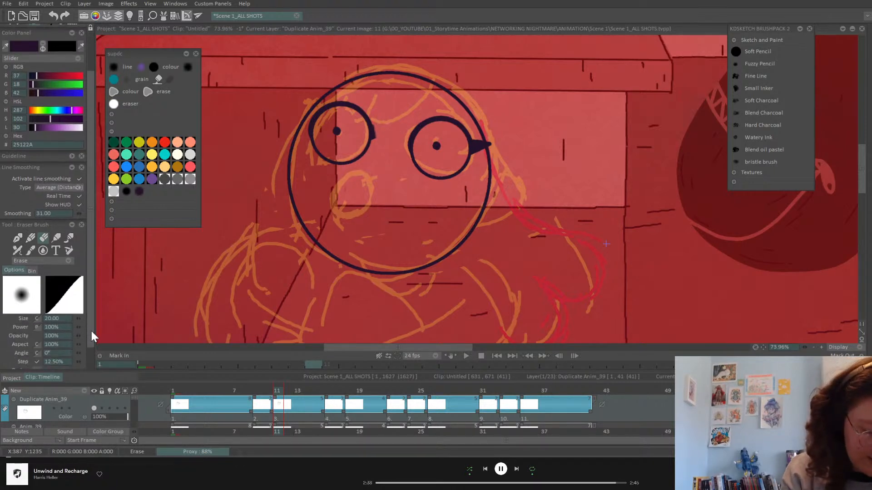
left_click(61, 300)
left_click(484, 91)
mouse_move(486, 90)
left_mouse_down()
mouse_move(546, 59)
mouse_move(473, 42)
left_mouse_up()
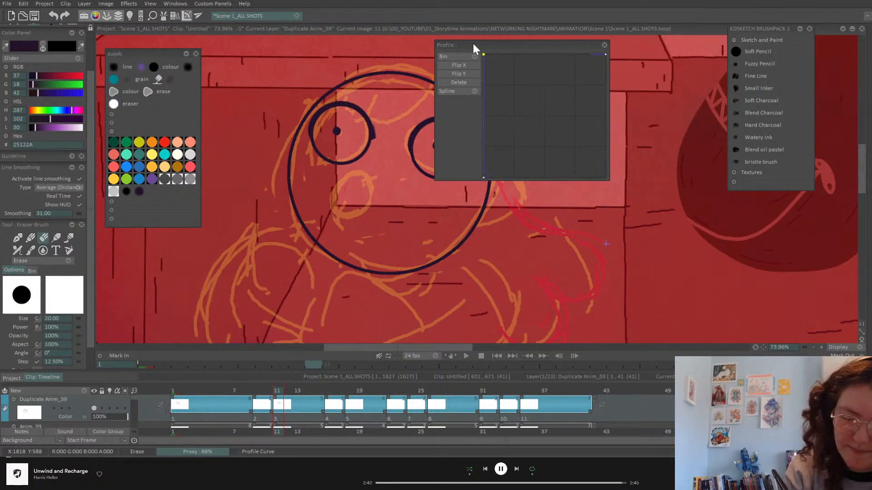
left_click(604, 44)
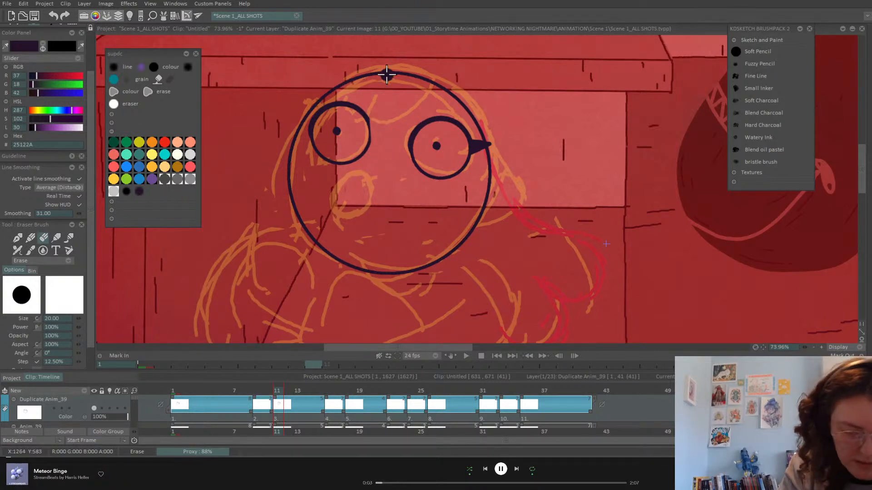
Restore the left eye's inner rim with the pencil and draw a pointed lash at its outer corner on frame 11
left_click(32, 237)
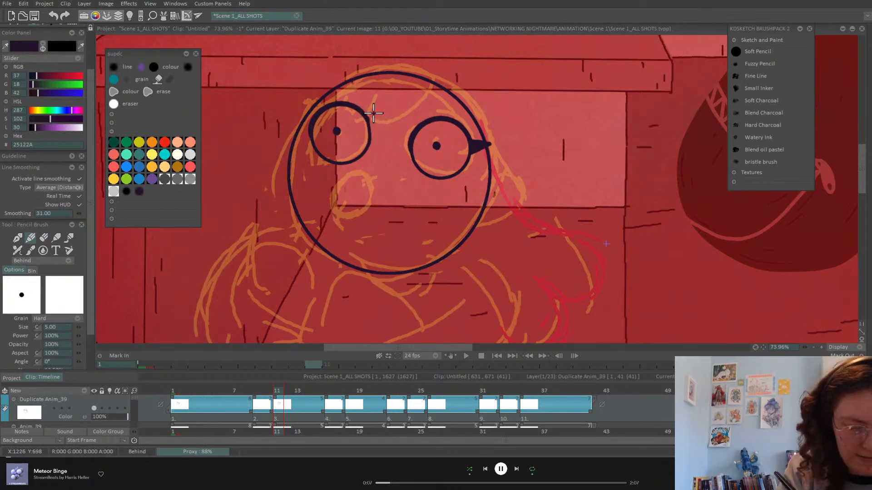
left_click_drag(367, 120, 363, 153)
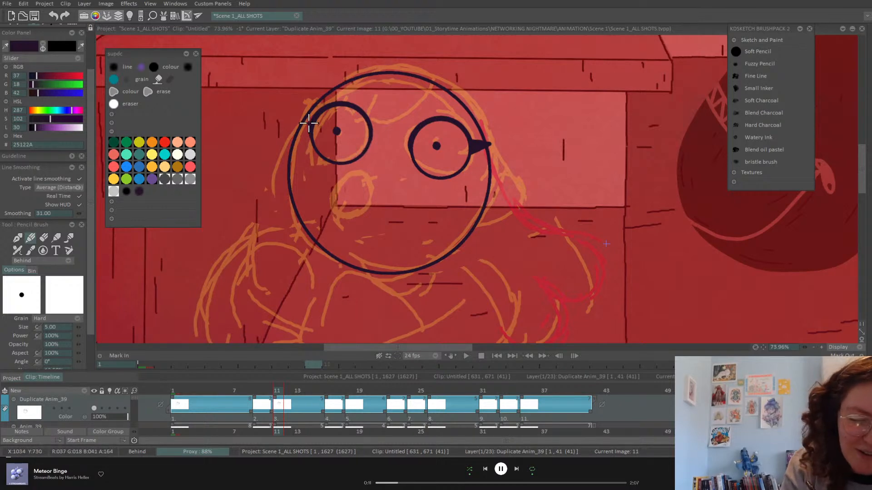
mouse_move(311, 121)
left_mouse_down()
mouse_move(292, 112)
mouse_move(315, 134)
left_mouse_up()
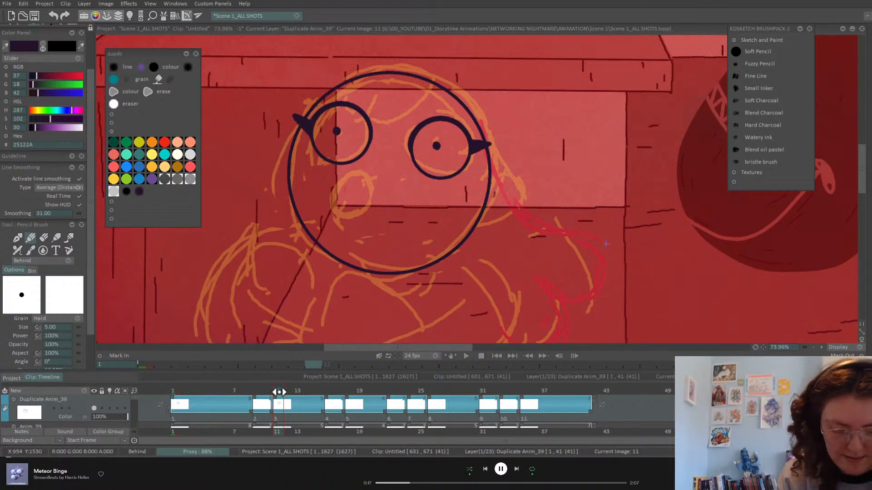
Redraw the left eye's pointed solid lash on frame 11, angled more horizontally, comparing it with the frame 1 drawing
left_click(236, 391)
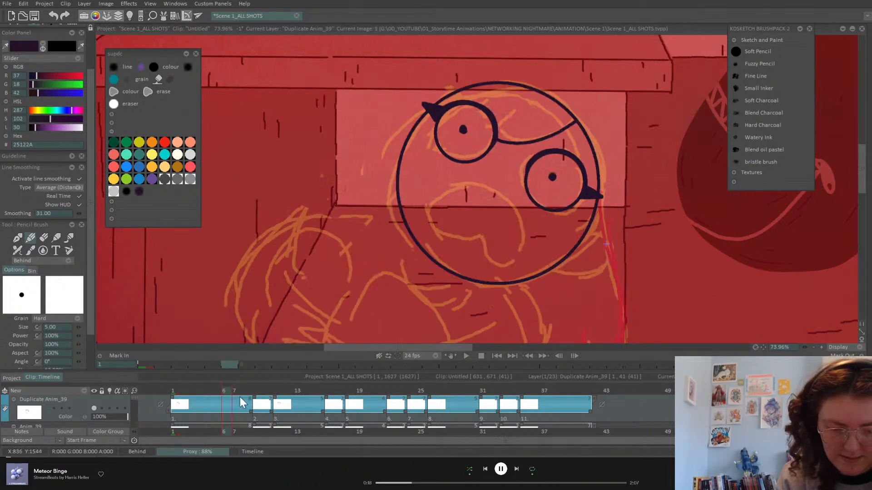
left_click(275, 391)
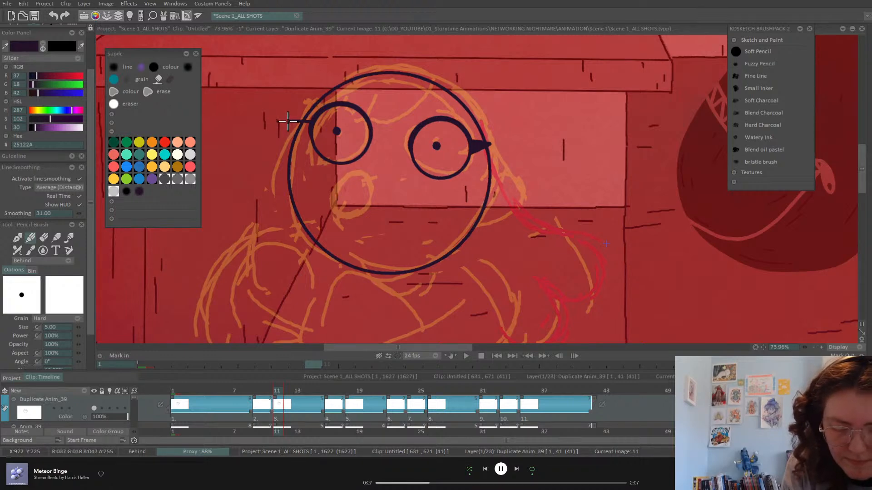
left_click(234, 391)
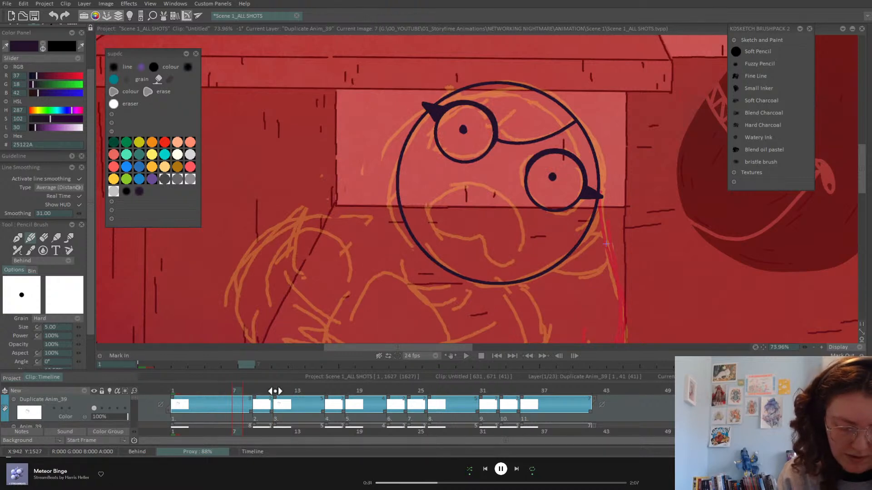
left_click(276, 391)
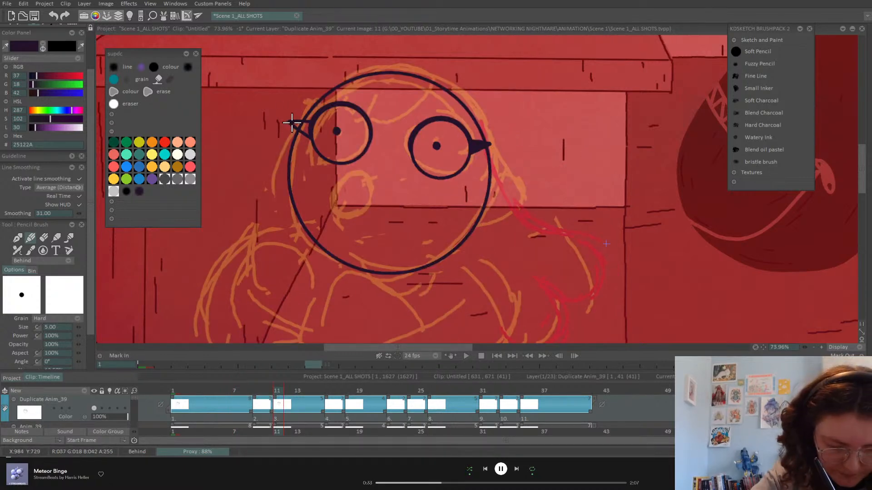
left_click_drag(311, 122, 290, 123)
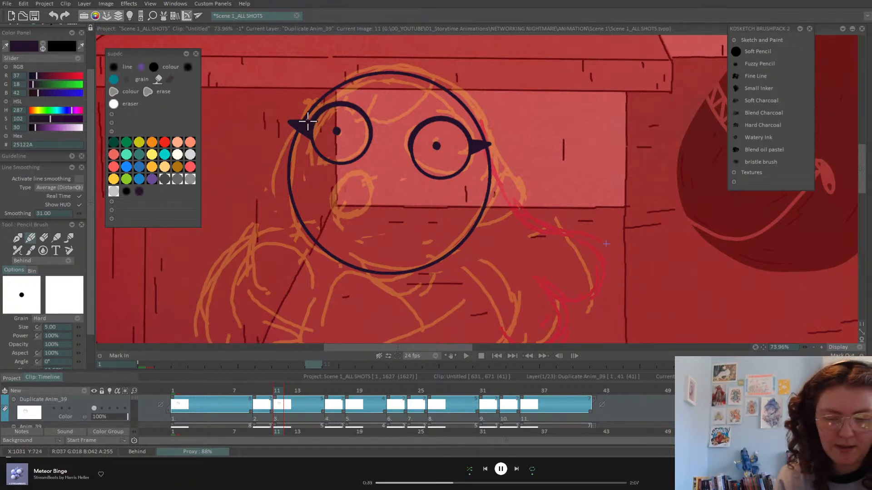
left_click(232, 391)
left_click_drag(232, 390, 277, 391)
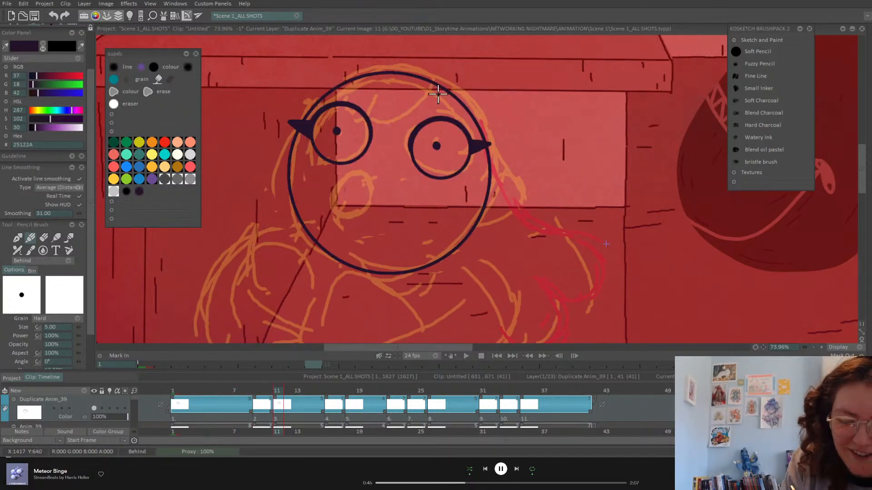
mouse_move(439, 88)
left_mouse_down()
mouse_move(409, 118)
mouse_move(368, 128)
left_mouse_up()
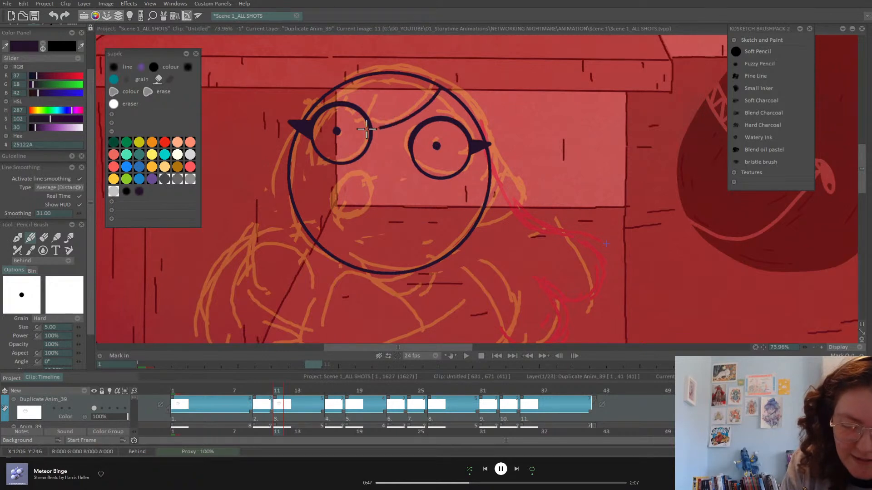
left_click(234, 393)
left_click_drag(238, 393, 280, 396)
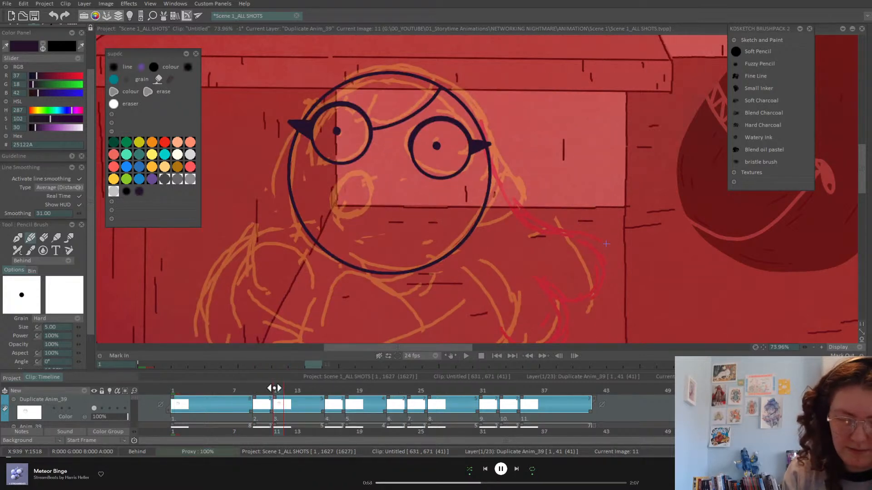
key("ctrl+z")
Draw a curved dark line across the forehead on frame 11, from the head outline to the left eye's inner edge
mouse_move(434, 83)
left_mouse_down()
mouse_move(415, 118)
mouse_move(367, 132)
left_mouse_up()
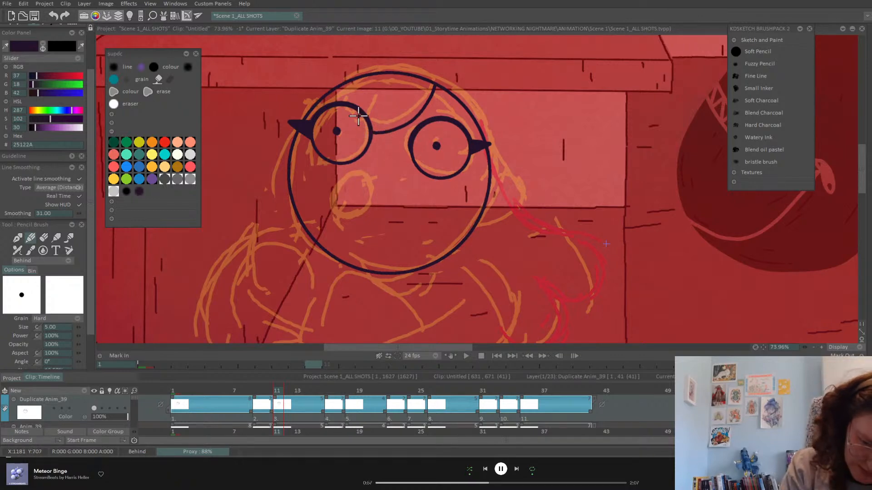
left_click(225, 392)
left_click(277, 391)
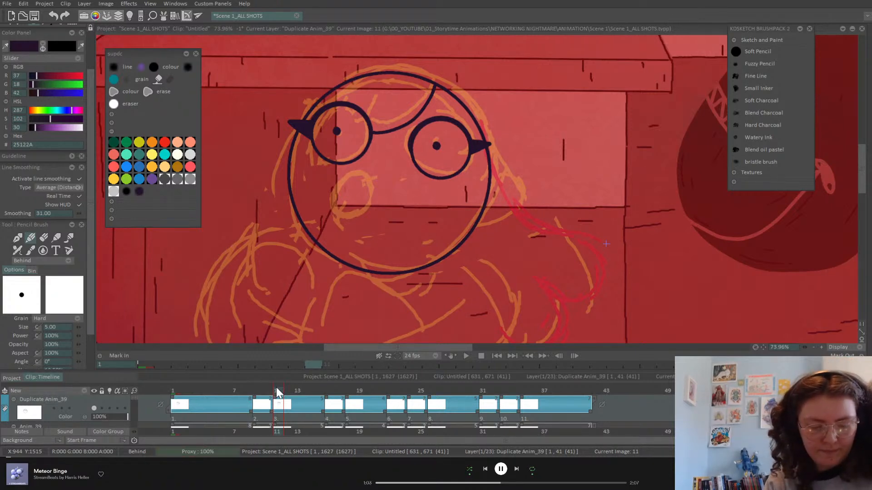
Draw a small rounded ear on the lower-right edge of the head on frame 1 and check it in playback against frame 11
left_click(176, 389)
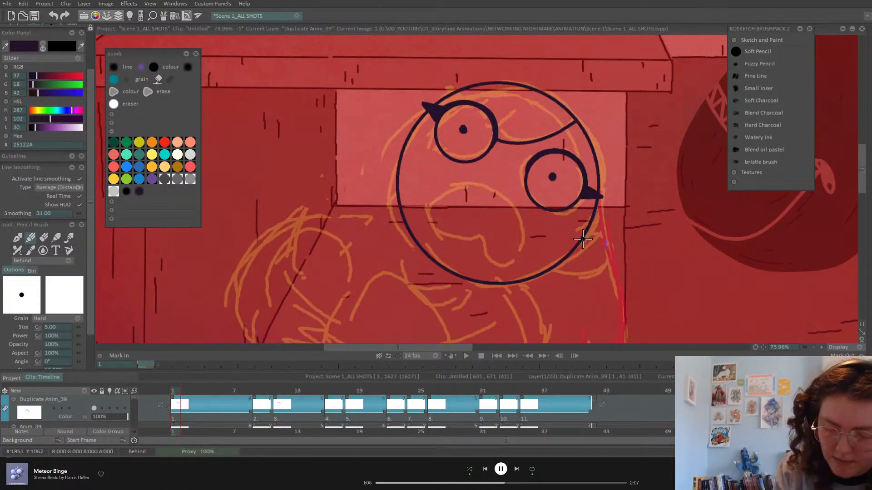
mouse_move(582, 239)
left_mouse_down()
mouse_move(605, 256)
mouse_move(596, 269)
mouse_move(578, 275)
mouse_move(547, 259)
left_mouse_up()
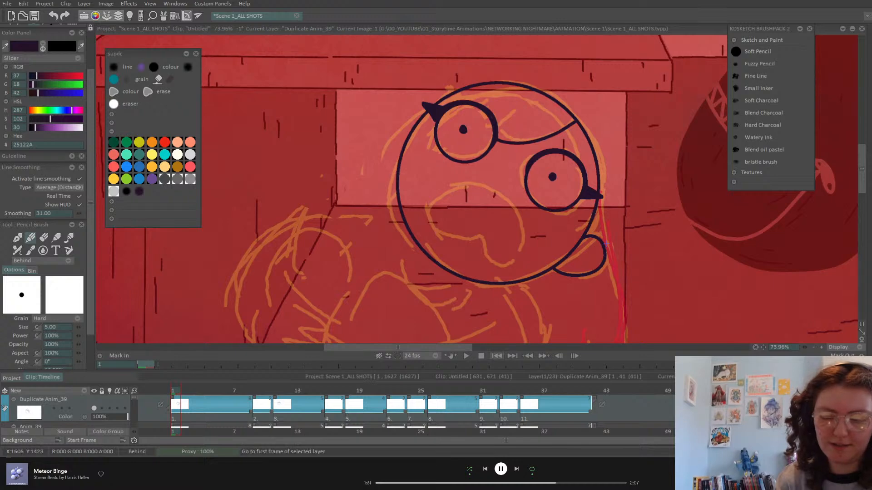
left_click(466, 357)
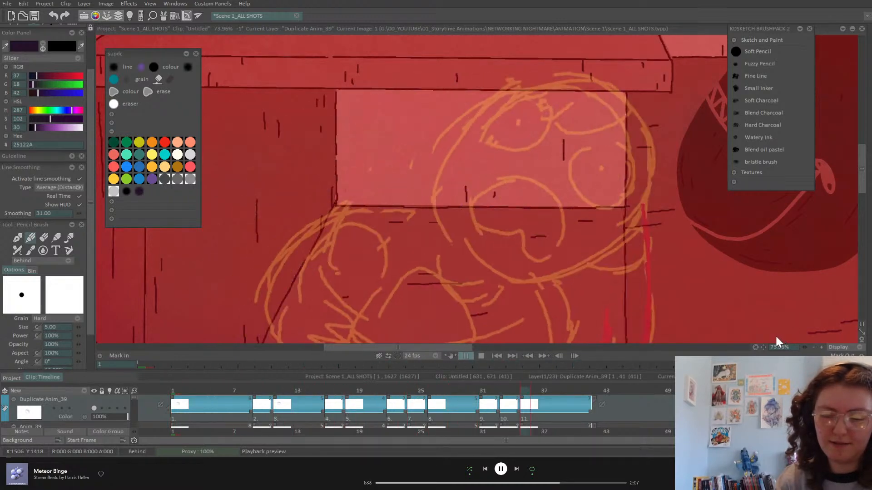
left_click(466, 356)
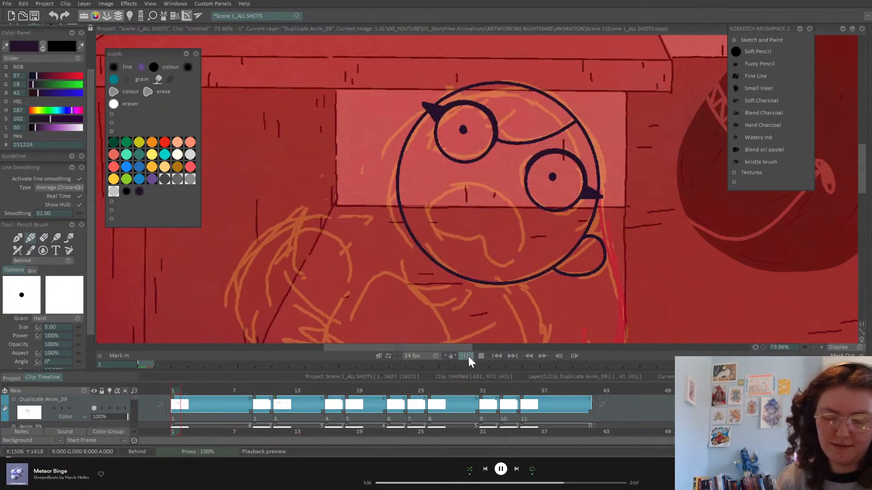
mouse_move(241, 389)
left_mouse_down()
mouse_move(284, 393)
mouse_move(228, 413)
mouse_move(265, 411)
mouse_move(218, 415)
mouse_move(280, 407)
left_mouse_up()
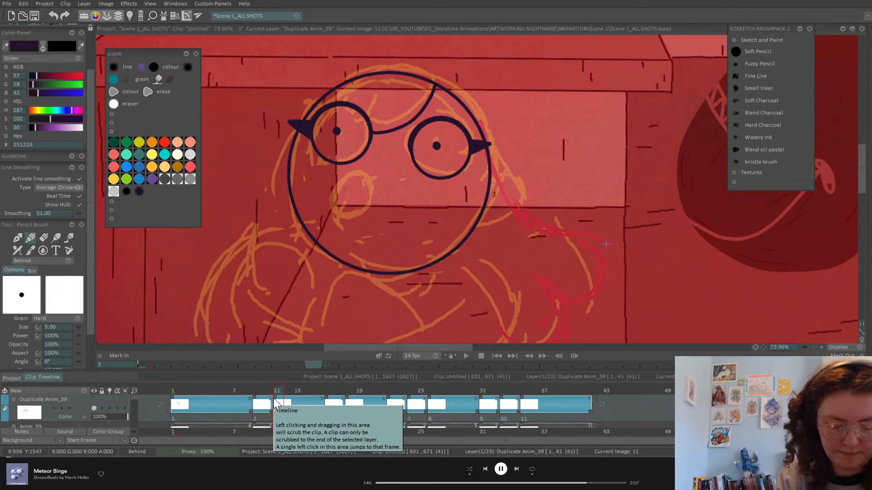
left_click(173, 385)
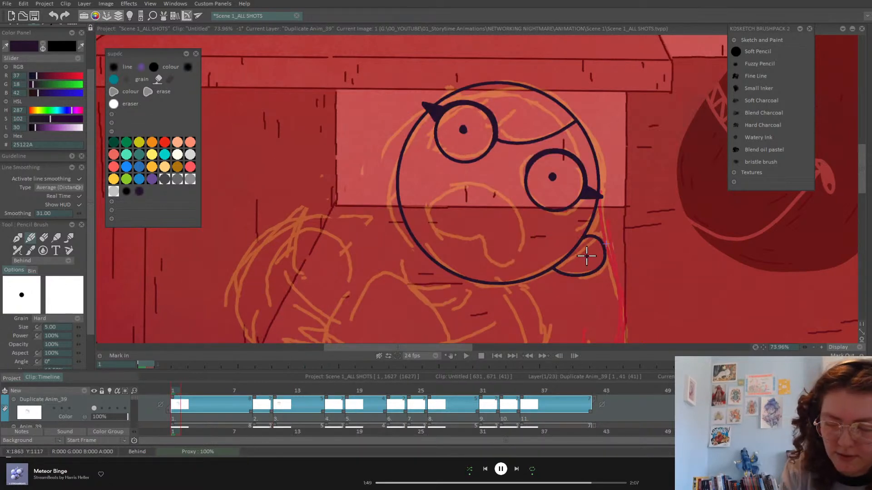
Draw a short curved inner line inside the ear on frame 1 and compare the drawing with frame 11
left_click_drag(588, 255, 566, 255)
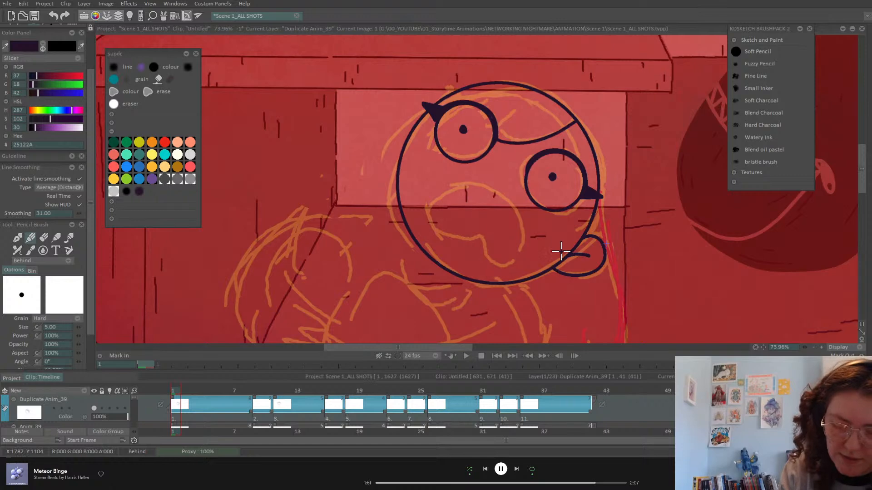
left_click(277, 386)
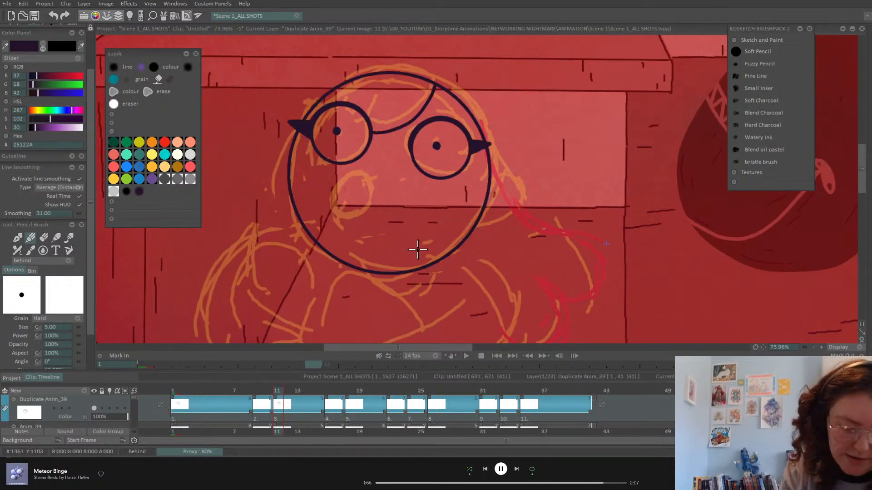
left_click(180, 392)
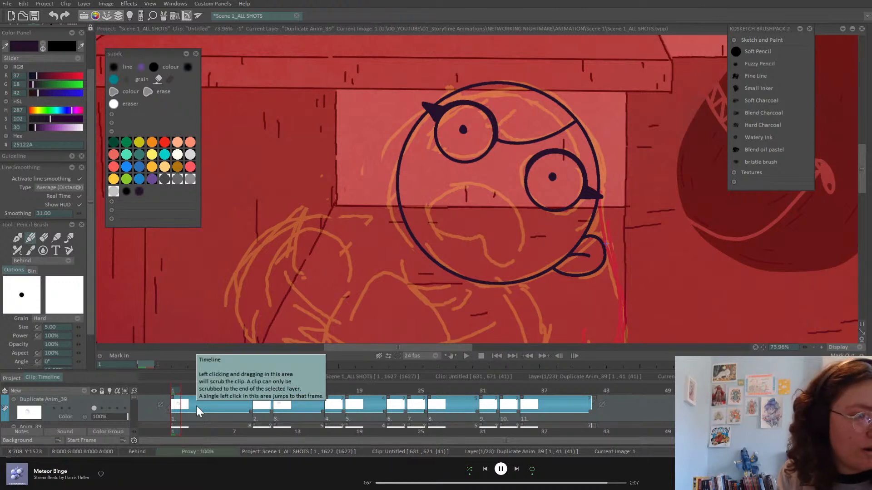
key("ctrl+Right")
key("ctrl+Right")
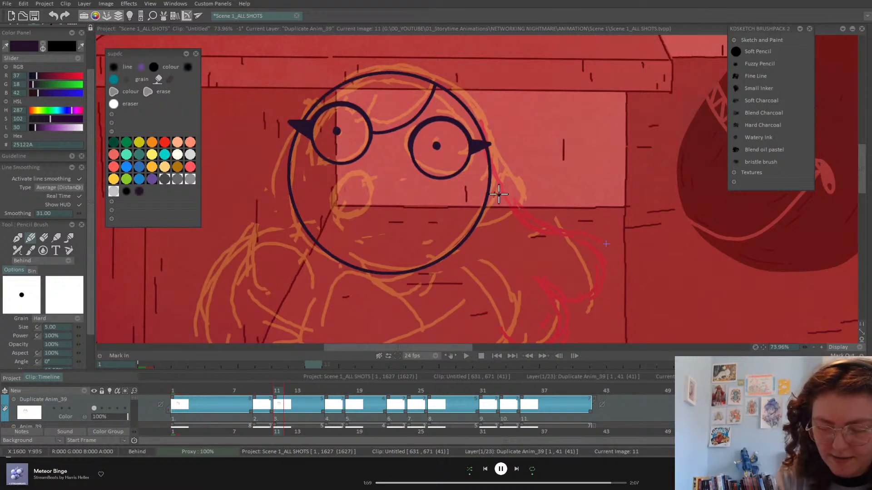
Draw a rounded ear with a short inner line on the right edge of the head on frame 11, comparing it with frame 1
mouse_move(489, 180)
left_mouse_down()
mouse_move(511, 178)
mouse_move(518, 201)
mouse_move(475, 224)
left_mouse_up()
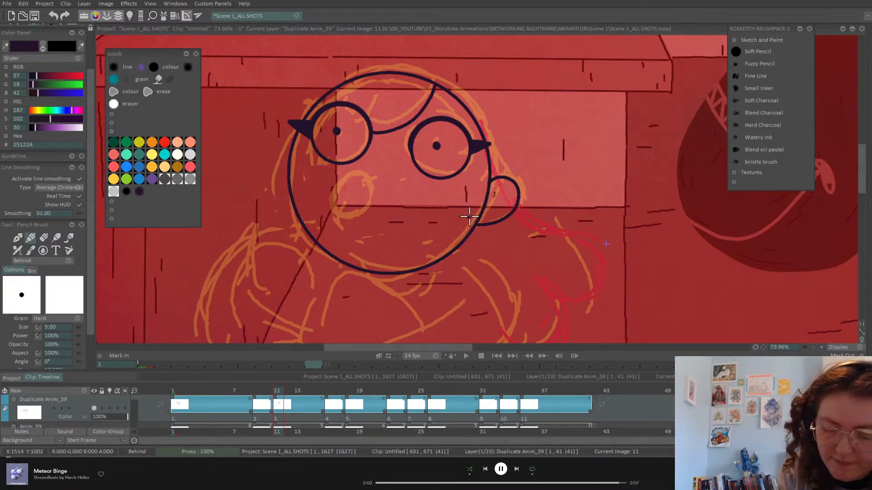
left_click_drag(503, 195, 491, 202)
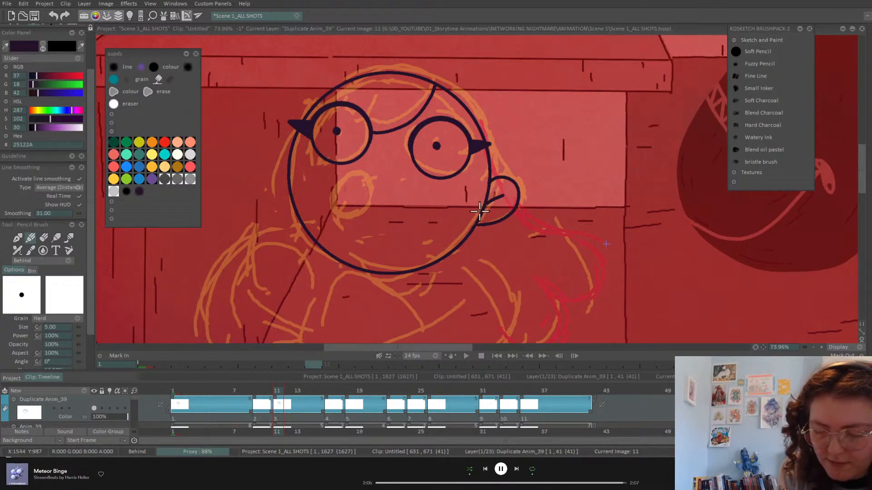
key("Left")
key("Right")
key("Left")
key("Left")
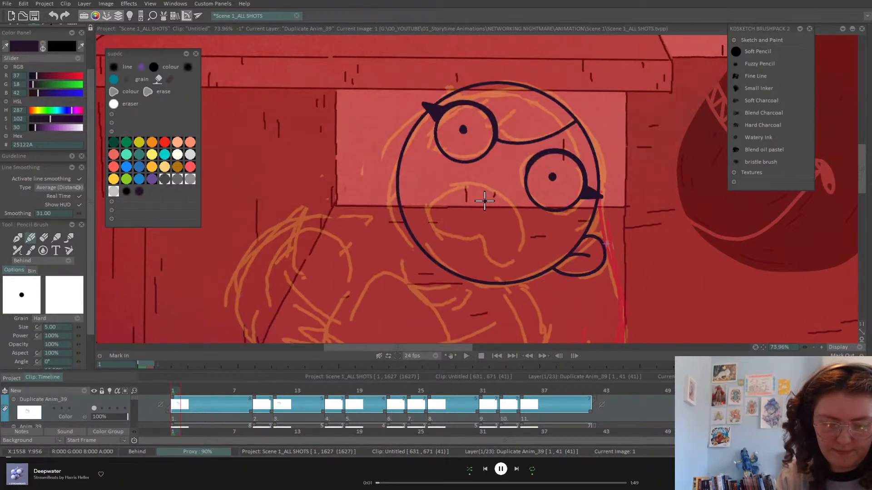
Draw a long curling hair strand from the right lash behind the ear on frame 11, check it against frame 1, and save the project
mouse_move(796, 331)
left_mouse_down()
mouse_move(749, 304)
mouse_move(753, 335)
left_mouse_up()
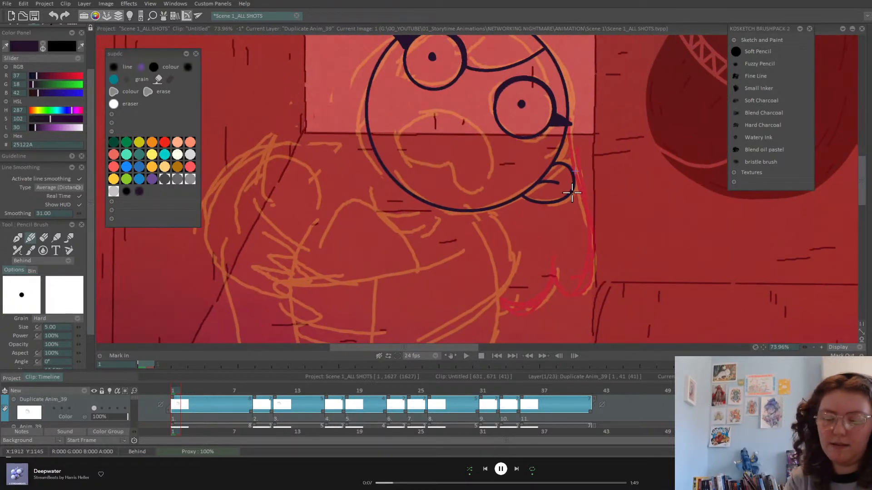
left_click(527, 355)
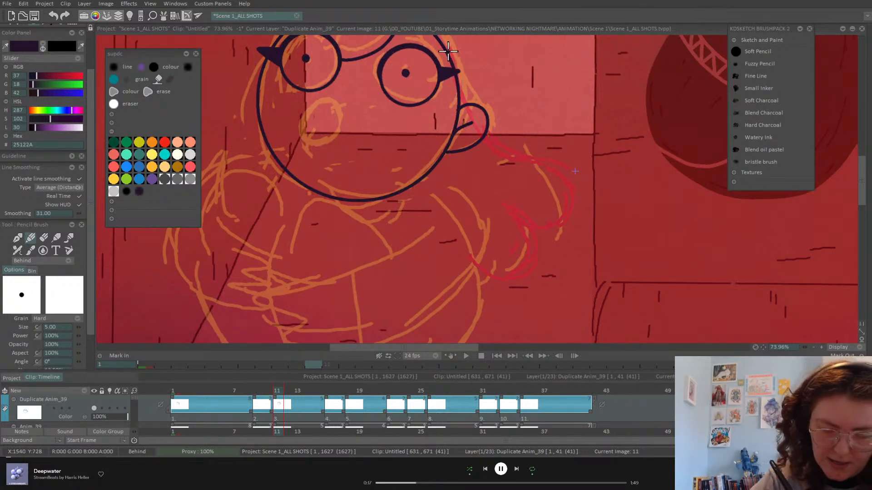
mouse_move(459, 79)
left_mouse_down()
mouse_move(485, 109)
mouse_move(509, 118)
left_mouse_up()
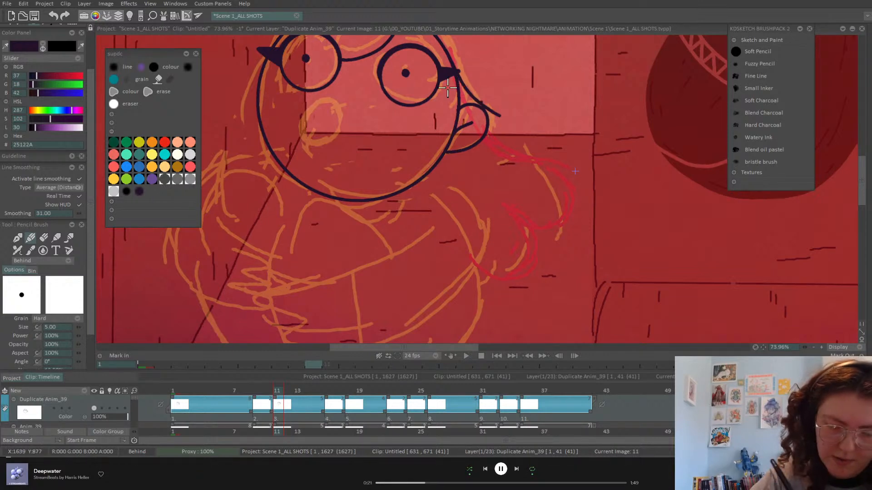
key("ctrl+z")
mouse_move(460, 85)
left_mouse_down()
mouse_move(493, 140)
mouse_move(487, 136)
mouse_move(561, 170)
mouse_move(574, 198)
mouse_move(568, 216)
mouse_move(547, 227)
mouse_move(503, 203)
mouse_move(522, 211)
mouse_move(534, 236)
mouse_move(519, 271)
mouse_move(502, 275)
mouse_move(469, 260)
left_mouse_up()
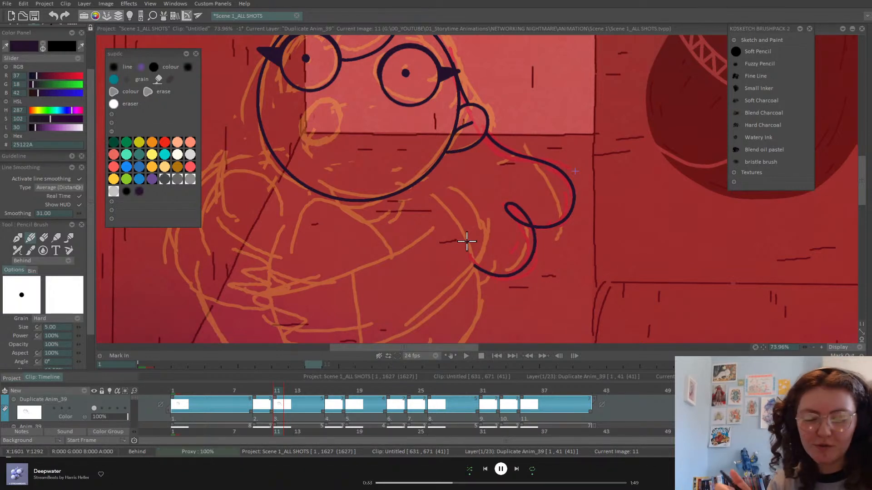
key("Left")
key("Left")
key("Home")
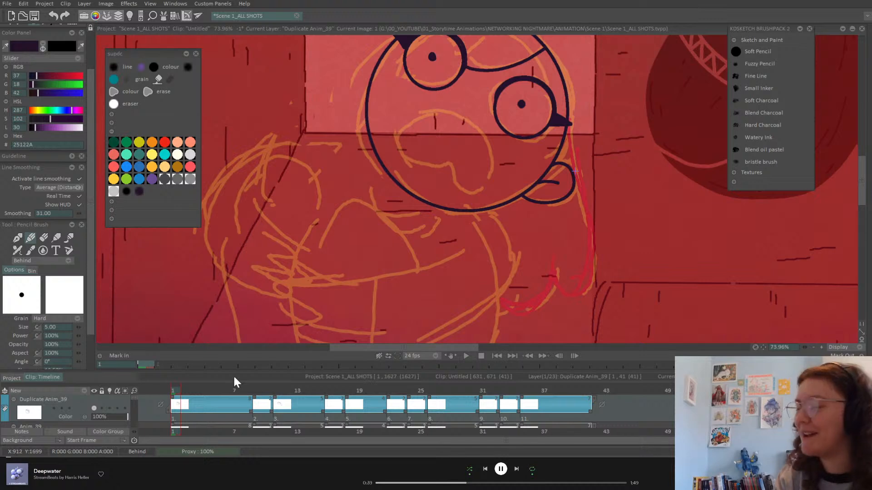
key("ctrl+s")
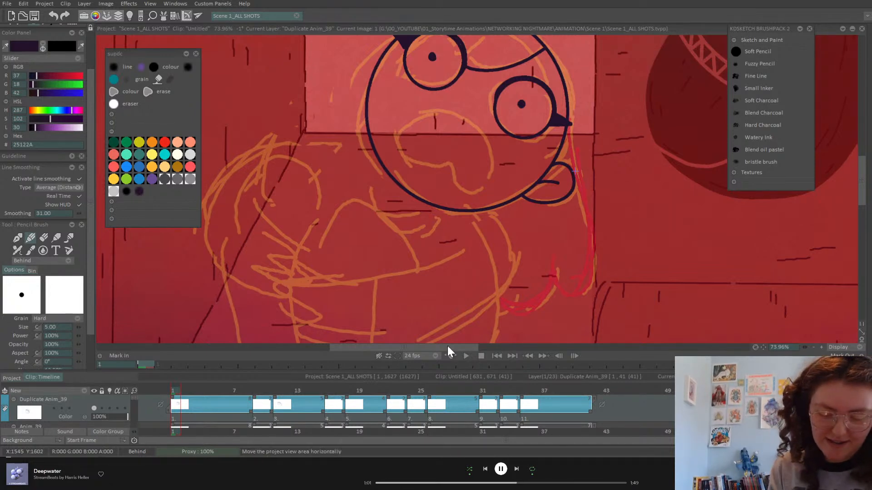
Draw the wide, wavy open mouth as a closed dark outline over the rough sketch on frame 1
scroll(448, 347, "left", 1)
left_click_drag(448, 348, 444, 350)
left_click_drag(763, 347, 764, 365)
mouse_move(476, 159)
left_mouse_down()
mouse_move(462, 157)
mouse_move(430, 181)
mouse_move(440, 206)
mouse_move(475, 214)
mouse_move(492, 234)
mouse_move(520, 227)
mouse_move(526, 189)
mouse_move(493, 162)
mouse_move(469, 158)
mouse_move(432, 177)
left_mouse_up()
key("ctrl+z")
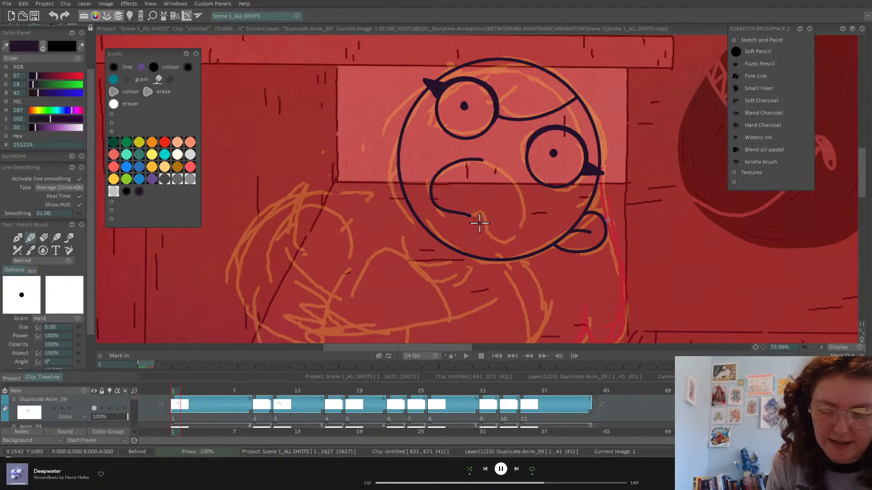
key("ctrl+z")
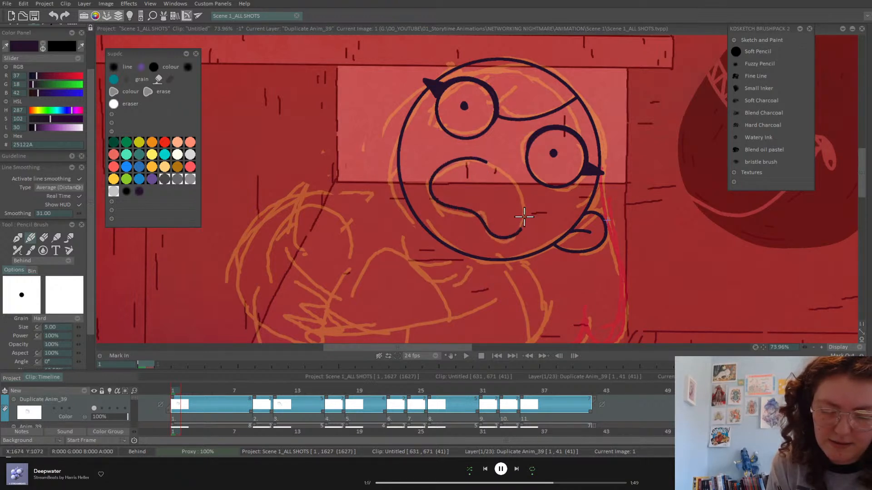
left_click_drag(484, 162, 479, 160)
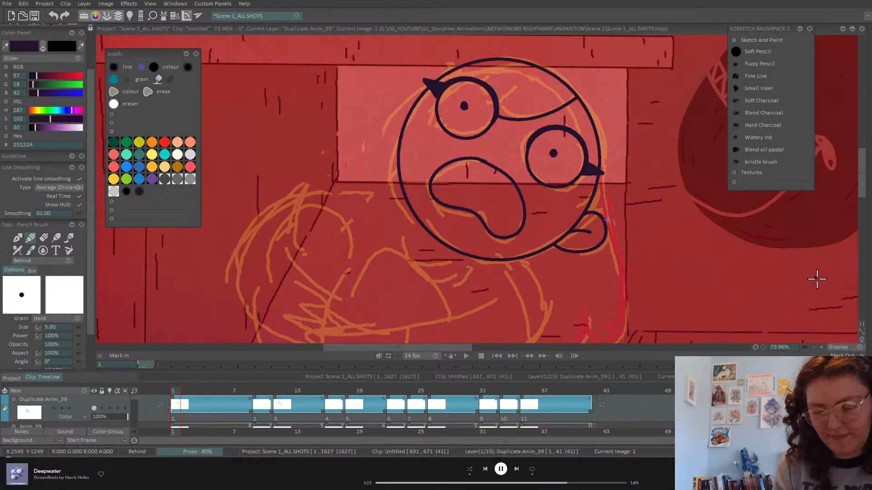
Draw a short curved line beneath each eye on frame 1
left_click_drag(763, 348, 693, 408)
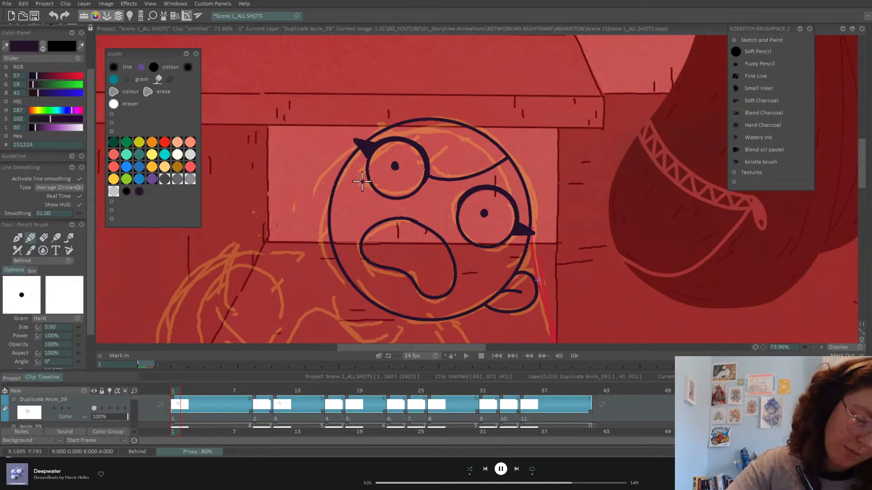
left_click_drag(406, 207, 408, 205)
key("ctrl+z")
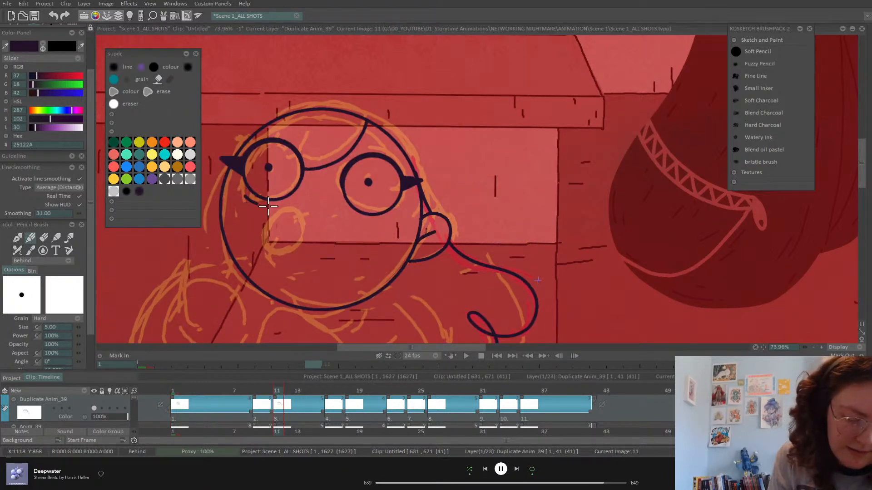
Draw a curved line beneath each eye on frame 11, matching the under-eye lines of frame 1
key("ctrl+Left")
key("ctrl+Left")
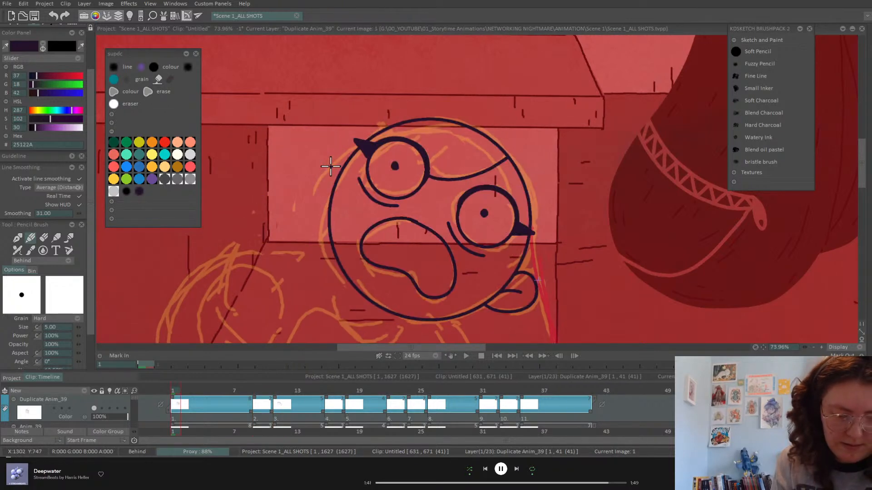
key("ctrl+Right")
key("ctrl+Right")
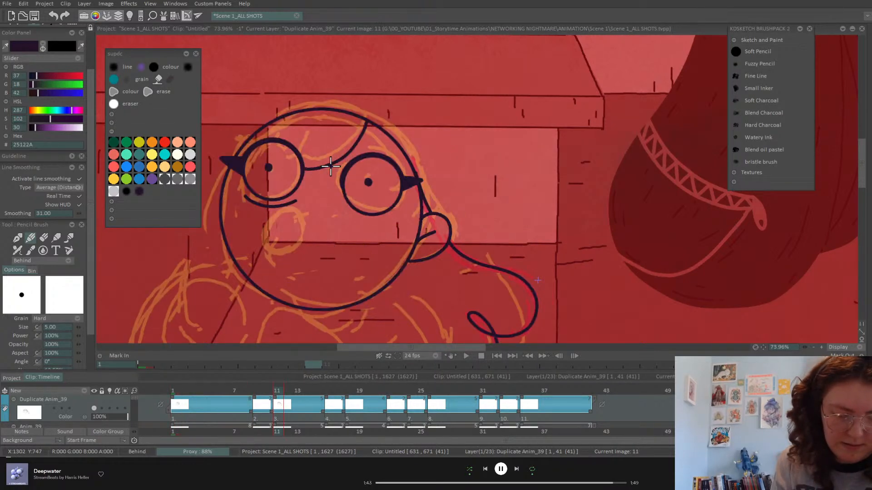
left_click_drag(237, 188, 236, 184)
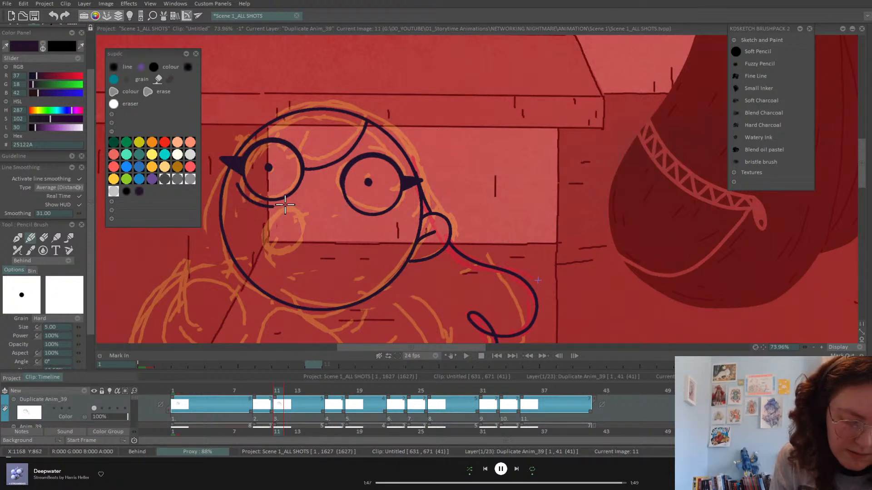
left_click_drag(339, 206, 349, 213)
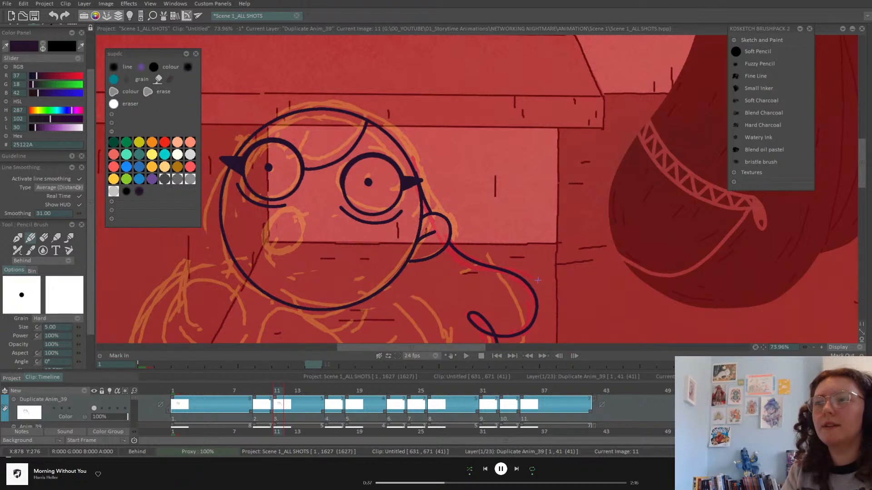
Fit the whole shot in view, raise the opacity of the rough pose layer, and play the animation
left_click(861, 333)
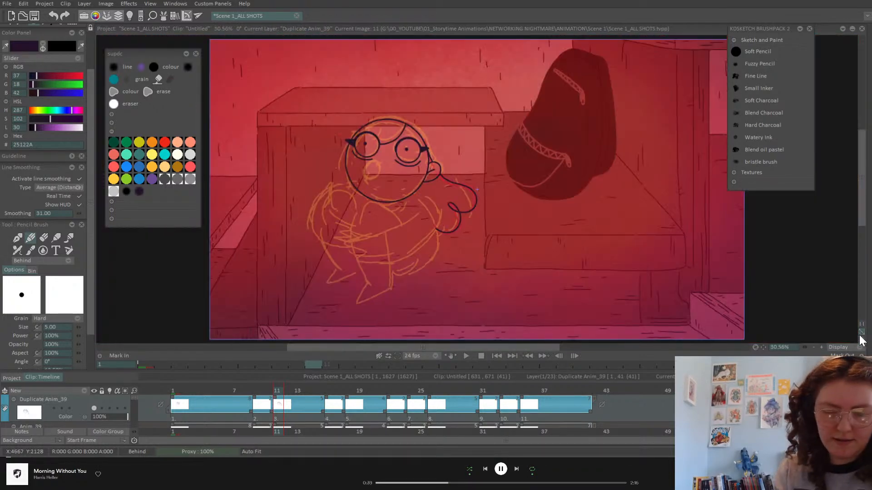
left_click(135, 398)
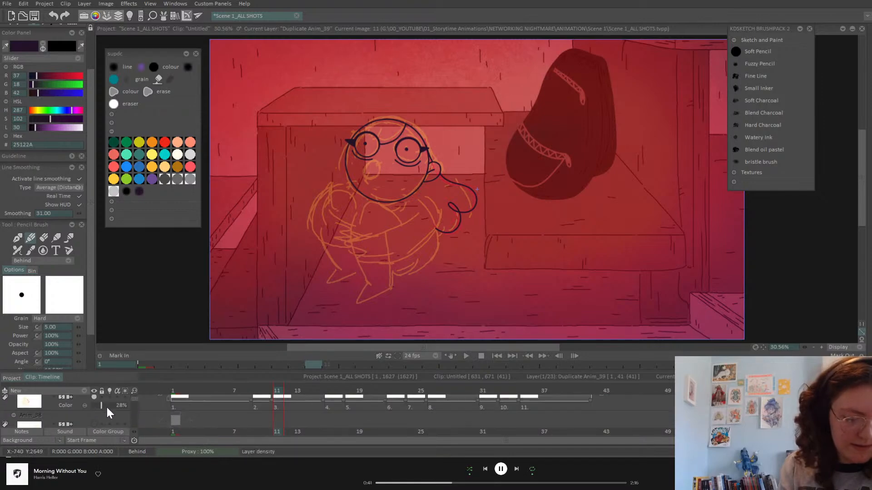
left_click(464, 357)
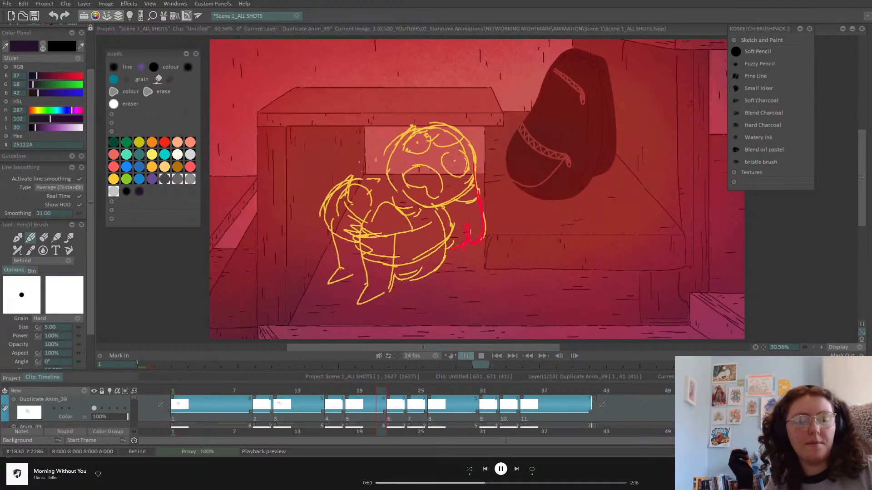
Play back and scrub the rough animation to study its motion, returning to frame 1 for a closer view
left_click(88, 71)
left_click_drag(90, 82, 78, 34)
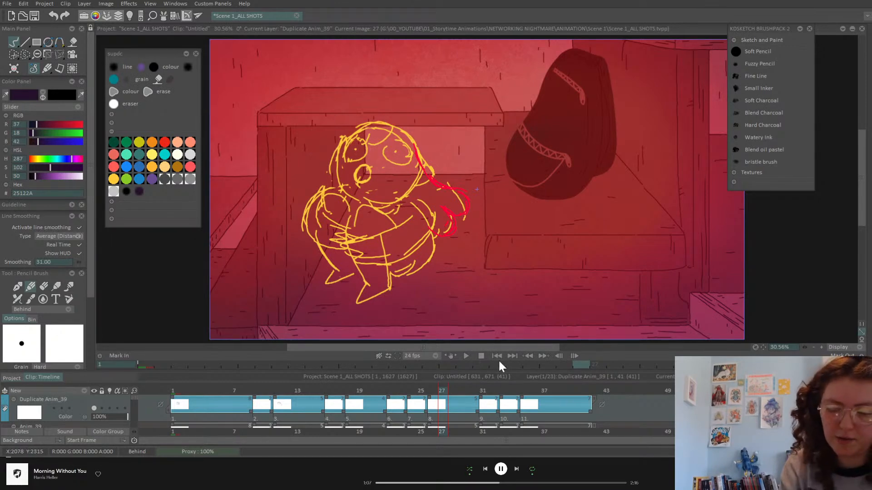
left_click(467, 356)
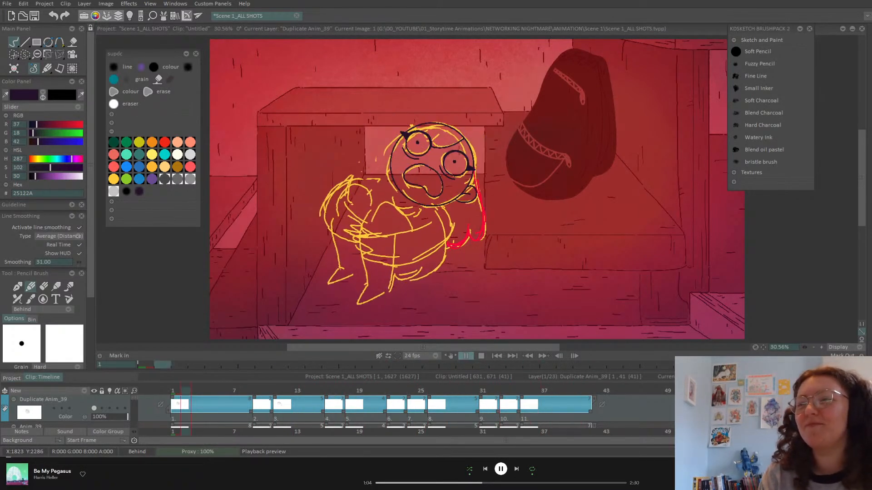
left_click(463, 357)
mouse_move(236, 389)
left_mouse_down()
mouse_move(171, 397)
mouse_move(539, 398)
mouse_move(221, 424)
mouse_move(301, 415)
mouse_move(510, 419)
mouse_move(274, 428)
mouse_move(492, 430)
left_mouse_up()
key("Home")
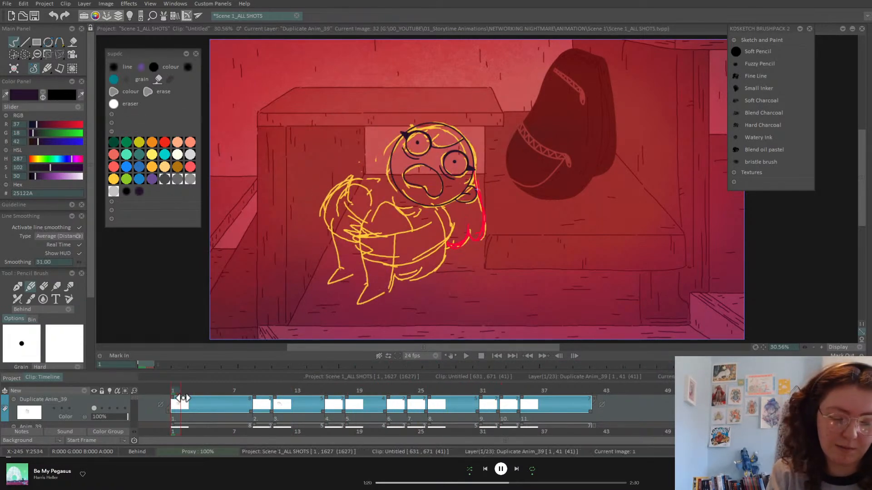
left_click(822, 348)
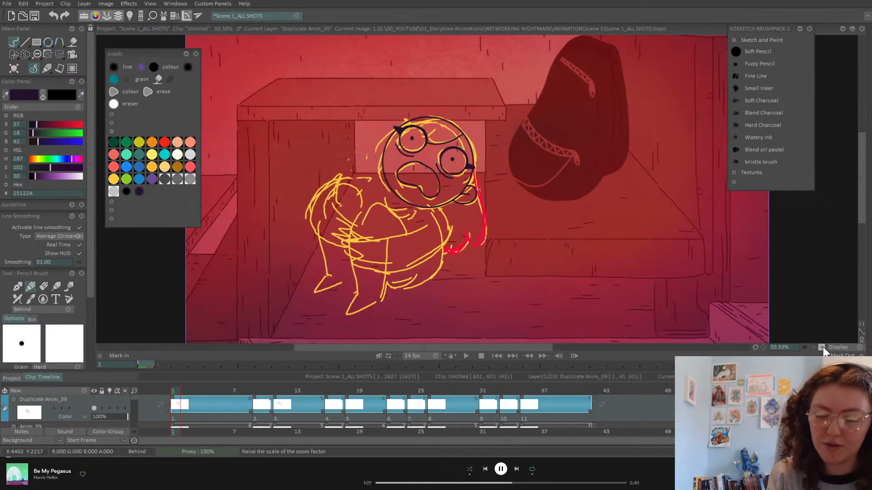
Ink a dark curved line beneath the chin at the lower left of the character's head on the first frame
left_click(821, 347)
left_click(822, 346)
mouse_move(763, 348)
left_mouse_down()
mouse_move(782, 354)
mouse_move(768, 339)
left_mouse_up()
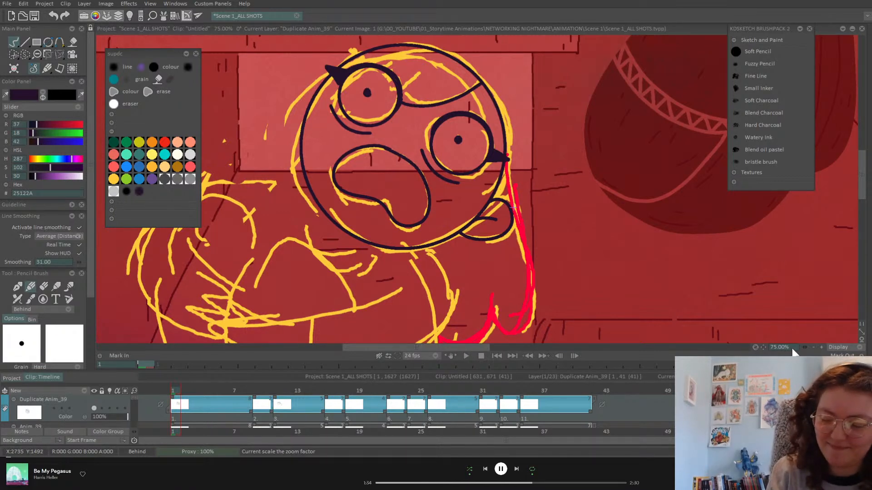
left_click_drag(804, 348, 773, 367)
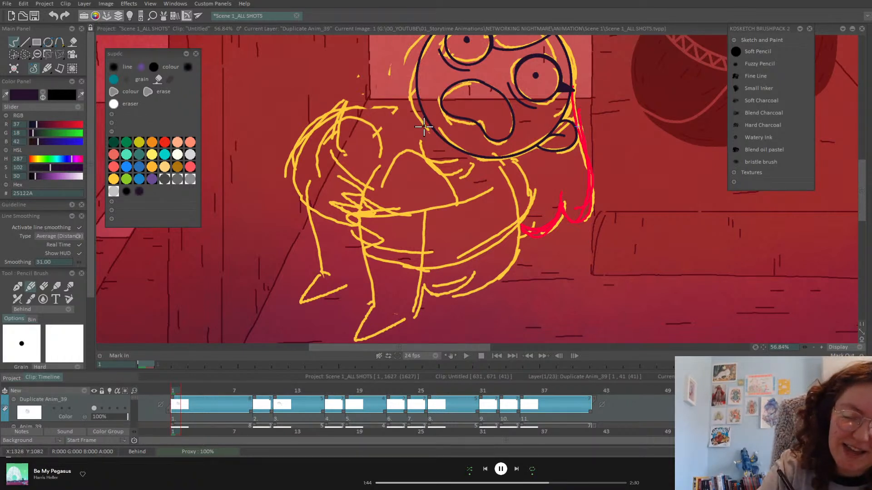
left_click_drag(426, 129, 451, 167)
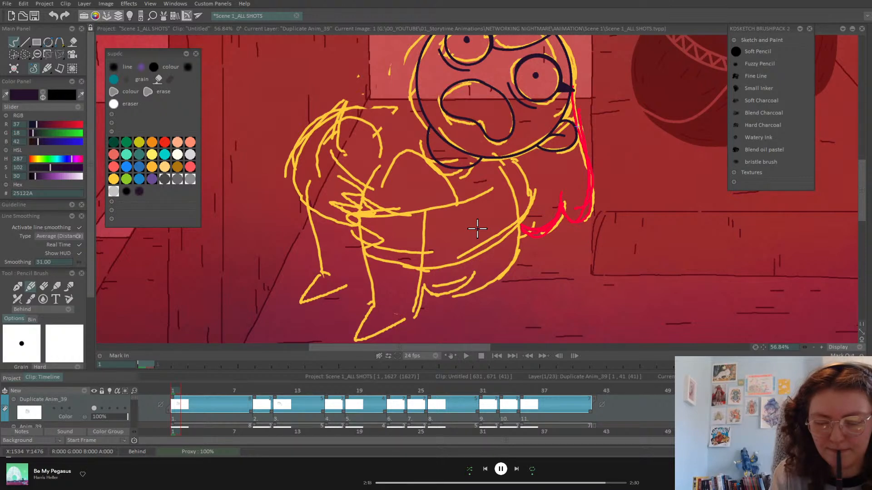
Add a new animation layer above the inked head layer and set the drawing colour to blue 1789FC
left_click(82, 388)
left_click(113, 387)
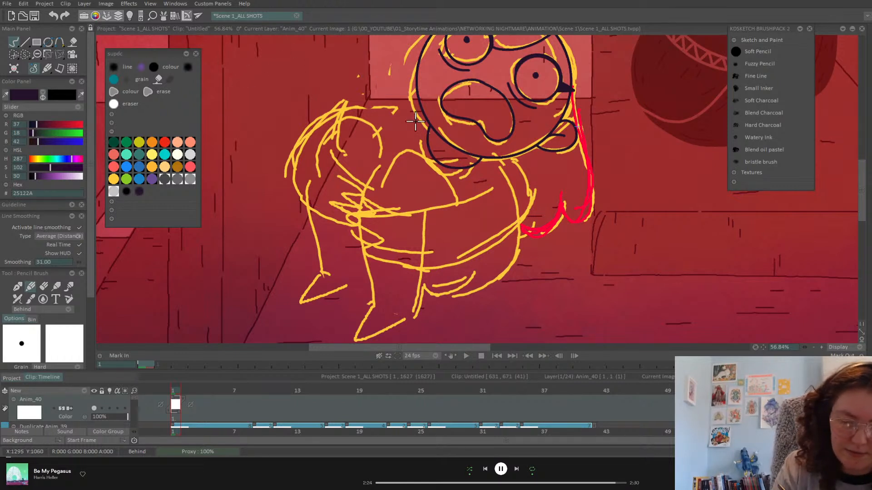
left_click(166, 143)
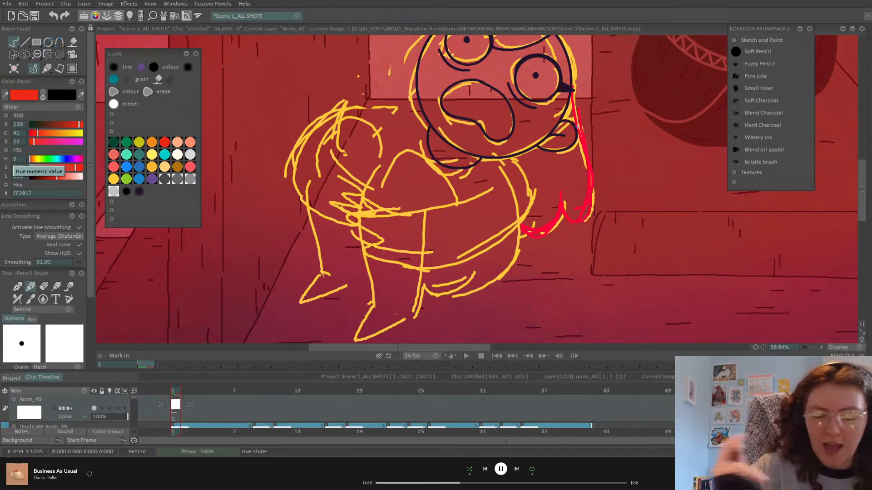
left_click(154, 155)
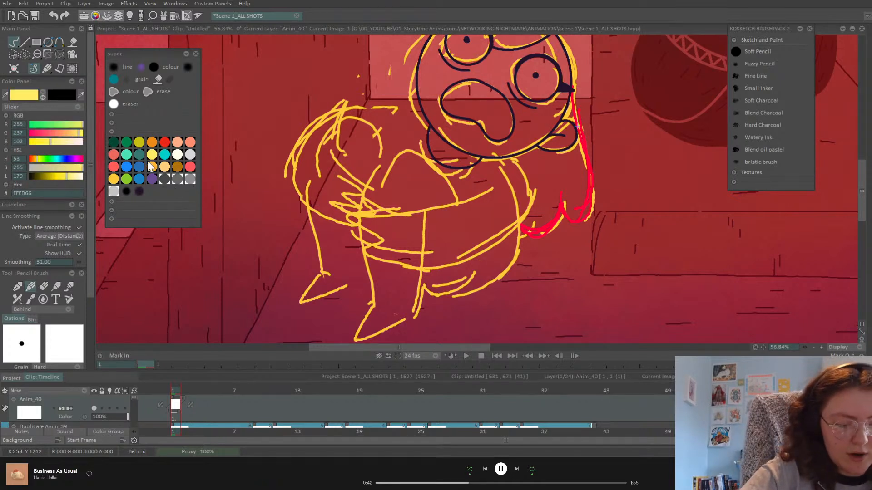
left_click(127, 166)
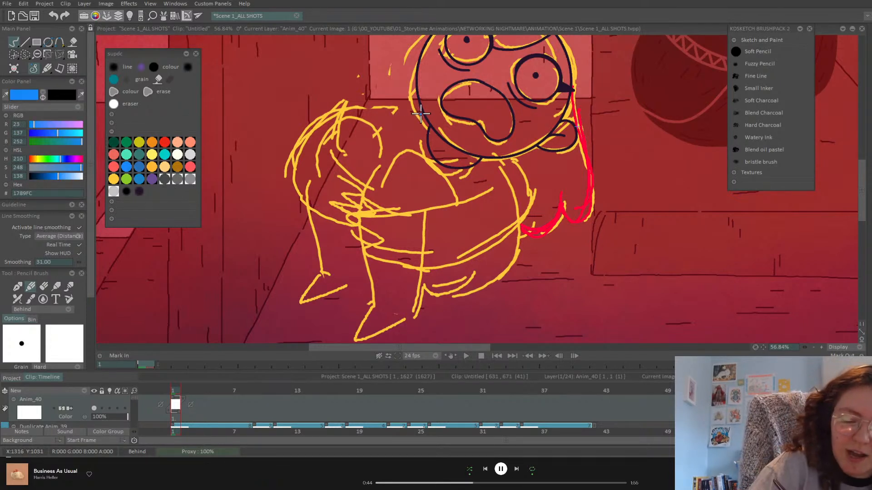
mouse_move(417, 114)
left_mouse_down()
mouse_move(366, 160)
mouse_move(398, 121)
mouse_move(361, 179)
mouse_move(379, 142)
mouse_move(355, 198)
left_mouse_up()
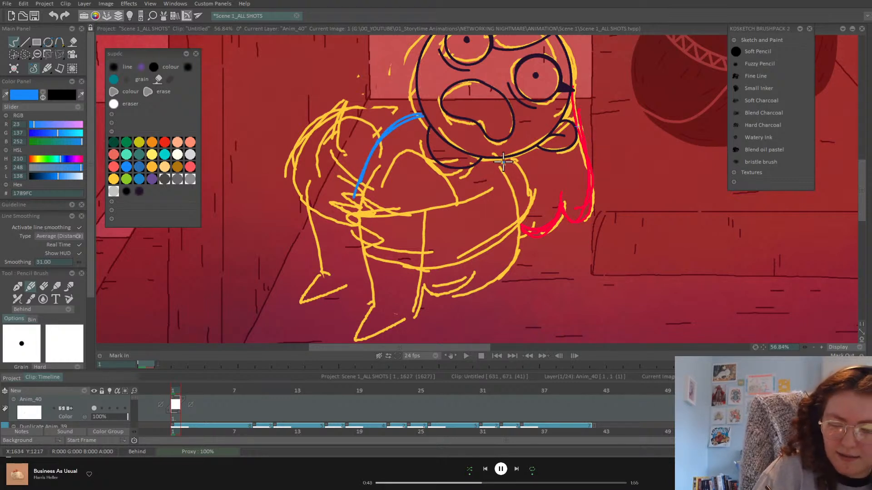
key("ctrl+z")
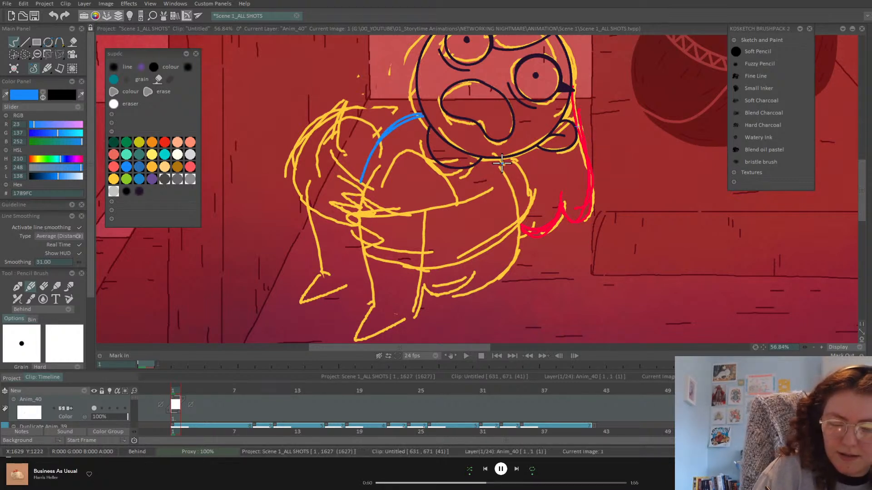
key("ctrl+z")
Sketch the torso in blue over the yellow rough, from the shoulders down both sides to the rounded bottom
mouse_move(420, 111)
left_mouse_down()
mouse_move(382, 132)
mouse_move(395, 202)
left_mouse_up()
left_click_drag(506, 157, 522, 208)
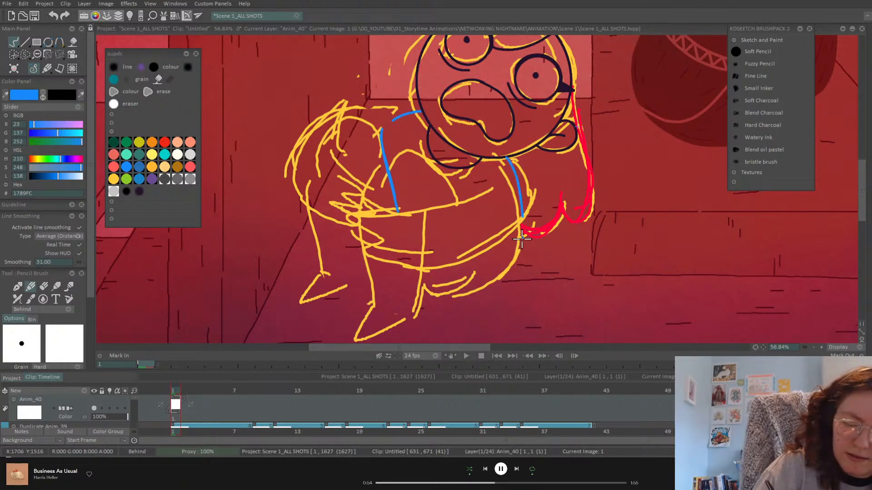
mouse_move(509, 160)
left_mouse_down()
mouse_move(521, 200)
mouse_move(500, 281)
mouse_move(459, 296)
left_mouse_up()
mouse_move(395, 188)
left_mouse_down()
mouse_move(444, 288)
mouse_move(503, 278)
left_mouse_up()
left_click_drag(511, 170, 524, 206)
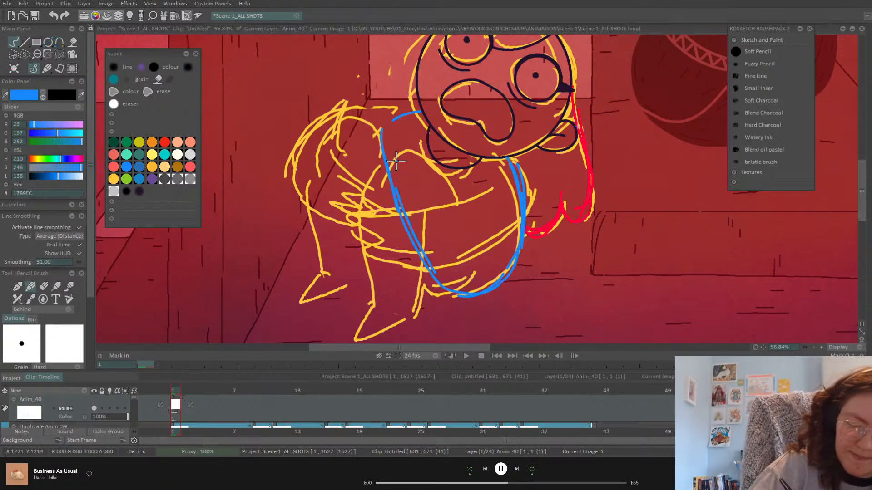
Sketch the near leg's raised knee and shin, the lower body curve and the arm line crossing in front of the legs
mouse_move(384, 152)
left_mouse_down()
mouse_move(364, 241)
mouse_move(373, 299)
left_mouse_up()
mouse_move(363, 213)
left_mouse_down()
mouse_move(404, 152)
mouse_move(456, 219)
left_mouse_up()
left_click_drag(434, 173, 472, 243)
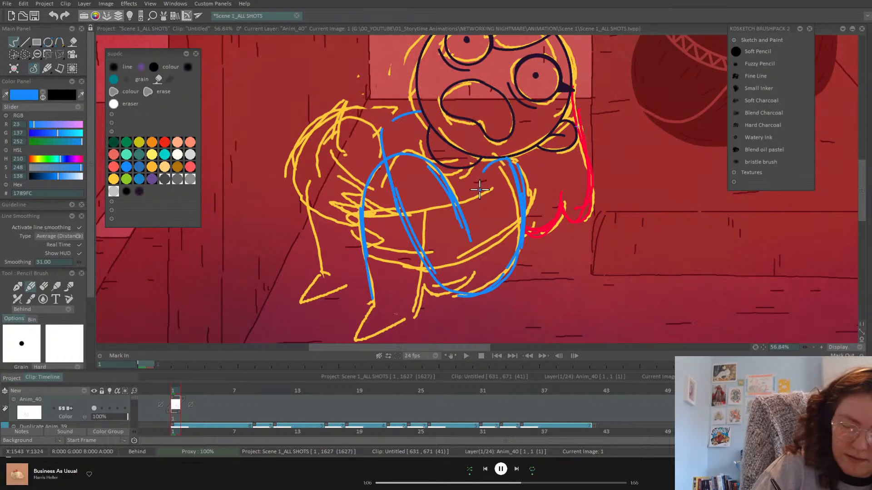
mouse_move(513, 157)
left_mouse_down()
mouse_move(527, 194)
mouse_move(508, 243)
mouse_move(432, 263)
mouse_move(376, 208)
left_mouse_up()
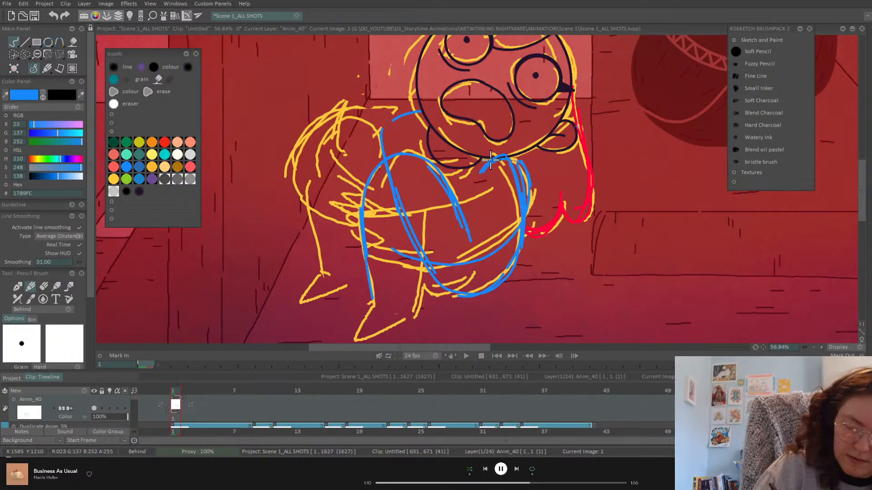
left_click_drag(486, 172, 460, 212)
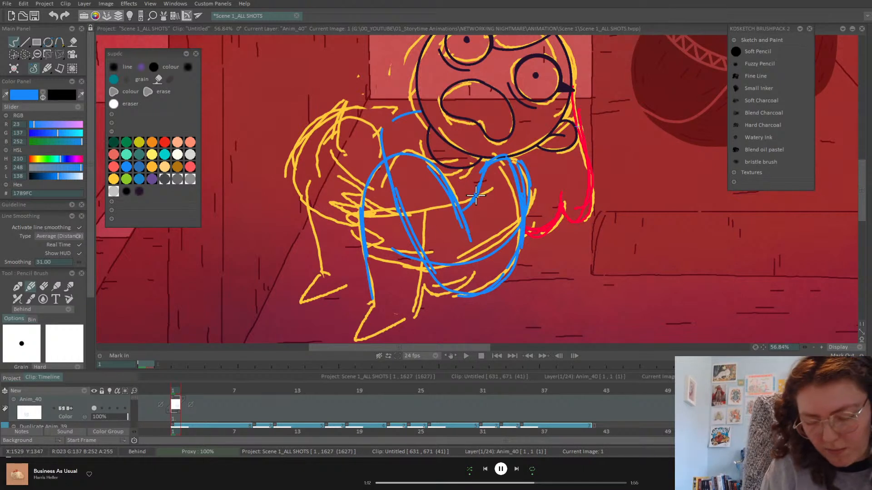
mouse_move(464, 208)
left_mouse_down()
mouse_move(365, 204)
mouse_move(404, 251)
mouse_move(376, 240)
mouse_move(393, 203)
mouse_move(428, 213)
mouse_move(377, 232)
mouse_move(478, 232)
left_mouse_up()
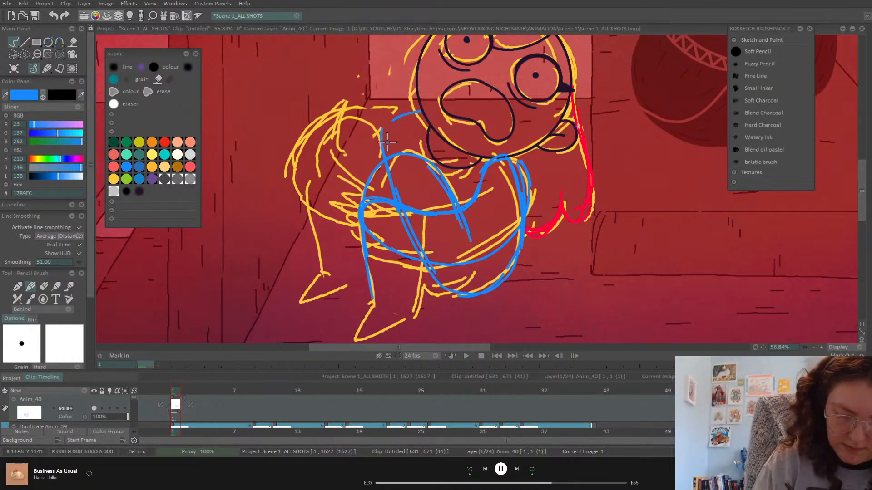
Sketch the far leg's bent knee and shin, and draw the near leg's calf line
mouse_move(398, 154)
left_mouse_down()
mouse_move(370, 120)
mouse_move(342, 118)
mouse_move(319, 142)
mouse_move(325, 275)
left_mouse_up()
mouse_move(315, 220)
left_mouse_down()
mouse_move(321, 276)
mouse_move(316, 174)
mouse_move(342, 120)
mouse_move(374, 119)
mouse_move(401, 163)
left_mouse_up()
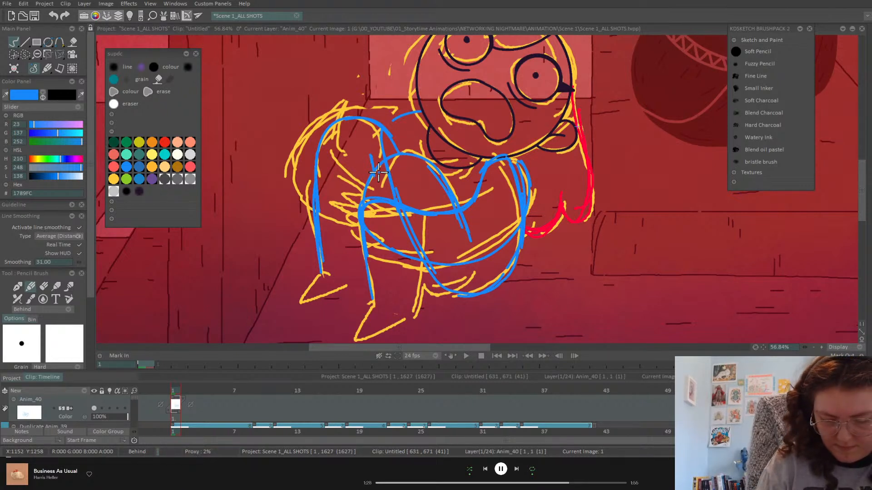
left_click_drag(426, 200, 424, 282)
left_click_drag(428, 222, 420, 300)
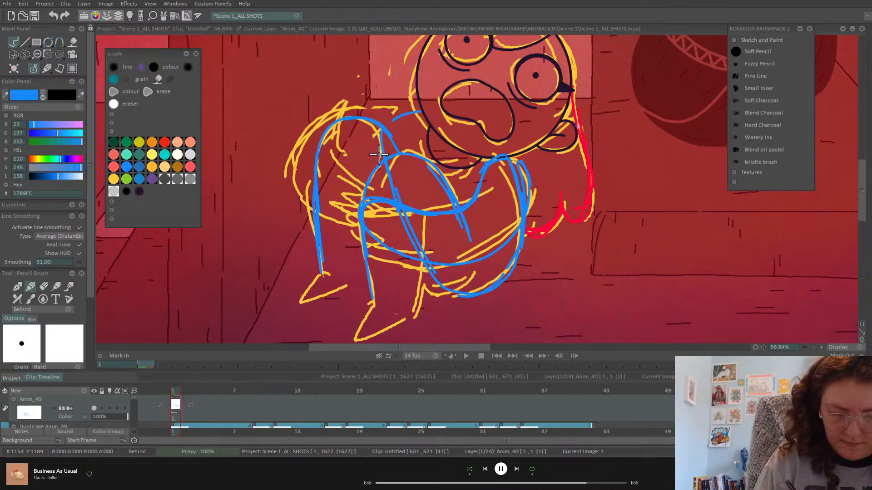
left_click_drag(427, 210, 411, 321)
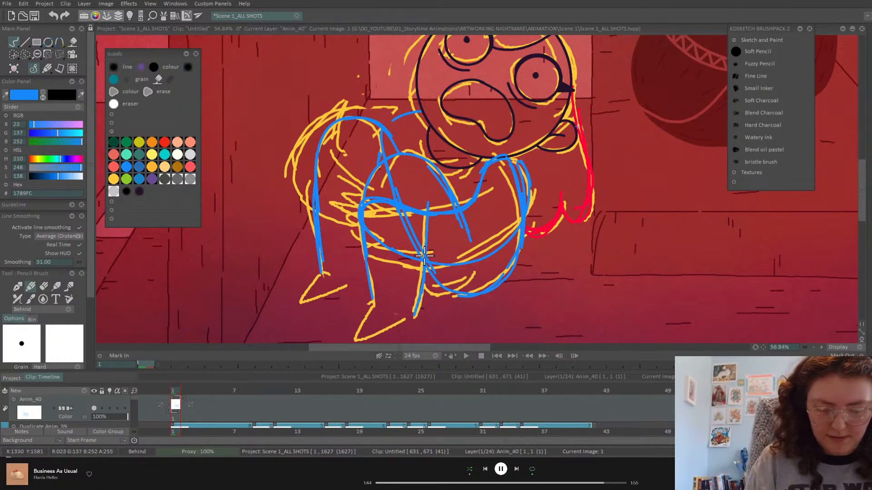
Sketch both pointed feet over the yellow rough, adding the ankle curves and short detail lines
mouse_move(322, 272)
left_mouse_down()
mouse_move(299, 301)
mouse_move(366, 280)
mouse_move(356, 340)
mouse_move(413, 317)
mouse_move(439, 285)
left_mouse_up()
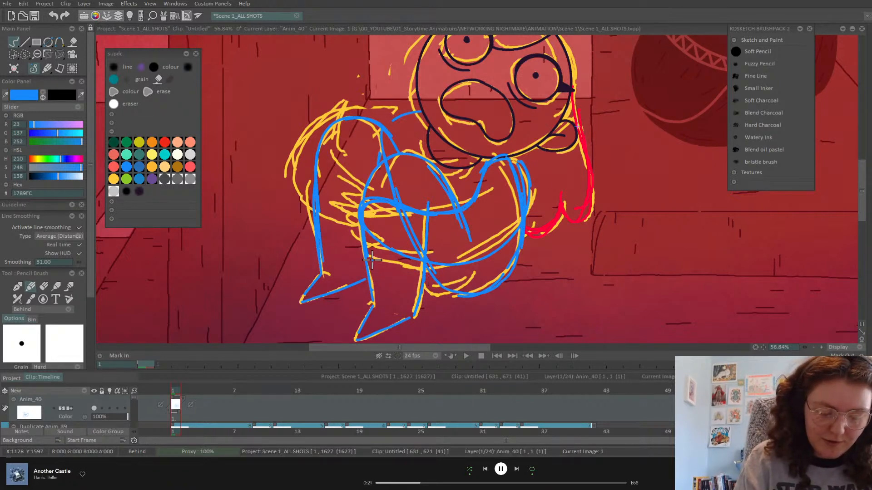
mouse_move(373, 305)
left_mouse_down()
mouse_move(399, 315)
mouse_move(429, 288)
mouse_move(427, 280)
left_mouse_up()
left_click_drag(372, 315, 388, 325)
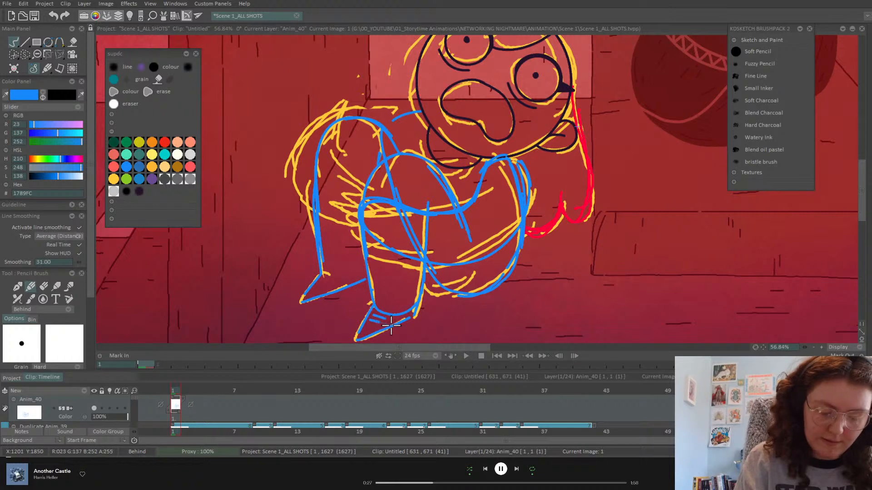
mouse_move(323, 276)
left_mouse_down()
mouse_move(343, 282)
mouse_move(320, 281)
mouse_move(336, 285)
mouse_move(319, 265)
mouse_move(365, 276)
left_mouse_up()
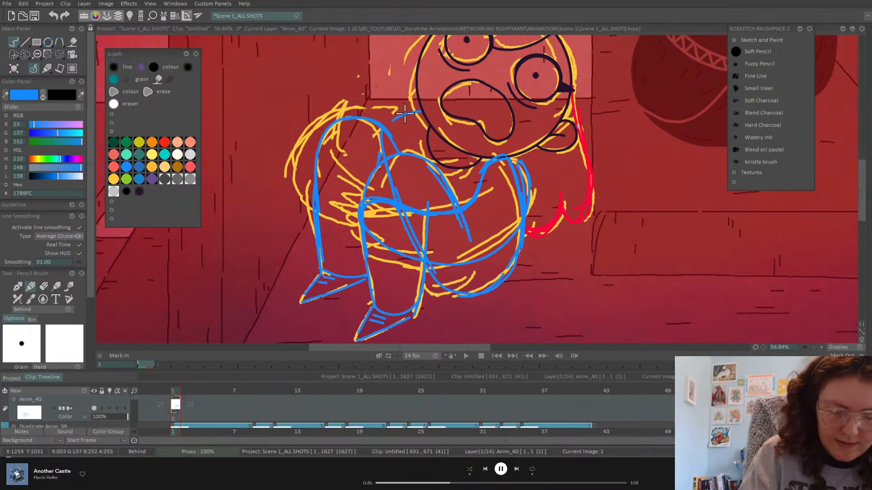
Sketch the far arm curving from the shoulder around the far knee, undoing the wide version and redrawing it narrower
mouse_move(420, 110)
left_mouse_down()
mouse_move(362, 110)
mouse_move(326, 126)
mouse_move(288, 176)
mouse_move(306, 206)
left_mouse_up()
mouse_move(323, 136)
left_mouse_down()
mouse_move(325, 165)
mouse_move(356, 196)
mouse_move(348, 218)
mouse_move(301, 206)
left_mouse_up()
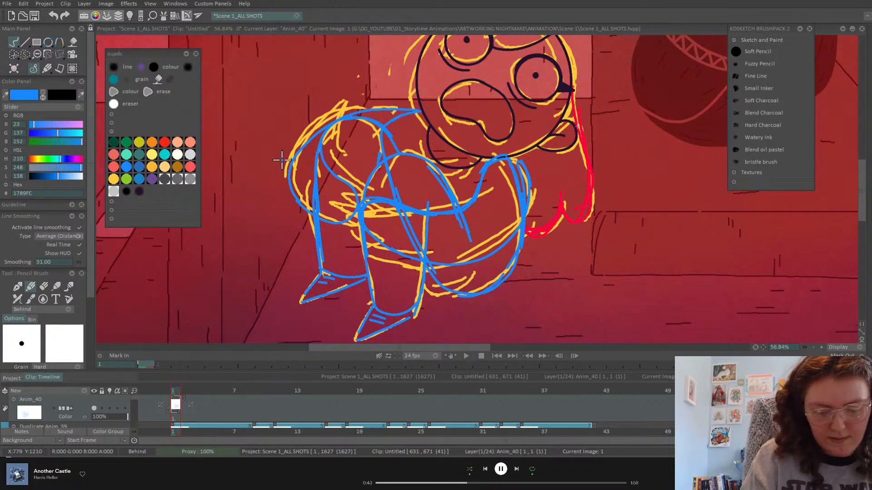
key("ctrl+z")
key("ctrl+z")
mouse_move(349, 114)
left_mouse_down()
mouse_move(316, 132)
mouse_move(302, 155)
mouse_move(301, 181)
mouse_move(331, 216)
mouse_move(354, 208)
mouse_move(351, 189)
left_mouse_up()
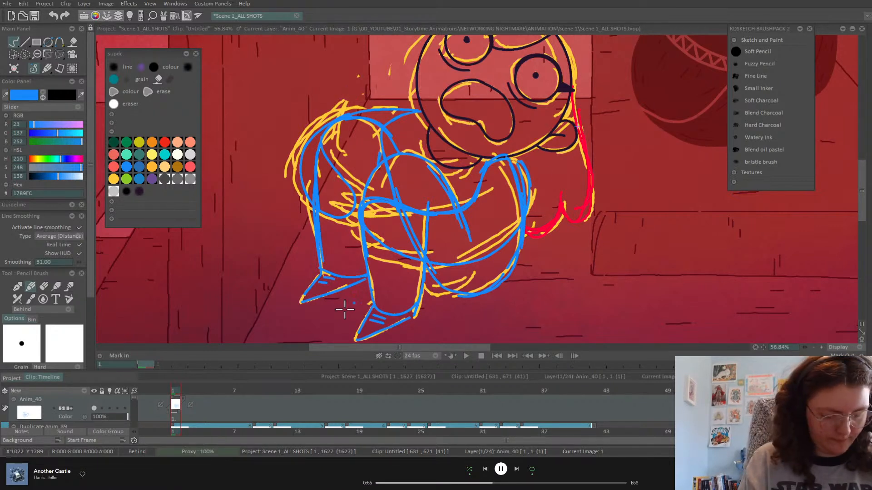
Hold the blue body drawing through frame 10 and duplicate it as a new instance at frame 11
left_click(176, 416)
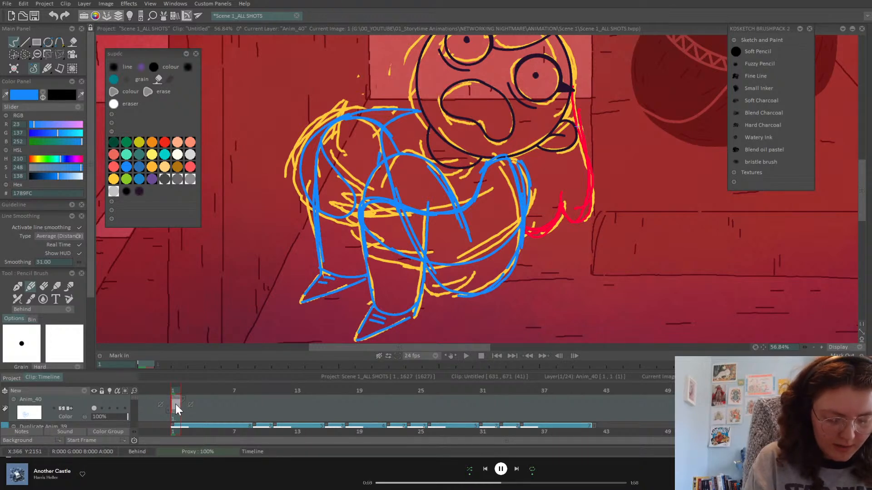
left_click(298, 415)
mouse_move(276, 393)
left_mouse_down()
mouse_move(259, 395)
mouse_move(278, 395)
left_mouse_up()
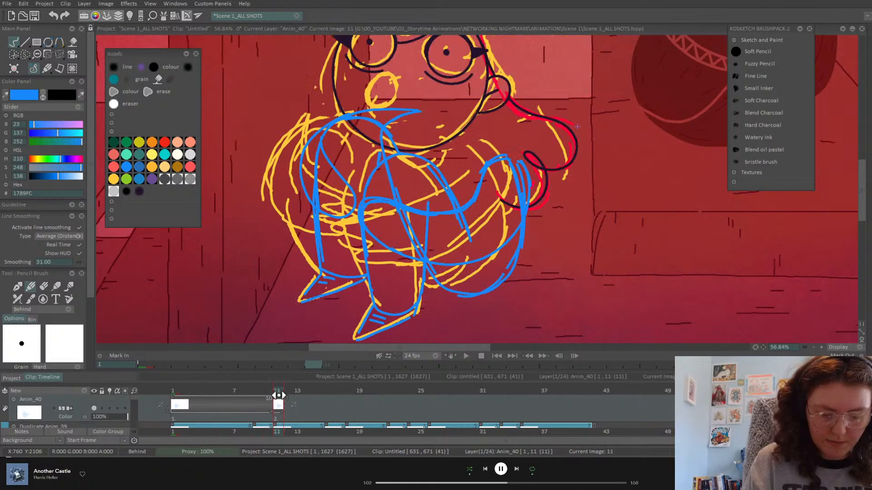
Start the Warp tool on the frame 11 body drawing and lock the grid points around the feet and far ankle
left_click(59, 53)
left_click(96, 90)
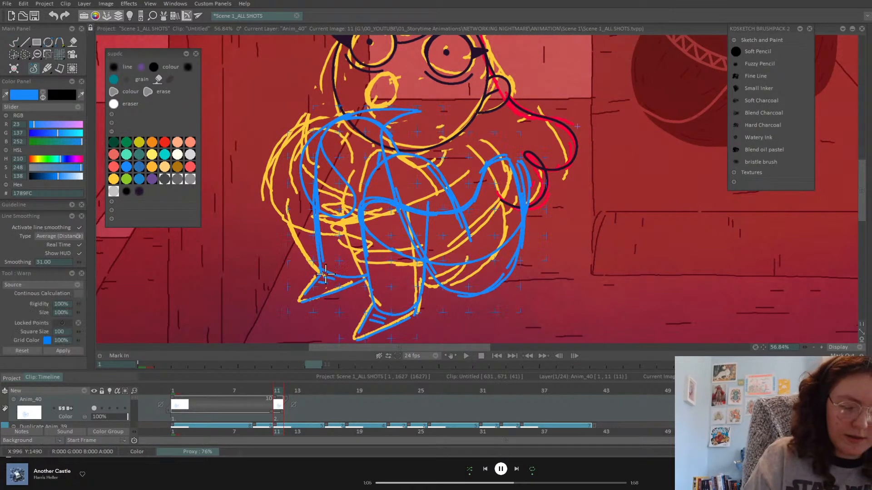
left_click(288, 313)
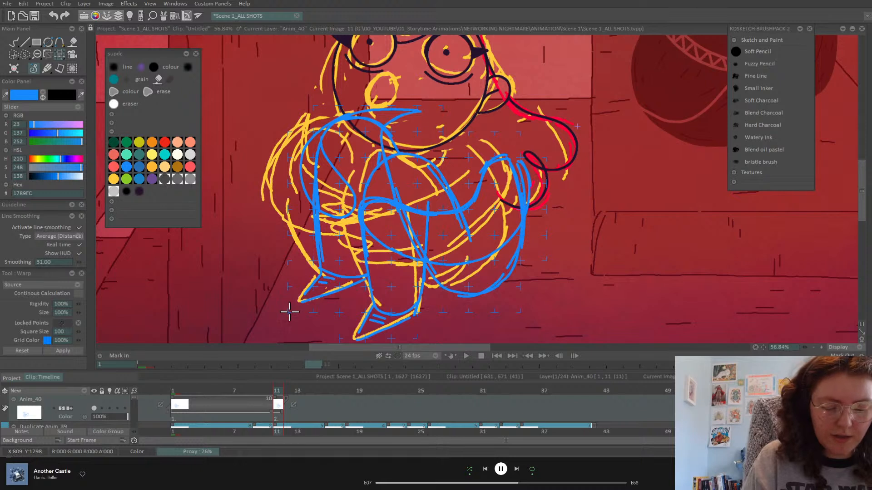
left_click(339, 312)
left_click(339, 338)
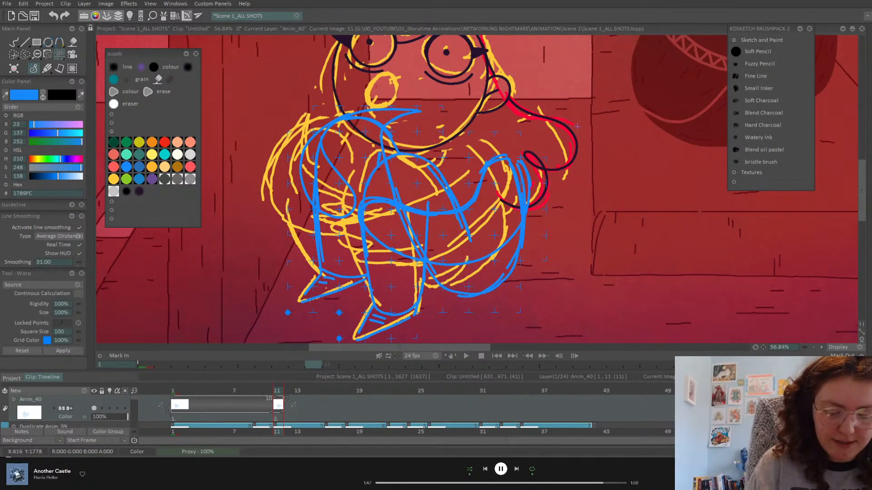
left_click(312, 261)
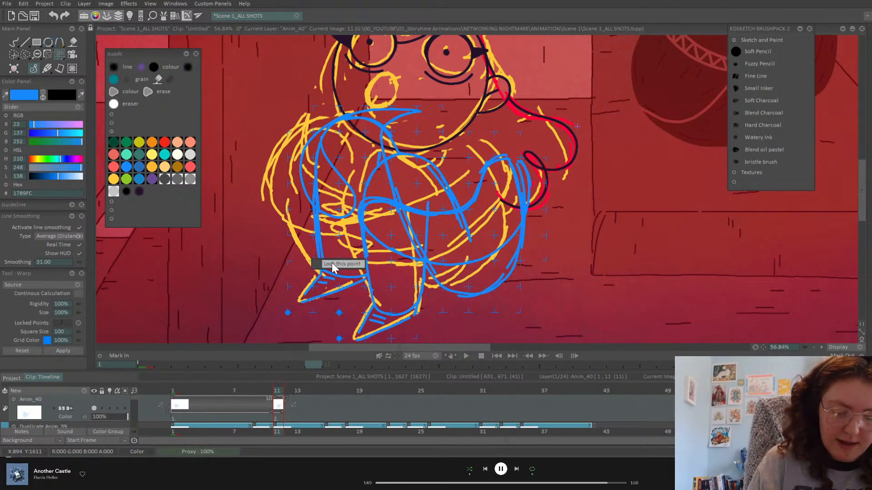
Warp the knees, arms and torso up and left to match the frame 11 rough, locking upper points, and apply the warp
left_click_drag(365, 131, 336, 132)
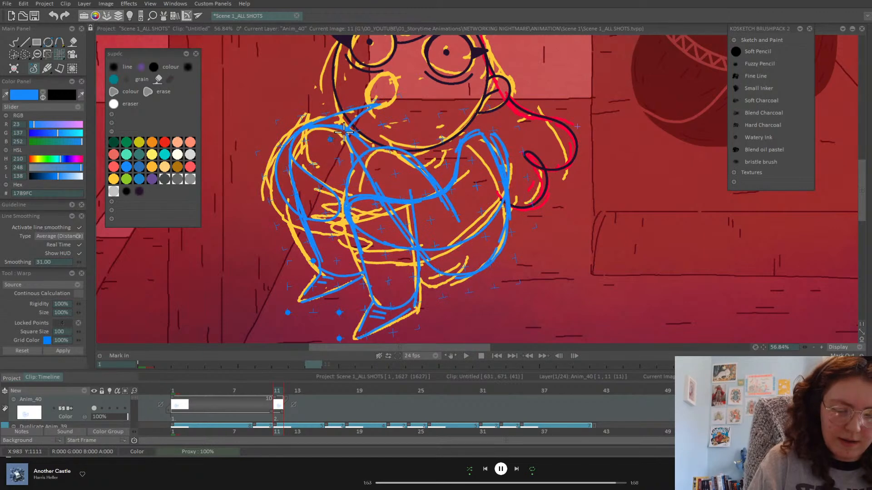
mouse_move(312, 230)
left_mouse_down()
mouse_move(304, 231)
mouse_move(313, 260)
left_mouse_up()
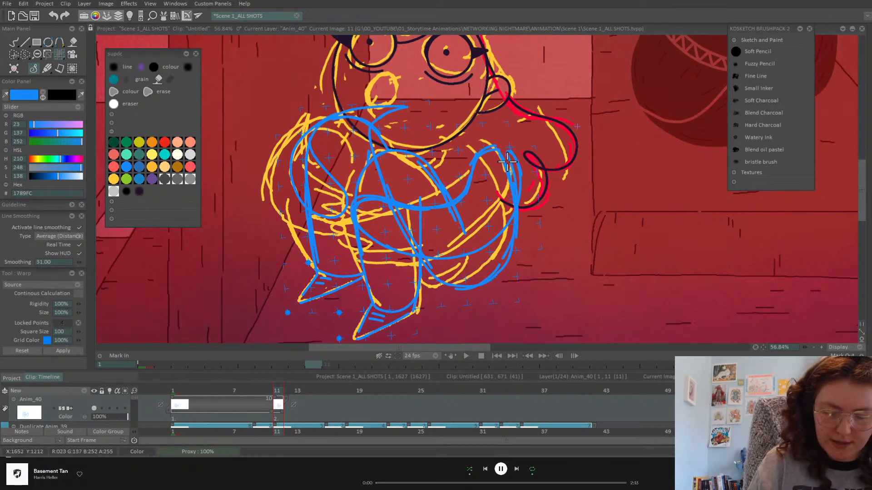
left_click_drag(501, 156, 490, 141)
right_click(494, 136)
left_click(516, 135)
right_click(520, 139)
right_click(492, 114)
left_click(506, 117)
mouse_move(331, 128)
left_mouse_down()
mouse_move(317, 133)
mouse_move(316, 121)
left_mouse_up()
key("Return")
left_click(14, 42)
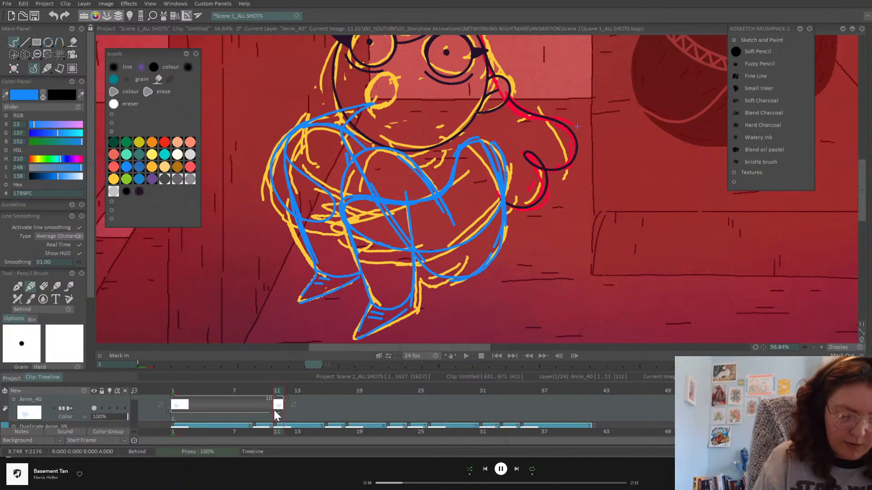
Lower the opacity of the blue body layer and set the yellow rough layer Anim_39 to 30%
left_click(106, 416)
scroll(133, 397, "down", 2)
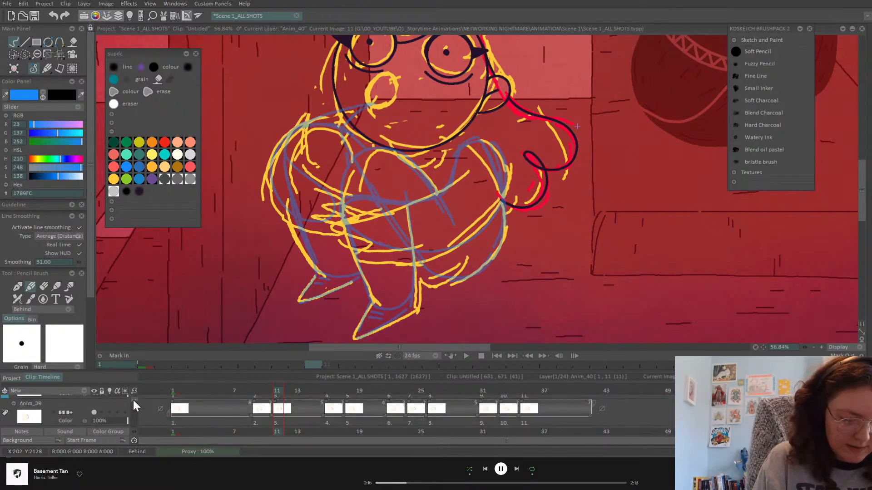
scroll(133, 399, "down", 2)
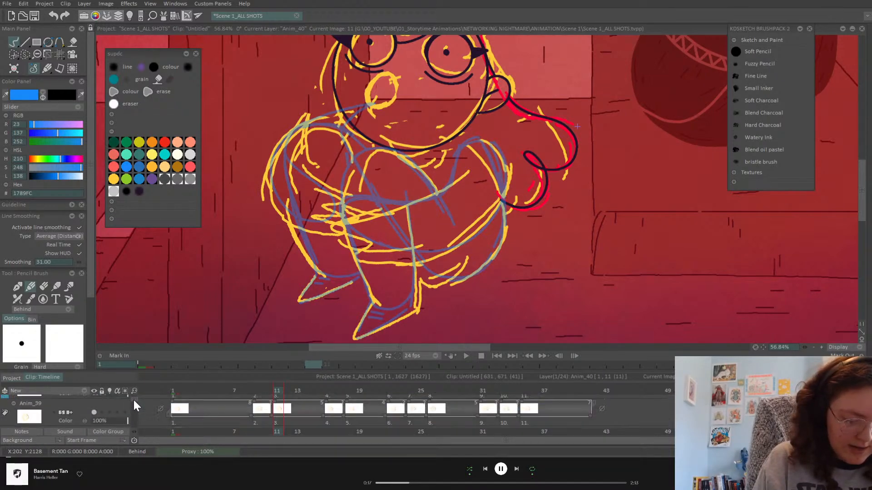
left_click(102, 421)
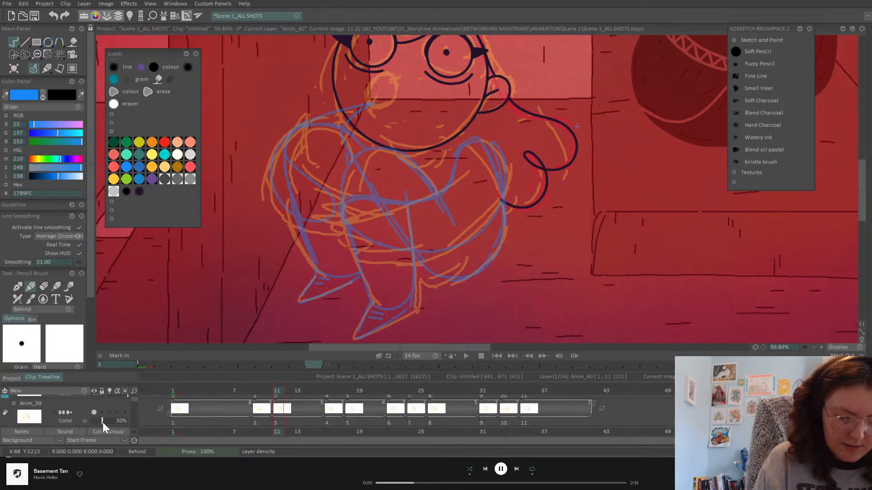
Prepare the Duplicate Anim_39 layer at frame 1 for inking with dark purple 25122A and a pencil size of 5
scroll(134, 399, "up", 4)
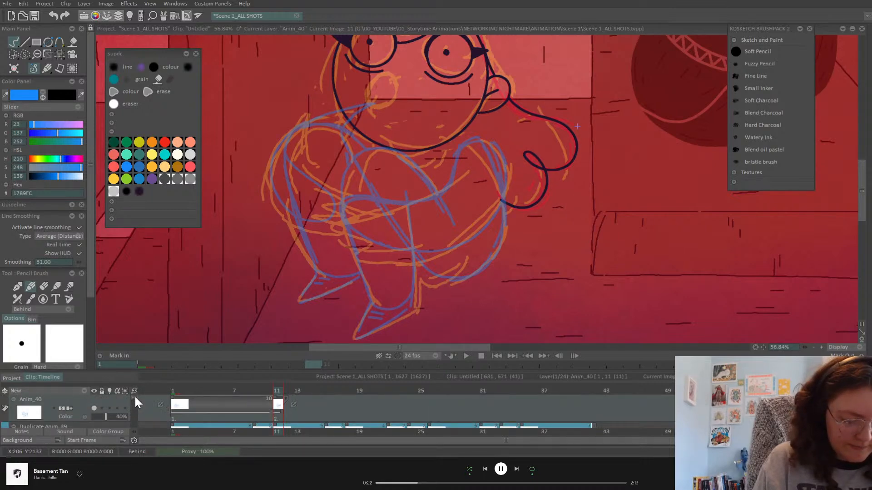
scroll(135, 397, "down", 2)
left_click(172, 390)
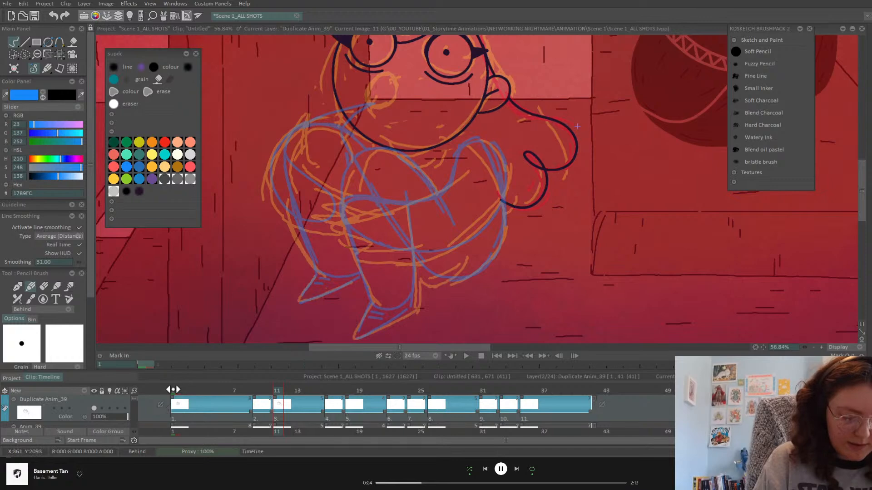
left_click(139, 191)
left_click_drag(91, 247, 68, 310)
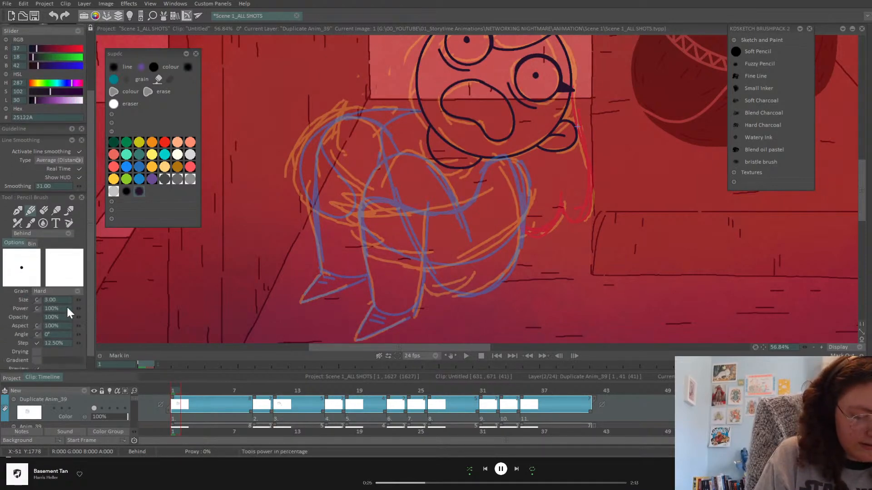
key("Tab")
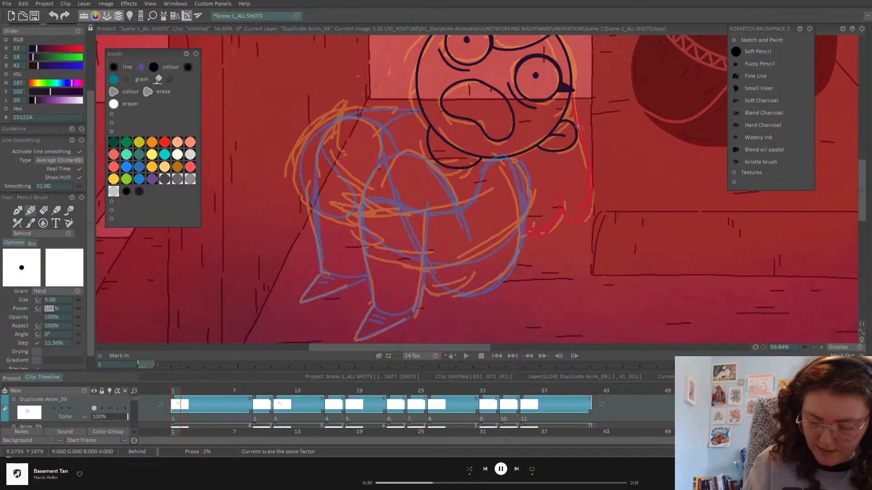
Save the project and ink the near arm in frame 1 with its fingers and the sleeve line across the upper arm
left_click_drag(763, 348, 814, 348)
left_click_drag(755, 348, 769, 317)
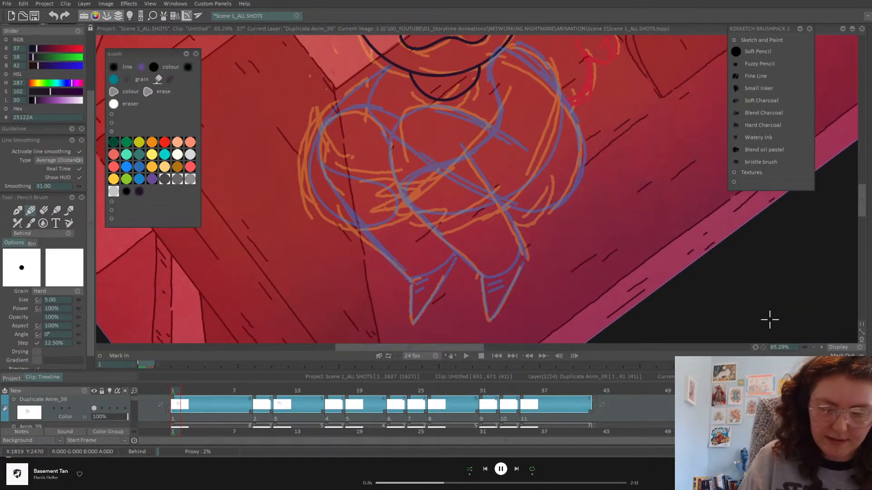
key("ctrl+s")
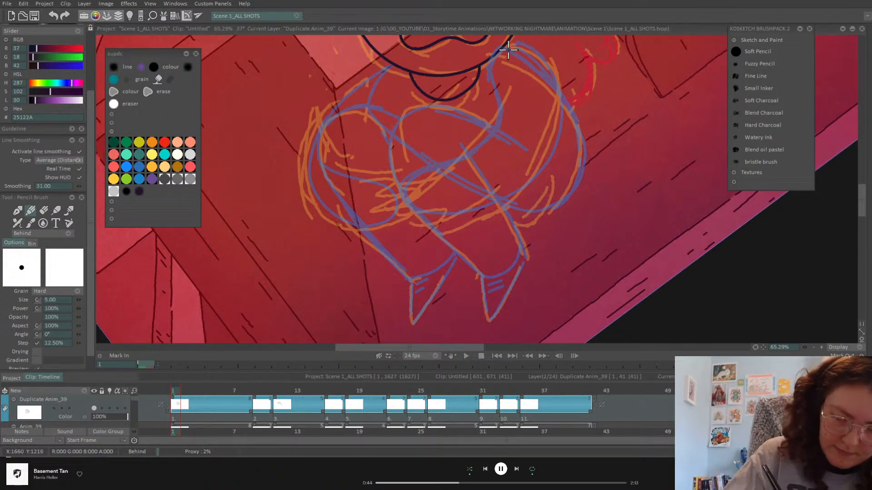
mouse_move(494, 86)
left_mouse_down()
mouse_move(498, 109)
mouse_move(482, 141)
mouse_move(400, 185)
left_mouse_up()
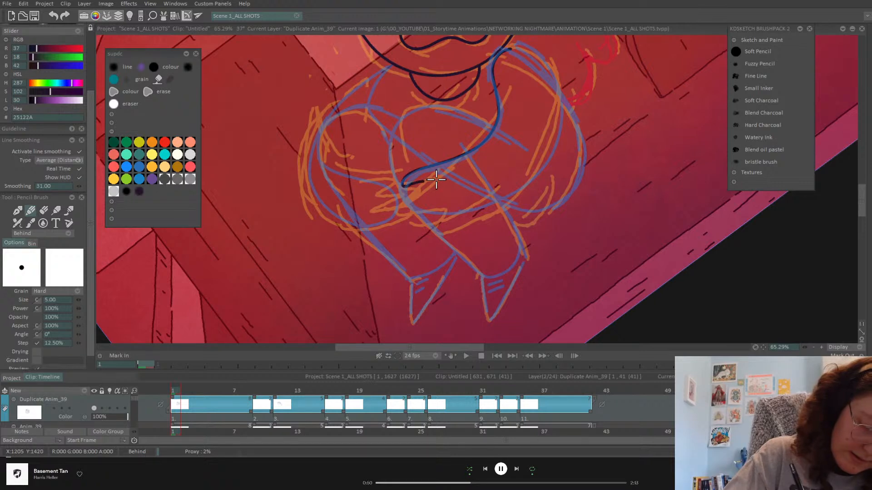
left_click_drag(405, 191, 424, 182)
key("ctrl+z")
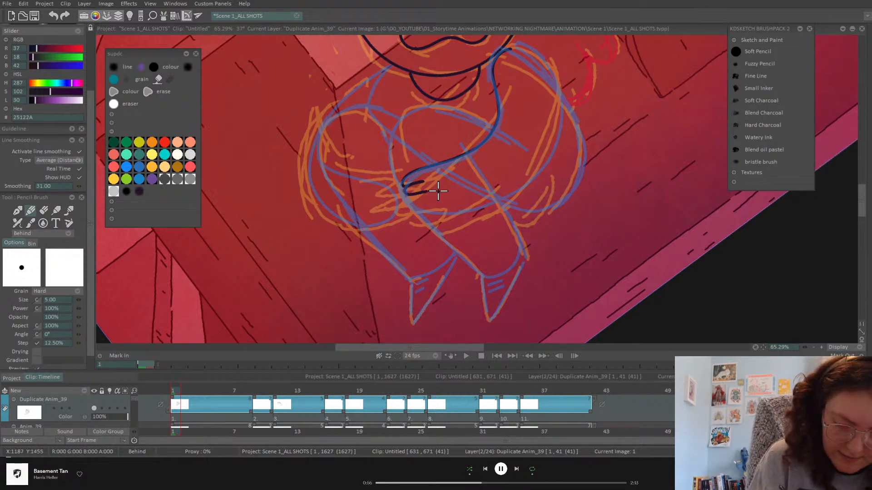
mouse_move(413, 204)
left_mouse_down()
mouse_move(504, 194)
mouse_move(530, 171)
mouse_move(551, 105)
mouse_move(543, 59)
mouse_move(527, 45)
mouse_move(506, 46)
mouse_move(495, 66)
left_mouse_up()
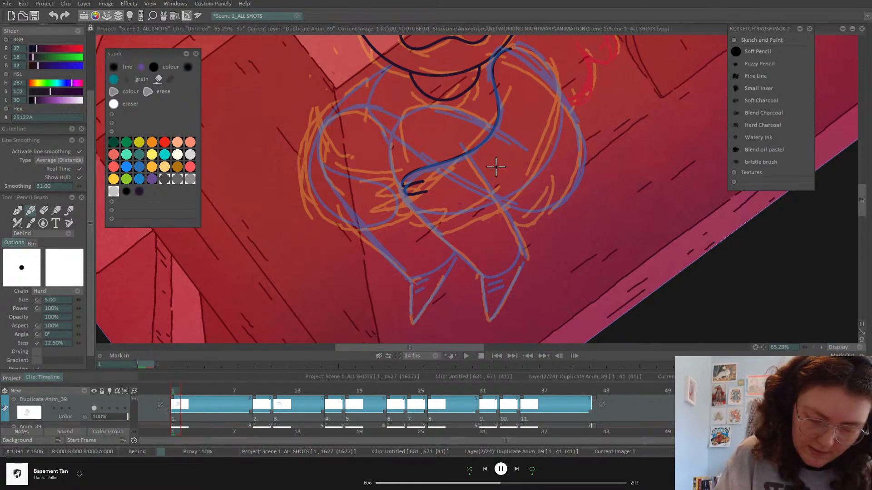
key("ctrl+z")
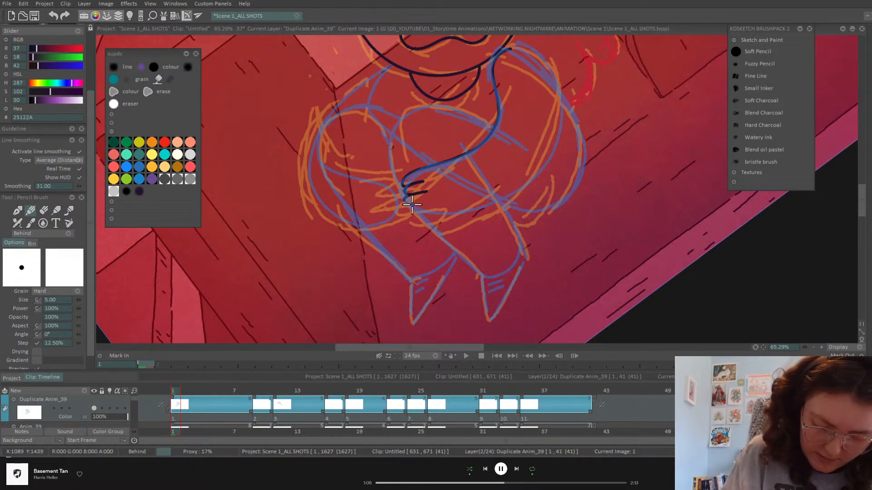
mouse_move(441, 201)
left_mouse_down()
mouse_move(472, 199)
mouse_move(523, 172)
mouse_move(551, 130)
mouse_move(551, 77)
mouse_move(538, 55)
mouse_move(516, 46)
mouse_move(497, 53)
left_mouse_up()
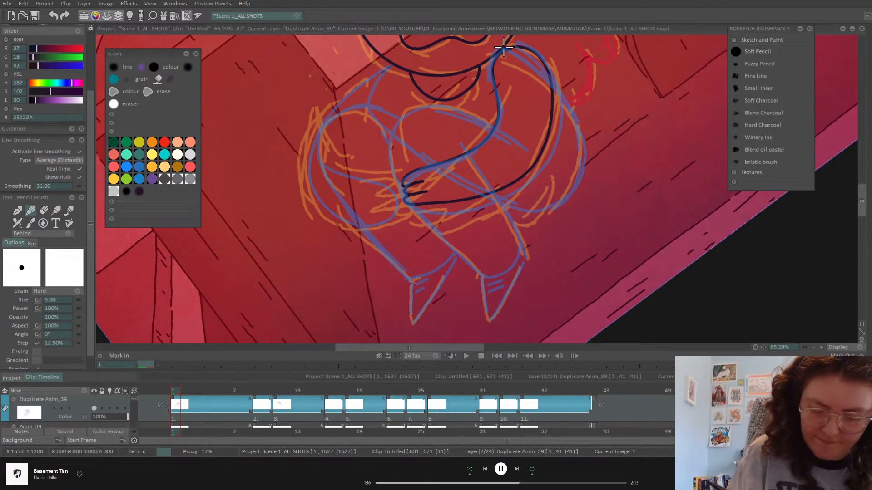
left_click_drag(498, 110, 557, 107)
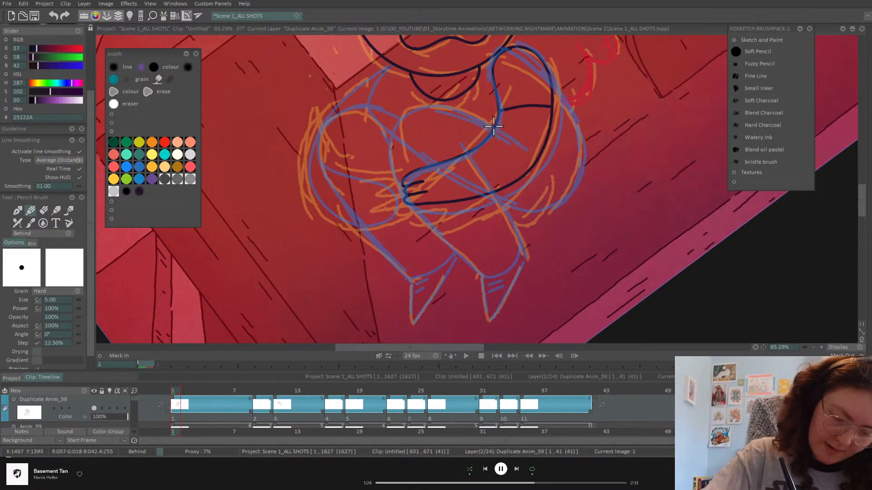
Ink the near leg in frame 1, from the thigh over the knee to the trouser hem, and its pointed shoe
mouse_move(489, 124)
left_mouse_down()
mouse_move(445, 108)
mouse_move(410, 109)
mouse_move(395, 121)
mouse_move(388, 156)
mouse_move(406, 198)
mouse_move(490, 278)
mouse_move(520, 252)
left_mouse_up()
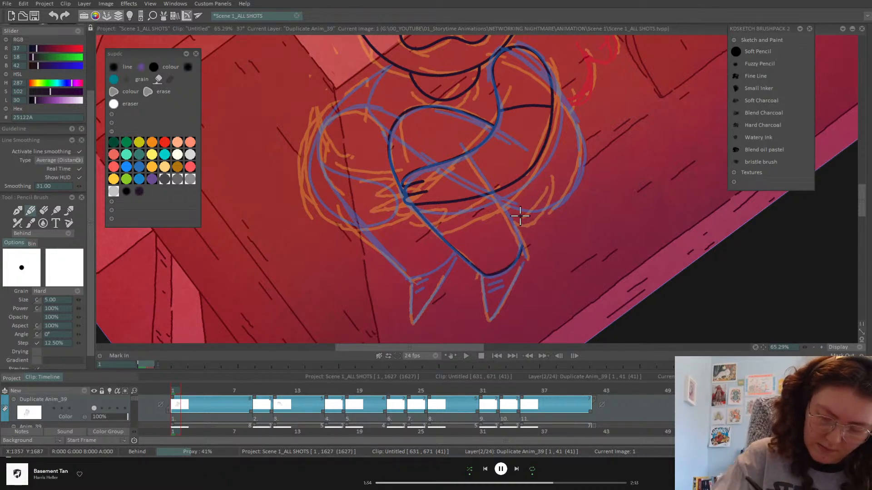
left_click_drag(493, 194, 522, 253)
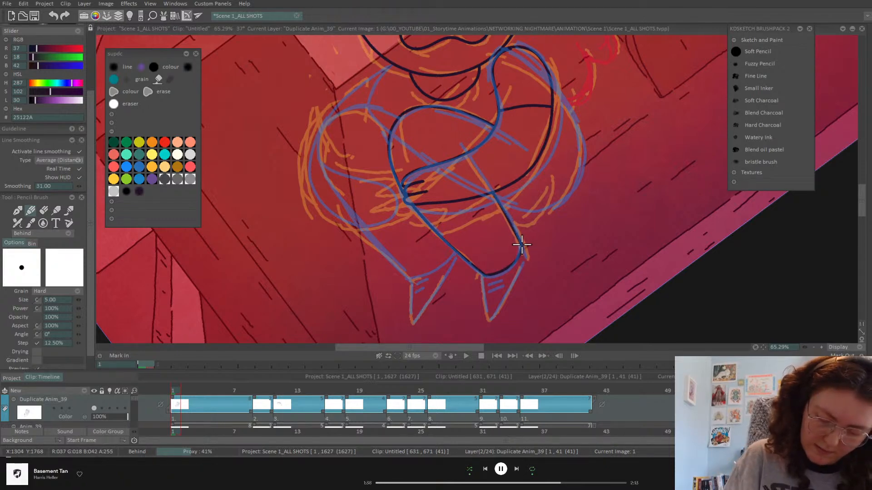
left_click_drag(511, 282, 490, 319)
key("ctrl+z")
left_click_drag(522, 245, 489, 323)
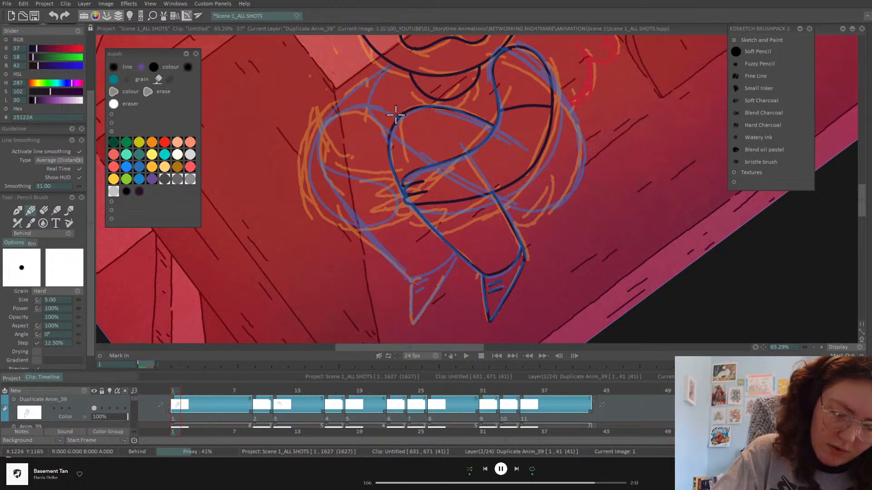
Ink the far knee and the short torso line under the head, and try the outer contour of the far arm
mouse_move(328, 120)
left_mouse_down()
mouse_move(319, 157)
mouse_move(342, 179)
left_mouse_up()
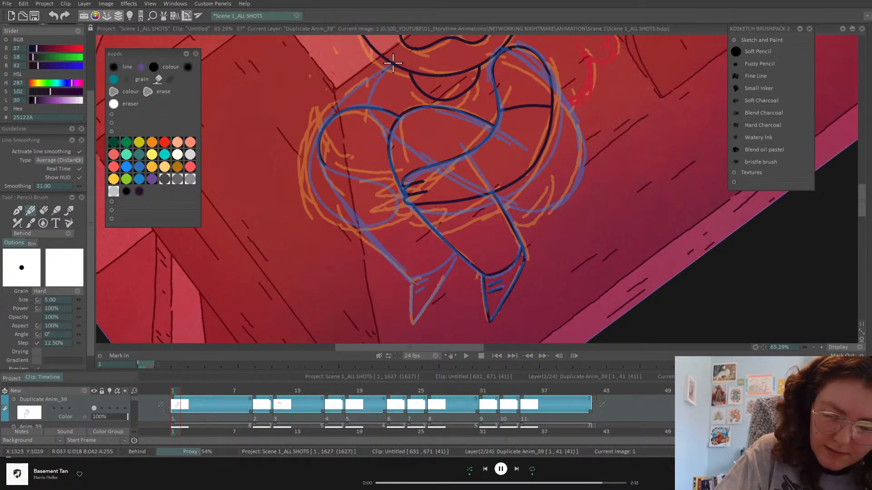
mouse_move(392, 63)
left_mouse_down()
mouse_move(373, 86)
mouse_move(368, 111)
left_mouse_up()
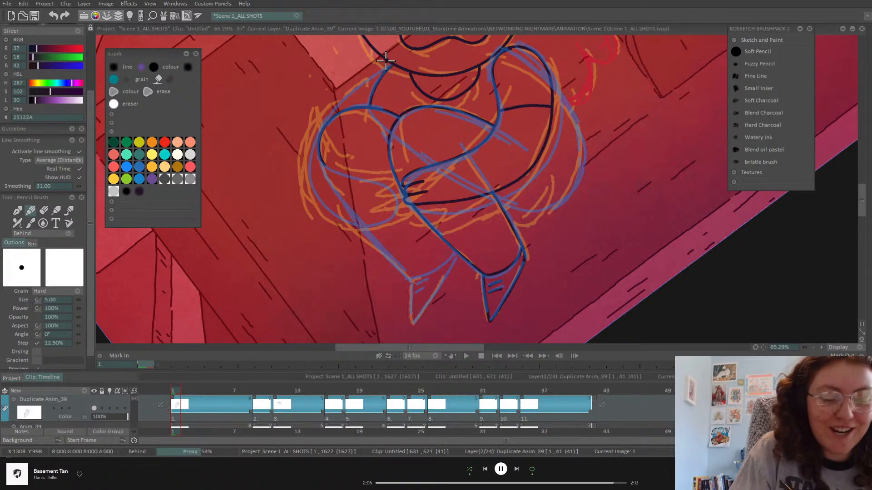
left_click_drag(391, 64, 326, 118)
mouse_move(312, 155)
left_mouse_down()
mouse_move(319, 200)
mouse_move(334, 219)
mouse_move(360, 228)
mouse_move(394, 214)
left_mouse_up()
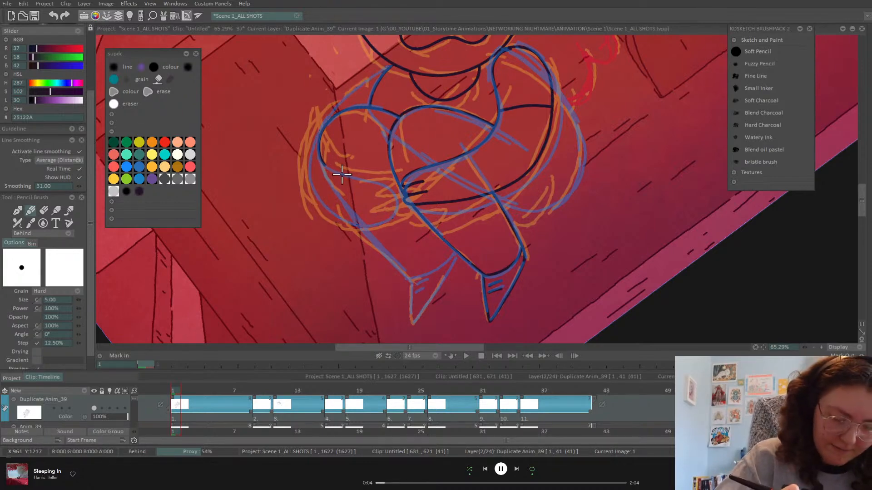
Ink the far hand's fingers and the far arm's outer contour from the hand around to the head
left_click_drag(755, 348, 510, 378)
left_click_drag(763, 347, 714, 443)
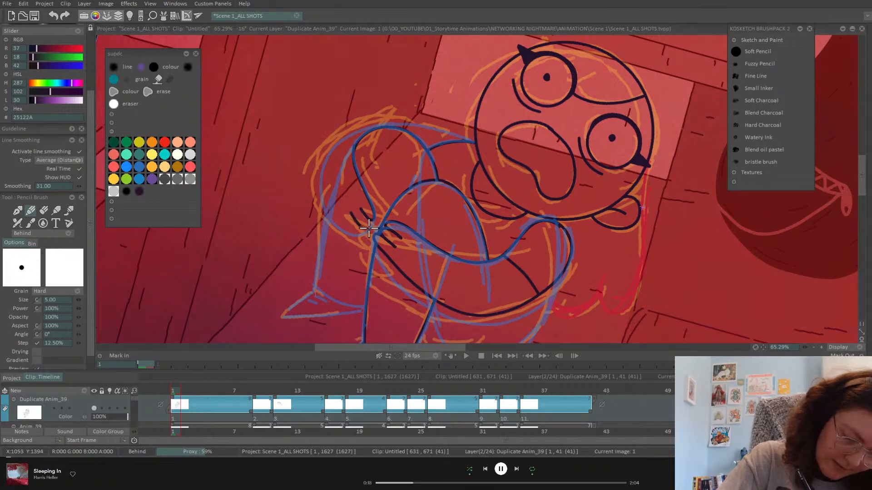
mouse_move(351, 214)
left_mouse_down()
mouse_move(370, 221)
mouse_move(363, 227)
left_mouse_up()
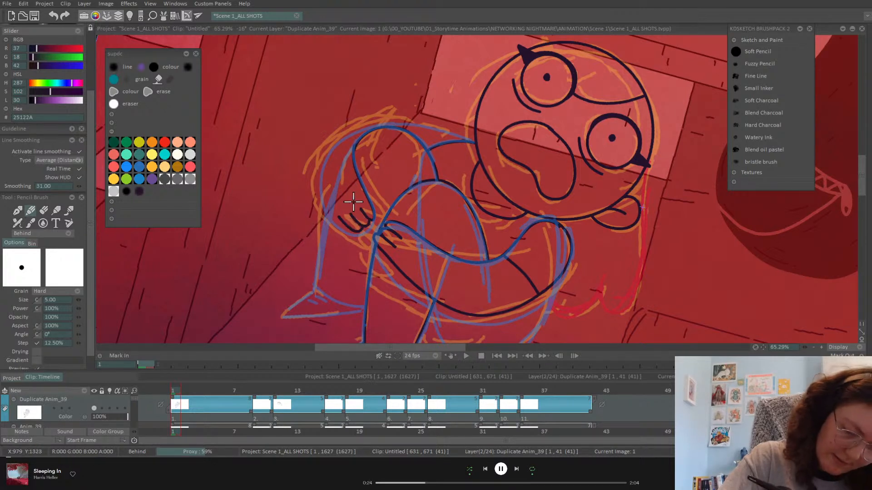
mouse_move(334, 212)
left_mouse_down()
mouse_move(321, 189)
mouse_move(322, 162)
mouse_move(359, 125)
mouse_move(401, 117)
mouse_move(479, 146)
left_mouse_up()
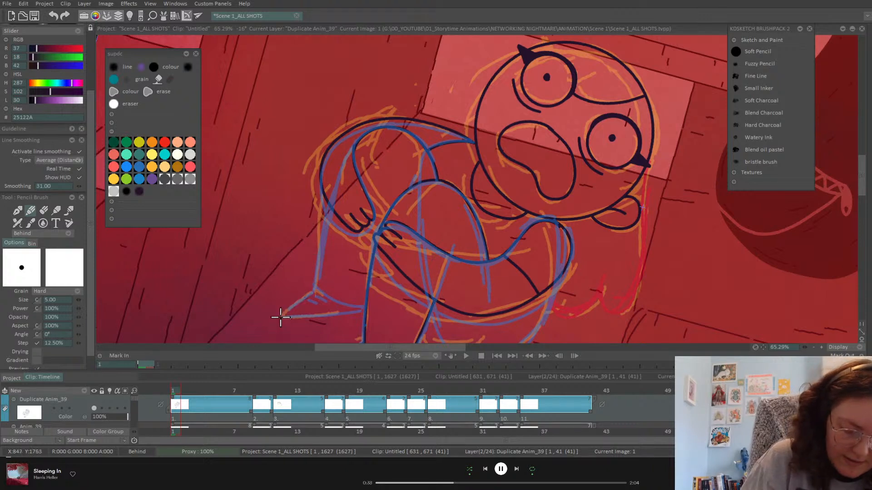
Ink the far shin and the far pointed shoe with its trouser hem and lace lines
left_click_drag(287, 310, 315, 289)
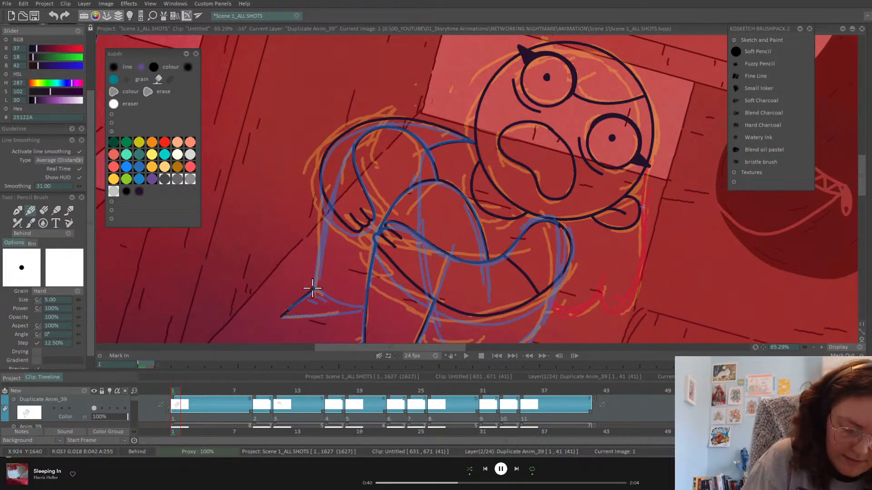
left_click_drag(313, 287, 331, 196)
key("ctrl+z")
left_click_drag(313, 289, 330, 200)
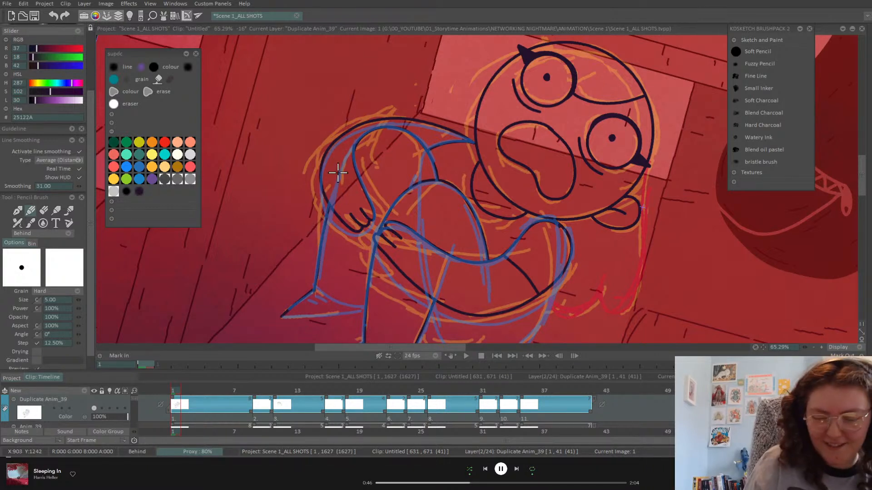
left_click_drag(763, 347, 767, 331)
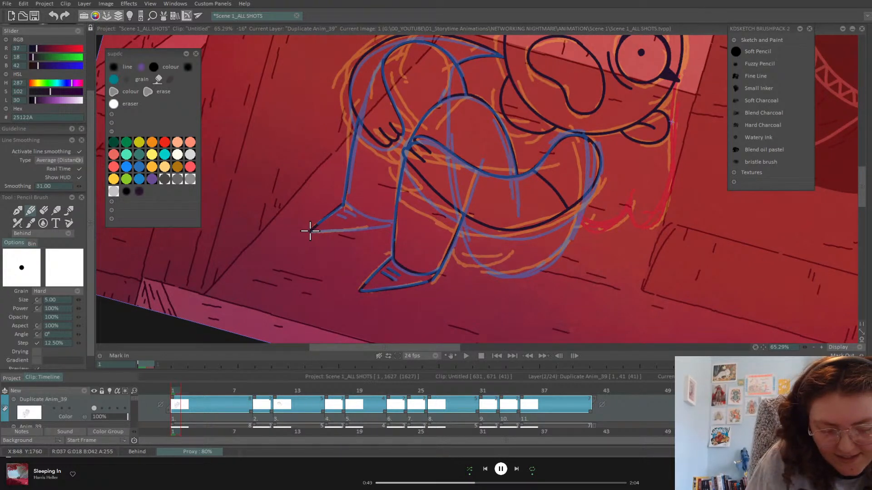
left_click_drag(310, 230, 395, 226)
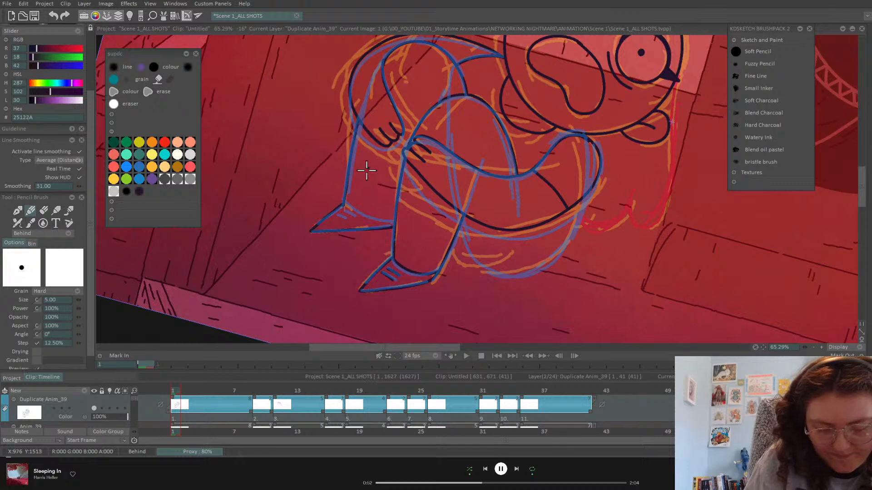
left_click_drag(344, 203, 381, 217)
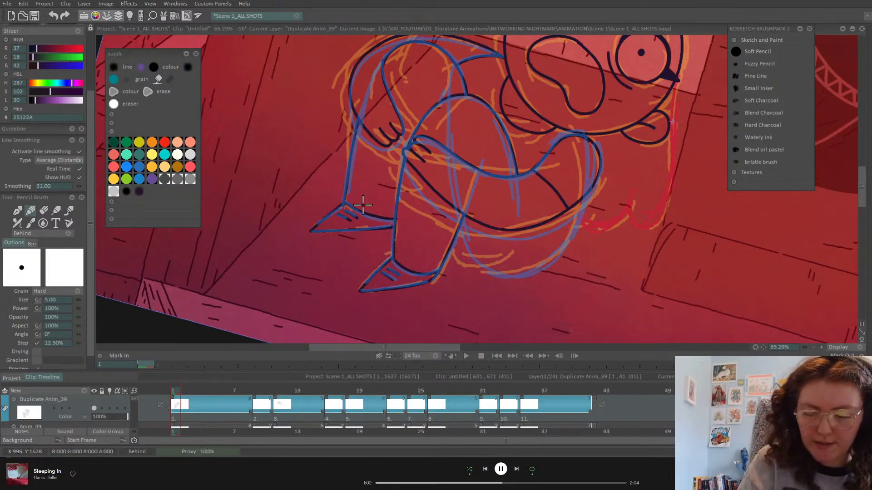
Ink the rounded seat below the near arm and the curly hair outline from the side of the head to the back
mouse_move(588, 193)
left_mouse_down()
mouse_move(557, 258)
mouse_move(517, 277)
mouse_move(486, 270)
mouse_move(460, 215)
left_mouse_up()
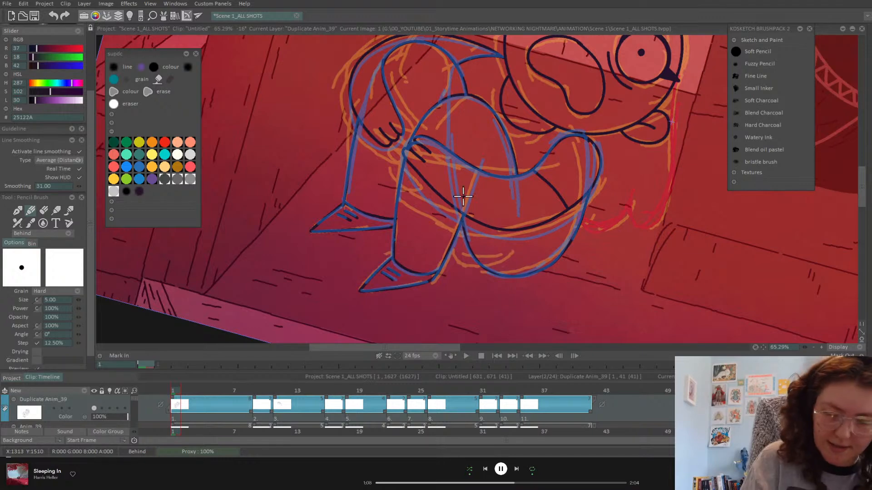
left_click_drag(756, 348, 784, 238)
left_click_drag(763, 348, 716, 468)
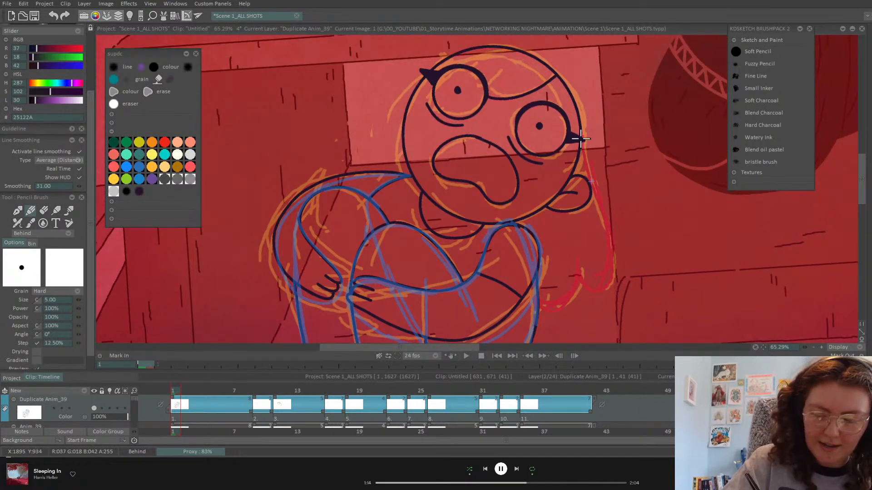
mouse_move(580, 136)
left_mouse_down()
mouse_move(611, 259)
mouse_move(606, 287)
mouse_move(579, 279)
mouse_move(575, 253)
mouse_move(578, 283)
mouse_move(560, 306)
mouse_move(539, 308)
mouse_move(523, 293)
mouse_move(531, 295)
left_mouse_up()
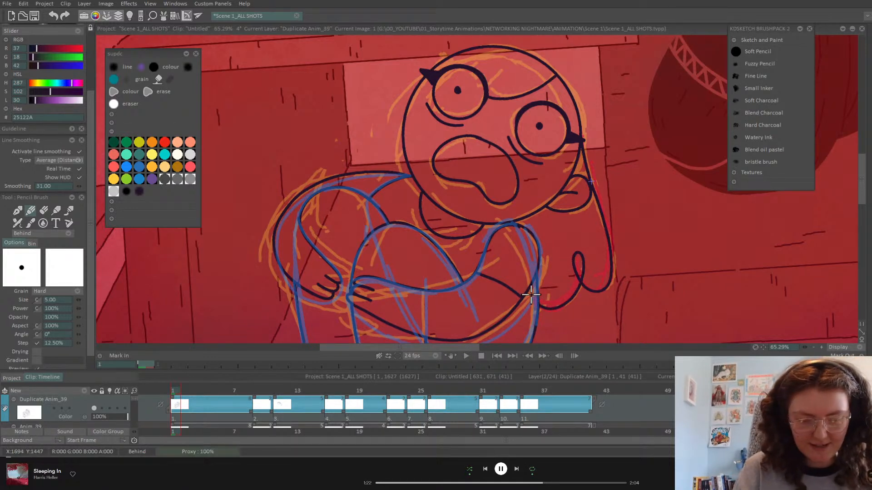
At frame 11, ink the near arm's outer contour from the shoulder around to the hand and start the fingers
key("ctrl+Right")
key("ctrl+Right")
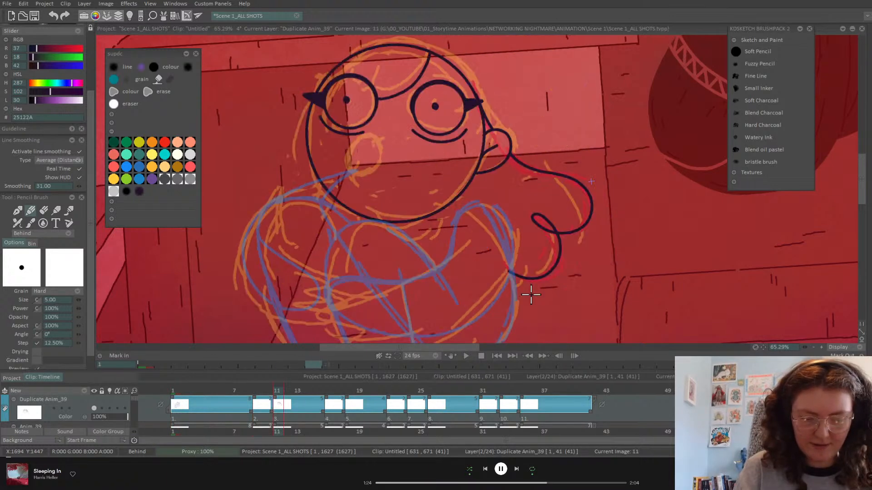
mouse_move(763, 347)
left_mouse_down()
mouse_move(783, 319)
mouse_move(782, 332)
left_mouse_up()
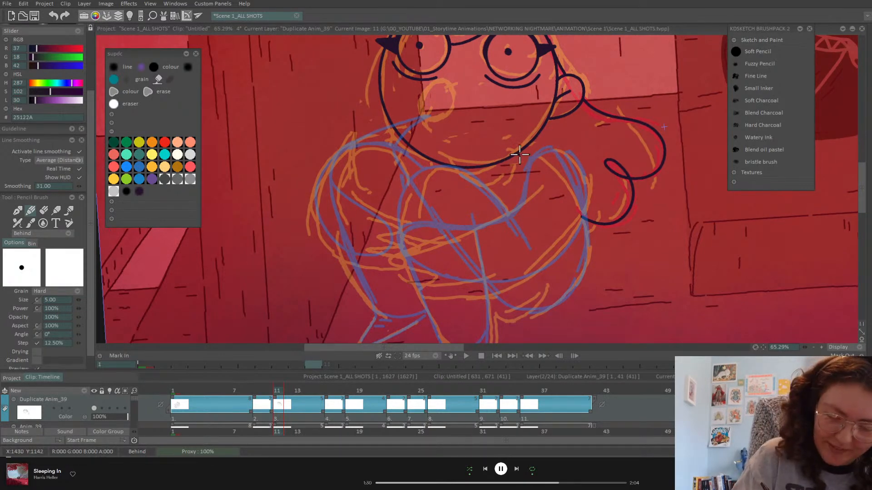
mouse_move(535, 142)
left_mouse_down()
mouse_move(556, 146)
mouse_move(577, 167)
mouse_move(587, 220)
left_mouse_up()
key("ctrl+z")
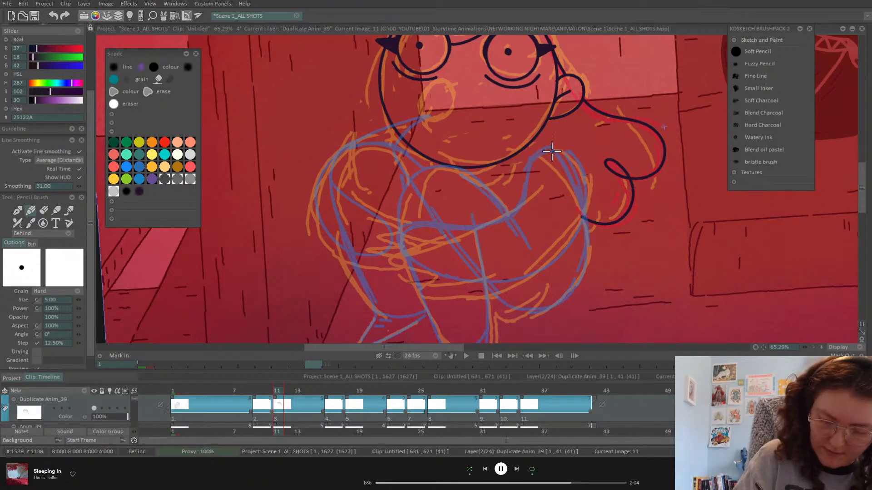
mouse_move(534, 156)
left_mouse_down()
mouse_move(551, 146)
mouse_move(587, 195)
mouse_move(583, 227)
mouse_move(537, 271)
mouse_move(500, 284)
mouse_move(456, 282)
mouse_move(415, 266)
mouse_move(408, 228)
left_mouse_up()
left_click_drag(417, 266, 404, 241)
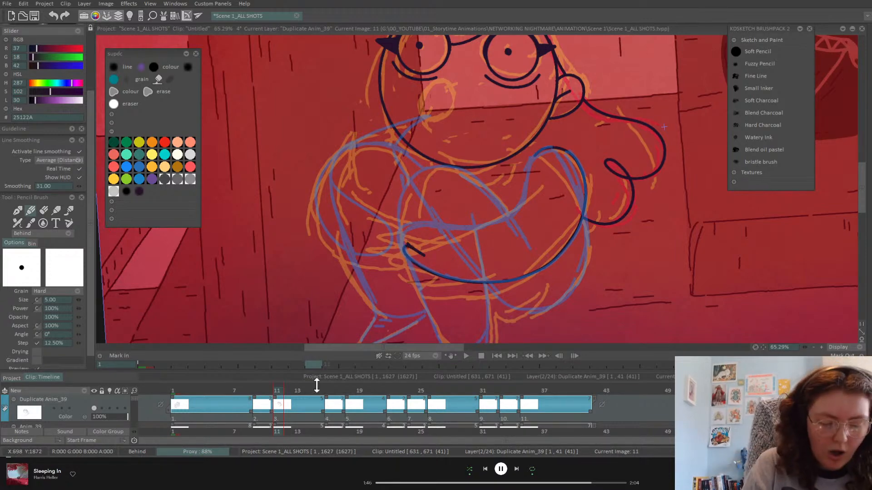
Copy both clasped hands from the first inked drawing as a custom brush with the Cut Brush
left_click_drag(255, 391, 228, 391)
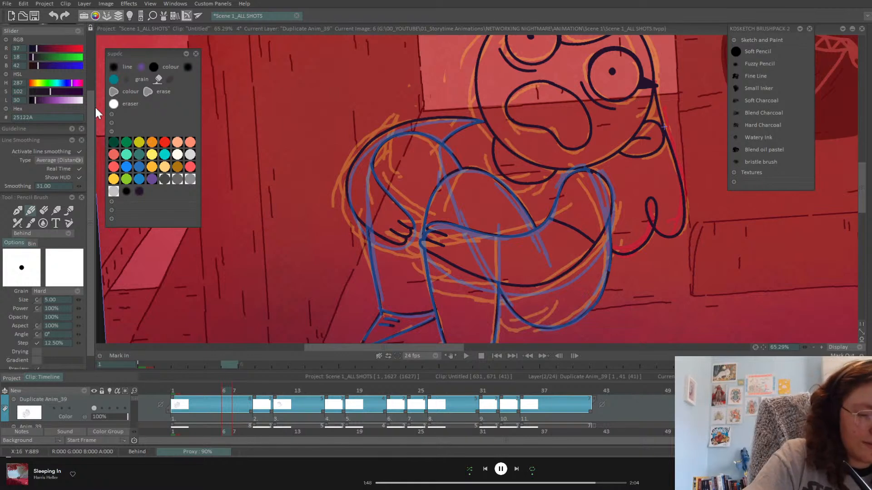
left_click(25, 54)
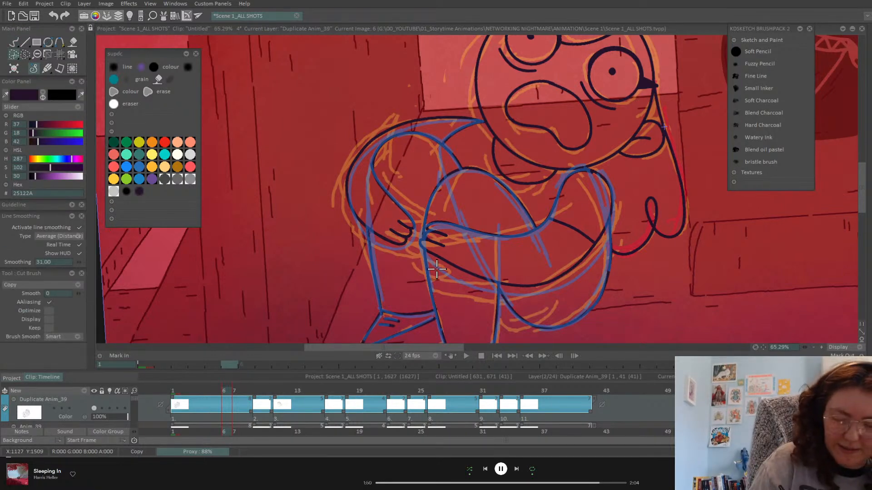
left_click_drag(459, 269, 454, 266)
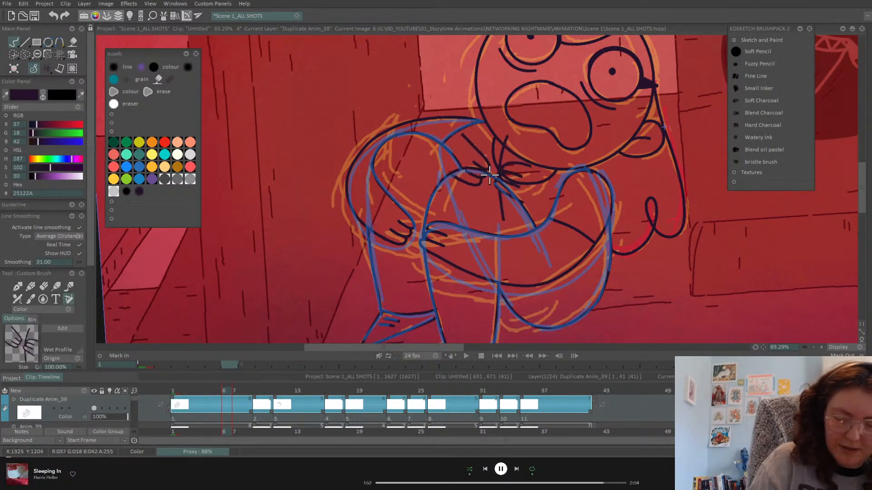
At frame 11, undo the arm and finger strokes and stamp the copied hands, slightly rotated, at the rough's shin
left_click(282, 405)
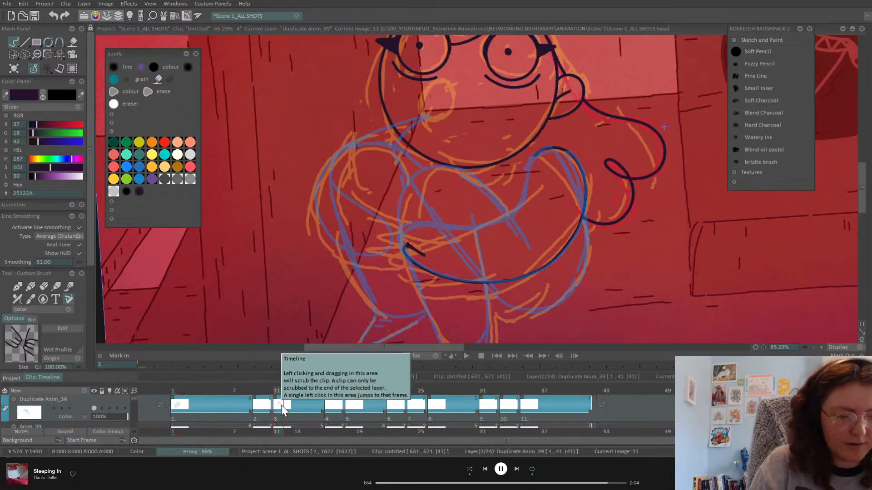
key("ctrl+z")
key("ctrl+z")
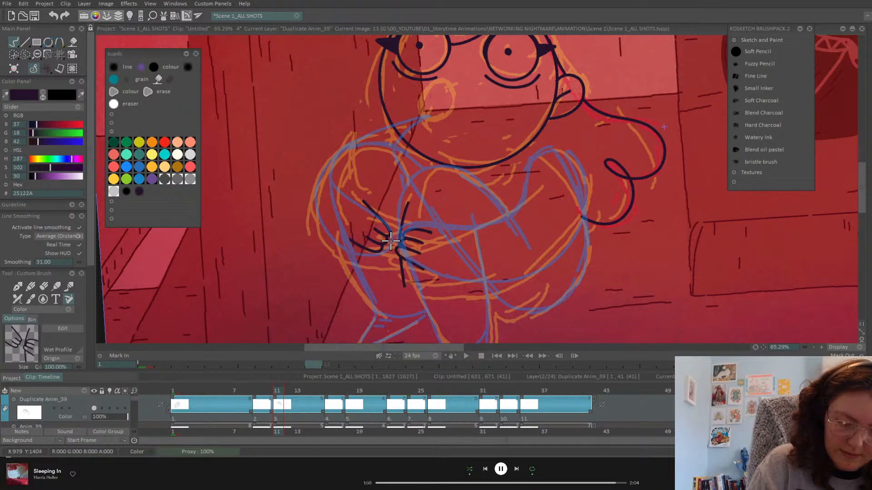
key("shift+z")
mouse_move(391, 244)
left_mouse_down()
mouse_move(422, 247)
mouse_move(434, 231)
left_mouse_up()
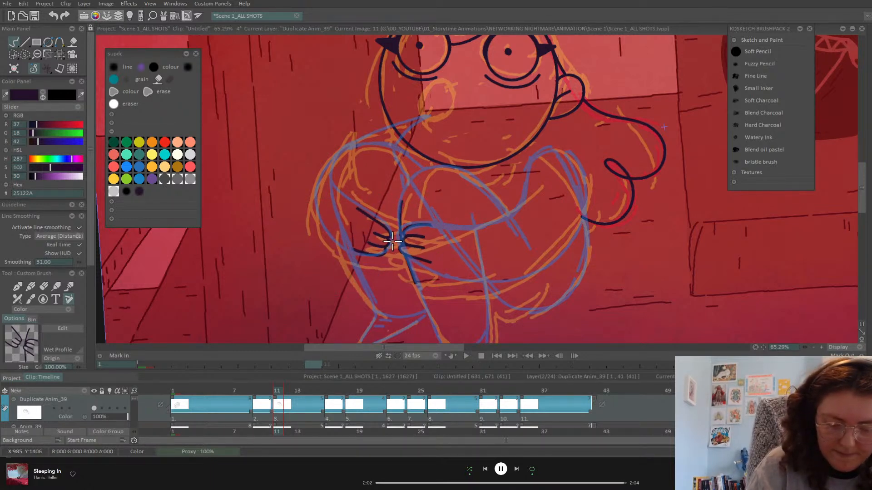
left_click(394, 240)
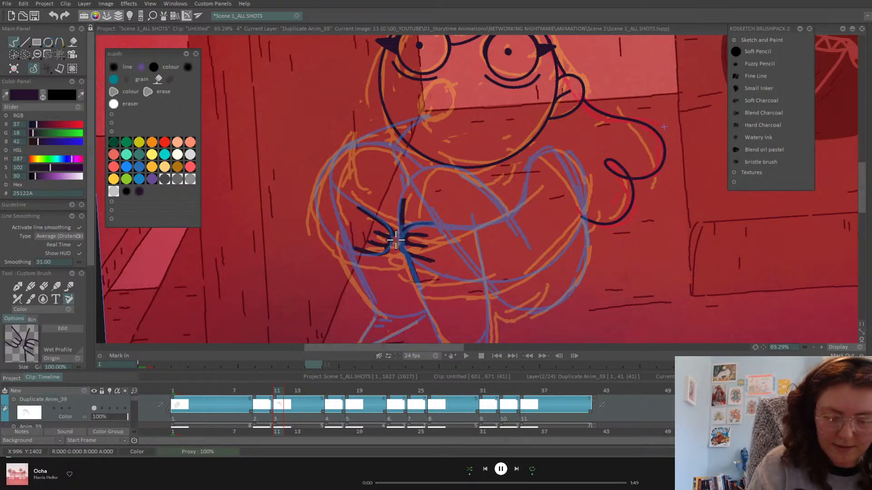
With the pencil brush in Color mode, ink the near shin's front edge and the near pointed shoe's outline
left_click(31, 287)
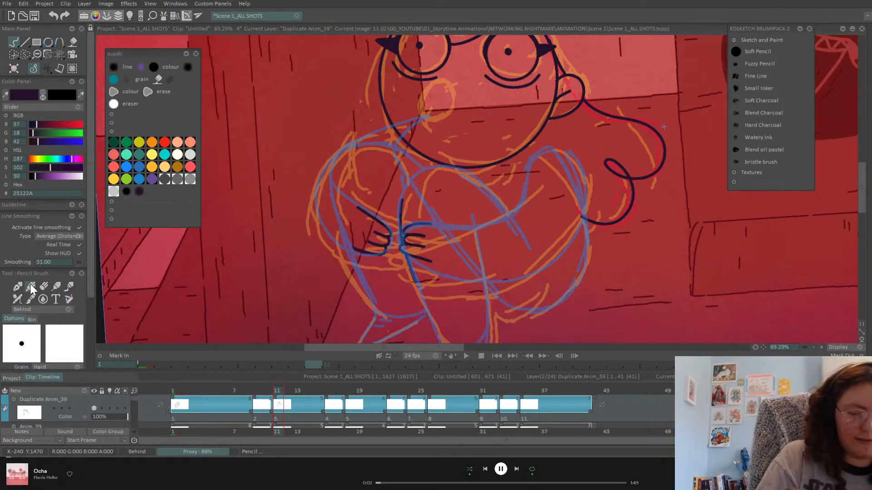
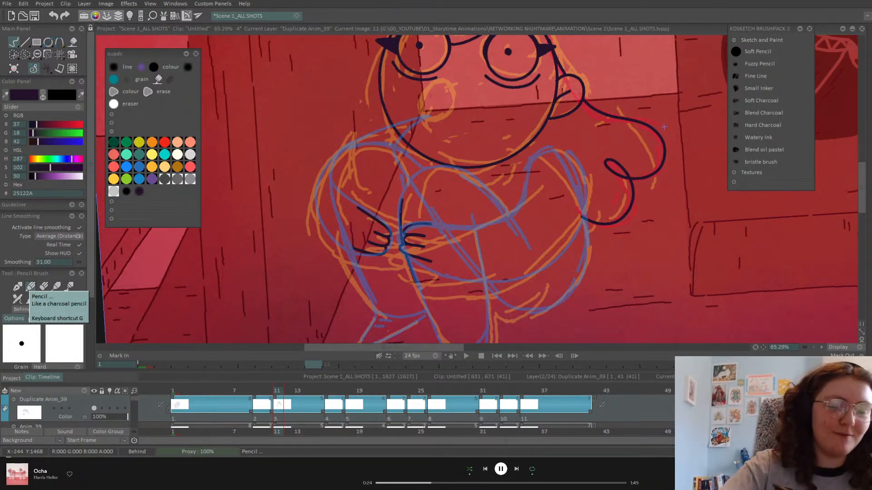
left_click_drag(804, 347, 819, 348)
left_click_drag(763, 347, 765, 312)
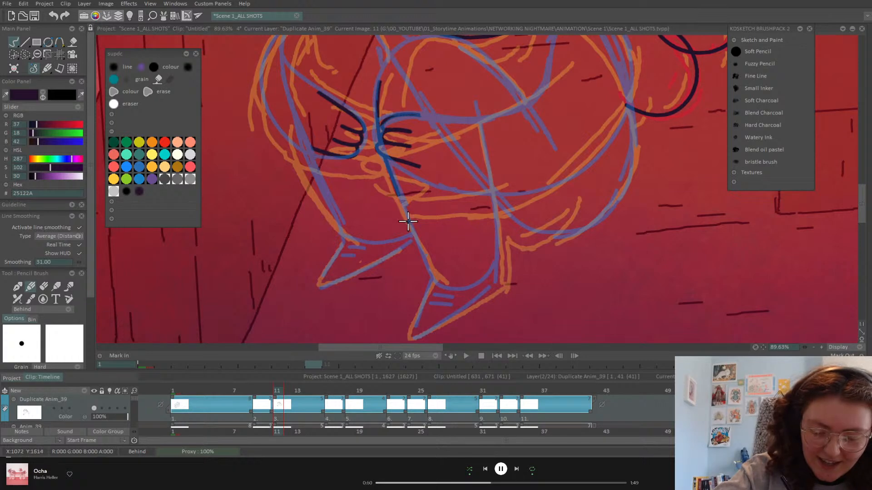
left_click(61, 311)
left_click(83, 232)
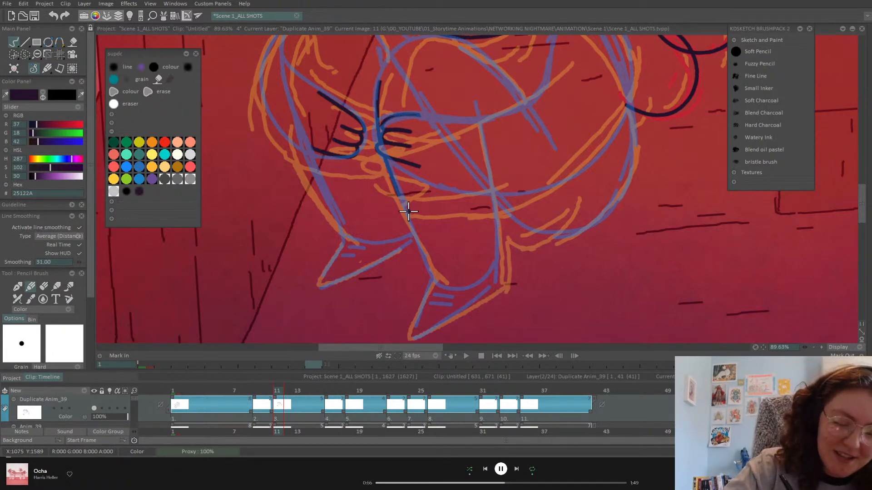
left_click_drag(404, 212, 419, 247)
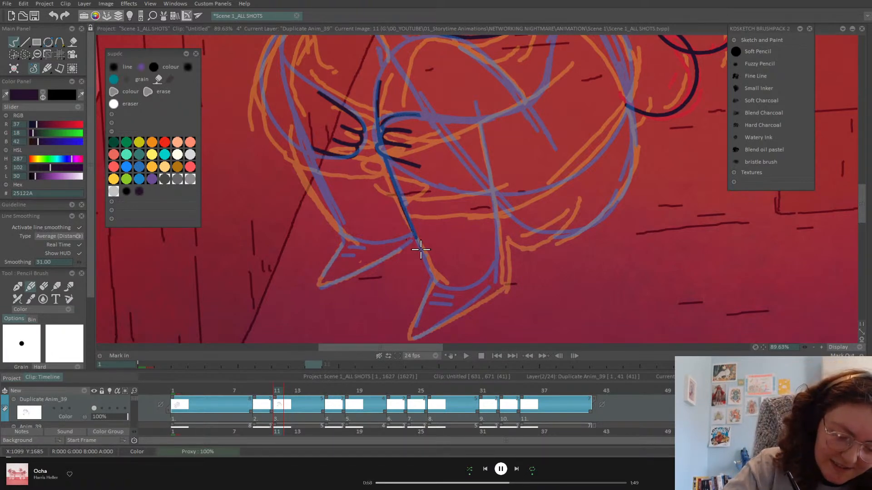
key("ctrl+z")
left_click_drag(405, 212, 426, 260)
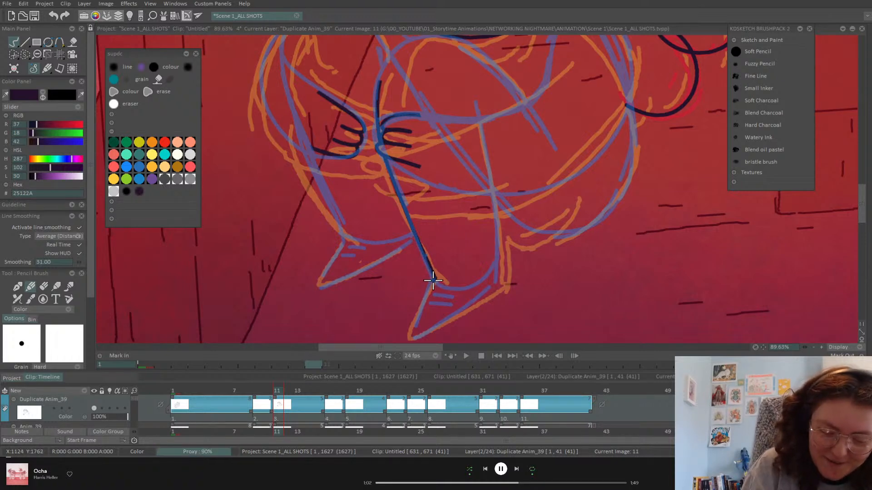
mouse_move(416, 316)
left_mouse_down()
mouse_move(410, 341)
mouse_move(490, 291)
left_mouse_up()
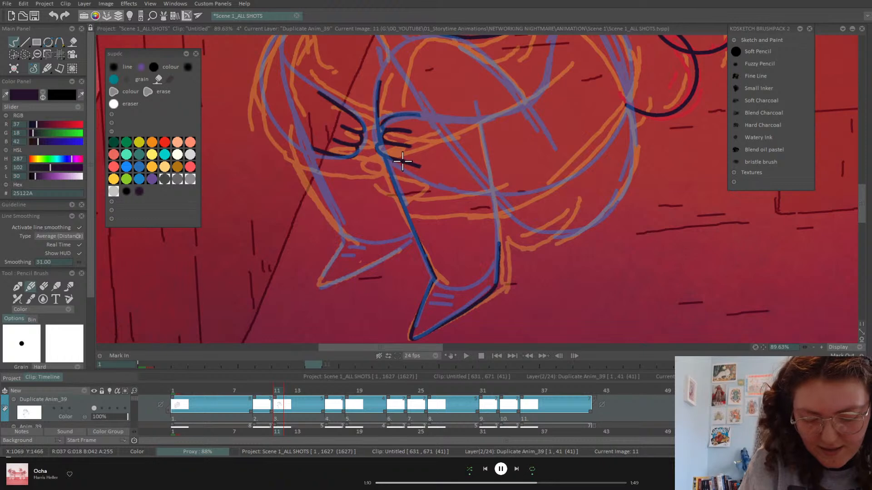
Ink the near arm's contour around the shoulder to the hand and the near knee's curve under the chin
mouse_move(459, 179)
left_mouse_down()
mouse_move(541, 183)
mouse_move(587, 161)
mouse_move(616, 120)
mouse_move(626, 59)
left_mouse_up()
left_click_drag(762, 347, 726, 439)
mouse_move(584, 137)
left_mouse_down()
mouse_move(550, 113)
mouse_move(532, 122)
mouse_move(513, 181)
mouse_move(488, 212)
mouse_move(445, 223)
mouse_move(384, 217)
left_mouse_up()
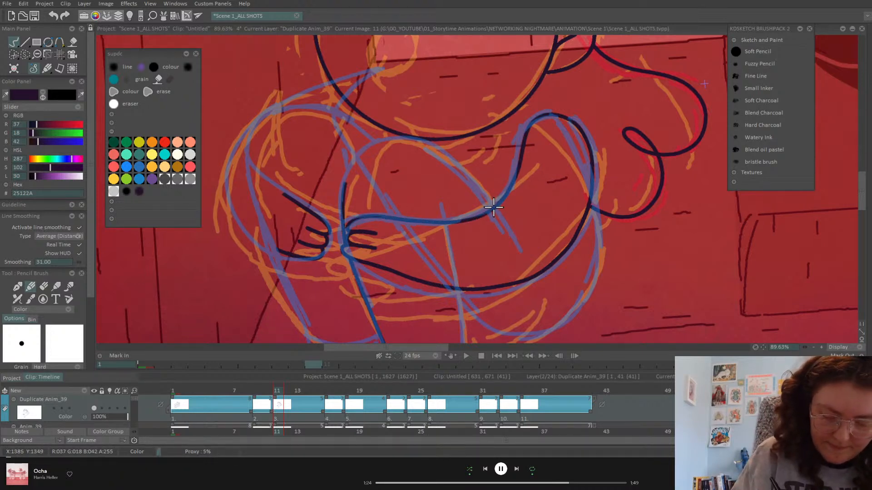
left_click_drag(484, 192, 429, 144)
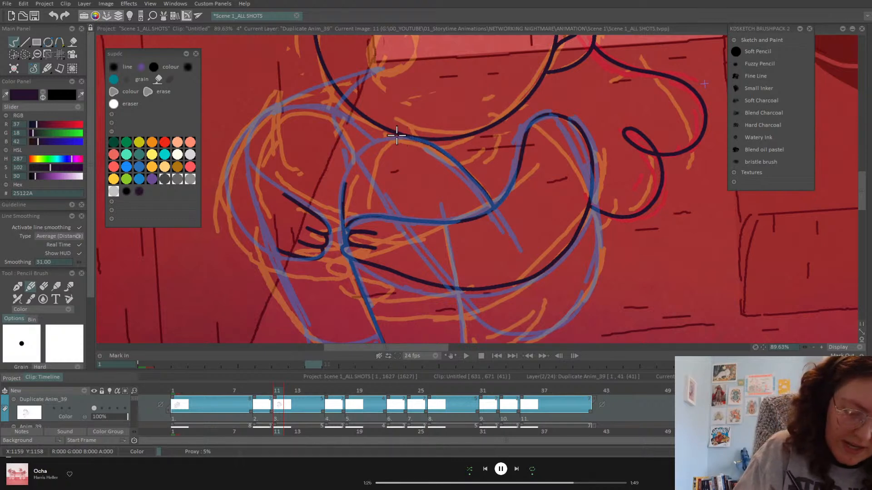
left_click_drag(362, 147, 346, 173)
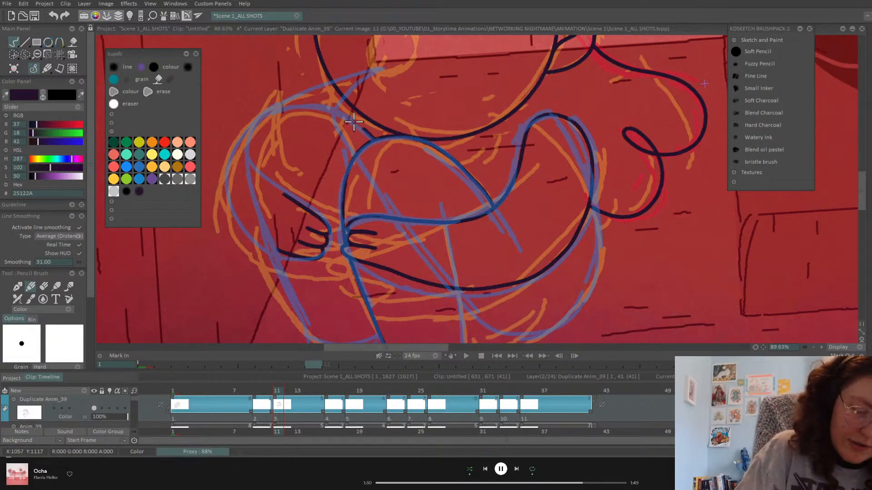
Ink the far knee's curve and the far arm's inner and outer contours down to the hand
left_click_drag(269, 112, 249, 136)
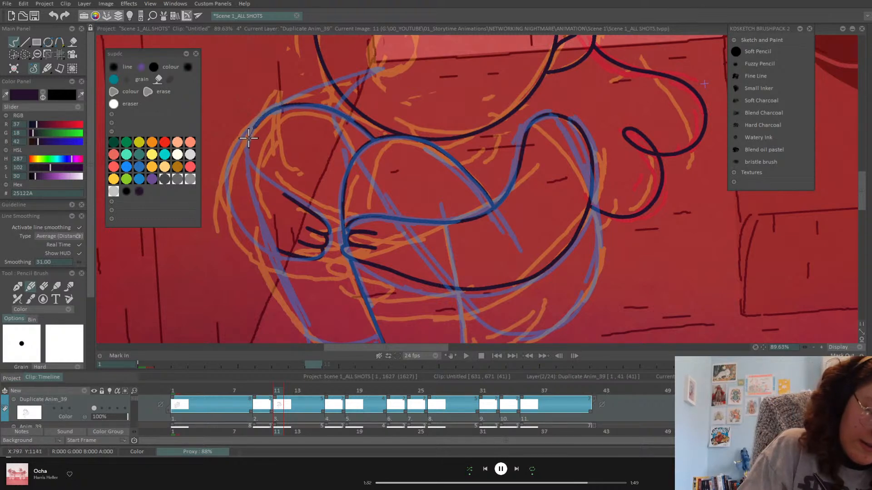
left_click_drag(257, 171, 272, 186)
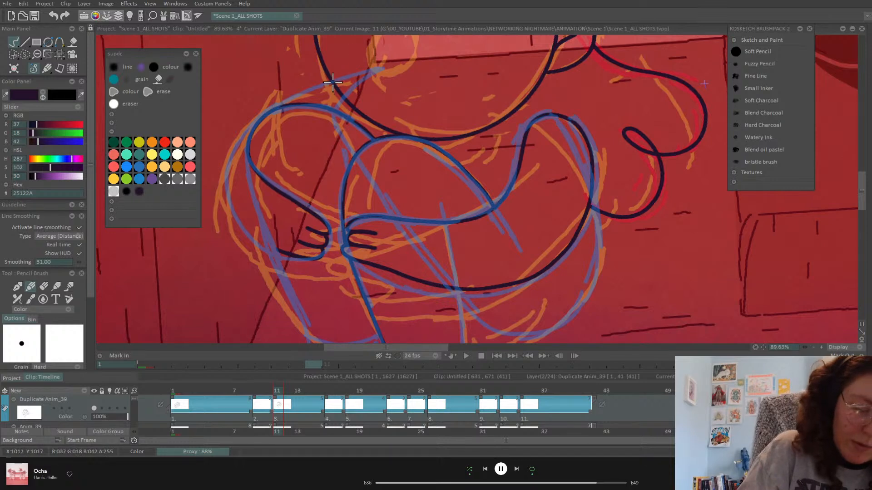
mouse_move(332, 81)
left_mouse_down()
mouse_move(288, 92)
mouse_move(231, 153)
mouse_move(223, 181)
mouse_move(233, 214)
mouse_move(248, 236)
mouse_move(290, 253)
left_mouse_up()
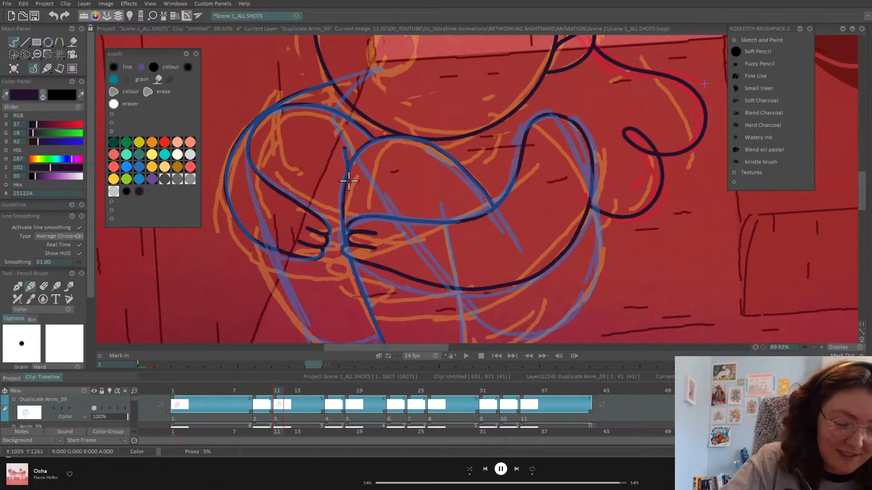
Ink the far shin and far pointed shoe, plus the trouser hems and lace lines on both shoes
left_click_drag(763, 347, 776, 312)
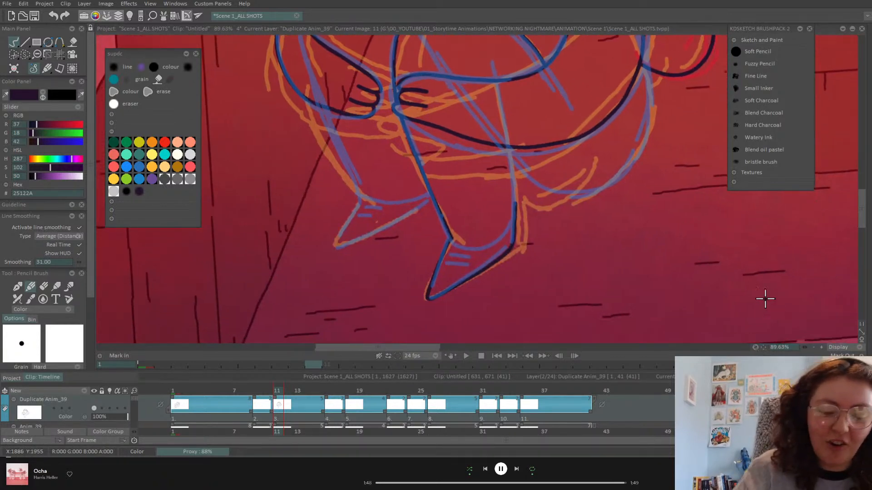
mouse_move(316, 99)
left_mouse_down()
mouse_move(365, 204)
mouse_move(360, 197)
mouse_move(329, 255)
mouse_move(396, 221)
left_mouse_up()
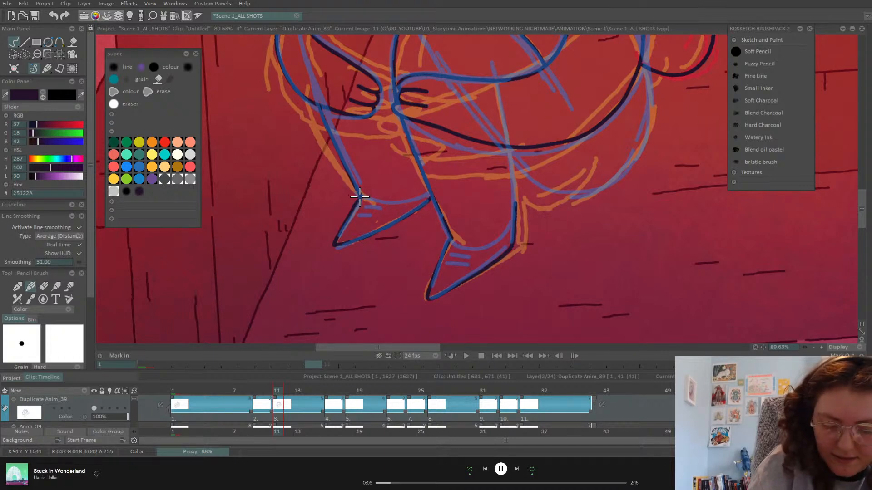
mouse_move(363, 198)
left_mouse_down()
mouse_move(423, 196)
mouse_move(434, 178)
left_mouse_up()
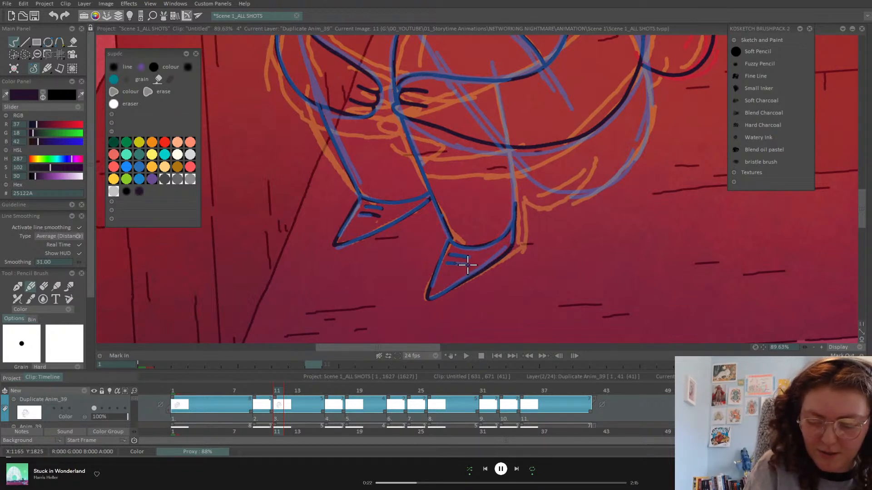
Ink the rounded seat below the near arm, the near calf's back edge and its short end above the forearm
left_click_drag(838, 230, 702, 307)
mouse_move(506, 140)
left_mouse_down()
mouse_move(516, 186)
mouse_move(511, 220)
mouse_move(492, 247)
mouse_move(446, 272)
mouse_move(423, 272)
mouse_move(397, 260)
mouse_move(372, 224)
mouse_move(379, 285)
left_mouse_up()
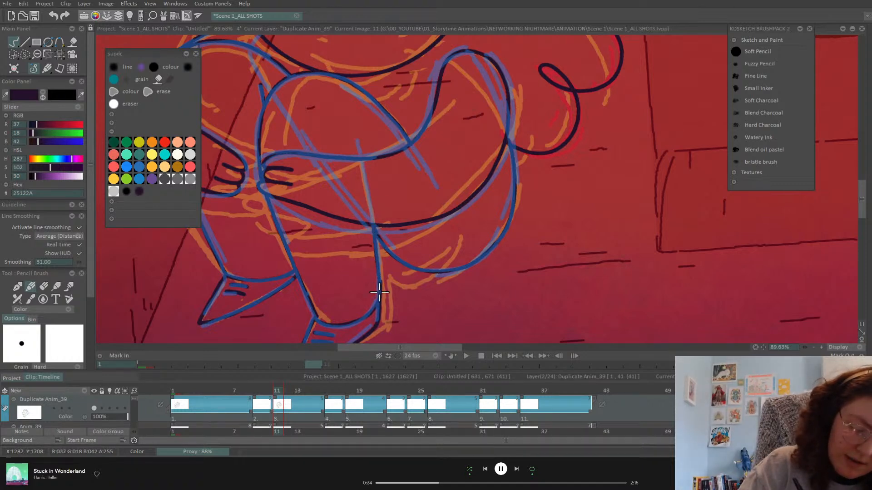
key("ctrl+z")
left_click_drag(377, 254, 380, 299)
left_click_drag(356, 141, 361, 159)
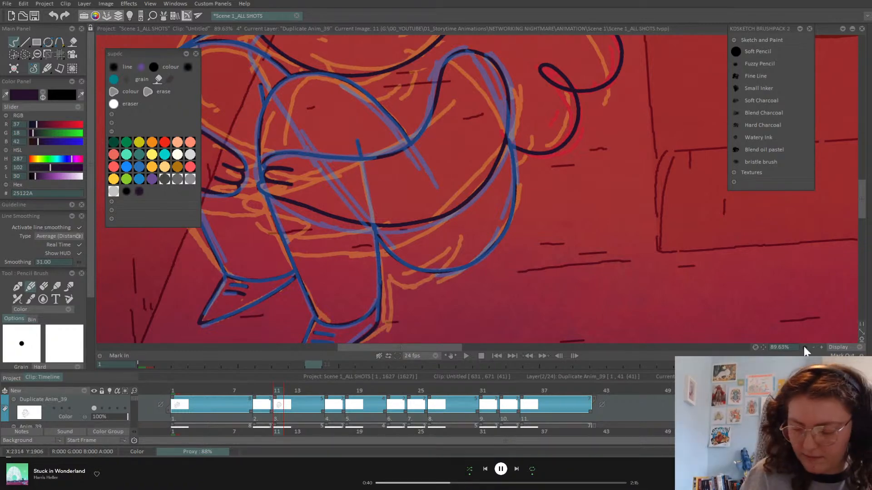
Ink the short line joining the near shoulder to the head and the curve from the chin to the near knee
left_click(763, 347)
left_click_drag(762, 348, 795, 398)
left_click_drag(805, 347, 803, 314)
left_click_drag(500, 92, 526, 106)
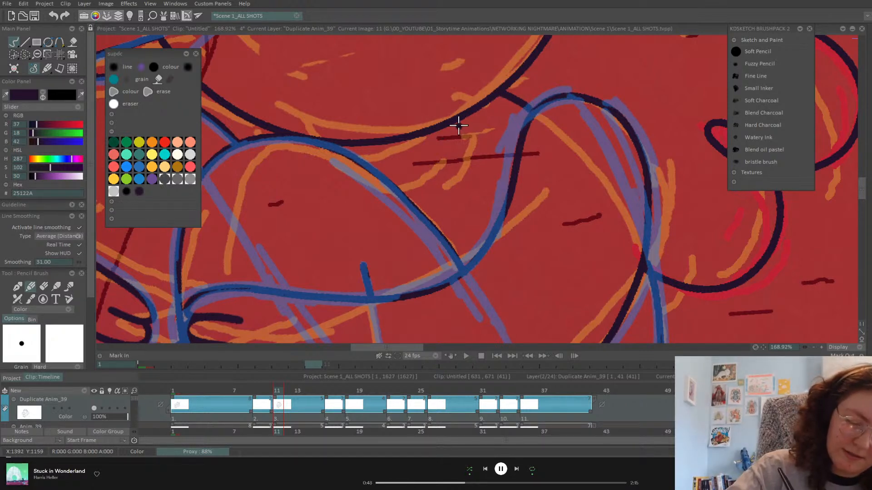
left_click_drag(465, 117, 459, 141)
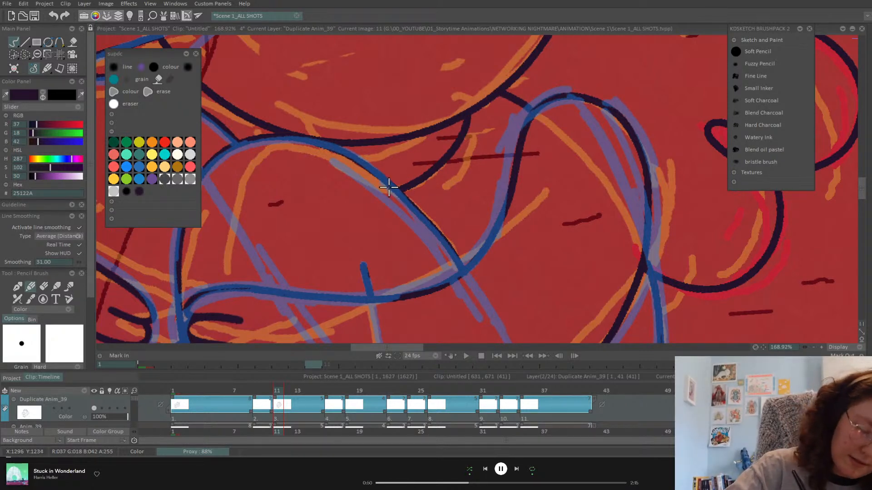
left_click_drag(253, 123, 260, 138)
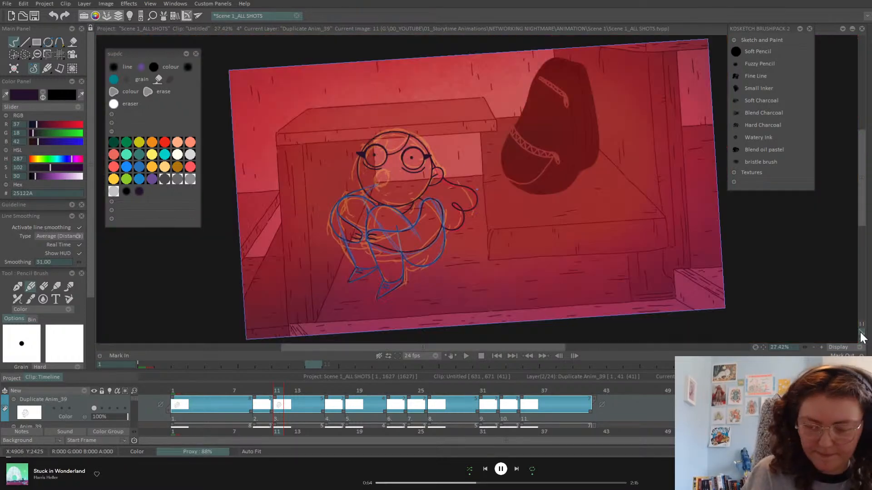
Ink the small oval open mouth on the frame 11 face over the yellow rough, redrawing it until the shape fits
left_click(861, 332)
left_click(821, 348)
left_click(821, 348)
left_click(822, 348)
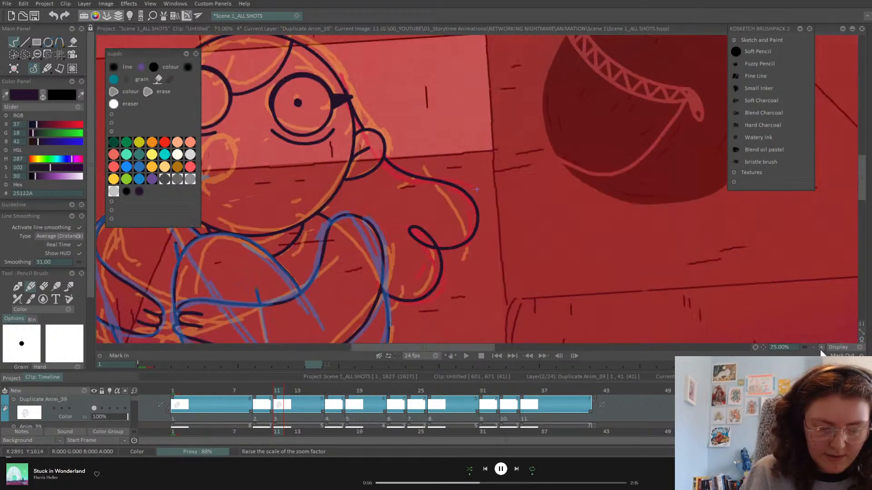
left_click_drag(763, 348, 869, 367)
left_click(821, 347)
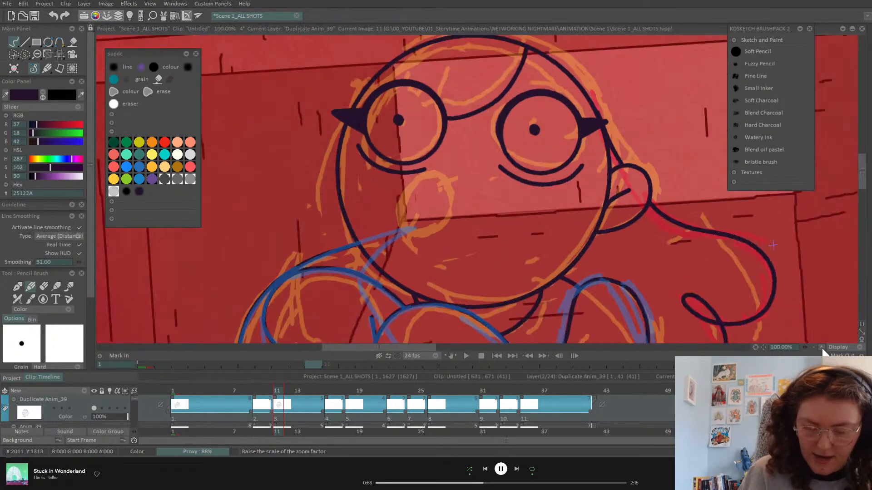
left_click(822, 348)
mouse_move(427, 176)
left_mouse_down()
mouse_move(414, 171)
mouse_move(383, 195)
mouse_move(386, 255)
mouse_move(424, 209)
mouse_move(434, 181)
mouse_move(413, 172)
mouse_move(419, 163)
left_mouse_up()
key("Left")
key("Left")
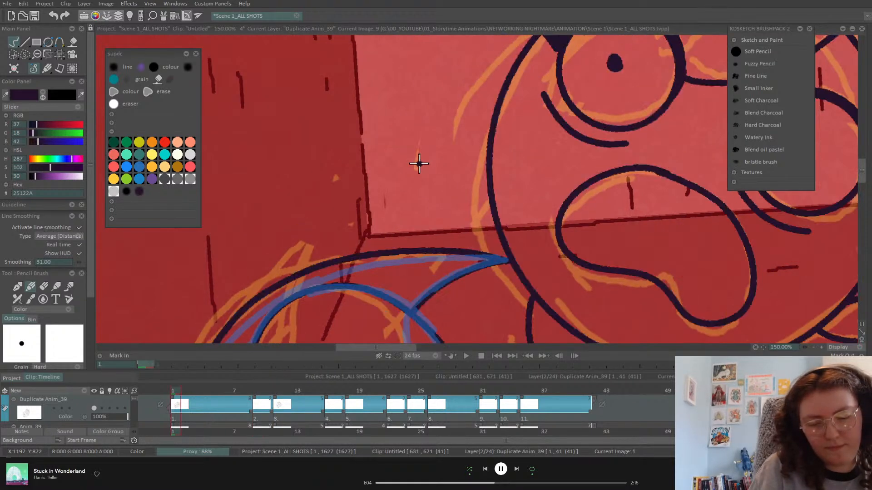
key("Right")
key("Right")
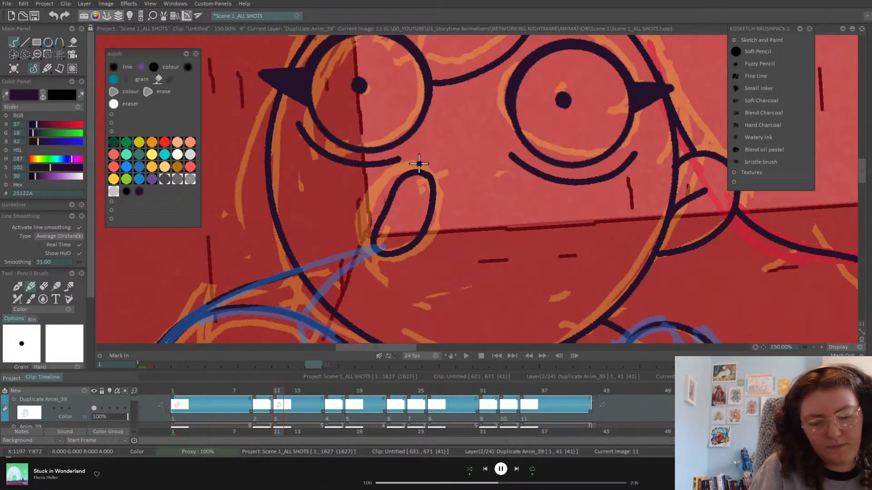
key("ctrl+z")
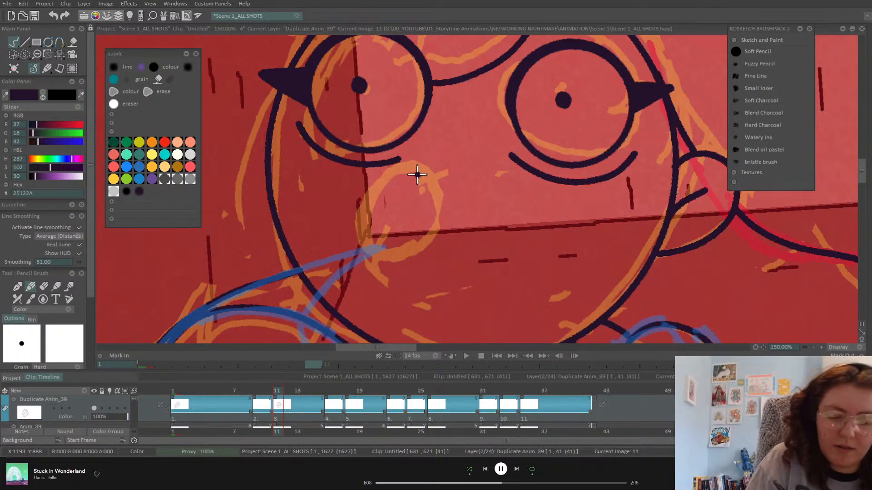
mouse_move(427, 173)
left_mouse_down()
mouse_move(386, 184)
mouse_move(372, 213)
mouse_move(373, 241)
mouse_move(388, 250)
mouse_move(417, 230)
mouse_move(416, 168)
left_mouse_up()
key("ctrl+z")
mouse_move(429, 174)
left_mouse_down()
mouse_move(408, 170)
mouse_move(375, 198)
mouse_move(370, 238)
mouse_move(399, 256)
mouse_move(430, 236)
mouse_move(427, 175)
left_mouse_up()
left_click(861, 332)
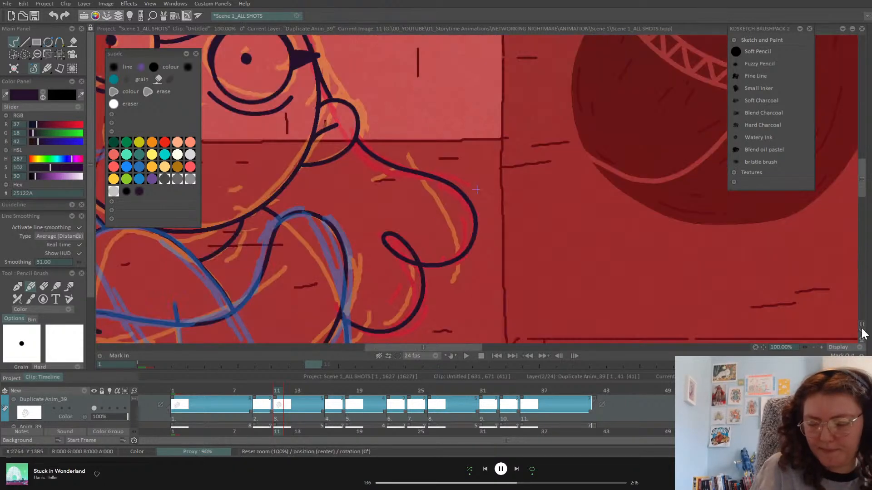
left_click(861, 332)
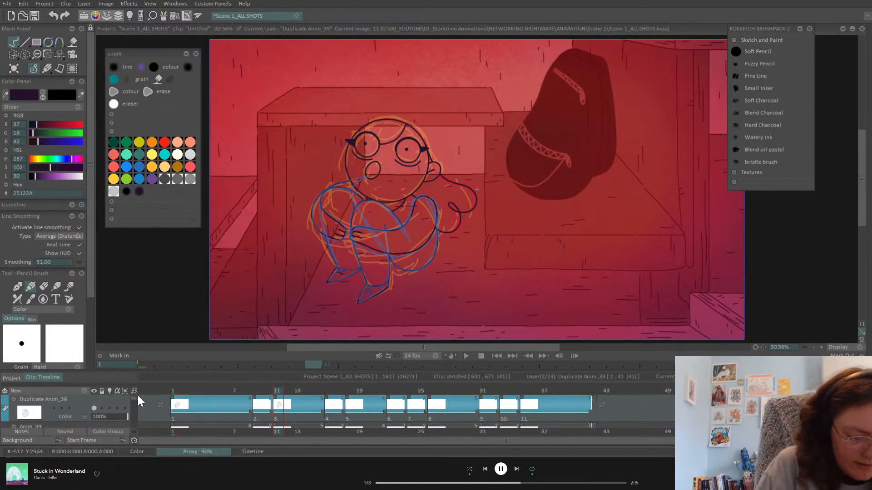
Hide the blue rough layer and touch up the short line under the chin on frame 11
left_click_drag(134, 399, 137, 392)
left_click(94, 408)
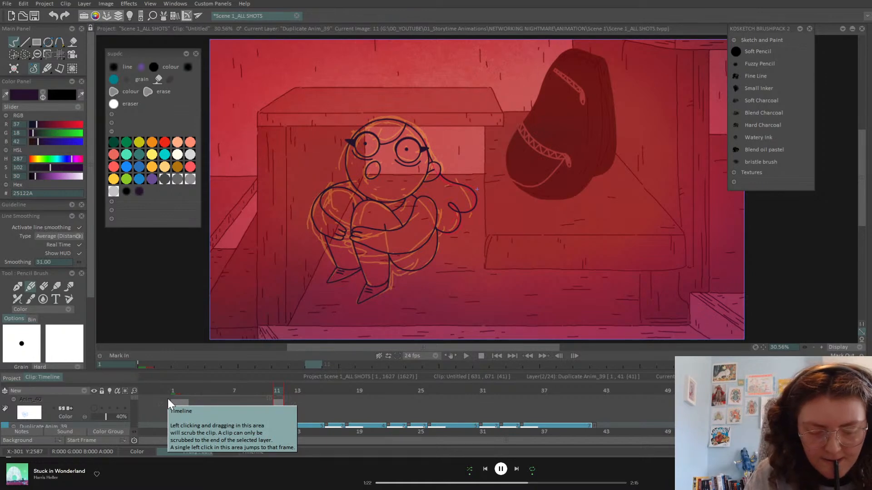
left_click(821, 347)
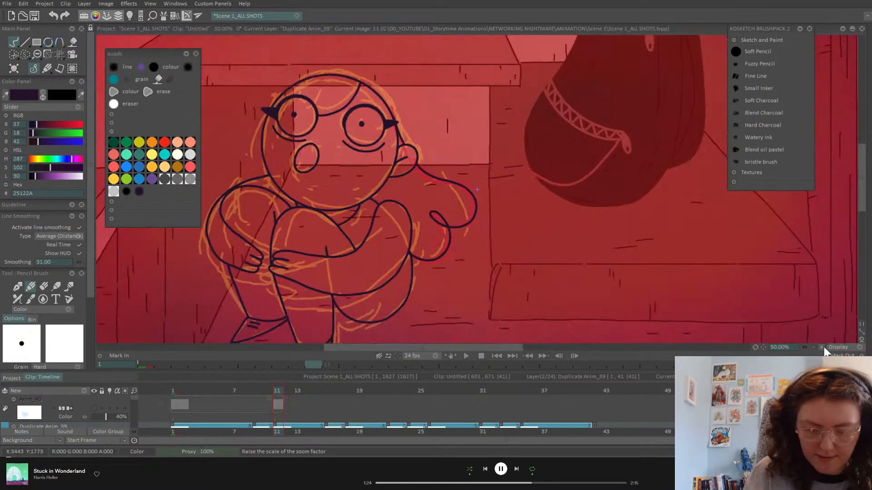
left_click(821, 347)
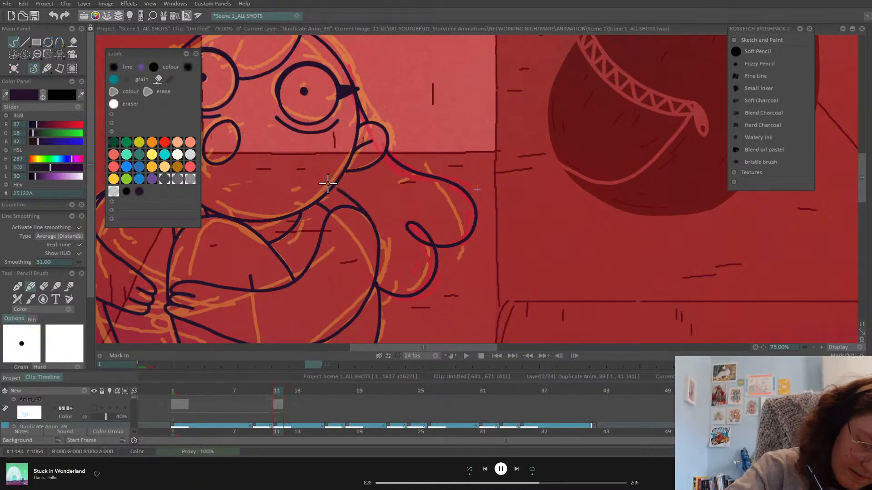
left_click_drag(329, 200, 321, 210)
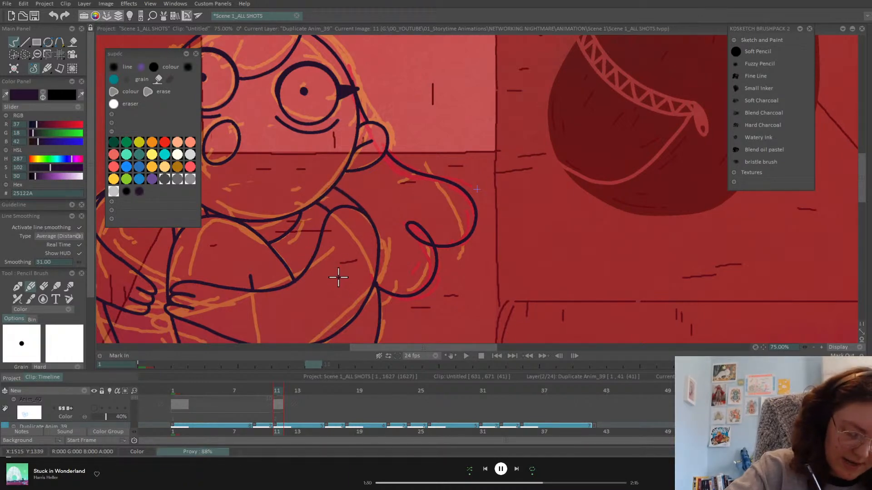
Flip between the neighbouring drawings for reference and ink the curved line across the near arm at the elbow on frame 11
key("Left")
key("Left")
key("Right")
key("Right")
key("Left")
key("Left")
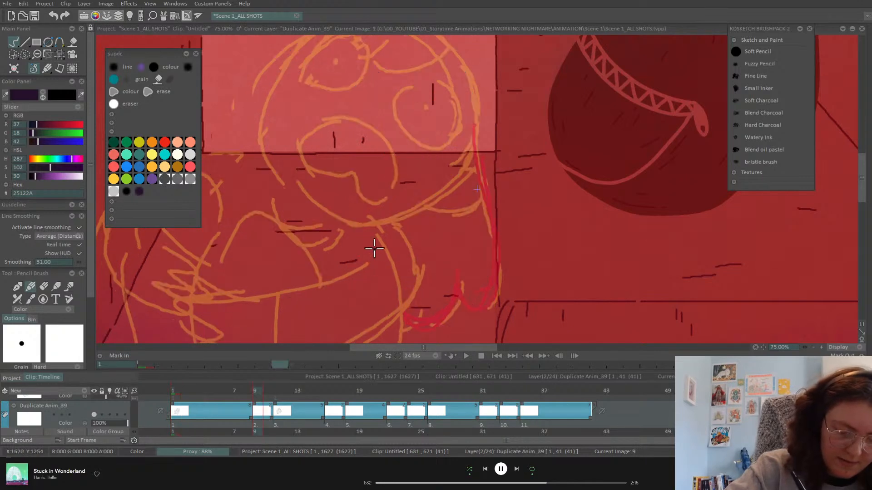
key("Right")
key("Right")
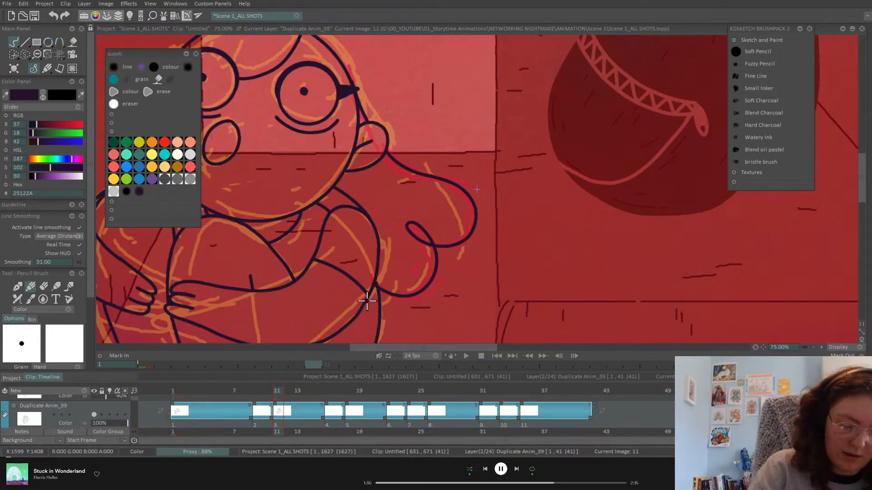
Erase the short stray line between the chin and the near knee, and return to the Pencil brush with line smoothing on
mouse_move(804, 347)
left_mouse_down()
mouse_move(775, 345)
mouse_move(808, 340)
left_mouse_up()
left_click(43, 286)
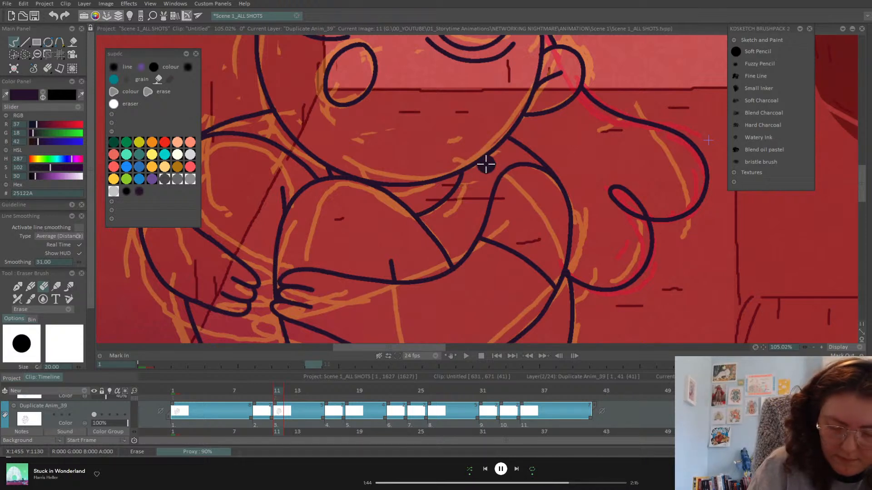
left_click(31, 287)
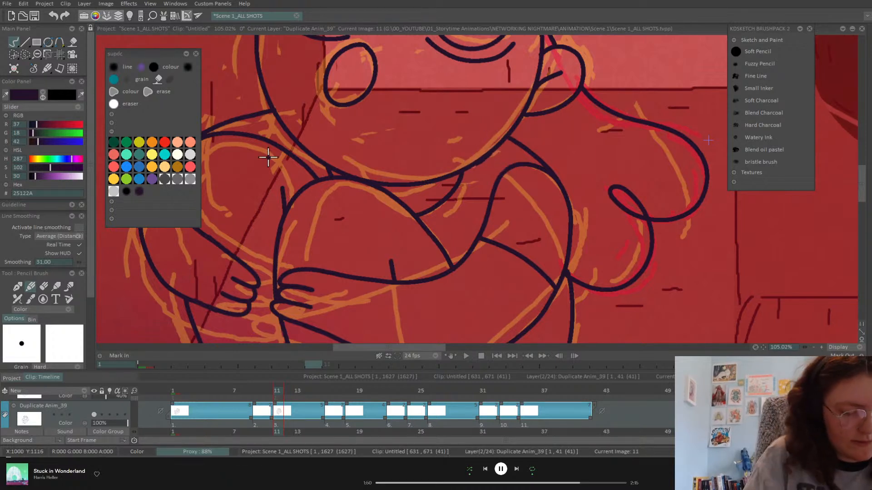
left_click(78, 227)
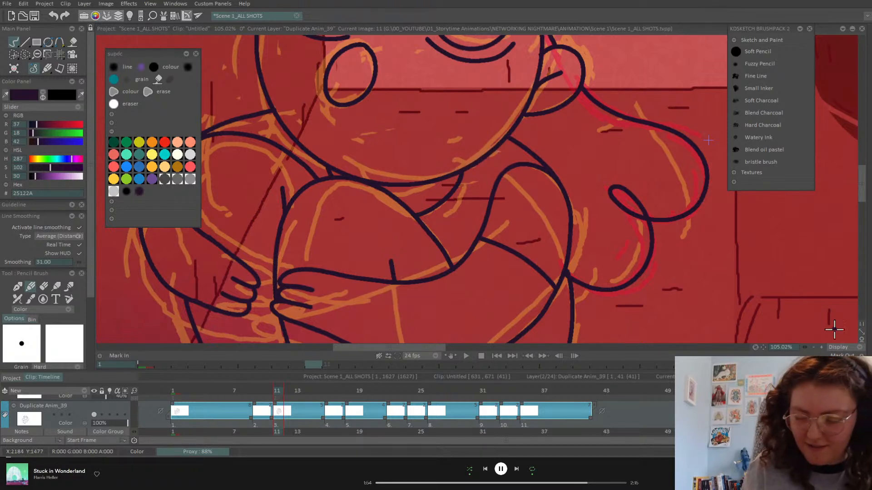
Try inking three rounded upper teeth and a curved tongue inside the open mouth on frame 1
left_click(860, 335)
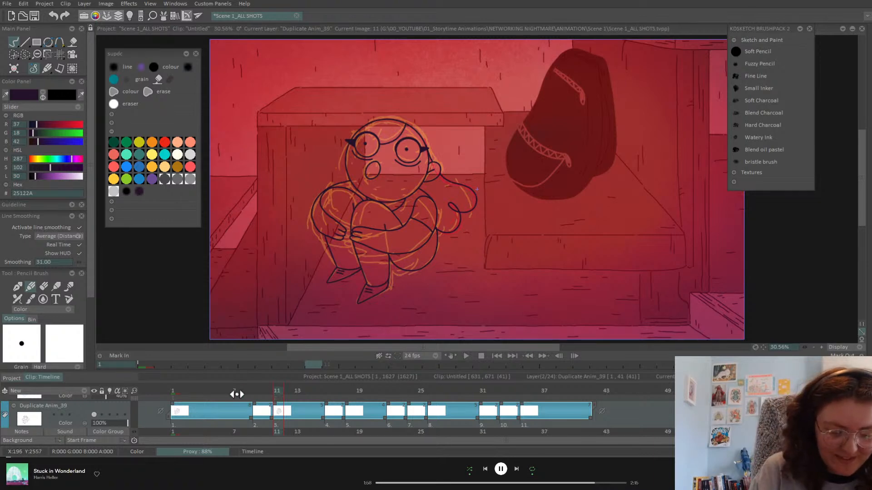
left_click(232, 390)
left_click(277, 391)
left_click(227, 390)
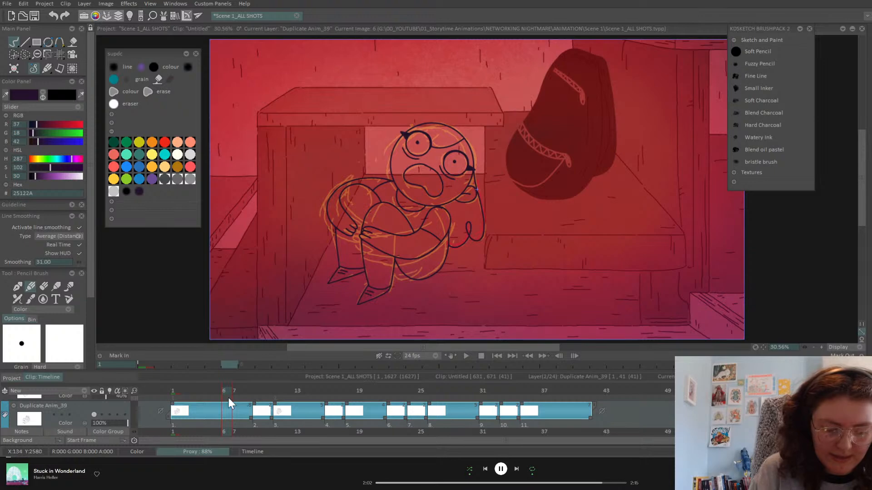
left_click(172, 390)
left_click(821, 347)
left_click(821, 348)
left_click(821, 347)
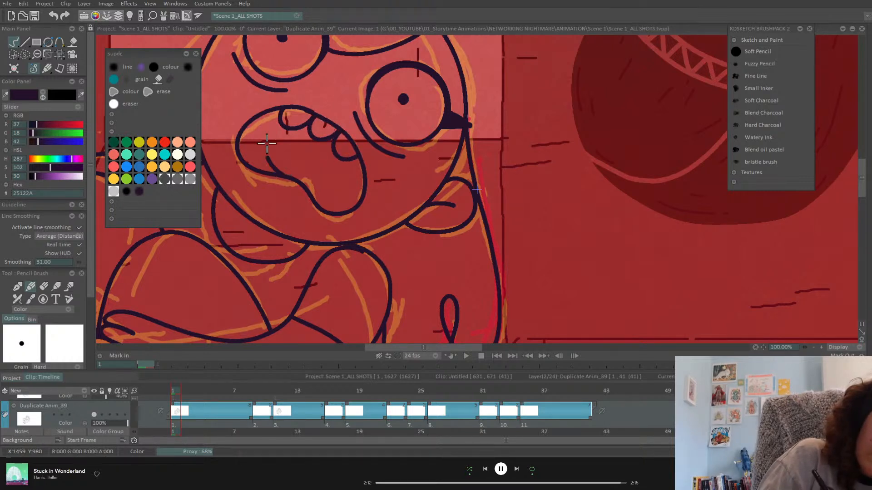
key("ctrl+z")
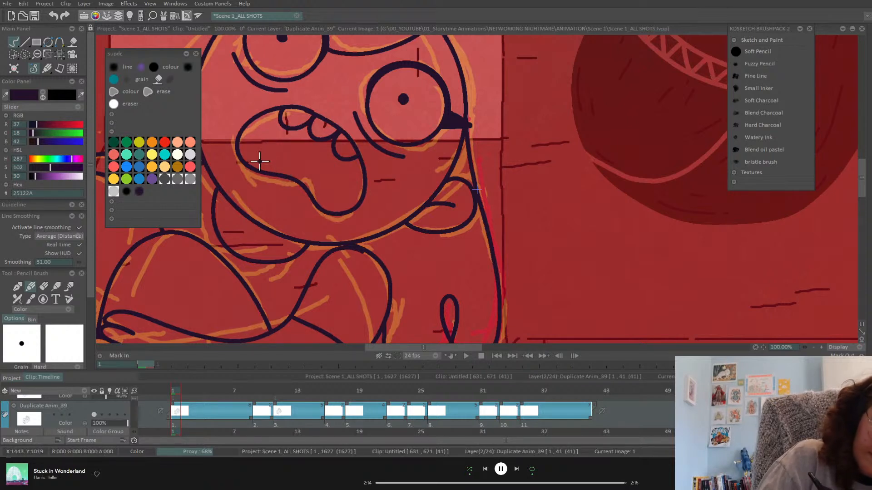
left_click_drag(320, 161, 343, 184)
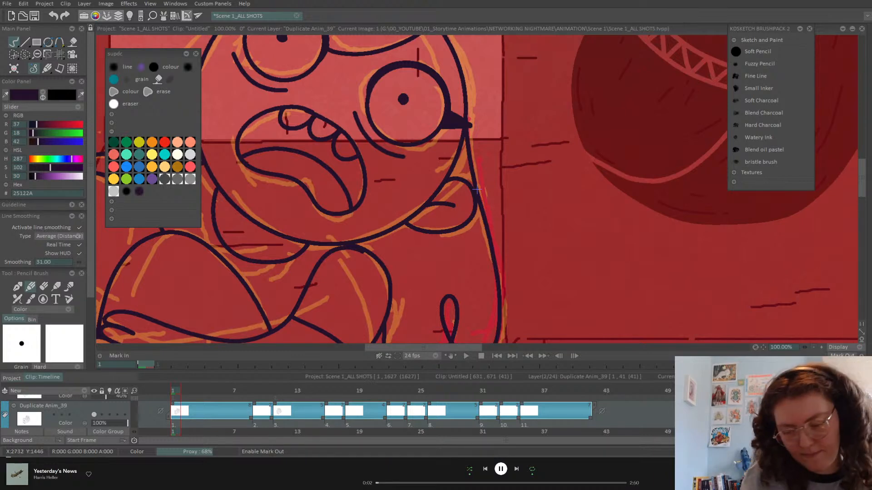
Flip between the frame 1 and frame 11 drawings at full view to judge the mouth details
left_click(860, 335)
key("Left")
key("Right")
key("Right")
key("Right")
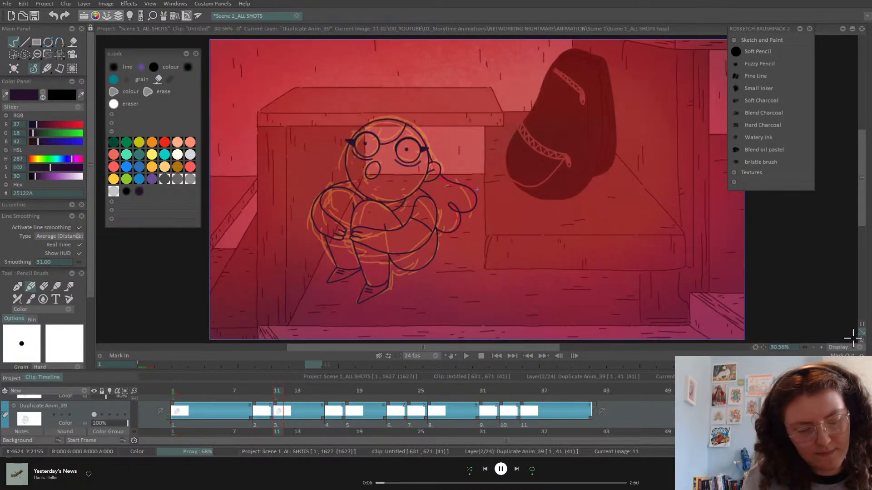
key("Left")
key("Left")
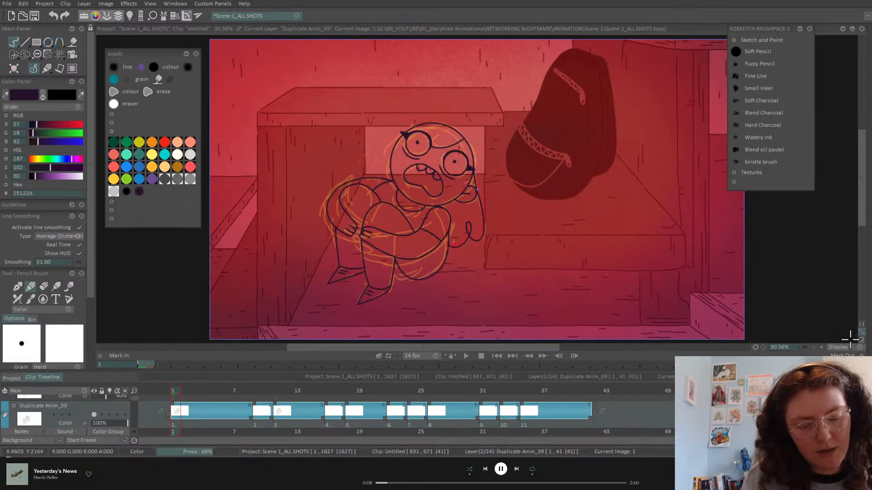
Ink a single upper teeth line and a curved tongue inside the frame 1 mouth, replacing the rounded teeth
left_click(821, 347)
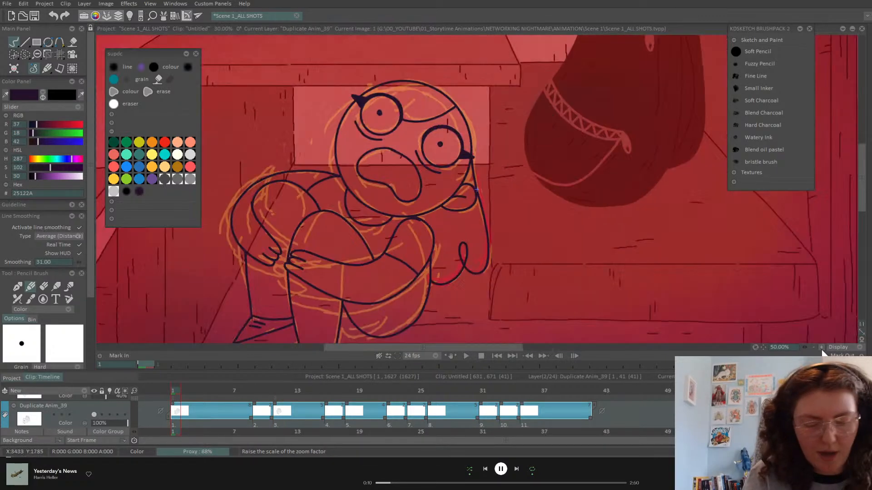
left_click(821, 347)
left_click(821, 348)
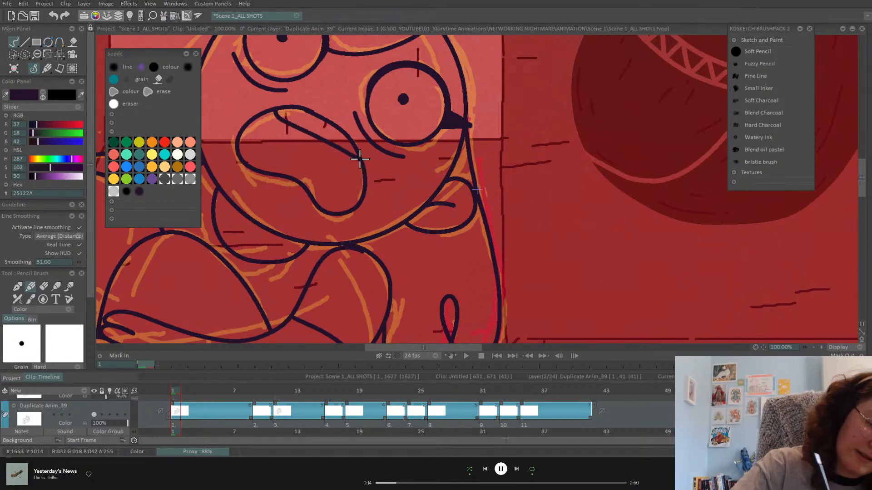
key("ctrl+z")
mouse_move(363, 182)
left_mouse_down()
mouse_move(312, 162)
mouse_move(250, 167)
left_mouse_up()
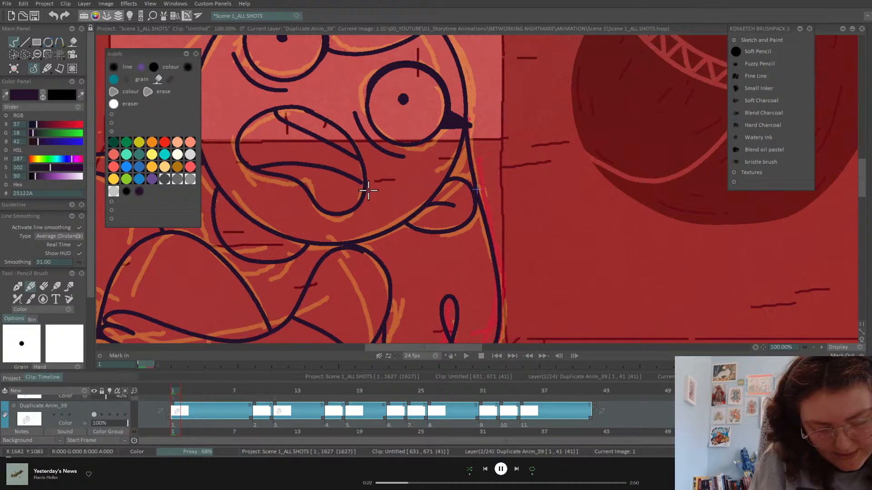
Examine the inked face on frame 11 up close and compare it with the whole frame 1 drawing
left_click(861, 333)
key("ctrl+Right")
key("ctrl+Right")
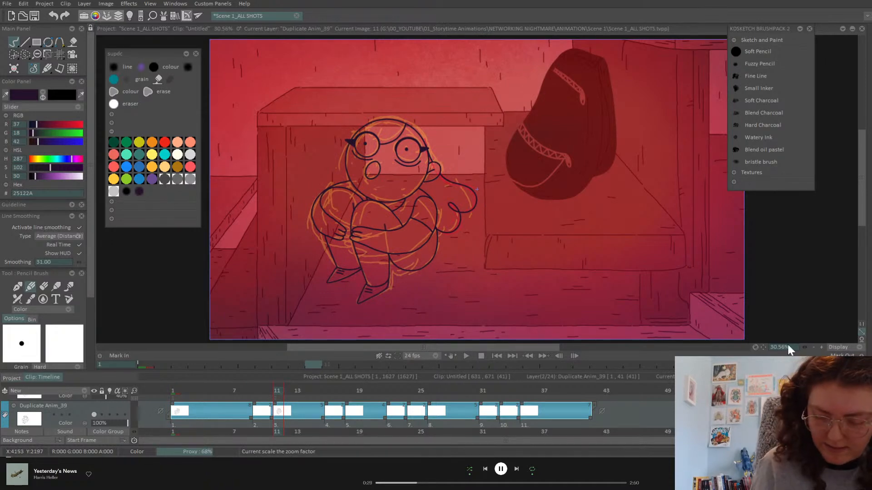
left_click_drag(804, 347, 827, 346)
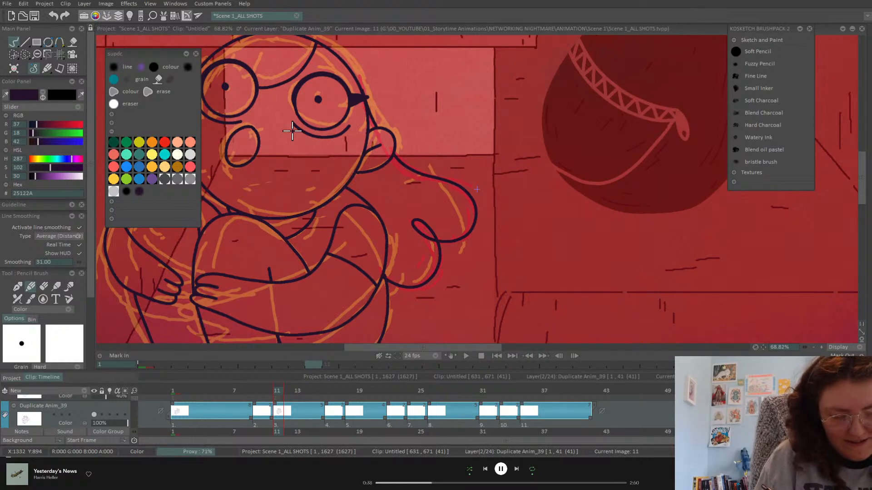
key("Home")
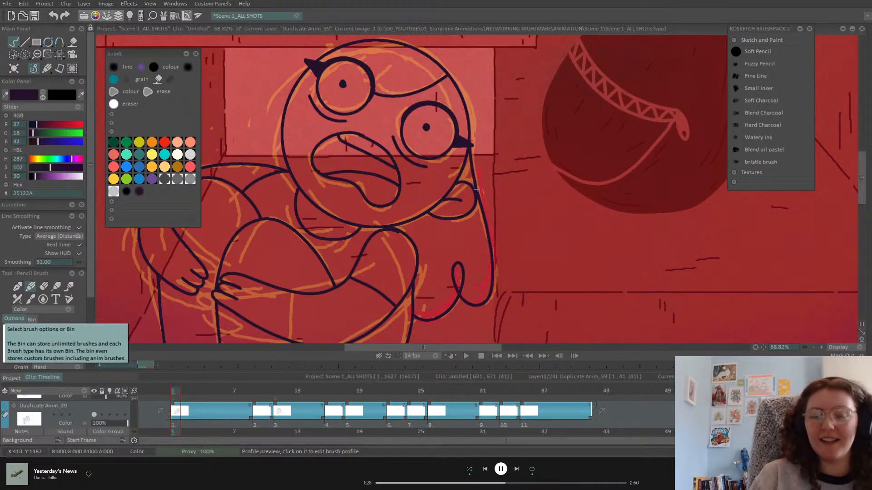
left_click(862, 338)
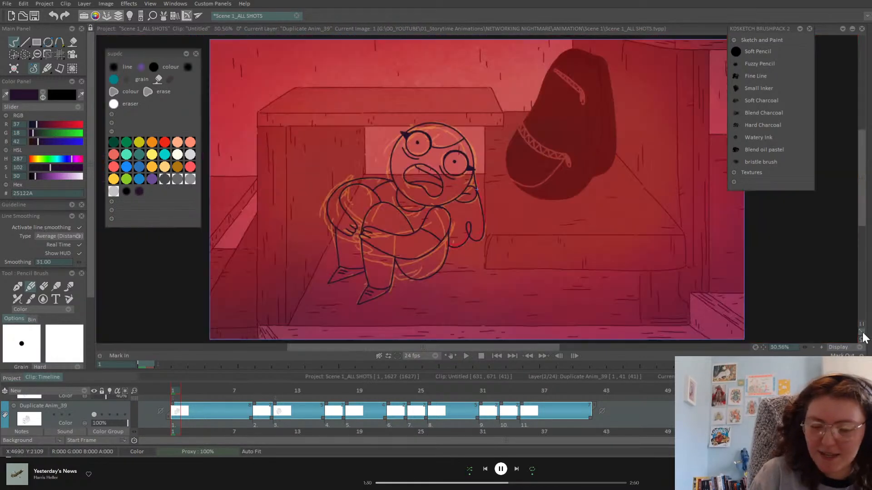
Raise the yellow rough layer's opacity to 100% and save the project
scroll(135, 399, "down", 1)
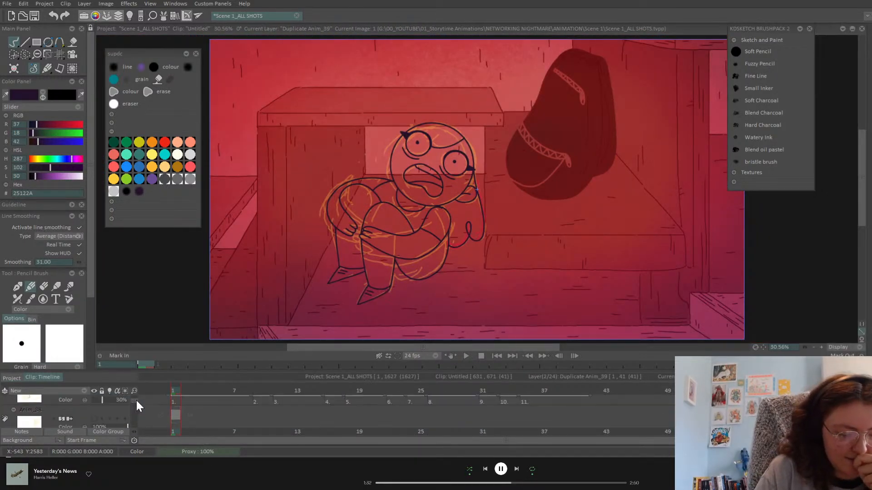
left_click_drag(109, 410, 140, 411)
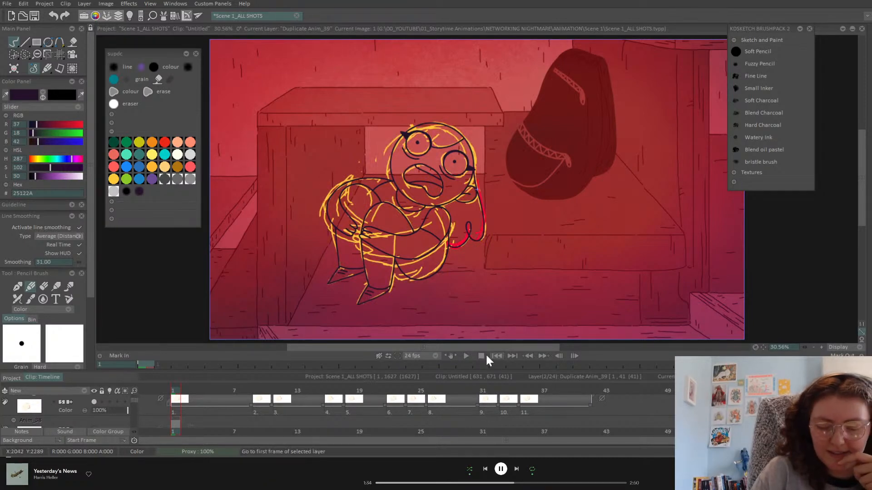
left_click(465, 358)
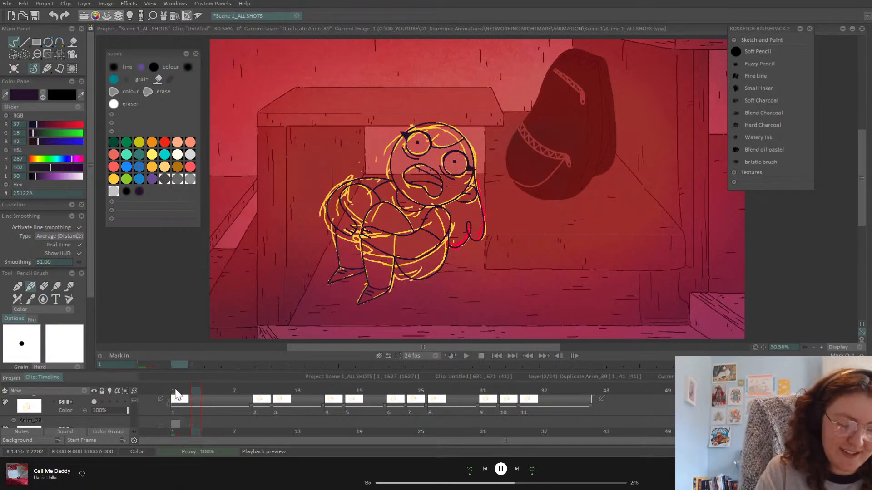
key("ctrl+s")
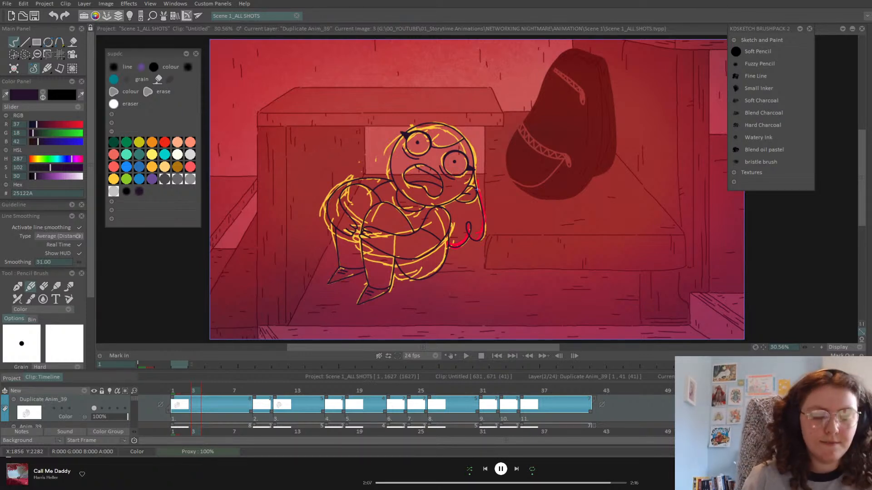
Compare the two inked poses, and copy the first inked drawing from its frame 7 exposure into frame 19
key("Right")
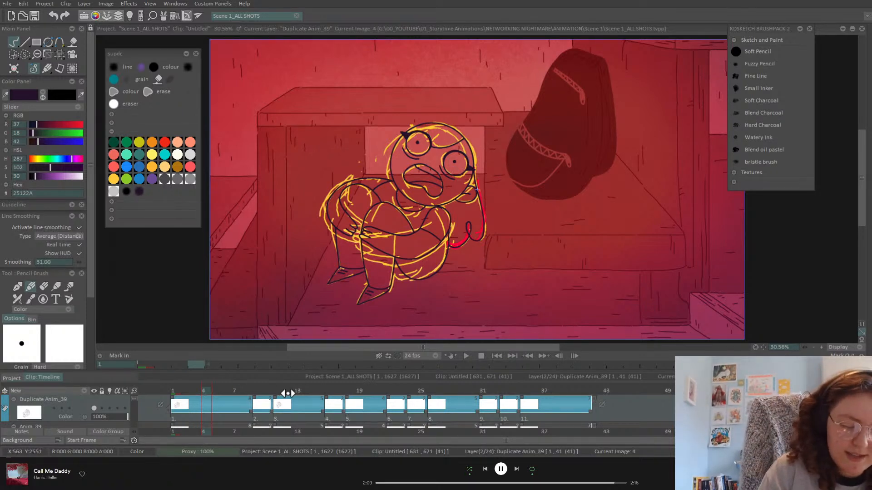
mouse_move(261, 392)
left_mouse_down()
mouse_move(274, 395)
mouse_move(244, 395)
mouse_move(283, 396)
left_mouse_up()
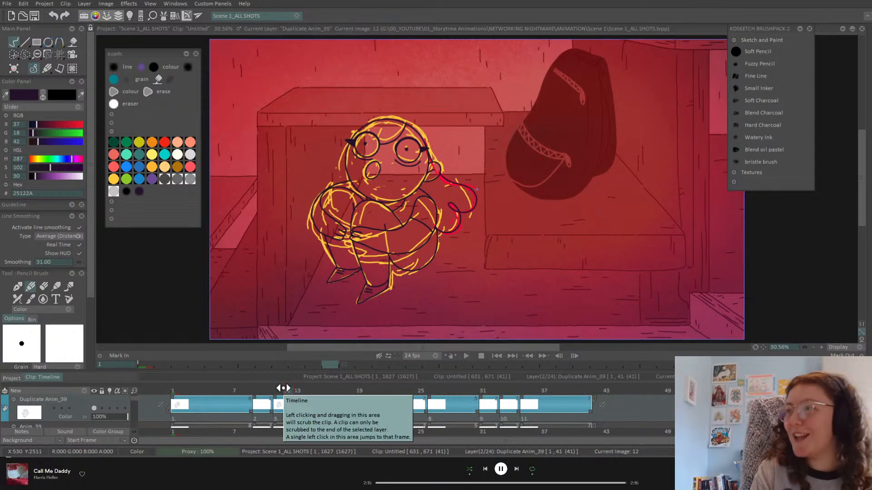
mouse_move(284, 388)
left_mouse_down()
mouse_move(239, 389)
mouse_move(286, 391)
mouse_move(228, 406)
left_mouse_up()
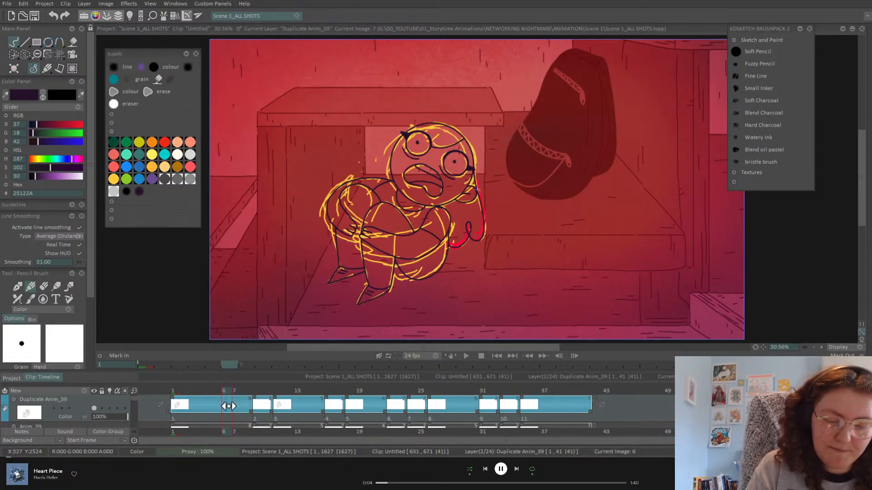
left_click(284, 392)
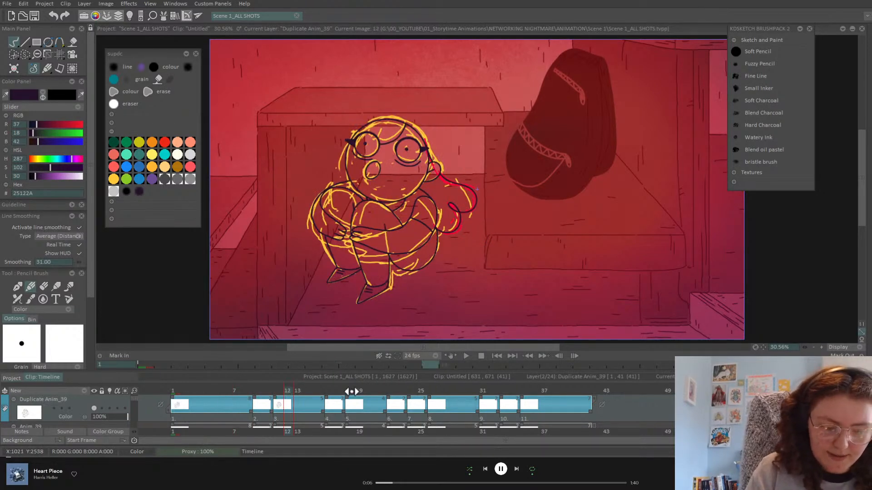
left_click(352, 391)
left_click_drag(224, 414, 231, 414)
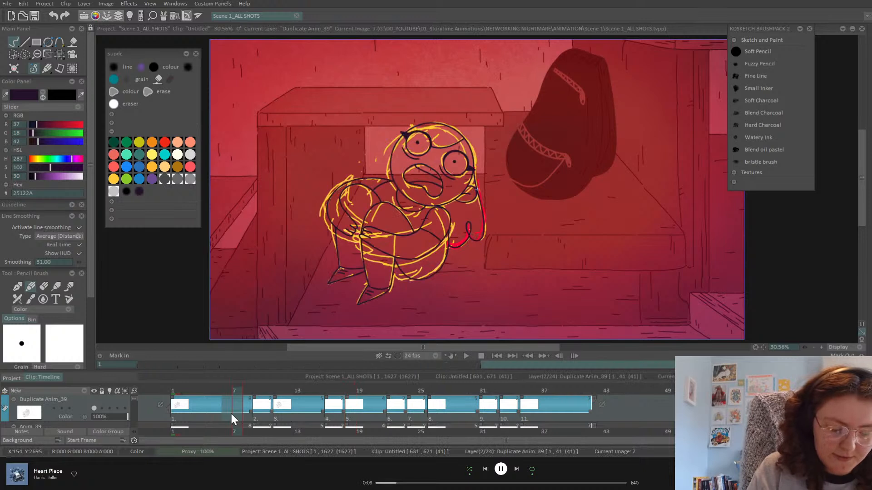
left_click(368, 417)
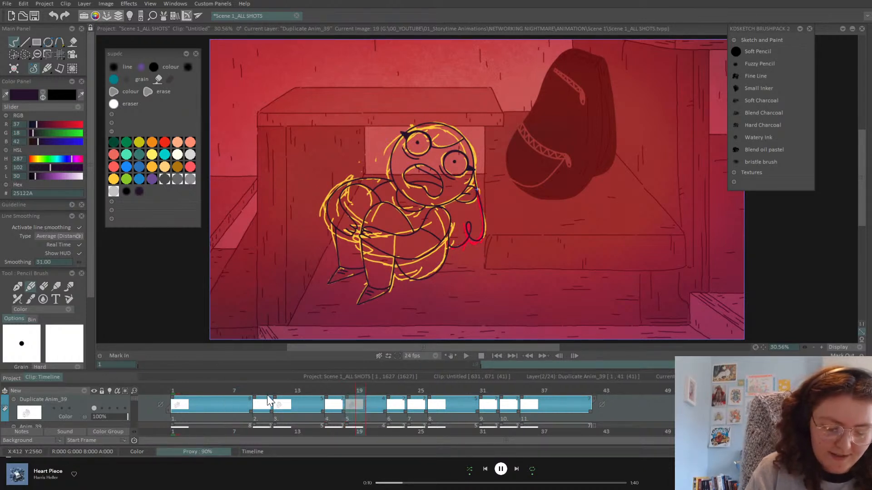
Copy the first inked drawing into the empty exposure at frame 31
mouse_move(438, 391)
left_mouse_down()
mouse_move(507, 401)
mouse_move(484, 400)
left_mouse_up()
mouse_move(372, 408)
left_mouse_down()
mouse_move(382, 417)
mouse_move(485, 415)
mouse_move(527, 393)
mouse_move(412, 403)
mouse_move(396, 413)
mouse_move(436, 411)
mouse_move(411, 412)
left_mouse_up()
left_click(498, 422)
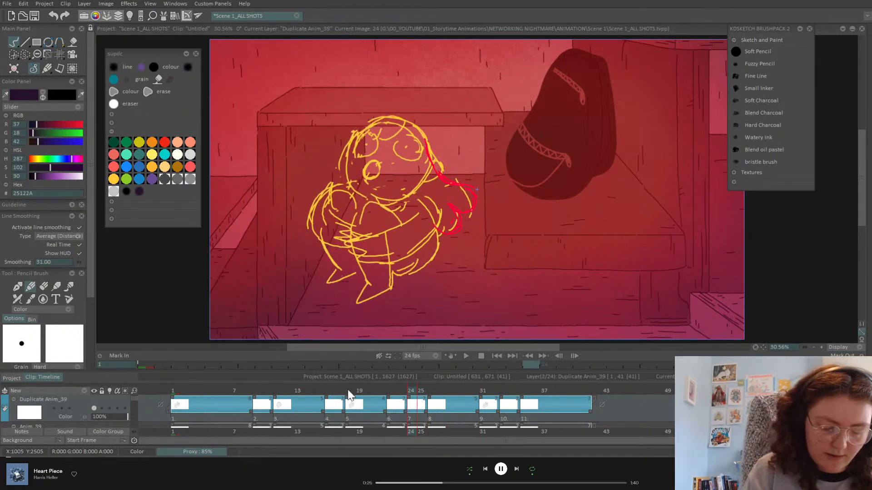
Copy the second inked drawing, the small round-mouthed pose from frame 11, into the exposure at frame 24
left_click_drag(258, 390, 234, 391)
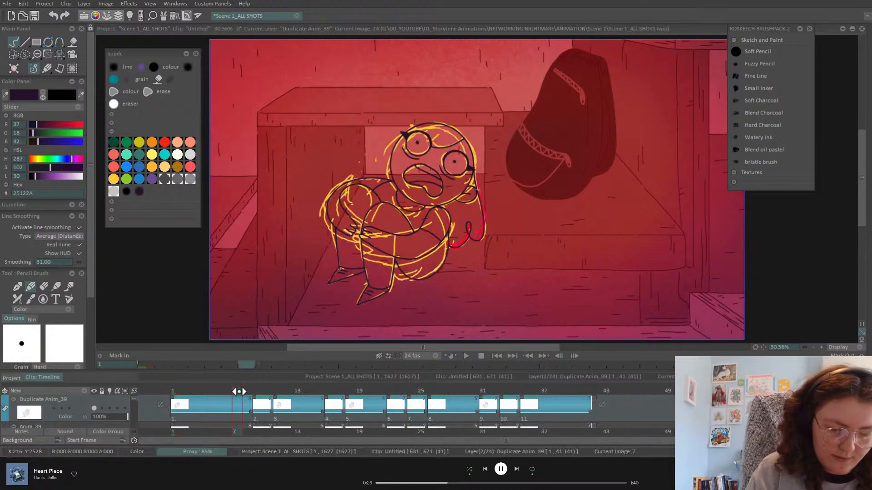
left_click(292, 393)
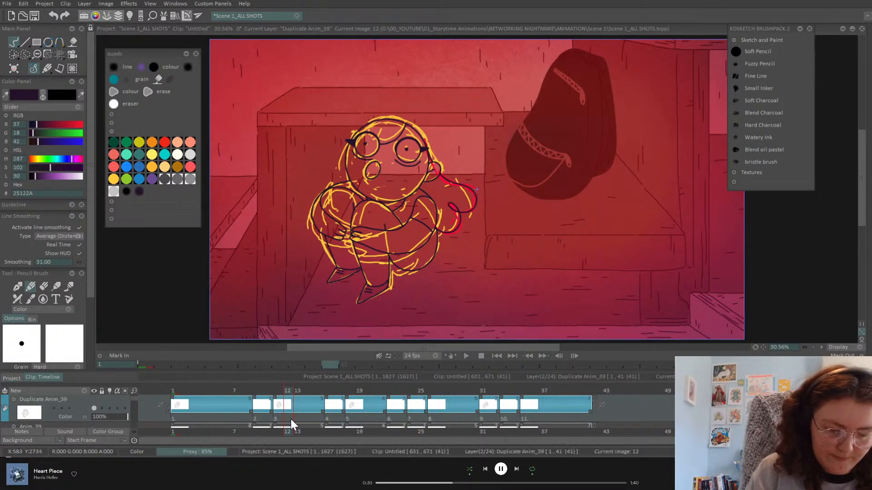
left_click(362, 417)
left_click(411, 416)
left_click(411, 421)
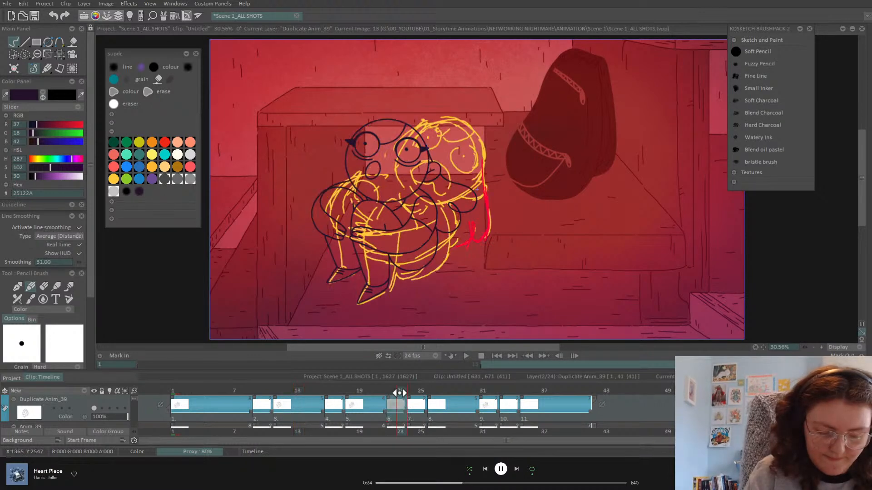
key("Right")
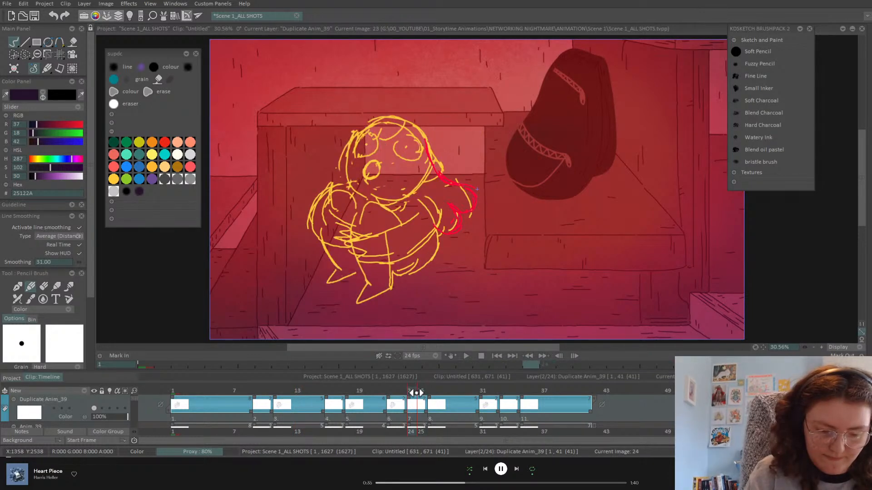
left_click(393, 414)
left_click_drag(424, 415, 423, 415)
left_click(427, 426)
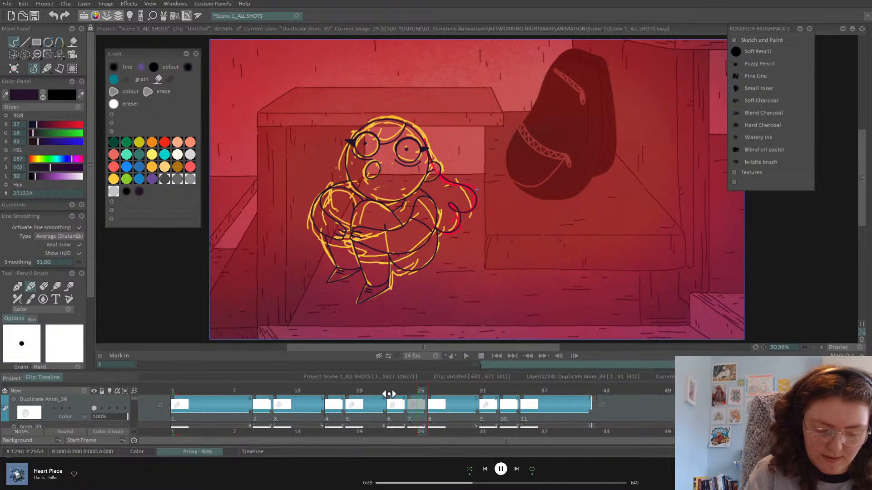
Check the timing of the inked poses against the roughs on frames 1, 9, 19, 22, 25 and 31
left_click(390, 392)
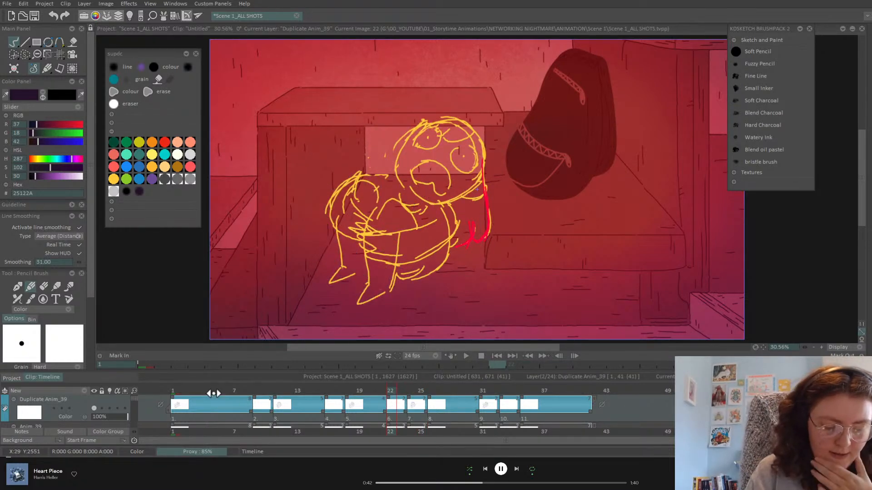
left_click(305, 403)
left_click(358, 393)
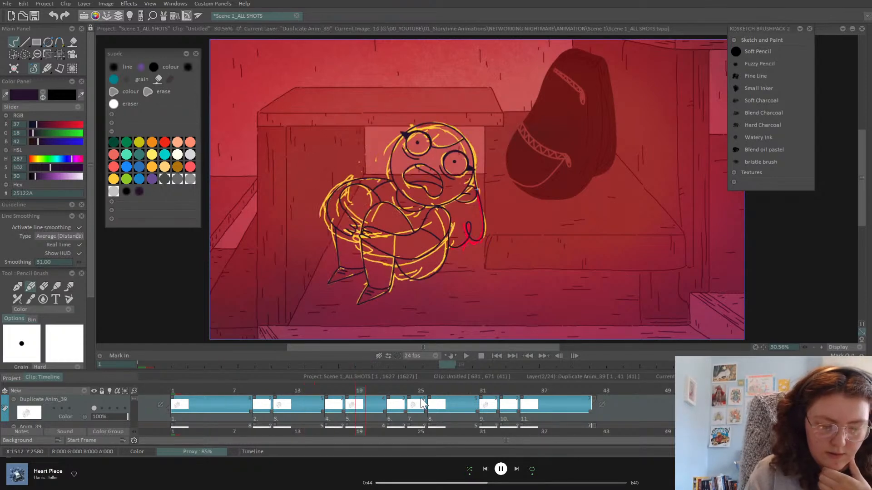
left_click(420, 391)
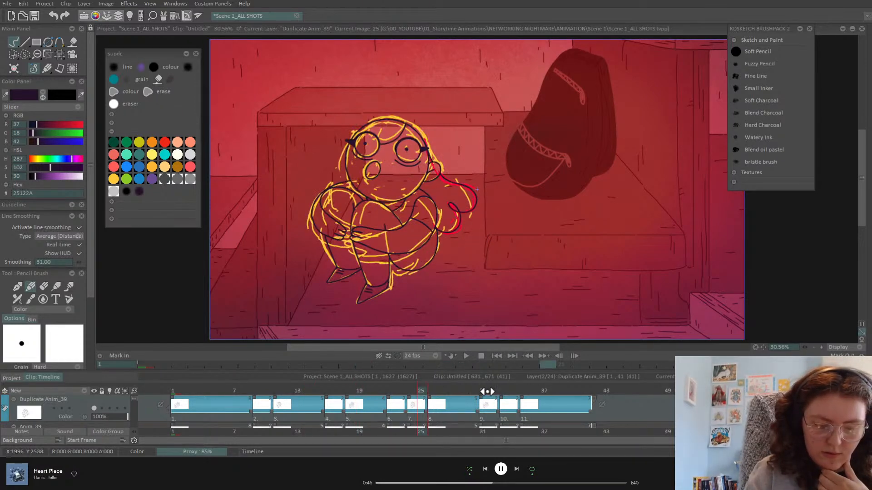
left_click(485, 392)
left_click(178, 392)
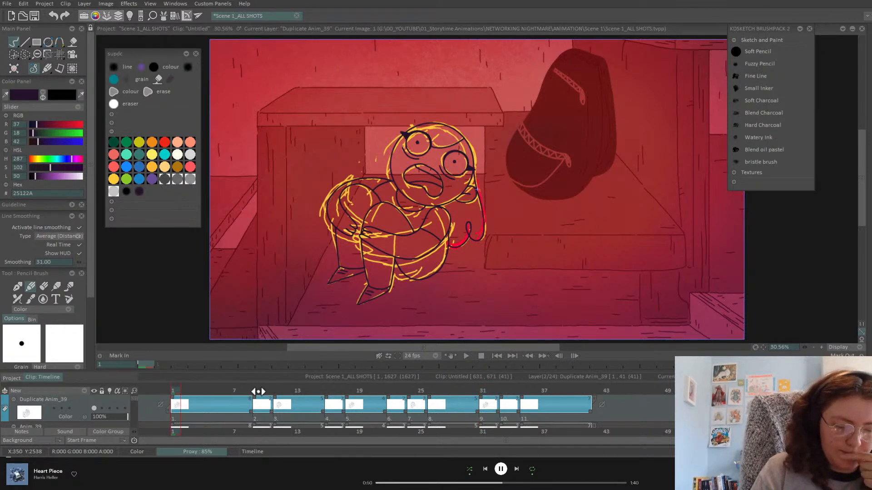
left_click(256, 392)
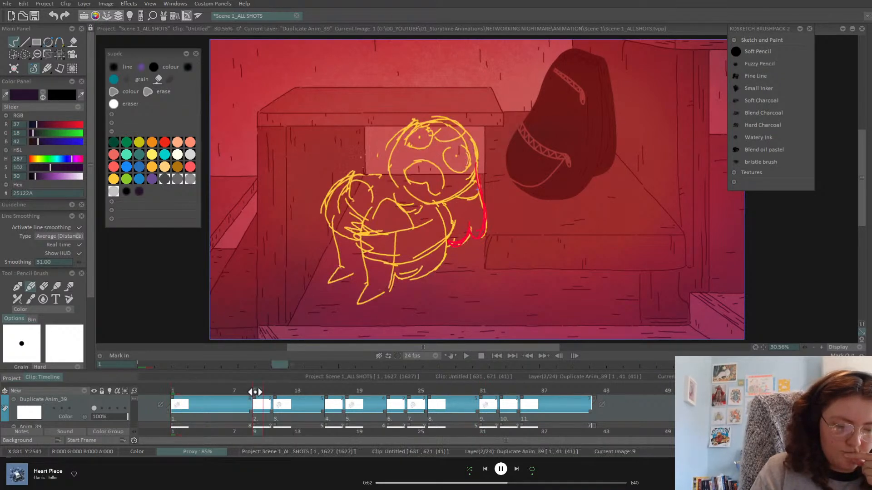
Activate the Perspective tool and copy the first inked drawing from its frame 8 exposure into frame 9
left_click(60, 52)
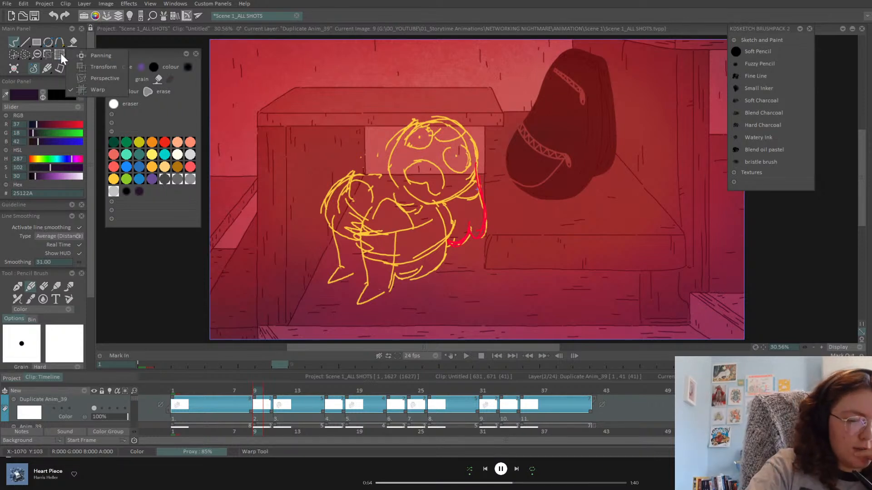
left_click(118, 78)
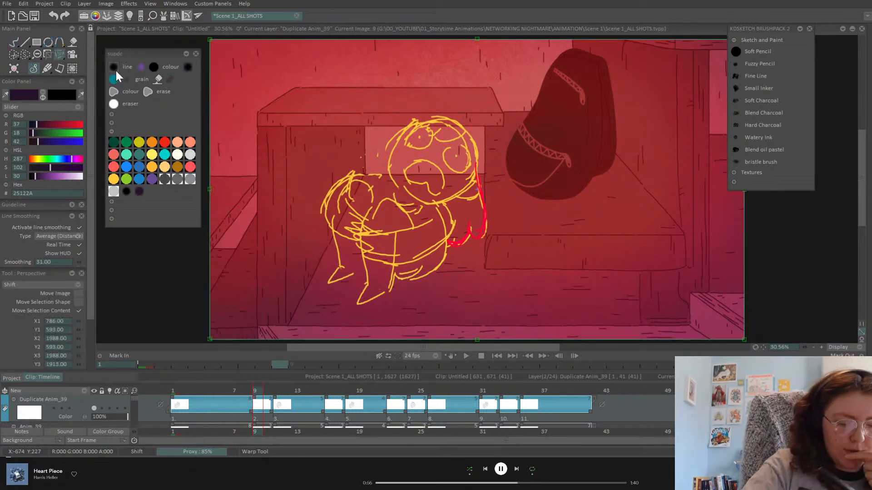
left_click(249, 417)
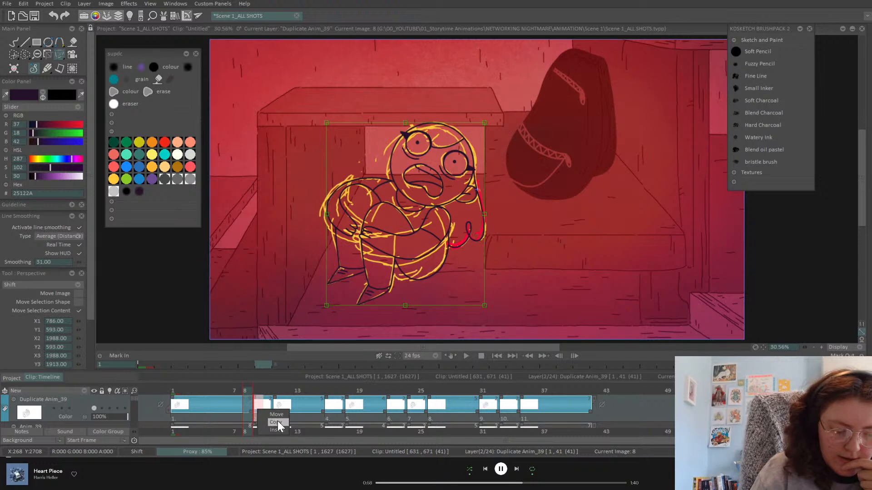
left_click(277, 422)
Copy the second inked drawing from frame 15 into frame 16, and the first one from frame 20 into frame 22
left_click(328, 391)
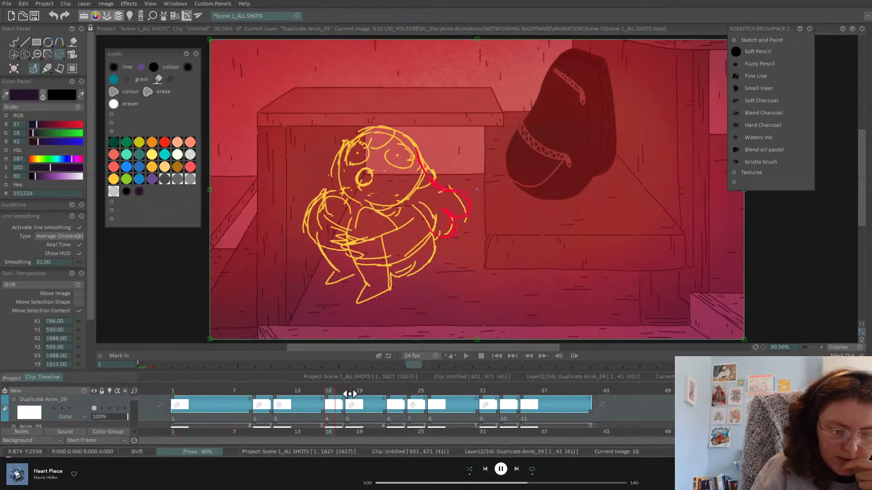
left_click(319, 415)
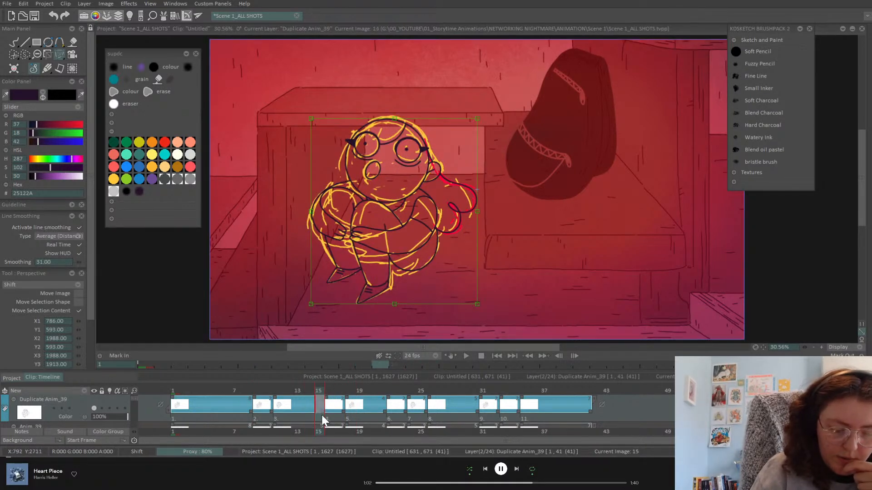
left_click_drag(394, 391, 380, 391)
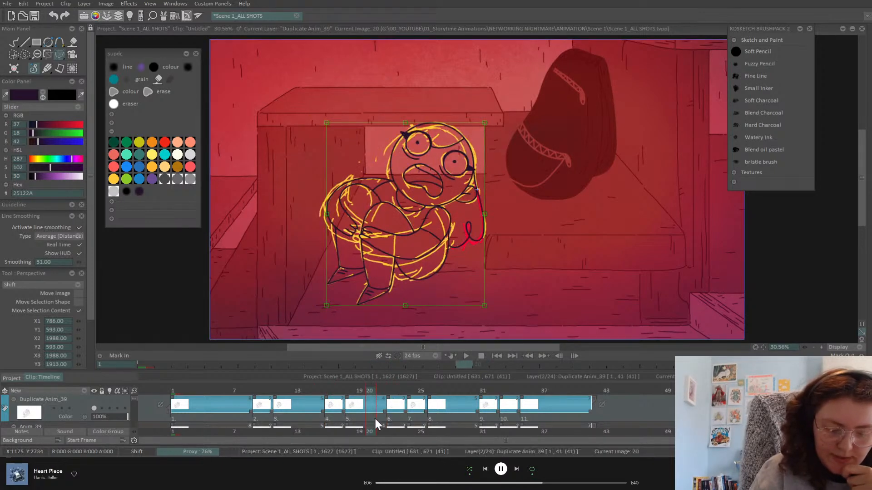
left_click(411, 421)
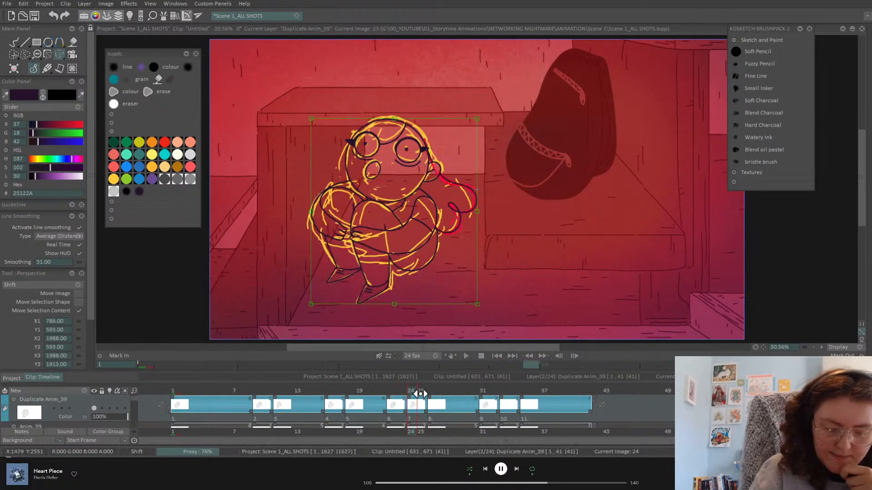
Copy the second inked drawing from its frame 25 exposure into the exposure at frame 26
left_click(432, 402)
left_click(418, 416)
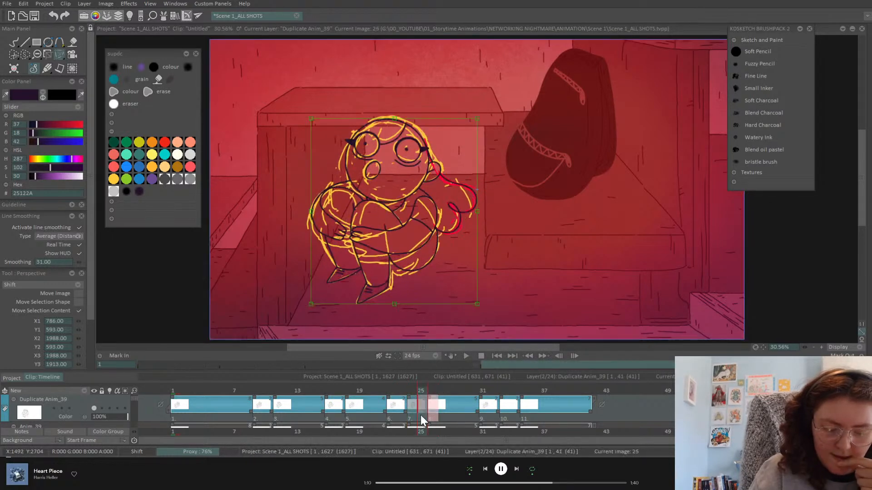
left_click(447, 420)
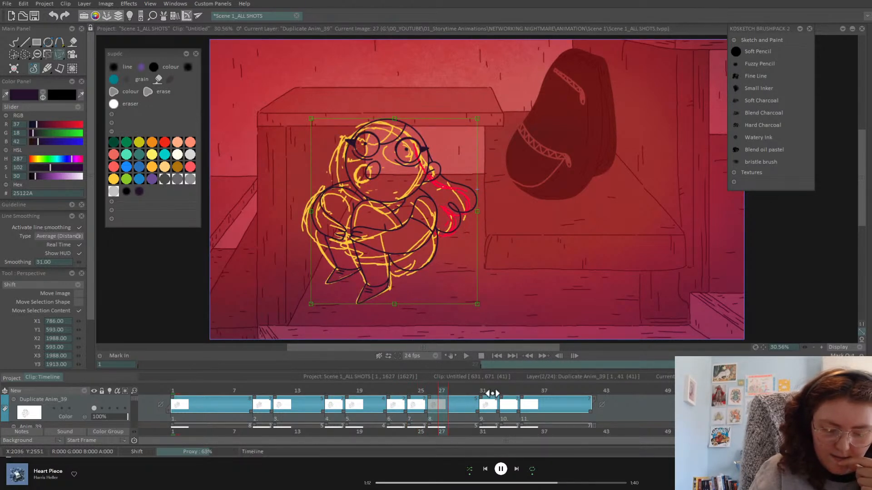
Copy the first inked drawing from frame 31 into the exposures at frames 33 and 35
left_click(483, 404)
left_click(509, 401)
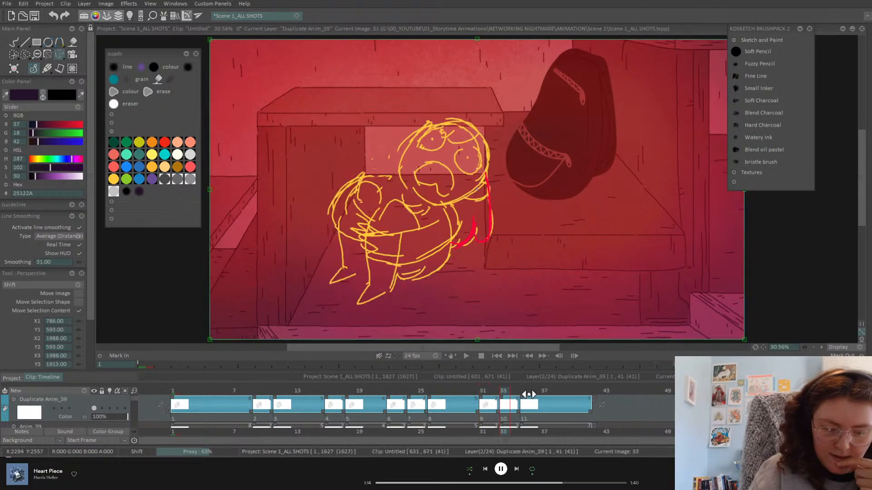
left_click(527, 402)
left_click_drag(487, 418, 506, 414)
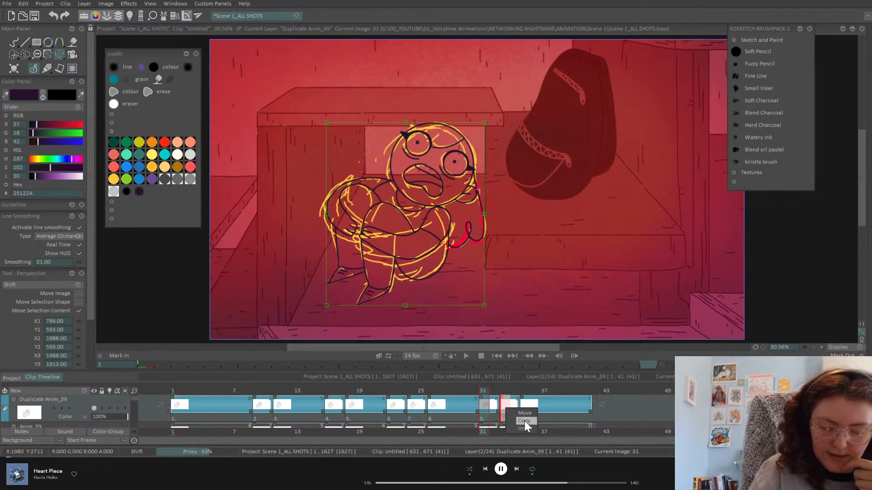
left_click(525, 421)
left_click(539, 420)
Skew the inked drawings on frames 9 and 16 from their upper edge to match the yellow roughs, using the Perspective tool
mouse_move(524, 392)
left_mouse_down()
mouse_move(173, 408)
mouse_move(264, 391)
left_mouse_up()
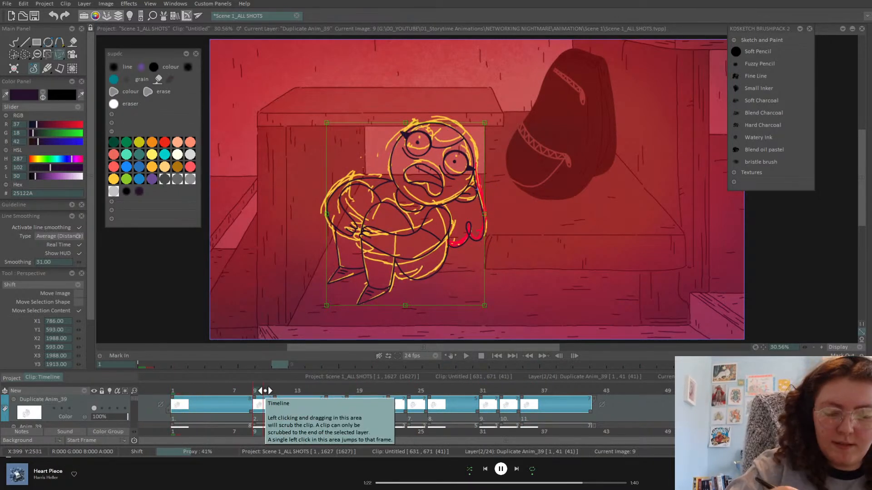
left_click_drag(407, 122, 411, 108)
left_click(277, 391)
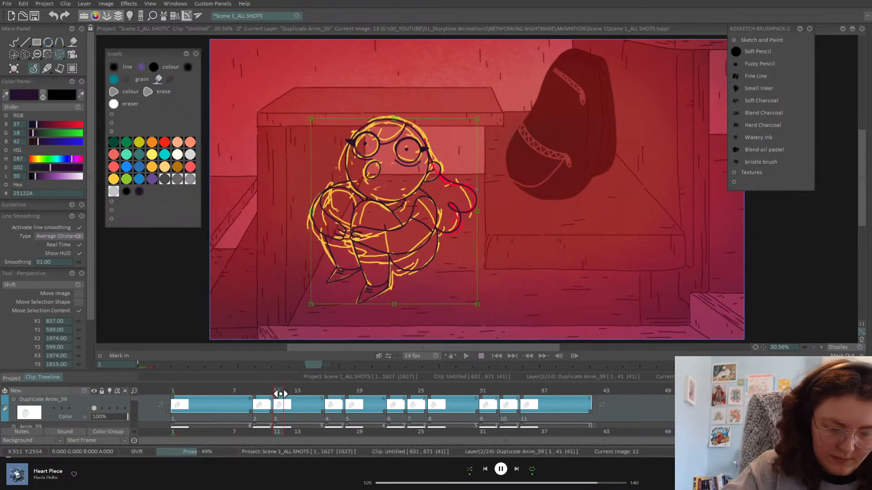
left_click(328, 394)
left_click_drag(392, 119, 383, 126)
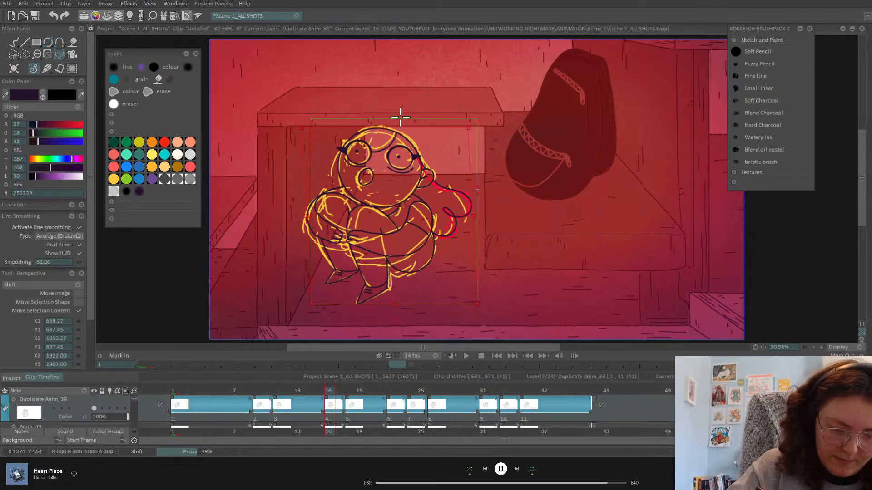
Skew the inked drawings on frames 22 and 26 with the Perspective tool to fit the rough poses beneath them
left_click(348, 399)
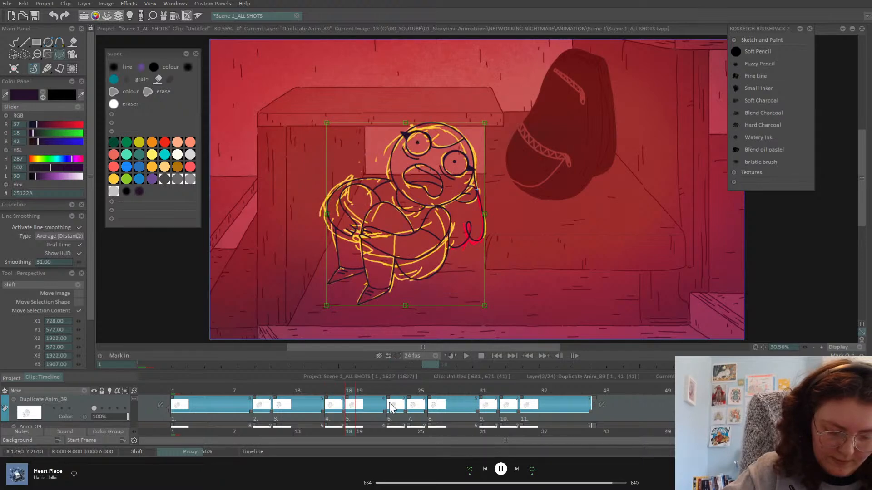
left_click(391, 391)
left_click_drag(407, 120, 416, 118)
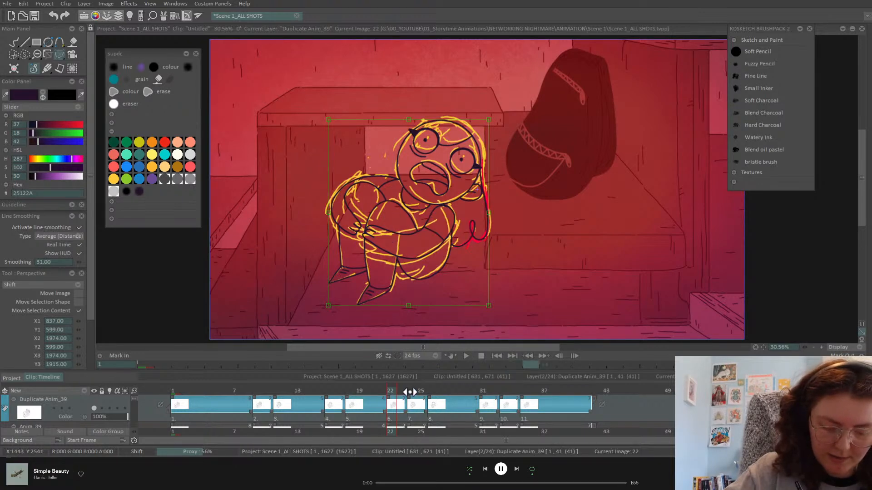
left_click(411, 401)
left_click(430, 394)
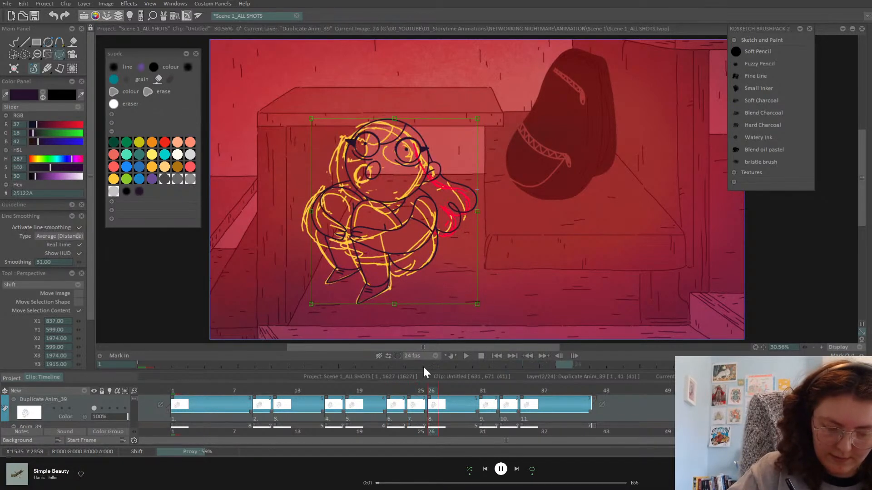
left_click_drag(392, 120, 381, 121)
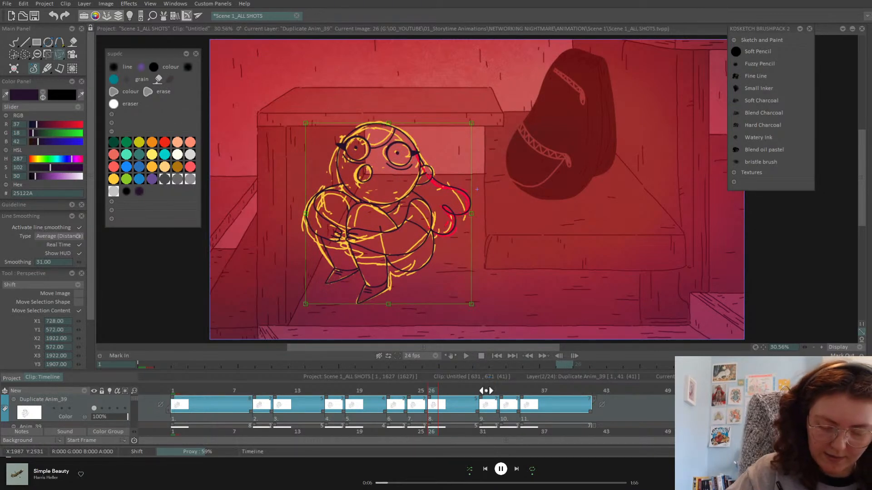
Skew the inked drawings on frames 33 and 35 toward the backpack to follow their yellow roughs
left_click(486, 393)
left_click(503, 393)
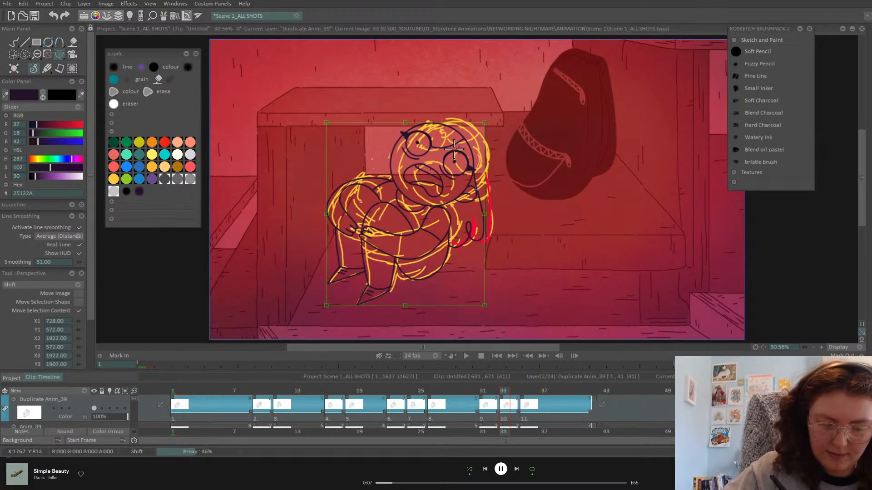
left_click_drag(403, 120, 438, 109)
left_click(523, 393)
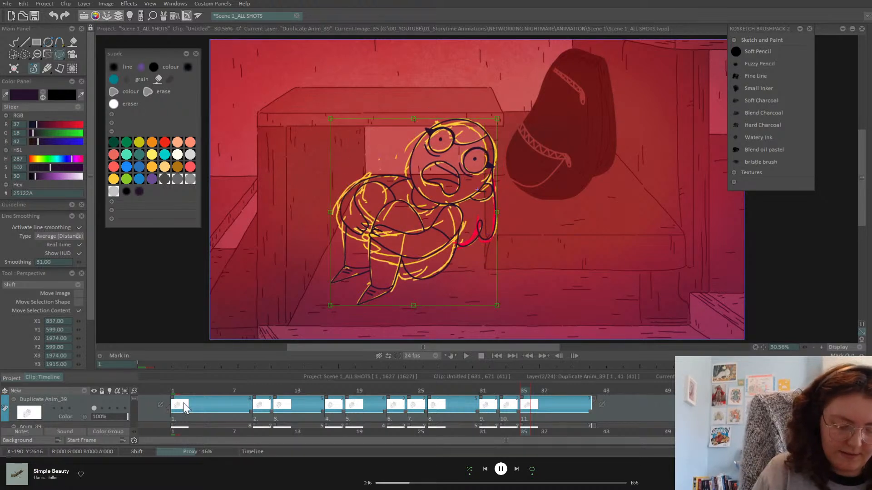
Return to freehand stroke drawing and play back the inked animation from the first frame
left_click(16, 41)
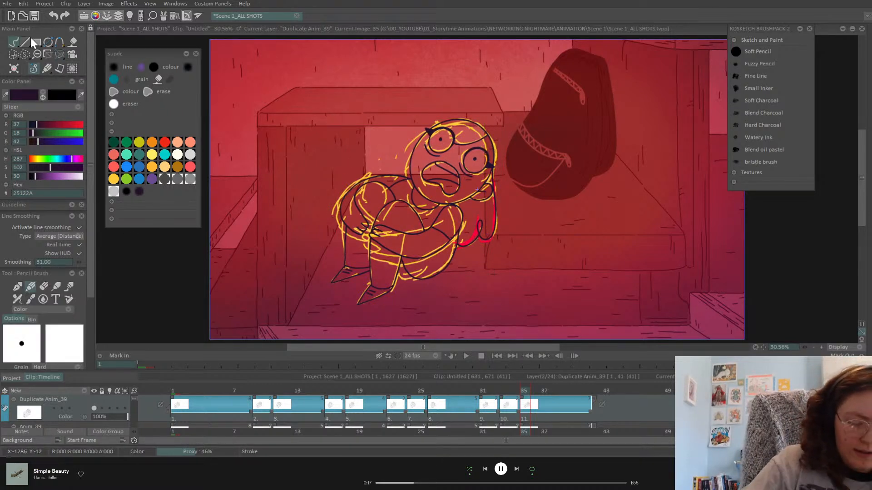
left_click(496, 355)
left_click(465, 355)
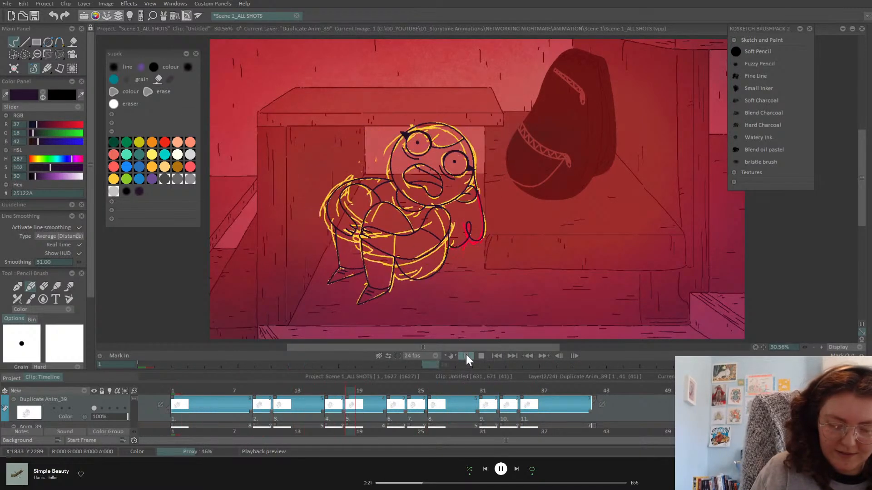
left_click(465, 356)
Hide the yellow rough layer Anim_39
left_click_drag(135, 399, 137, 399)
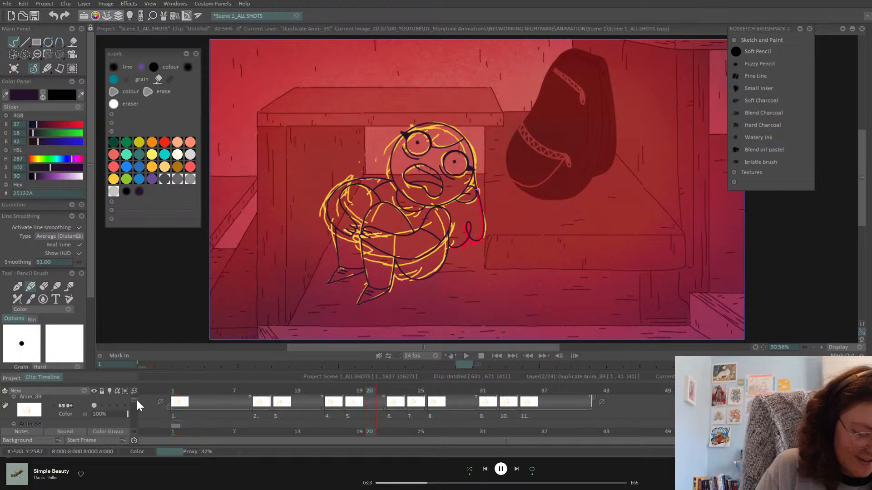
left_click(95, 405)
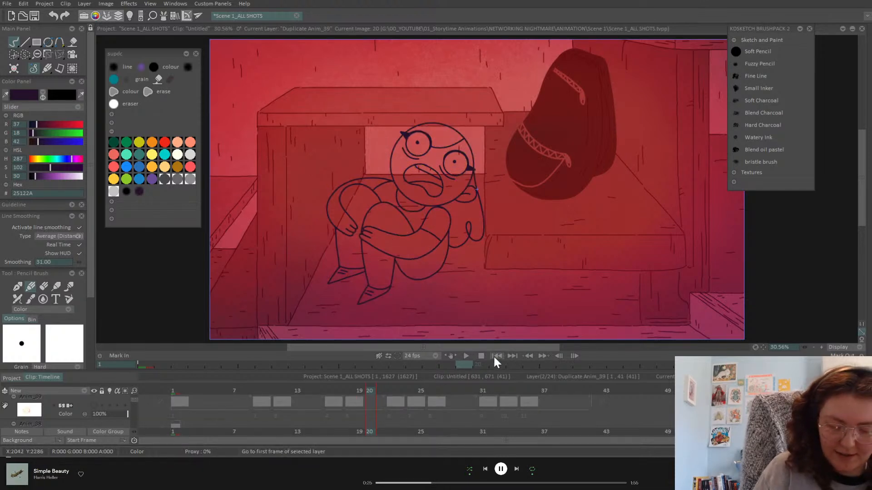
Bring the inked layer Duplicate Anim_39 into view in the timeline, scrub its opening frames and return to frame 1
left_click_drag(135, 400, 134, 399)
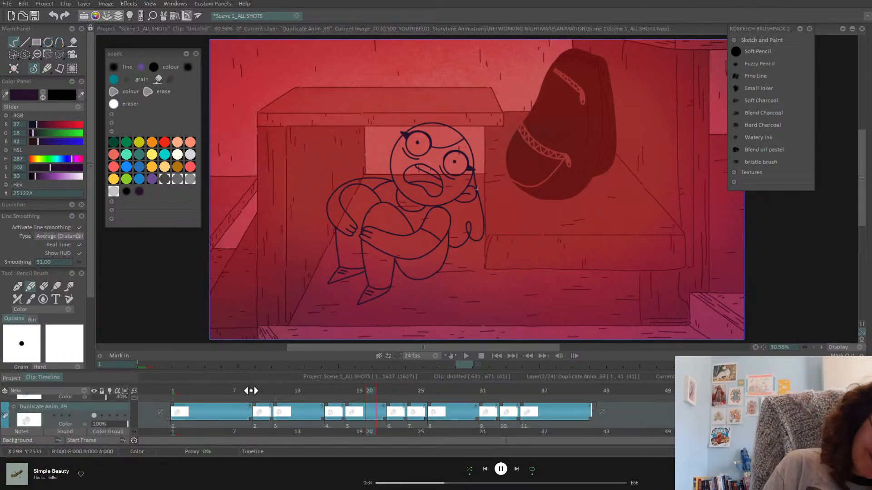
left_click(236, 412)
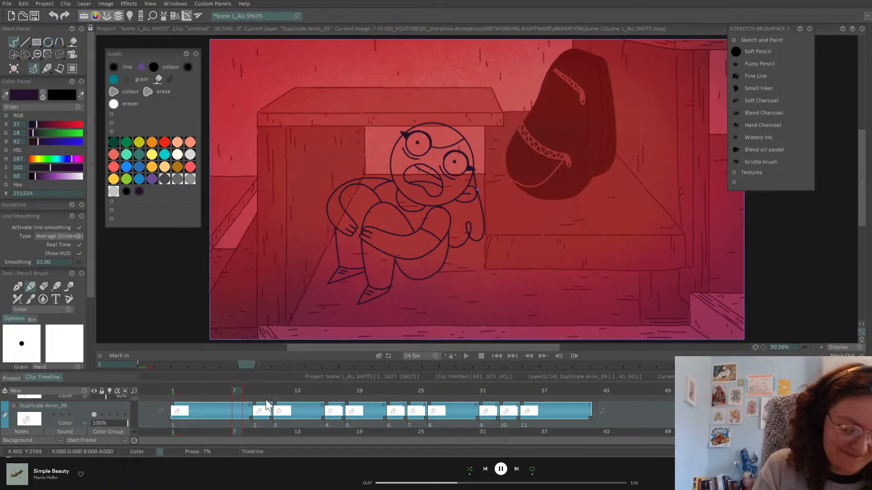
left_click(265, 396)
left_click(298, 391)
mouse_move(302, 392)
left_mouse_down()
mouse_move(321, 393)
mouse_move(243, 401)
mouse_move(169, 425)
left_mouse_up()
left_click_drag(134, 400, 134, 401)
left_click(92, 405)
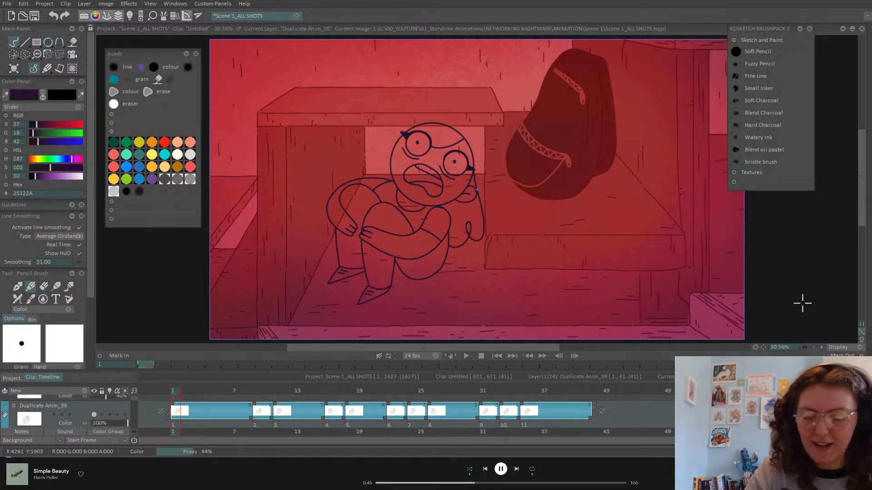
Draw a short dark purple sleeve line across the shoulder of the character's far arm on frames 1 and 9
left_click(820, 347)
left_click(821, 347)
left_click_drag(762, 347, 802, 329)
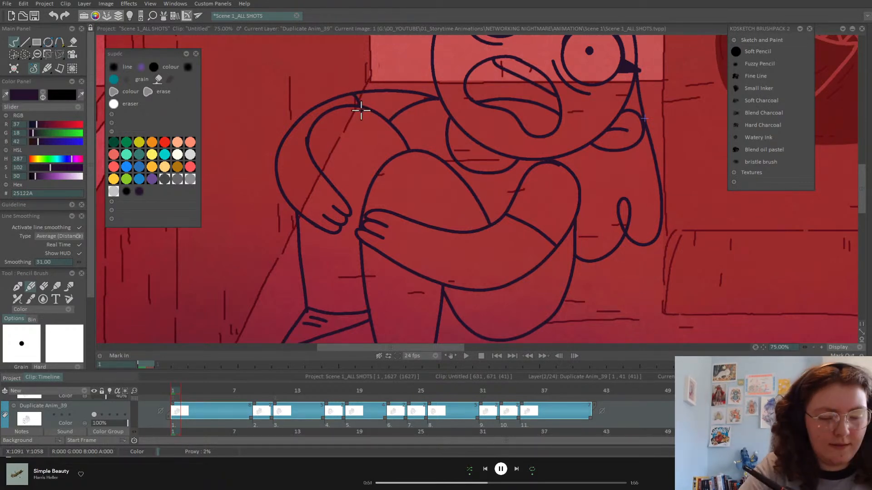
key("ctrl+Right")
key("ctrl+Left")
key("ctrl+Right")
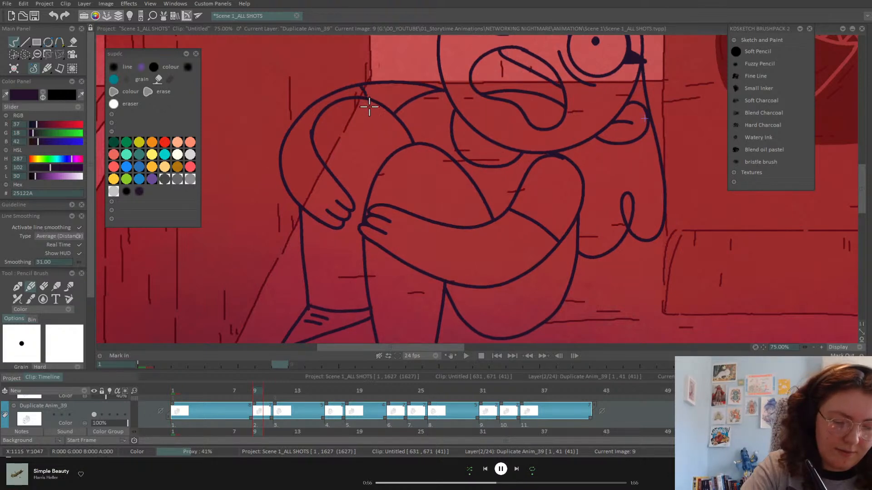
key("ctrl+Left")
key("ctrl+Right")
Add the same short sleeve line to the far arm in the open-mouthed drawings on frames 18 and 22
key("ctrl+Right")
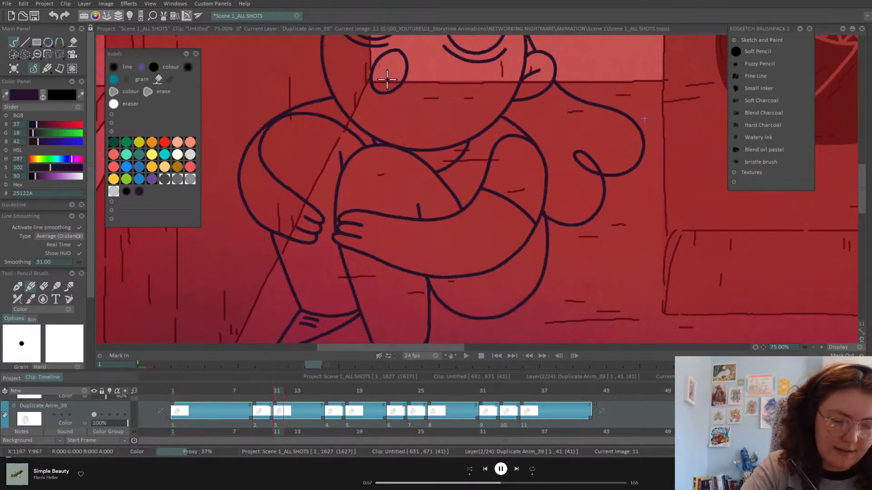
key("ctrl+Right")
key("ctrl+Right")
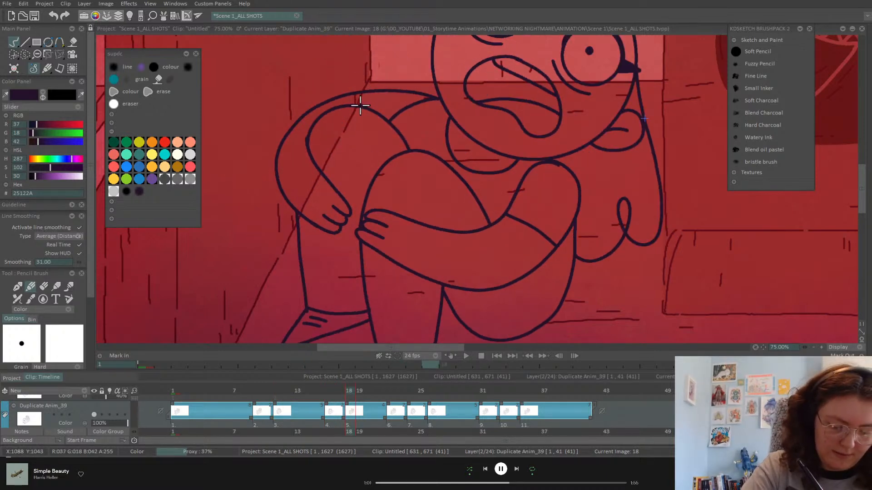
left_click(241, 422)
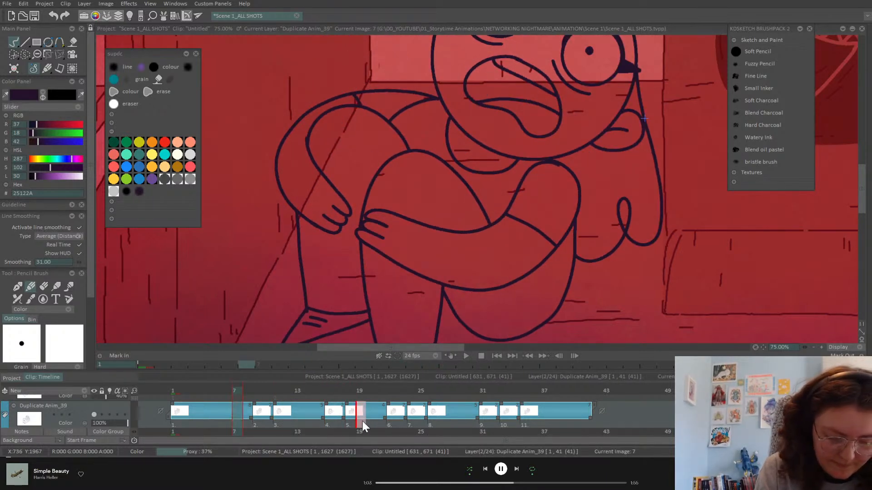
left_click(388, 392)
key("Left")
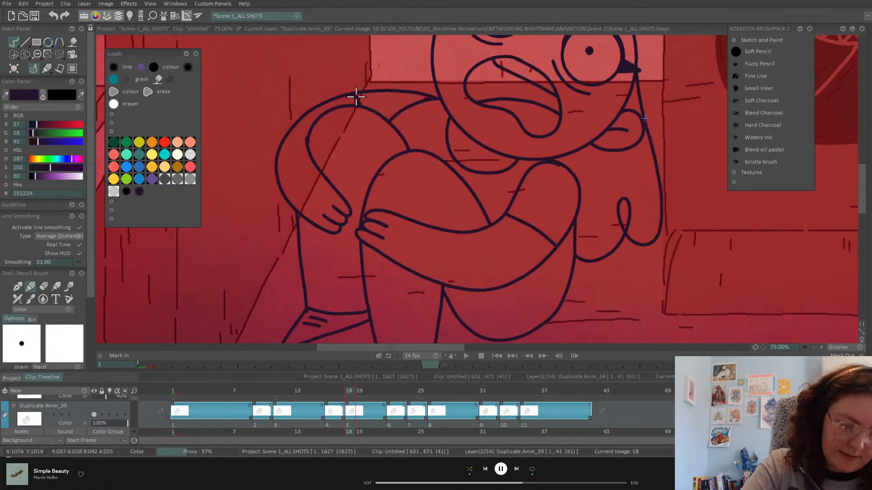
key("Right")
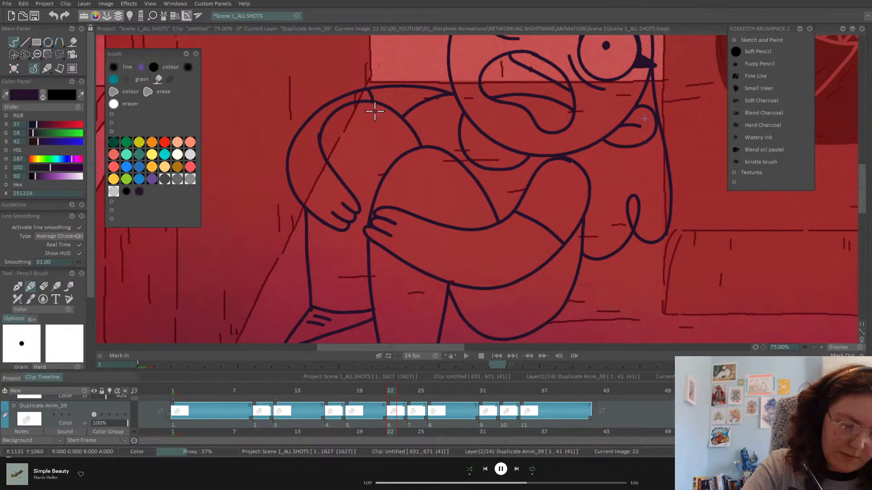
Add the short sleeve line to the far arm in the drawings on frames 31, 33 and 35, matching its earlier position
key("Right")
key("Right")
key("Right")
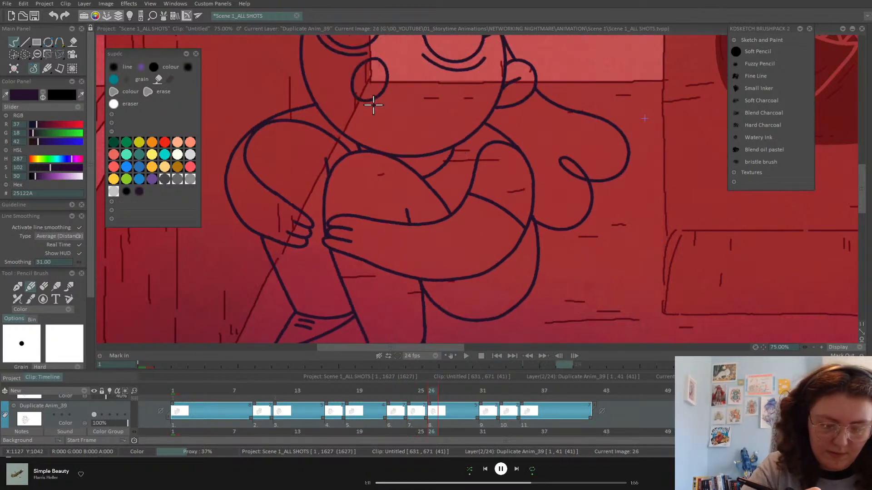
left_click(236, 419)
left_click(501, 424)
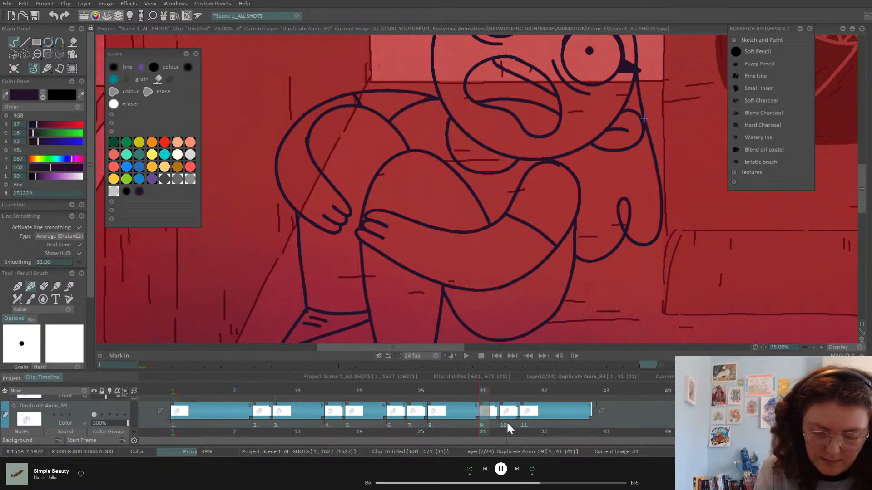
key("Right")
key("Left")
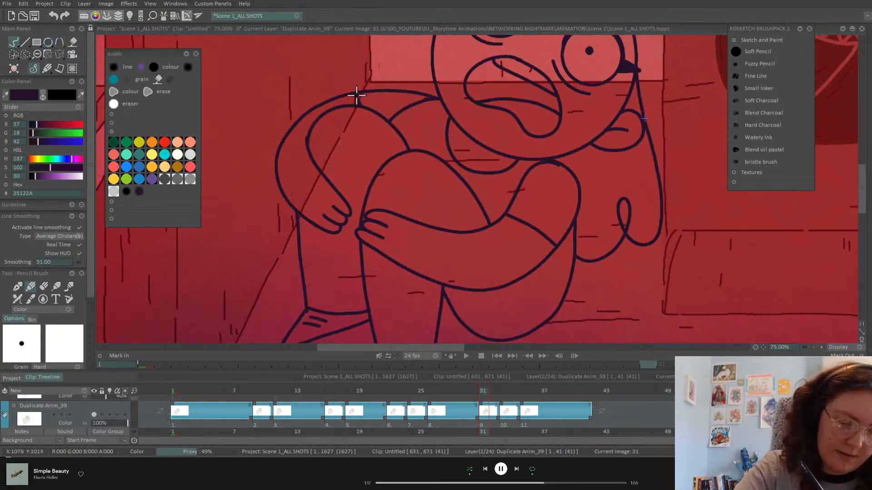
key("Right")
key("Left")
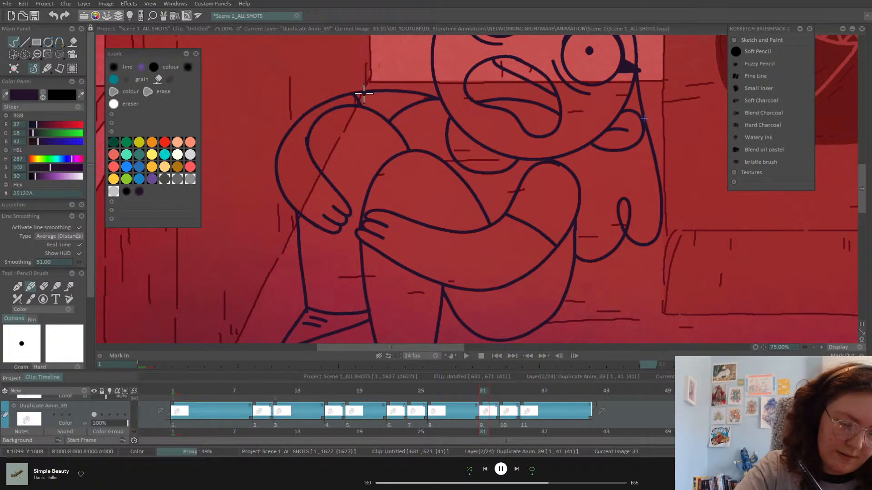
key("Right")
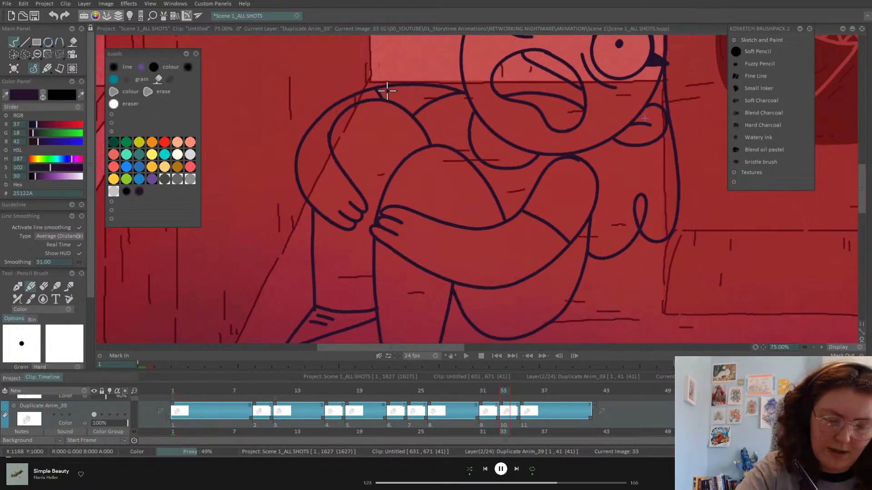
key("Right")
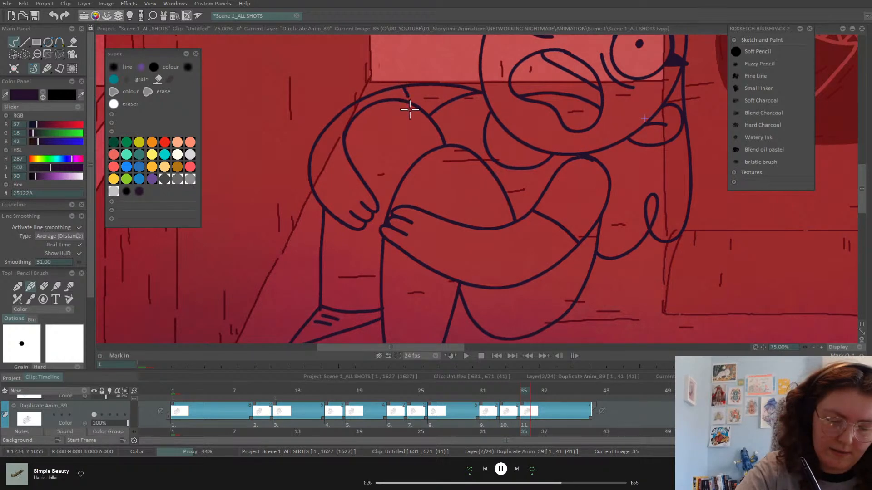
Flip between the drawings on frames 31, 33 and 35, and play back the whole animation to check the sleeve lines
key("Left")
key("Left")
key("Right")
key("Right")
key("Left")
key("Left")
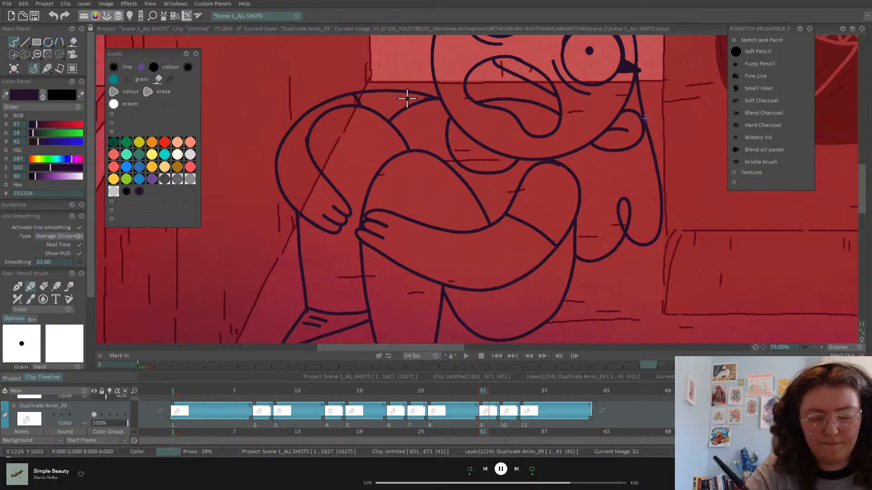
left_click(861, 325)
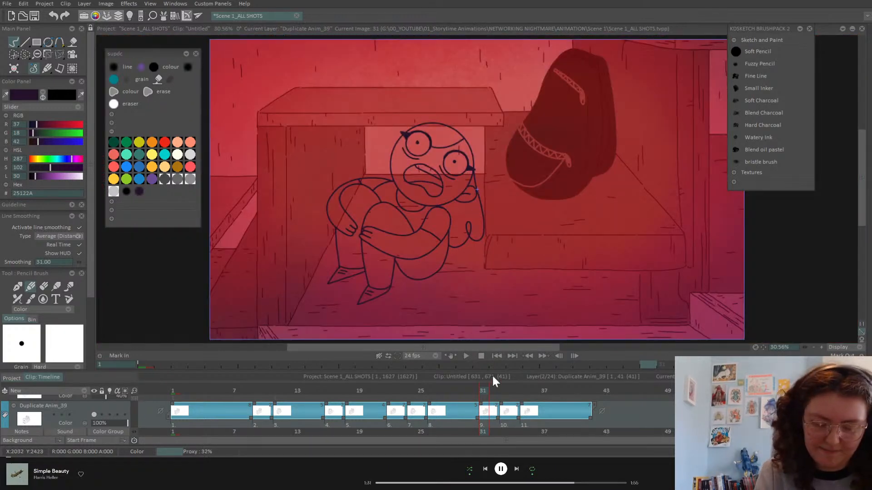
left_click(463, 357)
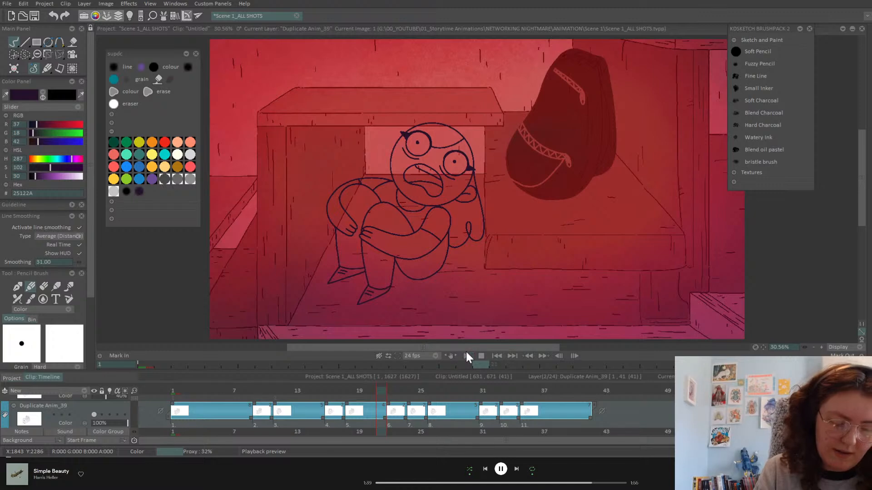
left_click(465, 353)
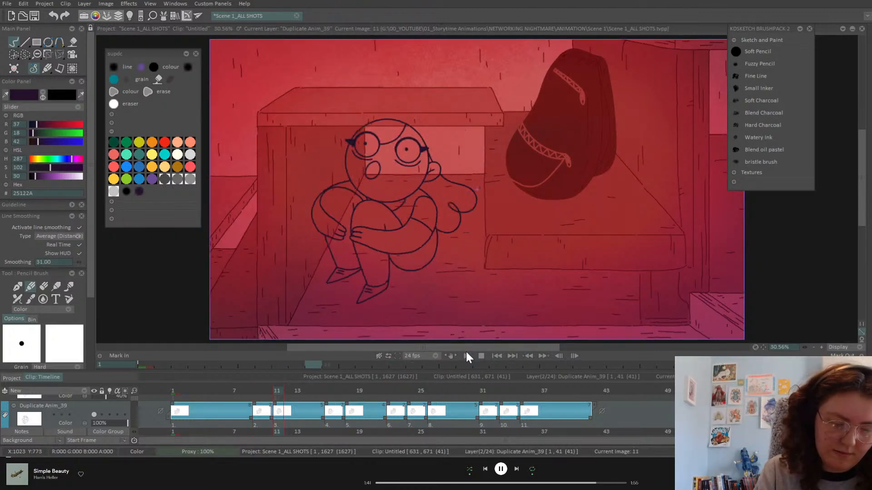
Draw the short sleeve line near the top of the far arm in the small-mouthed drawings on frames 11 and 16
left_click(821, 347)
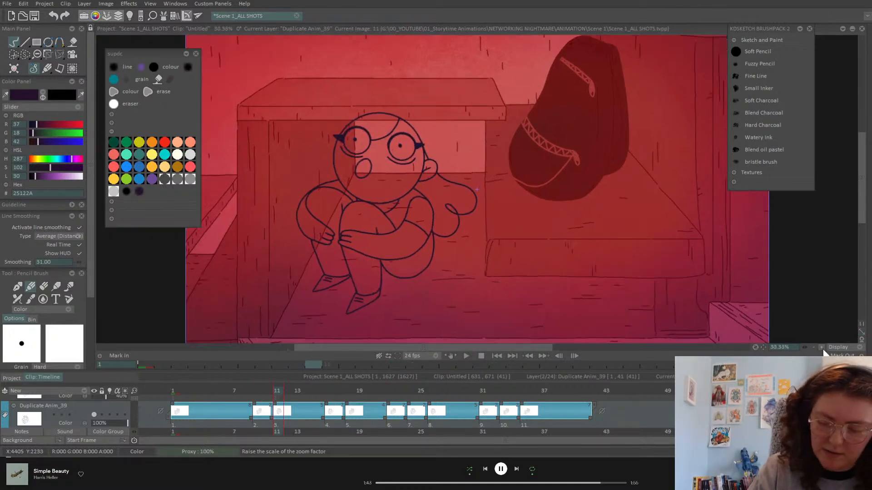
left_click(822, 347)
left_click(821, 348)
left_click_drag(763, 347, 832, 346)
left_click(822, 347)
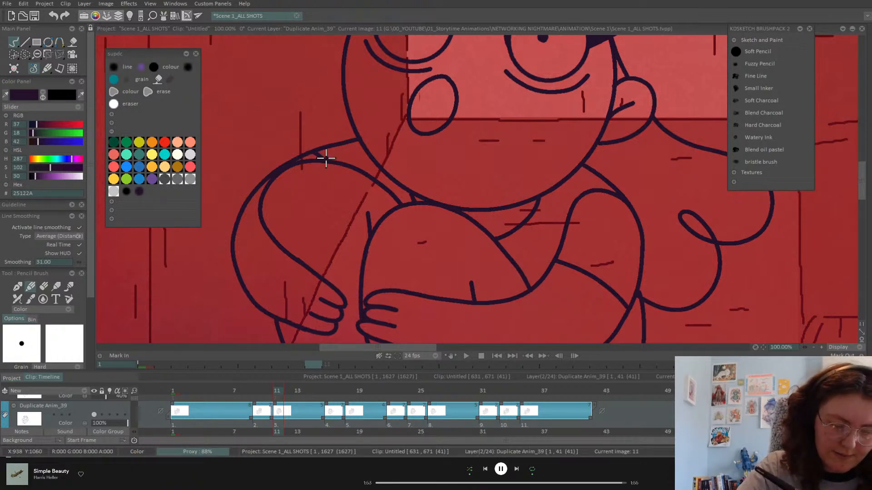
key("Right")
key("Left")
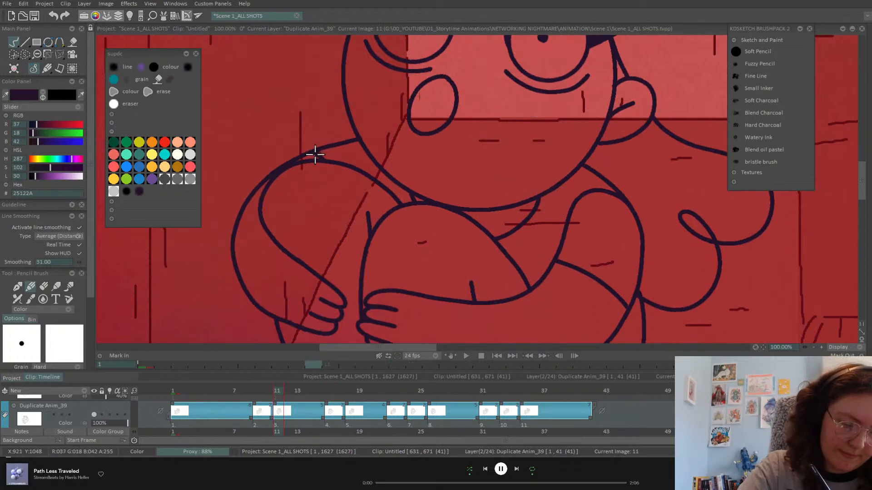
key("Right")
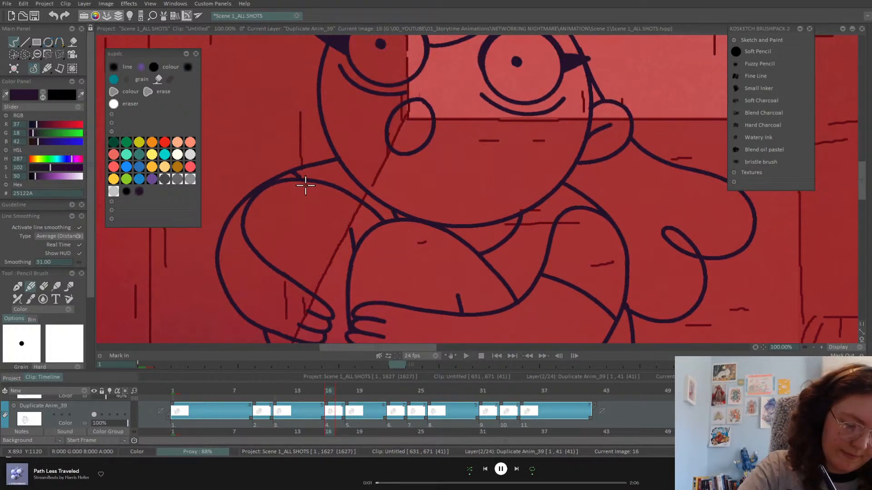
Add the matching short sleeve line to the far arm in the small-mouthed drawings on frames 24 and 26
key("Right")
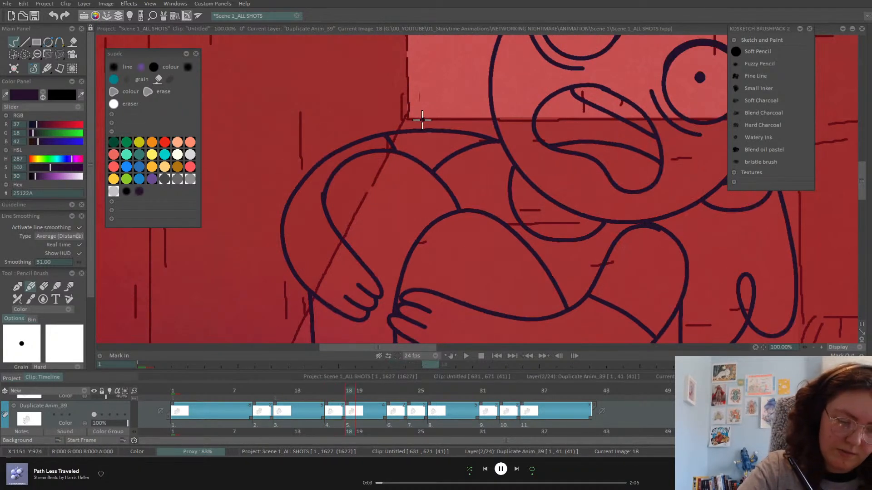
key("Right")
key("Right")
key("Left")
key("Right")
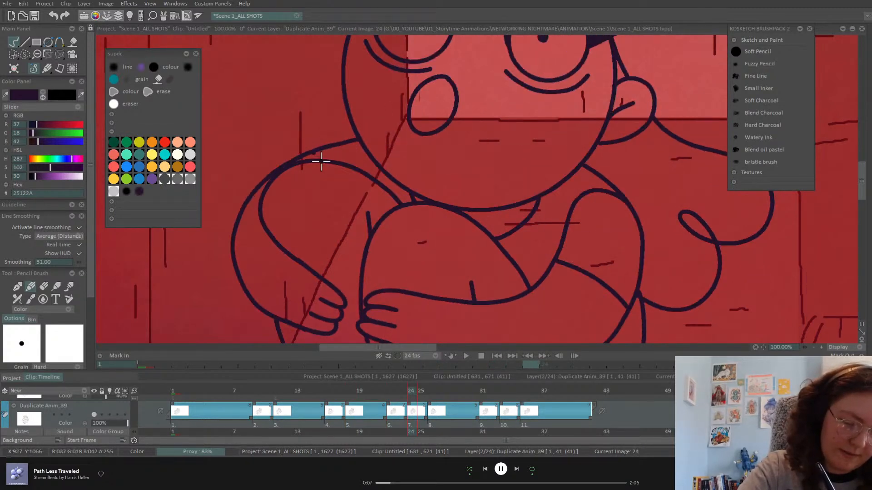
key("Right")
key("Left")
key("Right")
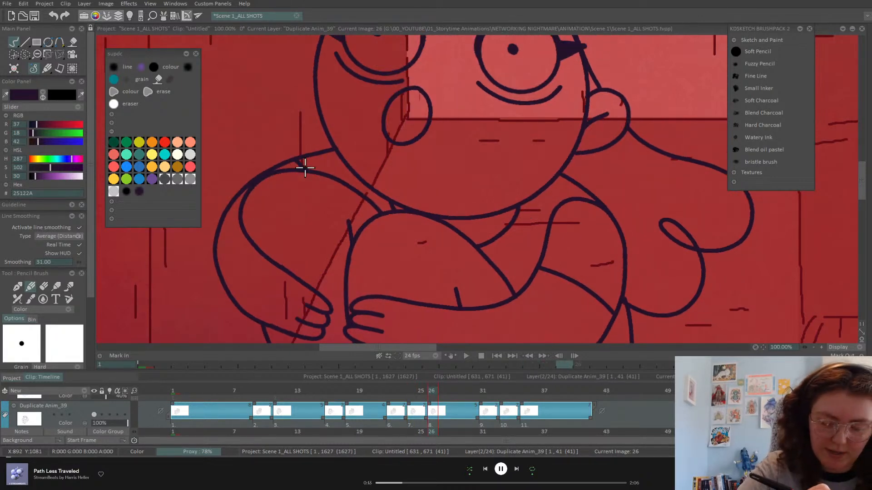
Review the remaining drawings through frame 35, then play and scrub the full shot to check the inked motion
key("Right")
key("Right")
key("Right")
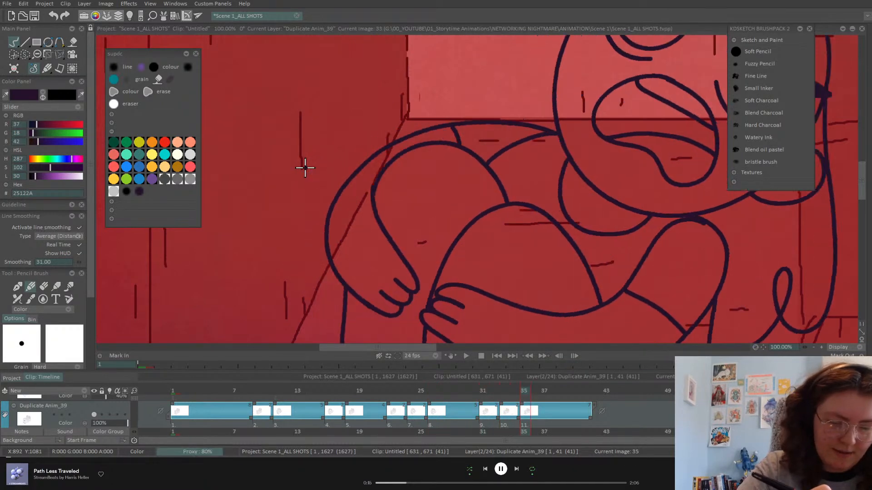
left_click(861, 334)
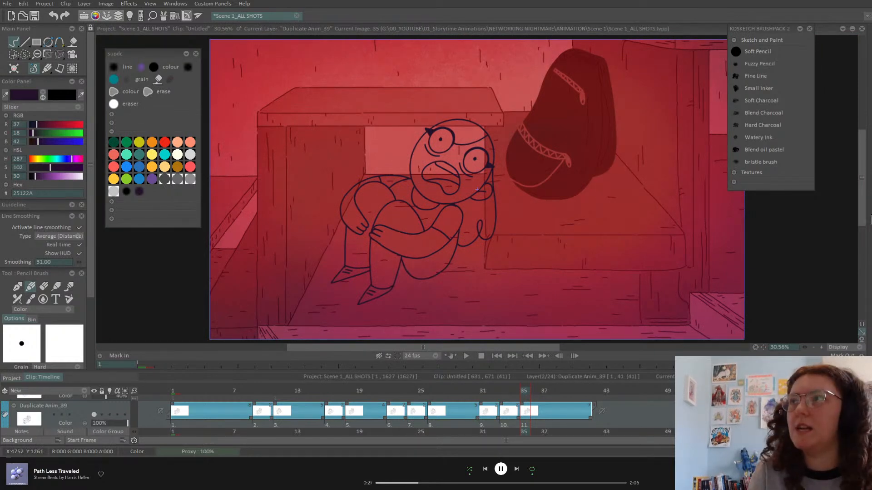
mouse_move(871, 190)
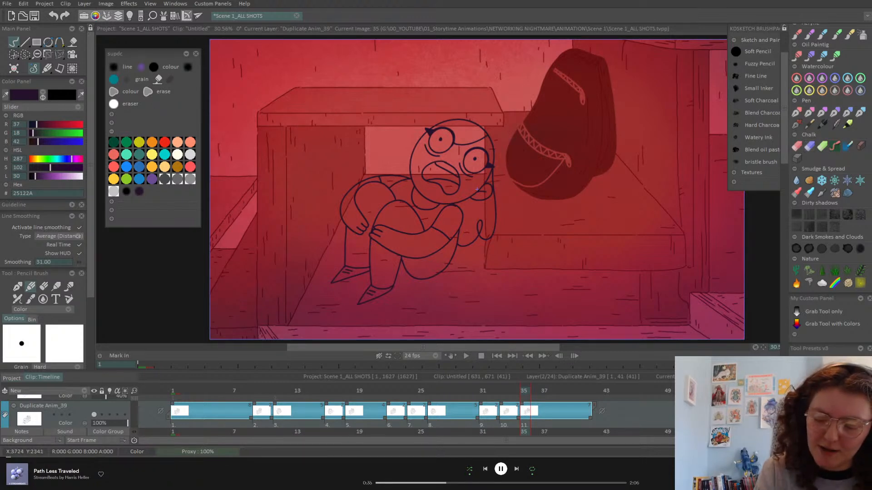
left_click(465, 356)
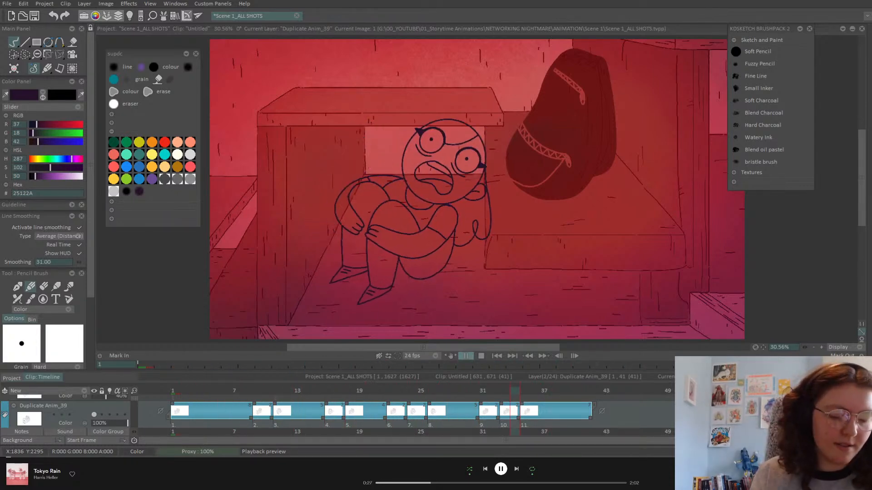
left_click(464, 356)
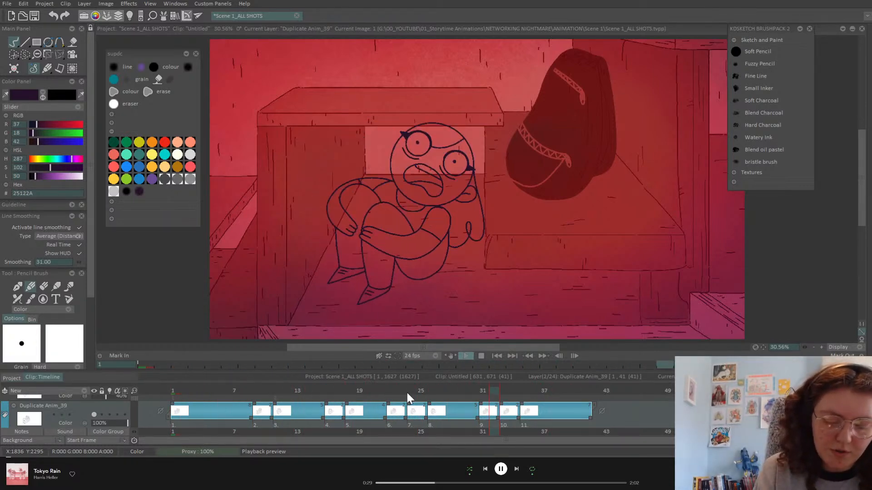
left_click(349, 390)
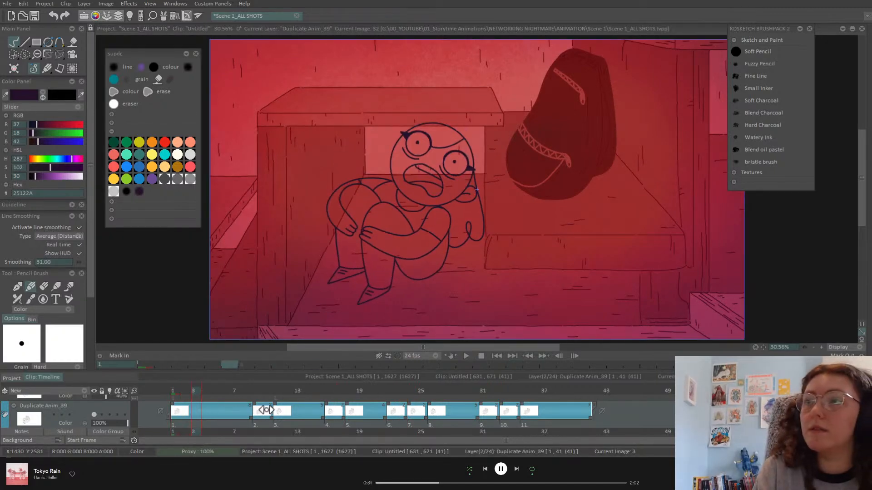
left_click_drag(393, 410, 566, 423)
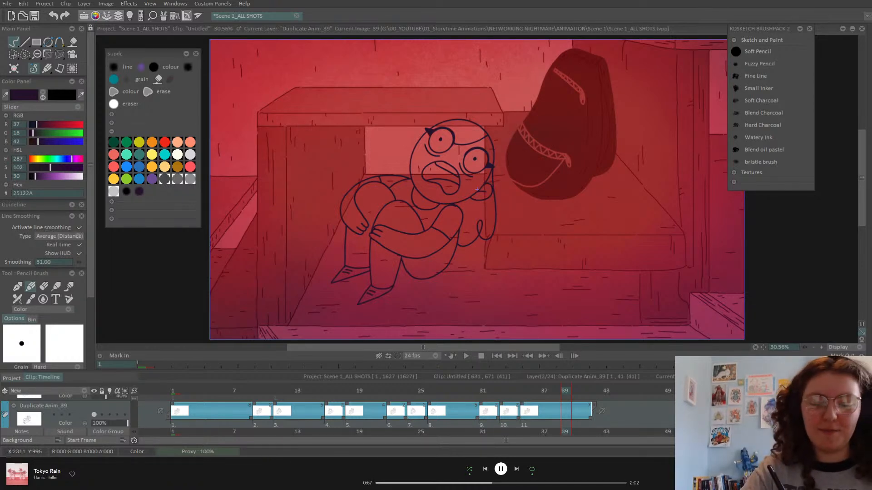
left_click(183, 390)
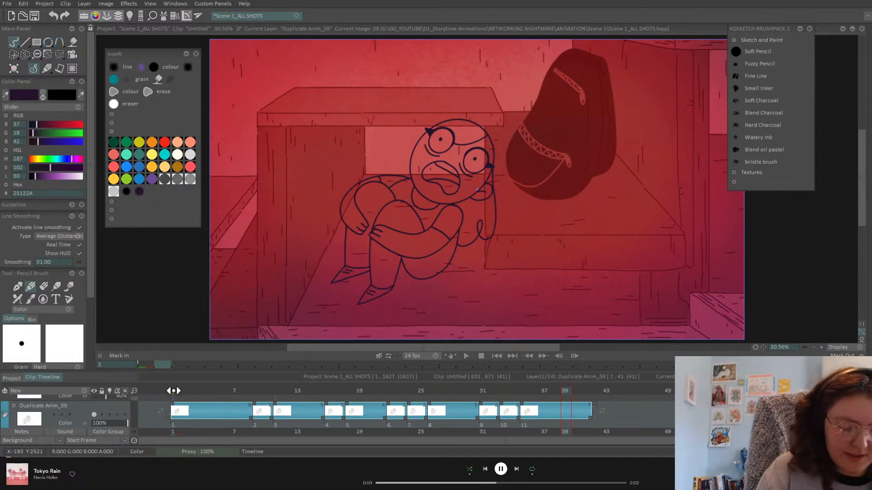
Create a Colo & Texture layer from the inked layer and fill the lower hair in the first drawing with yellow FFCA3A
left_click(84, 391)
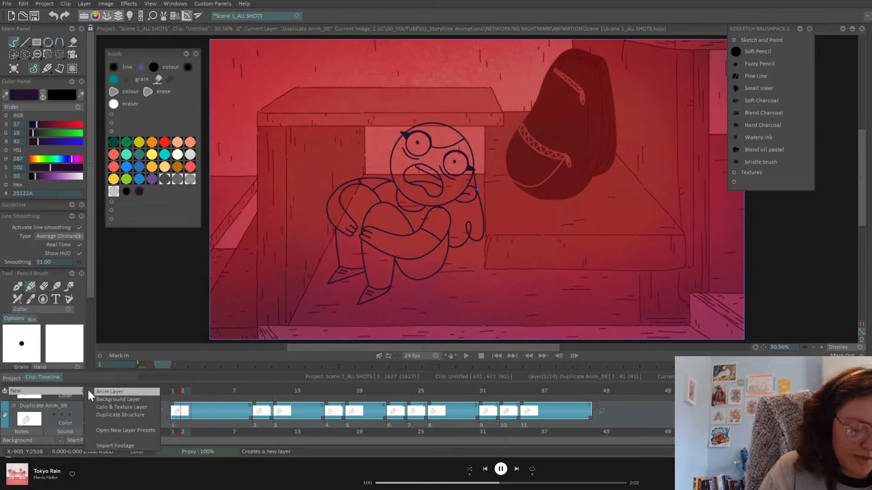
left_click(146, 407)
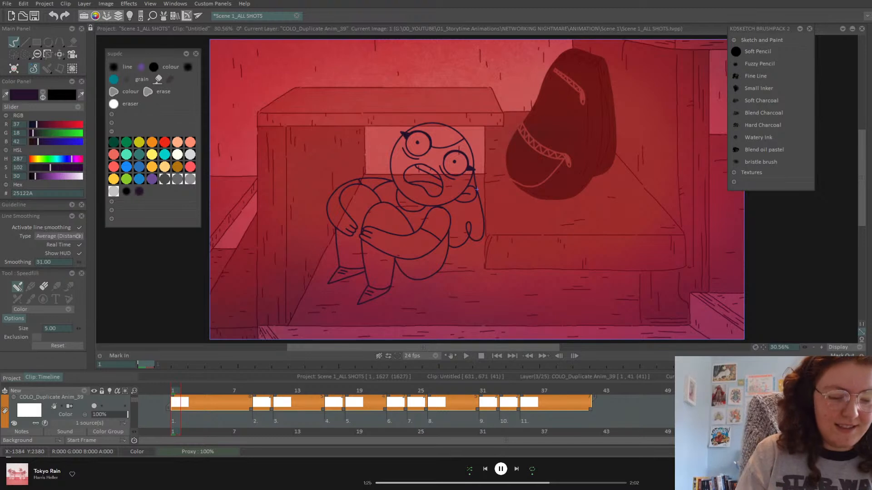
left_click(114, 180)
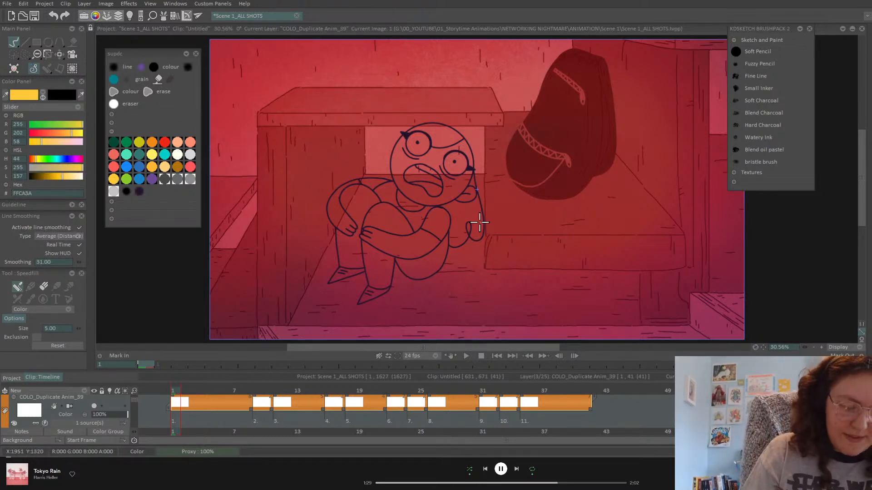
left_click_drag(458, 231, 505, 211)
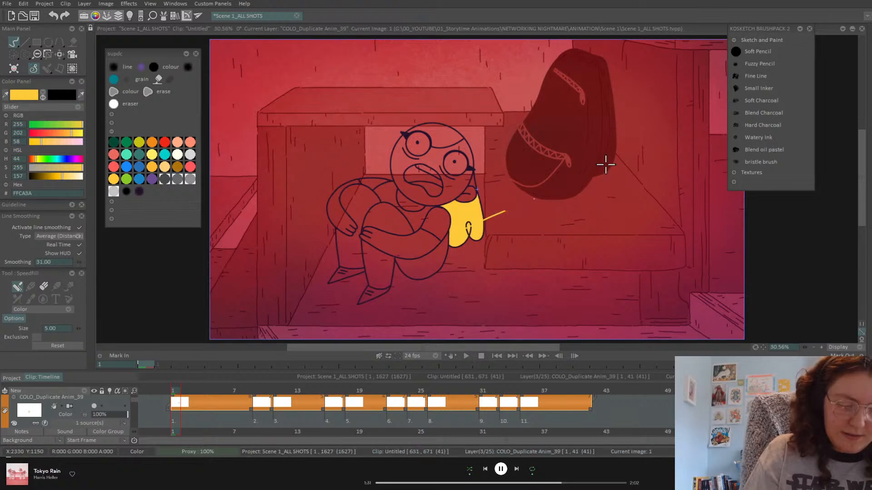
Apply the yellow hair fill to drawings 2 through 11, scrub through them to check it, and return to frame 1
left_click_drag(252, 418, 588, 418)
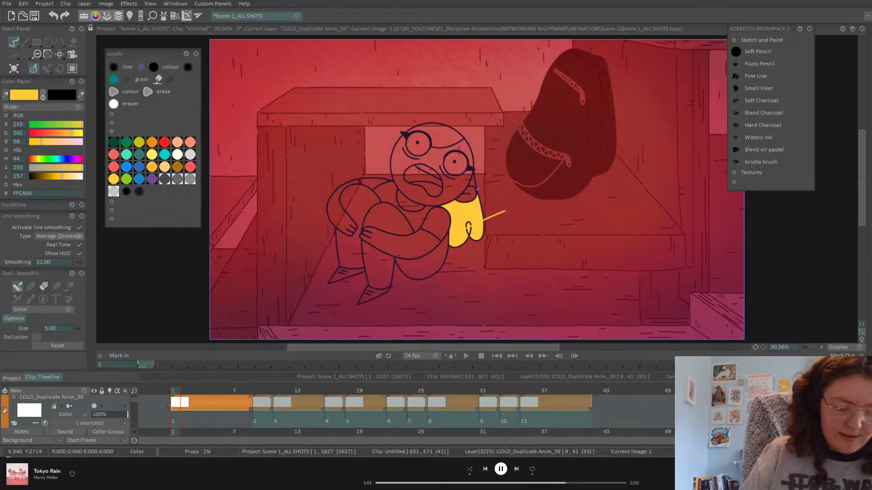
key("Return")
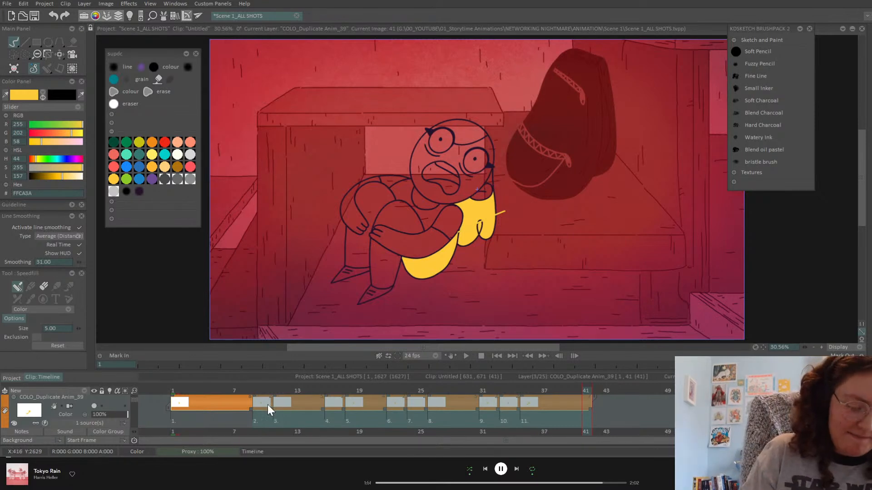
left_click(251, 393)
left_click_drag(249, 391, 458, 402)
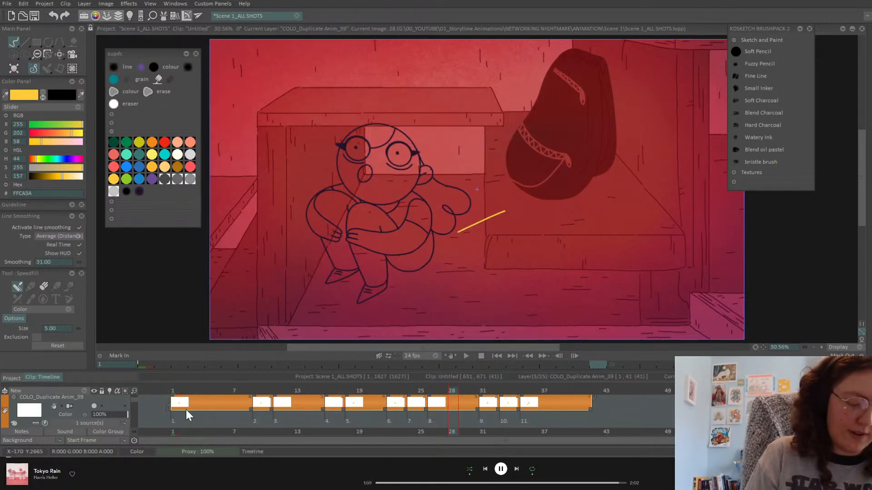
key("Home")
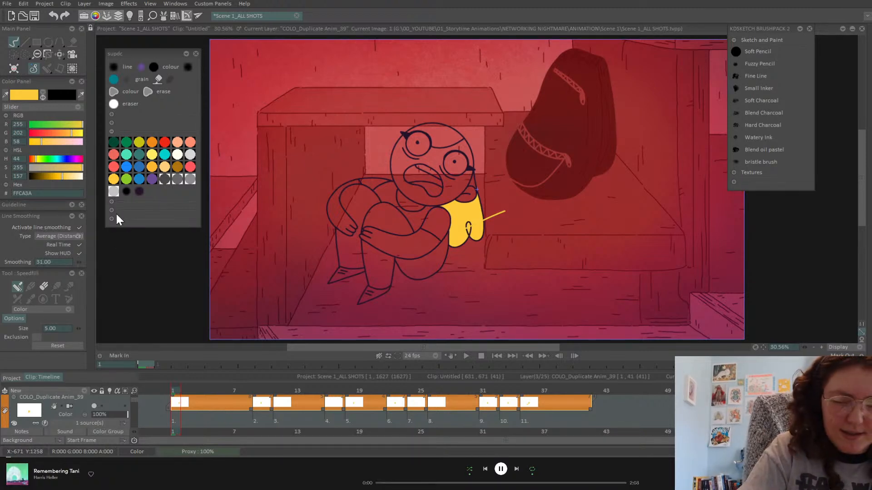
Mix softer orange-yellow tones, FAC16C and F9BA5B, and test each one on the hair in the first drawing
left_click(63, 132)
left_click(66, 133)
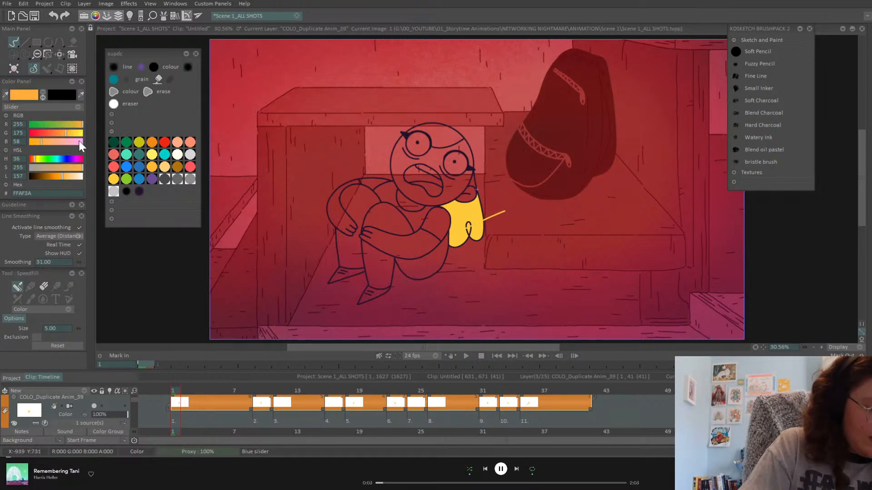
left_click(62, 177)
mouse_move(62, 183)
left_mouse_down()
mouse_move(76, 177)
mouse_move(68, 181)
left_mouse_up()
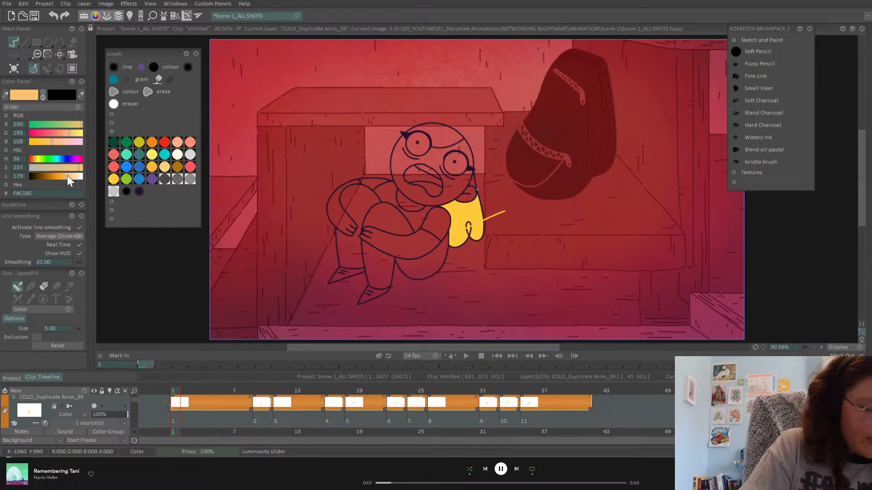
left_click(459, 243)
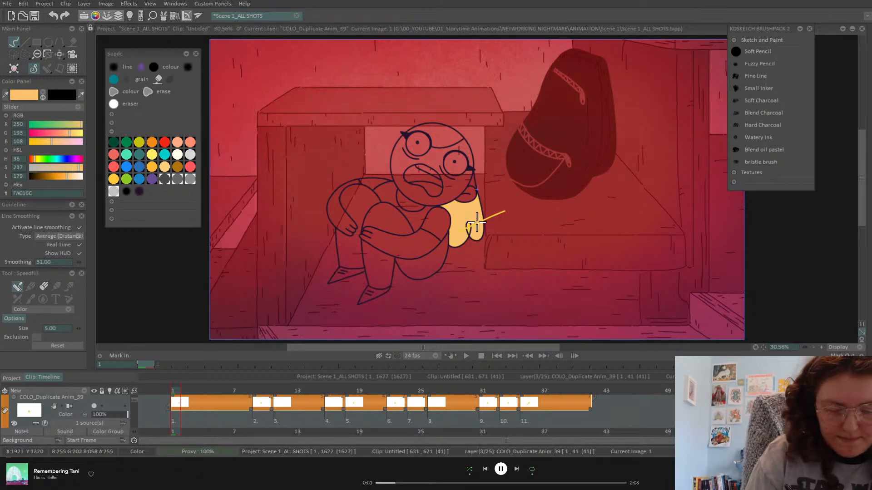
left_click(66, 178)
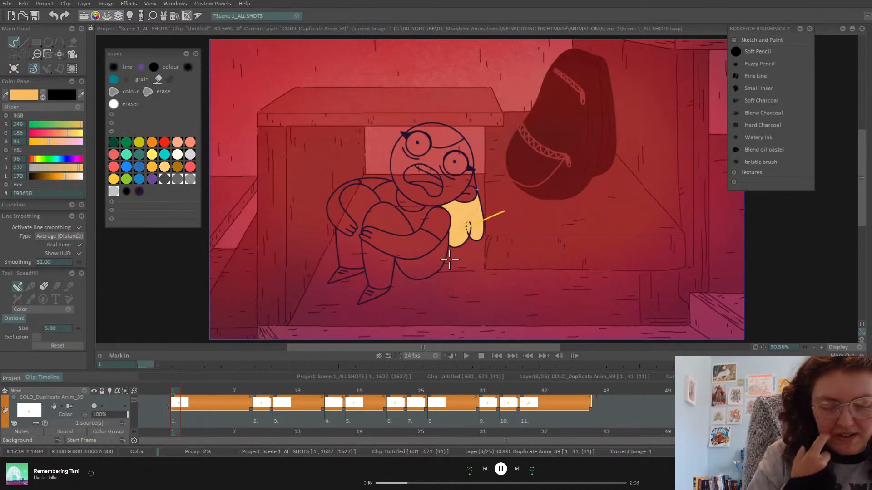
left_click_drag(467, 224, 458, 250)
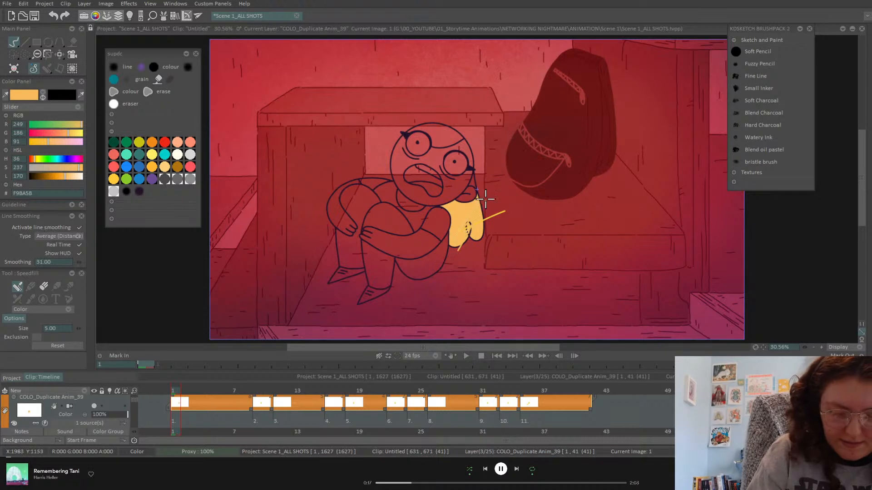
Set the fill colour to F9C85B, undo the last test fill, and fill the fringe and the long hair in the first drawing
left_click(70, 133)
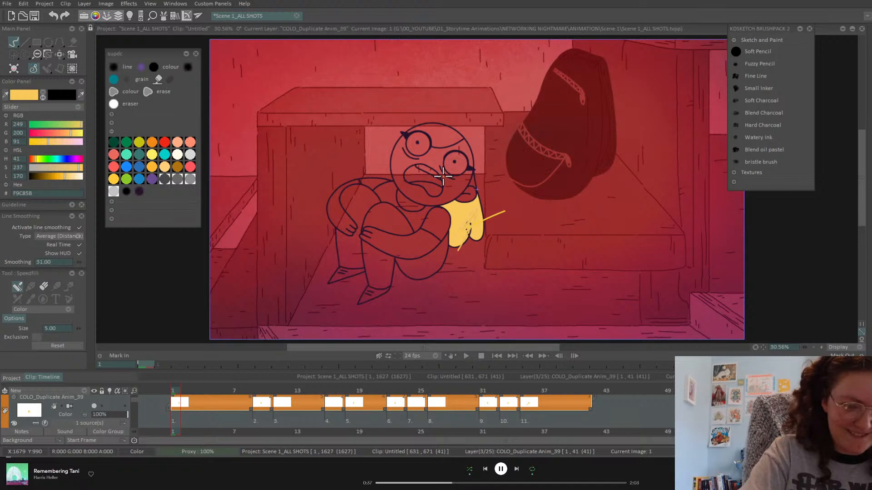
key("ctrl+z")
left_click_drag(477, 208, 451, 245)
left_click_drag(475, 178, 488, 198)
left_click_drag(443, 131, 482, 144)
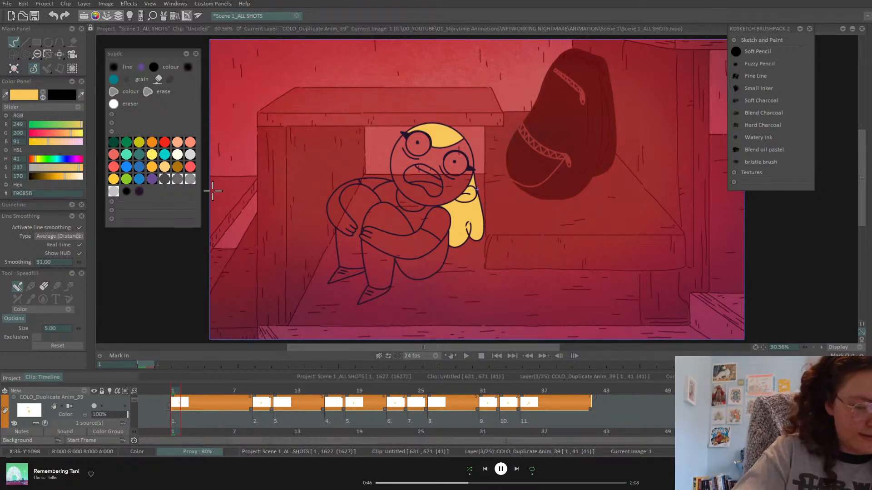
Turn off line smoothing and fill the face, neck, arms and upper body with the palette's skin colour
left_click(733, 183)
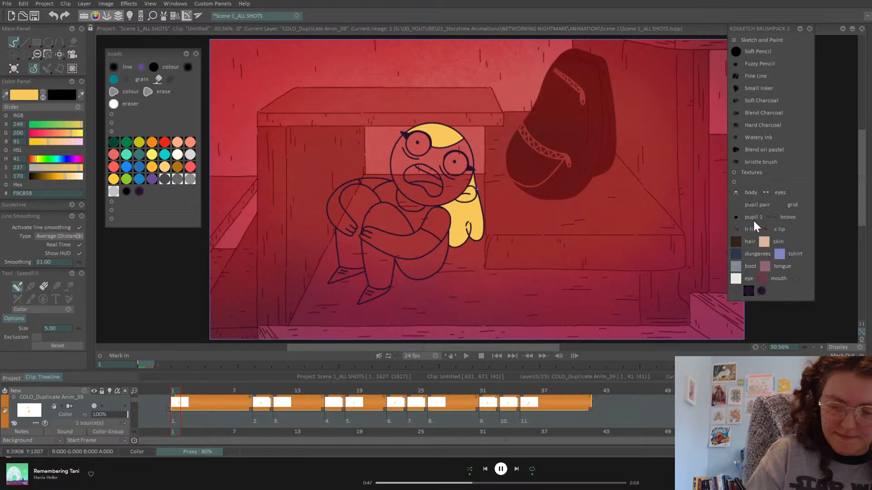
left_click(765, 243)
mouse_move(447, 195)
left_mouse_down()
mouse_move(445, 211)
mouse_move(455, 183)
left_mouse_up()
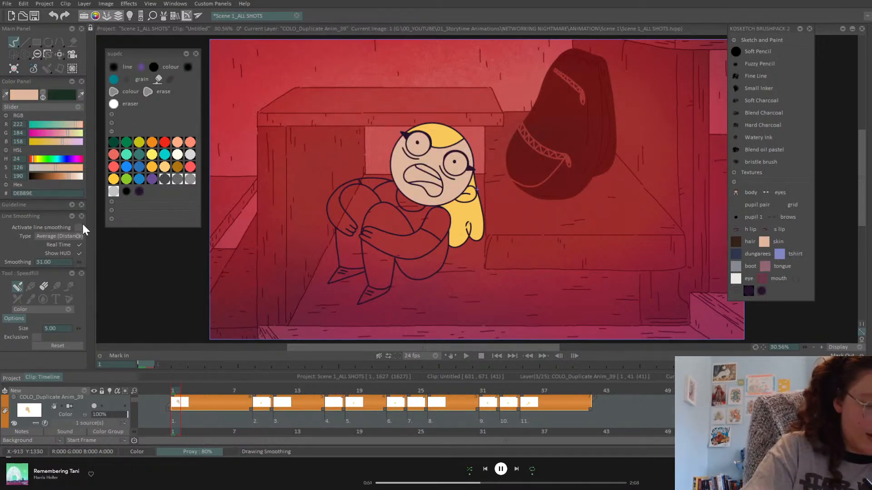
left_click_drag(423, 197, 426, 241)
left_click_drag(337, 214, 368, 179)
left_click_drag(411, 204, 429, 190)
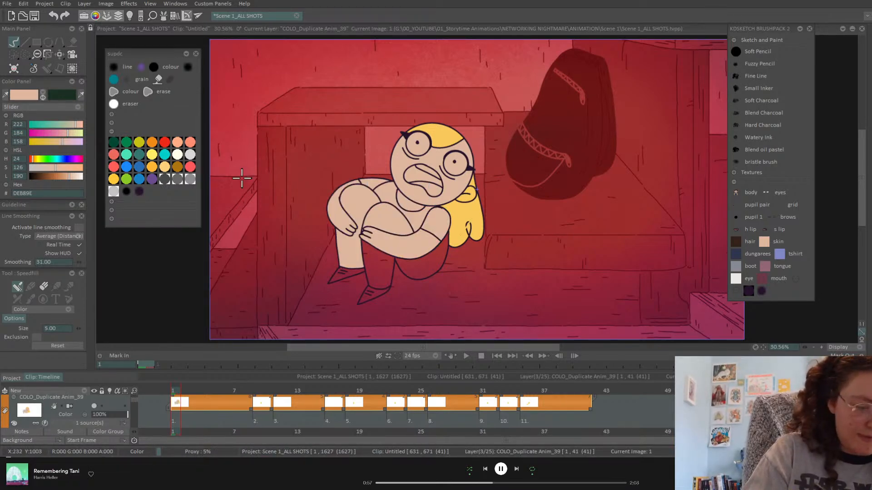
Fill both eyes in the first drawing with the palette's off-white eye colour
left_click(736, 278)
left_click(452, 165)
left_click(417, 143)
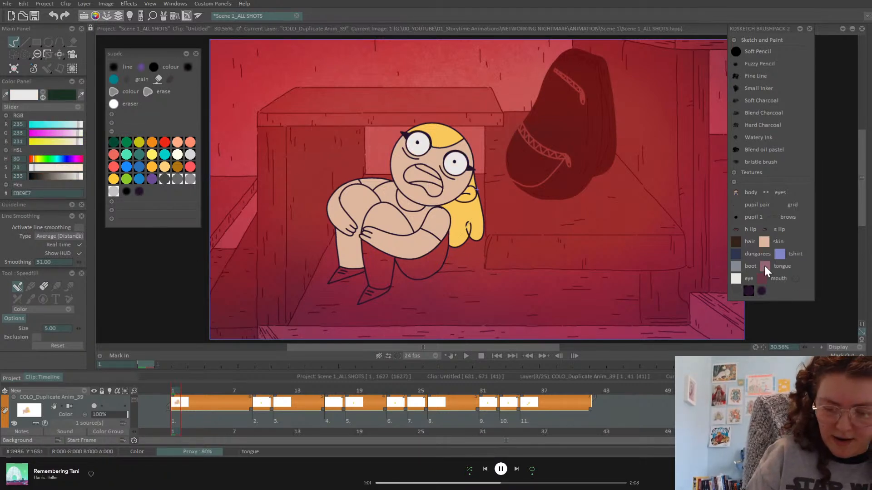
Fill the tongue, teeth and mouth interior with the tongue, eye and mouth colours, and the ear with the skin colour
left_click(765, 266)
left_click(427, 186)
left_click(736, 277)
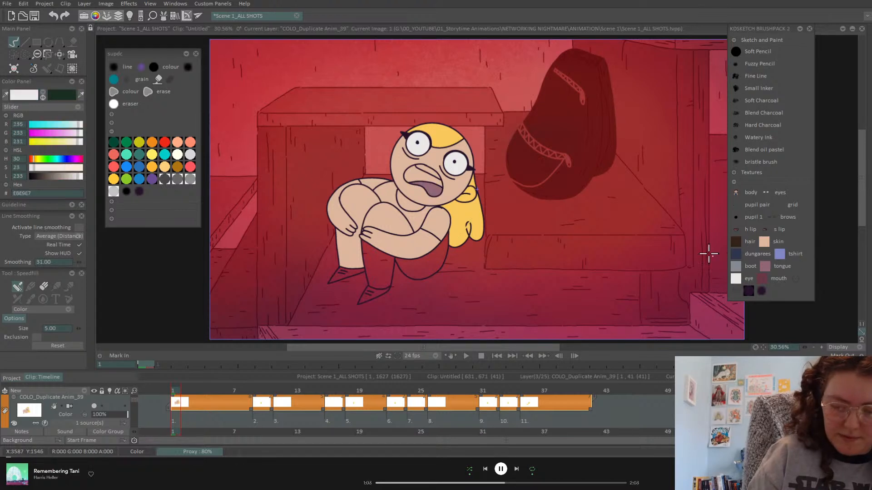
left_click(765, 276)
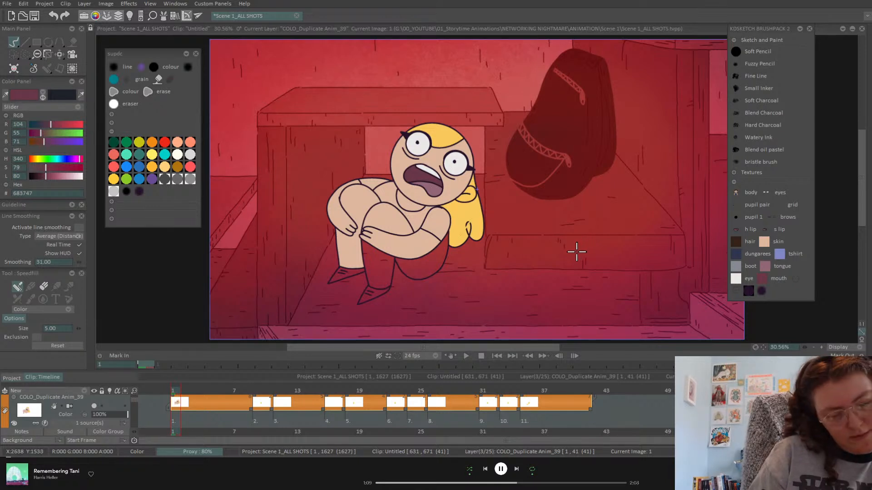
left_click(763, 243)
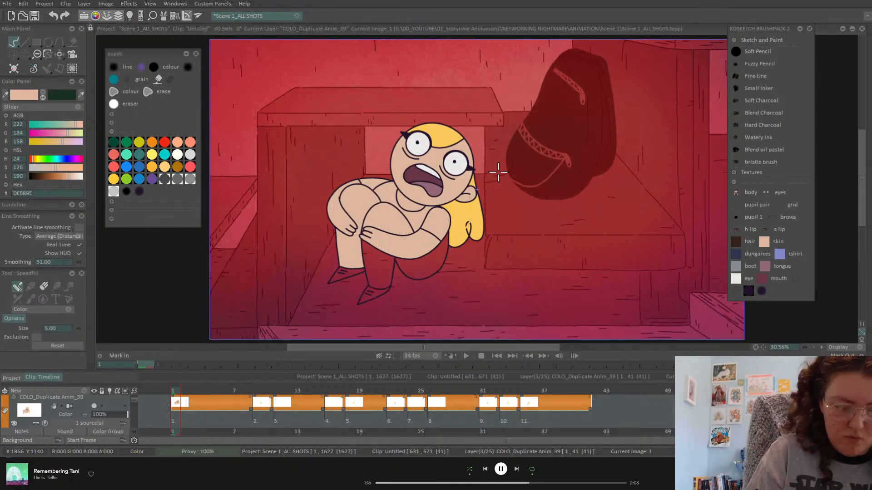
Fill the trousers and T-shirt, including the sleeves, with the palette's boot grey
left_click(735, 266)
left_click_drag(355, 245, 376, 263)
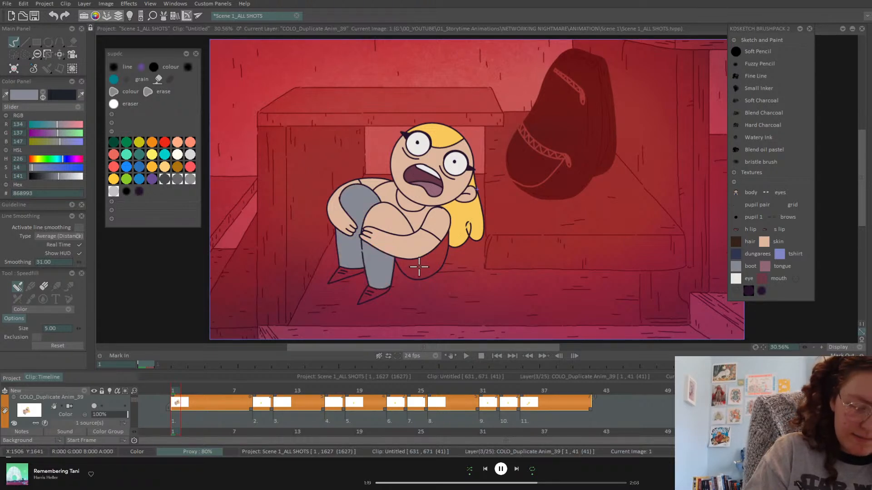
left_click_drag(392, 215, 420, 223)
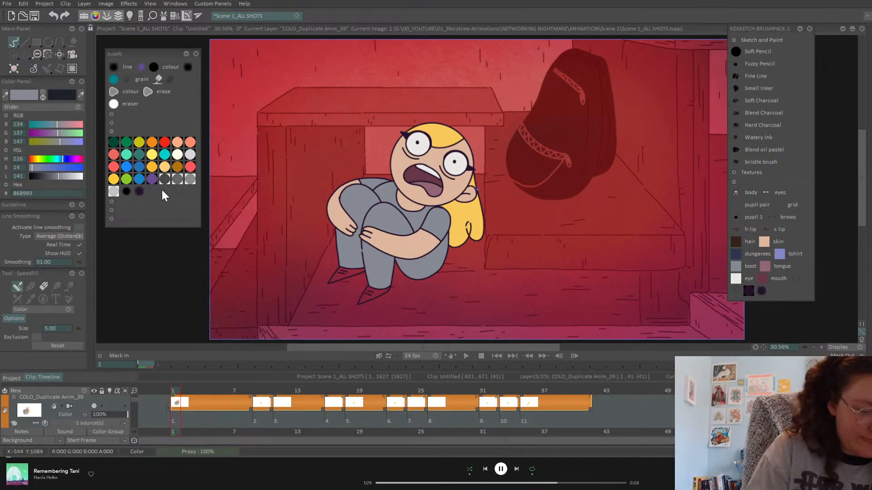
Lighten the grey to C5C6CB and fill both shoes in the first drawing
left_click_drag(68, 176, 72, 175)
left_click(349, 272)
left_click(370, 291)
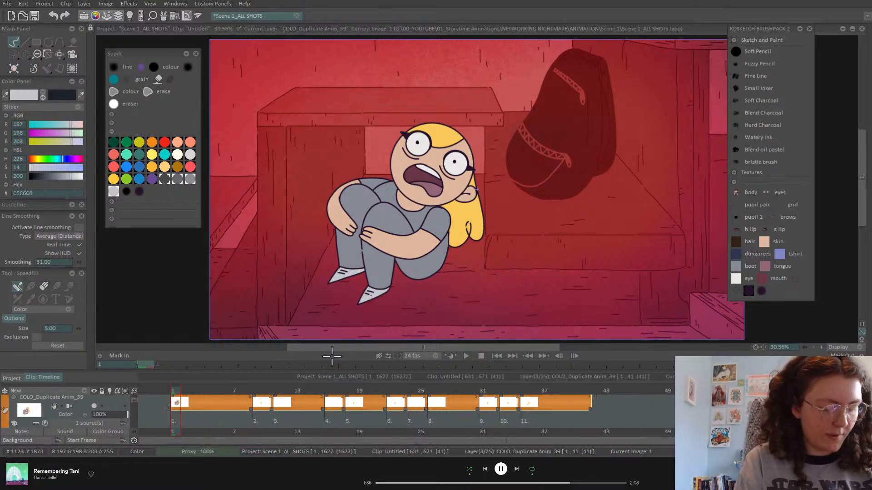
Enlarge the timeline area to show more layers and a longer range of frames
left_click_drag(134, 391, 127, 392)
left_click_drag(172, 370, 179, 259)
left_click_drag(134, 309, 133, 281)
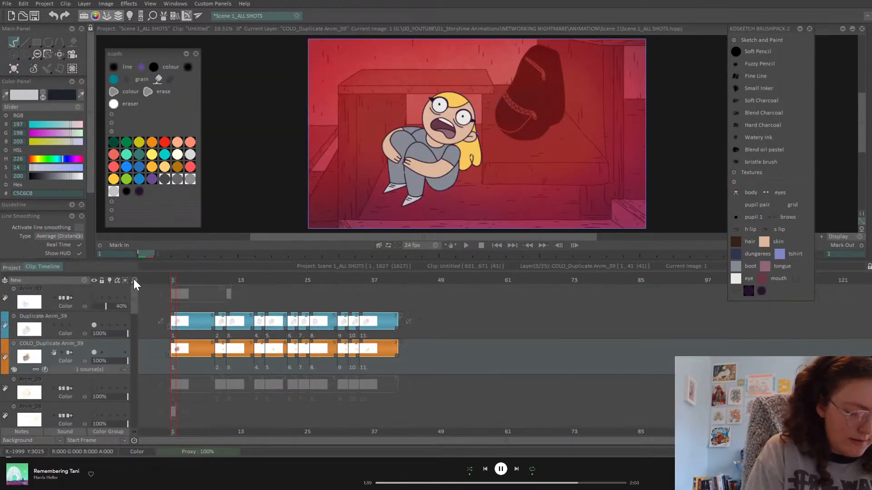
Try moving the ink and colour layers down between Anim_1 and Anim_2, below the overlay layers, and scrub through the shot
left_click(86, 337)
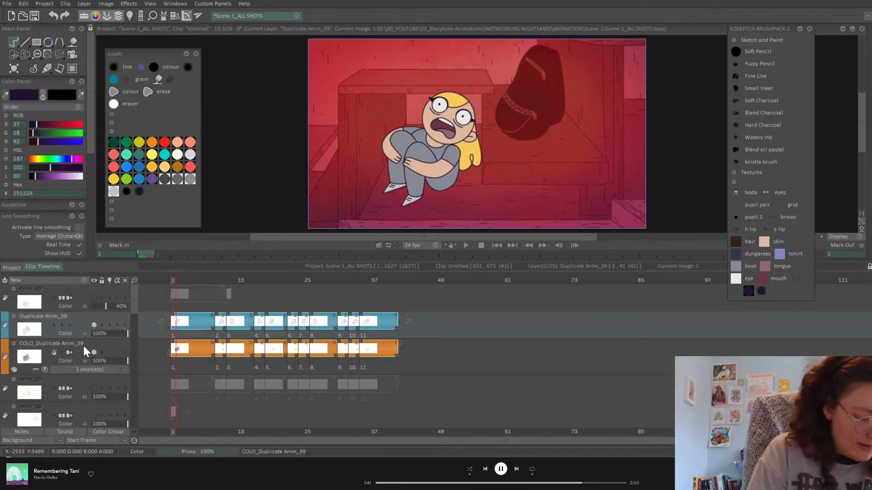
scroll(82, 427, "down", 2)
scroll(81, 429, "down", 10)
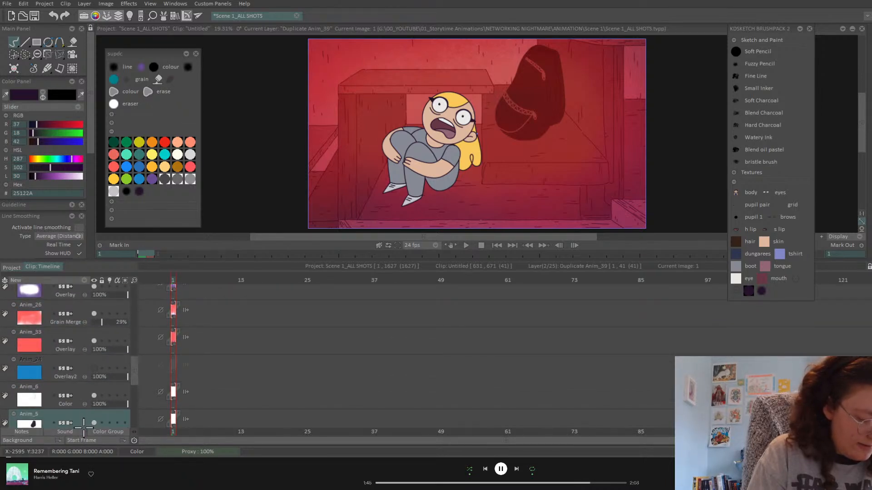
scroll(84, 426, "down", 3)
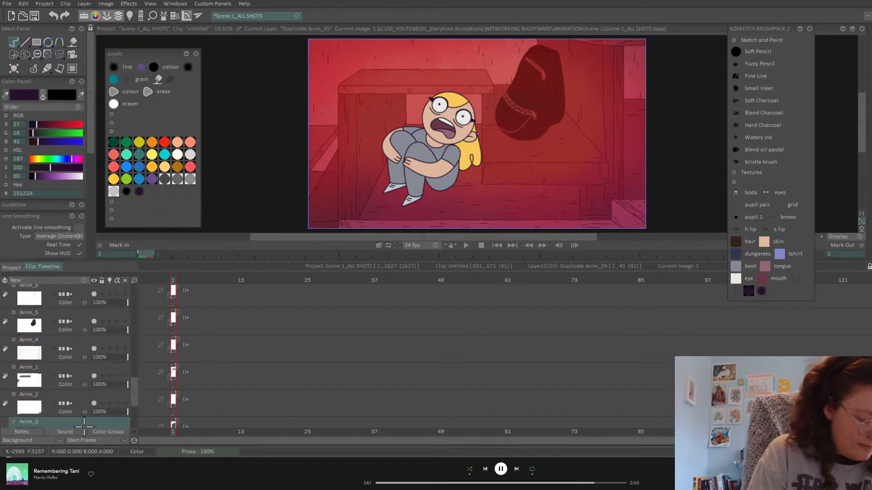
scroll(84, 426, "down", 3)
left_click(81, 327)
left_click_drag(82, 327, 82, 318)
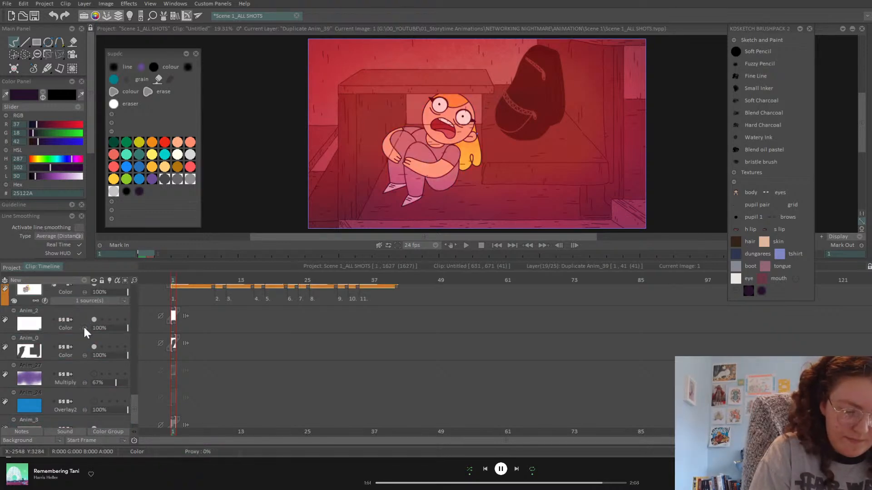
left_click_drag(133, 411, 138, 385)
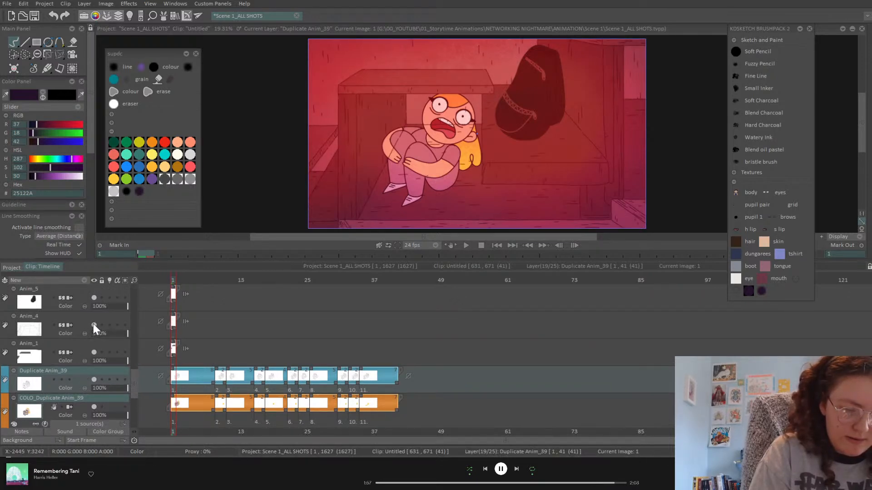
left_click_drag(175, 282, 313, 303)
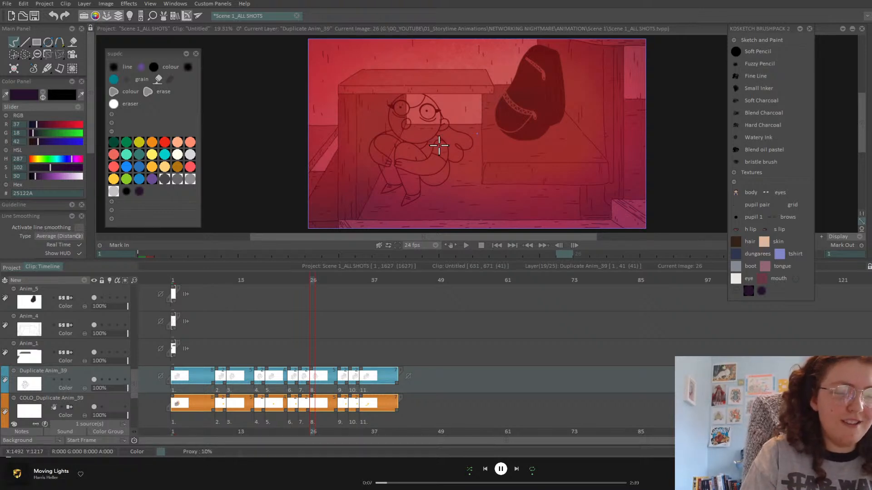
Move the ink and colour layers to the very top of the layer stack and inspect frame 2 at 50% zoom
left_click_drag(84, 400, 99, 262)
left_click(178, 279)
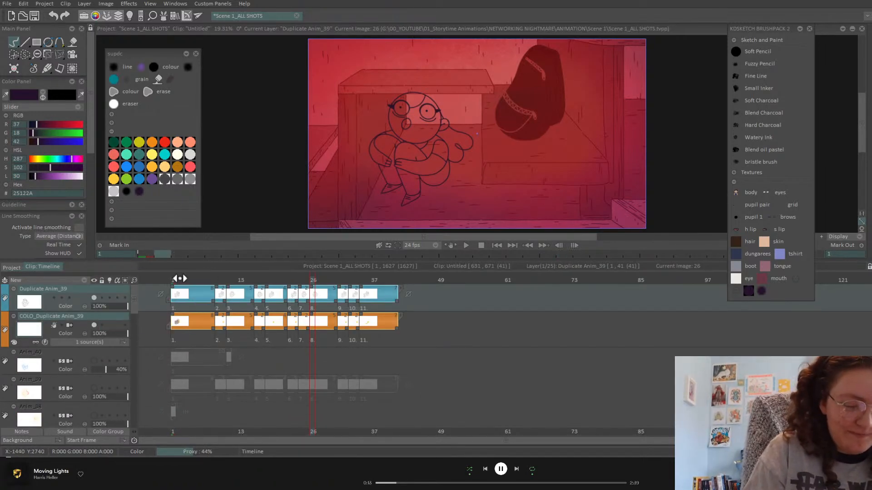
left_click(822, 236)
left_click(821, 236)
left_click(822, 236)
left_click(822, 237)
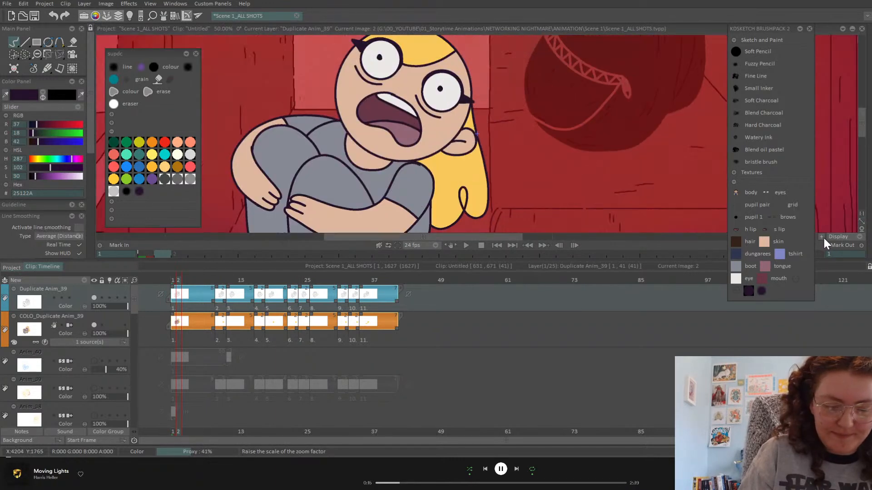
Reposition the floating KDSKETCH BRUSHPACK 2 palette over the canvas and save the project
mouse_move(770, 26)
left_mouse_down()
mouse_move(708, 77)
mouse_move(718, 60)
left_mouse_up()
key("ctrl+s")
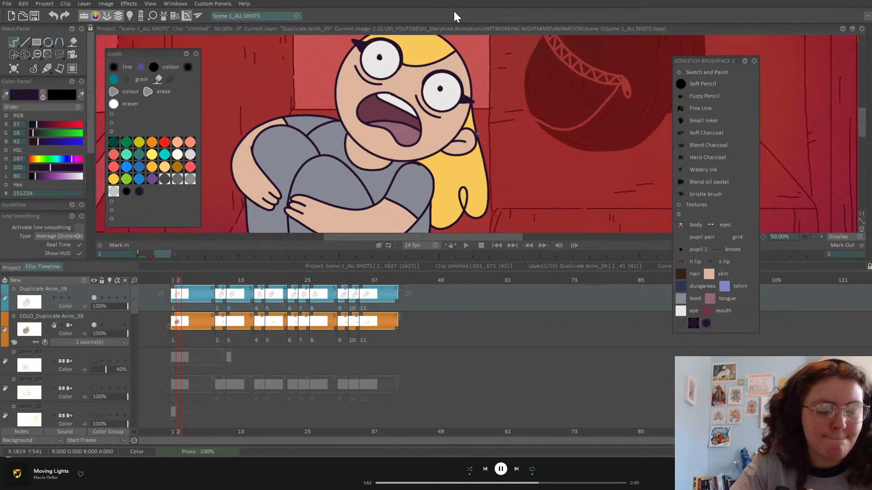
Enlarge the canvas area at frame 1 and make the COLO_Duplicate Anim_39 colour layer current
left_click(279, 281)
left_click_drag(338, 293, 170, 301)
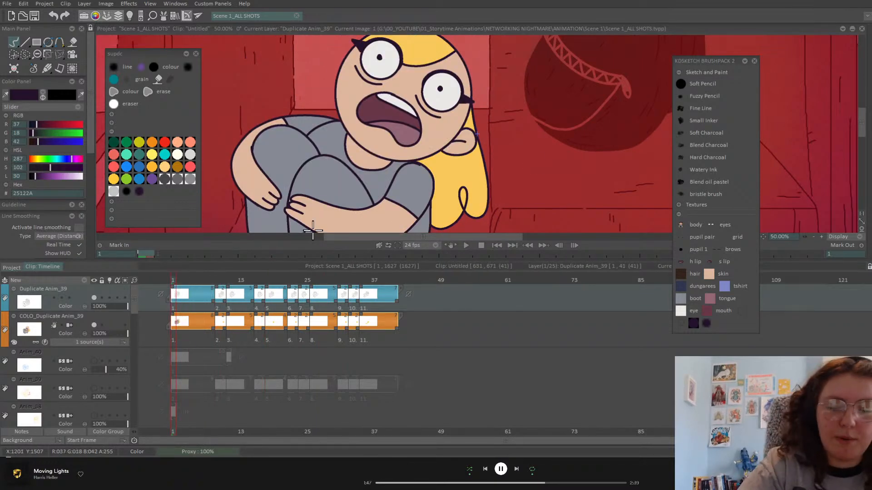
left_click_drag(806, 259, 795, 340)
left_click(83, 408)
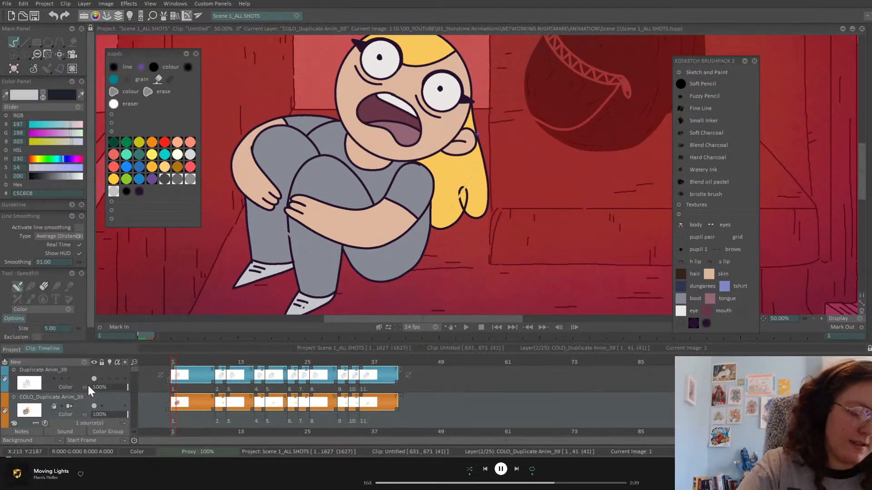
Mix a pink from the grey of the clothing with red set to 207, and recolour the character's outfit on frame 1
left_click(35, 91)
left_click(327, 179)
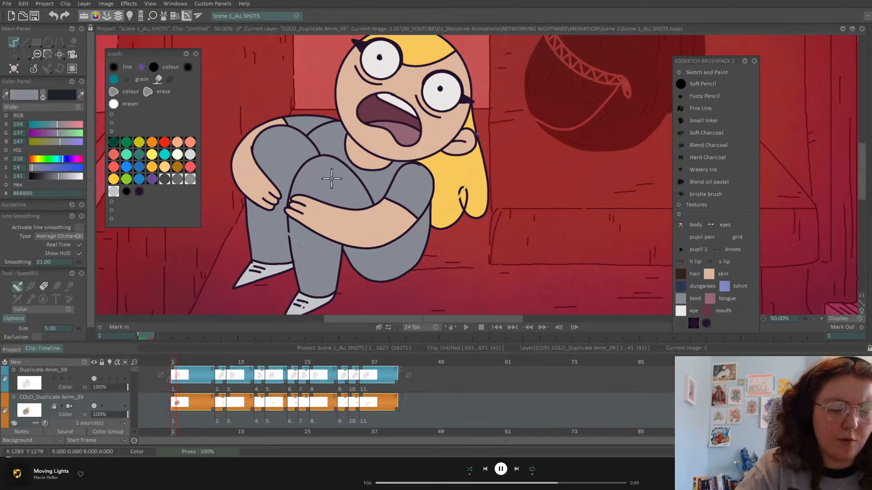
left_click(72, 124)
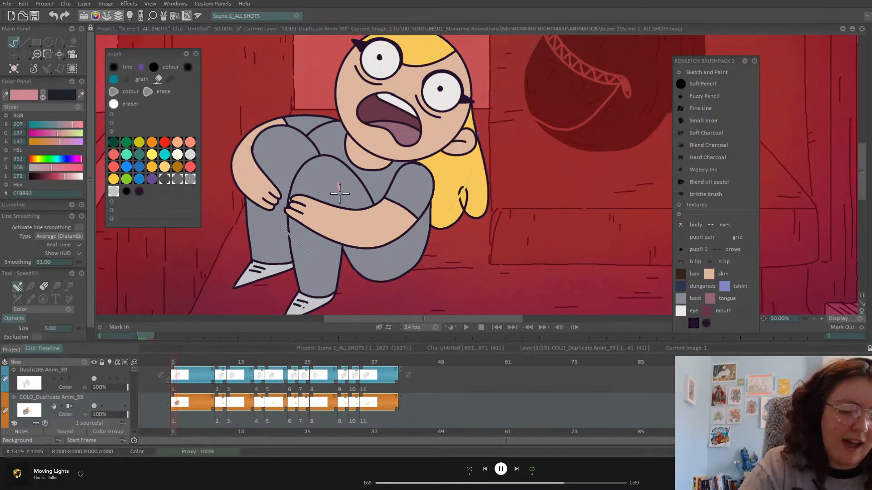
left_click(337, 180)
left_click_drag(324, 138, 301, 153)
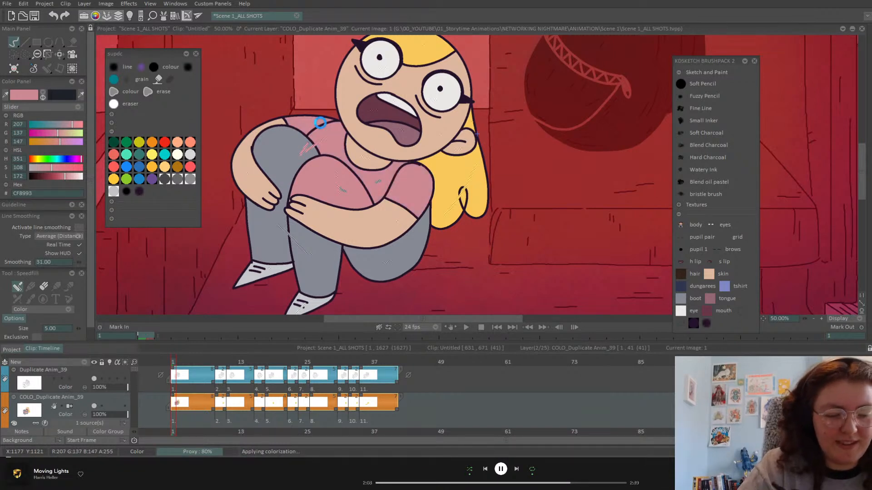
left_click_drag(272, 231, 310, 254)
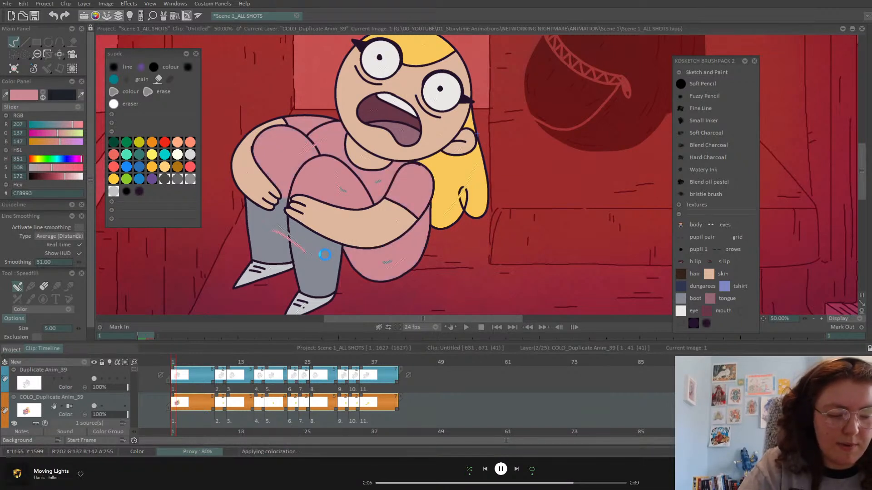
left_click(290, 198)
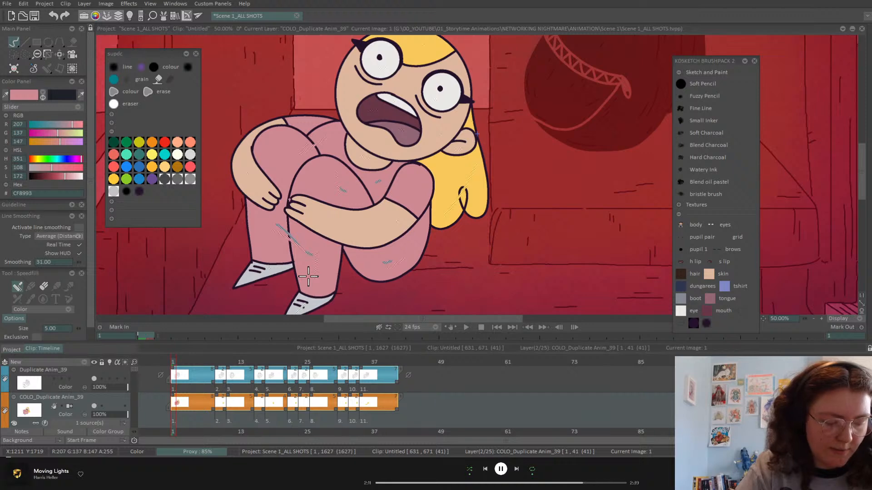
Fill the crouching character's torso, arms and legs with the pink on the second drawing, at frame 9
key("ctrl+Right")
left_click_drag(302, 143, 333, 150)
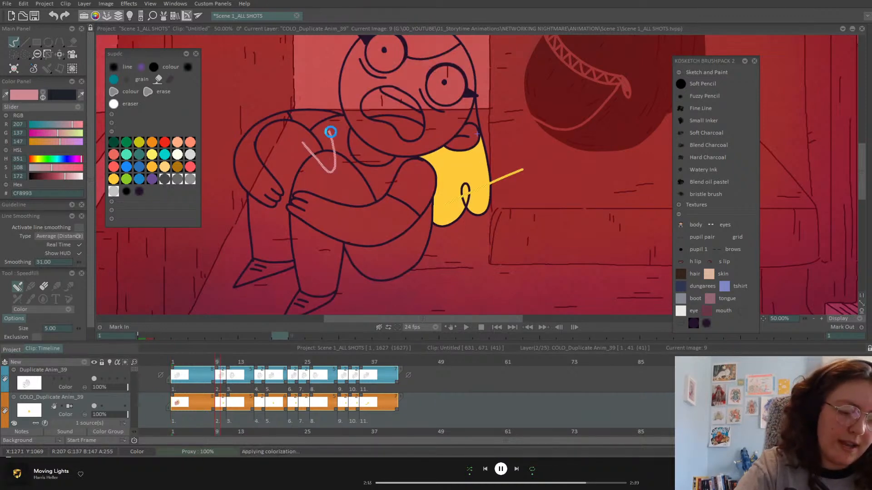
left_click_drag(411, 250, 388, 253)
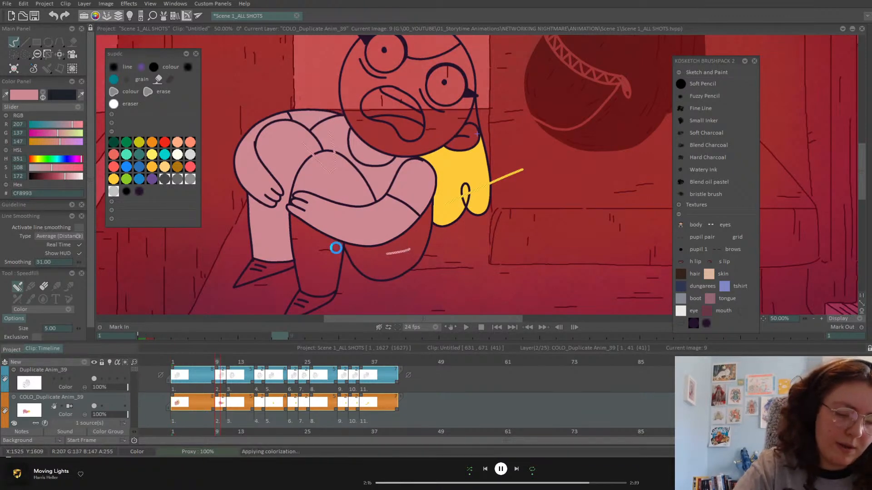
left_click_drag(316, 243, 323, 264)
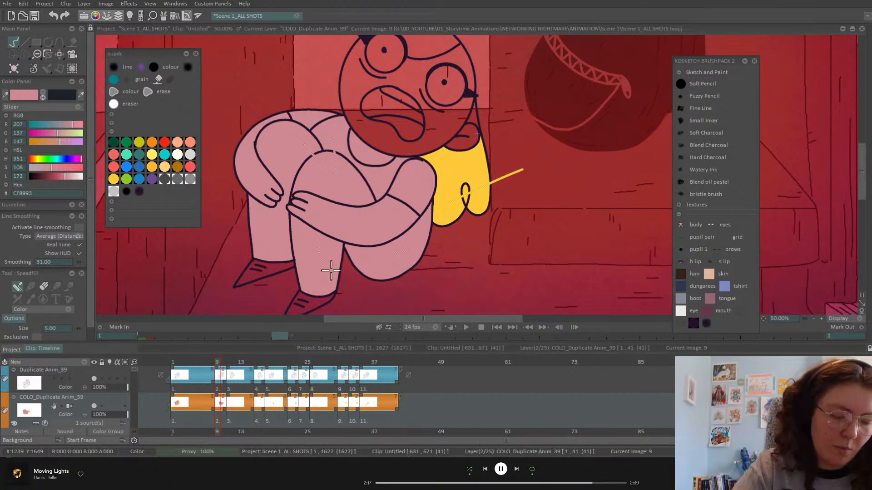
Fill the body, arms and legs with pink on the third drawing, at frame 11
key("Right")
key("Right")
left_click_drag(357, 253, 374, 253)
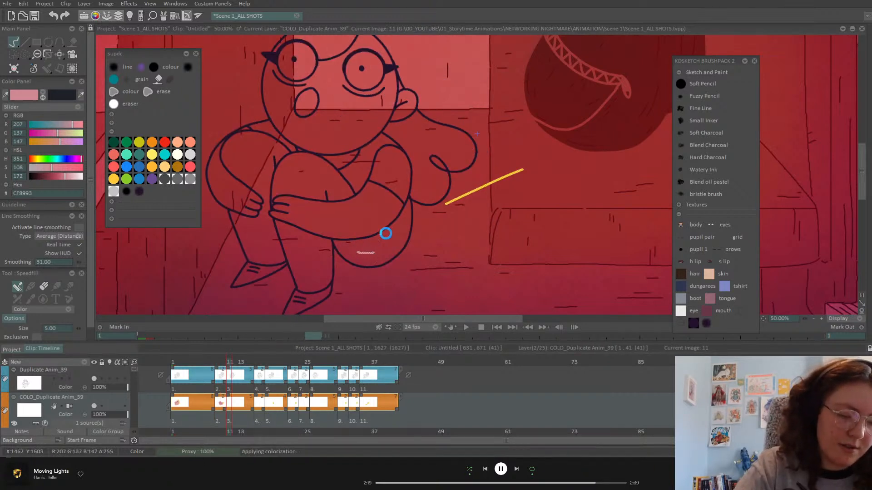
left_click_drag(341, 185, 363, 167)
left_click_drag(267, 121, 263, 154)
left_click_drag(270, 239, 318, 241)
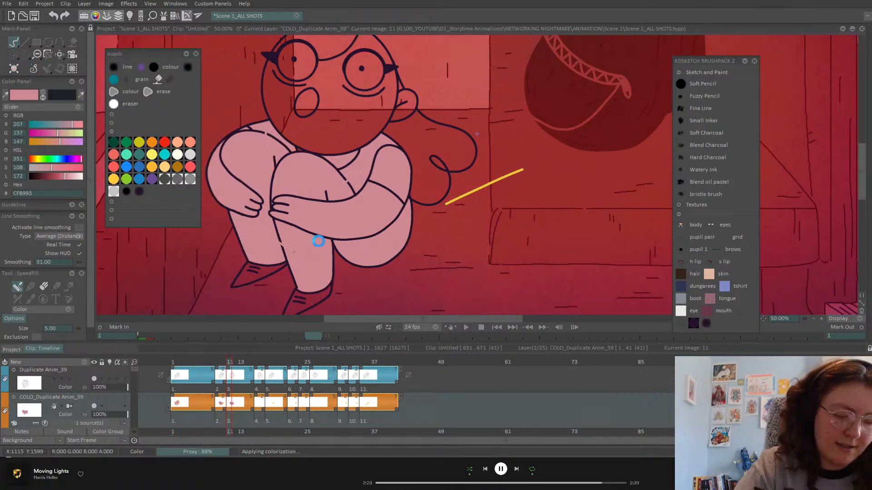
Fill the body, arms and legs with pink on the fourth drawing, at frame 16
key("Right")
key("Right")
key("Right")
key("Right")
key("Right")
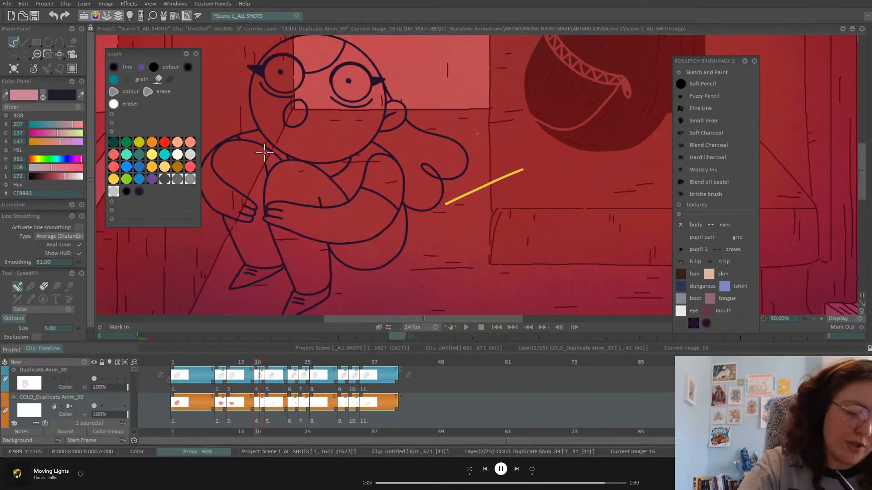
left_click_drag(257, 137, 294, 186)
left_click_drag(347, 186, 347, 188)
left_click_drag(384, 249, 368, 256)
left_click_drag(303, 249, 314, 272)
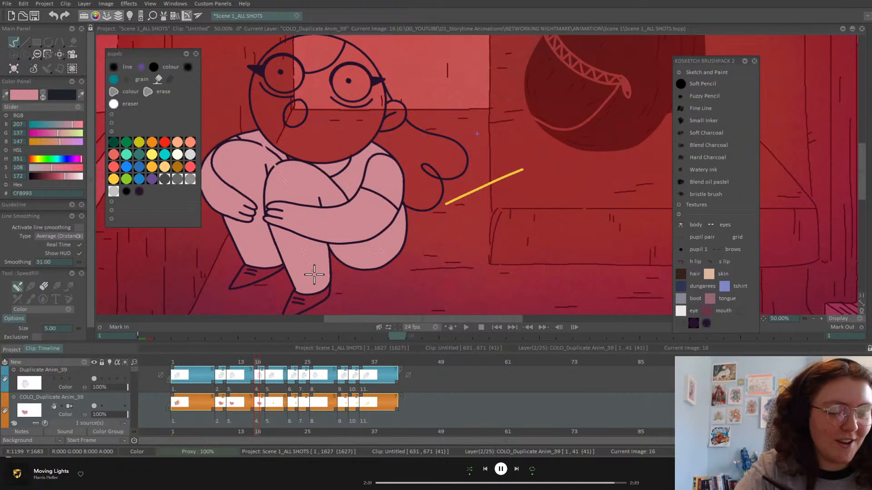
Fill the body, arms and legs with pink on the fifth drawing, at frame 18
key("ctrl+Left")
key("ctrl+Right")
key("ctrl+Right")
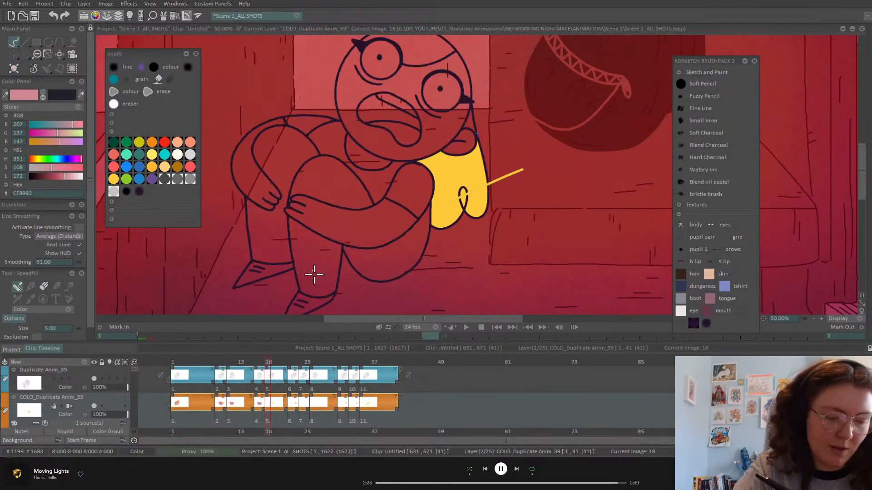
mouse_move(311, 145)
left_mouse_down()
mouse_move(328, 145)
mouse_move(345, 179)
left_mouse_up()
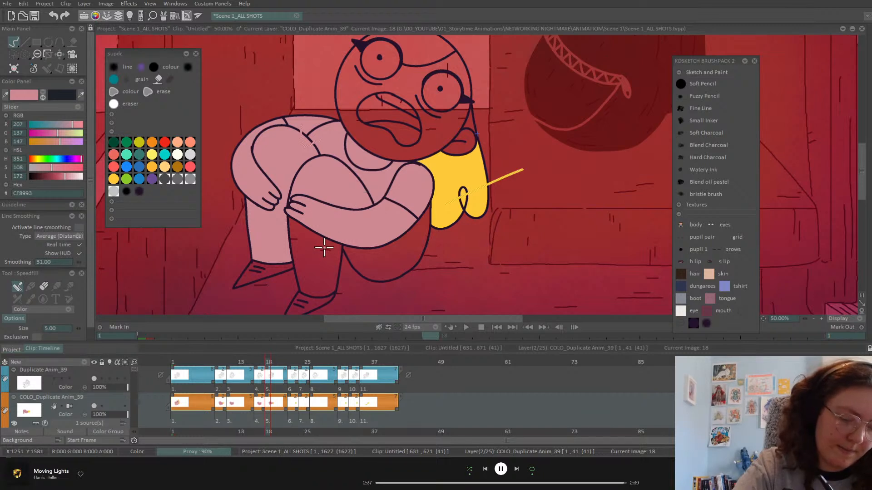
left_click_drag(360, 262, 374, 263)
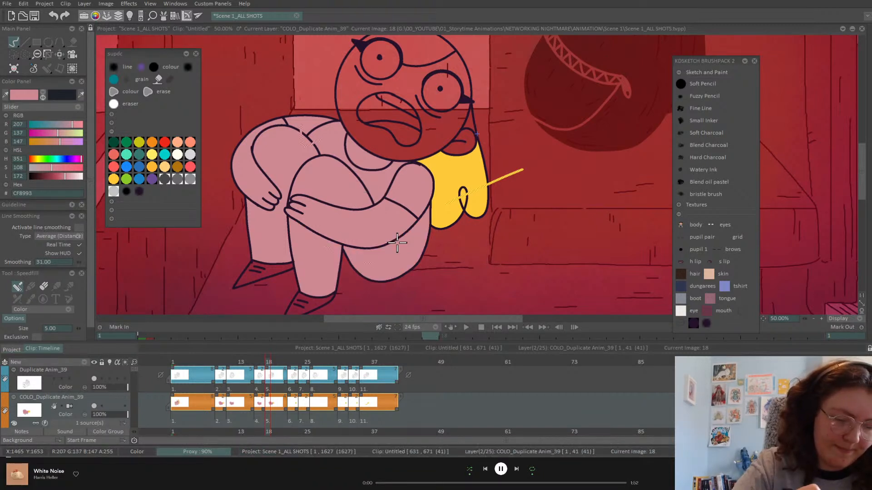
Fill the body, arms and legs with pink on the sixth drawing, at frame 22
key("Right")
mouse_move(313, 126)
left_mouse_down()
mouse_move(321, 155)
mouse_move(336, 164)
left_mouse_up()
left_click_drag(382, 262, 391, 259)
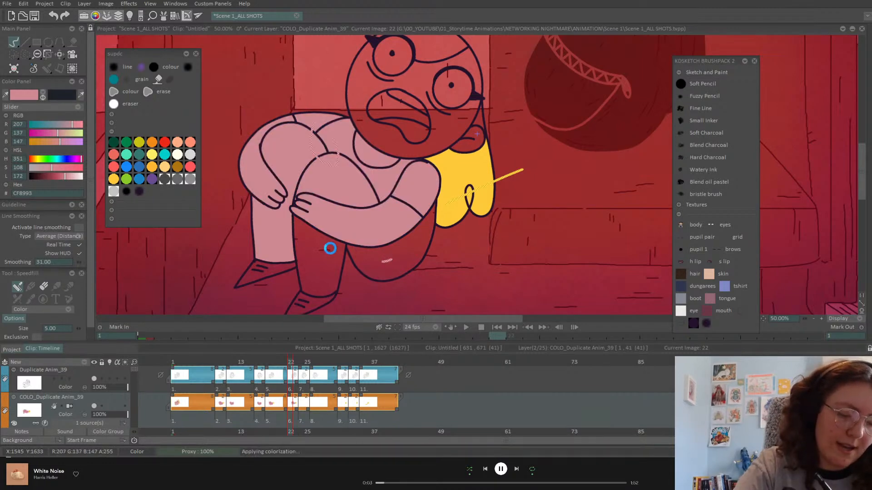
left_click(324, 250)
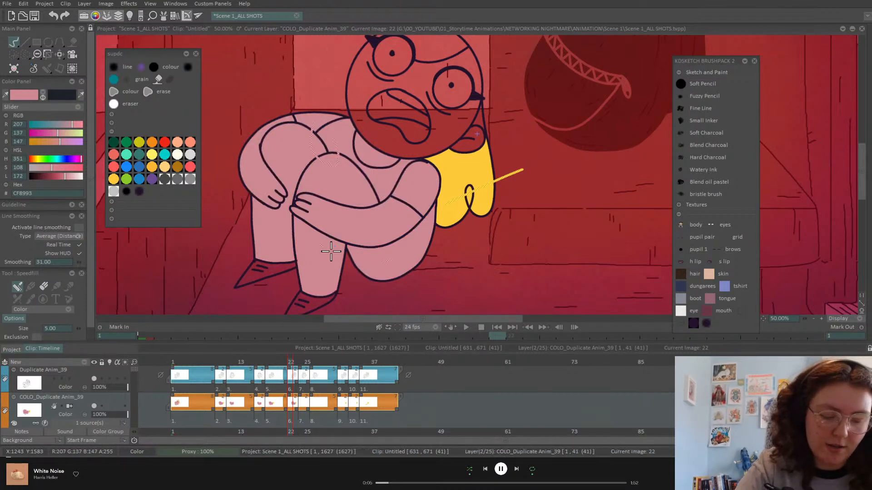
Fill the legs, arms and torso with pink on the seventh drawing, at frame 24
key("Right")
left_click_drag(266, 235, 296, 249)
left_click_drag(371, 255, 383, 252)
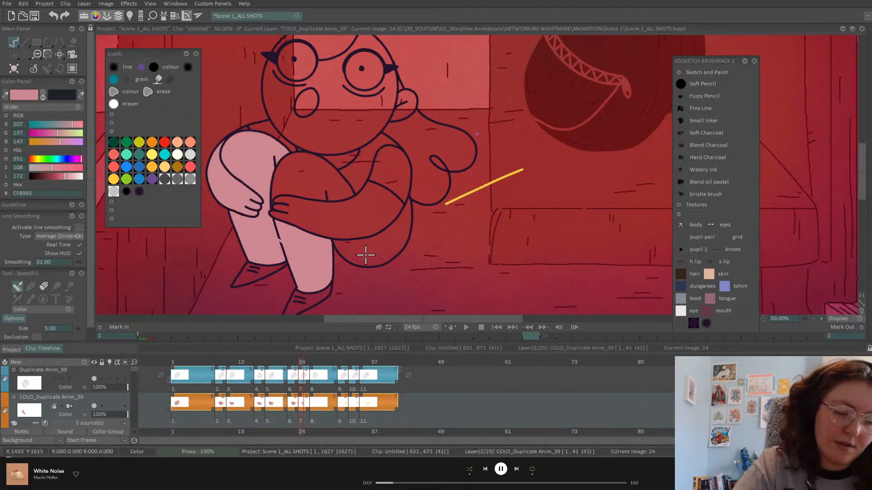
left_click_drag(341, 184, 391, 168)
left_click(266, 127)
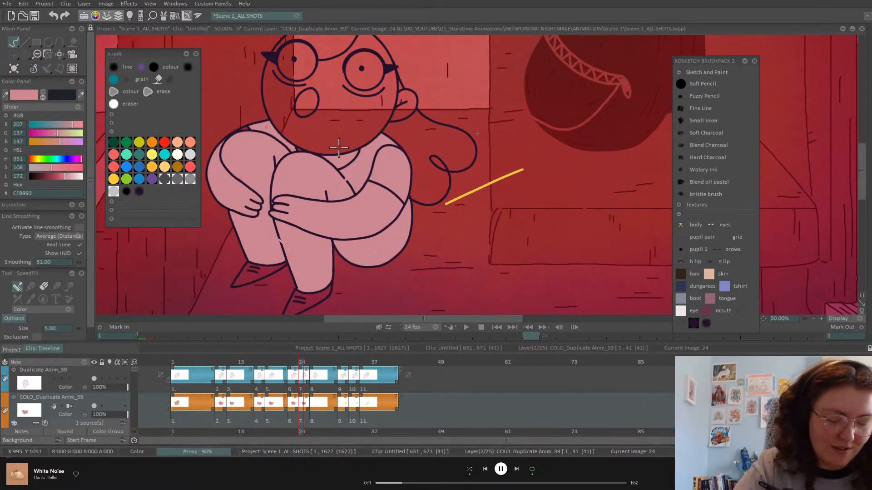
Fill the torso, arms and legs with pink on the eighth drawing, at frame 26
key("Right")
left_click_drag(343, 179, 325, 193)
left_click(378, 170)
left_click(382, 215)
left_click_drag(360, 254, 370, 254)
left_click_drag(302, 254, 309, 264)
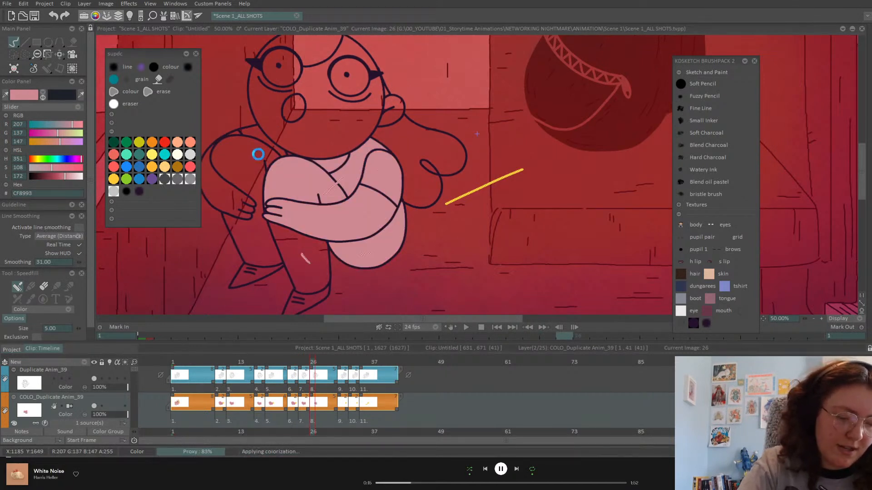
left_click_drag(253, 132, 259, 172)
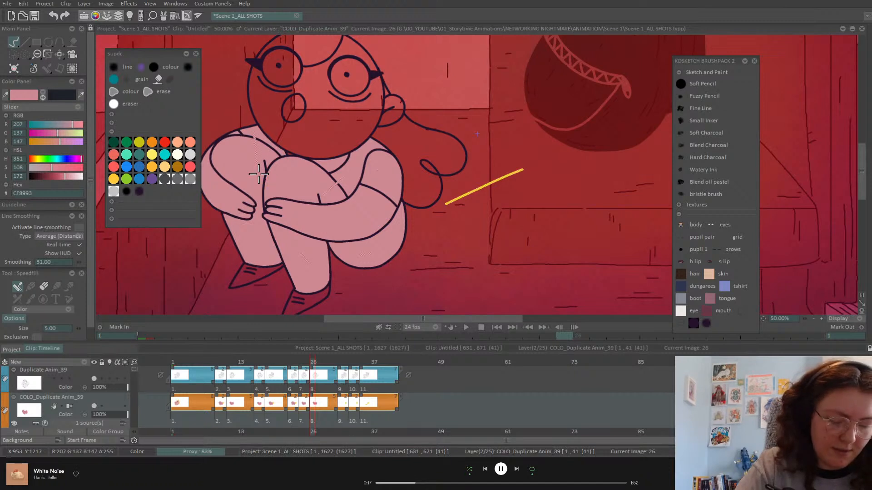
Fill the torso, arms and legs with pink on the ninth drawing, at frame 31
key("Right")
mouse_move(299, 131)
left_mouse_down()
mouse_move(304, 142)
mouse_move(323, 138)
left_mouse_up()
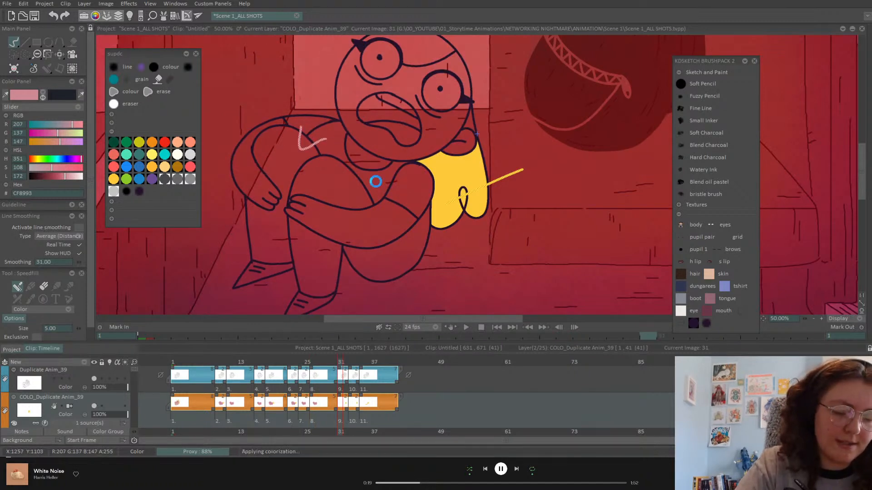
left_click_drag(403, 185, 389, 183)
left_click_drag(399, 252, 381, 264)
left_click(315, 252)
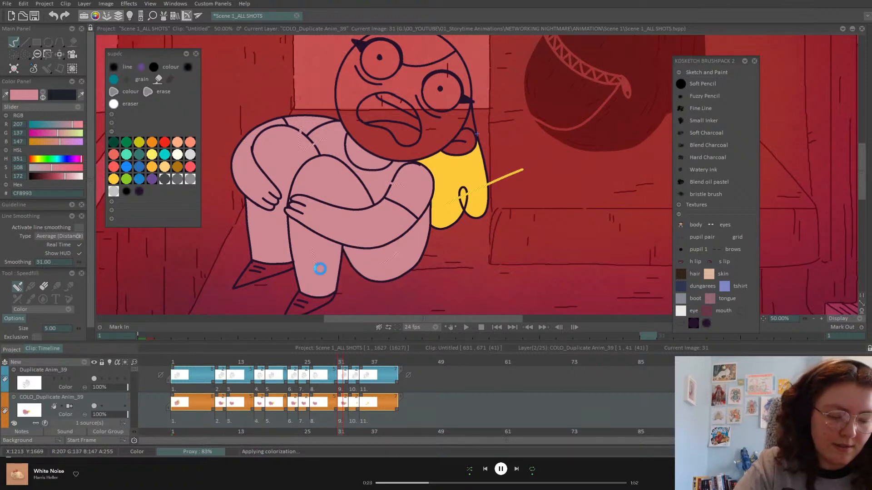
Fill the torso, arms and legs with pink on the tenth drawing, at frame 33
key("Right")
mouse_move(321, 116)
left_mouse_down()
mouse_move(339, 150)
mouse_move(338, 177)
left_mouse_up()
left_click_drag(385, 264, 410, 260)
left_click_drag(320, 245, 329, 274)
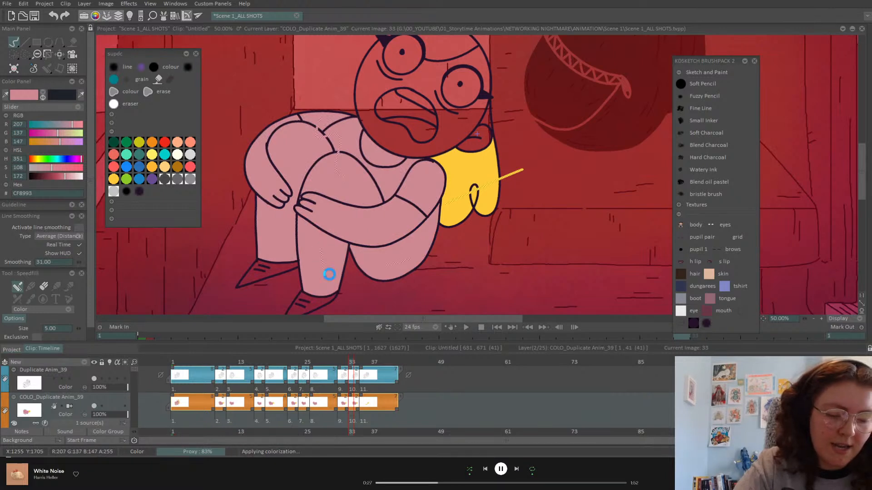
Fill the torso, arms and legs with pink on the eleventh drawing, at frame 35, covering the stray yellow area
key("Right")
left_click_drag(386, 249, 394, 268)
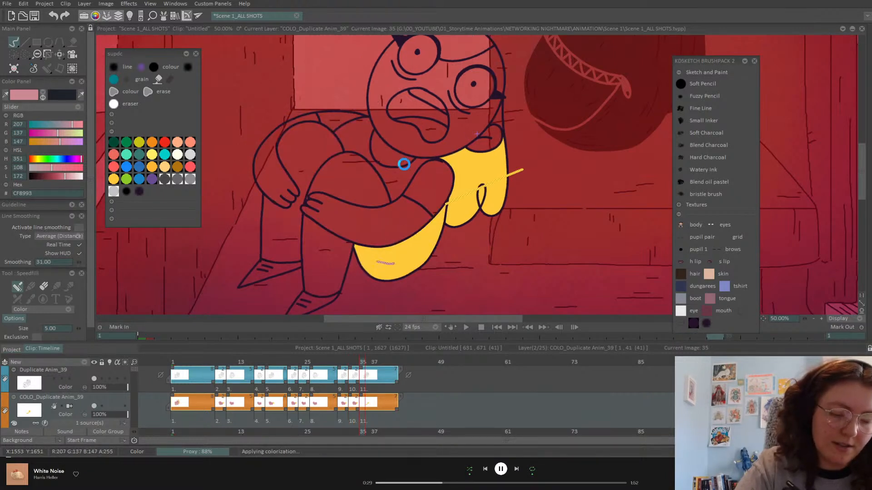
left_click_drag(387, 174, 361, 186)
mouse_move(330, 119)
left_mouse_down()
mouse_move(324, 138)
mouse_move(352, 131)
left_mouse_up()
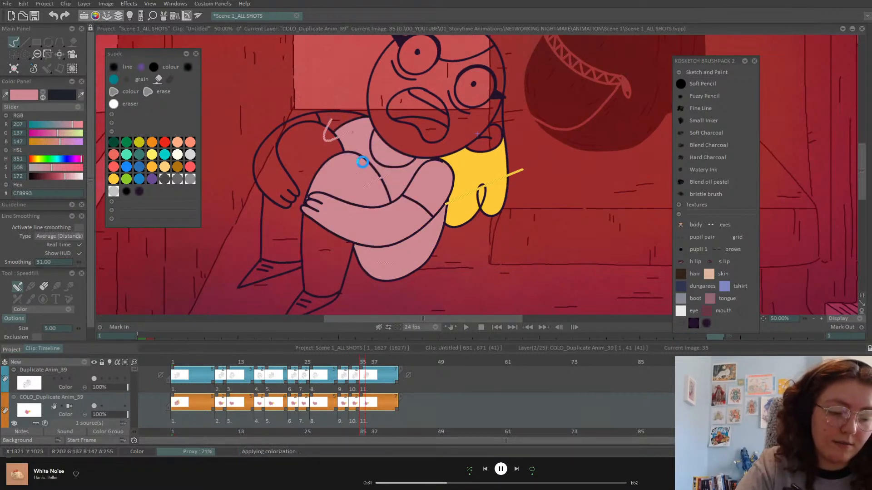
left_click_drag(294, 233, 311, 248)
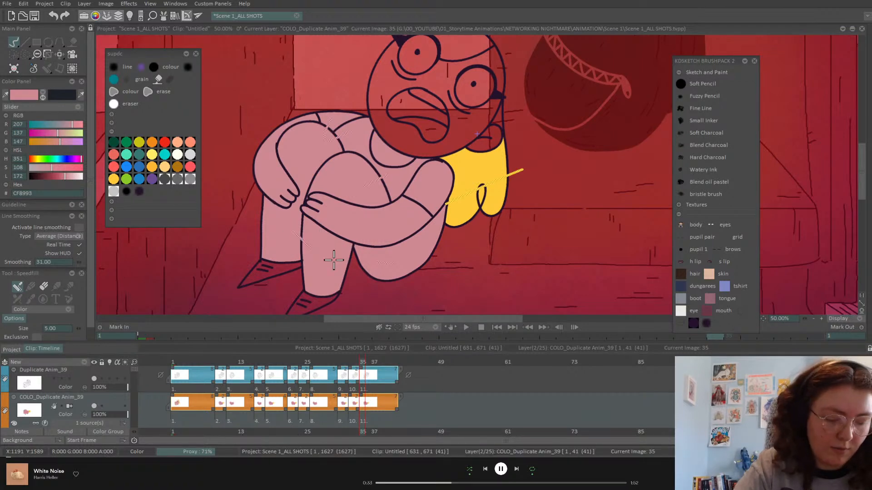
Sample the skin tone DEB89E from the first drawing and fill the face, neck and arms with it on frame 9
key("ctrl+Left")
key("ctrl+Left")
key("ctrl+Left")
key("ctrl+Left")
key("ctrl+Left")
key("ctrl+Left")
key("ctrl+Left")
key("ctrl+Left")
key("ctrl+Left")
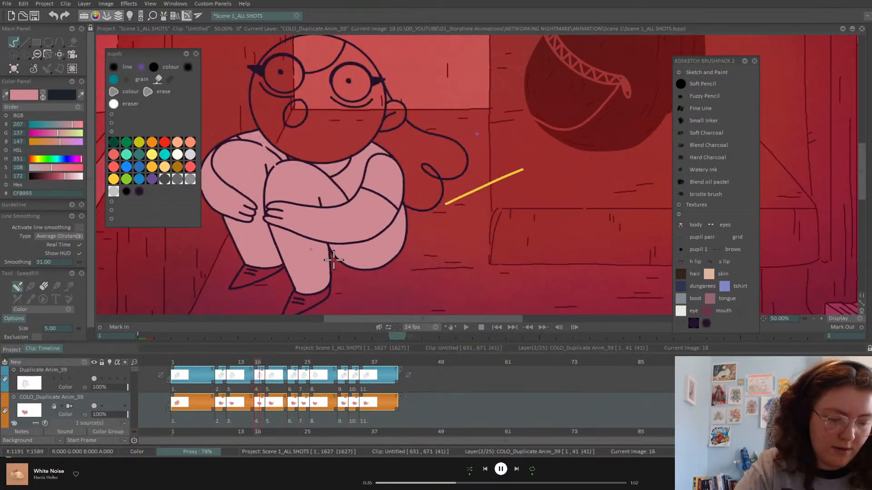
key("ctrl+Left")
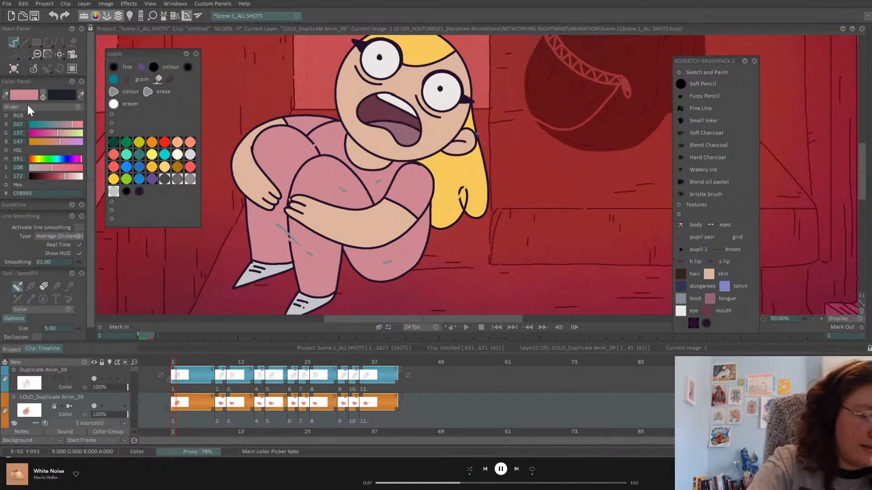
left_click(358, 76, "ctrl")
key("ctrl+Right")
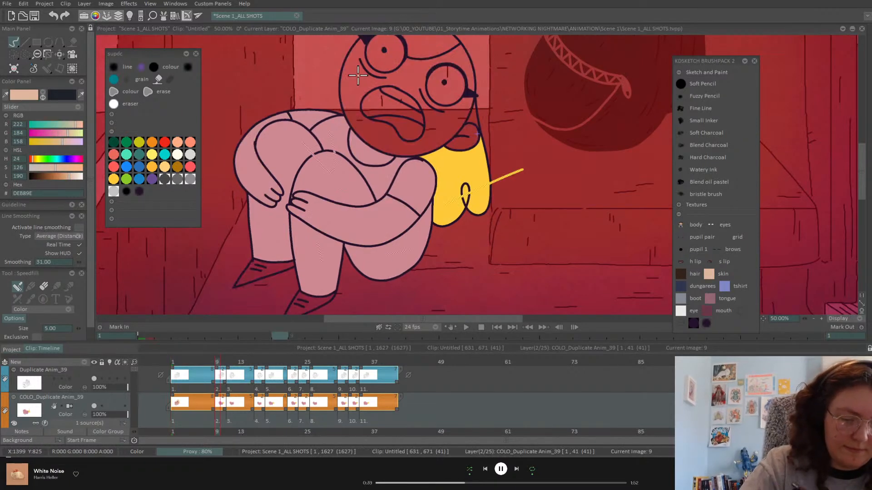
left_click_drag(364, 152, 370, 134)
left_click_drag(246, 153, 252, 175)
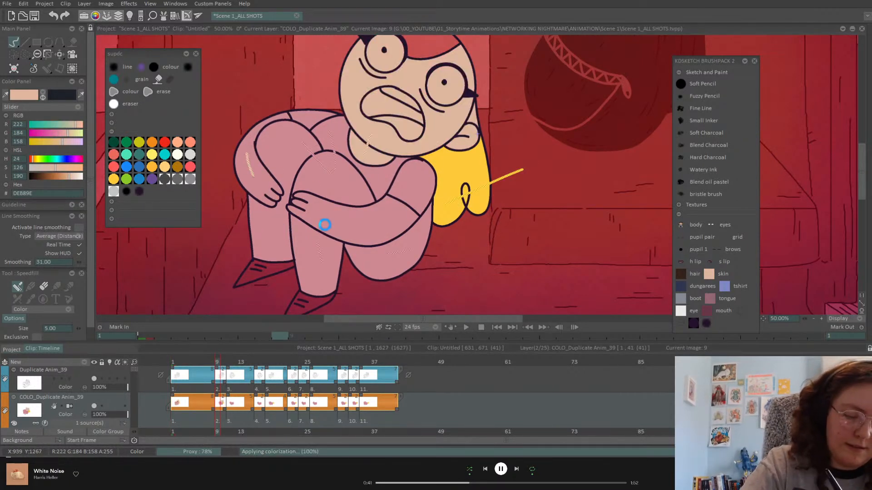
left_click_drag(323, 224, 410, 195)
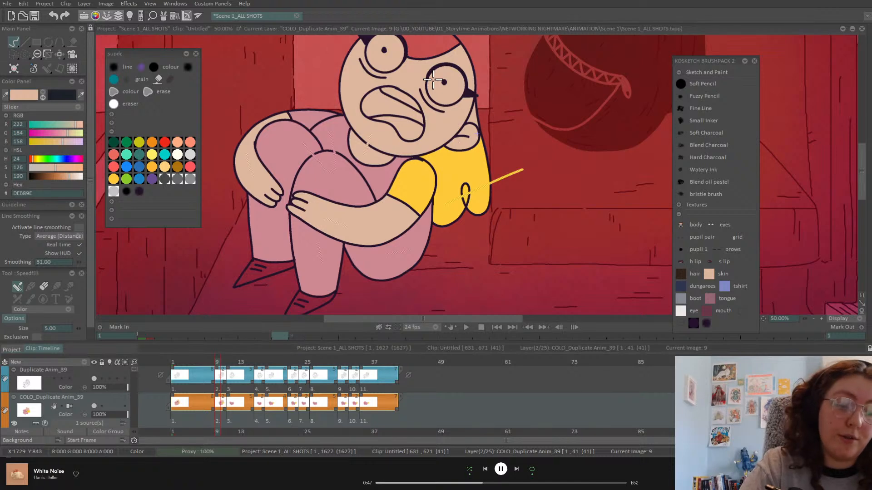
key("Right")
key("Right")
key("Left")
key("Left")
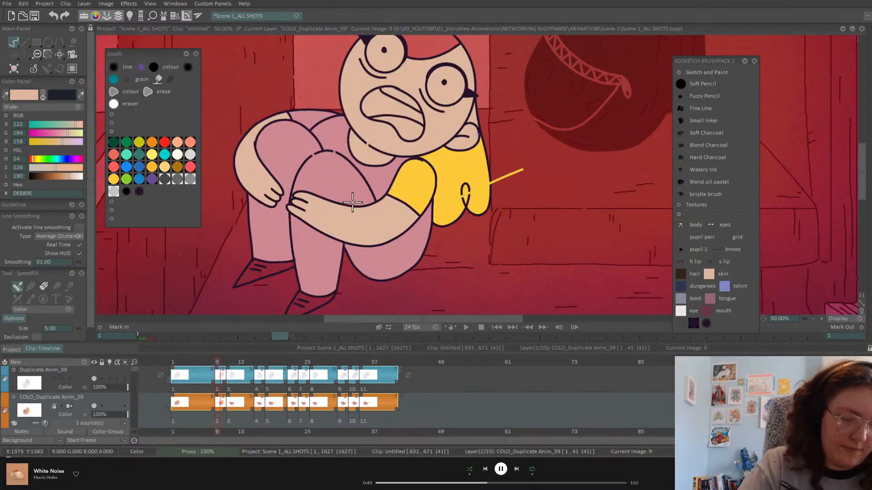
Sample the outfit's pink CF8993 from the leg and fill the yellow sleeve with it on frame 9
left_click(28, 93)
left_click(351, 194)
left_click_drag(425, 185, 420, 216)
Sample the skin tone DEB89E from the first drawing and fill the face, neck, ear and arms with it on the third drawing, at frame 11
key("Right")
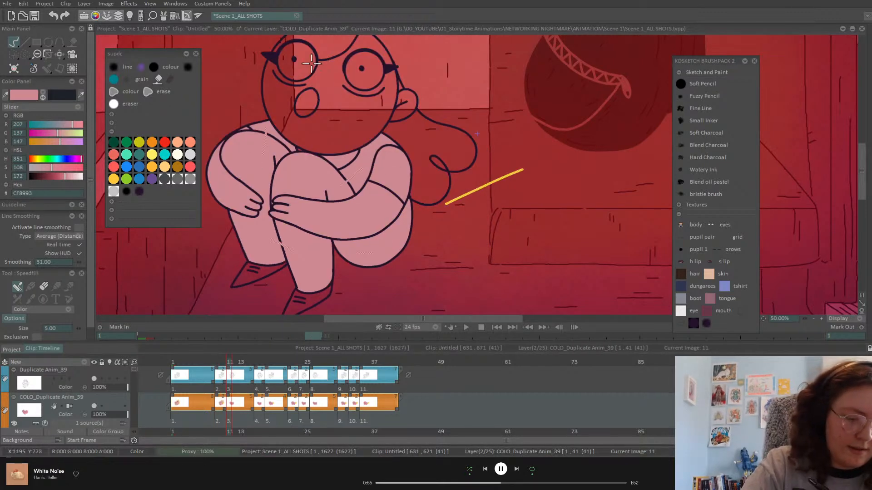
key("Left")
key("Left")
left_click(28, 94)
left_click(405, 93)
key("Right")
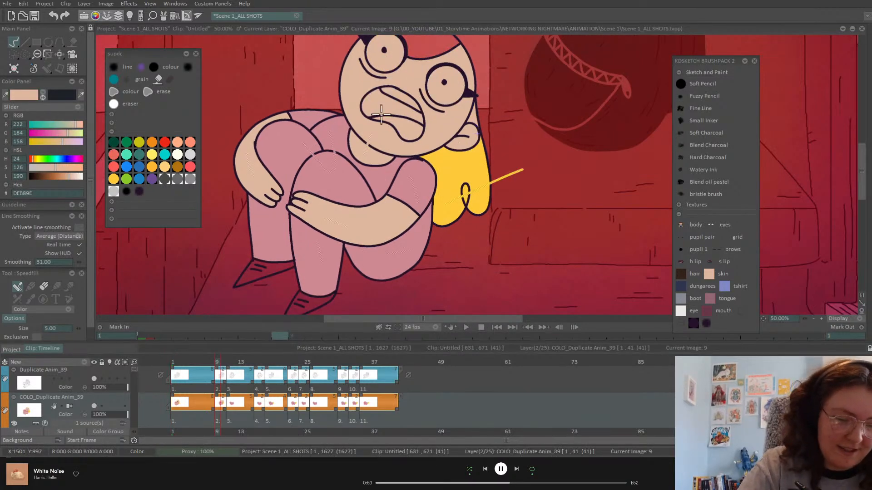
key("Right")
key("Right")
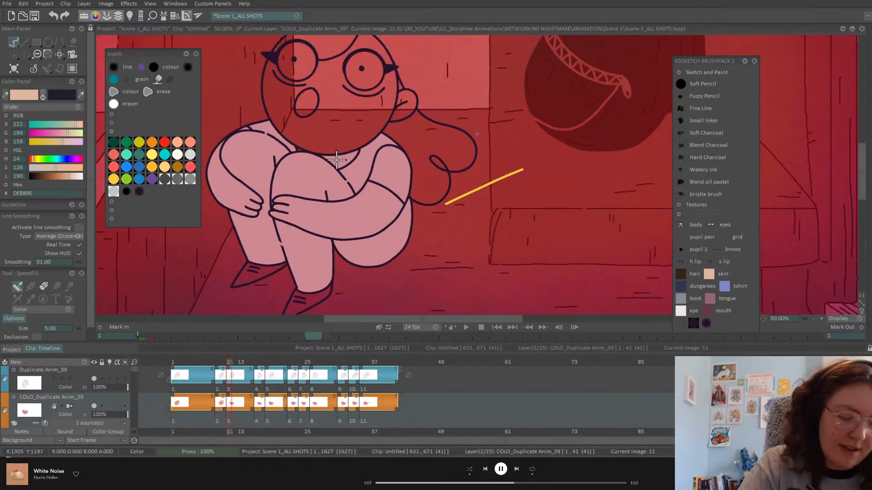
left_click(306, 132)
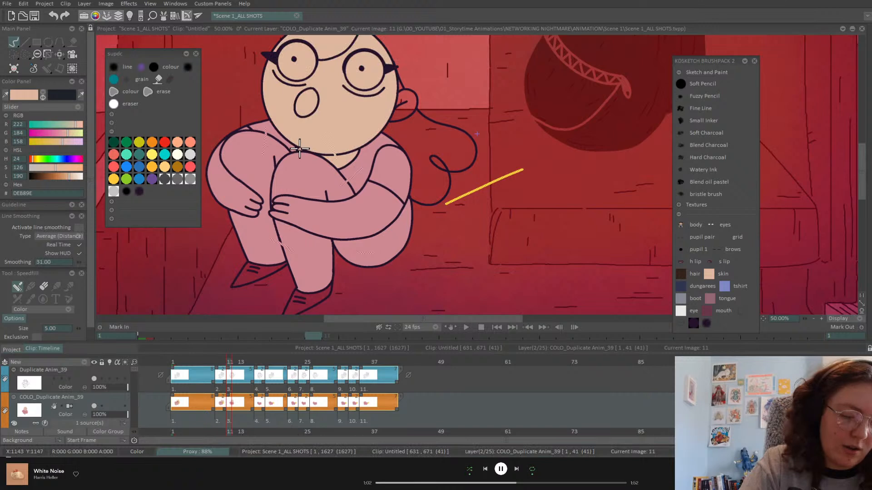
left_click(392, 104)
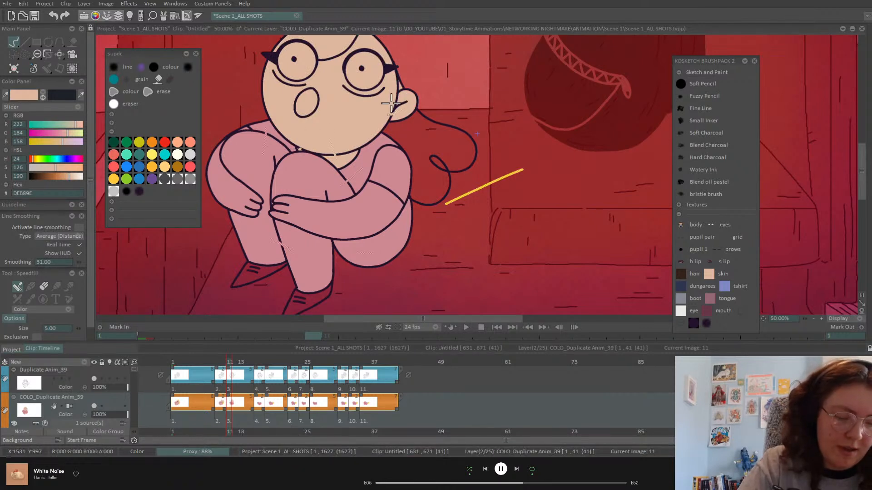
left_click_drag(327, 225, 349, 226)
left_click_drag(231, 187, 241, 198)
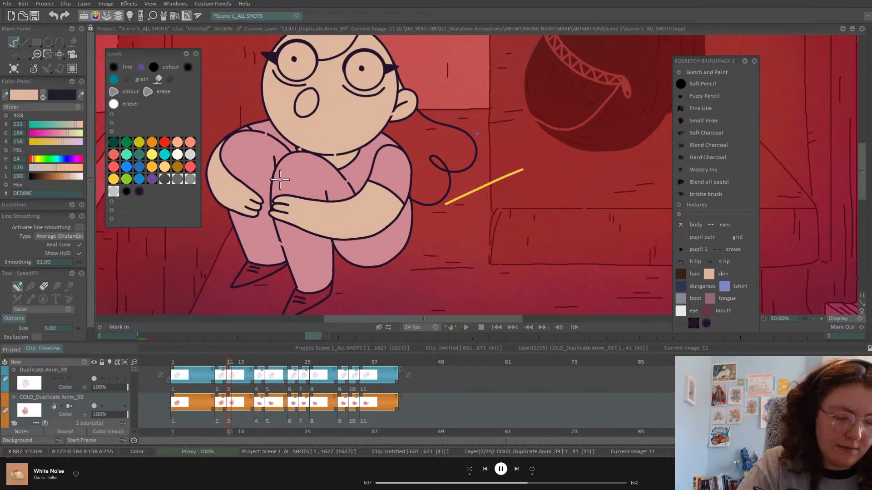
Sample the outfit's pink CF8993 from the first drawing and touch up the bent leg with it on frames 11 and 16
key("Left")
key("Left")
key("Right")
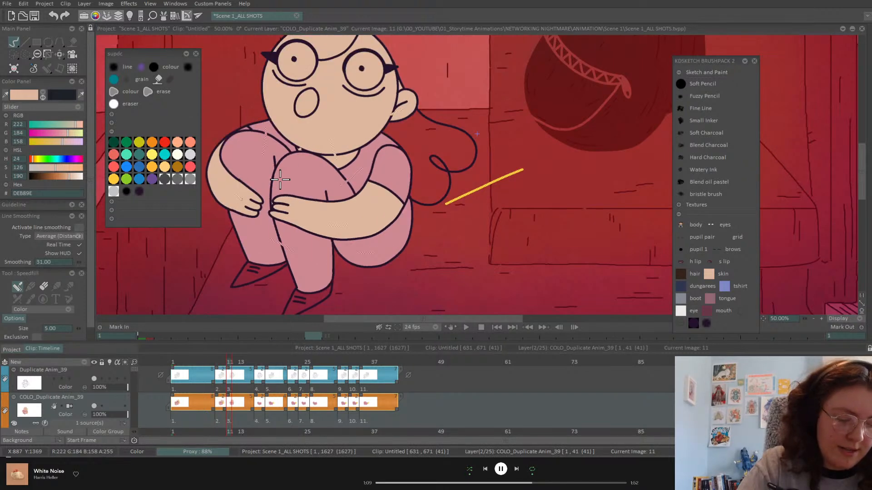
key("Left")
key("Left")
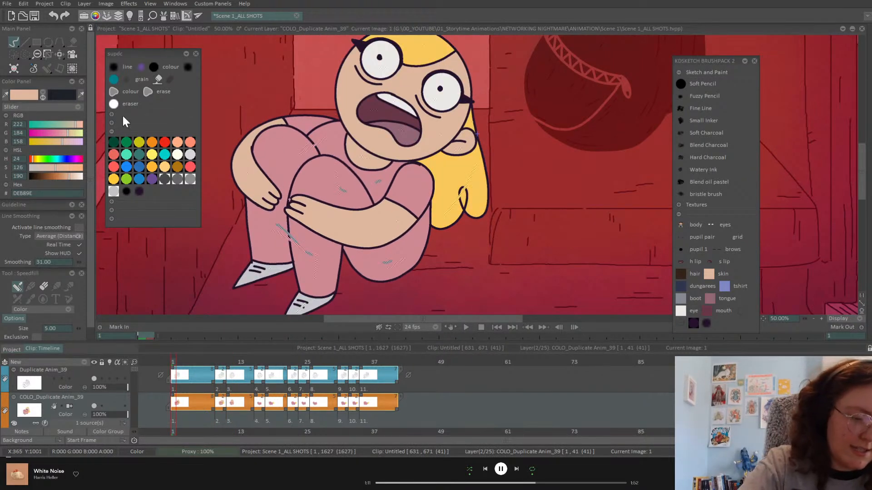
left_click(26, 96)
left_click(325, 176)
key("Right")
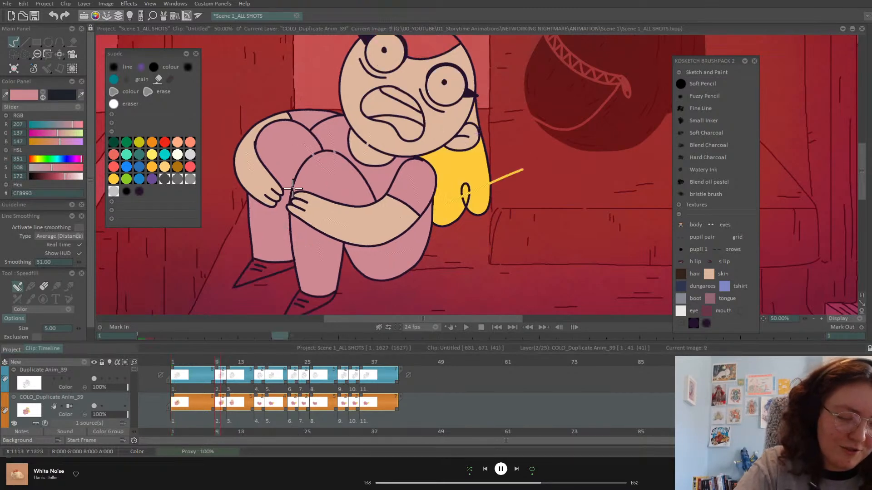
key("Right")
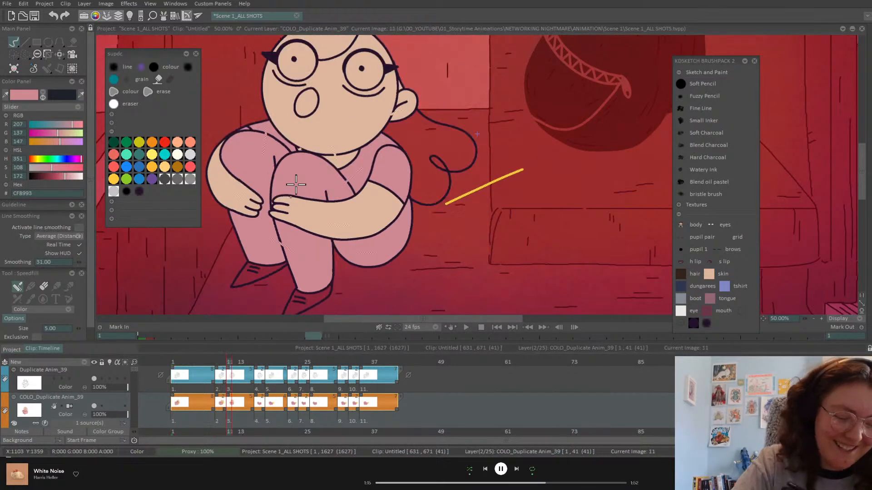
left_click(287, 180)
key("Right")
left_click(272, 203)
key("Right")
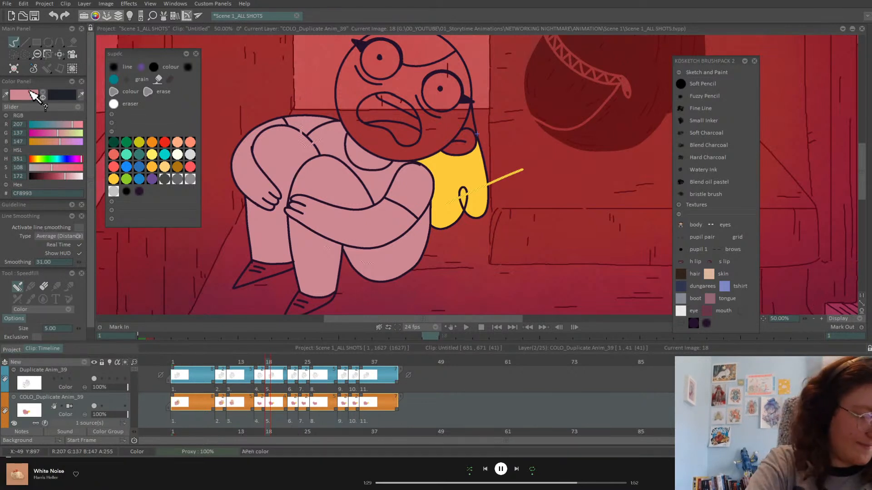
Sample the skin tone DEB89E from frame 9 and fill the face, ear, neck and arms with it on the fourth drawing, at frame 16
left_click(240, 359)
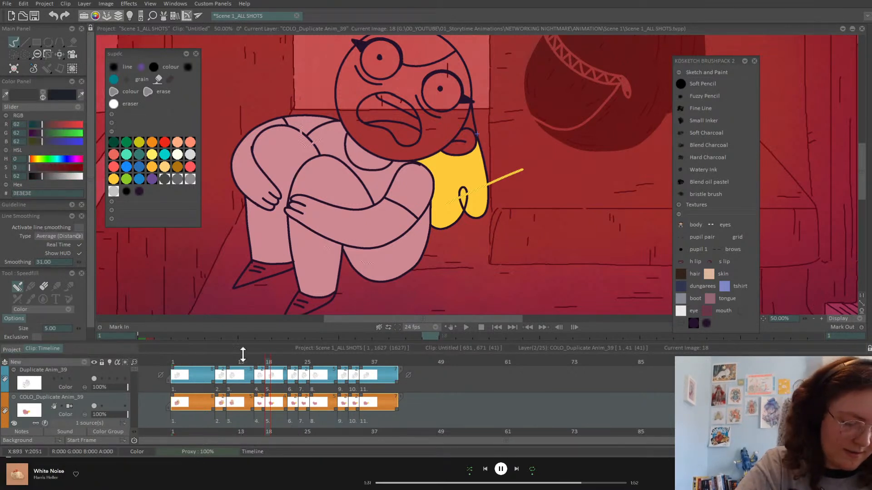
key("Left")
key("Left")
key("Left")
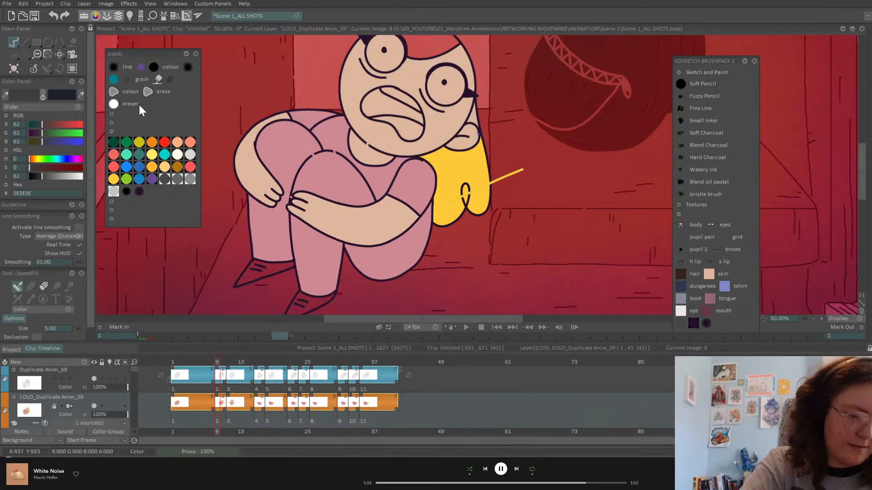
left_click(395, 145)
key("Right")
key("Right")
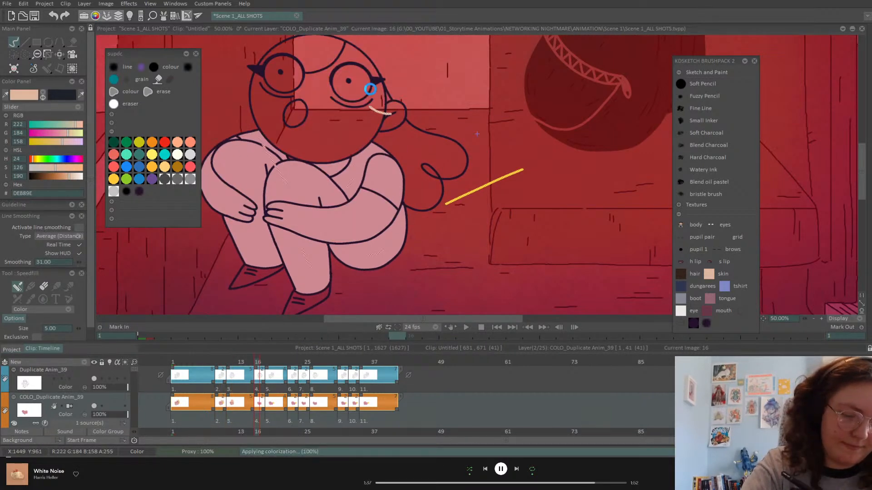
left_click(363, 97)
left_click(336, 169)
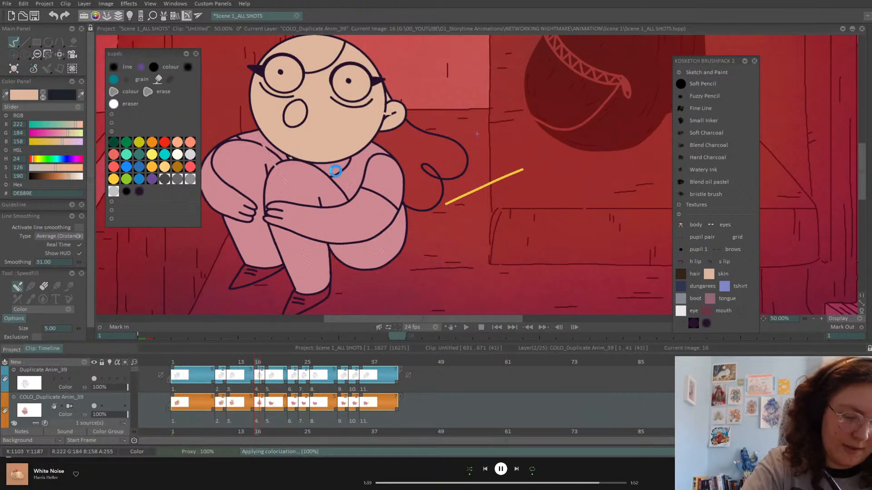
left_click(374, 195)
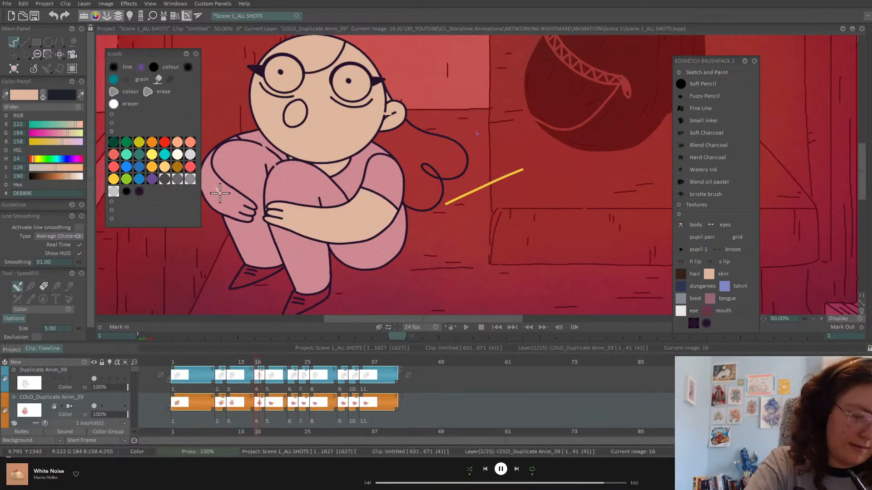
left_click(233, 193)
Flip back and forth between the drawings at frames 11 and 16 to compare their skin fills
key("Right")
key("Left")
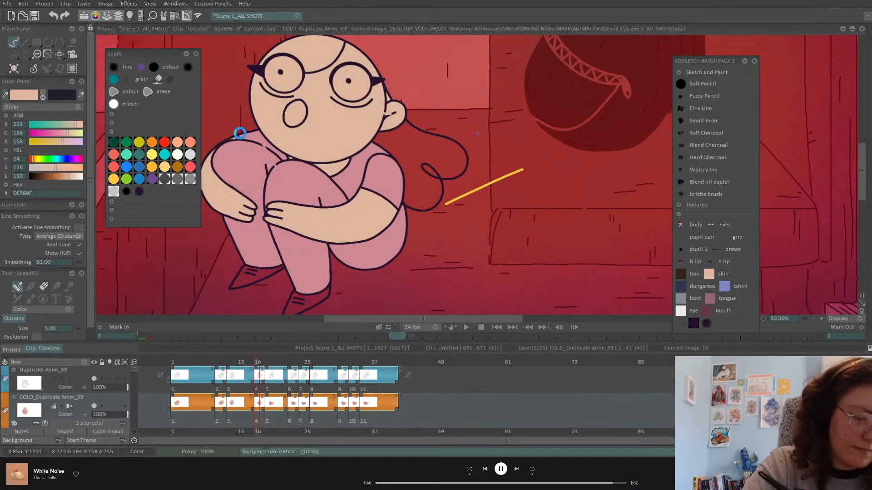
key("Left")
key("Left")
key("Left")
key("Left")
key("Left")
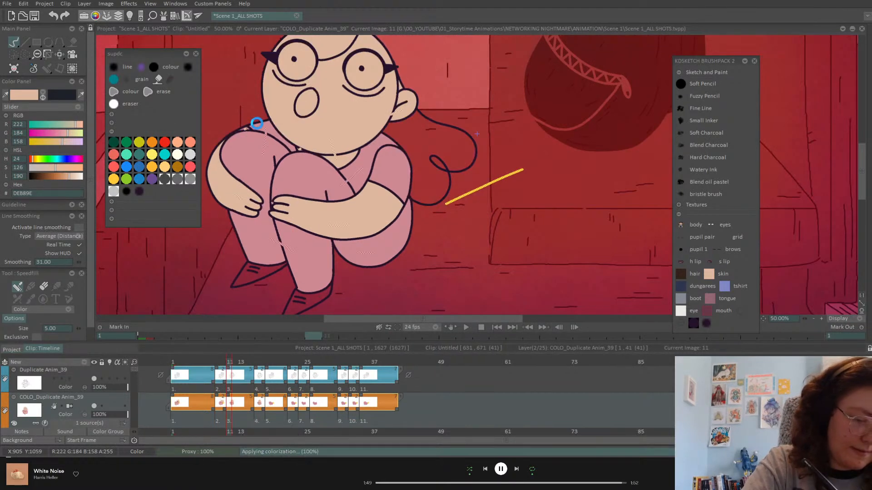
key("Right")
key("Right")
key("Right")
key("Right")
key("Right")
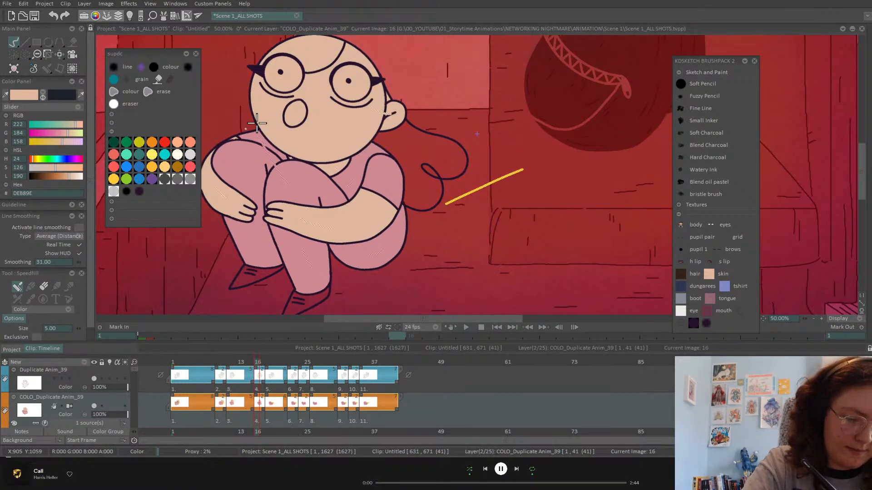
Fill the face, ear, neck and both arms with the skin tone on the fifth drawing, at frame 18
key("Right")
key("Right")
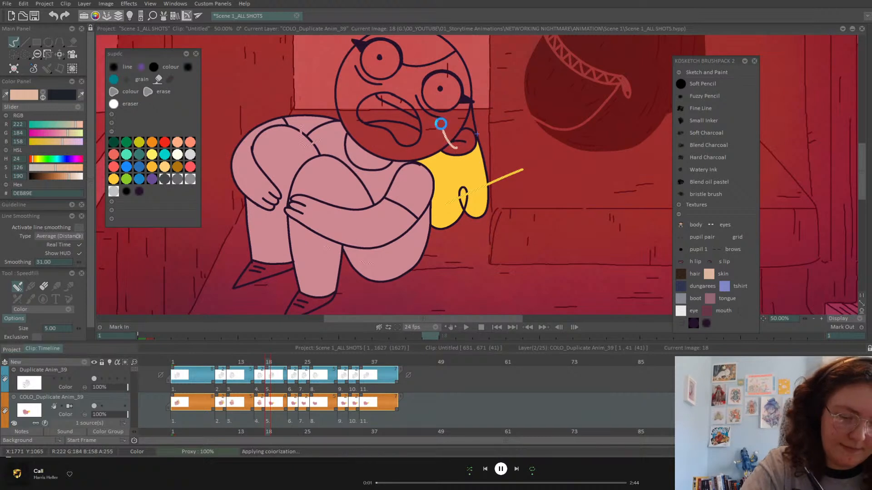
left_click(375, 138)
left_click(354, 222)
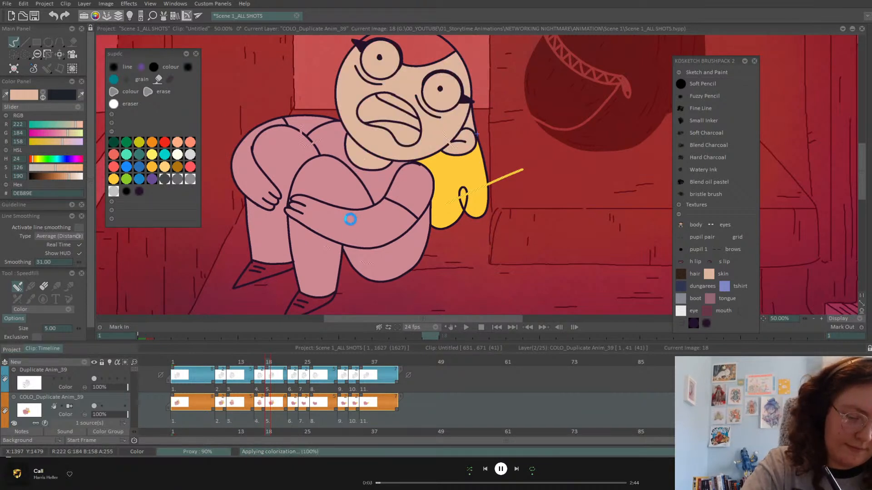
left_click(253, 172)
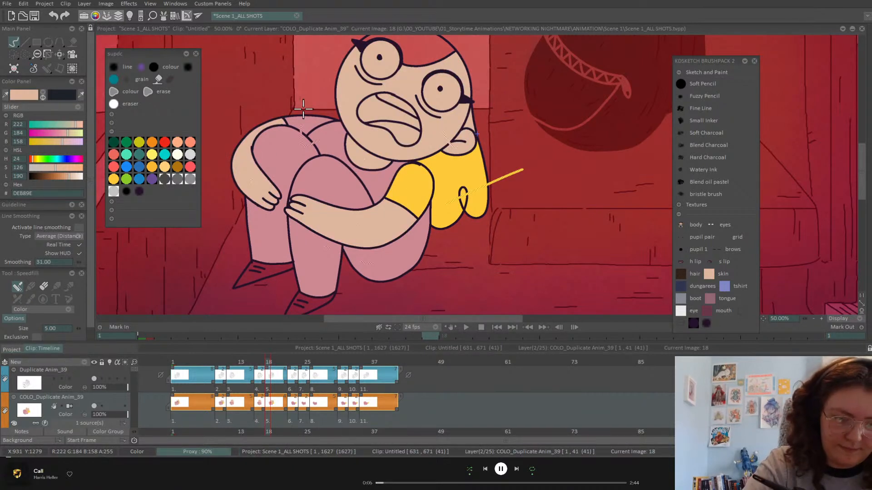
Fill the face, neck and both arms with the skin tone on the sixth drawing, at frame 22
key("Right")
left_click(368, 154)
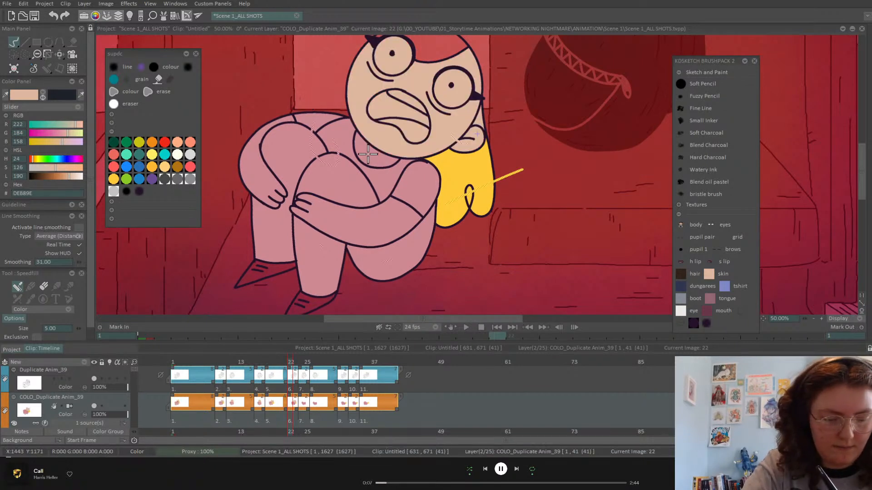
left_click(362, 192)
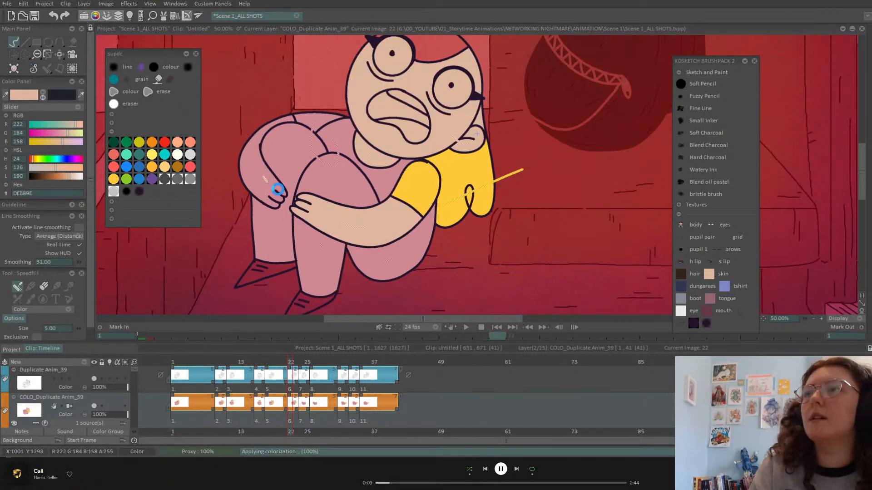
left_click(278, 189)
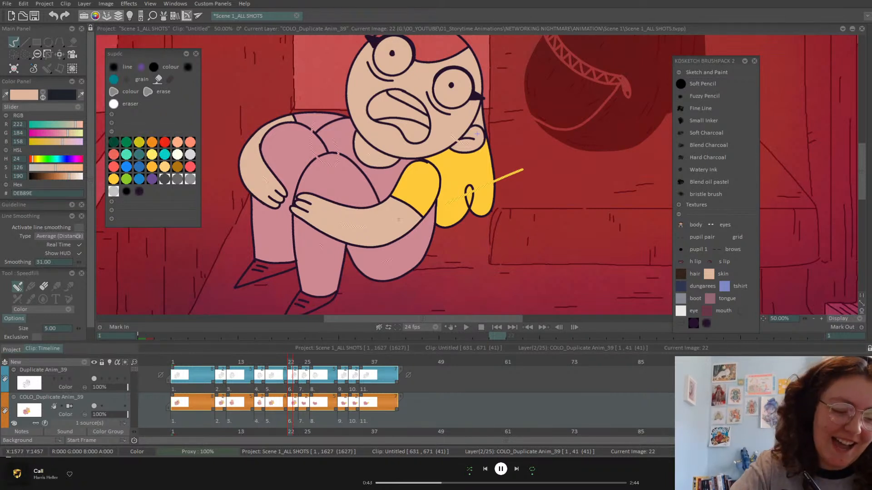
Fill the face, neck and both arms with the skin tone on the seventh drawing, at frame 24
key("Right")
key("Right")
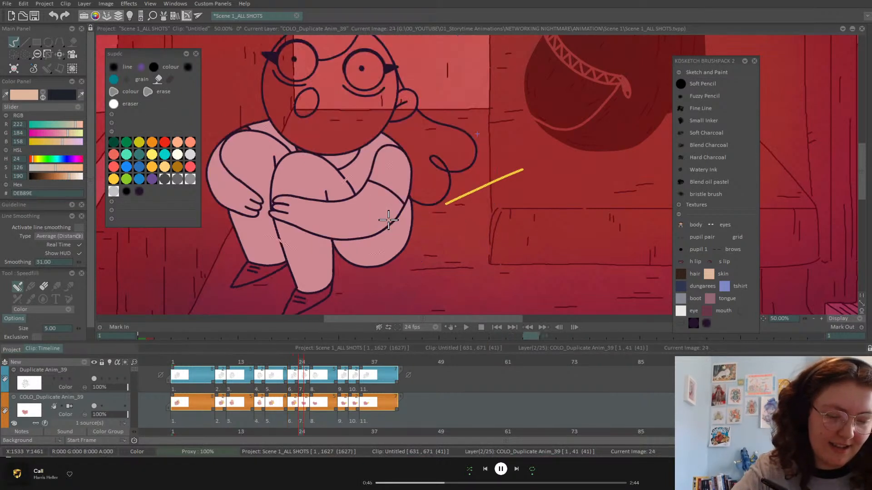
left_click(347, 146)
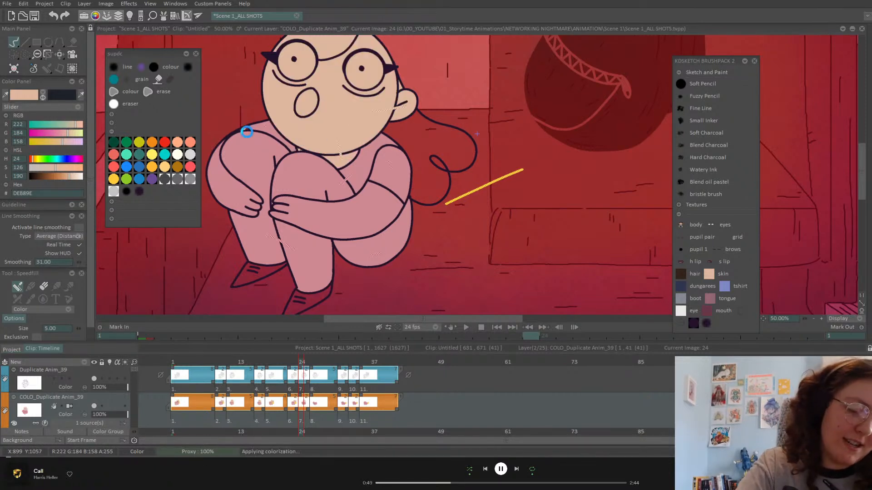
left_click_drag(220, 177, 235, 196)
left_click_drag(323, 225, 356, 222)
Fill the arms, face and ear with the skin tone on the eighth drawing, at frame 26
key("Right")
left_click_drag(221, 193, 230, 197)
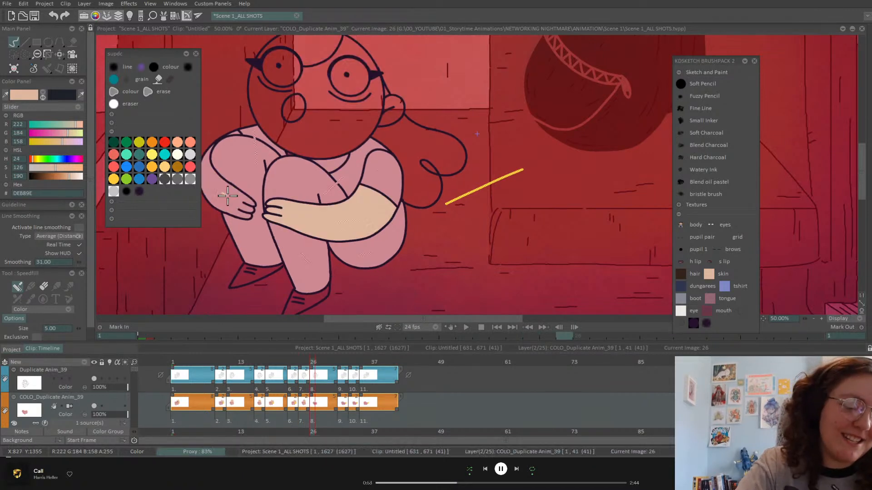
mouse_move(313, 136)
left_mouse_down()
mouse_move(338, 156)
mouse_move(332, 164)
mouse_move(317, 103)
mouse_move(298, 144)
left_mouse_up()
left_click_drag(393, 113, 364, 124)
Fill the face, ear, neck and both arms with the skin tone on the ninth drawing, at frame 31
key("Right")
left_click_drag(454, 145, 429, 130)
left_click_drag(356, 147, 366, 160)
left_click_drag(242, 151, 249, 177)
left_click_drag(326, 214, 399, 203)
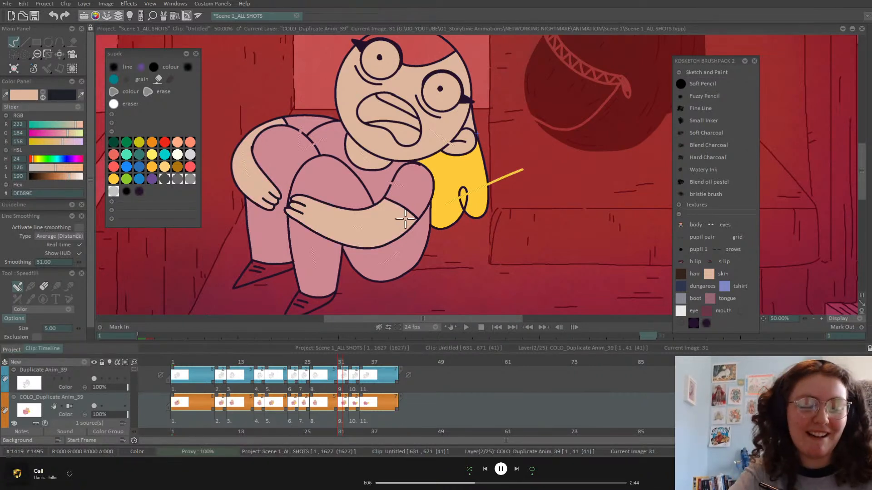
Fill the neck and arms with the skin tone on the tenth drawing, at frame 33
key("Right")
mouse_move(379, 136)
left_mouse_down()
mouse_move(391, 146)
mouse_move(368, 159)
left_mouse_up()
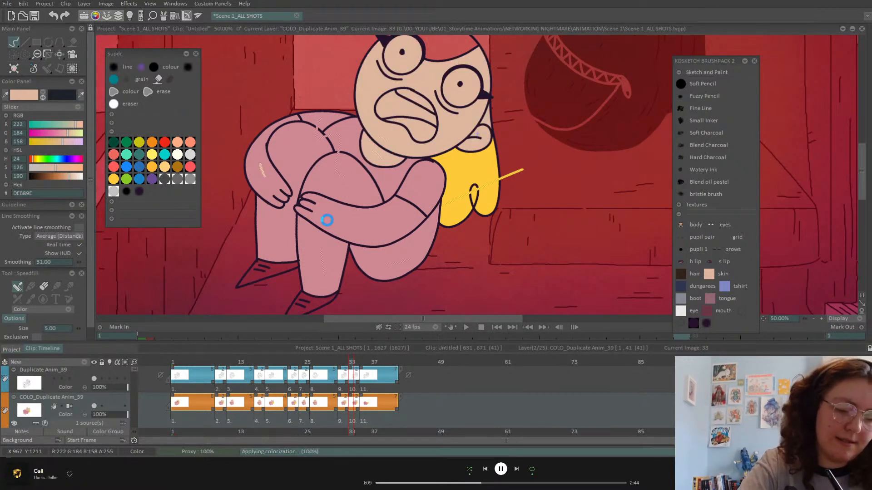
left_click_drag(328, 219, 414, 209)
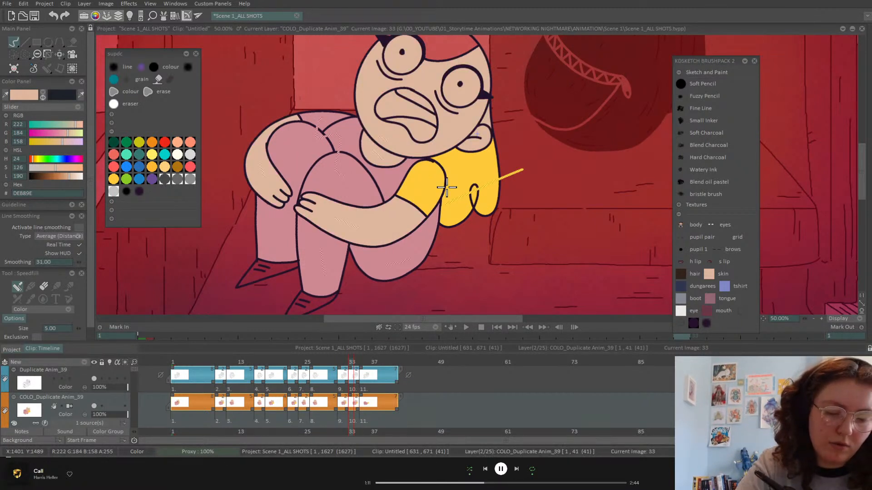
Fill the face, ear, neck and both arms with the skin tone on the eleventh drawing, at frame 35
key("Right")
left_click_drag(481, 143, 469, 132)
left_click_drag(380, 149, 391, 160)
left_click_drag(352, 222, 377, 226)
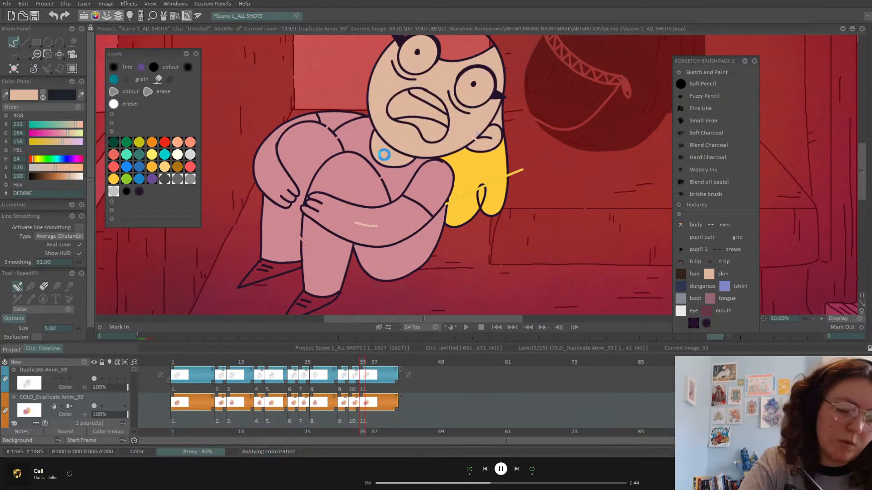
left_click_drag(275, 175, 272, 158)
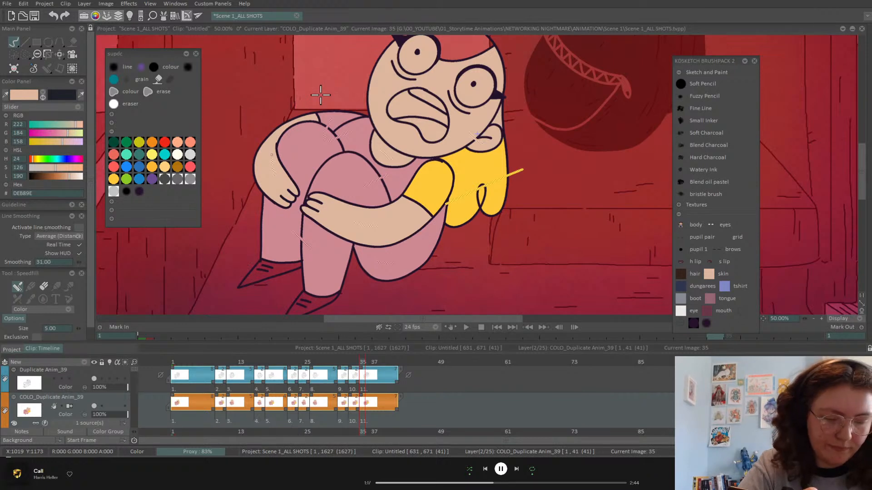
Return to the first drawing, at frame 1, and sample the hair yellow F9C85B from the character's fringe
key("Left")
key("Left")
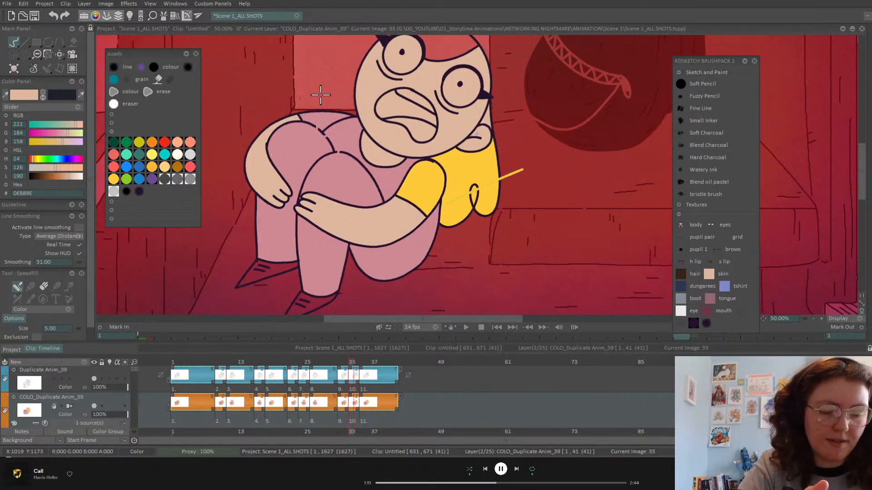
key("Left")
key("Left")
key("Left")
key("Left")
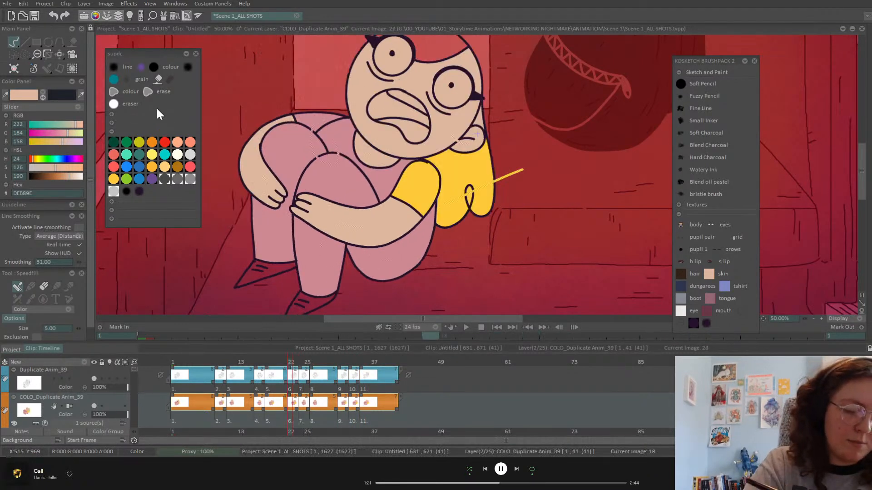
key("Left")
key("Left")
key("Left")
key("Left")
key("Left")
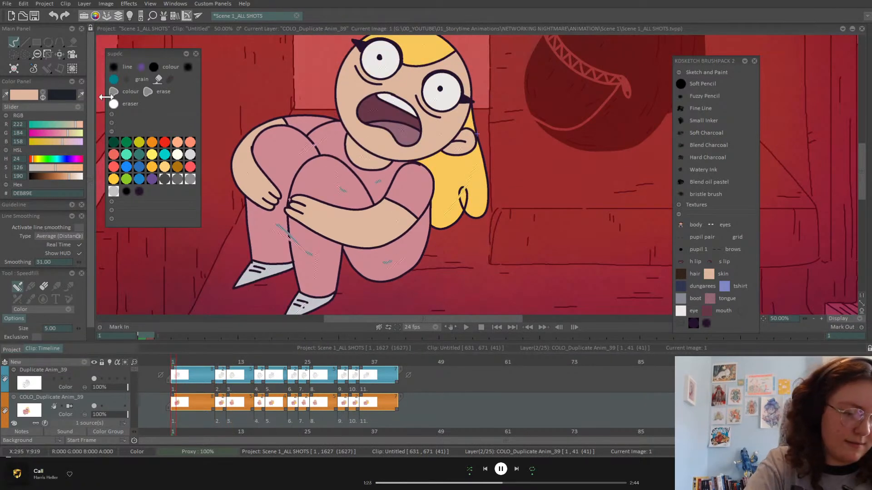
left_click(424, 45, "ctrl")
Fill the fringe and the long hair with the sampled yellow on the second drawing, at frame 9
key("Right")
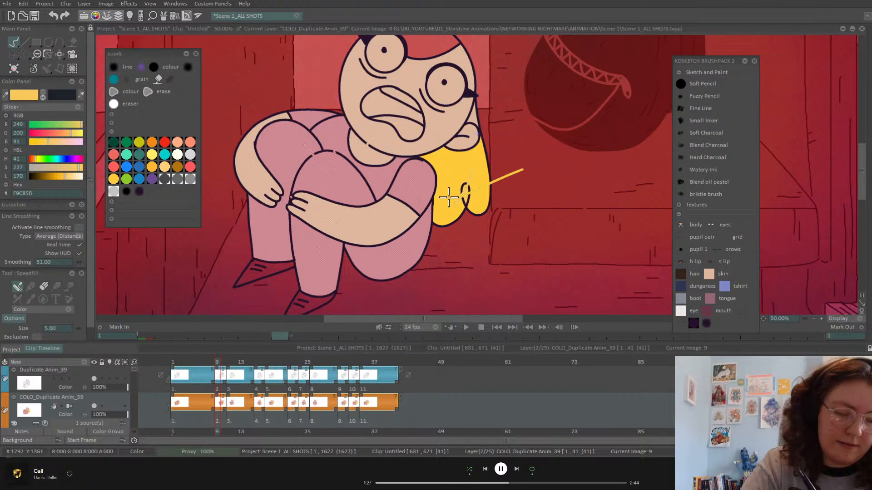
left_click_drag(475, 177, 485, 163)
key("Left")
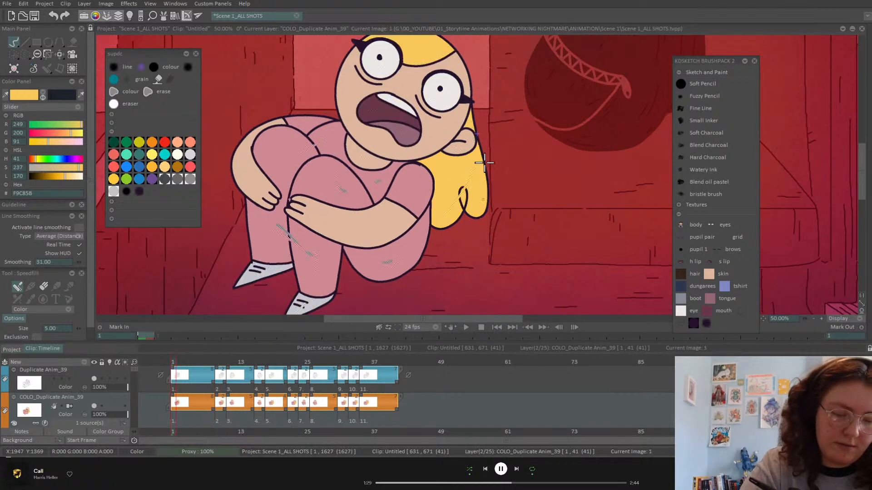
key("Right")
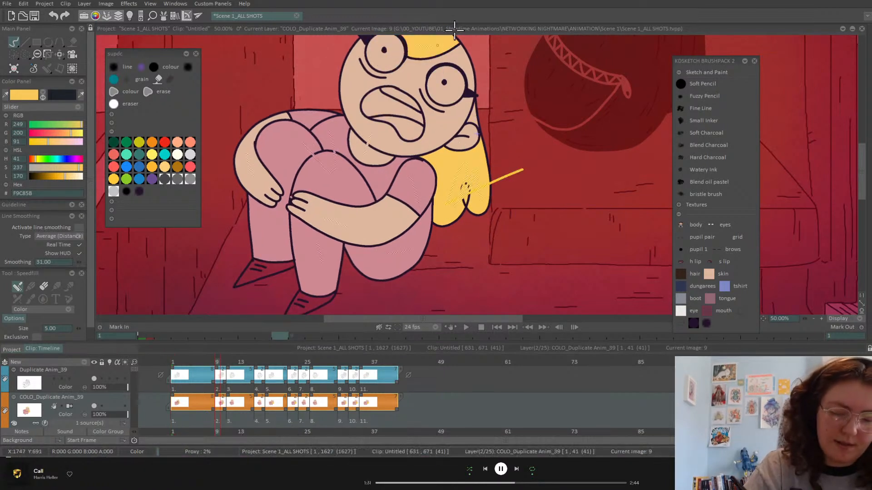
Fill the fringe and ponytail with the hair yellow on the third drawing, at frame 11, and compare it with the earlier drawings
scroll(765, 314, "down", 3)
key("Right")
key("Right")
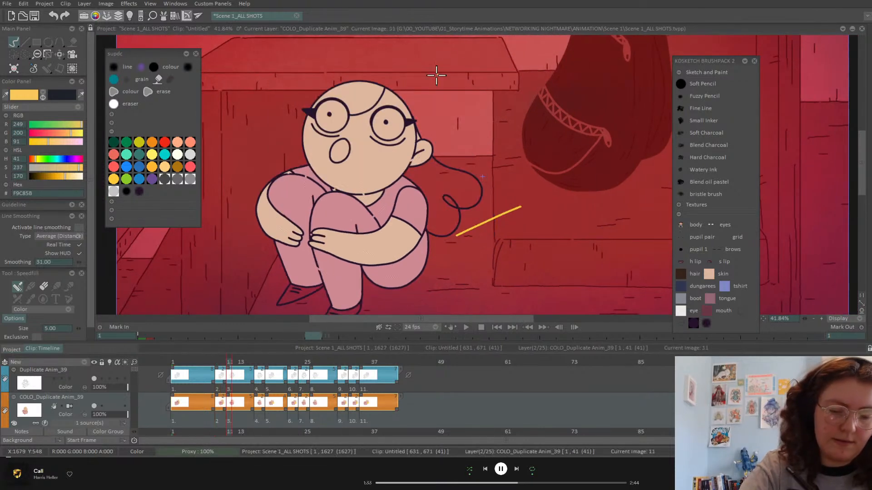
left_click_drag(437, 179, 442, 214)
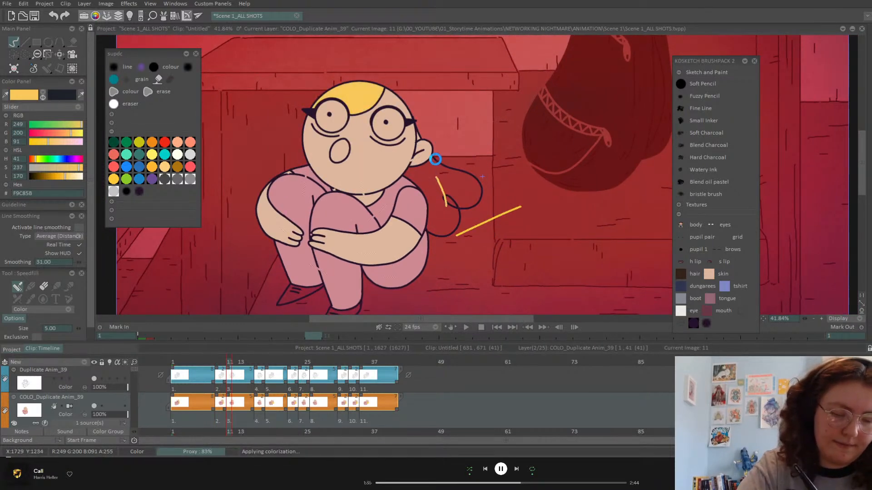
key("Left")
key("Left")
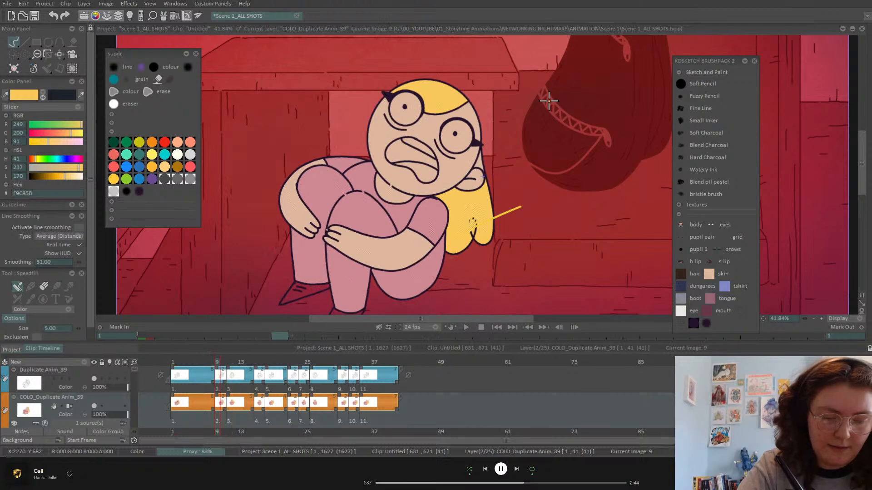
key("Home")
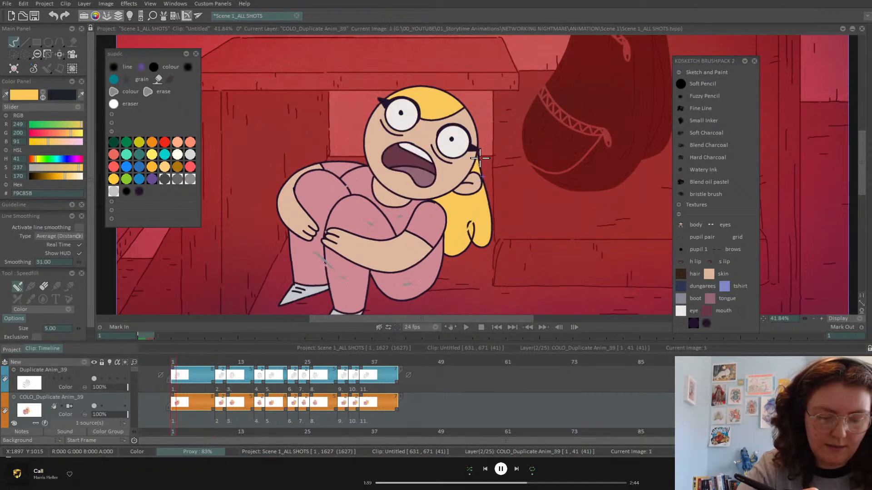
key("Right")
key("Right")
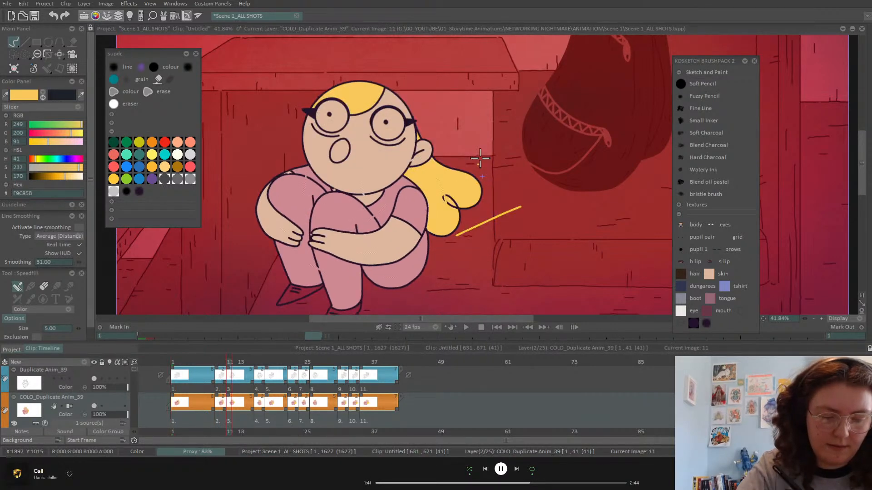
Fill the fringe, the strand beside the ear and the ponytail with the hair yellow on the fourth drawing, at frame 16
key("Left")
key("Left")
key("Right")
key("Right")
left_click(408, 145)
left_click(340, 101)
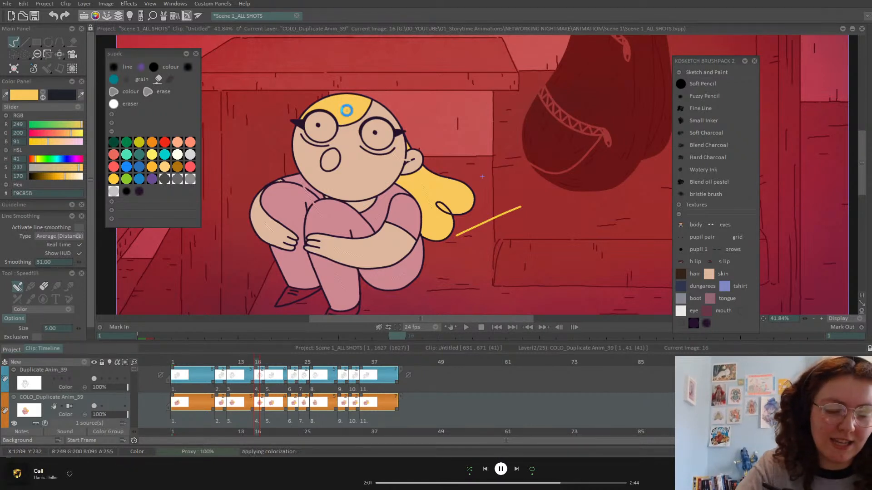
Fill the fringe and hair with the hair yellow on the fifth and sixth drawings, at frames 18 and 22, clearing yellow from the sleeves
key("Right")
left_click_drag(424, 105, 450, 118)
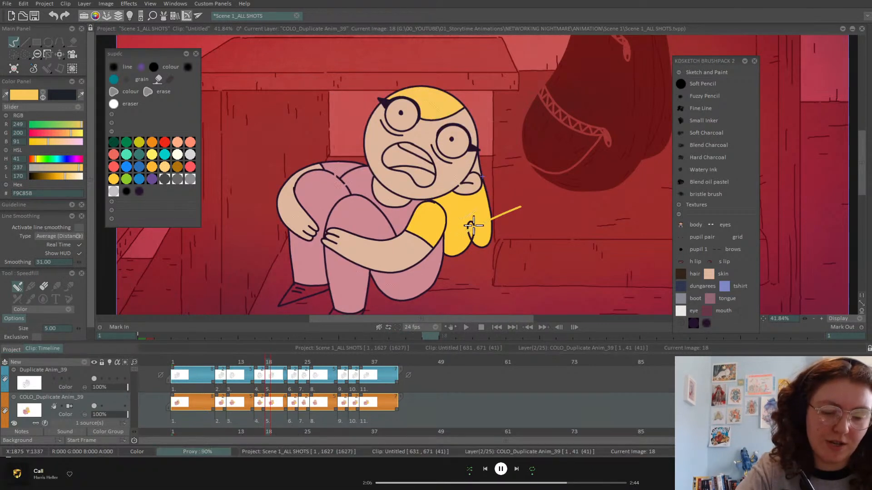
key("ctrl+z")
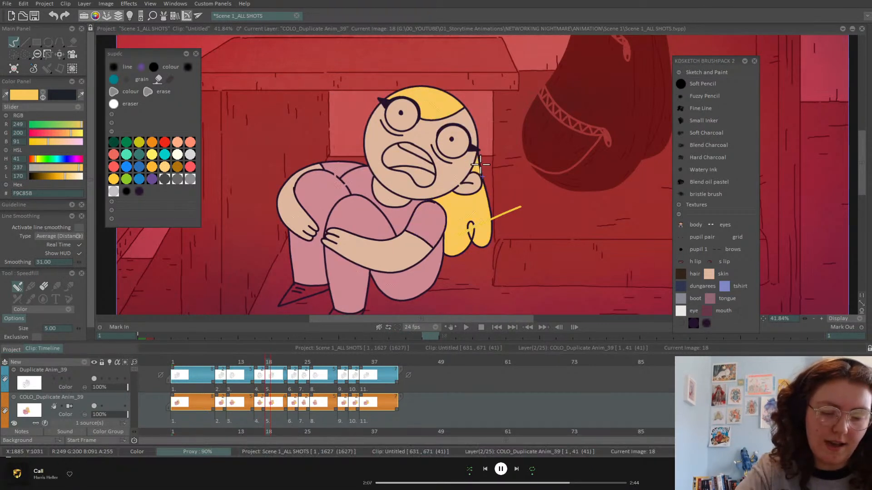
key("Right")
left_click_drag(435, 94, 452, 108)
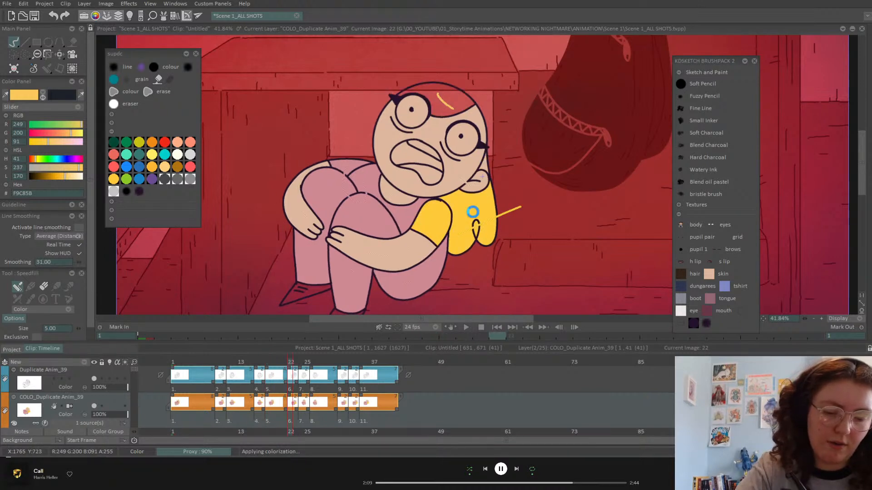
left_click_drag(466, 239, 491, 208)
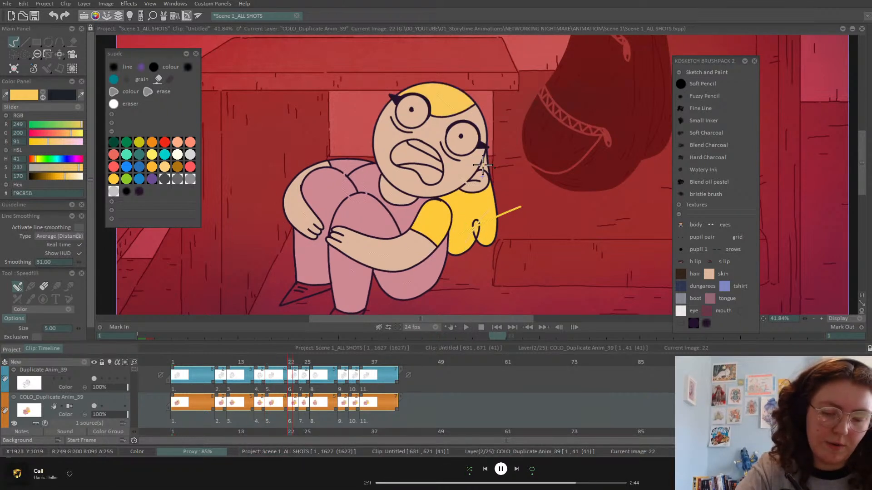
left_click_drag(474, 201, 473, 218)
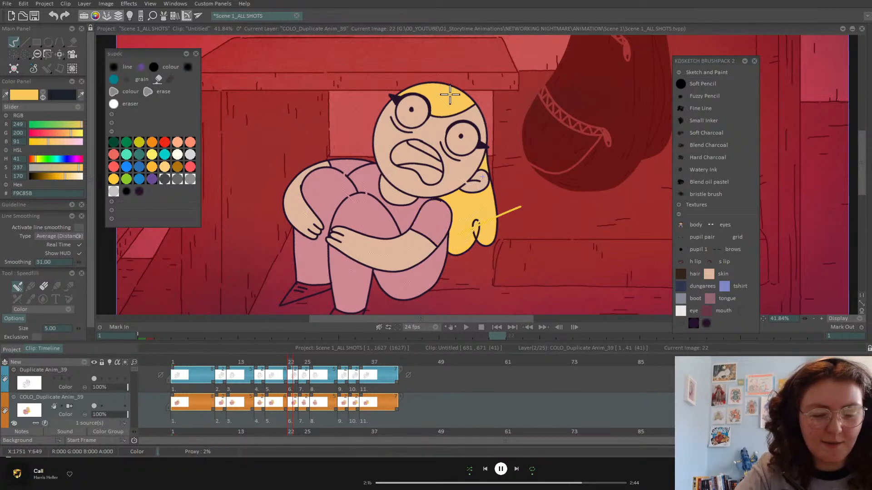
Fill the fringe, the strand by the ear and the ponytail with the hair yellow on the seventh drawing, at frame 24
key("Right")
key("Right")
left_click_drag(356, 101, 371, 91)
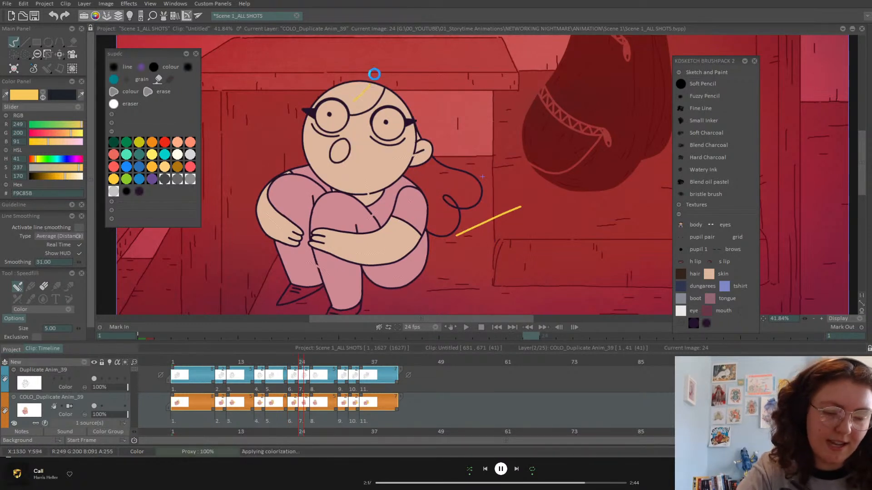
left_click(418, 136)
left_click_drag(445, 193, 442, 223)
Fill the fringe, ear strand and ponytail with the hair yellow on the eighth drawing, at frame 26
key("Right")
key("Right")
left_click_drag(409, 128, 405, 142)
left_click_drag(335, 101, 378, 89)
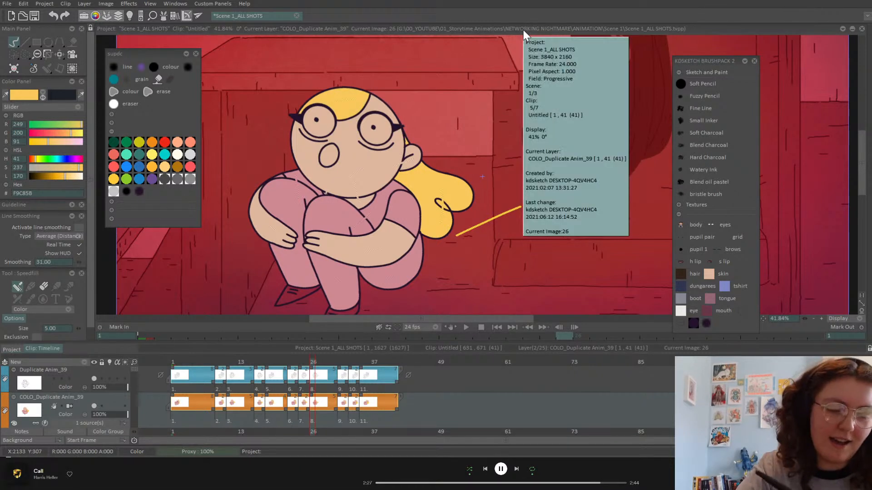
Fill the fringe and long hair with the hair yellow on the ninth and tenth drawings, at frames 31 and 33
key("Right")
left_click_drag(457, 230, 477, 215)
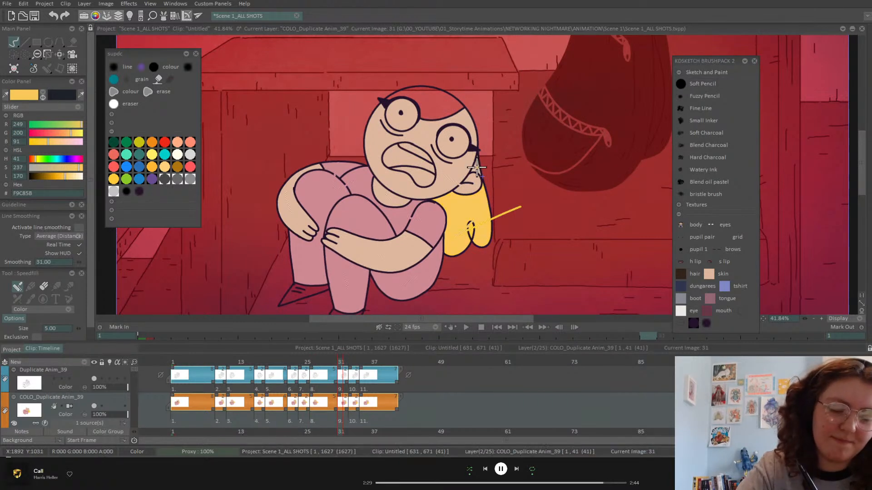
left_click(419, 96)
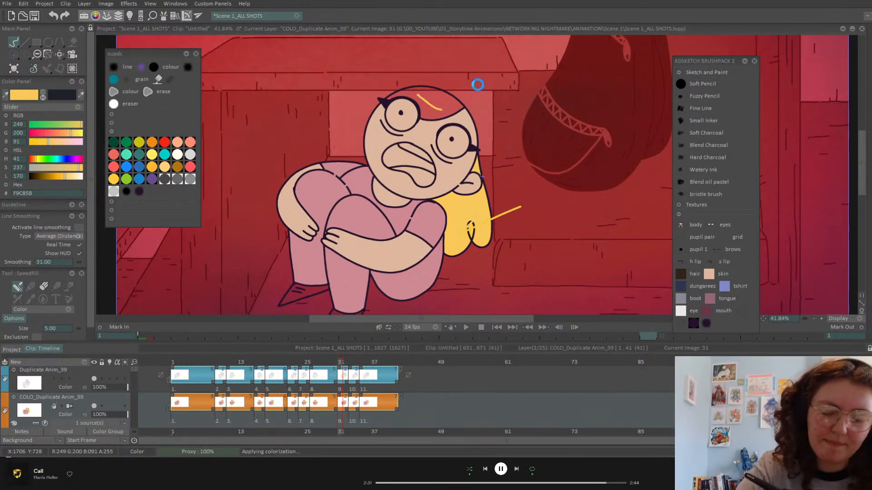
key("Right")
left_click(446, 96)
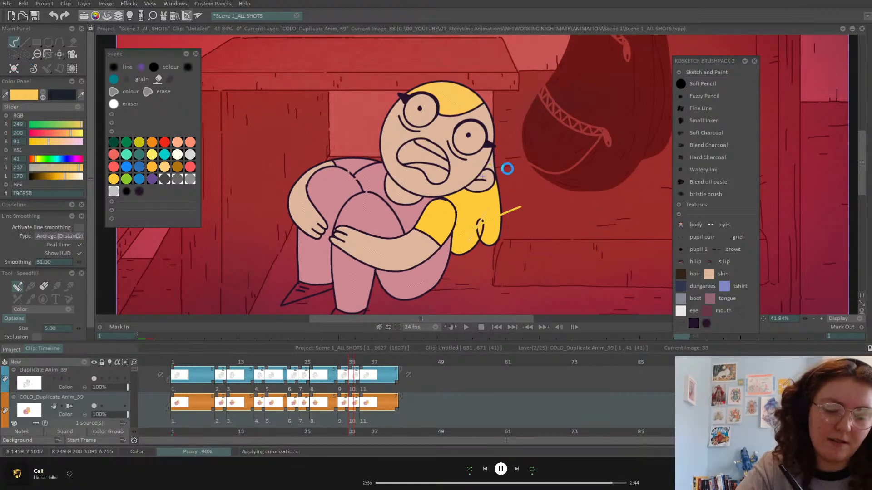
left_click(498, 186)
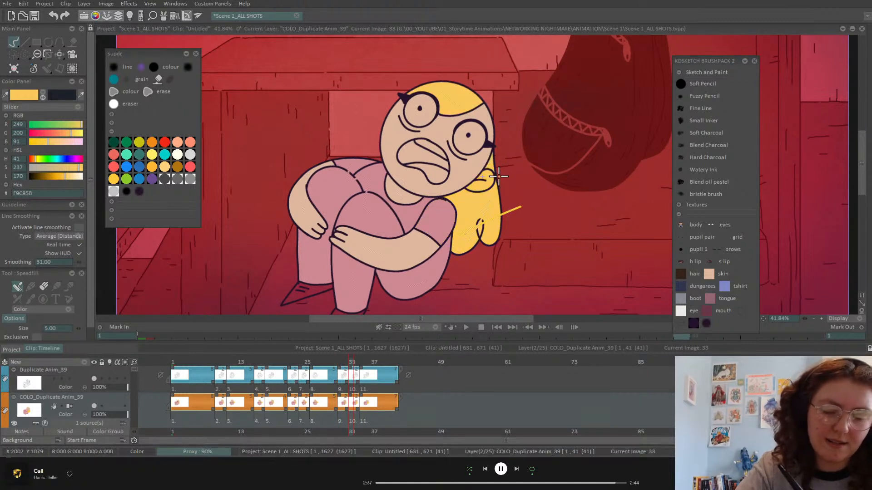
Fill the fringe, side strand and long hair with the hair yellow on the eleventh drawing, at frame 35
key("Right")
key("Right")
left_click_drag(452, 95, 476, 103)
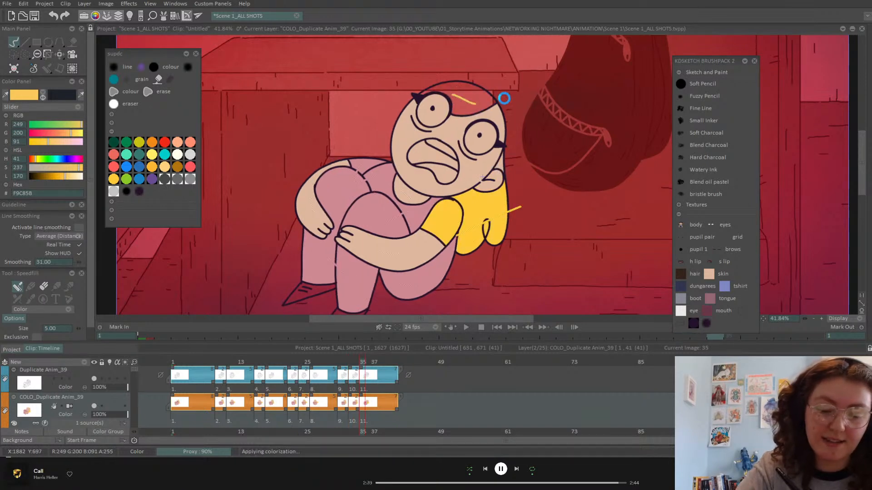
left_click(501, 165)
mouse_move(475, 239)
left_mouse_down()
mouse_move(501, 209)
mouse_move(499, 198)
left_mouse_up()
Sample the eye white EBE9E7 from the first drawing and fill both eyes with it on the second drawing, at frame 9
key("Left")
key("Left")
key("Left")
key("Left")
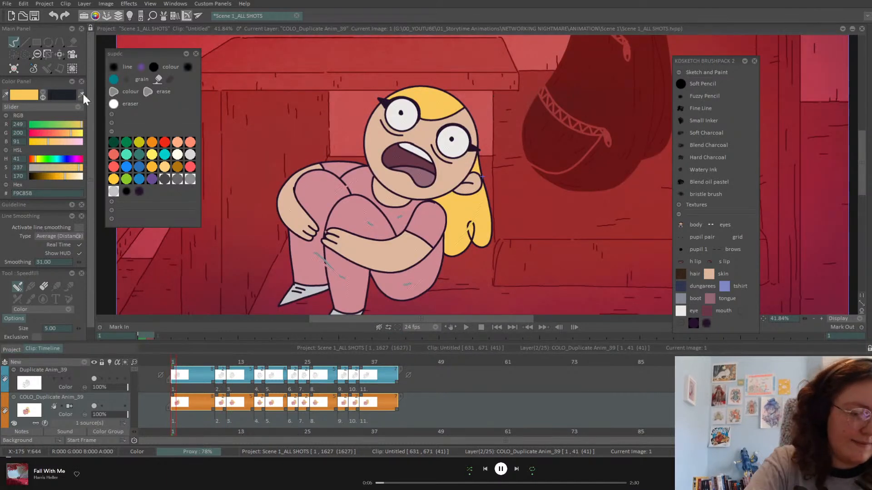
left_click(82, 94)
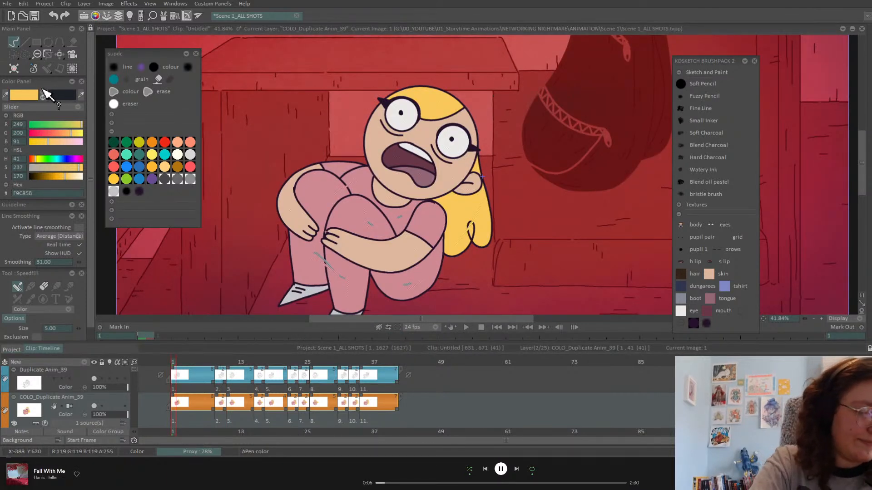
left_click(408, 121)
left_click(412, 108)
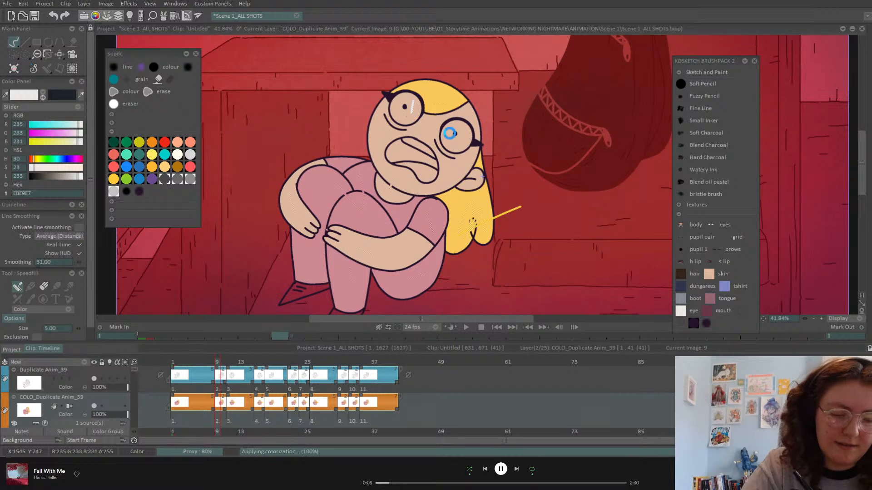
left_click(455, 137)
Fill both eyes with the off-white on the third and fourth drawings, at frames 11 and 16
key("Right")
key("Right")
left_click(382, 121)
left_click(336, 113)
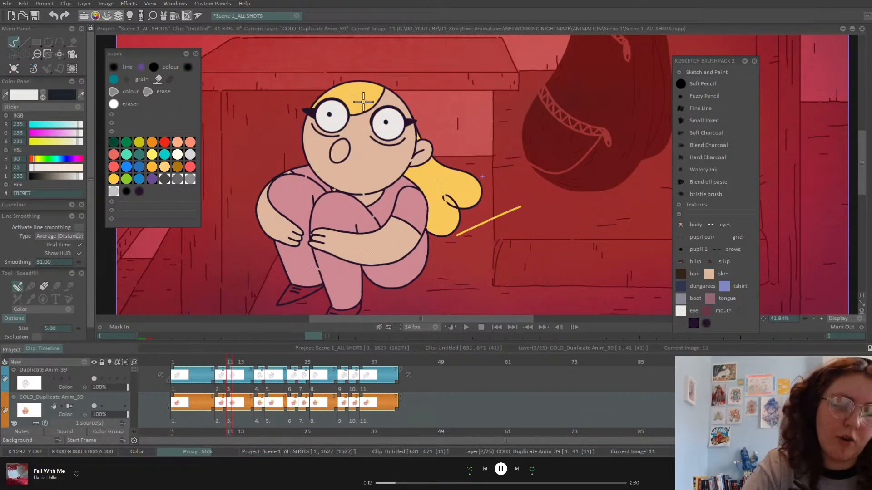
key("Right")
left_click(326, 135)
left_click(368, 134)
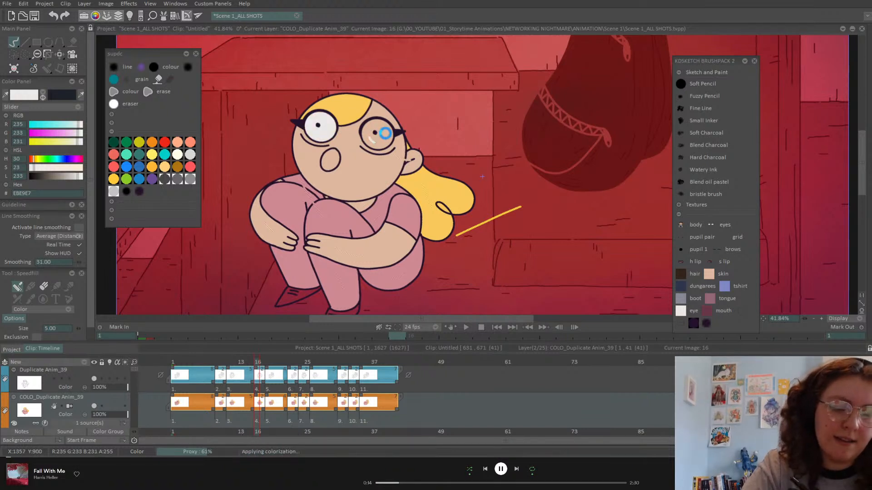
Fill both eyes with the off-white on the fifth and sixth drawings, at frames 18 and 22
key("Right")
left_click(399, 120)
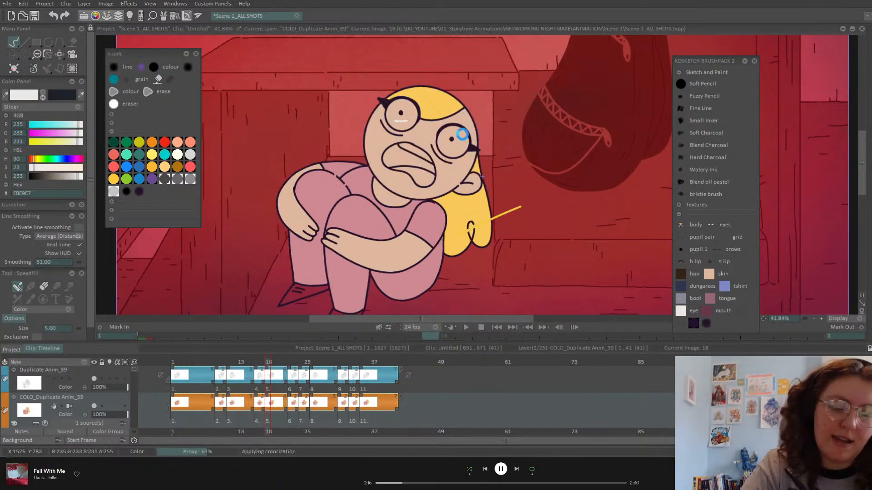
left_click(451, 136)
key("Right")
left_click(407, 112)
left_click(473, 118)
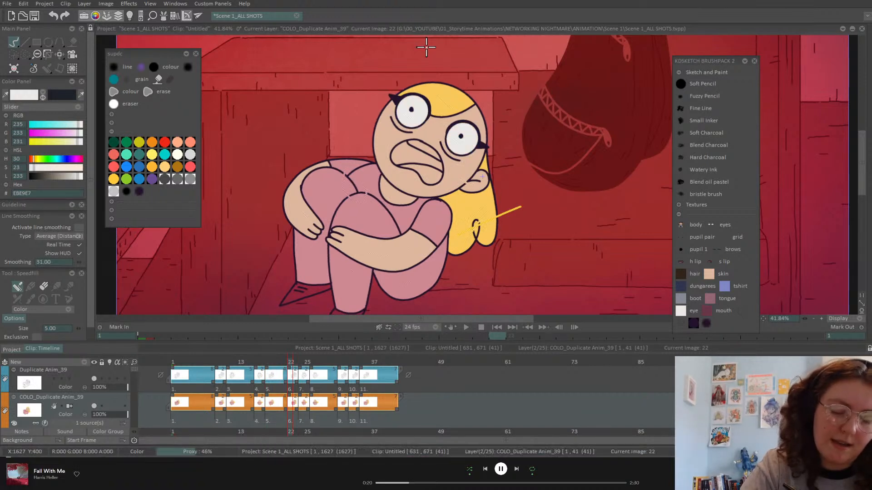
Fill both eyes with the off-white on the seventh and eighth drawings, at frames 24 and 26
key("Right")
left_click(327, 116)
left_click(388, 128)
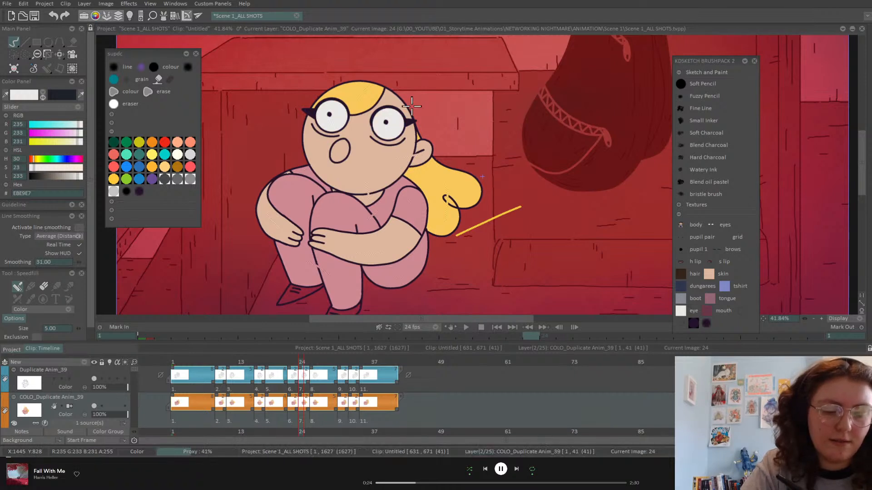
key("Right")
left_click(320, 125)
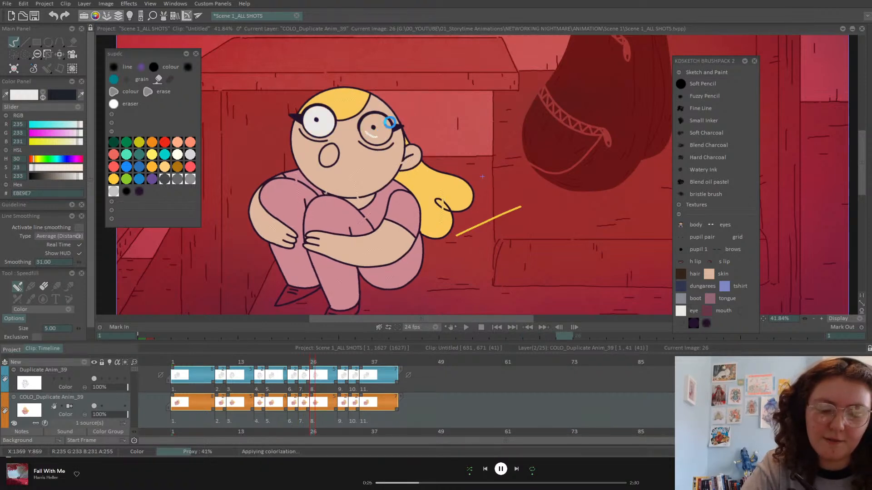
left_click(373, 129)
Fill both eyes with the off-white on the ninth and tenth drawings, at frames 31 and 33
key("Right")
left_click(396, 117)
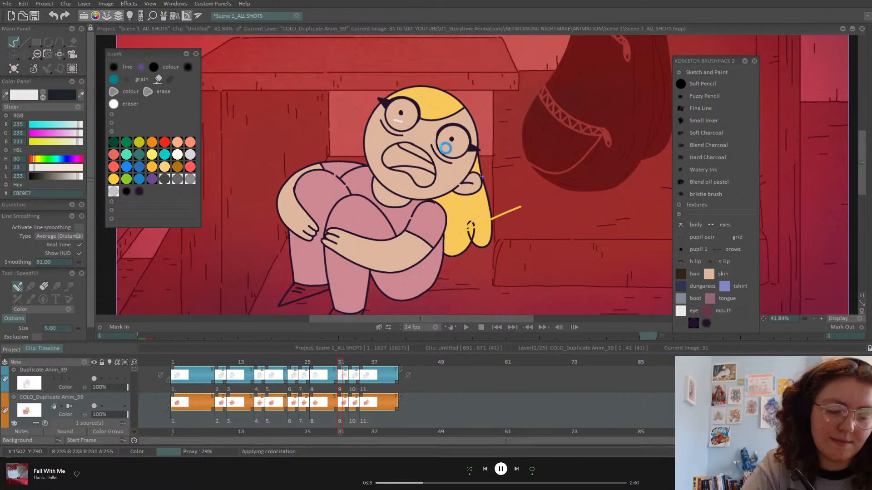
left_click(473, 135)
key("Right")
left_click(414, 113)
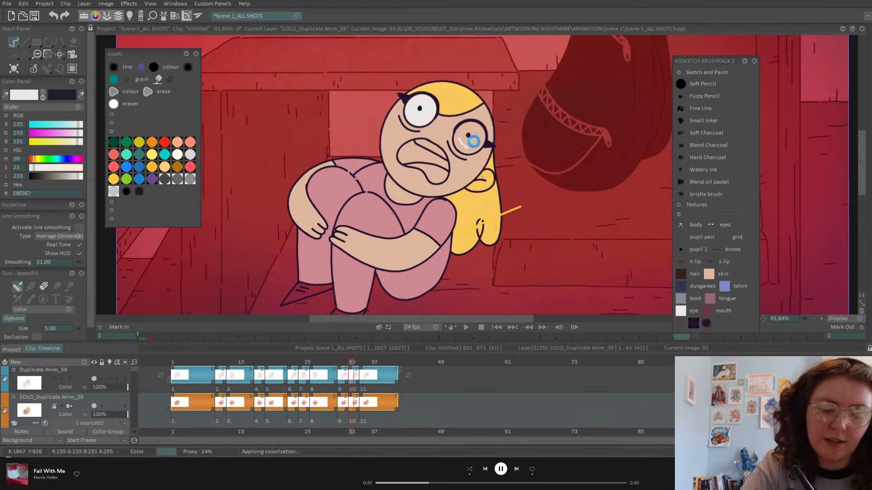
left_click(481, 128)
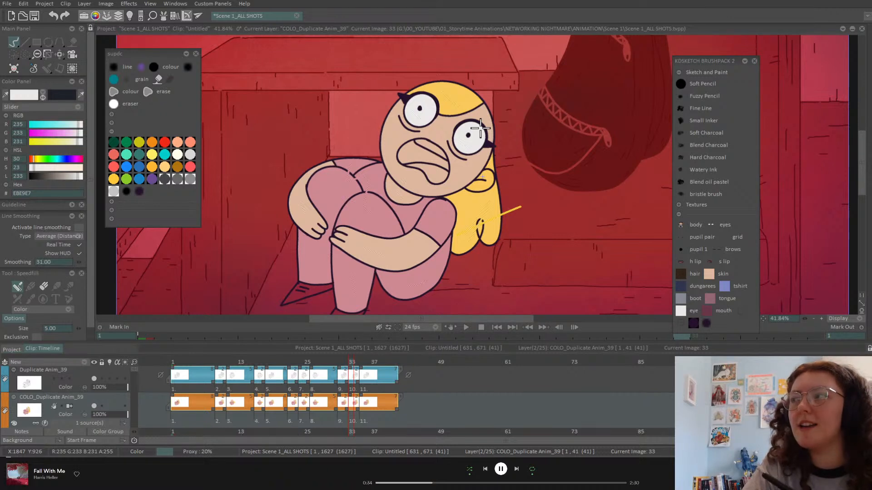
Fill both eyes with the off-white on the eleventh drawing, at frame 35
key("Right")
left_click(422, 113)
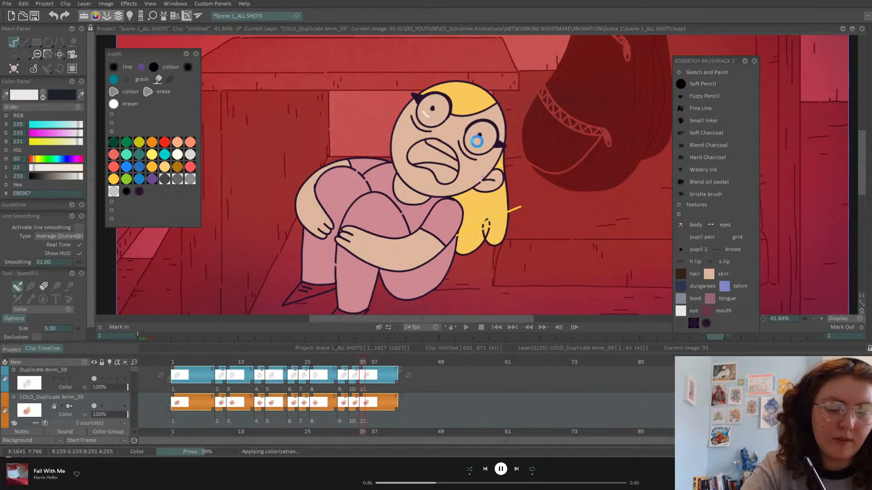
left_click(471, 138)
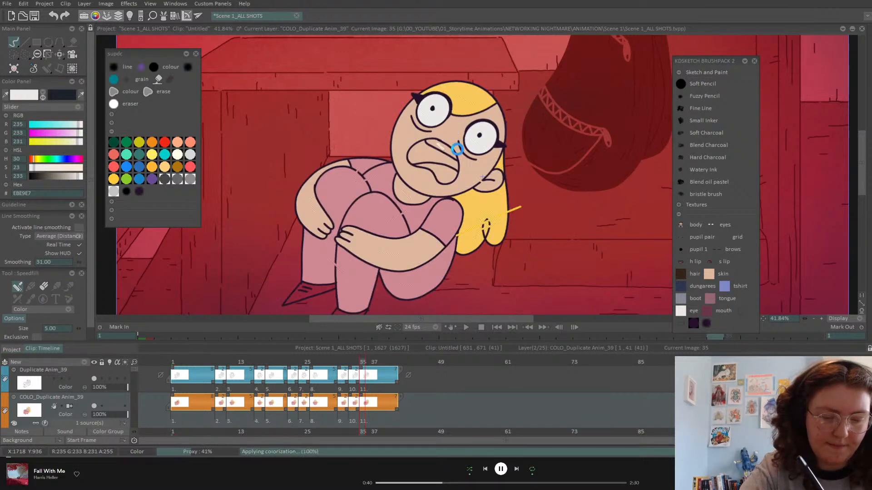
Fill the upper teeth with the same off-white on the wide-open-mouth drawings, working back from frame 35 to frame 9
key("Left")
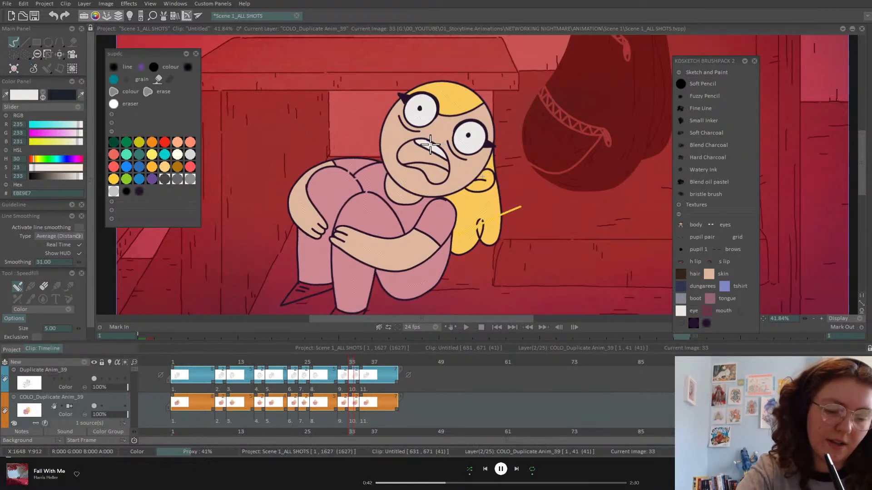
key("Left")
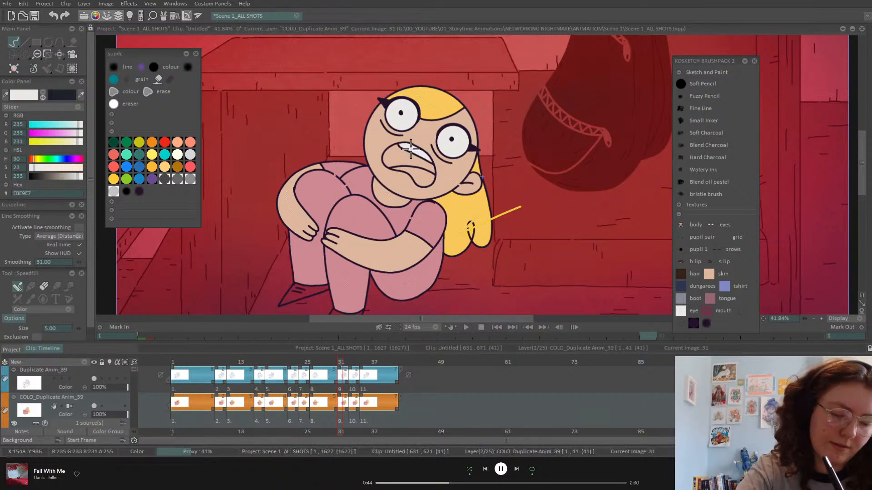
key("Left")
key("Left")
key("Left")
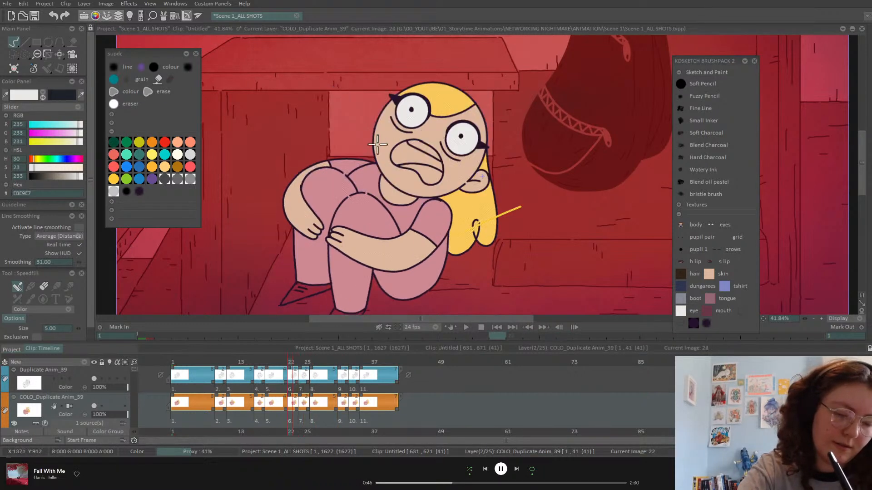
key("Left")
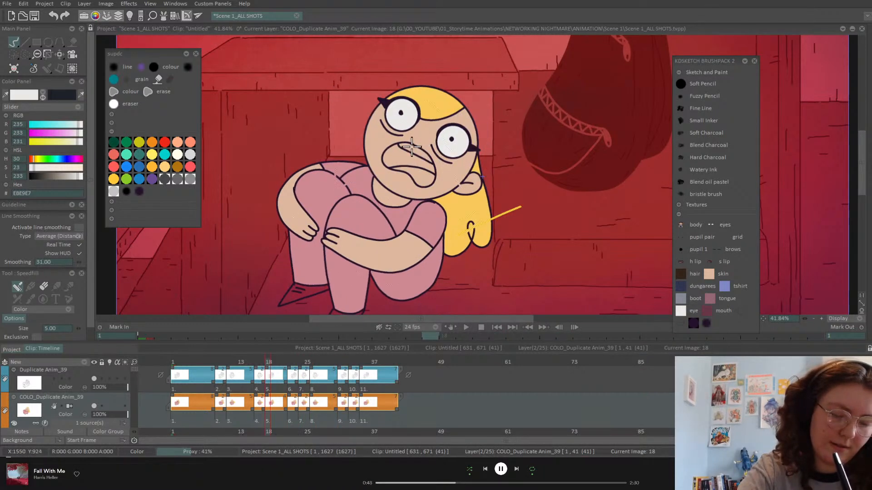
key("Left")
key("Left")
key("Left")
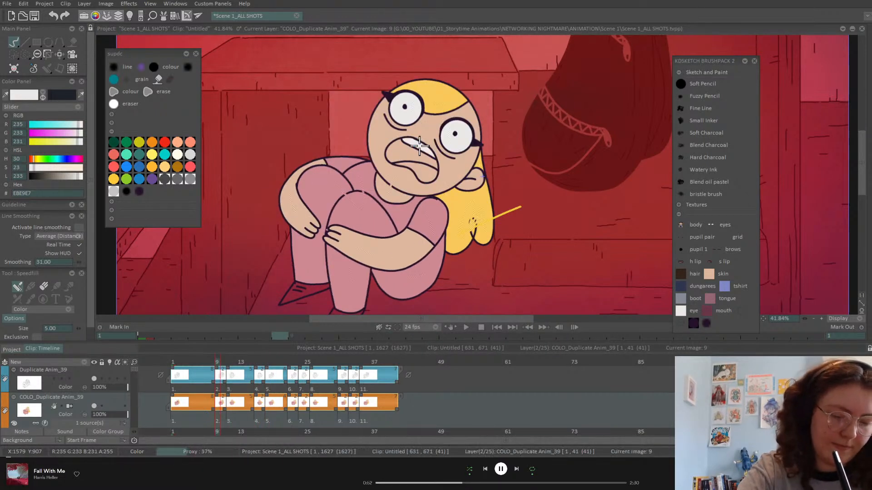
Sample the dark mouth colour 683747 from the first drawing and fill the mouth interior on the second to fourth drawings, frames 9 to 16
key("Left")
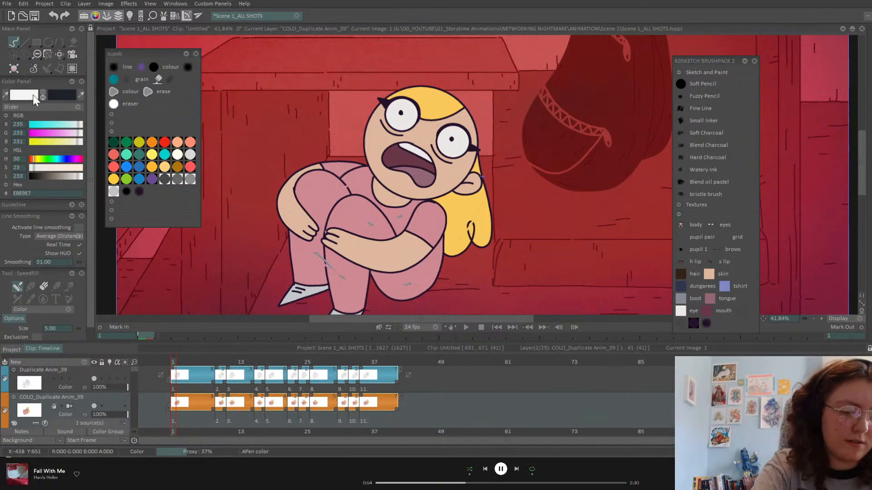
key("Right")
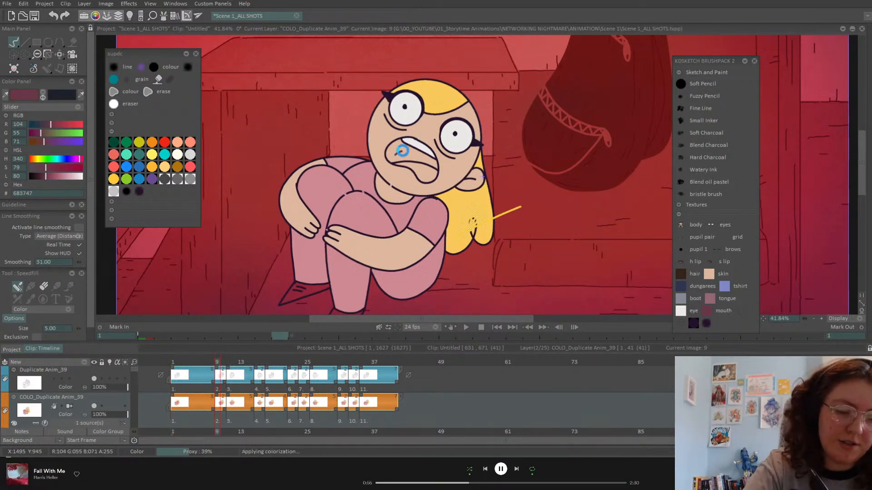
key("Right")
key("Right")
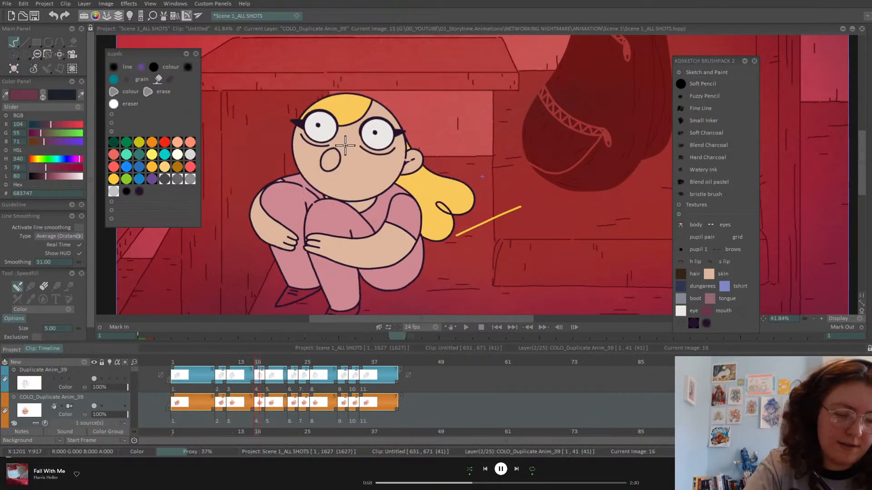
left_click(334, 160)
Fill the mouth interior with the dark mouth colour on the fifth, sixth and seventh drawings, at frames 18, 22 and 24
key("Right")
left_click(402, 162)
key("Right")
left_click_drag(397, 153, 401, 153)
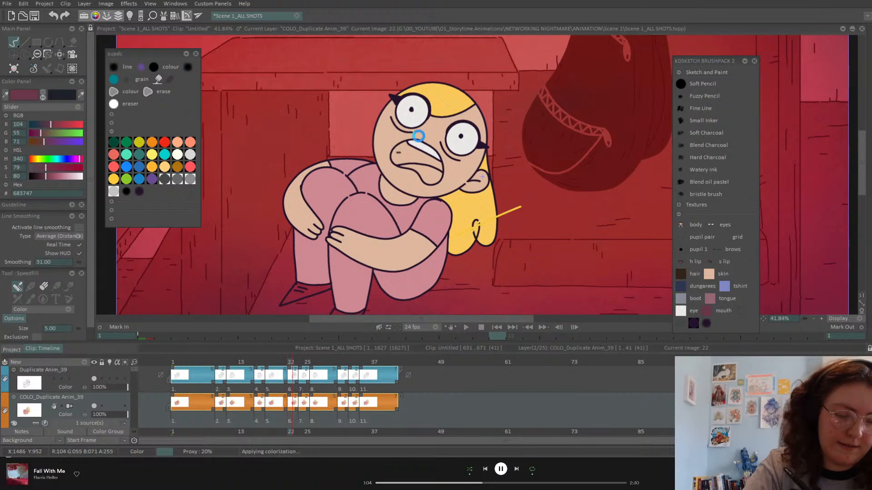
key("Right")
left_click(346, 151)
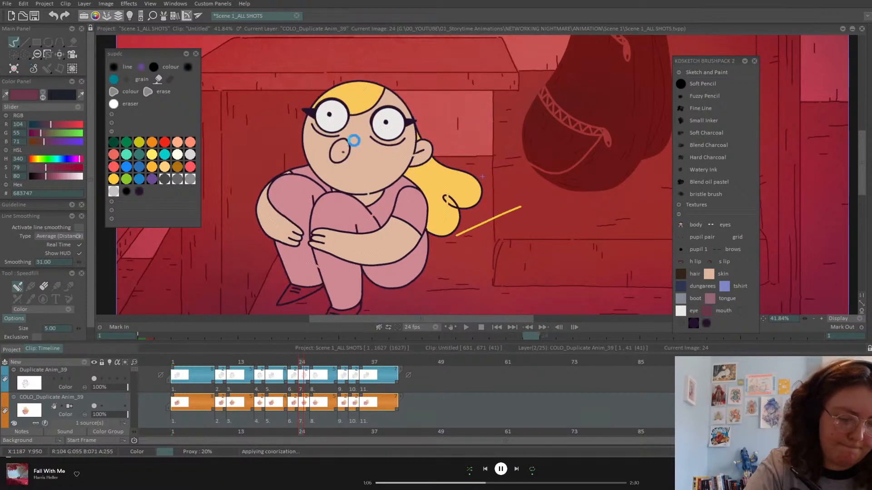
Fill the mouth interior with the dark mouth colour on the eighth to eleventh drawings, at frames 26, 31, 33 and 35
key("Right")
left_click(333, 151)
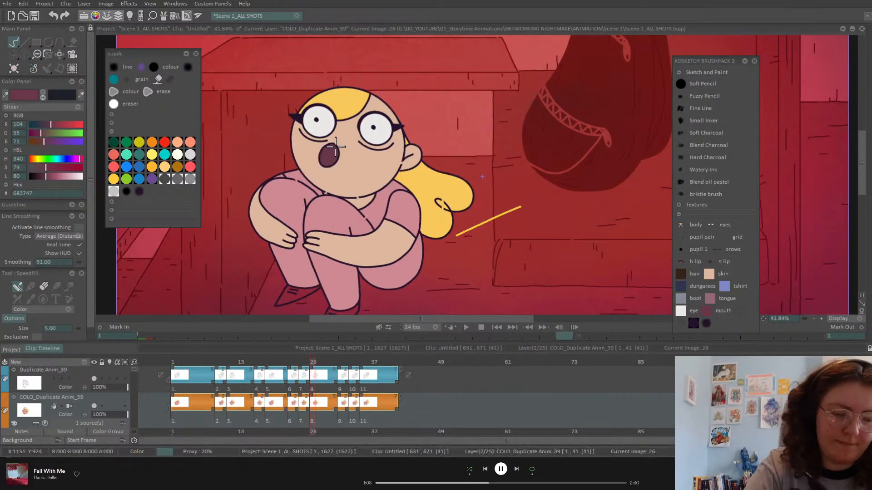
key("Right")
left_click(398, 159)
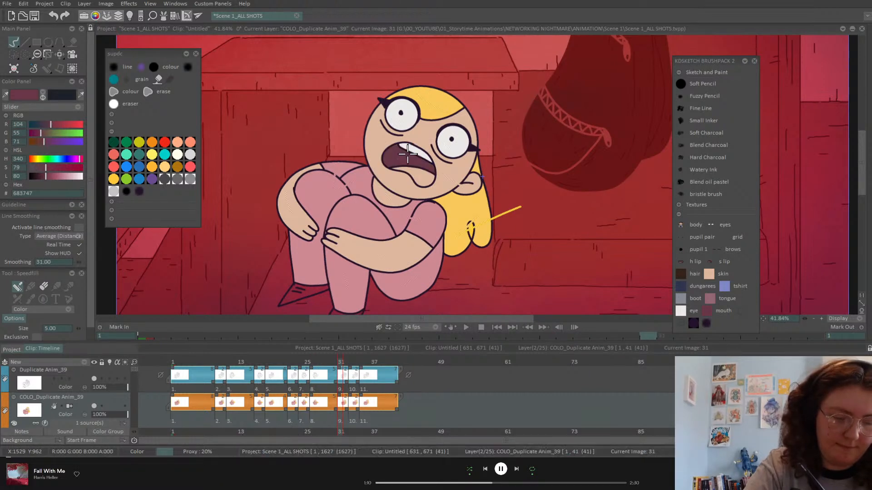
key("Right")
left_click(439, 142)
key("Right")
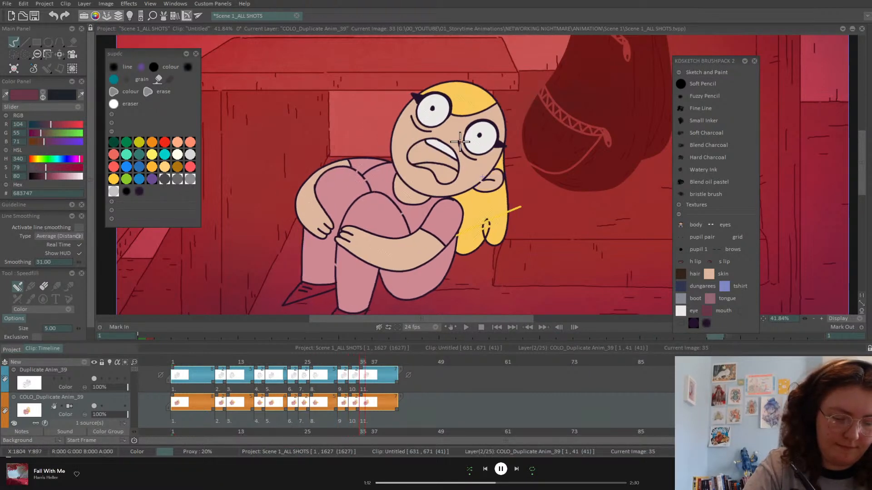
Pick the tongue colour 926675 and fill the tongue on the eleventh, tenth and ninth drawings, at frames 35, 33 and 31
left_click(709, 299)
left_click(443, 162)
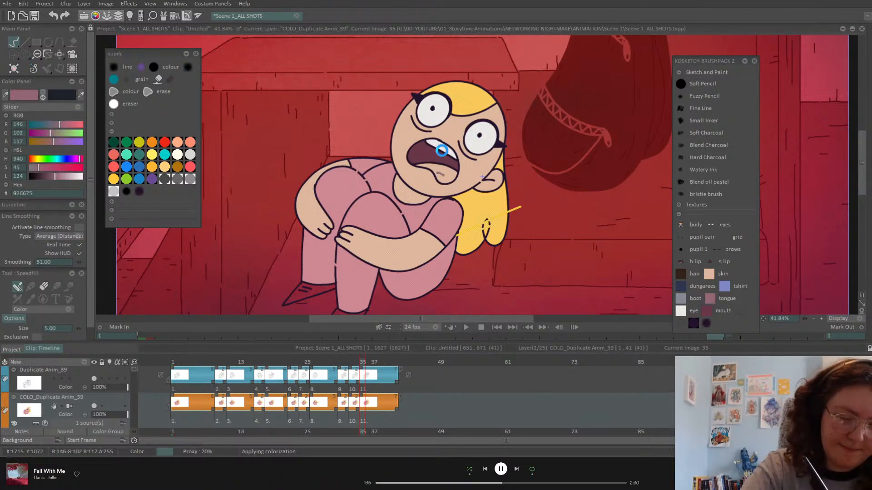
key("Left")
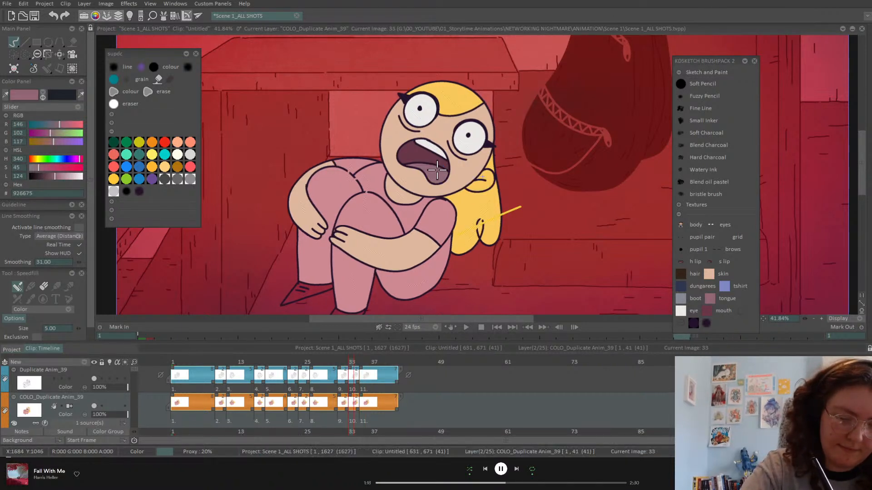
key("Left")
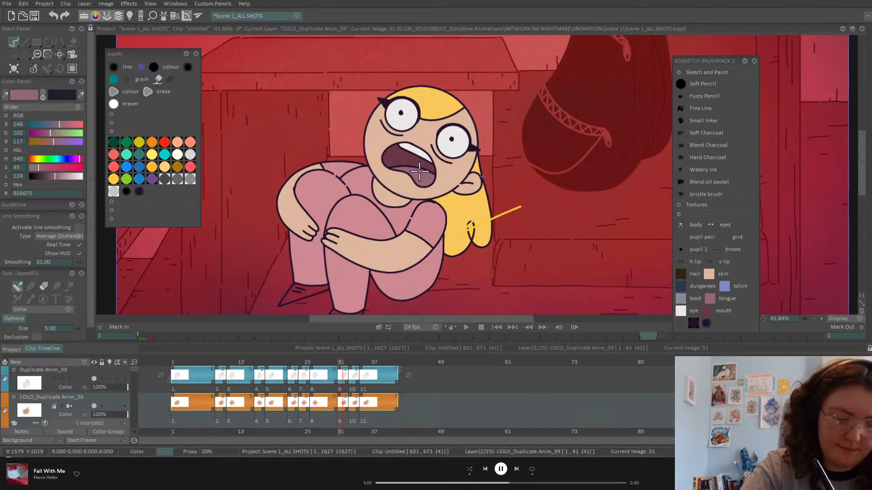
Fill the tongue with the tongue colour on the sixth and fifth drawings, at frames 22 and 18
key("Left")
key("Left")
key("Left")
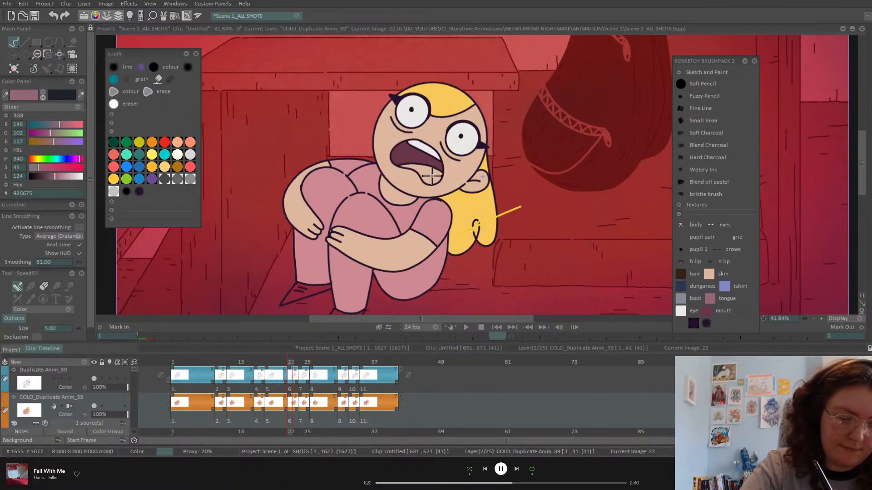
key("Left")
left_click(424, 171)
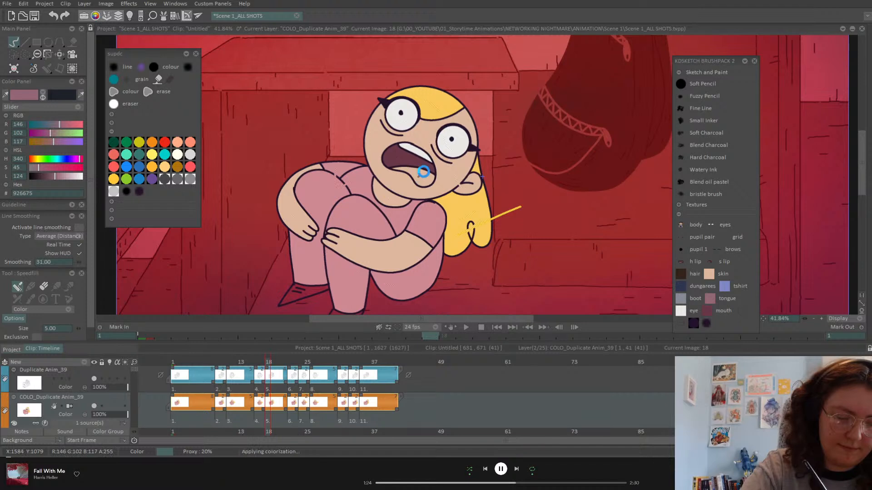
Fill the tongue with mauve #926675 on the earlier drawings, working back to frame 1
key("Left")
key("Left")
key("Left")
key("Left")
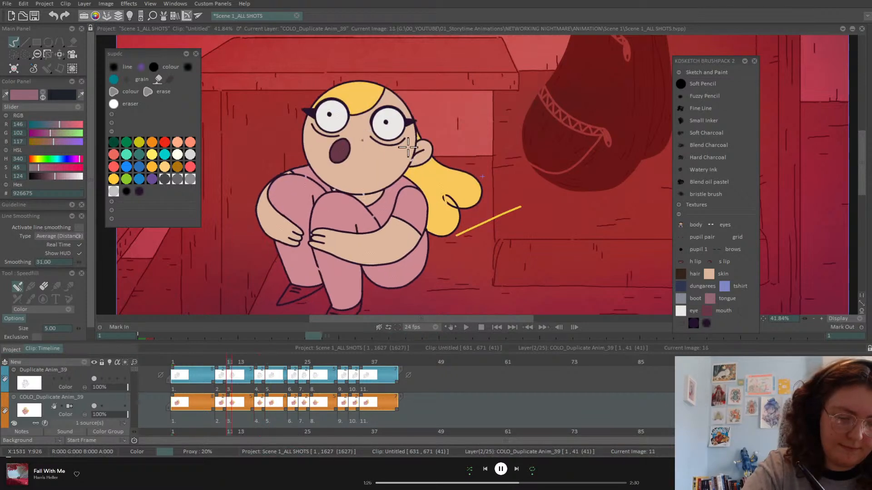
left_click(421, 167)
key("Home")
left_click(420, 173)
Pick the light grey from the coloured shoe on frame 1 and fill both shoes with it on frame 9
left_click(33, 95)
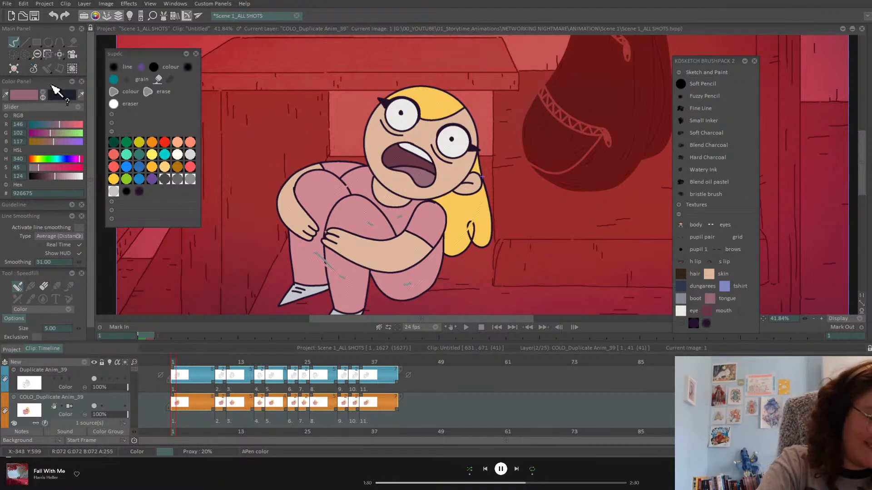
left_click(311, 289)
key("Right")
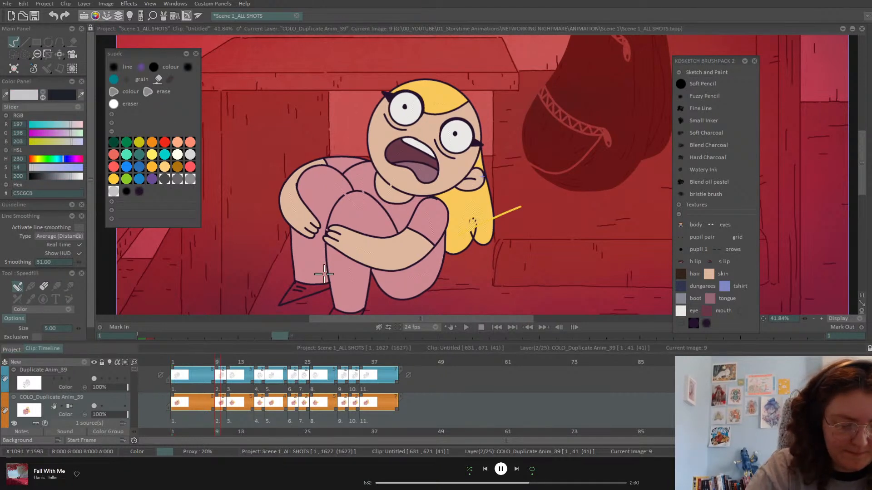
left_click_drag(763, 319, 765, 308)
left_click(353, 281)
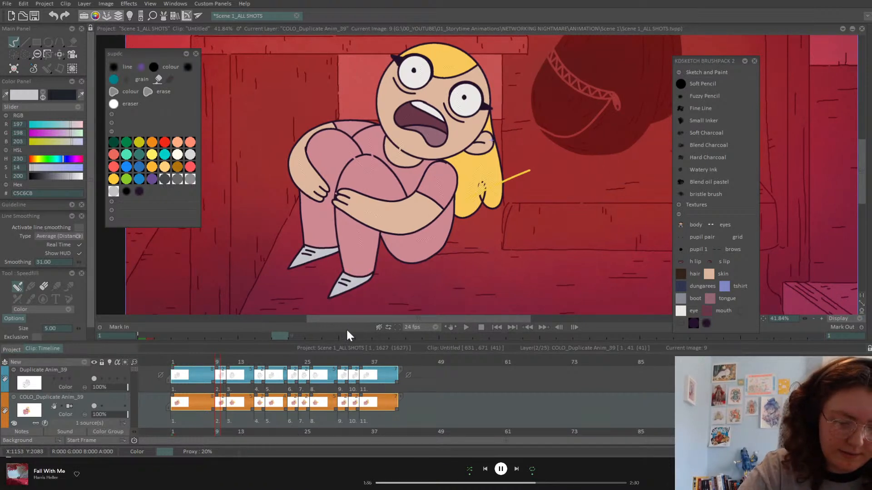
Fill both shoes light grey on the next two drawings, and with one stroke across all remaining drawings from frame 18 to 41
key("Right")
left_click(345, 279)
left_click(304, 257)
key("Right")
left_click(346, 277)
left_click(301, 258)
key("Right")
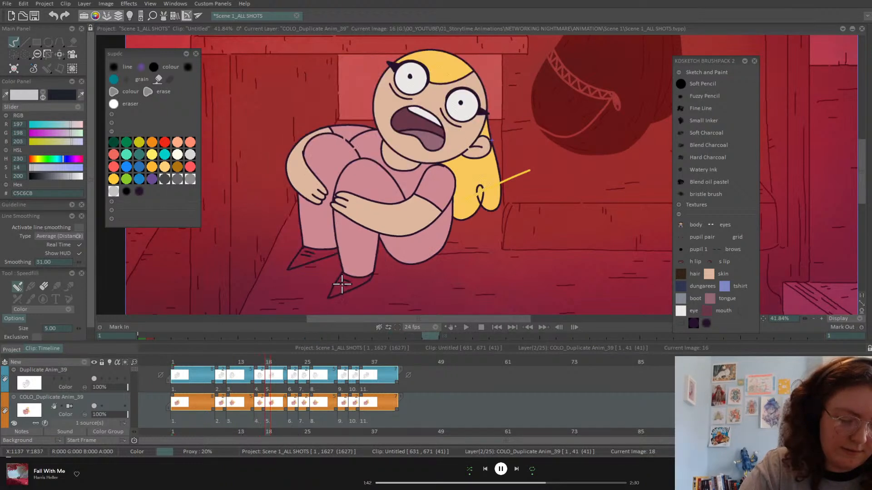
mouse_move(293, 255)
left_mouse_down()
mouse_move(342, 289)
mouse_move(363, 303)
left_mouse_up()
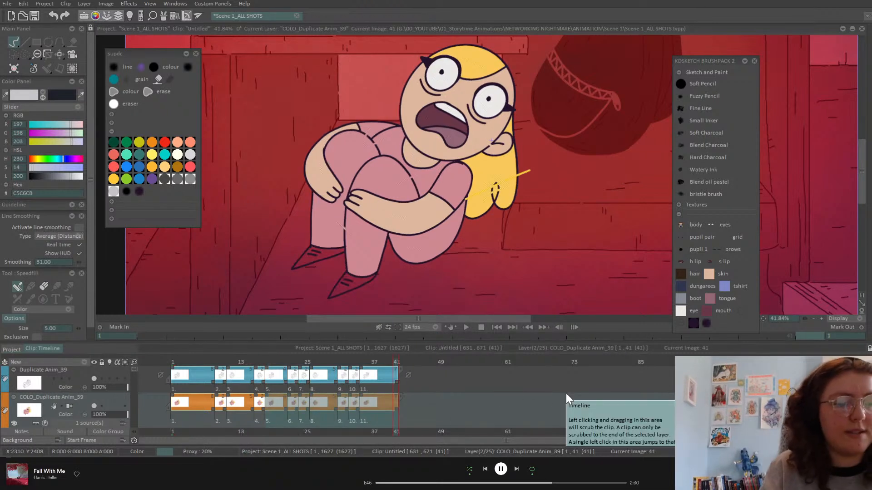
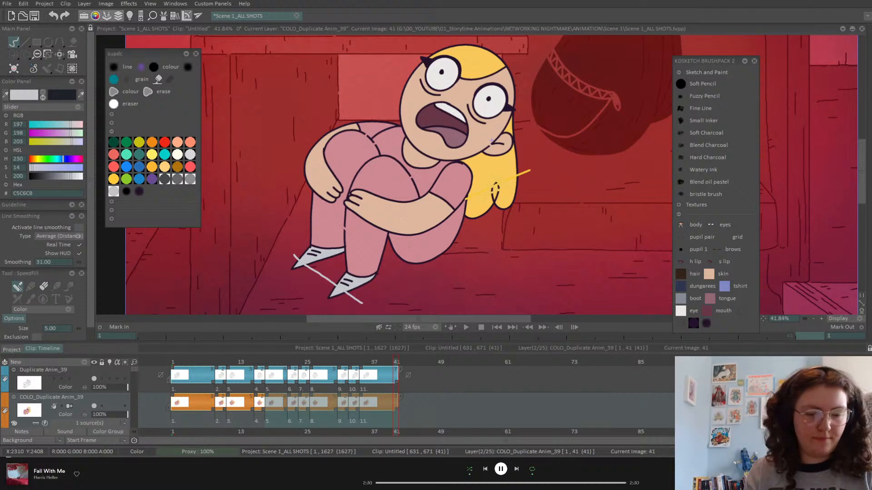
Play back the coloured animation with the whole shot in view to review it
left_click(496, 324)
left_click(466, 326)
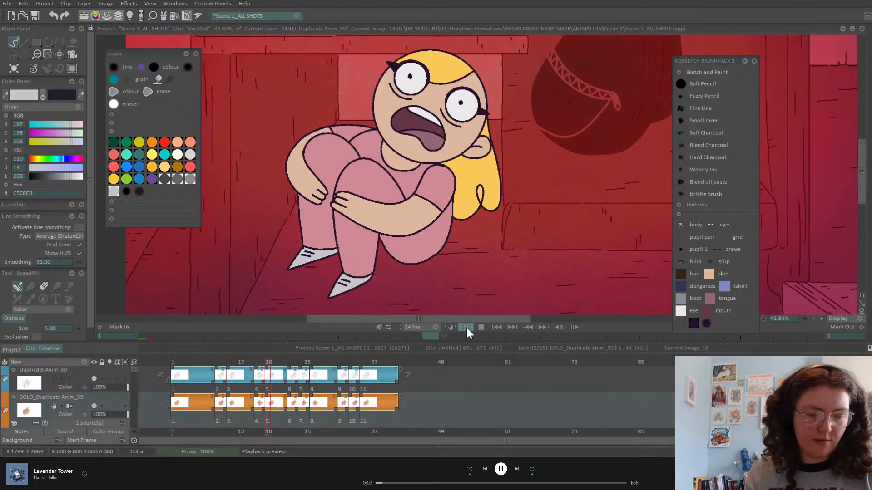
left_click(861, 303)
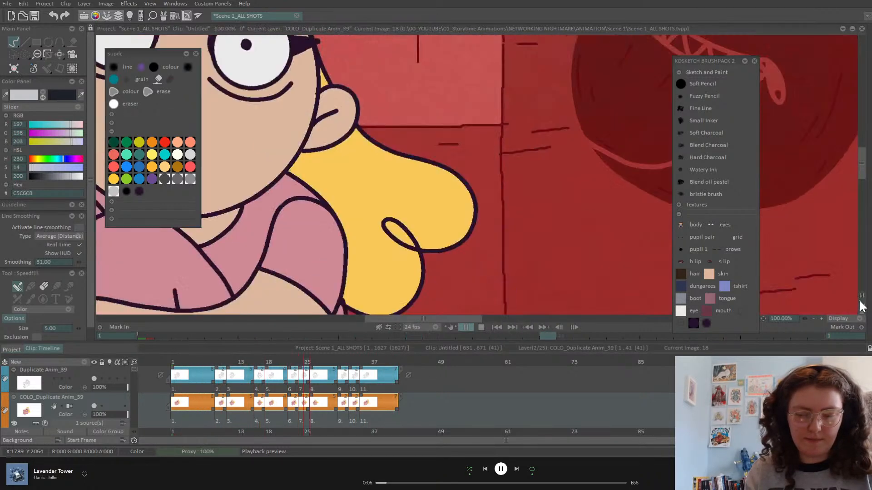
left_click(861, 303)
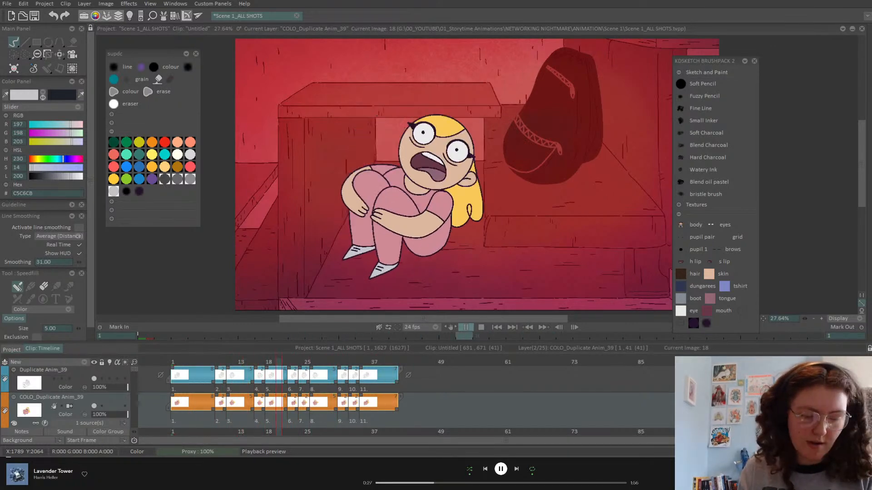
key("space")
Show the blue Overlay2 layer Anim_24 and move the brush pack panel off the artwork
scroll(75, 395, "down", 2)
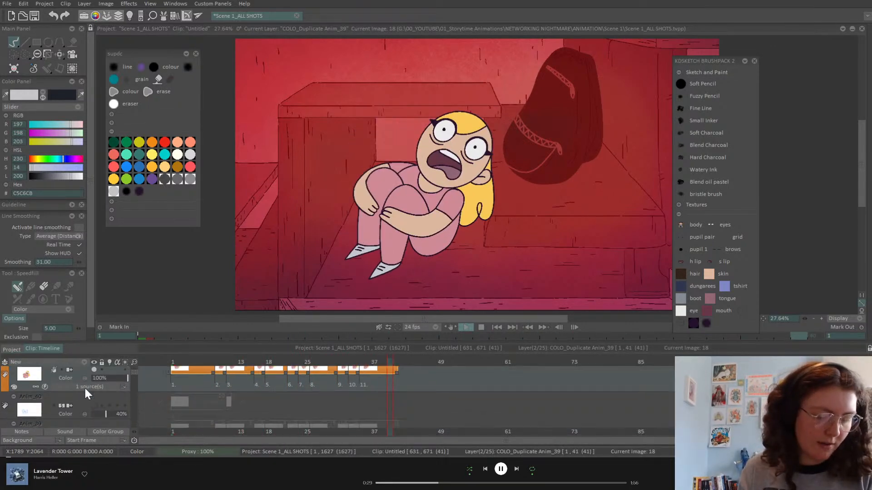
scroll(84, 386, "down", 4)
scroll(85, 381, "down", 6)
scroll(81, 377, "down", 5)
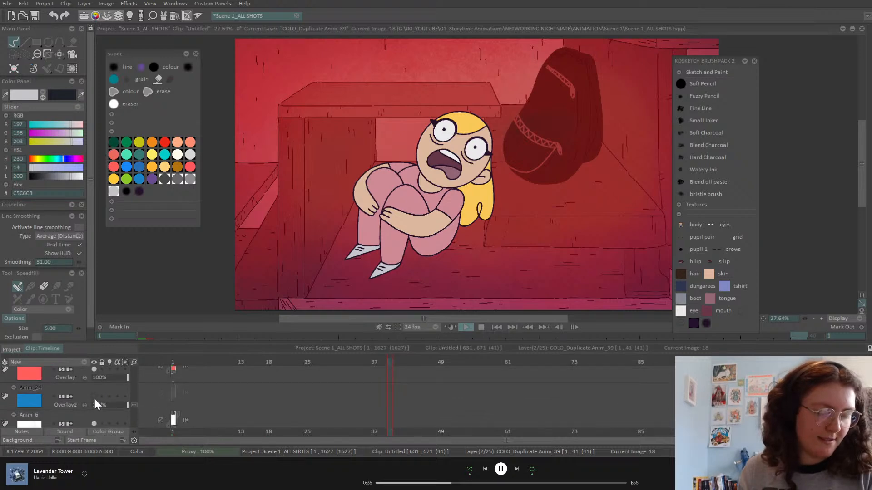
left_click(94, 396)
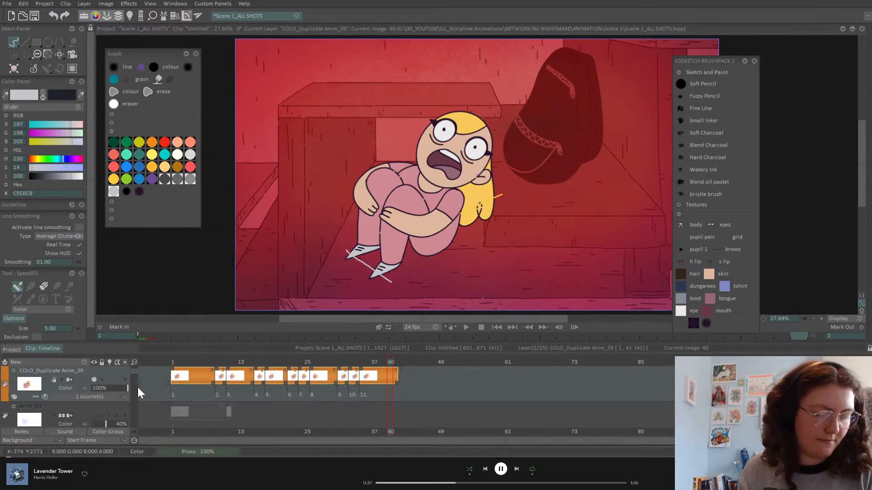
scroll(135, 372, "down", 2)
scroll(137, 379, "down", 5)
scroll(143, 402, "down", 2)
left_click(90, 375)
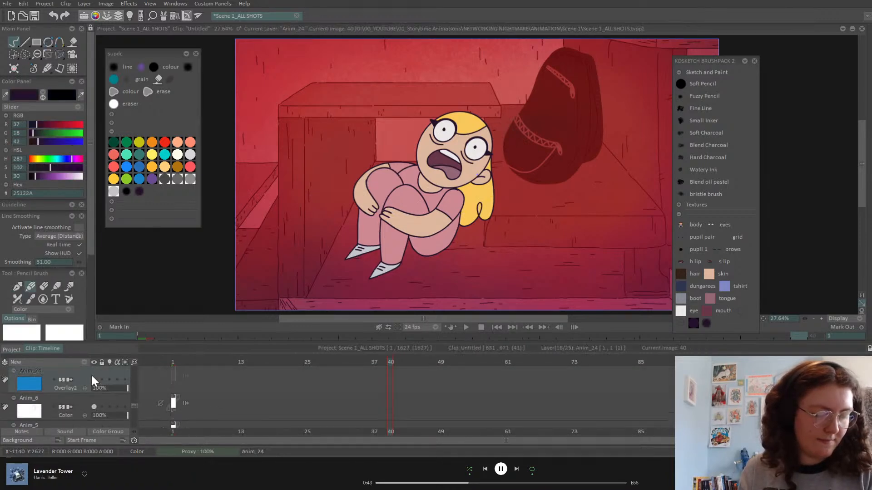
left_click(94, 379)
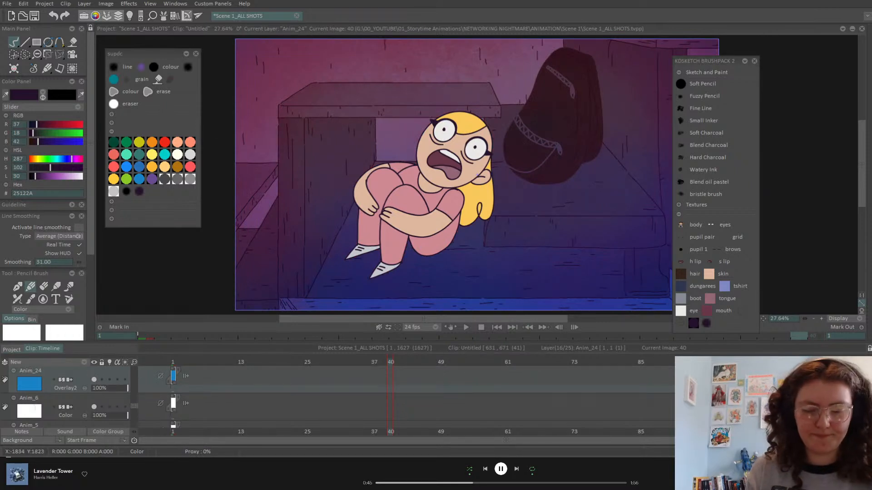
left_click_drag(703, 62, 776, 41)
Move the Duplicate Anim_39 and COLO_Duplicate Anim_39 layers together down the stack, directly above Anim_4
scroll(86, 395, "up", 1)
scroll(74, 388, "up", 4)
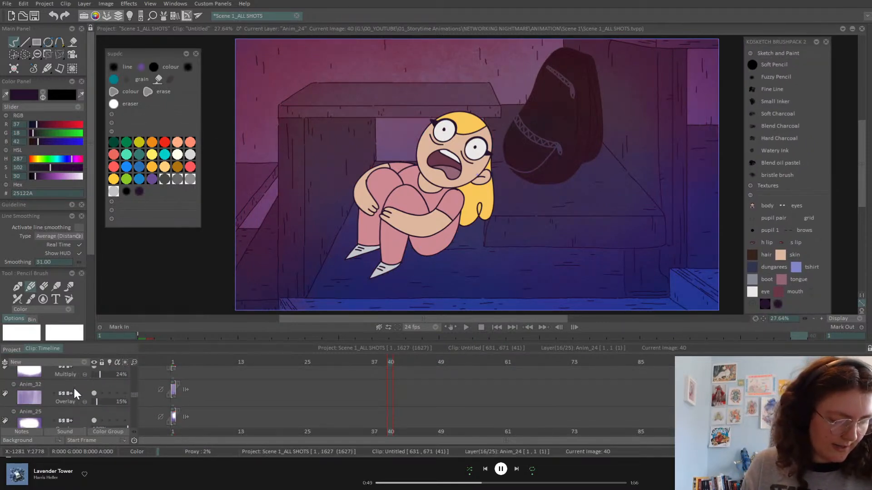
left_click_drag(134, 395, 138, 358)
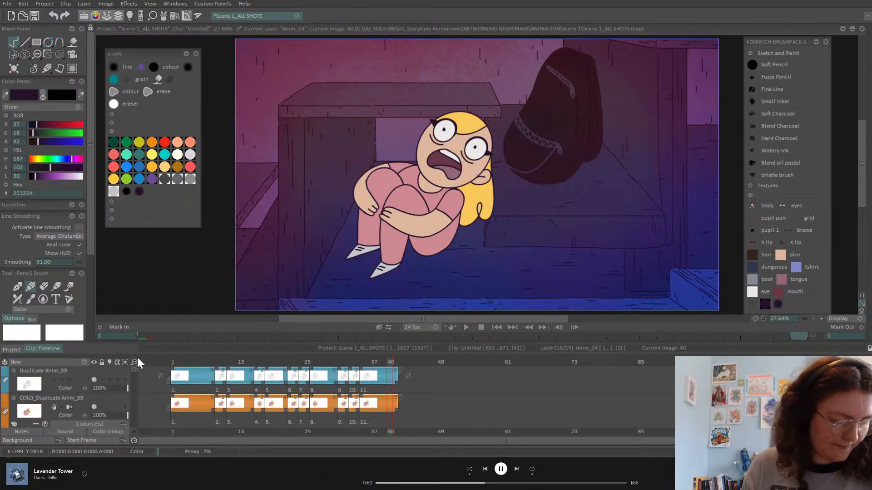
left_click(83, 375)
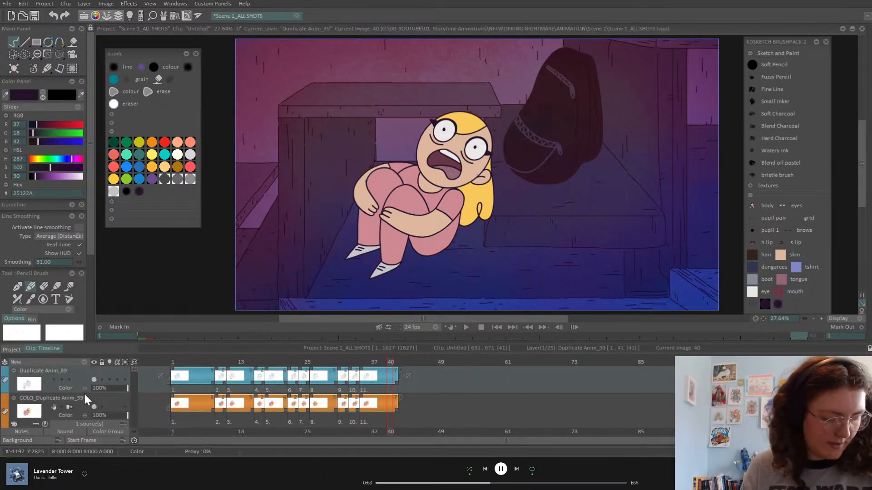
left_click(85, 397, "shift")
left_click_drag(87, 398, 96, 375)
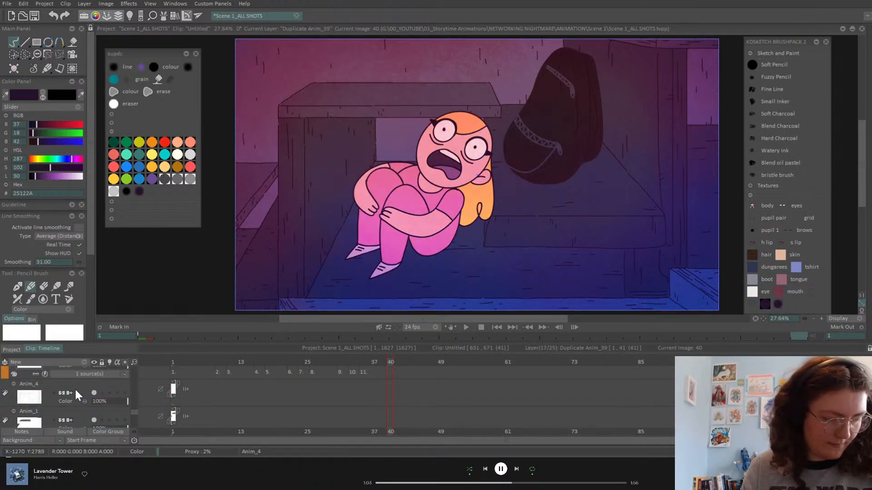
Move the Anim_4 layer directly above Duplicate Anim_39
scroll(75, 390, "up", 1)
left_click(82, 390)
scroll(84, 394, "up", 3)
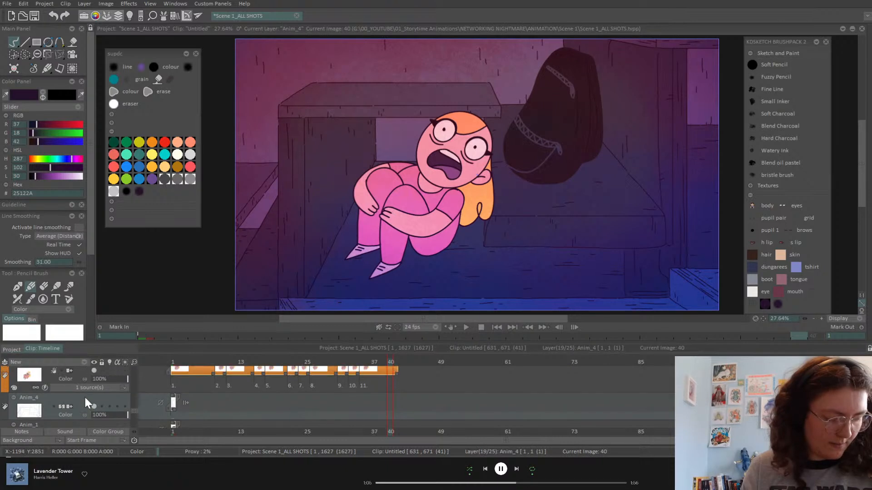
mouse_move(89, 373)
left_mouse_down()
mouse_move(90, 381)
mouse_move(90, 374)
left_mouse_up()
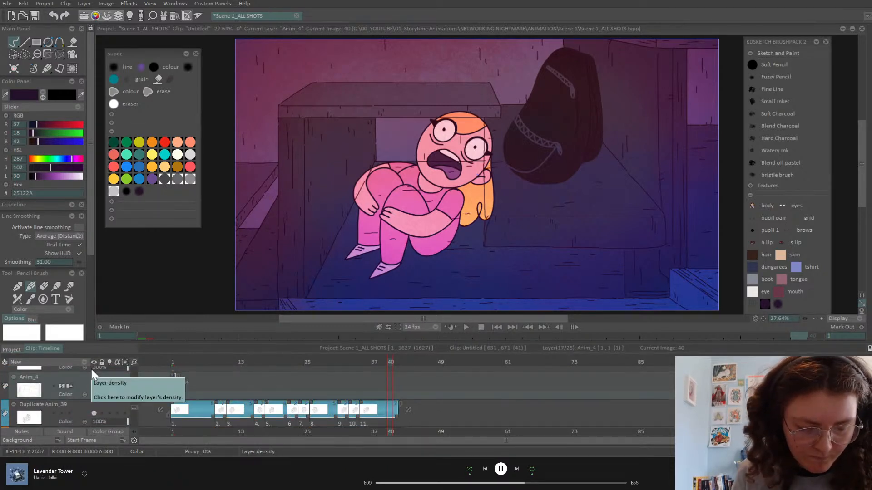
Examine on frame 1 which parts of the background the Anim_0 and Anim_2 layers hold by hiding and showing them
scroll(96, 385, "down", 5)
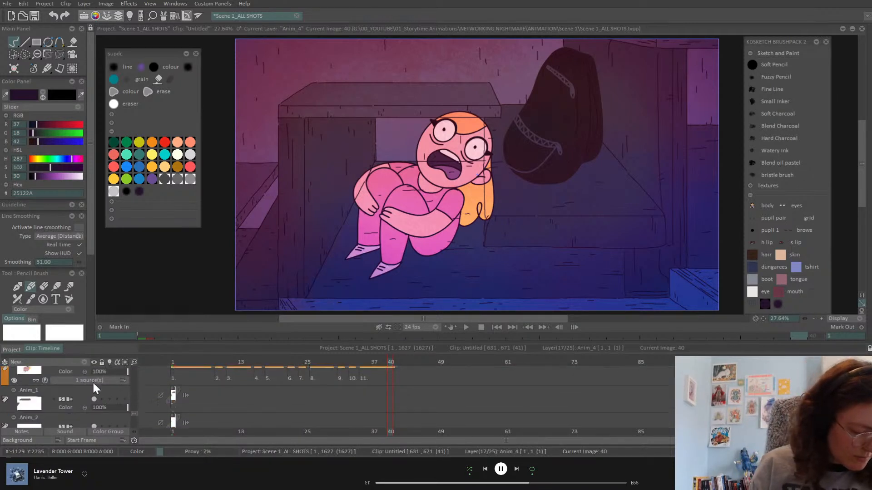
scroll(93, 383, "down", 1)
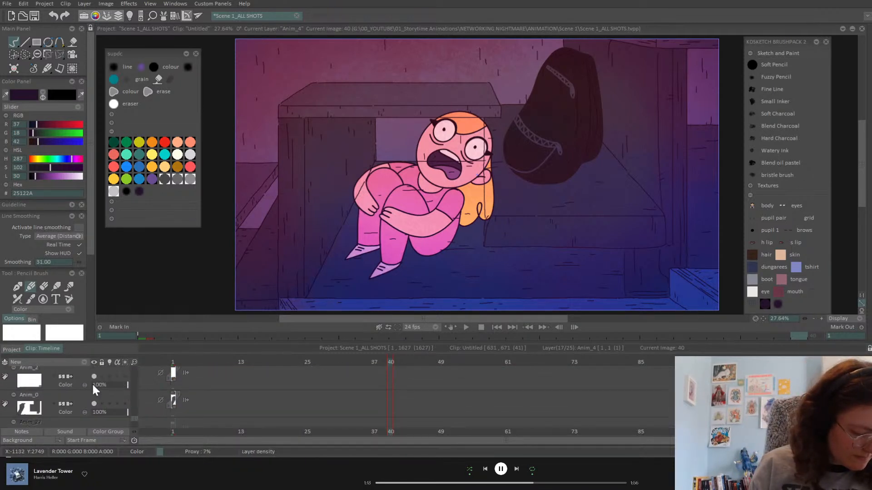
left_click(80, 396)
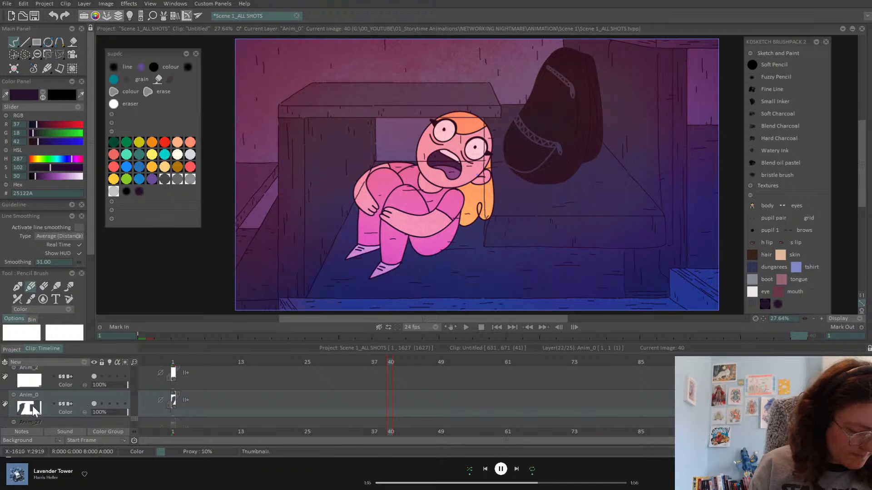
left_click(172, 366)
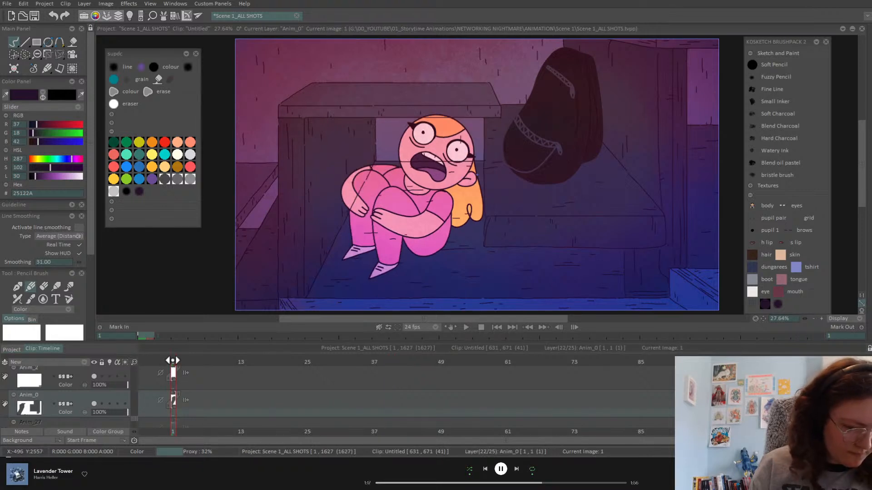
left_click(94, 403)
left_click(94, 404)
left_click(94, 404)
left_click(94, 403)
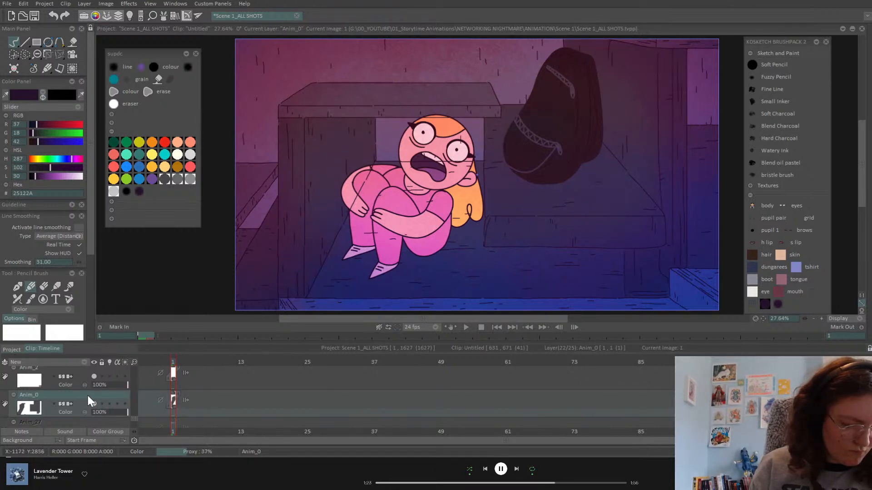
scroll(88, 400, "up", 1)
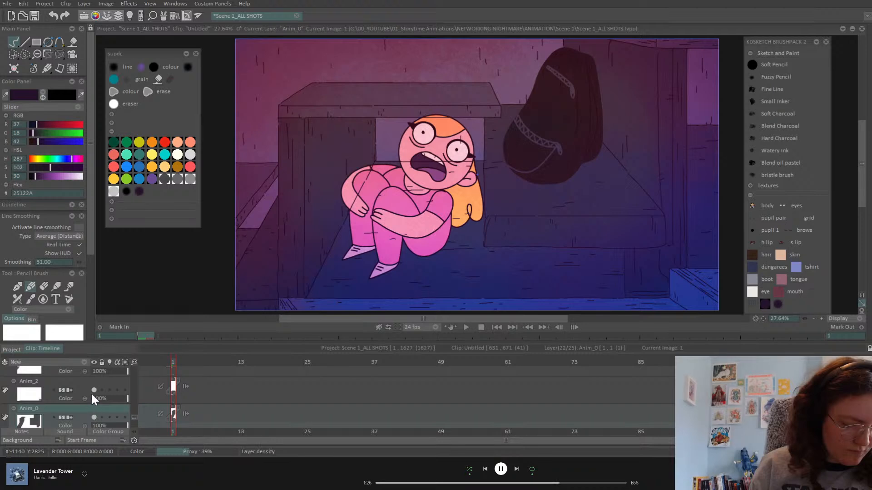
left_click(94, 390)
left_click(94, 390)
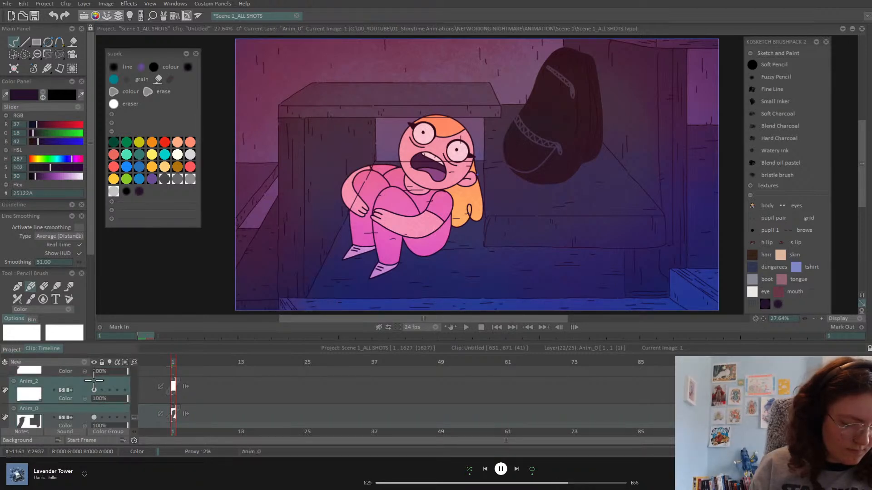
Move the Anim_0 layer up past Anim_2 and place it directly above Duplicate Anim_39
left_click_drag(95, 377, 96, 383)
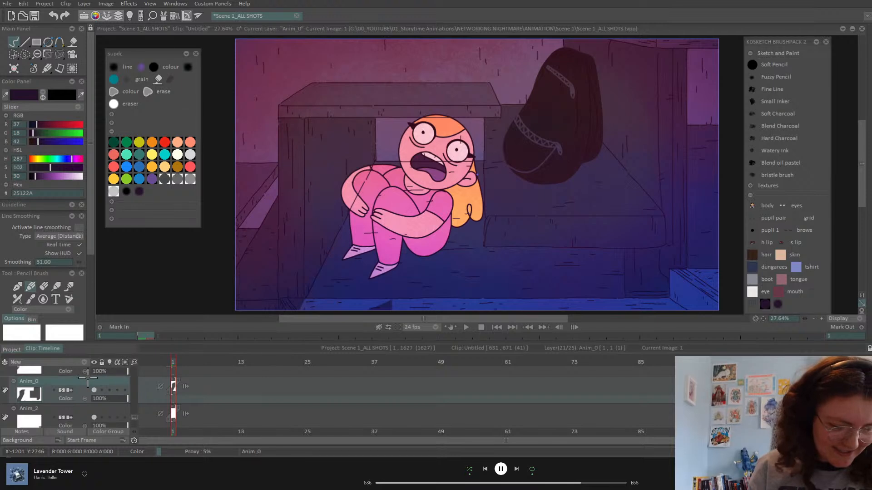
mouse_move(89, 371)
left_mouse_down()
mouse_move(88, 364)
mouse_move(92, 381)
mouse_move(94, 362)
mouse_move(93, 378)
left_mouse_up()
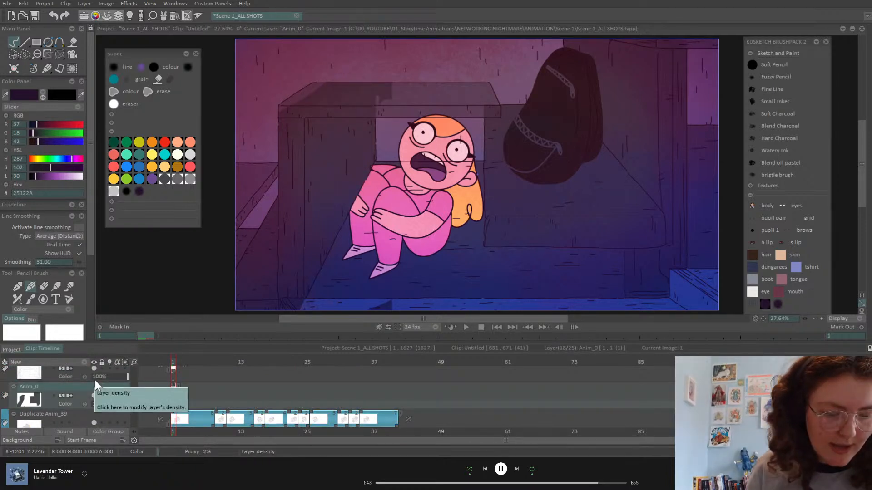
Move the Anim_1 layer up the stack, directly above Anim_0
scroll(94, 380, "down", 7)
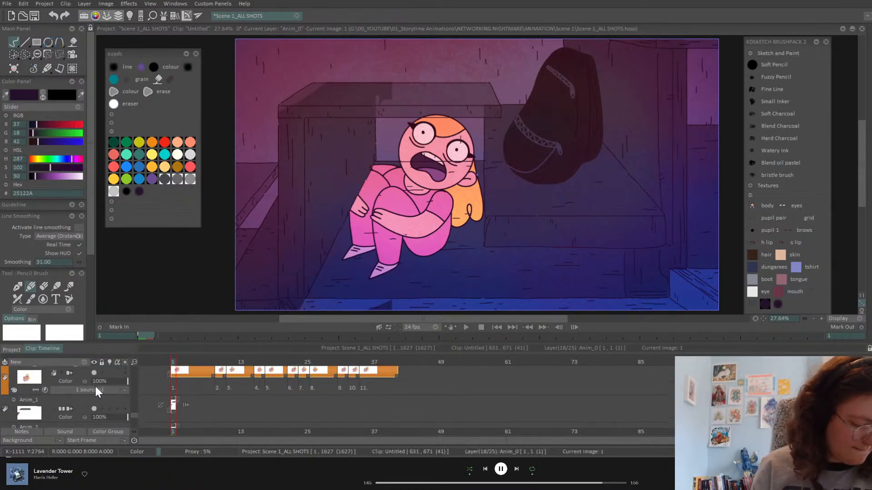
scroll(96, 386, "down", 2)
mouse_move(85, 382)
left_mouse_down()
mouse_move(91, 363)
mouse_move(86, 410)
mouse_move(95, 391)
left_mouse_up()
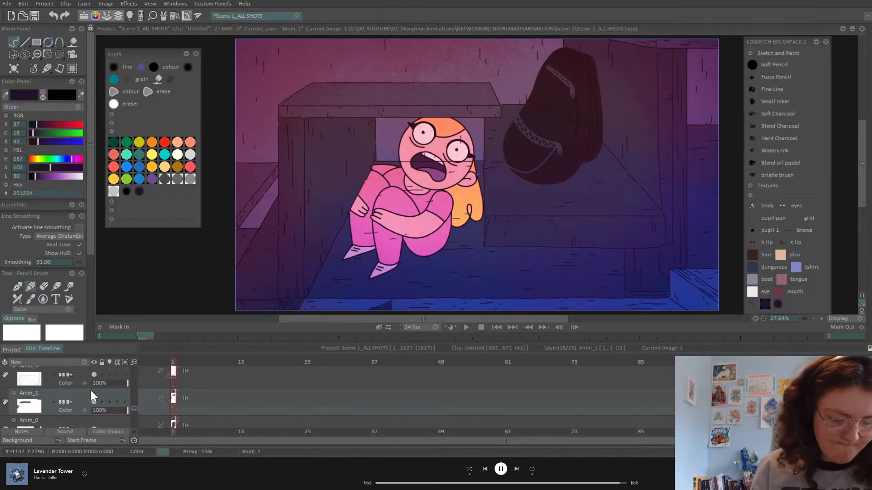
Cut the desk's left side out of the Anim_0 layer onto a new layer using a rectangular selection around it
scroll(92, 391, "down", 1)
scroll(90, 391, "down", 1)
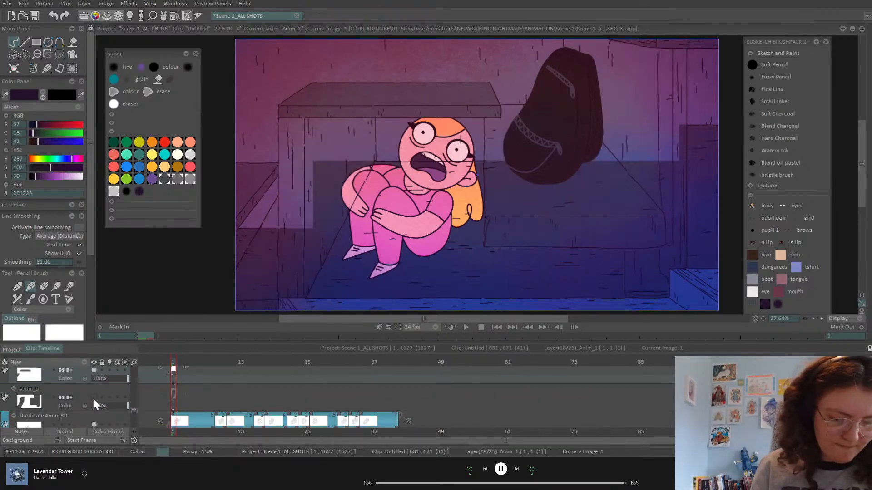
left_click(93, 398)
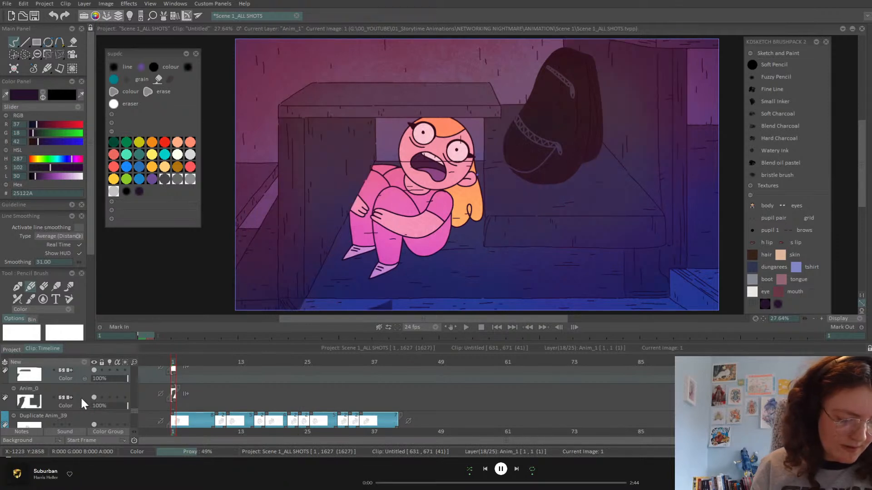
left_click(80, 397)
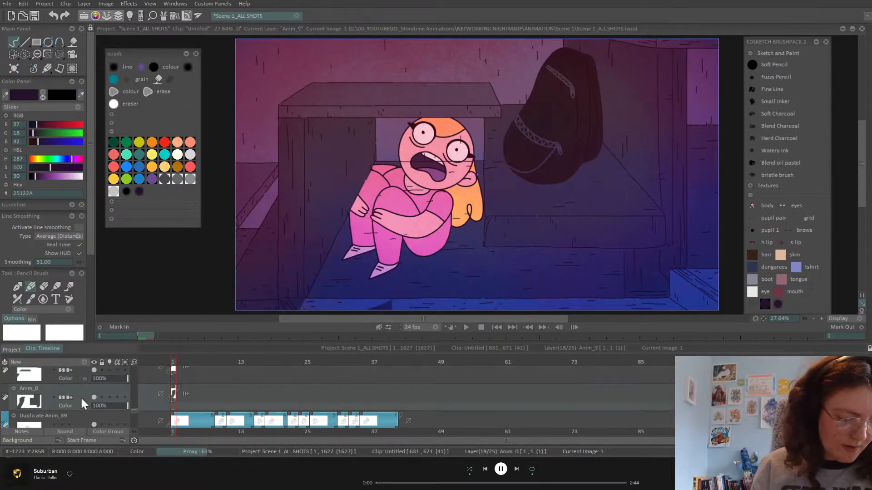
left_click(25, 56)
left_click(24, 56)
left_click(40, 55)
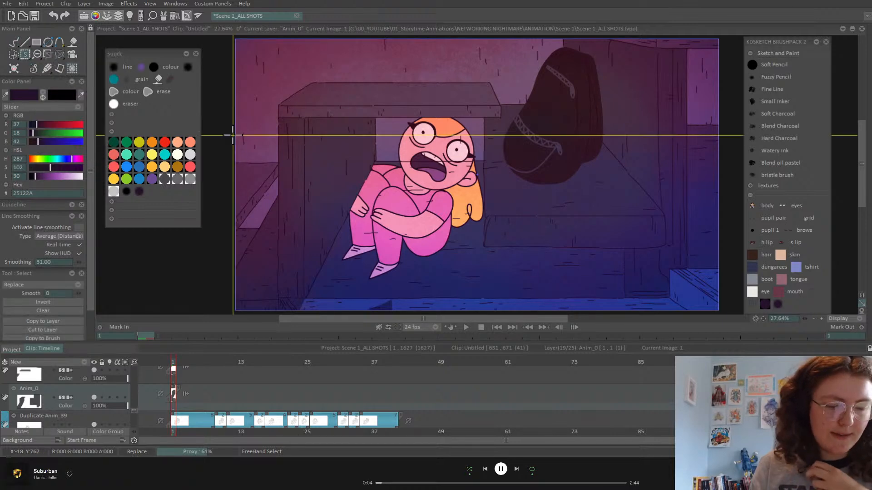
left_click_drag(251, 93, 400, 325)
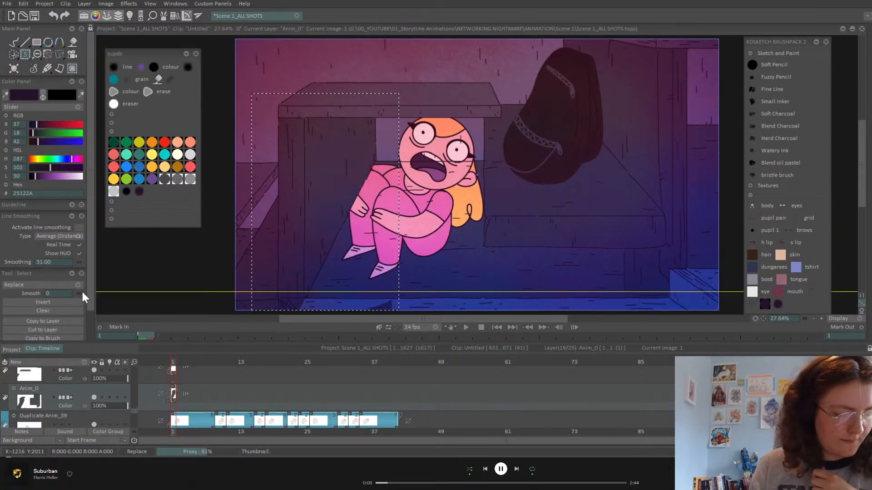
scroll(77, 293, "down", 1)
left_click(60, 296)
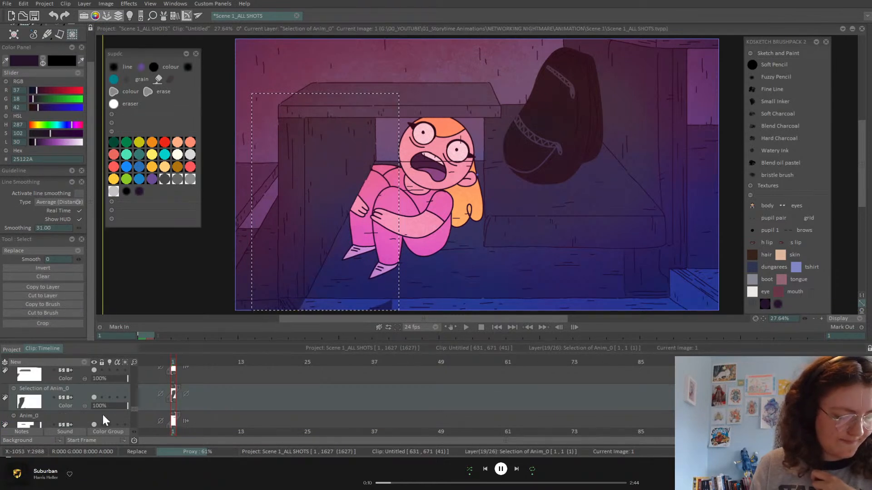
Move the Selection of Anim_0 layer down between COLO_Duplicate Anim_39 and Anim_2, and save the project
scroll(82, 409, "down", 3)
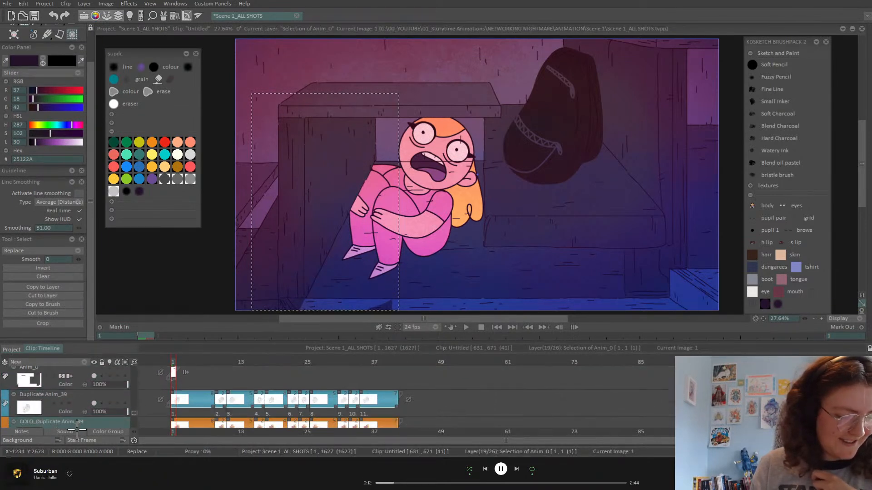
scroll(78, 427, "down", 1)
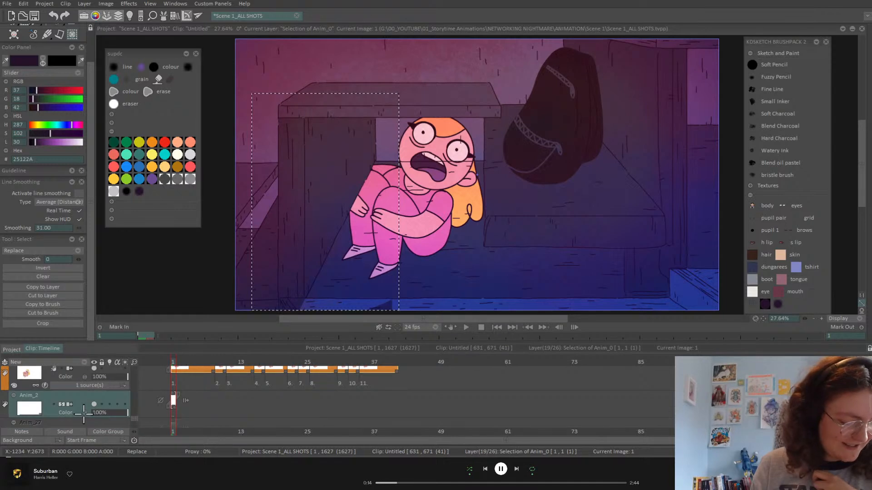
key("ctrl+s")
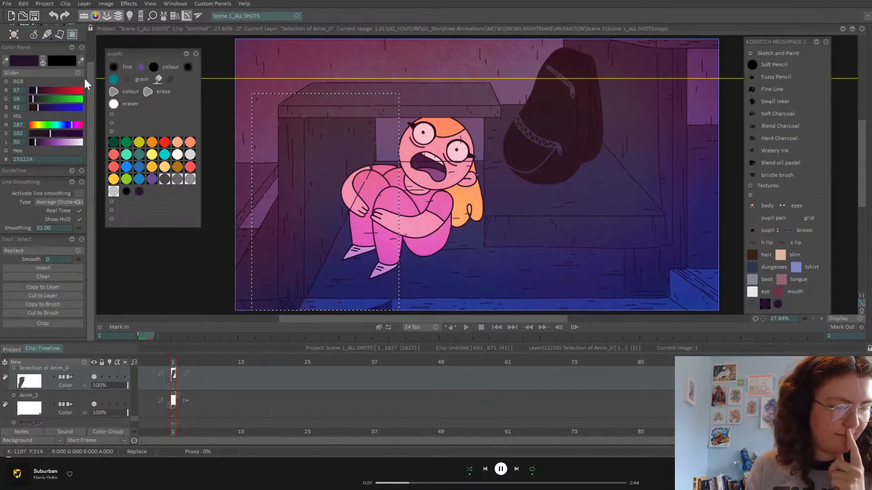
Clear the old selection and erase the stray dark pieces of Selection of Anim_0 along the picture's lower edge with rectangular selections
left_click_drag(89, 76, 94, 21)
left_click(27, 54)
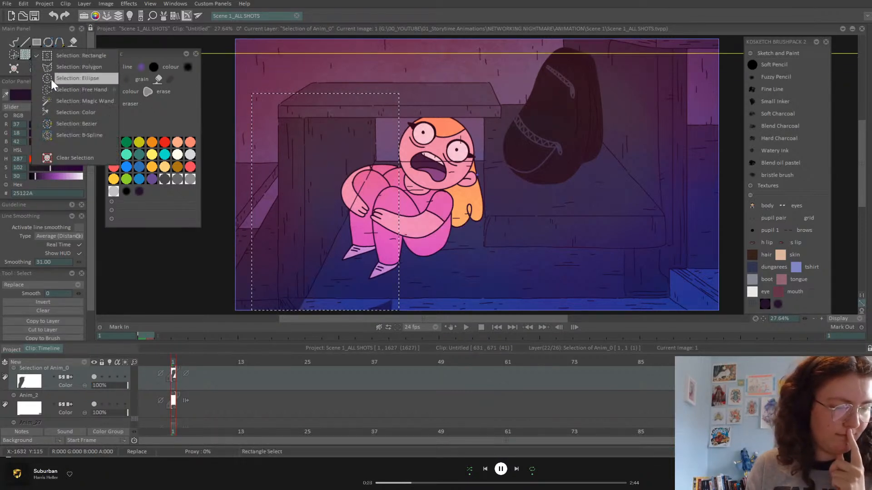
left_click(73, 157)
left_click_drag(341, 328, 337, 331)
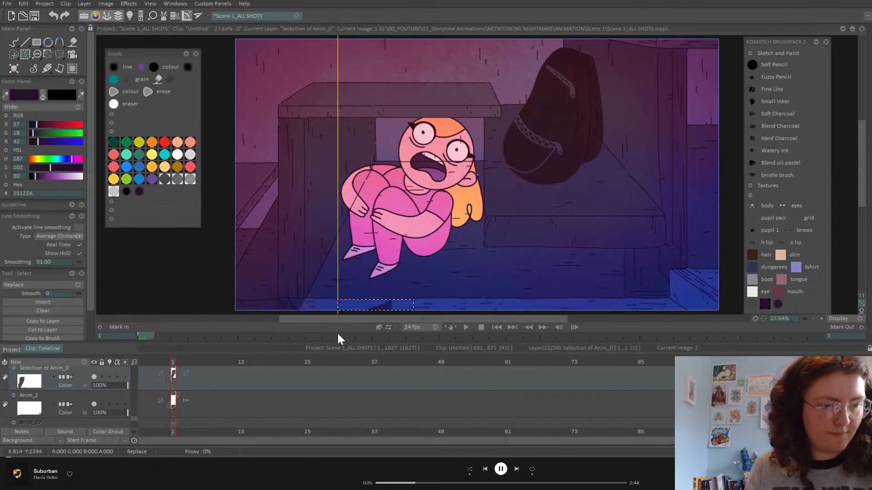
left_click(620, 301)
left_click_drag(339, 299, 280, 319)
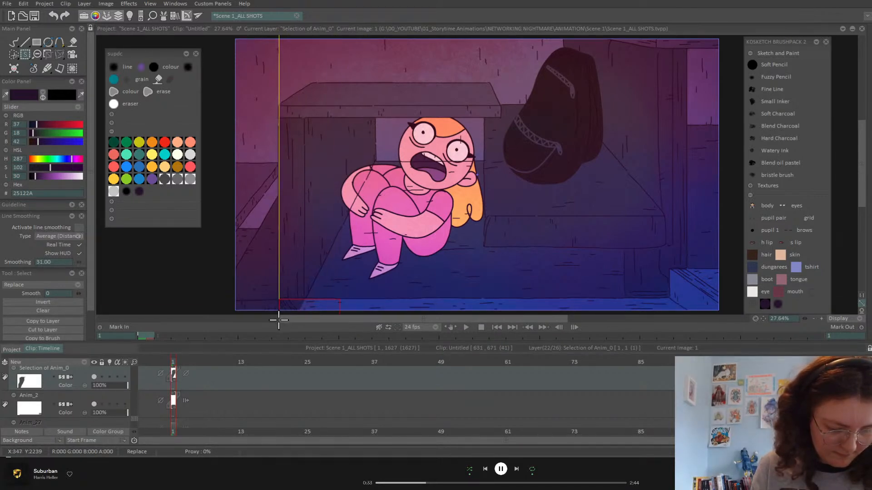
key("Delete")
left_click(373, 299)
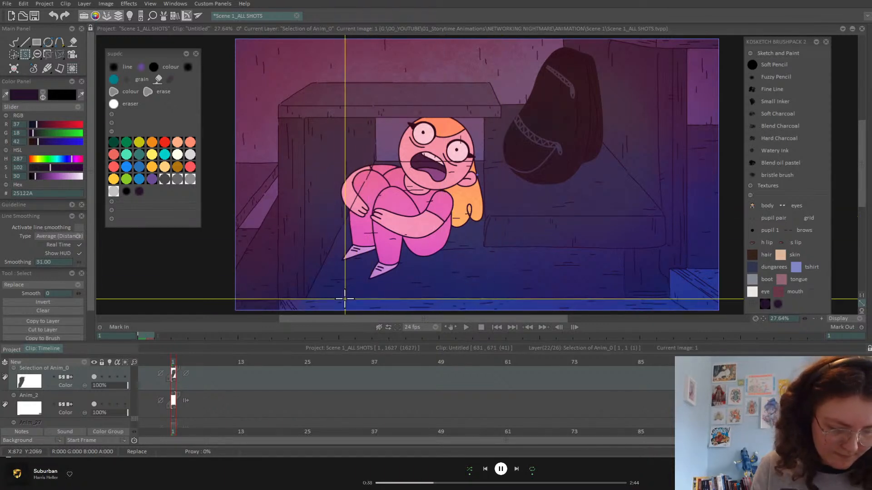
left_click_drag(334, 305, 279, 299)
key("Delete")
left_click(453, 260)
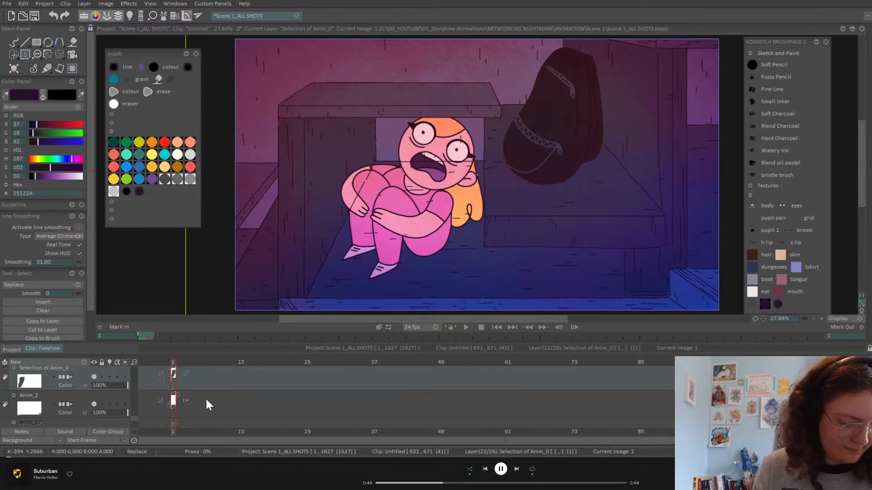
Preview the blue Overlay2 layer Anim_24 and the purple Multiply layer above it by switching each on and off
scroll(197, 396, "up", 1)
scroll(196, 393, "up", 5)
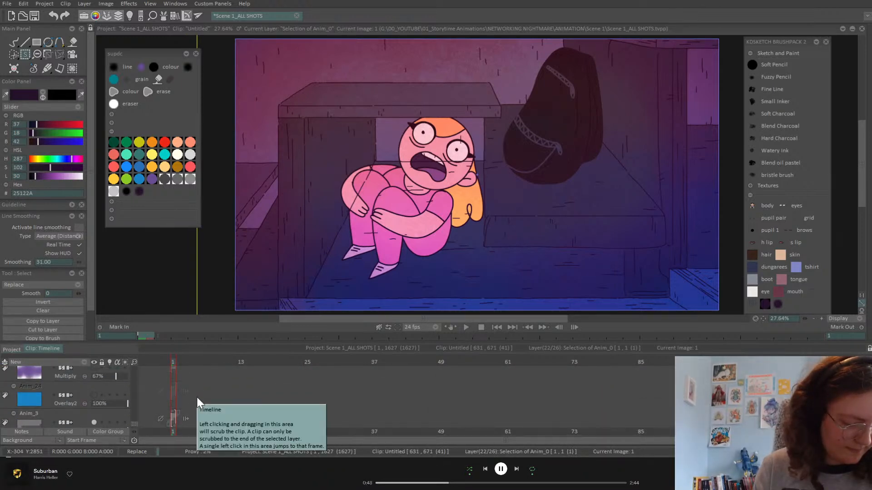
scroll(196, 396, "up", 1)
scroll(196, 396, "down", 1)
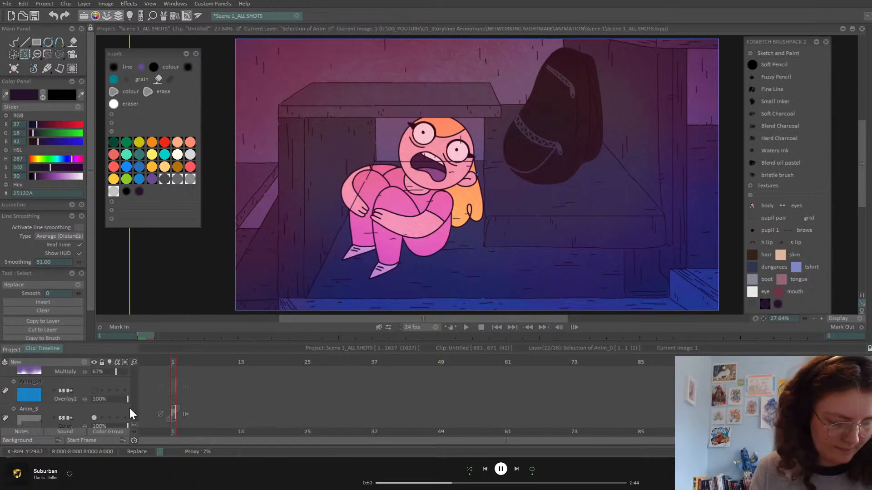
left_click(94, 390)
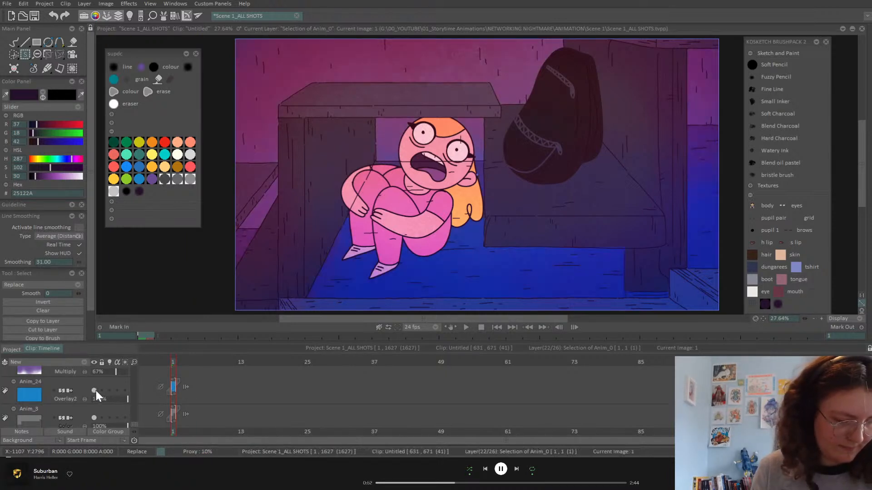
scroll(99, 388, "up", 1)
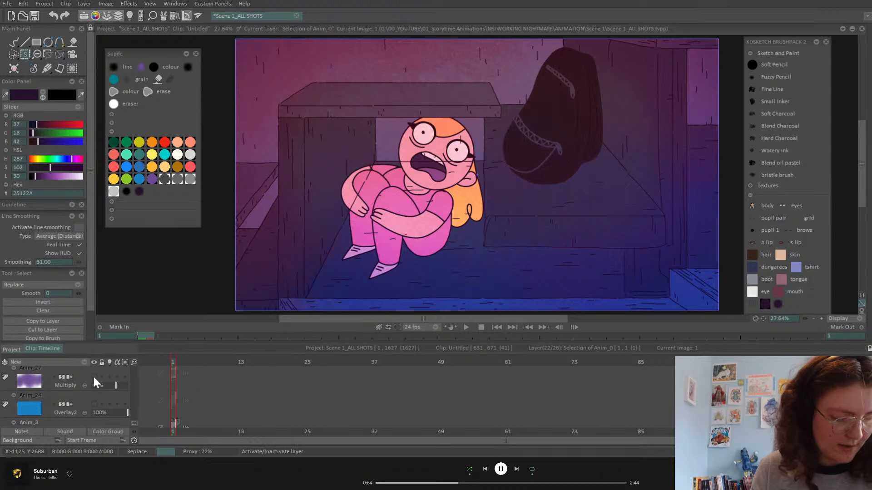
left_click(94, 377)
left_click(94, 377)
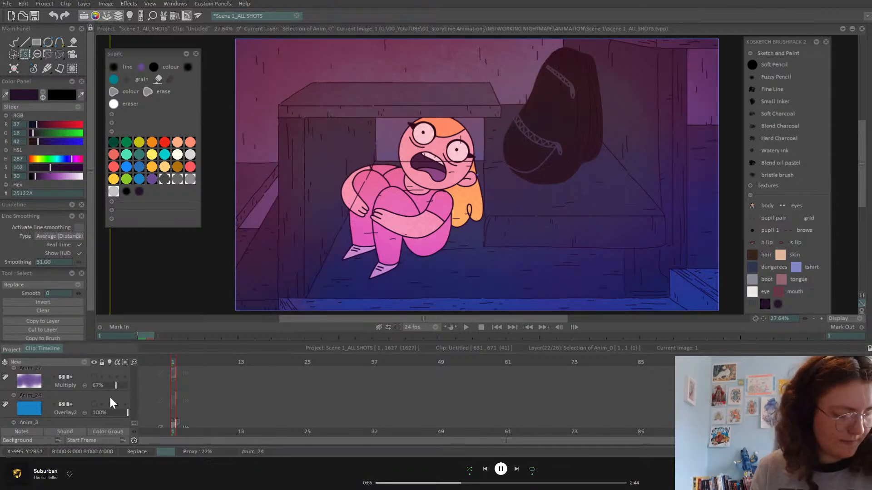
Select the Anim_4 layer and check which part of the background it holds by hiding and showing it
scroll(156, 400, "down", 2)
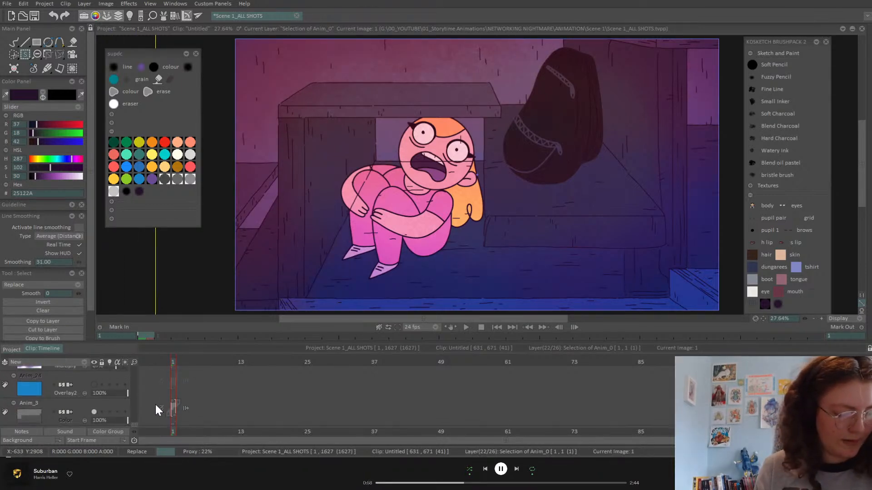
scroll(154, 403, "down", 5)
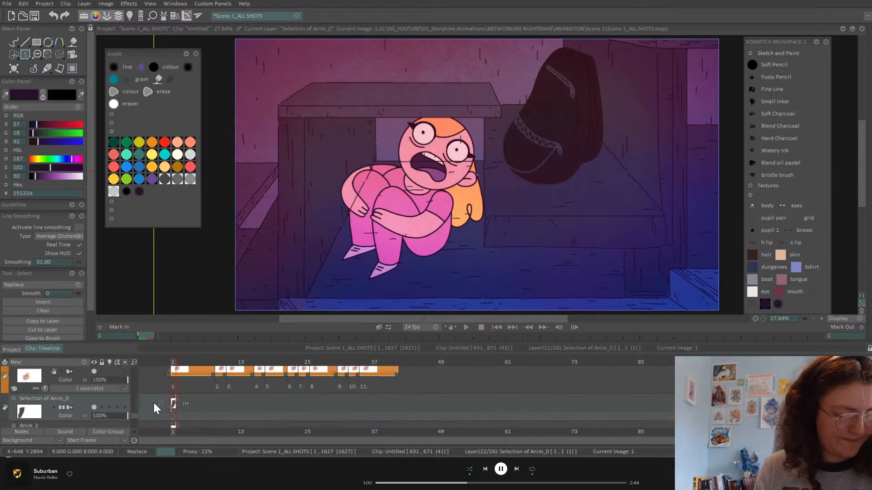
scroll(155, 402, "up", 3)
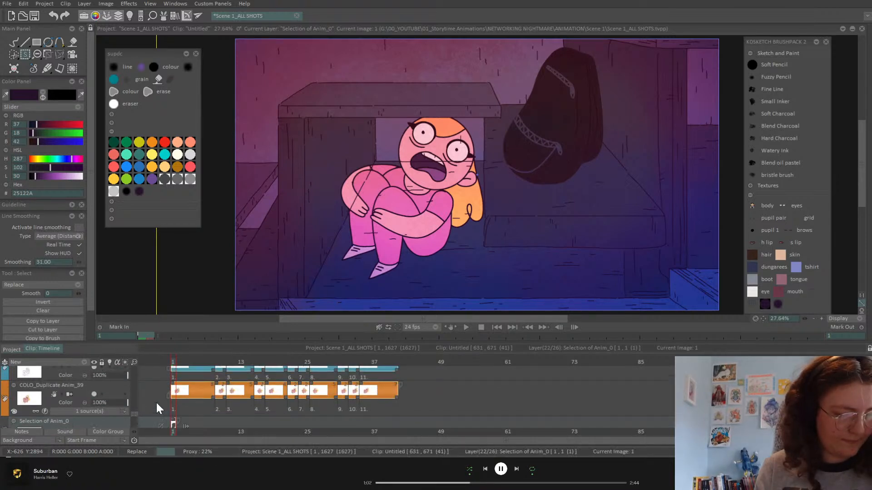
scroll(156, 403, "down", 5)
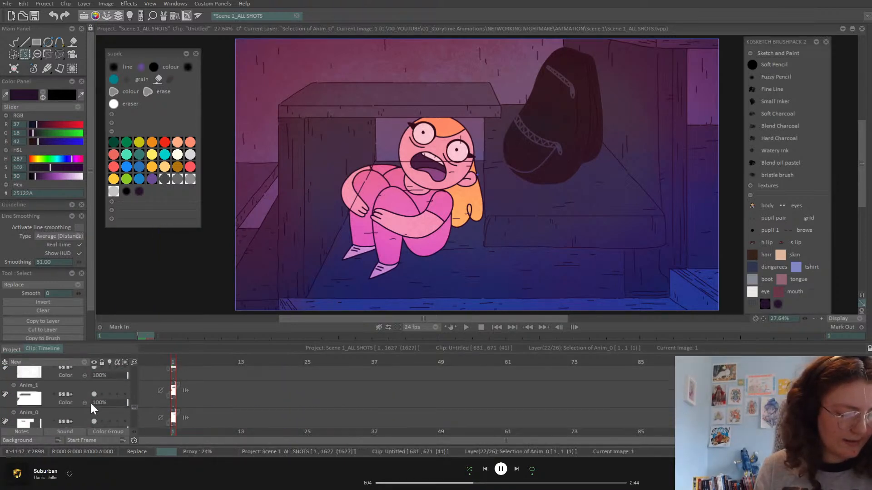
scroll(90, 400, "up", 1)
left_click(90, 399)
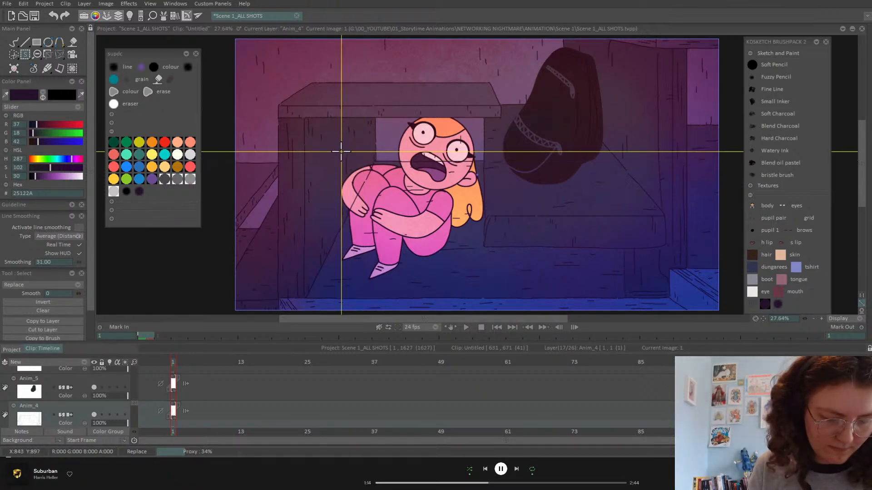
left_click(94, 414)
left_click(94, 414)
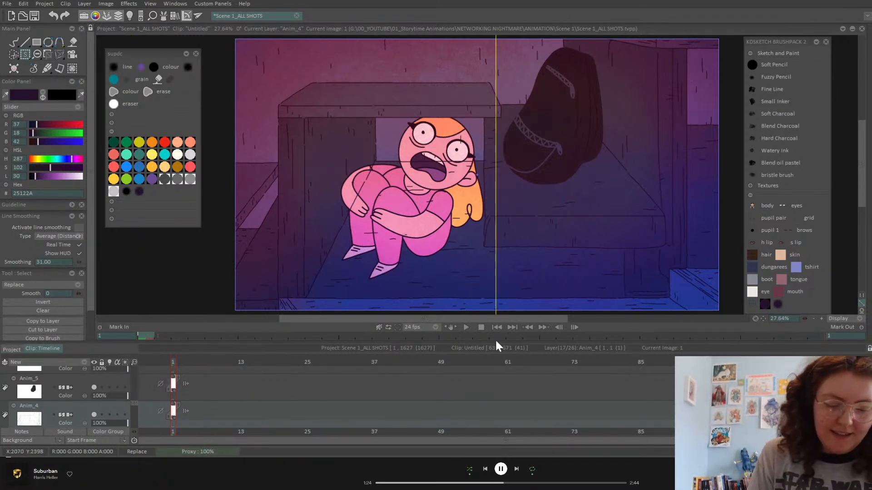
Play back the animation to check the girl against the desk, and return to frame 1
left_click(466, 327)
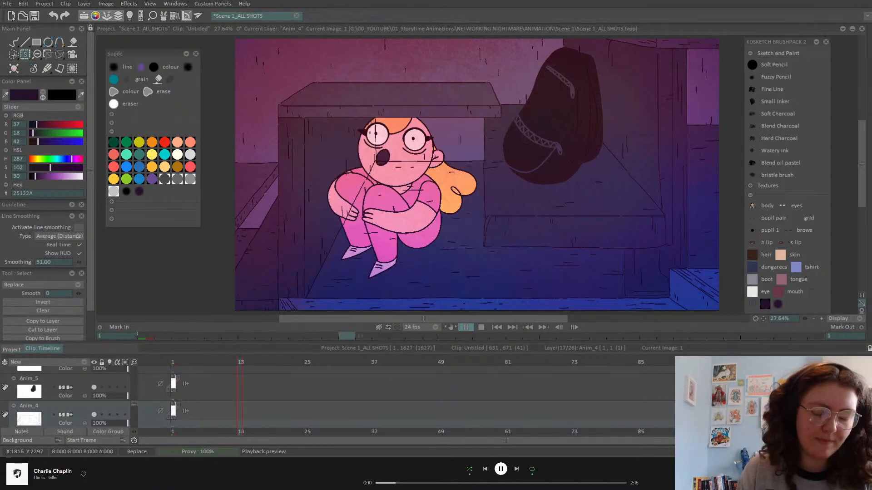
left_click(178, 366)
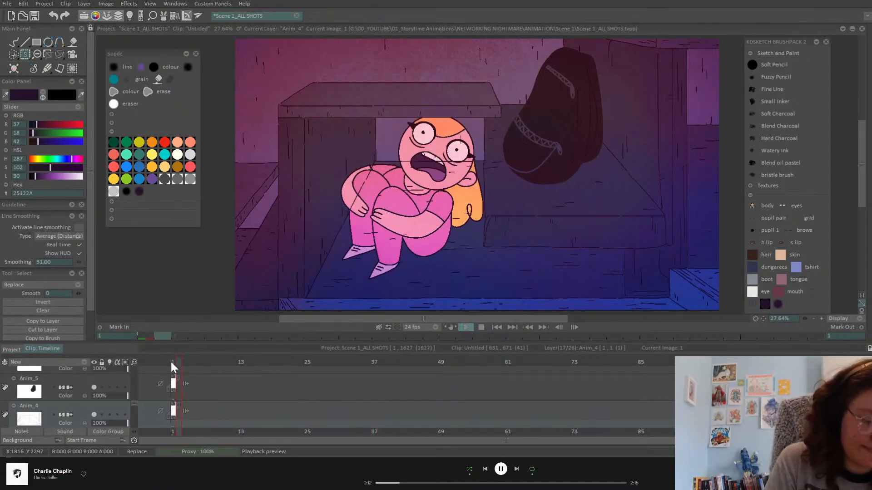
scroll(137, 407, "down", 2)
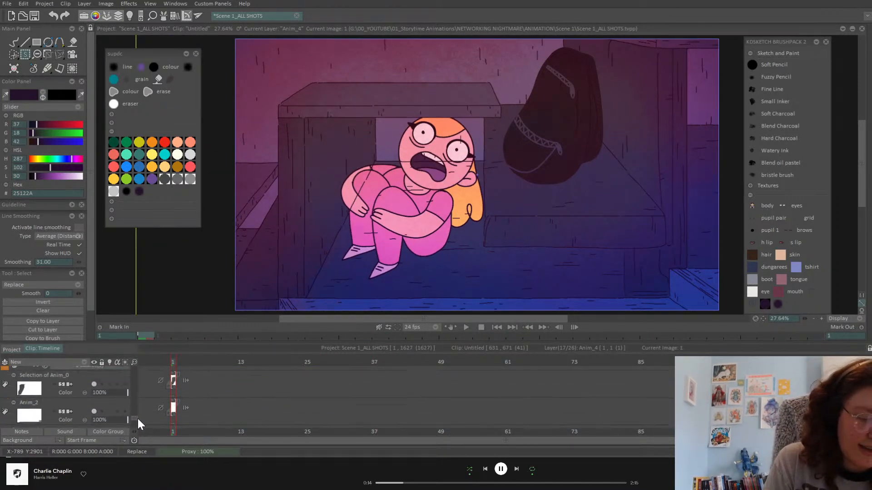
scroll(138, 418, "down", 3)
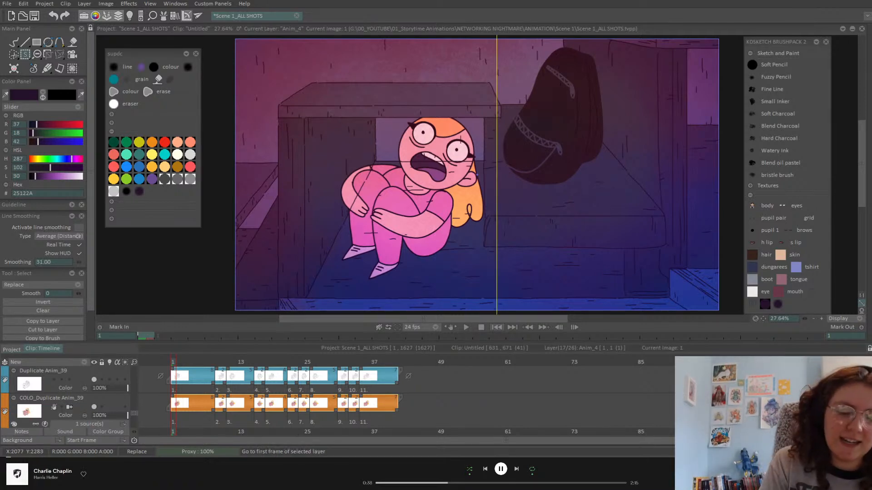
left_click(465, 327)
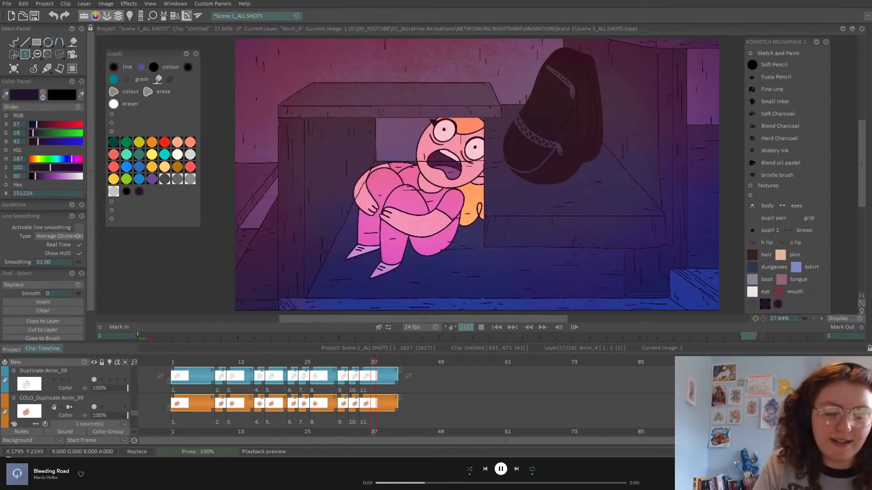
left_click(464, 327)
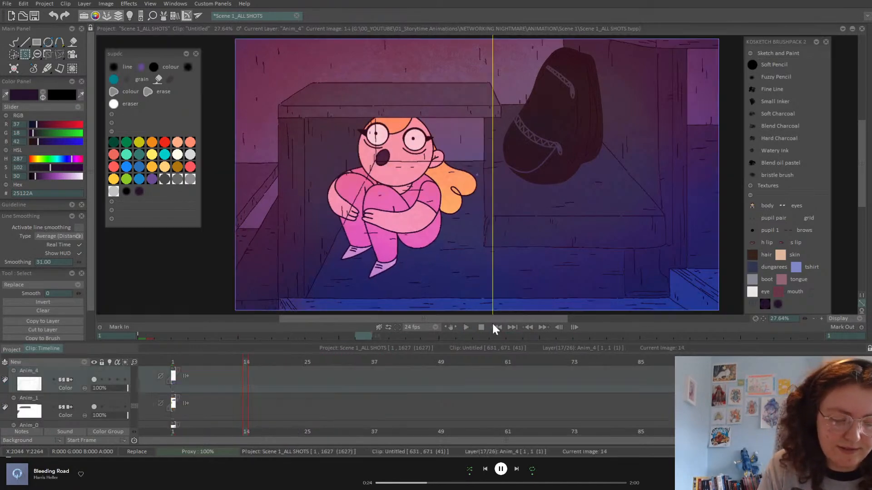
left_click(173, 361)
Check what the Anim_0 layer holds by toggling its visibility, and move it directly below COLO_Duplicate Anim_39
scroll(135, 408, "down", 2)
scroll(136, 410, "up", 1)
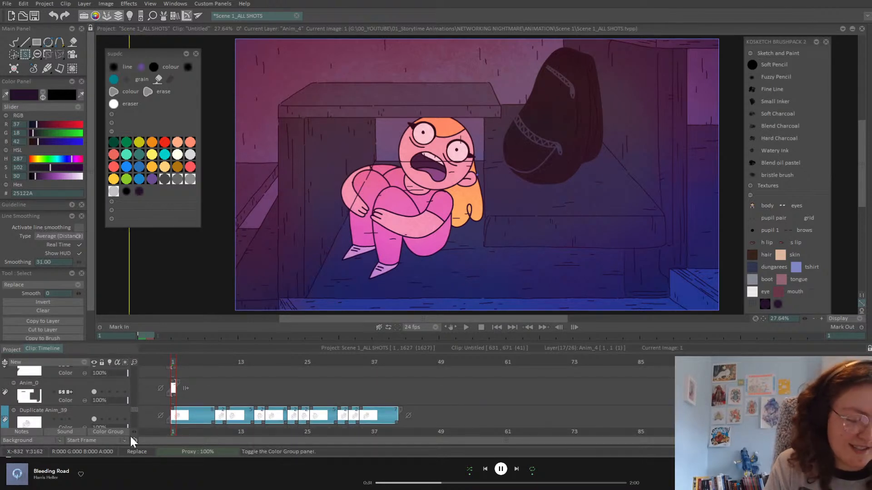
left_click(175, 362)
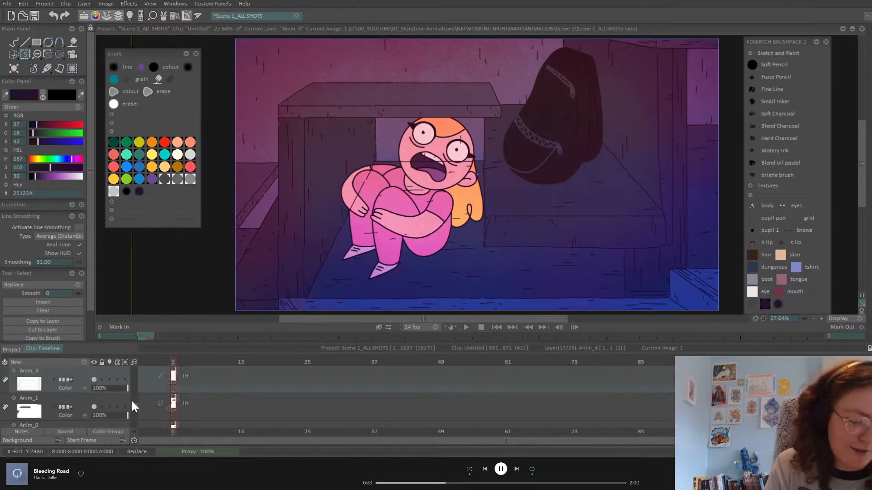
left_click_drag(135, 405, 136, 408)
left_click(95, 410)
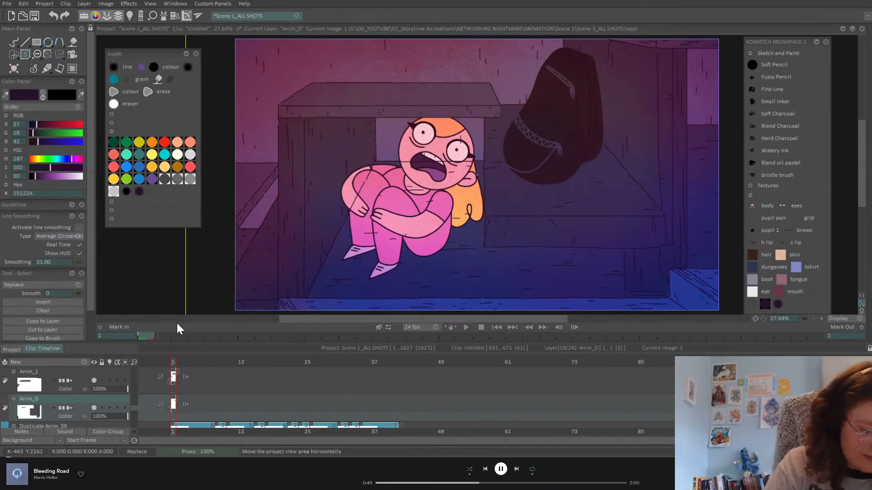
left_click(94, 407)
left_click(92, 408)
left_click(92, 407)
left_click(92, 408)
mouse_move(82, 403)
left_mouse_down()
mouse_move(82, 426)
mouse_move(90, 364)
mouse_move(84, 420)
left_mouse_up()
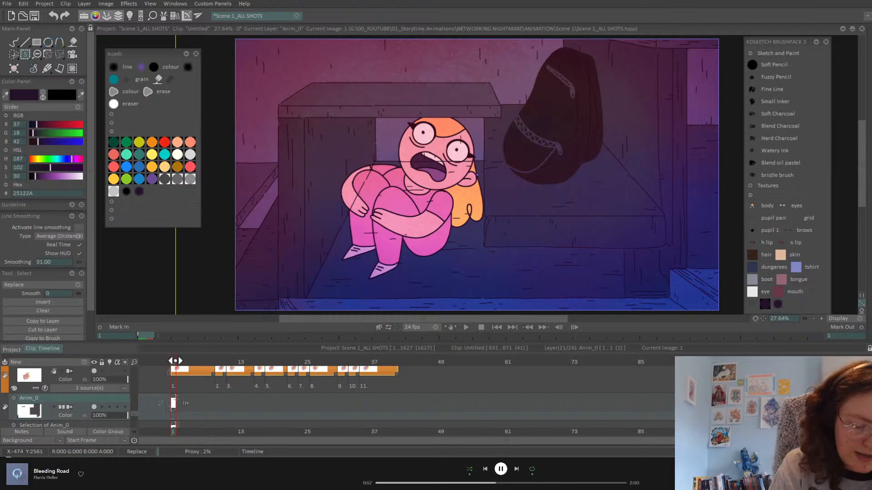
Select the Anim_4 layer and draw a lasso selection around the under-desk area containing the girl
left_click_drag(173, 362, 134, 401)
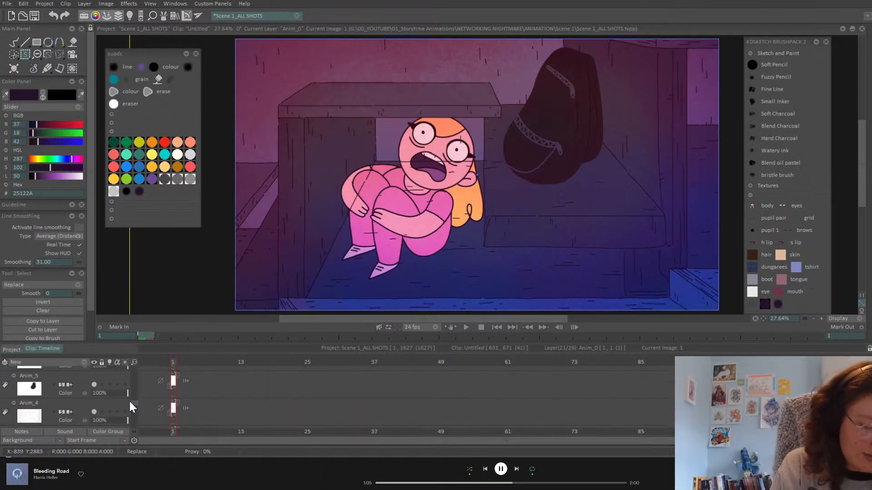
left_click(83, 407)
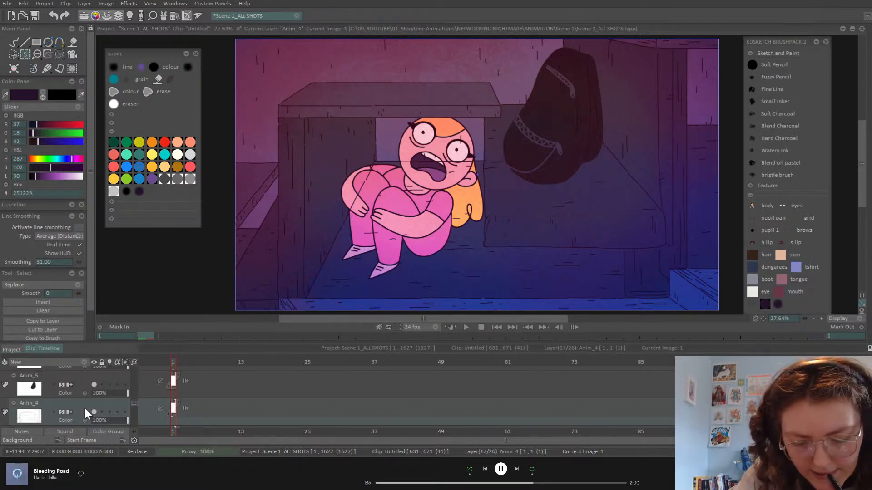
scroll(135, 404, "down", 3)
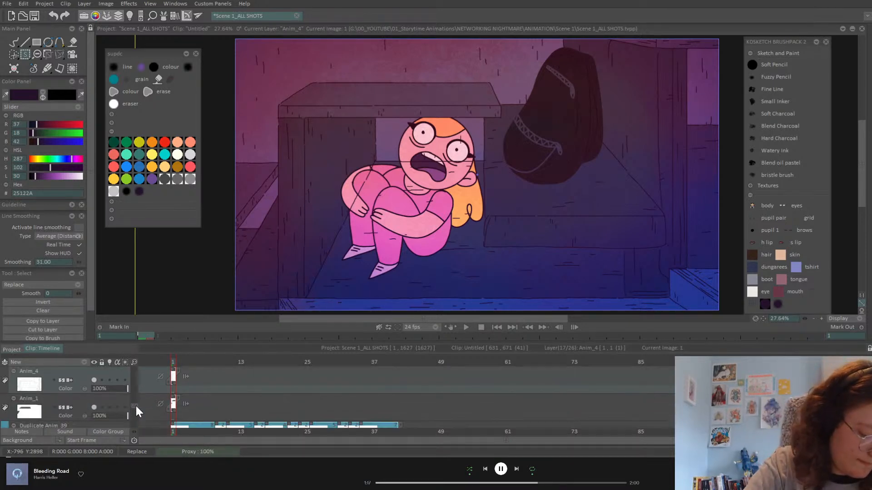
scroll(135, 407, "up", 1)
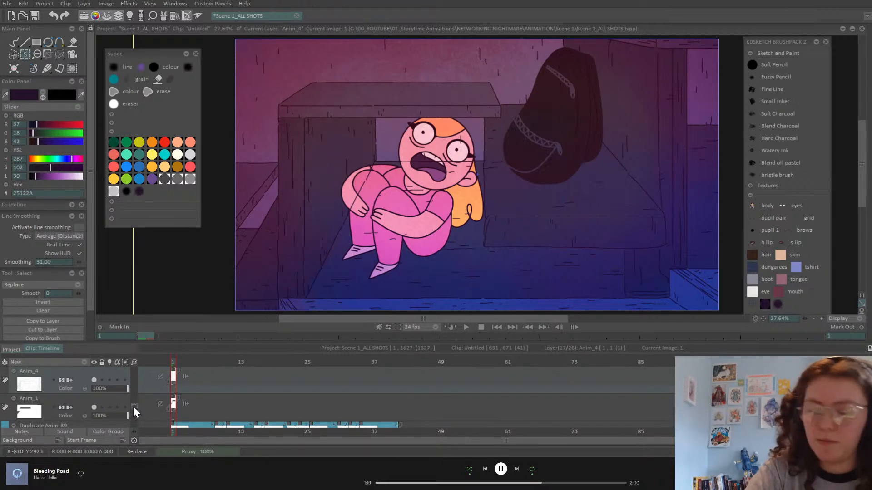
right_click(25, 55)
left_click(103, 87)
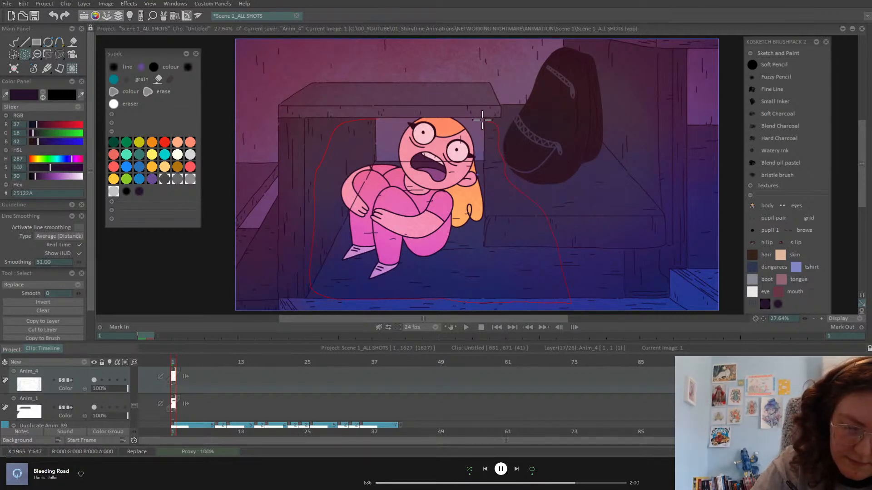
left_click_drag(378, 110, 377, 110)
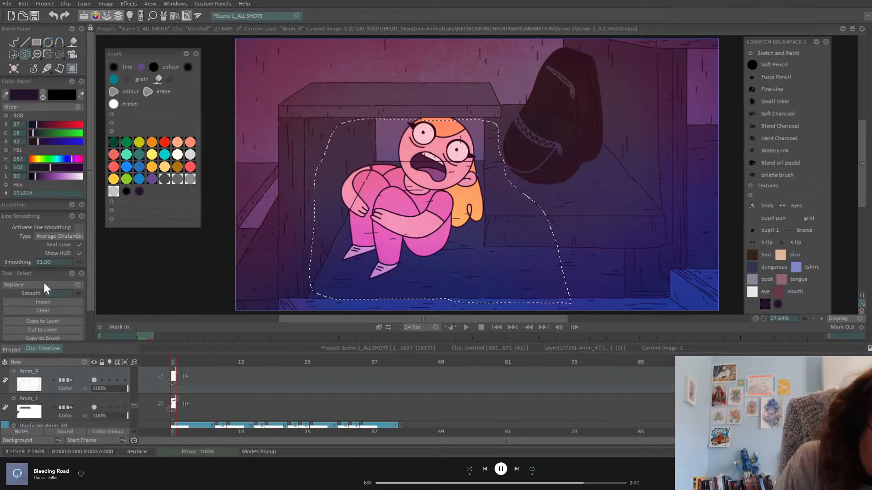
Subtract the floor's lower edge and the bench-side area from the selection, and scrub the timeline to check it covers the girl's movement
left_click(70, 274)
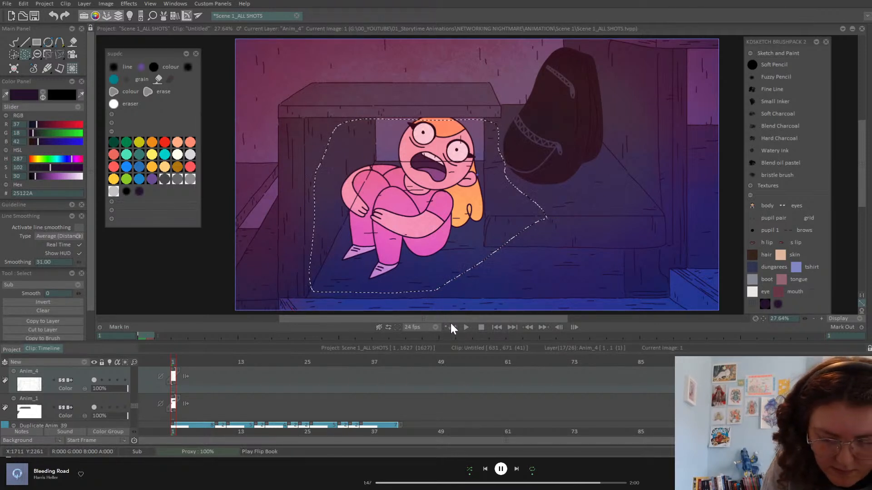
left_click_drag(541, 170, 592, 182)
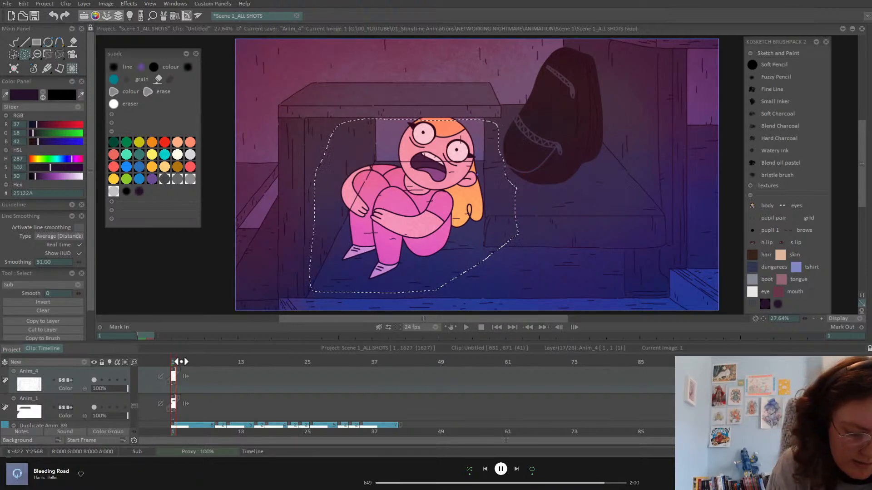
left_click_drag(180, 365, 380, 367)
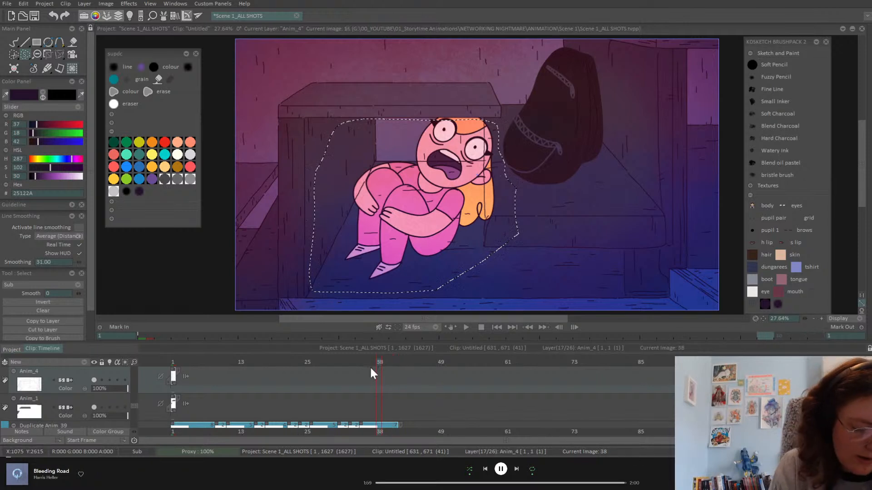
Cut the selected Anim_4 linework to its own layer at frame 1, move it directly above Anim_0, clear the selection and return to freehand drawing
left_click(172, 363)
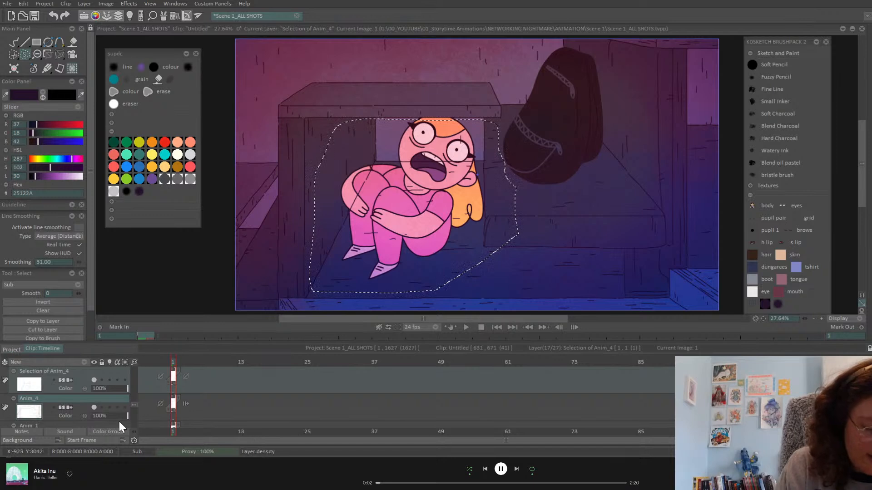
mouse_move(80, 376)
left_mouse_down()
mouse_move(79, 429)
mouse_move(88, 391)
left_mouse_up()
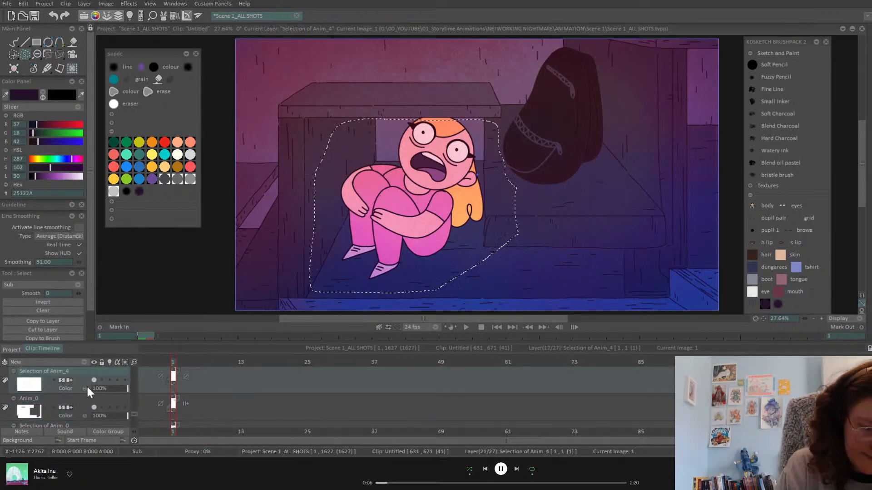
right_click(27, 55)
left_click(80, 155)
left_click(15, 44)
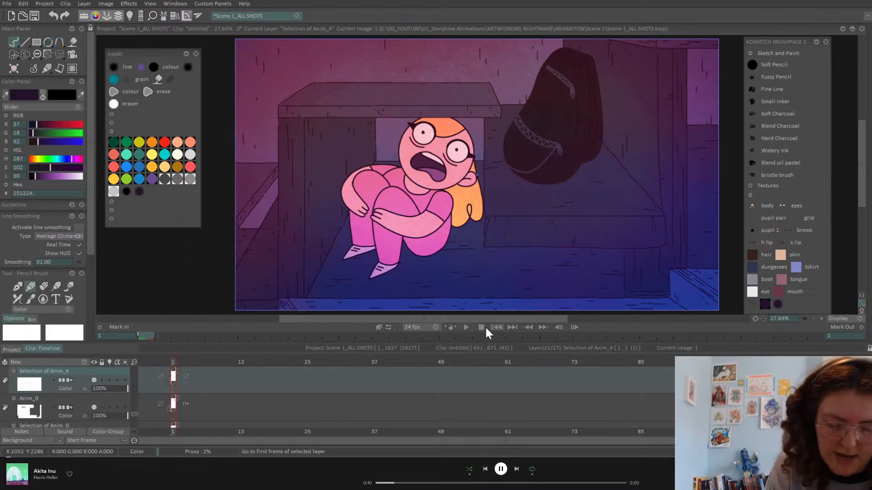
Play back the shot to check that the girl's animation sits correctly in front of the under-desk linework
left_click(465, 328)
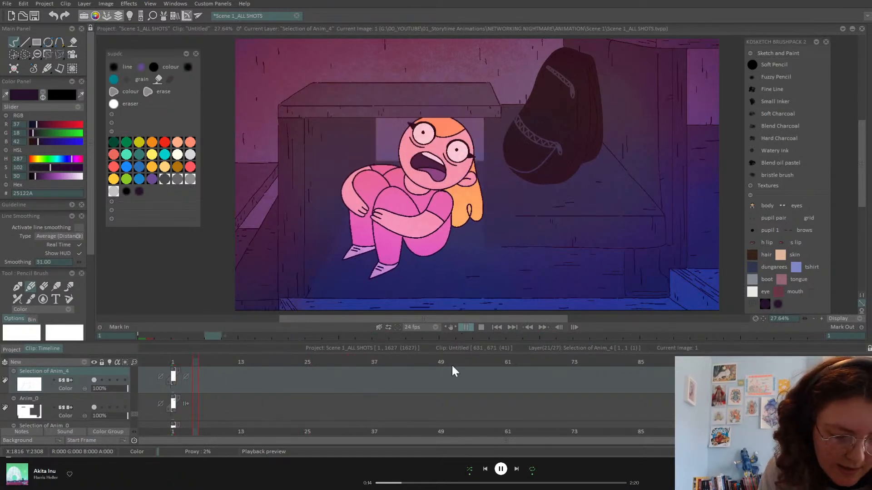
left_click(459, 328)
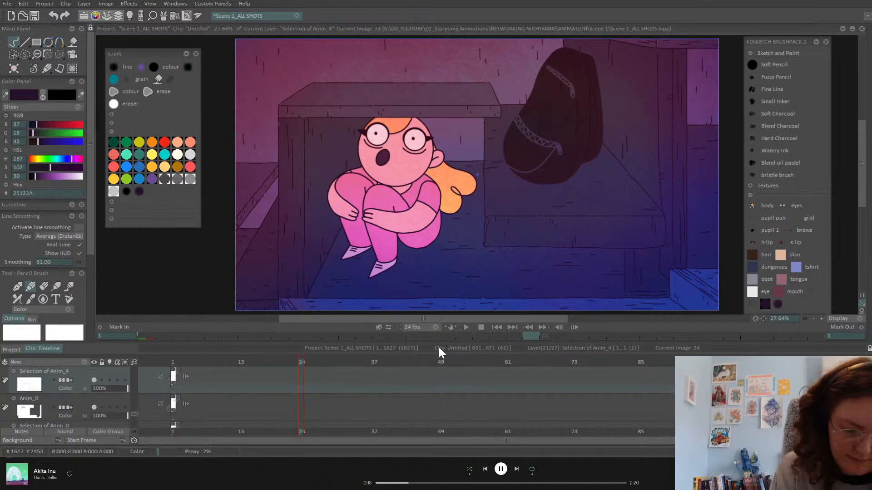
left_click(467, 327)
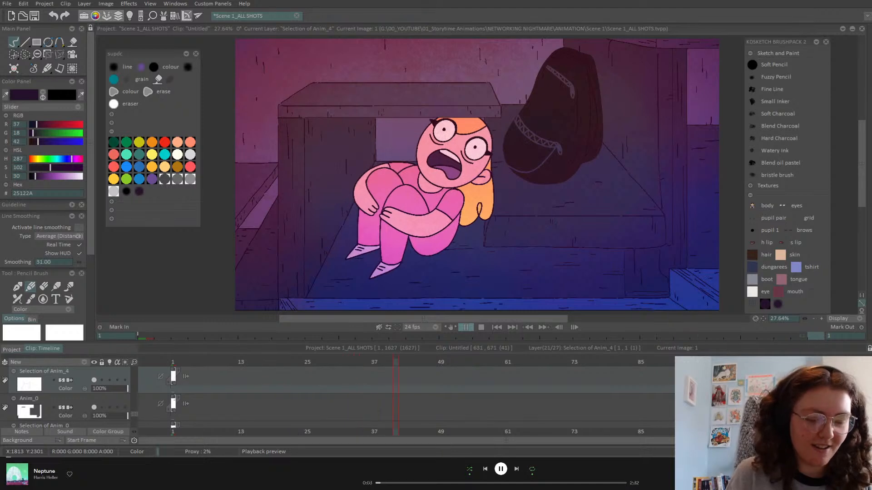
left_click(468, 326)
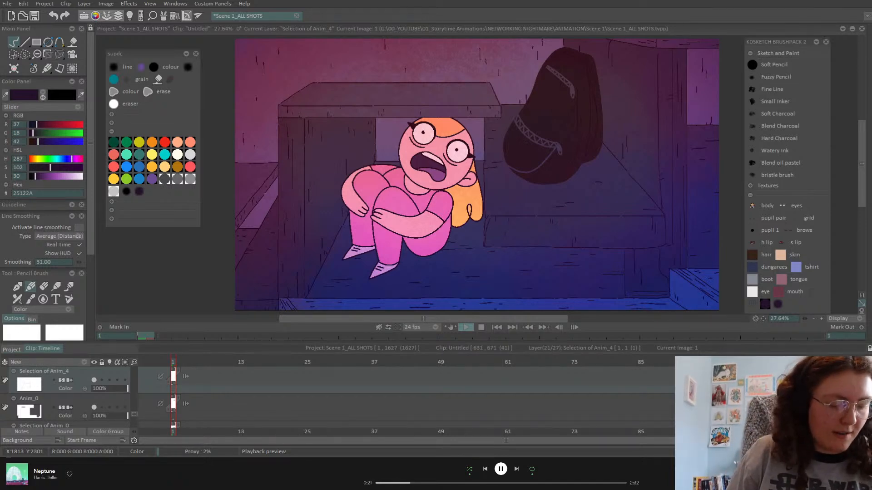
Mark clip 1-5/7, the screaming girl shot, with the Green group colour in the project overview
left_click(11, 349)
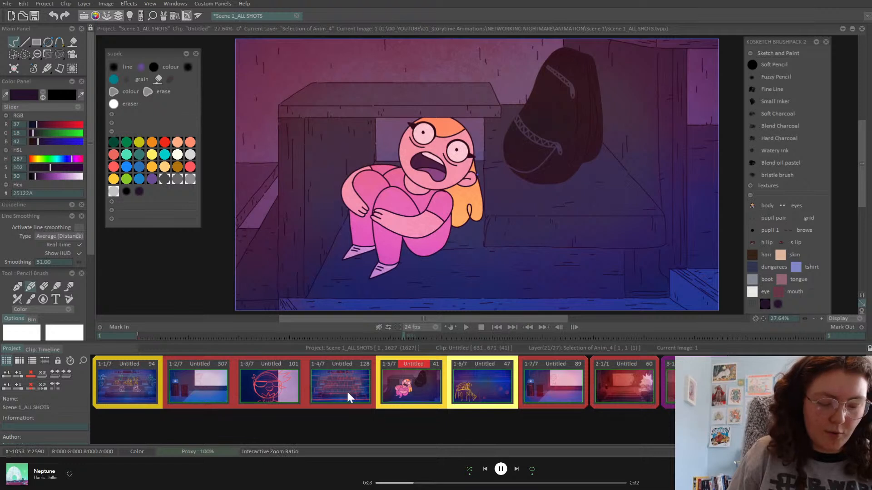
right_click(417, 377)
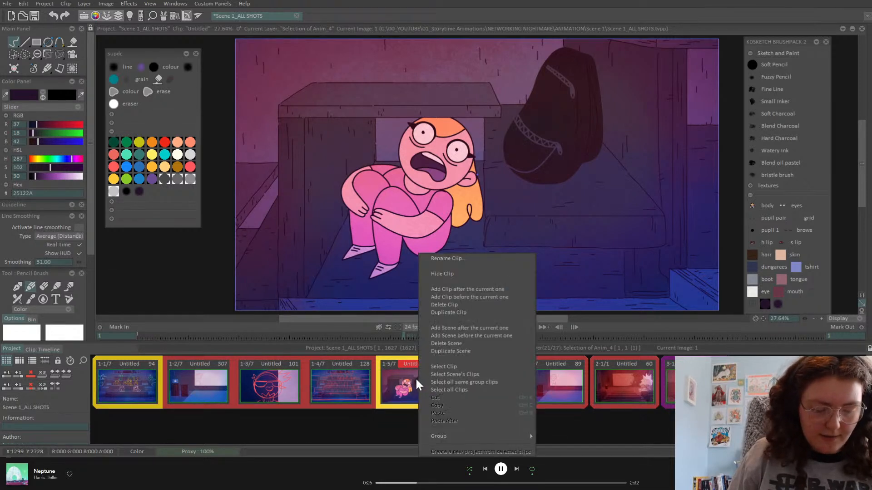
mouse_move(441, 435)
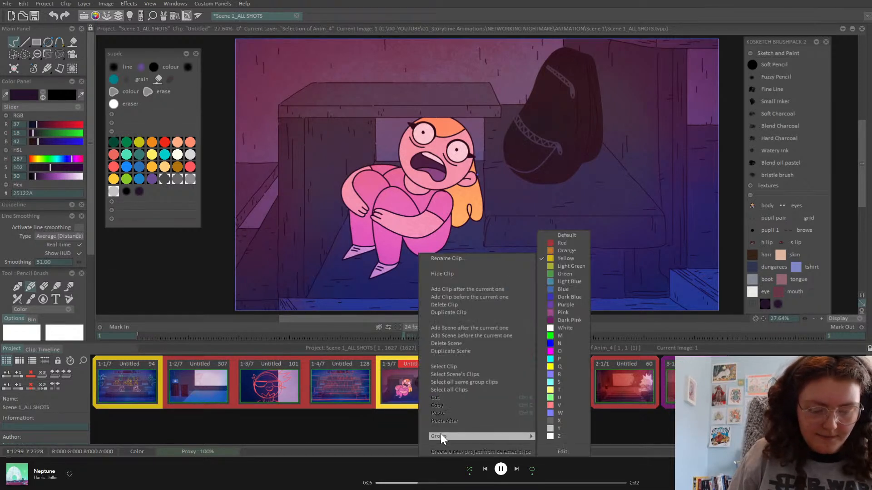
left_click(565, 273)
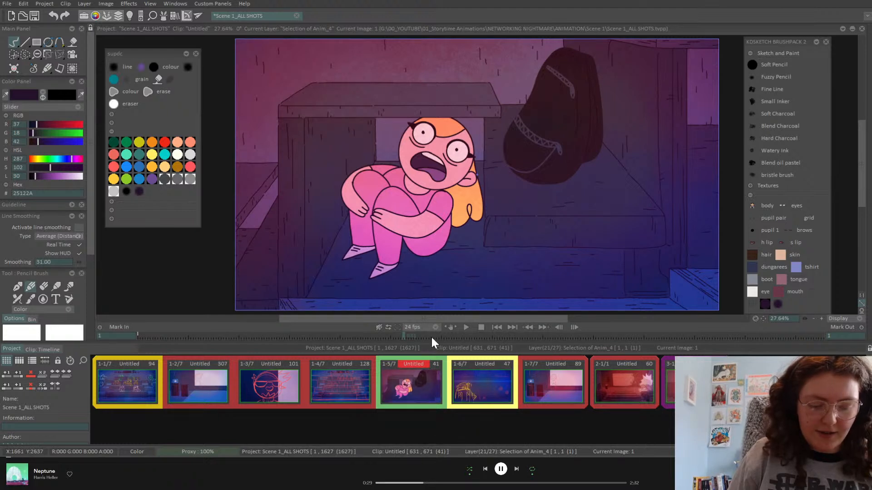
right_click(419, 395)
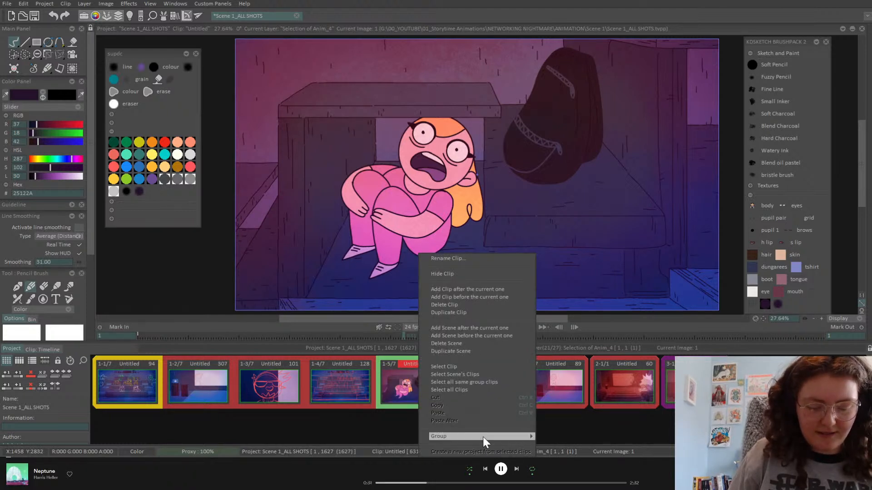
mouse_move(487, 437)
left_click(383, 424)
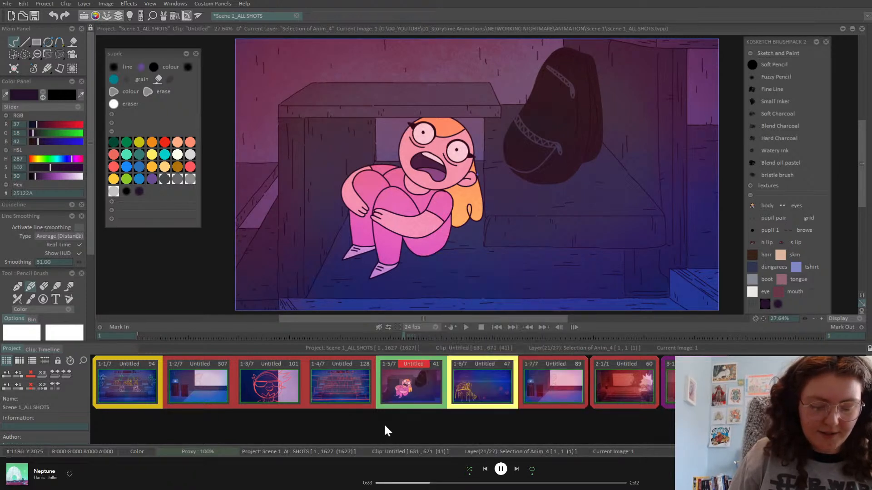
Open clip 1-6/7, set the Anim_30 layer to Hold after its last frame, hide it and select the Untitled1 rough layer
double_click(467, 386)
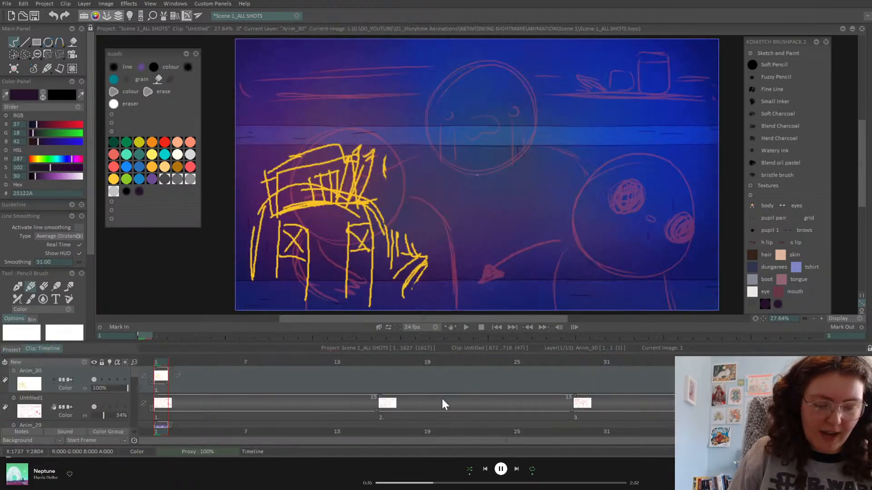
left_click(179, 372)
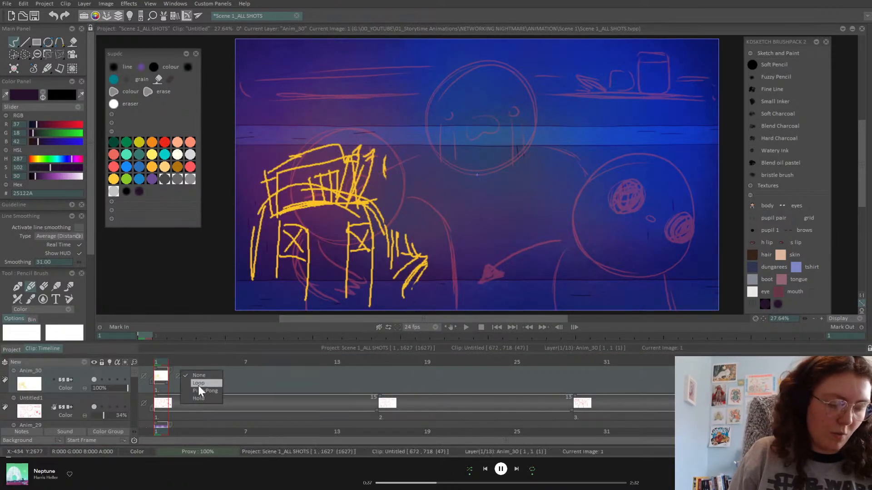
left_click(208, 399)
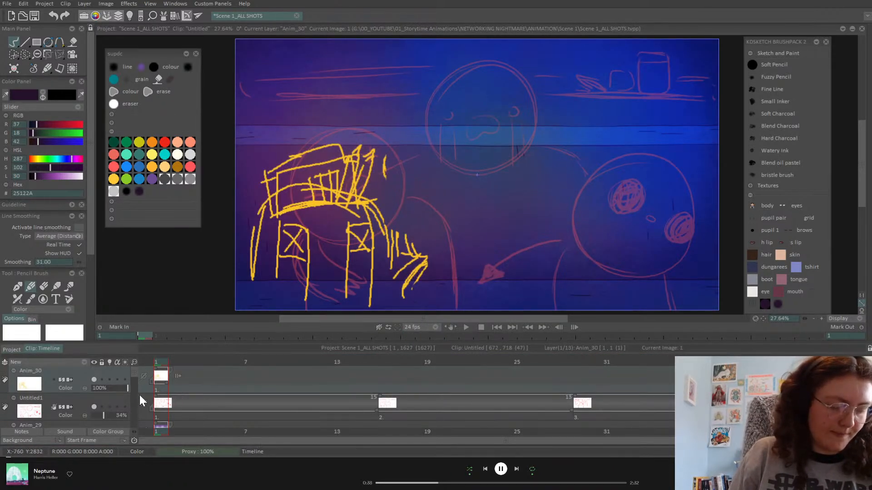
left_click(85, 403)
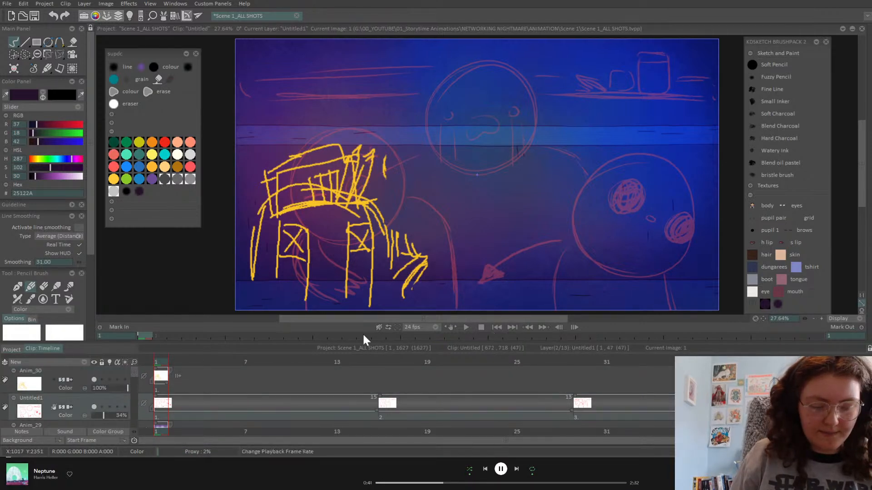
left_click(95, 379)
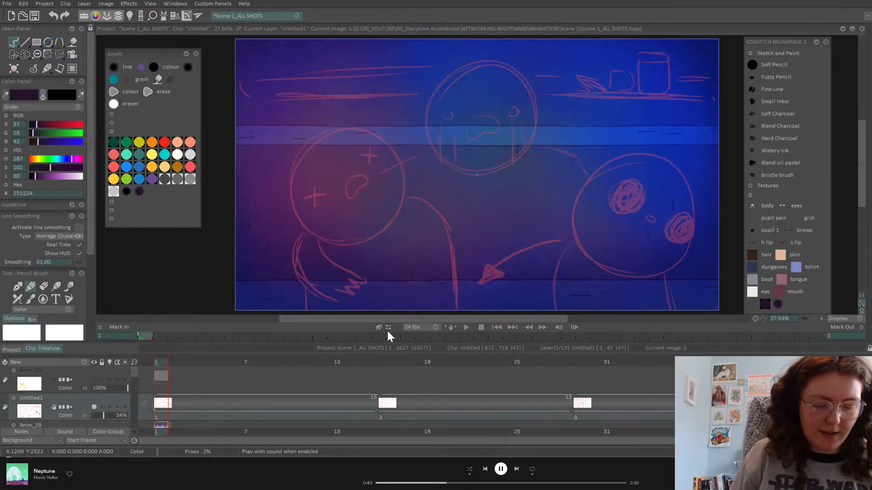
Play back the clip's rough sketch animation, return to frame 1 and save the project
left_click(465, 327)
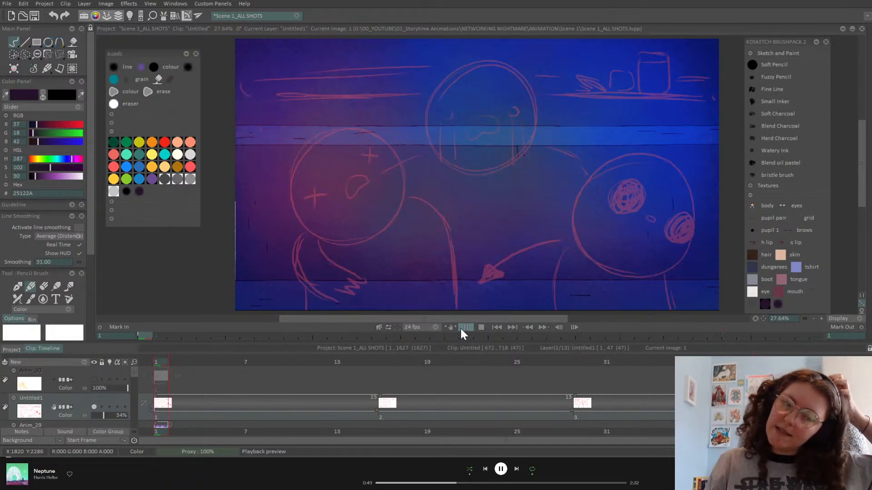
left_click(459, 327)
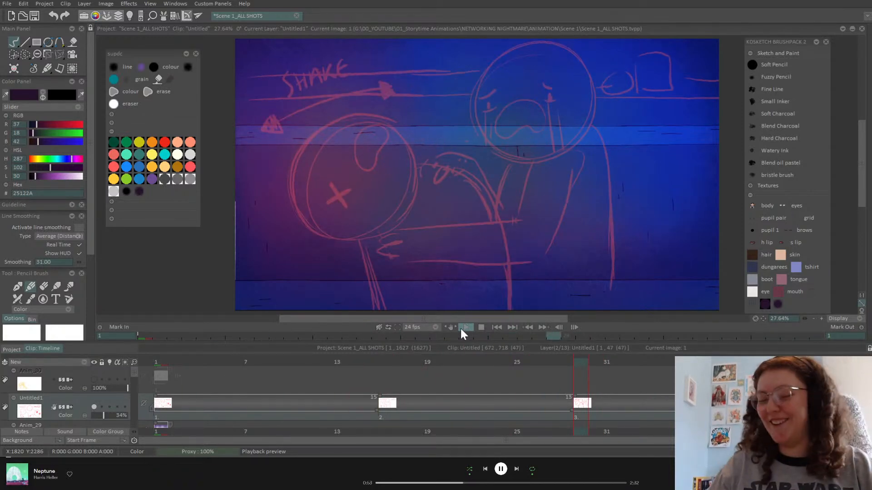
left_click(159, 360)
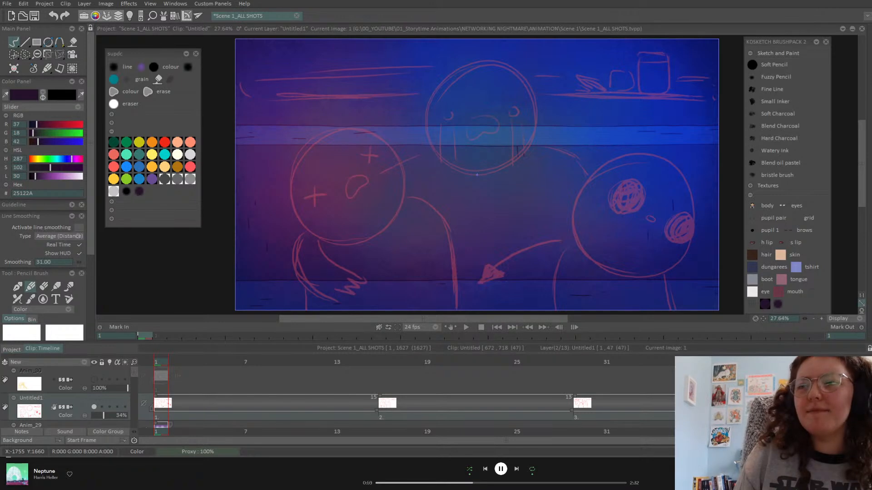
key("ctrl+s")
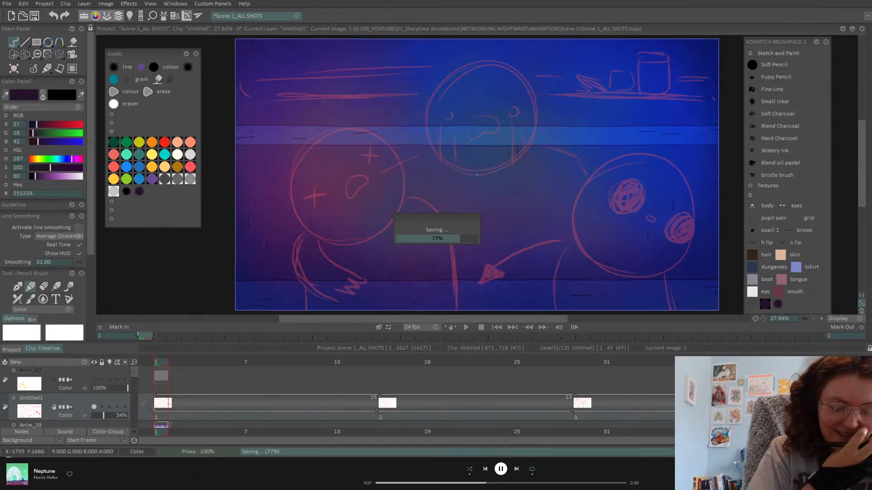
Open clip 1-1/7 and scrub through its timeline to review the rough classroom character animation
left_click(11, 350)
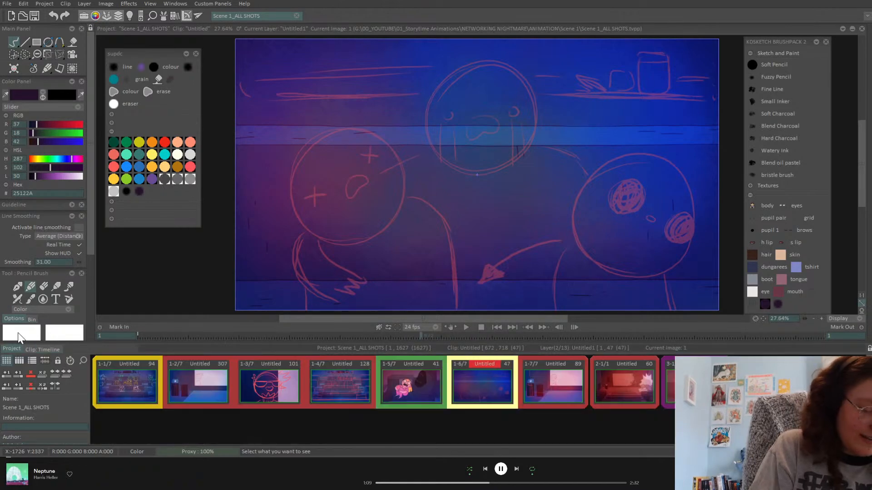
double_click(139, 385)
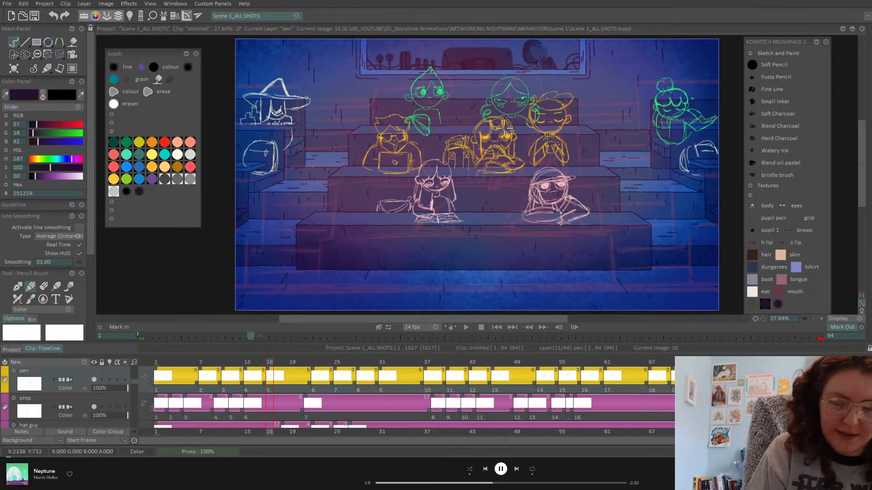
left_click_drag(134, 383, 134, 380)
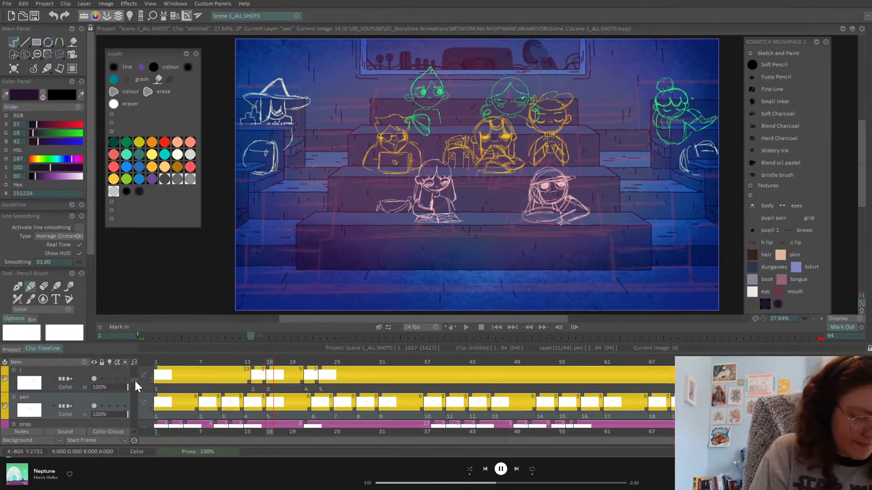
left_click_drag(339, 362, 667, 362)
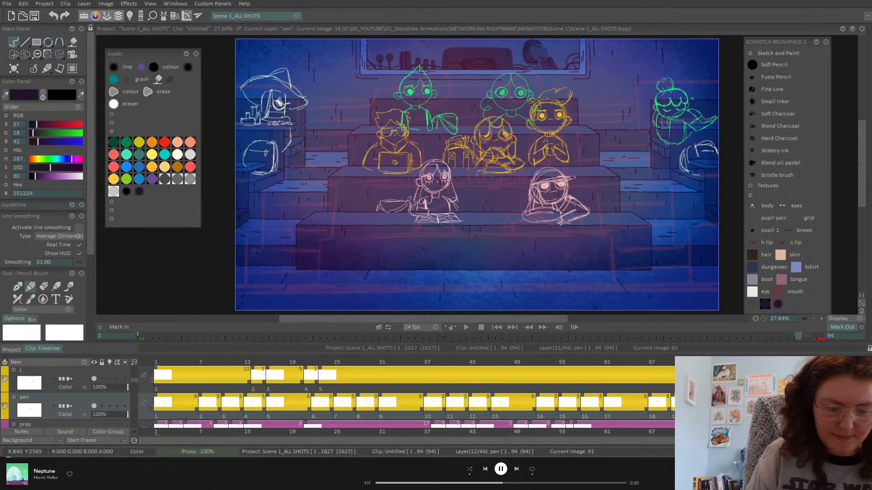
Capture the worried girl and her backpack from clip 1-1/7's pen layer as a custom brush, and open clip 1-6/7
left_click(14, 53)
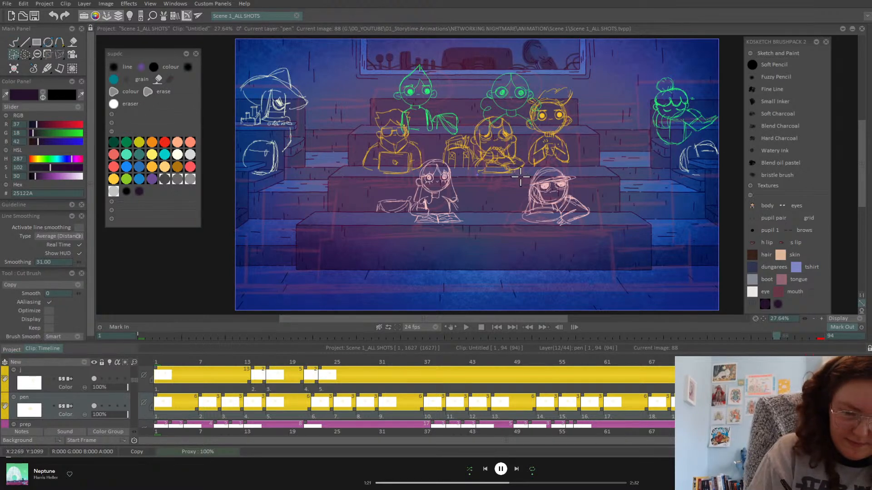
left_click_drag(428, 147, 520, 183)
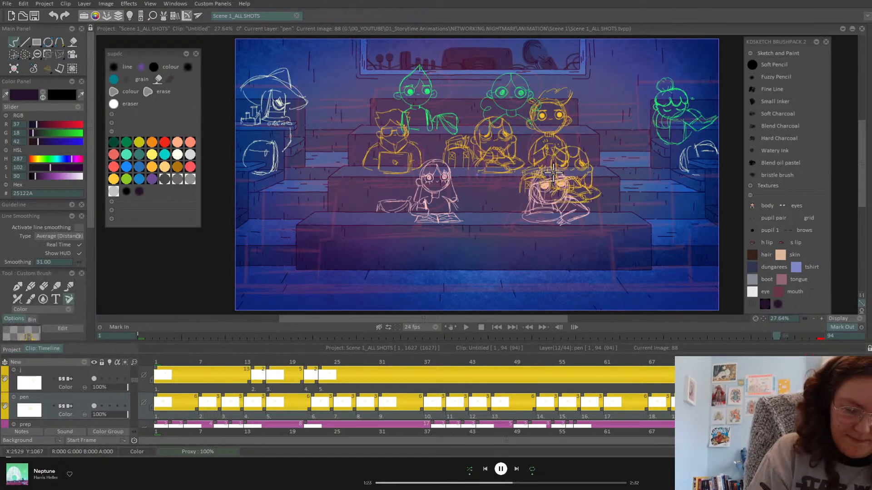
left_click(12, 349)
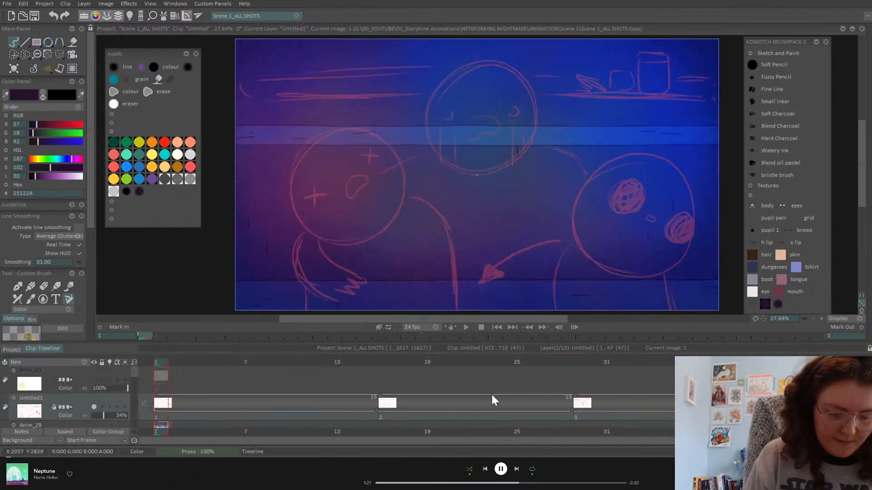
Add a new animation layer above Anim_30 and stamp the girl enlarged over the rough character on the canvas's left side
left_click(85, 363)
left_click(98, 363)
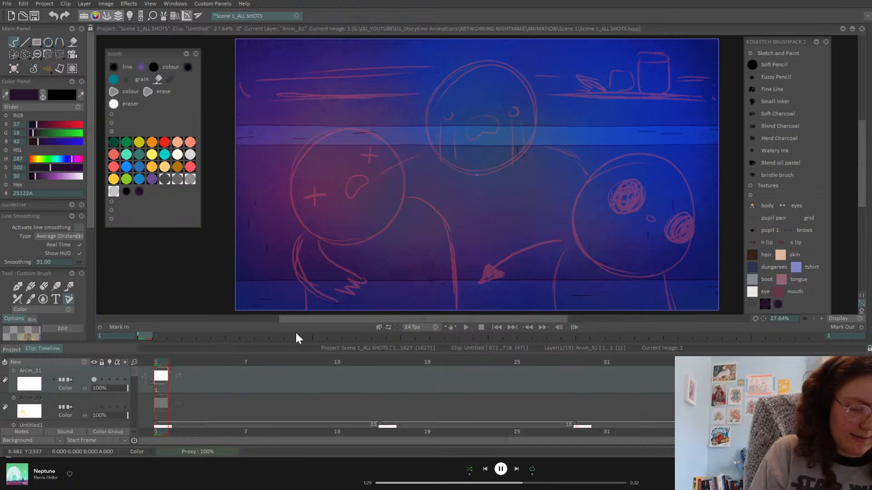
key("ctrl")
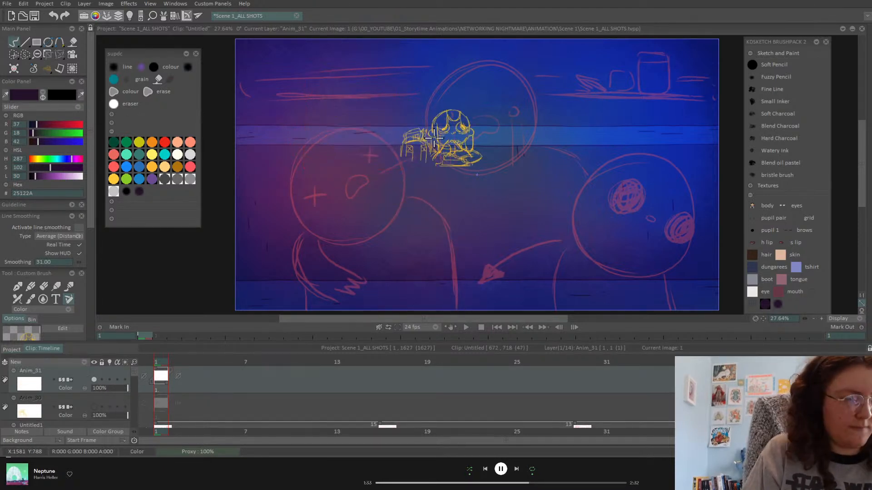
mouse_move(414, 154)
left_mouse_down()
mouse_move(420, 175)
mouse_move(524, 295)
left_mouse_up()
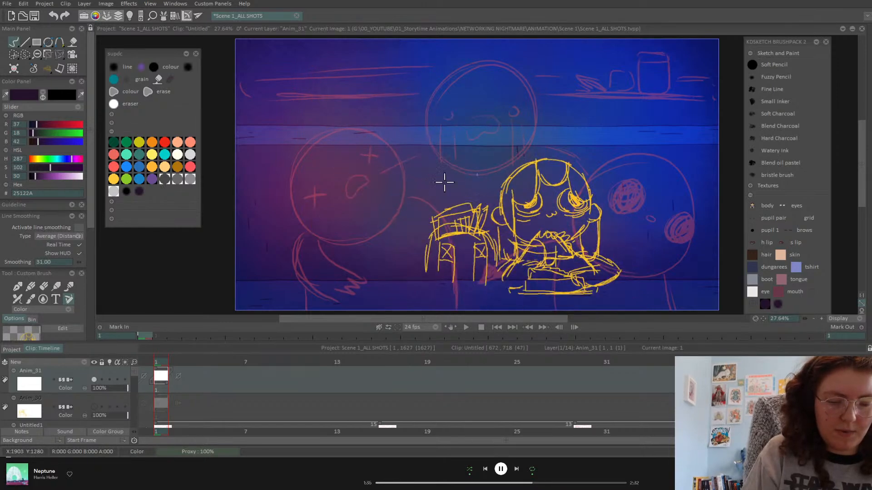
key("ctrl")
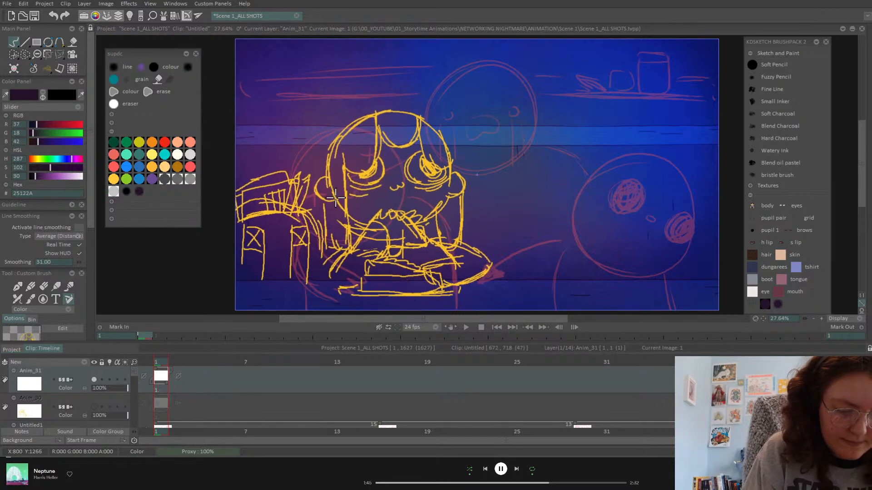
left_click(332, 196)
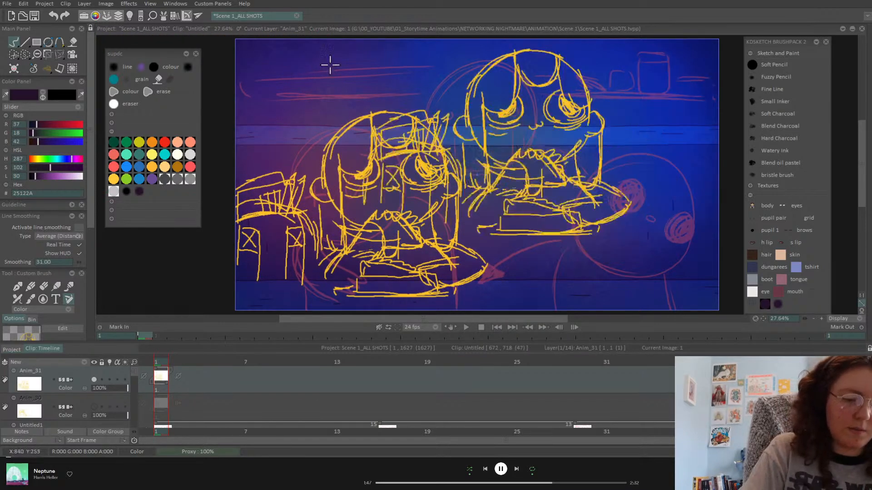
Return to clip 1-1/7 and capture the boy with clasped hands from the j layer as a custom brush
left_click(12, 349)
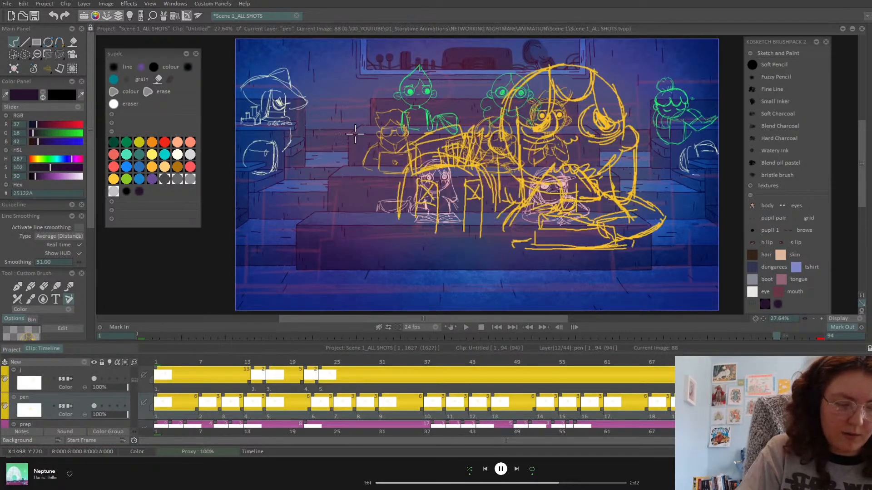
left_click(15, 55)
left_click(16, 55)
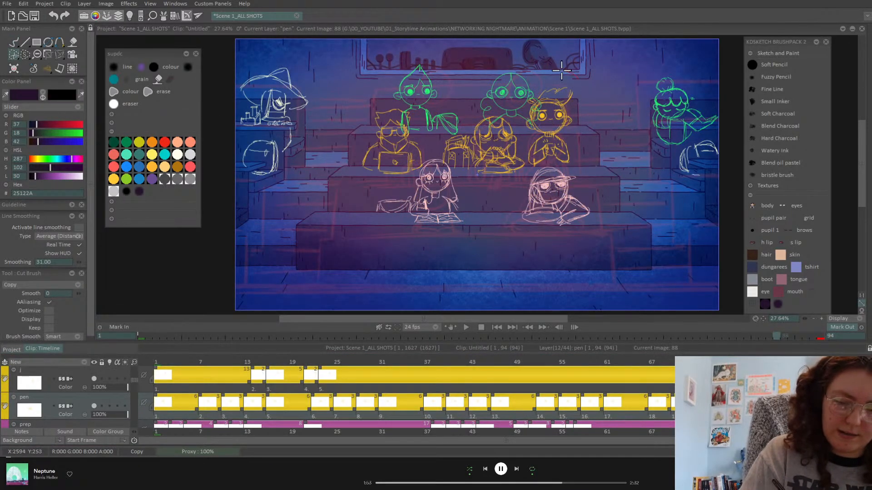
left_click_drag(567, 71, 532, 83)
left_click(84, 376)
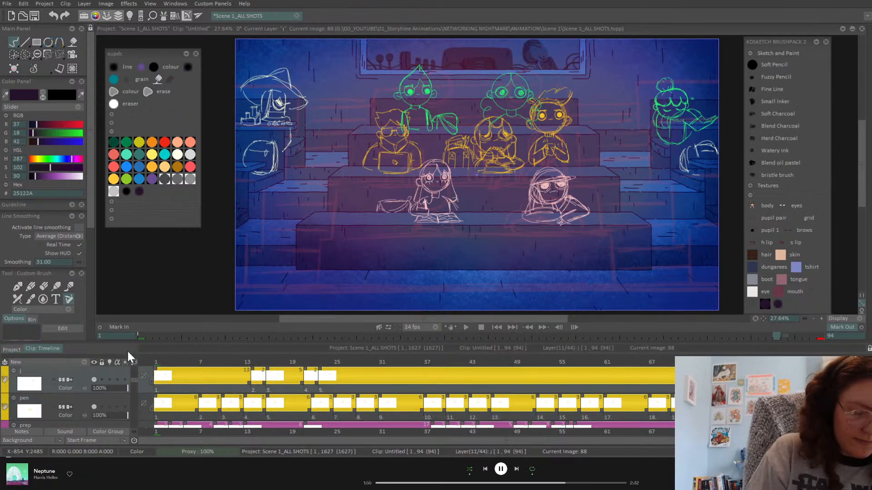
left_click(38, 54)
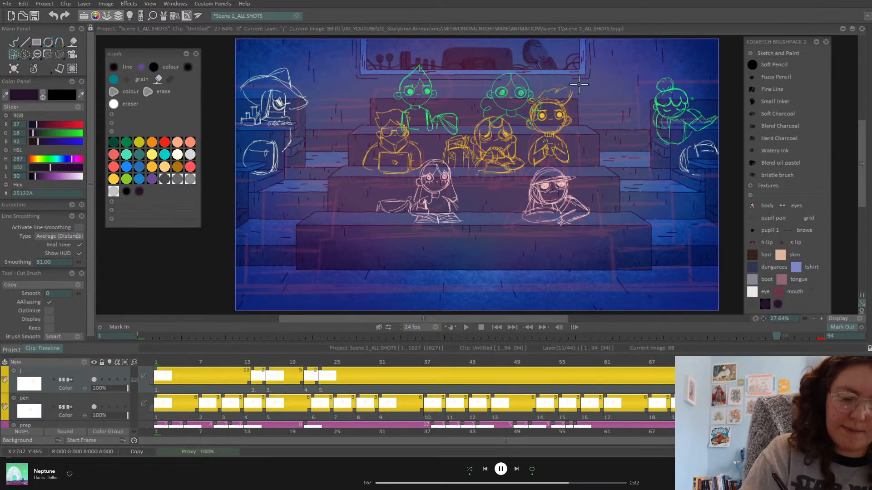
mouse_move(563, 165)
left_mouse_down()
mouse_move(591, 160)
mouse_move(568, 78)
left_mouse_up()
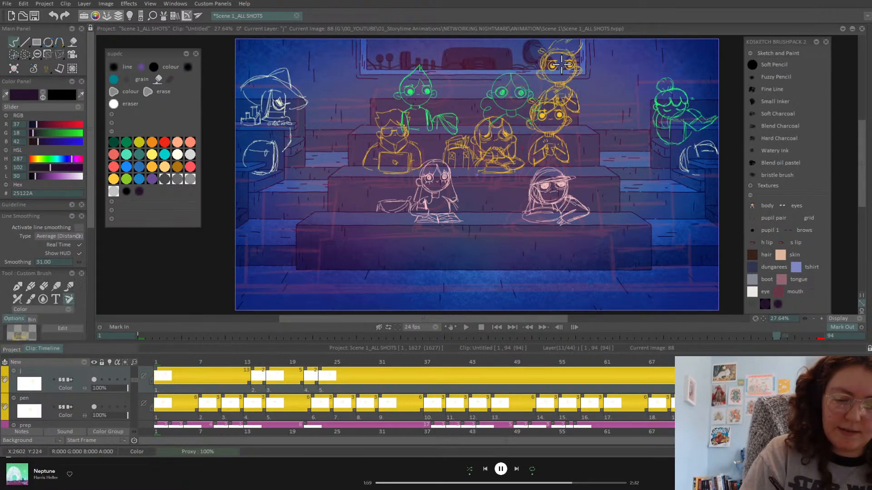
Reopen clip 1-6/7 and stamp the boy enlarged on the Anim_31 layer, to the right of the girl
left_click(12, 349)
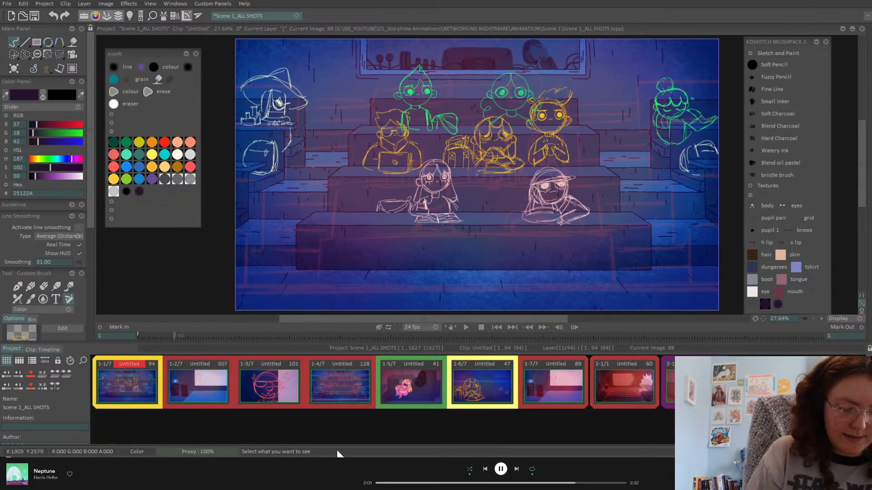
double_click(495, 389)
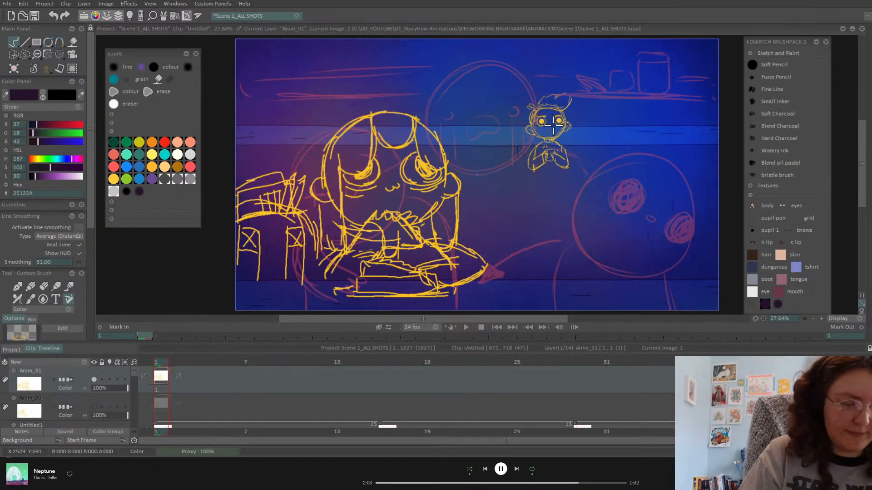
key("shift+z")
mouse_move(554, 136)
left_mouse_down()
mouse_move(593, 208)
mouse_move(677, 297)
left_mouse_up()
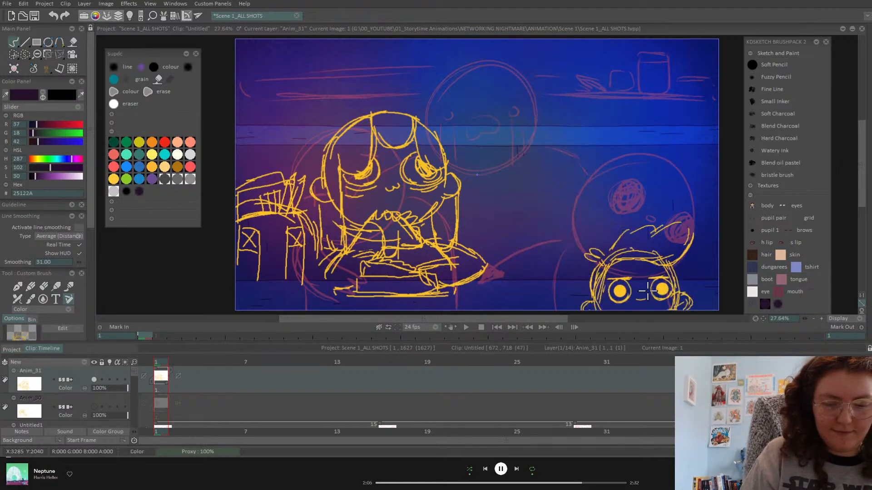
key("shift+z")
left_click_drag(529, 131, 601, 200)
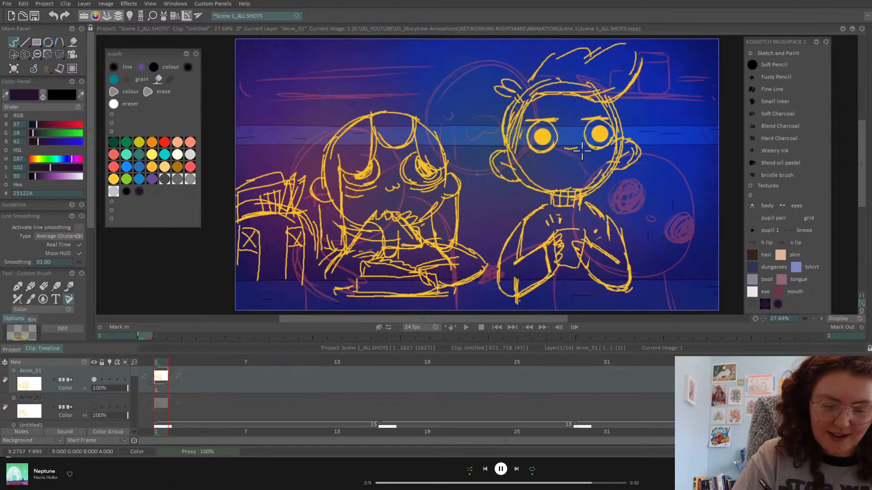
left_click(584, 152)
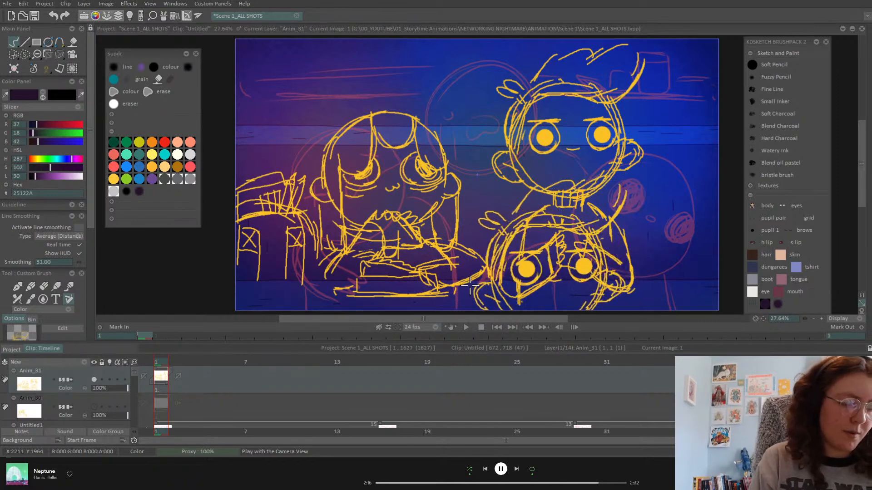
Set the Anim_31 layer to Hold after its last frame and duplicate it
left_click(178, 377)
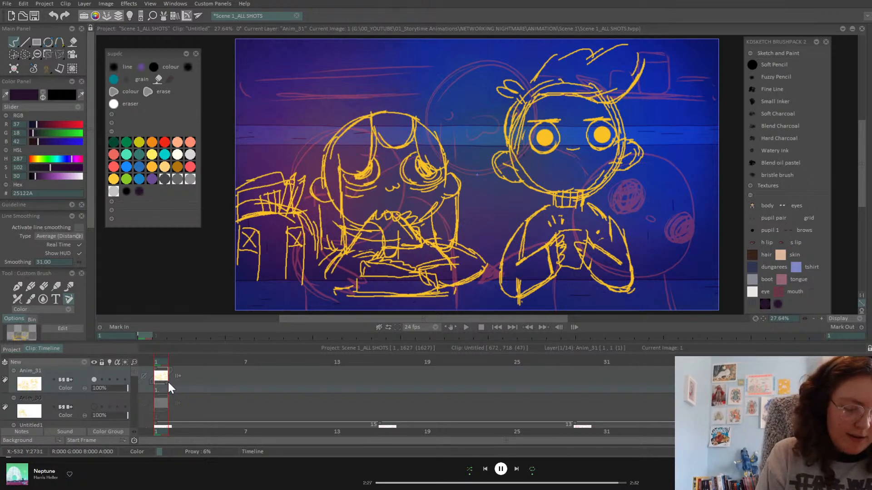
key("e")
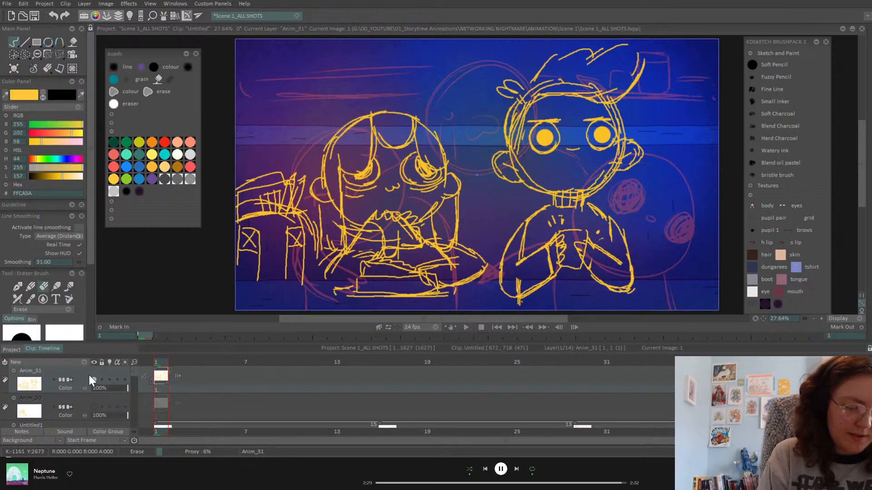
right_click(83, 377)
left_click(119, 344)
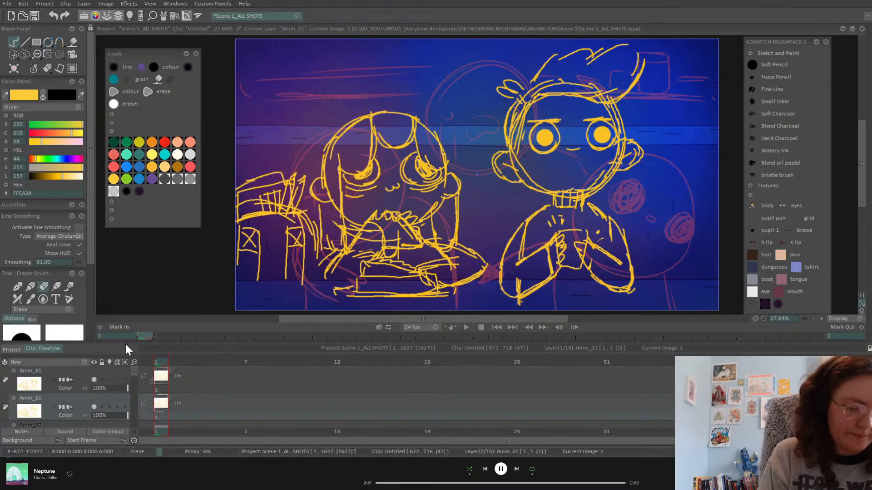
Shrink one copy of the two-character sketch with the Transform tool and place it in the canvas's upper-left corner
left_click(30, 286)
left_click(60, 54)
left_click(104, 67)
left_click_drag(645, 44, 323, 80)
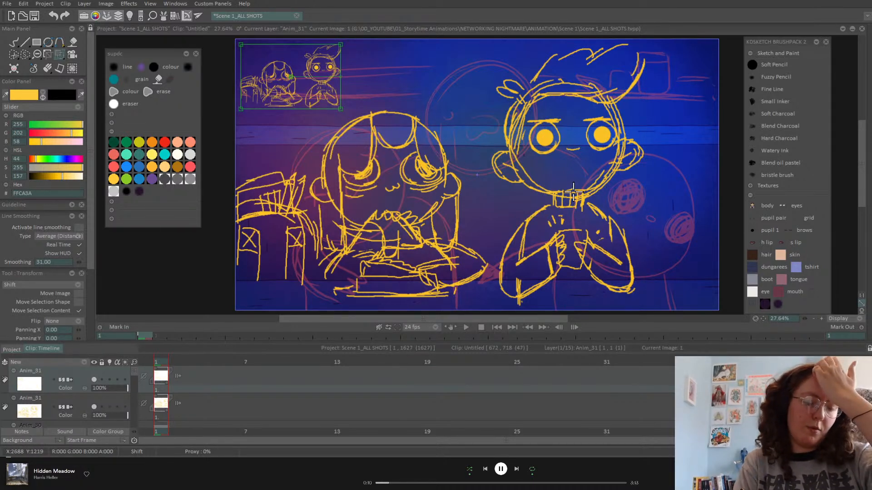
Compare the staging and backgrounds of clips 1-1/7, 1-6/7 and 1-7/7, ending back in clip 1-6/7
left_click(15, 348)
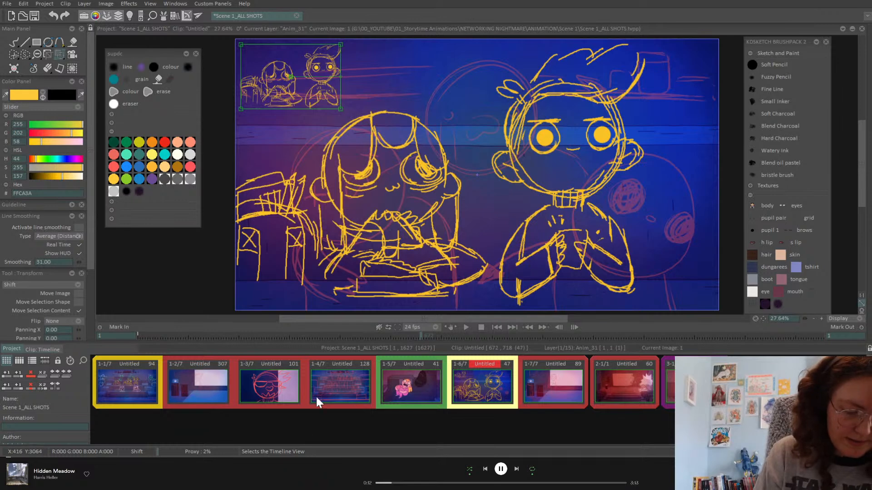
double_click(132, 393)
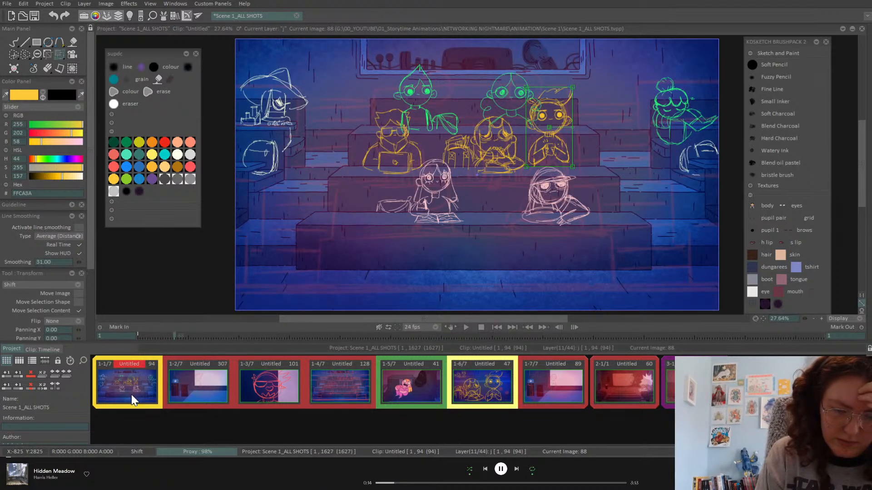
double_click(476, 399)
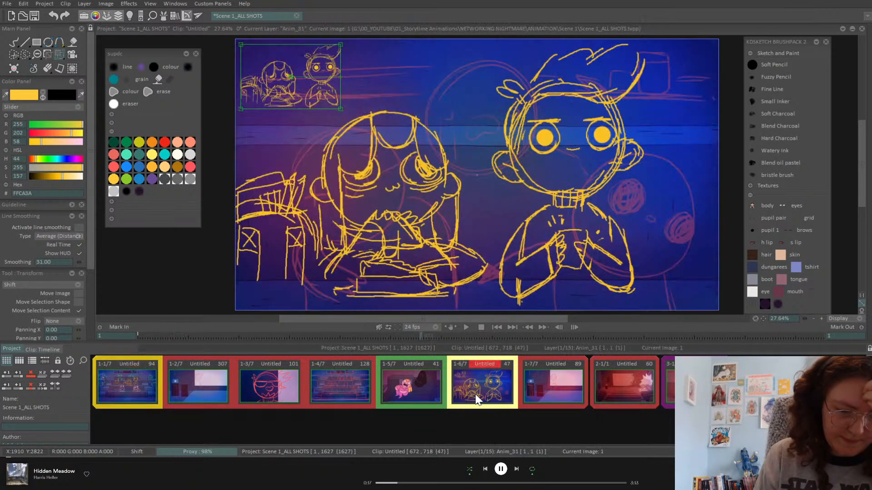
double_click(136, 394)
double_click(532, 382)
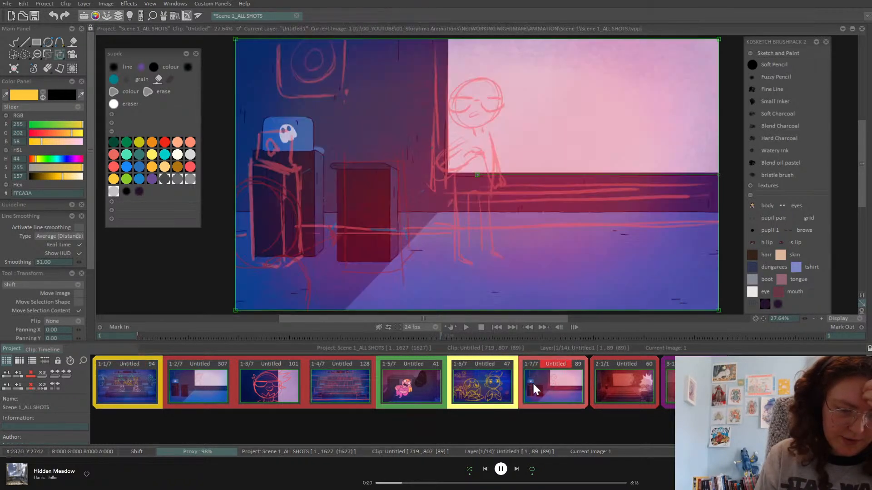
double_click(483, 393)
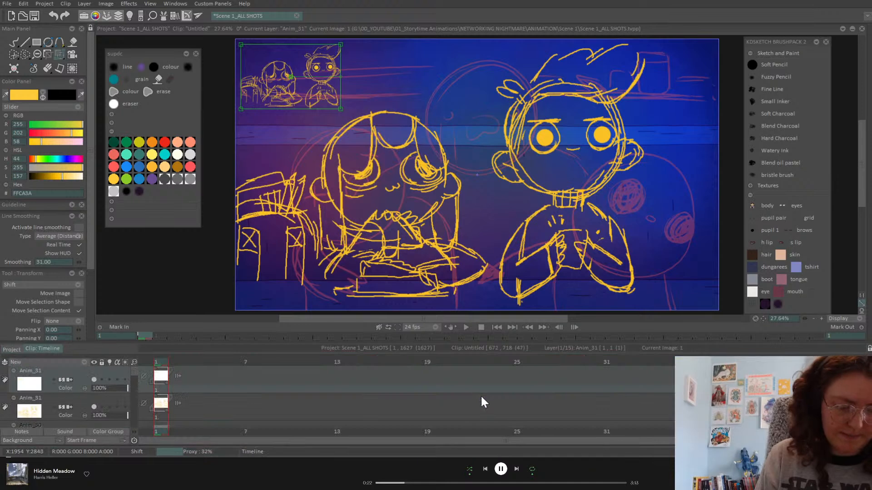
Isolate the Background 0 layer, sample its lighter grey stripe, choose the filled rectangle tool and display all layers again
left_click_drag(135, 373, 139, 433)
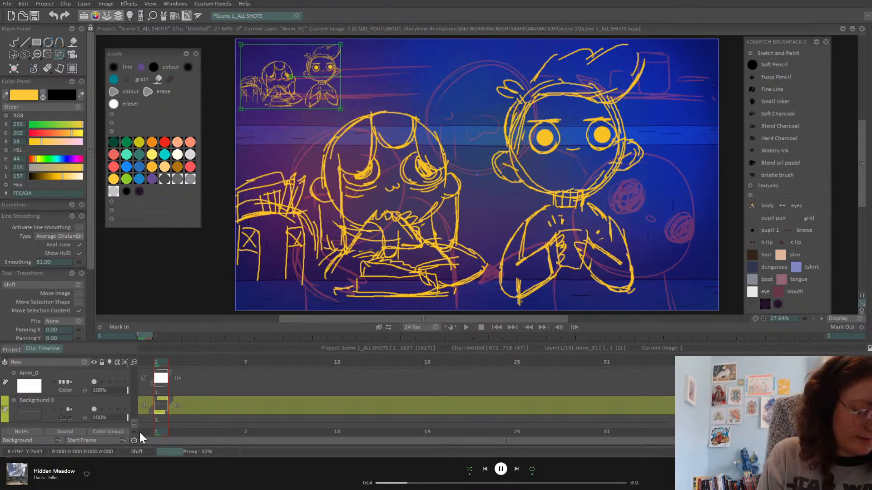
left_click(85, 408)
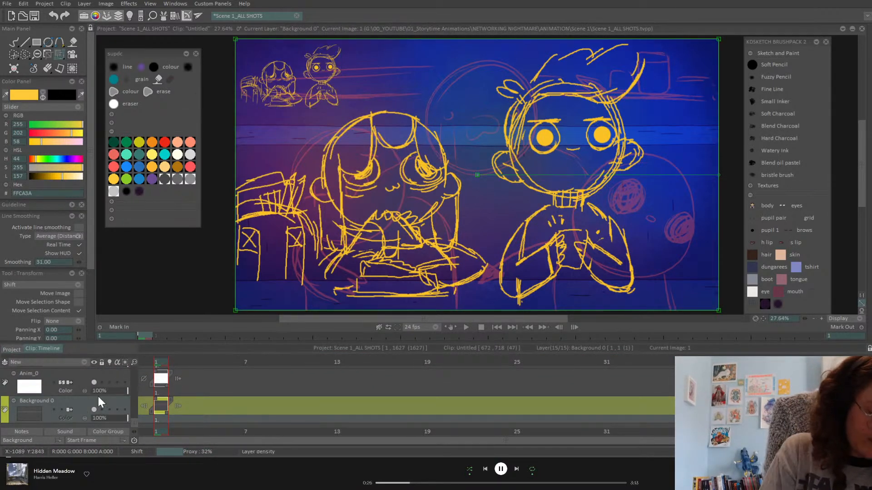
left_click(94, 361)
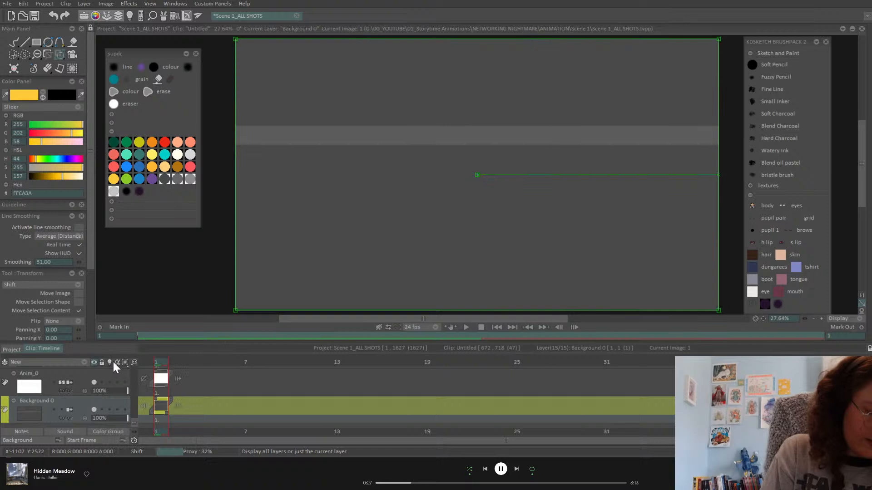
left_click(22, 98)
left_click(537, 133)
left_click(35, 42)
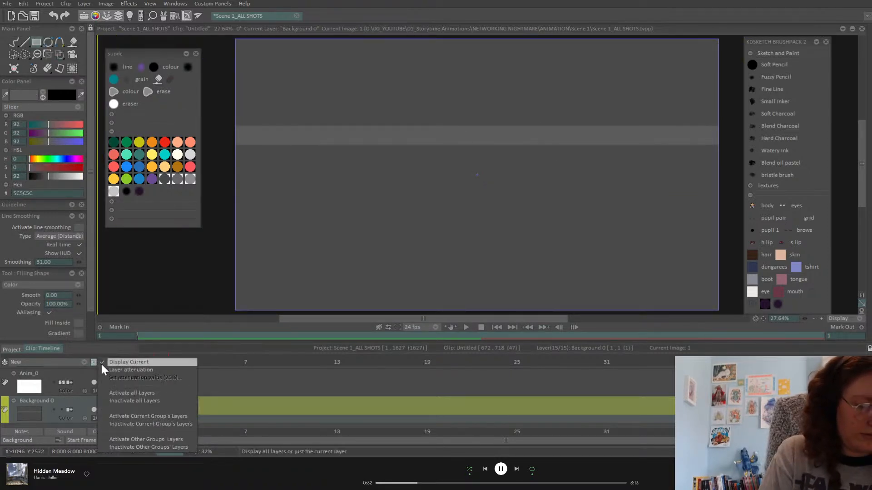
left_click(95, 362)
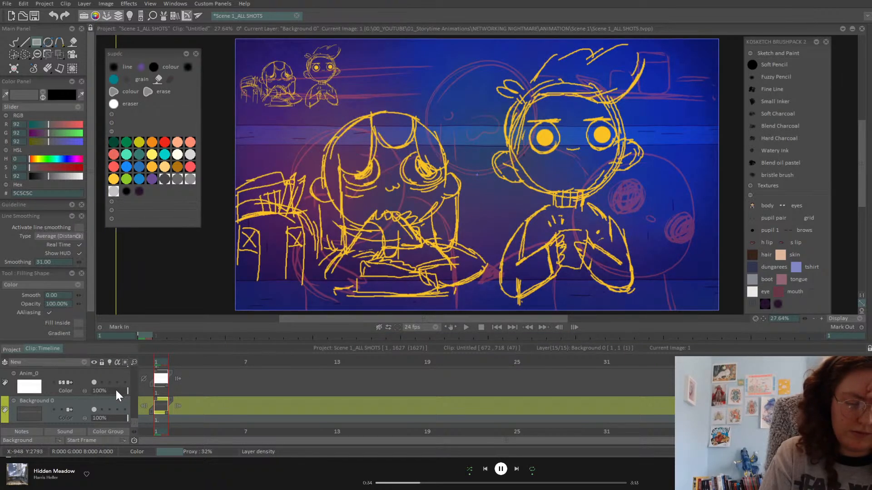
Squash the Background 0 layer with the Perspective tool by lowering its top edge about 423 px
left_click(60, 53)
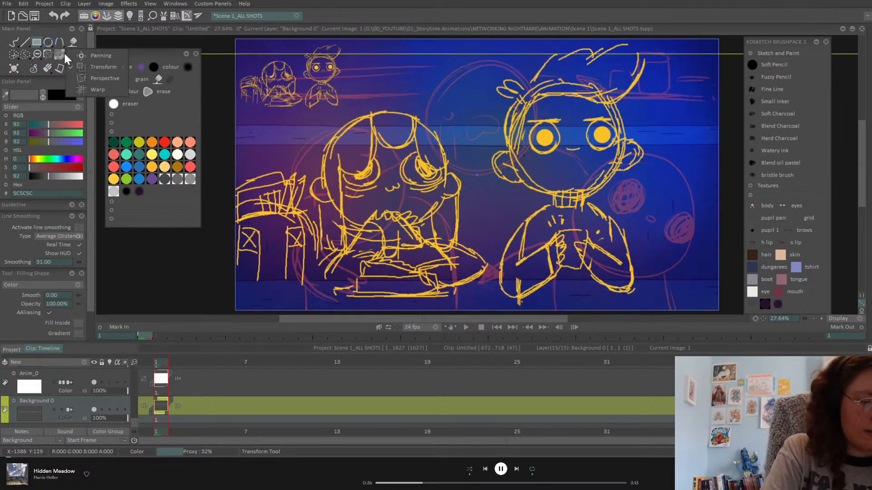
left_click(104, 78)
left_click_drag(475, 39, 475, 91)
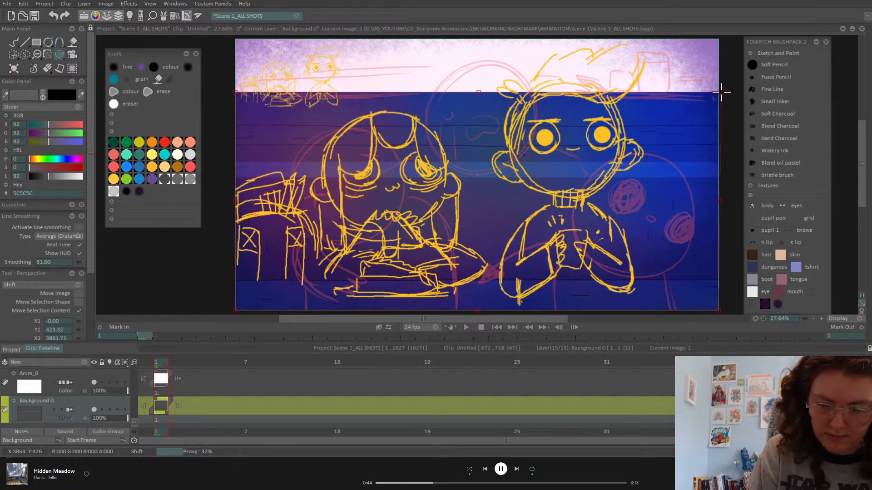
key("Return")
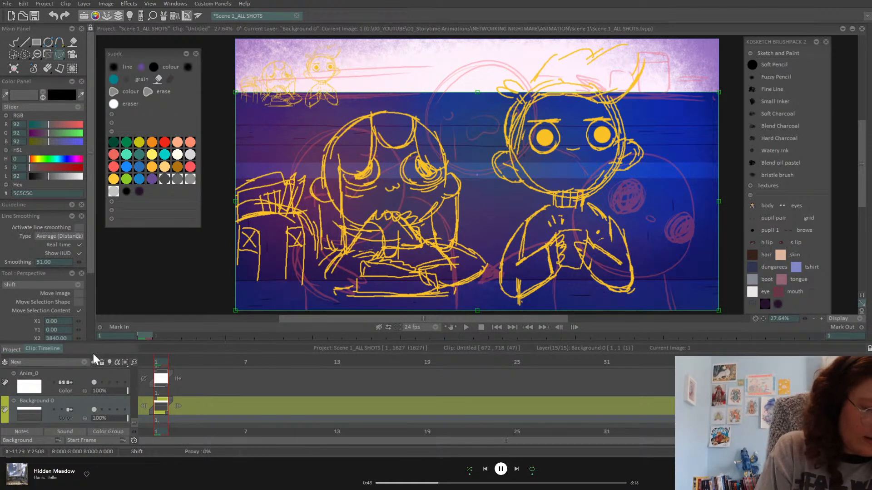
Thicken the lighter stripe on the Background 0 layer upward with a filled #5C5C5C rectangle spanning the canvas width
left_click(36, 42)
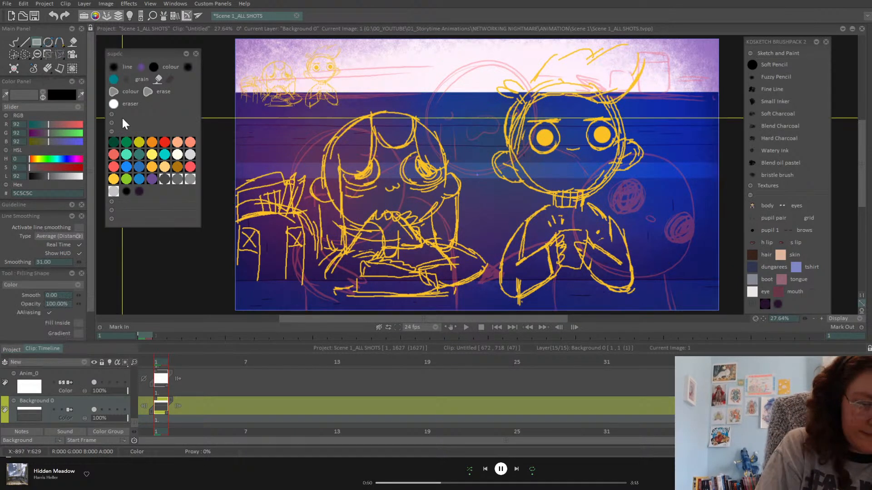
left_click_drag(218, 136, 771, 172)
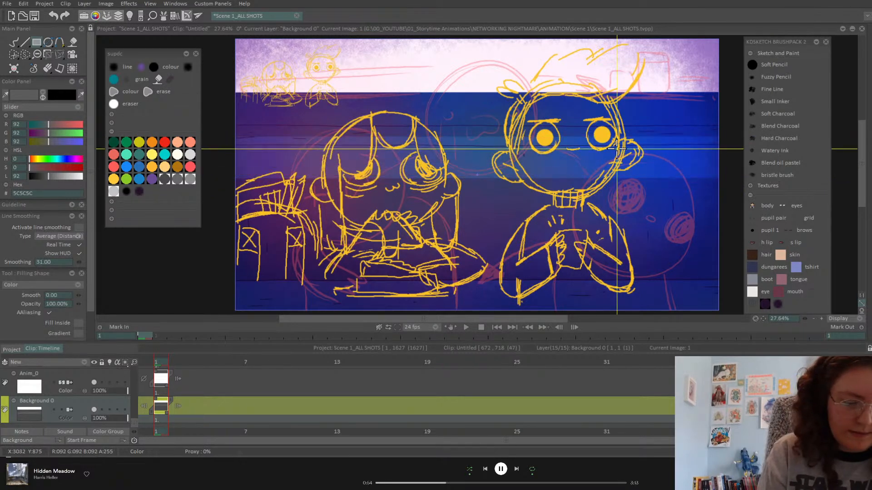
Isolate Background 0, sample its dark grey #494949, fill the empty white area above with the paint bucket, and display all layers again
left_click(95, 363)
left_click(99, 362)
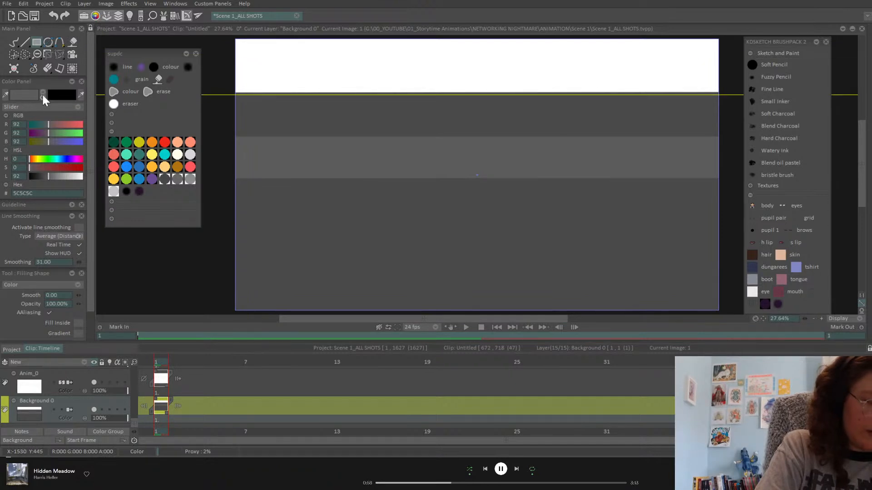
left_click(42, 97)
left_click(338, 258)
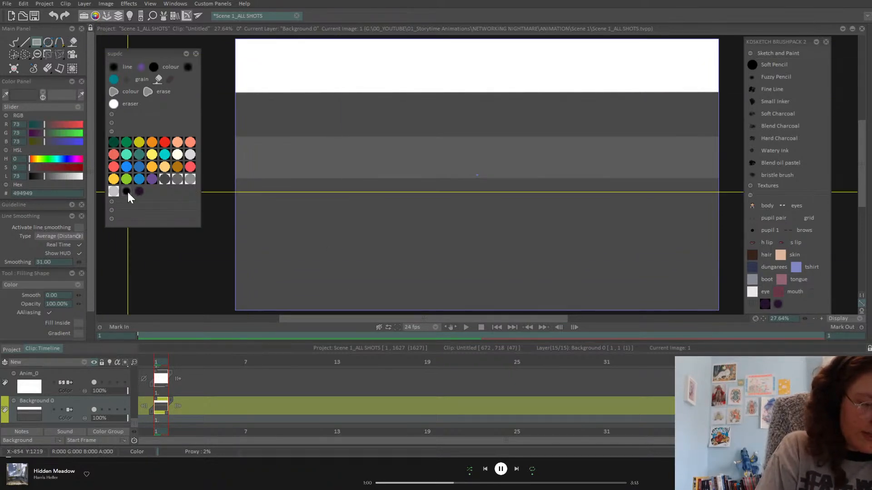
left_click(74, 43)
left_click(338, 74)
left_click(338, 74)
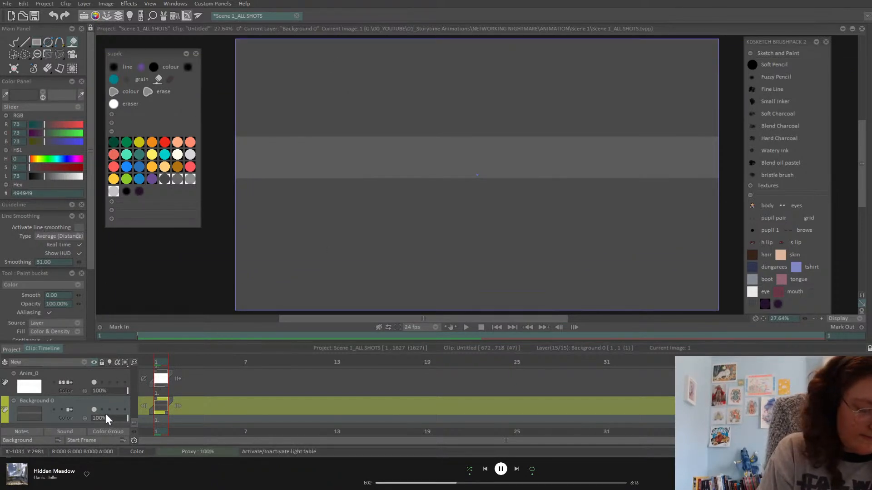
left_click_drag(134, 422, 137, 413)
left_click(94, 362)
left_click(114, 365)
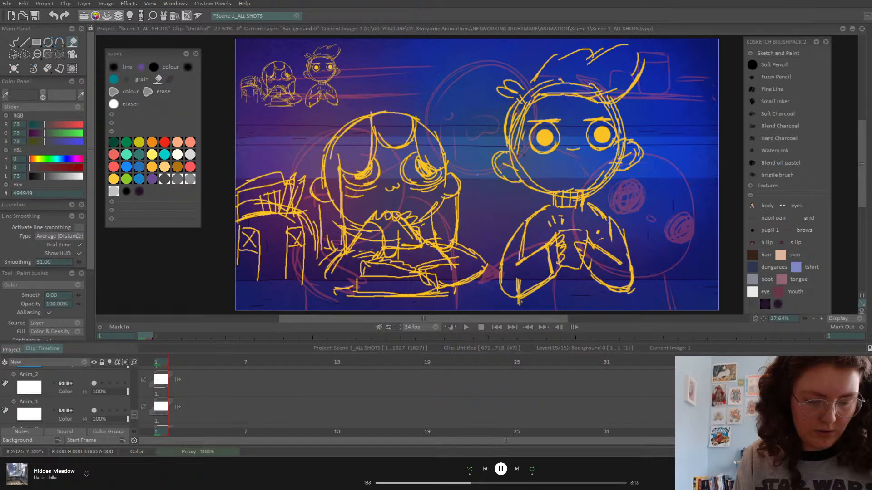
Check the bench background in clip 1-1/7, and return to the Background 0 layer in clip 1-6/7
left_click(14, 349)
left_click(129, 385)
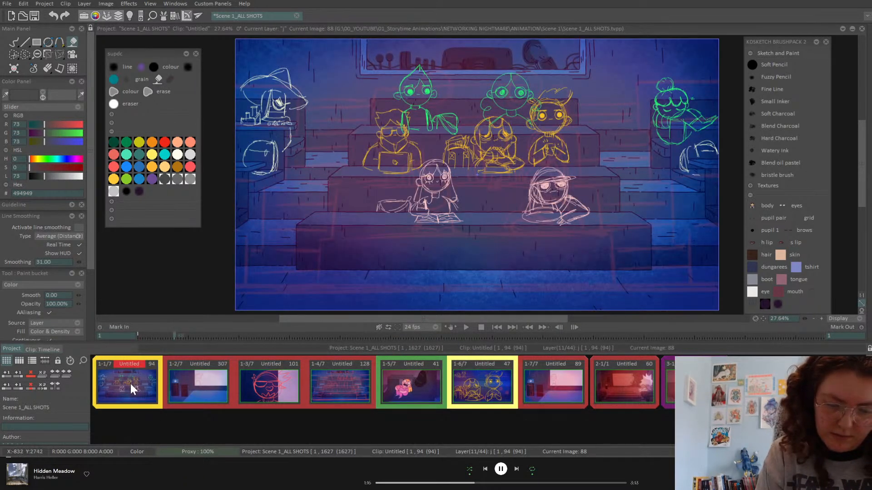
left_click(474, 399)
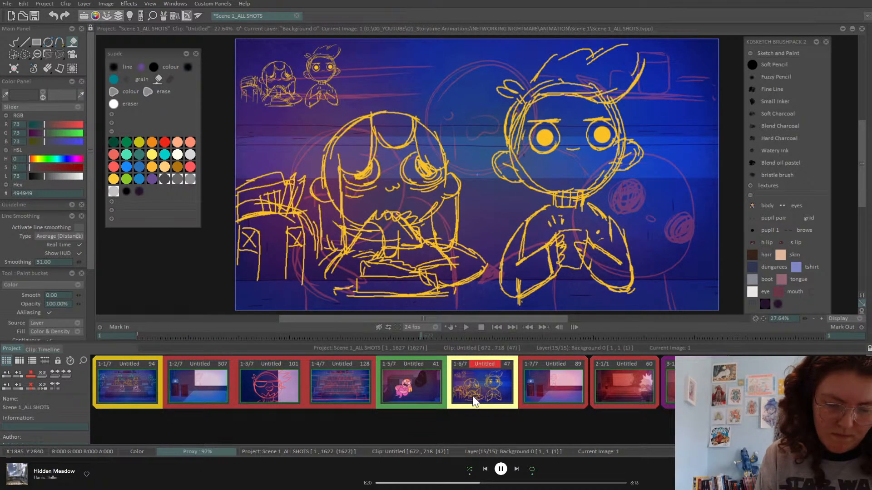
double_click(469, 391)
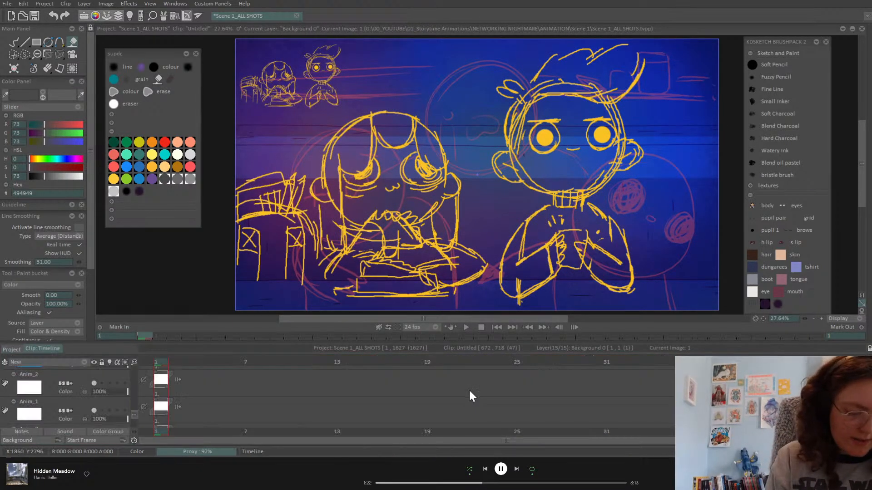
scroll(135, 416, "down", 2)
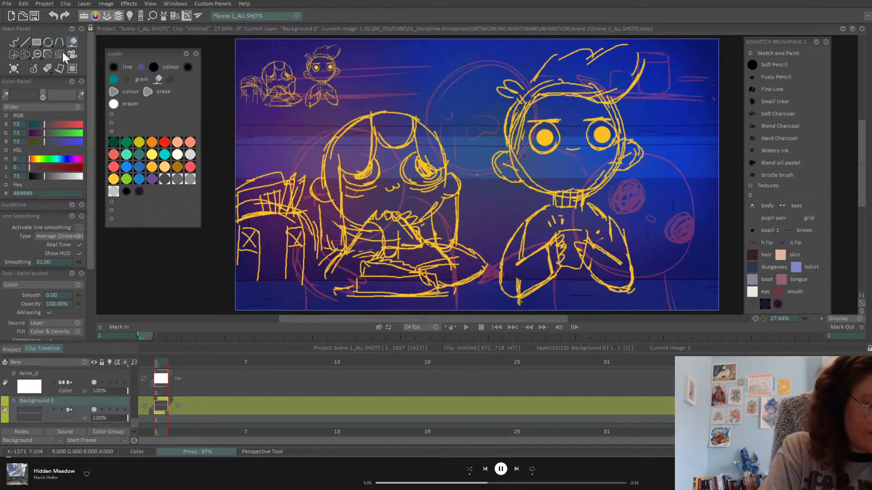
Sample both greys from Background 0, cover the lighter stripe with a filled #494949 rectangle, and make #5C5C5C the active colour again
left_click(43, 98)
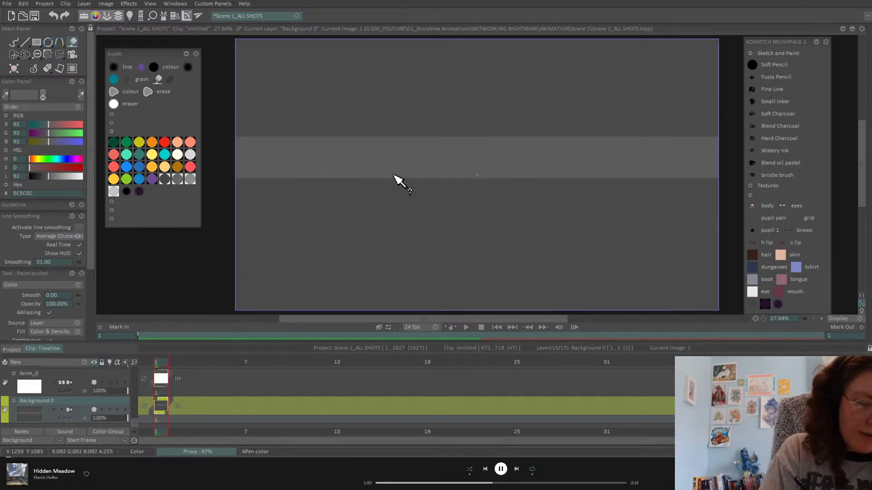
left_click(43, 98)
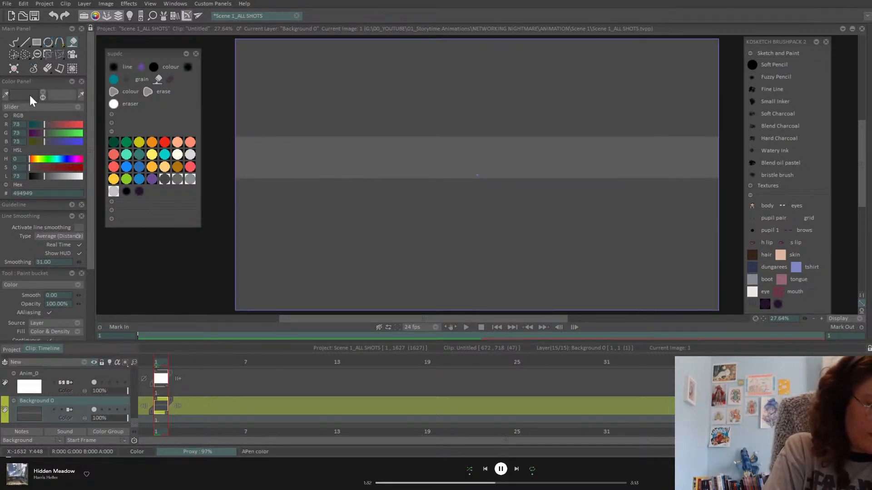
left_click(43, 98)
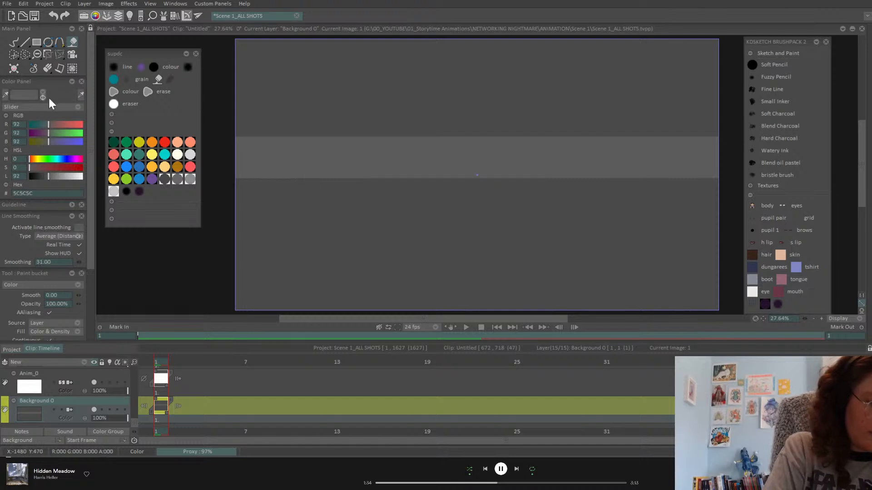
left_click(38, 41)
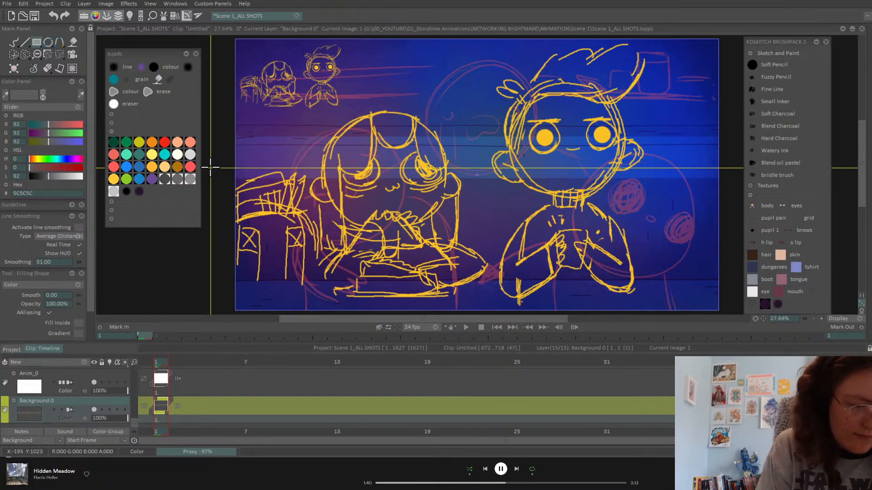
left_click(43, 97)
left_click_drag(206, 123, 575, 215)
left_click(43, 98)
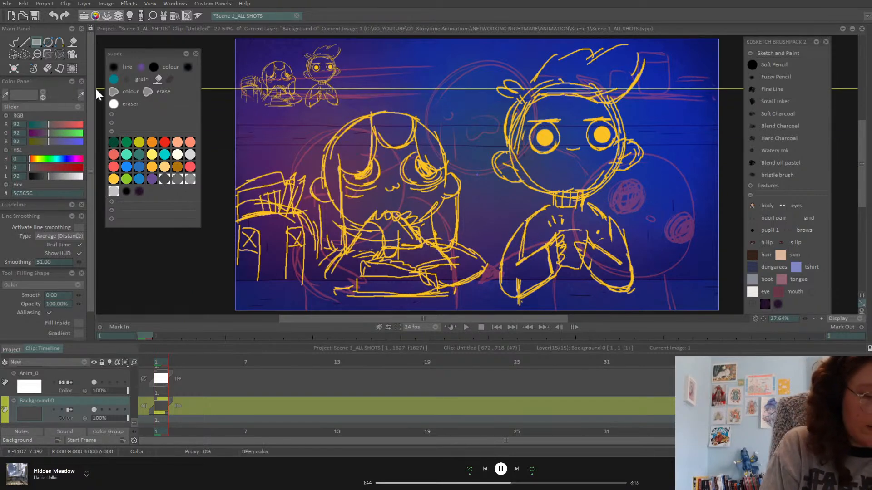
left_click_drag(214, 163, 763, 202)
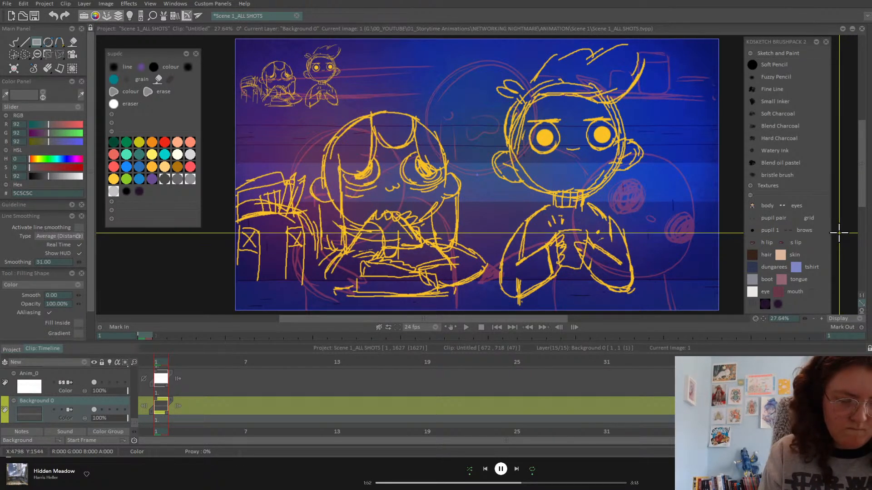
key("ctrl+z")
left_click_drag(221, 155, 735, 187)
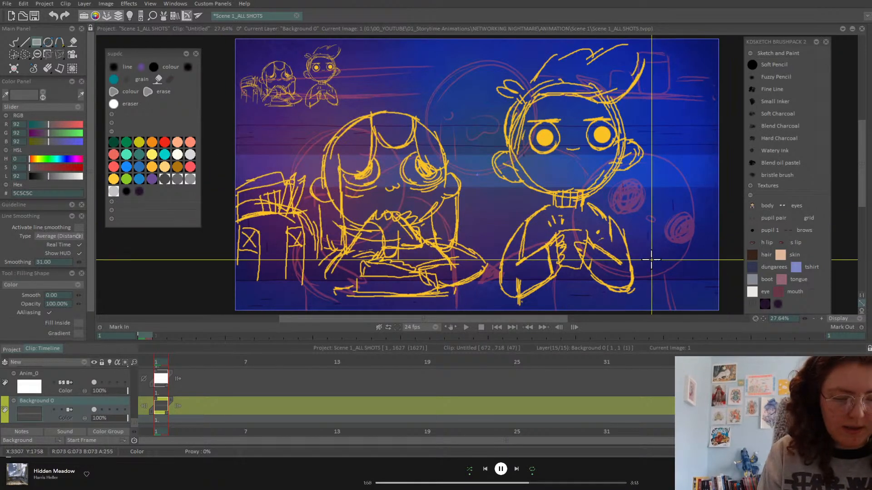
Recheck the benches in clip 1-1/7, and draw a full-width #5C5C5C stripe on clip 1-6/7's Background 0, starting at the upper plank line
left_click(11, 350)
left_click(129, 395)
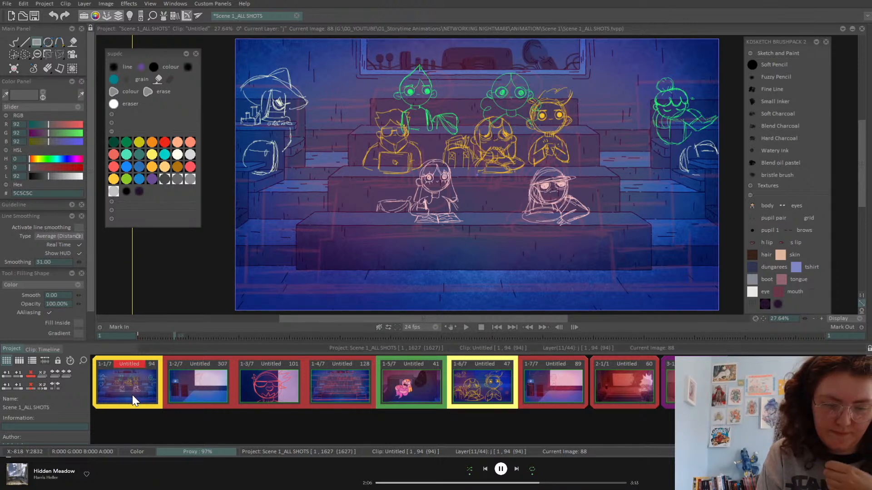
left_click(479, 391)
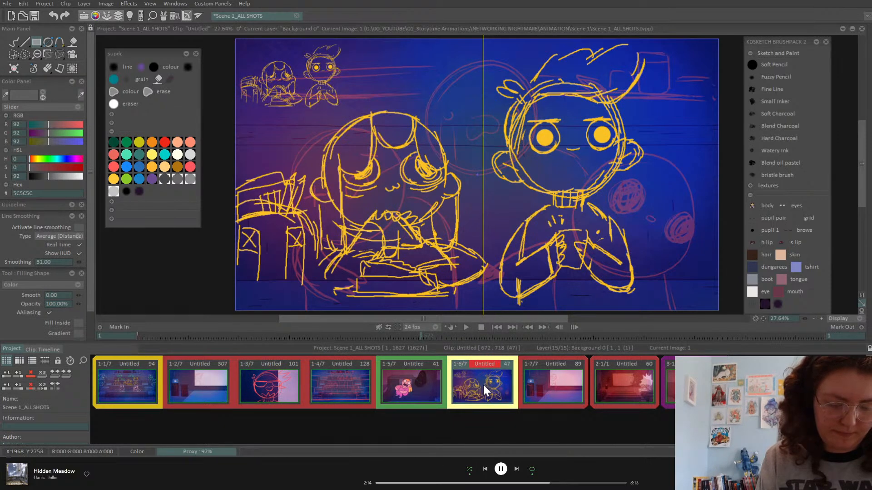
double_click(483, 383)
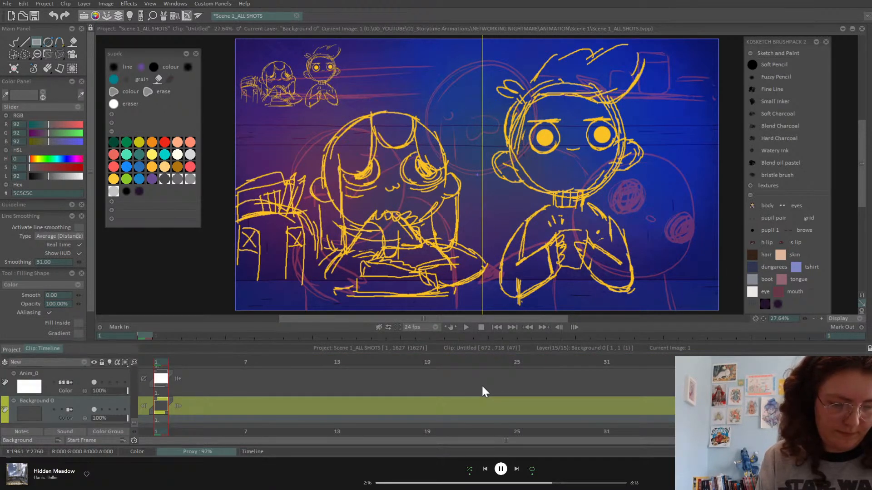
left_click_drag(213, 130, 736, 181)
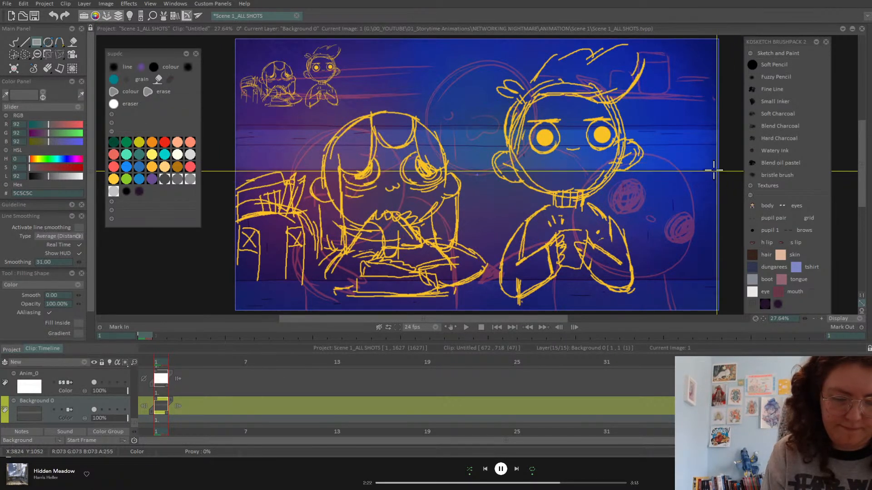
key("ctrl+z")
left_click_drag(222, 126, 768, 160)
Find the plank line art on Anim_0 and separate the lines around the lighter stripe onto their own layer with a rectangular selection
mouse_move(133, 421)
left_mouse_down()
mouse_move(138, 411)
mouse_move(133, 418)
left_mouse_up()
left_click(93, 398)
left_click(93, 398)
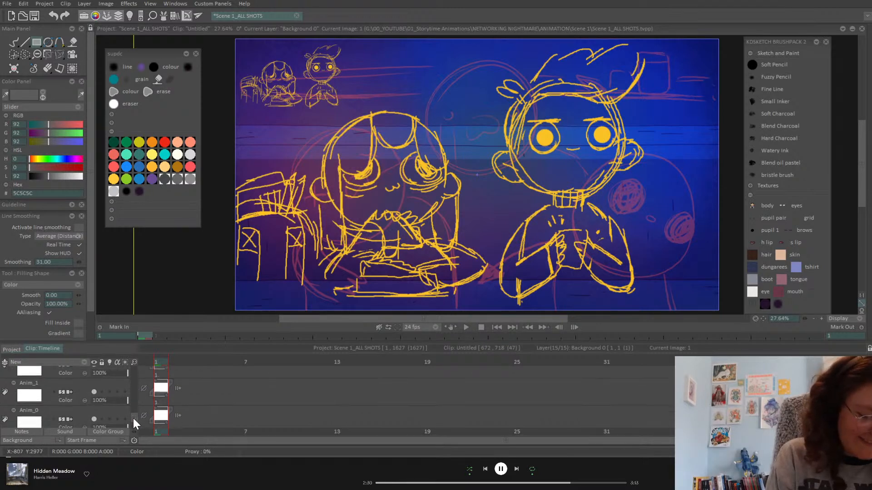
left_click(93, 410)
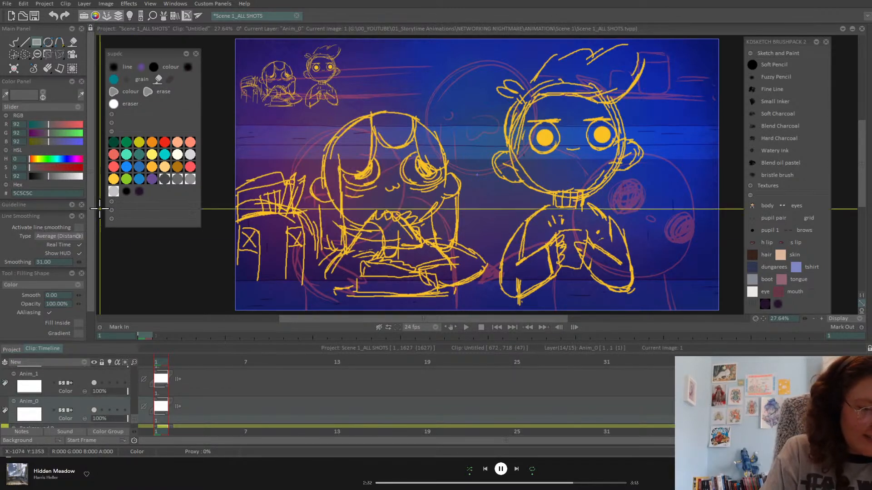
left_click(59, 55)
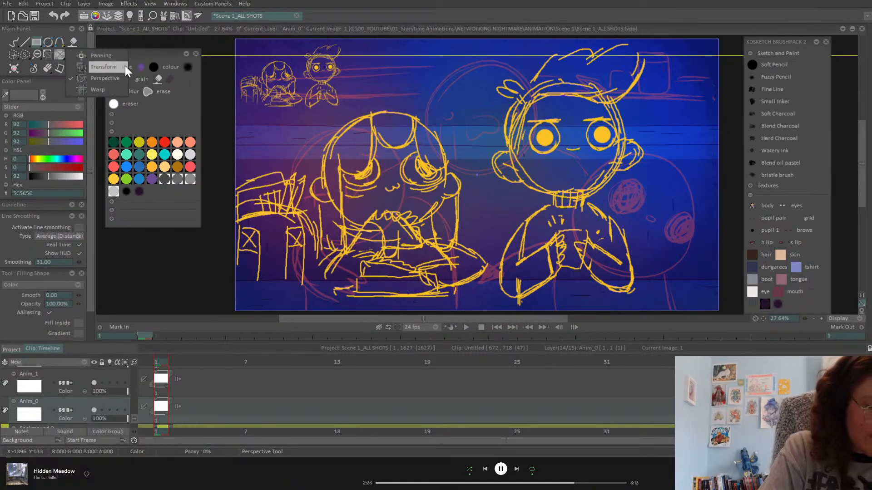
left_click(25, 53)
left_click(103, 57)
left_click_drag(206, 92, 756, 186)
left_click(50, 331)
Stretch the separated plank lines with the Perspective tool so they match the stripe's edges, and switch back to the freehand stroke tool
left_click(59, 53)
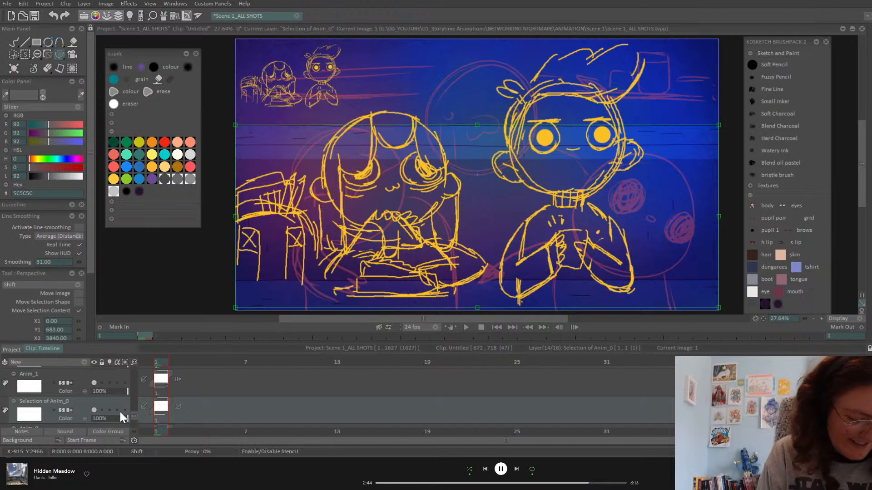
scroll(132, 418, "down", 1)
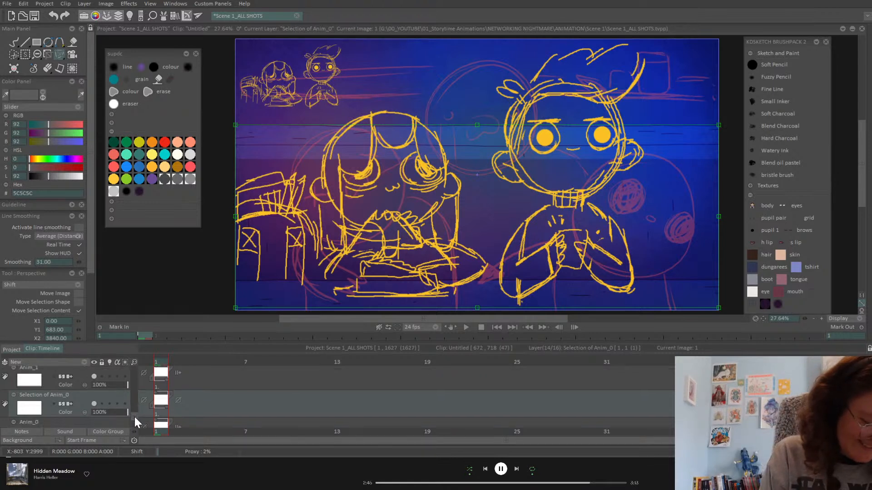
left_click(94, 401)
left_click(94, 399)
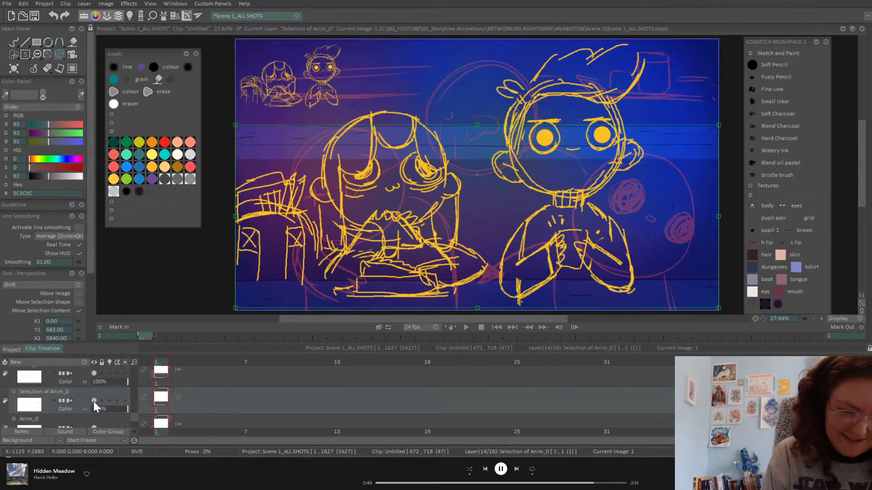
left_click_drag(479, 308, 478, 311)
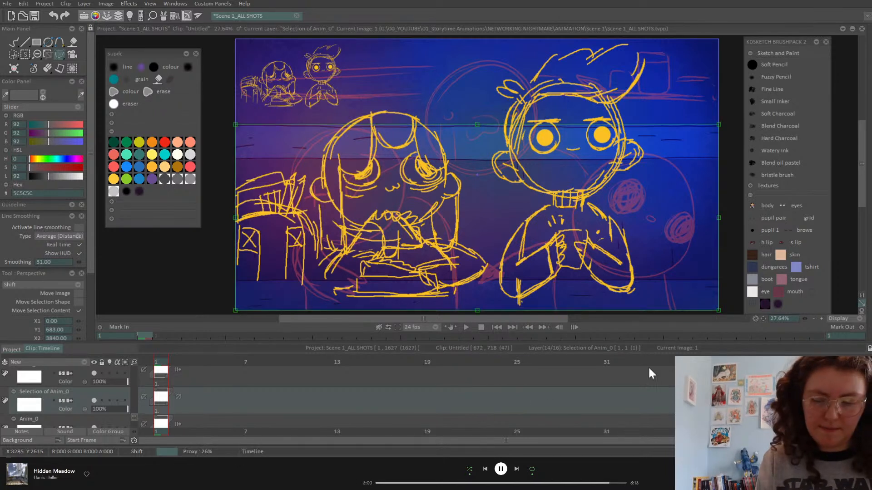
left_click(14, 42)
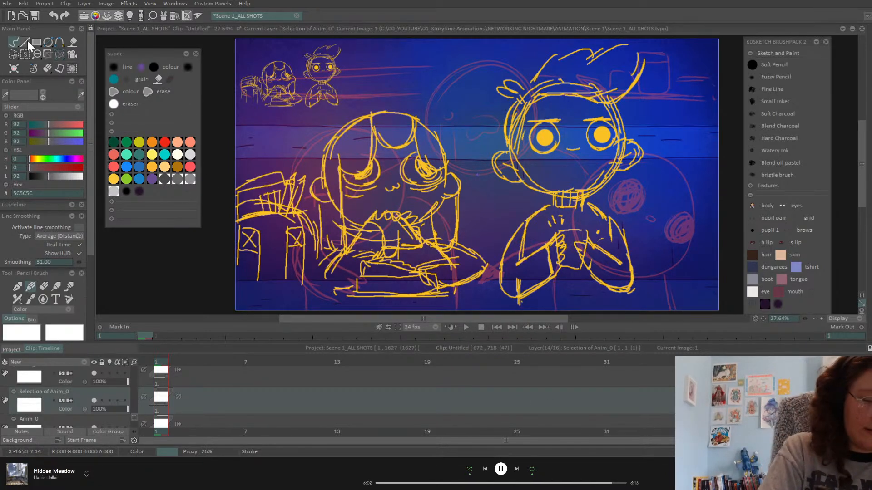
Locate the red rough sketch layer Untitled1 in the layer stack and raise its opacity to 100%
scroll(134, 417, "up", 1)
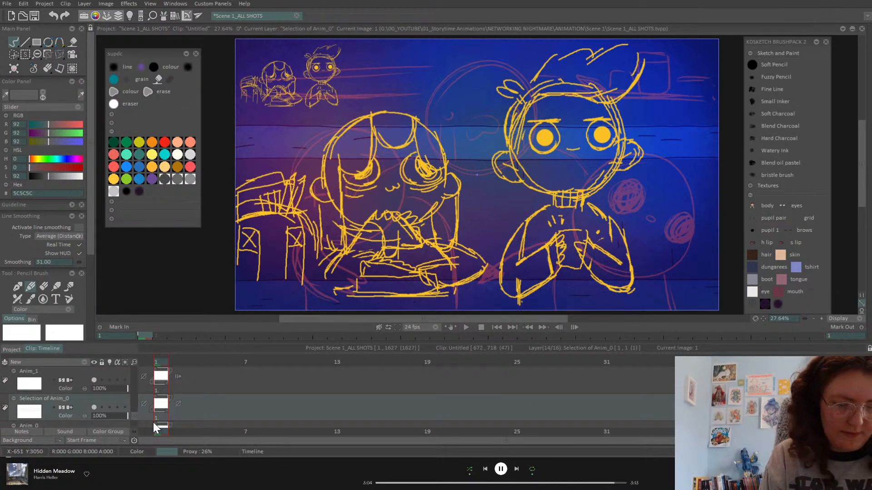
scroll(138, 376, "up", 5)
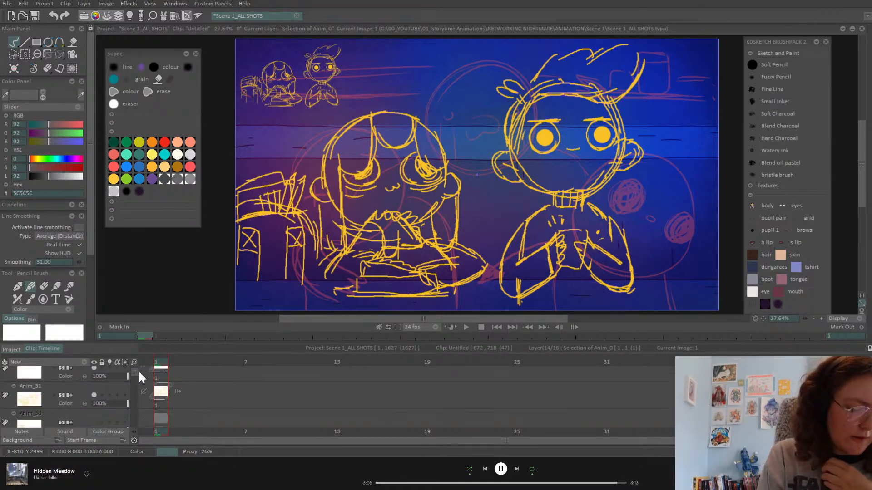
scroll(138, 383, "down", 5)
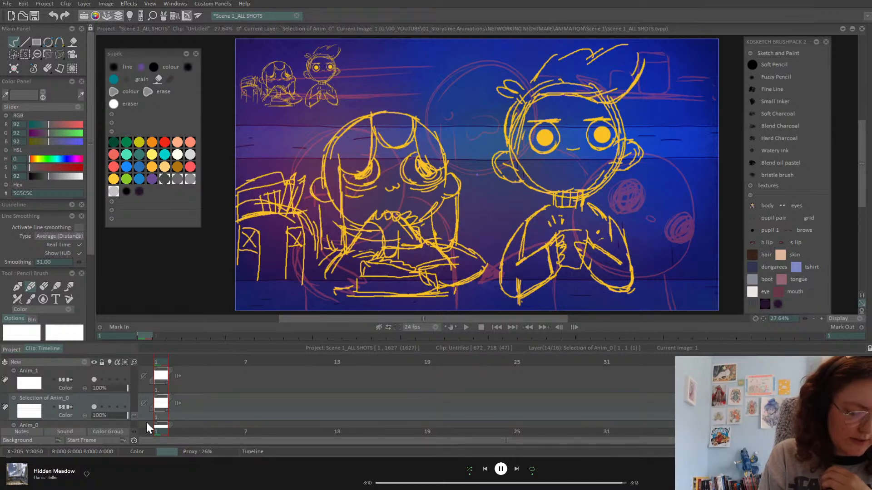
scroll(136, 412, "up", 4)
scroll(142, 408, "up", 4)
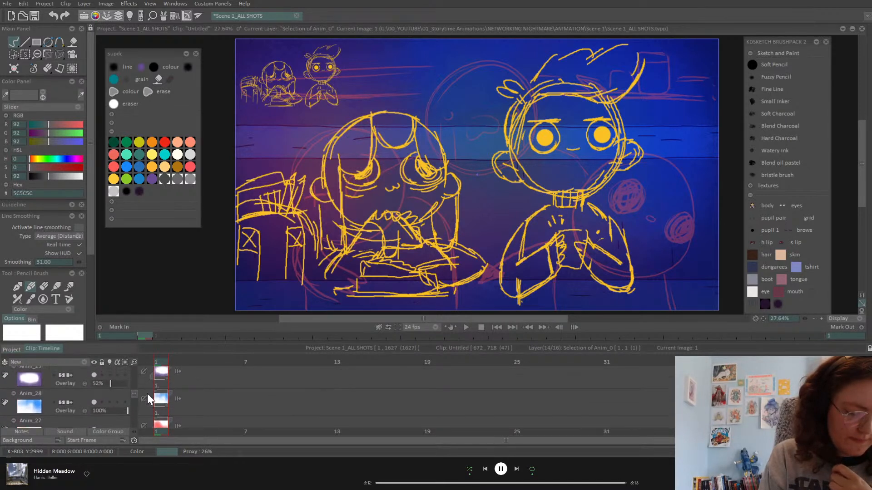
scroll(148, 380, "up", 3)
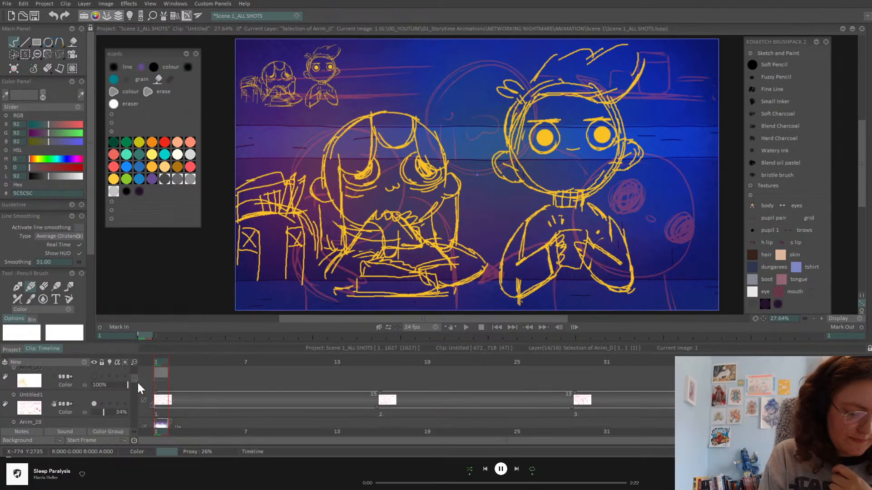
left_click_drag(144, 413, 161, 413)
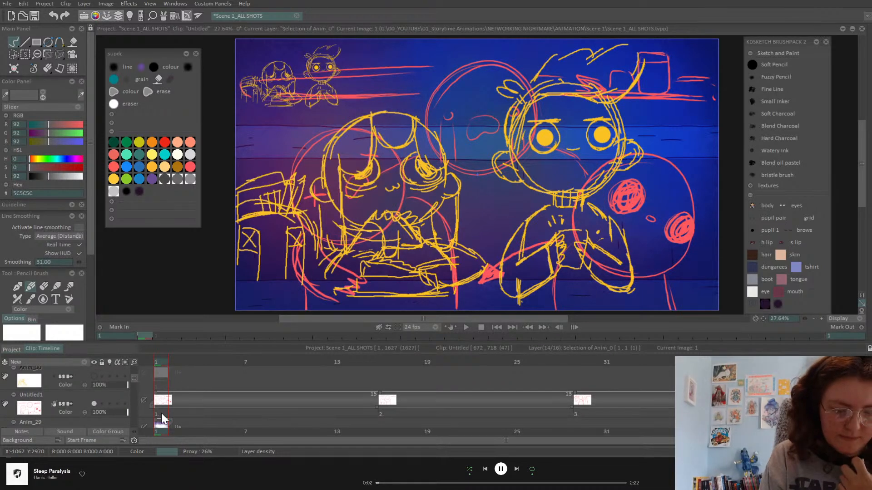
Check the red rough sketch against the background and lower the opacity of layer Untitled1 to 21%
left_click_drag(247, 369, 652, 378)
left_click_drag(697, 349, 139, 377)
left_click(103, 416)
left_click_drag(107, 417, 100, 419)
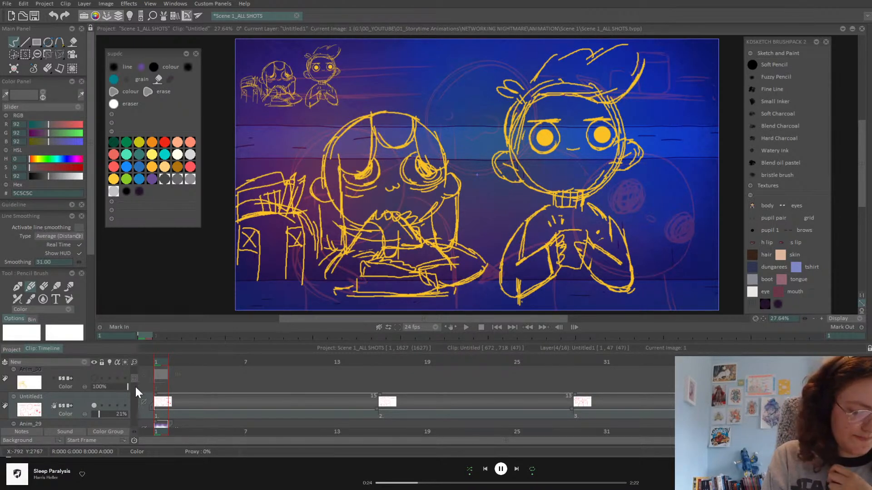
Identify the layer holding the large yellow character sketch, Anim_31, and reduce its opacity to 15%
scroll(133, 375, "up", 2)
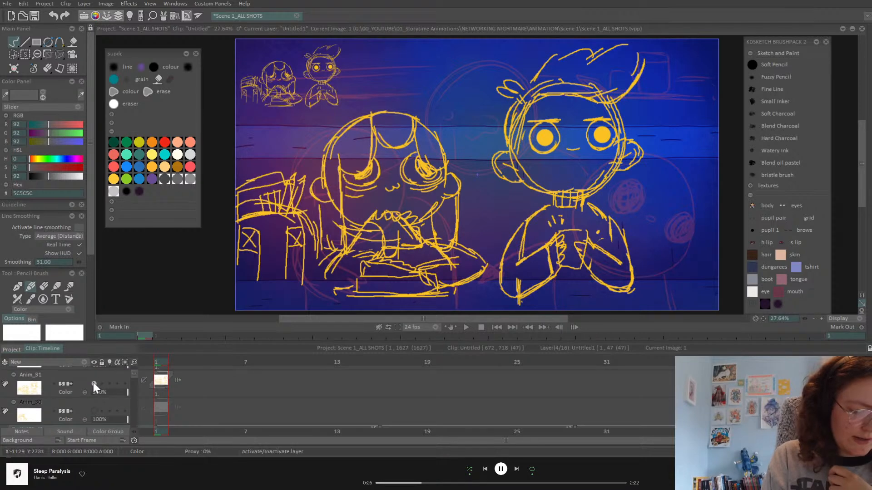
left_click(94, 383)
left_click(92, 383)
left_click_drag(104, 393, 96, 395)
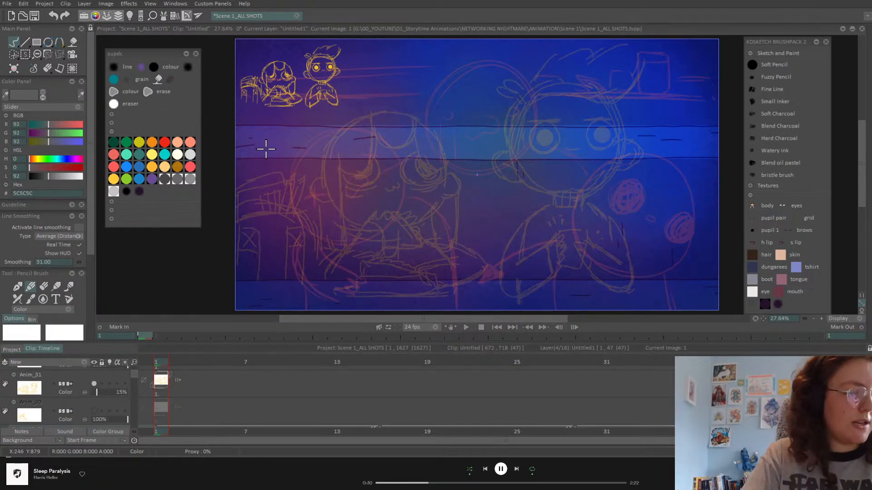
Choose the yellow #FFCA3A and create a new animation layer at the very top of the layer stack
left_click(114, 180)
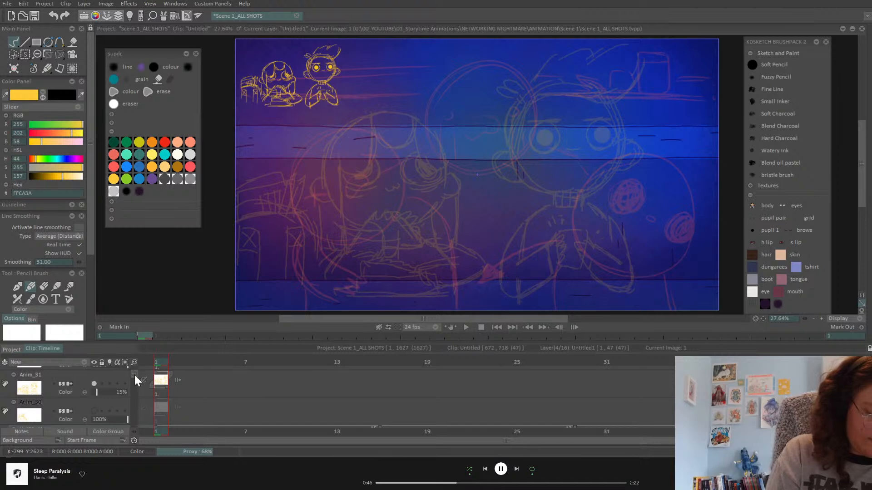
left_click_drag(135, 374, 131, 365)
left_click(117, 372)
left_click(94, 381)
left_click(94, 380)
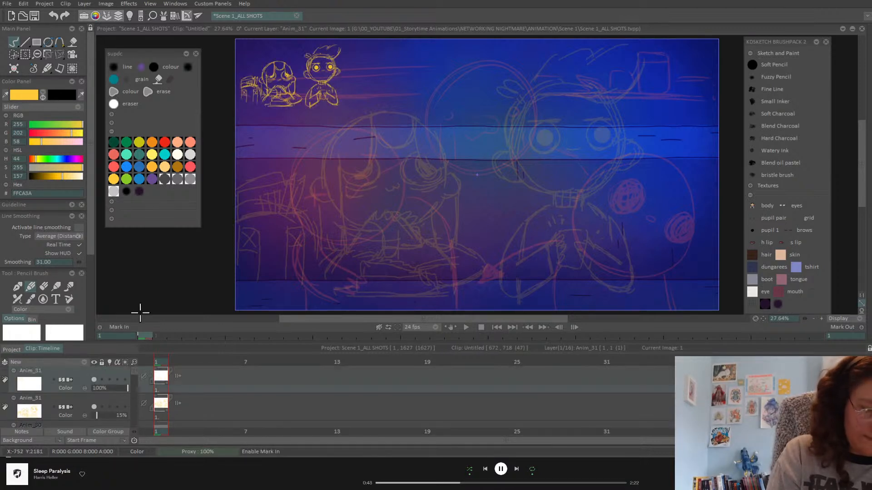
left_click(84, 362)
left_click(94, 364)
Sketch the long-haired character's round head with a parted fringe, an X-shaped eye and a downturned mouth over the faded sketch
mouse_move(351, 128)
left_mouse_down()
mouse_move(325, 179)
mouse_move(333, 152)
mouse_move(399, 116)
mouse_move(440, 148)
mouse_move(350, 229)
mouse_move(345, 128)
mouse_move(340, 207)
mouse_move(366, 220)
left_mouse_up()
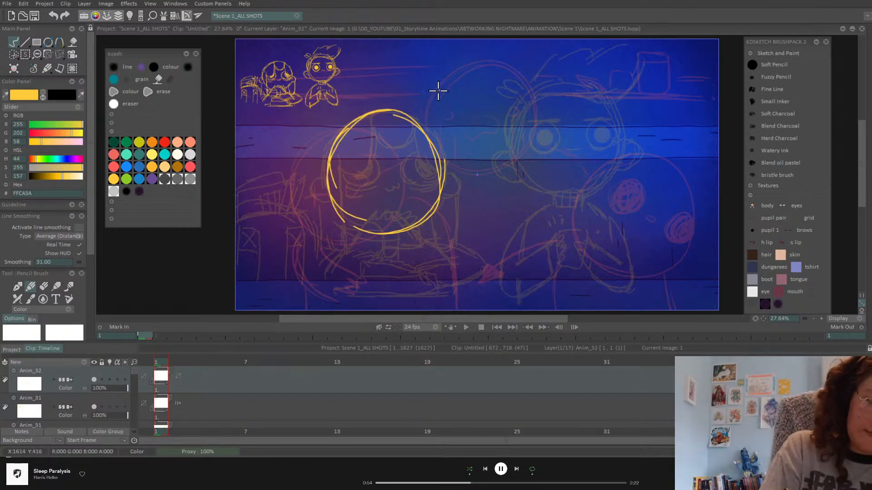
left_click_drag(396, 112, 384, 168)
left_click_drag(366, 138, 391, 164)
left_click_drag(401, 116, 389, 167)
left_click_drag(361, 137, 372, 222)
left_click_drag(369, 175, 347, 230)
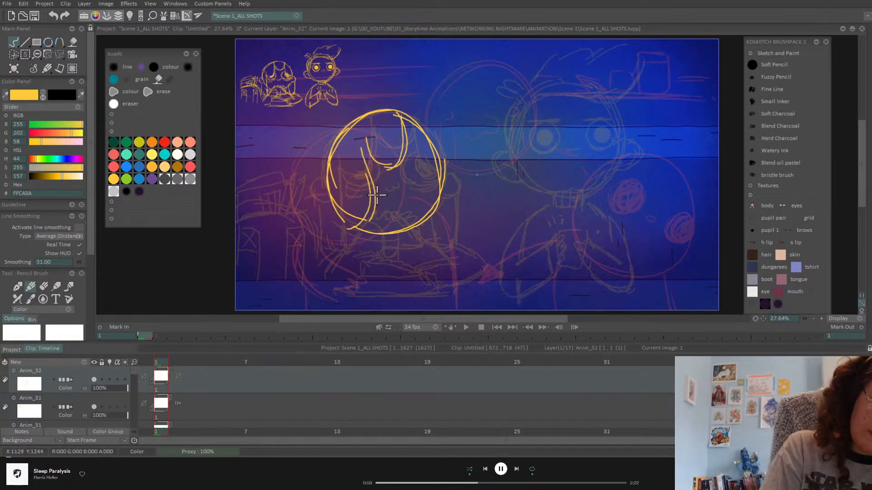
mouse_move(403, 161)
left_mouse_down()
mouse_move(430, 173)
mouse_move(425, 159)
mouse_move(413, 166)
mouse_move(419, 149)
mouse_move(393, 214)
mouse_move(422, 192)
mouse_move(388, 191)
left_mouse_up()
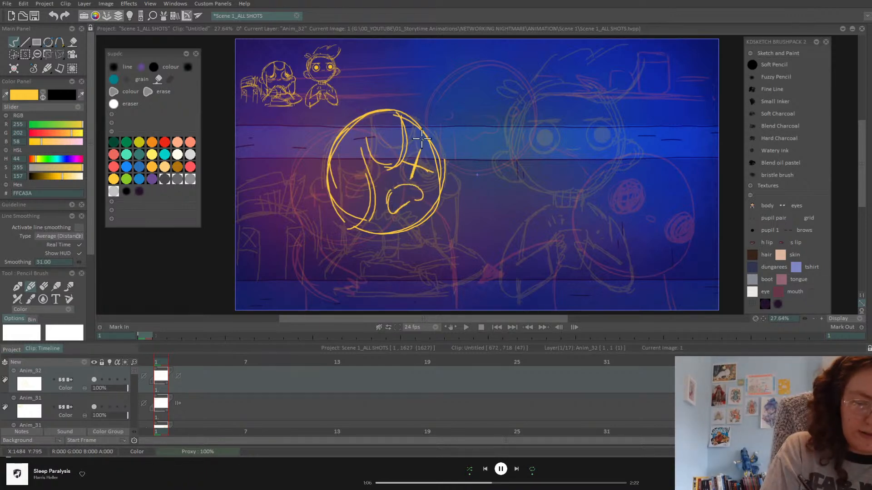
mouse_move(365, 120)
left_mouse_down()
mouse_move(344, 215)
mouse_move(326, 174)
mouse_move(433, 226)
left_mouse_up()
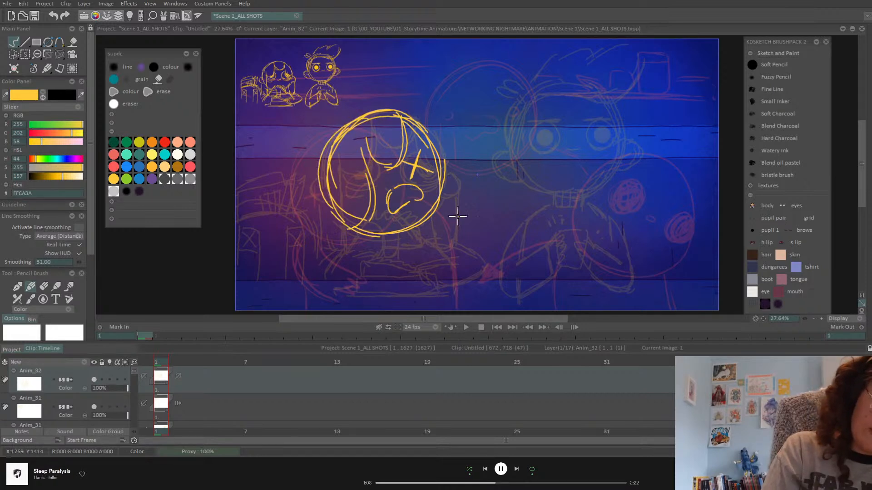
Add the ear, the long hair hanging beside the face, and the neck and sloping shoulders to the character sketch
mouse_move(440, 159)
left_mouse_down()
mouse_move(454, 168)
mouse_move(442, 182)
mouse_move(454, 174)
left_mouse_up()
mouse_move(328, 145)
left_mouse_down()
mouse_move(307, 246)
mouse_move(335, 263)
left_mouse_up()
mouse_move(342, 225)
left_mouse_down()
mouse_move(339, 250)
mouse_move(307, 251)
mouse_move(350, 272)
left_mouse_up()
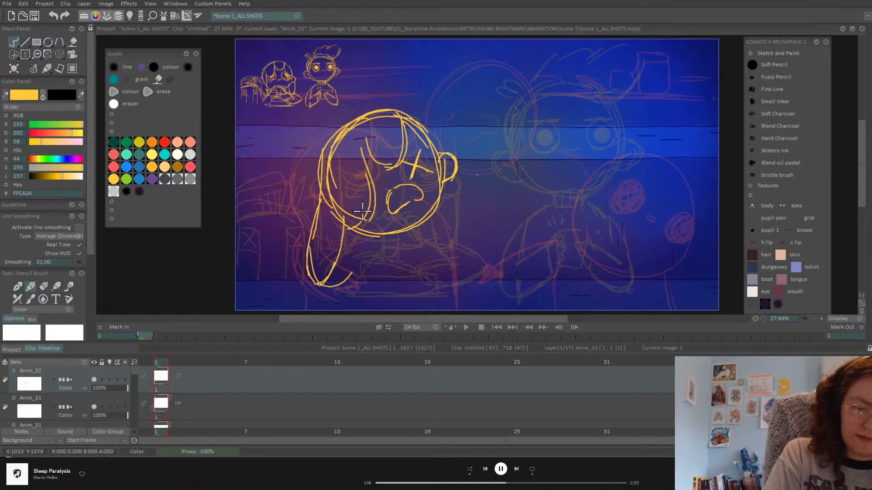
left_click_drag(352, 220, 355, 291)
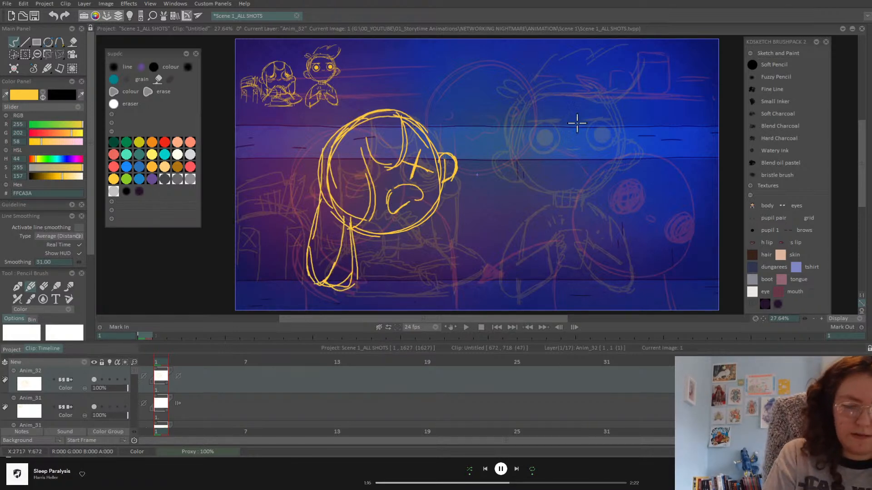
left_click_drag(387, 236, 408, 246)
mouse_move(419, 219)
left_mouse_down()
mouse_move(407, 245)
mouse_move(427, 229)
mouse_move(457, 239)
mouse_move(469, 285)
left_mouse_up()
left_click_drag(463, 256, 475, 298)
mouse_move(383, 247)
left_mouse_down()
mouse_move(366, 291)
mouse_move(361, 264)
mouse_move(360, 272)
mouse_move(380, 310)
left_mouse_up()
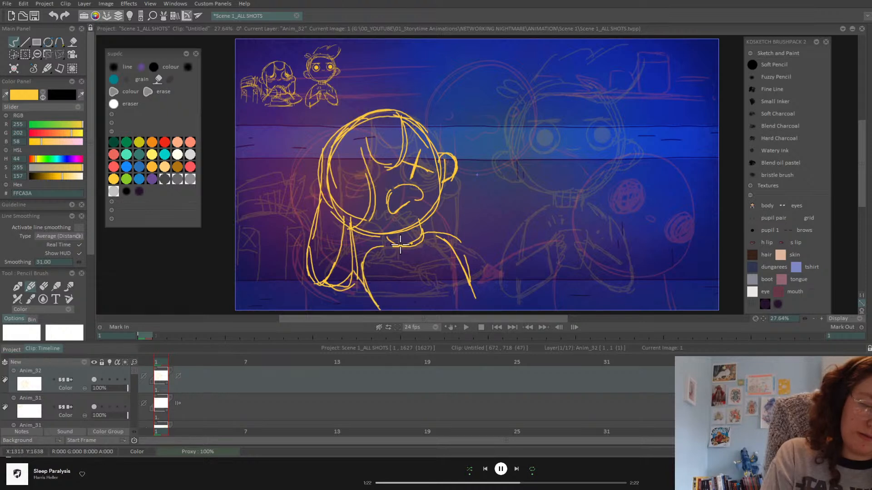
Redraw the long hair section with a straighter outer edge and erase the old lines crossing inside it
left_click_drag(334, 288, 365, 285)
mouse_move(319, 155)
left_mouse_down()
mouse_move(321, 273)
mouse_move(335, 291)
mouse_move(357, 281)
left_mouse_up()
key("e")
mouse_move(310, 213)
left_mouse_down()
mouse_move(316, 289)
mouse_move(309, 266)
mouse_move(308, 286)
left_mouse_up()
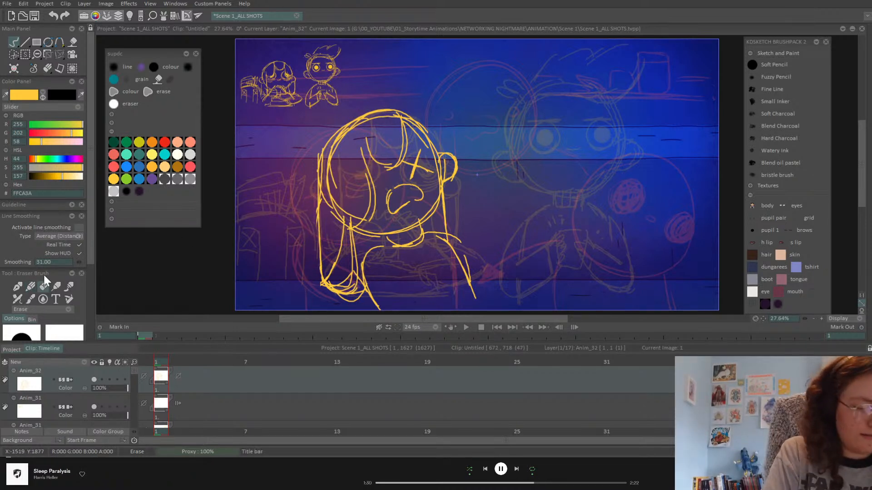
mouse_move(335, 238)
left_mouse_down()
mouse_move(335, 284)
mouse_move(352, 274)
mouse_move(348, 239)
left_mouse_up()
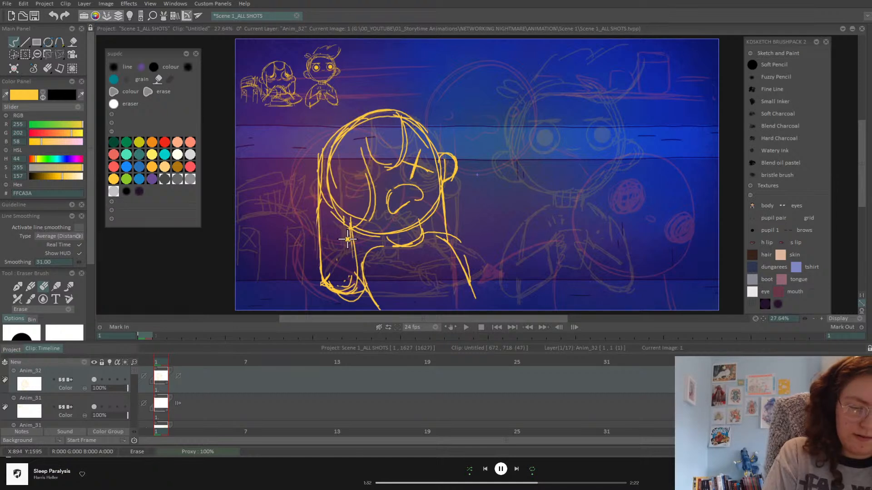
mouse_move(348, 197)
left_mouse_down()
mouse_move(331, 200)
mouse_move(350, 210)
mouse_move(333, 211)
mouse_move(332, 187)
left_mouse_up()
Return to the pencil brush and strengthen the hair lines down both sides of the character's face
left_click(31, 286)
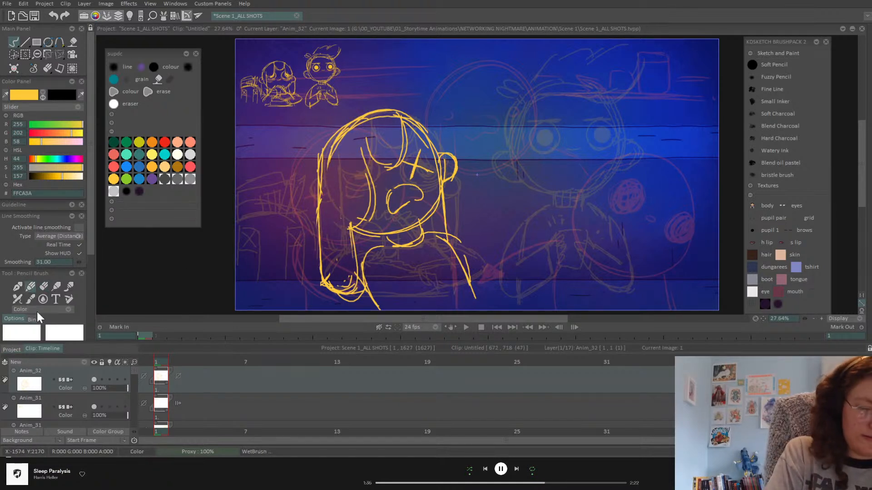
mouse_move(328, 178)
left_mouse_down()
mouse_move(338, 219)
mouse_move(352, 223)
left_mouse_up()
mouse_move(322, 159)
left_mouse_down()
mouse_move(317, 232)
mouse_move(361, 276)
left_mouse_up()
left_click_drag(444, 178, 445, 239)
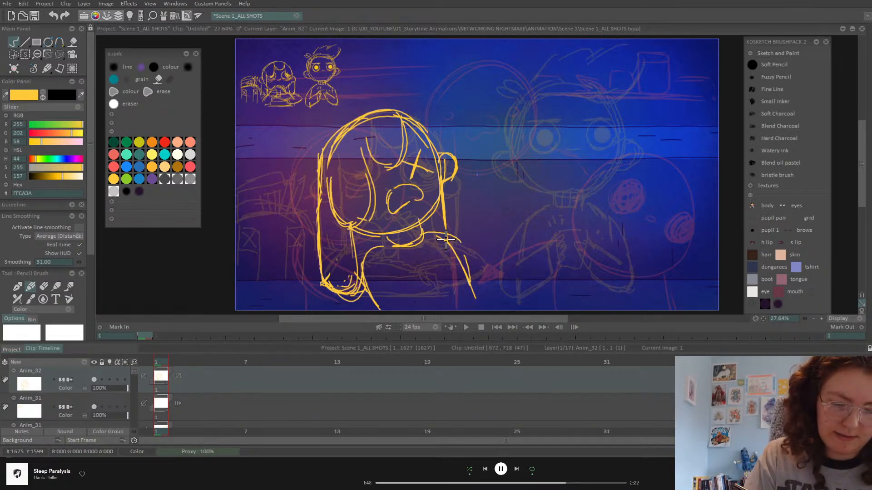
Create another animation layer above the head sketch and look through the layers beneath it
left_click(83, 362)
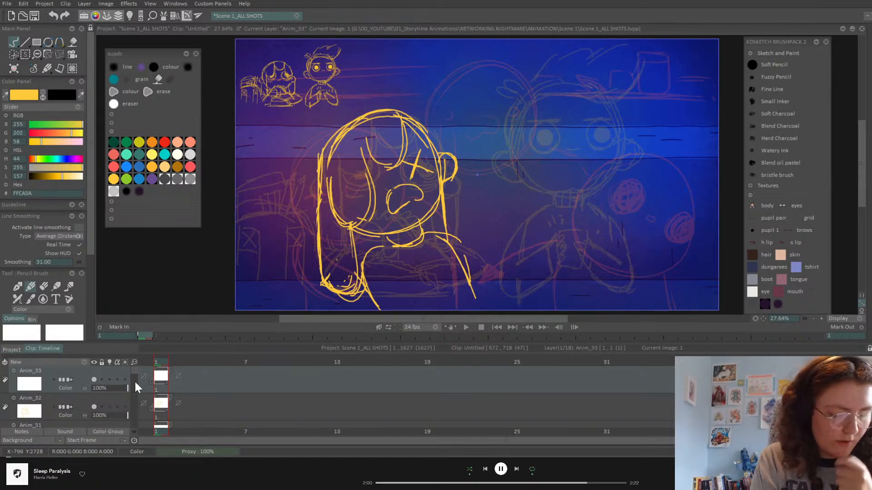
scroll(133, 381, "down", 4)
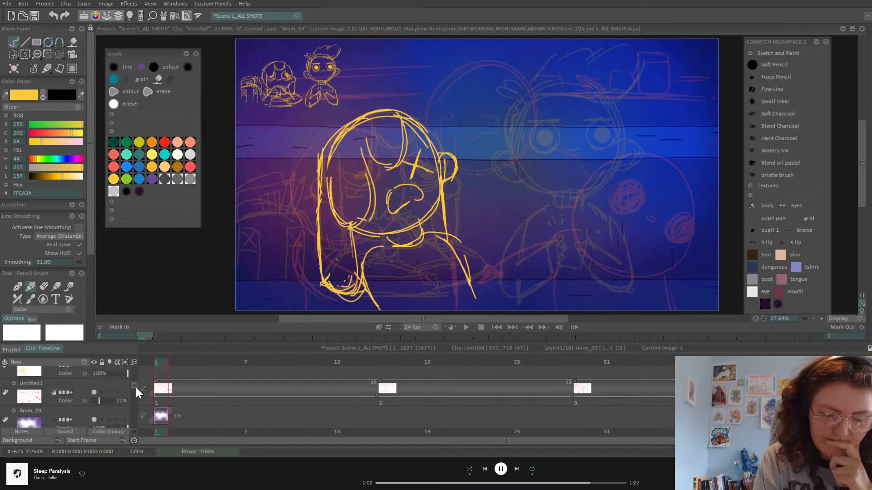
left_click(849, 361)
left_click_drag(850, 360, 143, 391)
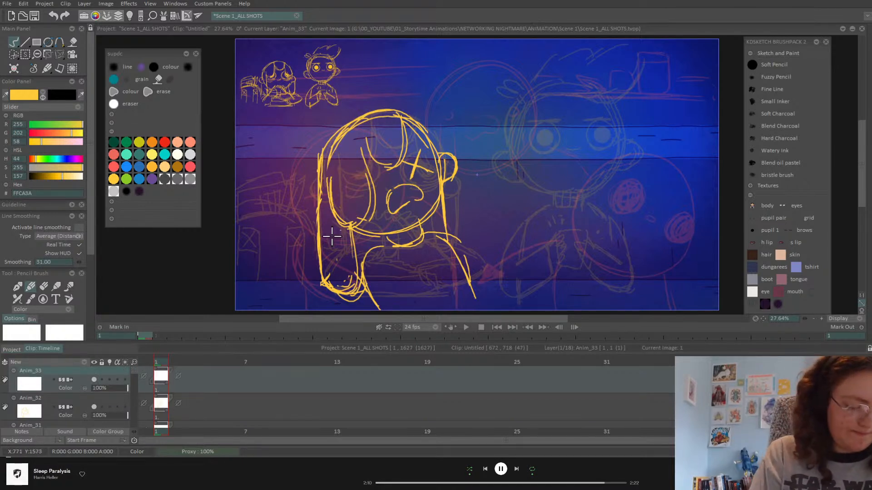
Add a second frame to Anim_32 and turn on its light table to see the first drawing
left_click(78, 399)
mouse_move(174, 363)
left_mouse_down()
mouse_move(157, 368)
mouse_move(177, 367)
left_mouse_up()
key("BackSpace")
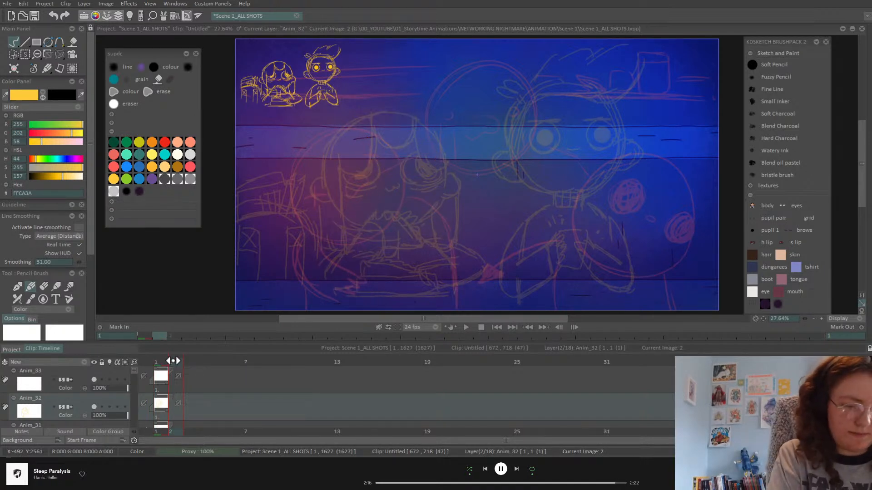
left_click(110, 407)
Sketch the head circle, ear, one X-shaped eye and an open downturned mouth on frame 2 of Anim_32
mouse_move(373, 110)
left_mouse_down()
mouse_move(327, 158)
mouse_move(324, 195)
mouse_move(366, 218)
mouse_move(442, 195)
mouse_move(440, 169)
left_mouse_up()
mouse_move(404, 234)
left_mouse_down()
mouse_move(437, 200)
mouse_move(425, 128)
mouse_move(377, 117)
mouse_move(406, 116)
mouse_move(361, 122)
left_mouse_up()
mouse_move(439, 154)
left_mouse_down()
mouse_move(456, 164)
mouse_move(443, 180)
mouse_move(452, 185)
left_mouse_up()
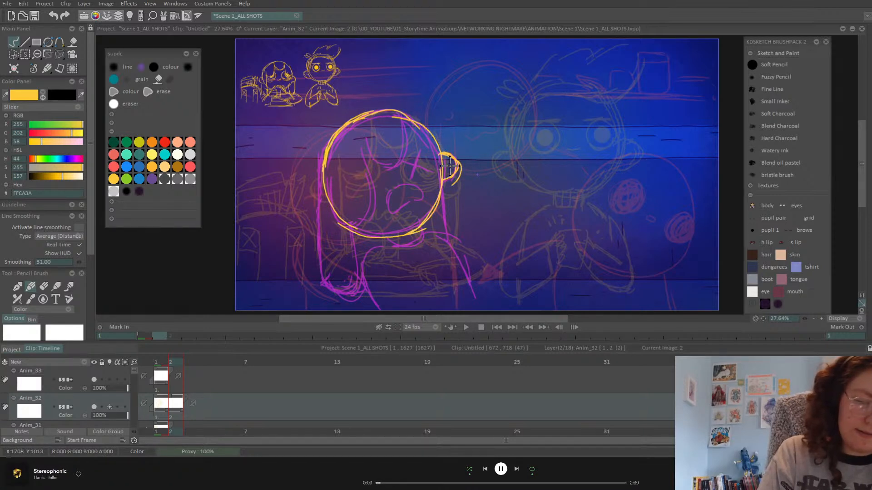
left_click_drag(426, 229, 365, 236)
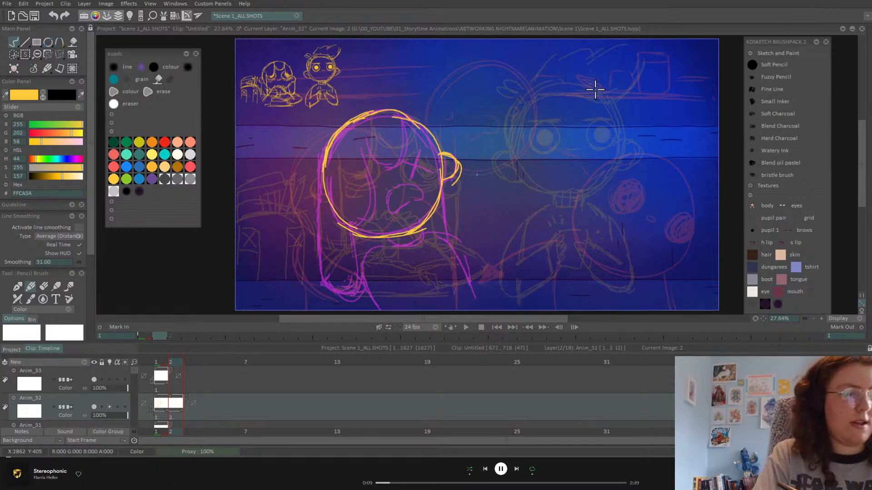
left_click(59, 54)
left_click_drag(456, 189, 453, 197)
mouse_move(438, 164)
left_mouse_down()
mouse_move(407, 165)
mouse_move(413, 172)
mouse_move(389, 201)
mouse_move(416, 193)
mouse_move(393, 200)
mouse_move(418, 195)
left_mouse_up()
left_click(14, 42)
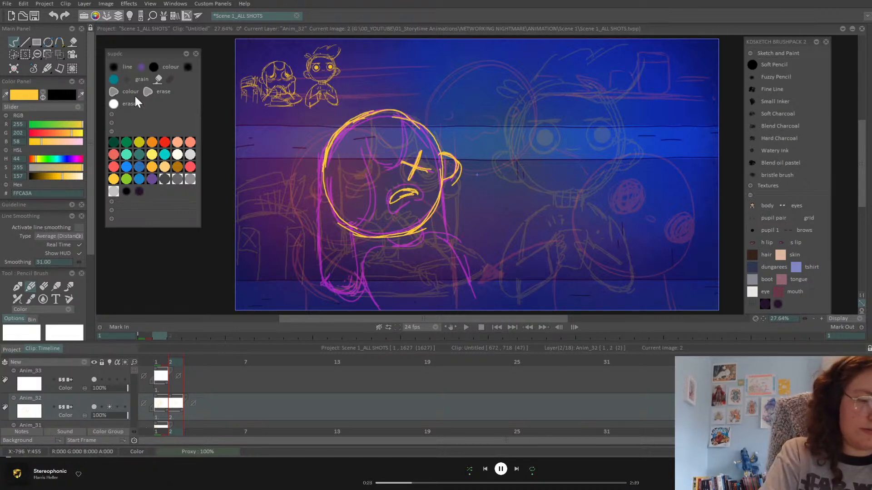
Rotate the frame 2 head slightly clockwise and shift it sideways toward the second character with the Transform tool
left_click(61, 52)
left_click(107, 69)
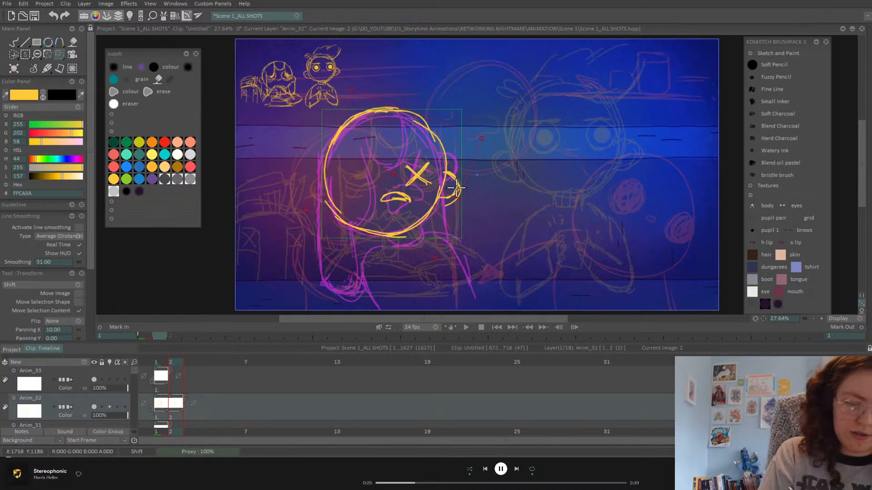
left_click_drag(444, 155, 478, 153)
mouse_move(490, 194)
left_mouse_down()
mouse_move(481, 217)
mouse_move(490, 186)
left_mouse_up()
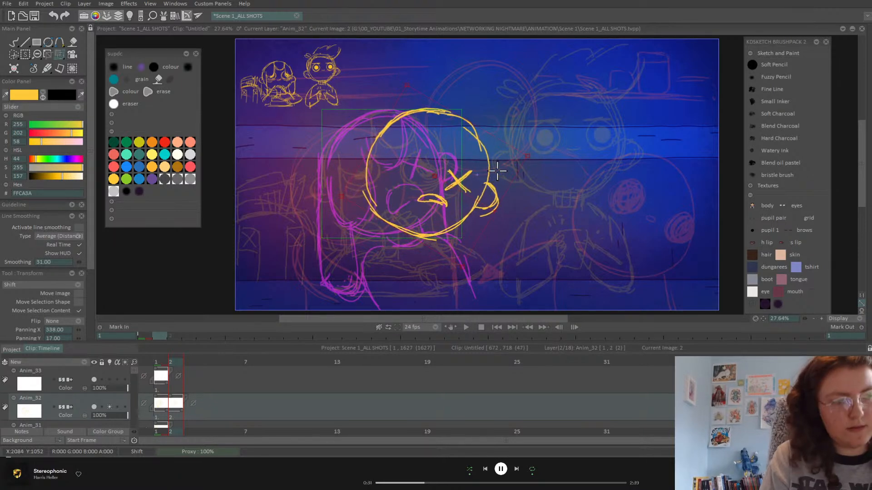
key("Return")
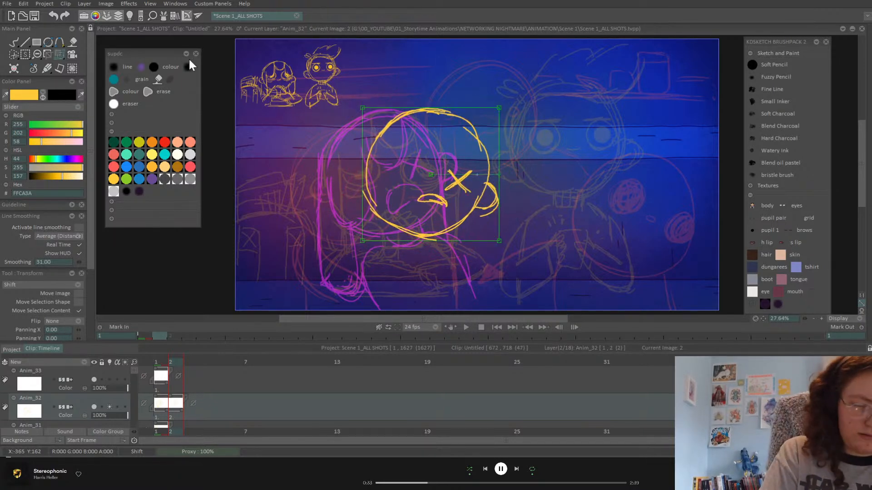
Draw the second X-shaped eye on the frame 2 head, placed closer to the first one, and compare it against frame 1
left_click(13, 43)
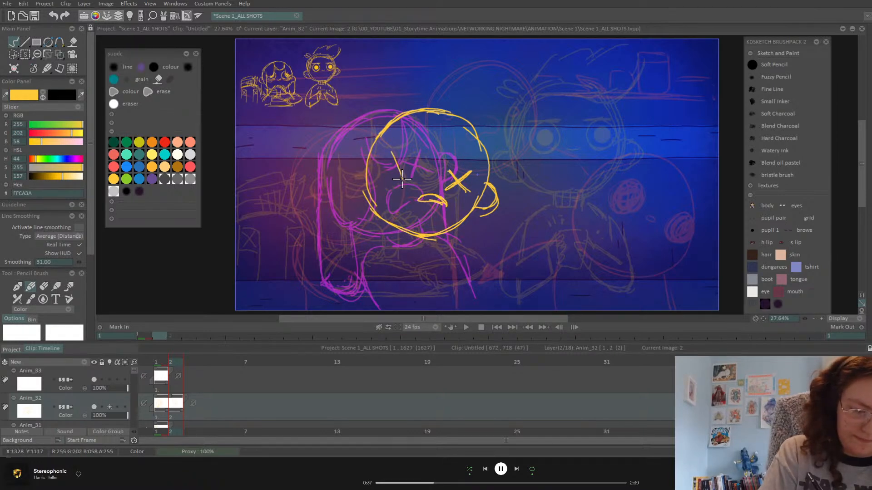
mouse_move(391, 152)
left_mouse_down()
mouse_move(406, 172)
mouse_move(384, 176)
left_mouse_up()
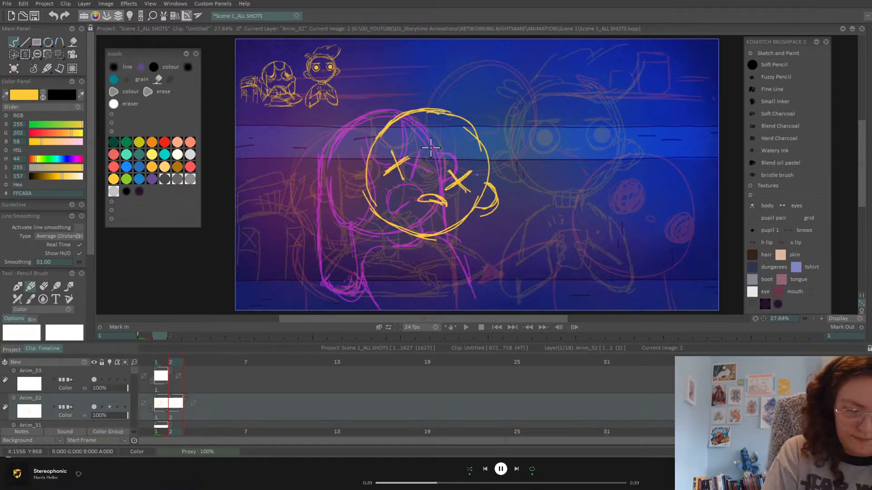
key("ctrl+z")
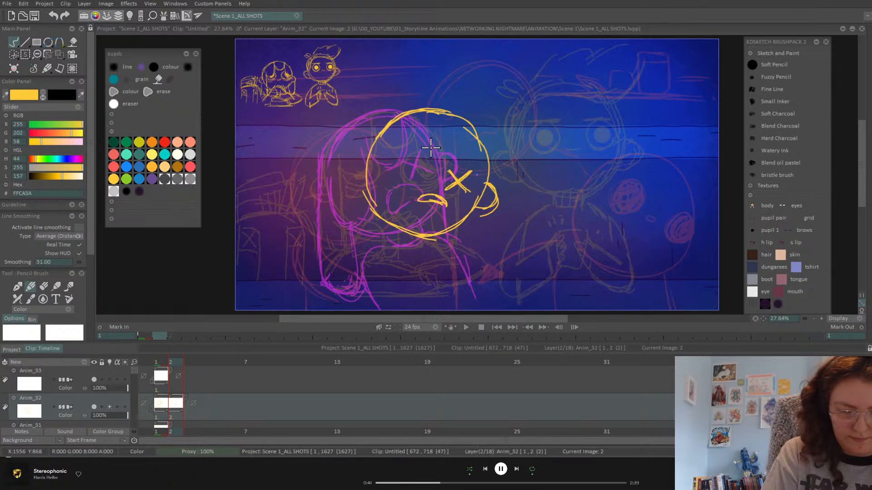
mouse_move(427, 158)
left_mouse_down()
mouse_move(403, 176)
mouse_move(419, 179)
left_mouse_up()
key("Left")
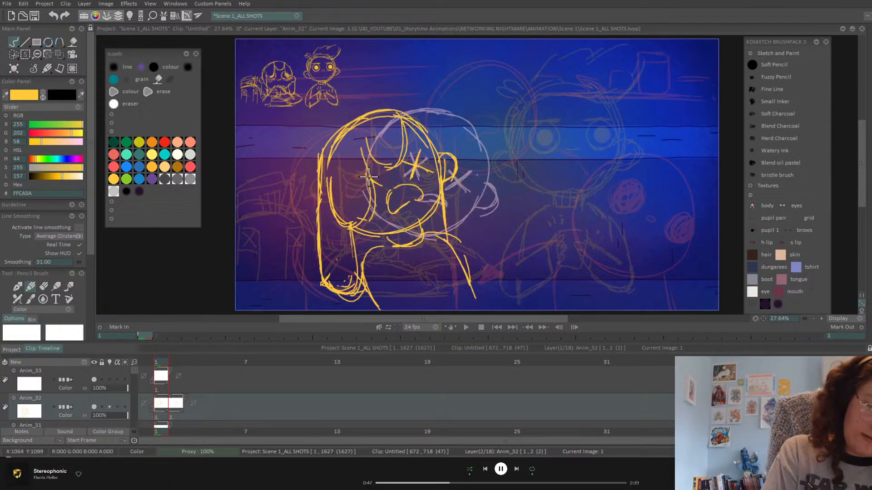
key("Right")
key("Left")
key("Right")
Sketch the neck and both shoulder lines beneath the tilted head on frame 2, and compare the pose with frame 1
mouse_move(393, 227)
left_mouse_down()
mouse_move(421, 243)
mouse_move(400, 241)
mouse_move(421, 241)
left_mouse_up()
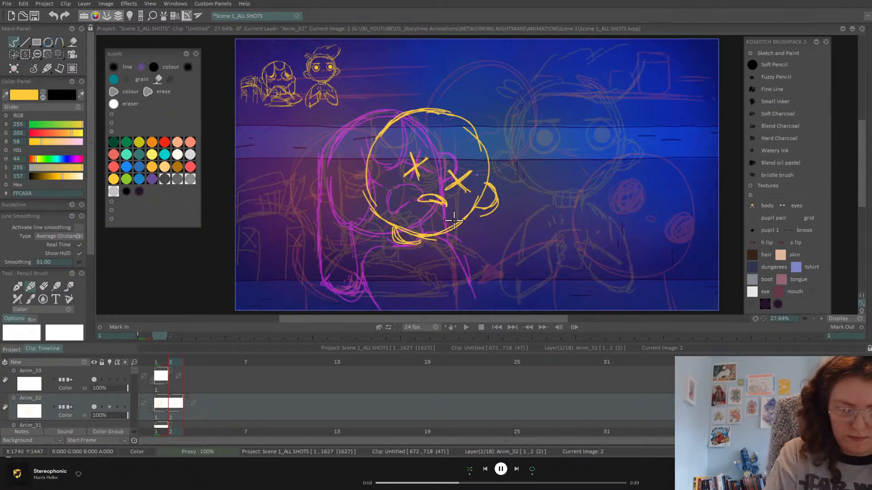
mouse_move(397, 241)
left_mouse_down()
mouse_move(362, 265)
mouse_move(363, 257)
mouse_move(378, 310)
left_mouse_up()
left_click_drag(449, 247, 473, 304)
key("Left")
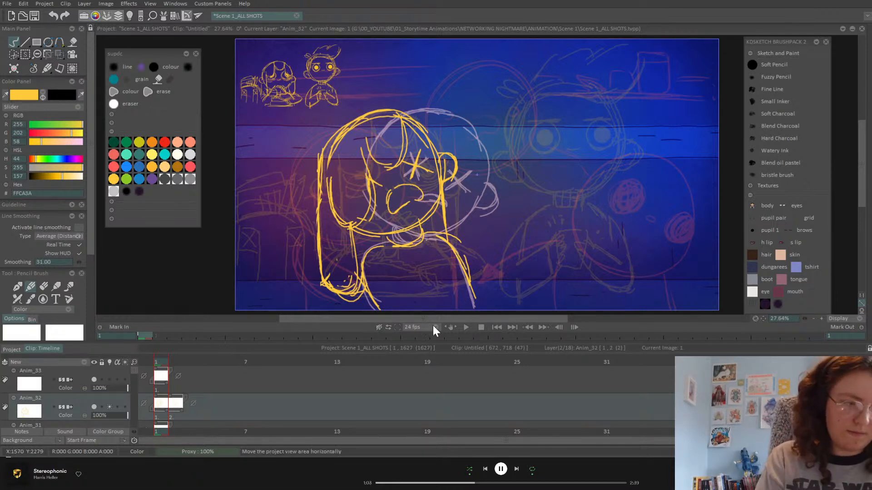
key("Right")
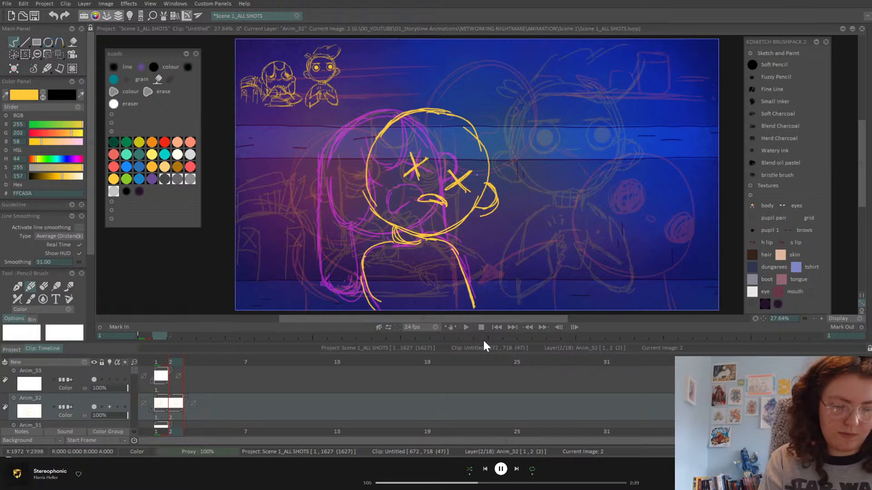
Redraw the torso's two side lines on frame 2 so they run straighter down from the shoulders, and erase the old outer lines
left_click_drag(450, 243, 458, 313)
left_click_drag(363, 247, 365, 314)
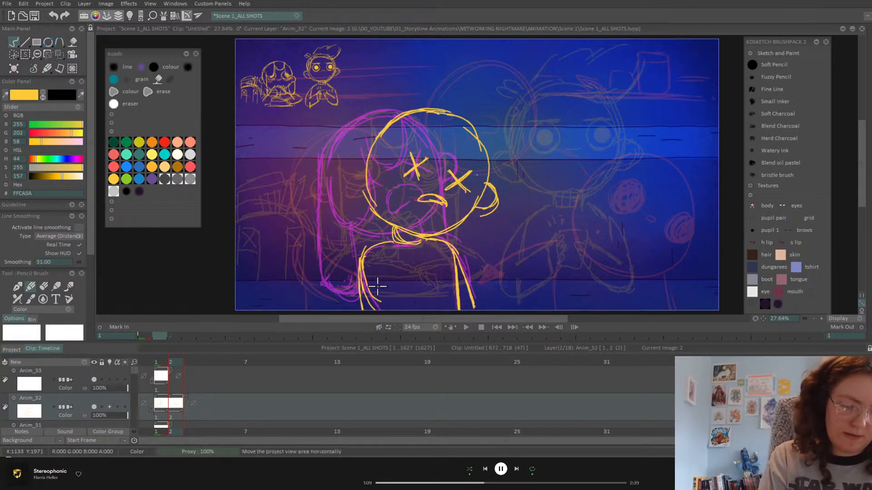
left_click(44, 290)
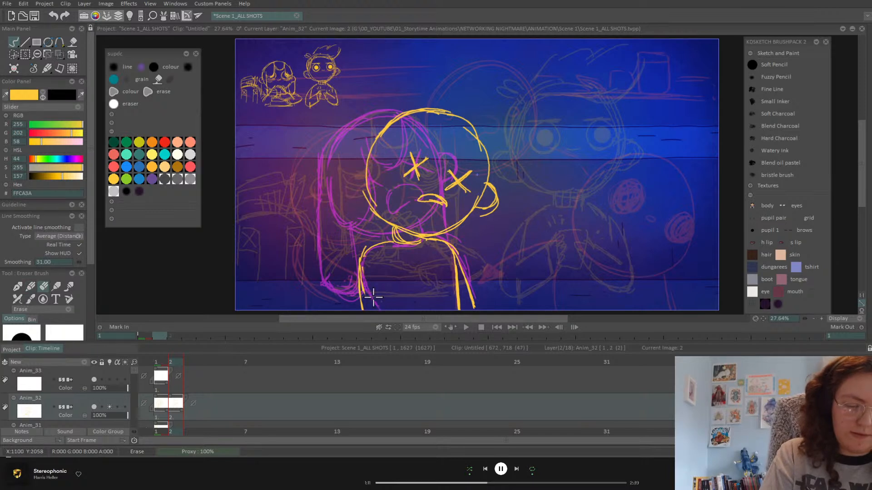
left_click_drag(465, 276, 457, 309)
left_click(31, 286)
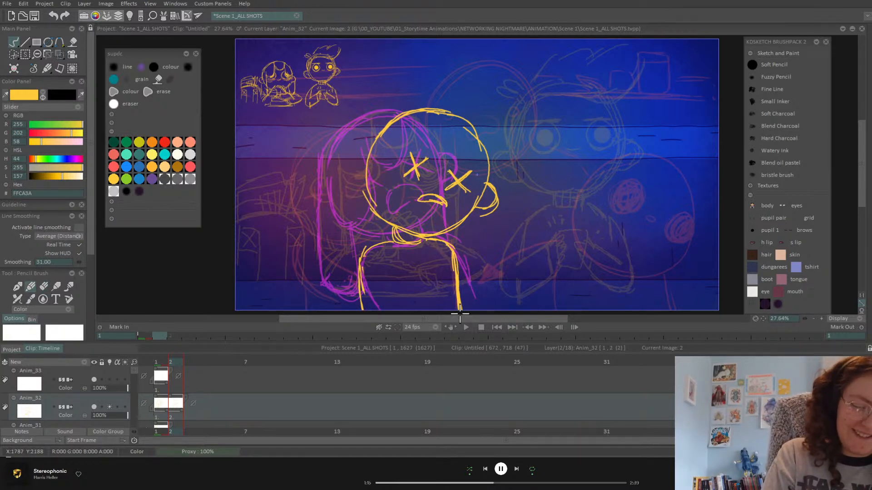
mouse_move(366, 256)
left_mouse_down()
mouse_move(363, 331)
mouse_move(361, 288)
left_mouse_up()
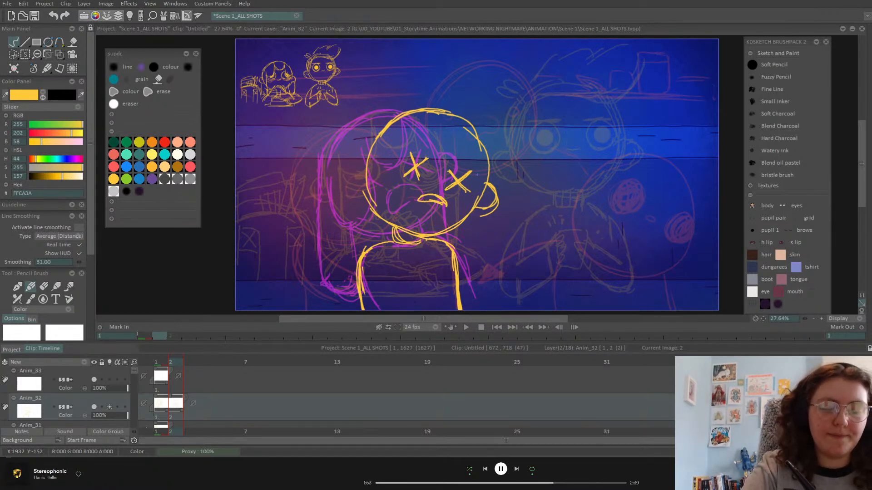
Flip back and forth between frames 1 and 2 of Anim_32 to examine the head and body movement
key("Left")
key("Right")
key("Left")
key("Right")
key("Left")
key("Right")
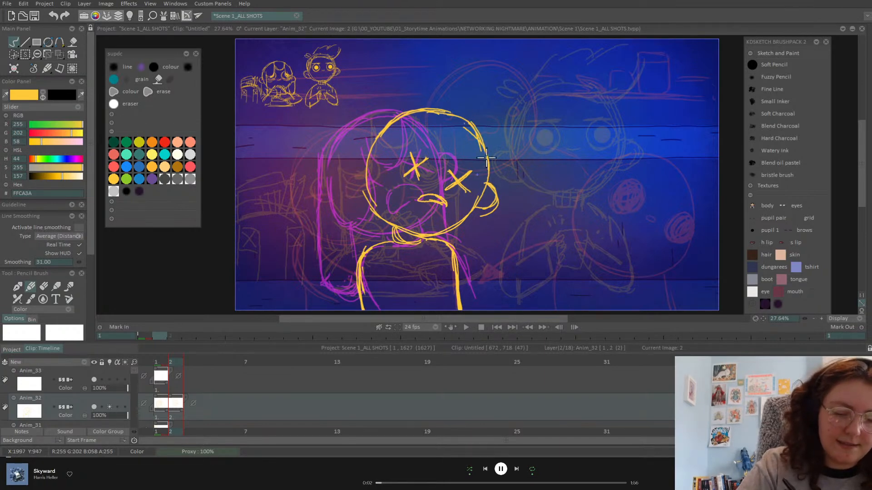
key("Left")
key("Right")
key("Left")
key("Right")
key("Left")
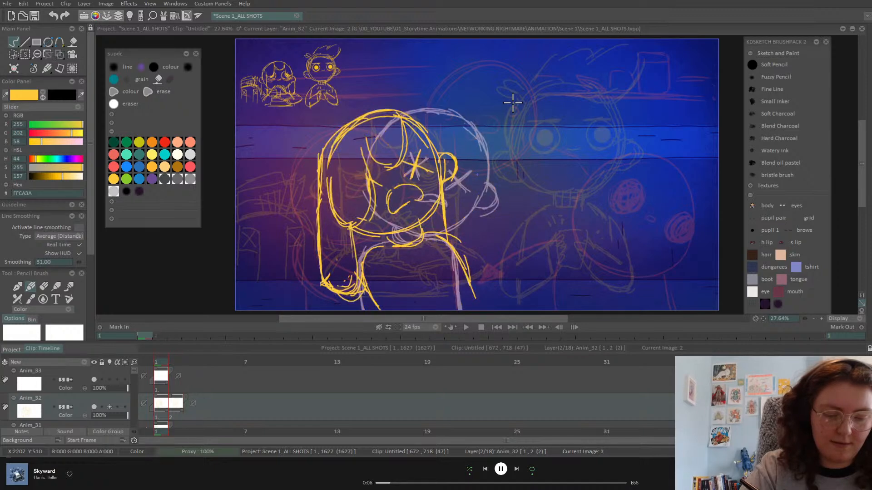
key("Right")
key("Left")
key("Right")
key("Left")
key("Right")
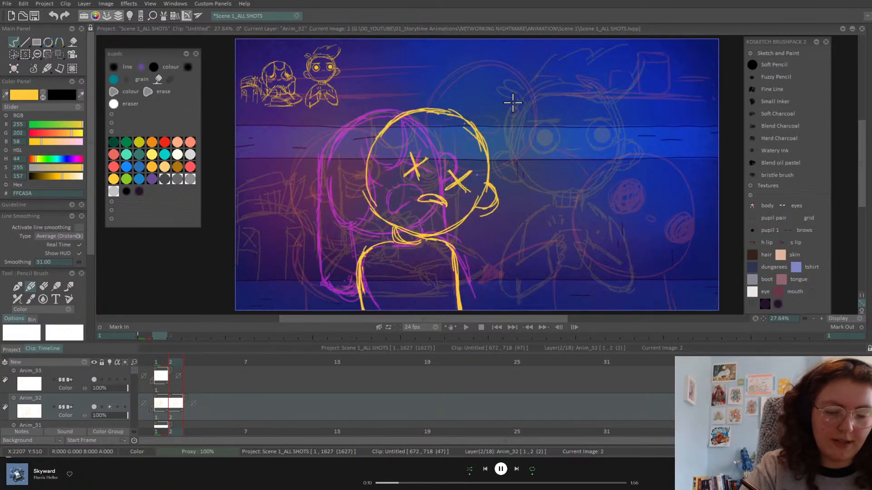
key("Left")
key("Right")
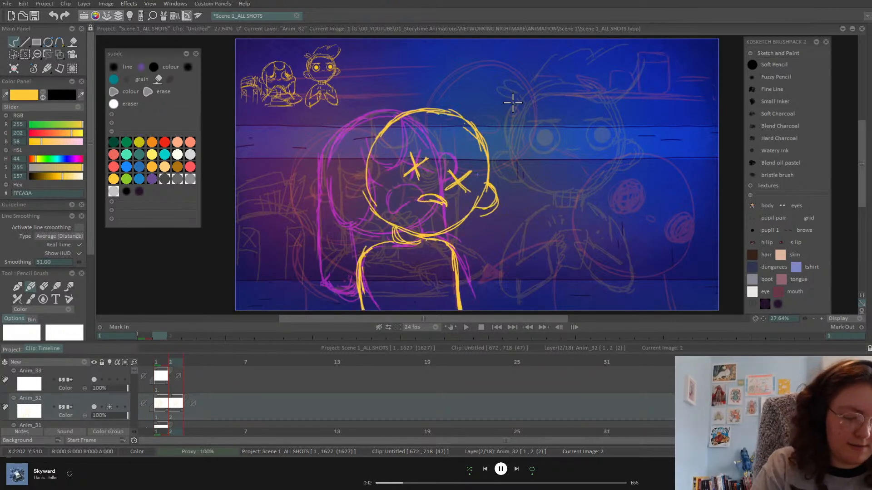
Hold the long-haired frame 1 drawing of Anim_32 through frame 2, shifting the tilted-head drawing to frame 3
left_click_drag(167, 409, 189, 407)
mouse_move(171, 363)
left_mouse_down()
mouse_move(202, 367)
mouse_move(170, 369)
left_mouse_up()
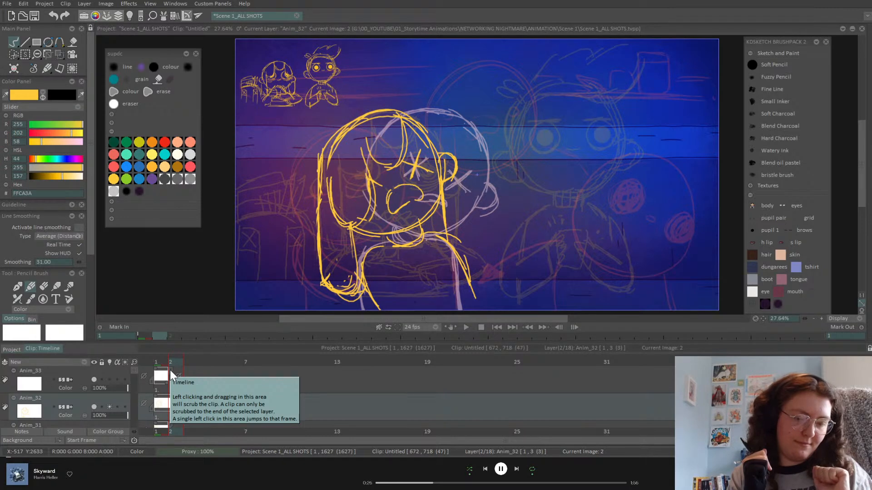
left_click_drag(186, 359, 163, 361)
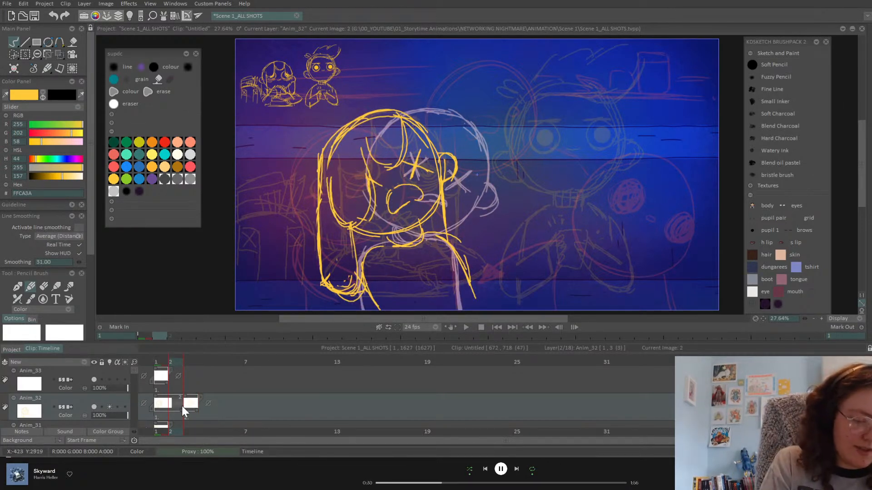
Save the project and lasso the long-haired character's head on frame 2 with a free-hand selection in Add mode
left_click(25, 54)
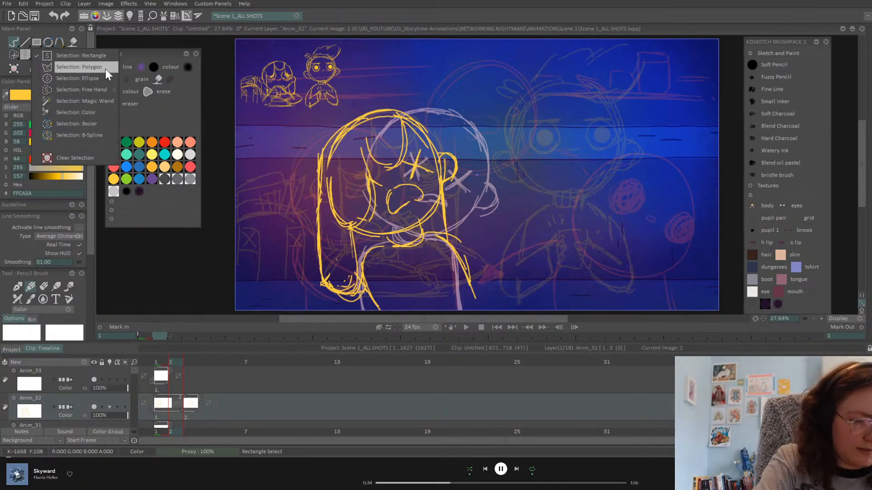
left_click(109, 87)
mouse_move(411, 231)
left_mouse_down()
mouse_move(466, 167)
mouse_move(414, 90)
mouse_move(298, 116)
mouse_move(279, 242)
mouse_move(320, 315)
mouse_move(307, 223)
mouse_move(372, 240)
mouse_move(414, 233)
left_mouse_up()
key("ctrl+s")
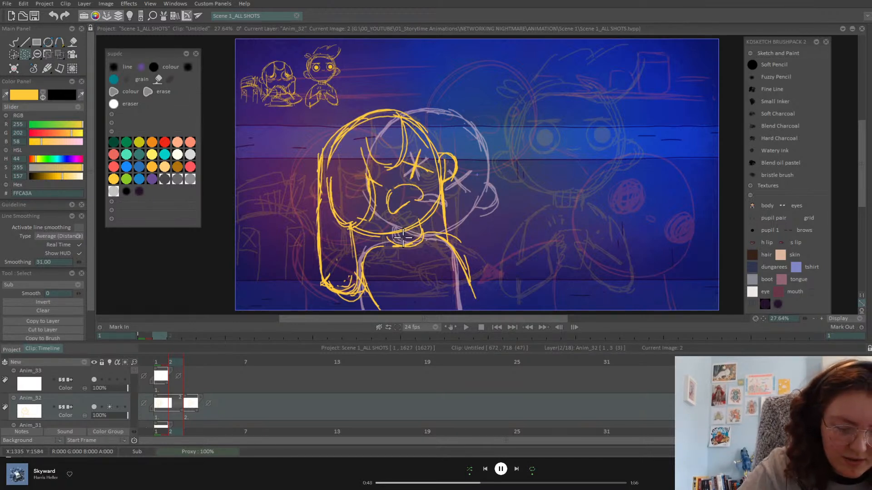
mouse_move(376, 237)
left_mouse_down()
mouse_move(437, 214)
mouse_move(464, 182)
mouse_move(428, 103)
mouse_move(310, 115)
mouse_move(305, 186)
mouse_move(354, 236)
mouse_move(382, 236)
left_mouse_up()
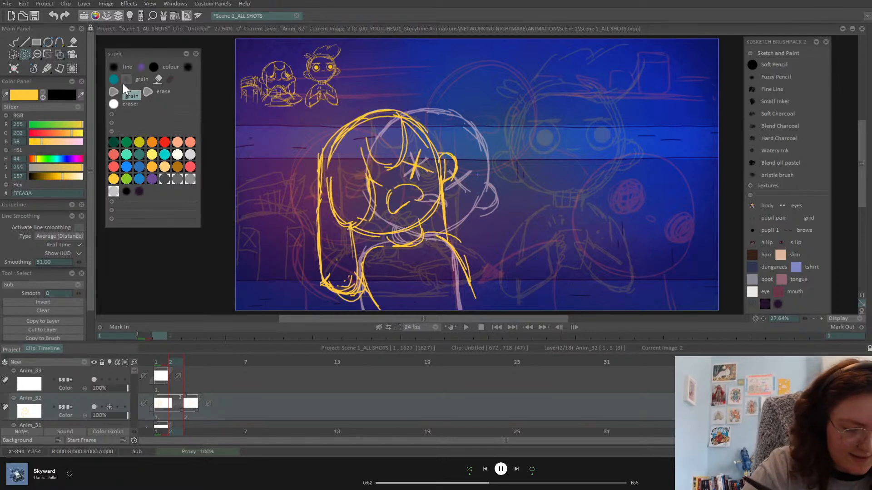
left_click(82, 285)
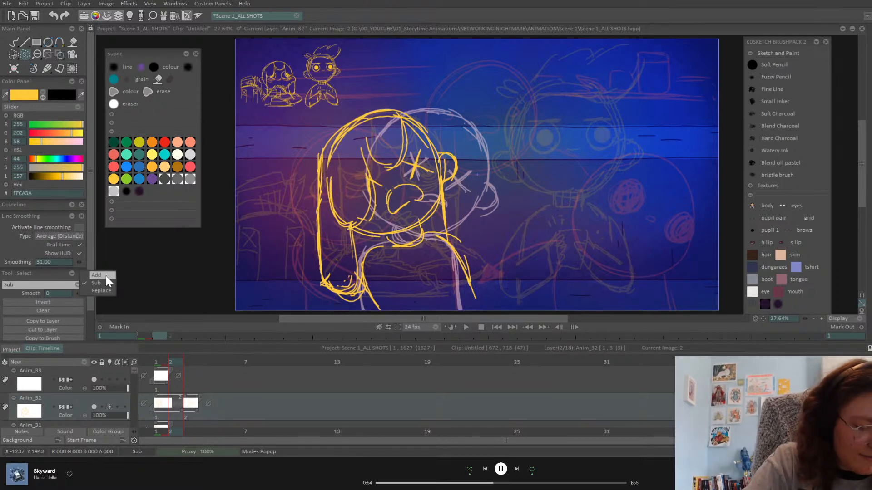
left_click(96, 275)
mouse_move(457, 111)
left_mouse_down()
mouse_move(417, 81)
mouse_move(302, 161)
mouse_move(325, 225)
mouse_move(369, 243)
mouse_move(437, 224)
mouse_move(456, 187)
mouse_move(461, 150)
mouse_move(431, 87)
left_mouse_up()
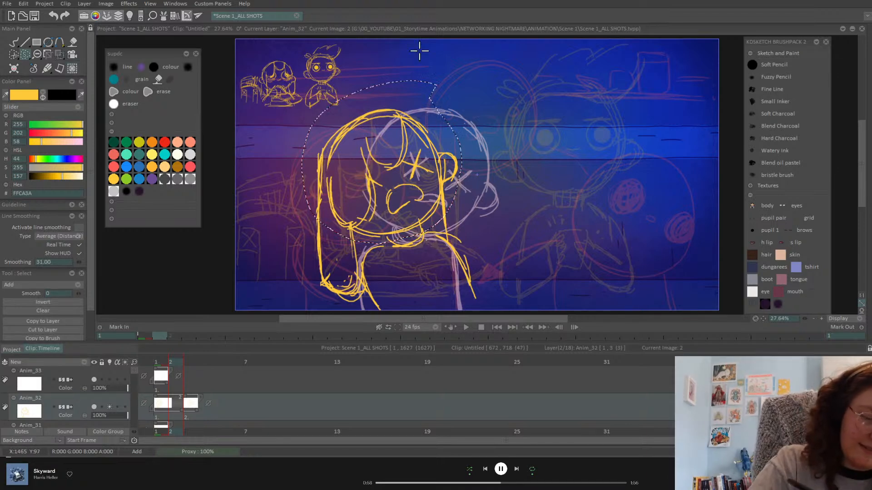
Rotate the selected frame 2 head slightly counterclockwise, shift it by -192 horizontally and 90 vertically with the Transform tool, and clear the selection
left_click(58, 55)
mouse_move(463, 163)
left_mouse_down()
mouse_move(443, 141)
mouse_move(411, 156)
left_mouse_up()
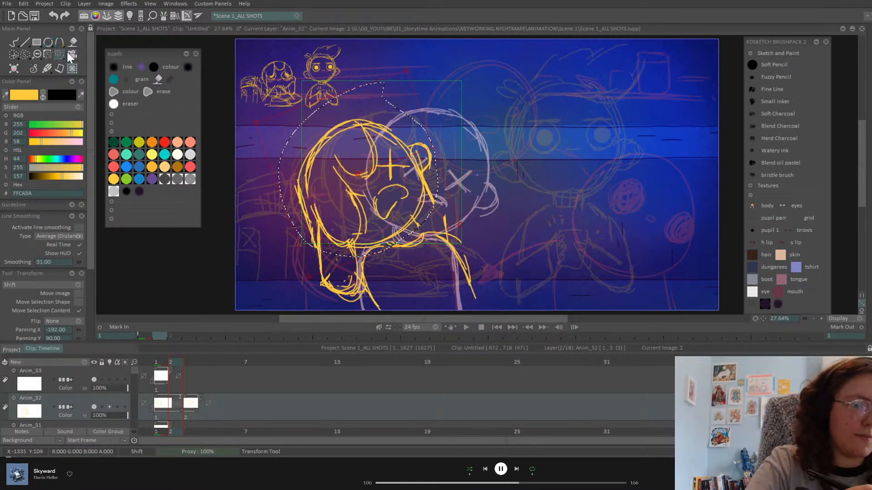
key("Return")
left_click(24, 55)
left_click(75, 157)
Warp the frame 2 drawing with locked points beside the face and at the torso's base, nudging the head, hair and shoulders into an anticipation pose
left_click(61, 55)
left_click(98, 89)
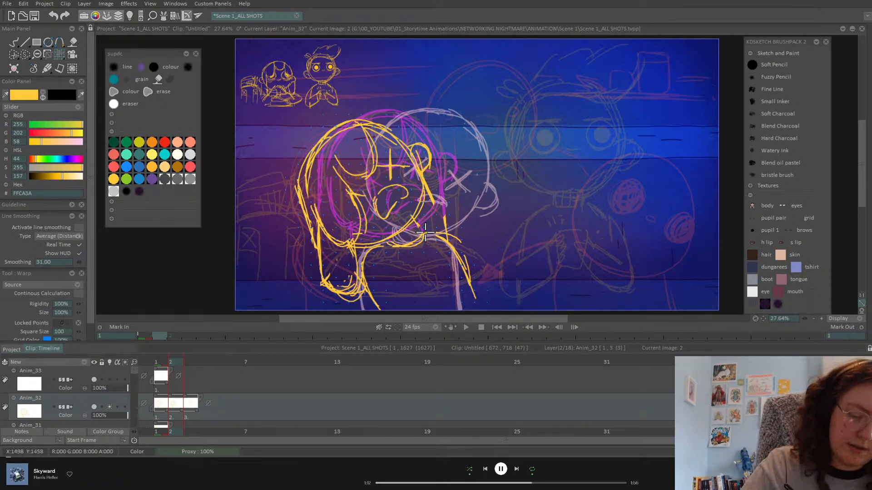
left_click_drag(476, 294, 475, 303)
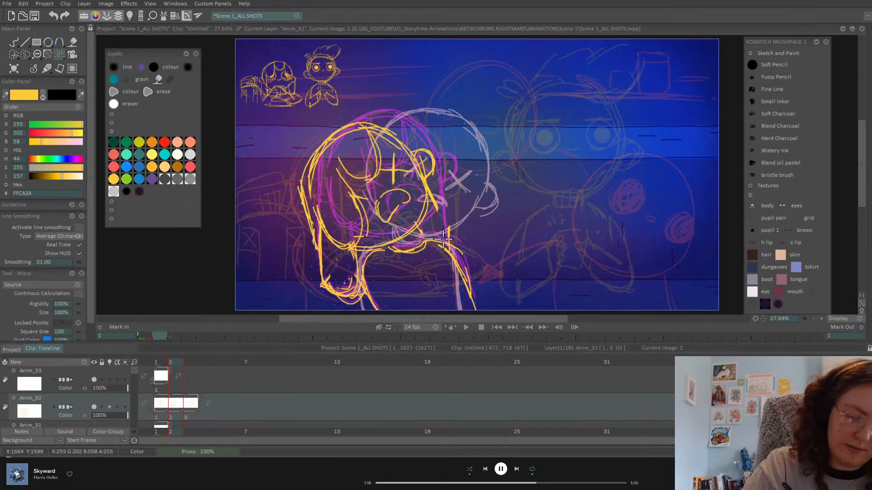
left_click_drag(424, 239, 437, 232)
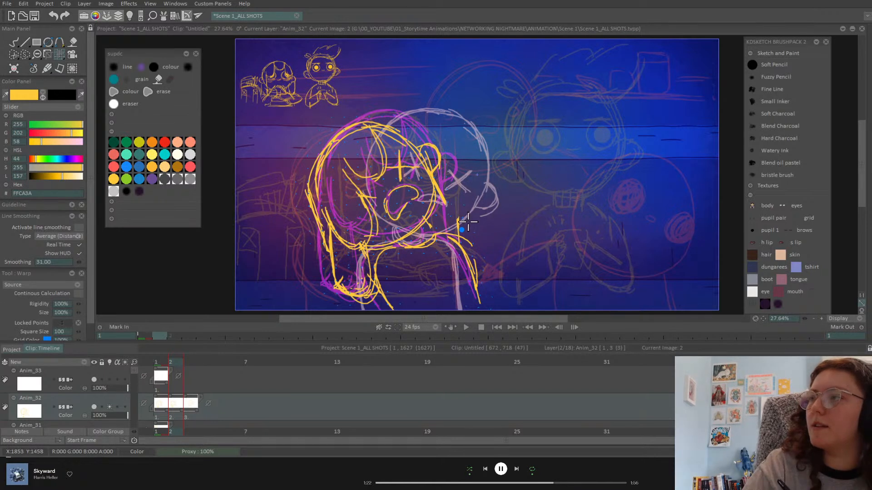
left_click(464, 205)
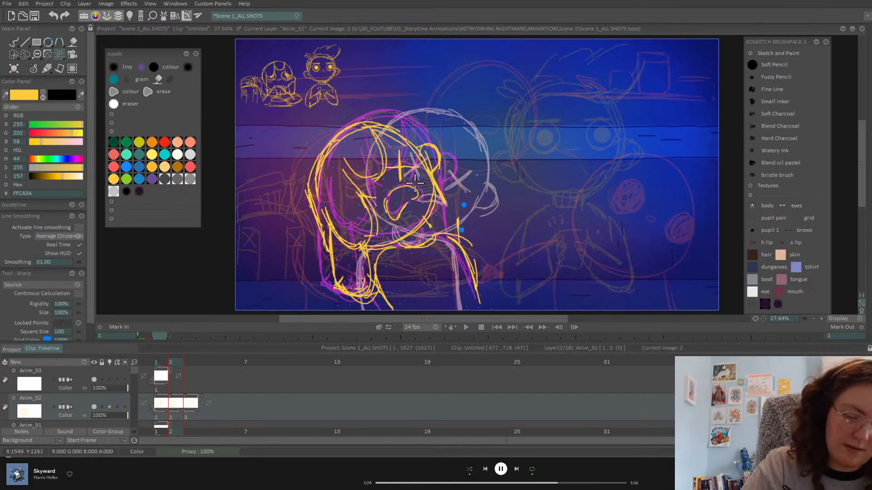
left_click_drag(384, 302, 374, 306)
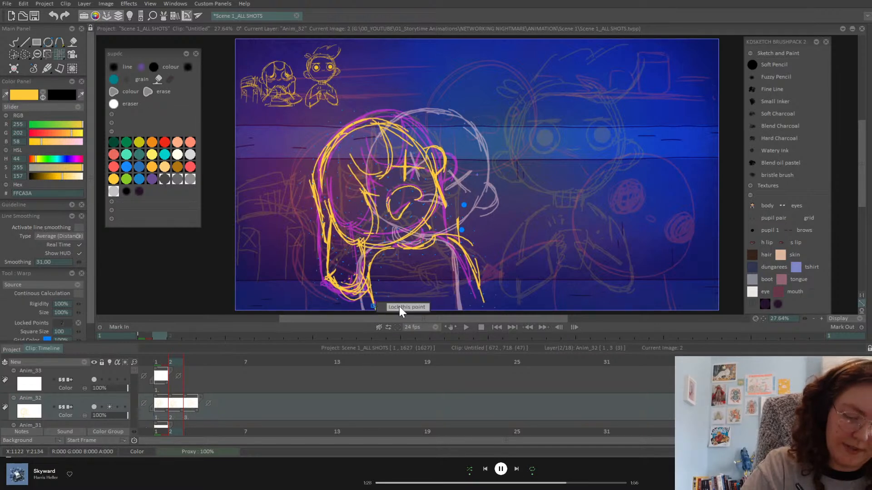
left_click(482, 307)
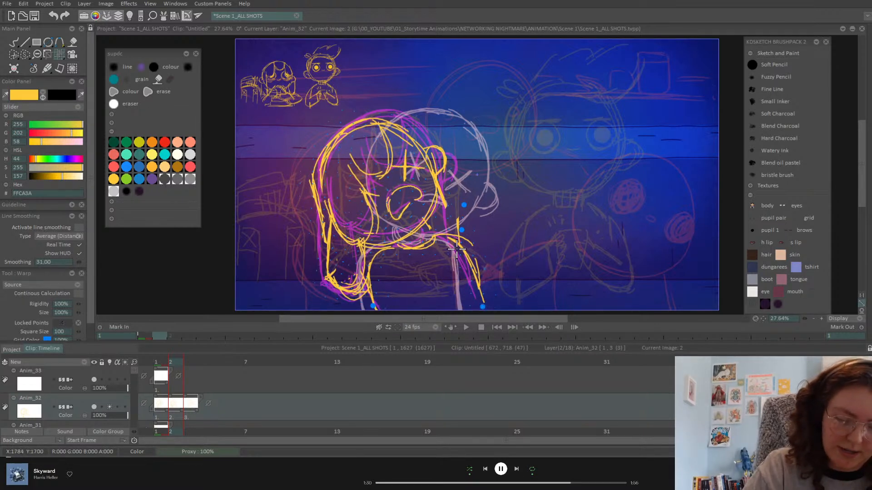
left_click_drag(316, 175, 312, 176)
key("Return")
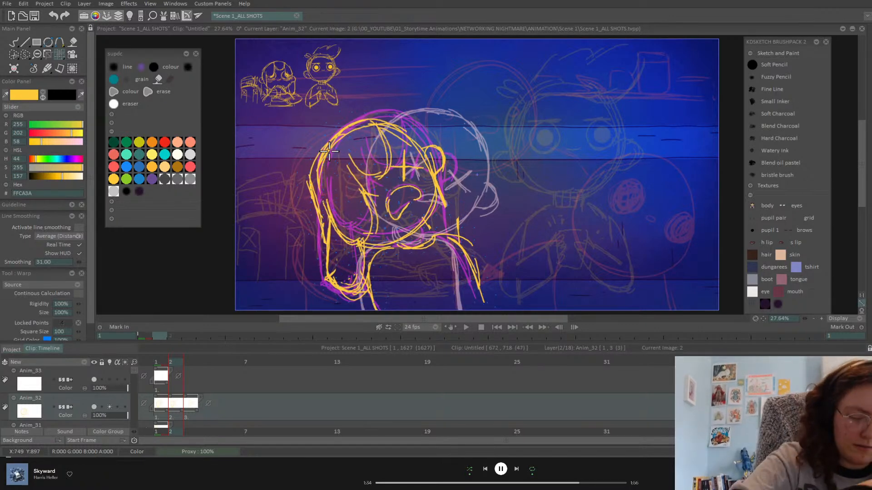
Step and scrub through frames 1 to 3 of Anim_32 to examine how the head dips back before the tilted pose
key("Left")
key("Right")
key("Right")
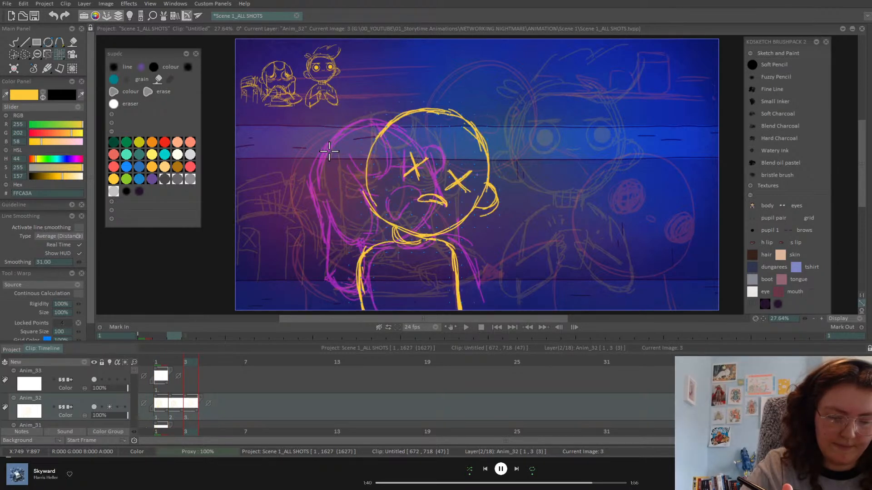
key("Left")
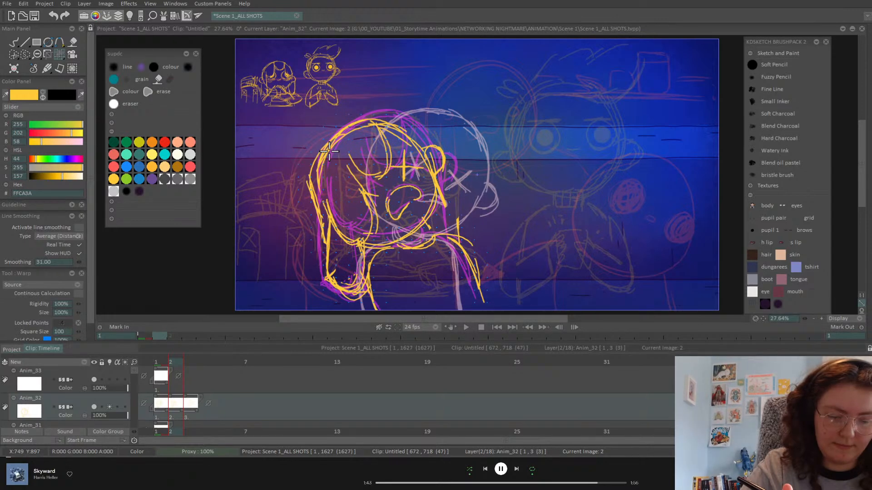
left_click(16, 42)
left_click(160, 362)
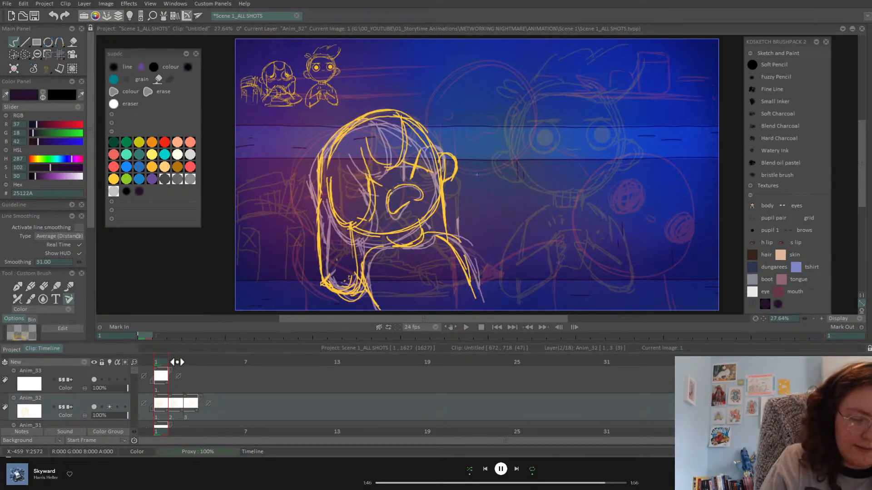
left_click(176, 363)
left_click(186, 363)
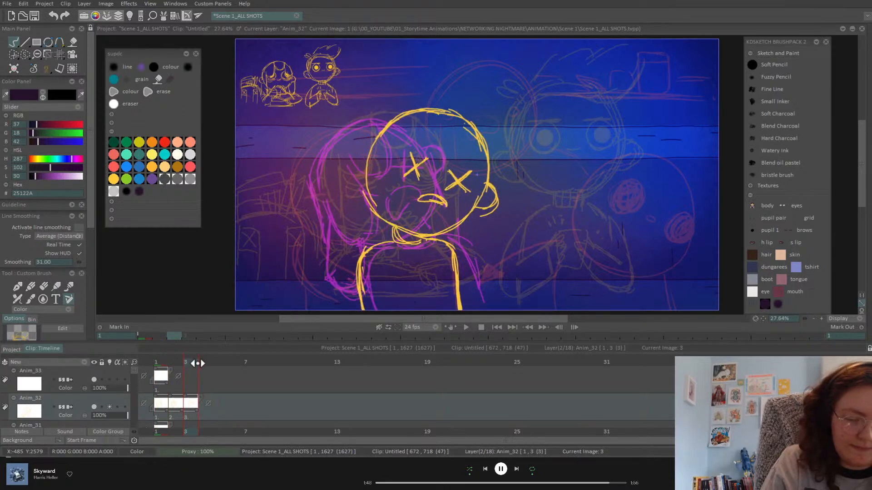
left_click(202, 365)
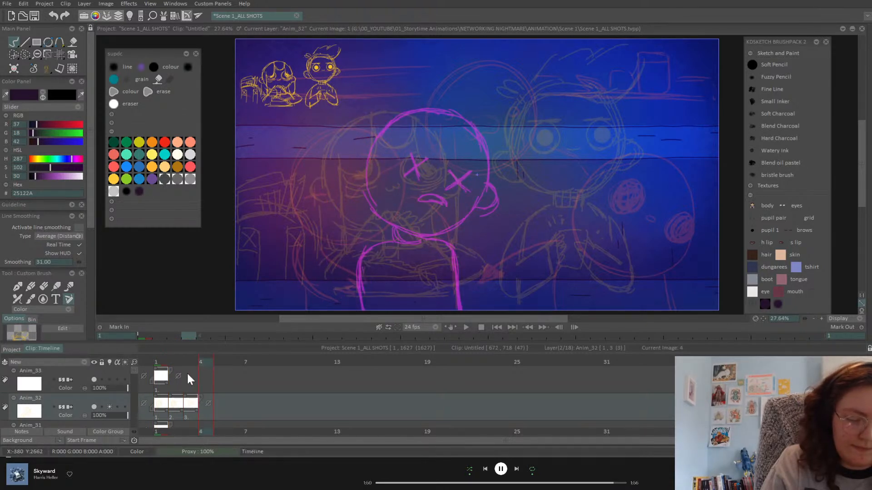
left_click(183, 363)
left_click(171, 362)
left_click(159, 361)
left_click(189, 362)
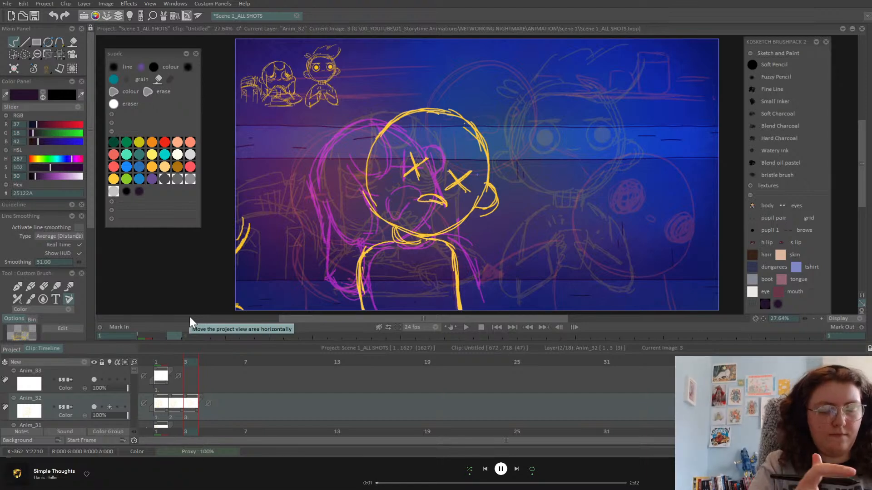
left_click(160, 362)
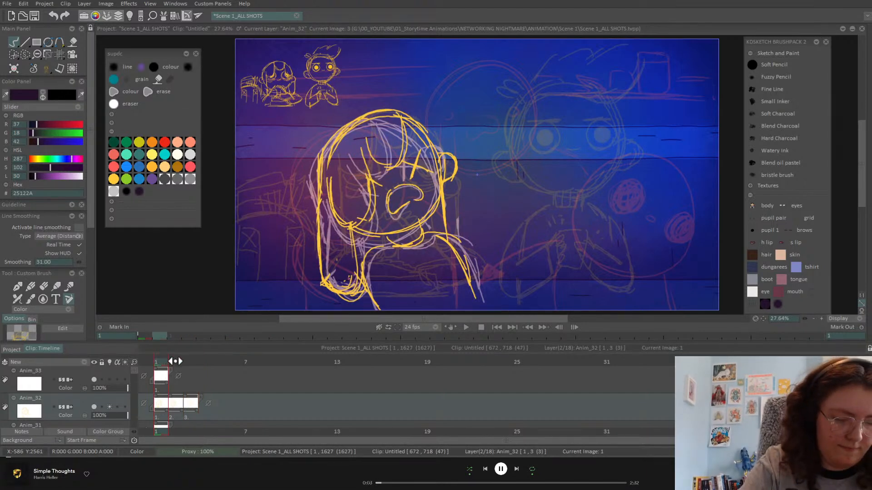
key("Right")
key("Right")
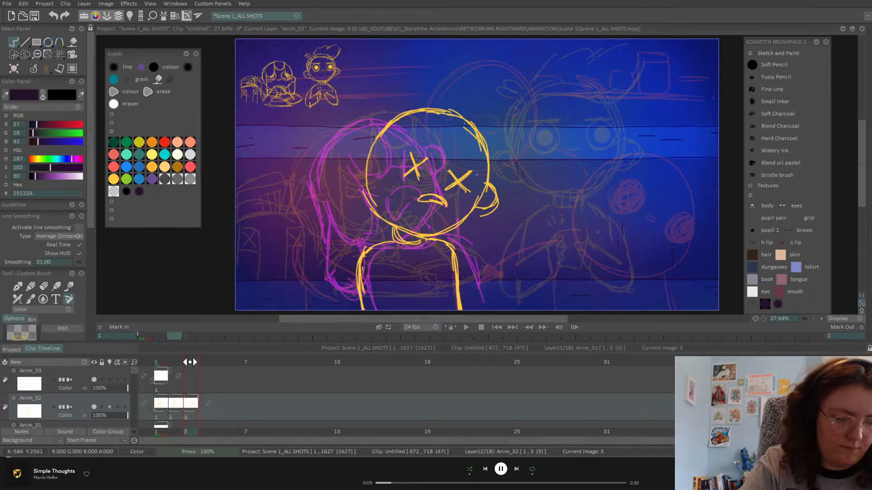
Extend Anim_32 to frame 4 with the round-head pose and warp both ends of the torso's base to the right
left_click(198, 364)
left_click_drag(197, 407, 212, 407)
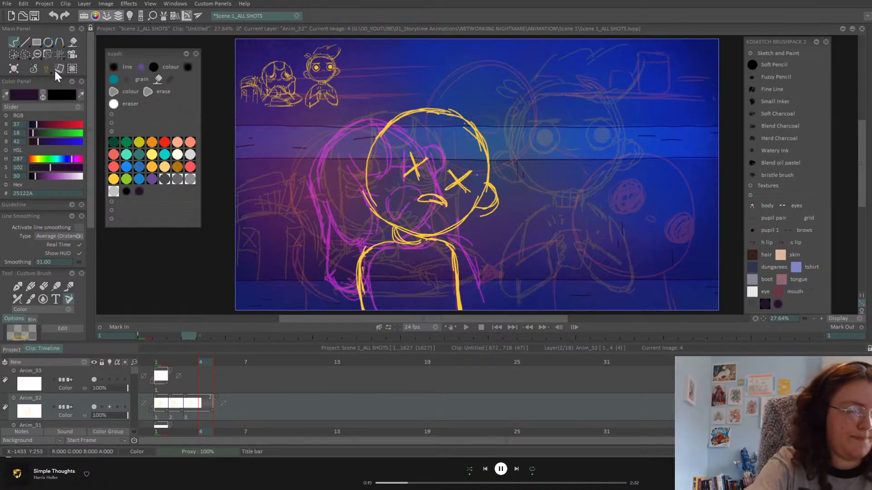
left_click(25, 54)
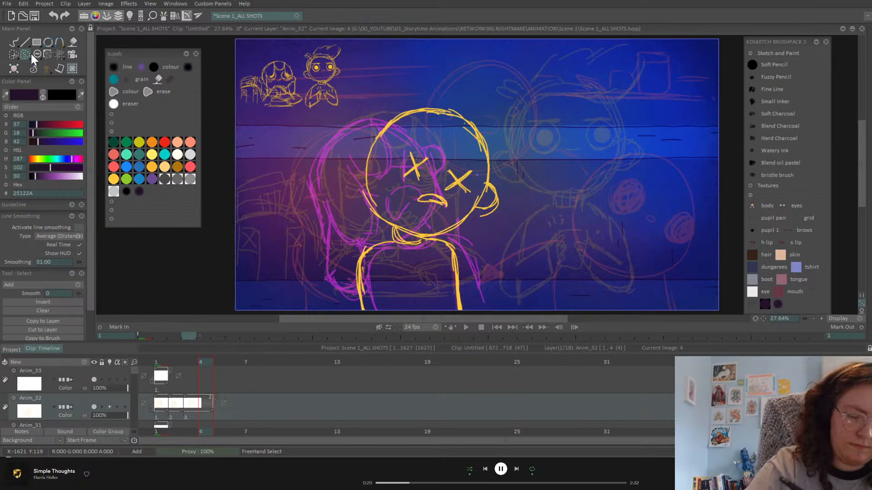
left_click(60, 54)
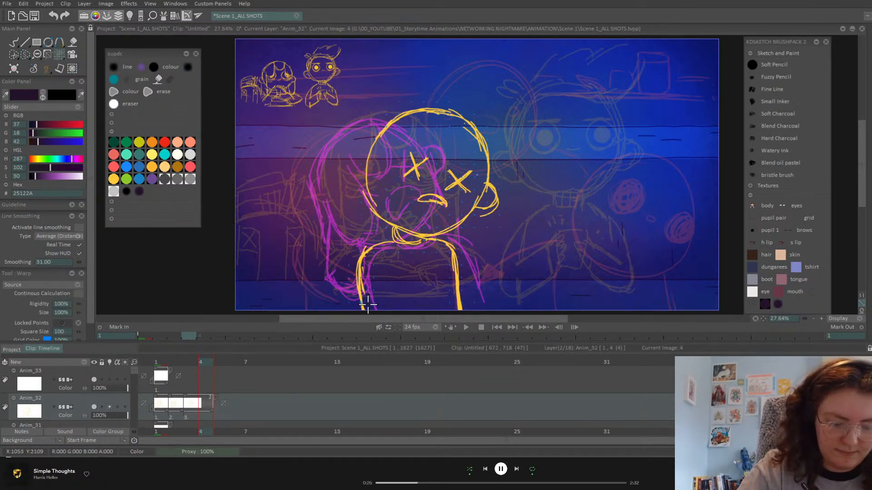
left_click_drag(371, 309, 375, 308)
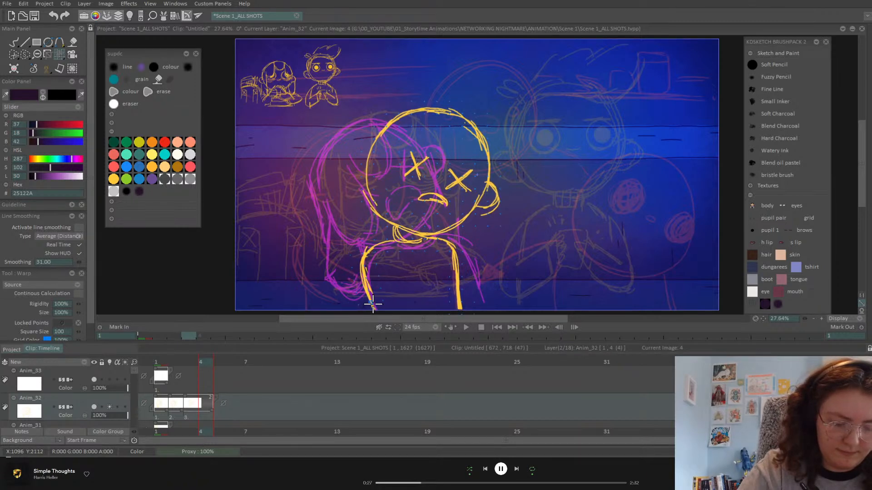
left_click_drag(460, 308, 480, 304)
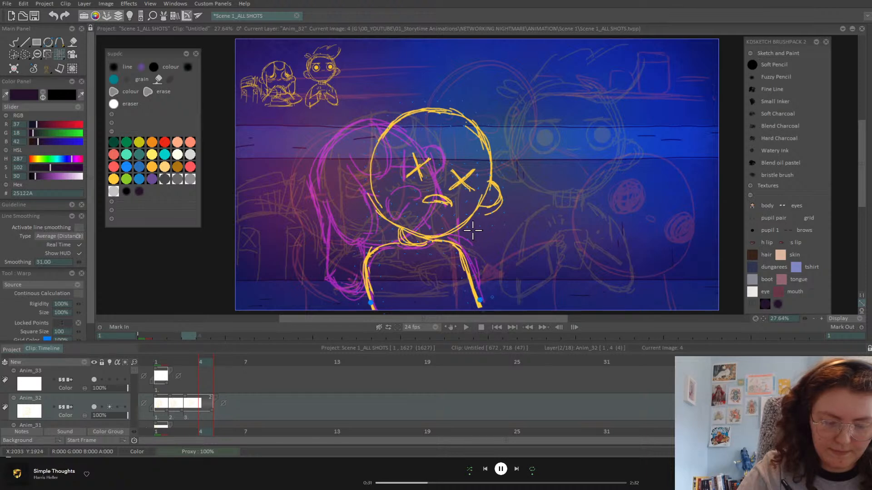
Scrub and step through frames 1 to 4 of Anim_32 to examine how the torso settles after the head tilt
left_click(188, 362)
left_click_drag(187, 361, 155, 363)
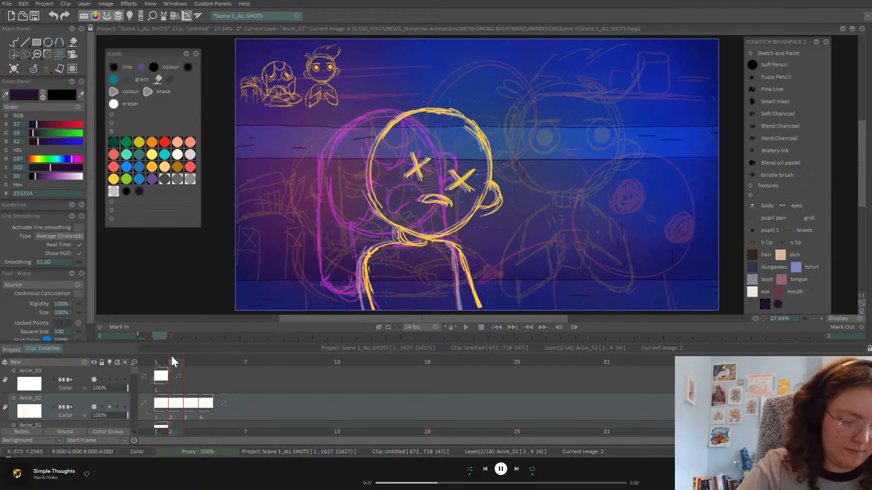
left_click(173, 362)
mouse_move(159, 362)
left_mouse_down()
mouse_move(189, 361)
mouse_move(156, 362)
left_mouse_up()
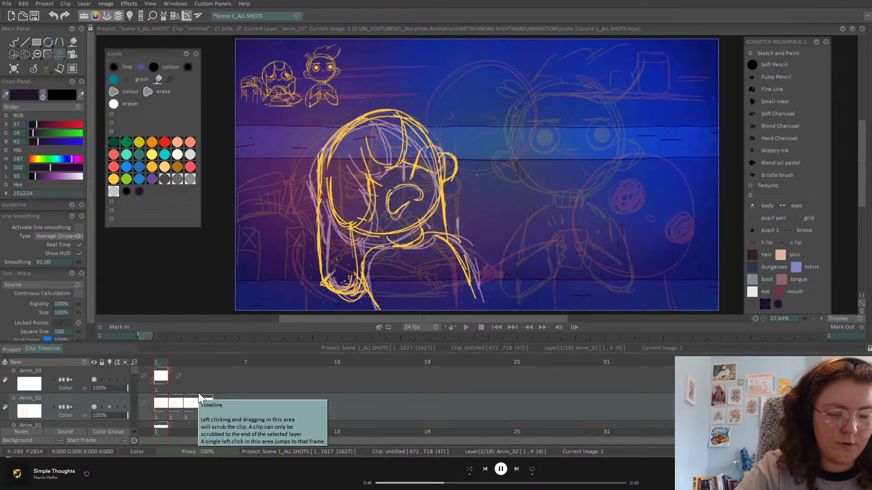
key("Right")
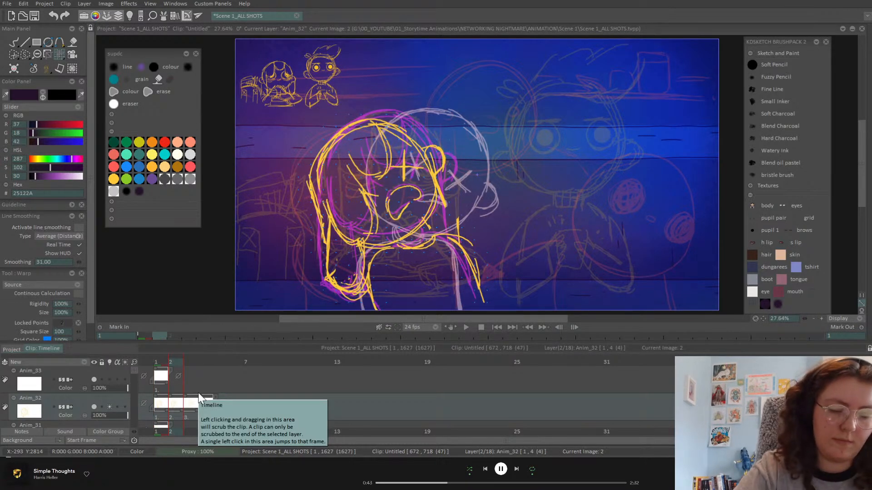
key("Right")
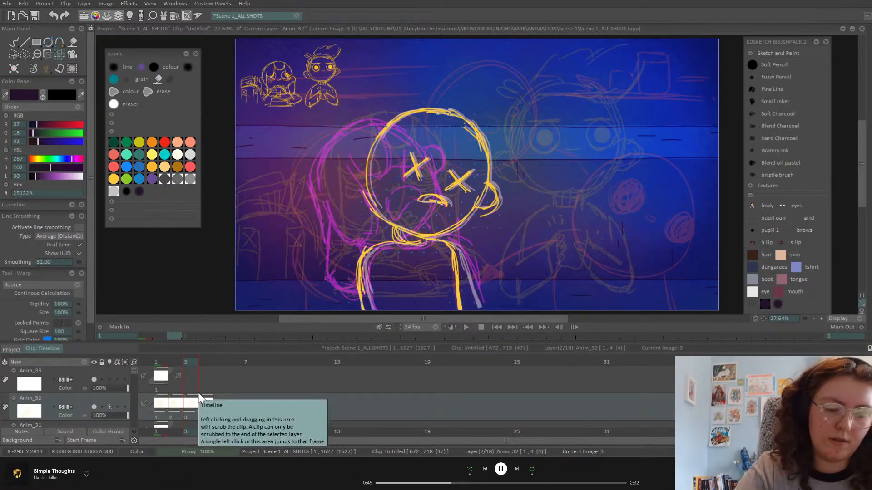
key("Right")
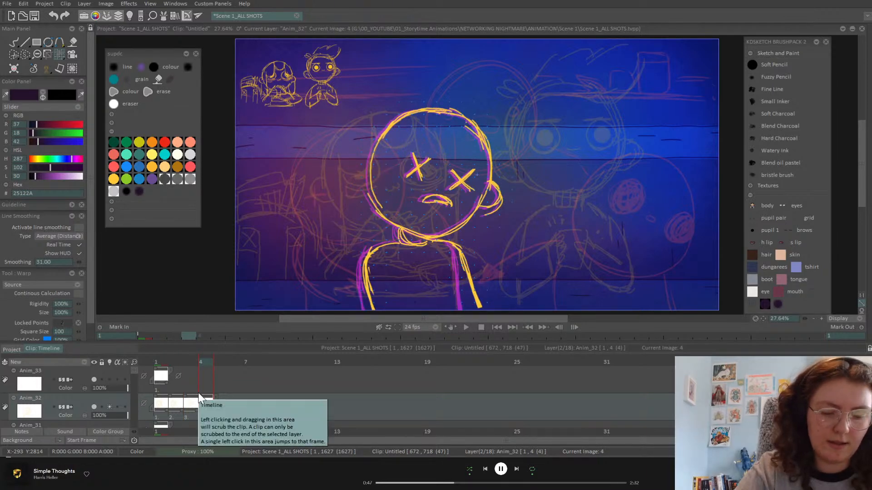
Reset the trial head warp on frame 4, lock the torso's base ends, and warp the head down and to the right
mouse_move(478, 131)
left_mouse_down()
mouse_move(485, 161)
mouse_move(481, 144)
left_mouse_up()
scroll(90, 257, "down", 1)
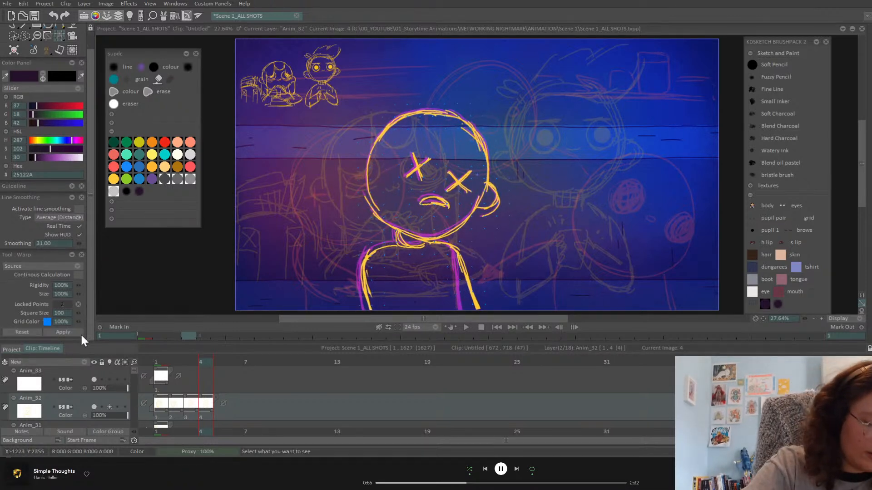
left_click(27, 332)
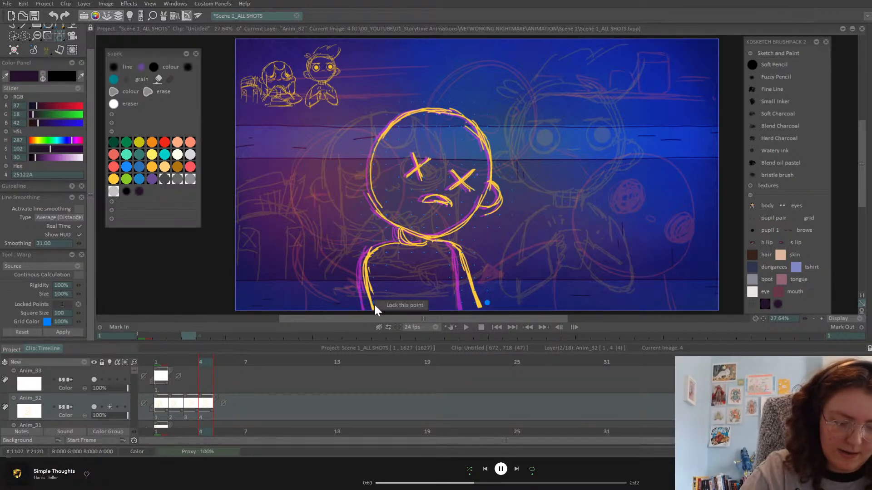
left_click_drag(476, 130, 488, 158)
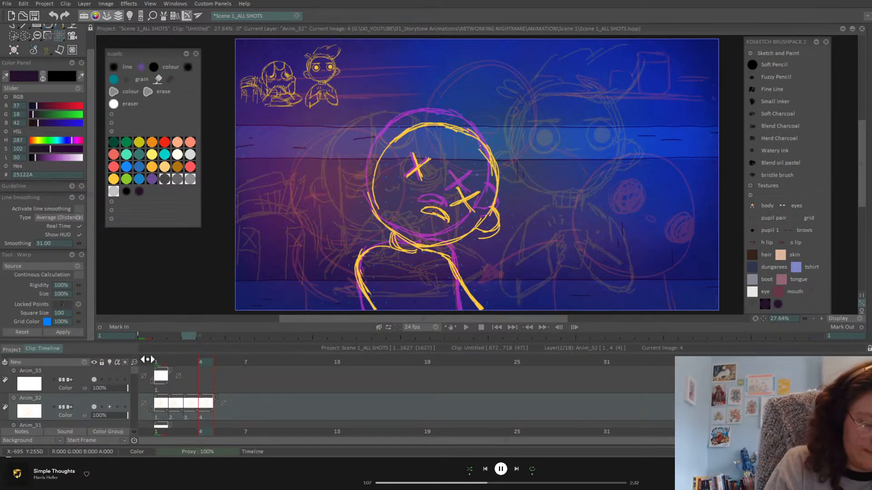
left_click(13, 28)
Step back and forth through frames 1 to 4 of Anim_32 to examine the lowered head as a follow-through pose
left_click(161, 365)
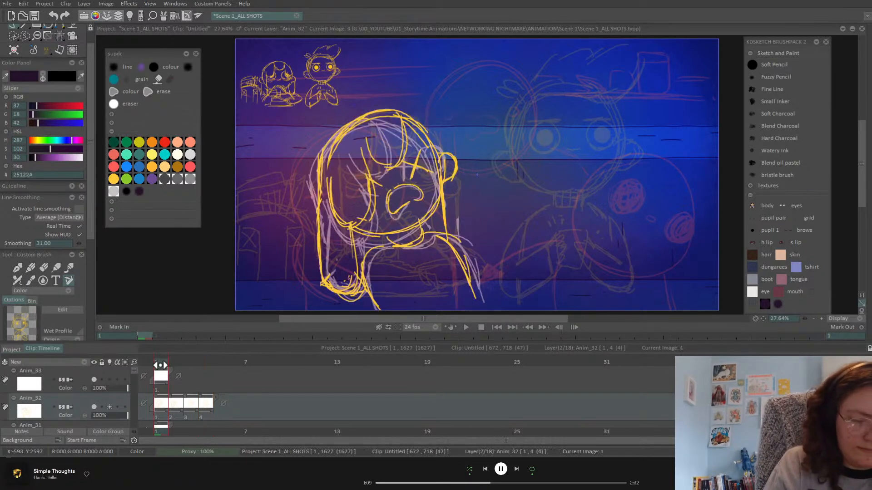
key("Right")
key("Right")
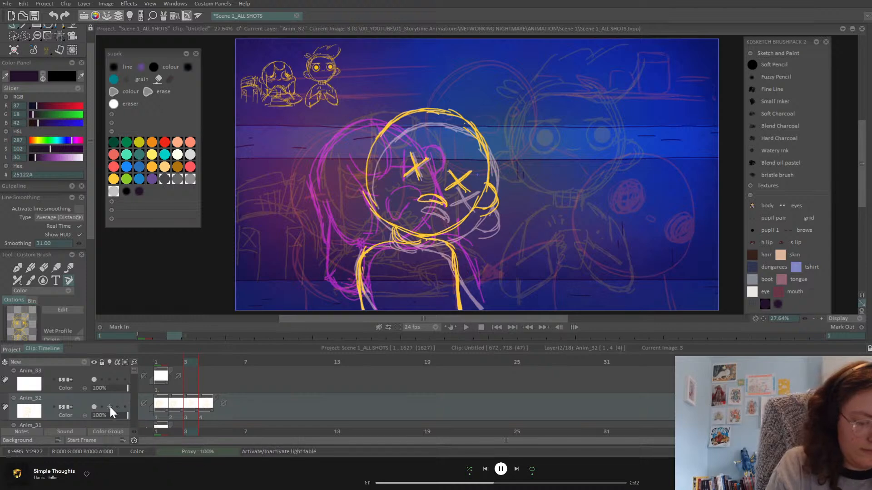
key("Left")
key("Left")
key("Right")
key("Right")
key("Right")
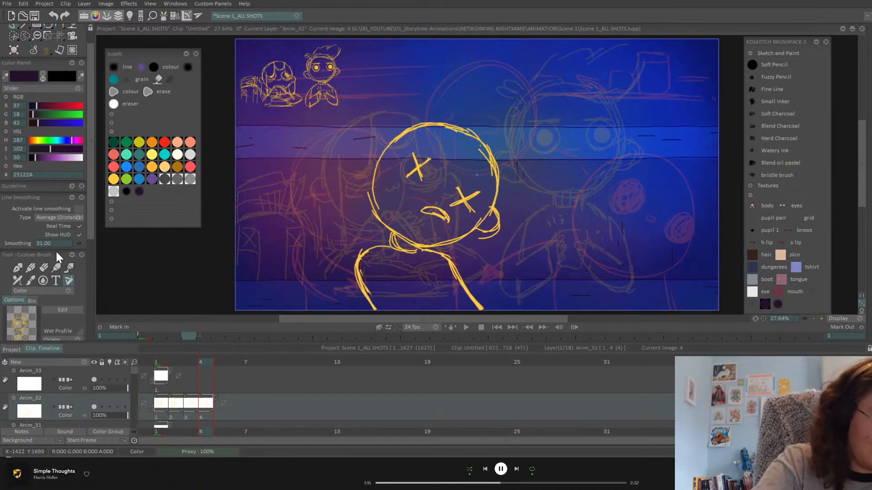
Erase both X eyes on frame 4, redraw them with the Pencil Brush in yellow FFCA3A, and compare them with the preceding frames
key("e")
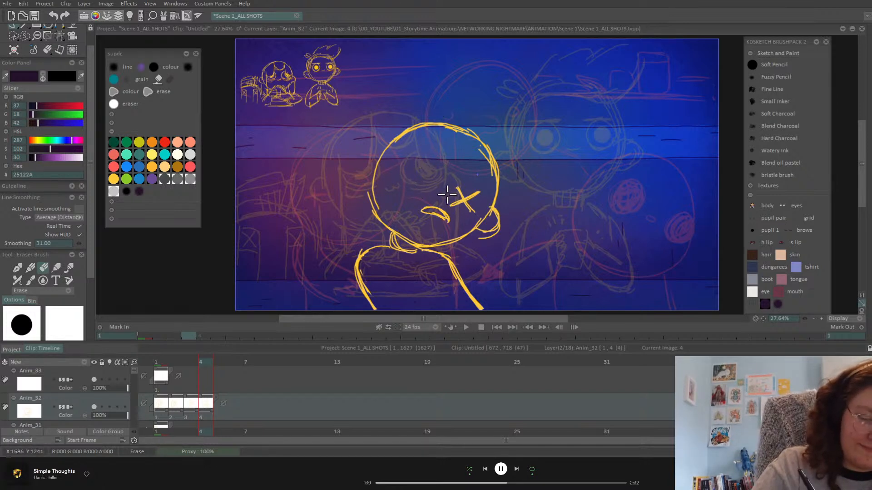
left_click_drag(456, 197, 469, 207)
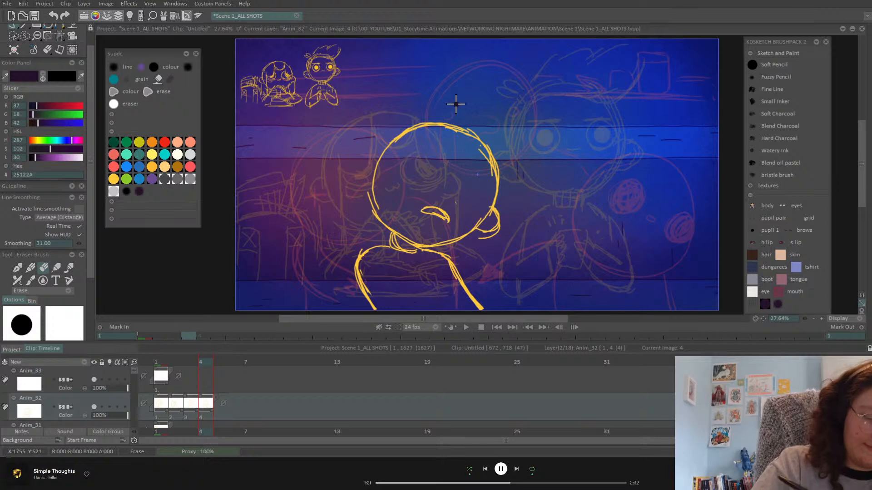
left_click(31, 268)
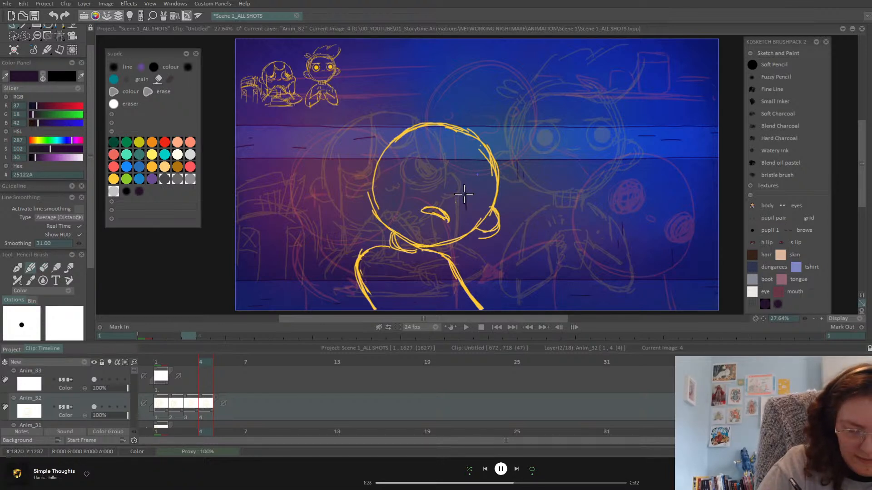
left_click(114, 182)
left_click_drag(475, 193, 455, 204)
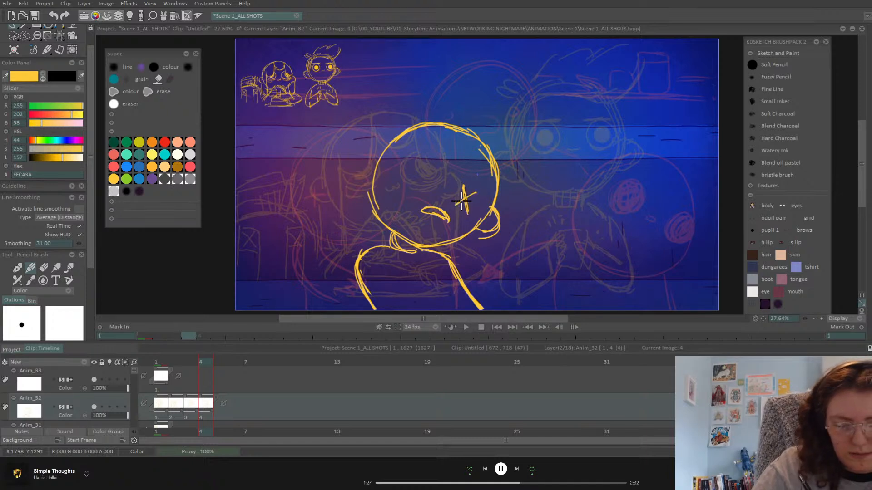
mouse_move(414, 172)
left_mouse_down()
mouse_move(424, 191)
mouse_move(408, 189)
left_mouse_up()
key("Left")
key("Left")
key("Right")
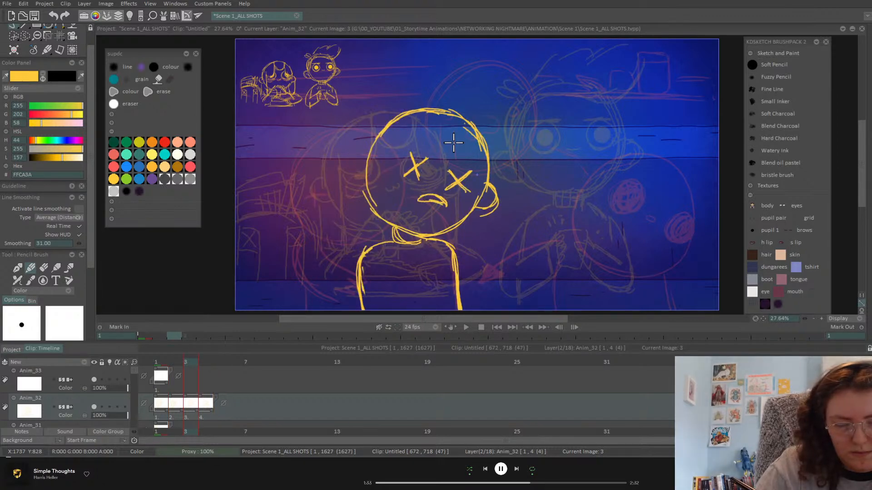
key("Right")
key("Left")
key("Right")
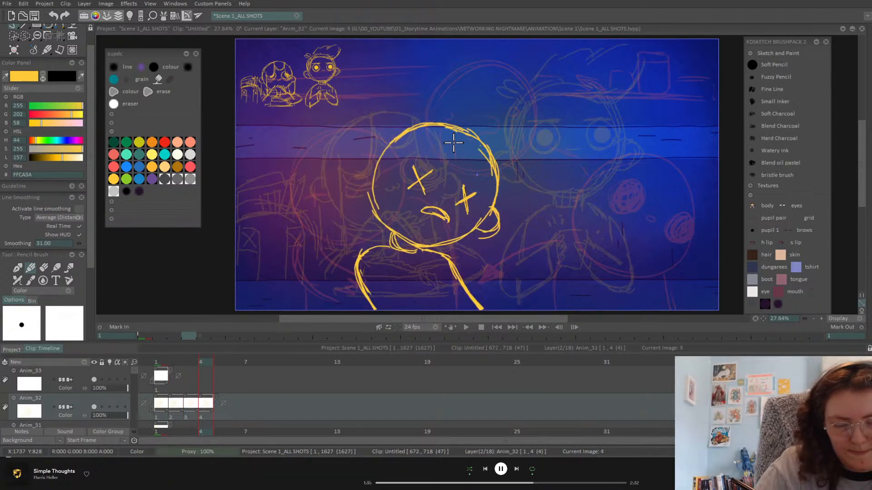
Copy both redrawn X eyes on frame 4 into a custom brush with the Free Hand cutting tool
left_click_drag(91, 81, 91, 62)
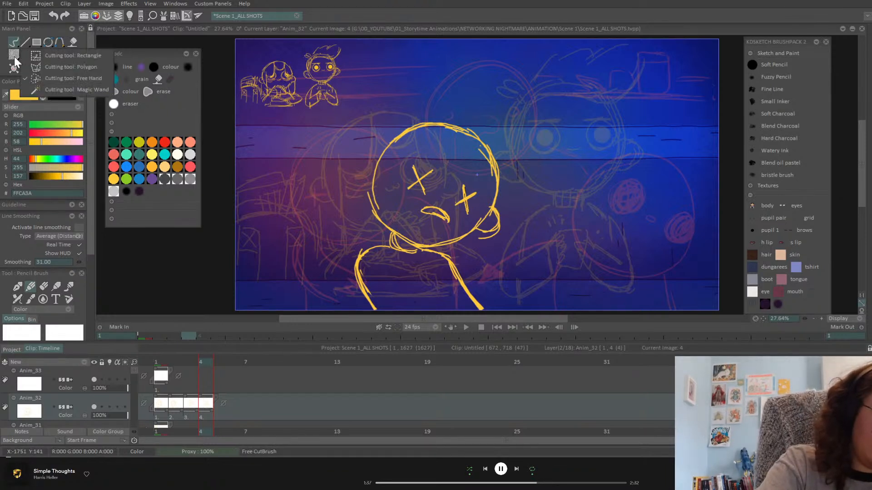
left_click(14, 55)
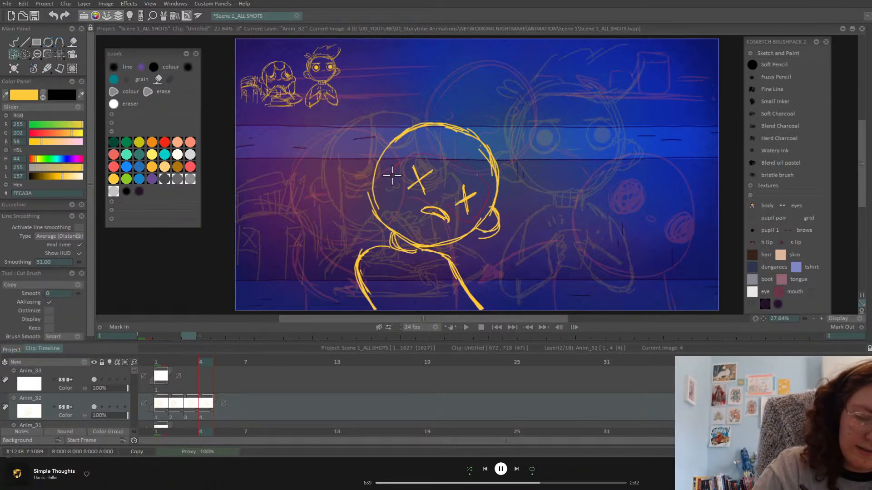
left_click_drag(437, 198, 450, 209)
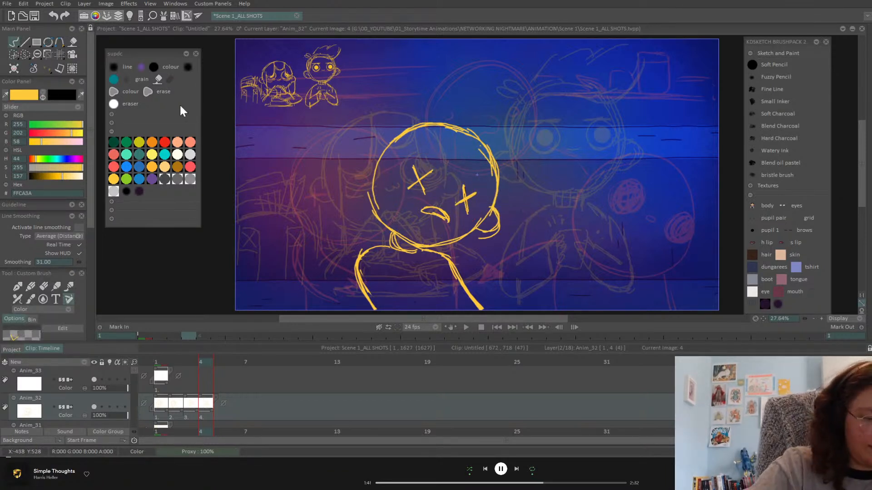
Erase the X eyes from the round heads on frames 4 and 3 of Anim_32
left_click(44, 287)
left_click_drag(407, 188, 408, 171)
mouse_move(467, 212)
left_mouse_down()
mouse_move(466, 180)
mouse_move(411, 143)
left_mouse_up()
key("Left")
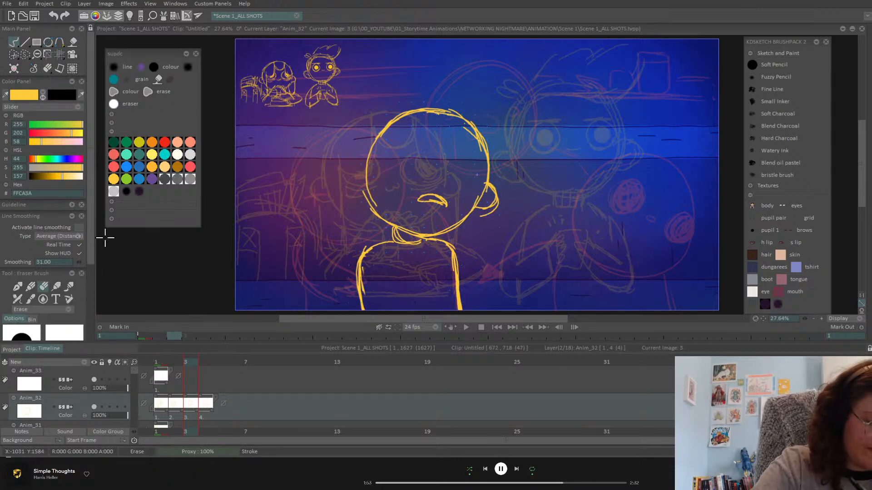
Stamp the copied X eyes onto the heads on frames 3 and 4 with the custom brush, checking their placement against neighbouring frames
scroll(91, 242, "down", 2)
left_click(69, 263)
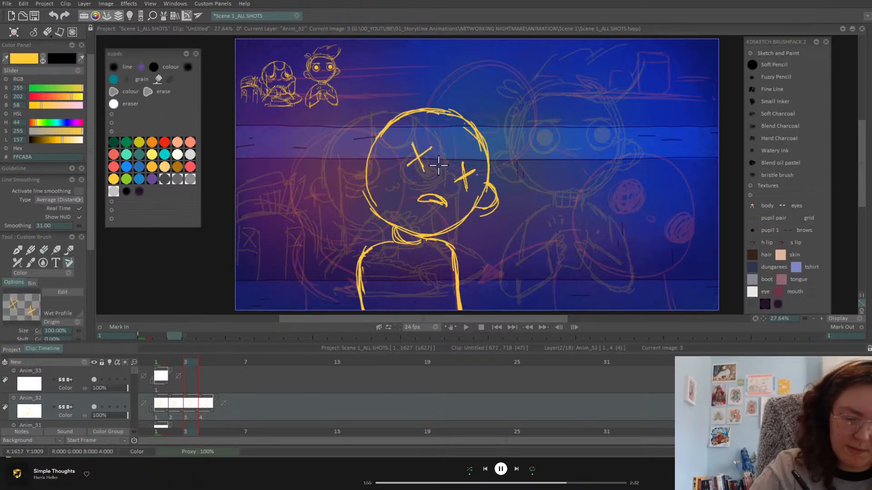
key("Left")
key("Left")
key("Right")
key("Right")
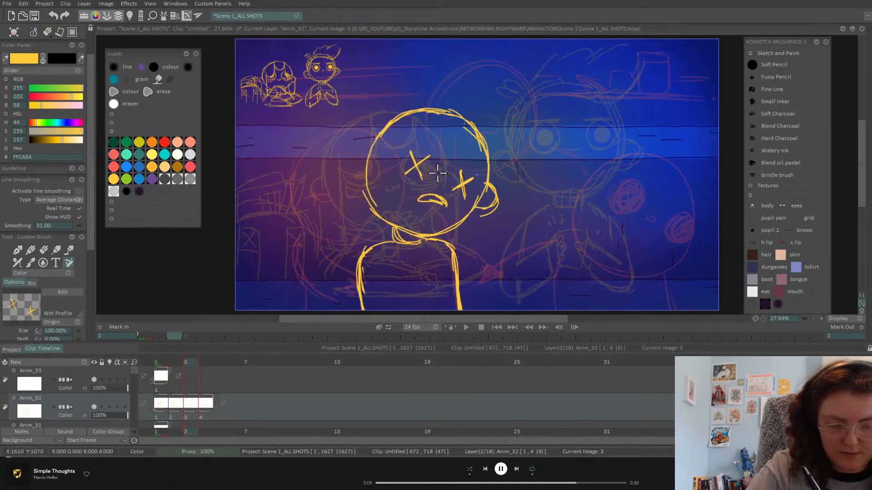
key("Right")
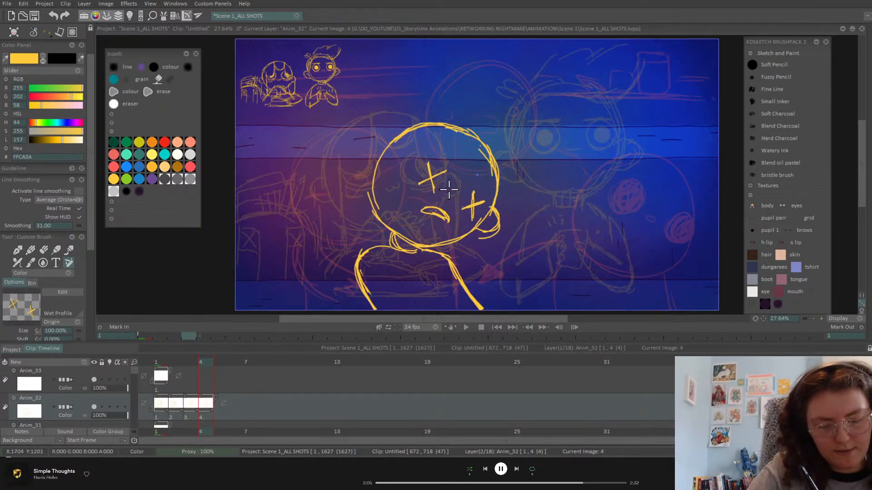
key("Left")
key("Right")
key("Left")
key("Left")
key("Left")
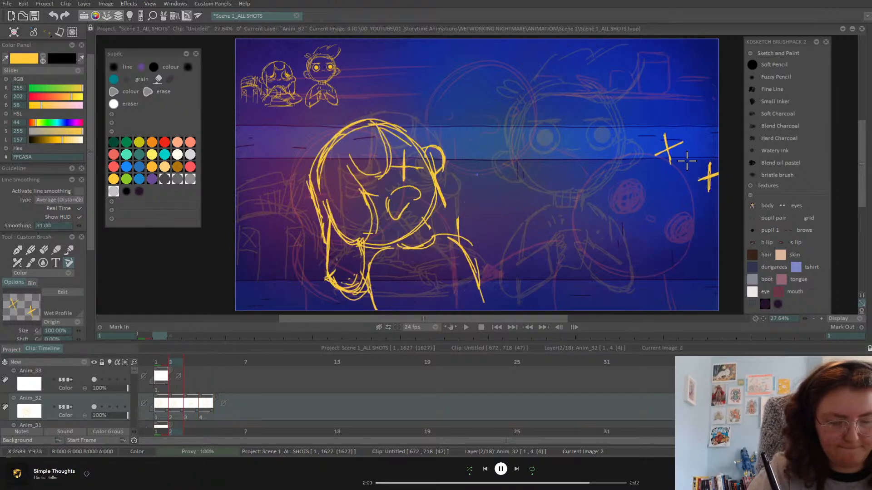
Step repeatedly through frames 1 to 4 of Anim_32 to examine how the stamped eyes move with the head
key("Right")
key("Right")
key("Right")
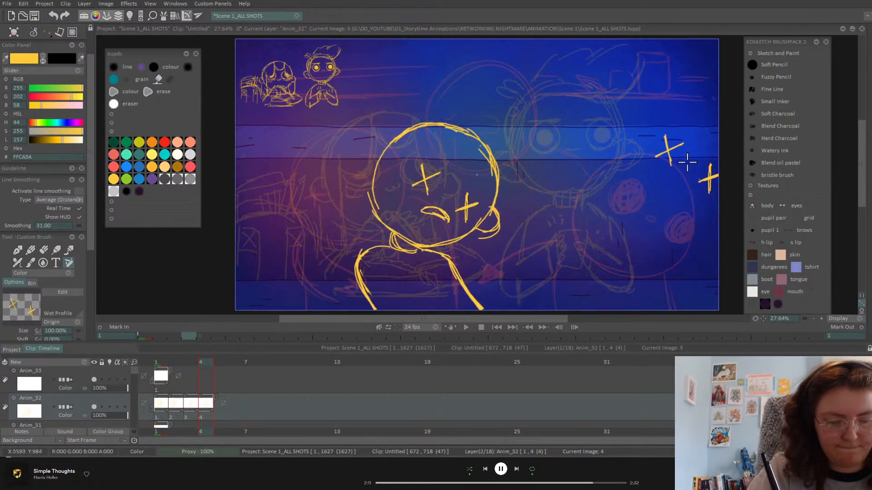
key("Left")
key("Right")
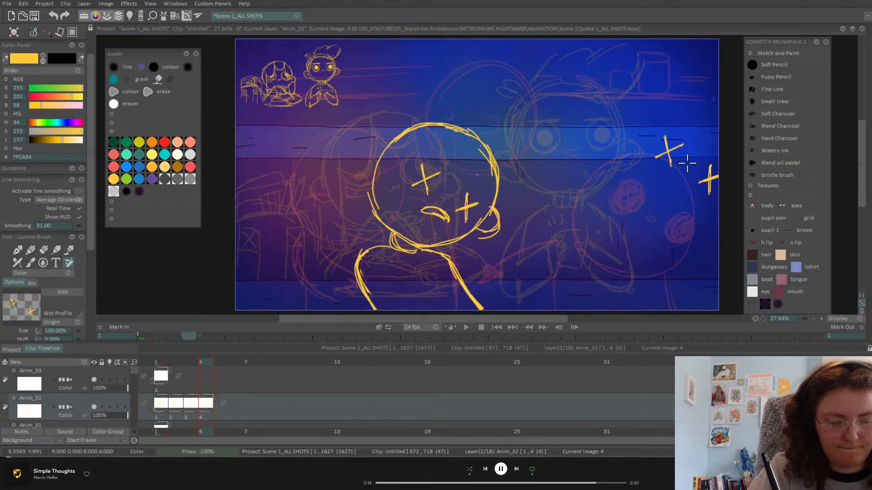
key("Left")
key("Left")
key("Left")
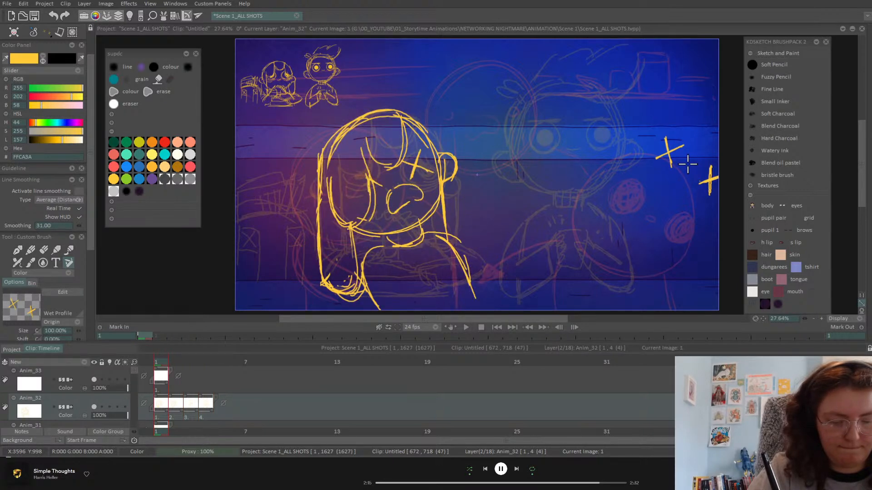
key("Right")
key("Right")
key("Right")
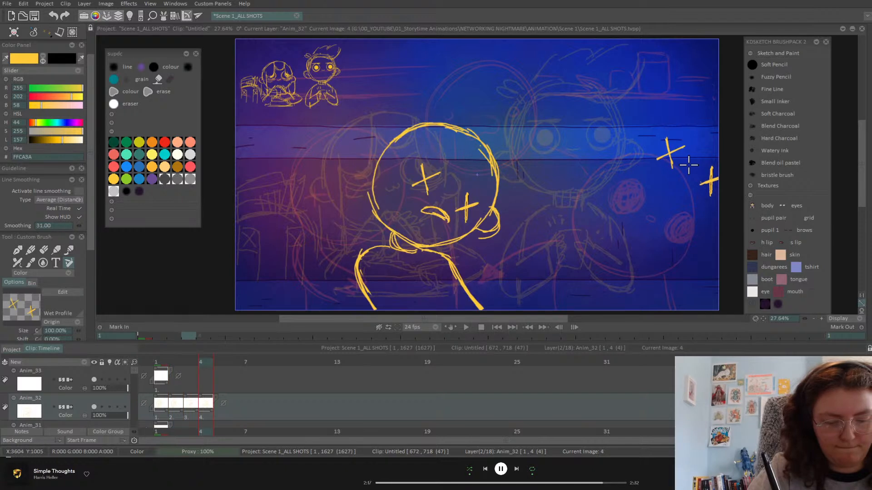
scroll(89, 133, "up", 2)
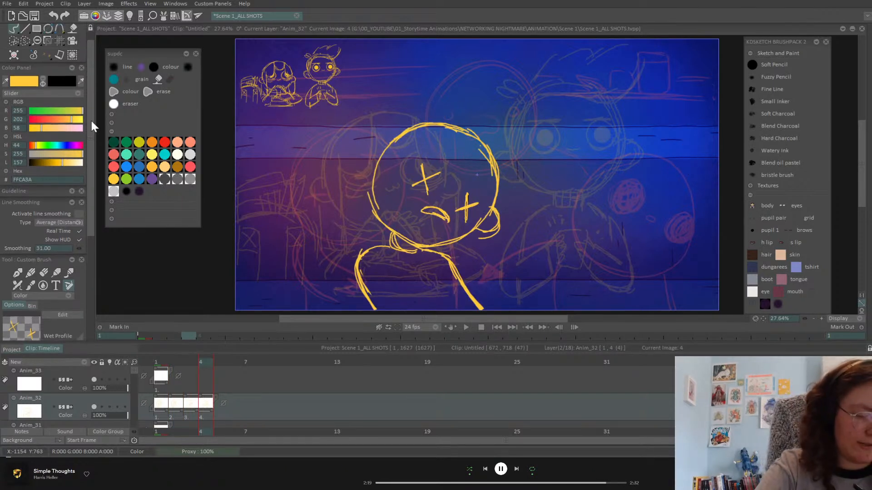
Erase the neck-to-shoulder body lines below the round head on frame 4 of Anim_32
scroll(92, 115, "up", 1)
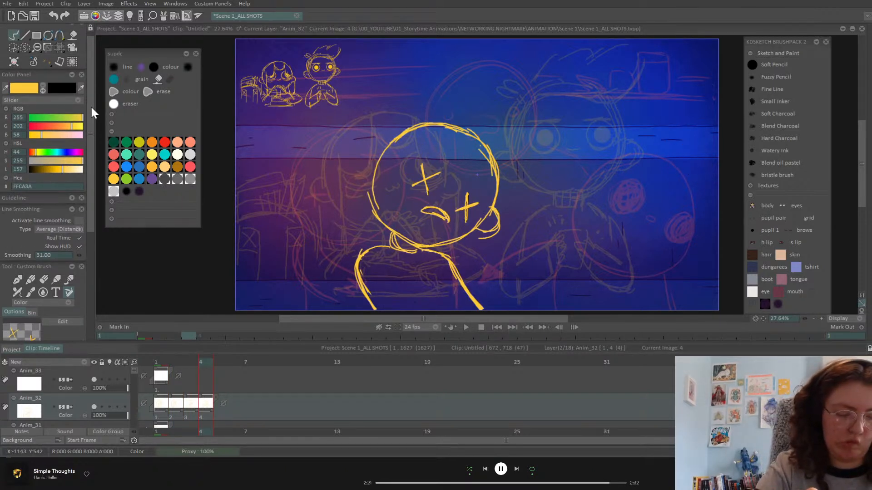
left_click(43, 279)
mouse_move(380, 243)
left_mouse_down()
mouse_move(360, 270)
mouse_move(372, 253)
mouse_move(372, 302)
left_mouse_up()
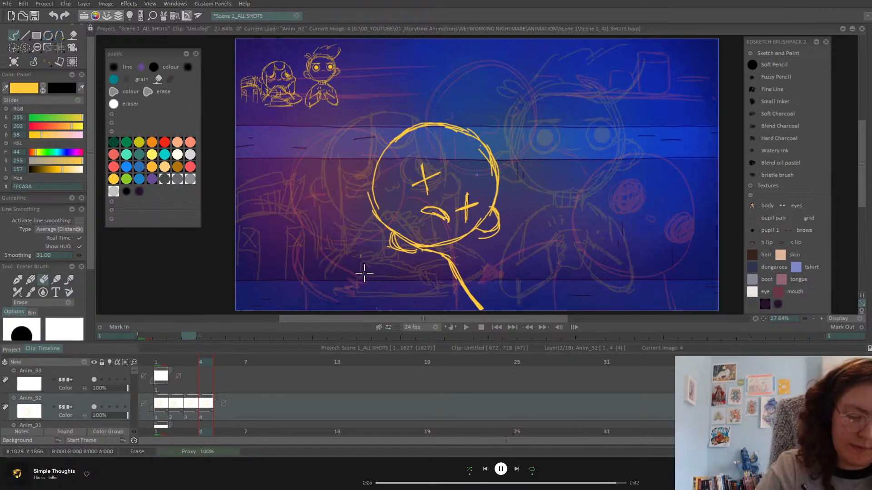
left_click_drag(442, 256, 475, 300)
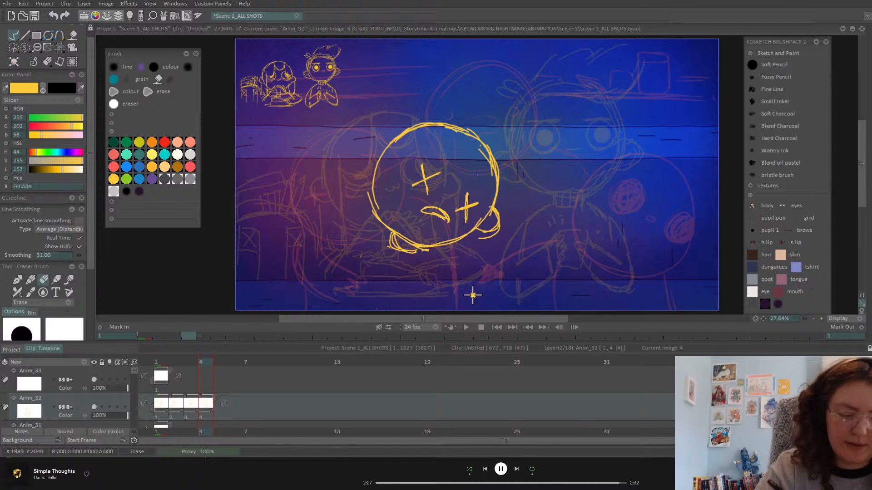
Redraw narrower shoulders and body sides on frame 4 using the previous drawing's onion skin, checking them against frames 1 to 3
left_click(110, 407)
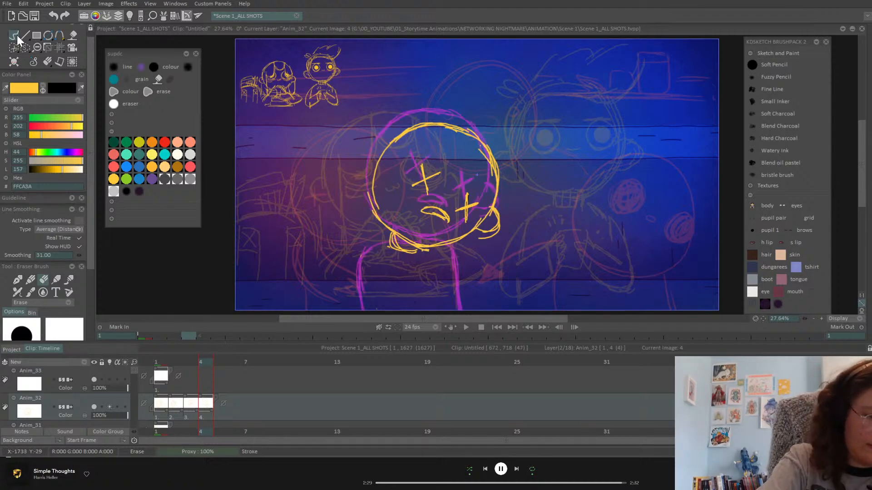
left_click(31, 279)
key("Left")
key("Left")
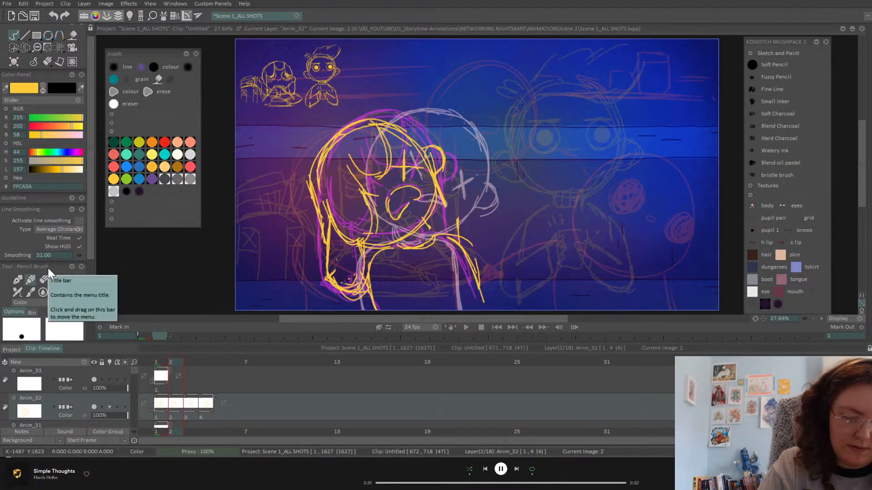
key("Right")
key("Right")
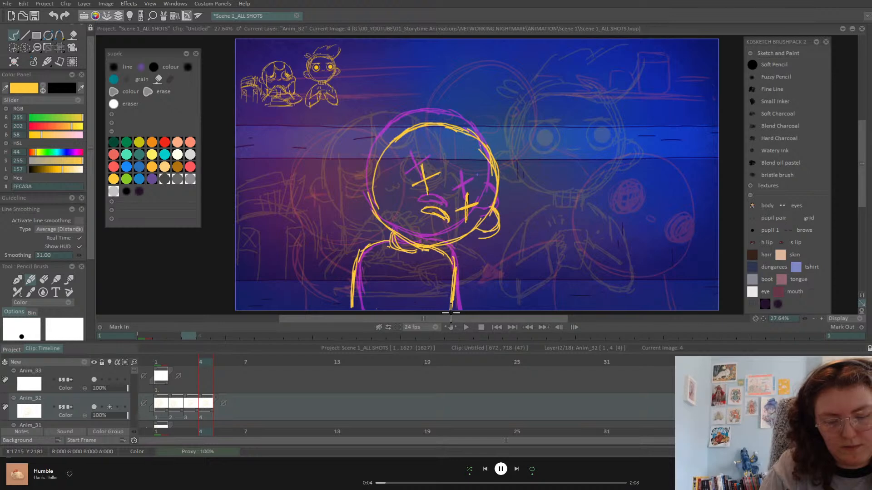
key("Left")
key("Left")
key("Left")
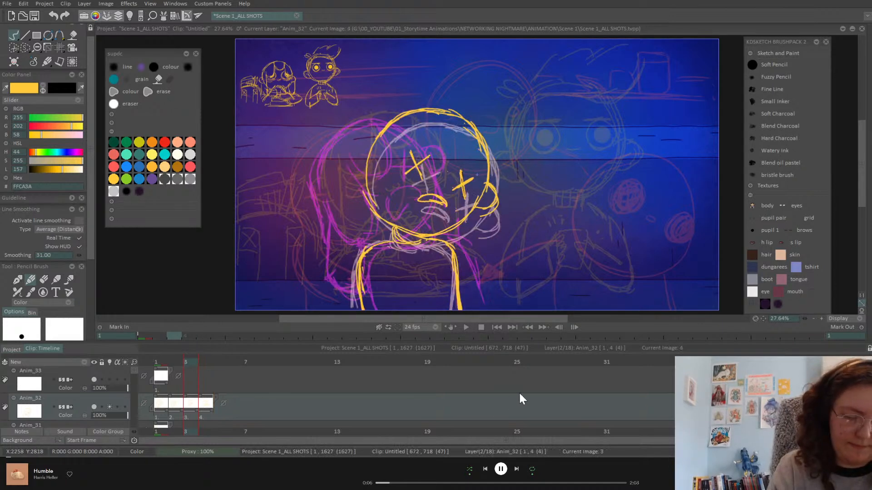
key("Right")
key("Right")
key("Right")
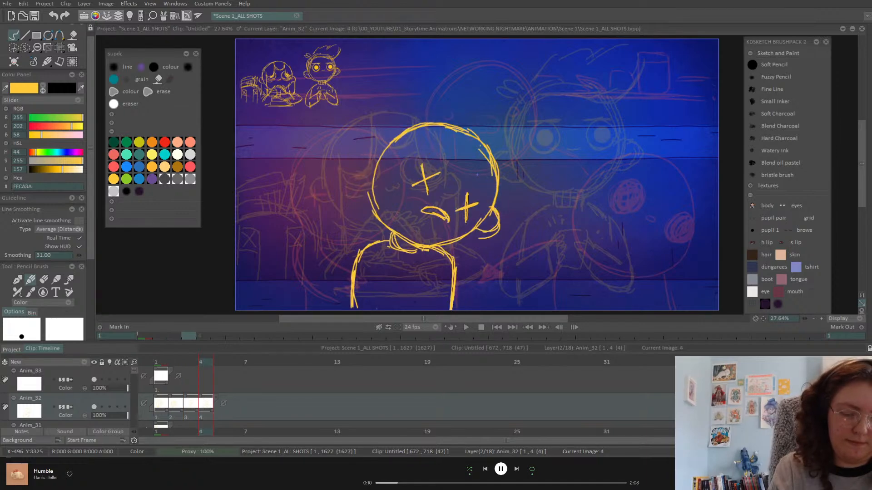
Set Anim_32 to repeat its four drawings after its last frame
left_click(160, 361)
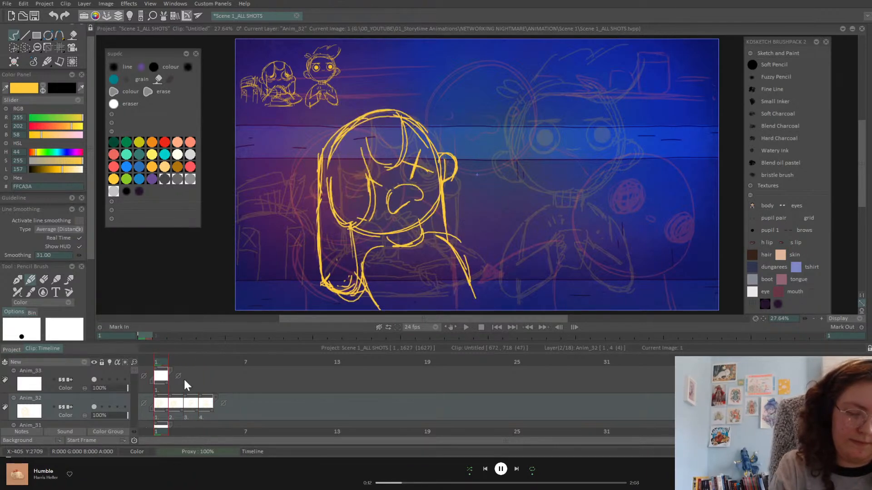
left_click(222, 403)
left_click(253, 409)
Play the repeating Anim_32 drawings through the clip several times to examine the timing and flow of the head movement
key("Right")
key("Right")
key("Right")
key("Right")
key("Right")
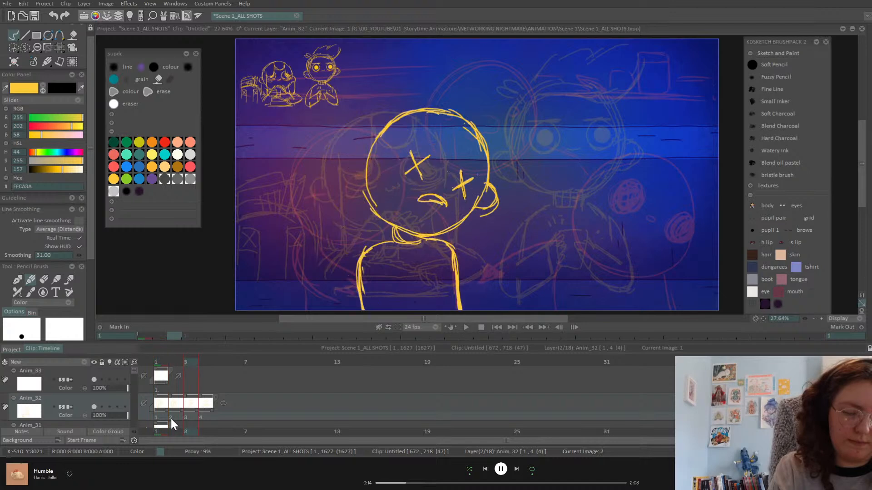
key("Right")
key("Right")
key("Right")
key("Right")
key("Right")
key("Right")
key("Right")
key("Right")
key("Right")
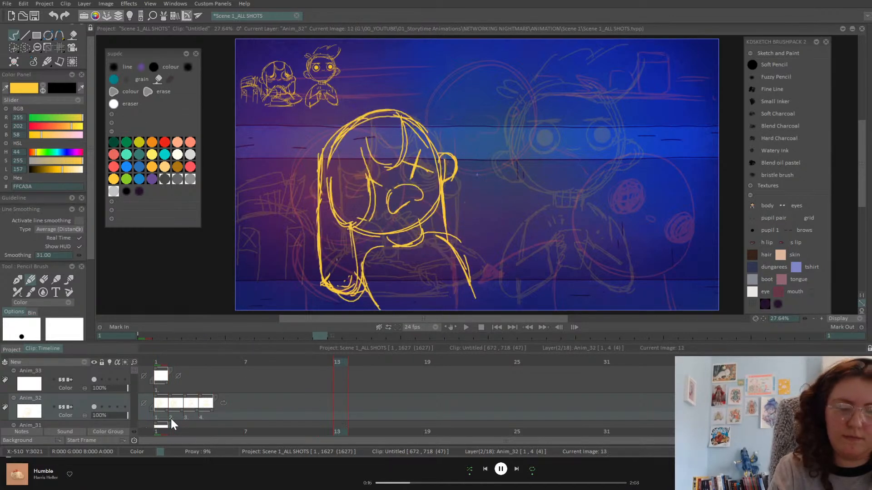
key("Right")
key("Right")
key("Right")
key("Right")
key("Right")
key("Right")
key("Right")
key("Right")
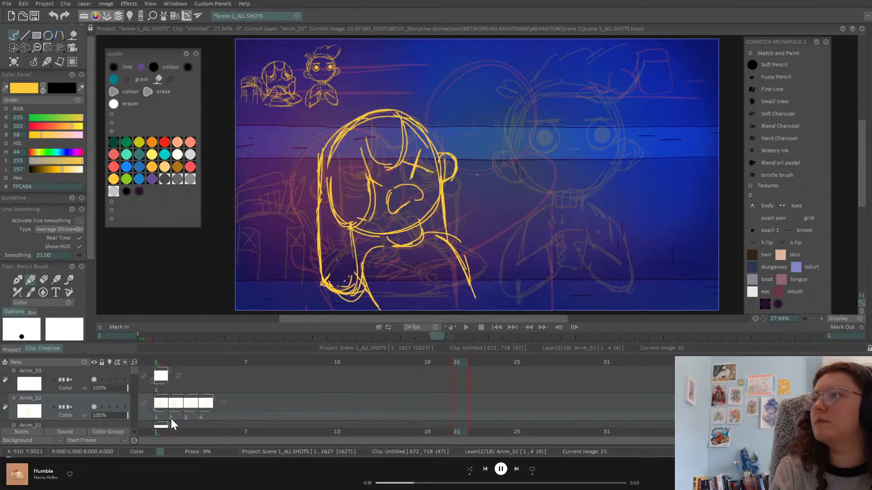
key("Right")
key("Right")
key("Right")
key("Left")
key("Left")
key("Left")
key("Left")
key("Left")
key("Left")
key("Left")
key("Left")
key("Left")
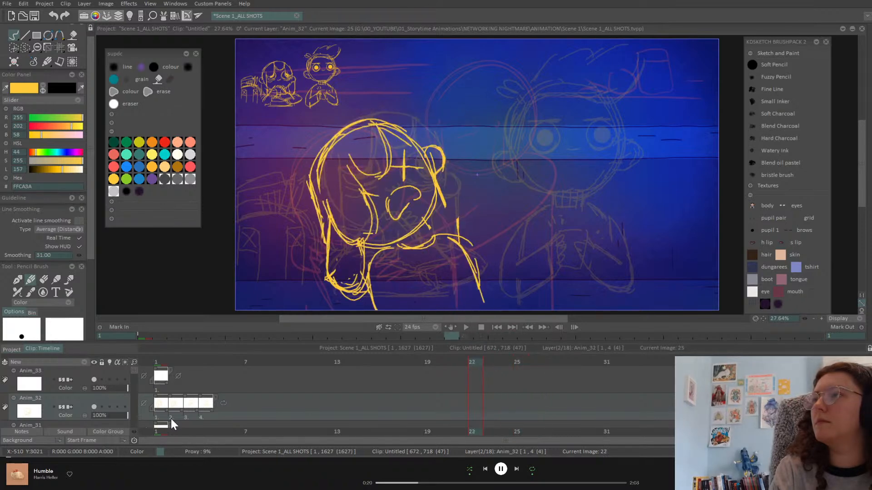
key("Left")
key("Left")
key("Left")
key("Left")
key("Left")
key("Left")
key("Left")
key("Left")
key("Left")
key("Left")
key("Left")
key("Left")
key("Left")
key("Left")
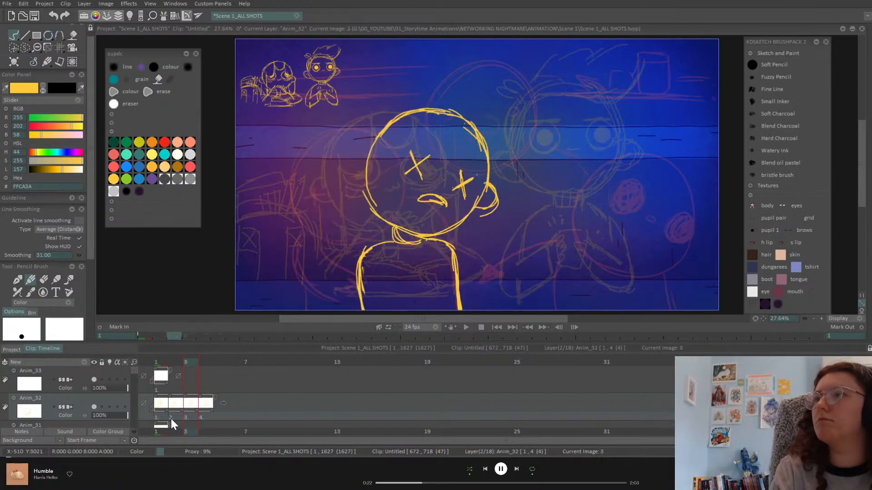
key("Left")
key("Left")
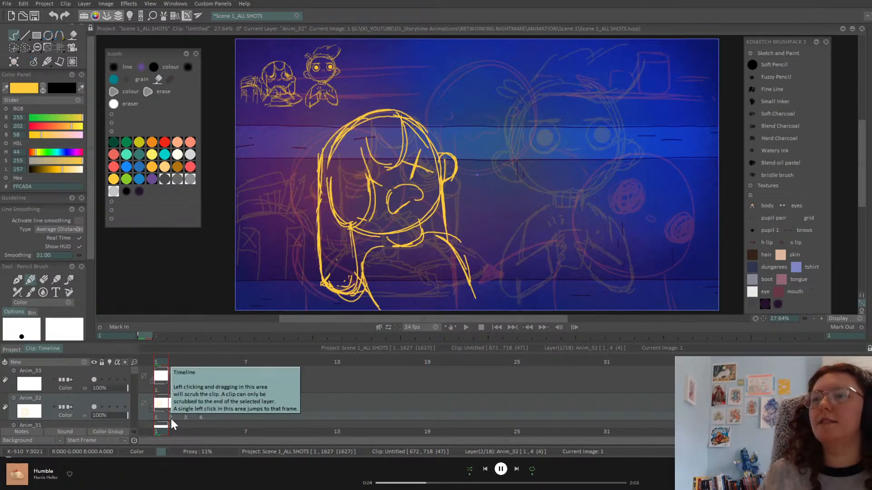
key("Right")
key("Right")
key("Right")
key("Right")
key("Right")
key("Right")
key("Right")
key("Right")
key("Right")
key("Right")
key("Right")
key("Right")
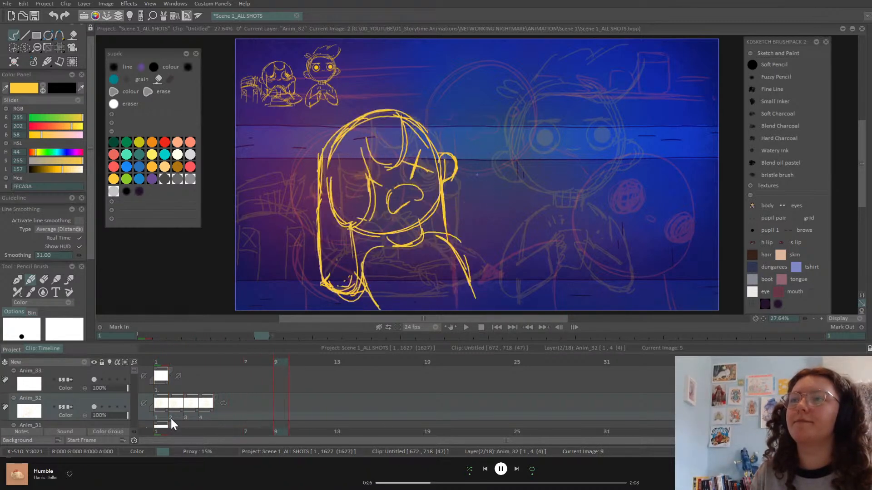
key("Right")
key("Right")
key("Right")
key("Right")
key("Right")
key("Right")
key("Right")
key("Right")
key("Right")
key("Right")
key("Right")
key("Right")
key("Right")
key("Right")
key("Right")
key("Right")
key("Right")
key("Right")
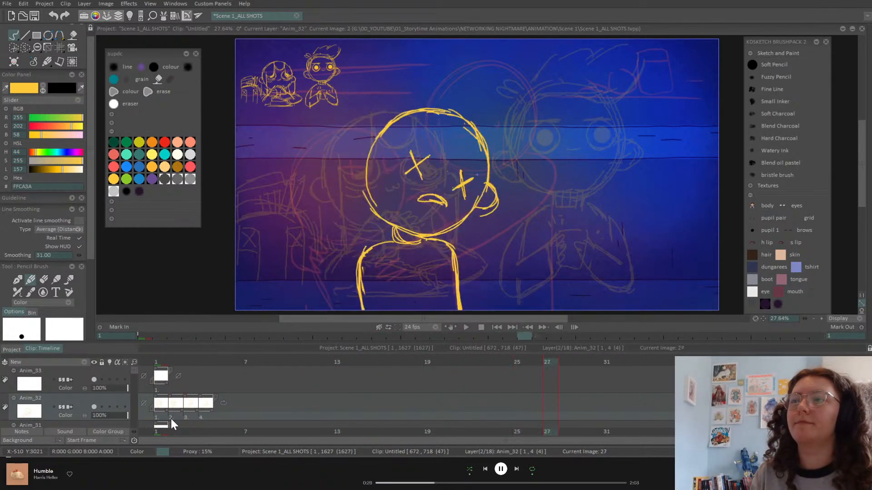
key("Right")
key("Right")
key("Right")
key("Right")
key("Right")
key("Right")
key("Right")
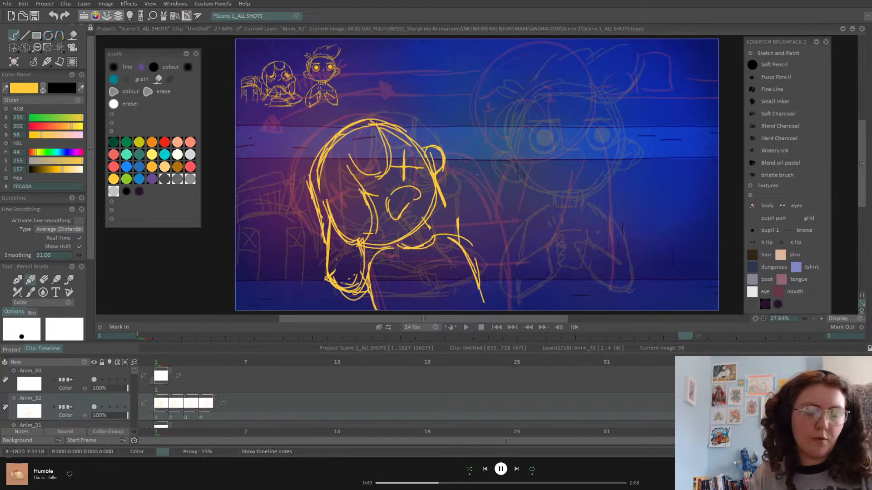
key("Right")
key("Right")
key("Right")
key("Right")
key("Right")
key("Right")
key("Right")
key("Right")
key("Right")
key("Right")
key("Right")
key("Right")
key("Right")
key("Right")
key("Right")
key("Right")
key("Right")
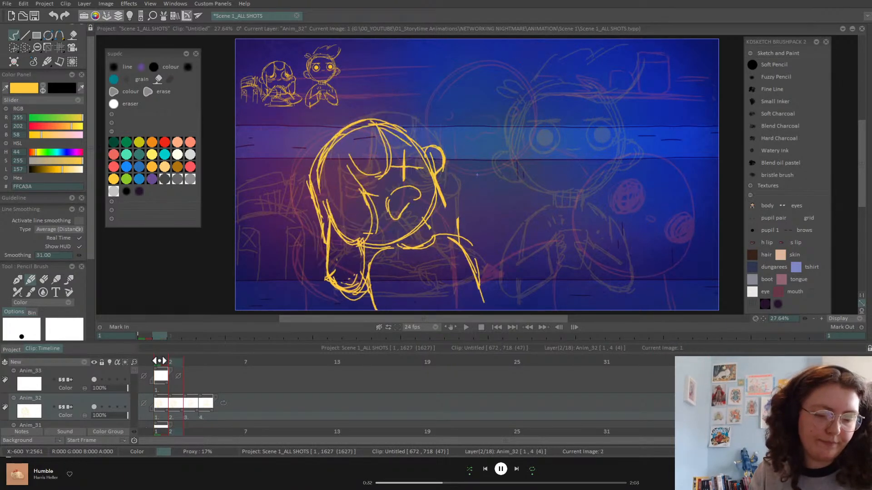
key("Right")
key("Right")
key("Right")
key("Right")
key("Right")
key("Right")
key("Right")
key("Right")
key("Right")
key("Right")
key("Right")
key("Right")
key("Right")
key("Right")
key("Right")
key("Right")
key("Right")
key("Right")
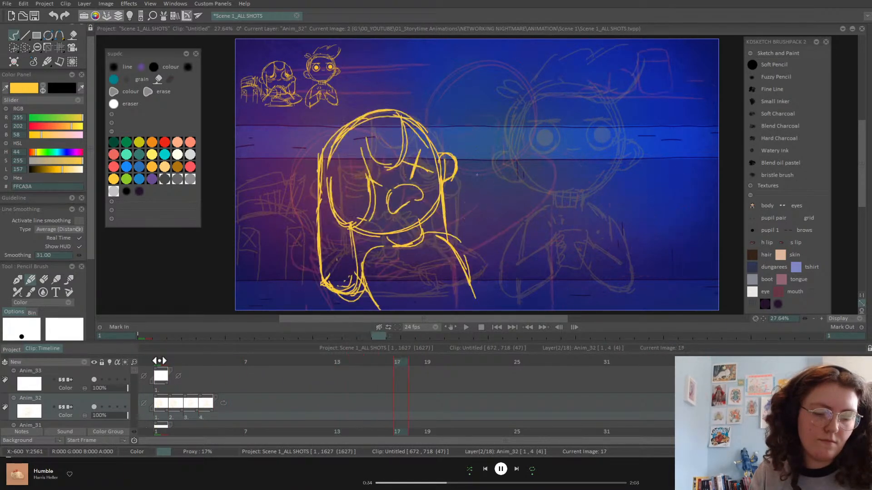
Replay the looping Anim_32 drawings across the clip to examine the rhythm of the head tilting between poses
key("Right")
key("Right")
key("Right")
key("Right")
key("Right")
key("Right")
key("Right")
key("Right")
key("Right")
key("Right")
key("Right")
key("Right")
key("Right")
key("Right")
key("Right")
key("Right")
key("Right")
key("Right")
key("Right")
key("Right")
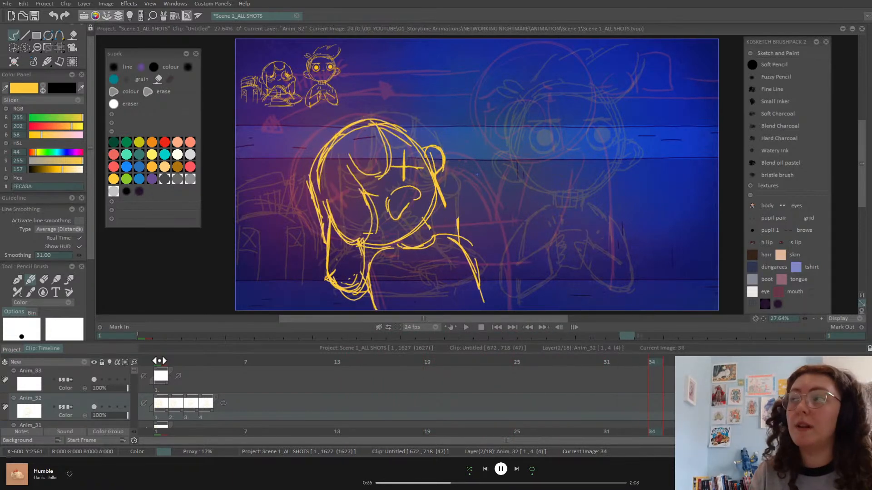
key("Right")
key("Right")
key("Right")
key("Right")
key("Right")
key("Right")
key("Right")
key("Right")
key("Right")
key("Right")
key("Right")
key("Right")
key("Right")
key("Right")
key("Right")
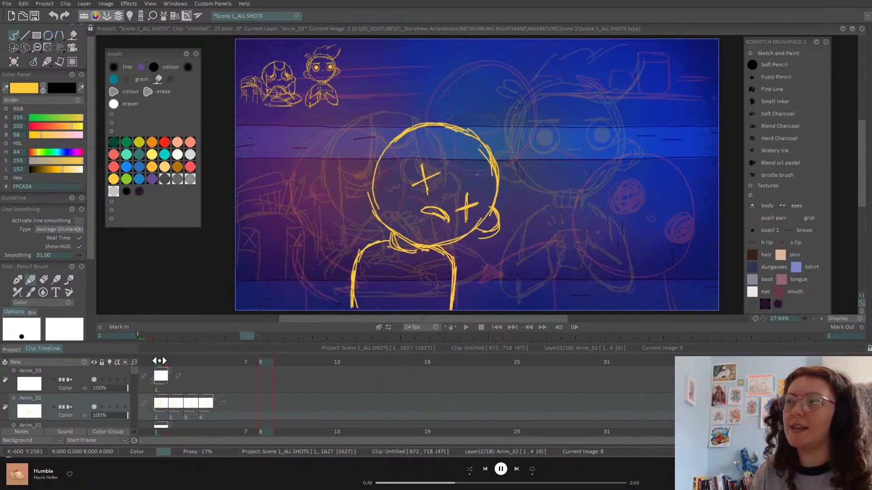
key("Right")
key("Right")
key("Right")
key("Right")
key("Right")
key("Right")
key("Right")
key("Right")
key("Right")
key("Right")
key("Right")
key("Right")
key("Right")
key("Right")
key("Right")
key("Right")
key("Right")
key("Right")
key("Right")
key("Right")
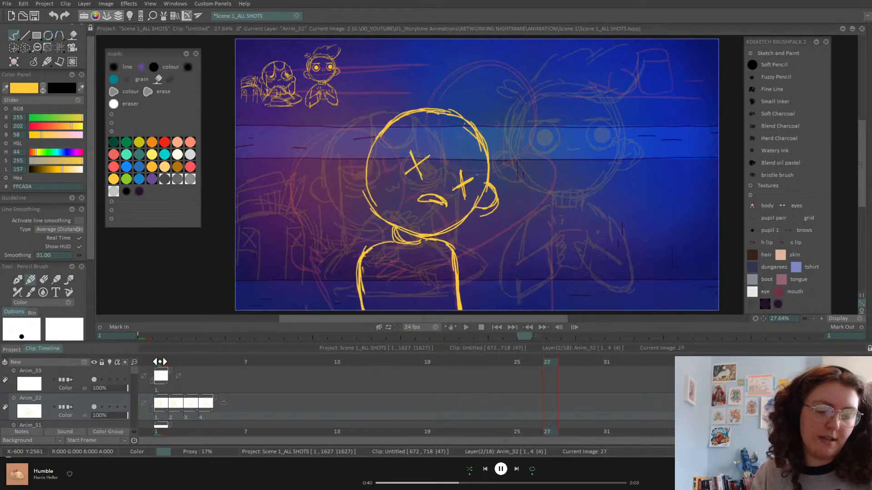
key("Right")
key("Right")
key("Right")
key("Right")
key("Right")
key("Right")
key("Right")
key("Right")
key("Right")
key("Right")
key("Right")
key("Right")
key("Right")
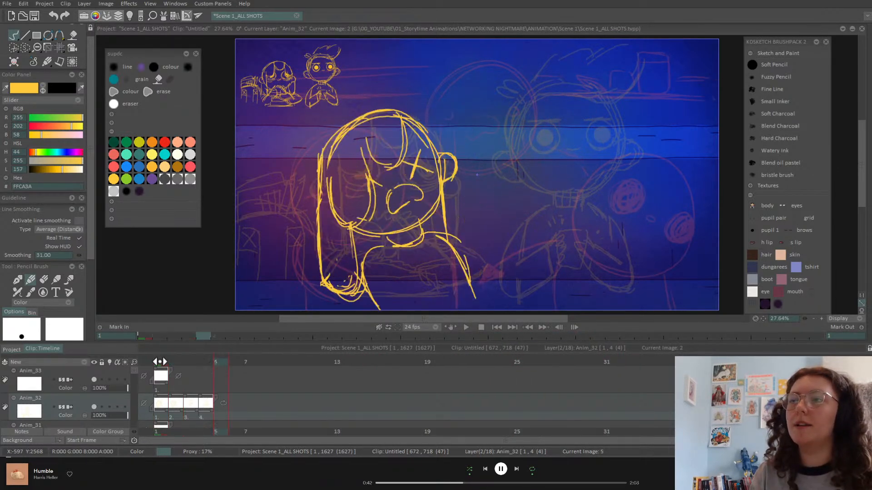
key("Right")
key("Right")
key("Right")
key("Right")
key("Right")
key("Right")
key("Right")
key("Right")
key("Right")
key("Right")
key("Right")
key("Right")
key("Right")
key("Right")
key("Right")
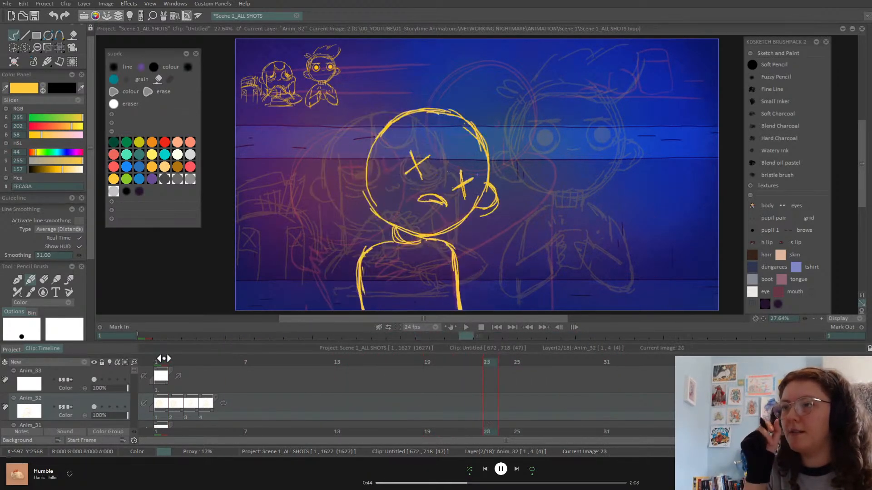
key("Right")
key("Right")
key("Right")
key("Right")
key("Right")
key("Right")
key("Right")
key("Right")
key("Right")
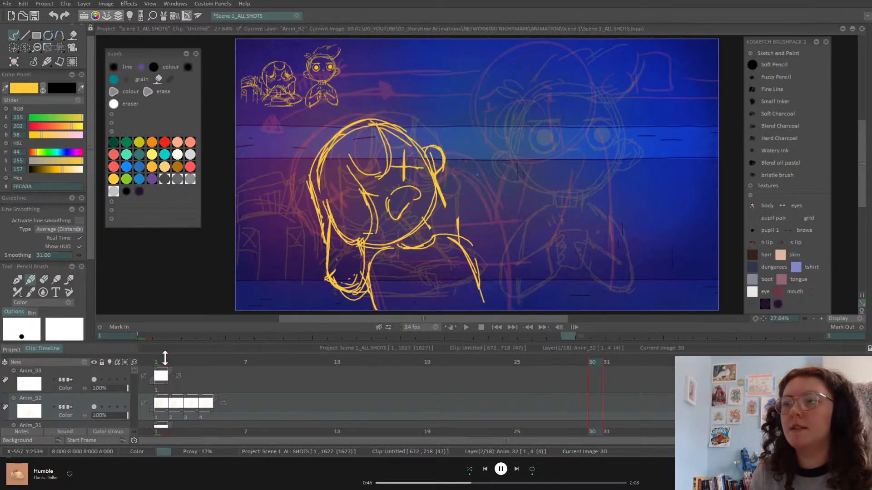
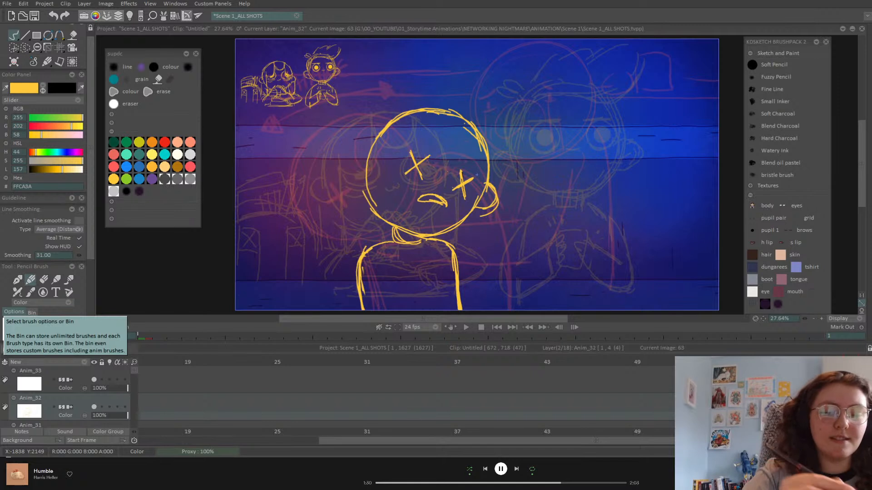
Save the project
key("ctrl+s")
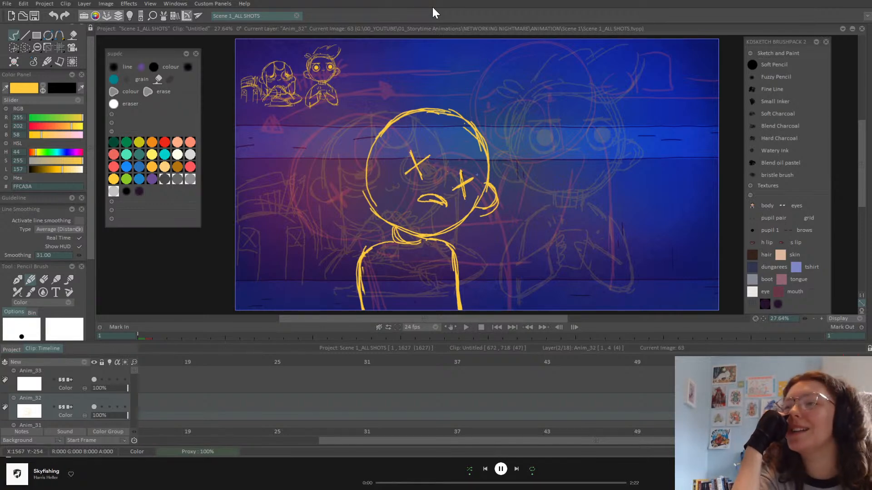
Extend Anim_32 by one frame and go to frame 5
left_click_drag(364, 439, 152, 446)
left_click_drag(213, 410, 225, 409)
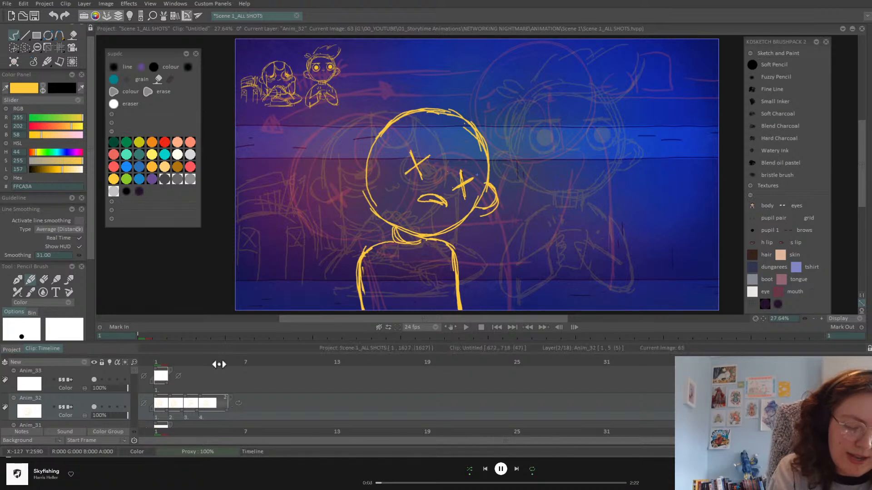
left_click(220, 363)
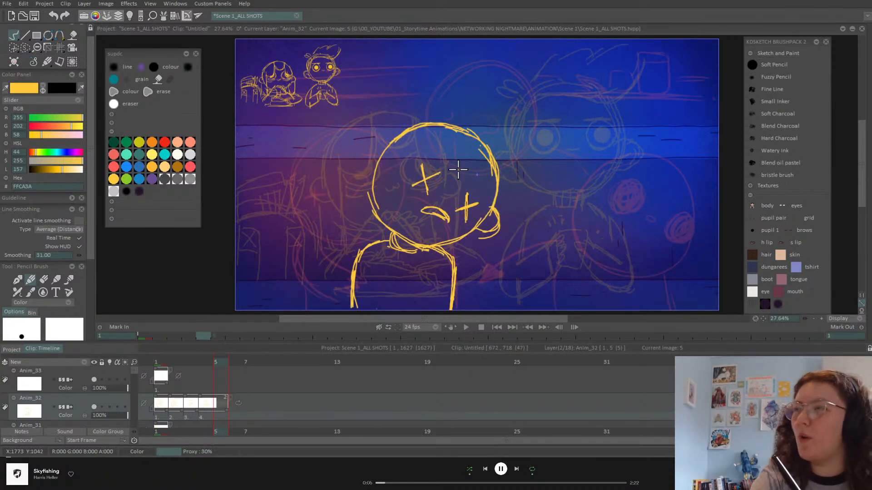
Try erasing the upper part of the round head on frame 5 with a freehand filled shape in Erase mode
left_click_drag(15, 34, 59, 56)
left_click(77, 279)
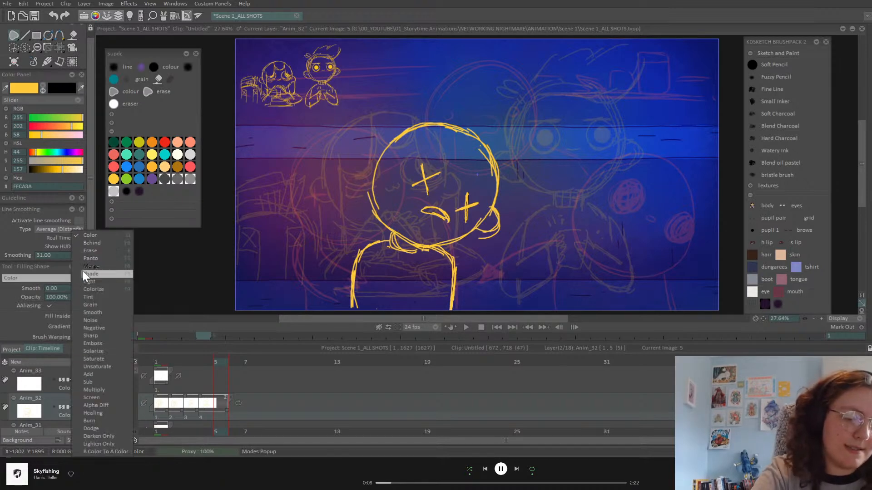
left_click(102, 250)
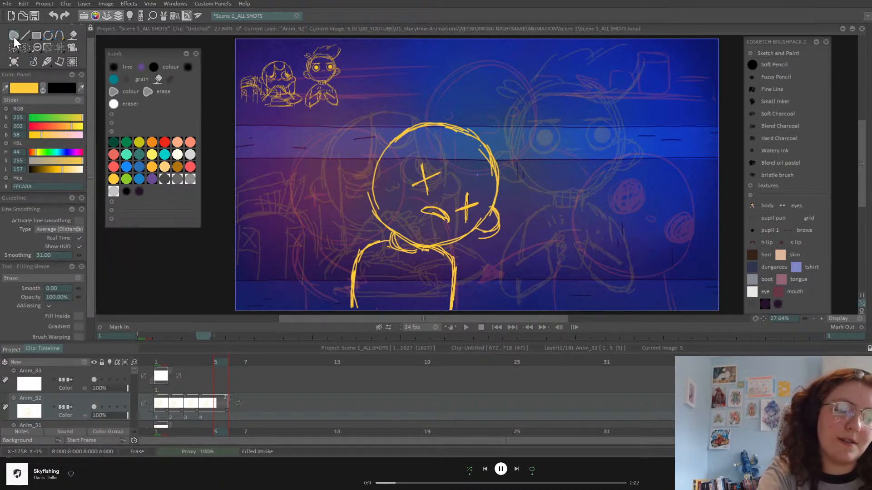
left_click_drag(361, 132, 383, 169)
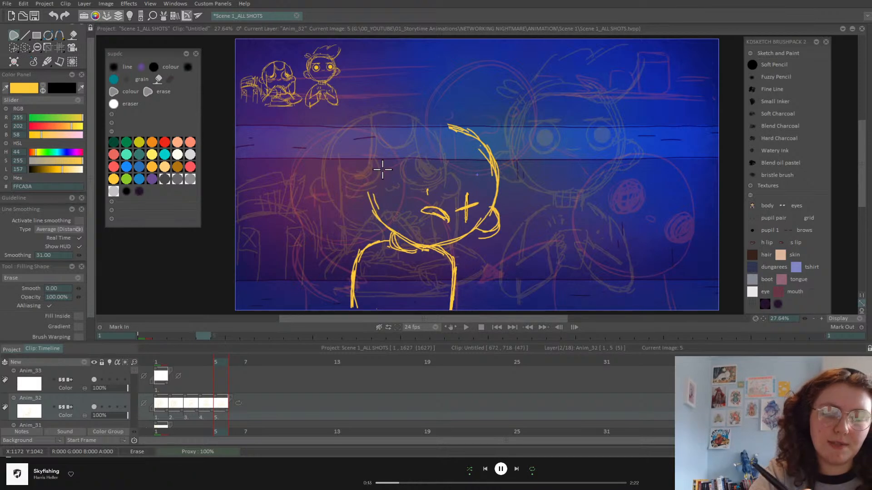
key("ctrl+z")
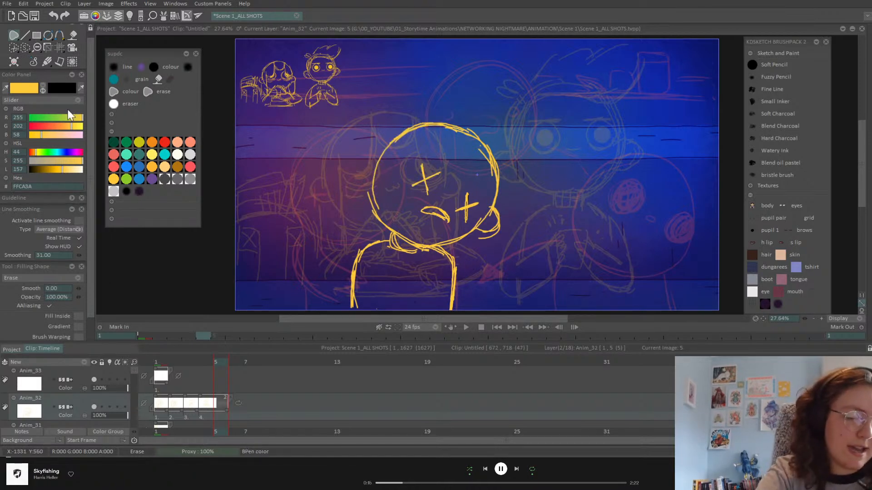
Return to freehand pencil strokes, restore Anim_32 to its four drawings and go back to frame 1
left_click(14, 47)
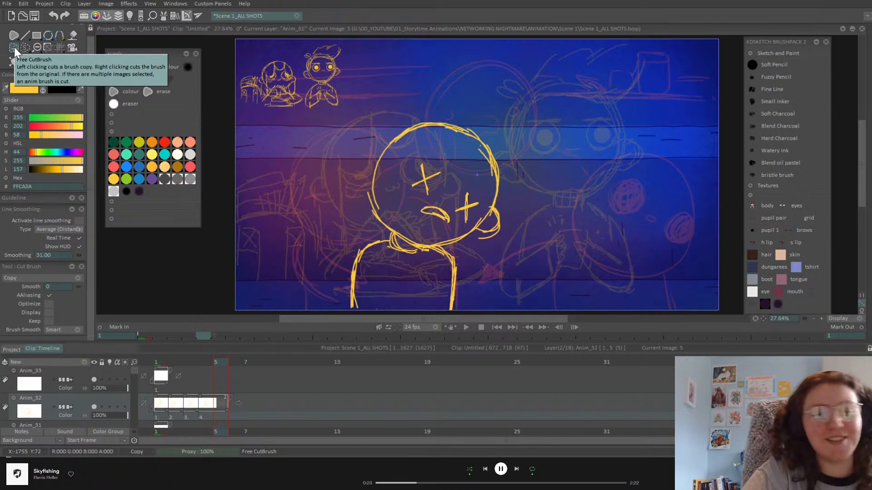
right_click(15, 32)
left_click(53, 36)
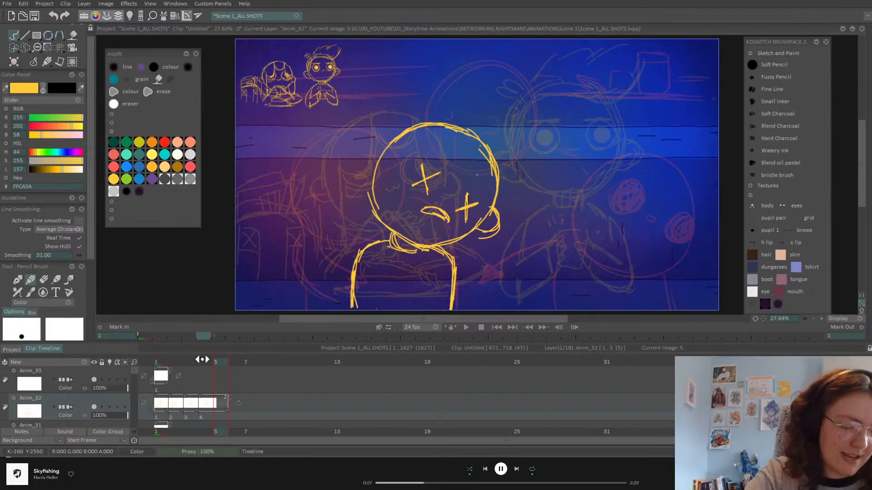
left_click(170, 362)
mouse_move(150, 379)
left_mouse_down()
mouse_move(271, 409)
mouse_move(245, 397)
mouse_move(213, 408)
left_mouse_up()
left_click(162, 362)
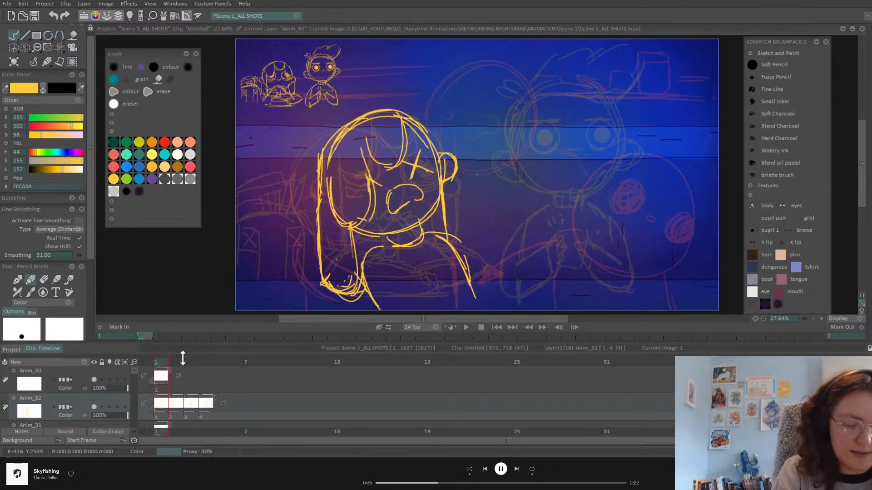
mouse_move(164, 364)
left_mouse_down()
mouse_move(271, 366)
mouse_move(159, 366)
mouse_move(181, 376)
left_mouse_up()
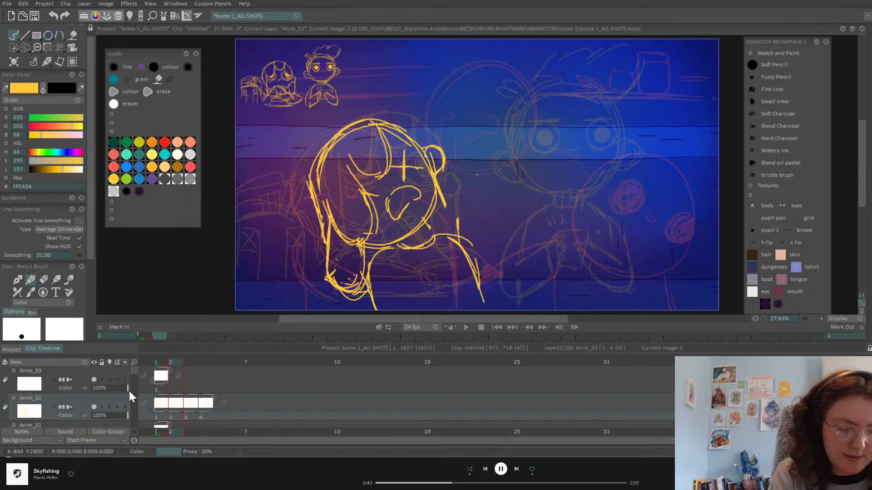
left_click(163, 368)
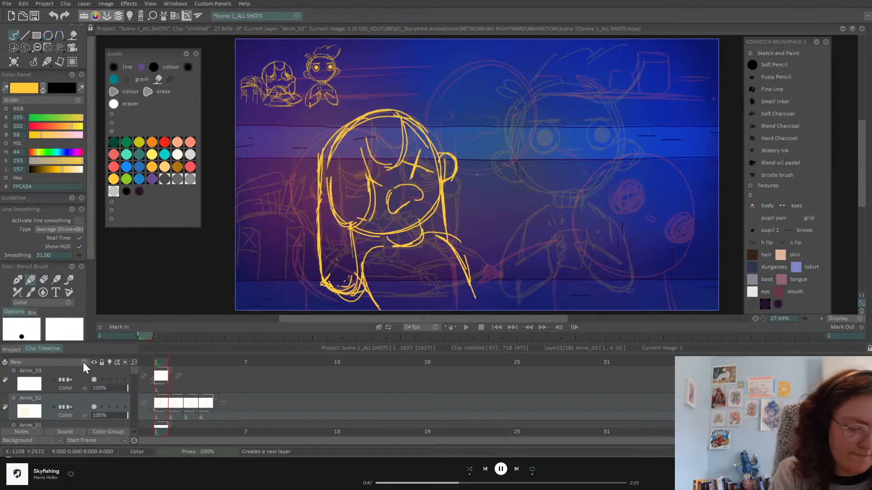
Sketch the second character's round head outline on frame 1 of Anim_33, over the faint rough sketch beside the long-haired character
left_click(86, 379)
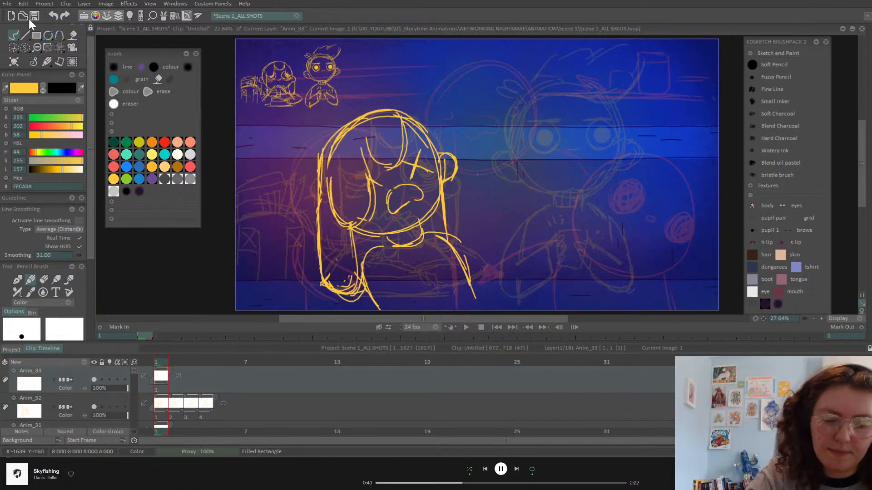
mouse_move(562, 82)
left_mouse_down()
mouse_move(521, 113)
mouse_move(512, 135)
mouse_move(520, 168)
mouse_move(563, 193)
mouse_move(593, 183)
mouse_move(623, 153)
left_mouse_up()
left_click_drag(609, 109, 623, 145)
mouse_move(547, 85)
left_mouse_down()
mouse_move(603, 96)
mouse_move(569, 85)
mouse_move(615, 108)
mouse_move(596, 93)
mouse_move(615, 116)
left_mouse_up()
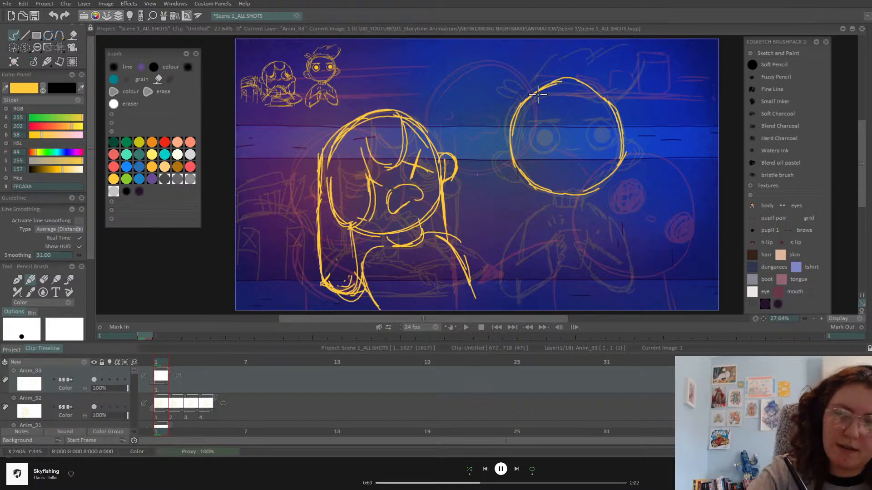
Sketch the second character's swept-up quiff, small hair tuft, ear and hairline around the round head on Anim_33
left_click_drag(541, 94, 547, 97)
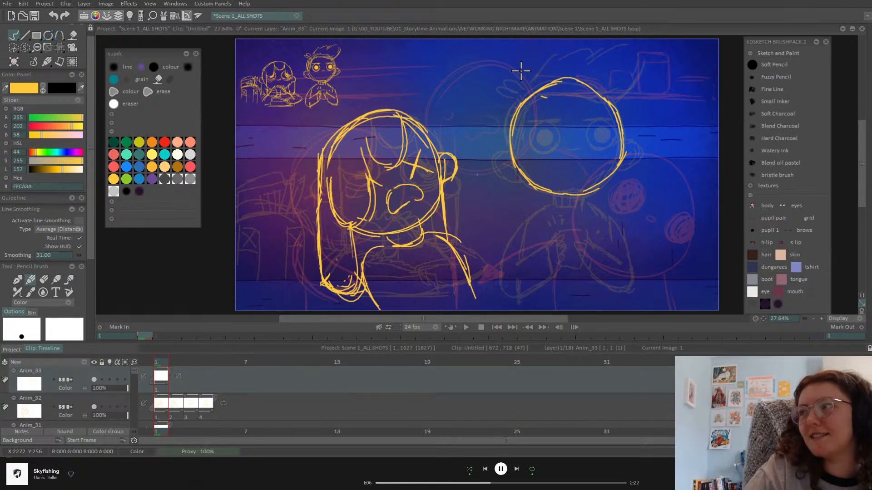
mouse_move(545, 97)
left_mouse_down()
mouse_move(509, 69)
mouse_move(542, 98)
left_mouse_up()
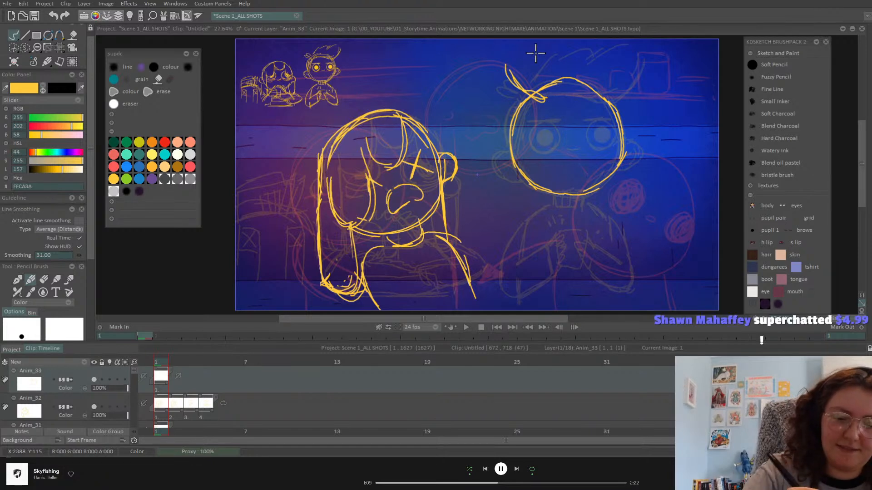
left_click_drag(507, 68, 521, 44)
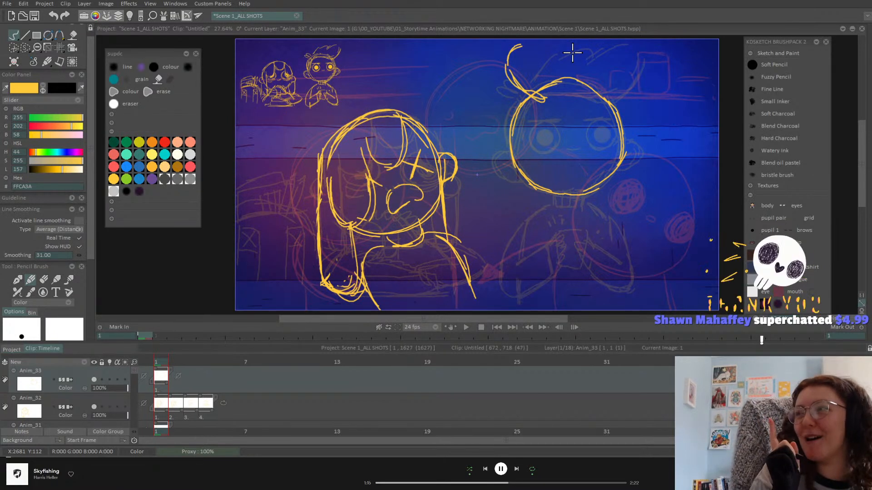
mouse_move(521, 45)
left_mouse_down()
mouse_move(558, 67)
mouse_move(555, 53)
mouse_move(582, 63)
mouse_move(610, 91)
mouse_move(615, 74)
mouse_move(624, 133)
mouse_move(607, 135)
mouse_move(624, 153)
mouse_move(616, 161)
mouse_move(613, 150)
left_mouse_up()
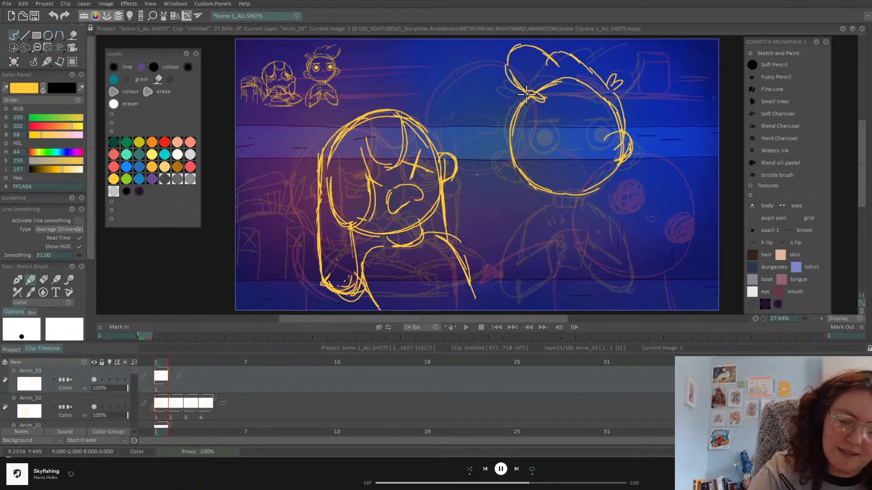
mouse_move(519, 100)
left_mouse_down()
mouse_move(512, 144)
mouse_move(540, 96)
mouse_move(511, 135)
left_mouse_up()
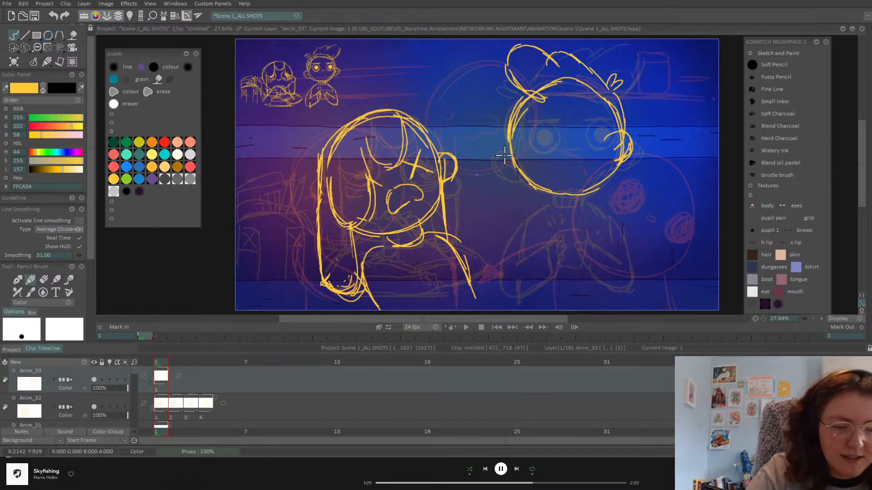
mouse_move(527, 96)
left_mouse_down()
mouse_move(597, 98)
mouse_move(611, 130)
left_mouse_up()
left_click_drag(606, 105, 616, 133)
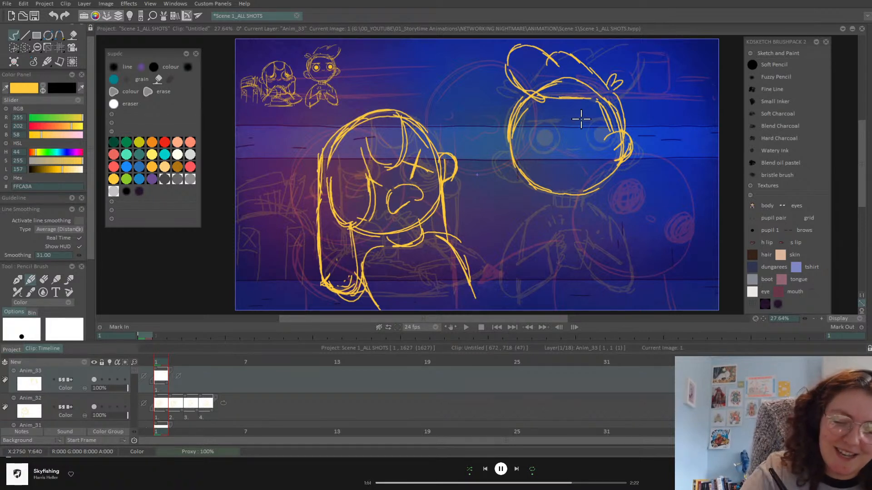
Draw a circular eye with the ellipse tool, cut it as a brush and stamp two matching eyes on the Anim_33 face
left_click_drag(585, 119, 585, 152)
mouse_move(585, 119)
left_mouse_down()
mouse_move(598, 130)
mouse_move(592, 123)
mouse_move(594, 145)
mouse_move(598, 139)
mouse_move(572, 135)
mouse_move(596, 145)
mouse_move(582, 119)
mouse_move(601, 135)
mouse_move(578, 133)
left_mouse_up()
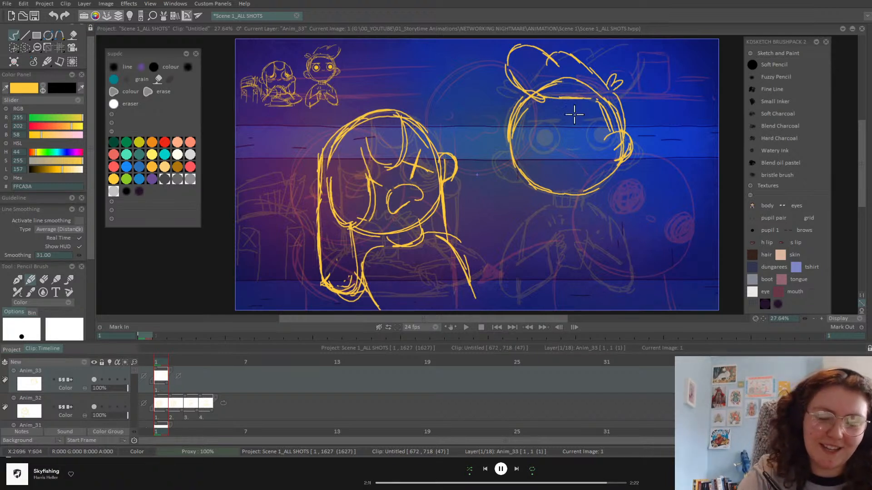
left_click(47, 36)
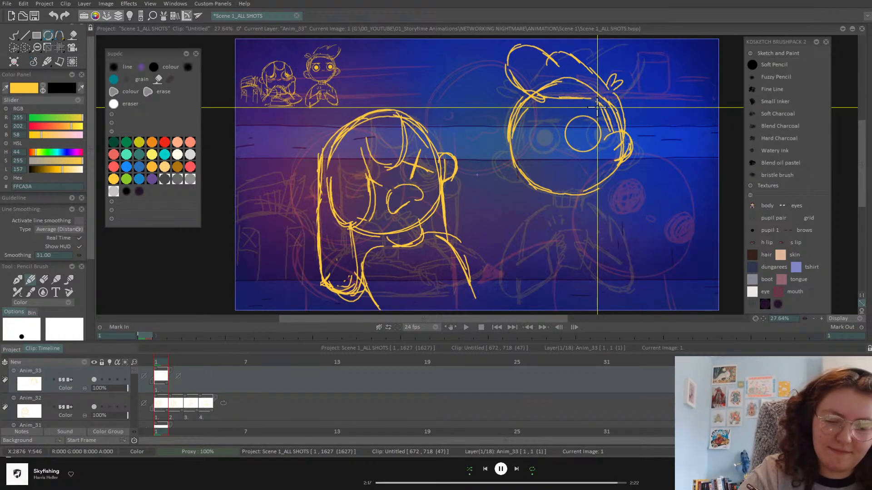
left_click_drag(533, 125, 554, 148)
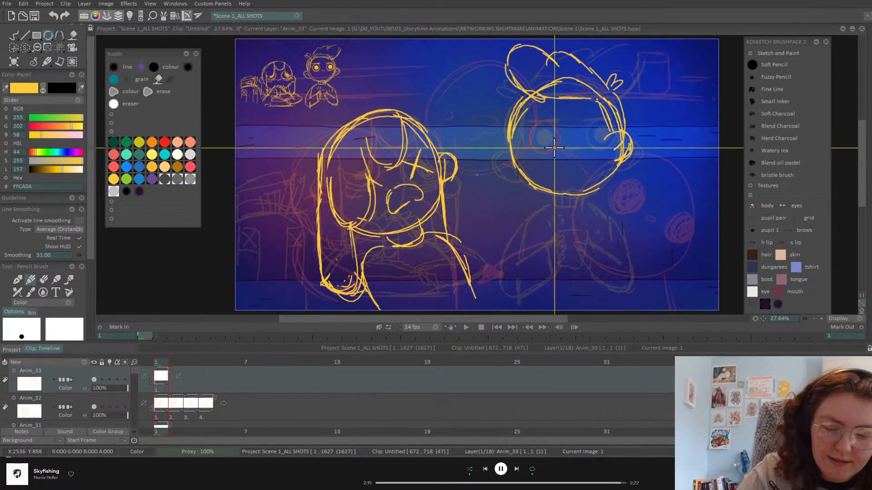
left_click(14, 47)
left_click_drag(561, 117, 522, 152)
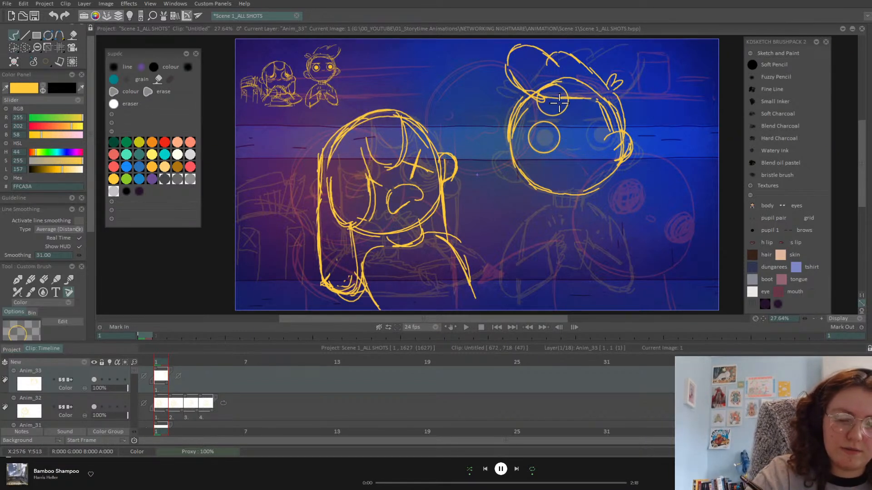
left_click(530, 137)
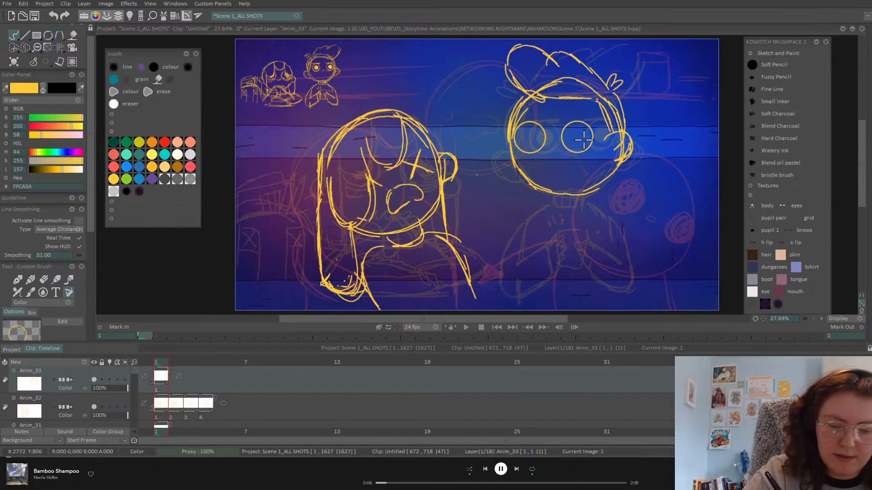
left_click(587, 140)
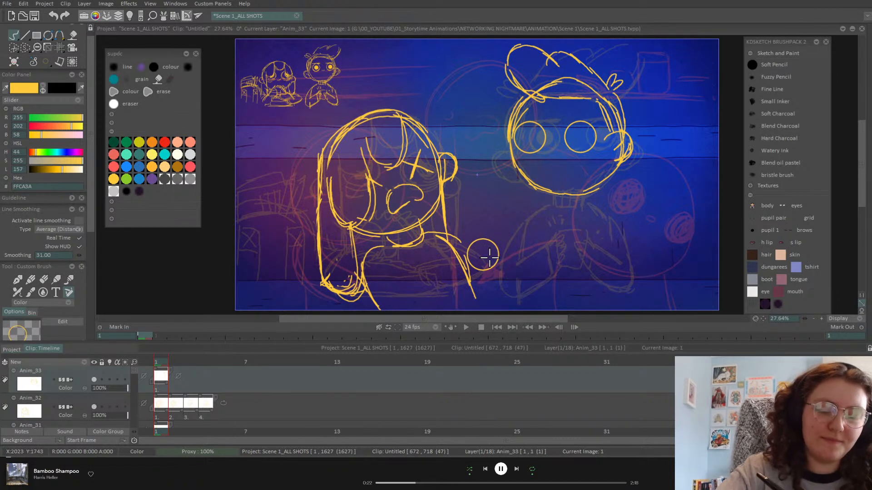
Sketch a small curved nose between and just below the two eyes with the pencil brush
left_click(30, 281)
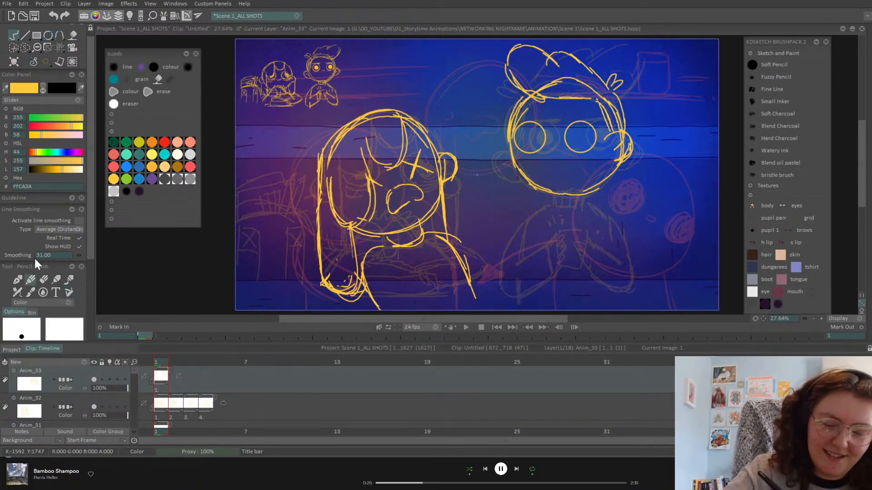
left_click_drag(549, 146, 564, 157)
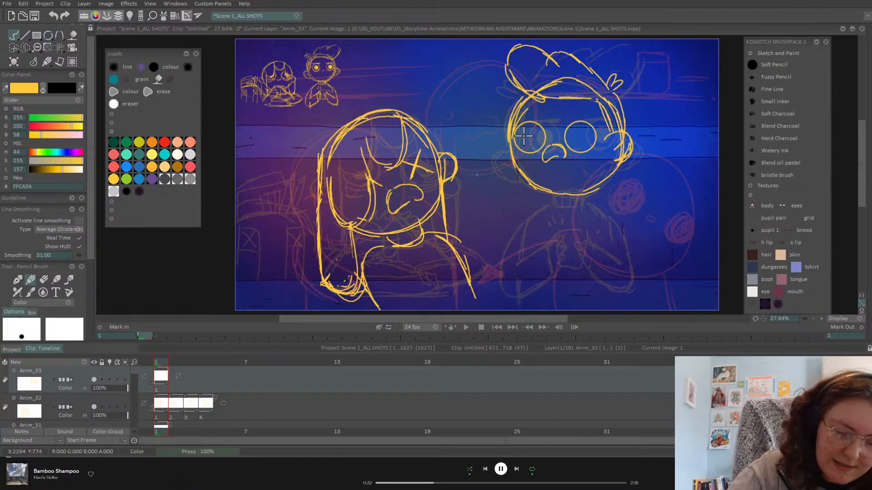
Draw pupils, wavy tear streaks and slanted eyebrows on the Anim_33 face, and shift the whole head slightly left
left_click_drag(523, 135, 528, 141)
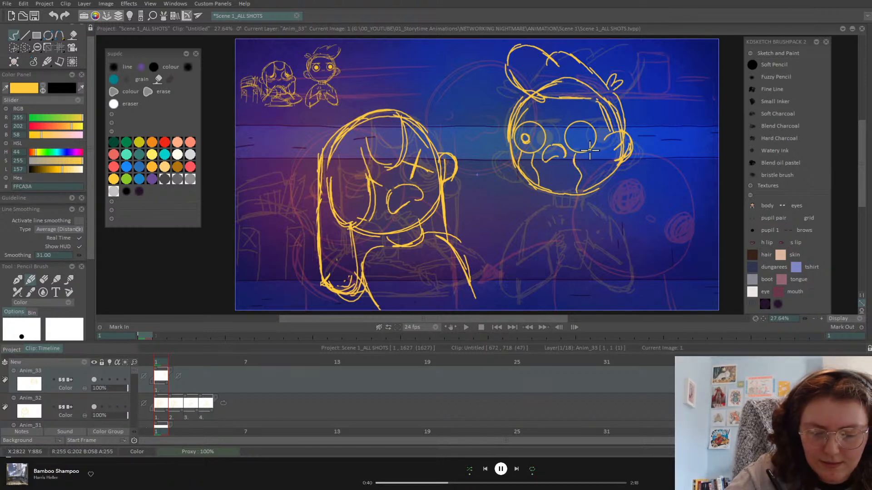
left_click_drag(574, 133, 575, 138)
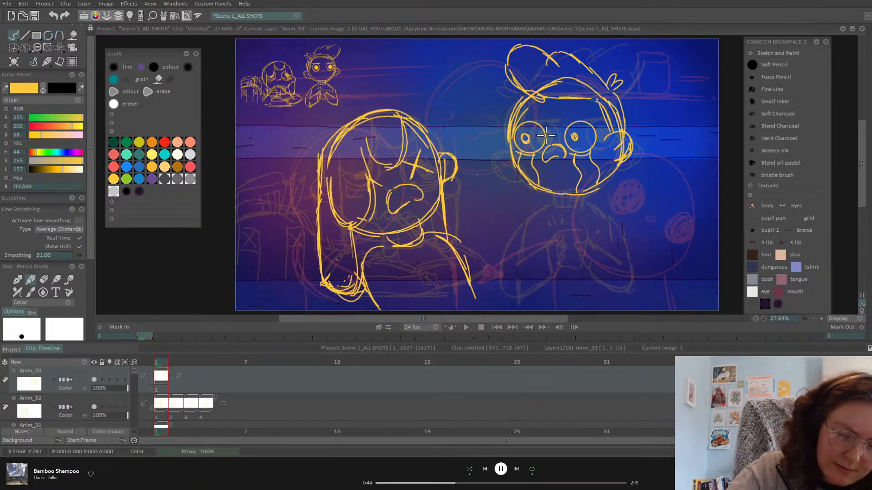
mouse_move(520, 121)
left_mouse_down()
mouse_move(537, 107)
mouse_move(590, 119)
mouse_move(596, 112)
left_mouse_up()
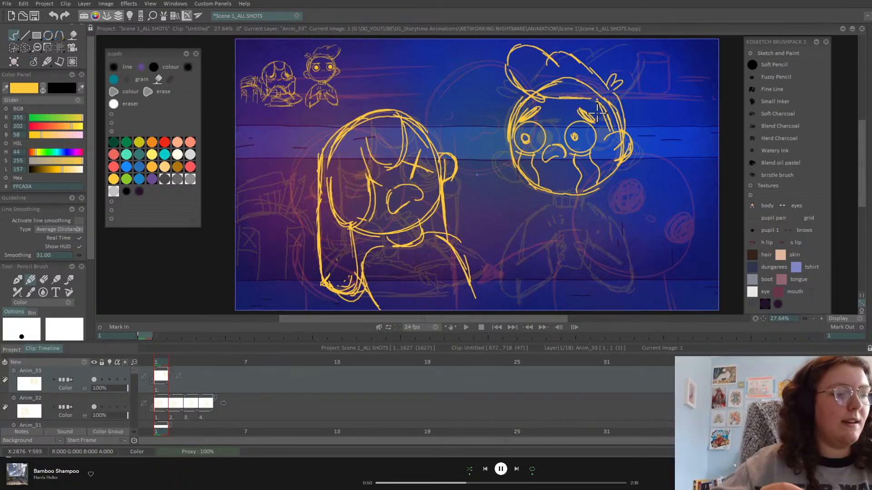
left_click(59, 48)
left_click_drag(620, 155, 599, 154)
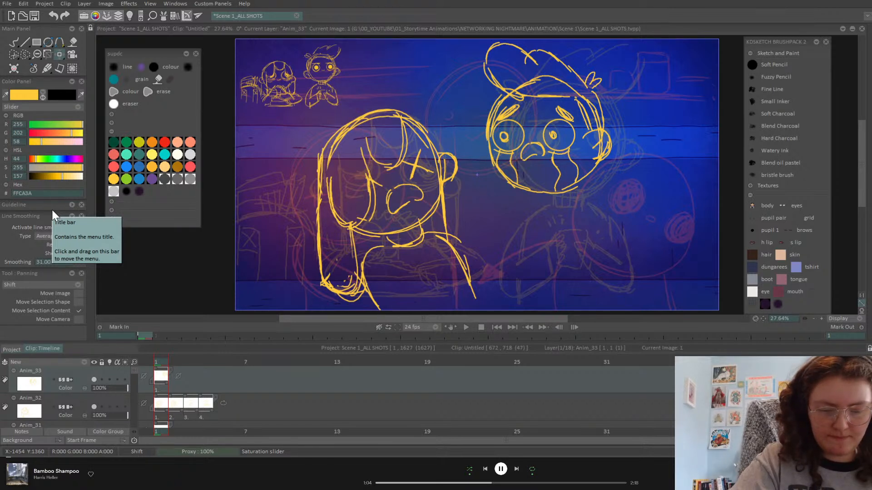
Scale down the long-haired character with the Transform tool on all four frames of Anim_32
left_click(60, 56)
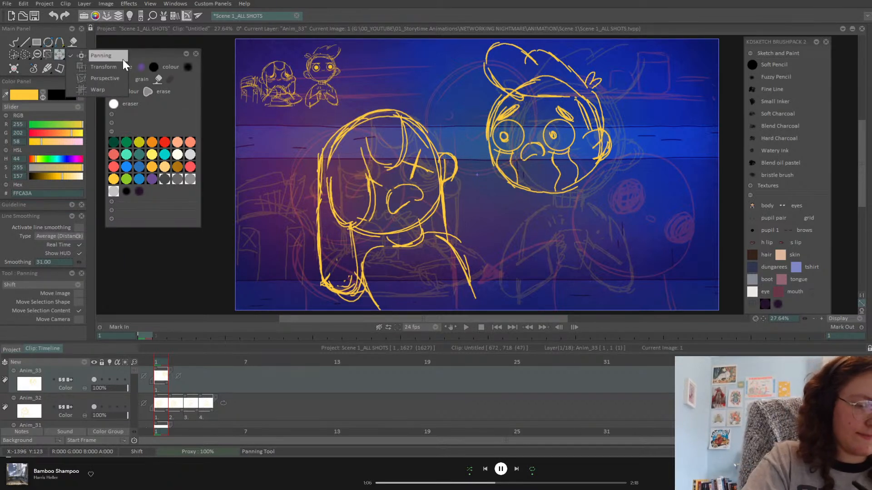
left_click(123, 65)
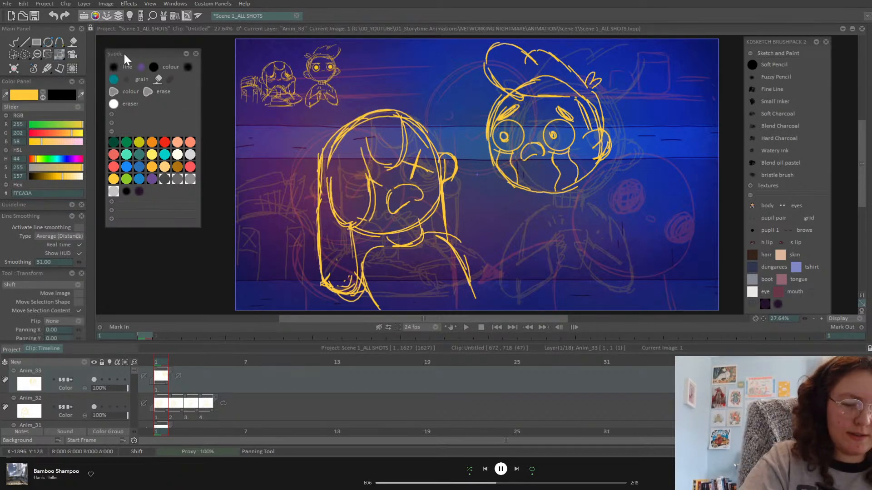
left_click(96, 407)
left_click_drag(476, 109, 467, 123)
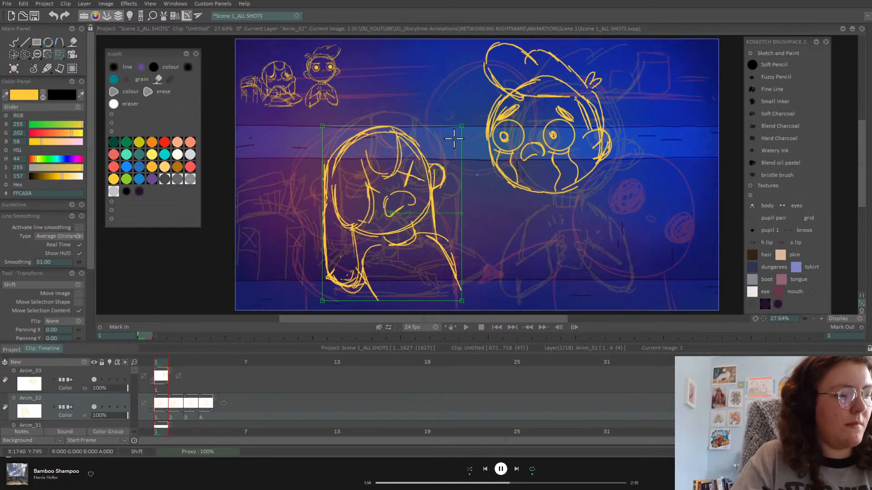
key("Return")
key("Right")
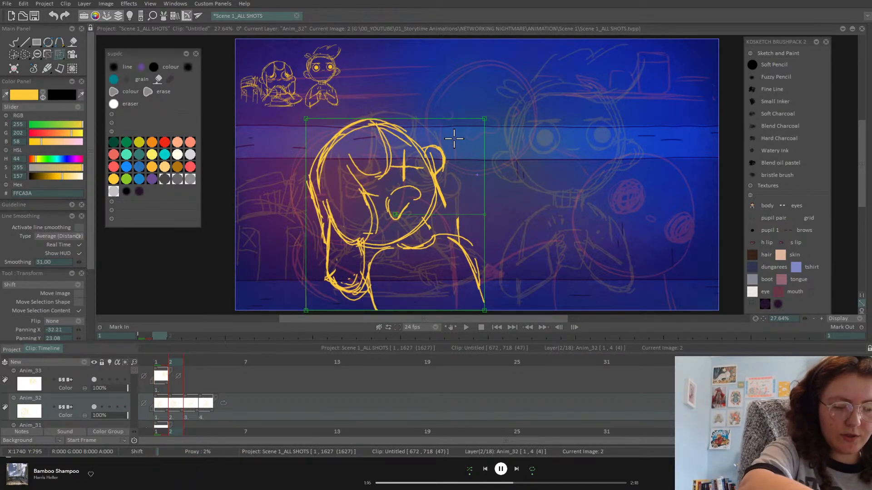
key("Return")
key("Right")
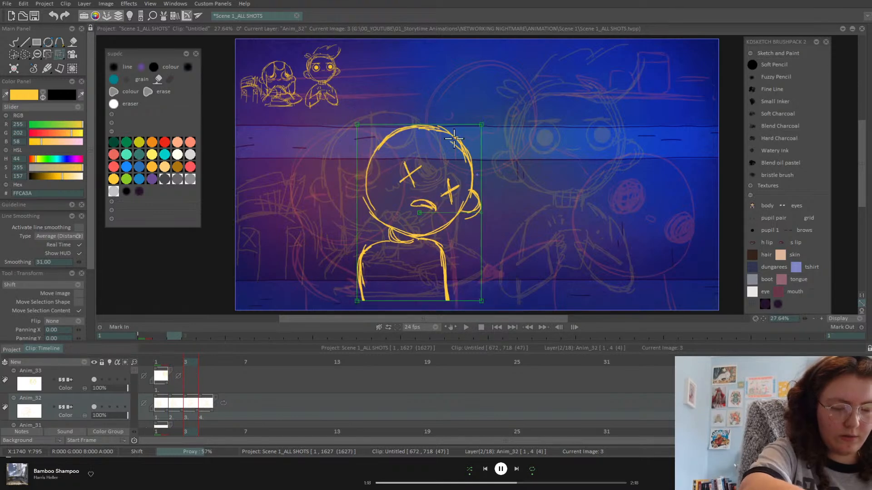
key("Right")
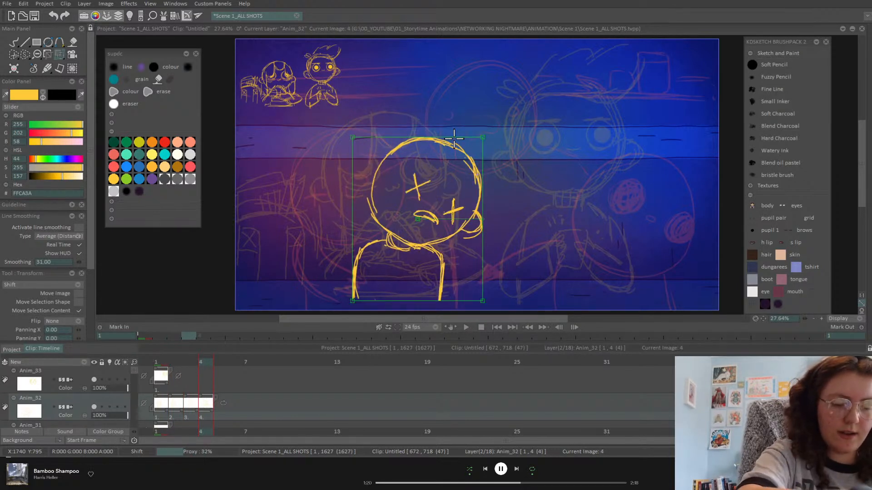
left_click(165, 367)
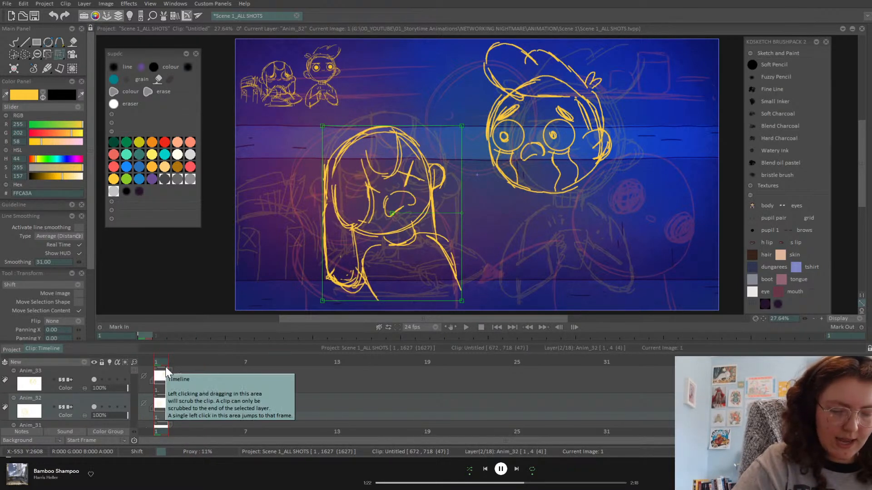
Scale down the second character's head on Anim_33 and move it slightly upward beside the long-haired character
left_click(77, 385)
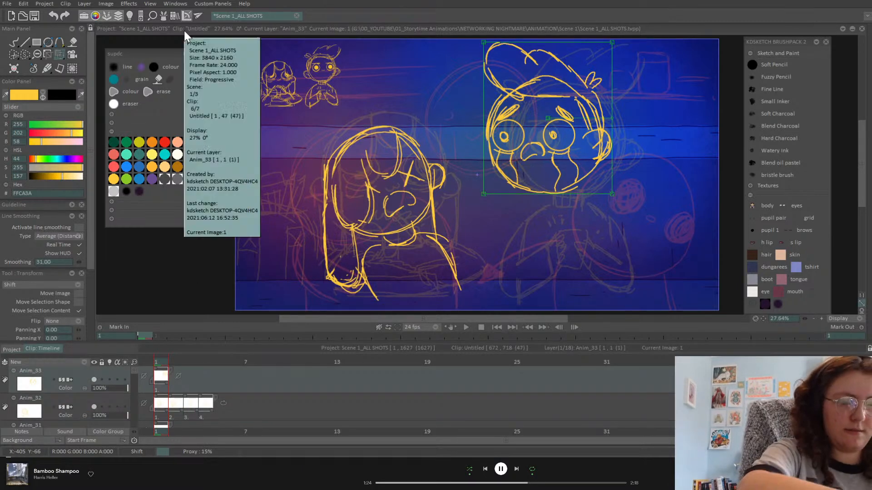
key("Return")
left_click(16, 42)
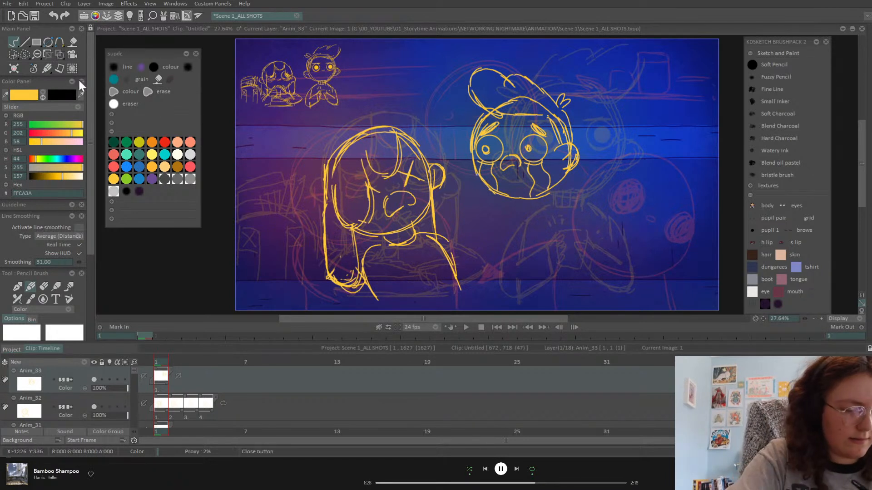
left_click(59, 54)
left_click_drag(568, 138, 567, 126)
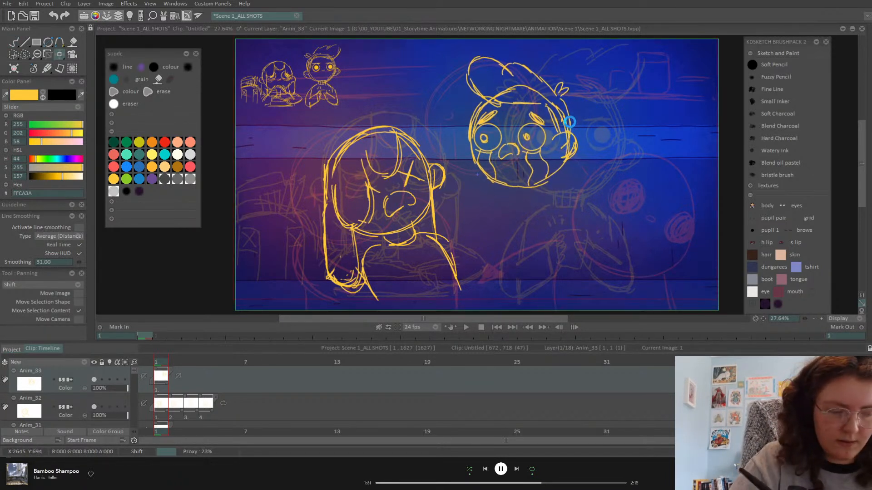
Sketch the second character's short neck and a small round hand on the long-haired character's shoulder on Anim_33
left_click(18, 41)
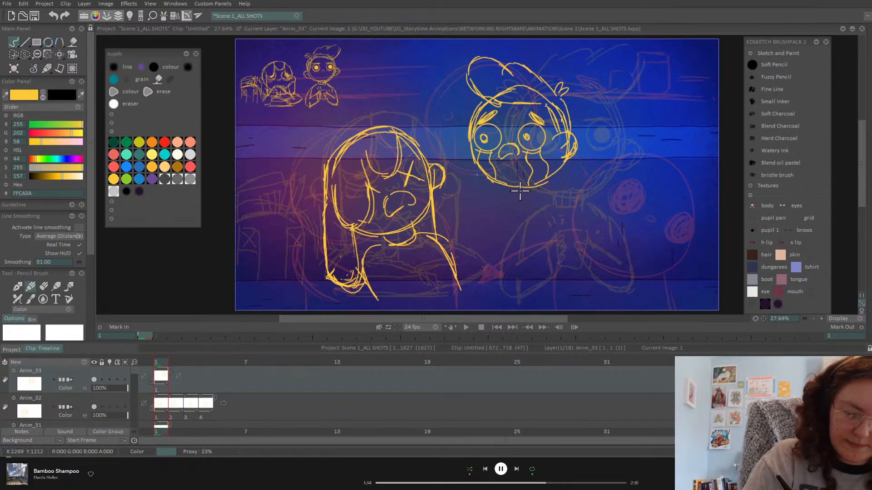
mouse_move(517, 194)
left_mouse_down()
mouse_move(534, 188)
mouse_move(513, 195)
left_mouse_up()
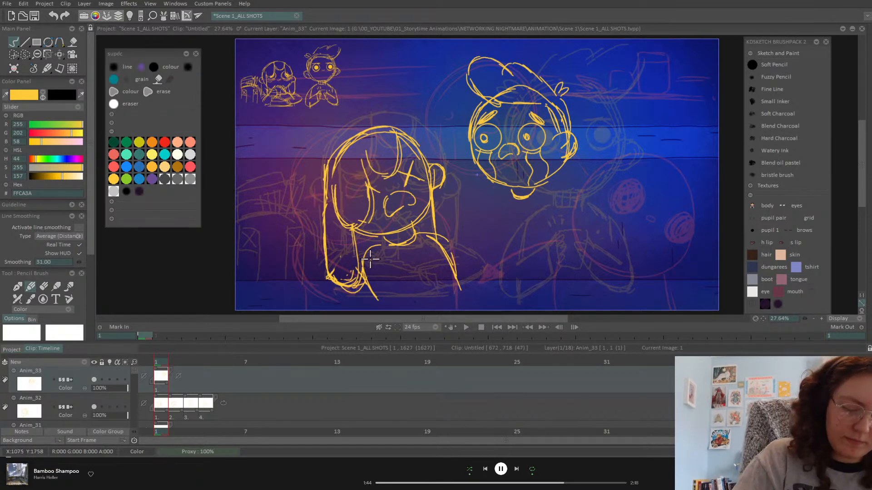
mouse_move(356, 268)
left_mouse_down()
mouse_move(379, 254)
mouse_move(388, 270)
left_mouse_up()
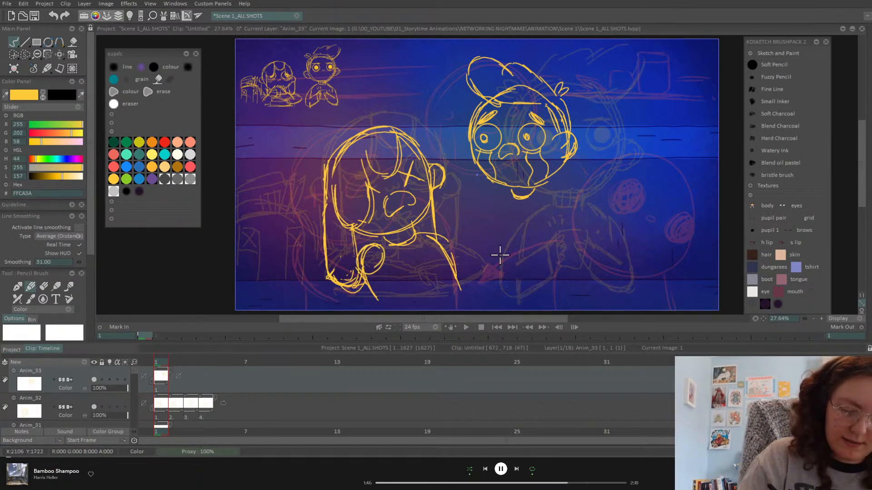
Sketch the second character's shoulders and both sides of the torso below the neck on Anim_33
left_click_drag(494, 192, 475, 202)
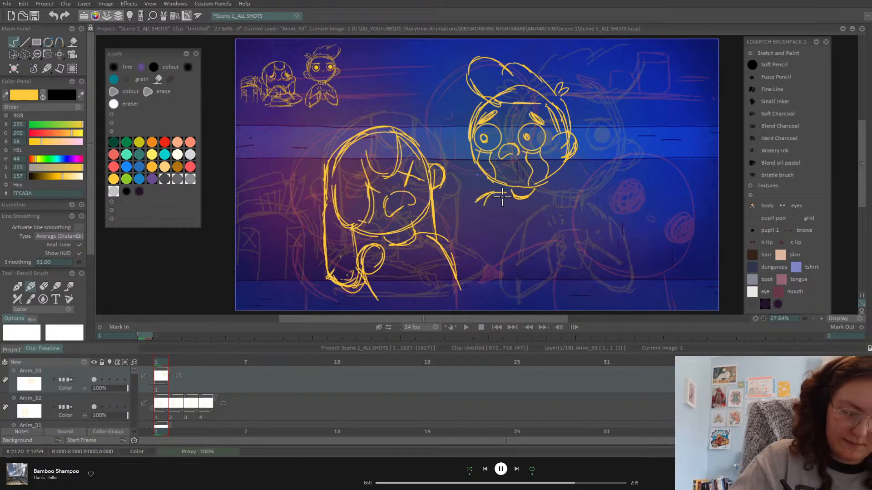
mouse_move(489, 198)
left_mouse_down()
mouse_move(509, 192)
mouse_move(501, 240)
mouse_move(505, 300)
left_mouse_up()
mouse_move(536, 185)
left_mouse_down()
mouse_move(570, 208)
mouse_move(589, 272)
left_mouse_up()
left_click_drag(576, 228, 583, 296)
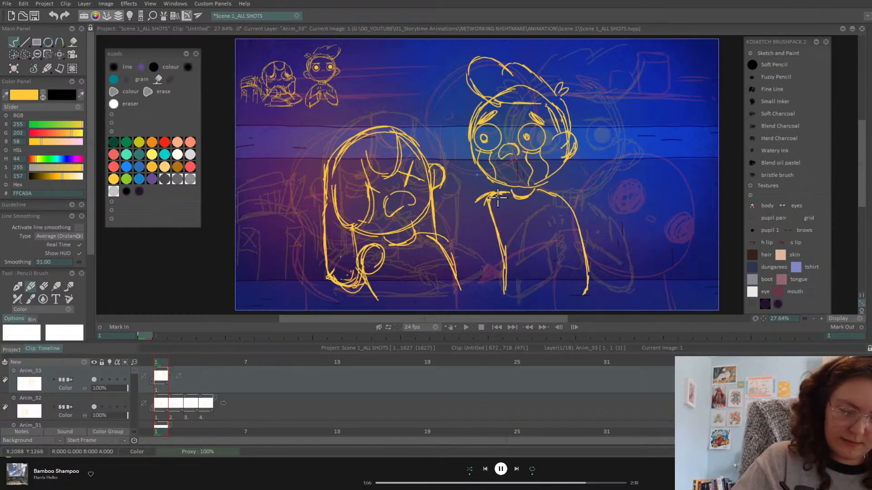
left_click_drag(494, 235, 502, 299)
mouse_move(542, 188)
left_mouse_down()
mouse_move(573, 213)
mouse_move(588, 264)
left_mouse_up()
left_click_drag(491, 195, 502, 243)
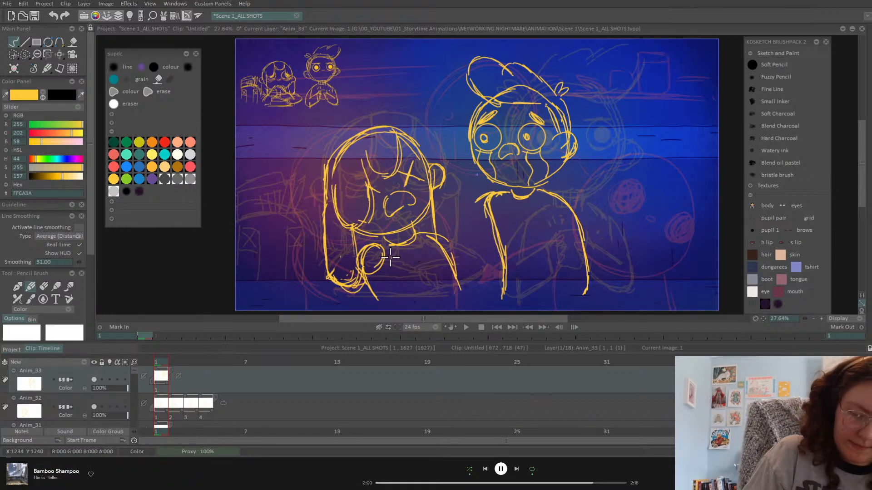
mouse_move(378, 246)
left_mouse_down()
mouse_move(445, 238)
mouse_move(542, 190)
left_mouse_up()
mouse_move(370, 254)
left_mouse_down()
mouse_move(421, 278)
mouse_move(527, 248)
left_mouse_up()
key("ctrl+x")
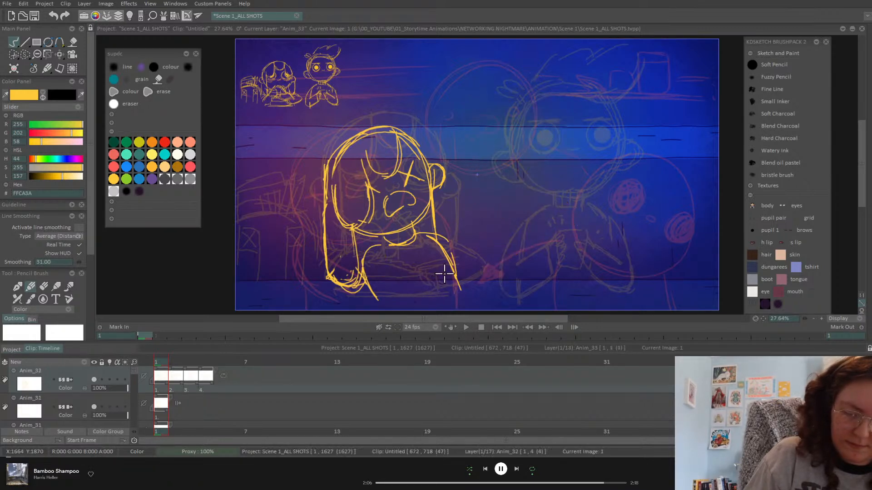
key("ctrl+z")
key("ctrl+z")
key("ctrl+z")
key("ctrl+z")
key("ctrl+z")
key("ctrl+z")
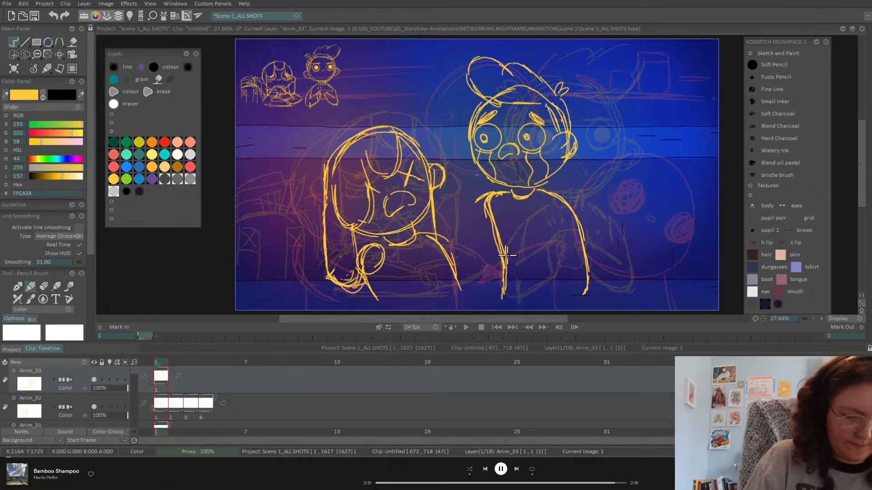
Sketch the long-haired character's near arm hanging from the shoulder on frames 1 and 2 of Anim_32
key("Right")
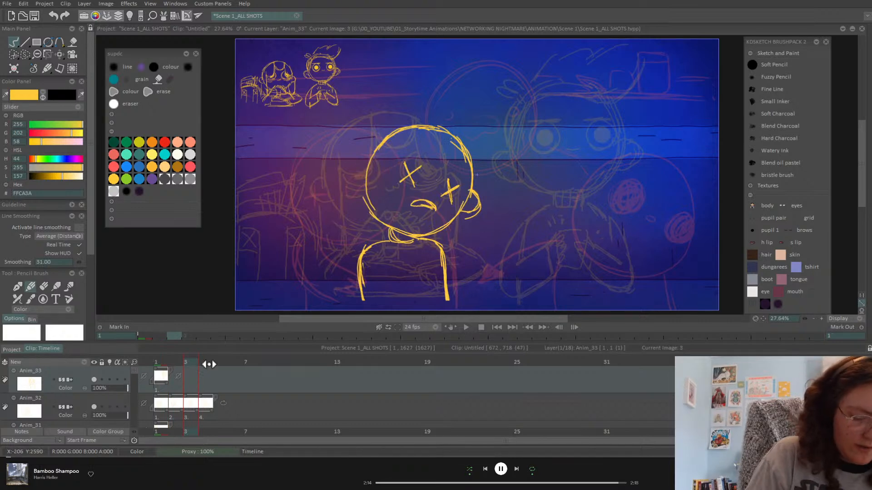
key("Left")
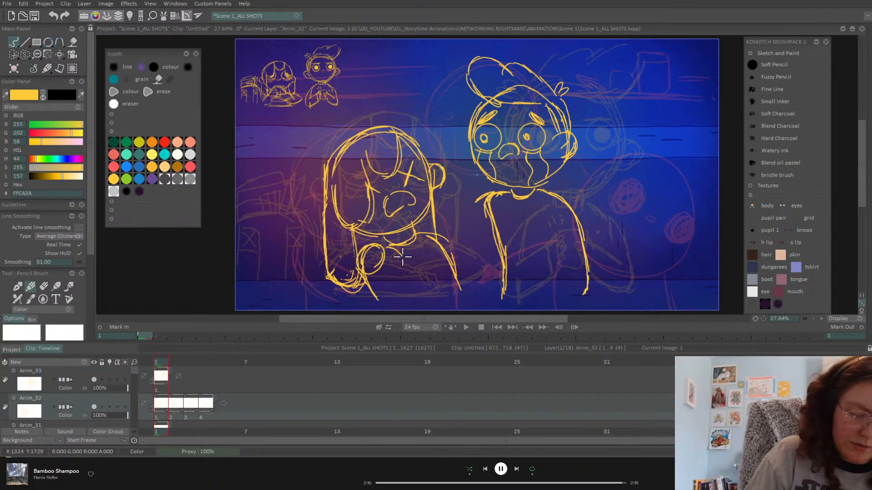
key("Down")
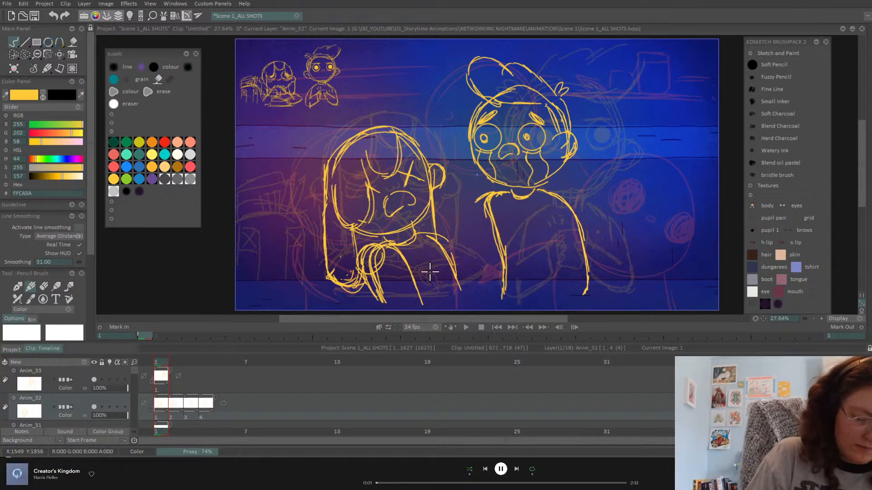
key("Right")
mouse_move(400, 248)
left_mouse_down()
mouse_move(388, 300)
mouse_move(420, 270)
mouse_move(430, 303)
mouse_move(389, 296)
mouse_move(392, 243)
mouse_move(386, 300)
left_mouse_up()
left_click_drag(379, 268, 387, 304)
key("Left")
key("Right")
Erase the old shoulder line outside the new arm on frames 2 and 1 of Anim_32
left_click(44, 286)
left_click_drag(381, 250, 368, 279)
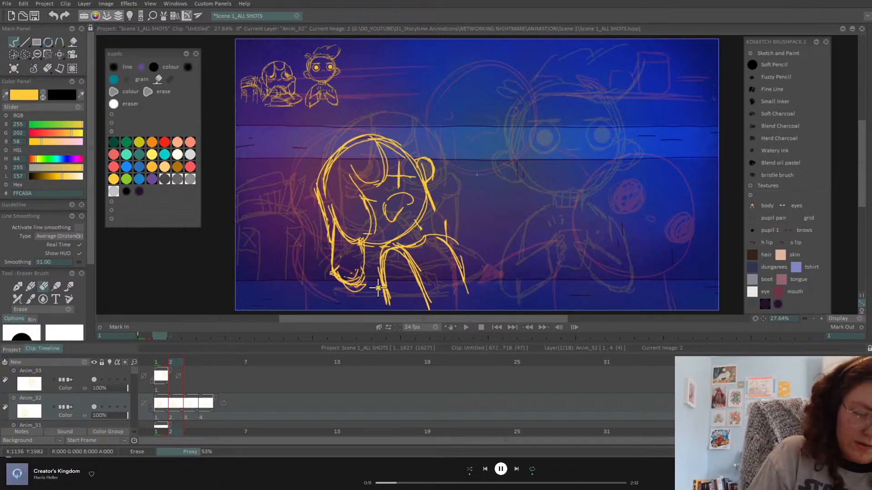
key("Left")
left_click_drag(372, 247, 373, 300)
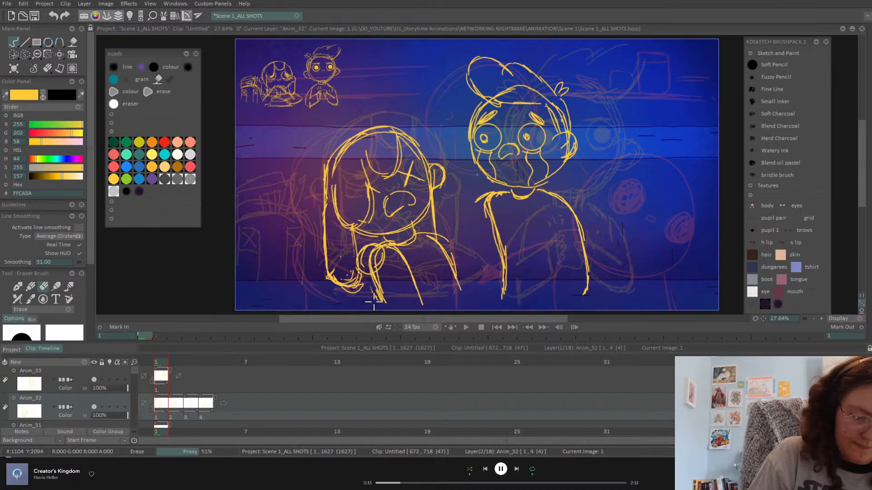
Sketch the inner and outer lines of the near arm on the character's body on frame 3 of Anim_32
key("Right")
key("Right")
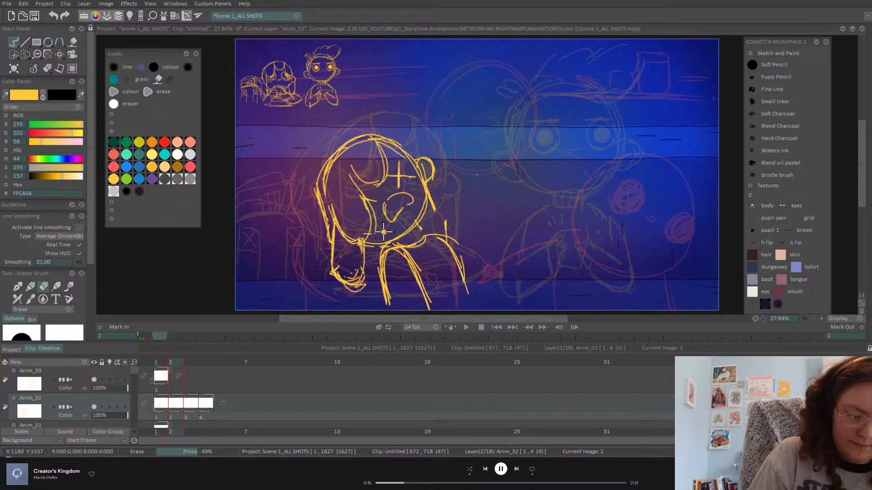
left_click(31, 287)
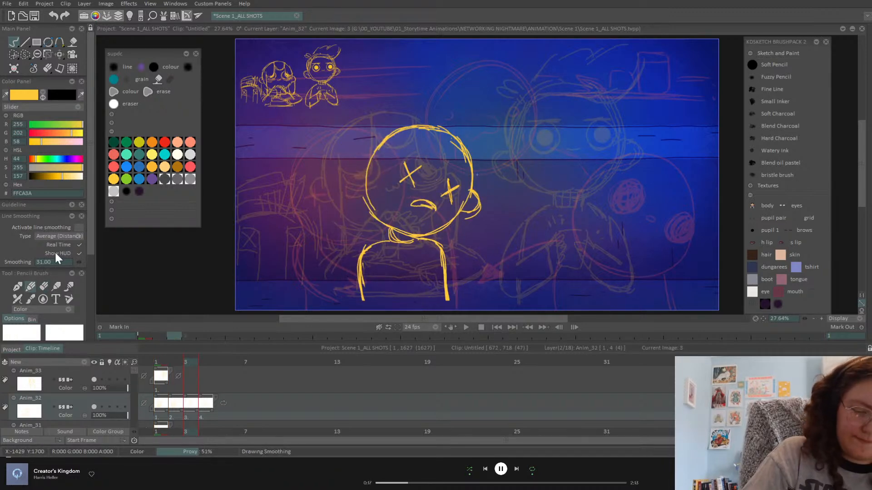
mouse_move(399, 288)
left_mouse_down()
mouse_move(395, 257)
mouse_move(400, 300)
left_mouse_up()
left_click_drag(391, 242, 370, 290)
left_click_drag(368, 250, 375, 306)
Sketch the near arm on frame 4 of Anim_32 and erase the old shoulder line outside it
key("Right")
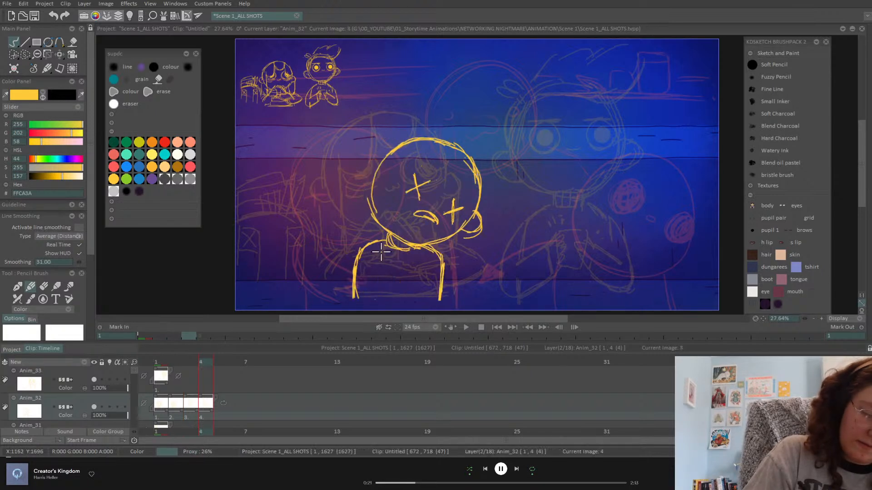
mouse_move(392, 245)
left_mouse_down()
mouse_move(389, 281)
mouse_move(361, 285)
mouse_move(363, 264)
mouse_move(359, 298)
left_mouse_up()
left_click_drag(360, 266, 359, 298)
key("e")
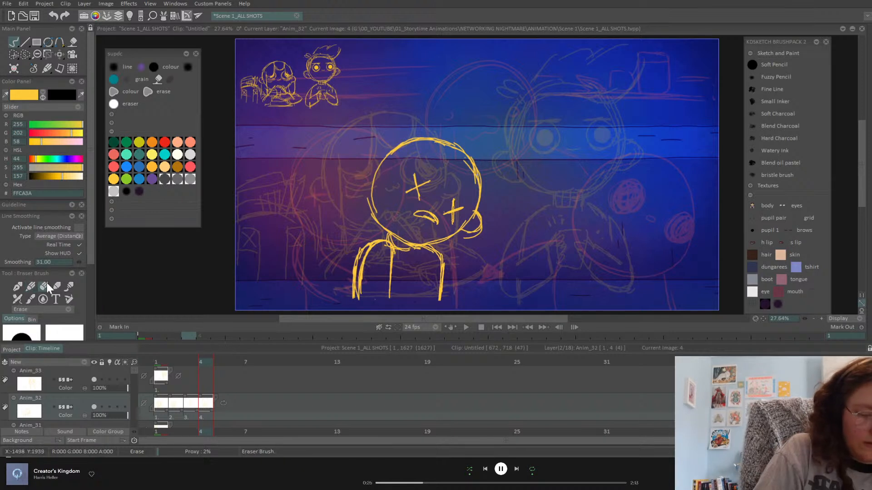
mouse_move(363, 248)
left_mouse_down()
mouse_move(350, 257)
mouse_move(354, 271)
left_mouse_up()
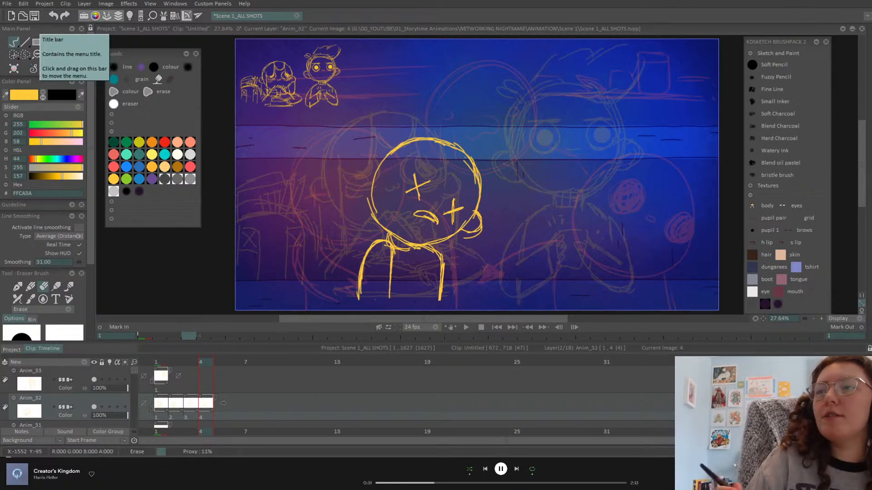
Erase the old shoulder line outside the new arm on frame 3 of Anim_32
key("Left")
key("Left")
key("Right")
left_click_drag(367, 240, 362, 280)
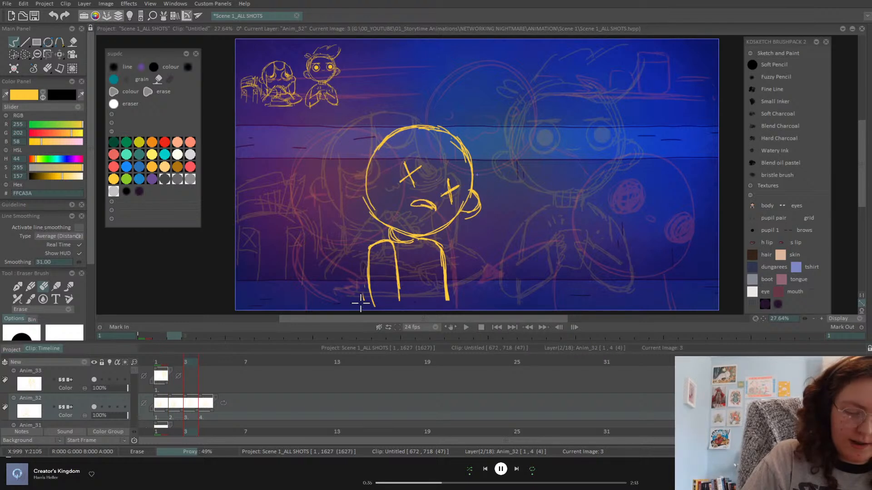
Try to erase the stray vertical hair line above the far shoulder on frame 2 of Anim_32
key("Left")
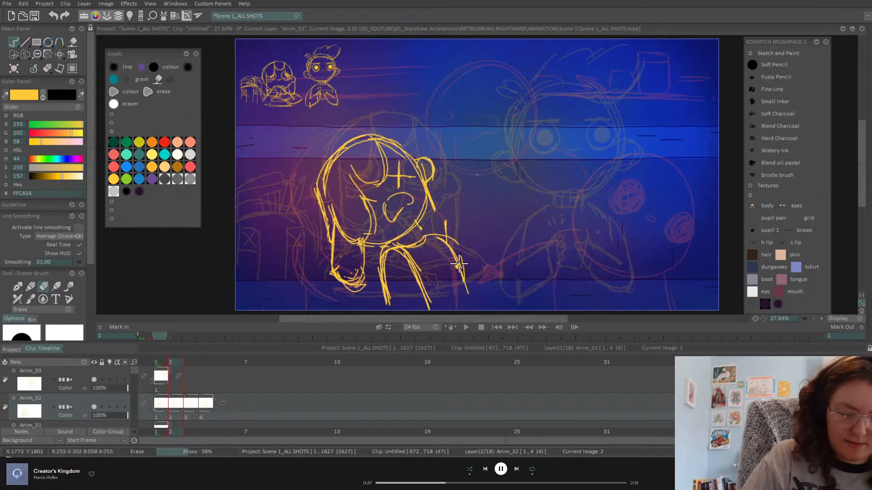
left_click_drag(447, 237, 447, 222)
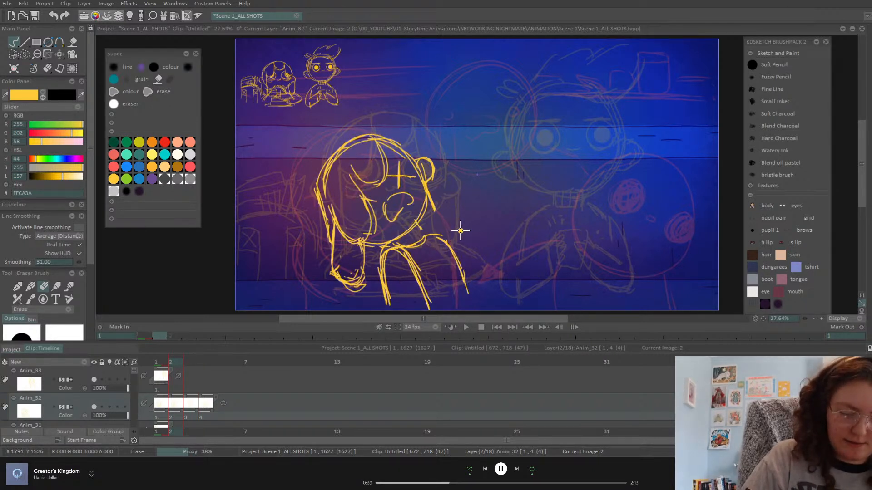
key("Right")
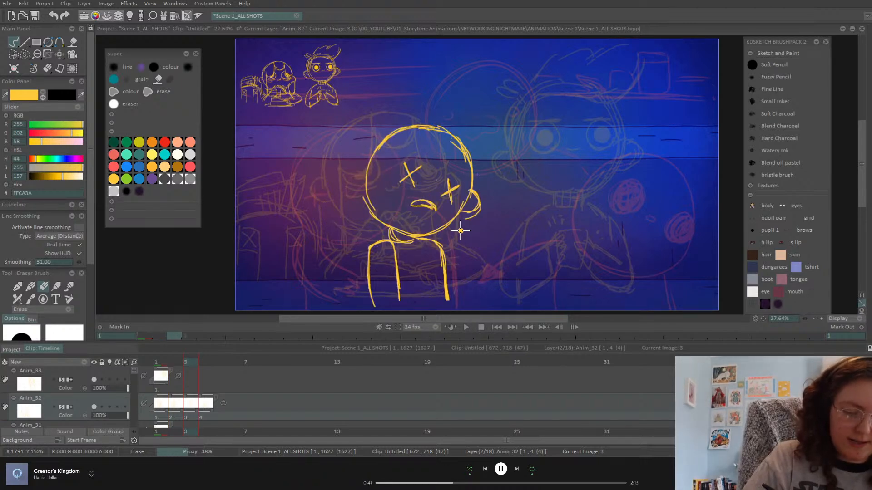
key("Left")
Add a short pencil stroke beside the near arm on frame 1 of Anim_32 and flip ahead to frame 3 to compare
left_click(31, 286)
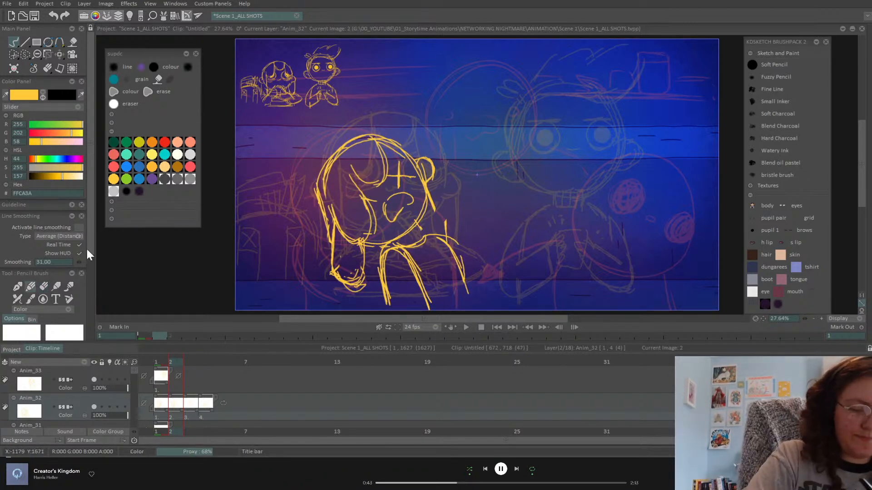
key("a")
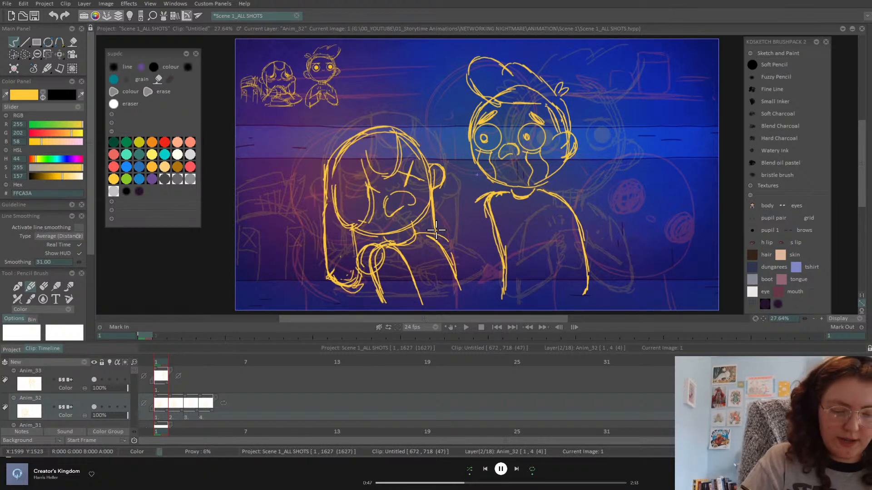
mouse_move(358, 279)
left_mouse_down()
mouse_move(371, 281)
mouse_move(363, 270)
left_mouse_up()
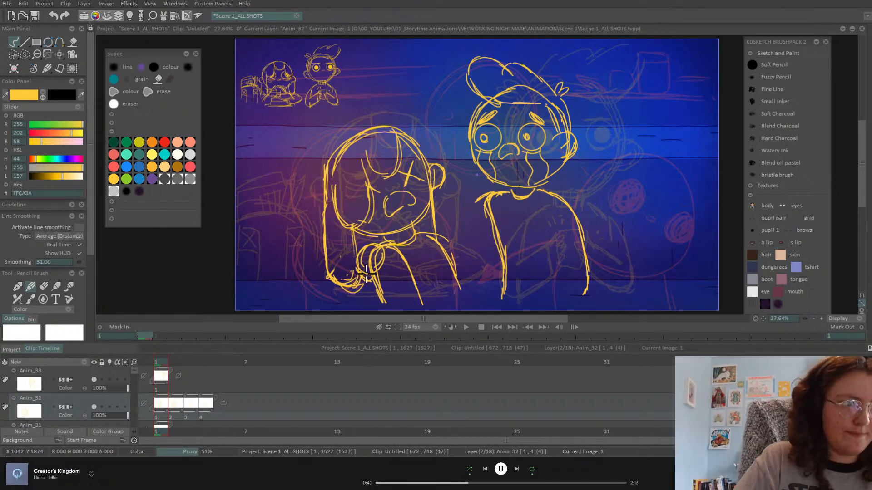
key("s")
key("s")
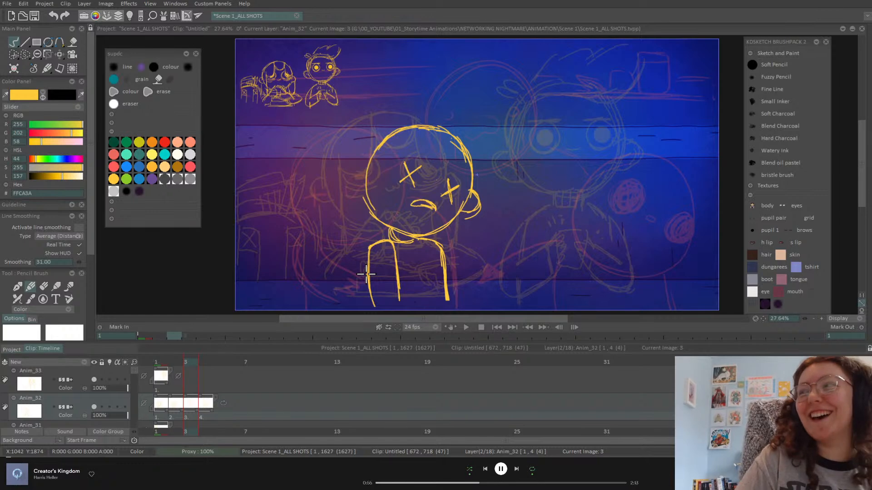
Try to sketch the taller character's bent arm lines coming down from the shoulders on frame 1 of Anim_32
key("Right")
key("Left")
key("Left")
key("Left")
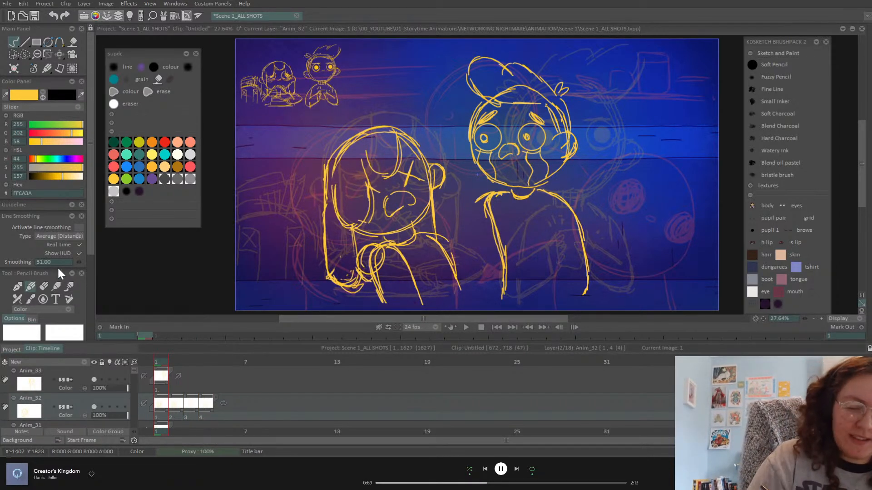
mouse_move(486, 198)
left_mouse_down()
mouse_move(477, 236)
mouse_move(479, 227)
mouse_move(454, 251)
mouse_move(485, 193)
left_mouse_up()
mouse_move(455, 275)
left_mouse_down()
mouse_move(475, 275)
mouse_move(496, 228)
mouse_move(484, 278)
left_mouse_up()
left_click_drag(498, 235, 480, 275)
mouse_move(485, 202)
left_mouse_down()
mouse_move(473, 229)
mouse_move(497, 191)
mouse_move(511, 190)
mouse_move(472, 209)
mouse_move(481, 219)
mouse_move(557, 198)
mouse_move(542, 194)
mouse_move(534, 228)
left_mouse_up()
mouse_move(536, 195)
left_mouse_down()
mouse_move(529, 234)
mouse_move(505, 268)
left_mouse_up()
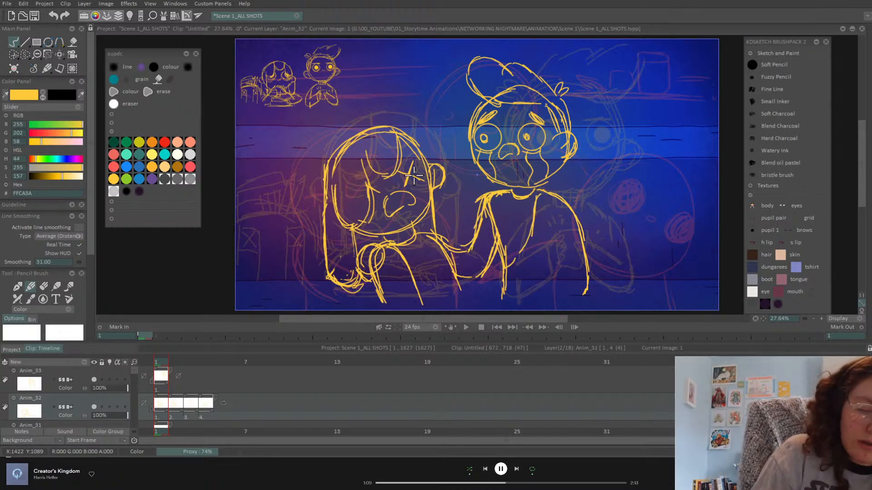
Try to sketch the taller character's arm reaching across to the shorter character's far shoulder on frame 1
left_click_drag(381, 247, 395, 278)
mouse_move(386, 247)
left_mouse_down()
mouse_move(425, 254)
mouse_move(389, 242)
mouse_move(454, 256)
left_mouse_up()
key("ctrl+z")
key("ctrl+z")
left_click_drag(397, 246, 493, 232)
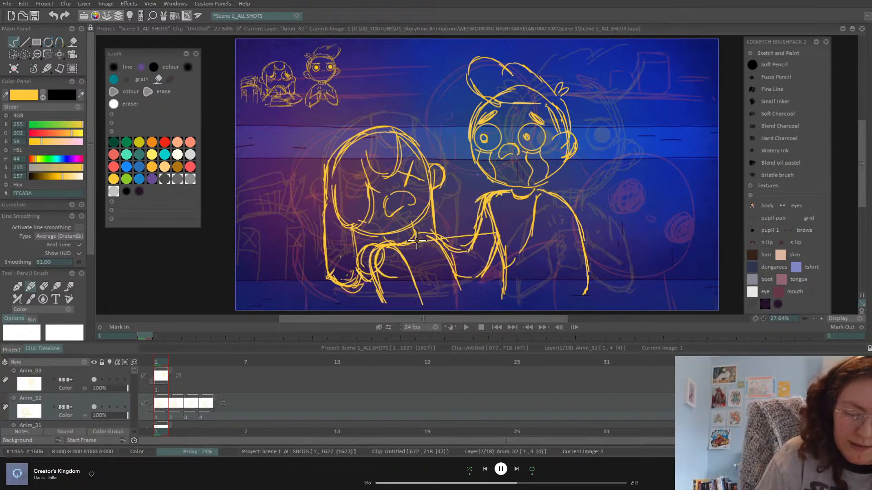
mouse_move(535, 203)
left_mouse_down()
mouse_move(488, 237)
mouse_move(514, 218)
mouse_move(431, 247)
mouse_move(394, 240)
mouse_move(461, 237)
mouse_move(388, 241)
mouse_move(472, 239)
left_mouse_up()
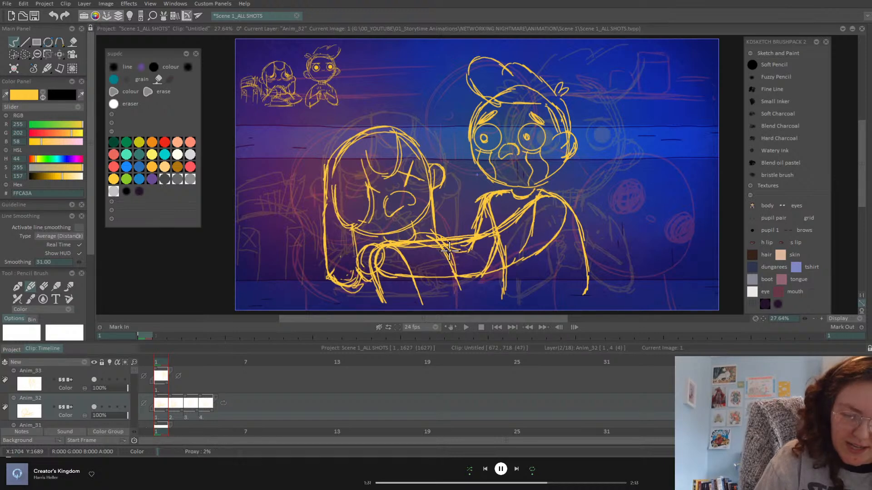
Shift the drawings on all four Anim_32 frames to the right so the shorter character sits closer to the taller one
key("Right")
key("Left")
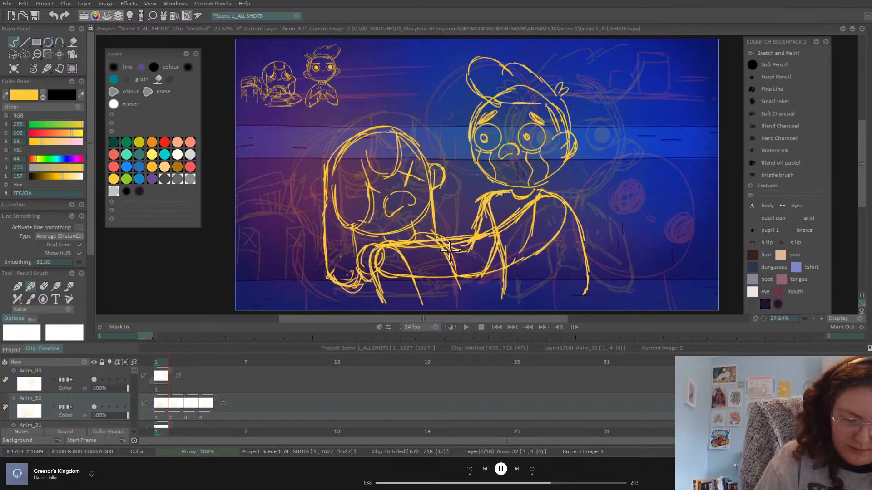
key("Right")
key("Right")
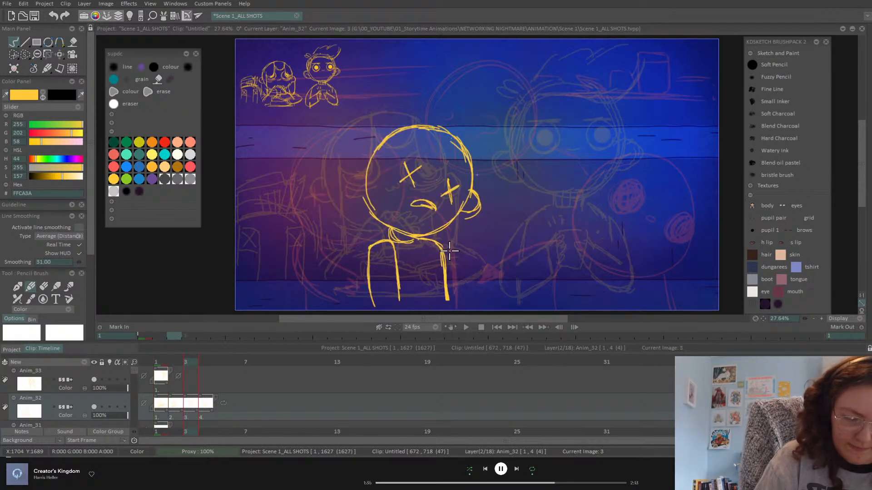
key("Left")
key("Left")
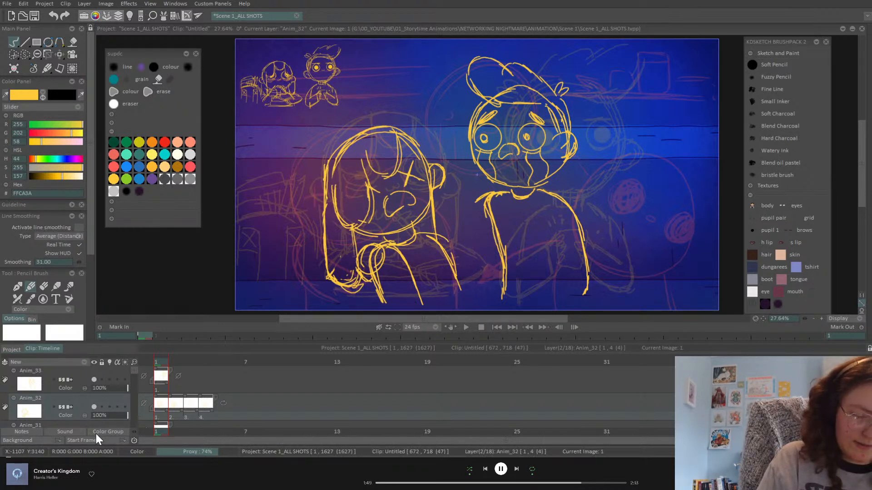
left_click(73, 399)
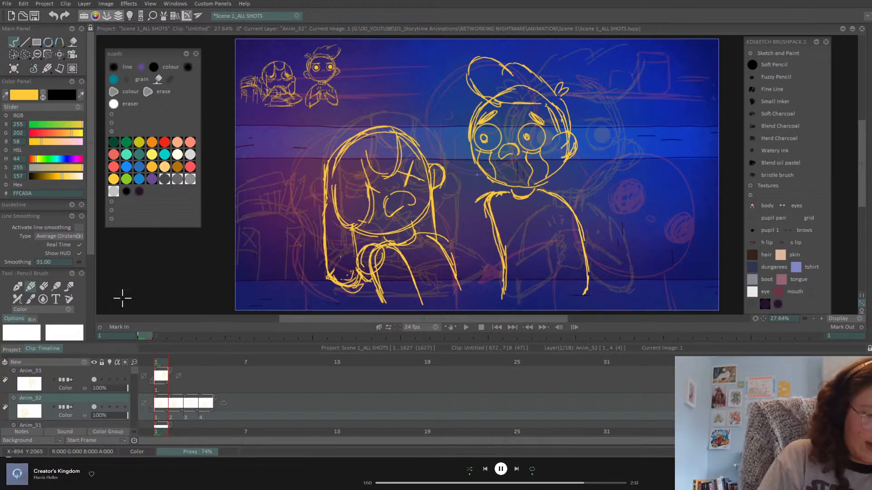
left_click(60, 54)
left_click_drag(499, 285, 516, 282)
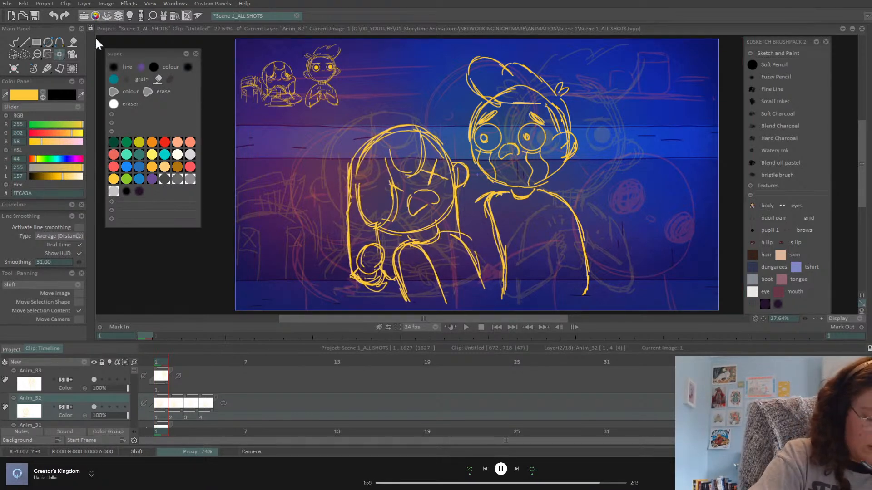
Flip through the four Anim_32 frames to check where the shorter character sits in each after the shift
key("Right")
key("Right")
key("Right")
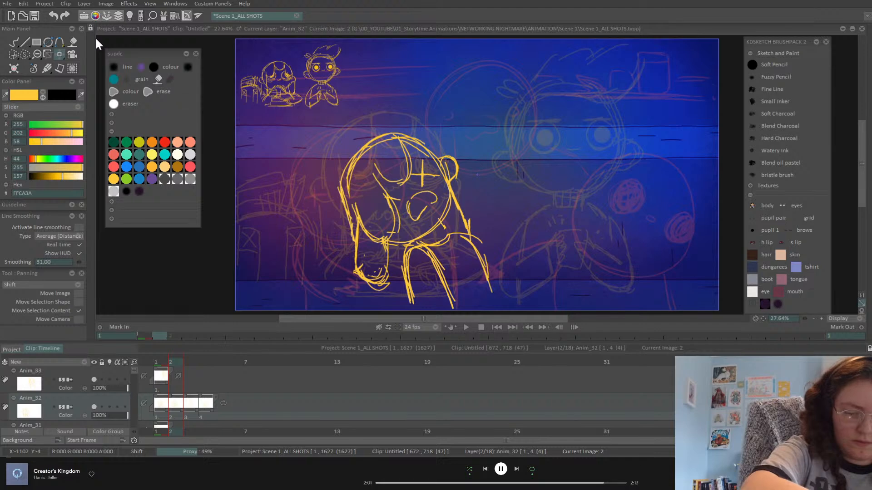
key("Left")
key("Left")
key("Left")
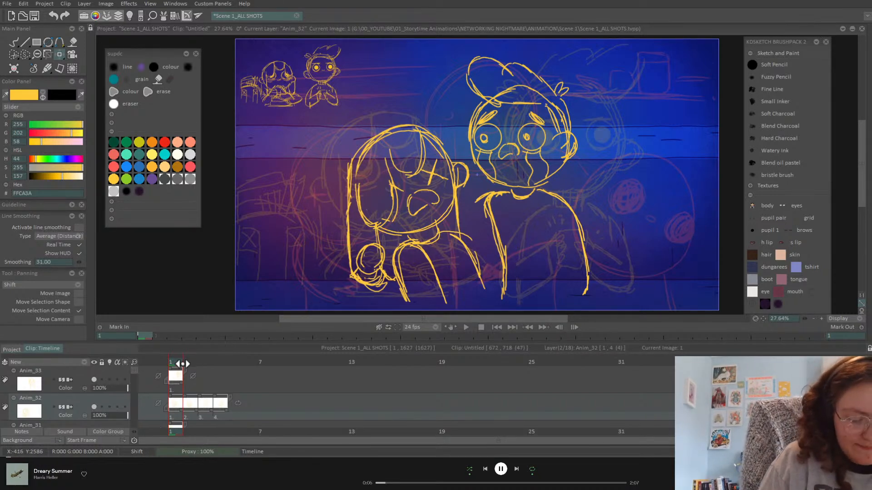
mouse_move(178, 363)
left_mouse_down()
mouse_move(186, 362)
mouse_move(177, 363)
left_mouse_up()
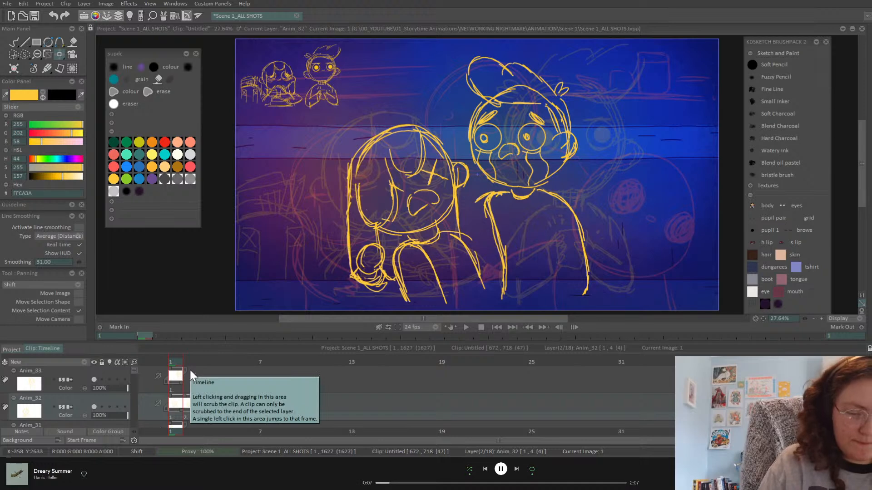
key("Right")
key("Right")
key("Right")
key("Left")
key("Left")
key("Left")
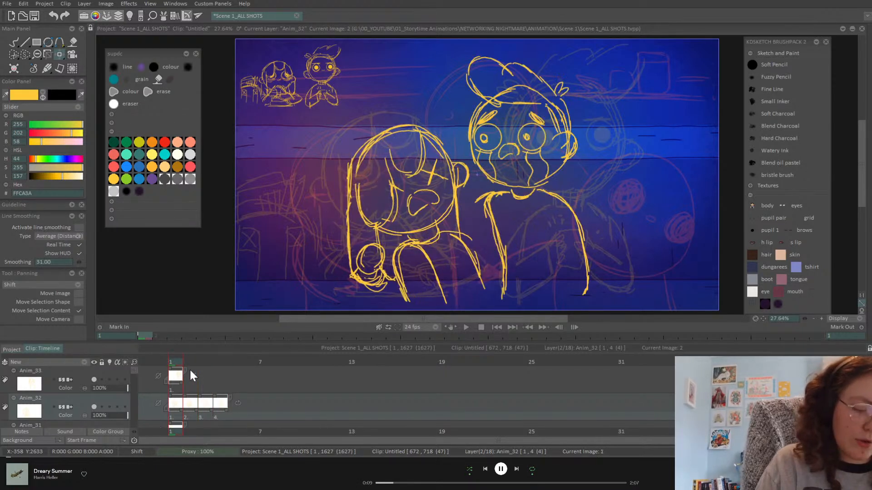
Switch to the freehand Stroke tool and repeatedly flip through the four Anim_32 frames to examine the shorter character's motion
left_click(15, 44)
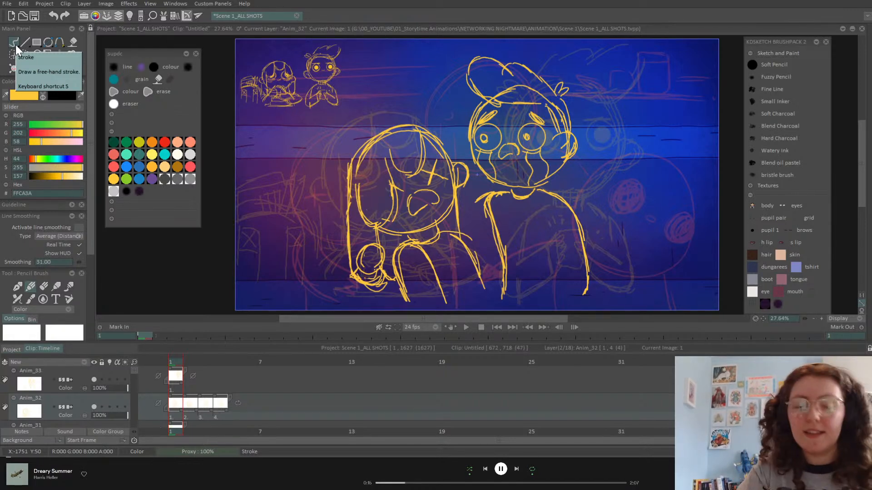
key("Right")
key("Left")
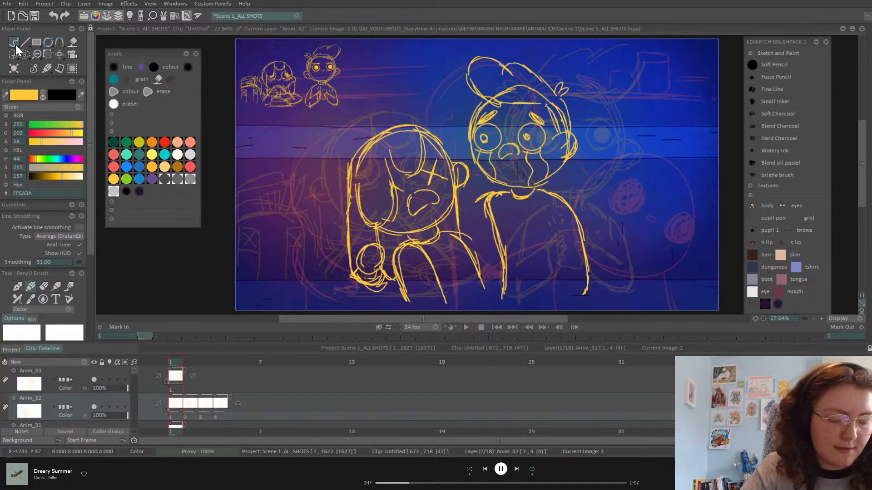
key("Right")
key("Right")
key("Right")
key("Left")
key("Left")
key("Left")
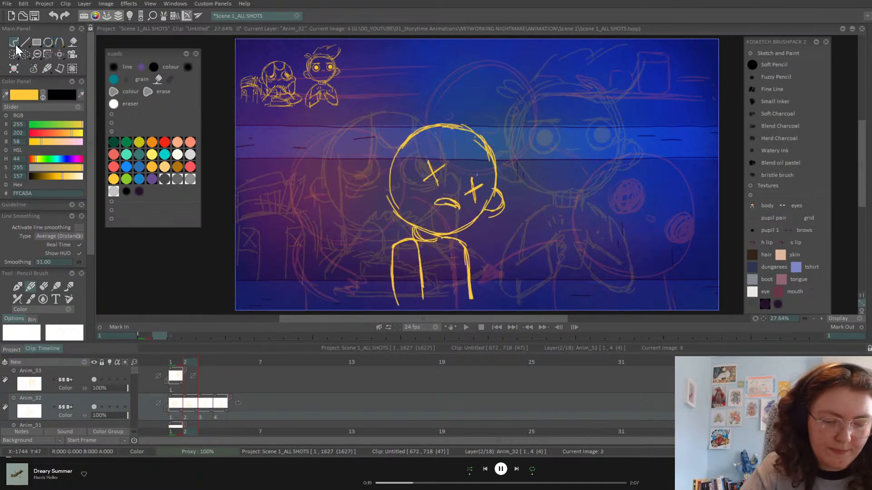
key("Right")
key("Right")
key("Right")
key("Left")
key("Left")
key("Left")
key("Right")
key("Right")
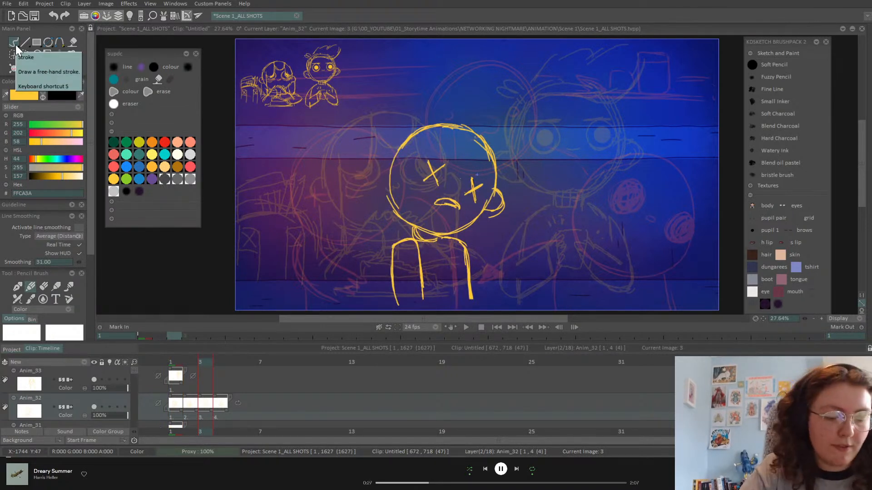
key("Left")
key("Left")
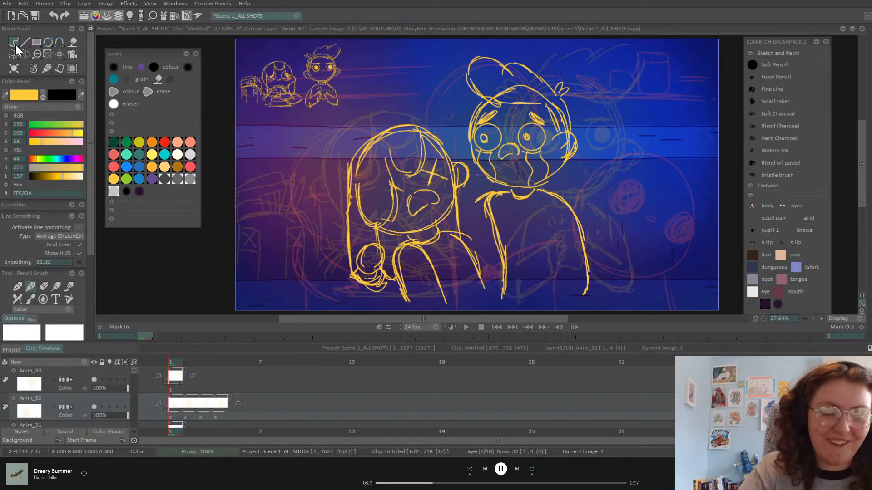
key("Right")
key("Right")
key("Right")
key("Left")
key("Left")
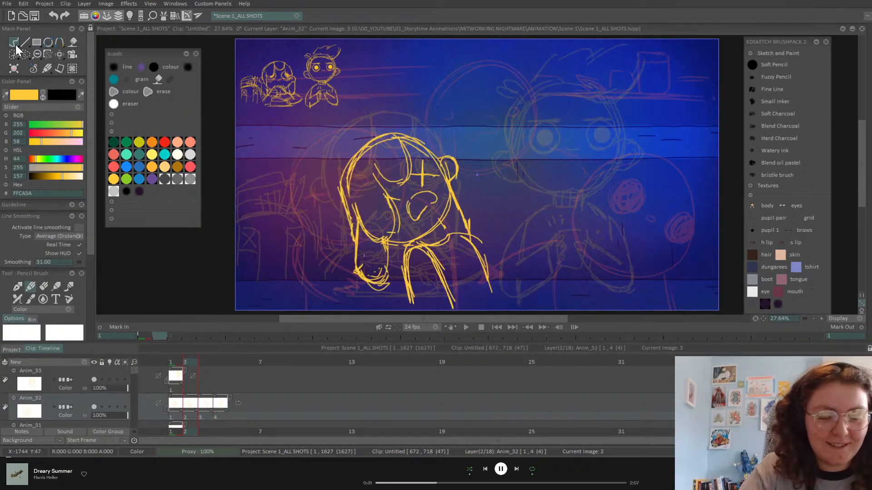
key("Left")
key("Right")
key("Right")
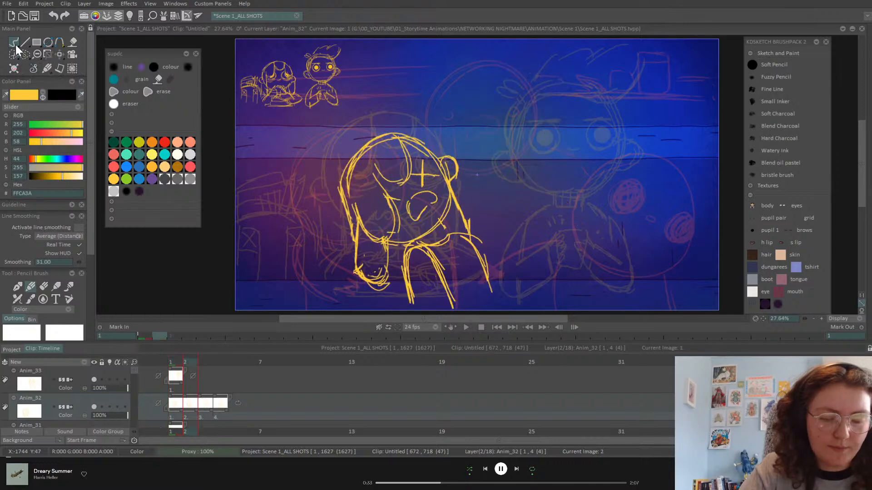
key("Left")
key("Left")
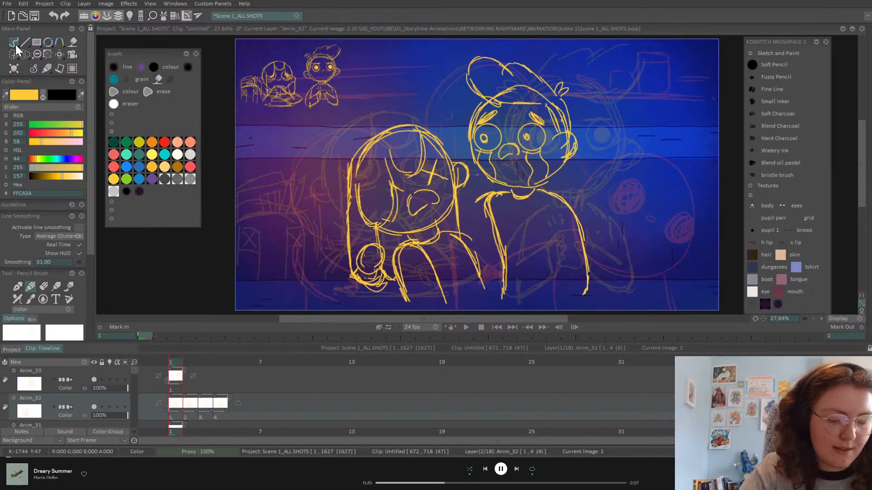
key("Right")
key("Right")
key("Left")
key("Left")
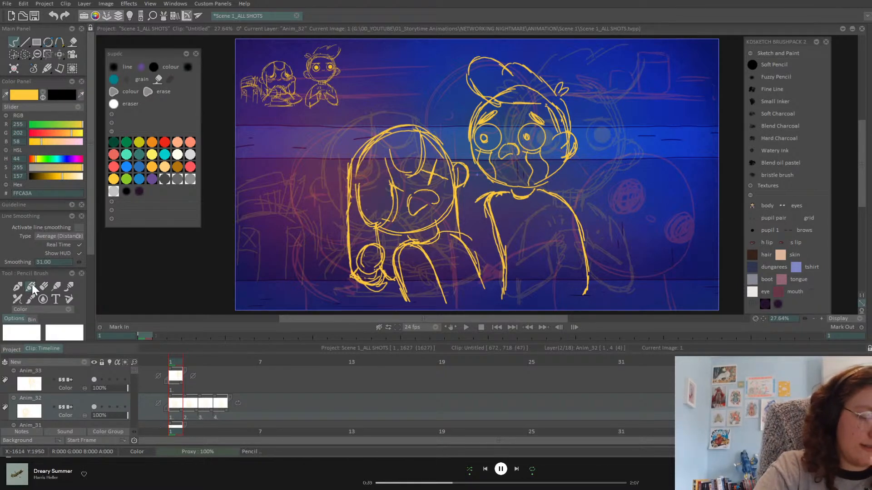
key("Right")
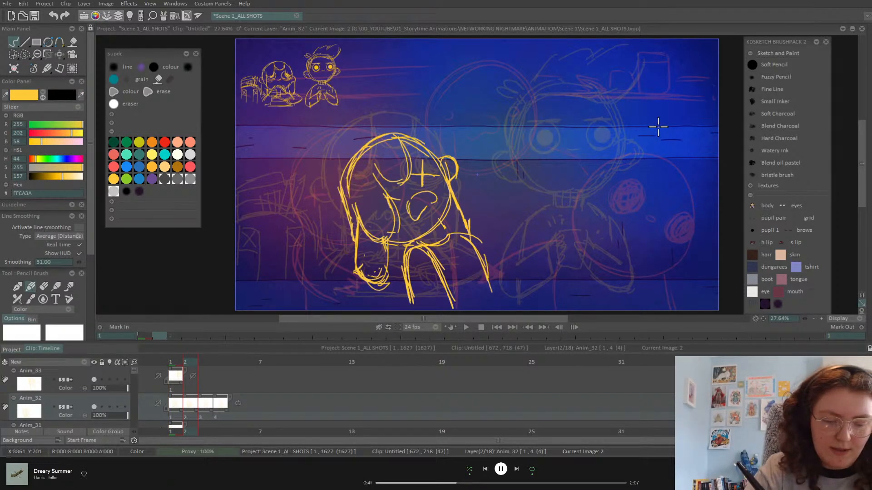
key("Right")
key("Left")
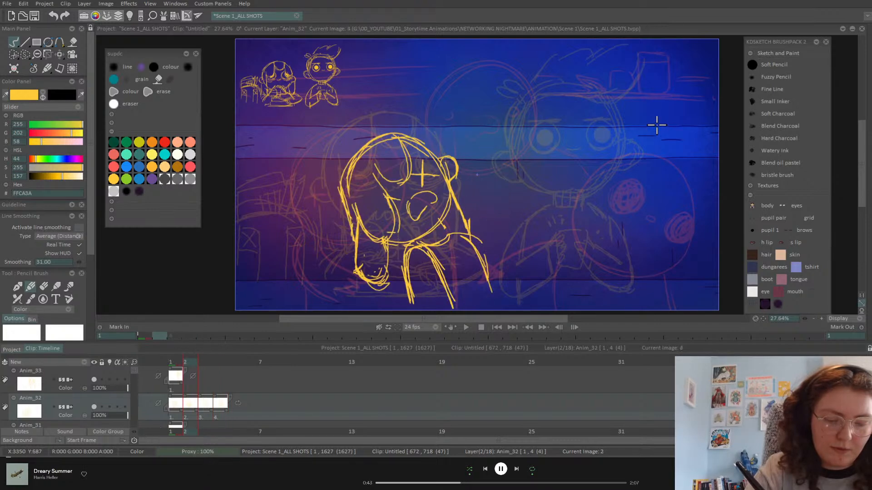
key("Left")
key("Right")
key("Right")
key("Right")
key("Left")
key("Left")
key("Left")
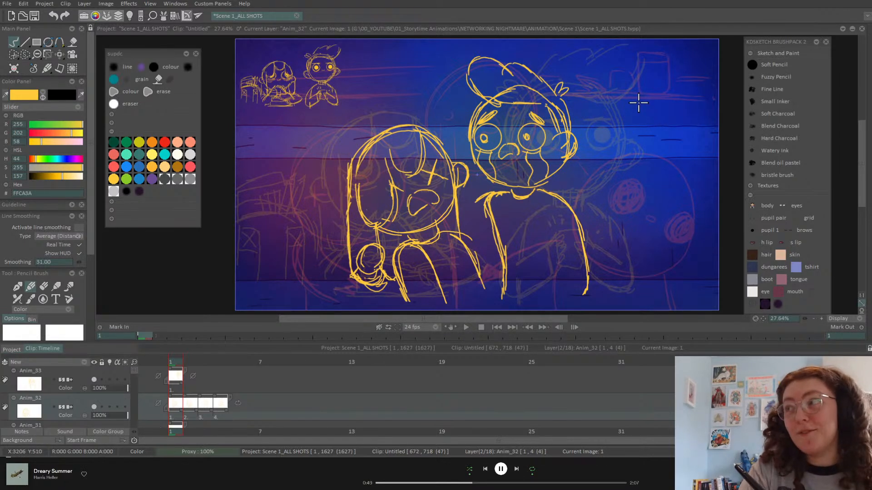
key("Right")
key("Right")
key("Right")
key("Left")
key("Left")
key("Left")
key("Right")
key("Right")
key("Right")
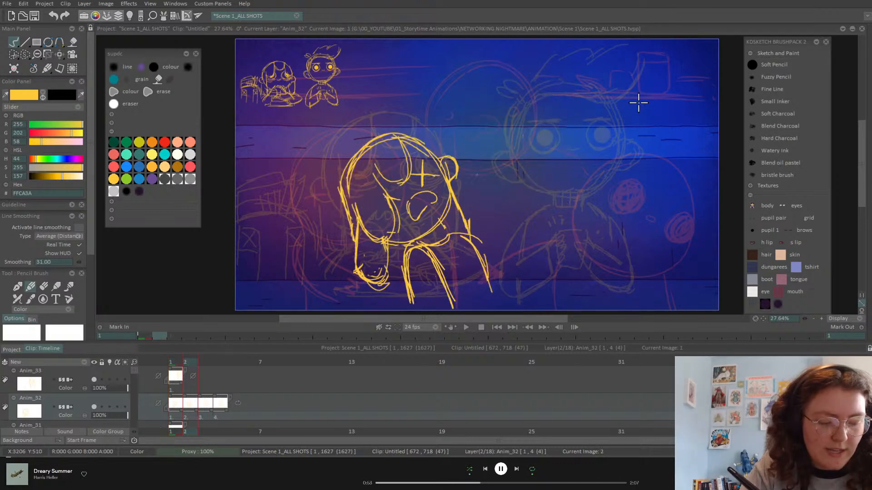
key("Left")
key("Left")
key("Left")
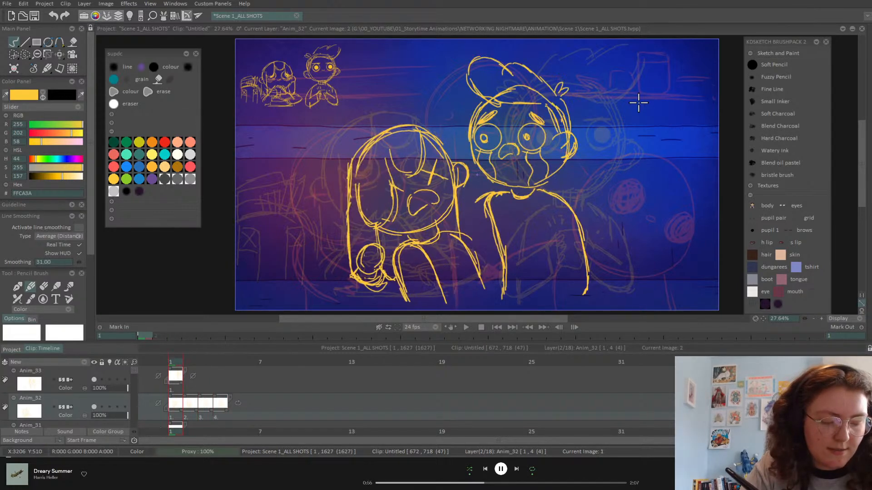
key("Right")
key("Right")
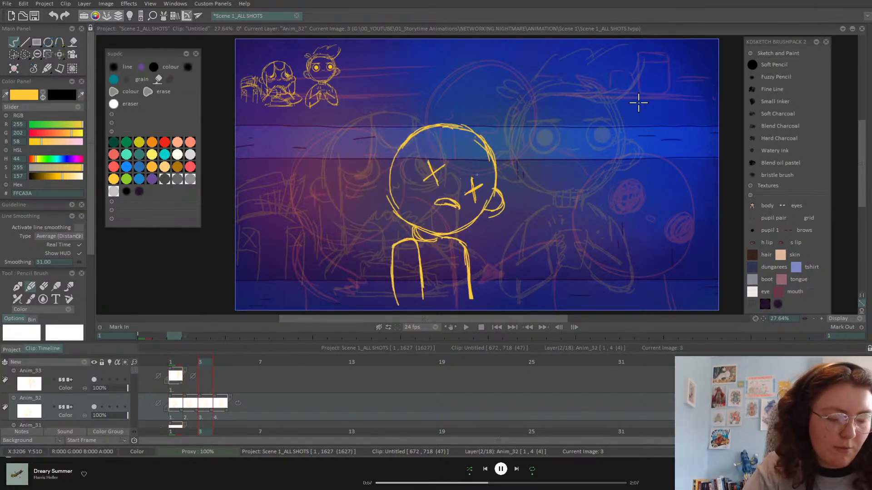
key("Left")
key("Left")
key("Right")
key("Right")
key("Right")
key("Left")
key("Left")
key("Left")
key("Right")
key("Right")
key("Right")
key("Left")
key("Left")
key("Left")
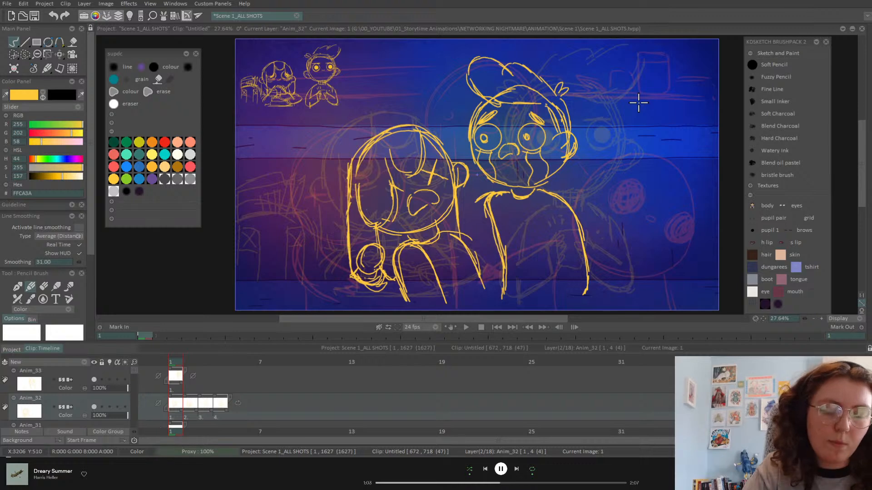
key("Right")
key("Right")
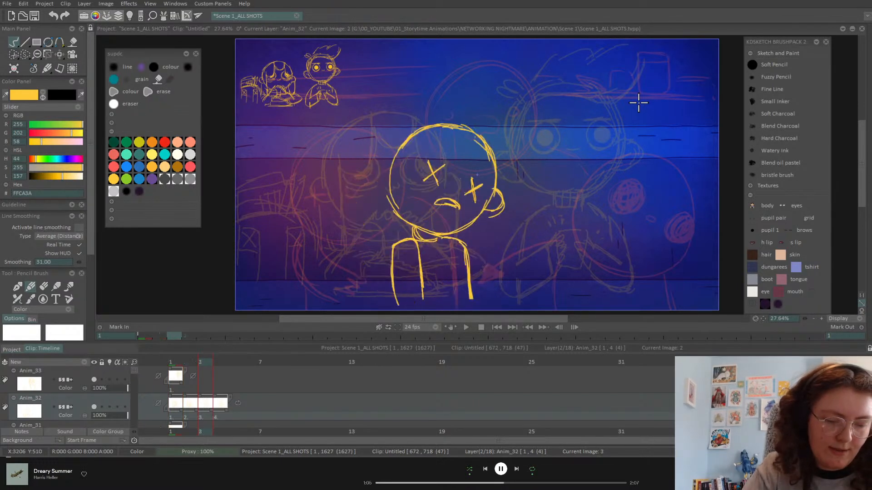
key("Right")
key("Left")
key("Left")
key("Left")
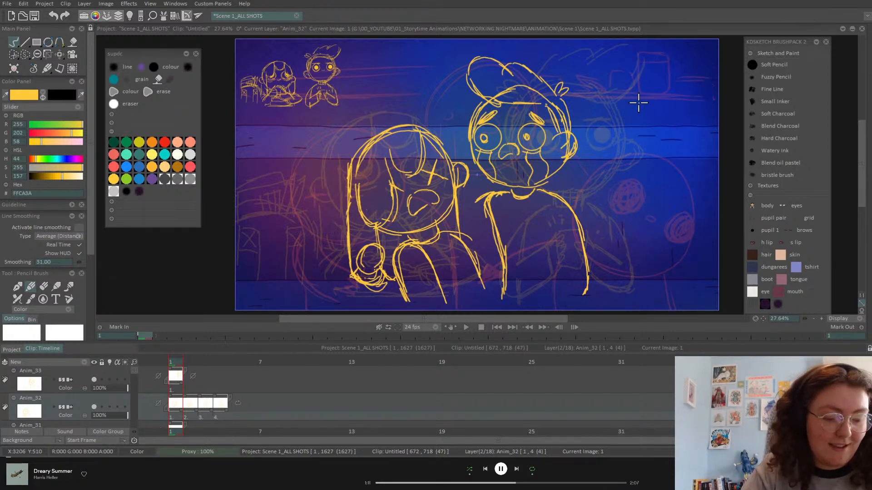
key("Right")
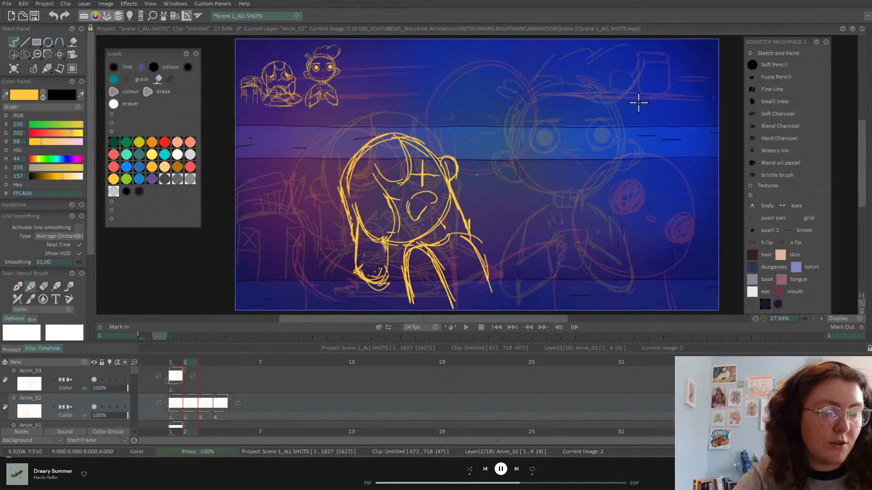
key("Left")
key("Right")
key("Right")
key("Right")
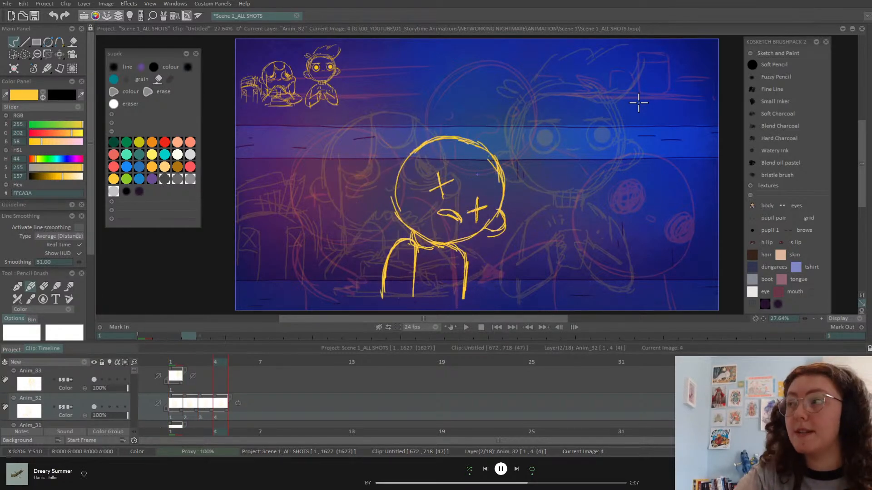
key("Left")
key("Left")
key("Left")
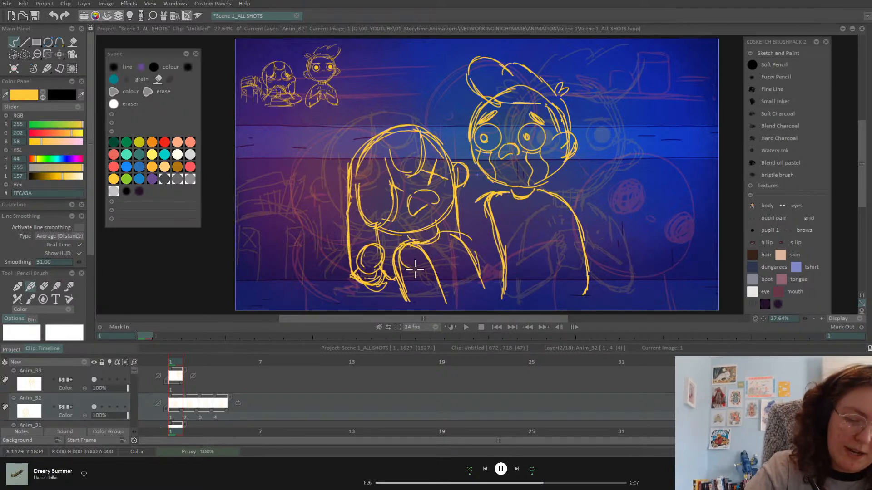
Sketch the taller character's arms on frame 1, reaching from the shoulders around the shorter character's upper body
mouse_move(408, 243)
left_mouse_down()
mouse_move(460, 247)
mouse_move(475, 241)
mouse_move(441, 244)
mouse_move(514, 222)
mouse_move(522, 214)
mouse_move(490, 230)
mouse_move(535, 200)
mouse_move(558, 202)
mouse_move(561, 221)
left_mouse_up()
mouse_move(425, 268)
left_mouse_down()
mouse_move(494, 270)
mouse_move(534, 248)
left_mouse_up()
left_click_drag(563, 217, 513, 260)
mouse_move(528, 248)
left_mouse_down()
mouse_move(560, 215)
mouse_move(504, 222)
mouse_move(470, 237)
mouse_move(437, 271)
mouse_move(492, 271)
left_mouse_up()
mouse_move(487, 199)
left_mouse_down()
mouse_move(475, 223)
mouse_move(480, 204)
mouse_move(442, 232)
mouse_move(482, 232)
mouse_move(443, 233)
left_mouse_up()
left_click_drag(488, 197, 483, 228)
left_click_drag(487, 203, 482, 234)
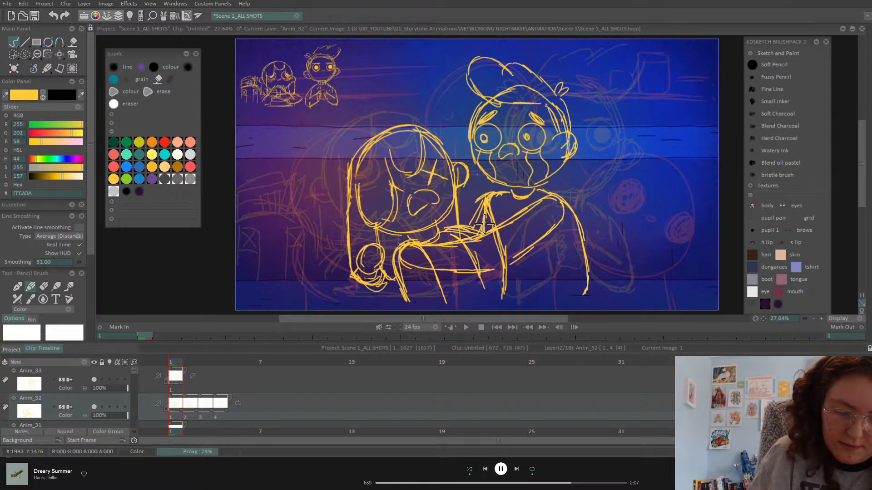
Try to clean up the taller character's far shoulder and overlapping arm lines on Anim_32 frame 1
key("e")
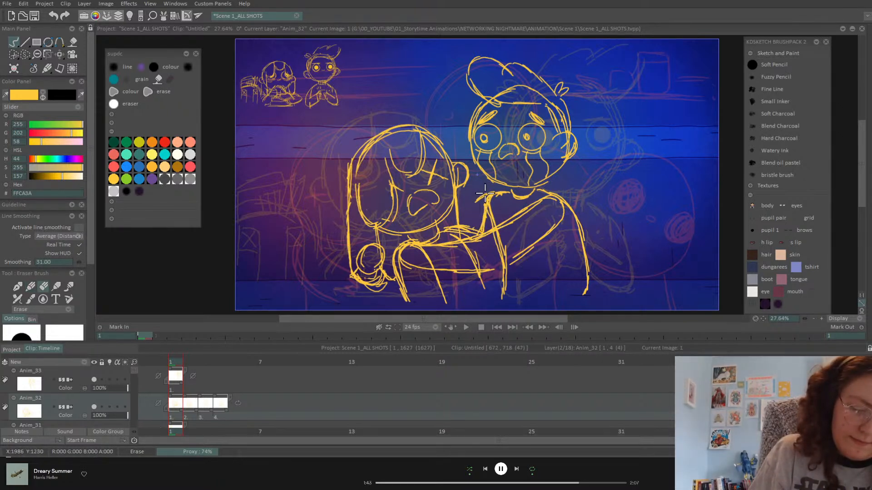
left_click(31, 286)
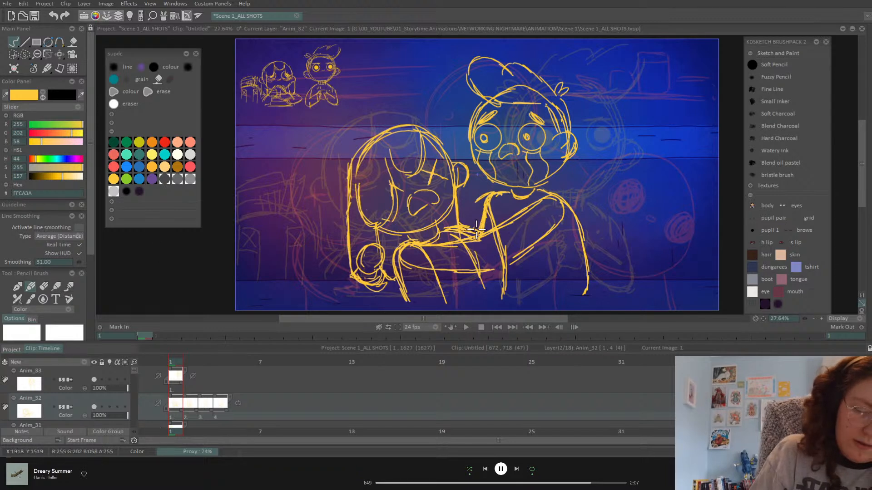
left_click(44, 286)
mouse_move(453, 222)
left_mouse_down()
mouse_move(471, 232)
mouse_move(476, 225)
left_mouse_up()
Undo the taller character's arm strokes on Anim_32 frame 1 until both arms are removed
key("ctrl+z")
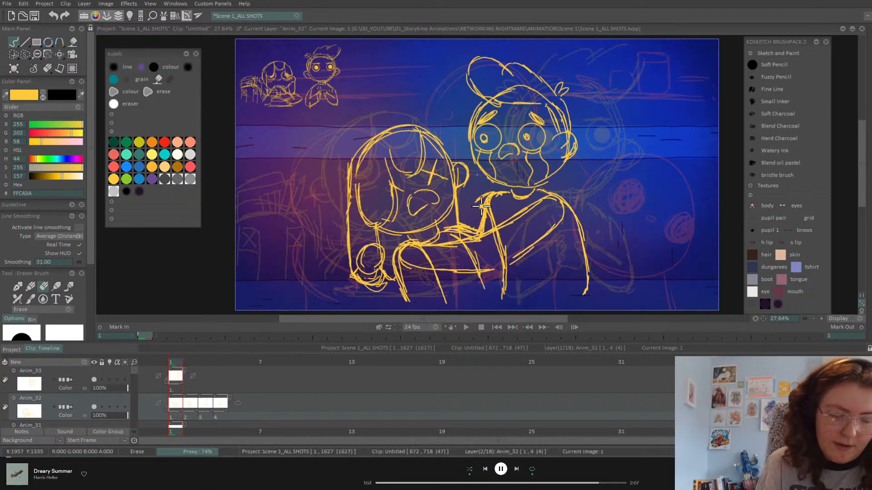
key("ctrl+z")
key("ctrl+z")
key("ctrl+z")
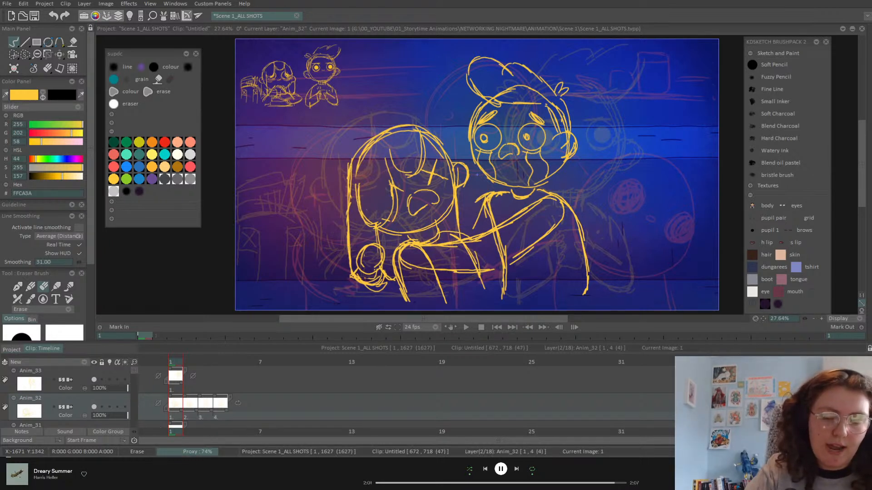
key("ctrl+z")
key("ctrl+z")
key("ctrl+z")
key("ctrl+z")
key("ctrl+z")
key("ctrl+z")
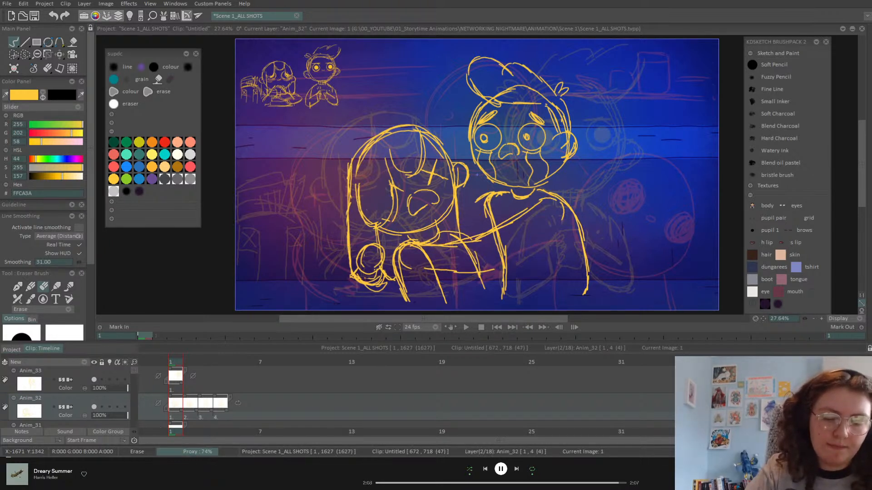
key("ctrl+z")
key("ctrl+z")
key("ctrl+z")
key("ctrl+z")
key("ctrl+z")
key("ctrl+z")
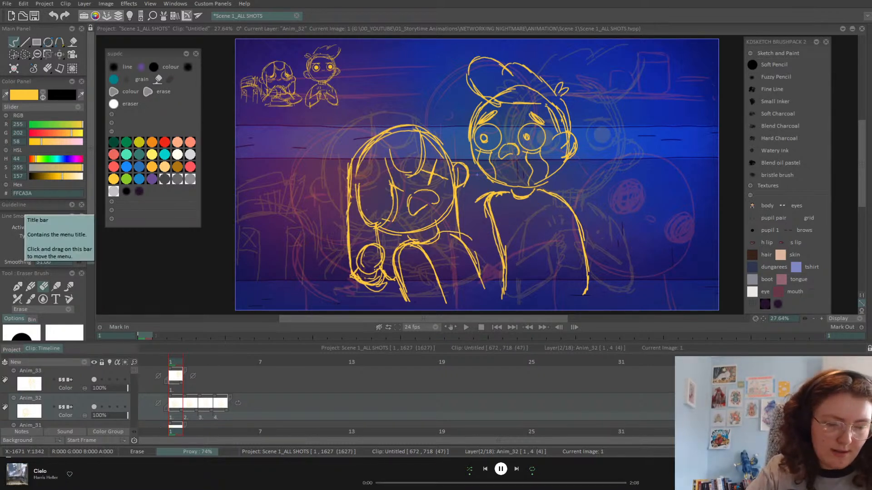
On layer Anim_33, sketch the taller character's near arm reaching around the shorter character's chest and tidy its doubled lines
left_click(92, 381)
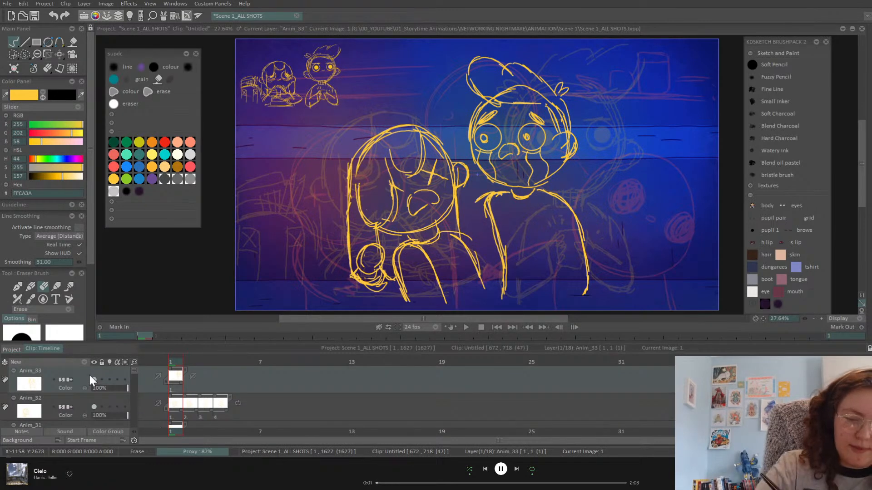
left_click(31, 285)
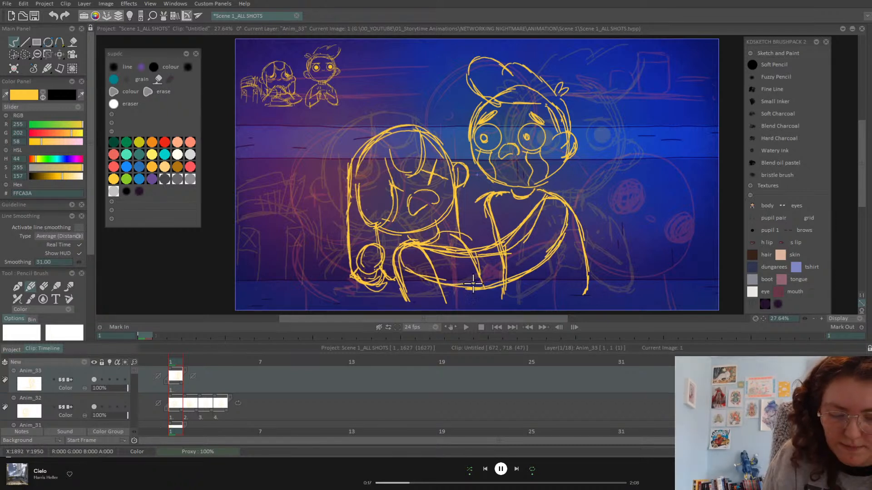
left_click(43, 286)
mouse_move(507, 251)
left_mouse_down()
mouse_move(481, 258)
mouse_move(506, 275)
left_mouse_up()
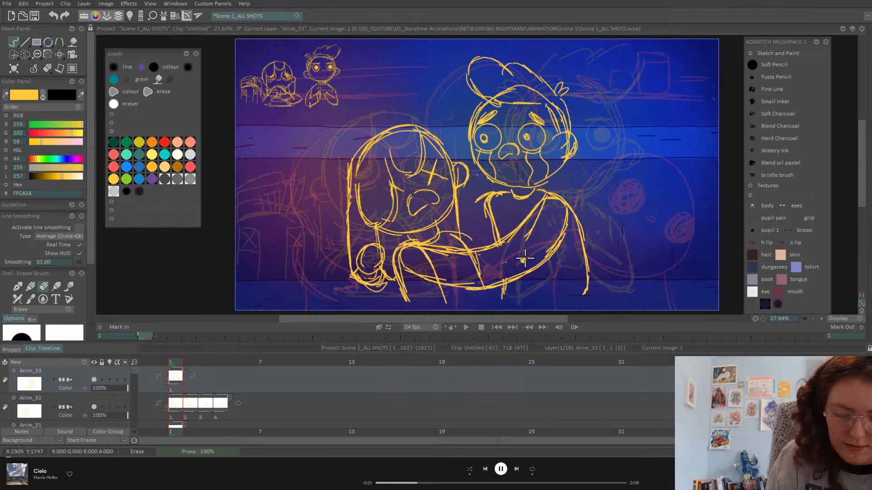
key("ctrl+z")
key("ctrl+z")
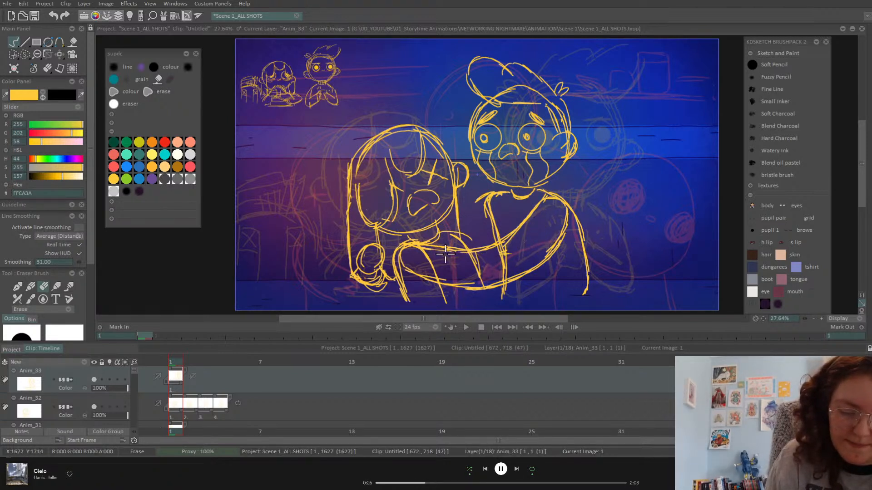
key("Right")
key("Left")
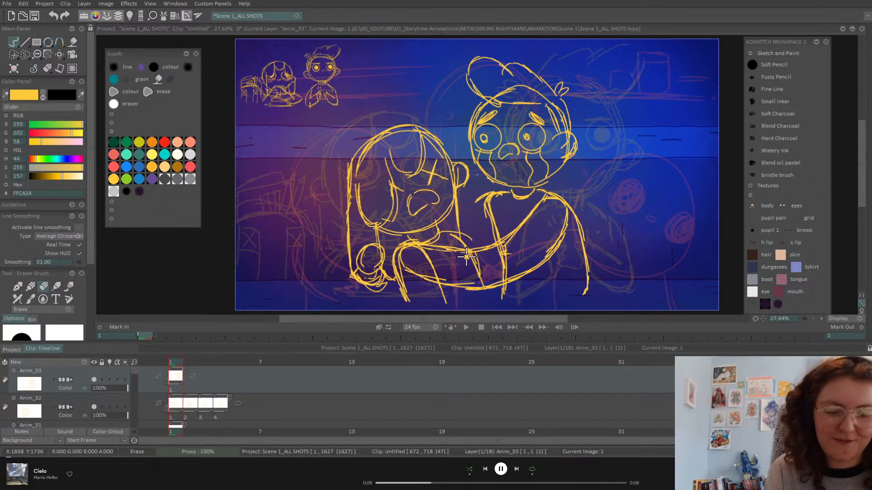
Sketch the taller character's far arm behind the shorter character's shoulder on Anim_33 and erase the excess shoulder line
left_click(31, 286)
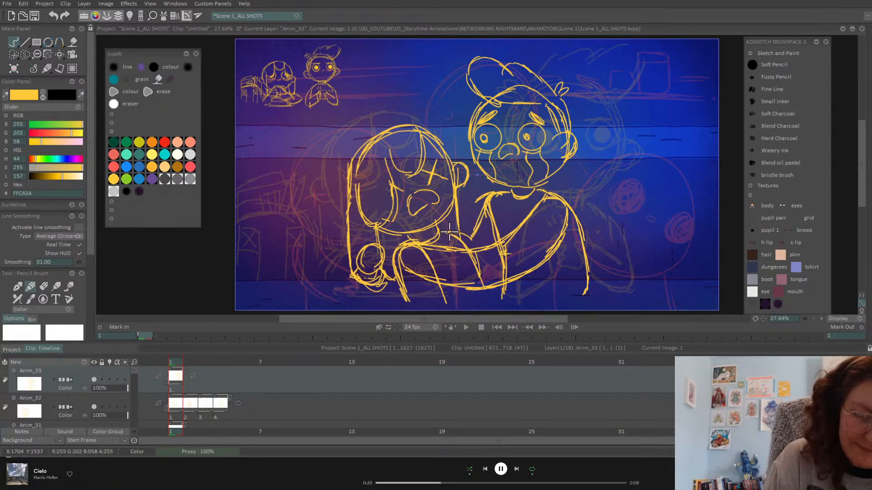
left_click_drag(461, 236, 475, 242)
mouse_move(488, 199)
left_mouse_down()
mouse_move(482, 241)
mouse_move(456, 230)
mouse_move(482, 247)
mouse_move(489, 200)
mouse_move(481, 243)
left_mouse_up()
left_click_drag(488, 199, 484, 243)
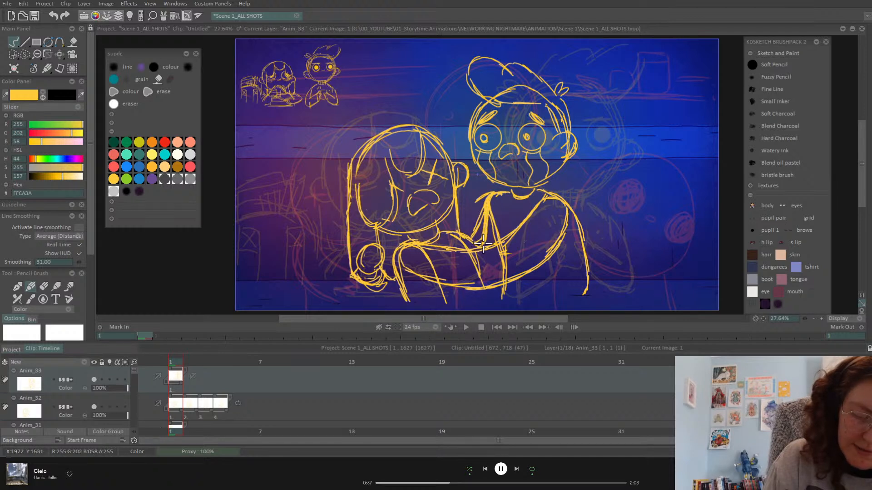
left_click(43, 285)
left_click_drag(482, 200, 475, 227)
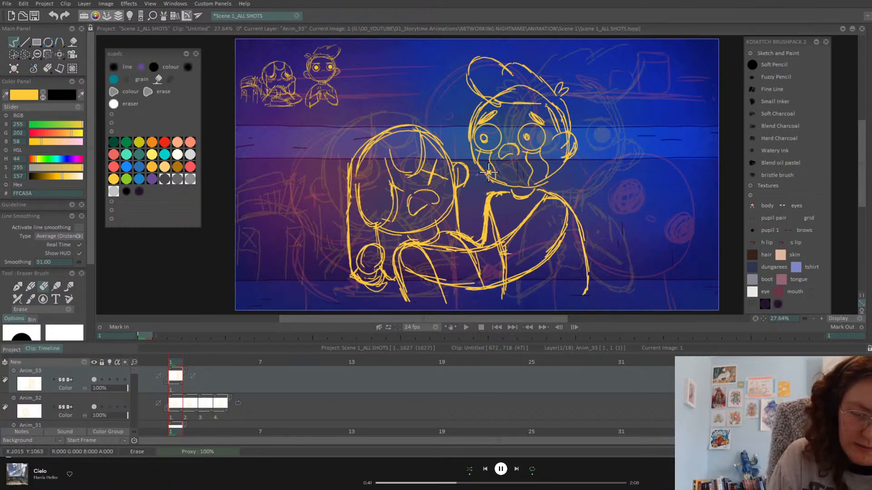
left_click(188, 363)
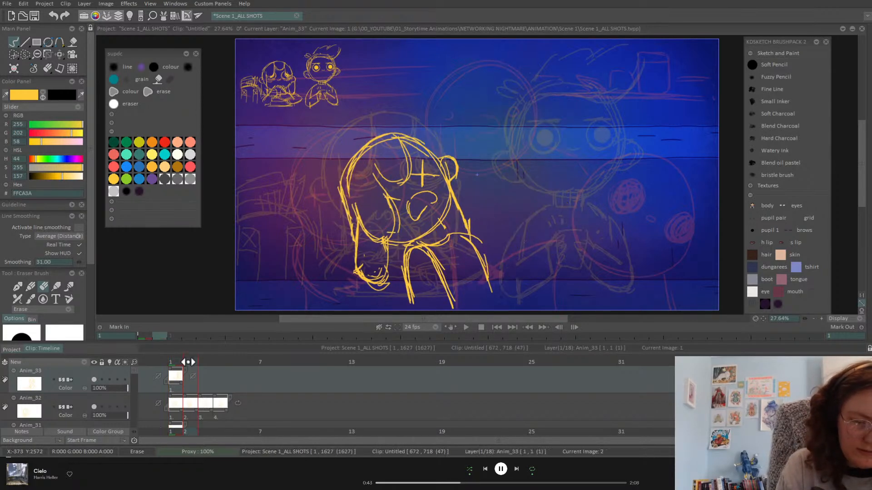
left_click(172, 362)
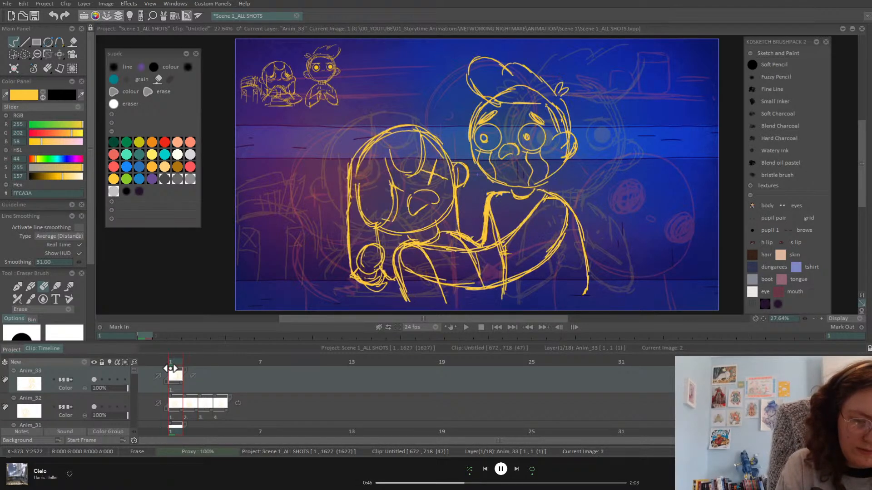
Replace the taller character's pupils with small dots slightly lower in the eyes and save the project
left_click_drag(483, 135, 482, 138)
mouse_move(535, 123)
left_mouse_down()
mouse_move(526, 138)
mouse_move(485, 145)
left_mouse_up()
left_click(30, 286)
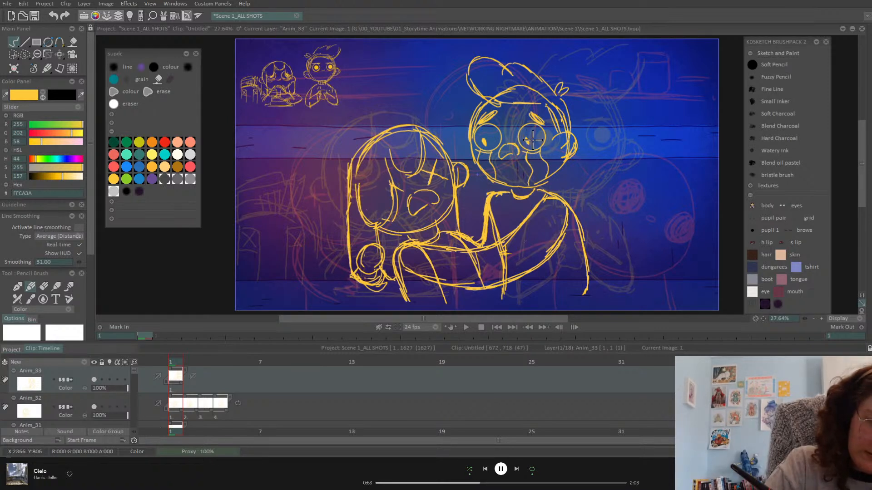
key("ctrl+z")
key("ctrl+z")
left_click(483, 143)
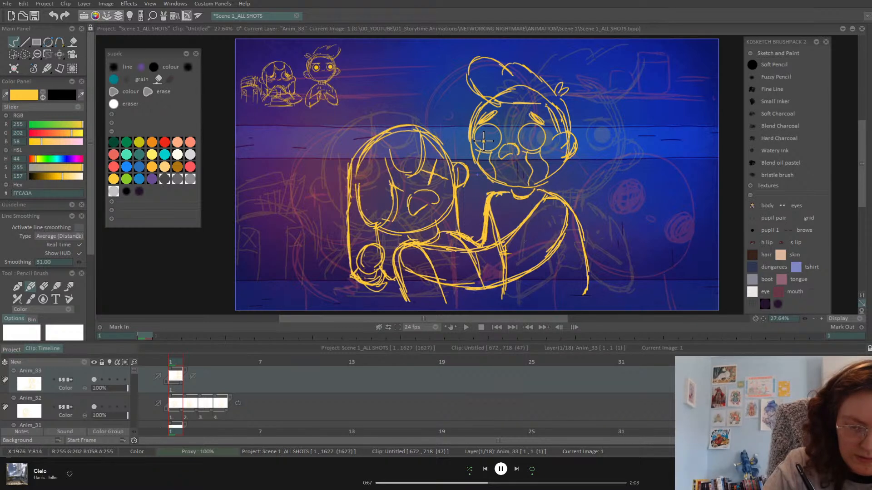
left_click(528, 141)
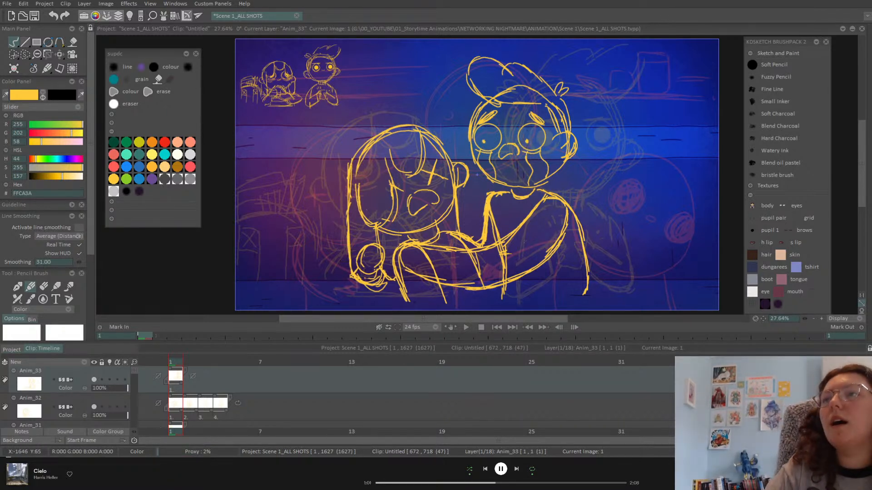
key("ctrl+s")
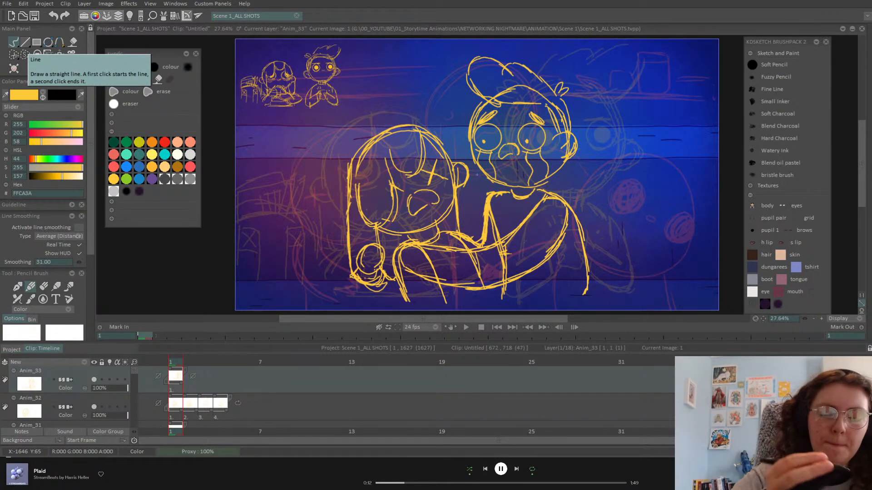
Extend Anim_33 to frame 2 and warp the taller character's upper body slightly left there, locking points at the end of the near arm
mouse_move(175, 364)
left_mouse_down()
mouse_move(213, 363)
mouse_move(173, 363)
mouse_move(225, 376)
mouse_move(170, 370)
left_mouse_up()
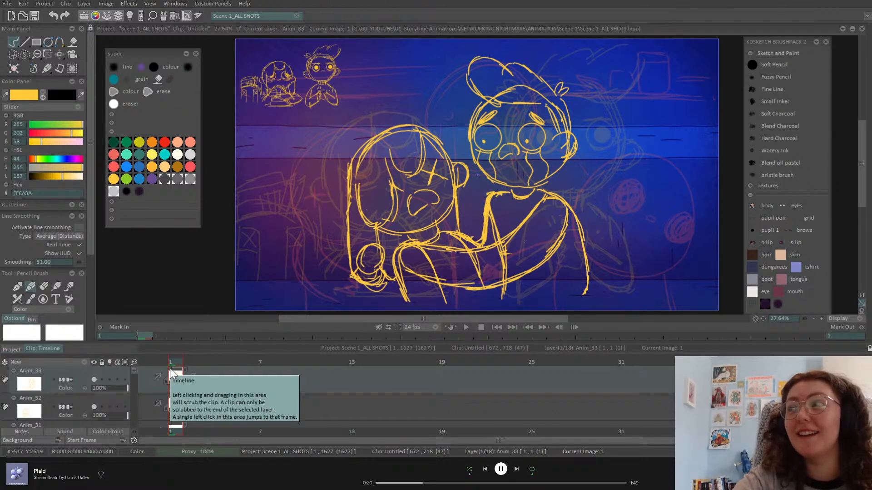
mouse_move(170, 369)
left_mouse_down()
mouse_move(189, 363)
mouse_move(192, 370)
left_mouse_up()
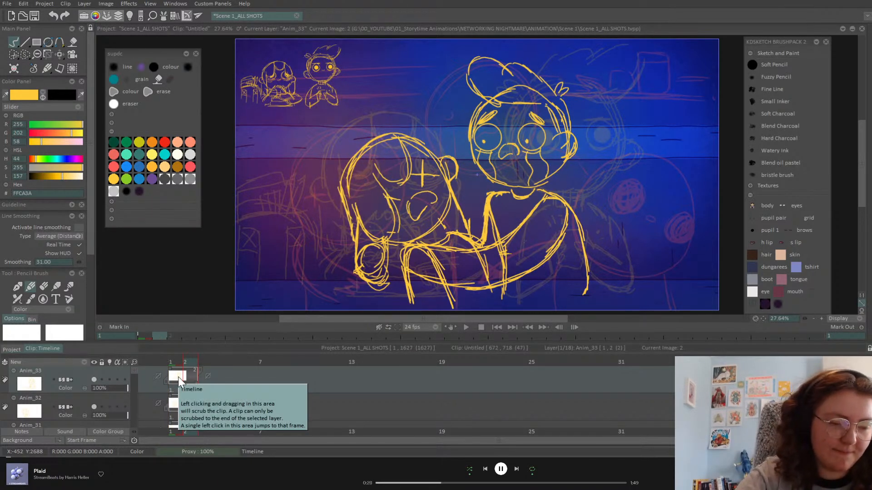
mouse_move(59, 53)
left_mouse_down()
mouse_move(76, 53)
mouse_move(105, 88)
left_mouse_up()
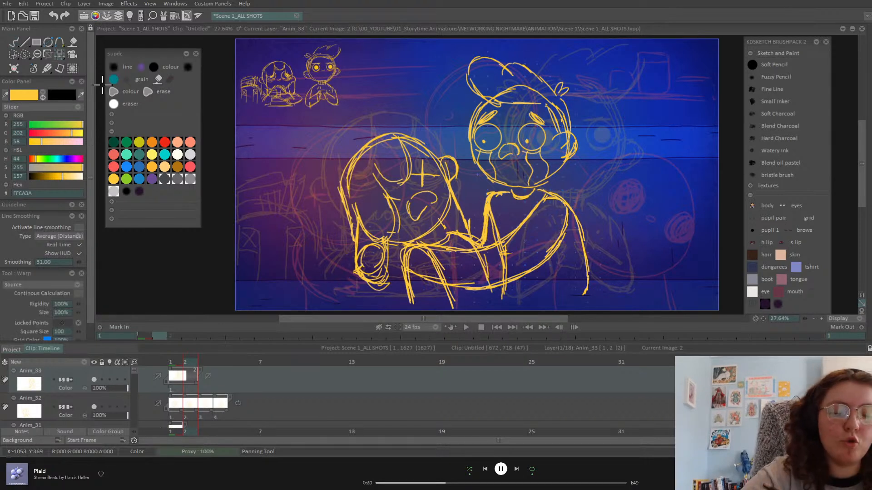
left_click_drag(410, 255, 418, 246)
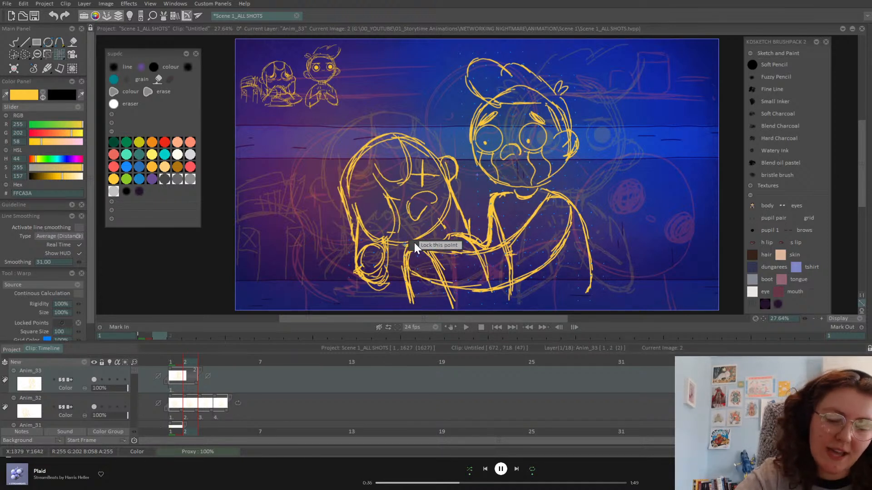
left_click(405, 269)
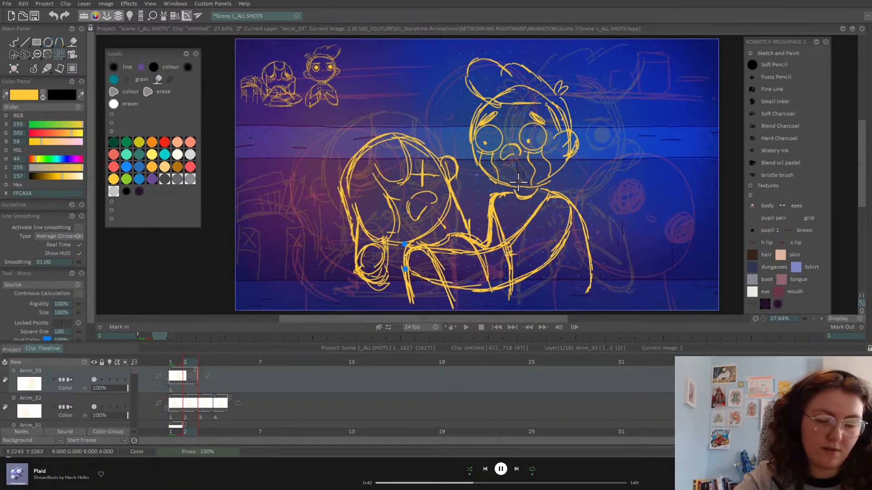
left_click_drag(517, 194, 513, 193)
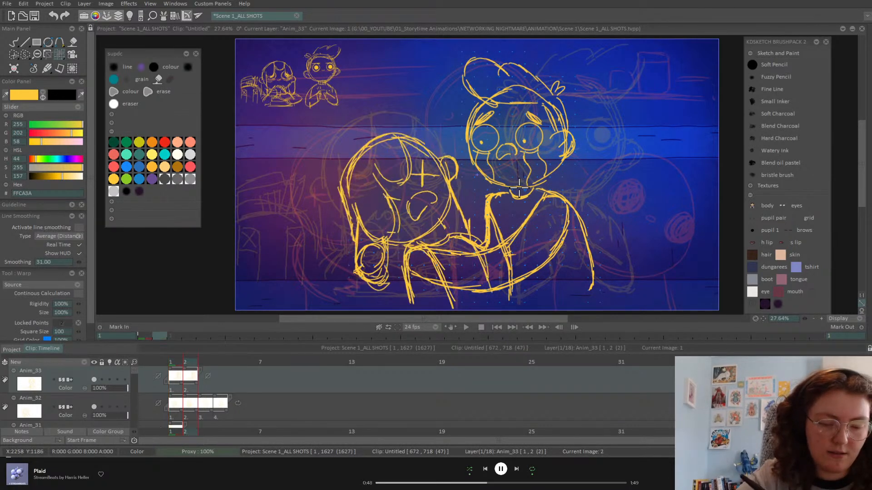
left_click(15, 42)
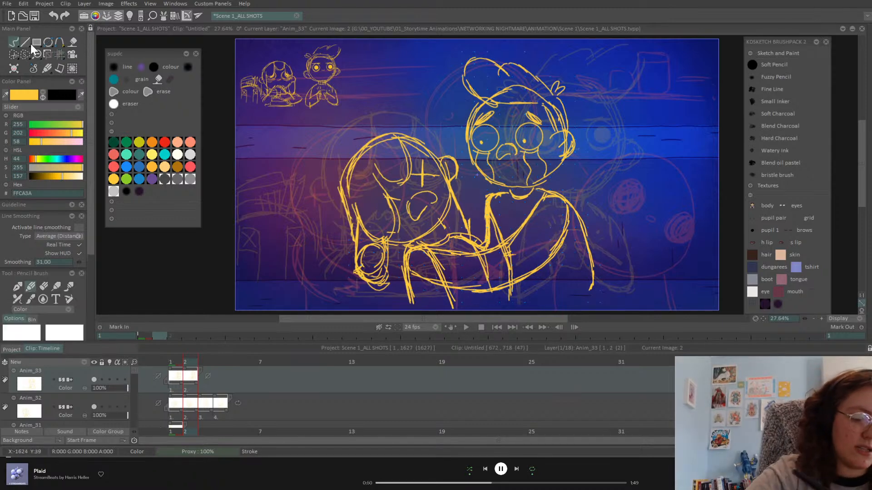
key("Left")
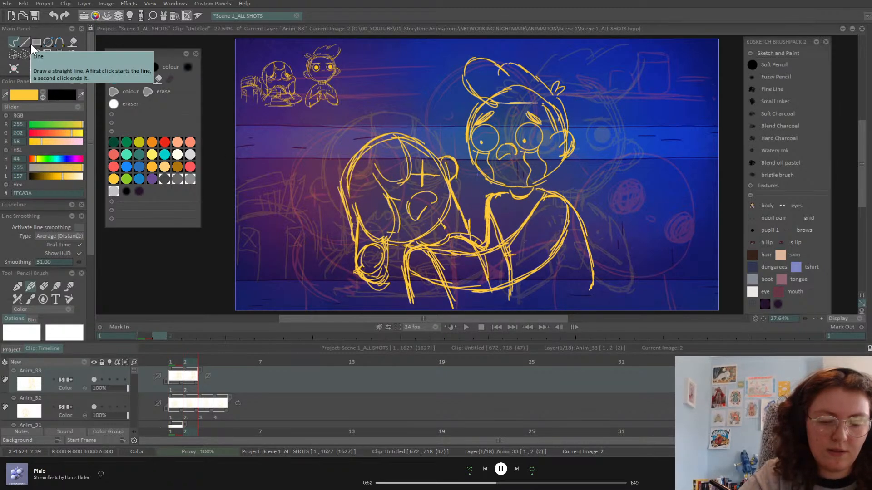
key("Right")
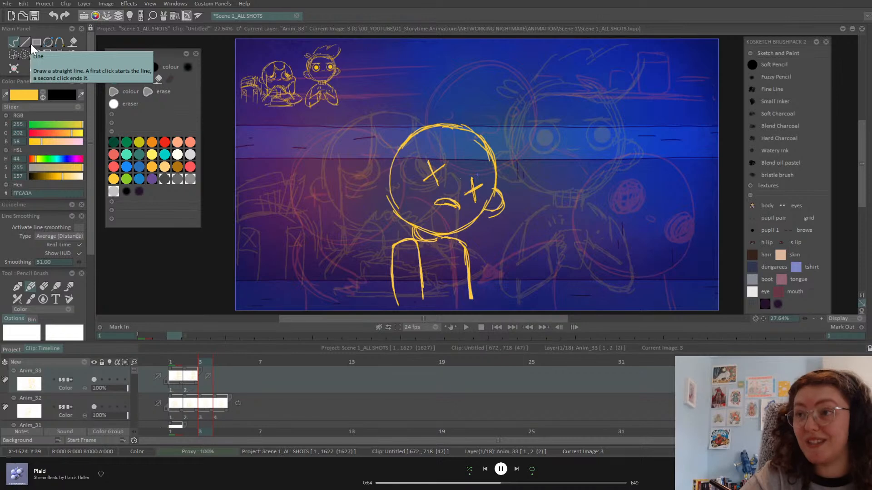
Extend Anim_33 to frame 3 with the Warp tool active and flip through the frames to compare the characters' poses
left_click(59, 54)
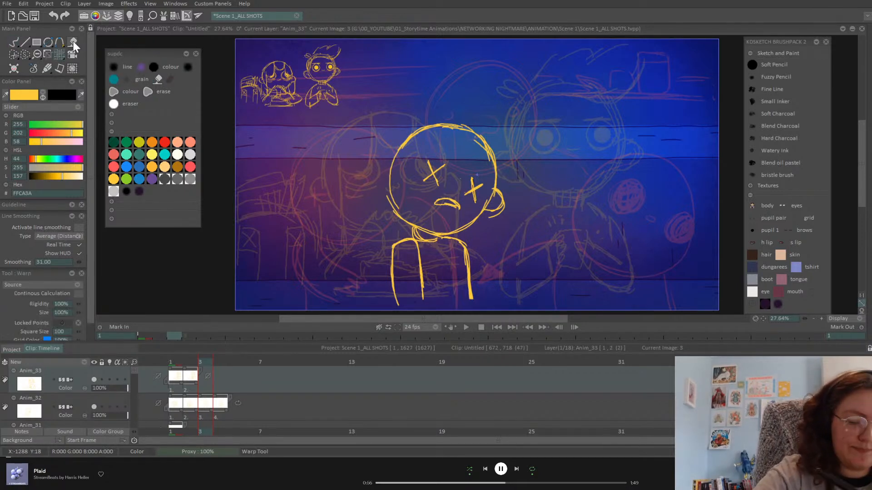
left_click_drag(200, 372, 208, 379)
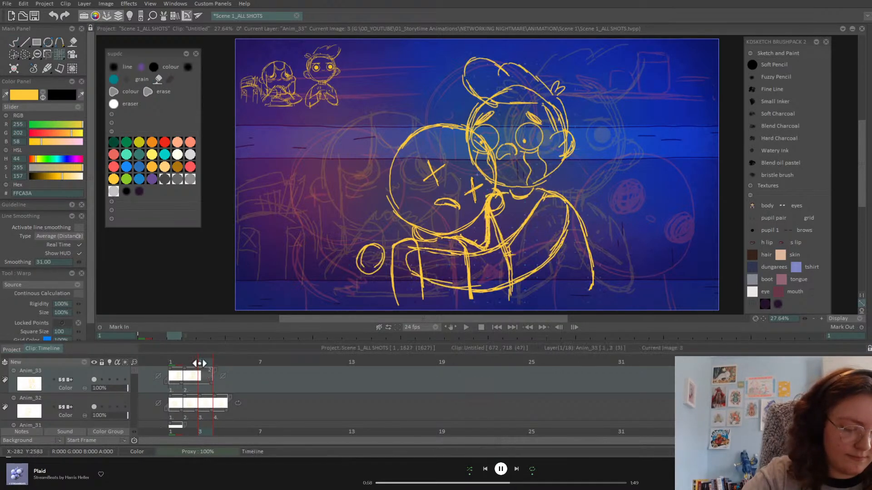
key("Left")
key("Left")
key("Right")
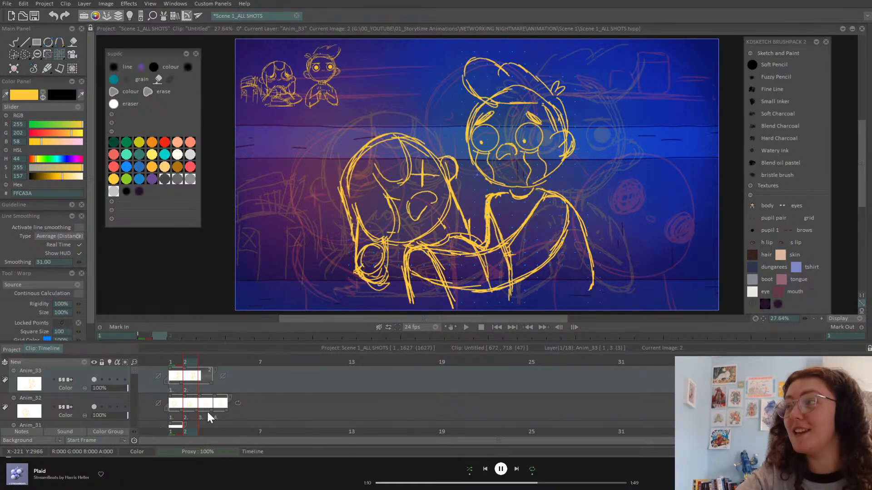
left_click(200, 364)
mouse_move(192, 364)
left_mouse_down()
mouse_move(175, 361)
mouse_move(204, 361)
left_mouse_up()
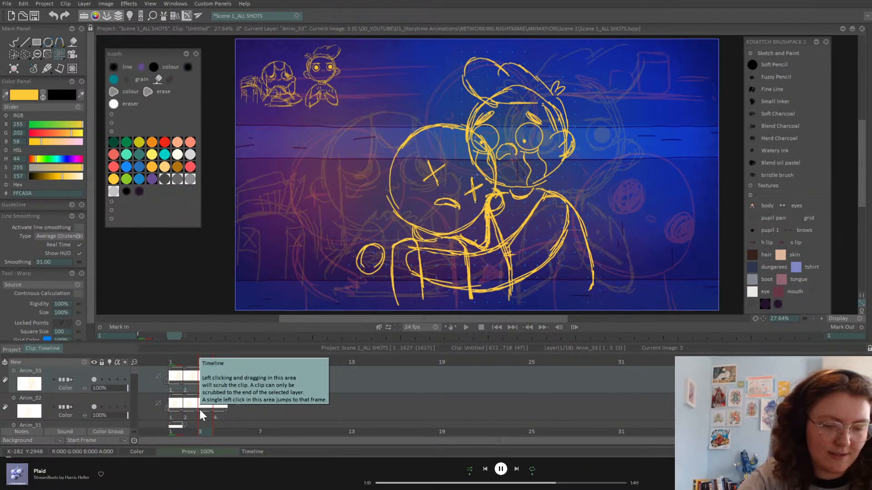
Warp the taller character's upper body slightly right on Anim_33 frame 1, locking points near the shoulders and adjusting the near arm's end
left_click_drag(178, 362, 151, 433)
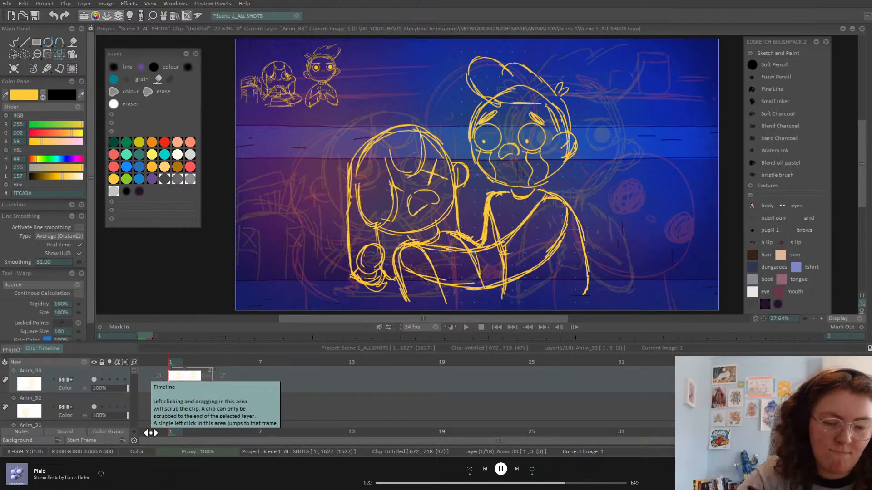
left_click_drag(544, 134, 563, 137)
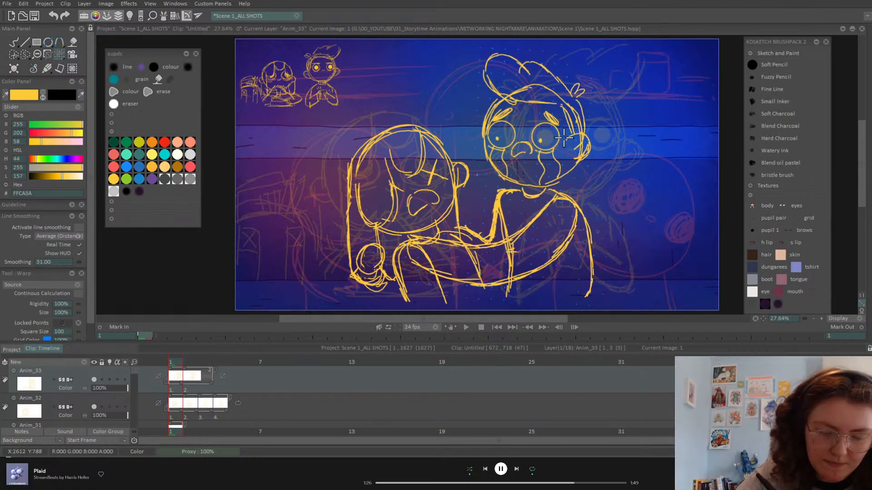
right_click(485, 201)
right_click(573, 204)
left_click(613, 205)
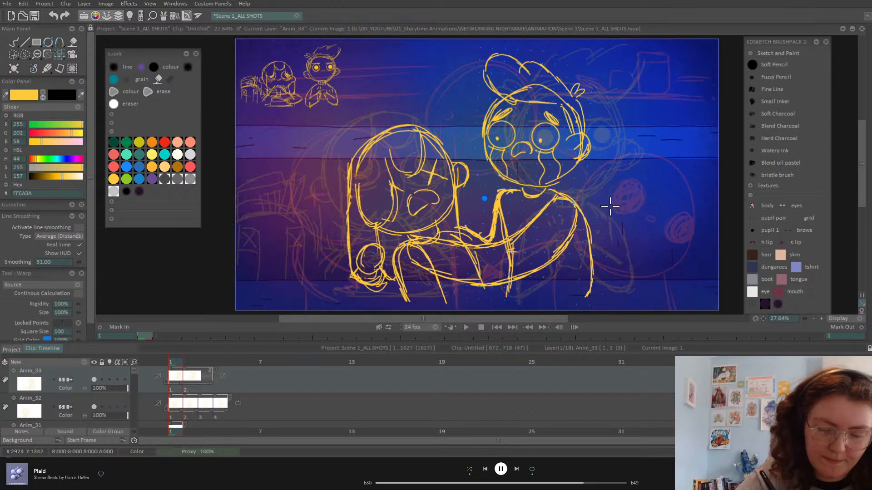
left_click_drag(415, 247, 422, 230)
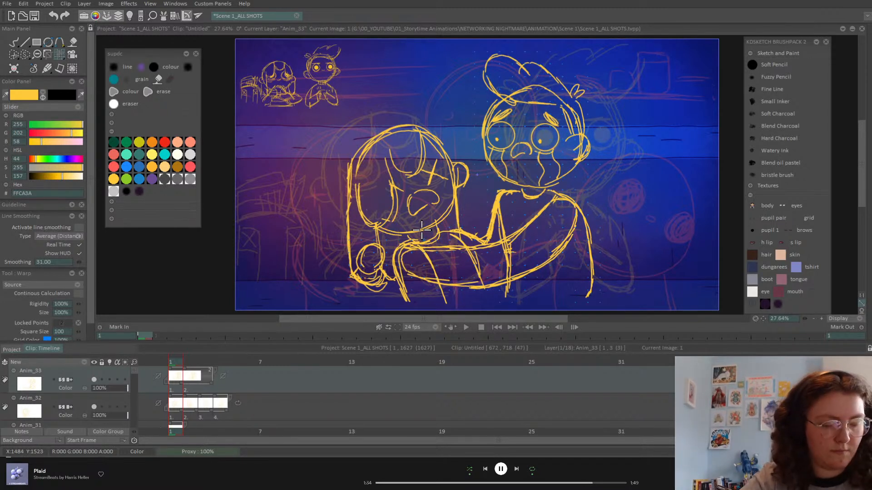
Warp the taller character on Anim_33 frame 3, locking the near arm's end on the shorter character's shoulder and shifting the head right
key("Right")
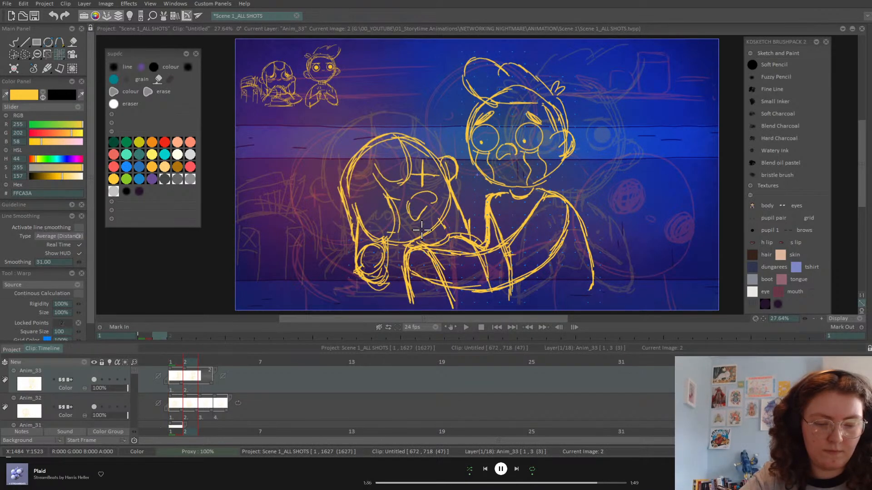
key("Right")
key("Right")
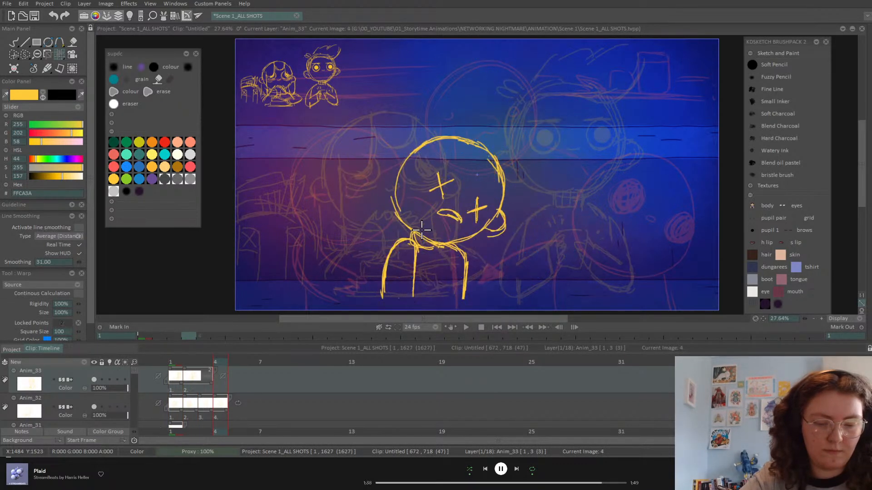
key("Left")
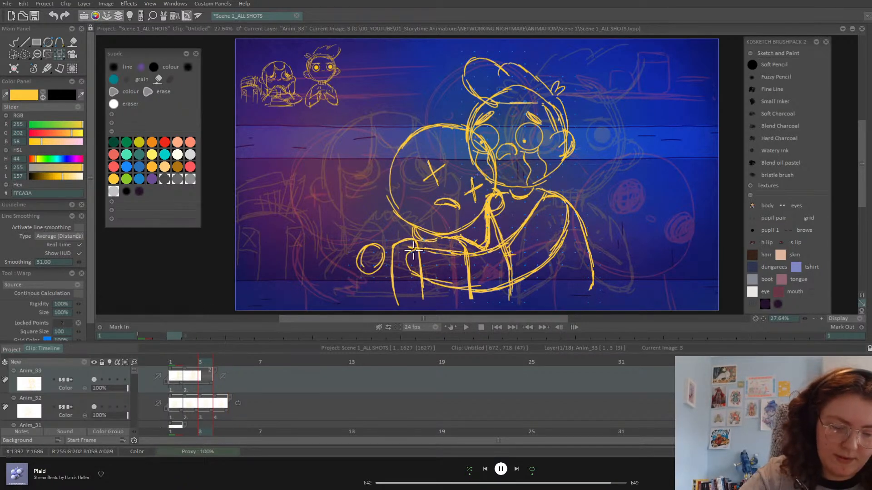
left_click_drag(413, 253, 405, 242)
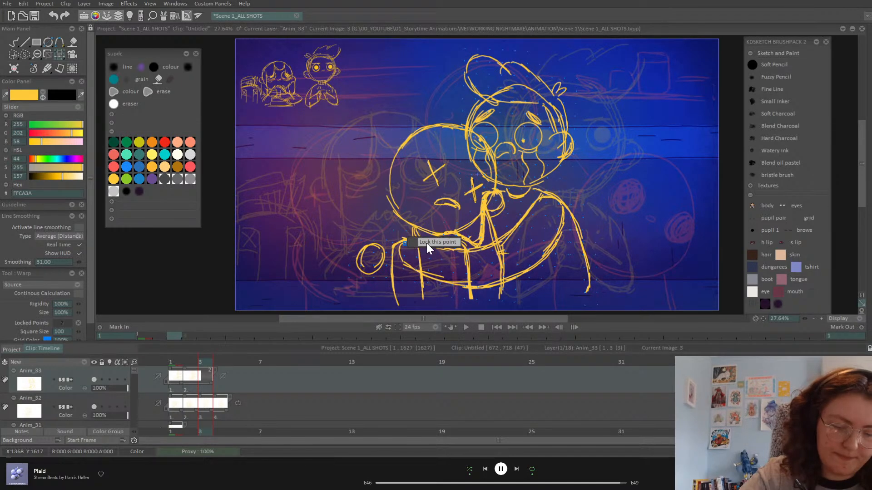
left_click_drag(520, 164, 535, 168)
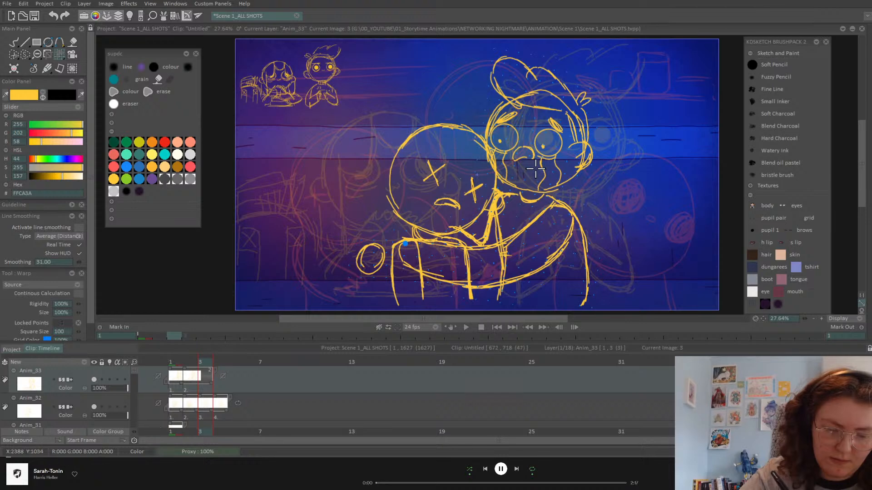
left_click_drag(561, 201, 547, 190)
key("Left")
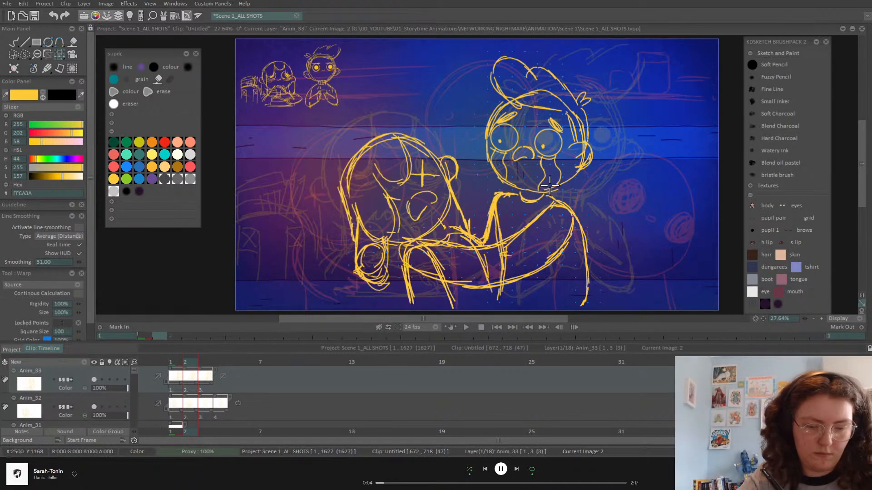
left_click(15, 42)
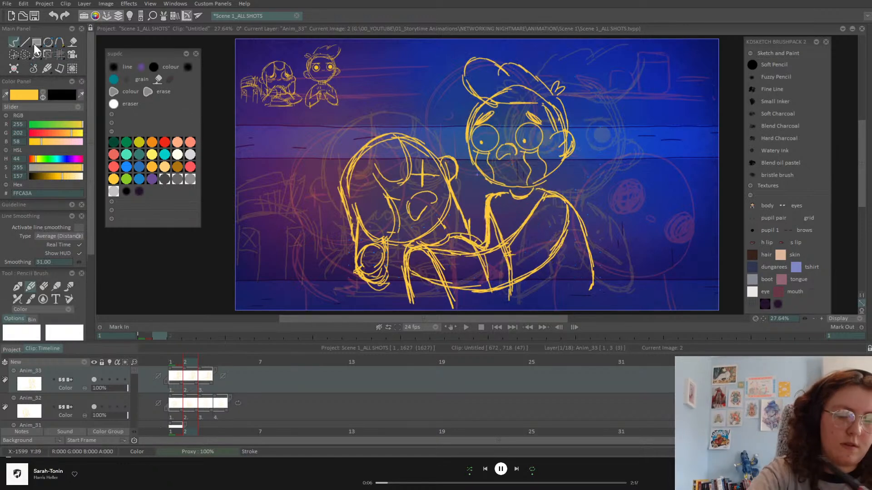
Extend Anim_33 to frame 4 and warp the taller character's head farther right, locking body points and fitting the arm's end to the shorter character's shoulder
key("Right")
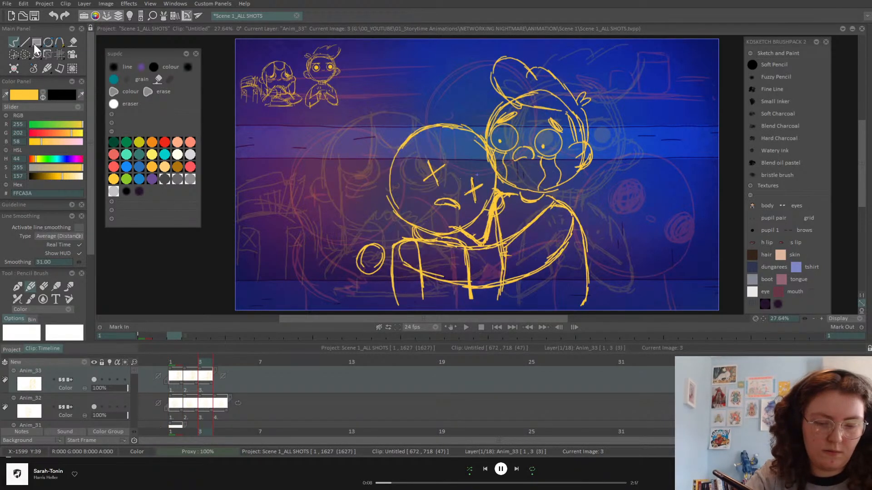
key("Right")
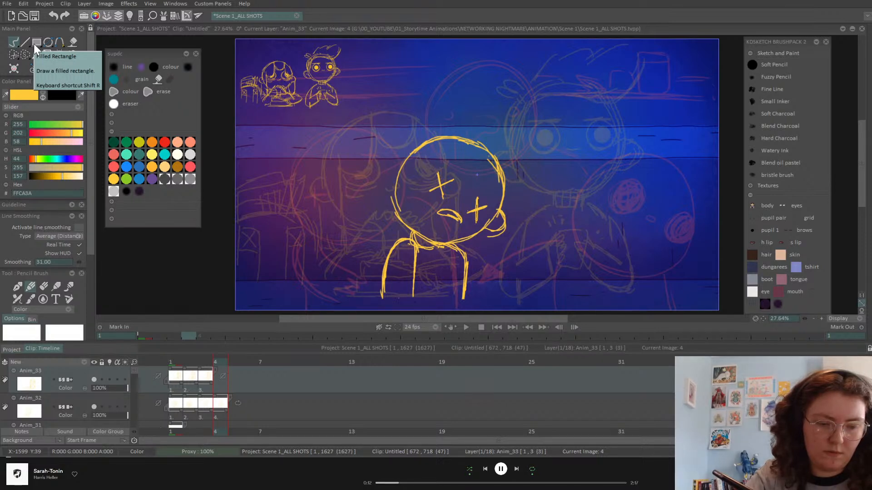
left_click_drag(217, 384, 227, 383)
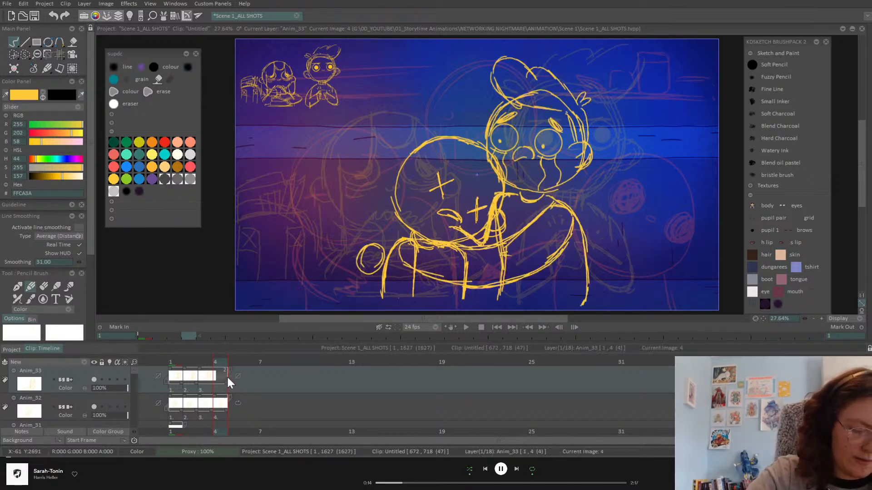
left_click(59, 52)
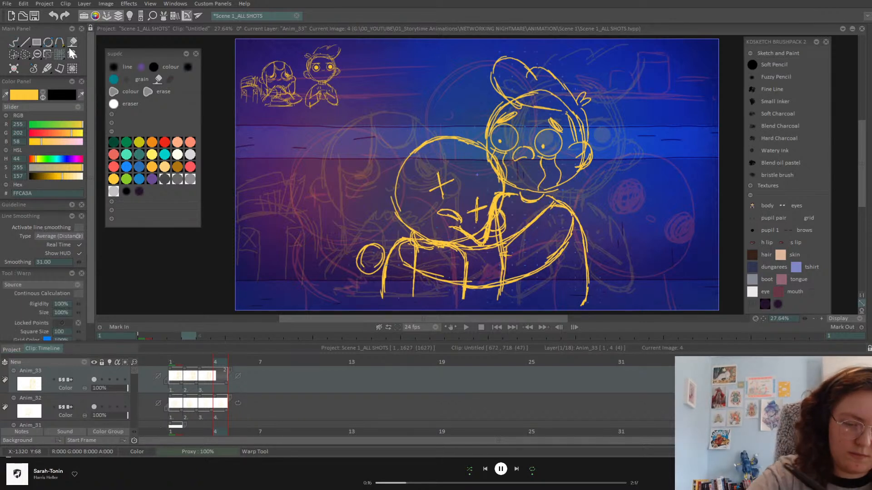
mouse_move(521, 129)
left_mouse_down()
mouse_move(532, 132)
mouse_move(528, 126)
left_mouse_up()
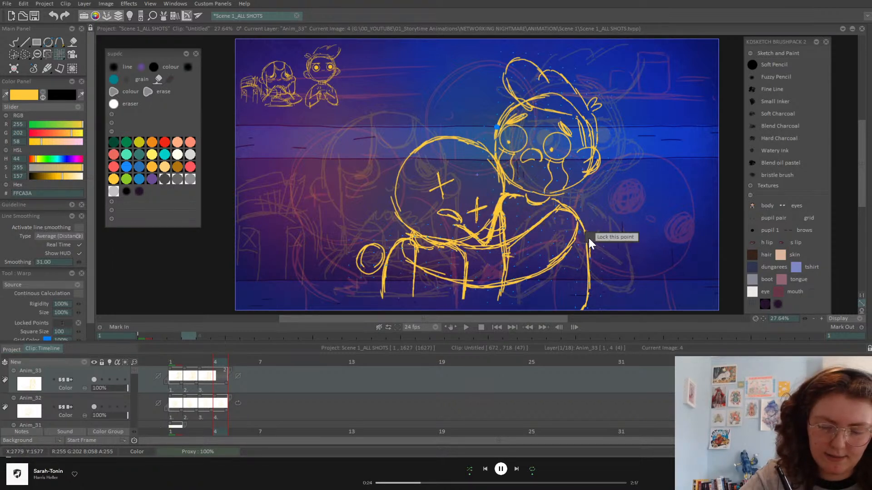
right_click(533, 228)
left_click(550, 228)
mouse_move(411, 246)
left_mouse_down()
mouse_move(406, 252)
mouse_move(412, 231)
left_mouse_up()
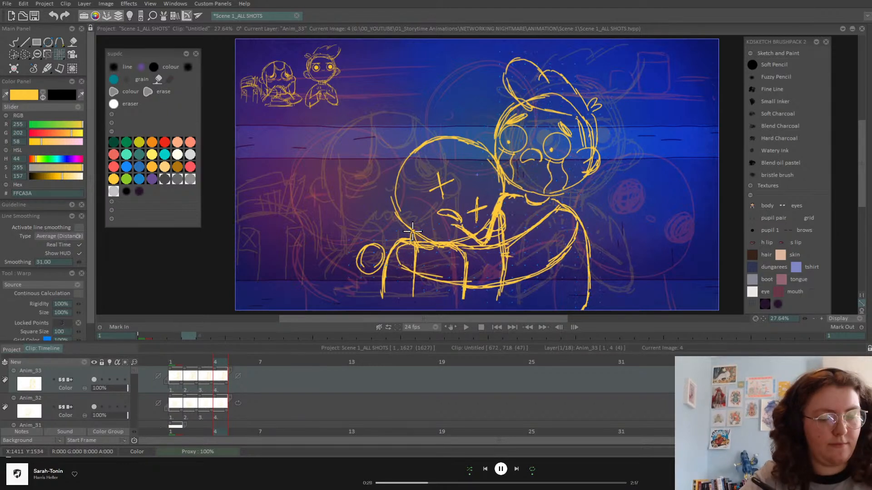
left_click(14, 43)
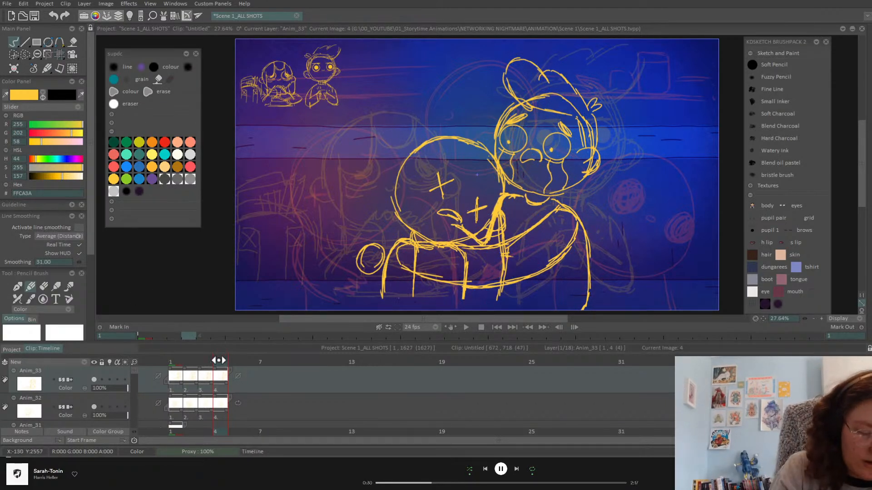
Set Anim_33 to repeat after its last frame and flip through the frames beyond it to check the loop
left_click(238, 376)
left_click(232, 362)
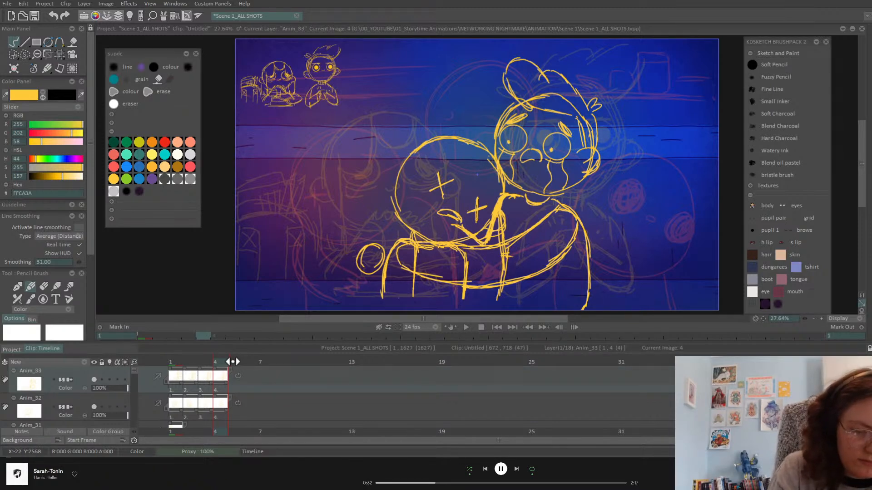
key("Right")
key("Right")
key("Right")
key("Right")
key("Right")
key("Right")
key("Right")
key("Right")
key("Right")
key("Right")
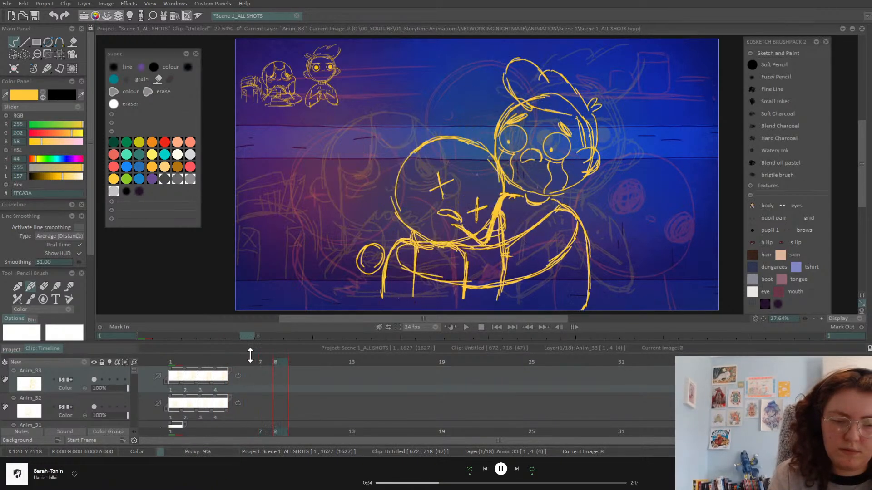
key("Right")
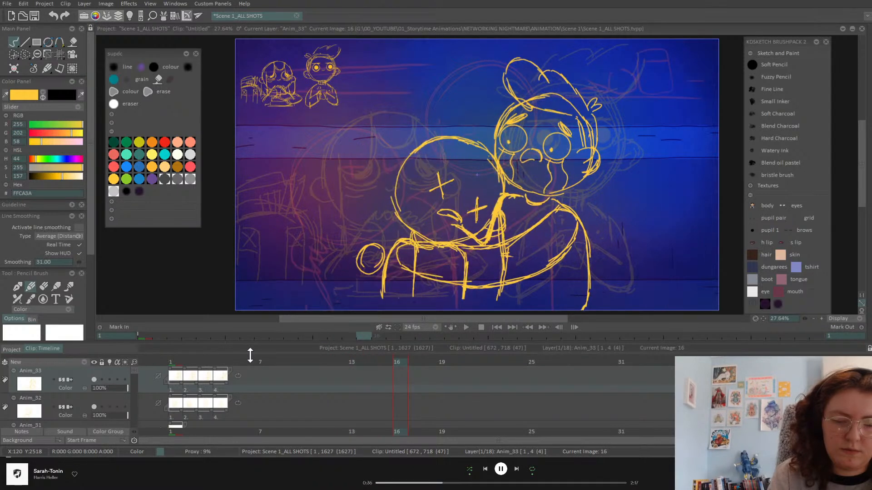
key("Left")
key("Left")
key("Left")
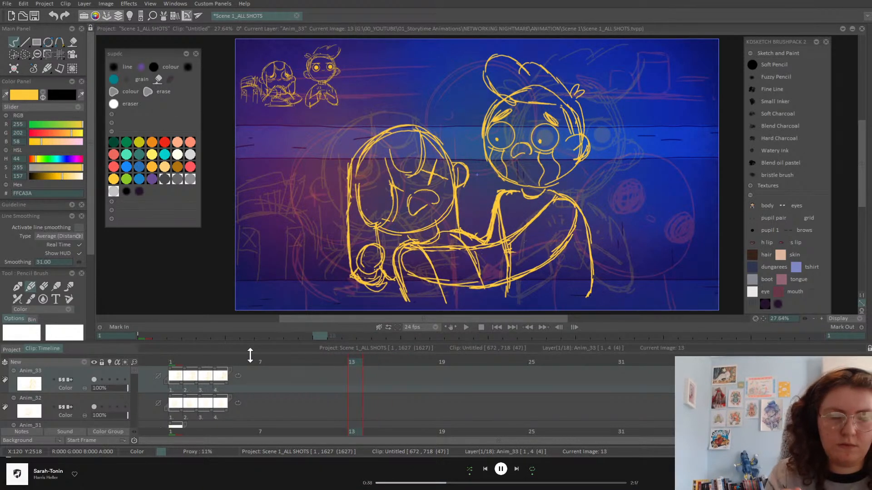
Flip back and forth through frames 1 to 5 to examine how both characters move during the shake
left_click(172, 365)
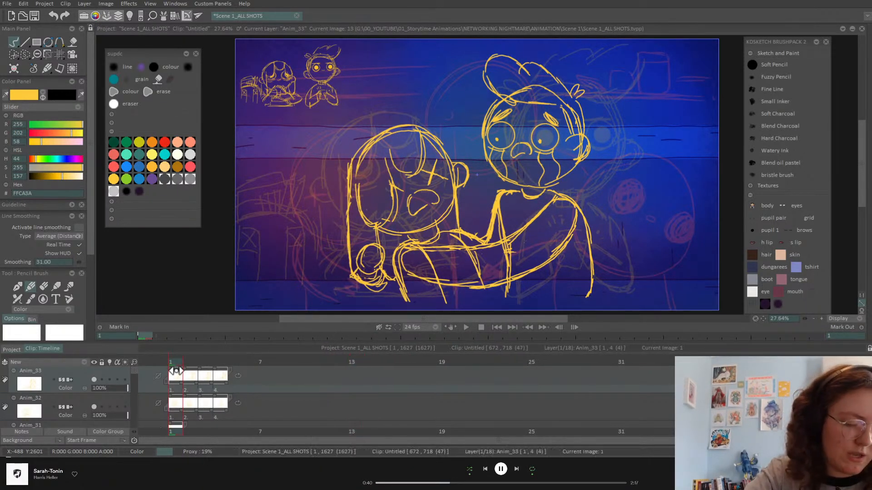
left_click(185, 403)
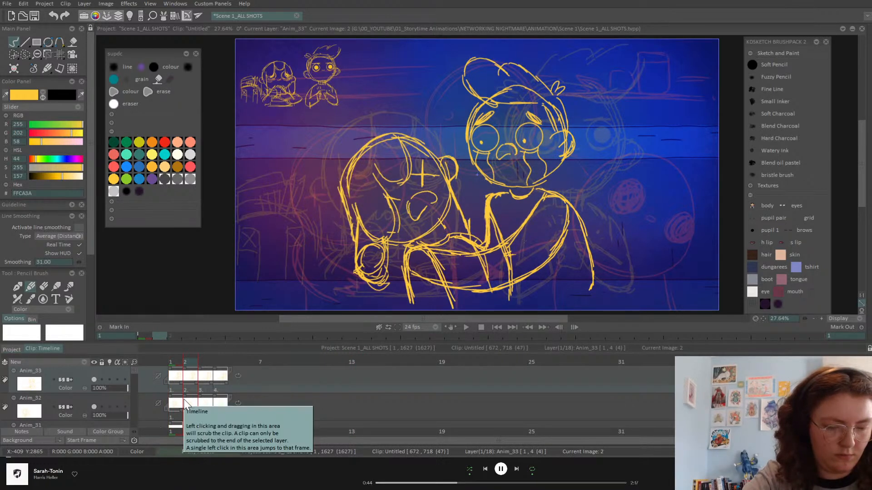
key("Right")
key("Right")
key("Right")
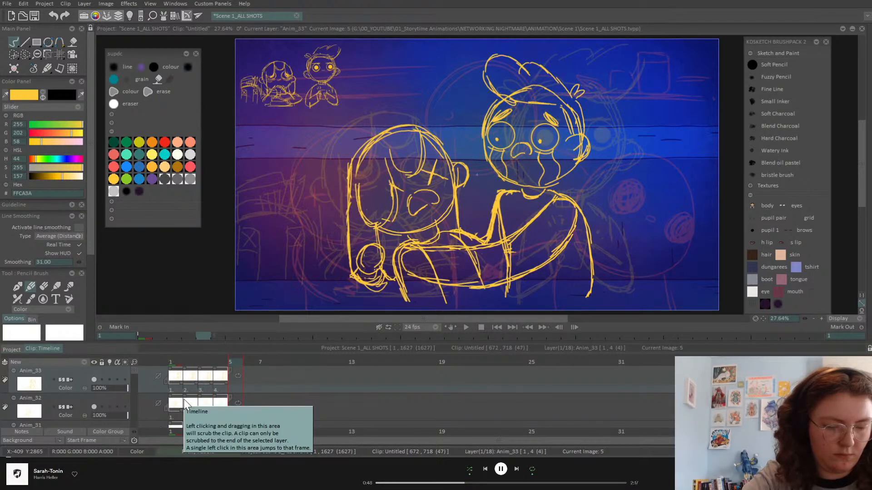
key("Left")
key("Left")
key("Left")
key("Left")
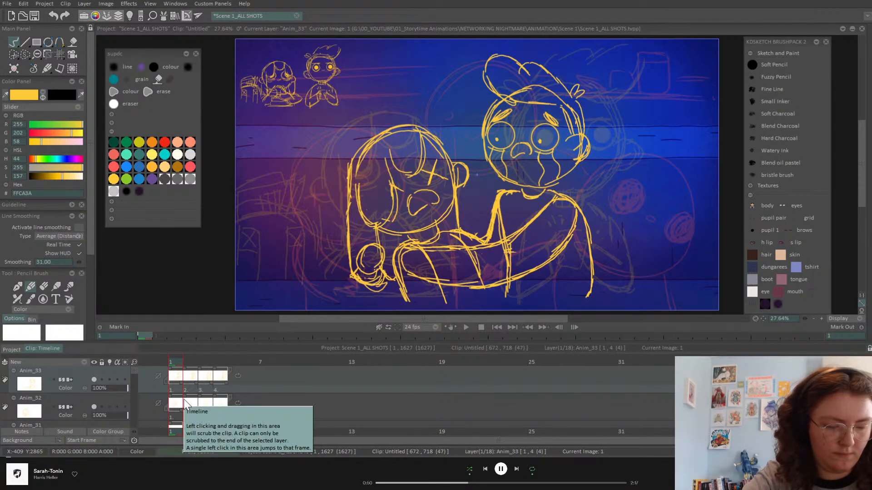
key("Right")
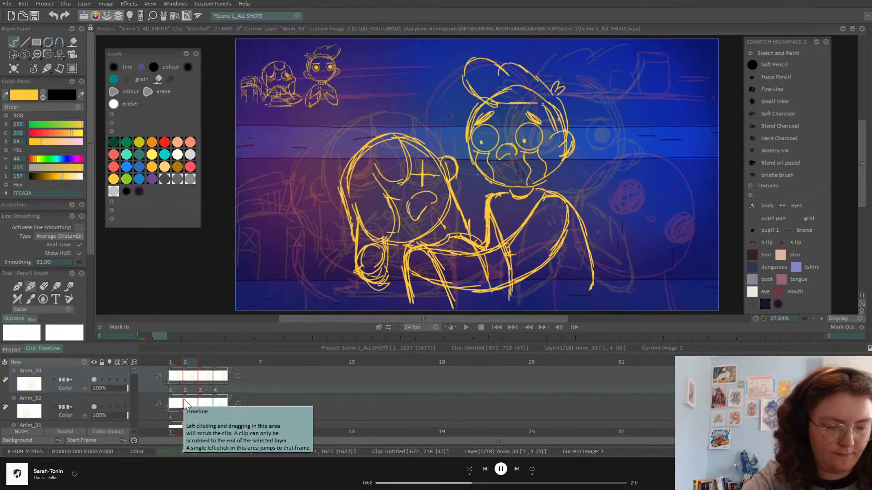
key("Right")
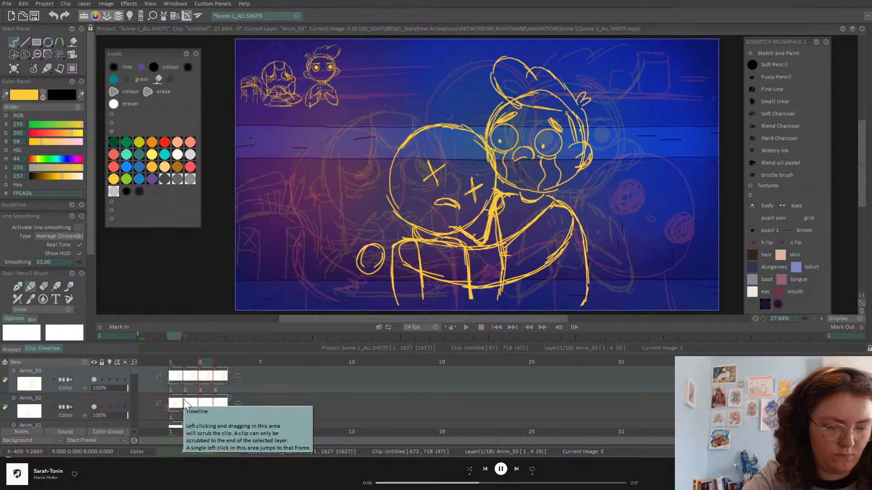
key("Right")
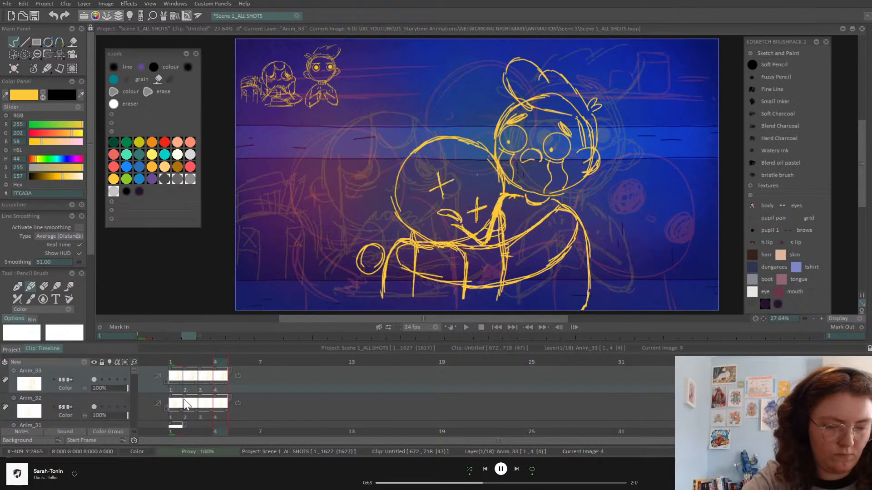
key("Right")
key("Left")
key("Left")
key("Left")
key("Left")
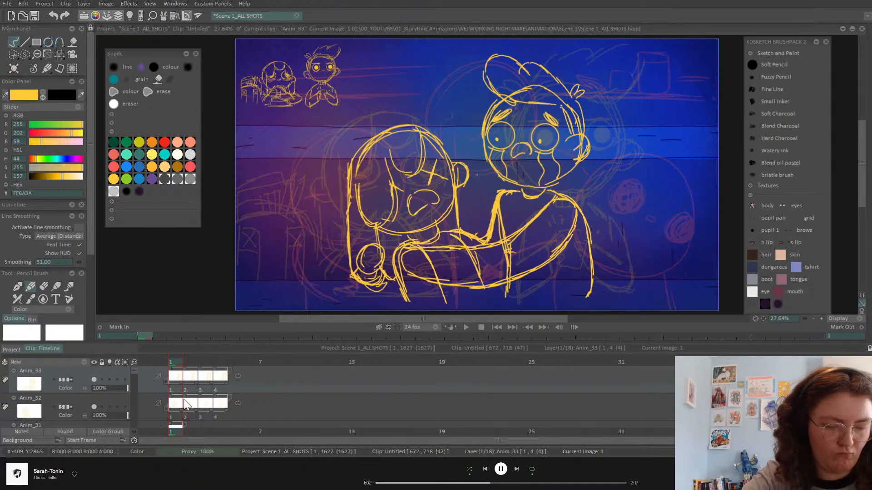
Turn on Anim_33's light table and warp the taller character on frame 2 right towards the neighbouring drawings, locking points at the shoulders and lower body
key("Right")
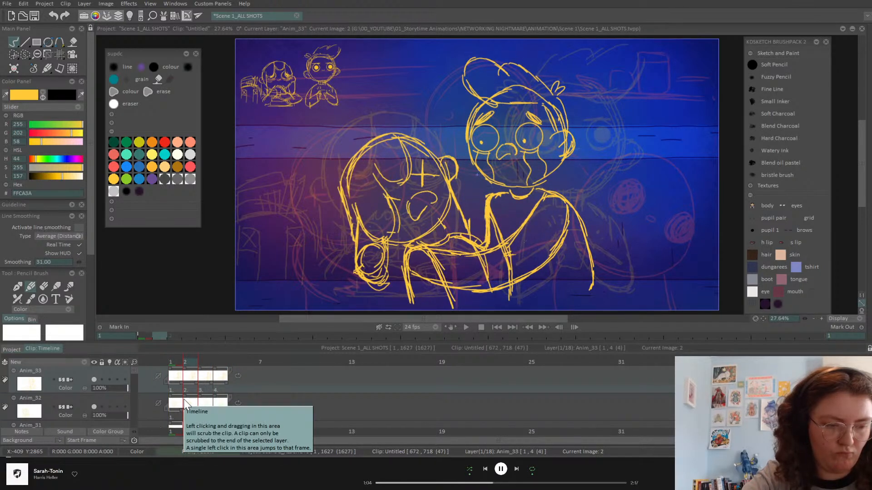
left_click(59, 54)
left_click(109, 379)
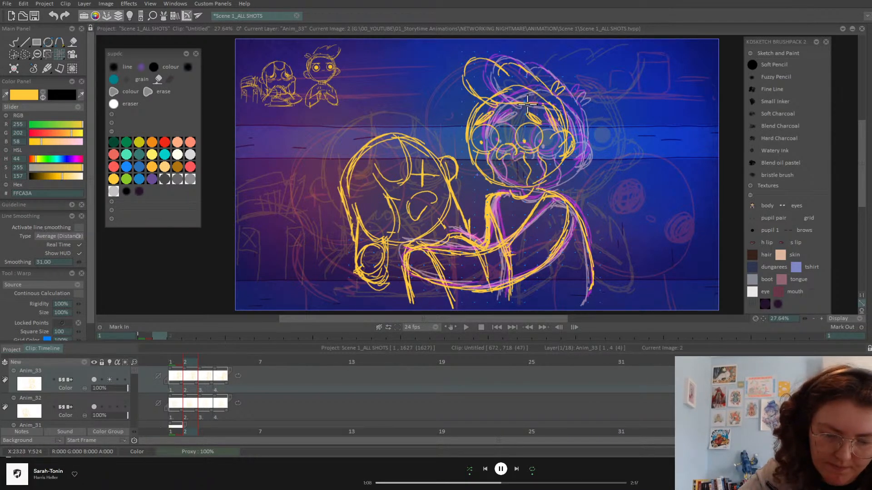
left_click_drag(506, 288, 502, 291)
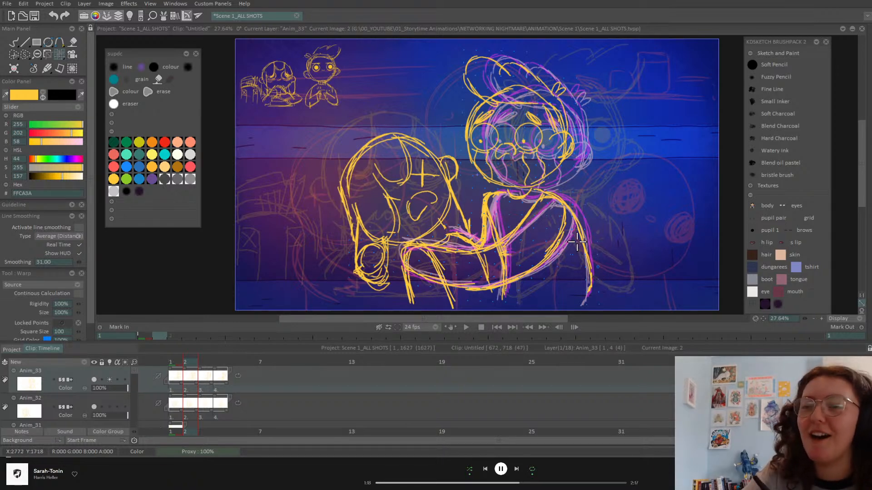
left_click_drag(528, 189, 540, 191)
right_click(495, 194)
left_click(512, 198)
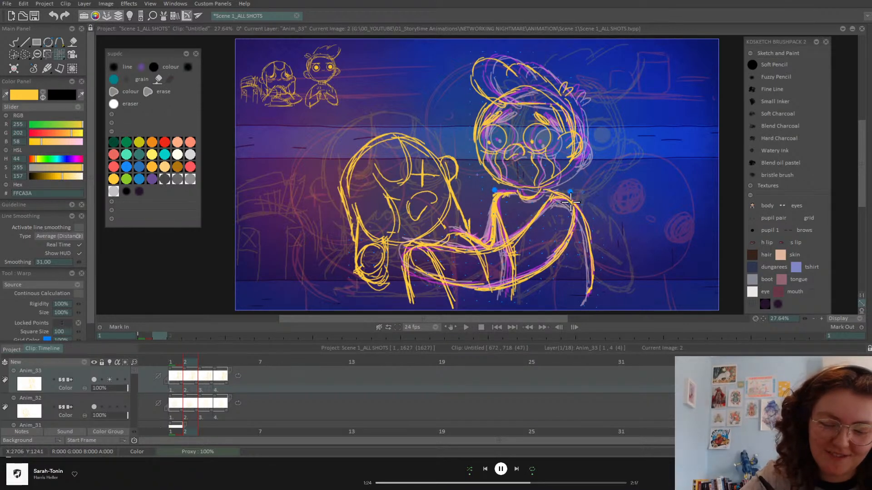
left_click_drag(571, 192, 569, 197)
right_click(585, 296)
left_click(608, 295)
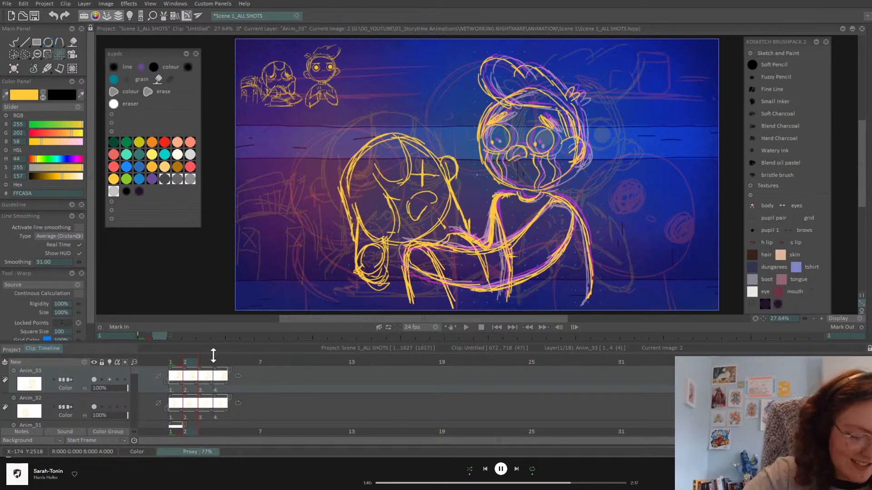
Turn off Anim_33's light table, go back to frame 1 and activate the freehand Stroke tool
left_click(110, 384)
key("Left")
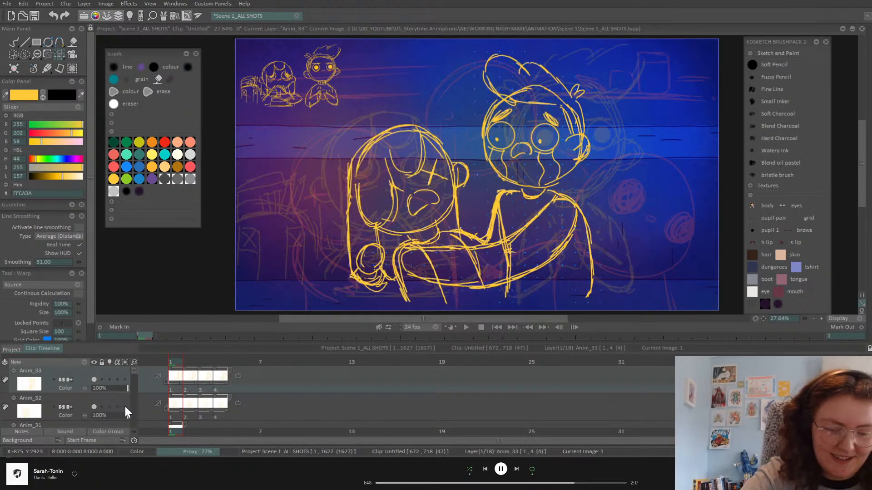
left_click(18, 46)
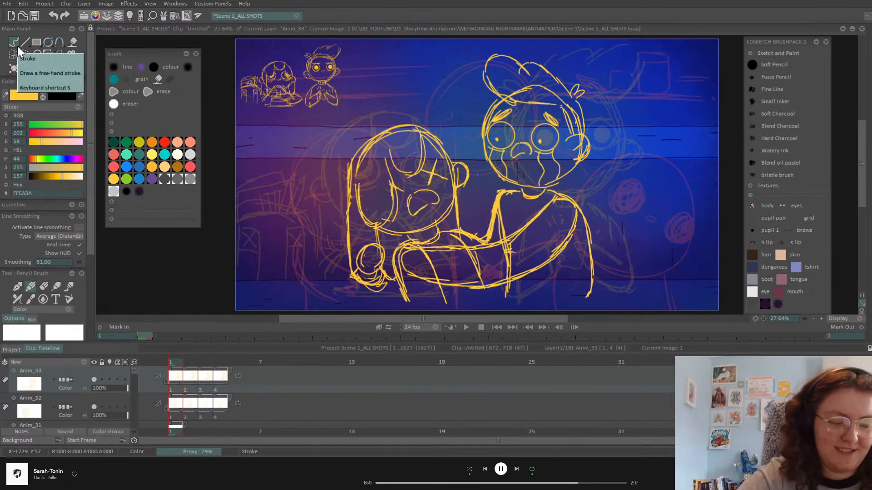
Flip forward through the repeating frames from frame 1 to frame 11 to examine the shake cycle of both characters
key("Right")
key("Right")
key("Right")
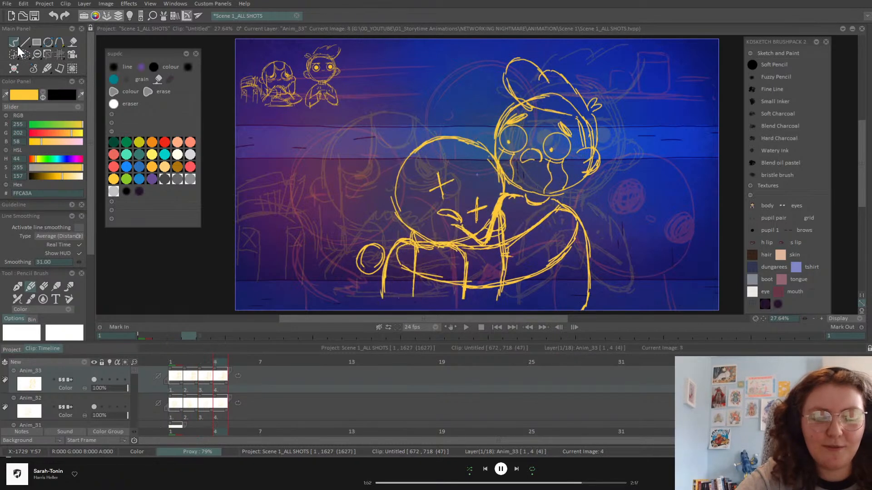
key("Right")
key("Right")
key("Right")
key("Right")
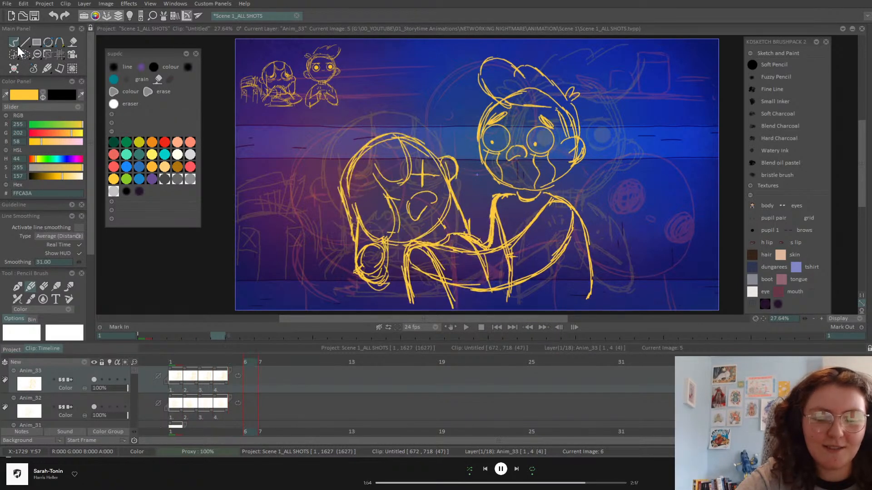
key("Right")
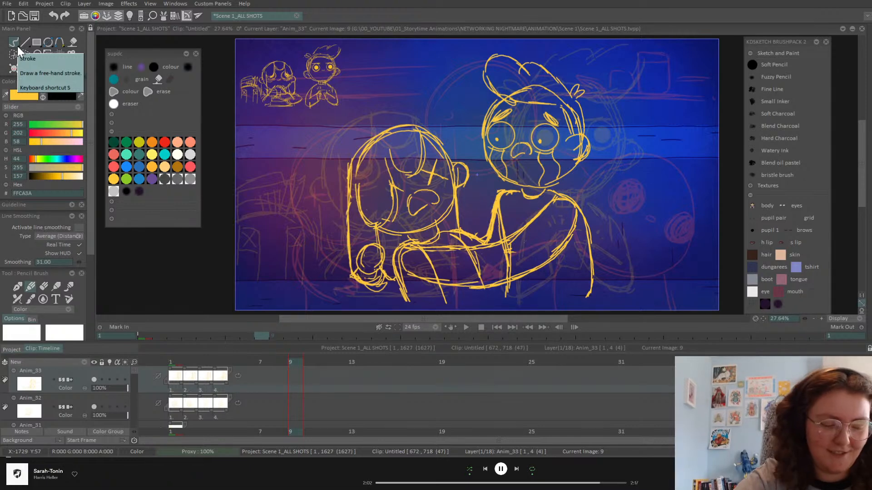
key("space")
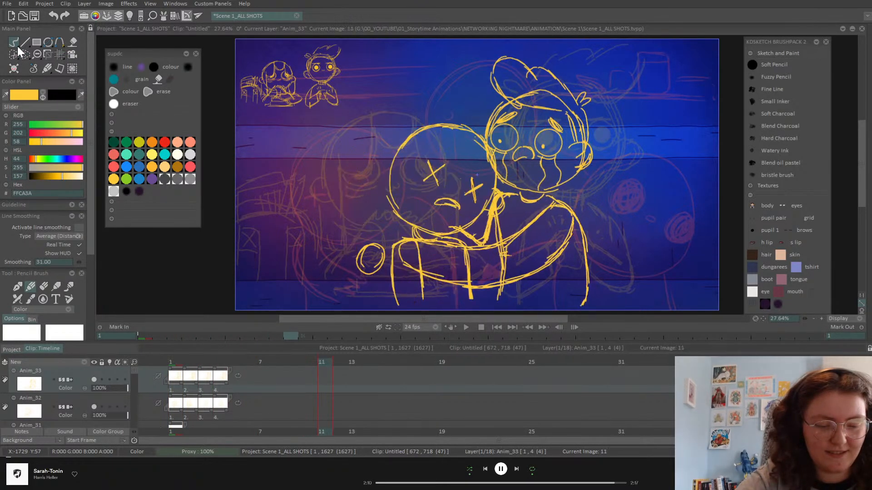
Hold drawing 1 for 12 frames and drawings 2, 3 and 4 for 2 frames each on Anim_33 and Anim_32
mouse_move(182, 383)
left_mouse_down()
mouse_move(197, 383)
mouse_move(186, 384)
left_mouse_up()
left_click(175, 362)
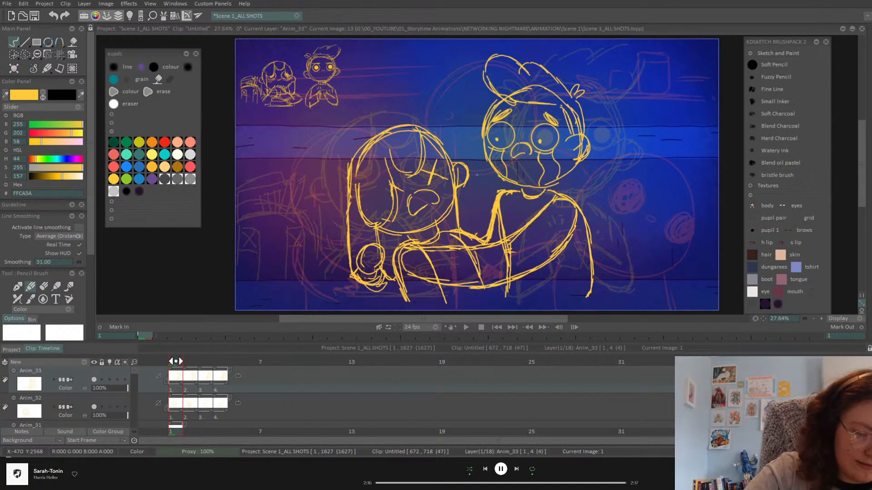
left_click(194, 361)
left_click_drag(194, 360, 354, 378)
left_click_drag(182, 409, 349, 408)
mouse_move(184, 380)
left_mouse_down()
mouse_move(377, 379)
mouse_move(356, 375)
mouse_move(375, 382)
mouse_move(376, 410)
mouse_move(403, 406)
mouse_move(399, 382)
mouse_move(432, 406)
mouse_move(436, 380)
left_mouse_up()
left_click(364, 362)
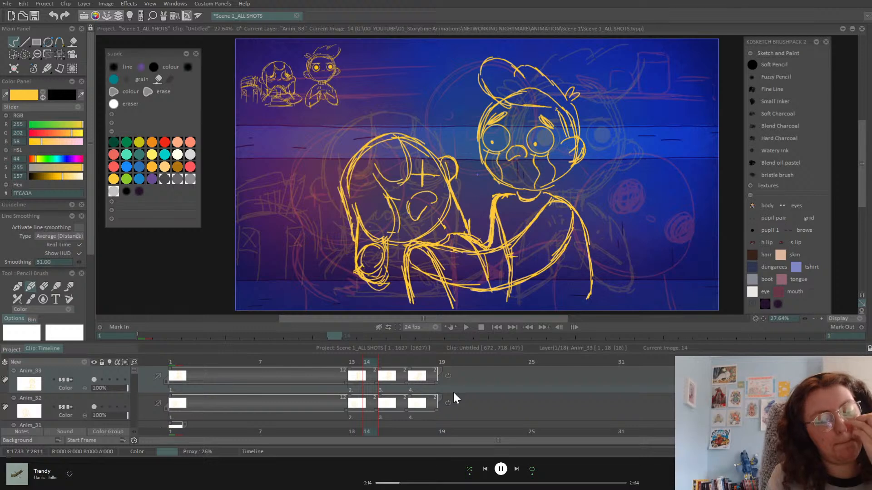
Play back the retimed drawings and check the pose on frame 17
left_click(465, 327)
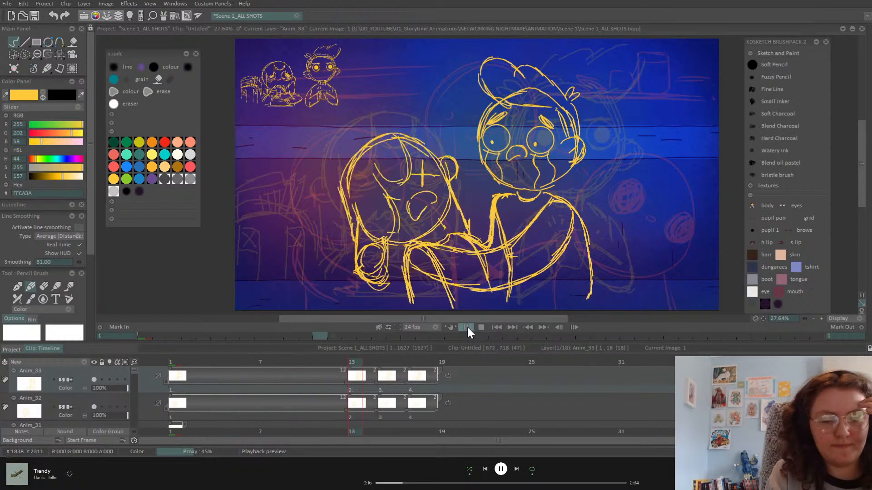
left_click(467, 326)
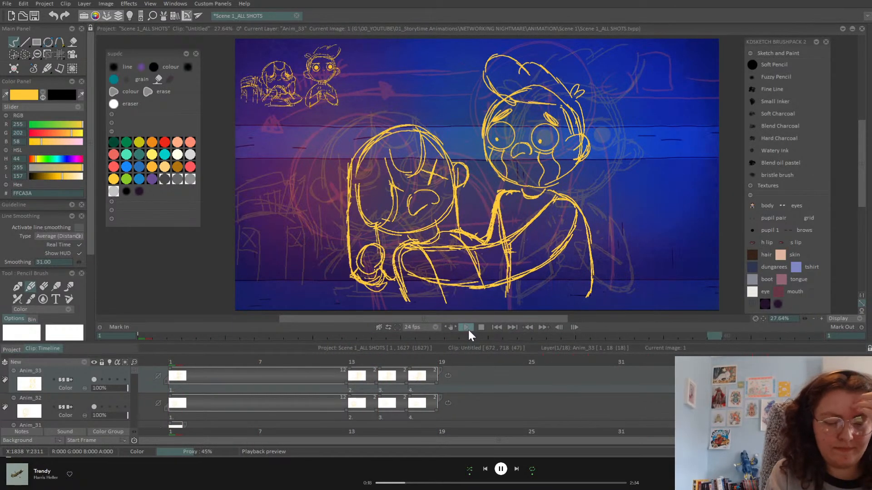
left_click(420, 361)
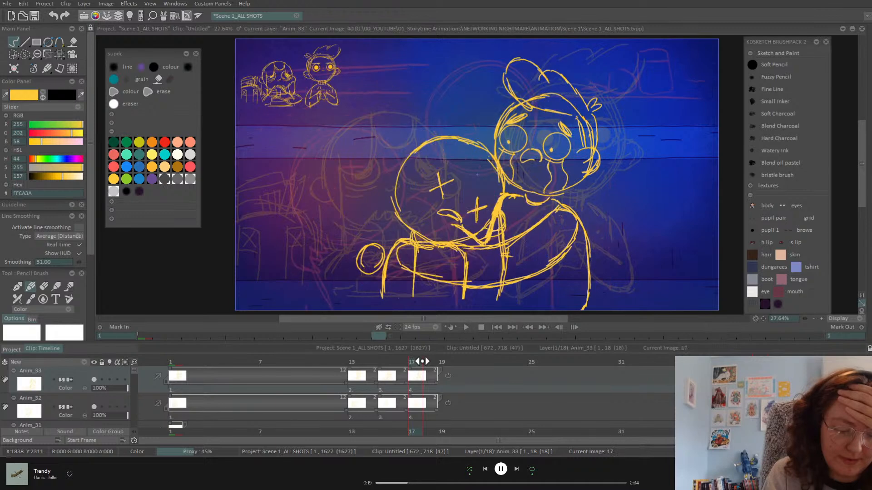
Copy Anim_32's drawings 2, 3 and 4 in order to frames 19 through 24, directly after drawing 4
left_click(353, 416)
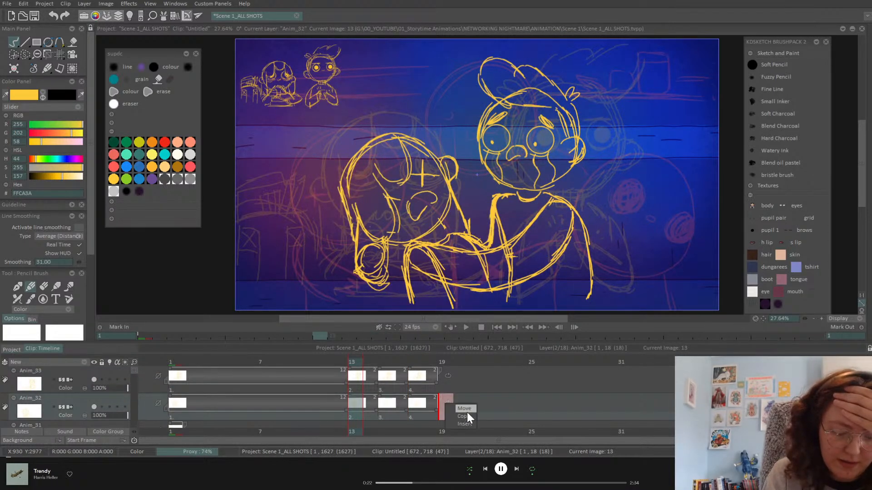
left_click(465, 416)
left_click(394, 414)
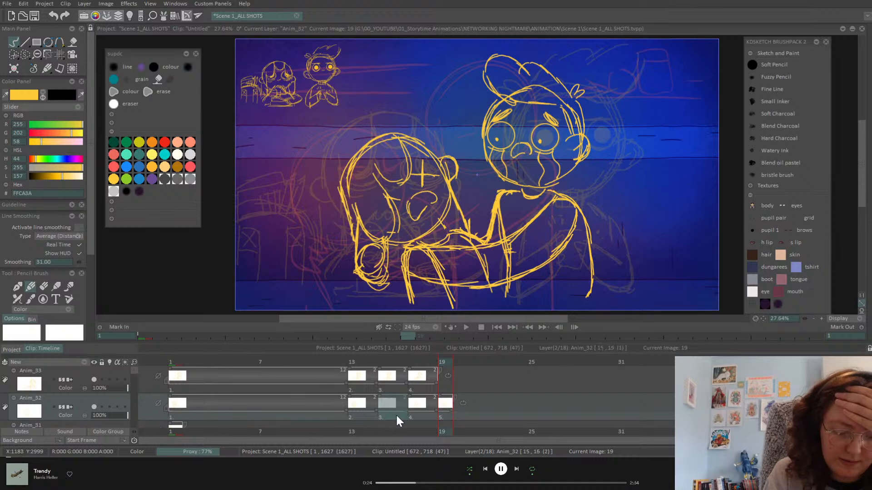
left_click(488, 414)
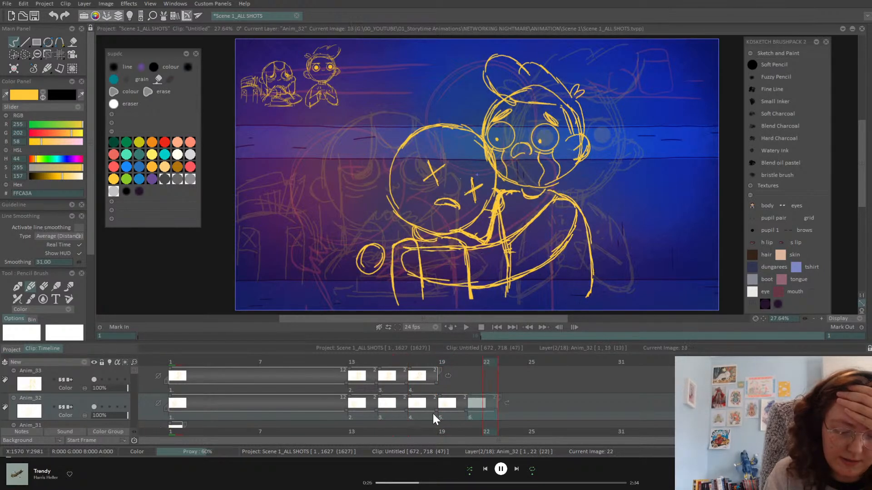
left_click(430, 415)
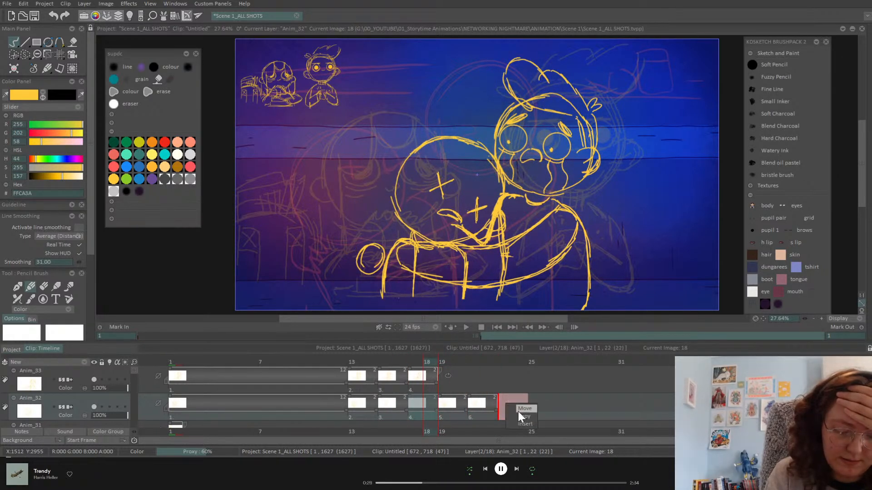
left_click(518, 407)
Mark the three copied Anim_32 drawings on frames 19 to 24 in orange
left_click_drag(452, 419, 497, 412)
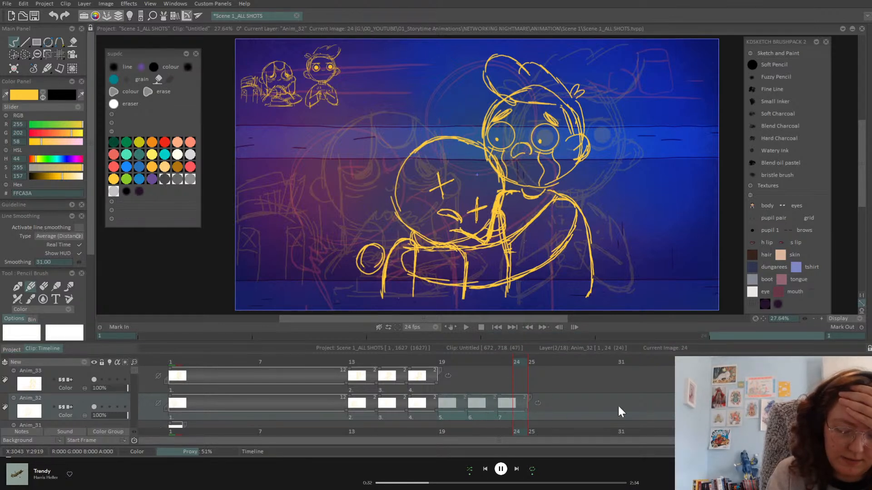
right_click(494, 404)
mouse_move(578, 328)
mouse_move(664, 328)
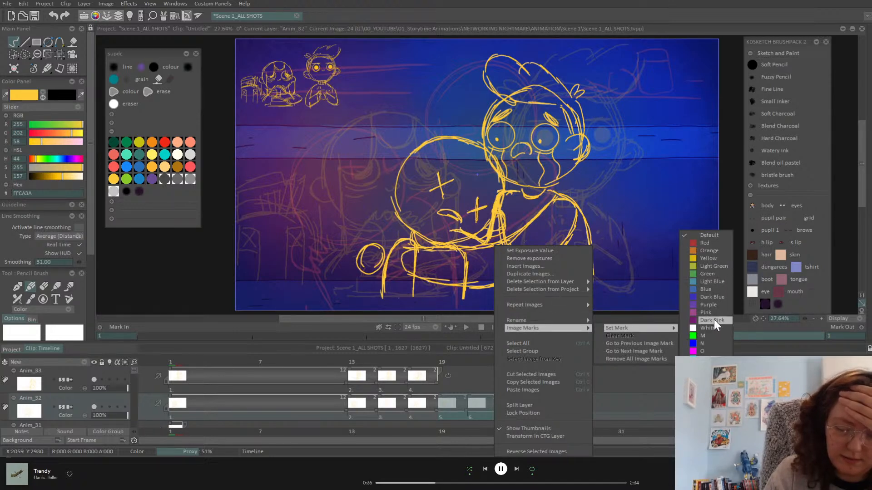
left_click(715, 266)
Copy Anim_33's drawings 2, 3 and 4 to frames 19 through 24 and mark the copies yellow
left_click_drag(352, 390, 443, 378)
left_click(465, 386)
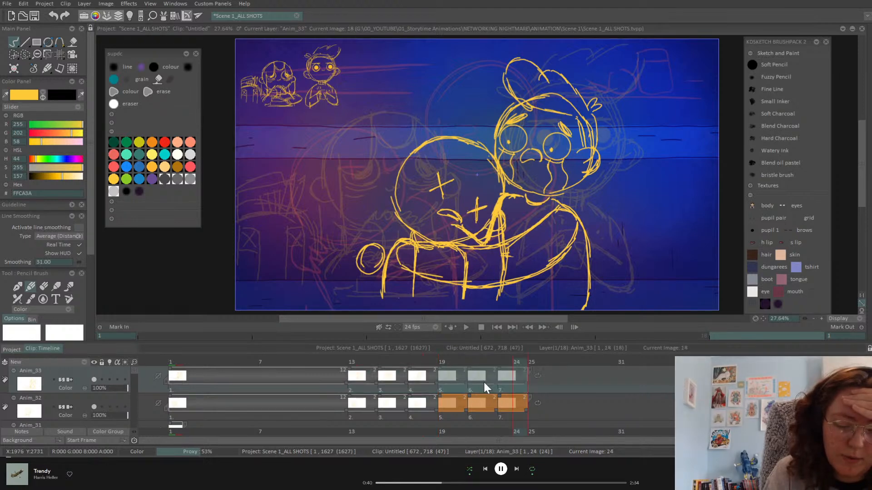
right_click(482, 381)
mouse_move(574, 329)
mouse_move(660, 324)
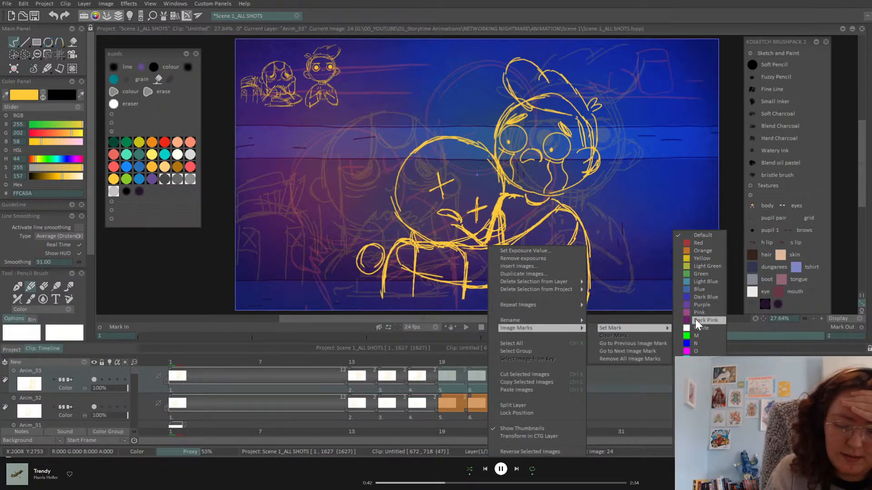
left_click(706, 258)
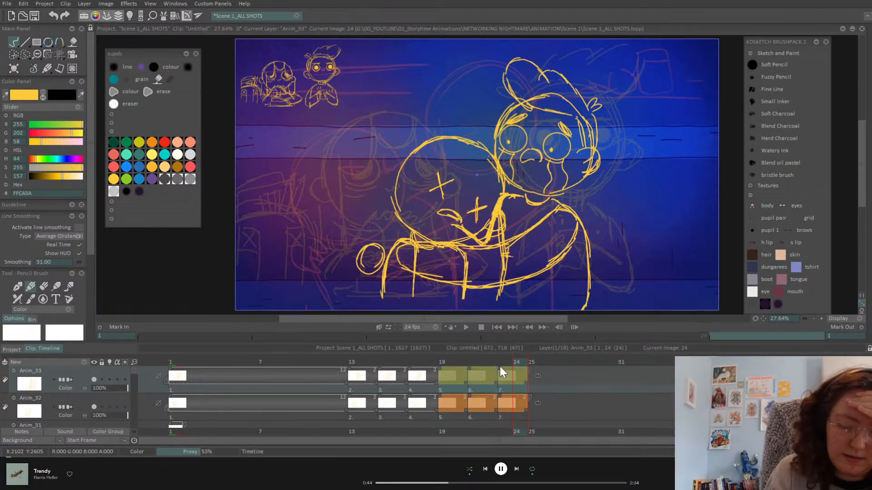
Copy drawings 2 to 7 on Anim_33 and Anim_32 to frames 25 through 36 and play back the extended shake
mouse_move(489, 363)
left_mouse_down()
mouse_move(376, 380)
mouse_move(619, 383)
mouse_move(533, 383)
left_mouse_up()
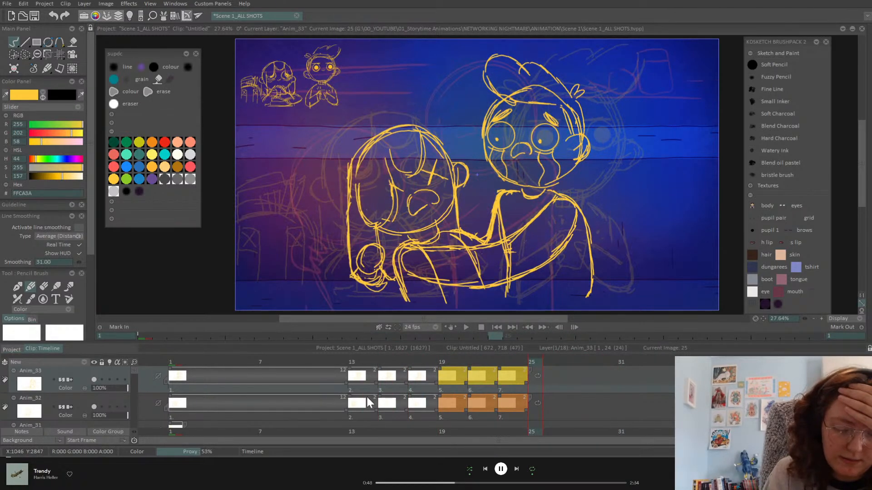
left_click_drag(354, 389, 537, 381)
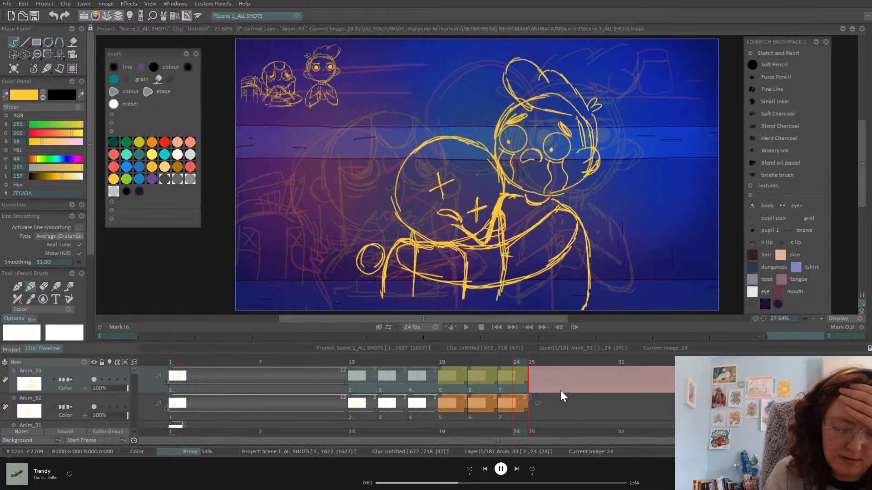
left_click(556, 388)
left_click_drag(356, 415, 535, 408)
left_click(555, 417)
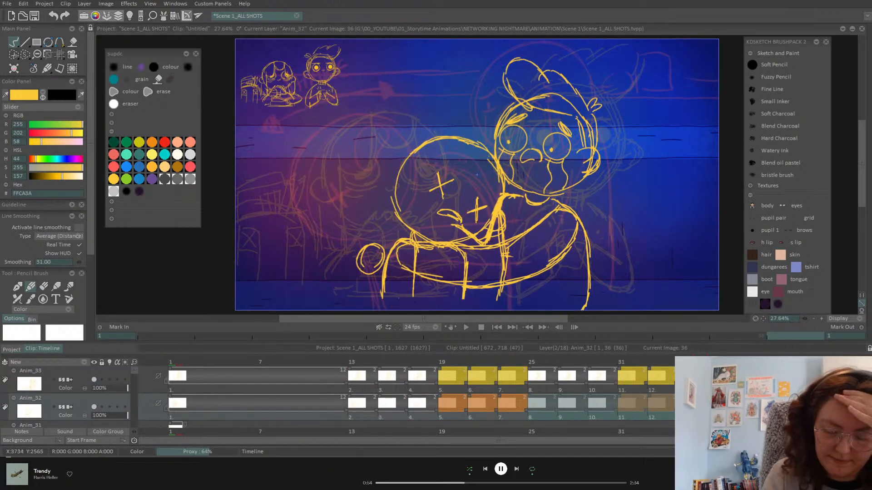
left_click(465, 327)
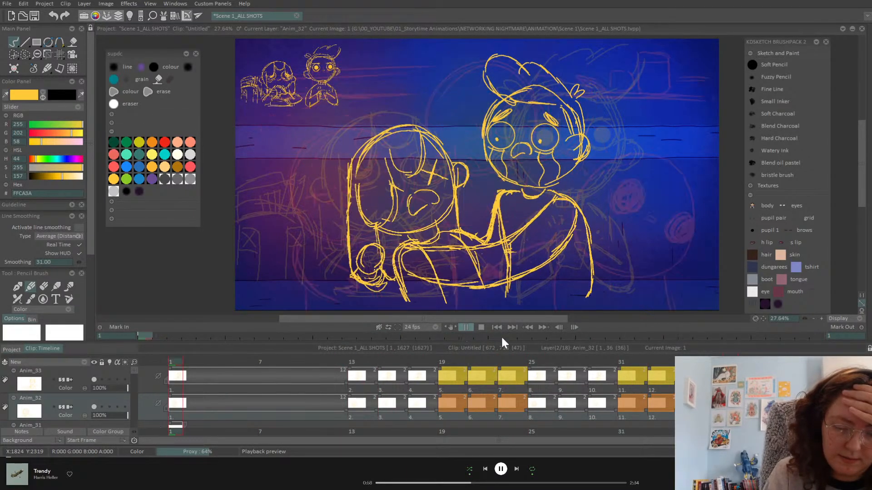
left_click(465, 328)
Open a two-frame gap before the colour-marked drawings and place a copy of drawing 1 on frames 19 and 20 of both layers
left_click_drag(438, 384, 467, 409)
left_click(202, 384)
left_click(417, 382)
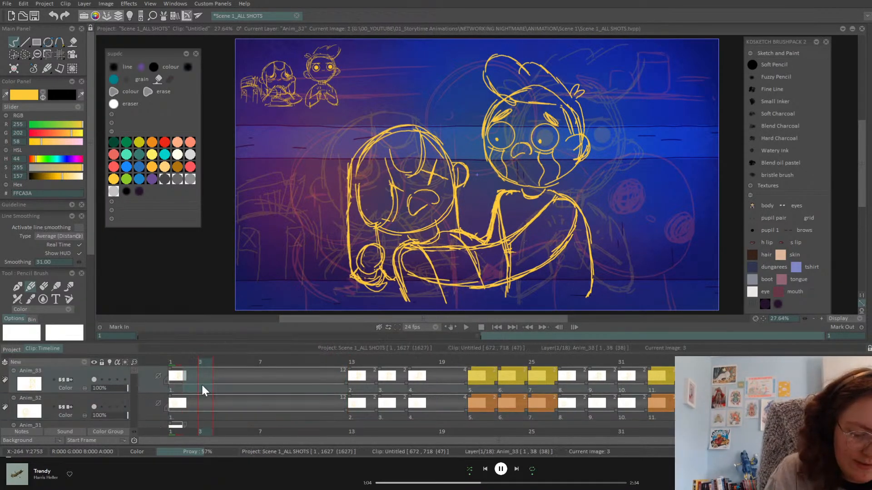
left_click_drag(445, 382, 462, 393)
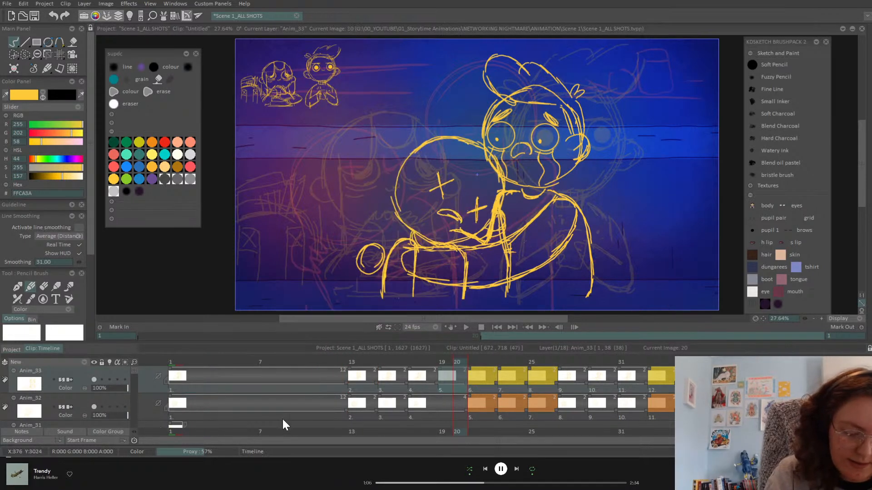
left_click_drag(299, 416, 312, 414)
left_click_drag(453, 410, 467, 416)
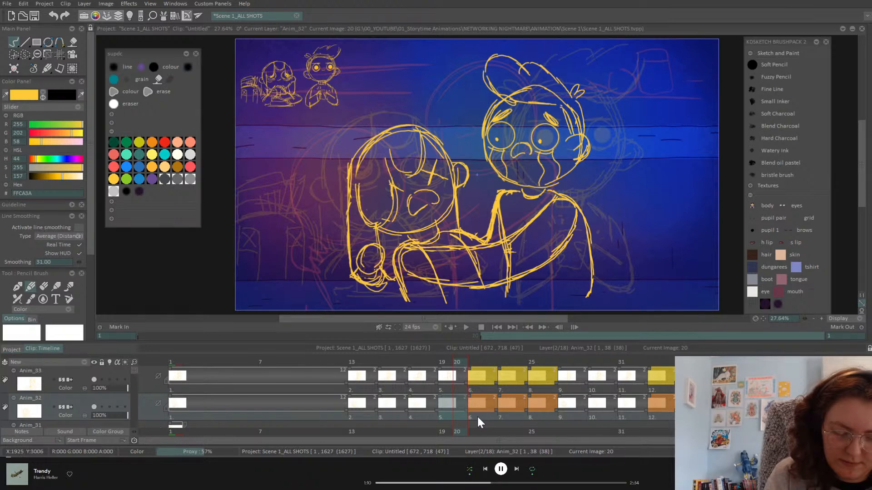
left_click(491, 417)
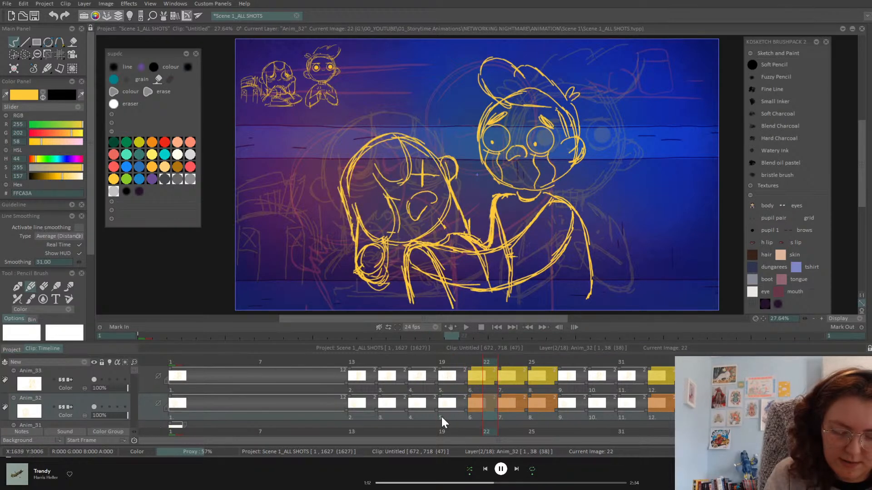
Mark Anim_32's new drawing on frames 19 and 20 orange like the block that follows it
left_click_drag(443, 417, 496, 406)
right_click(476, 408)
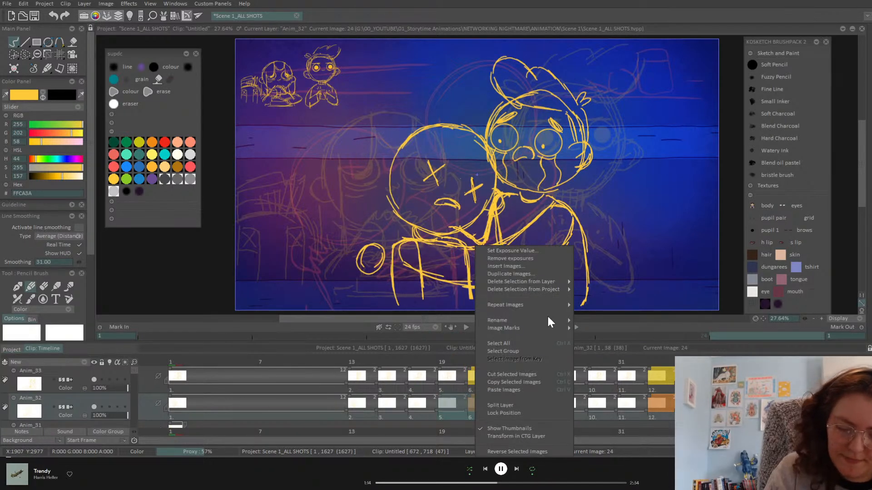
mouse_move(558, 329)
mouse_move(657, 328)
left_click(697, 252)
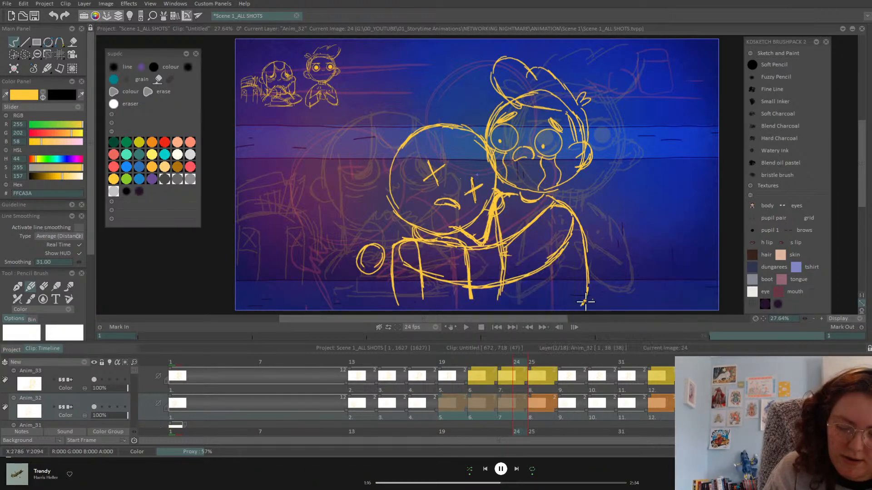
Mark Anim_33's new drawing on frames 19 and 20 yellow to match its following block
left_click_drag(440, 387, 484, 381)
right_click(468, 382)
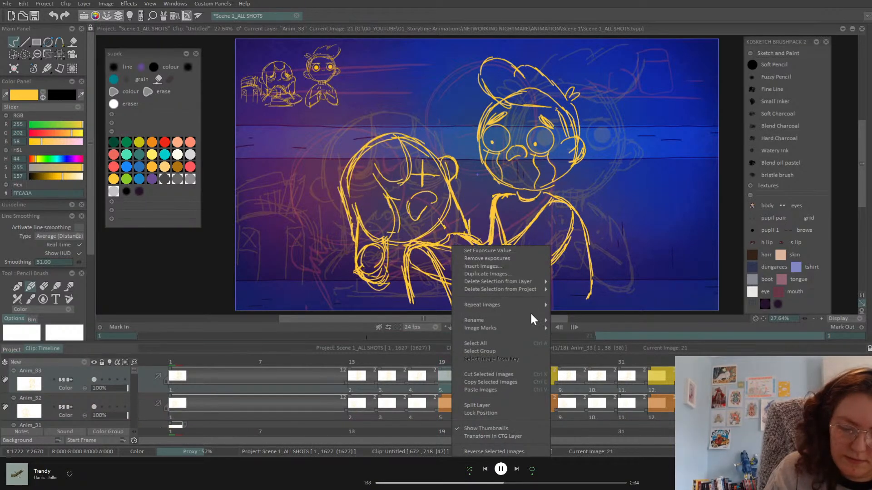
mouse_move(536, 328)
mouse_move(630, 328)
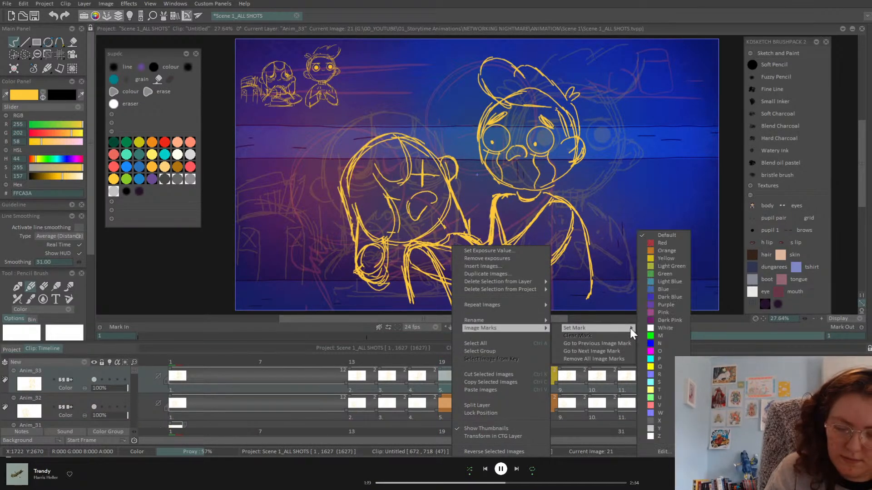
left_click(668, 258)
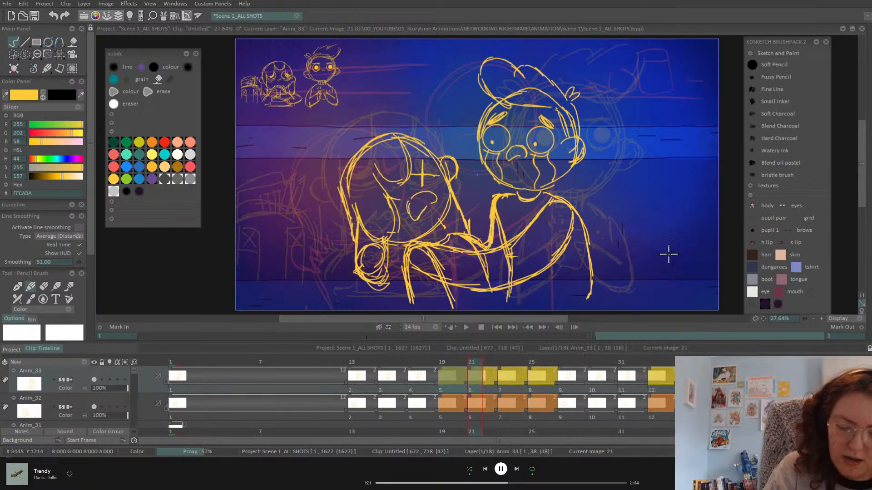
Copy frames 11 to 26 on Anim_32 and Anim_33 and paste them onto frames 27 through 42 of both layers
left_click(440, 417)
left_click_drag(351, 416, 565, 415)
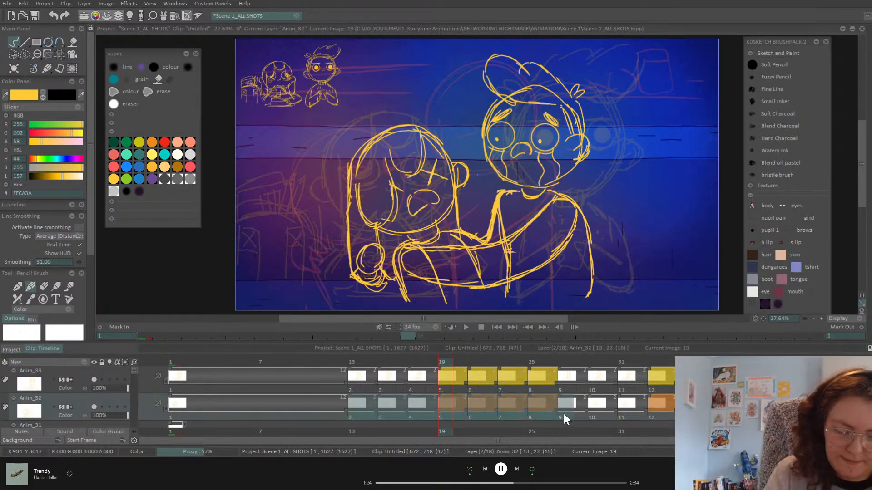
left_click(551, 408)
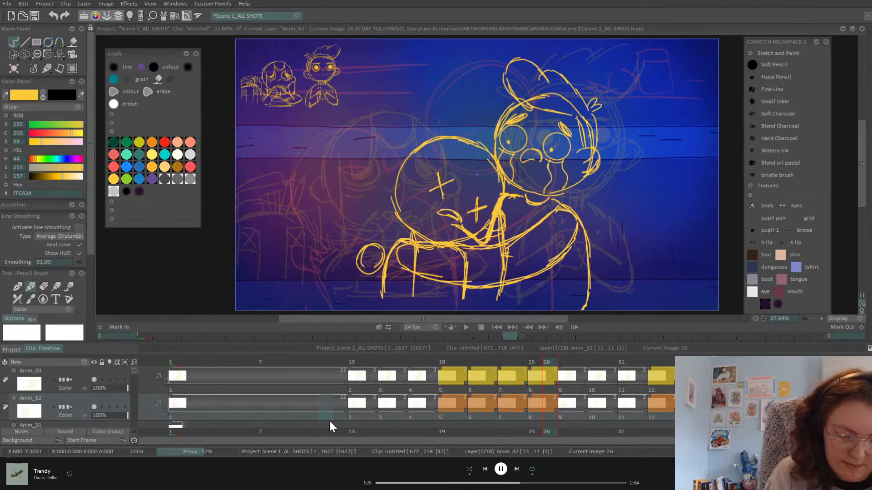
mouse_move(343, 418)
left_mouse_down()
mouse_move(564, 408)
mouse_move(586, 418)
left_mouse_up()
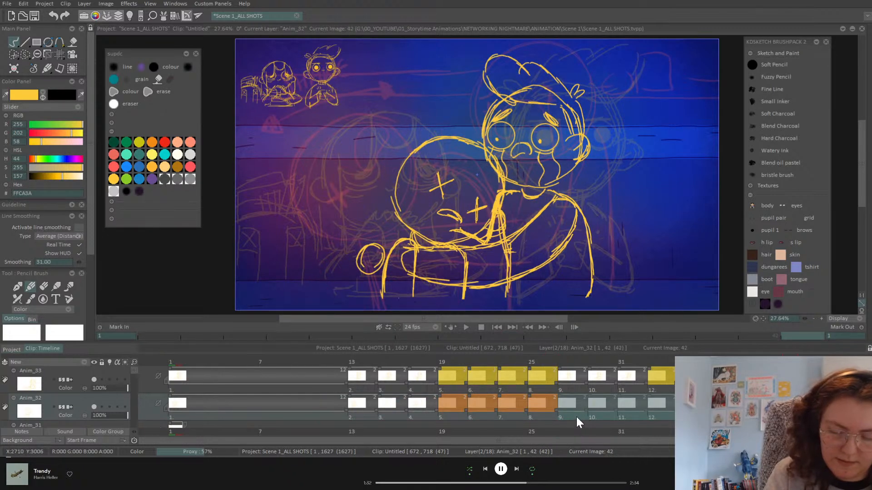
left_click(336, 389)
left_click_drag(344, 391, 581, 396)
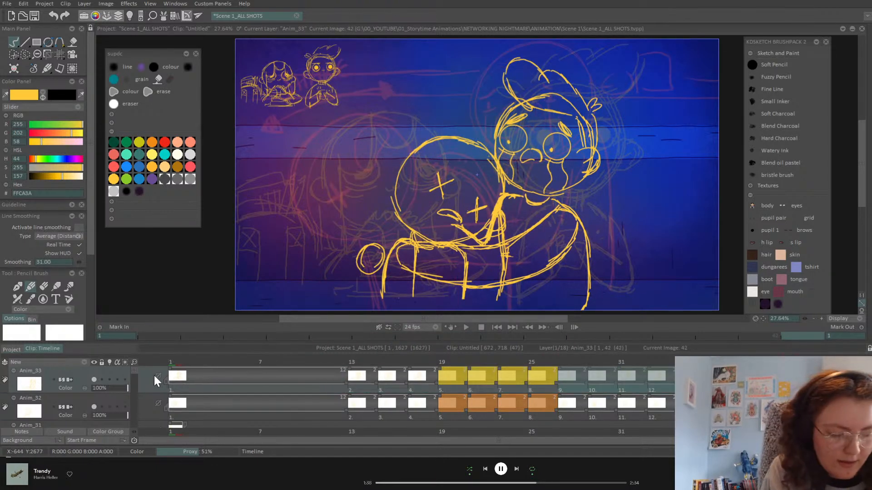
Play back the extended shake animation, and scrub through its frames to check the timing
scroll(135, 382, "down", 5)
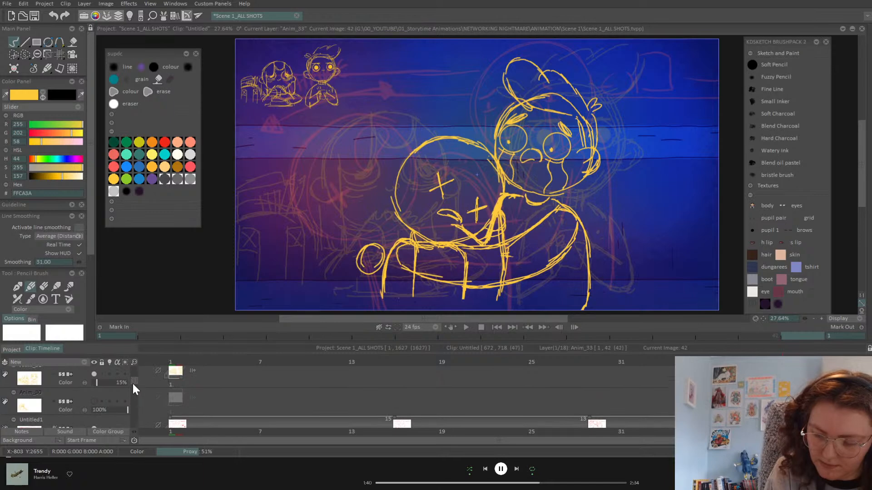
left_click_drag(614, 441, 629, 442)
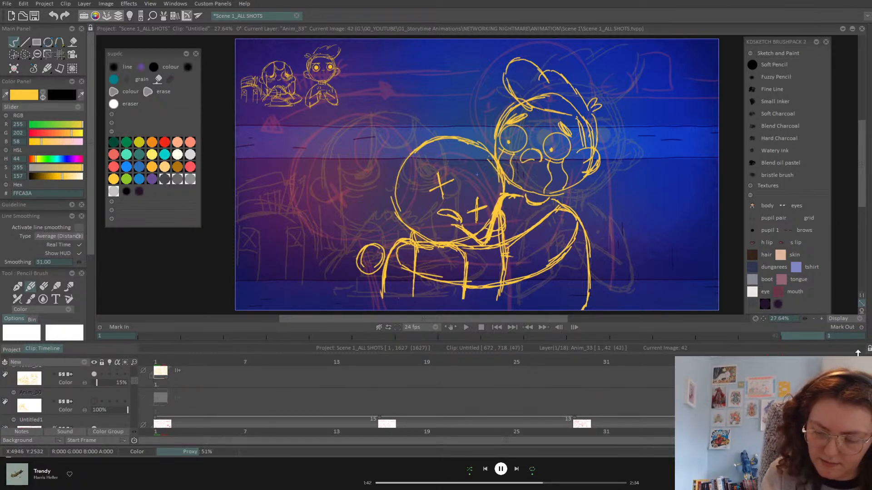
left_click(846, 363)
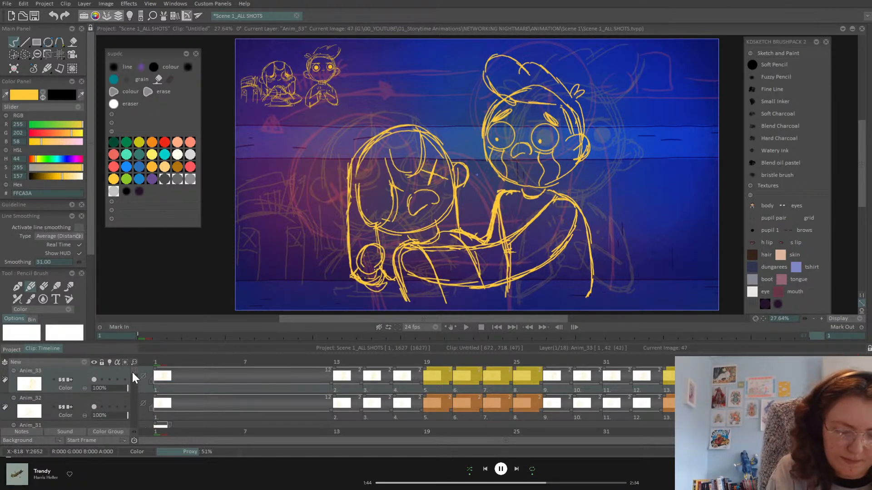
scroll(136, 380, "down", 3)
scroll(136, 386, "up", 3)
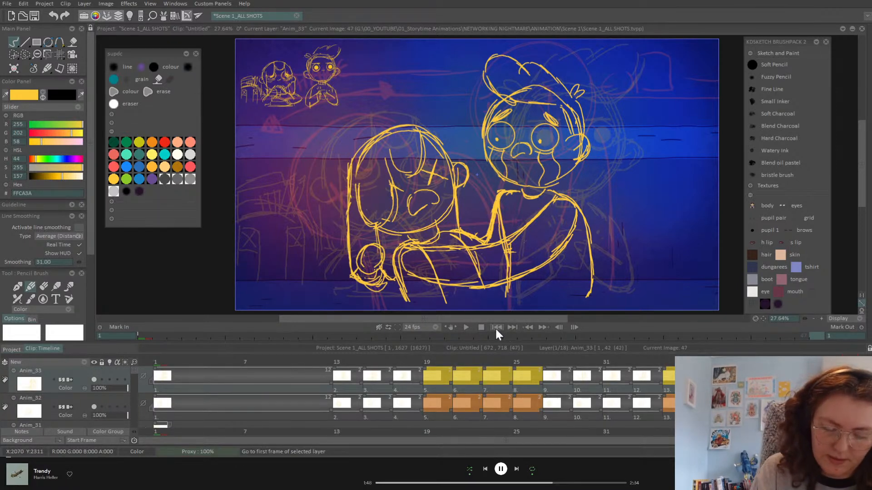
left_click(466, 327)
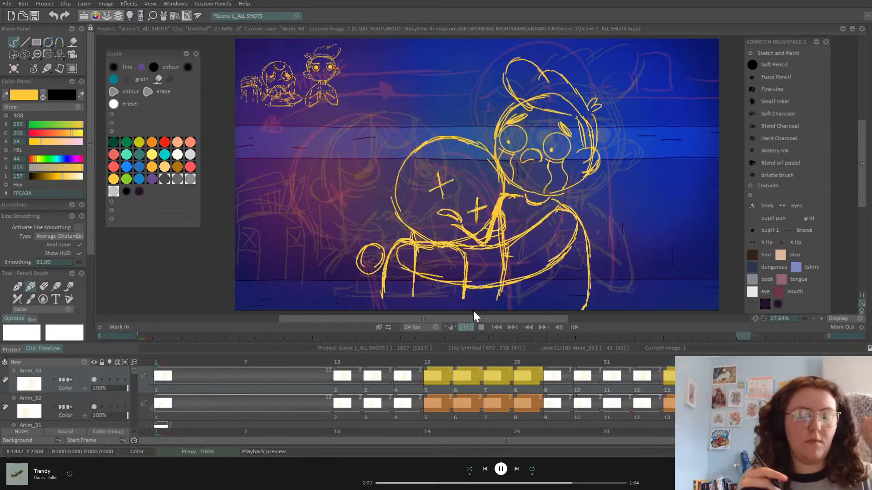
left_click(460, 325)
left_click(338, 362)
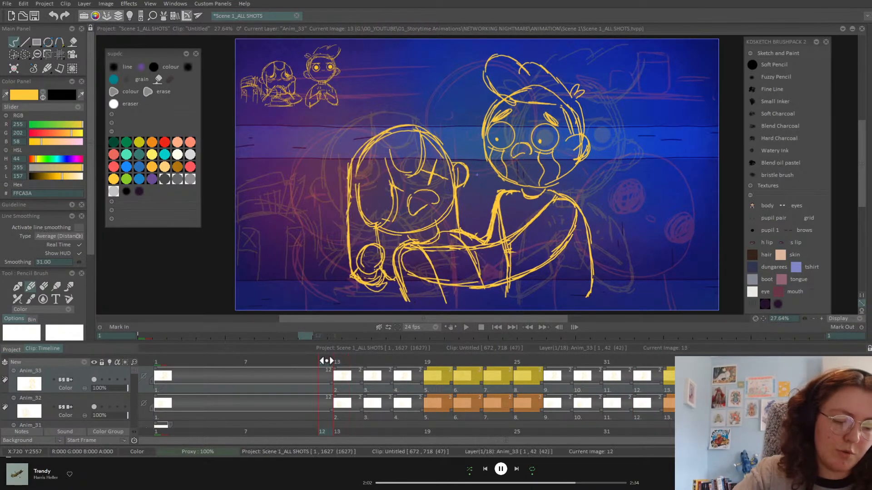
mouse_move(338, 361)
left_mouse_down()
mouse_move(622, 361)
mouse_move(732, 321)
mouse_move(813, 316)
mouse_move(402, 378)
mouse_move(148, 401)
left_mouse_up()
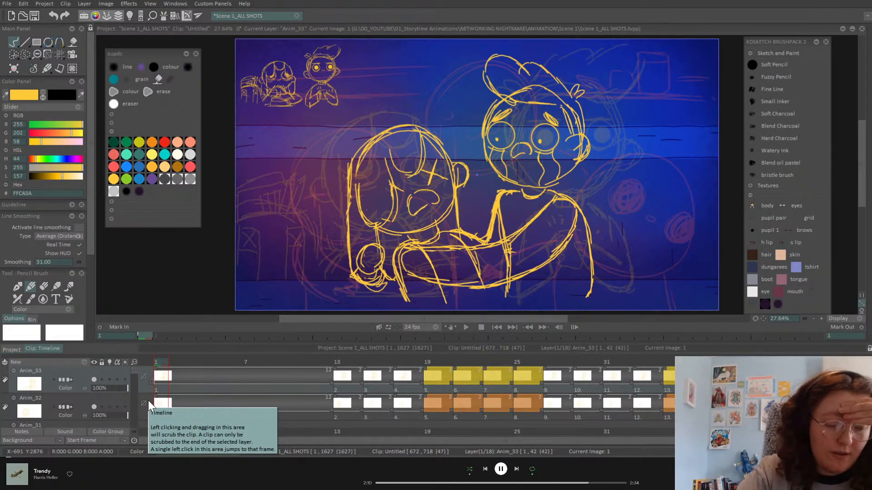
left_click_drag(317, 362, 743, 329)
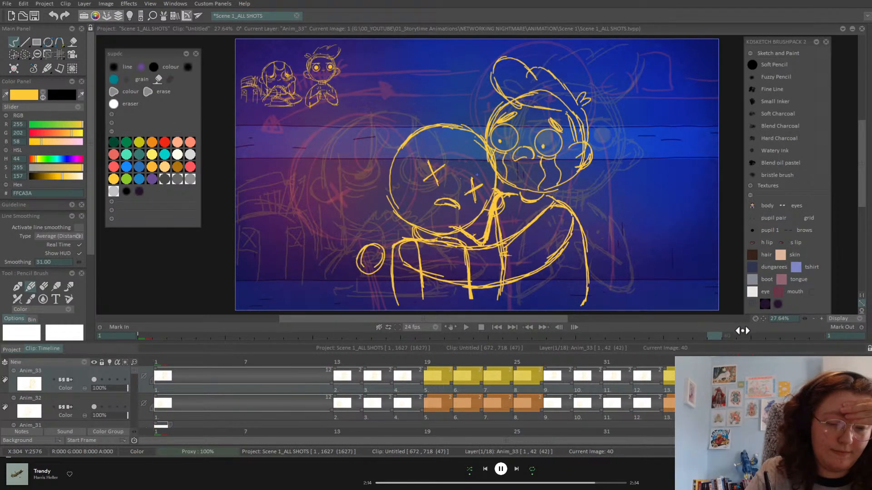
Lower Anim_33's layer opacity to 50% and add a new animation layer above it, starting at frame 1
left_click(157, 361)
left_click(110, 388)
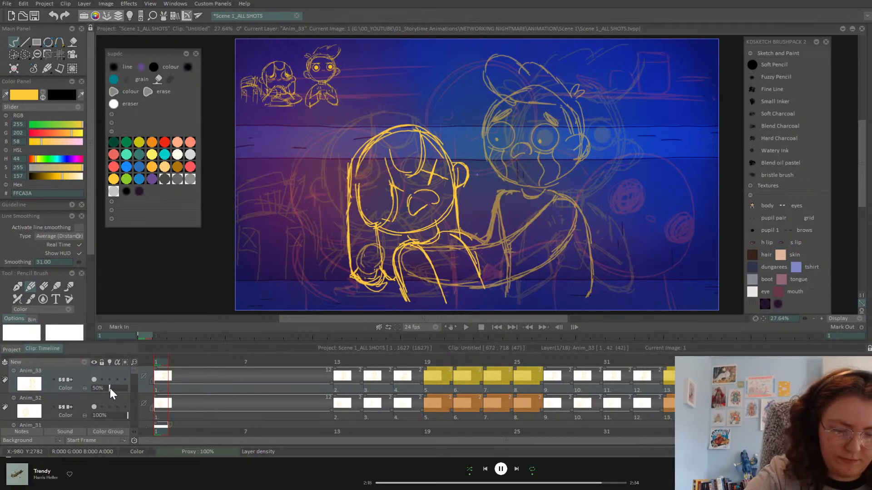
left_click(79, 361)
left_click(98, 362)
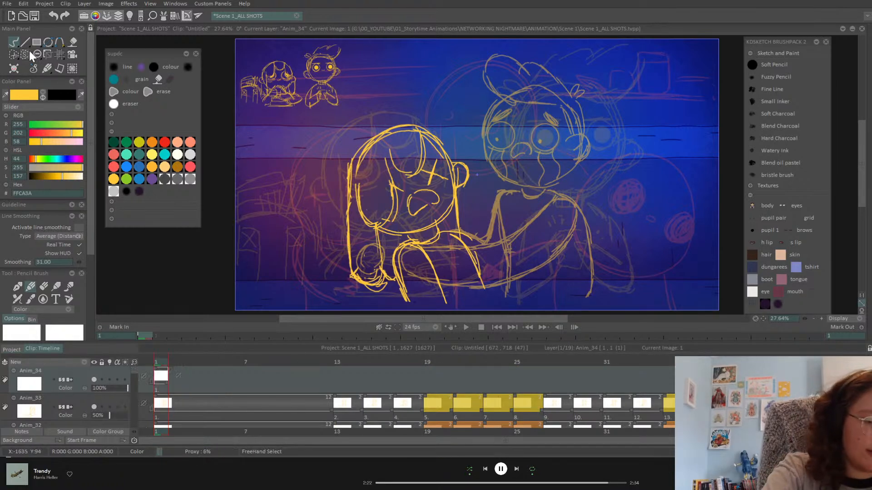
Undo the trial arm stroke and set the drawing colour to red FF543A
mouse_move(558, 197)
left_mouse_down()
mouse_move(501, 239)
mouse_move(409, 245)
left_mouse_up()
key("ctrl+z")
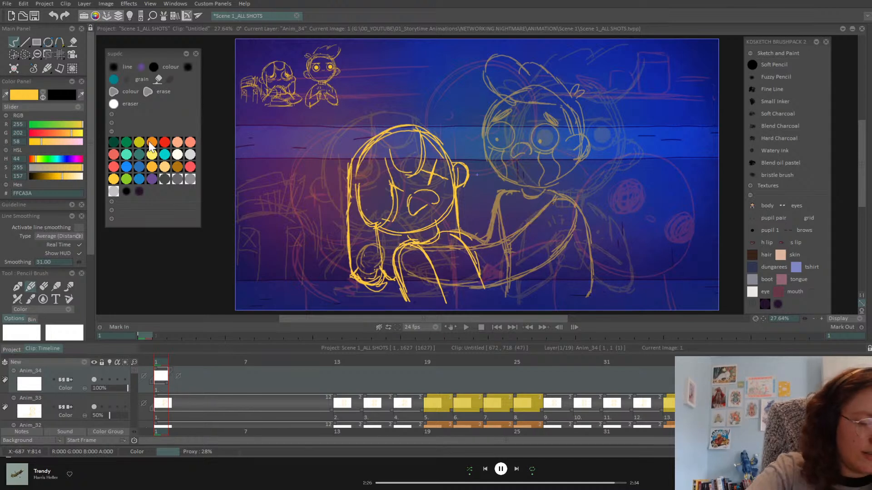
left_click(47, 132)
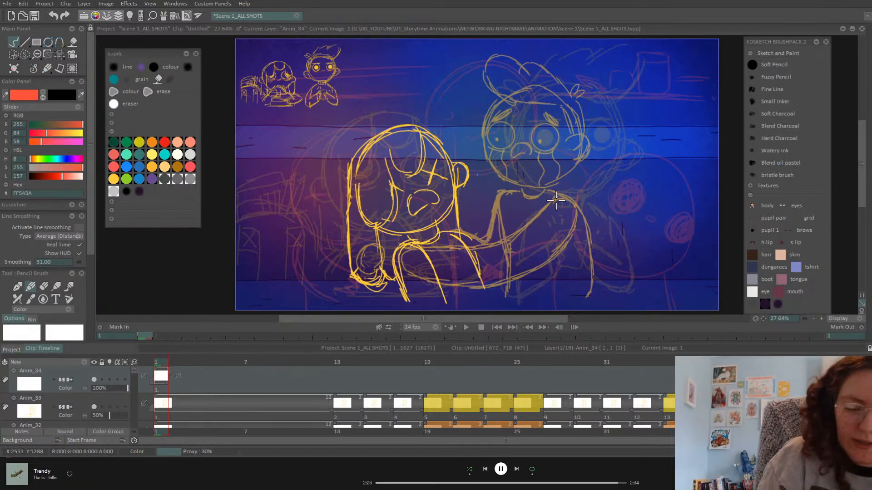
left_click_drag(566, 199, 550, 202)
mouse_move(502, 240)
left_mouse_down()
mouse_move(430, 245)
mouse_move(414, 271)
mouse_move(525, 256)
left_mouse_up()
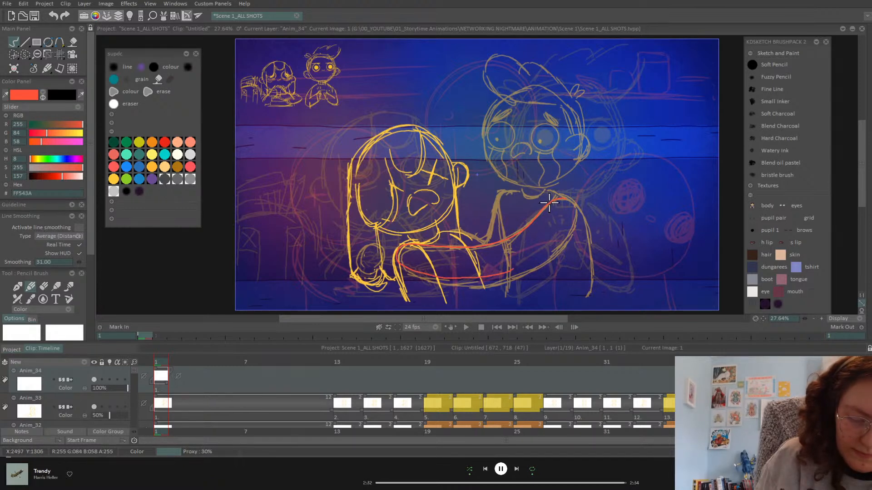
key("ctrl+z")
mouse_move(563, 197)
left_mouse_down()
mouse_move(512, 235)
mouse_move(475, 244)
mouse_move(416, 241)
left_mouse_up()
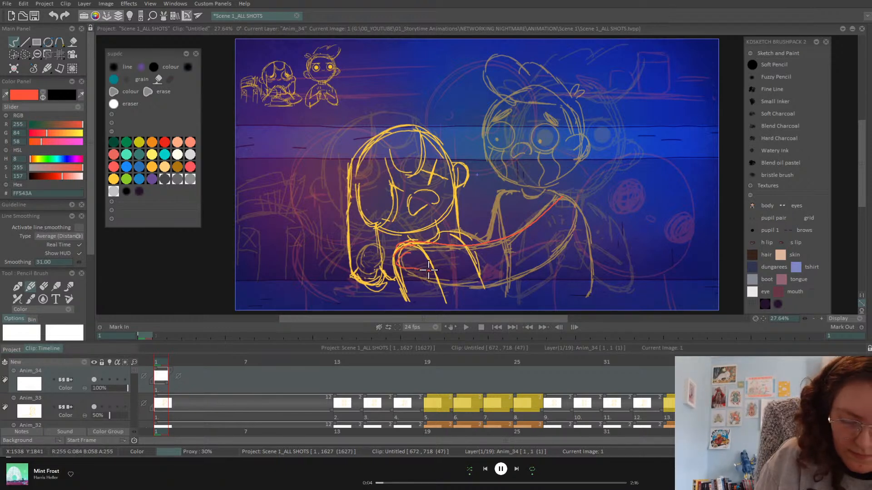
mouse_move(445, 274)
left_mouse_down()
mouse_move(508, 275)
mouse_move(552, 253)
left_mouse_up()
key("ctrl+z")
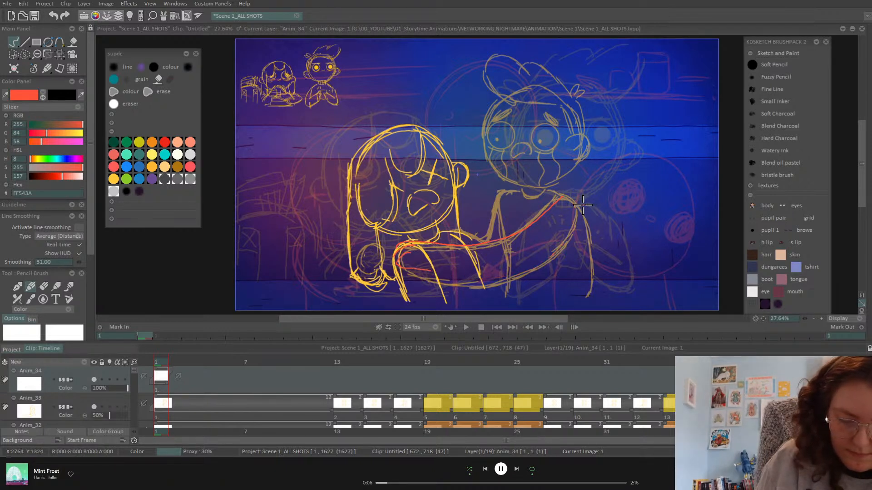
key("ctrl+z")
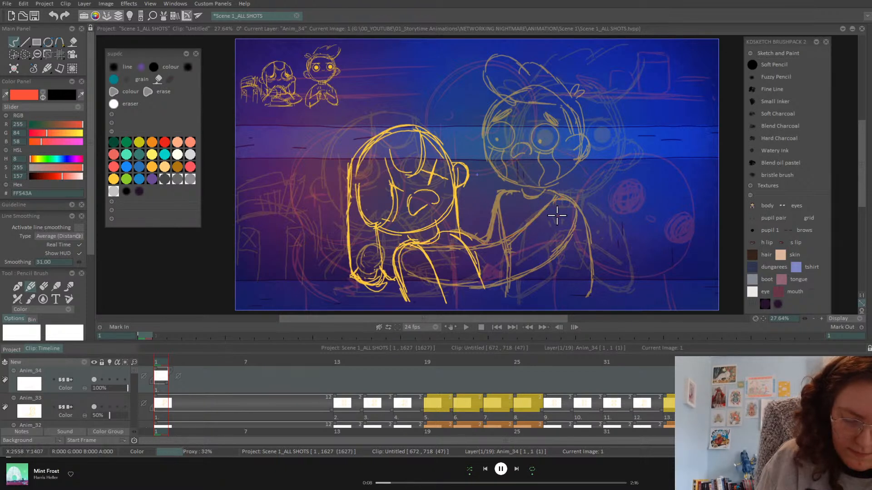
Trace the taller character's outstretched arm as a closed red outline on frame 1 of Anim_34
left_click_drag(562, 197, 520, 228)
left_click_drag(453, 245, 398, 251)
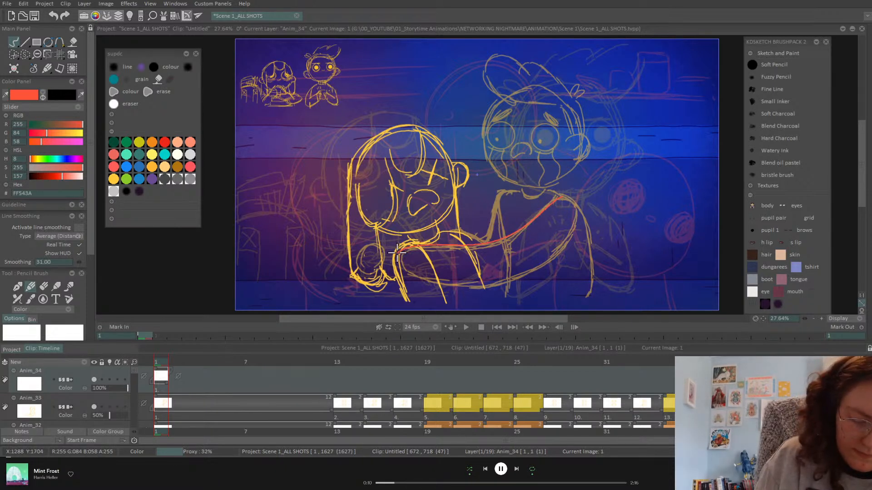
mouse_move(510, 273)
left_mouse_down()
mouse_move(545, 256)
mouse_move(574, 227)
mouse_move(563, 197)
left_mouse_up()
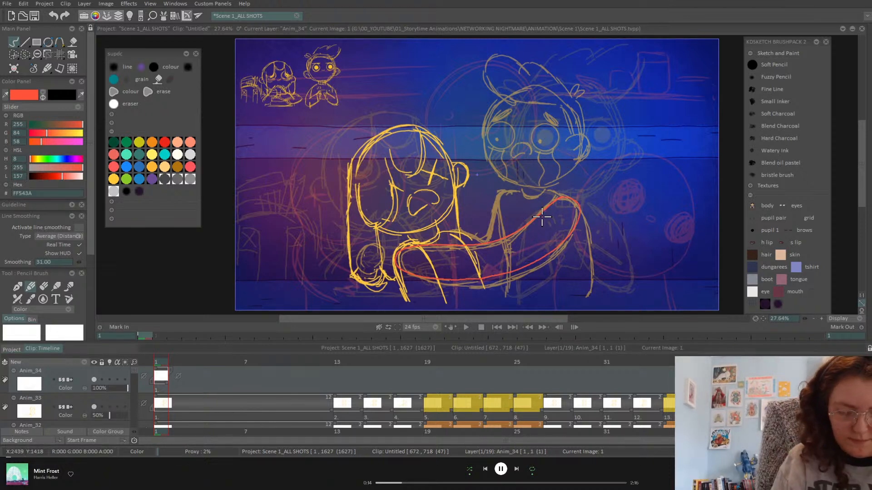
Activate line smoothing, trace the taller character's arm in red on frame 13 of Anim_34, and compare it with the previous frame
left_click(80, 228)
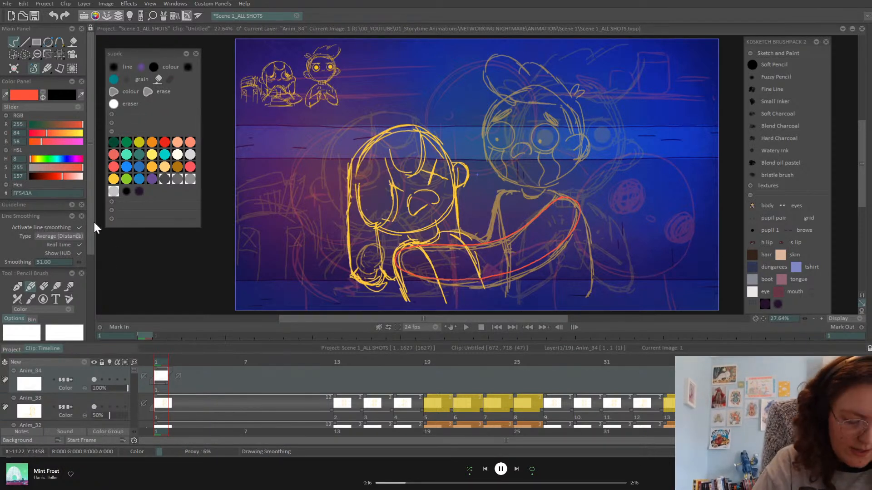
left_click(336, 362)
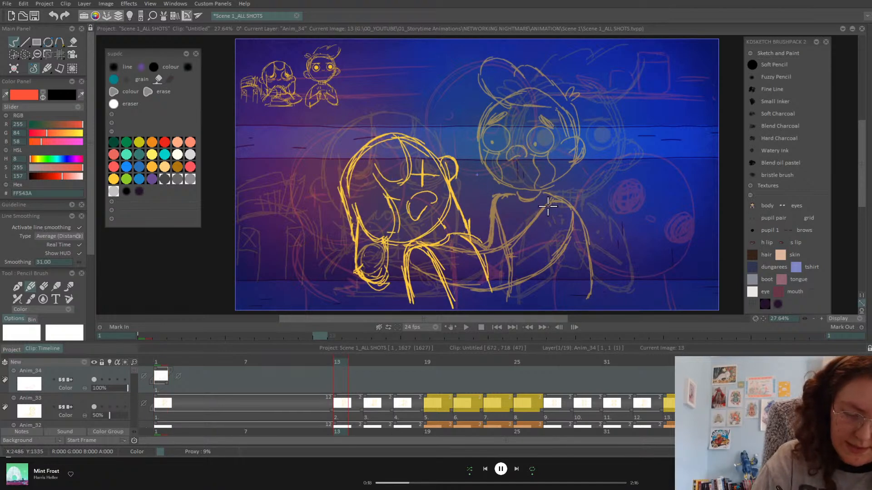
mouse_move(557, 200)
left_mouse_down()
mouse_move(508, 245)
mouse_move(408, 247)
mouse_move(403, 256)
mouse_move(435, 277)
left_mouse_up()
mouse_move(497, 283)
left_mouse_down()
mouse_move(565, 250)
mouse_move(578, 223)
mouse_move(567, 201)
mouse_move(548, 209)
left_mouse_up()
key("Left")
key("Right")
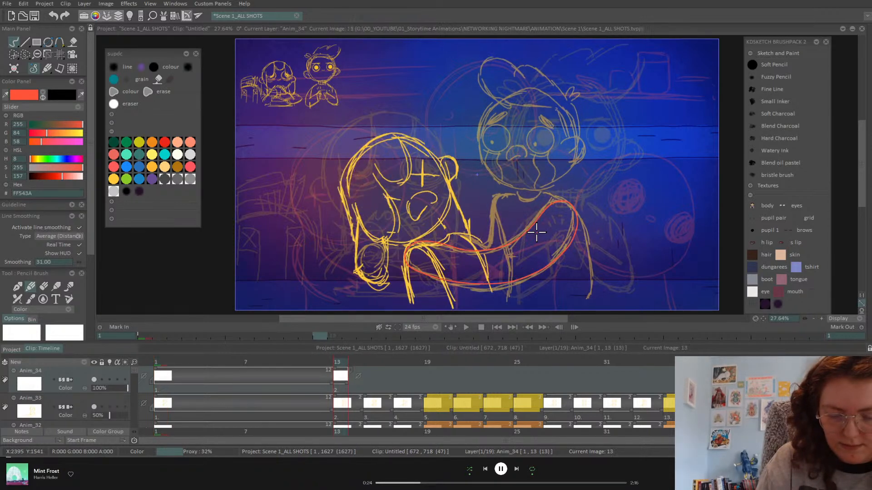
Trace the taller character's arm in red on frame 15 of Anim_34, following the rough pose
key("Right")
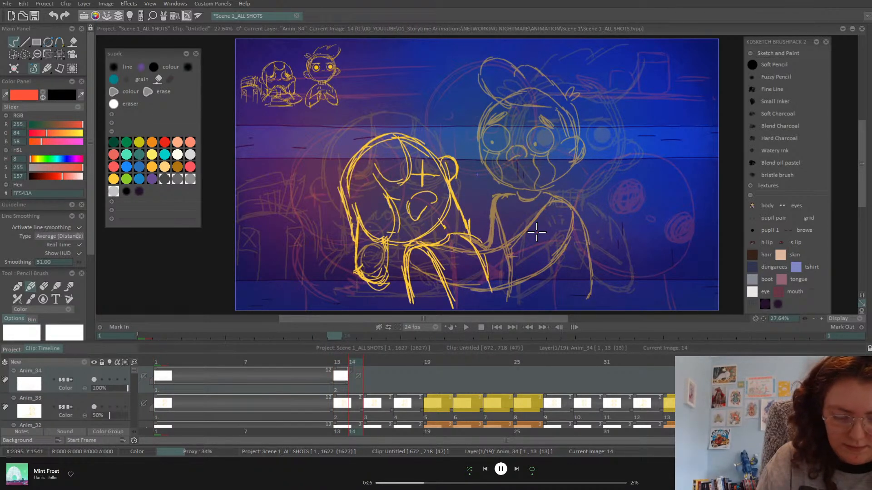
key("Right")
mouse_move(562, 211)
left_mouse_down()
mouse_move(482, 246)
mouse_move(425, 239)
mouse_move(393, 251)
mouse_move(425, 278)
mouse_move(505, 281)
left_mouse_up()
key("ctrl+z")
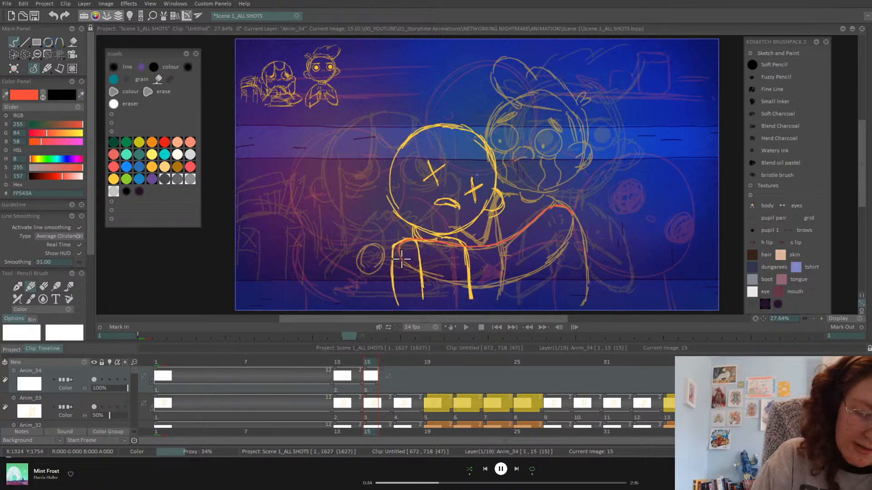
mouse_move(437, 276)
left_mouse_down()
mouse_move(493, 279)
mouse_move(544, 262)
left_mouse_up()
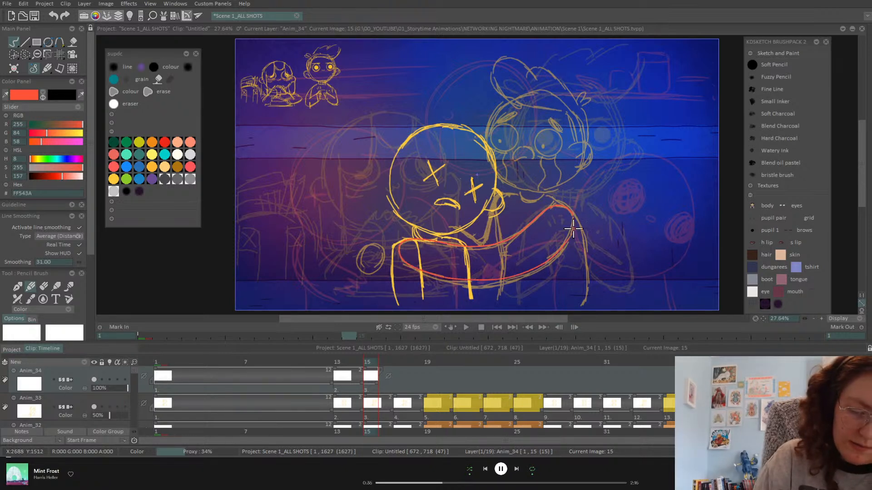
Trace the taller character's arm in red on frame 17 of Anim_34 and extend that drawing's exposure through frame 18
key("Right")
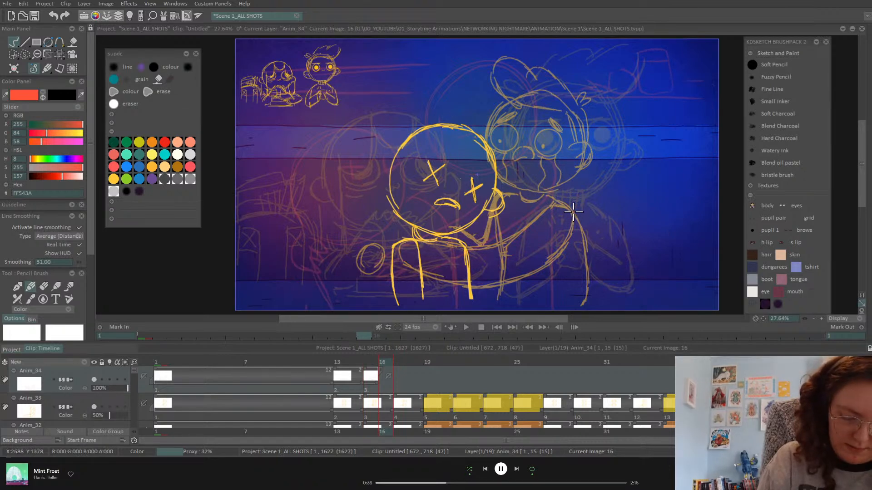
key("Right")
mouse_move(577, 223)
left_mouse_down()
mouse_move(561, 207)
mouse_move(471, 249)
mouse_move(424, 241)
left_mouse_up()
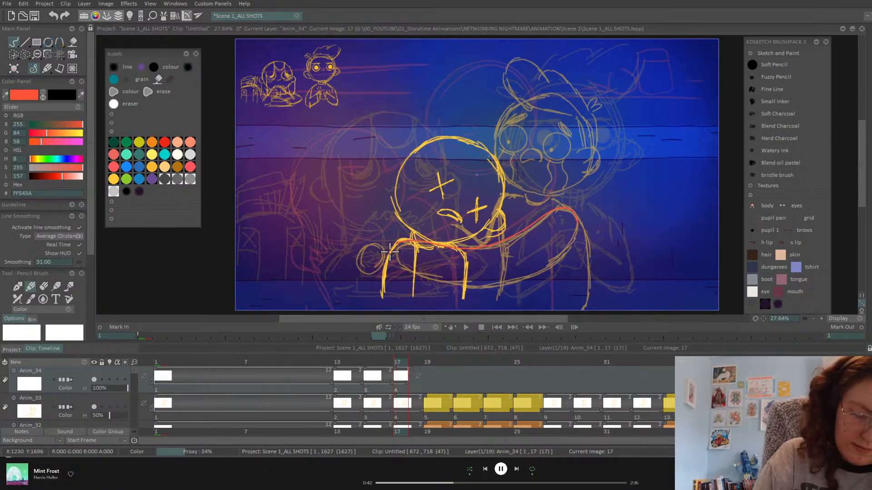
left_click_drag(421, 274, 484, 282)
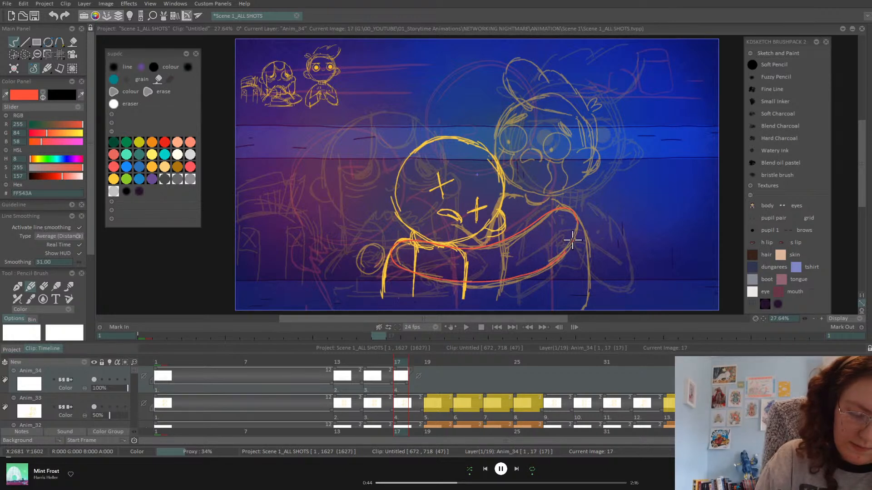
left_click_drag(405, 383, 418, 383)
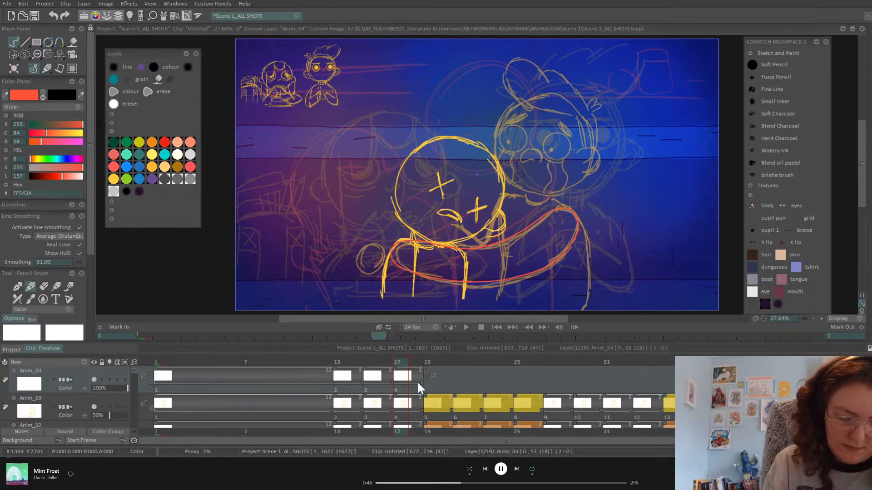
Copy frames 12 to 18 of Anim_34 and paste them starting at frames 19, 27 and 35
left_click_drag(319, 387, 426, 383)
left_click_drag(502, 385, 552, 384)
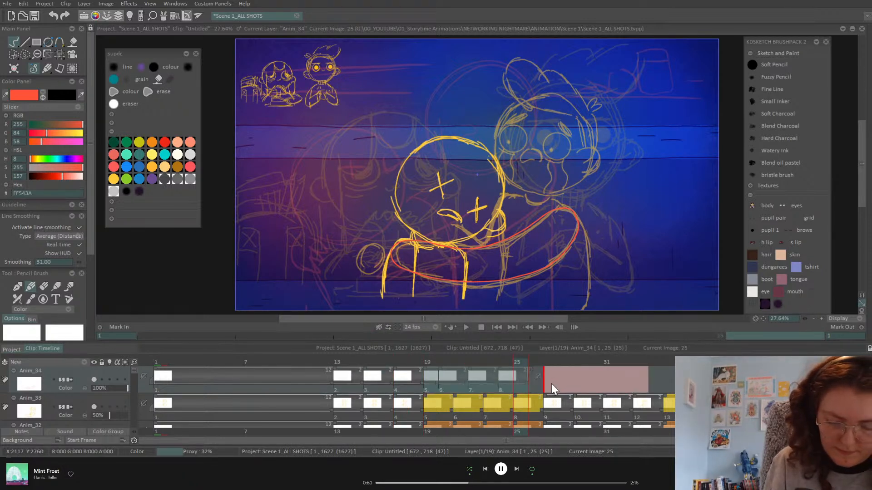
left_click(568, 392)
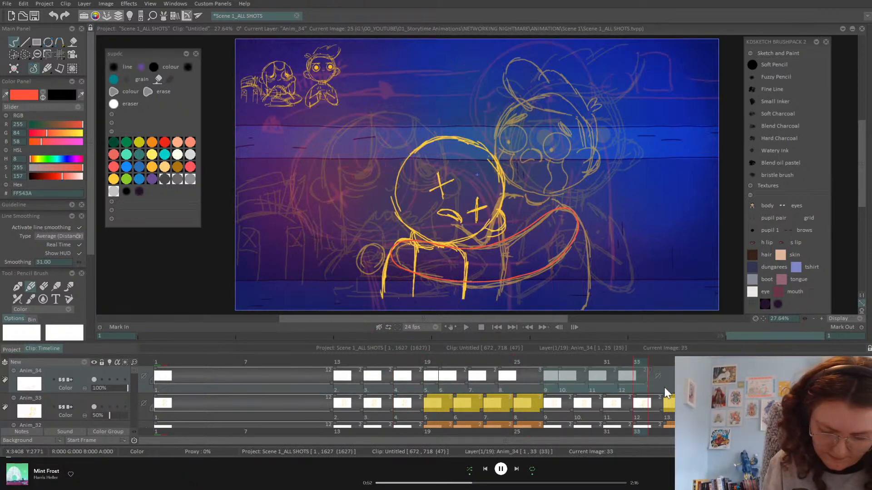
left_click_drag(619, 385, 668, 388)
left_click(685, 394)
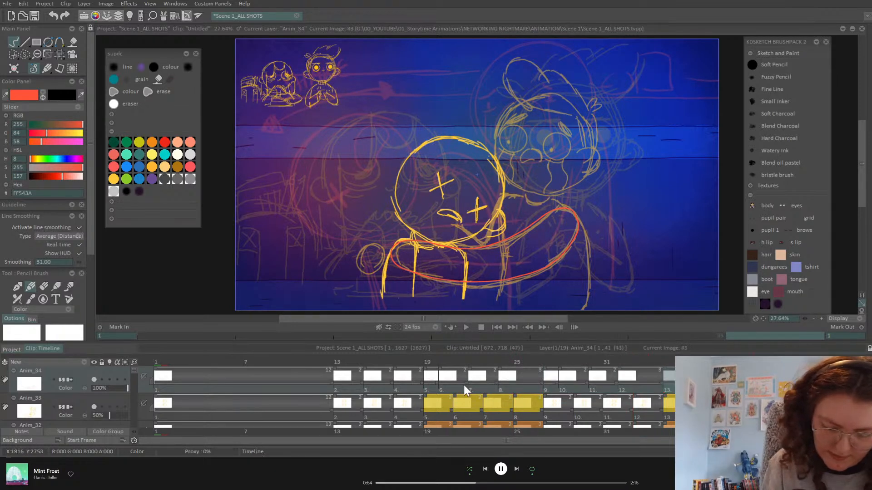
Extend the exposures of the drawings starting at frames 19 and 27 of Anim_34 to two frames each
left_click_drag(439, 383, 447, 383)
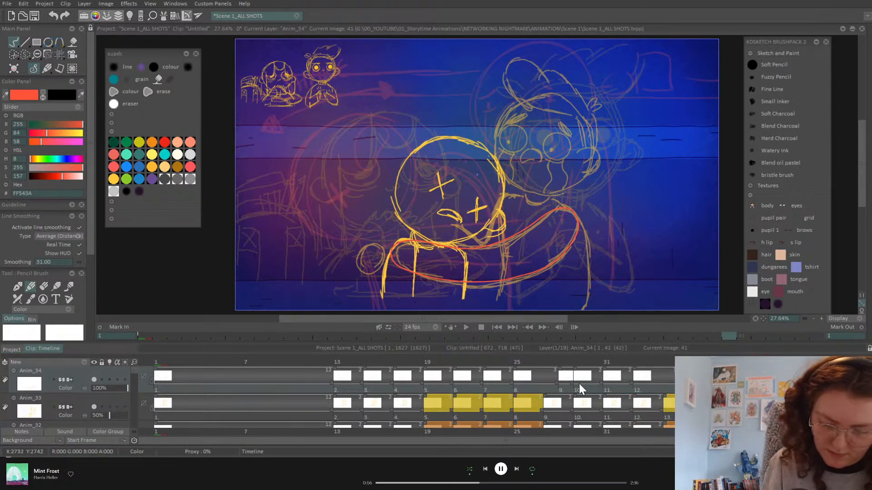
left_click(557, 383)
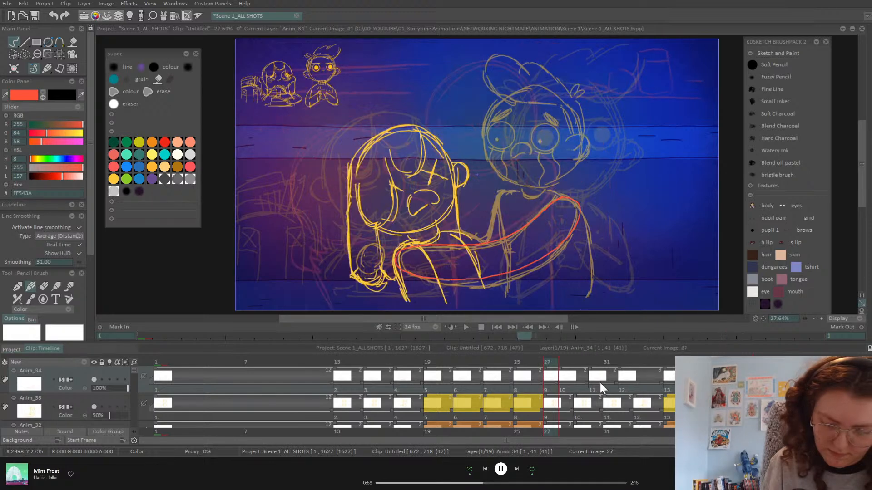
left_click_drag(557, 383, 570, 383)
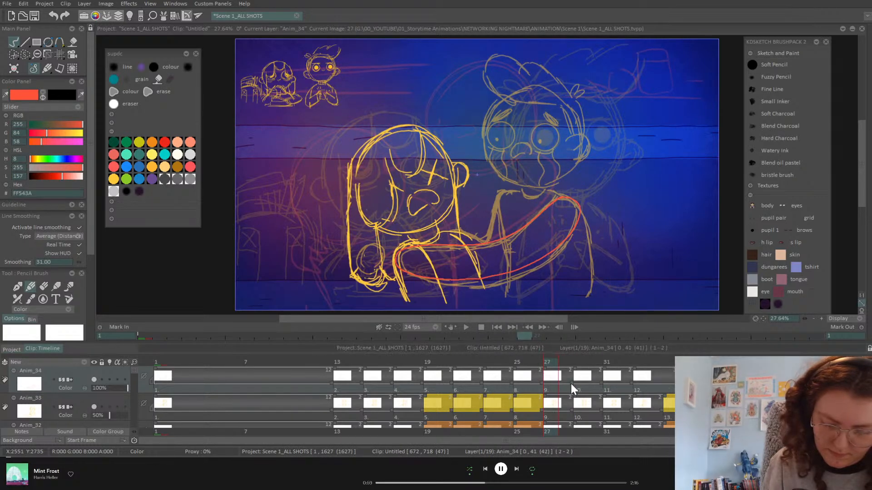
Toggle Anim_33's visibility to check it, and add a new animation layer between Anim_34 and Anim_33
left_click(94, 407)
left_click(95, 407)
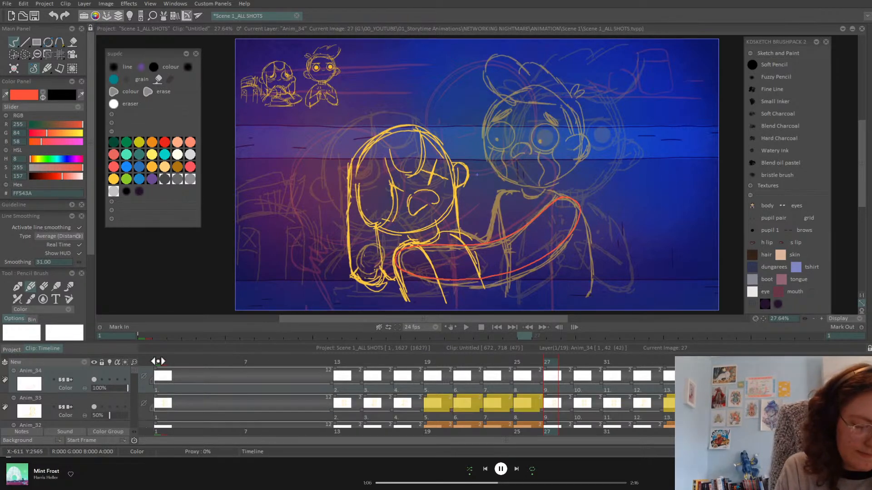
left_click(106, 407)
left_click(84, 362)
left_click(102, 363)
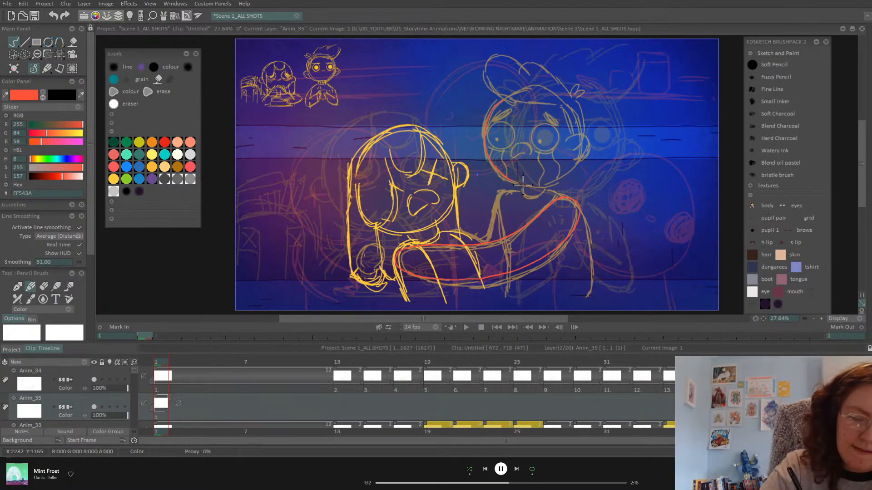
Trace the taller character's head, face and hair in red on frame 1 of Anim_35, and hold that drawing past the layer's end
mouse_move(512, 185)
left_mouse_down()
mouse_move(480, 145)
mouse_move(511, 96)
left_mouse_up()
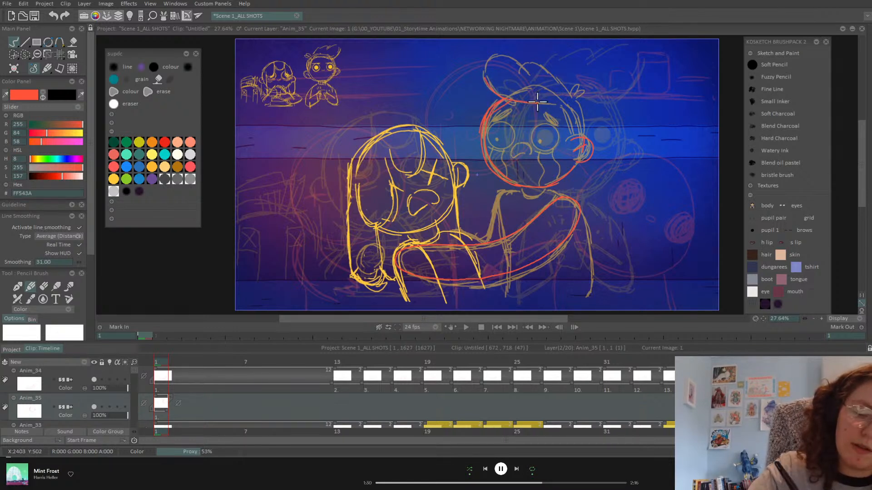
mouse_move(519, 100)
left_mouse_down()
mouse_move(564, 108)
mouse_move(576, 141)
left_mouse_up()
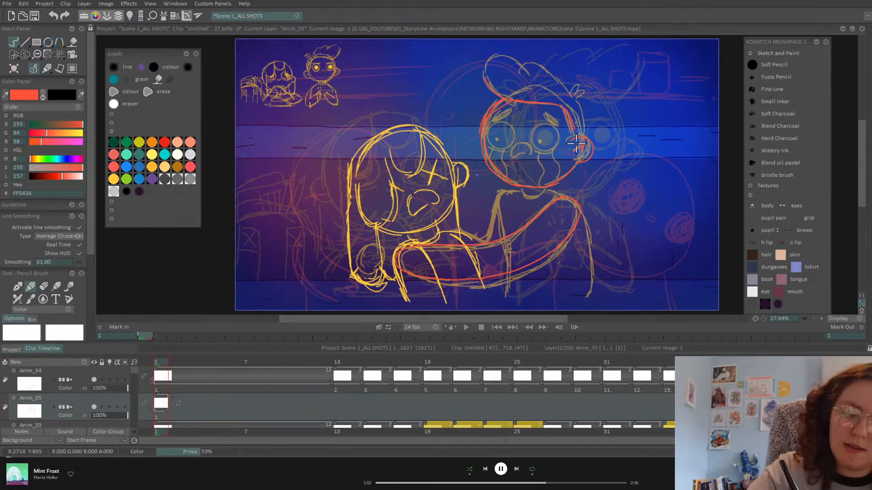
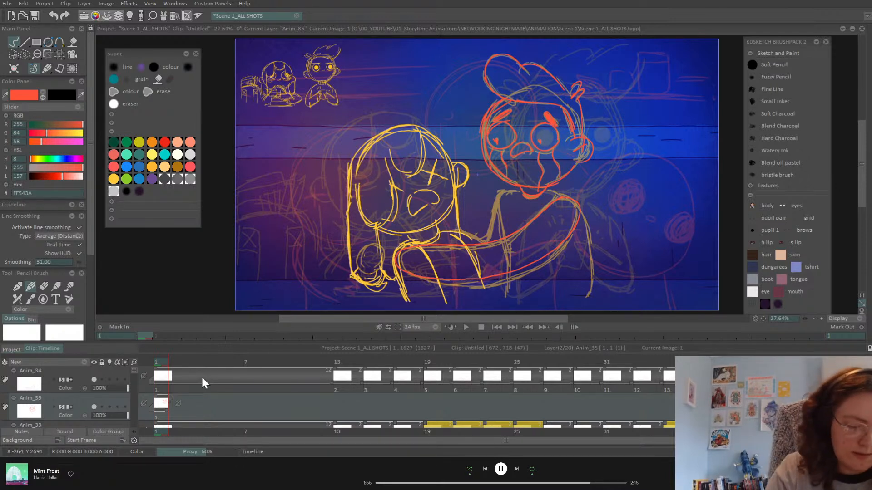
left_click(180, 403)
left_click(195, 427)
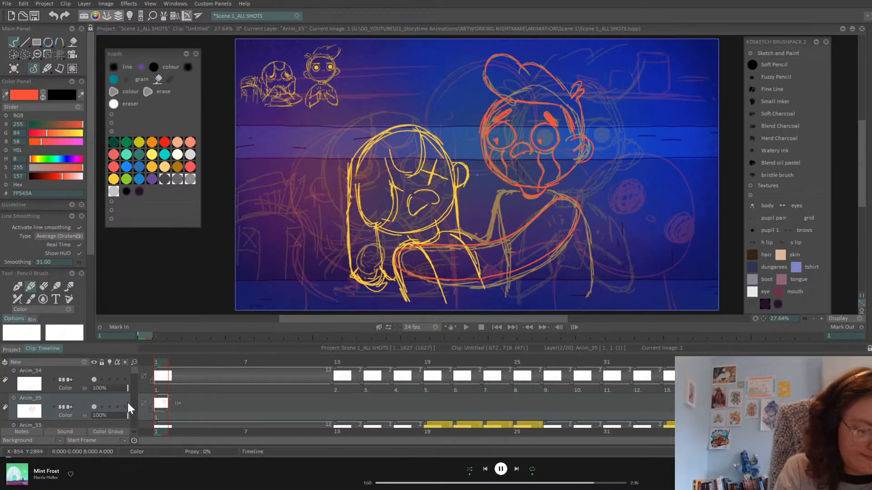
Hide the Anim_33 rough and play back the shake with the traced head and arm
scroll(135, 373, "down", 1)
left_click(93, 402)
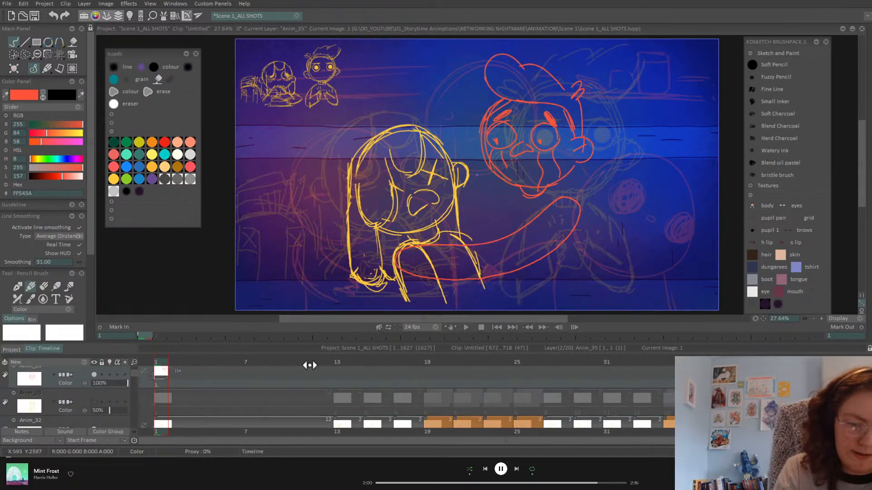
left_click(466, 326)
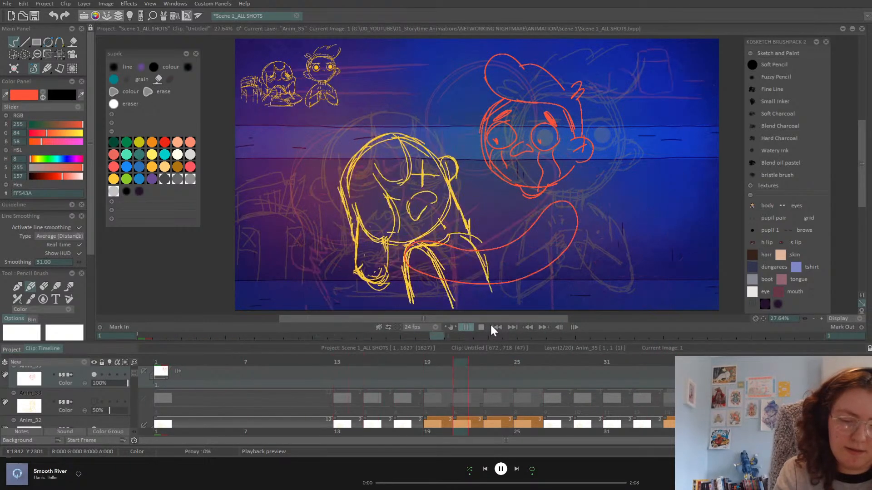
left_click(467, 327)
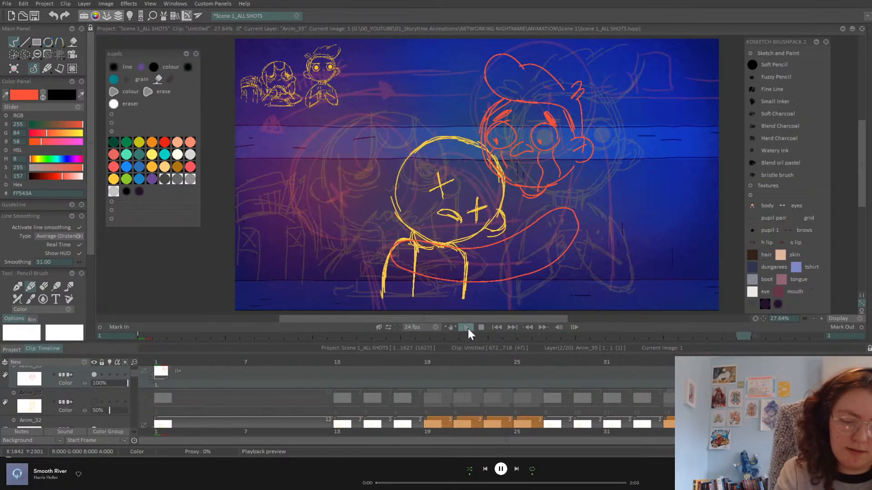
Extend the exposure of Anim_32's first drawing through frame 17
left_click(133, 375)
left_click_drag(133, 374, 132, 380)
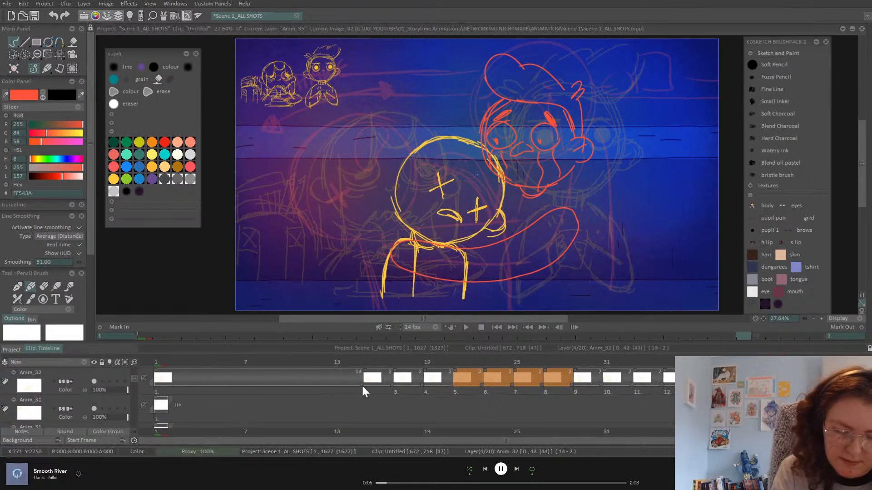
left_click_drag(361, 386, 362, 386)
left_click_drag(815, 364, 790, 362)
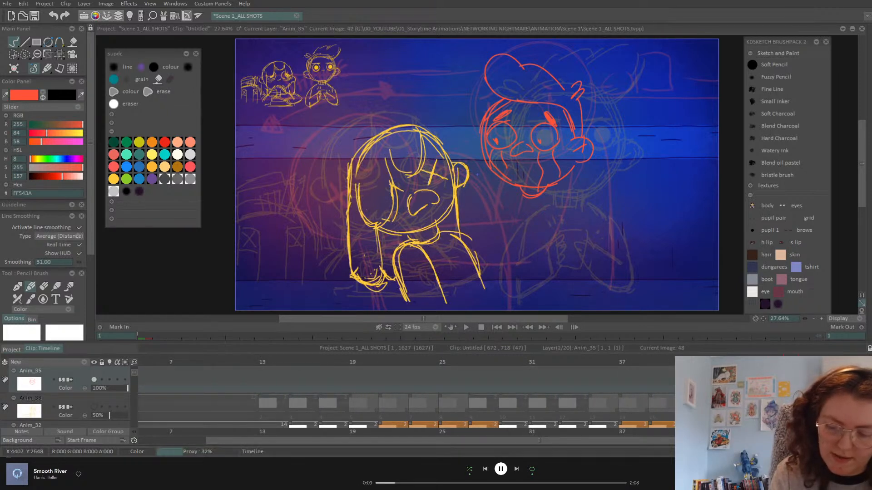
left_click_drag(132, 376, 134, 392)
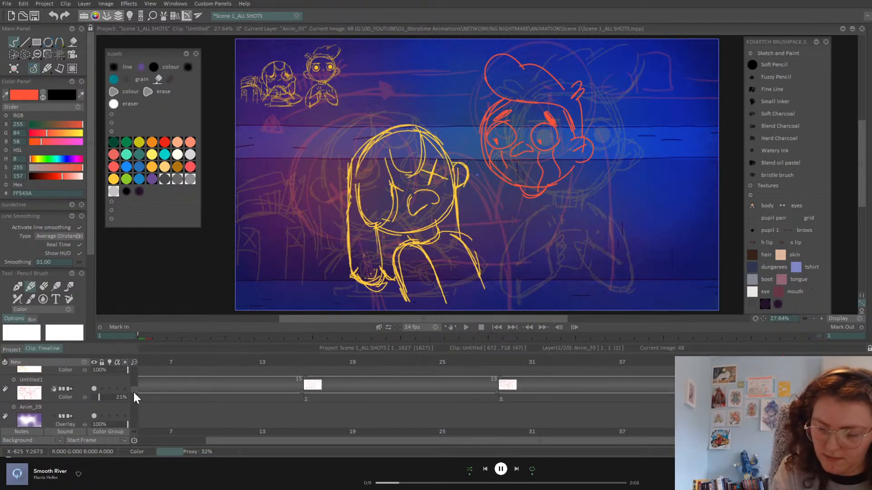
key("Left")
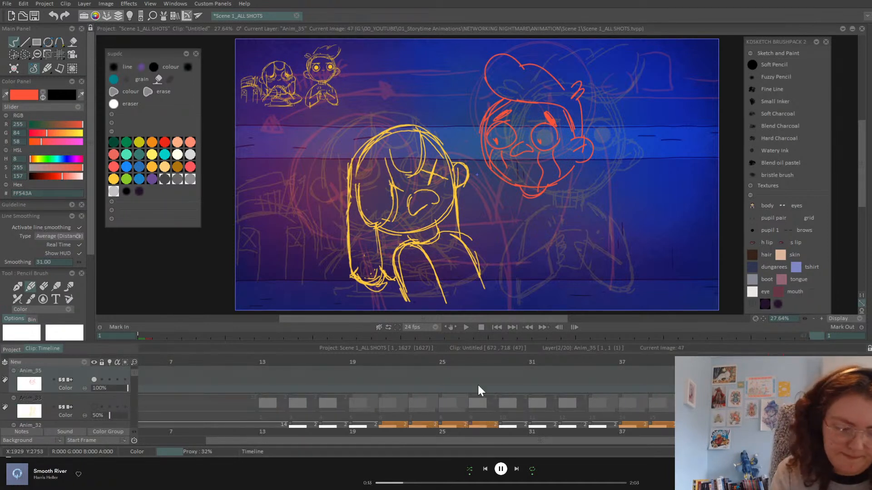
left_click_drag(133, 375, 137, 379)
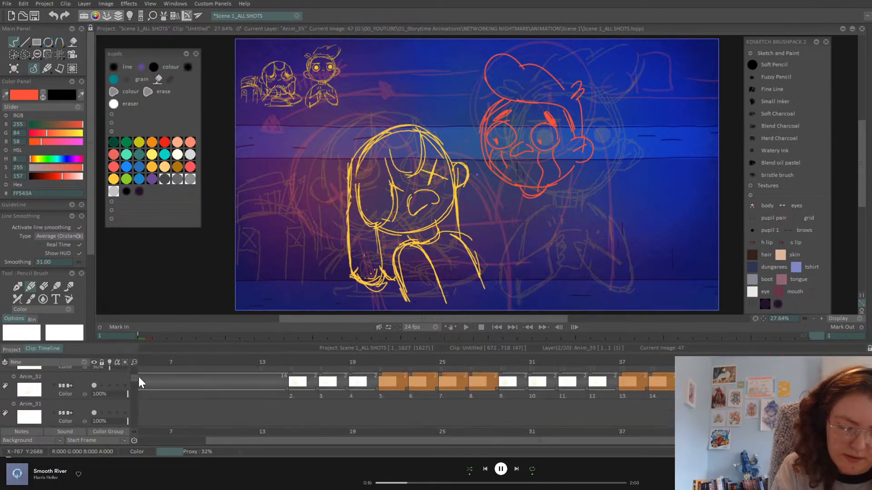
left_click_drag(283, 391, 327, 385)
left_click_drag(134, 380, 137, 375)
left_click_drag(323, 440, 275, 444)
Show Anim_33 again and extend the exposure of its first drawing through frame 17
left_click(94, 398)
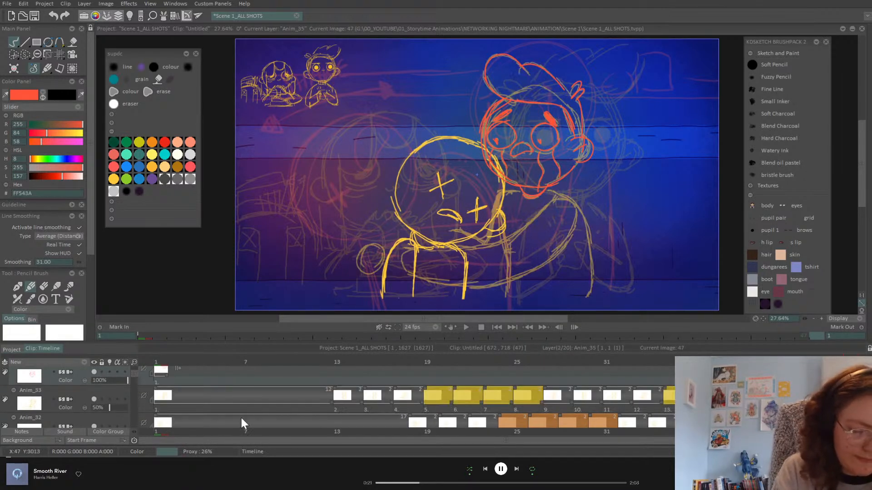
left_click(331, 403)
left_click(298, 410)
left_click_drag(335, 406, 148, 397)
Trace the taller character's neck, shoulders and body in red on frame 1 of Anim_35, following the rough pose
left_click(328, 362)
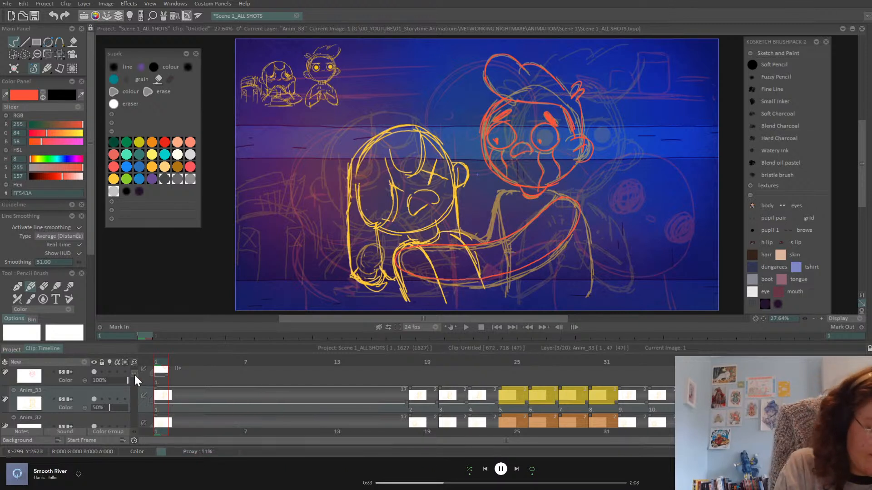
scroll(133, 375, "up", 1)
left_click(82, 396)
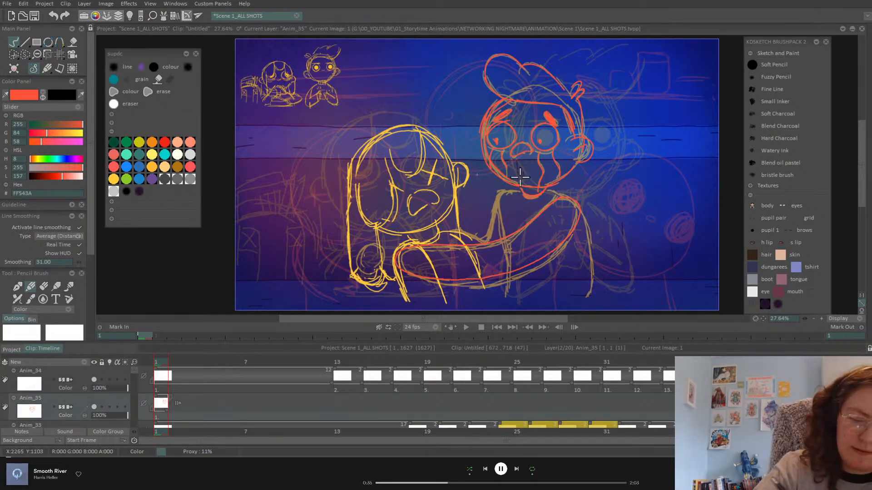
left_click_drag(497, 214, 507, 300)
mouse_move(507, 259)
left_mouse_down()
mouse_move(494, 207)
mouse_move(517, 192)
mouse_move(560, 194)
mouse_move(585, 233)
mouse_move(590, 297)
left_mouse_up()
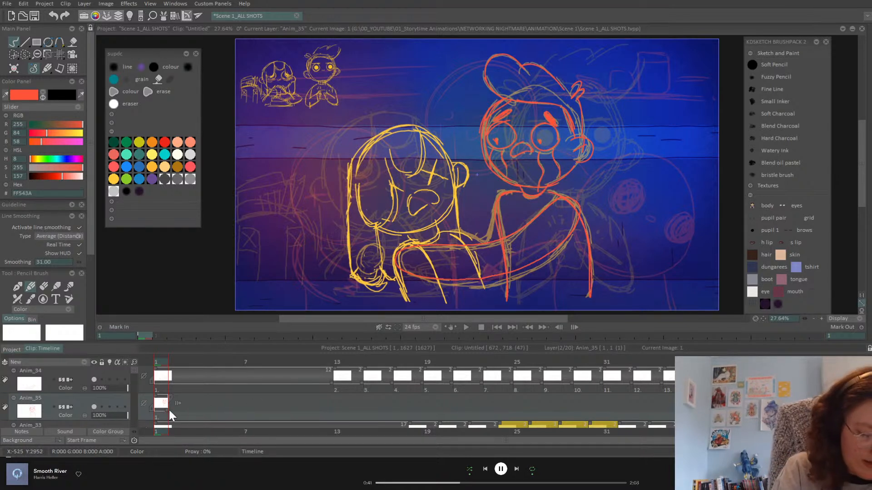
Extend Anim_35's drawing through frame 23 and Anim_34's first drawing through frame 17
left_click_drag(168, 410, 496, 408)
left_click_drag(329, 385, 444, 406)
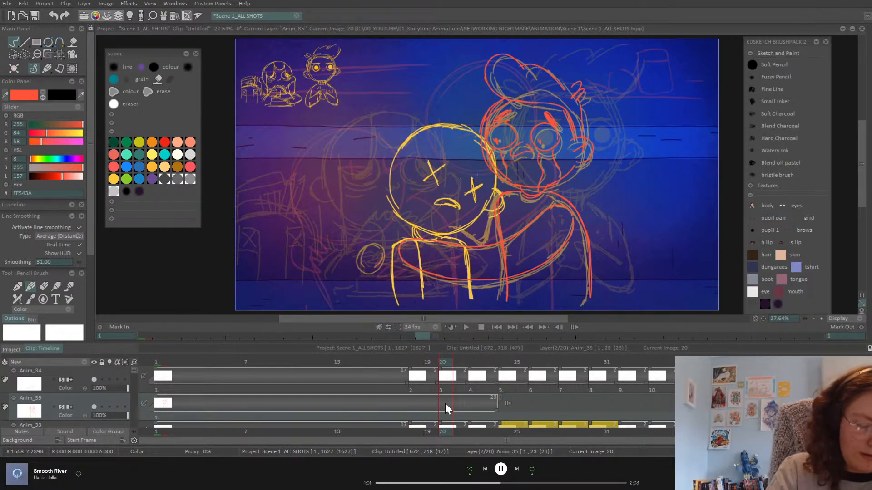
Step forward and back through the shake frames on Anim_34 to examine the arm against the traced head, body and rough poses
left_click(94, 382)
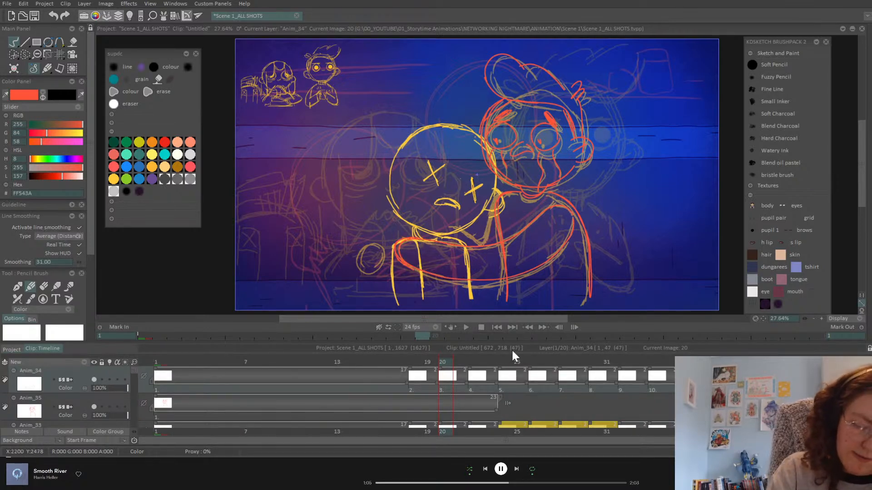
left_click_drag(473, 364, 562, 362)
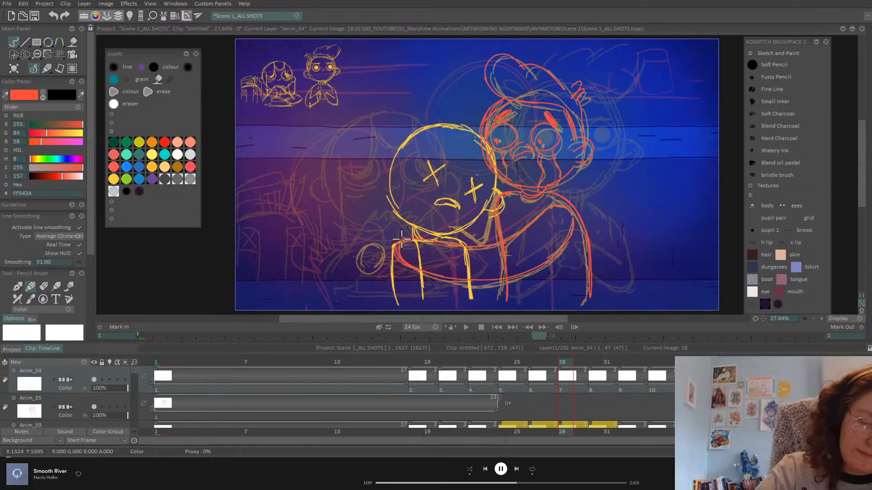
key("Right")
key("Right")
key("Right")
key("Right")
key("Right")
key("Right")
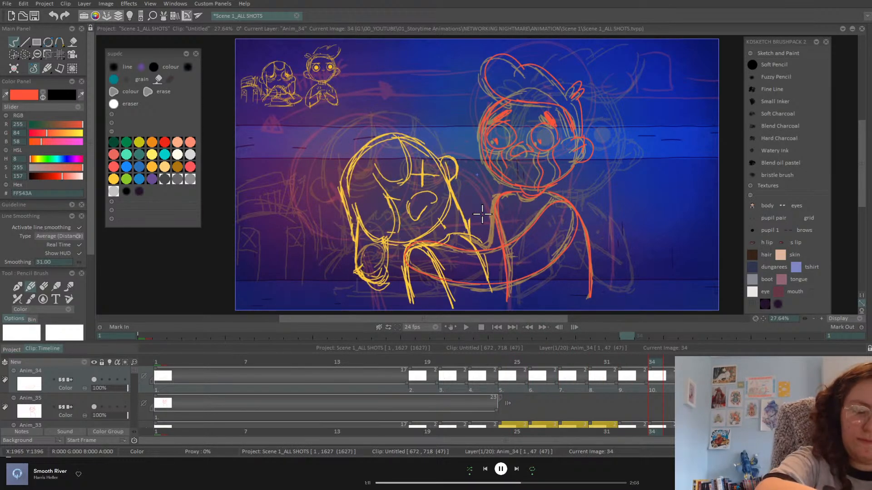
key("Right")
key("Right")
key("Right")
key("Right")
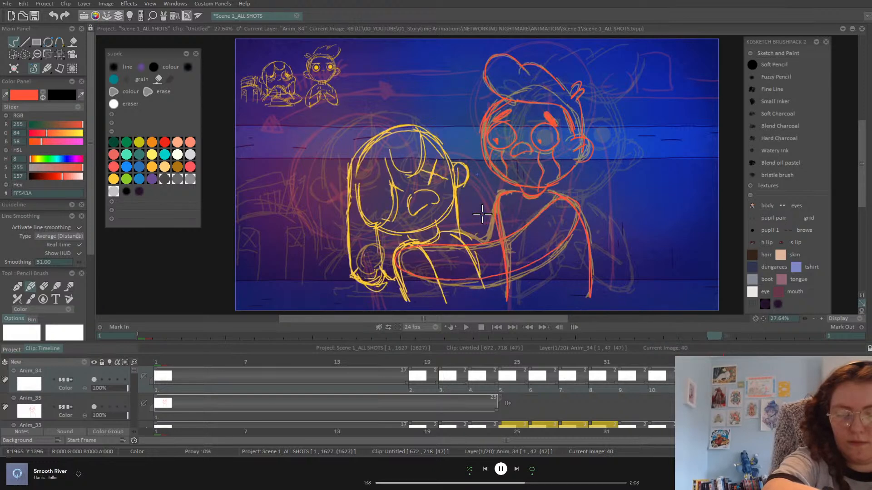
key("Right")
key("Right")
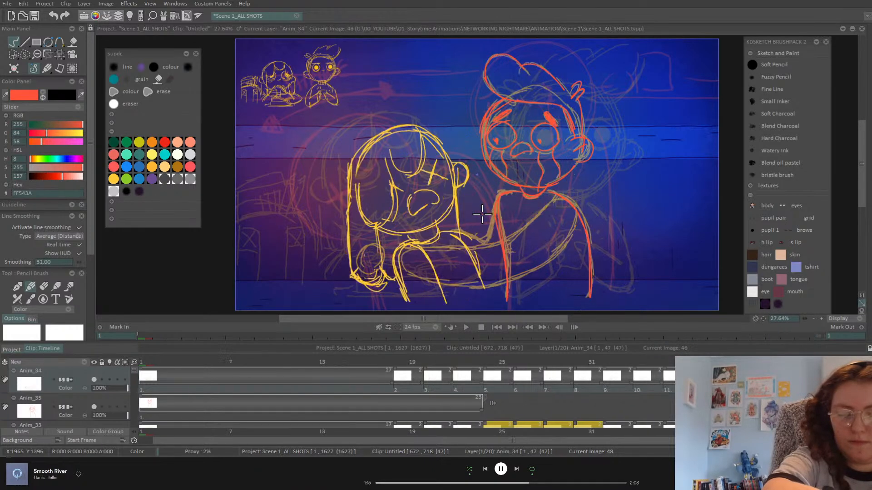
key("Left")
key("Left")
key("Left")
key("Left")
key("Left")
key("Left")
key("Left")
key("Left")
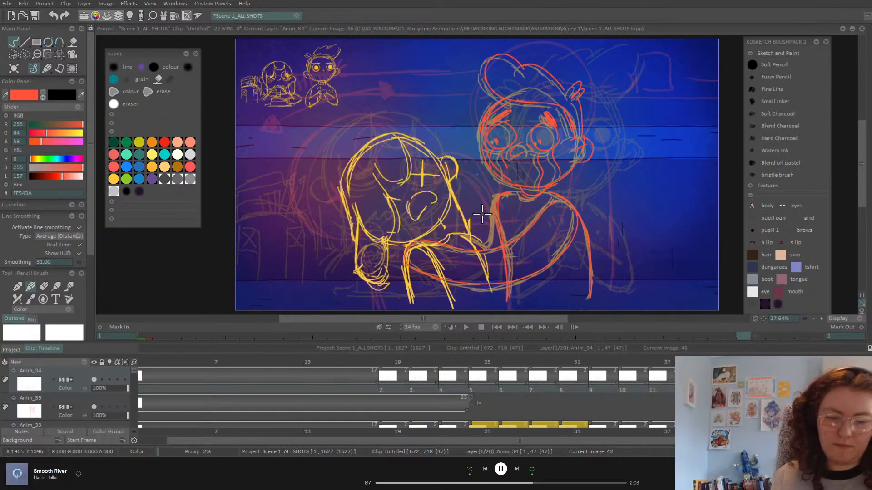
key("Left")
key("Left")
key("Left")
key("Left")
key("Left")
key("Left")
key("Left")
key("Left")
key("Left")
key("Left")
key("Left")
key("Left")
key("Left")
key("Left")
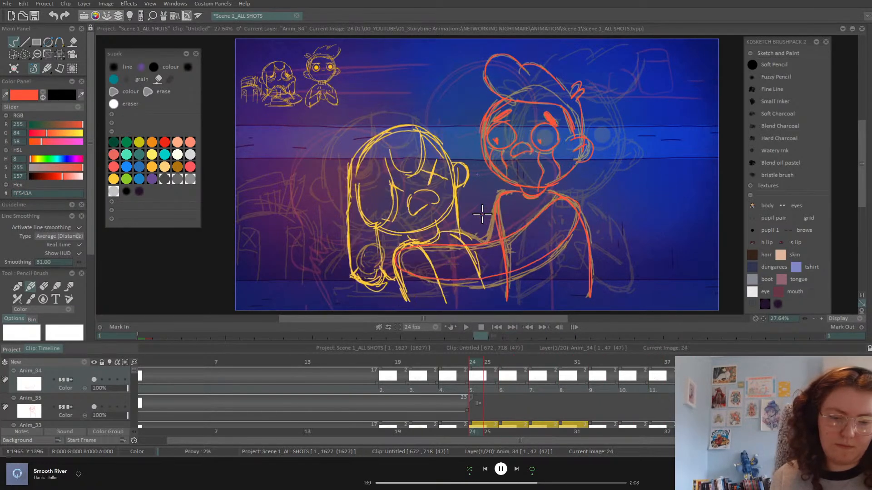
Lower the opacity of the Anim_33 rough layer to 14% and save the project
left_click(127, 409)
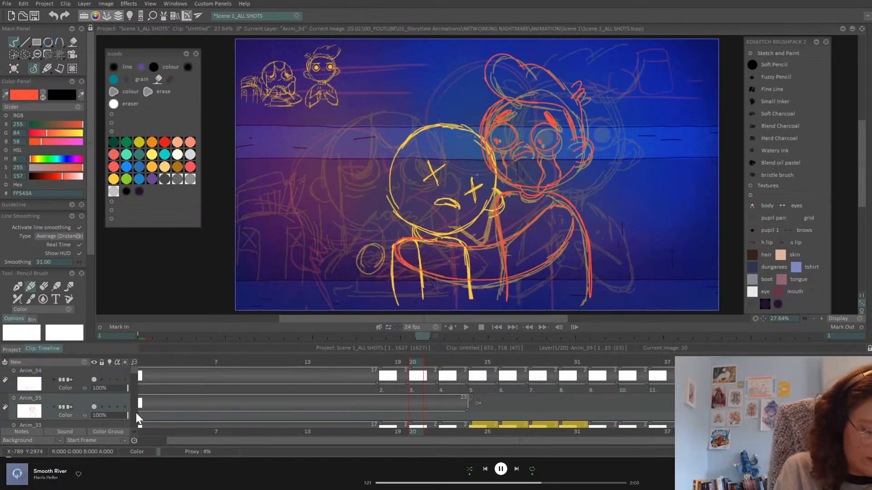
left_click_drag(206, 441, 167, 454)
scroll(134, 377, "down", 2)
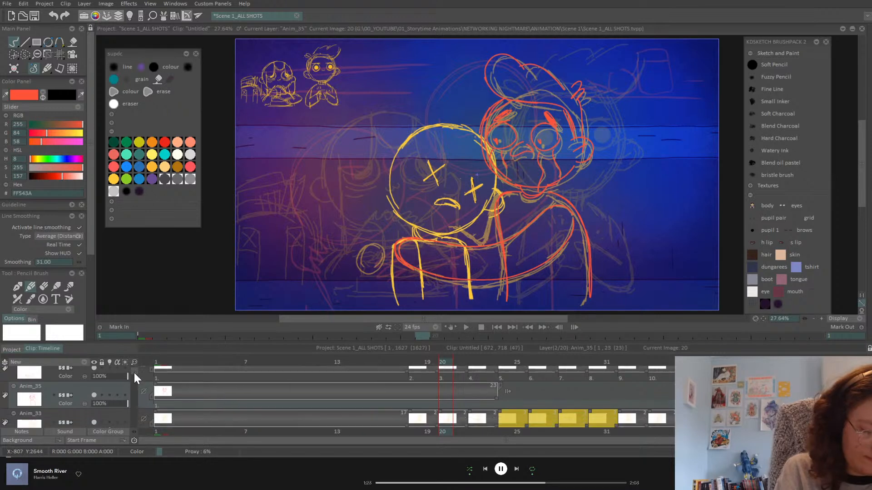
left_click_drag(100, 411, 96, 407)
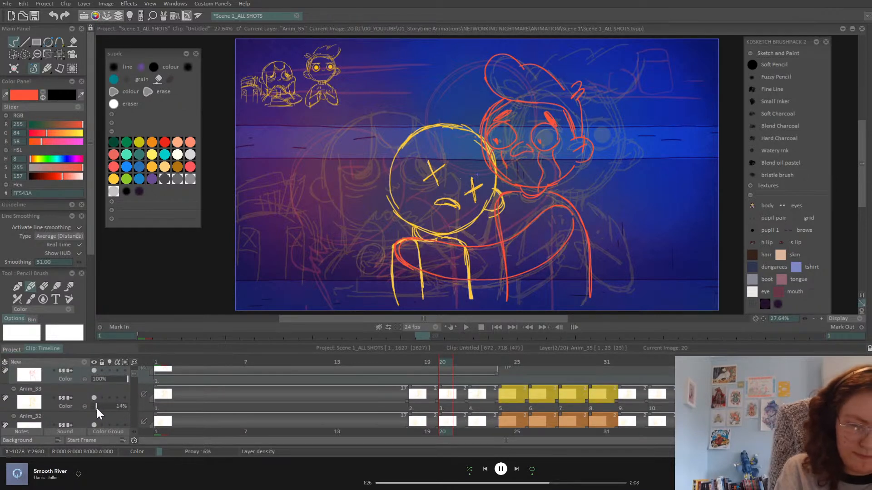
key("ctrl+s")
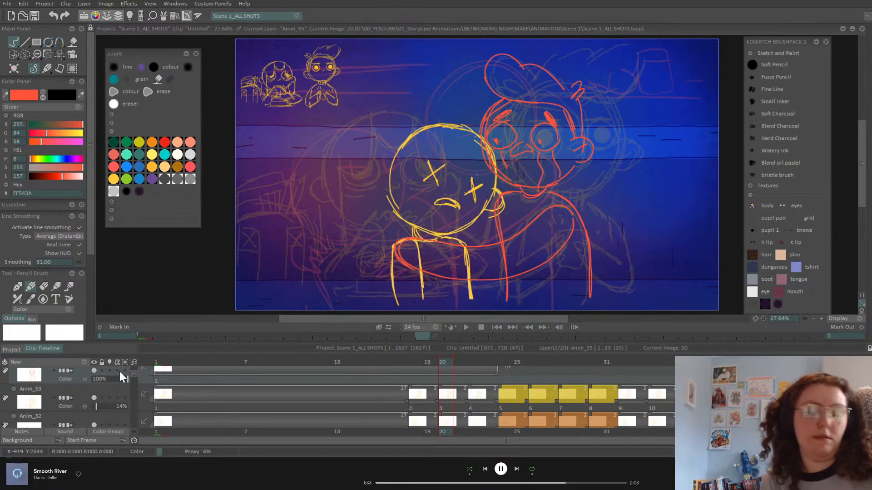
Scrub to frame 22 to compare the limp character's pose with the traced head and body on Anim_35
scroll(132, 375, "up", 2)
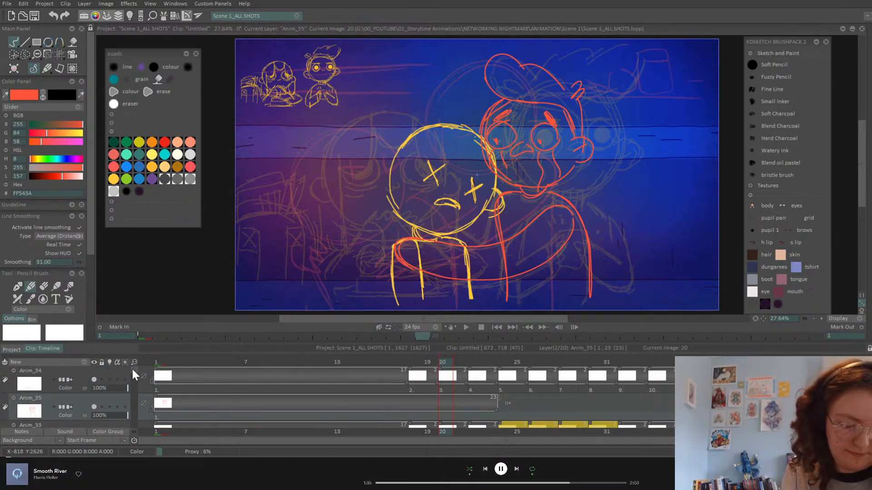
left_click_drag(409, 362, 475, 377)
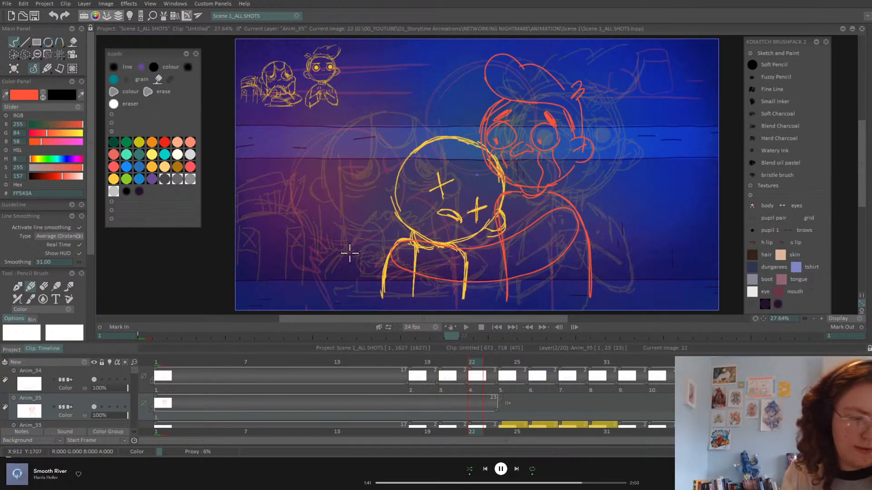
Warp the crying character's head and body on Anim_35 at frame 22, pulling the head right and up to the shoulders' lean
left_click(59, 53)
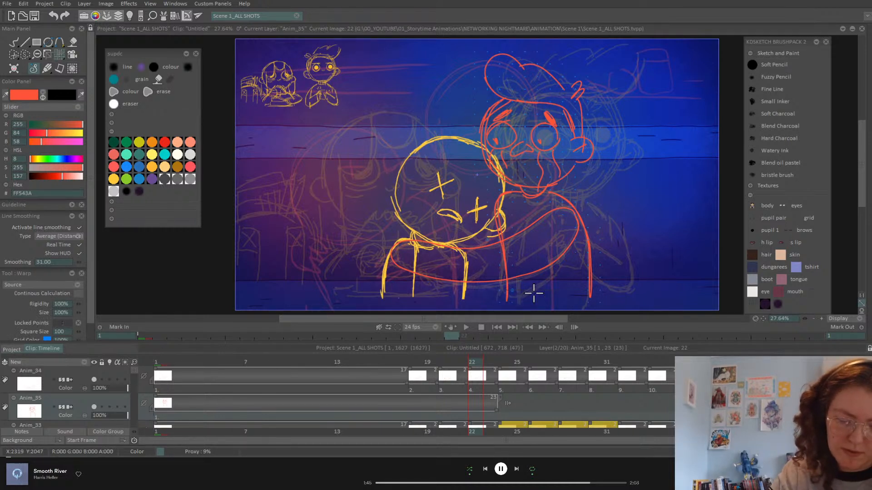
left_click_drag(533, 144, 565, 144)
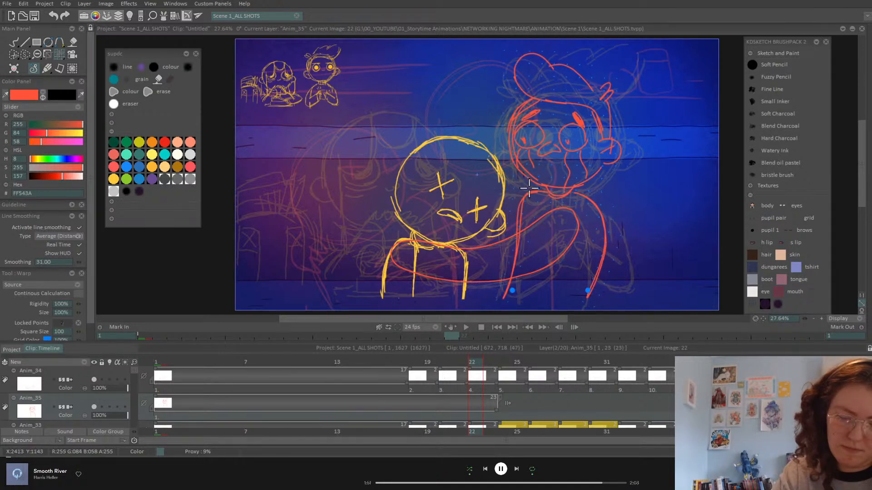
key("Return")
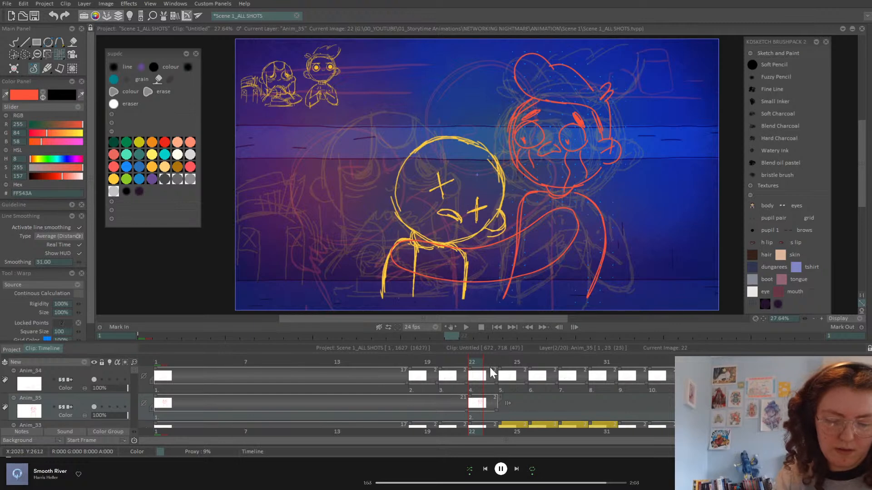
Warp the head and body on Anim_35 at frame 24, pinning the torso and tilting the head further right and back
left_click(500, 362)
left_click(503, 293)
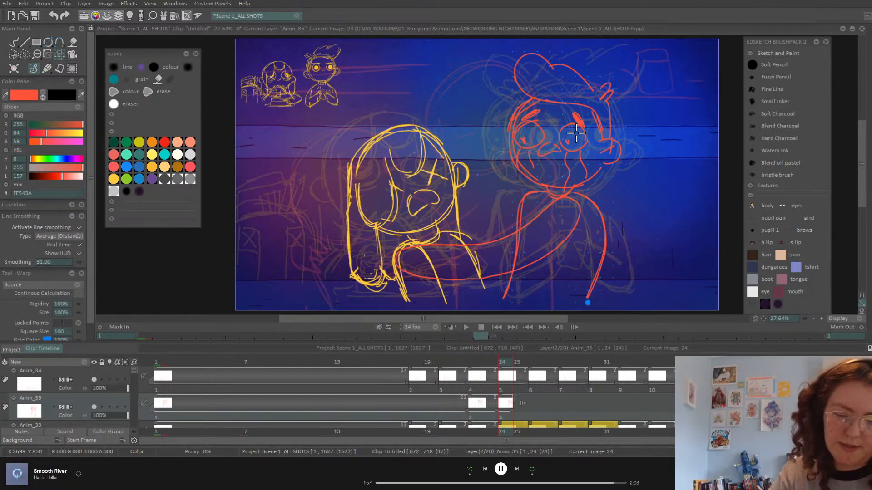
left_click_drag(596, 90, 623, 105)
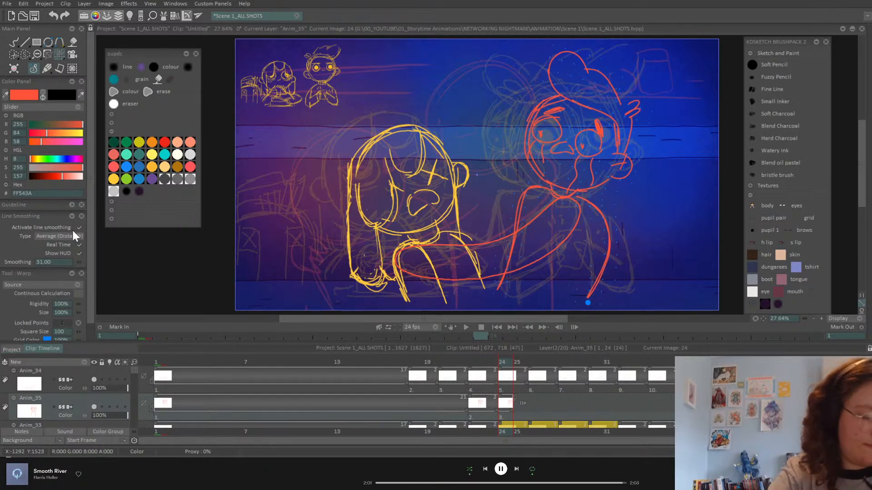
scroll(68, 304, "down", 1)
left_click(57, 332)
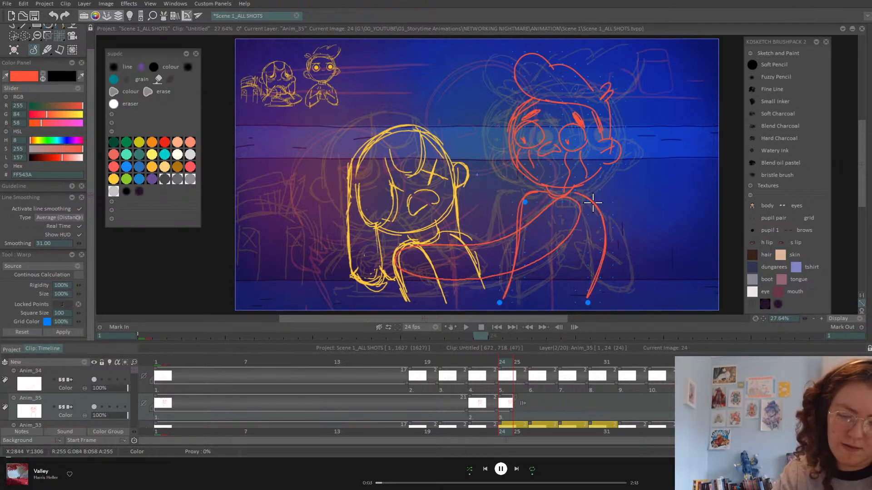
mouse_move(598, 105)
left_mouse_down()
mouse_move(609, 89)
mouse_move(624, 101)
left_mouse_up()
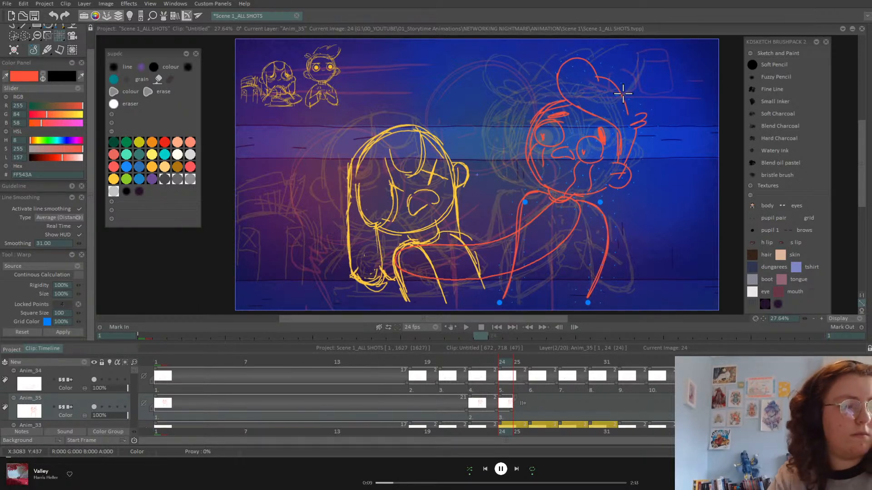
left_click(486, 362)
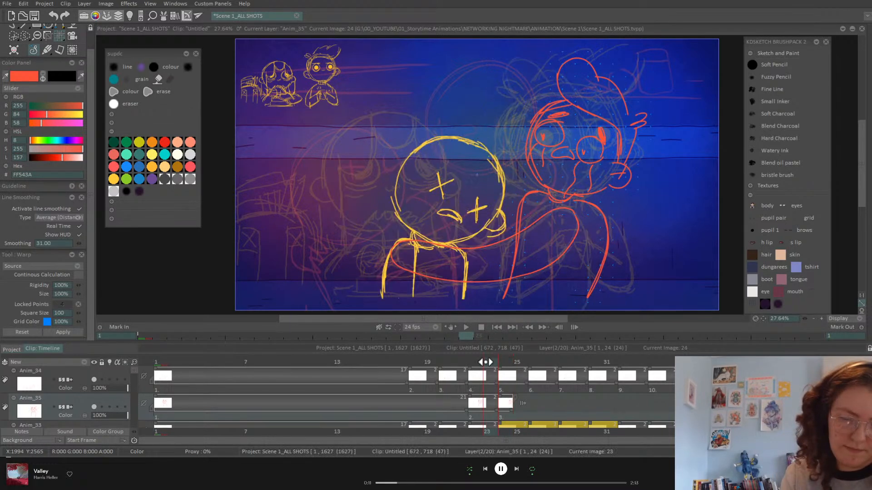
Play back the shake from the start to check the timing of the warped head poses
left_click(14, 27)
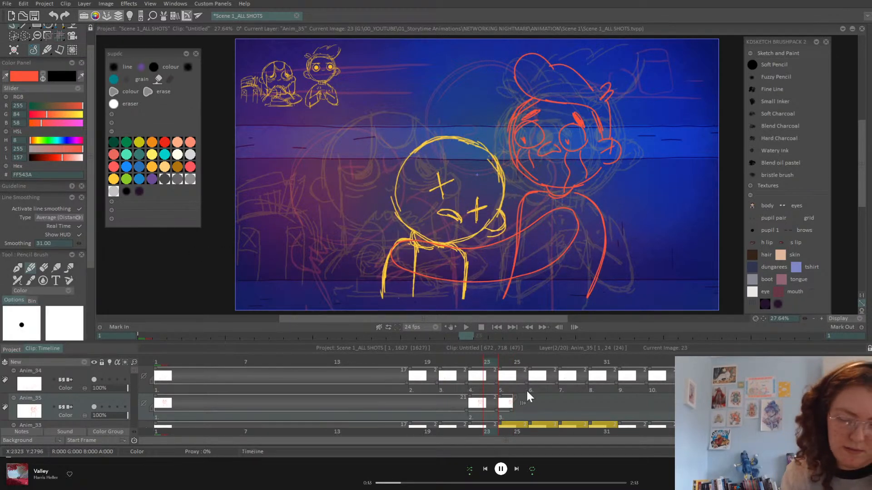
left_click(492, 327)
left_click(469, 330)
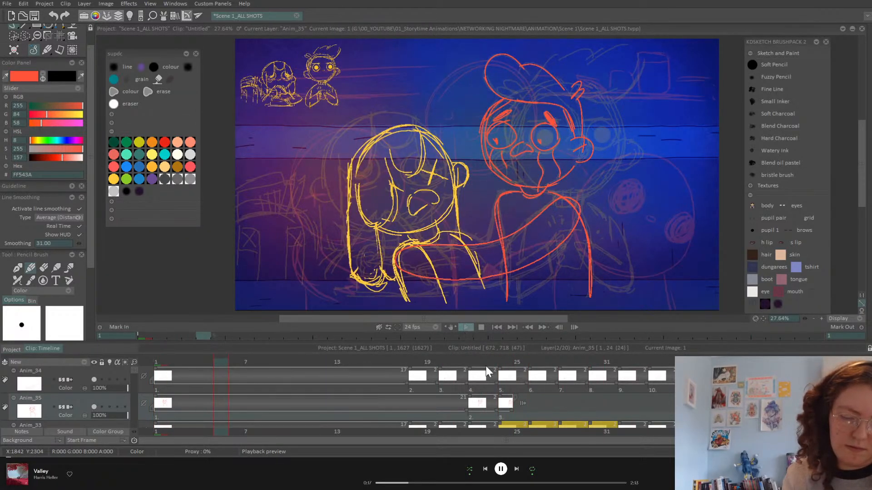
left_click(433, 365)
left_click_drag(431, 366, 410, 386)
left_click(409, 385)
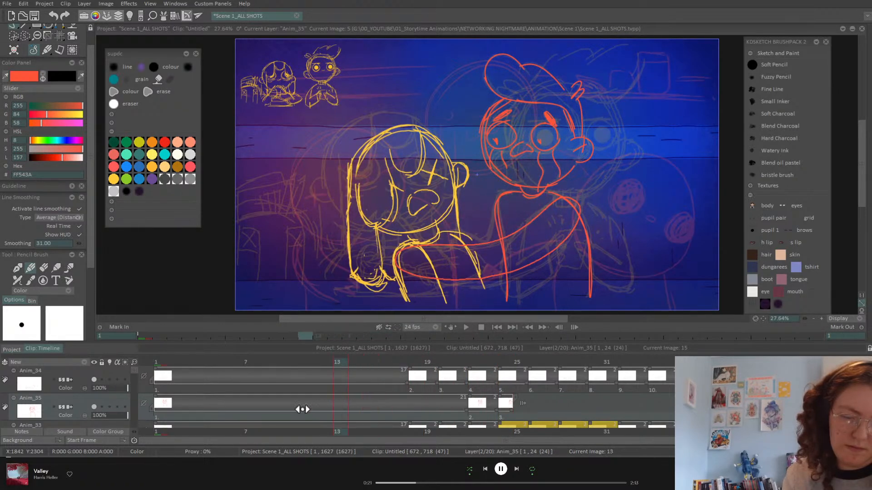
Extend Anim_35's first drawing through frame 23 and its second drawing through frame 27
left_click(414, 404)
mouse_move(413, 404)
left_mouse_down()
mouse_move(507, 406)
mouse_move(498, 409)
left_mouse_up()
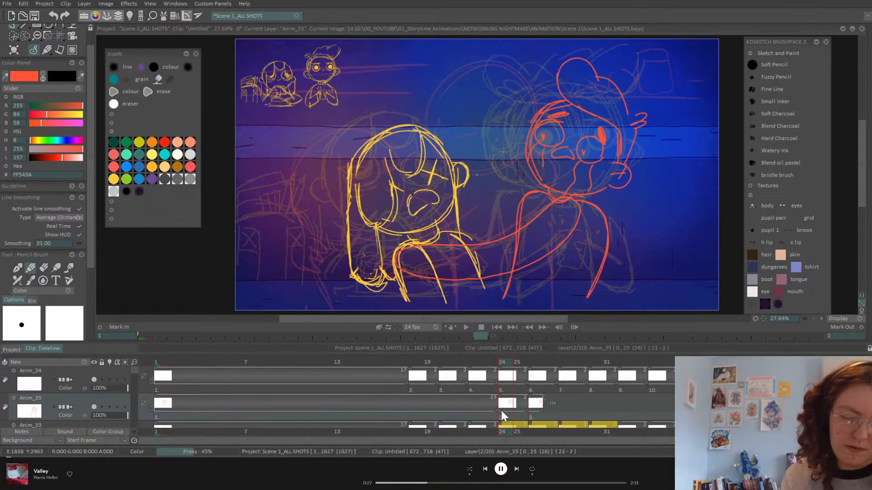
left_click_drag(504, 361, 562, 361)
left_click_drag(530, 411, 558, 409)
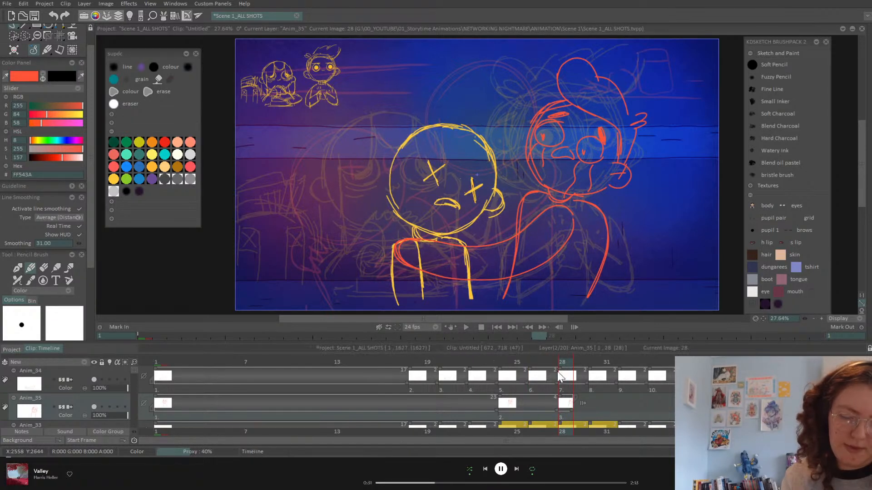
Erase the eyes, brows, mouth and tear lines inside the head on Anim_35 at frame 28
left_click(508, 362)
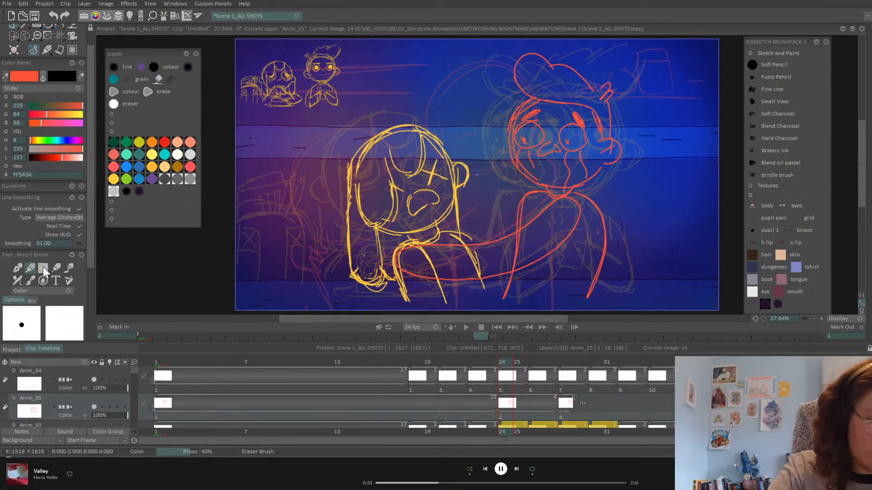
left_click(43, 268)
left_click(562, 362)
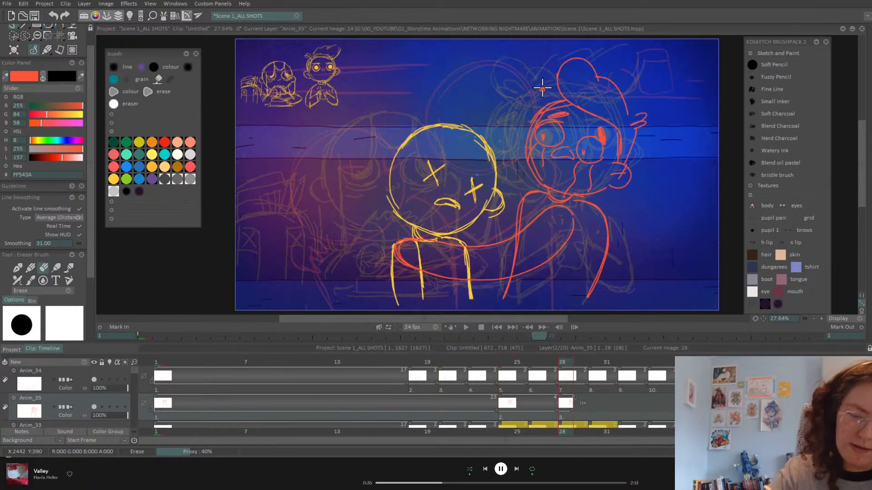
mouse_move(544, 126)
left_mouse_down()
mouse_move(535, 132)
mouse_move(558, 116)
mouse_move(549, 118)
left_mouse_up()
mouse_move(583, 162)
left_mouse_down()
mouse_move(582, 128)
mouse_move(610, 147)
left_mouse_up()
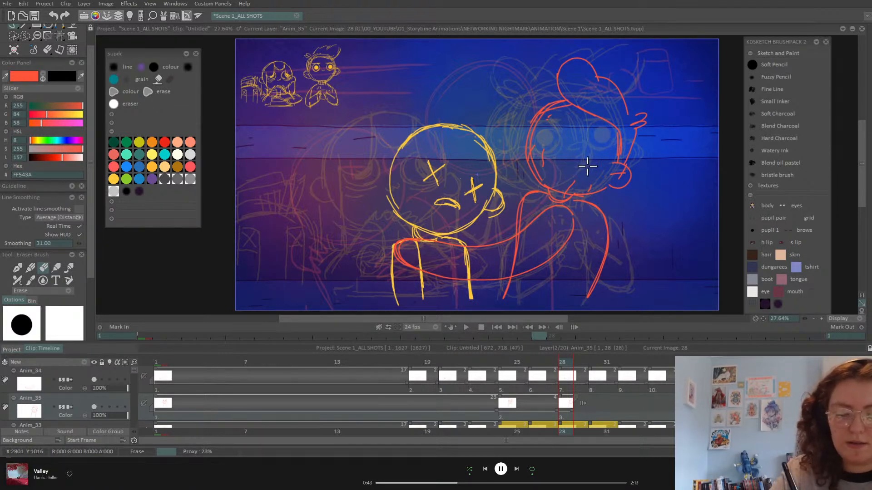
mouse_move(576, 189)
left_mouse_down()
mouse_move(543, 157)
mouse_move(538, 132)
mouse_move(550, 148)
left_mouse_up()
Draw a wailing face with a wide open mouth, raised brows, tear streams and flying teardrops on Anim_35 at frame 28
left_click(29, 268)
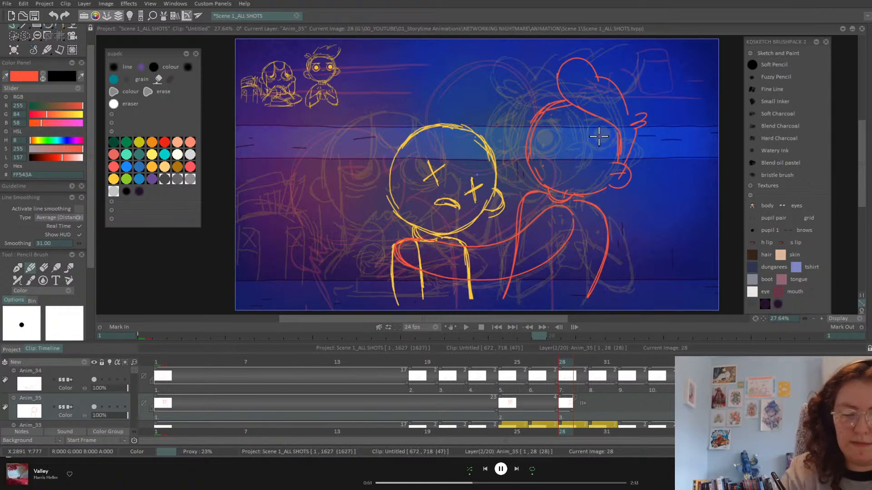
left_click_drag(601, 119, 604, 127)
mouse_move(545, 155)
left_mouse_down()
mouse_move(566, 162)
mouse_move(582, 176)
mouse_move(592, 156)
left_mouse_up()
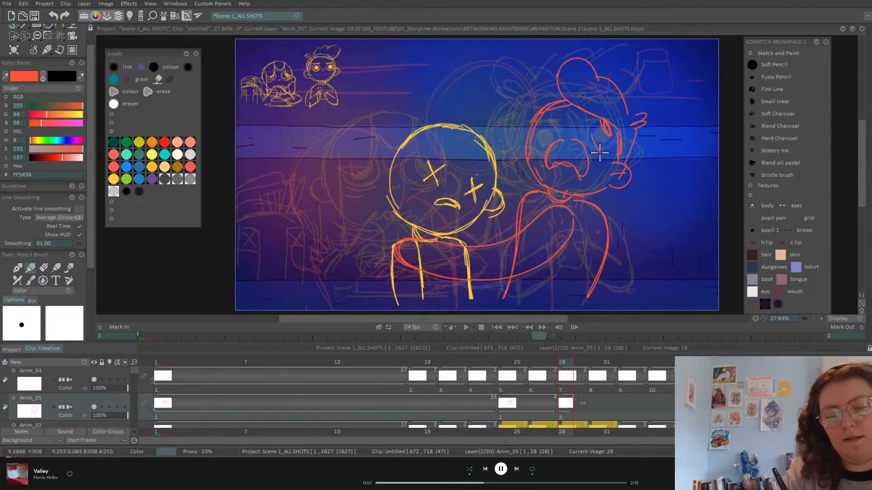
left_click_drag(589, 133, 612, 150)
mouse_move(541, 117)
left_mouse_down()
mouse_move(557, 126)
mouse_move(550, 131)
mouse_move(577, 104)
mouse_move(559, 107)
left_mouse_up()
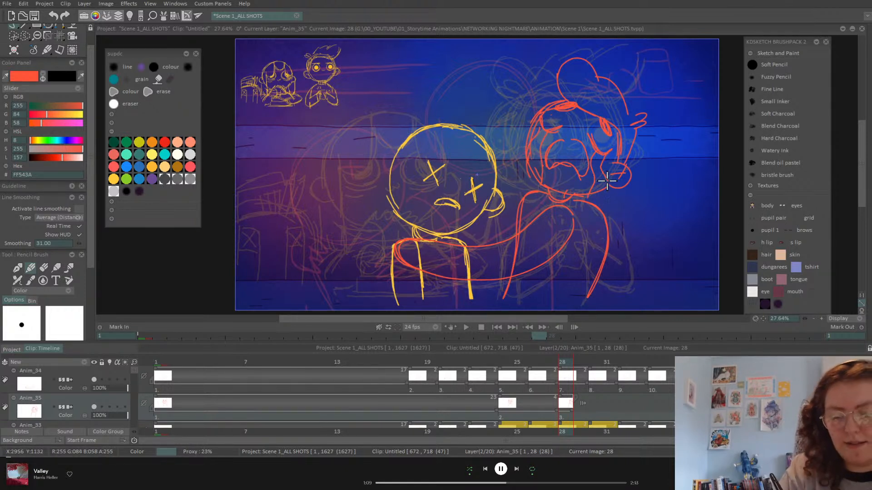
left_click_drag(516, 168, 515, 201)
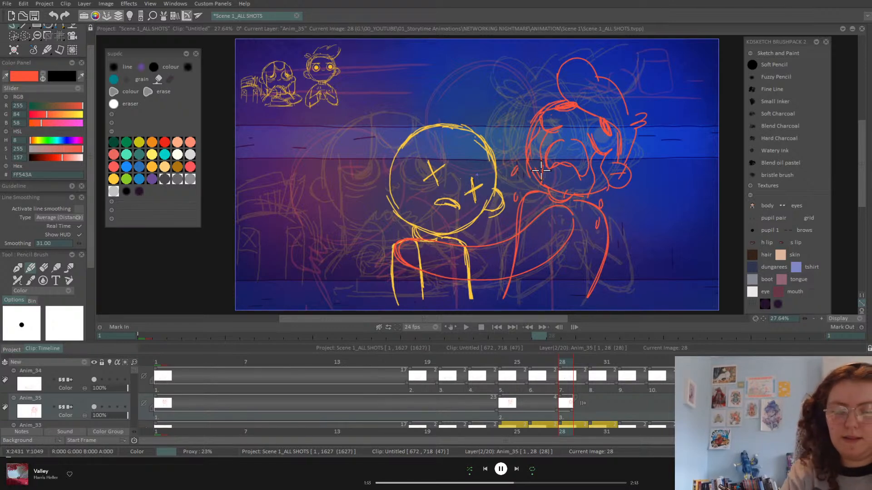
Erase the eyes, mouth and tear lines on Anim_35 at frame 24, keeping the eyebrows
mouse_move(536, 362)
left_mouse_down()
mouse_move(497, 373)
mouse_move(520, 378)
mouse_move(492, 390)
mouse_move(502, 383)
left_mouse_up()
key("e")
mouse_move(532, 147)
left_mouse_down()
mouse_move(539, 128)
mouse_move(570, 136)
mouse_move(572, 125)
left_mouse_up()
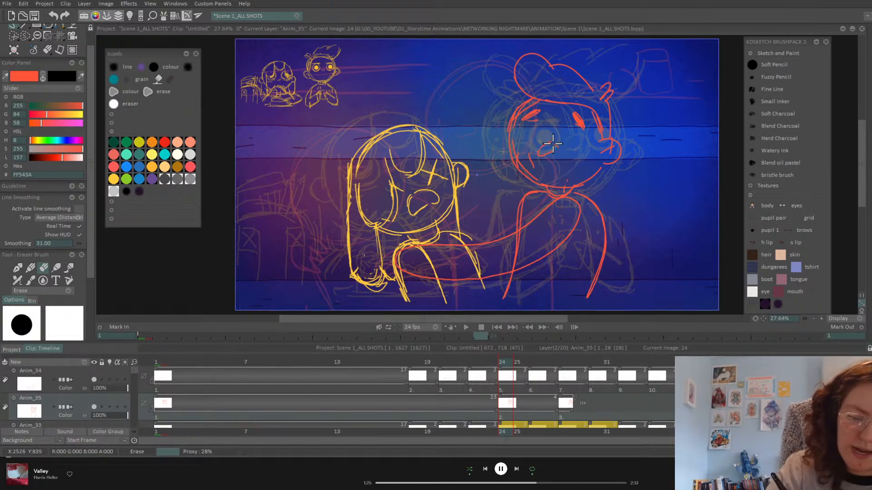
mouse_move(541, 148)
left_mouse_down()
mouse_move(532, 164)
mouse_move(527, 136)
left_mouse_up()
Redraw the face on Anim_35 at frame 24 with squashed oval eyes, pupils, a wobbly mouth and tear streams
left_click(32, 268)
left_click_drag(556, 135, 579, 131)
left_click_drag(524, 125, 516, 133)
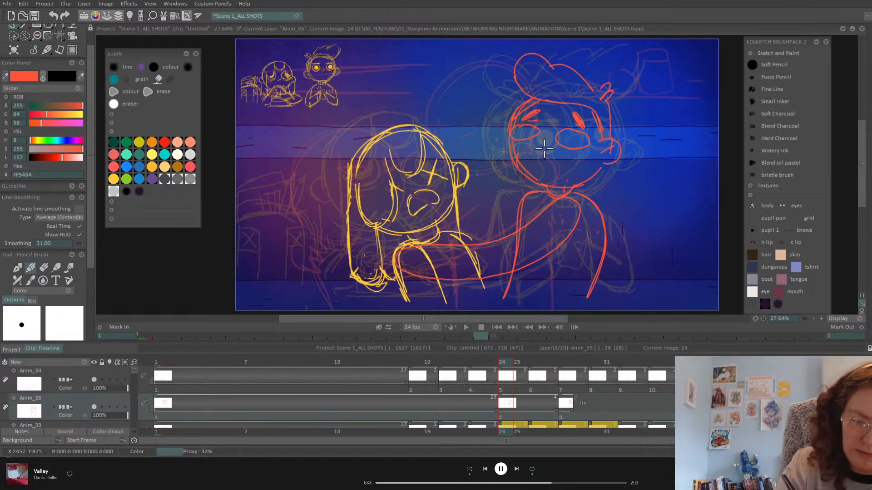
left_click_drag(542, 158, 566, 156)
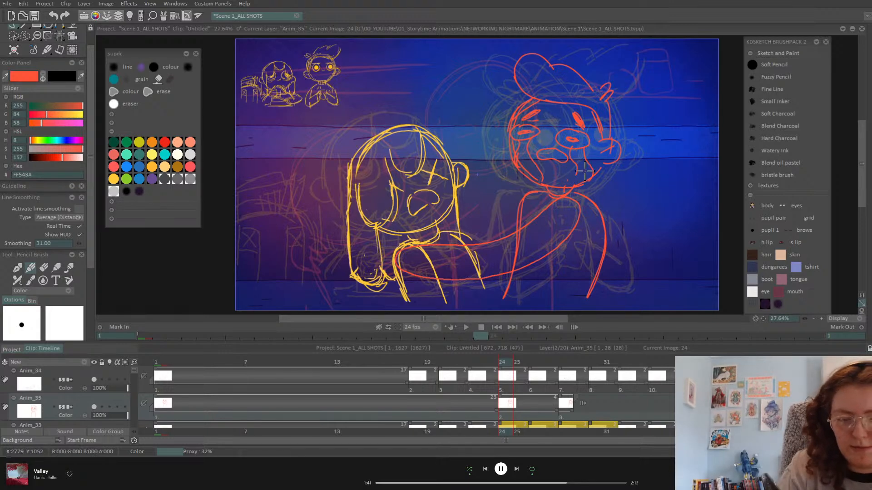
Scrub and play through the shake to check the redrawn faces, returning to frame 24
left_click_drag(500, 363, 592, 368)
key("space")
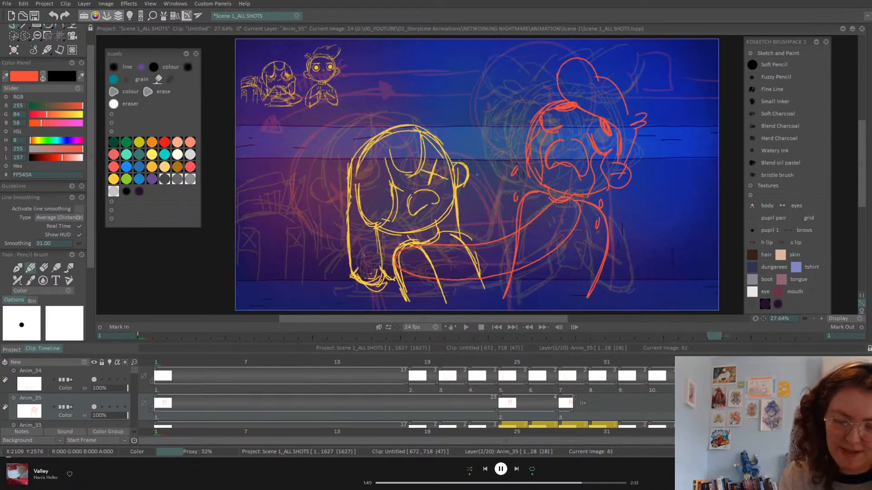
left_click_drag(489, 411, 505, 410)
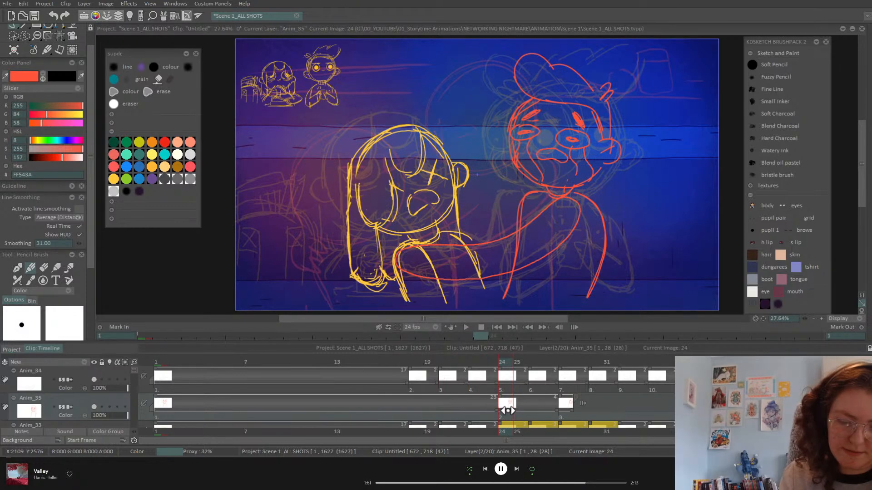
Warp the arm on Anim_34 at frame 24 so its shoulder and hand ends fit the shifted body and the limp character
left_click(61, 32)
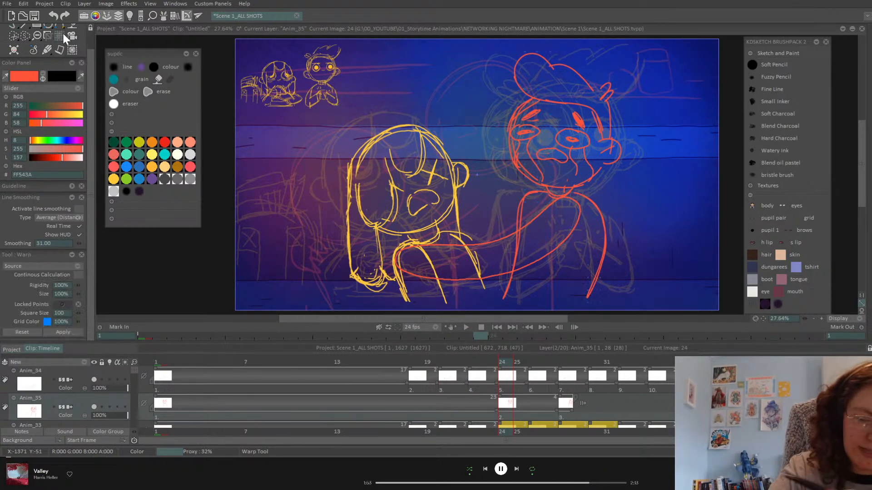
key("Up")
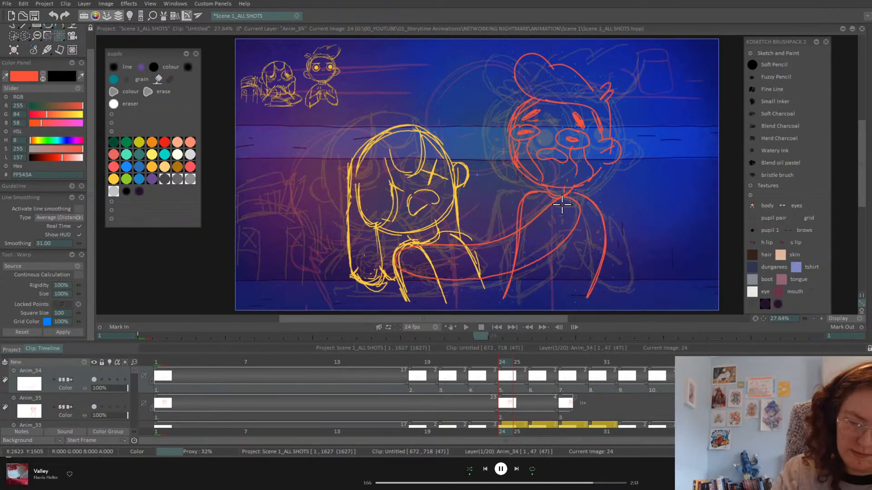
left_click_drag(567, 204, 591, 194)
left_click_drag(414, 247, 400, 251)
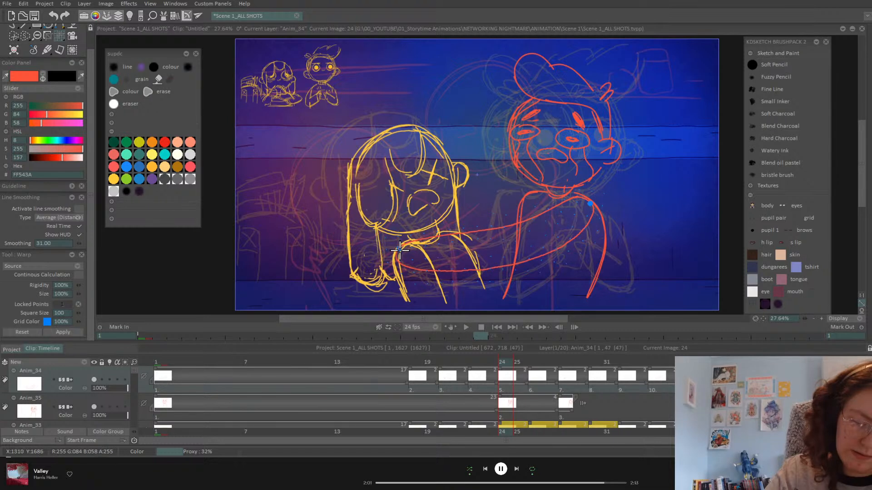
left_click_drag(522, 263, 523, 258)
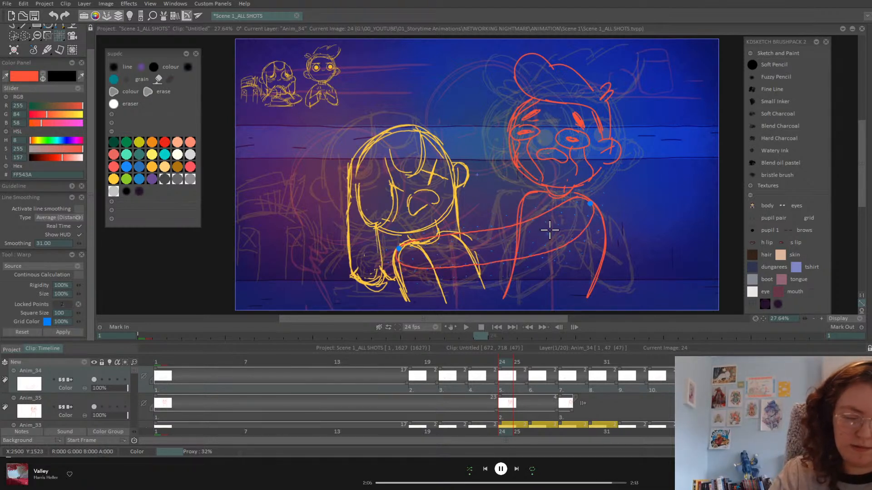
Warp the arm on Anim_34 at frame 26, pinning the hand and pulling the shoulder end right onto the shifted body
key("Right")
key("Right")
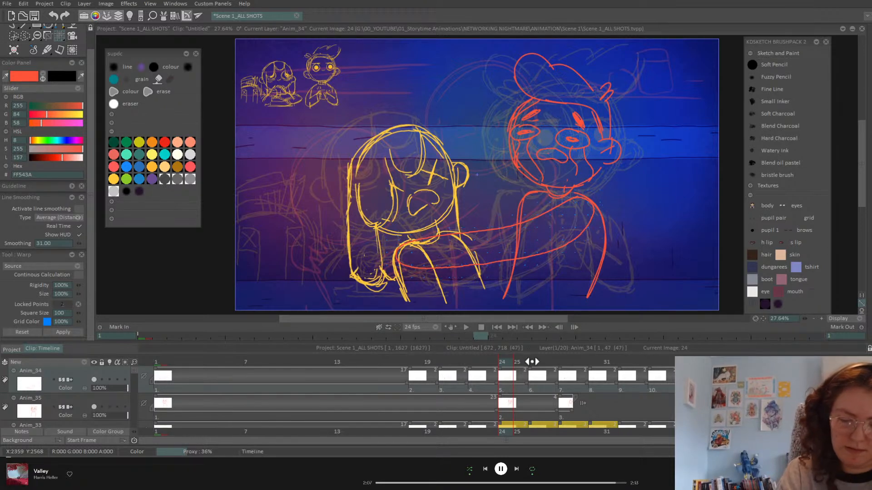
left_click(411, 253)
left_click_drag(573, 207, 593, 203)
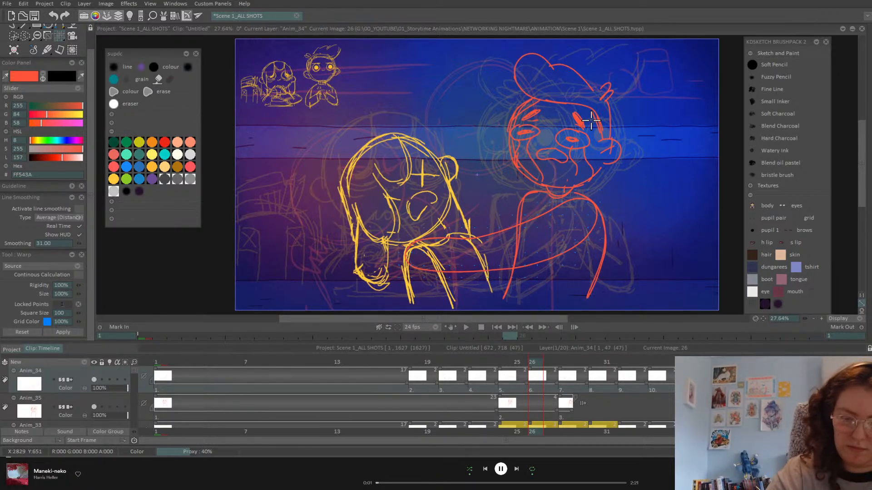
Warp the arm on Anim_34 at frame 28, anchoring the hand end and stretching the shoulder end right to the body
key("Right")
key("Right")
left_click_drag(396, 244, 419, 243)
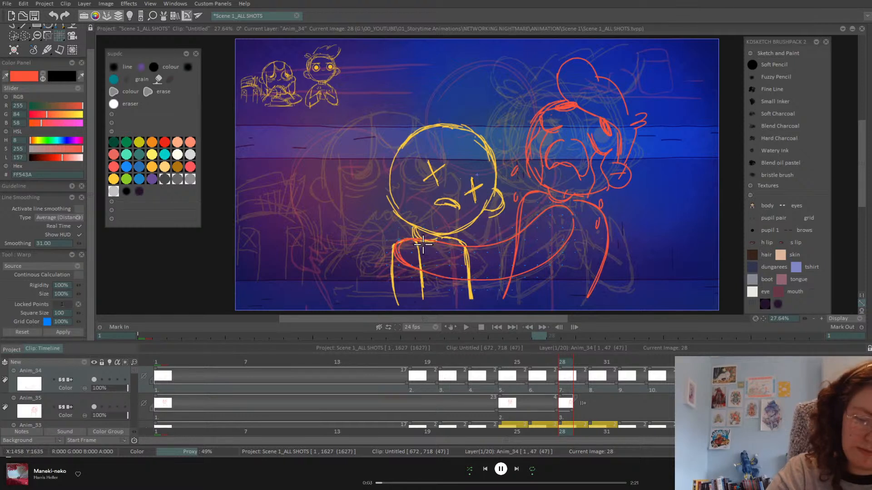
left_click_drag(582, 212, 600, 213)
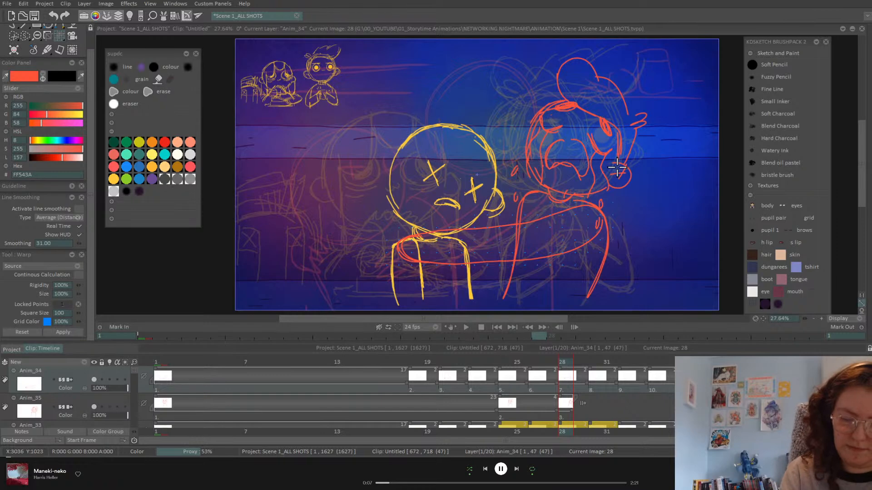
Warp the arm on Anim_34 at frame 30, anchoring the hand end and stretching the shoulder end right to the body
key("Right")
key("Right")
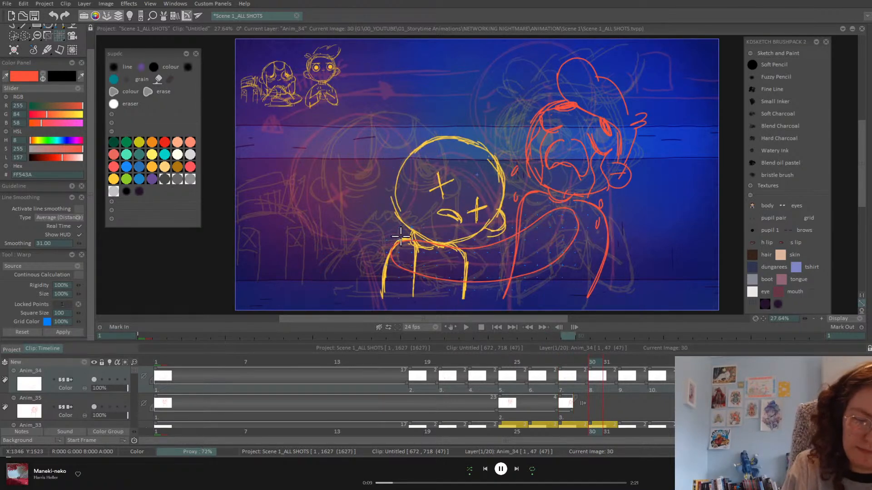
left_click(423, 243)
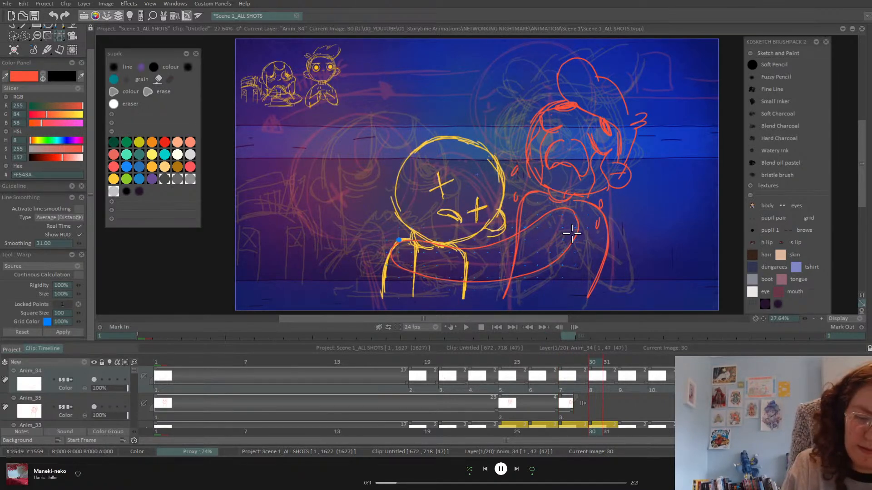
left_click_drag(586, 212, 601, 213)
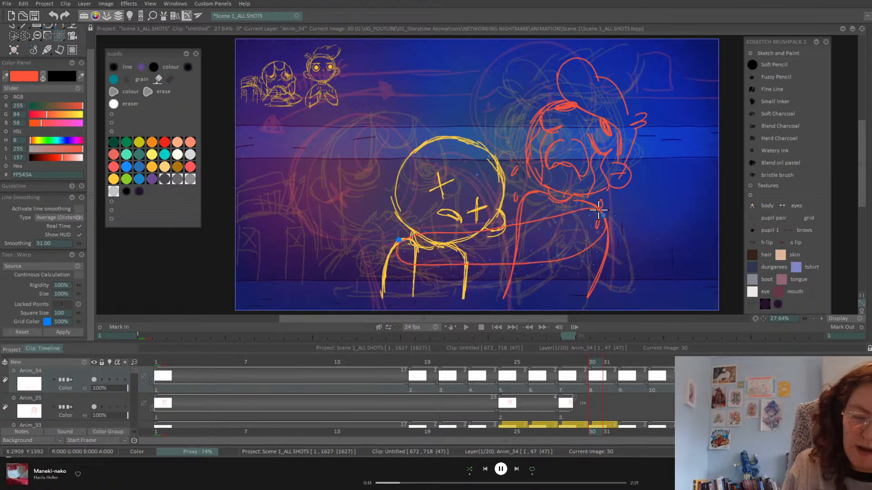
key("Return")
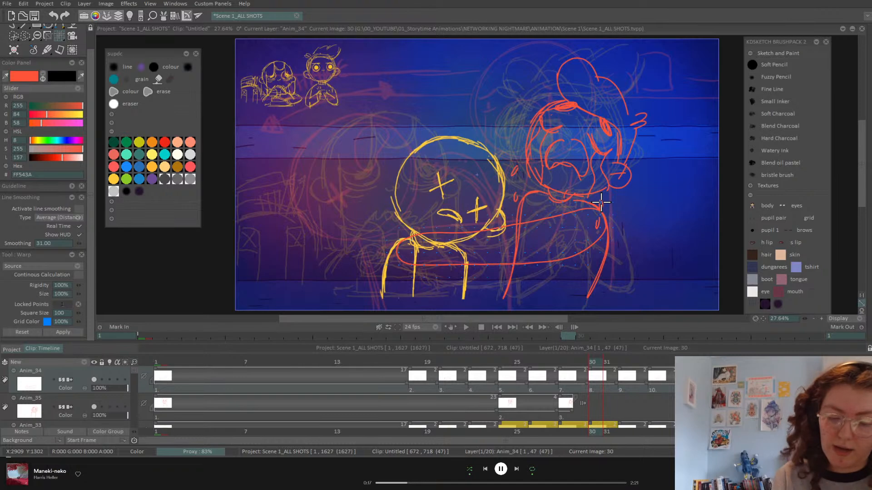
Try to reuse the warped arm images on Anim_34 starting at frame 24 for the images from frame 32 onward
key("Right")
key("Right")
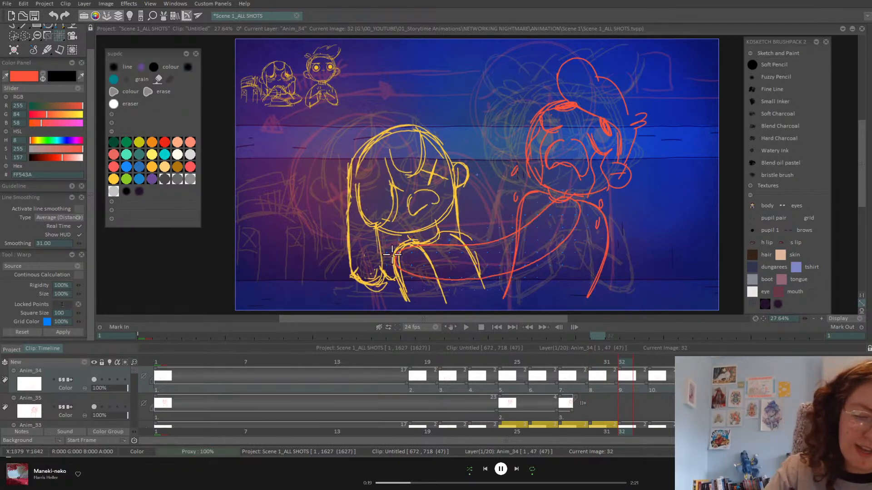
left_click(508, 362)
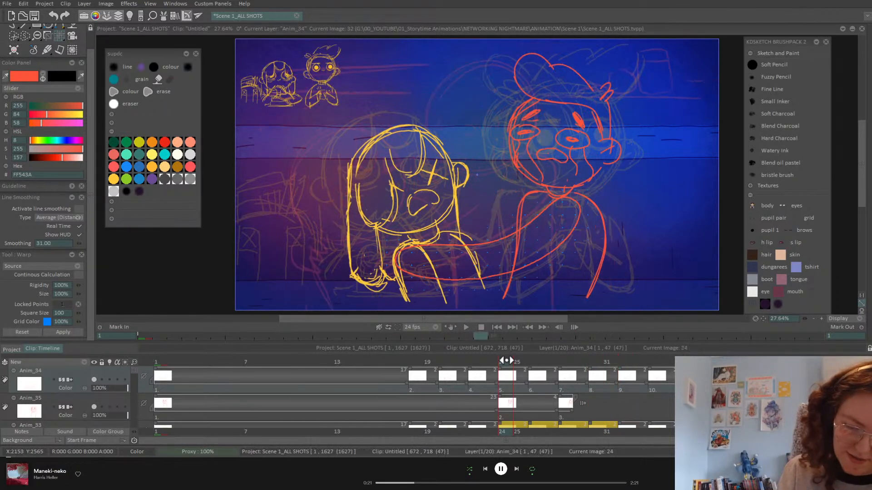
left_click_drag(504, 388, 529, 388)
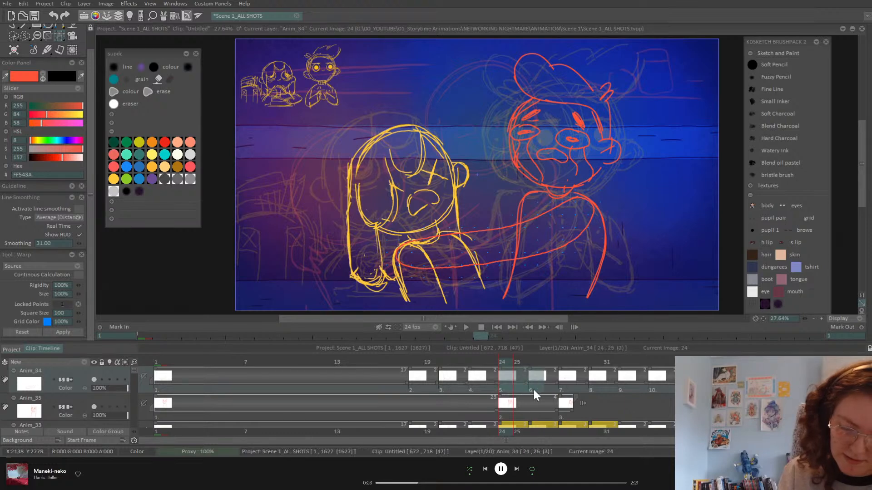
mouse_move(584, 389)
left_mouse_down()
mouse_move(641, 388)
mouse_move(622, 365)
mouse_move(668, 365)
mouse_move(592, 365)
left_mouse_up()
left_click(642, 389)
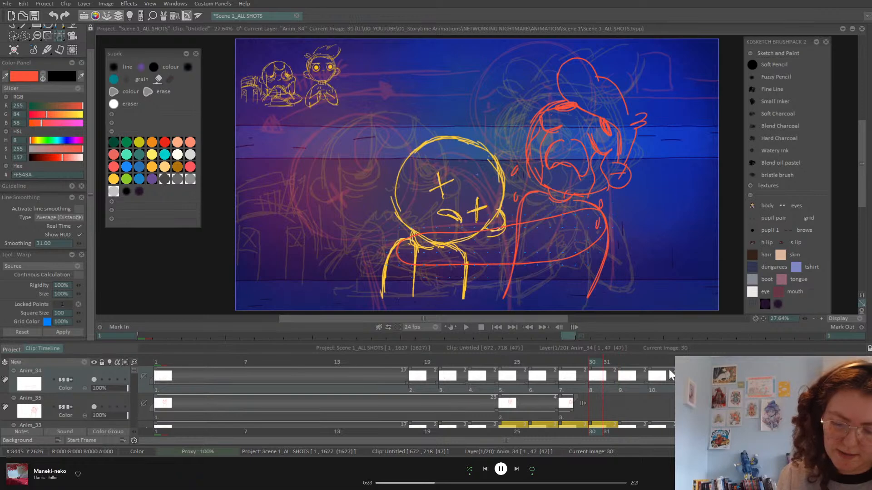
Flip and scrub through the shake around frames 23 to 28 to check how the warped arm moves
left_click(567, 363)
left_click(15, 27)
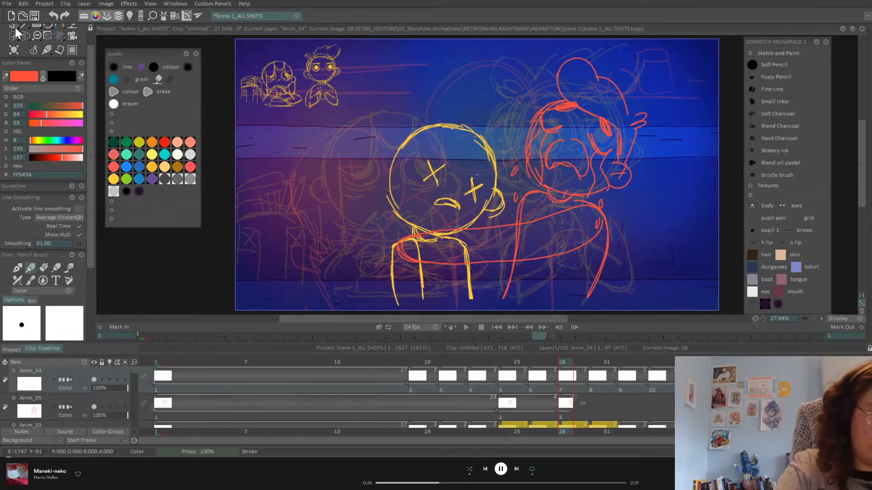
key("Left")
key("Left")
key("Right")
key("Right")
key("Right")
key("Right")
key("Right")
key("Right")
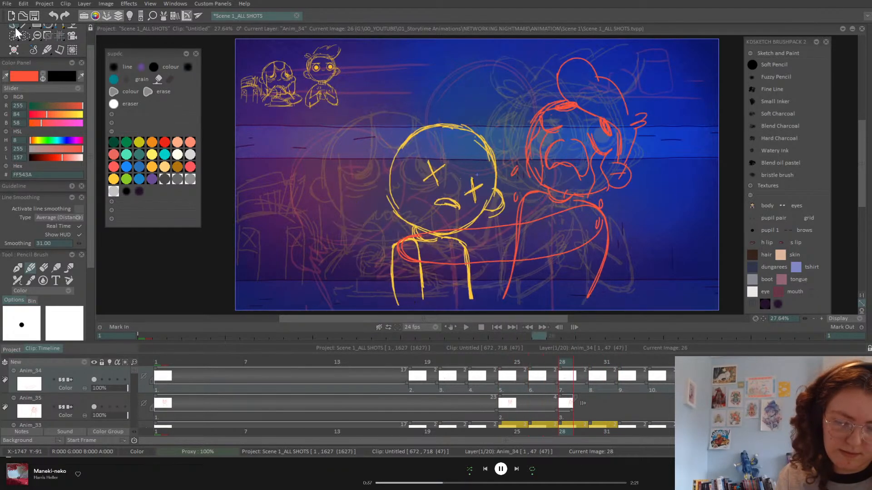
key("Left")
key("Left")
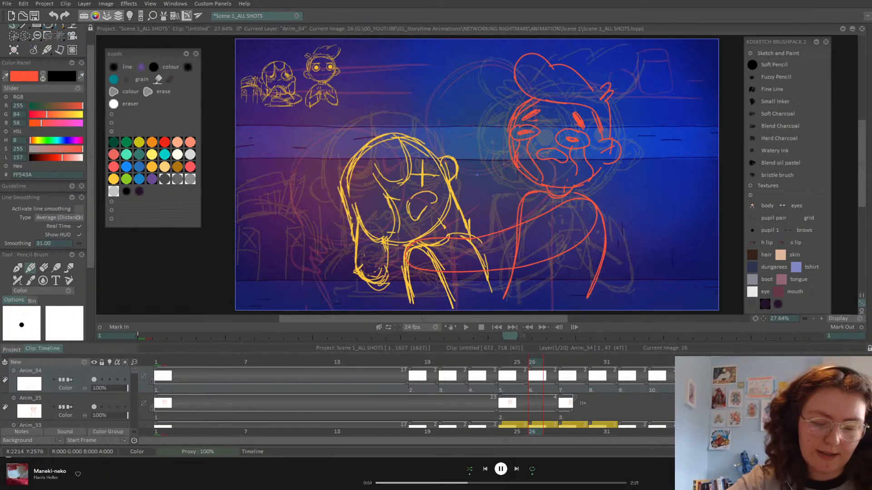
left_click(517, 362)
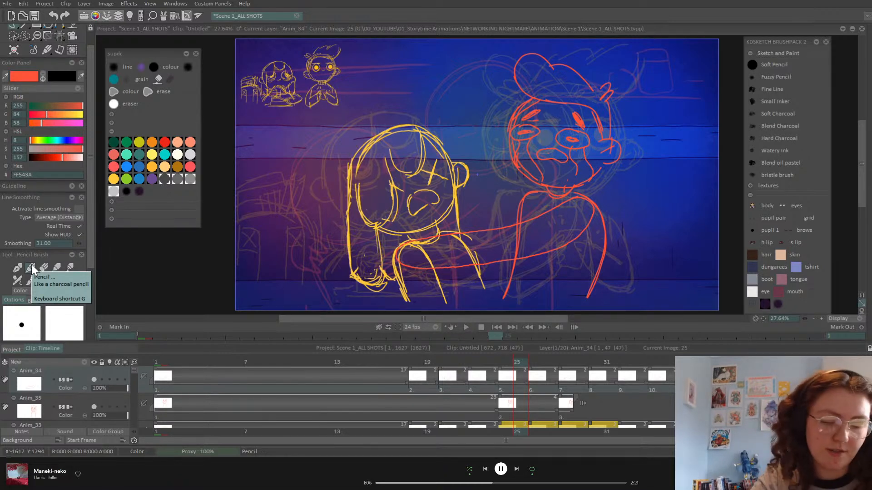
mouse_move(521, 362)
left_mouse_down()
mouse_move(486, 361)
mouse_move(564, 362)
mouse_move(484, 370)
left_mouse_up()
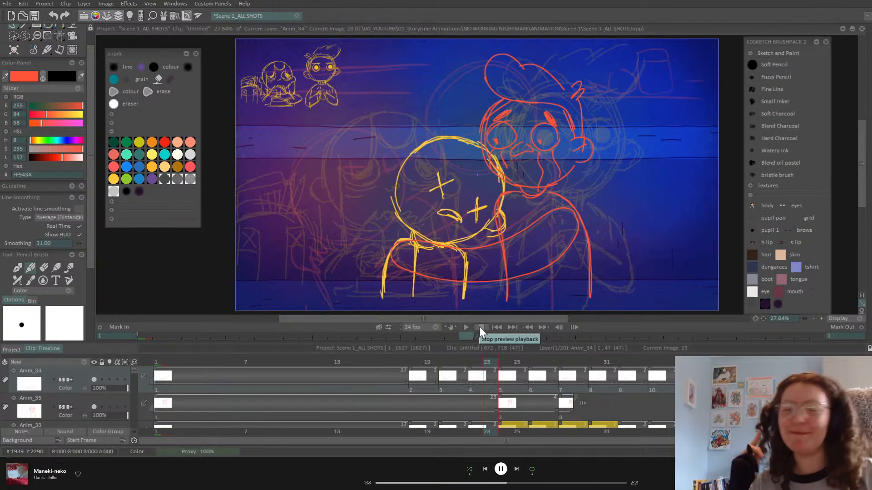
left_click_drag(499, 363, 564, 360)
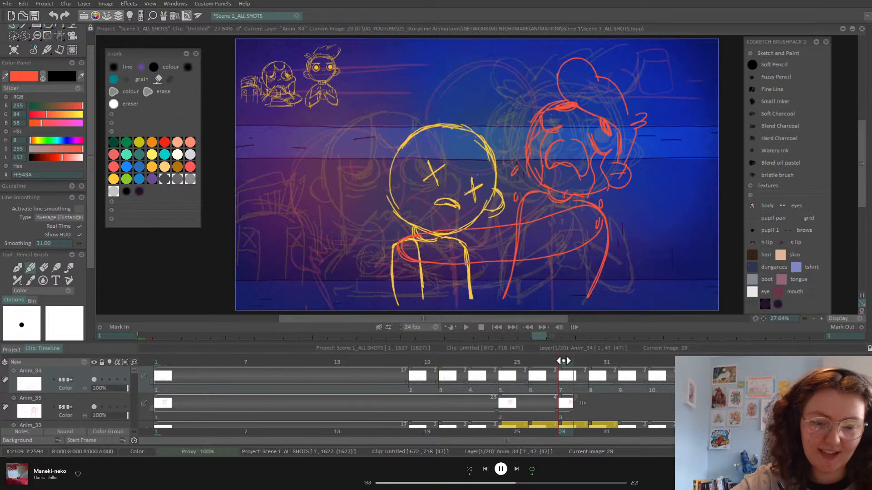
Warp the arm on Anim_34 at frame 28, pinning the shoulder and nudging the hand end slightly down and left
left_click(61, 33)
left_click(597, 205)
left_click_drag(406, 243, 401, 248)
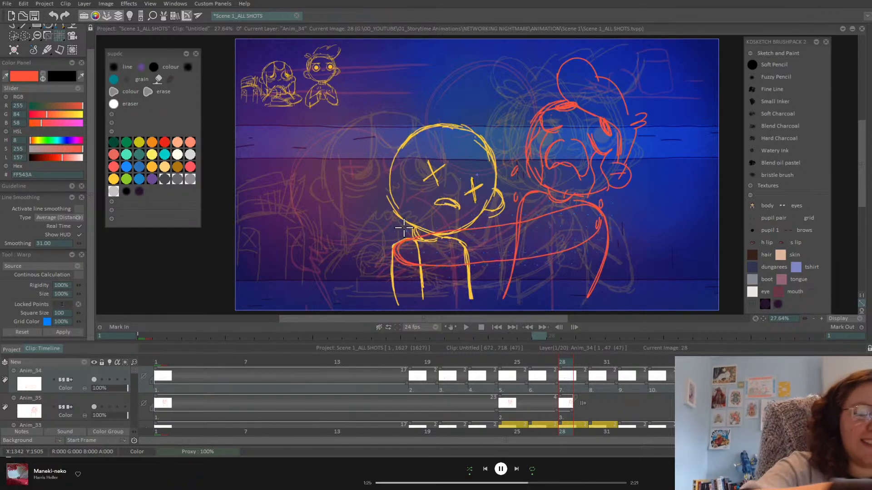
Warp the arm on Anim_34 at frame 30, lifting the hand end slightly and adjusting the shoulder end
left_click_drag(579, 363, 595, 357)
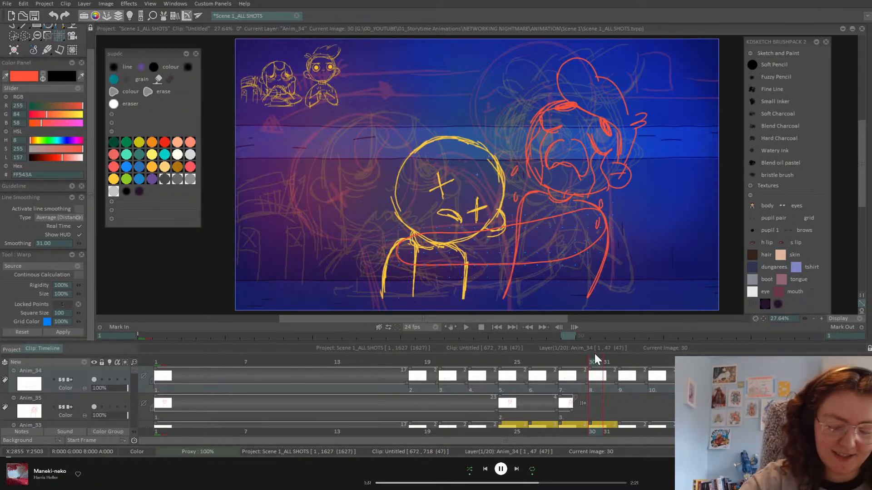
key("Left")
key("Right")
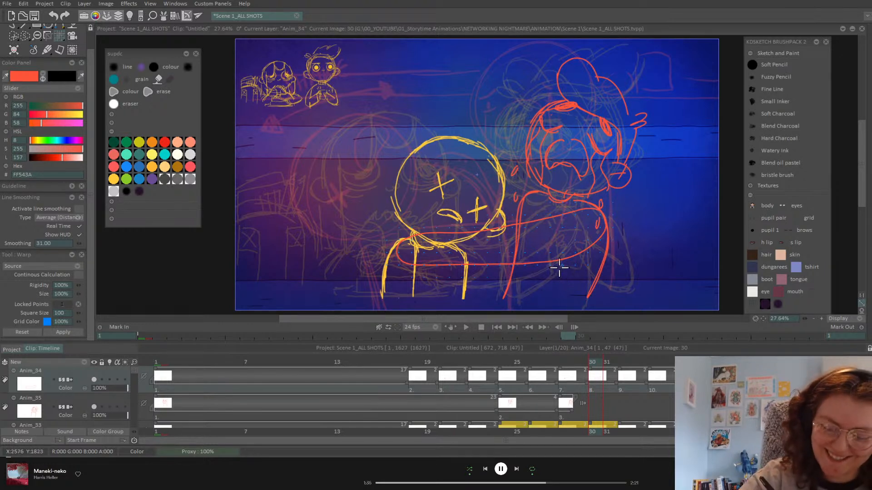
left_click_drag(399, 245, 398, 237)
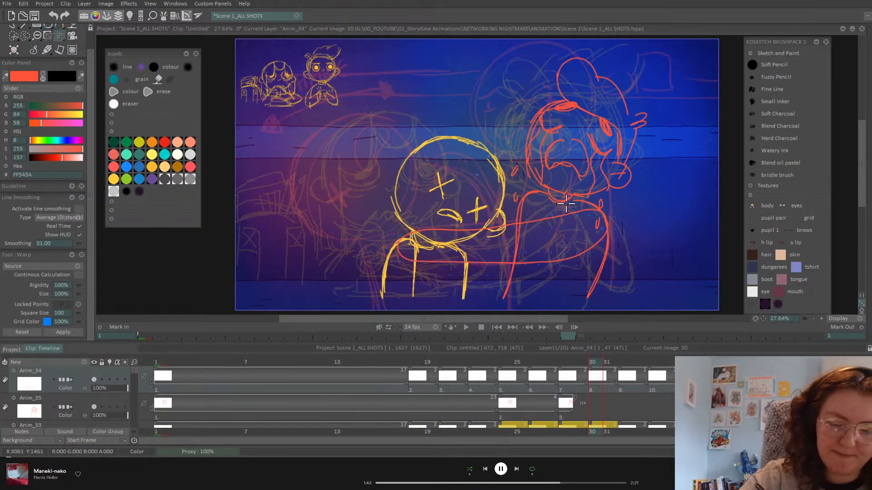
left_click_drag(600, 216, 599, 217)
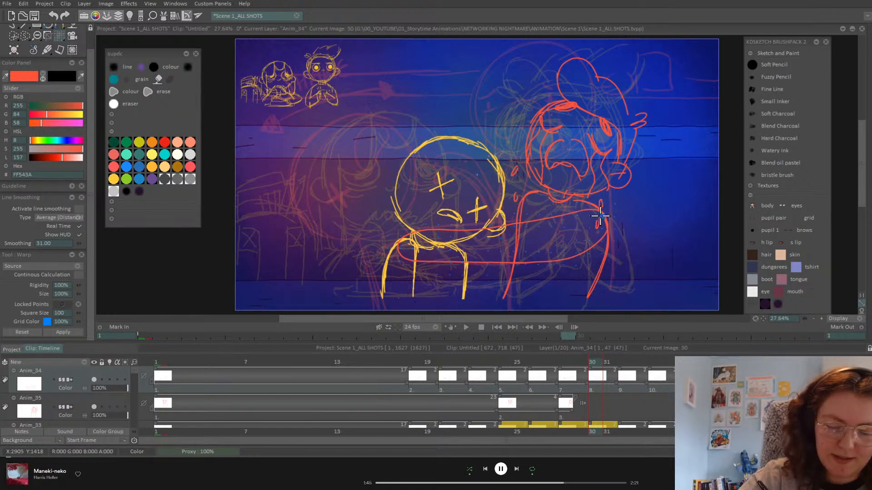
Pin the arm's ends and upper edge at frame 30, pull its underside down slightly, and compare with the preceding image
left_click(602, 217)
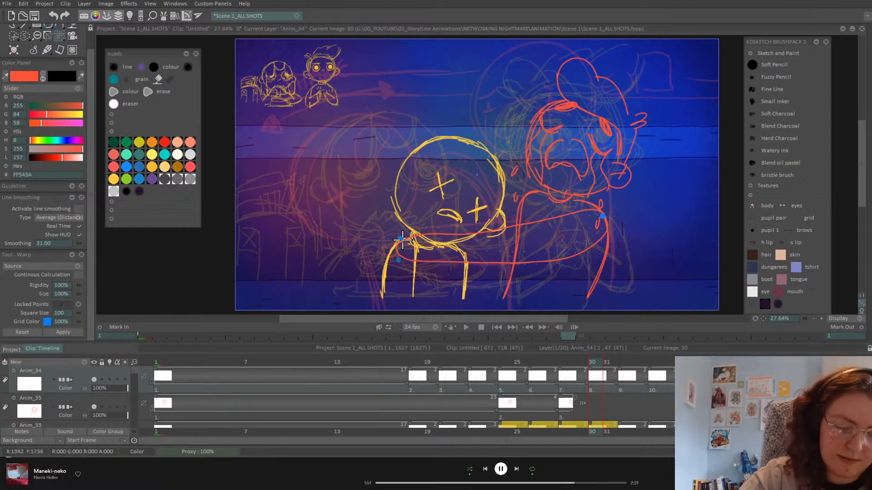
left_click(402, 235)
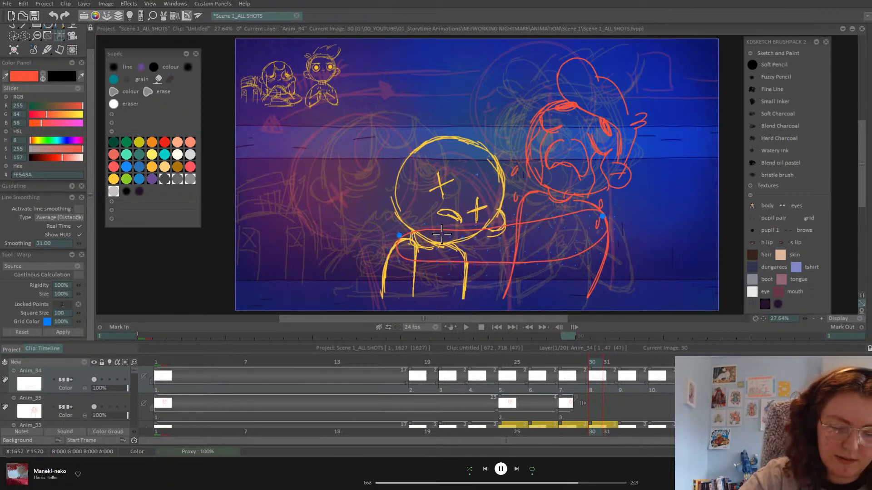
left_click(464, 230)
left_click(554, 222)
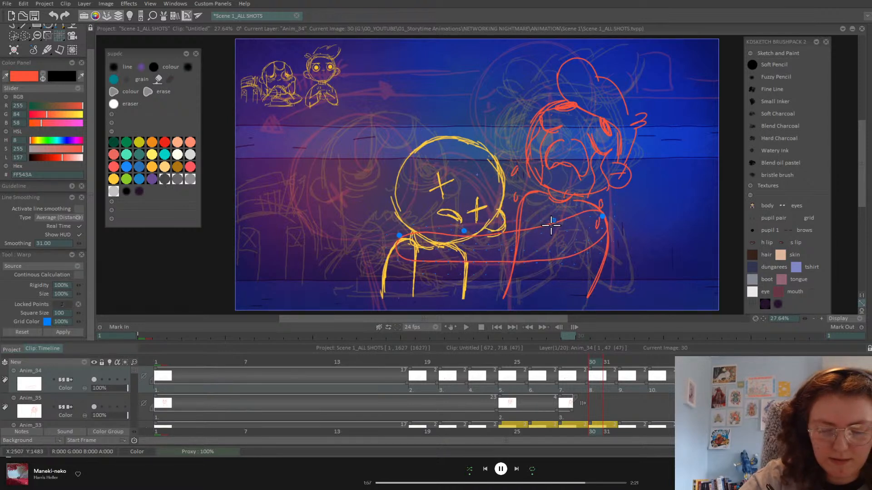
left_click_drag(514, 263, 516, 269)
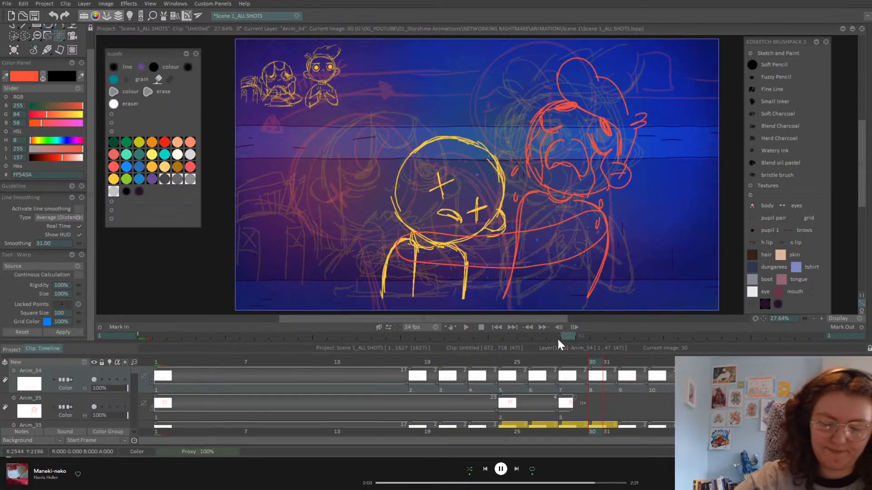
left_click(576, 363)
left_click(597, 363)
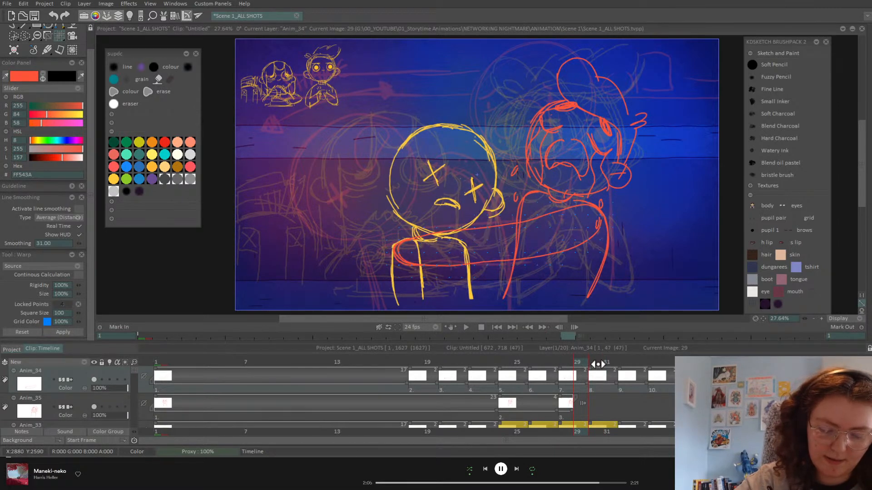
Copy the four warped arm images starting at frames 24 to 30 on Anim_34 and paste them over the images from frame 32 onward
left_click_drag(510, 390, 608, 383)
key("ctrl+c")
key("ctrl+v")
left_click(628, 381)
left_click(657, 388)
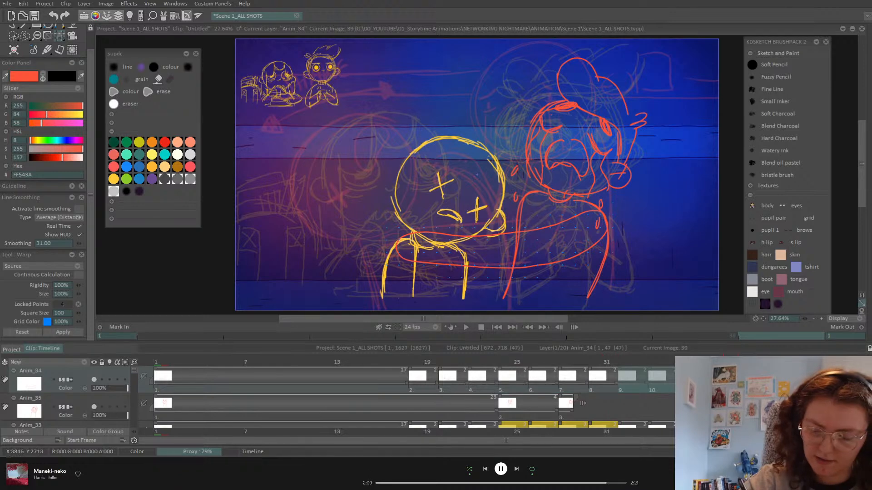
left_click(850, 378)
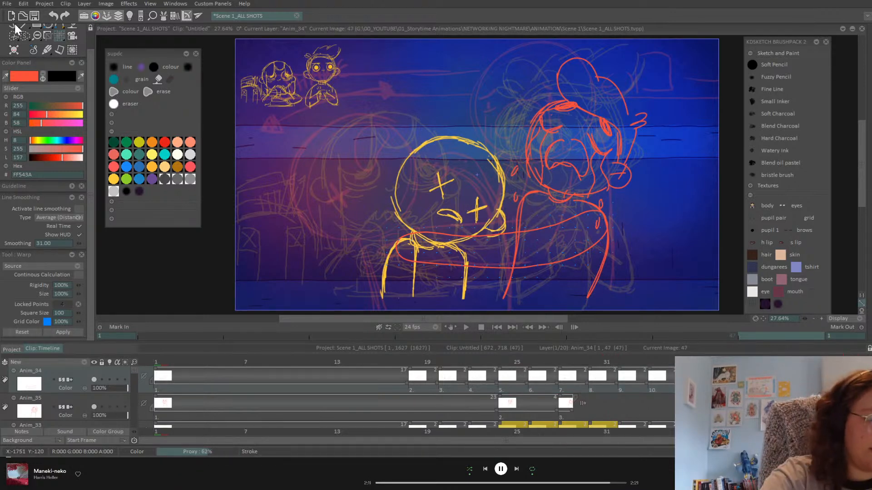
Step back through the repeated arm images and play the clip to check the looping shake
key("Left")
key("Left")
key("Left")
key("Left")
key("Left")
key("Left")
key("Left")
key("Left")
key("Left")
key("Left")
key("Left")
key("Left")
key("Left")
key("Left")
key("Left")
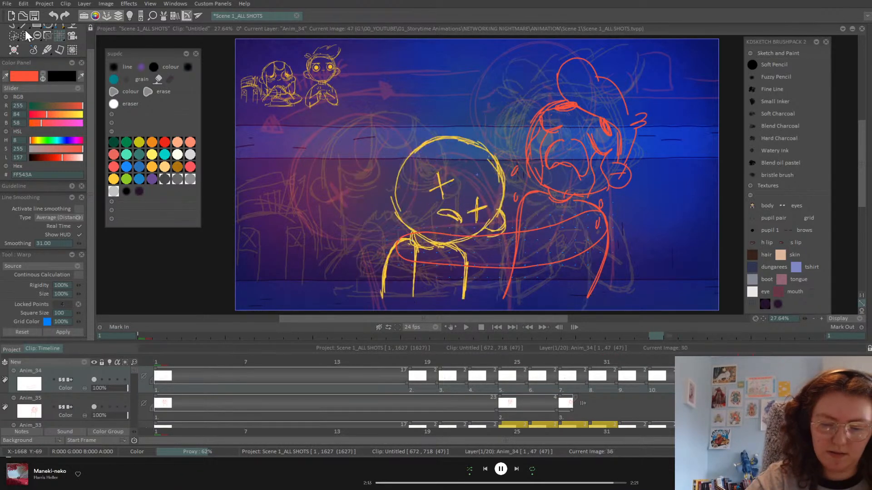
left_click(14, 25)
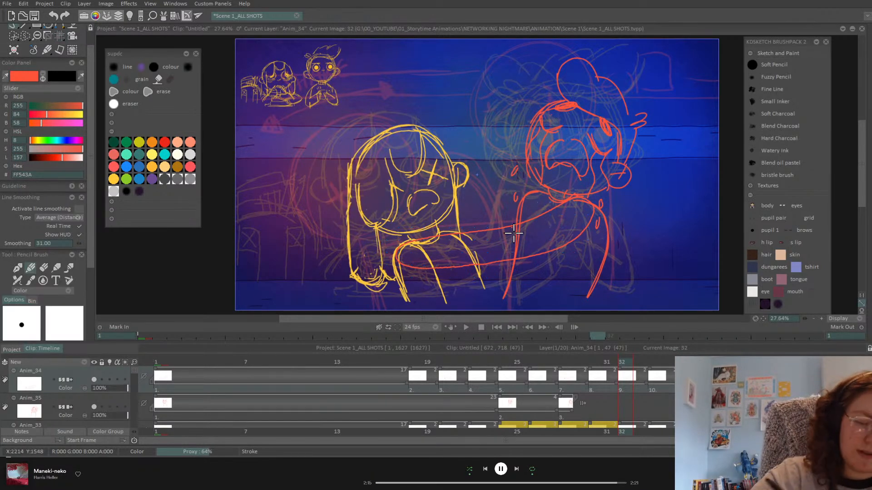
left_click(465, 327)
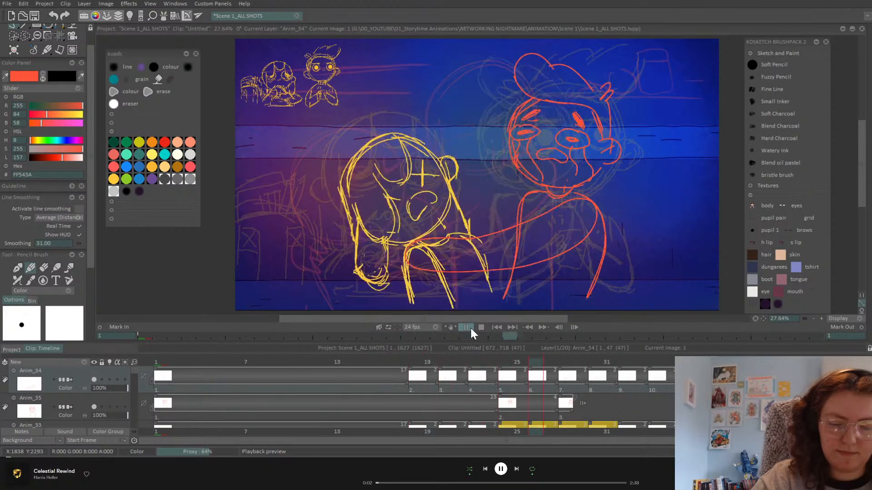
Extend the hold before the shake by four frames on Anim_34, Anim_35, Anim_33 and Anim_32
mouse_move(495, 362)
left_mouse_down()
mouse_move(508, 362)
mouse_move(397, 360)
mouse_move(650, 366)
mouse_move(734, 337)
mouse_move(793, 360)
mouse_move(316, 378)
mouse_move(470, 390)
left_mouse_up()
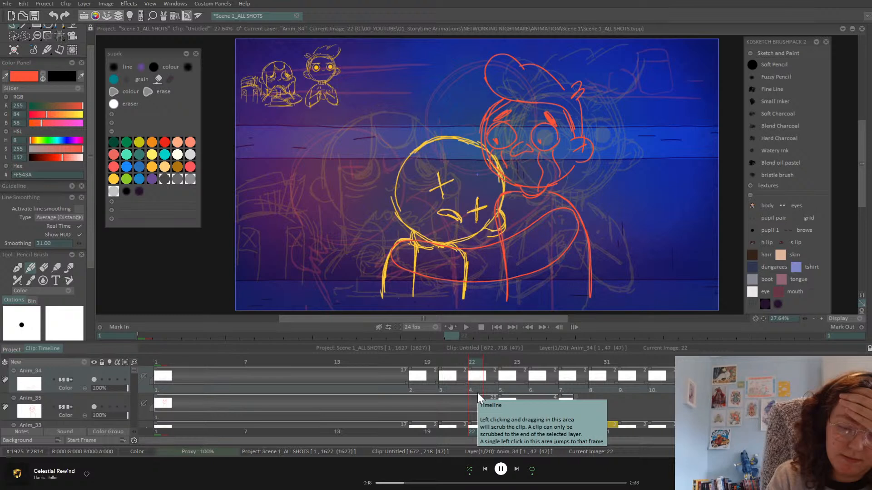
left_click_drag(497, 382, 558, 385)
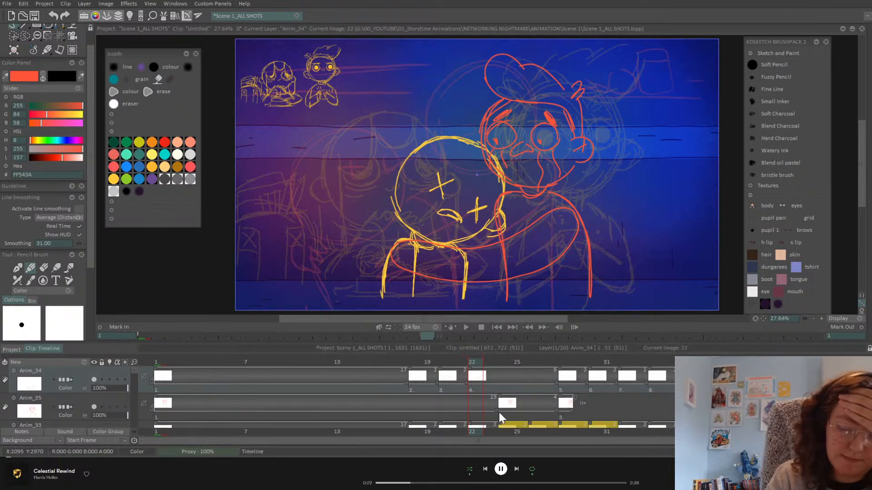
left_click_drag(495, 408, 560, 413)
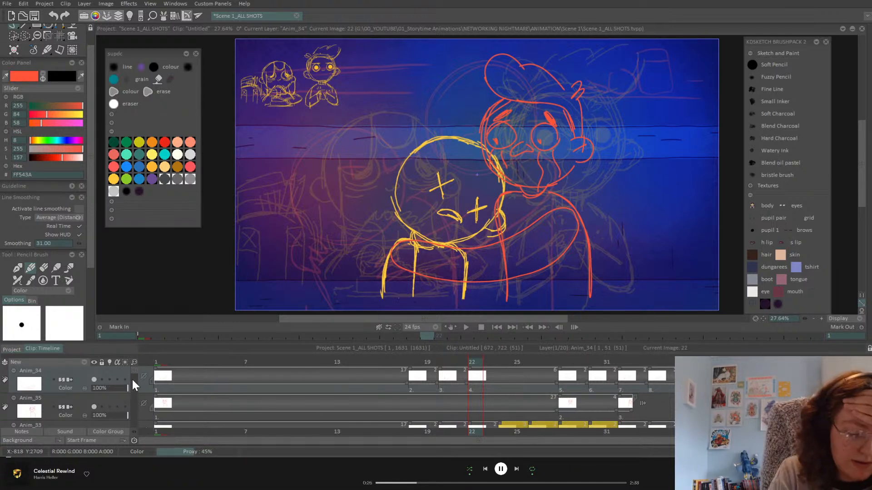
scroll(132, 377, "down", 1)
left_click_drag(493, 396, 549, 399)
left_click_drag(496, 421, 564, 416)
Scrub to the end of the shake, check the lower layers, and set the mark-out point at frame 47
left_click_drag(802, 362, 791, 336)
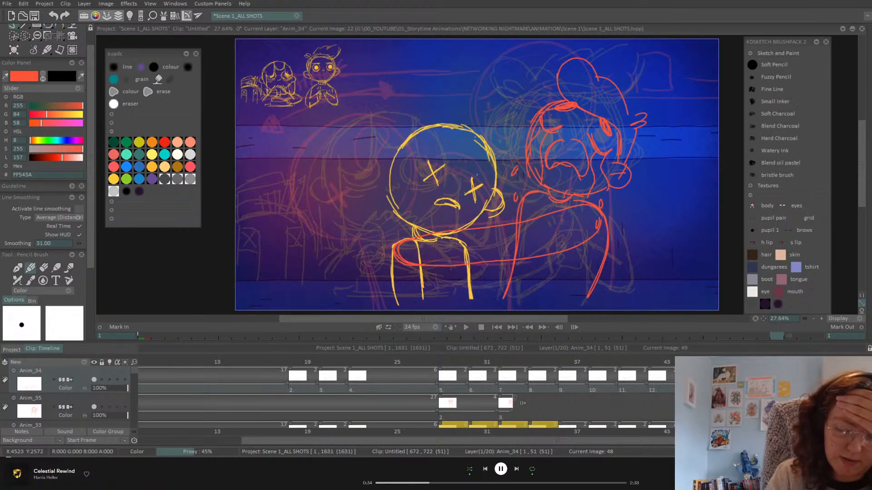
left_click_drag(749, 361, 730, 361)
mouse_move(134, 374)
left_mouse_down()
mouse_move(138, 392)
mouse_move(139, 379)
left_mouse_up()
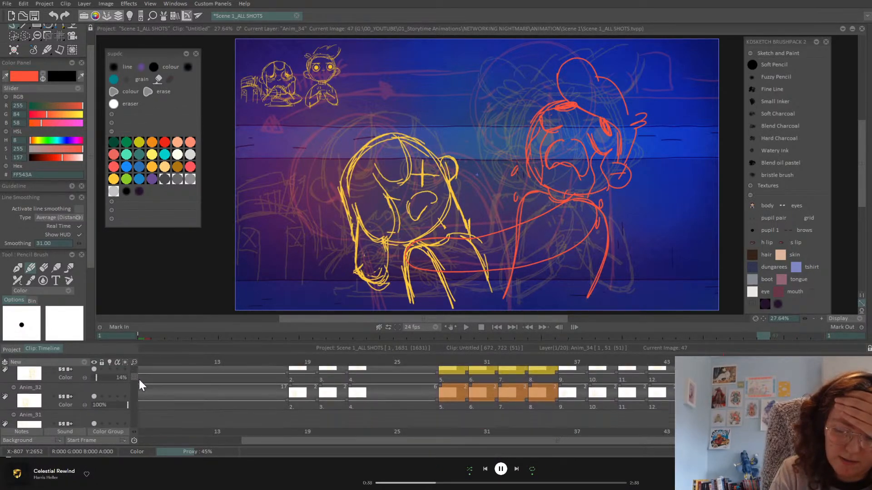
left_click(856, 328)
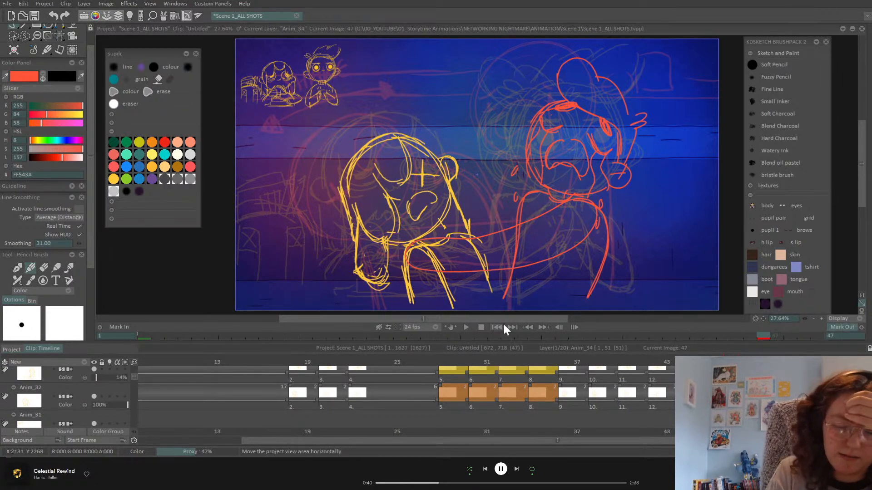
Play the clip from the start, then scrub and step through its frames to check the timing of the hold before the shake
left_click(497, 327)
left_click(464, 328)
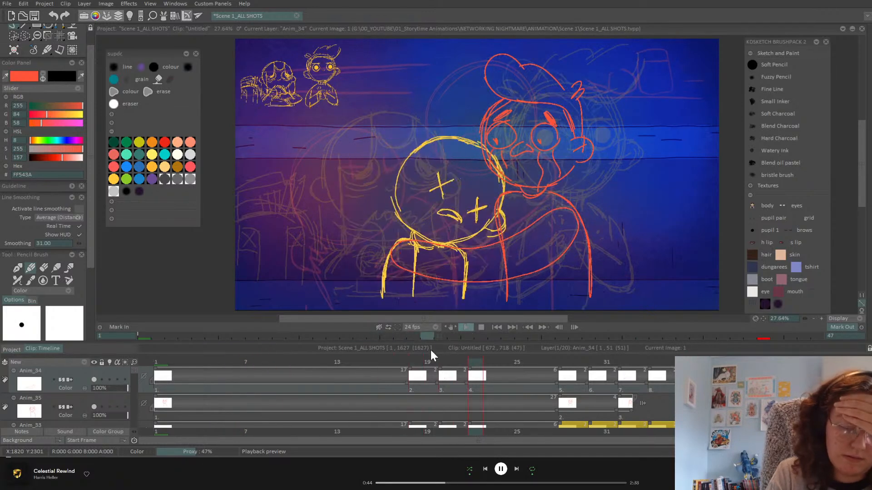
left_click_drag(374, 362, 413, 390)
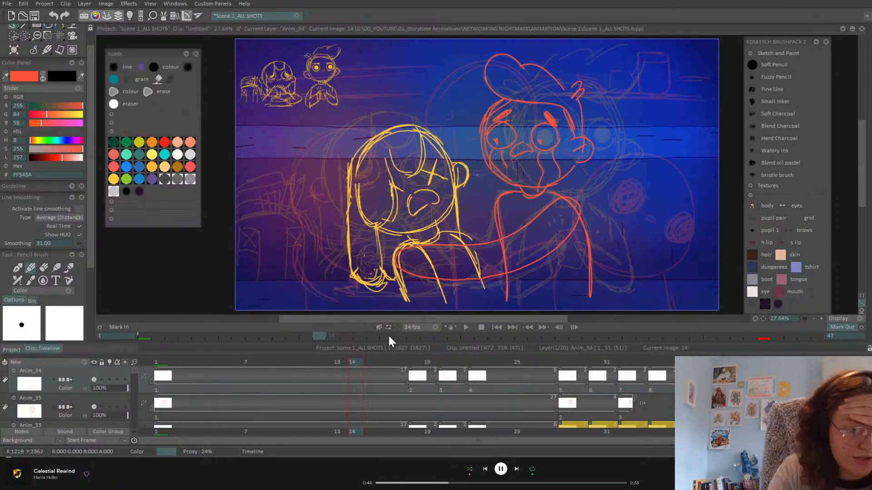
key("Left")
key("Left")
key("Left")
key("Left")
key("Left")
key("Left")
key("Left")
key("Left")
key("Left")
key("Left")
key("Left")
key("Left")
key("Left")
key("Left")
key("Left")
key("Left")
key("Left")
key("Left")
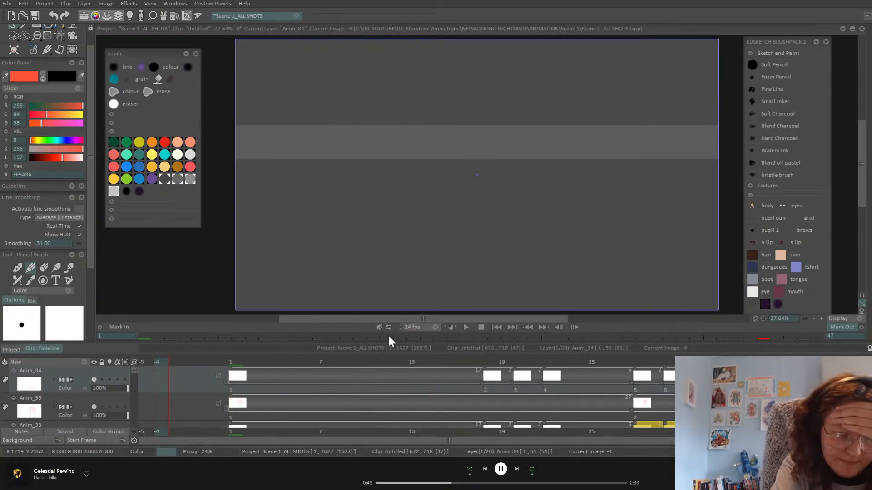
key("Right")
key("shift+Right")
key("End")
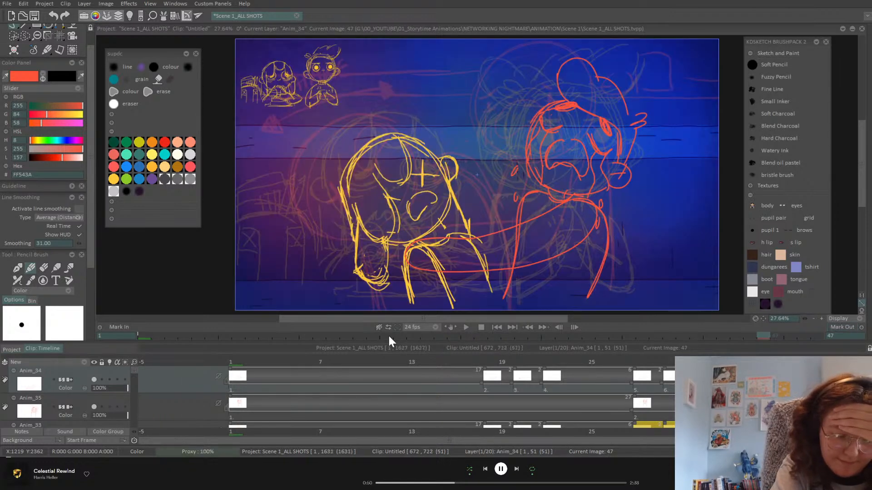
Undo the four-frame hold extensions and the mark-out point
key("ctrl+z")
key("ctrl+z")
key("ctrl+z")
key("ctrl+z")
key("ctrl+z")
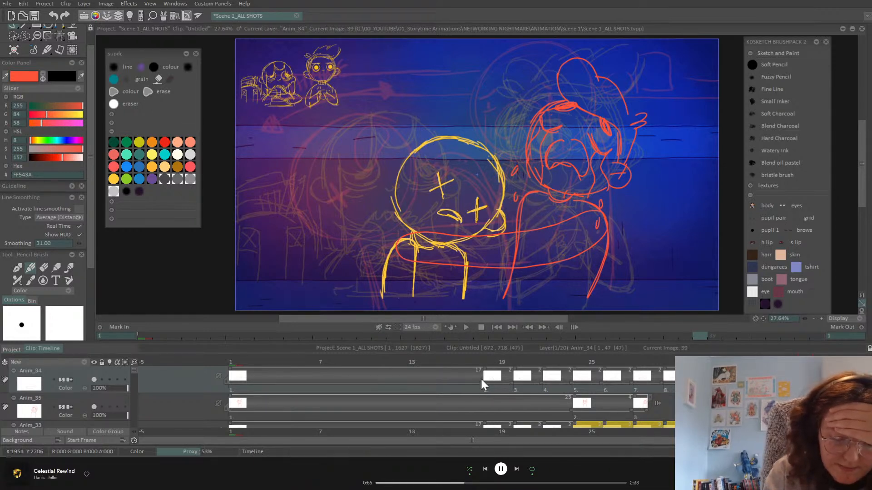
Shorten the opening hold by four frames on Anim_34, Anim_35, Anim_33 and Anim_32
left_click_drag(482, 381, 420, 392)
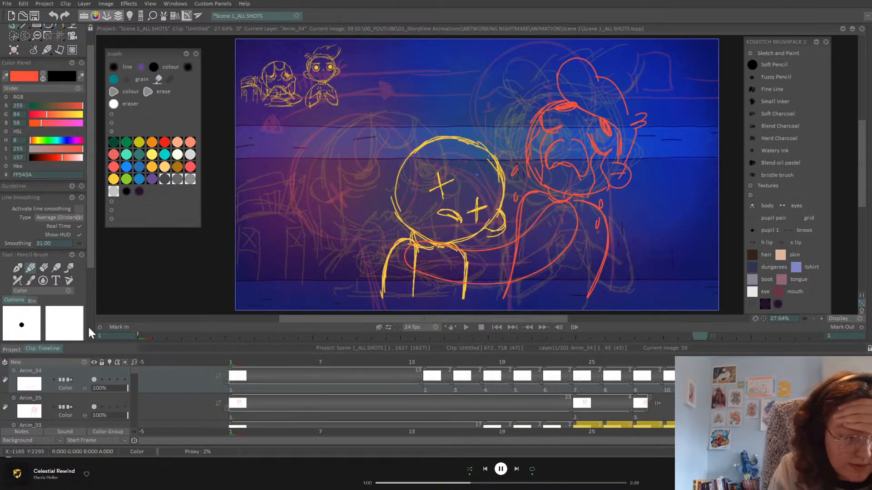
left_click_drag(91, 255, 91, 272)
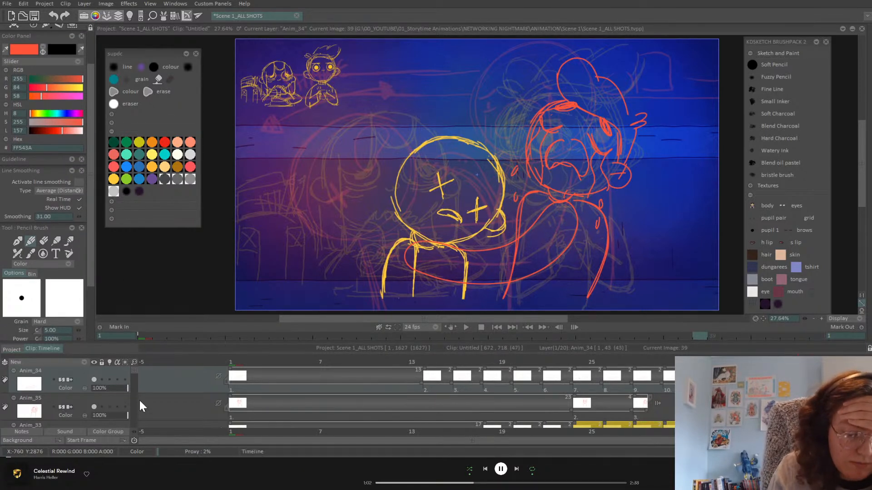
scroll(132, 372, "down", 1)
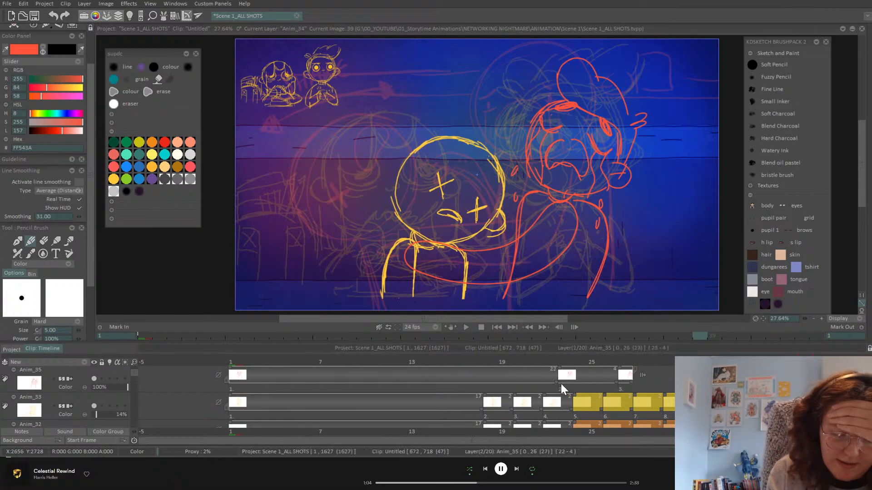
left_click_drag(547, 385, 514, 386)
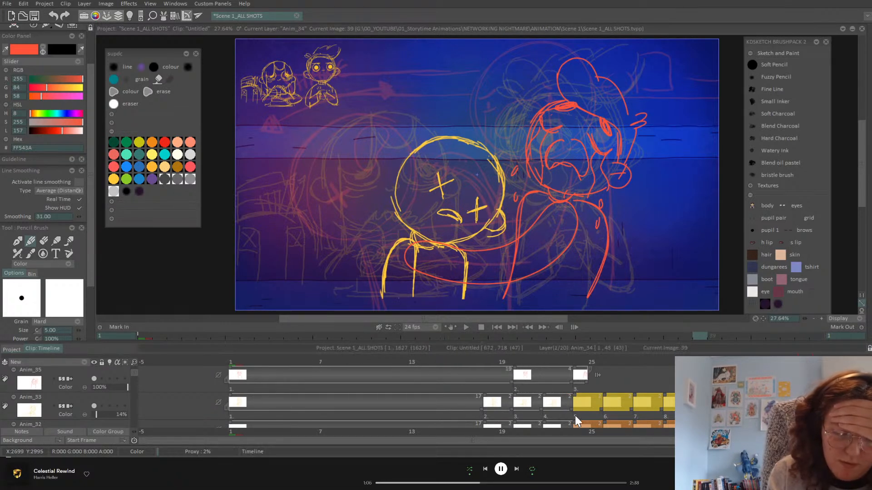
left_click_drag(481, 414, 426, 415)
scroll(134, 375, "down", 2)
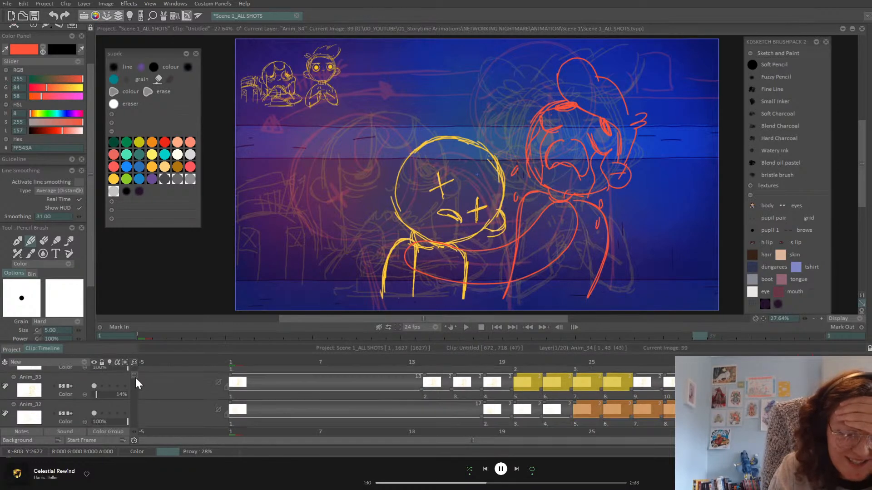
left_click_drag(477, 398, 425, 402)
Extend the fourth image's hold to six frames on Anim_32, Anim_33 and Anim_34 so the second shake starts at frame 24
left_click_drag(515, 399, 571, 400)
scroll(133, 375, "up", 2)
left_click_drag(514, 415, 573, 416)
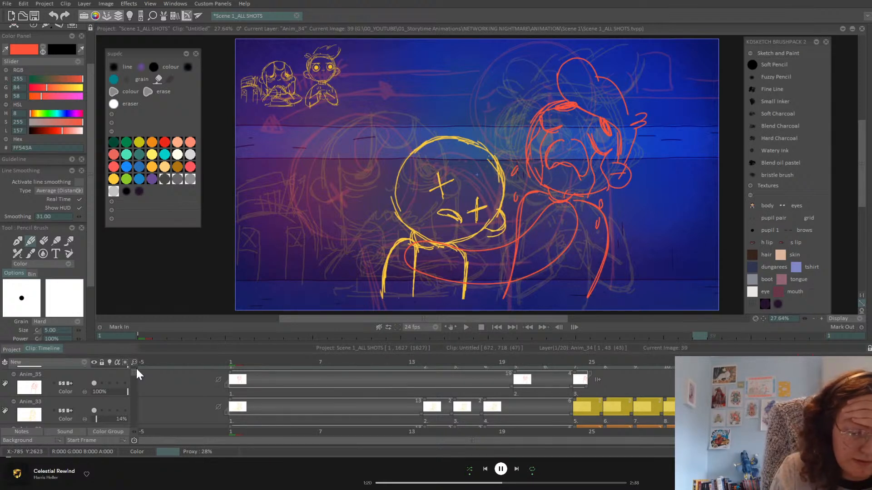
scroll(134, 372, "up", 1)
left_click_drag(515, 383, 579, 402)
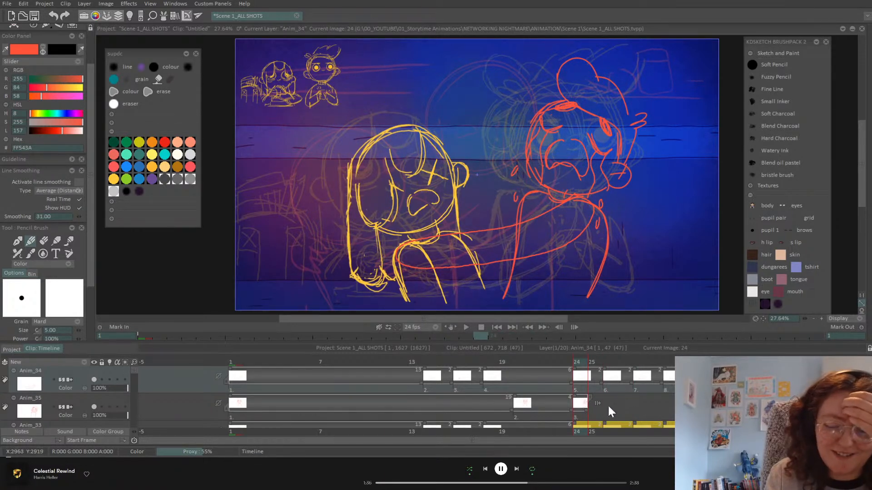
Warp the crying character's outstretched arm on Anim_34 at frame 1, pinning the hand and lifting its shoulder end toward the neck
mouse_move(582, 364)
left_mouse_down()
mouse_move(862, 367)
mouse_move(304, 432)
mouse_move(321, 430)
left_mouse_up()
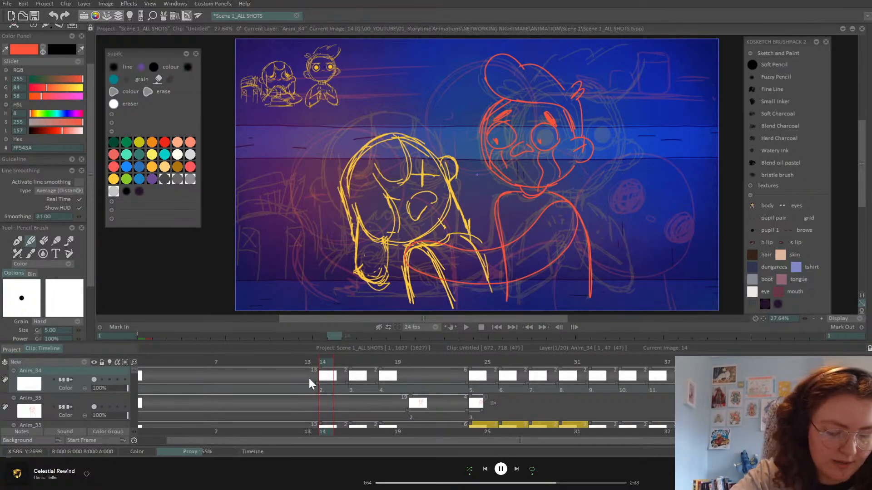
mouse_move(311, 364)
left_mouse_down()
mouse_move(333, 365)
mouse_move(183, 372)
mouse_move(149, 390)
mouse_move(141, 408)
left_mouse_up()
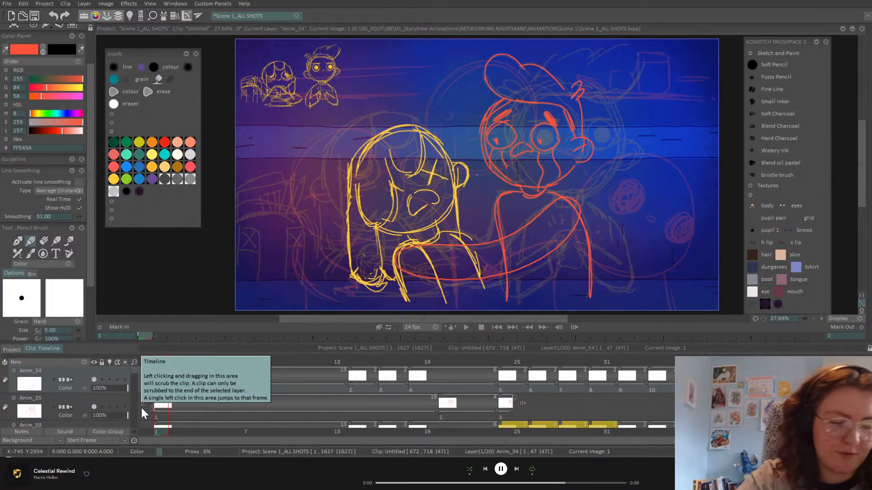
left_click(96, 16)
left_click(61, 53)
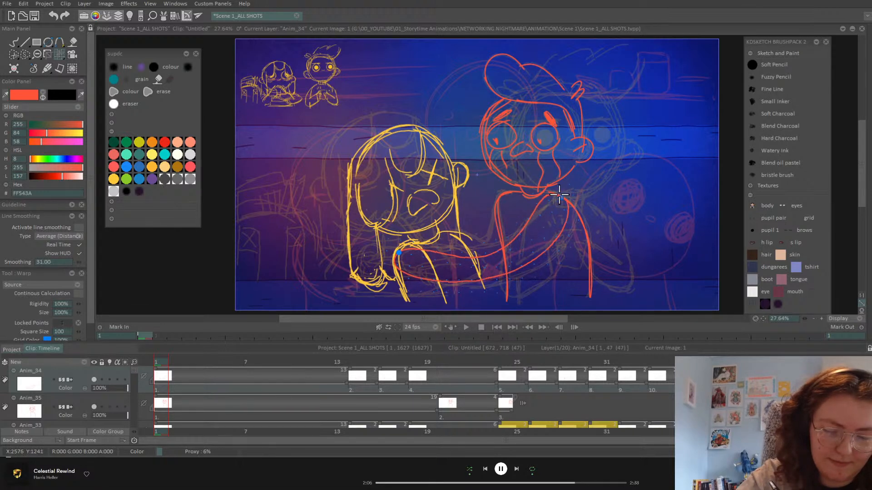
left_click_drag(484, 247, 497, 215)
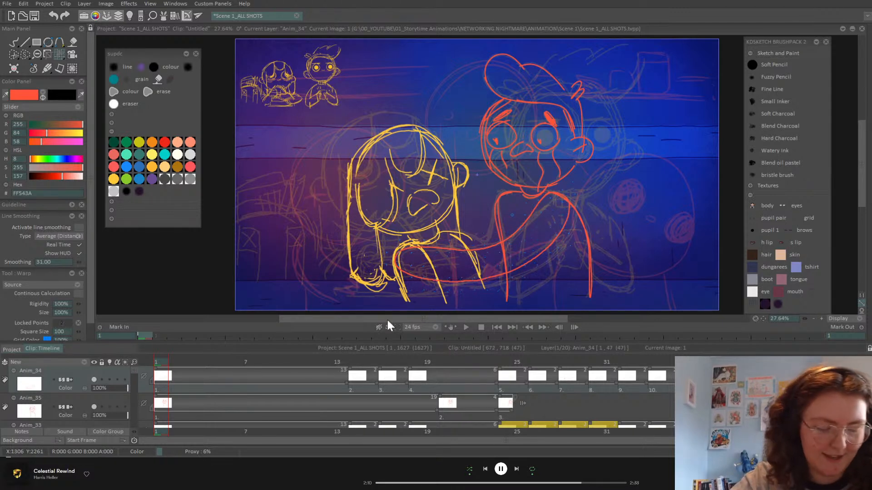
Warp the arm on Anim_34 at frame 14, keeping the hand in place and raising its shoulder end slightly
left_click(360, 388)
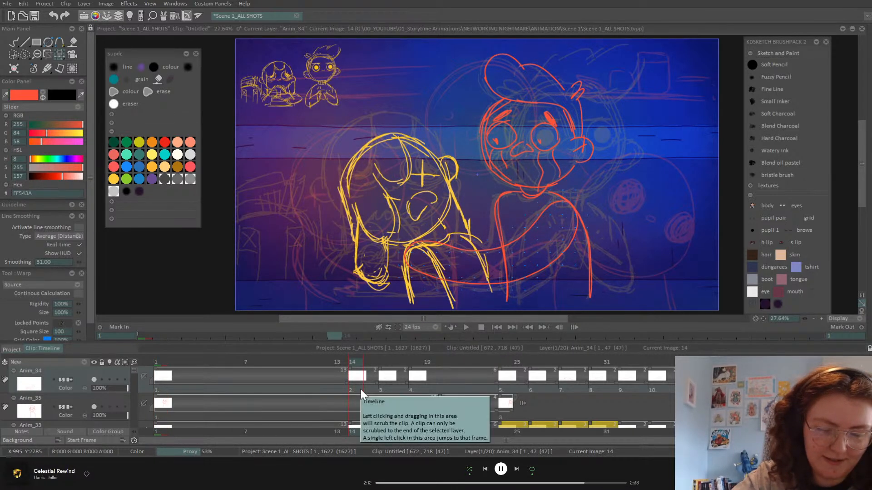
left_click(348, 369)
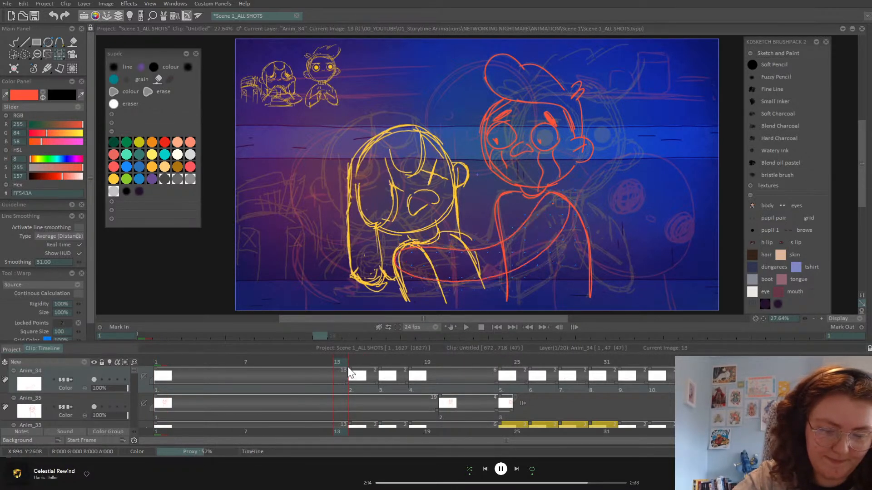
left_click(353, 362)
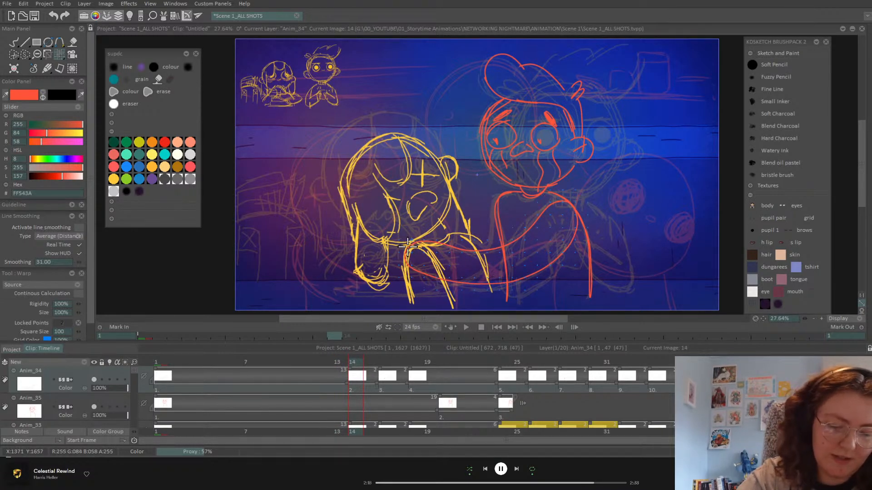
left_click_drag(565, 202, 562, 196)
left_click(562, 196)
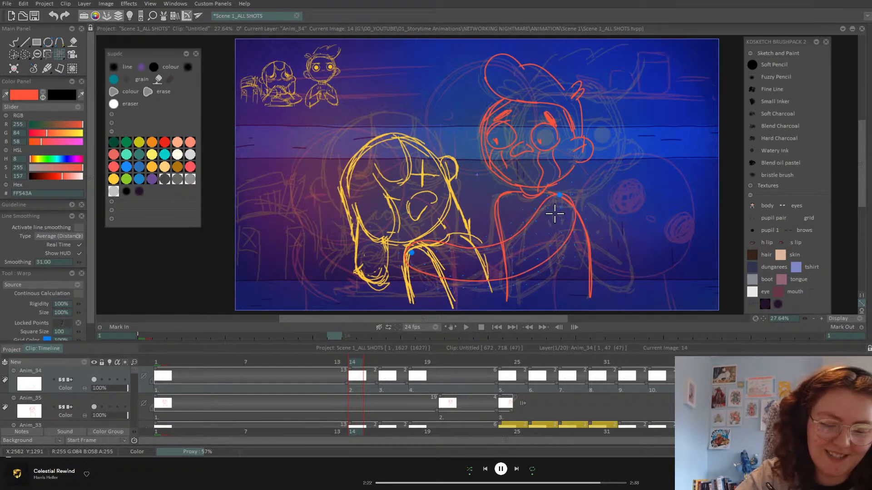
Warp the arm on Anim_34 at frames 16 and 18, raising its shoulder end while the hand stays on the limp character's shoulder
left_click(383, 362)
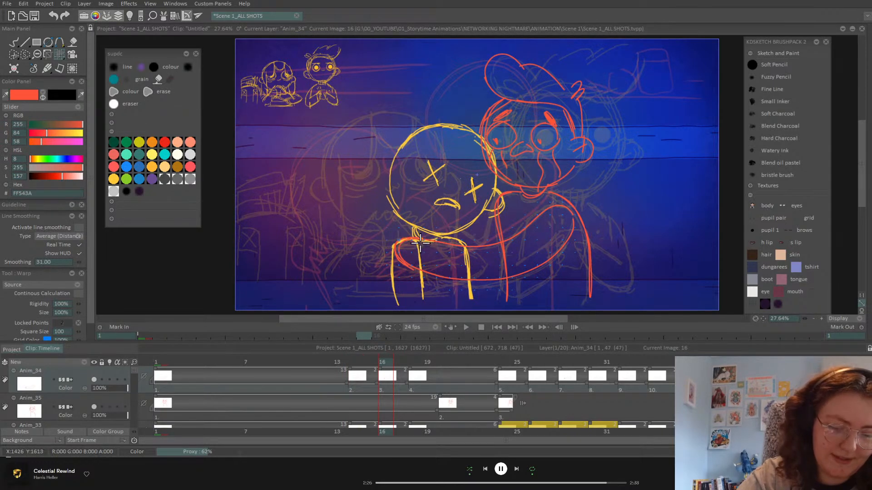
left_click_drag(566, 201, 567, 200)
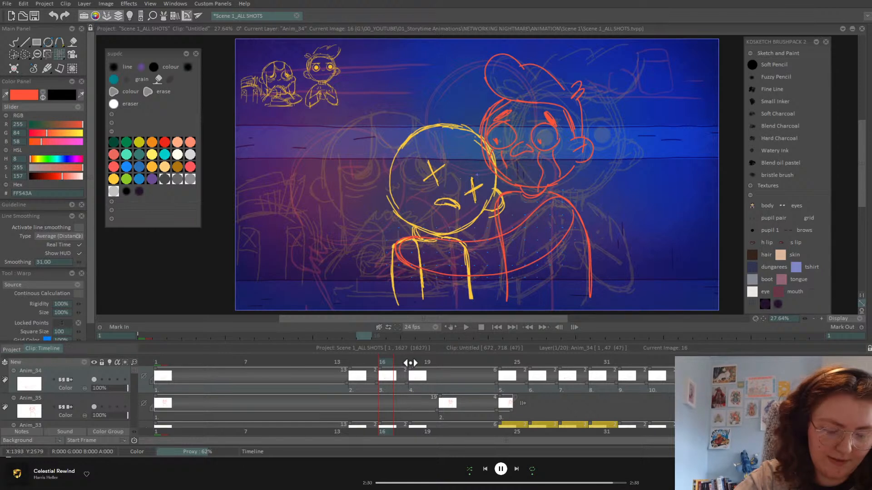
left_click(412, 362)
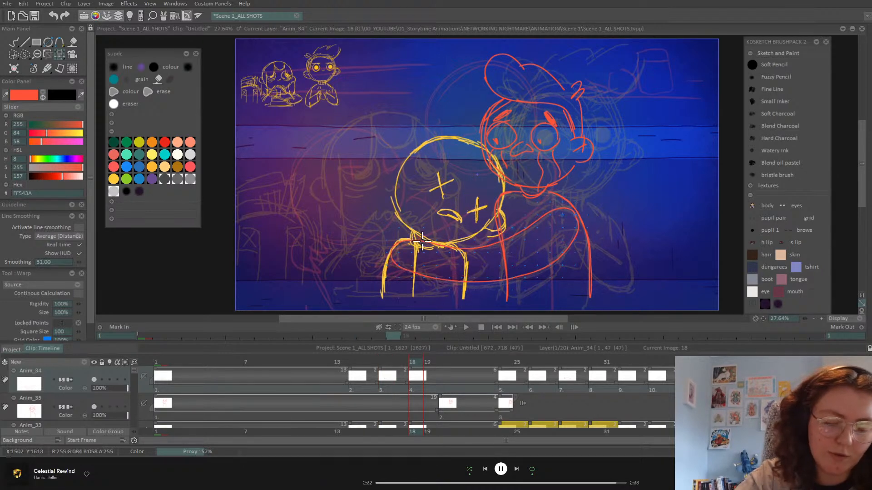
left_click_drag(573, 210, 569, 199)
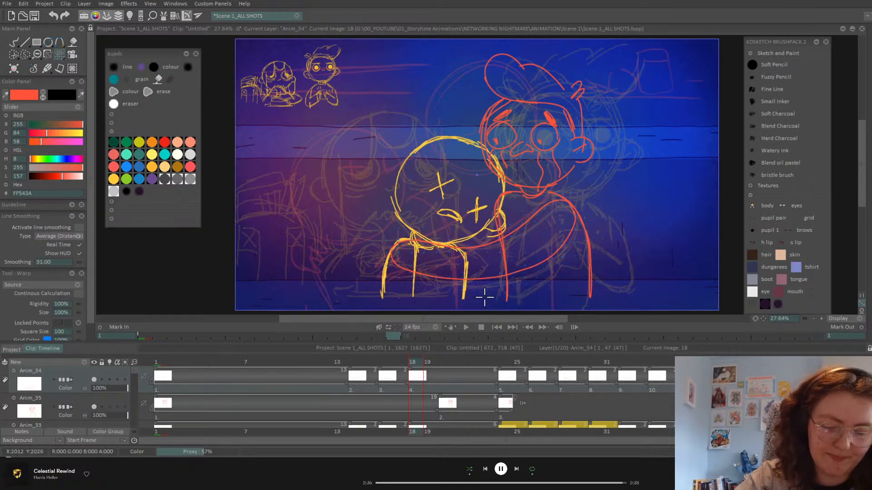
Warp the arm on Anim_34 at frame 20 into its own image, stretching its shoulder end to the raised body and lifting its middle
left_click(443, 362)
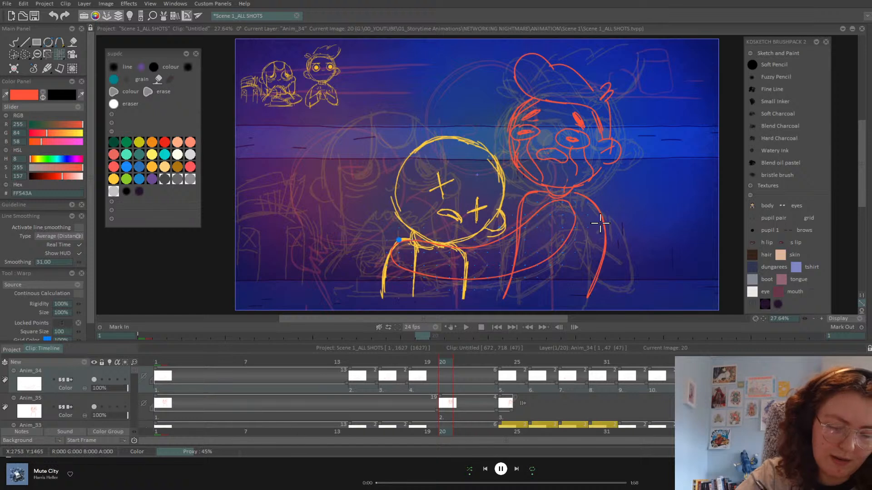
left_click_drag(575, 207, 598, 205)
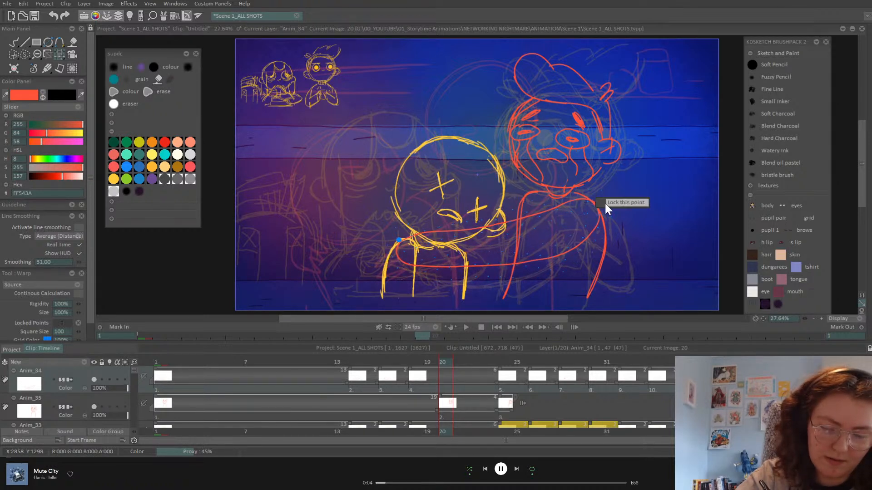
left_click_drag(530, 256, 527, 253)
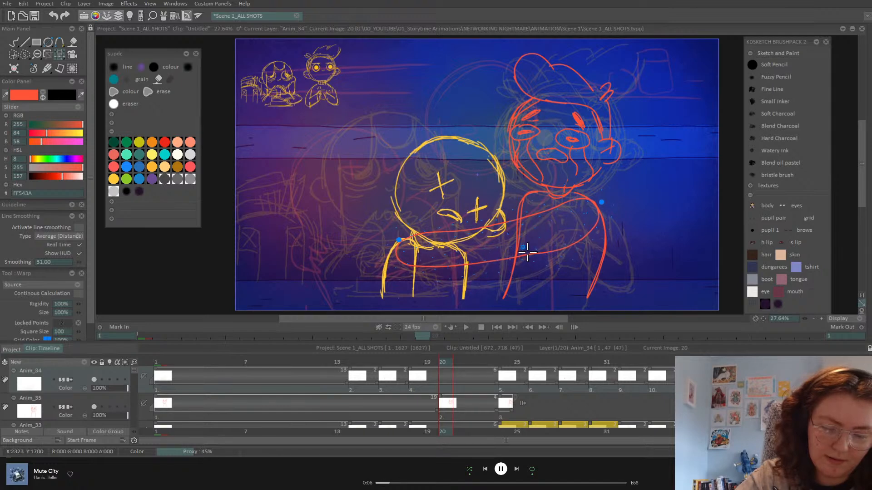
key("Return")
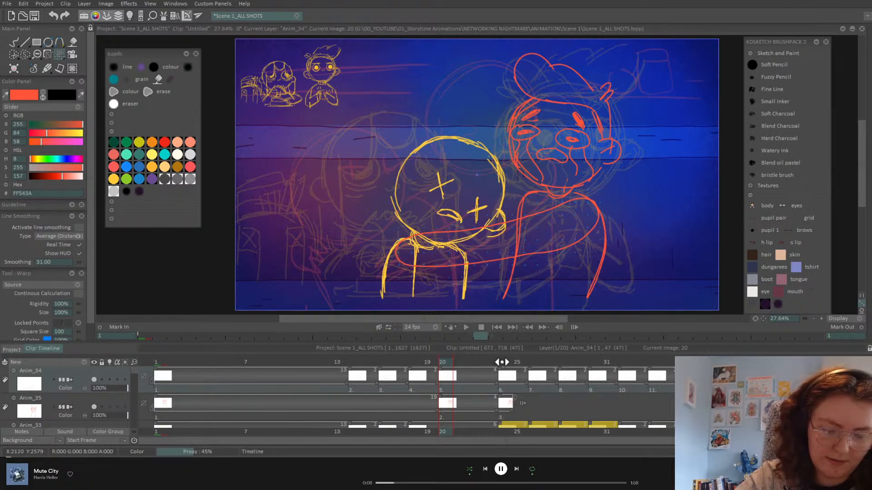
Warp the arm on Anim_34 at frames 24 and 26, pinning the hand and pulling its shoulder end outward onto the body's edge
left_click(502, 362)
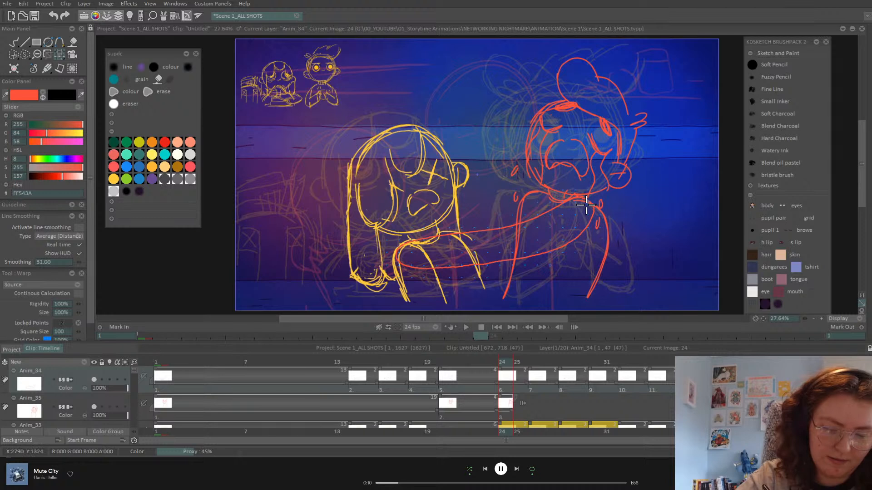
left_click(411, 248)
left_click_drag(592, 206, 604, 216)
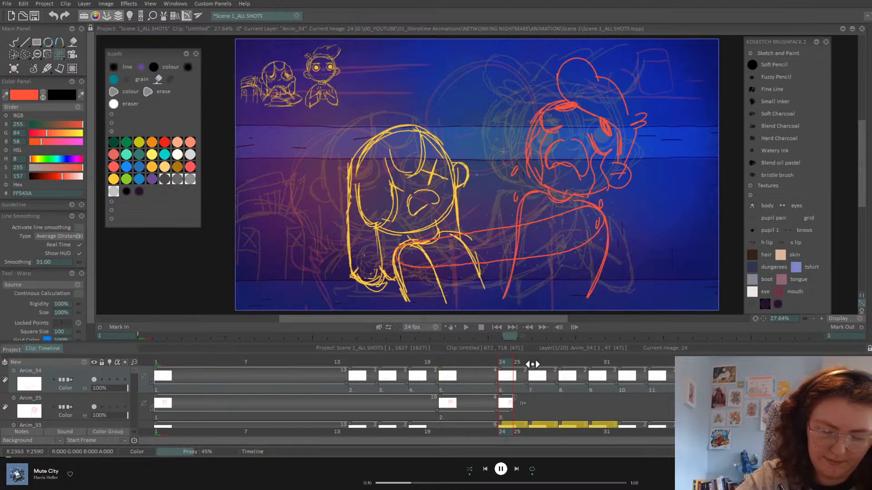
left_click(532, 364)
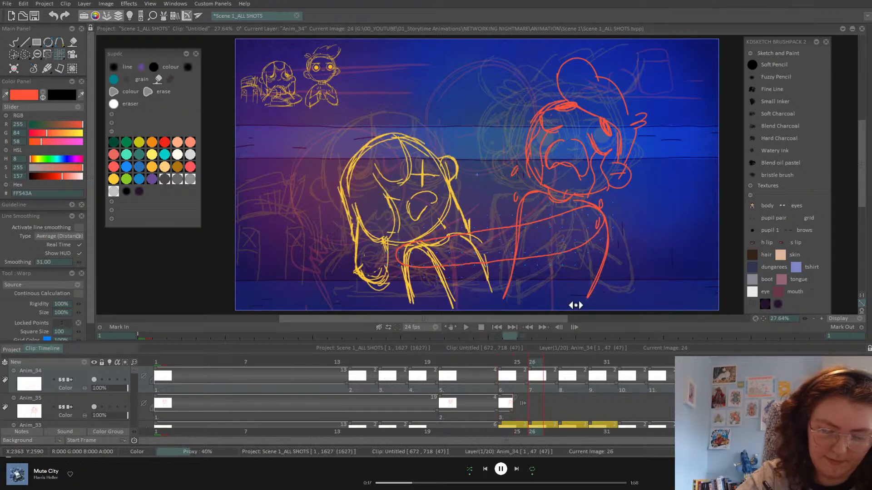
left_click(410, 258)
left_click_drag(592, 210, 603, 221)
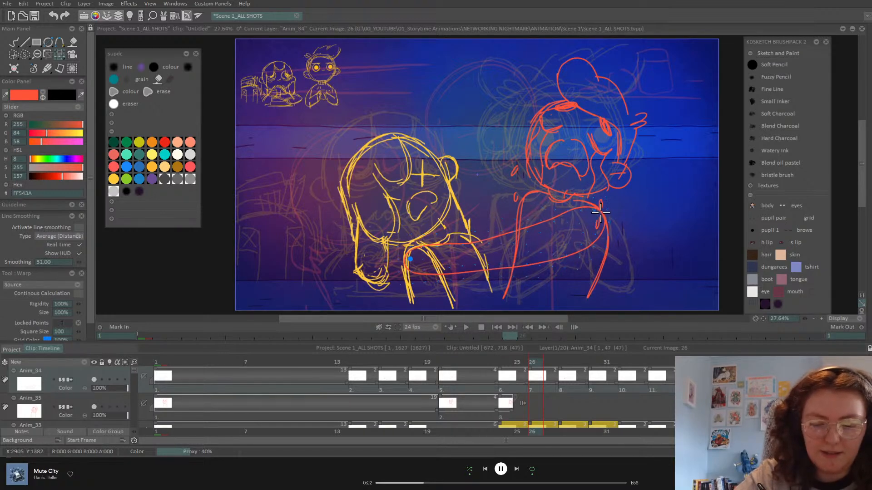
Warp the arm on Anim_34 at frame 28 with the hand pinned and its shoulder end on the body's edge, and go to frame 30
left_click(561, 364)
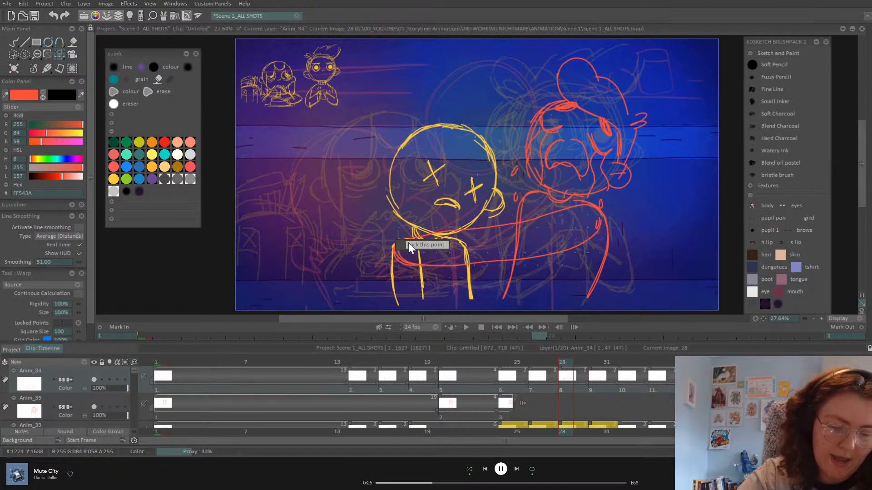
left_click_drag(596, 214, 602, 216)
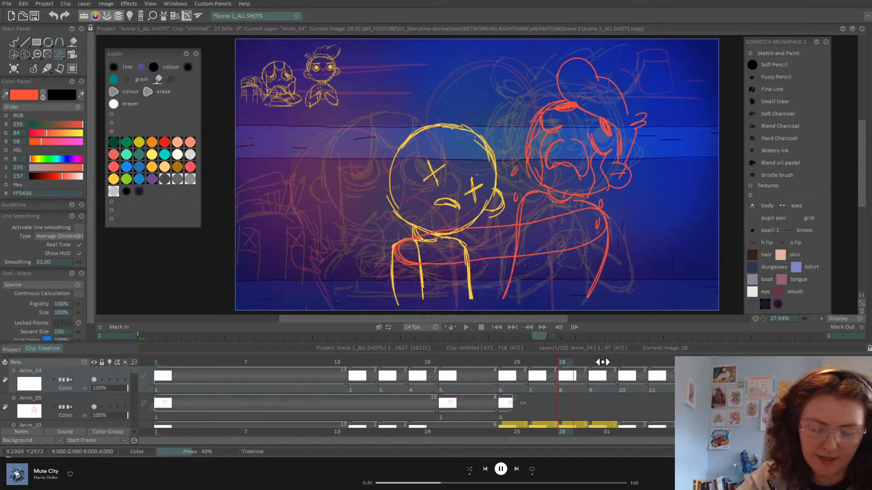
left_click(591, 362)
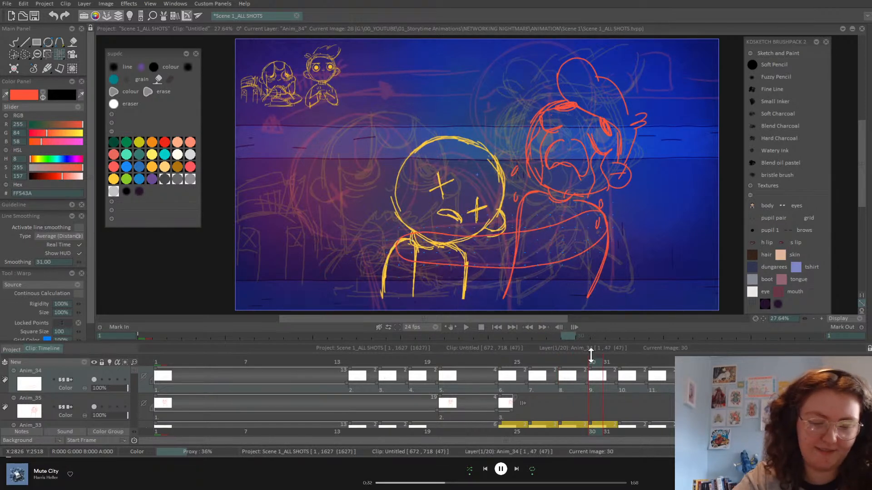
Warp the arm on Anim_34 at frame 30, pulling the hand onto the limp character's shoulder and the shoulder end onto the body's edge
left_click_drag(400, 239, 394, 243)
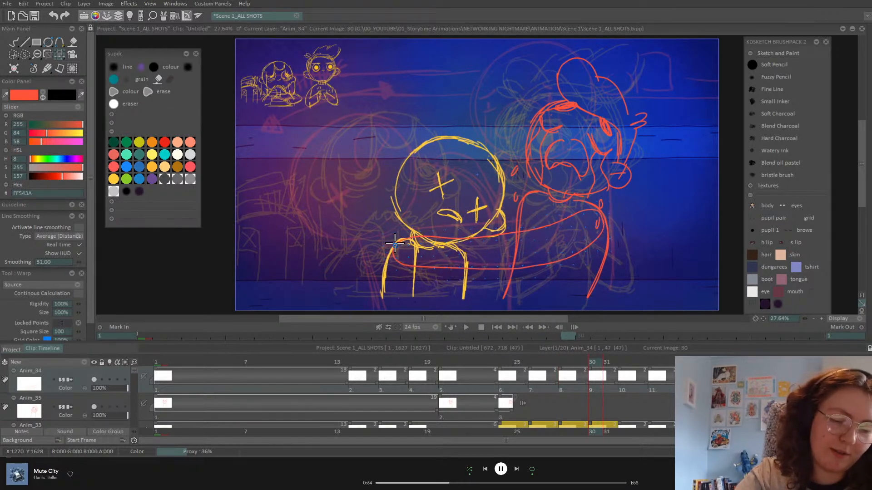
left_click_drag(598, 218, 600, 215)
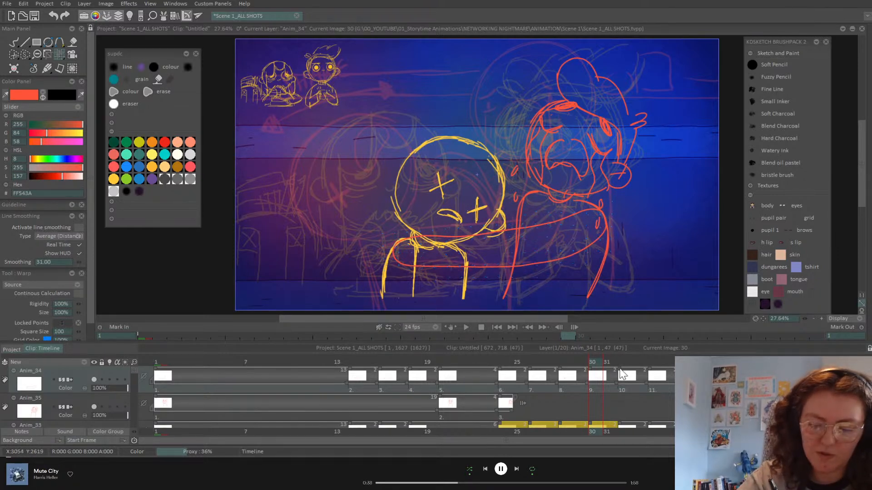
left_click(624, 361)
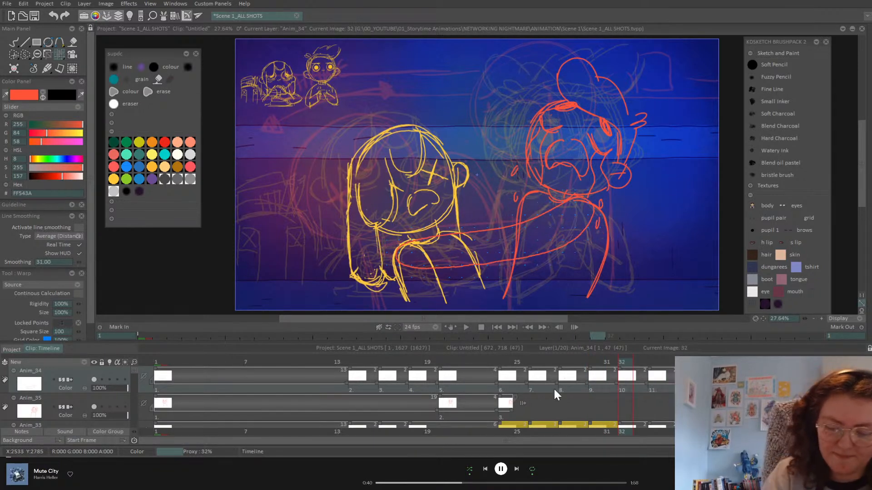
Copy the four warped arm images at frames 24 to 31 on Anim_34 and repeat them from frame 32 through frame 47
left_click_drag(504, 389, 627, 383)
left_click(644, 392)
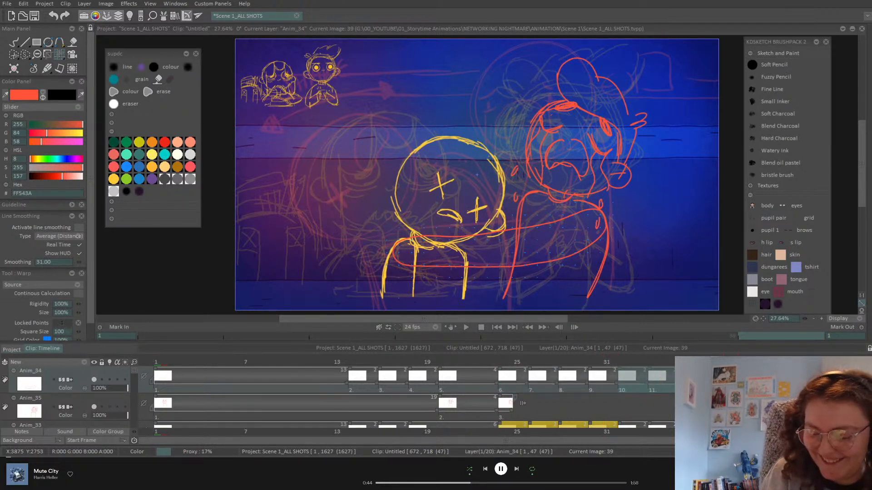
left_click(850, 385)
left_click(861, 303)
left_click(861, 303)
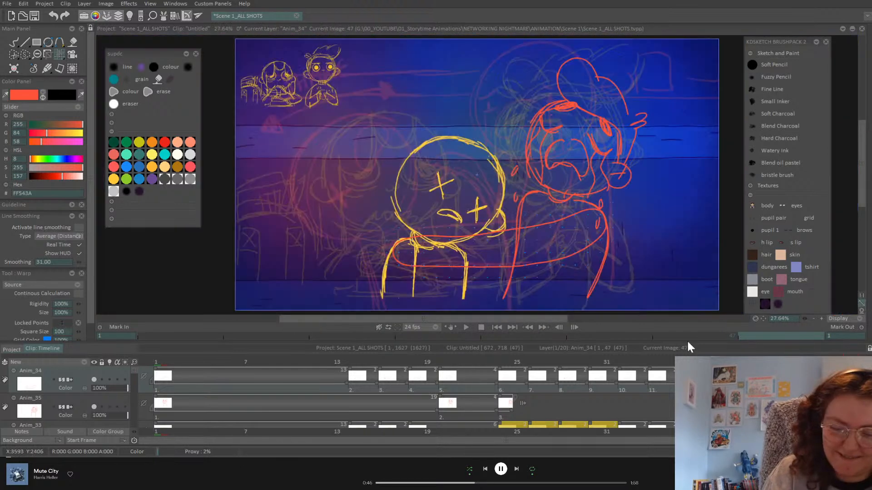
Switch back to the Pencil Brush and play the clip to check the arm through the shake
left_click(493, 327)
key("b")
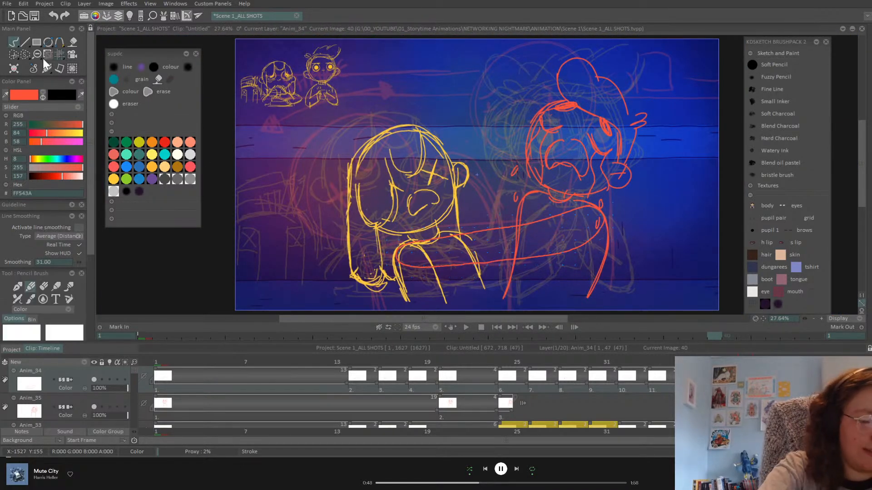
left_click(466, 326)
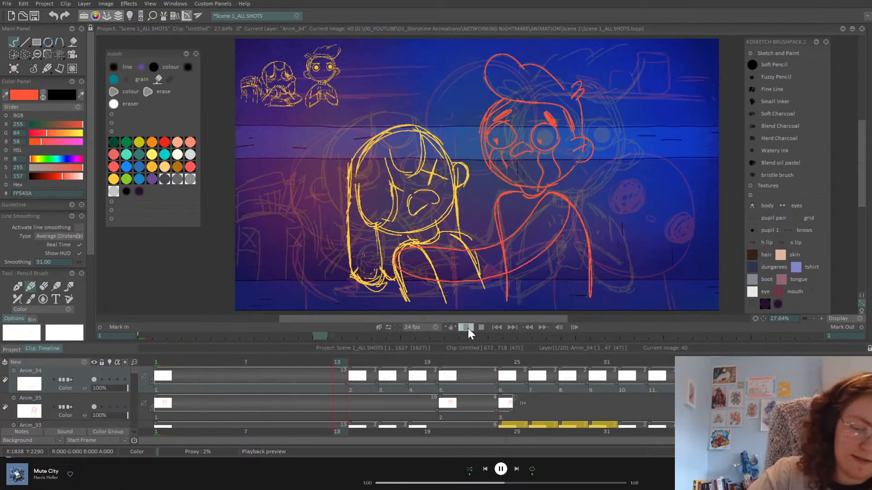
key("space")
Hide the faint rough layers, Anim_33 at 14% opacity and the Anim_31 layer at 15% opacity
scroll(134, 372, "down", 2)
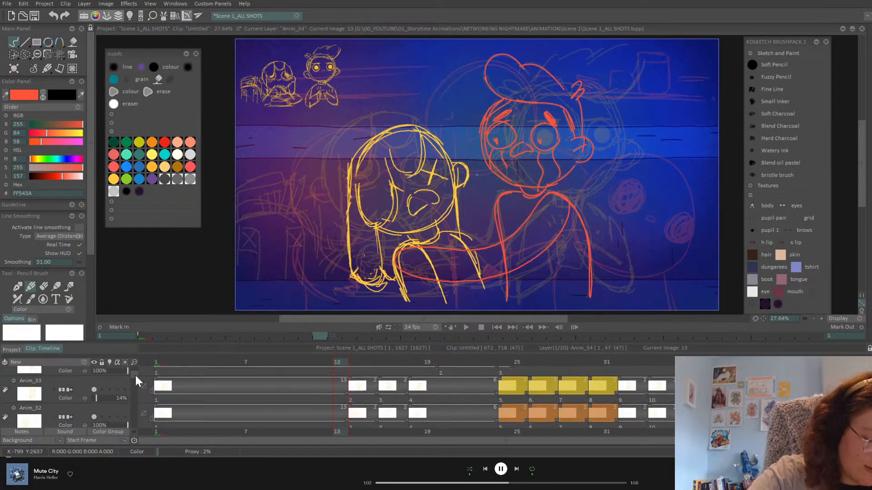
left_click_drag(136, 377, 136, 375)
left_click(94, 385)
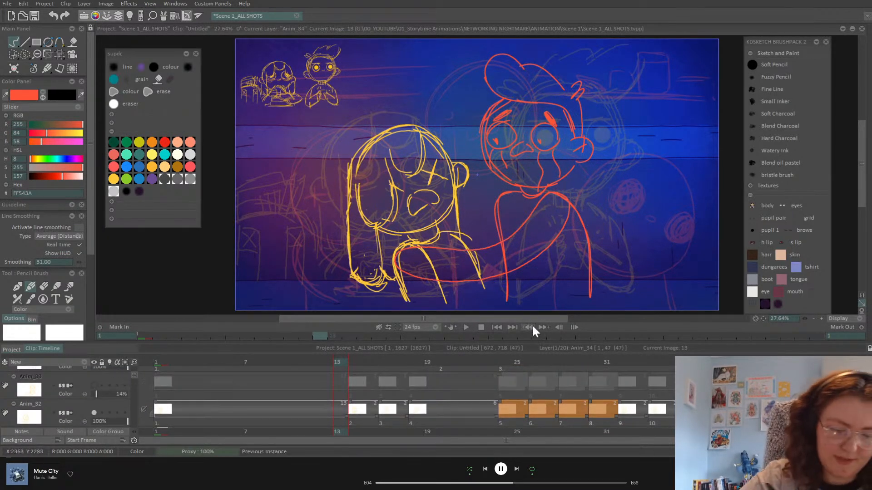
scroll(134, 375, "down", 3)
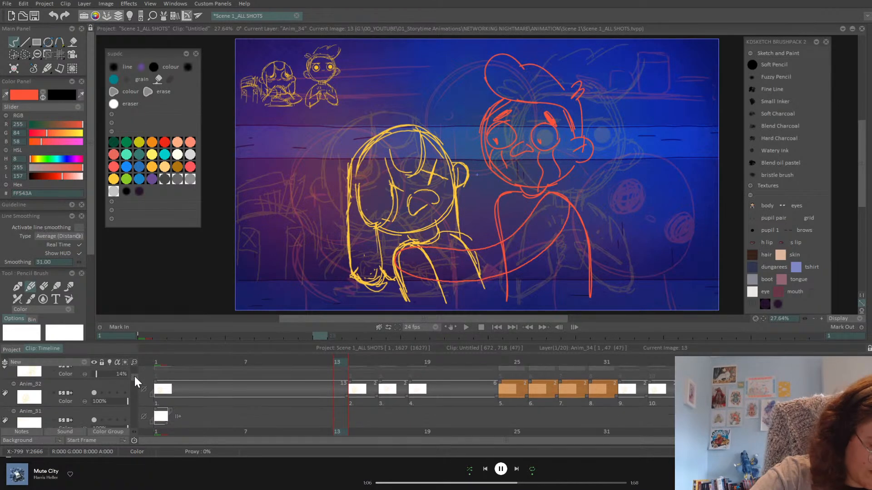
scroll(136, 380, "down", 2)
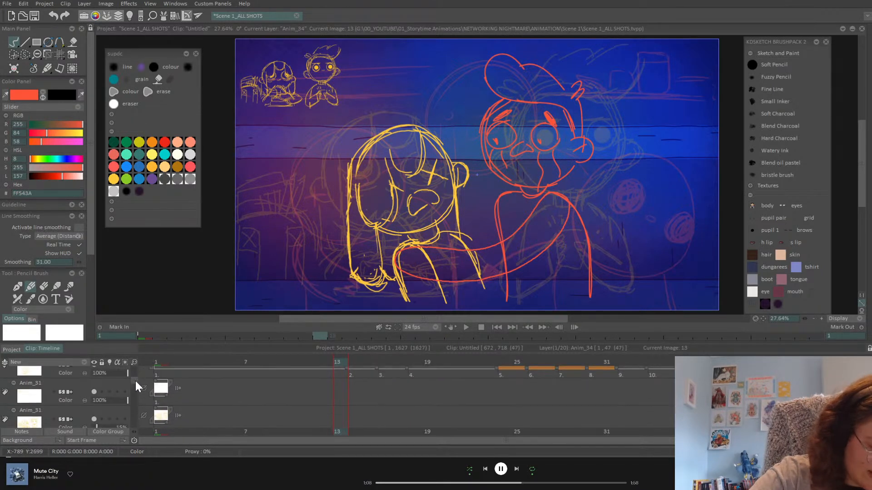
left_click(94, 406)
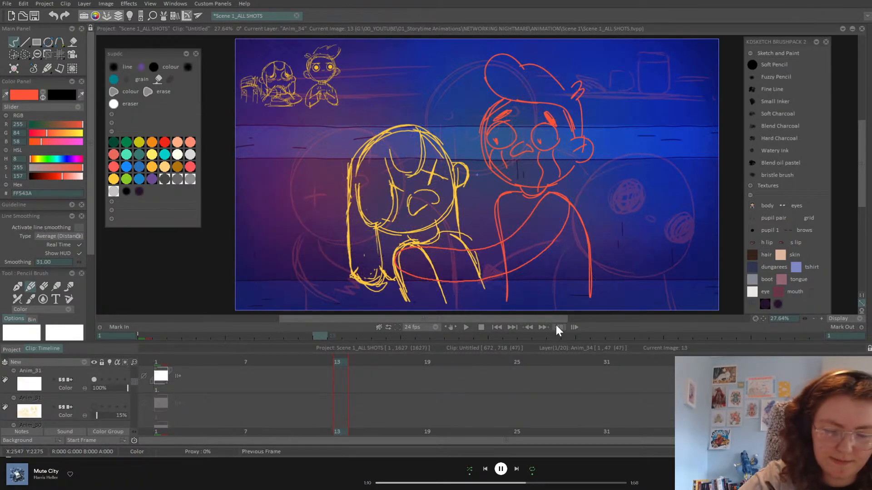
Play the cleaned-up clip from the first frame and stop it after reviewing the timing
left_click(493, 325)
left_click(467, 327)
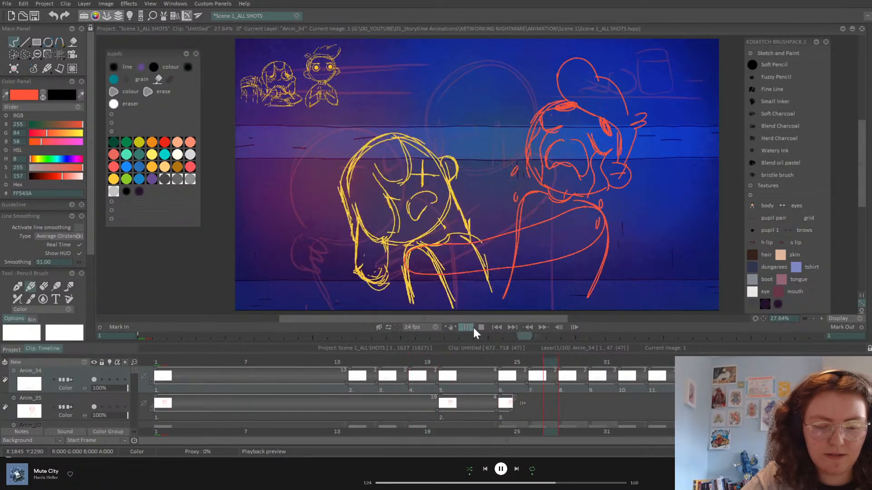
left_click(468, 326)
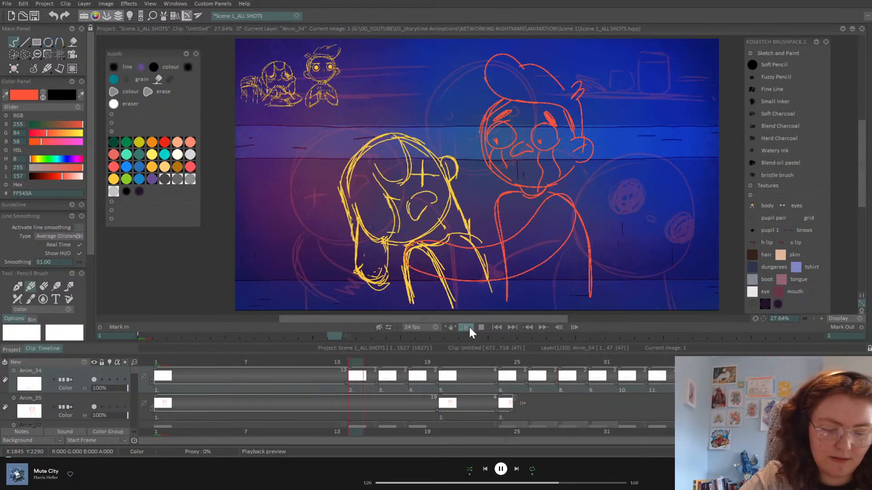
Check the pose change around frames 23 and 24, and extend the hold of Anim_32's fourth image to 9 frames
left_click(480, 363)
mouse_move(481, 362)
left_mouse_down()
mouse_move(502, 367)
mouse_move(416, 372)
mouse_move(507, 374)
left_mouse_up()
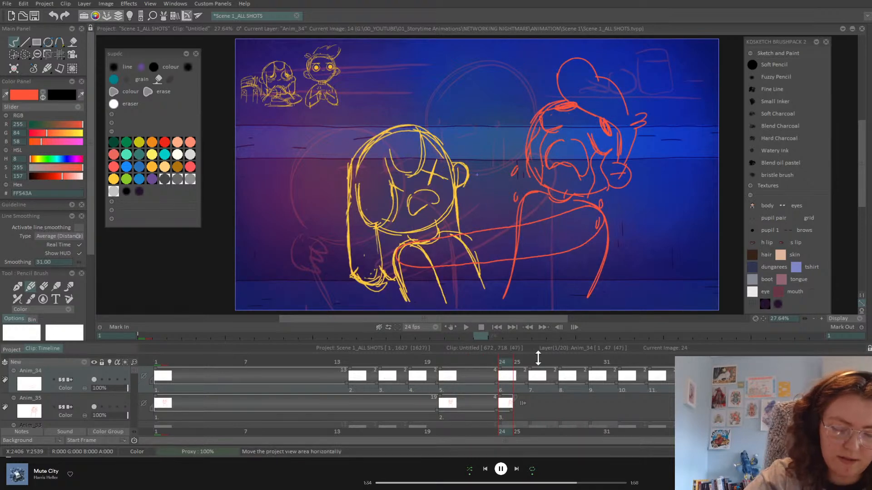
mouse_move(547, 363)
left_mouse_down()
mouse_move(538, 363)
mouse_move(572, 364)
mouse_move(502, 381)
left_mouse_up()
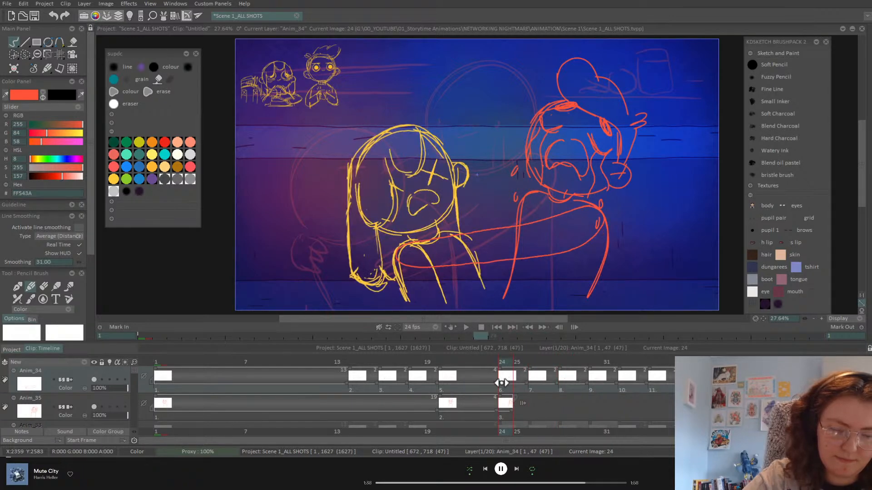
left_click(490, 376)
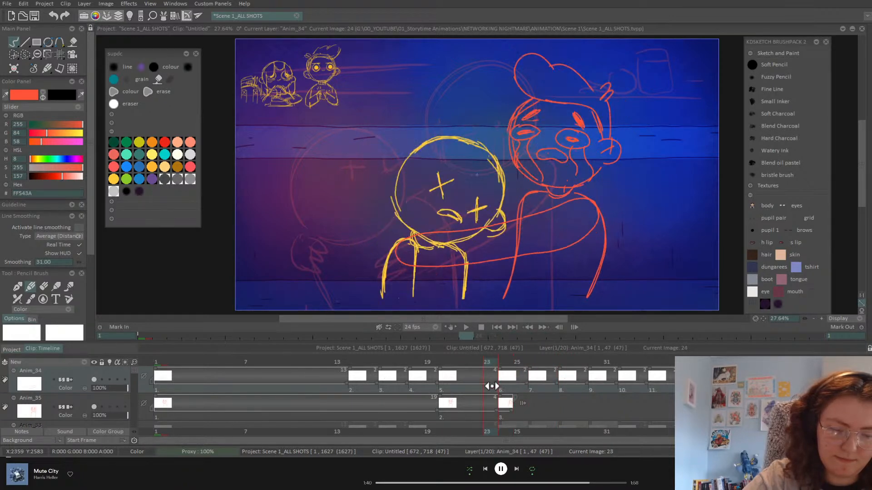
scroll(133, 372, "down", 2)
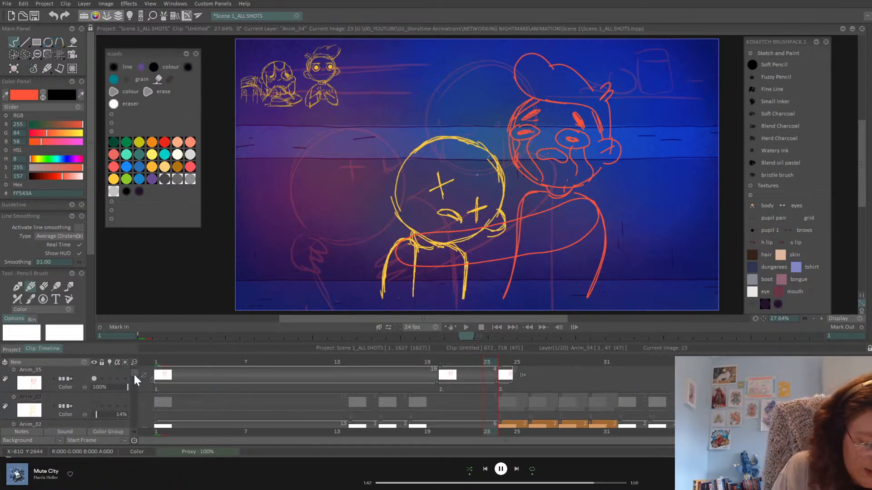
scroll(135, 377, "down", 1)
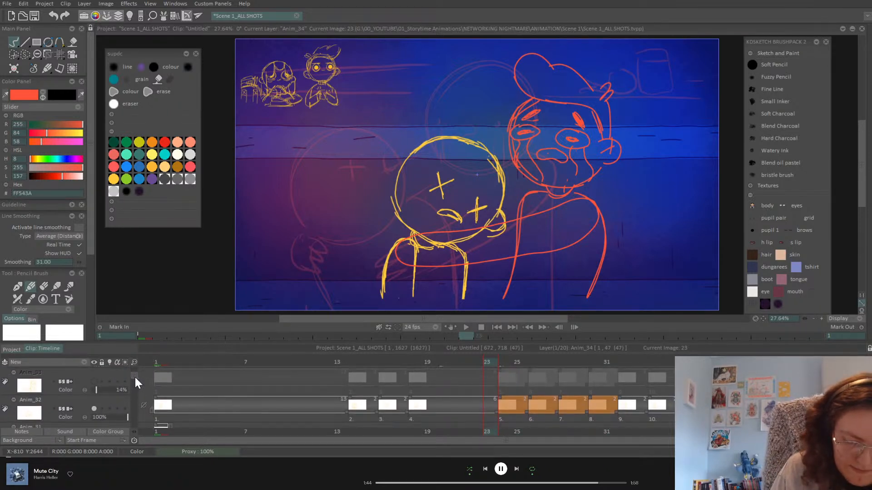
left_click_drag(498, 412, 538, 409)
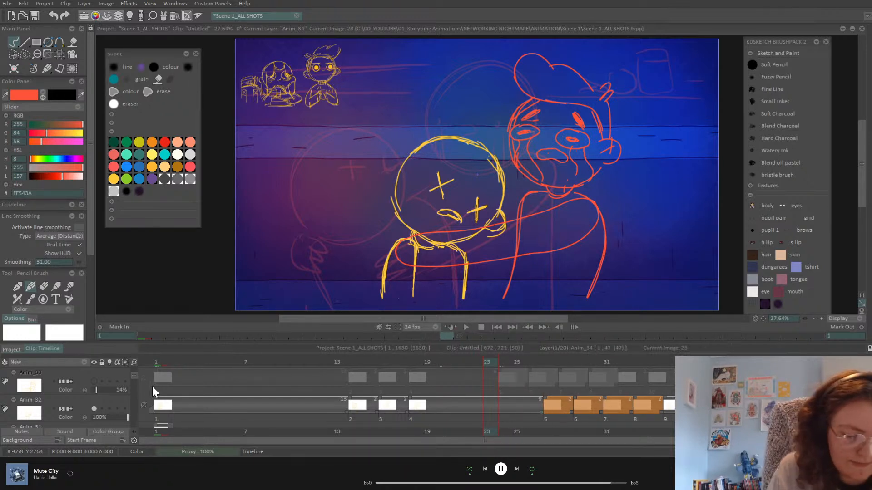
Extend Anim_35's third image to 4 frames, ending at frame 27, and lengthen the hold of Anim_32's fourth image to 10 frames
scroll(134, 376, "up", 2)
scroll(135, 371, "down", 1)
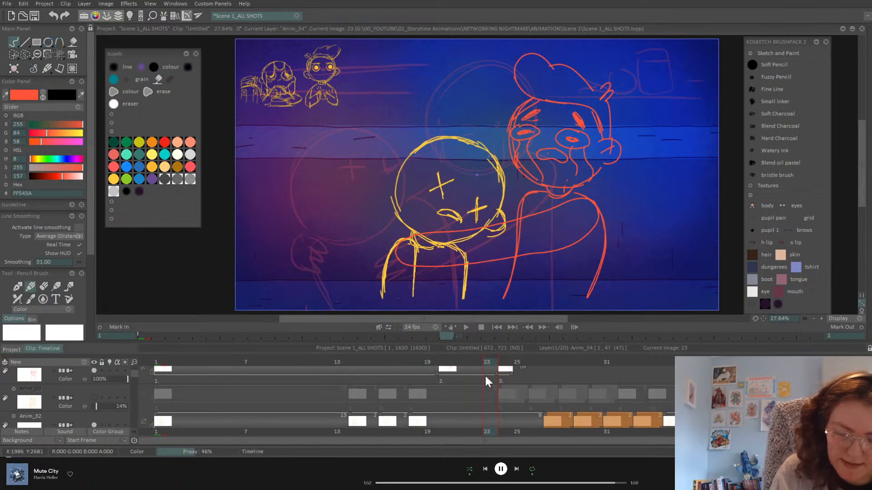
left_click(534, 361)
left_click_drag(543, 408, 555, 408)
left_click(555, 372)
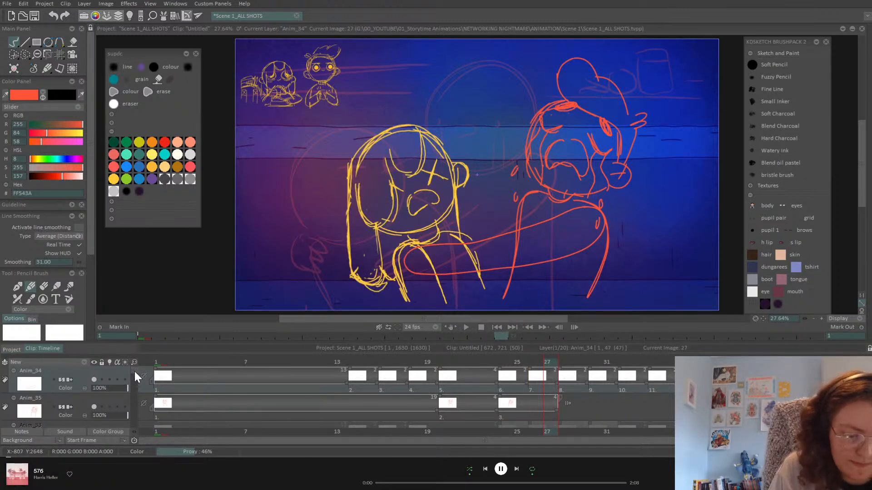
scroll(135, 373, "down", 2)
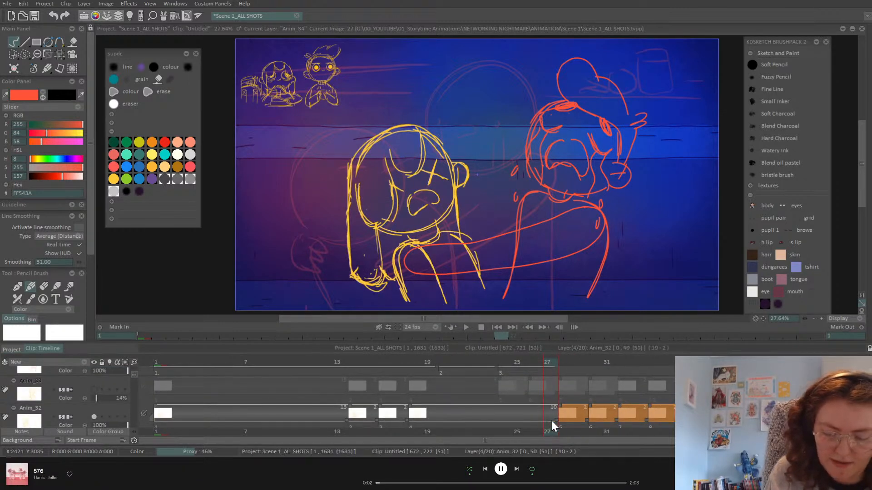
scroll(133, 374, "up", 2)
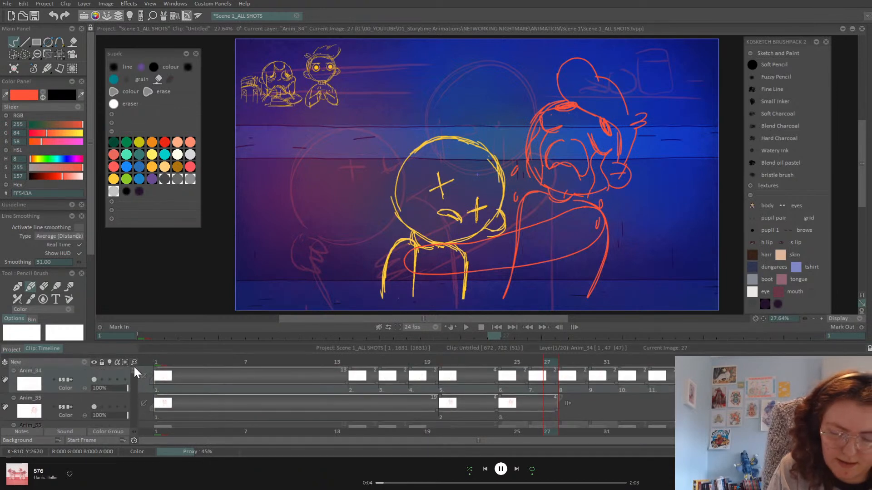
Try extending Anim_34's sixth image to 4 frames and compare its arm with the other layers at frames 27 and 28
left_click(500, 380)
mouse_move(504, 363)
left_mouse_down()
mouse_move(492, 367)
mouse_move(558, 383)
mouse_move(552, 363)
mouse_move(581, 365)
mouse_move(530, 363)
mouse_move(565, 373)
mouse_move(760, 375)
mouse_move(565, 380)
left_mouse_up()
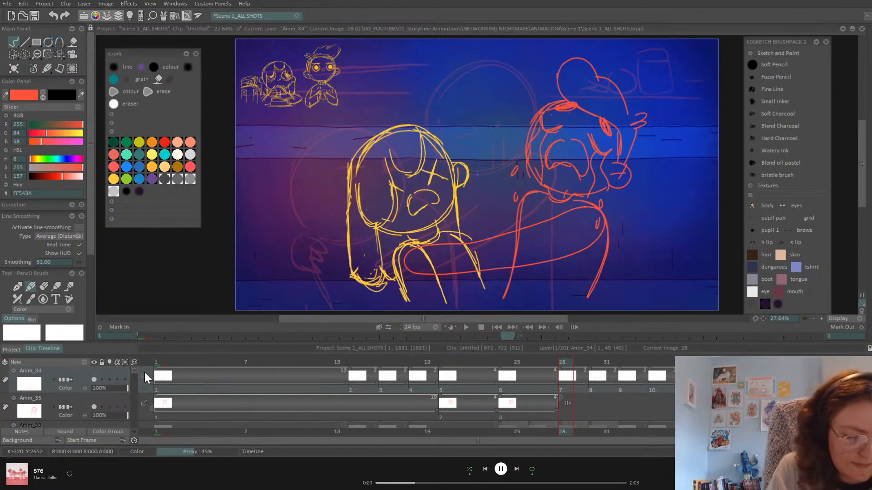
scroll(134, 375, "down", 3)
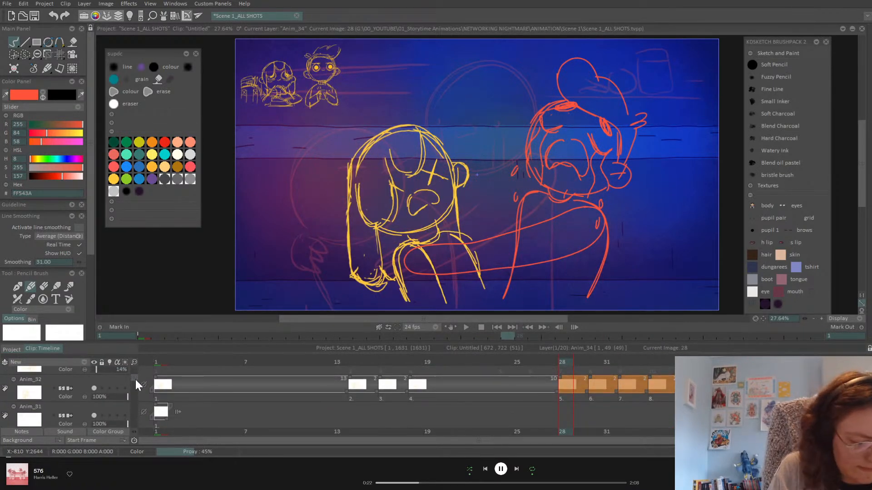
scroll(135, 378, "up", 2)
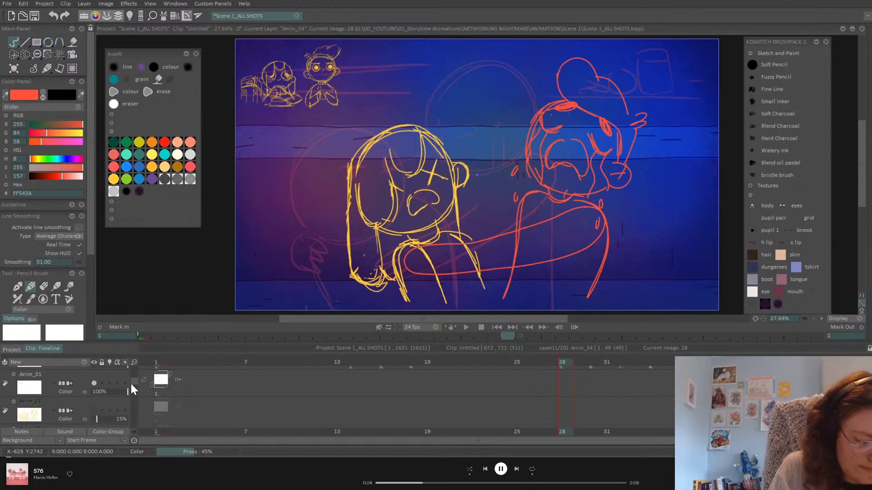
scroll(136, 370, "up", 2)
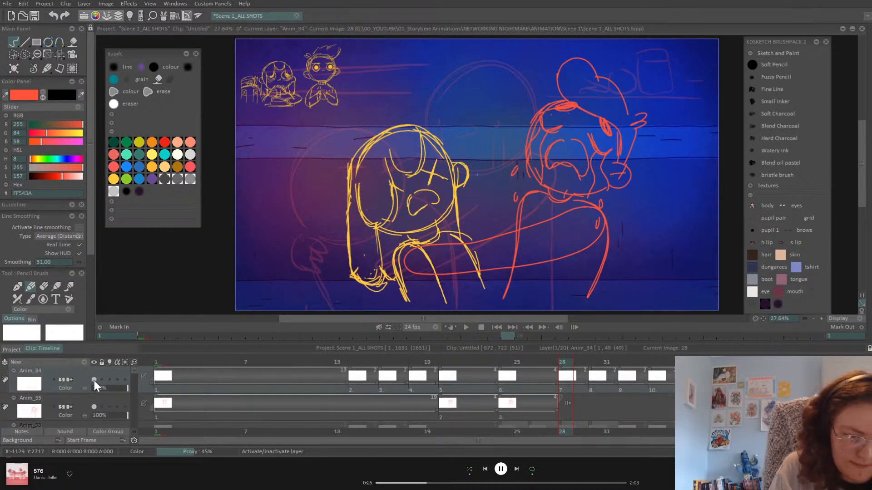
left_click(549, 363)
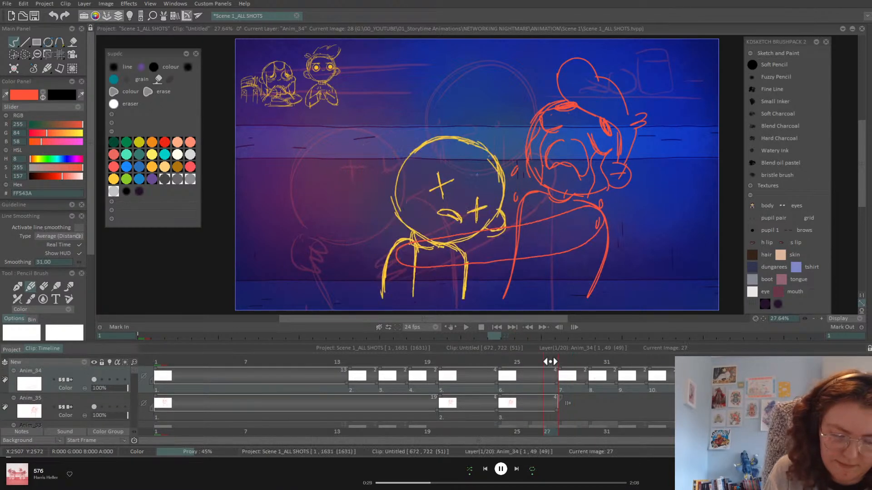
Hold Anim_34's fifth image for 8 frames through frame 27, with the sixth image starting at frame 28, and save the project
left_click(493, 376)
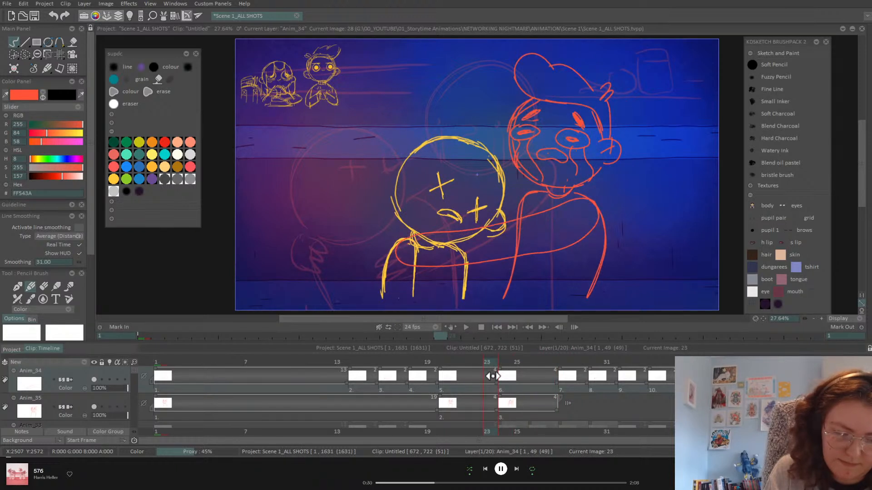
mouse_move(499, 377)
left_mouse_down()
mouse_move(555, 387)
mouse_move(607, 381)
mouse_move(599, 385)
mouse_move(584, 387)
mouse_move(566, 362)
mouse_move(594, 361)
left_mouse_up()
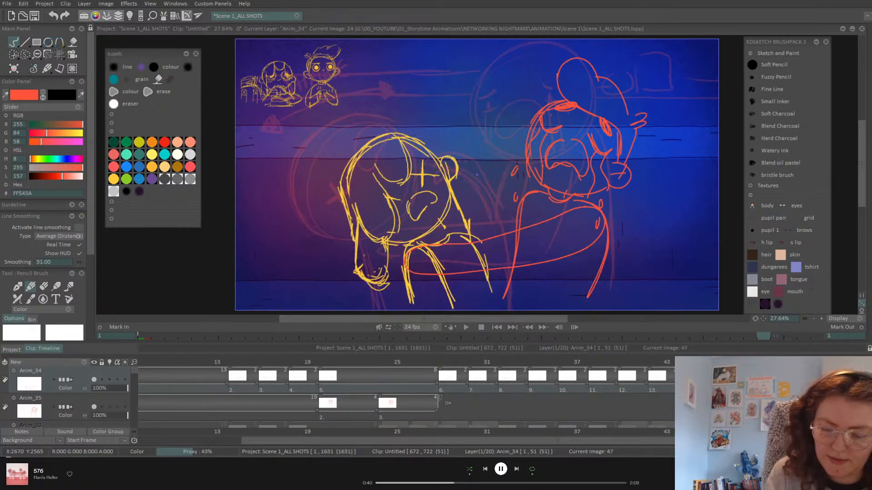
key("ctrl+s")
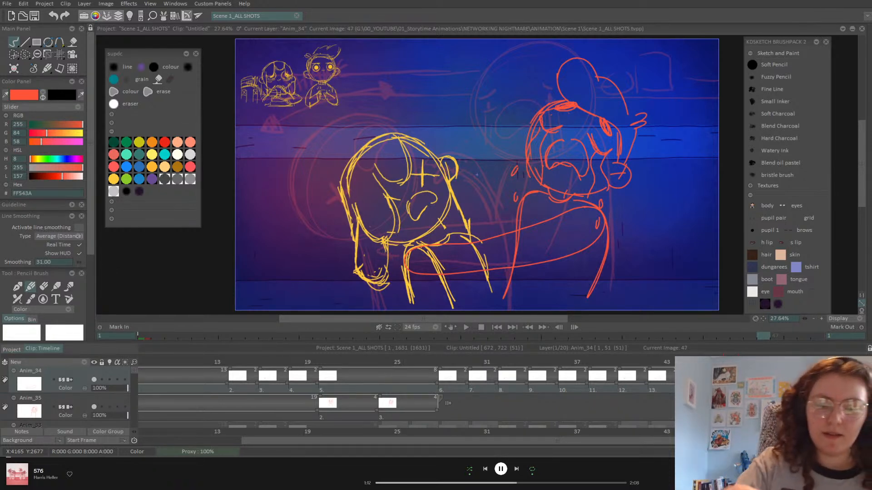
Reposition the brush pack panel, collapse its custom brush group, expand the Textures group, and play the clip from the first frame
left_click_drag(757, 42, 792, 40)
left_click(751, 199)
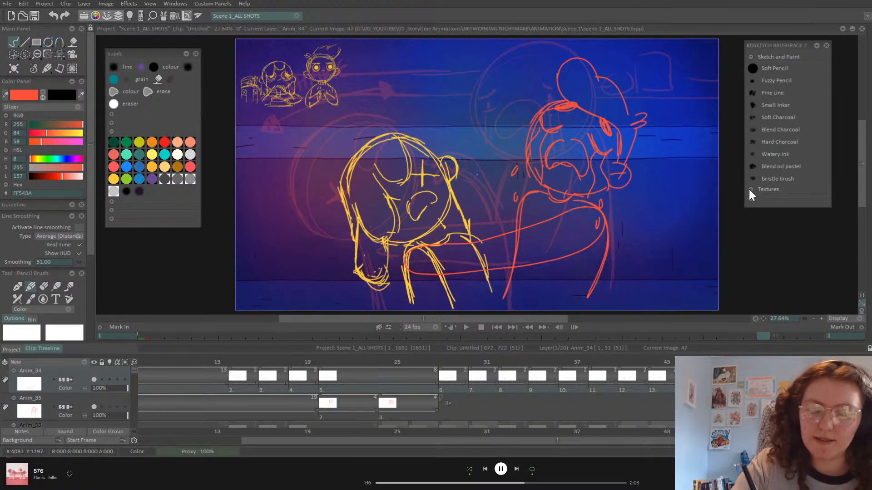
left_click(749, 189)
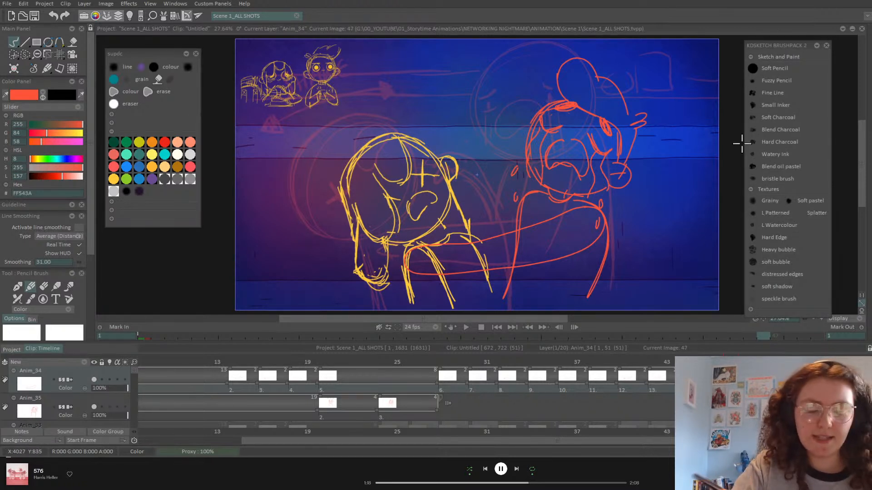
left_click(497, 327)
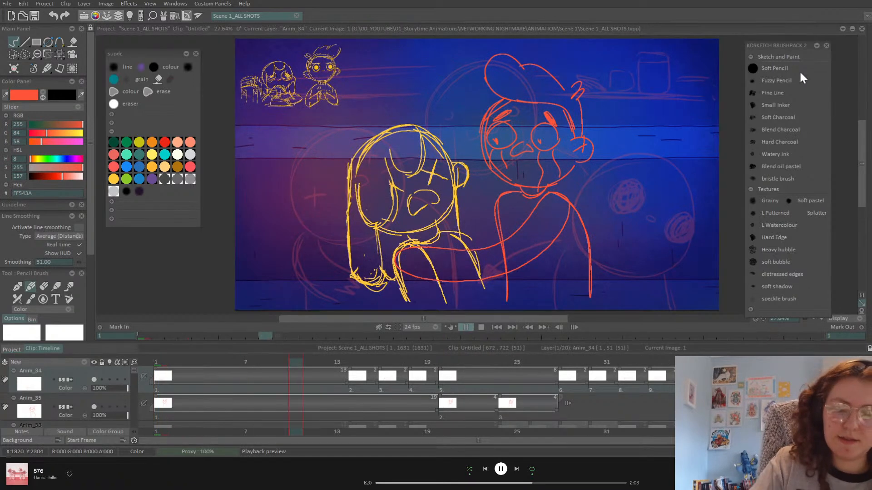
Play the clip from the first frame to review the timing of the holds and the shake
key("Return")
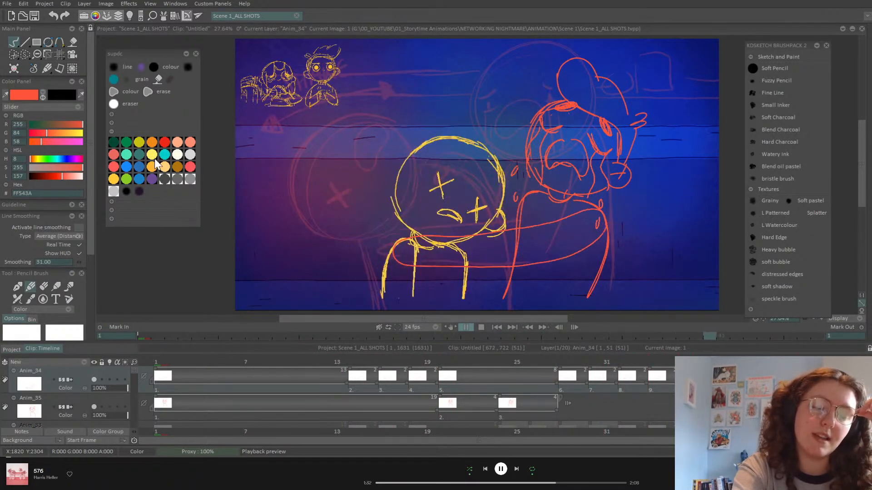
key("Return")
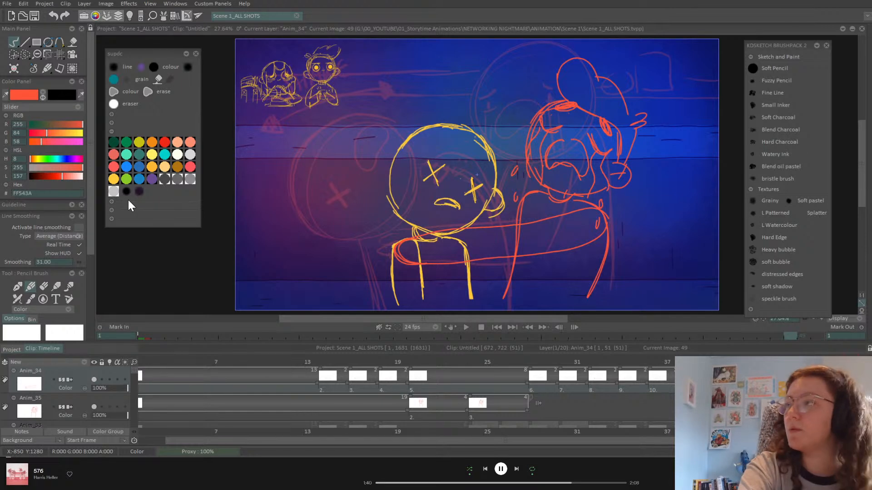
left_click(497, 327)
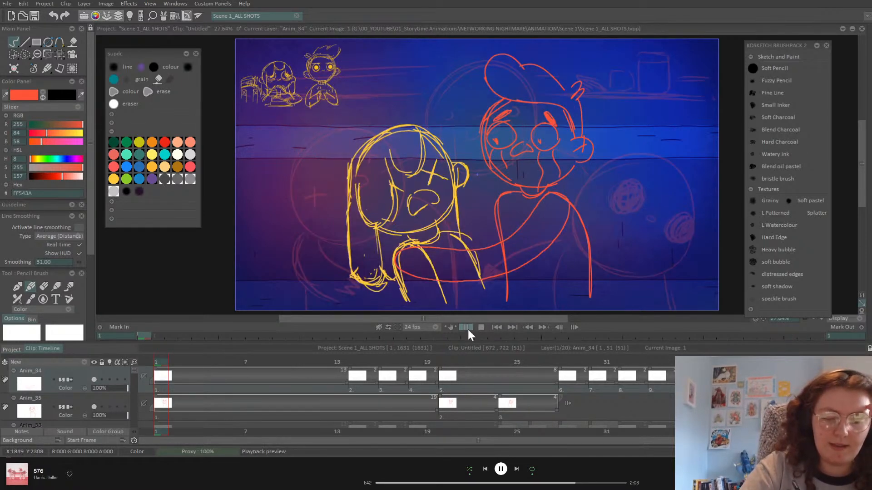
left_click(466, 327)
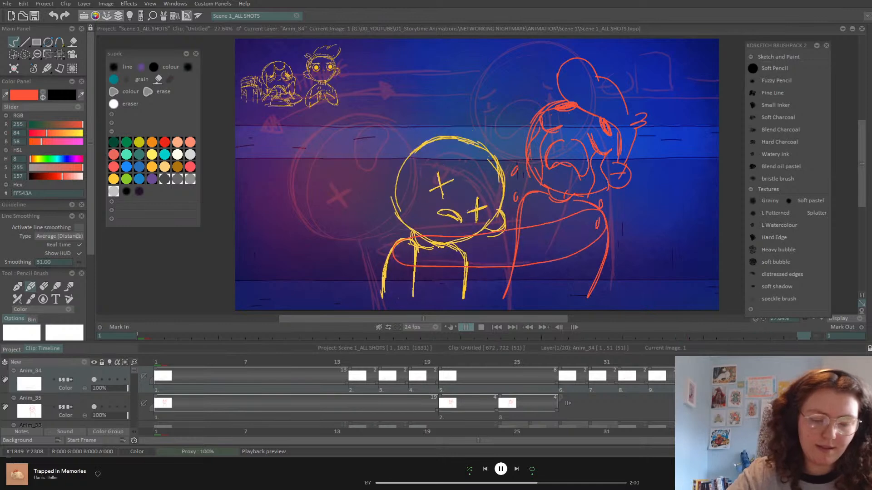
left_click(467, 327)
Retime Anim_32 so its second and third images each hold for 6 frames, starting at frames 14 and 20
mouse_move(455, 361)
left_mouse_down()
mouse_move(380, 376)
mouse_move(446, 379)
left_mouse_up()
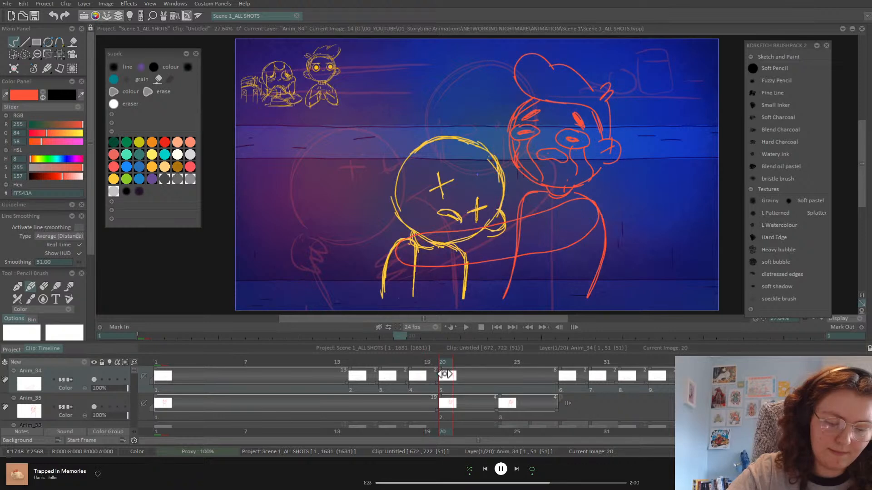
scroll(135, 371, "down", 1)
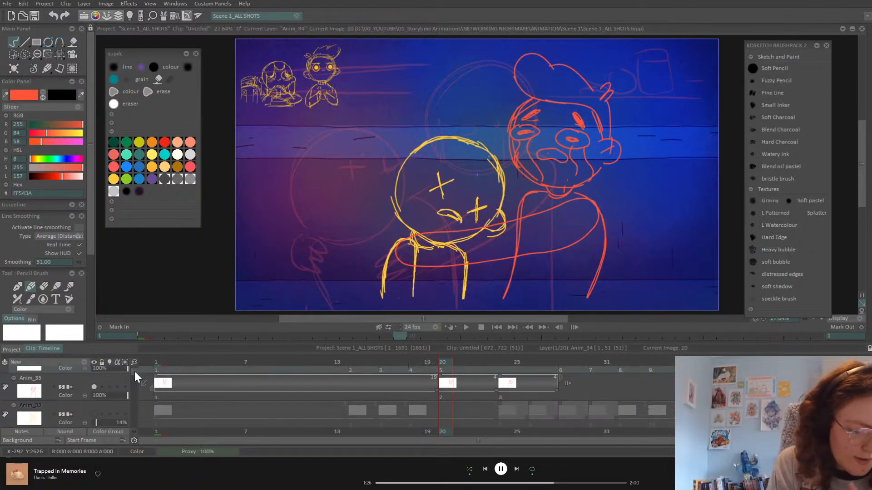
scroll(134, 371, "down", 1)
scroll(135, 375, "down", 1)
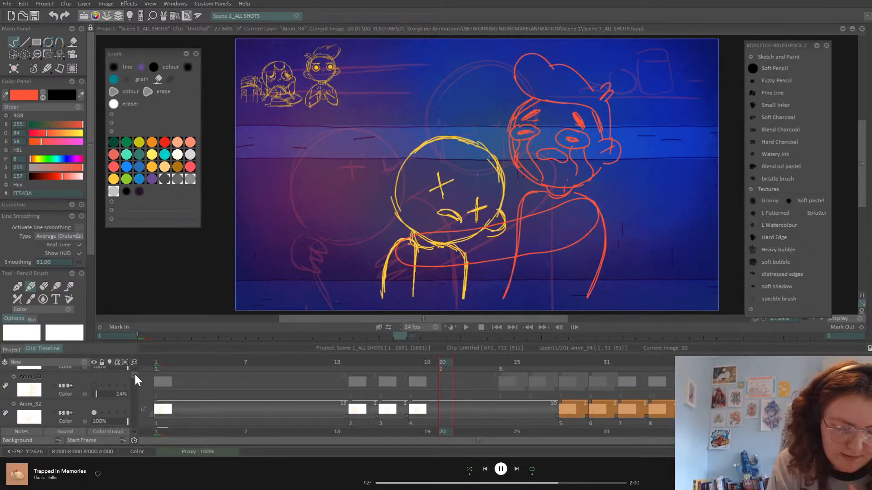
mouse_move(556, 416)
left_mouse_down()
mouse_move(441, 418)
mouse_move(529, 417)
left_mouse_up()
left_click(507, 363)
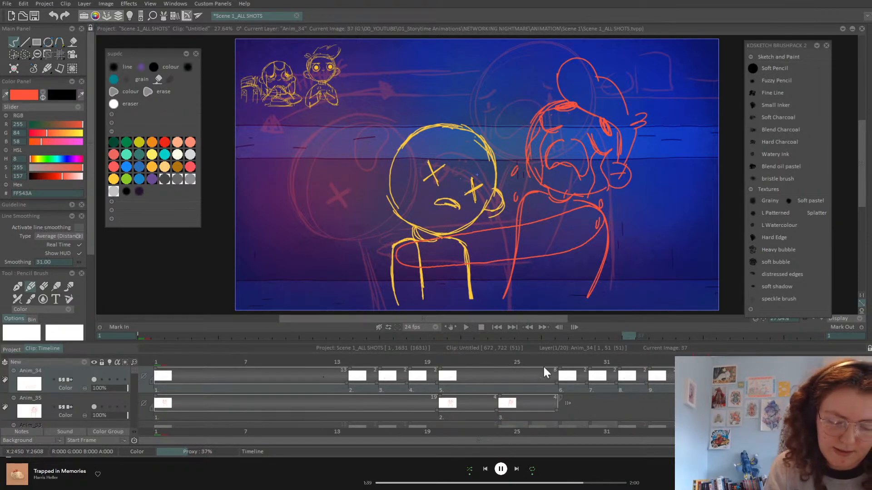
Shorten the hold of Anim_34's fifth image to 4 frames so the sixth image starts at frame 24
left_click(443, 361)
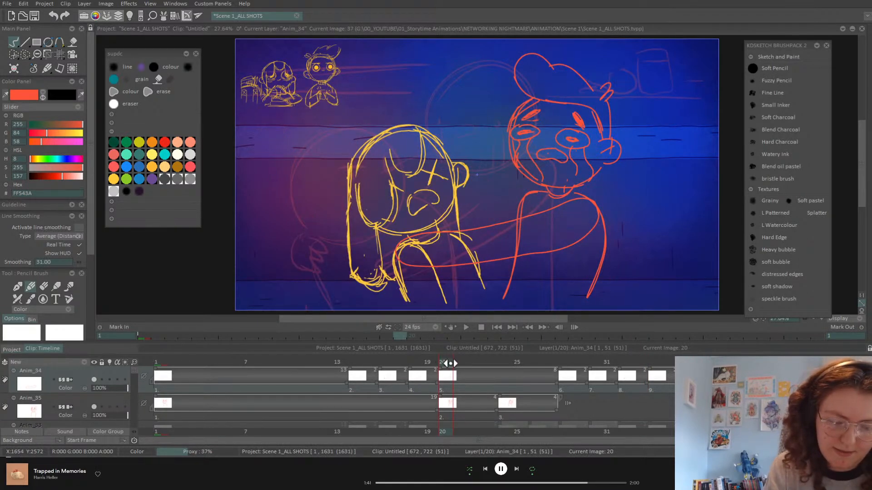
left_click_drag(471, 365, 541, 378)
mouse_move(557, 383)
left_mouse_down()
mouse_move(532, 385)
mouse_move(506, 369)
mouse_move(570, 371)
mouse_move(524, 376)
mouse_move(503, 388)
mouse_move(481, 366)
mouse_move(805, 371)
left_mouse_up()
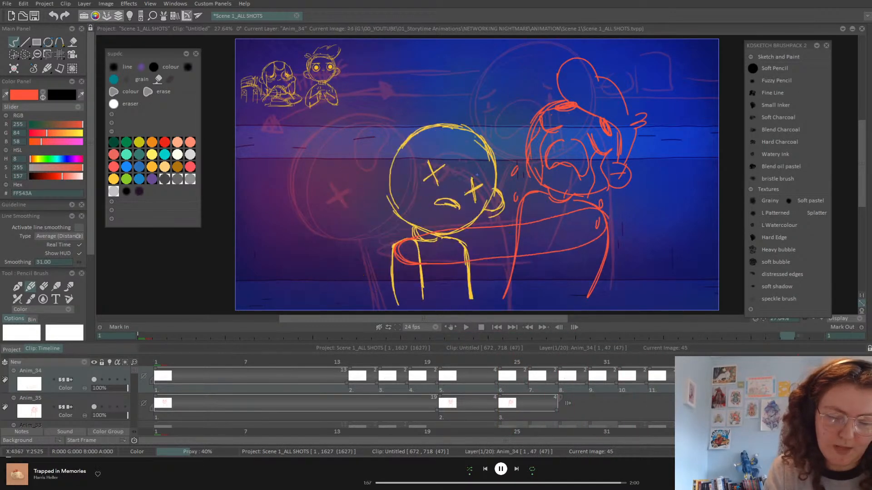
Play the clip from the first frame, stop it, and scrub between frames 13 and 20 to compare the poses
left_click(493, 326)
left_click(465, 327)
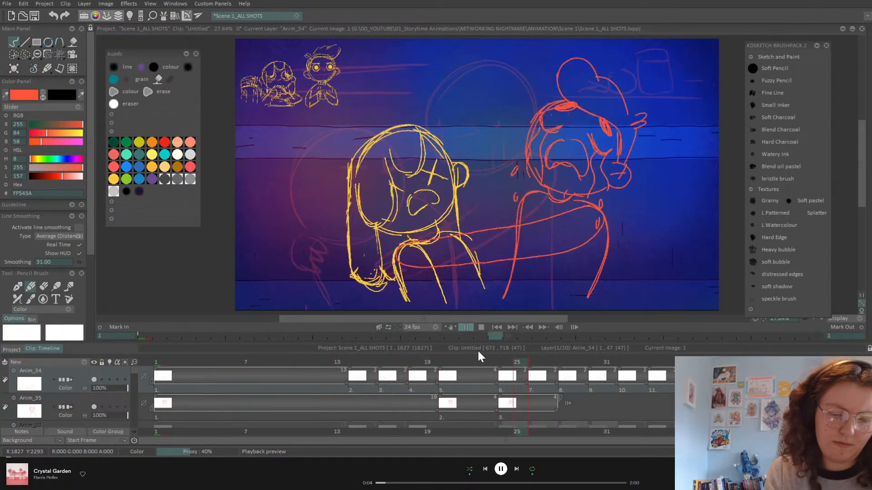
left_click(466, 327)
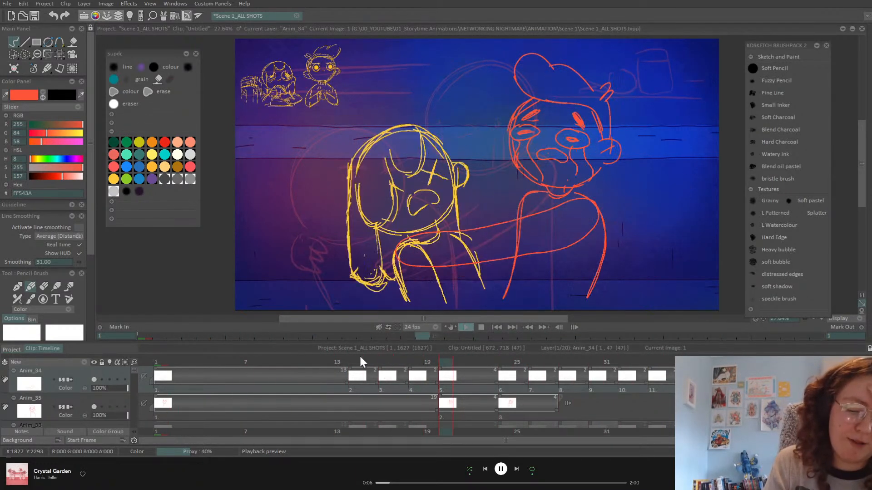
left_click(335, 362)
mouse_move(335, 361)
left_mouse_down()
mouse_move(381, 362)
mouse_move(443, 381)
left_mouse_up()
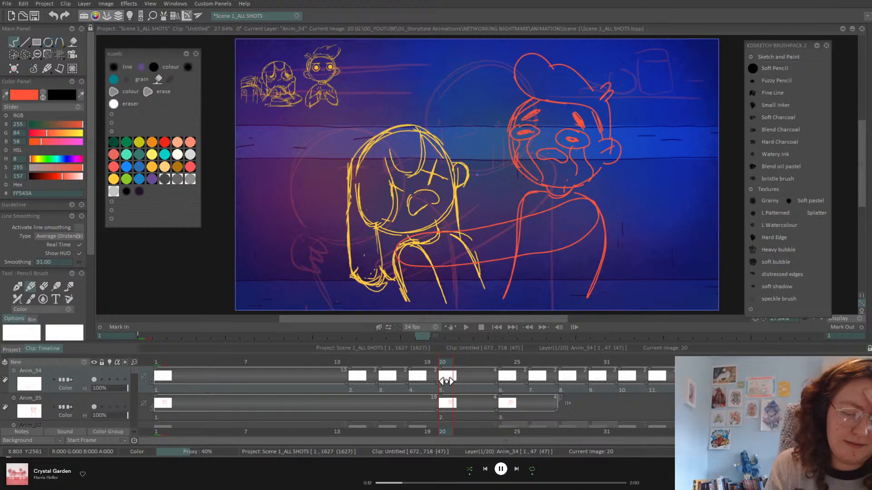
mouse_move(445, 381)
left_mouse_down()
mouse_move(350, 395)
mouse_move(445, 399)
mouse_move(357, 396)
left_mouse_up()
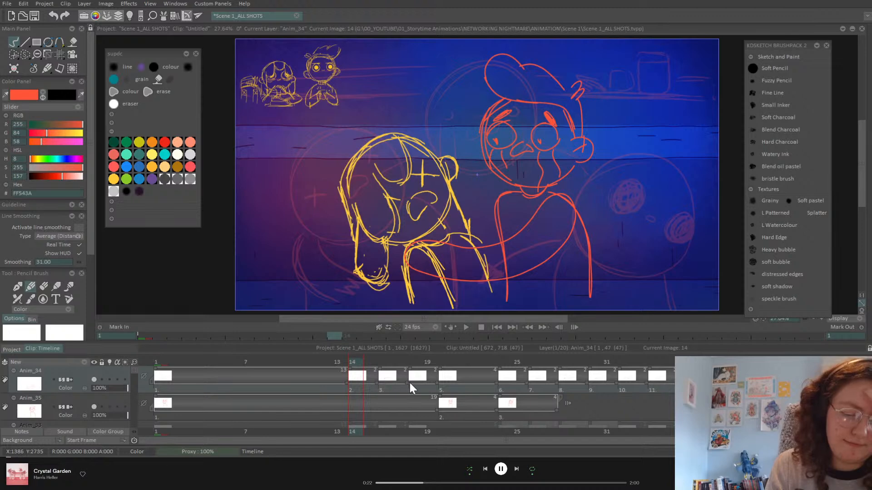
Try holding Anim_34's second image for 6 frames, with the third image starting at frame 20 and the in-betweens removed
left_click_drag(382, 376, 426, 380)
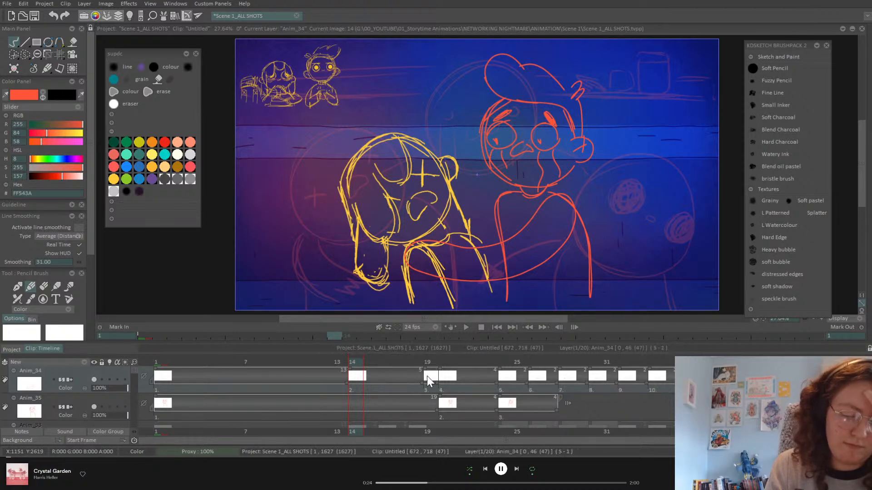
mouse_move(355, 362)
left_mouse_down()
mouse_move(328, 364)
mouse_move(457, 375)
mouse_move(407, 391)
left_mouse_up()
key("Return")
key("Left")
key("Left")
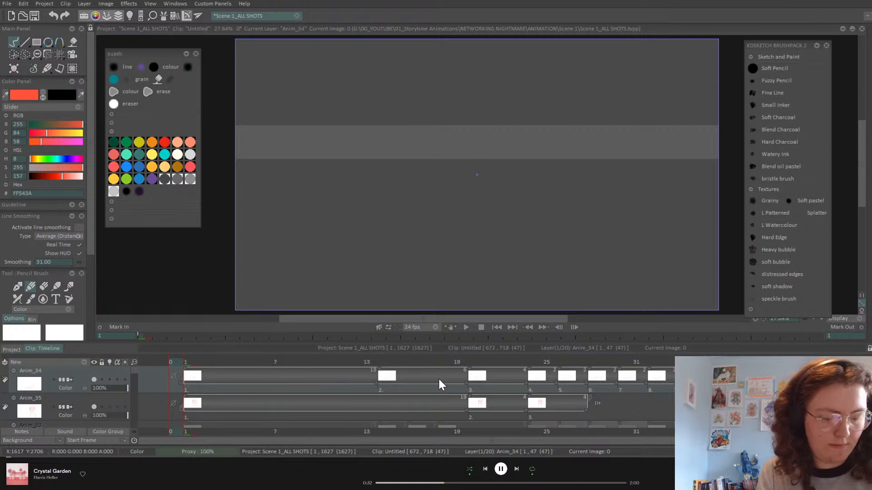
key("ctrl+z")
key("ctrl+z")
Examine Anim_32's poses against the red arm on Anim_34 across frames 13 to 21
scroll(133, 374, "down", 5)
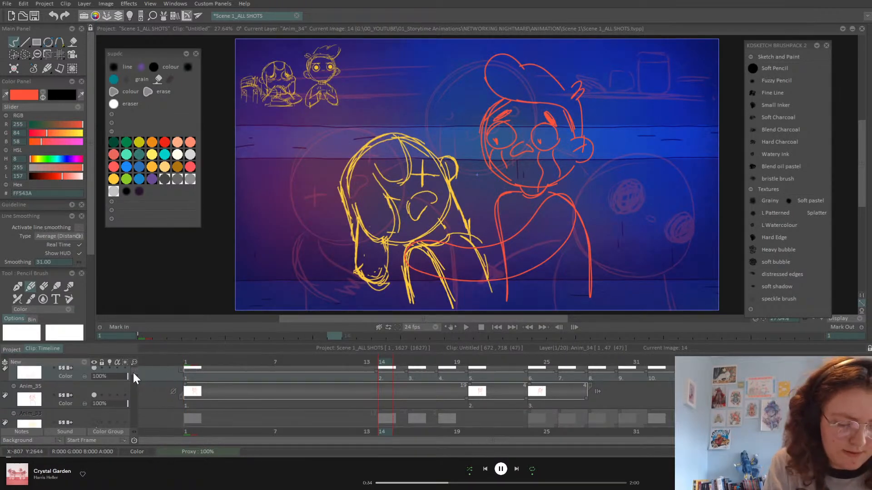
left_click(94, 381)
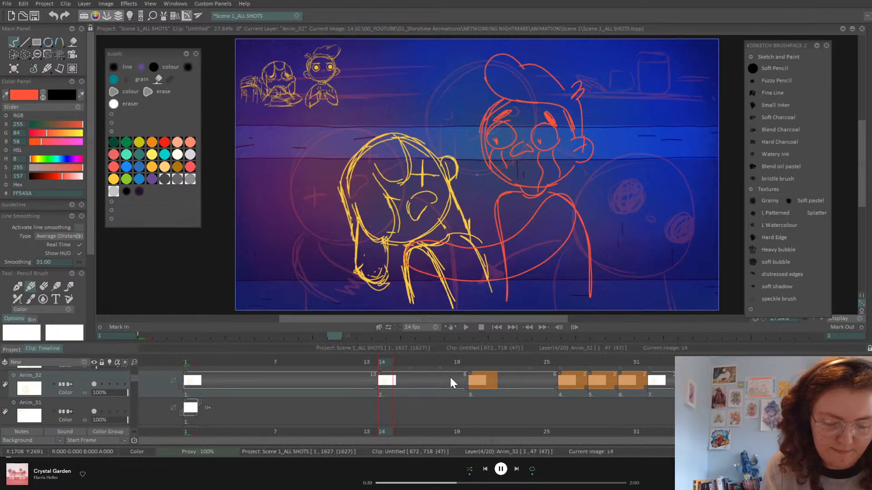
mouse_move(383, 377)
left_mouse_down()
mouse_move(370, 362)
mouse_move(472, 371)
mouse_move(335, 389)
mouse_move(605, 390)
mouse_move(491, 391)
left_mouse_up()
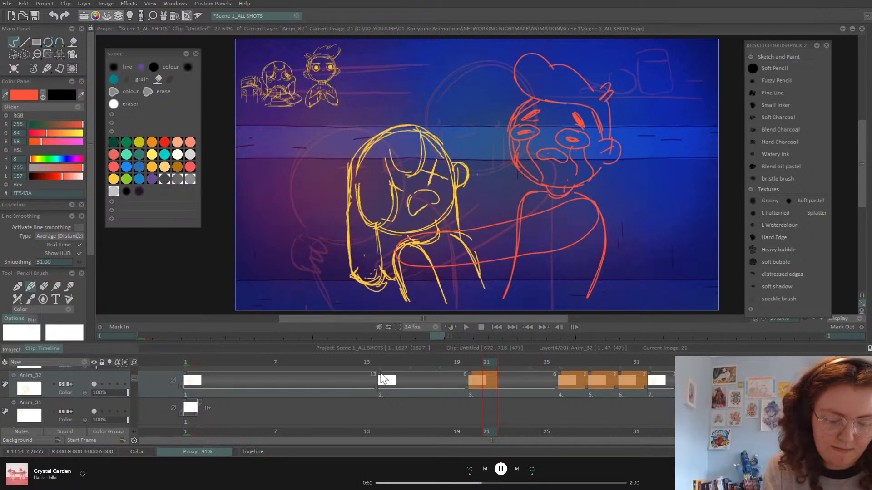
left_click(366, 360)
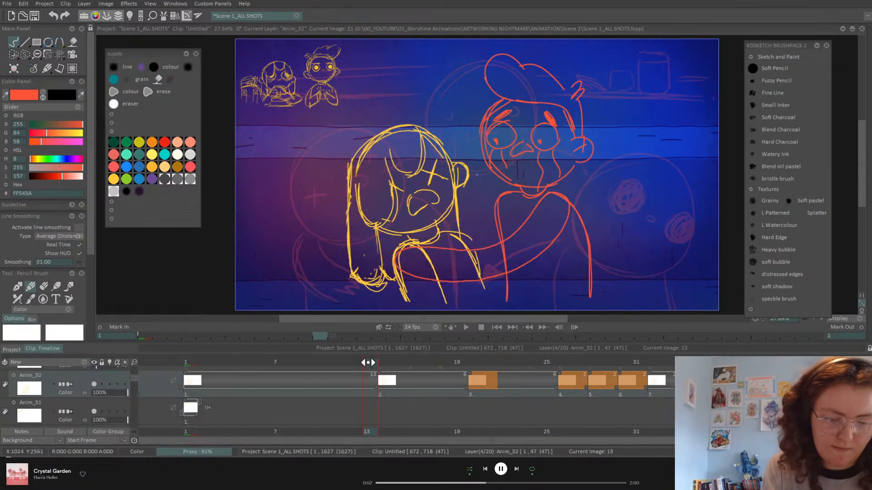
left_click_drag(367, 362, 411, 365)
left_click_drag(470, 377, 554, 380)
scroll(134, 384, "up", 1)
scroll(132, 378, "down", 3)
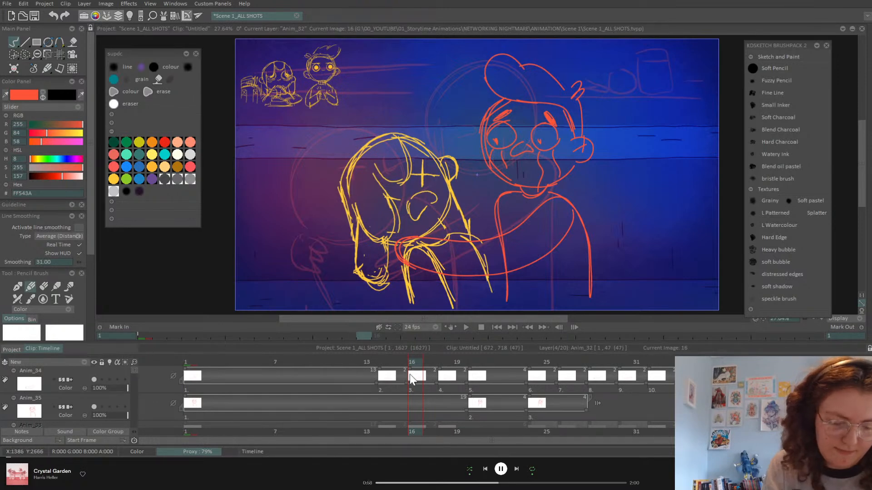
Extend the Anim_34 drawing at frame 14 to hold through frame 19, replacing the separate drawings at frames 16 and 18
mouse_move(383, 362)
left_mouse_down()
mouse_move(362, 366)
mouse_move(423, 371)
left_mouse_up()
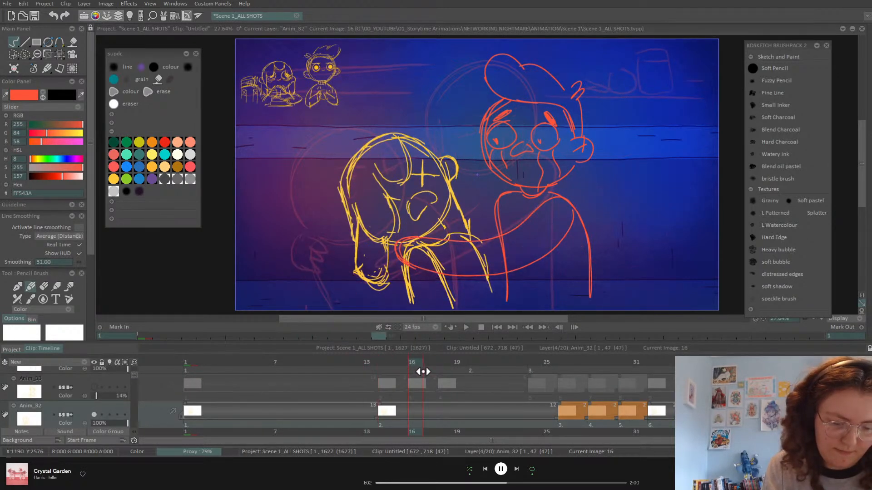
scroll(133, 376, "up", 3)
left_click(416, 373)
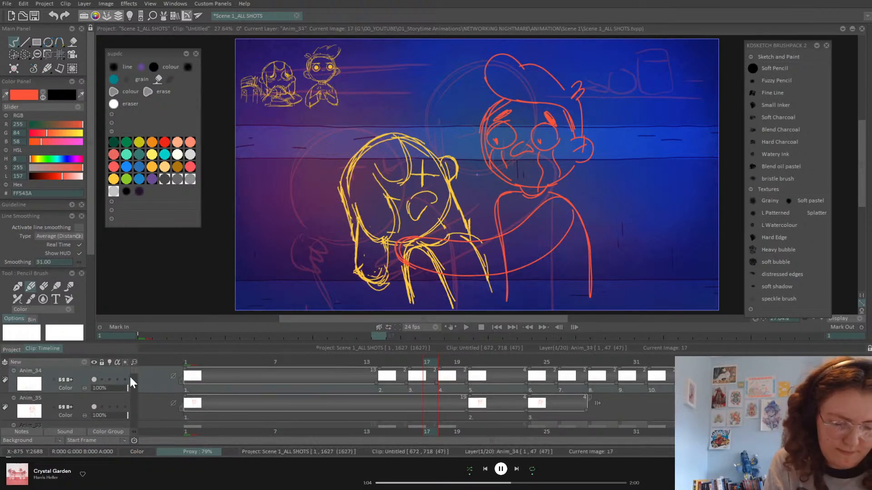
mouse_move(416, 373)
left_mouse_down()
mouse_move(450, 375)
mouse_move(394, 366)
mouse_move(535, 380)
mouse_move(448, 390)
mouse_move(545, 389)
mouse_move(378, 407)
mouse_move(205, 408)
mouse_move(663, 400)
mouse_move(531, 394)
mouse_move(560, 391)
mouse_move(464, 408)
mouse_move(494, 405)
left_mouse_up()
left_click(470, 374)
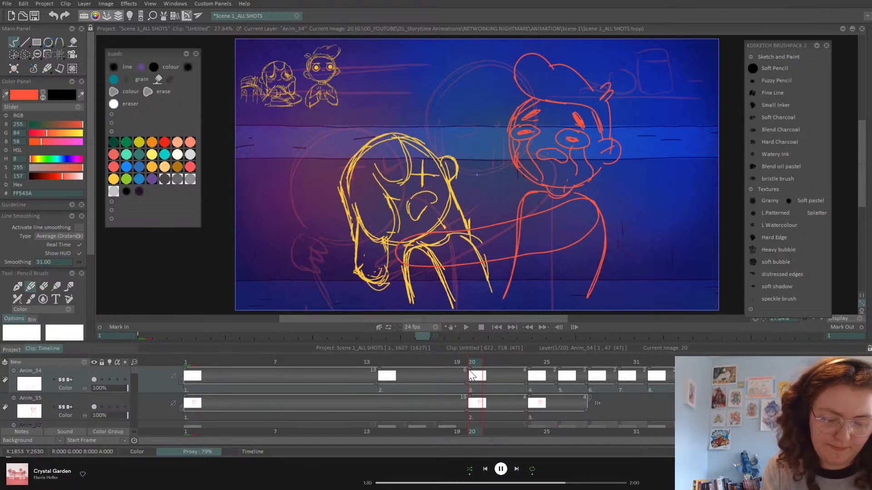
Warp the red character's outstretched arm on frame 20 with locked points, bending it down into a curve that reaches the yellow figure's shoulder
mouse_move(468, 362)
left_mouse_down()
mouse_move(459, 362)
mouse_move(469, 362)
left_mouse_up()
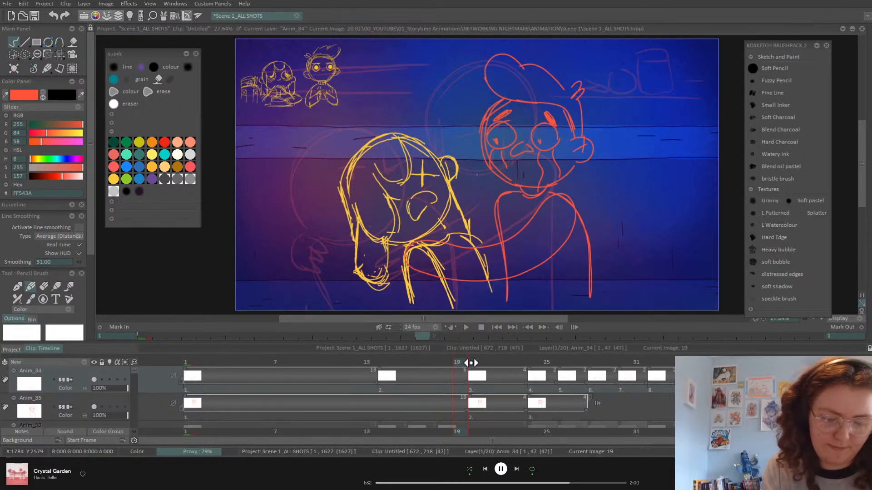
left_click(60, 54)
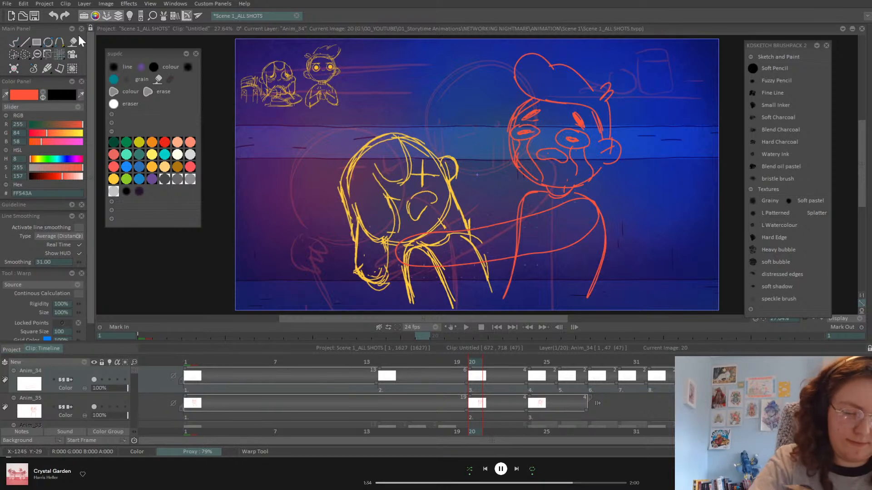
left_click(587, 199)
left_click_drag(402, 240, 483, 261)
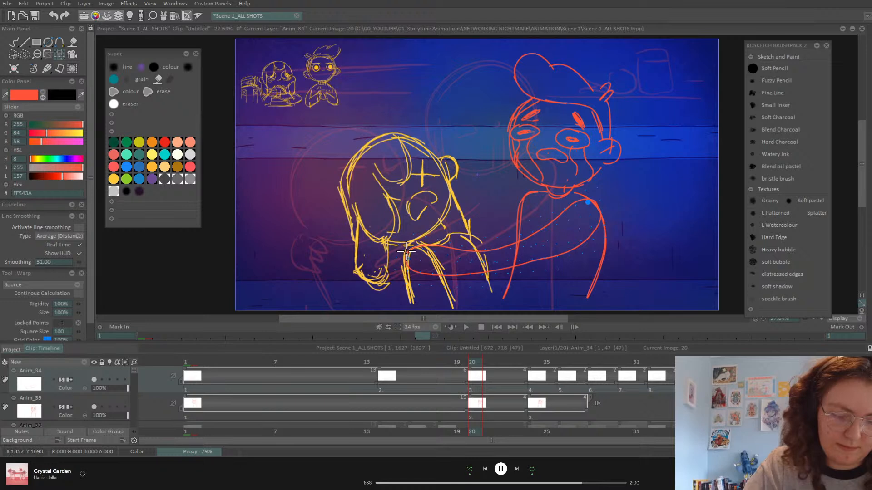
left_click(435, 251)
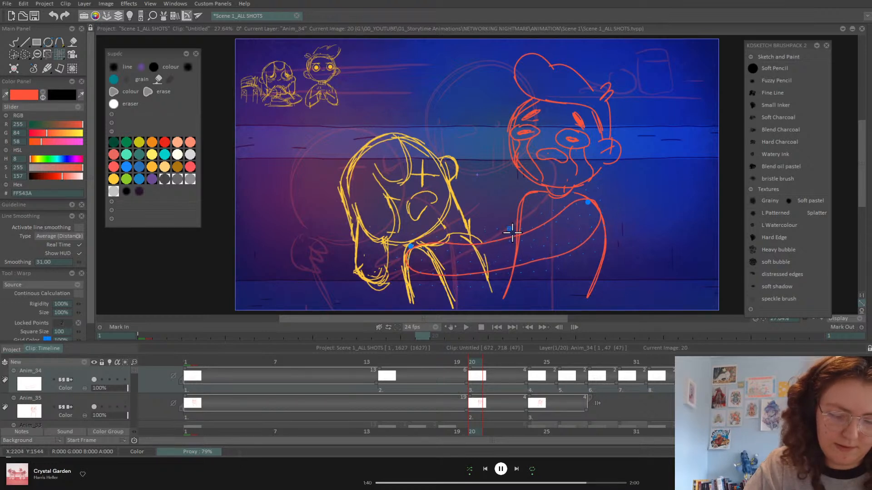
left_click_drag(509, 271, 508, 228)
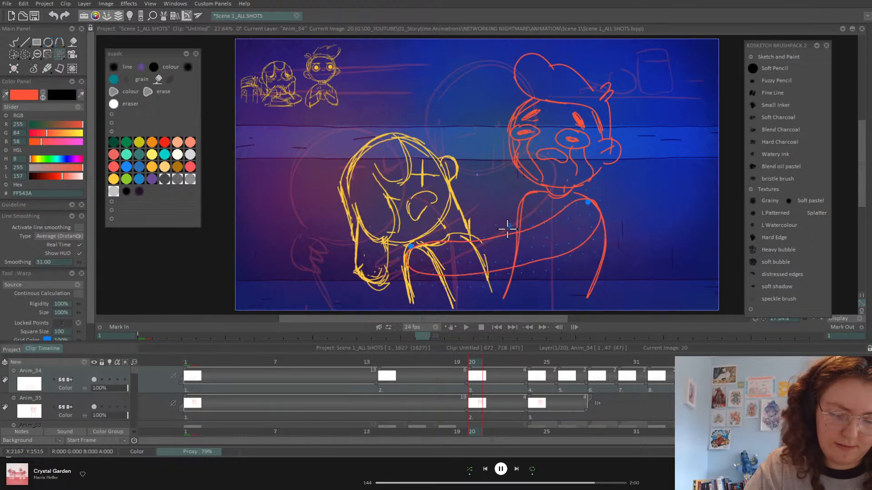
left_click_drag(515, 272, 530, 271)
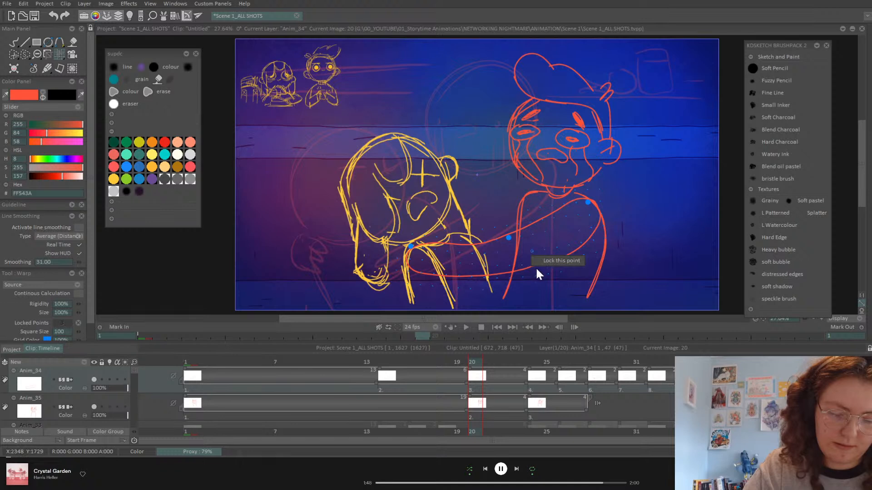
left_click_drag(498, 233, 498, 233)
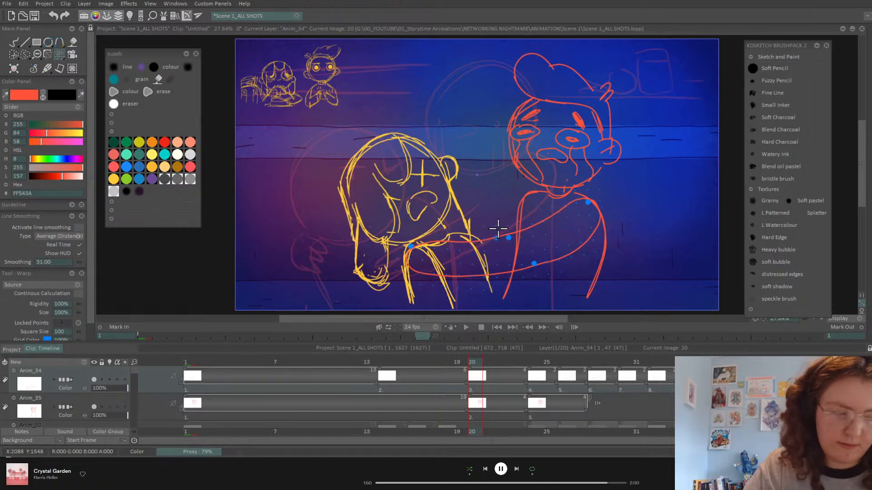
key("Return")
Warp the red character's arm on frame 24 with the shoulder locked, lowering the hand onto the yellow figure's shoulder, and return to freehand drawing
mouse_move(473, 364)
left_mouse_down()
mouse_move(452, 365)
mouse_move(535, 363)
left_mouse_up()
left_click(14, 42)
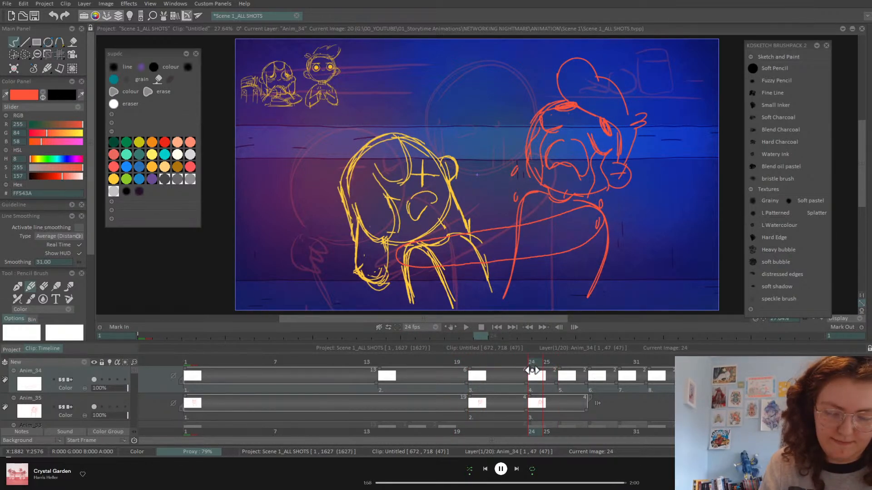
left_click(59, 54)
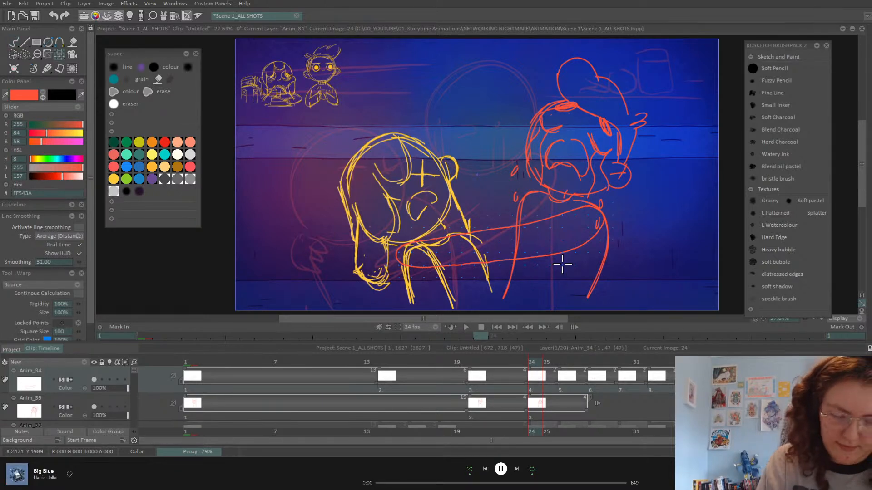
left_click_drag(414, 251, 408, 258)
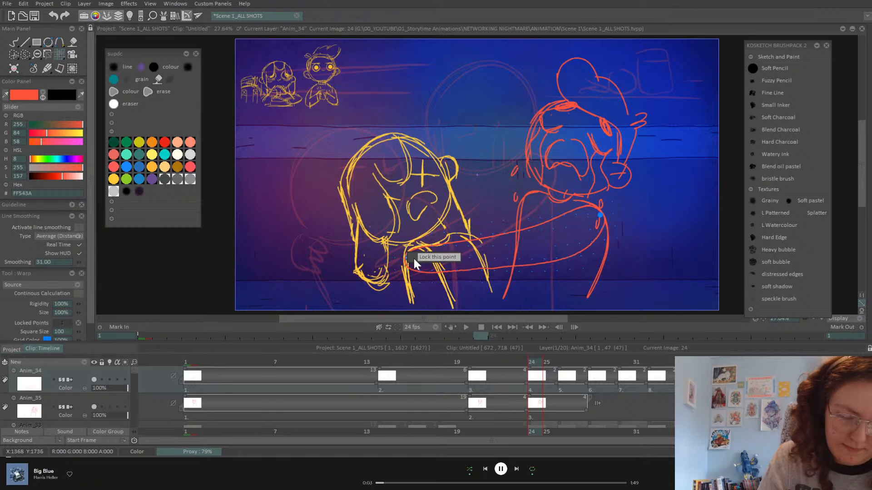
left_click(514, 267)
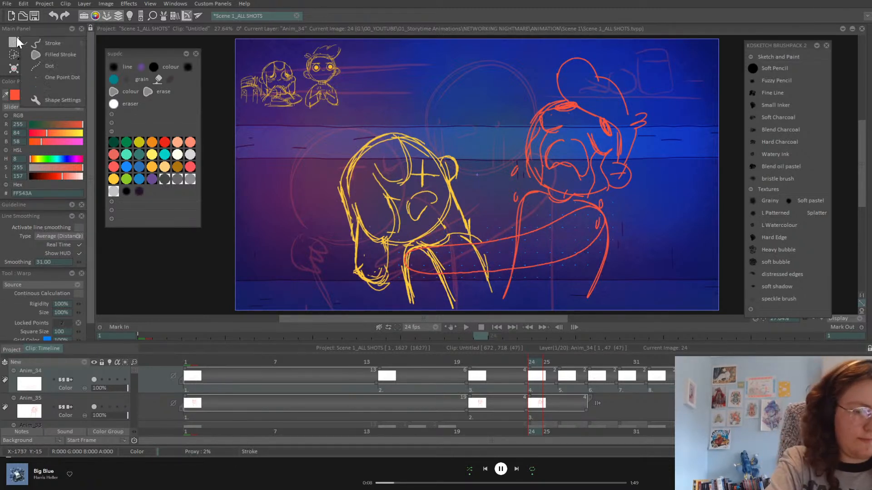
left_click(16, 39)
Compare the neighbouring arm drawings and extend the Anim_34 drawing at frame 24 through frame 27, replacing the drawing at frame 26
key("Left")
key("Left")
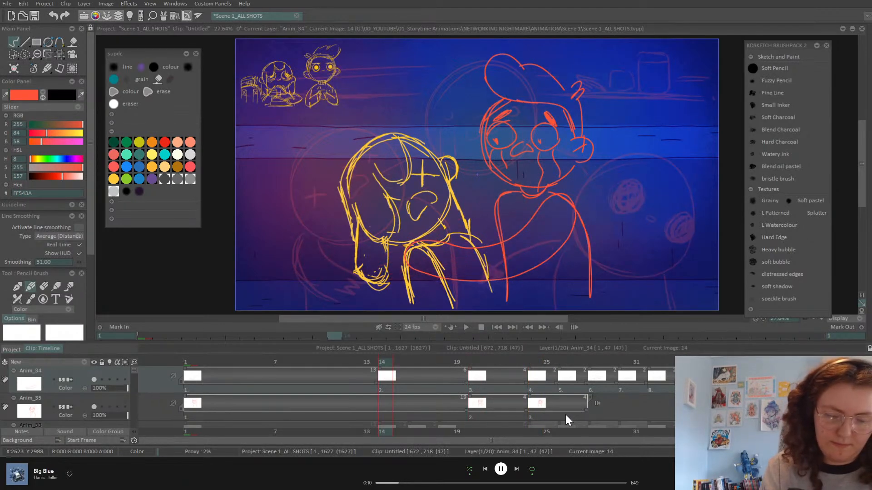
key("Right")
key("Right")
key("Right")
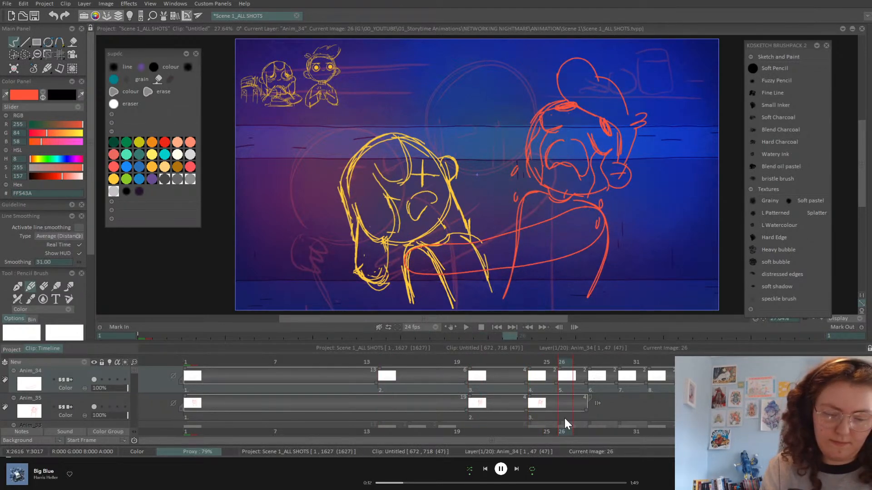
key("Left")
key("Right")
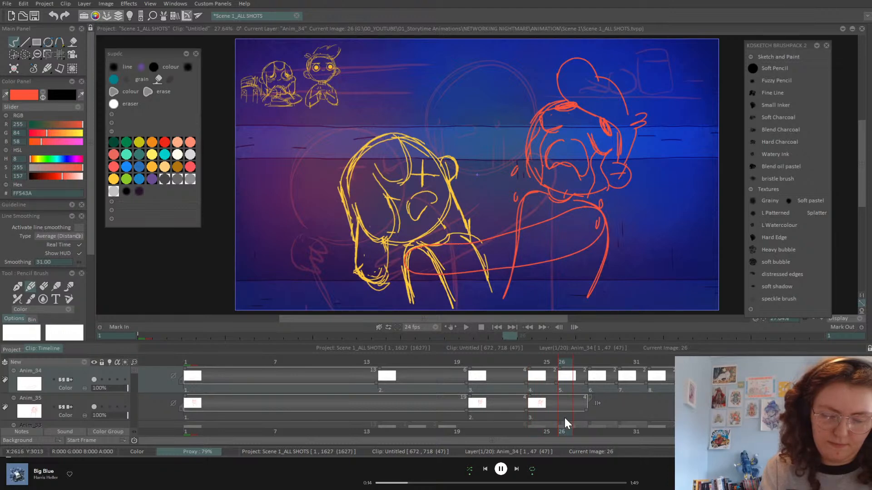
key("Right")
left_click_drag(555, 372, 583, 373)
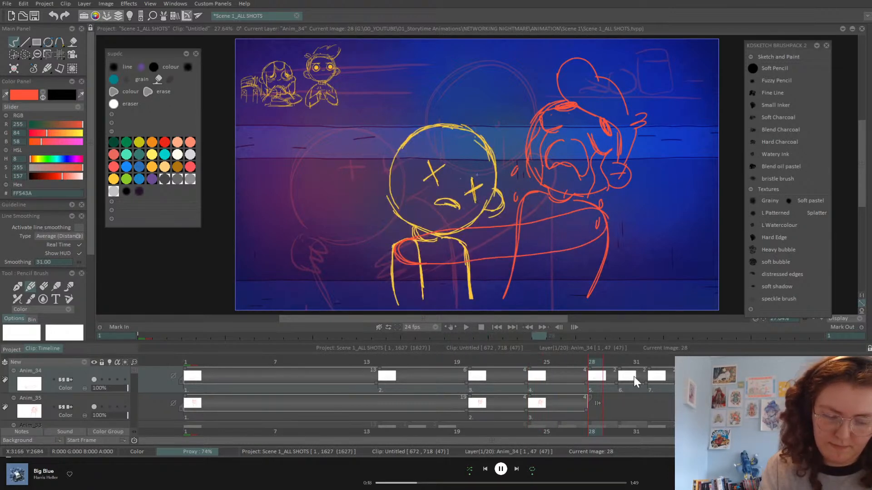
Flip back and forth through the Anim_34 drawings from frame 20 onward to examine how the arm moves with the yellow figure
key("Left")
key("Left")
key("Left")
key("Left")
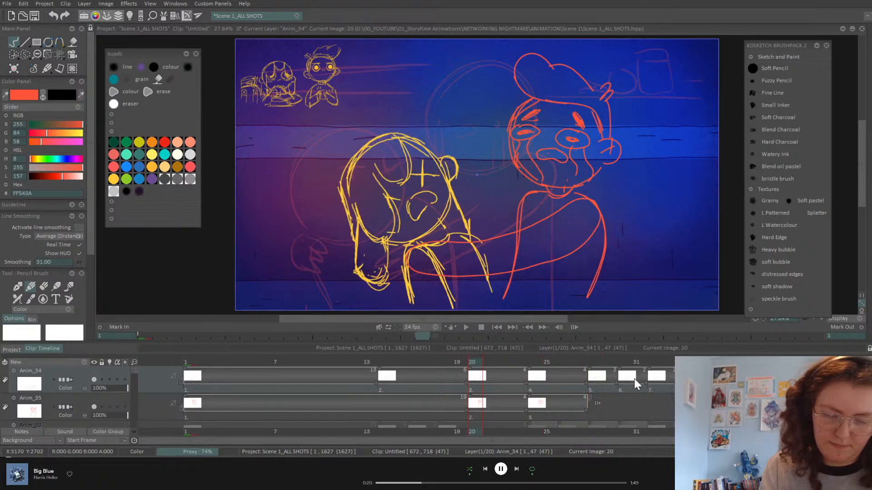
key("Right")
key("Right")
key("Right")
key("Right")
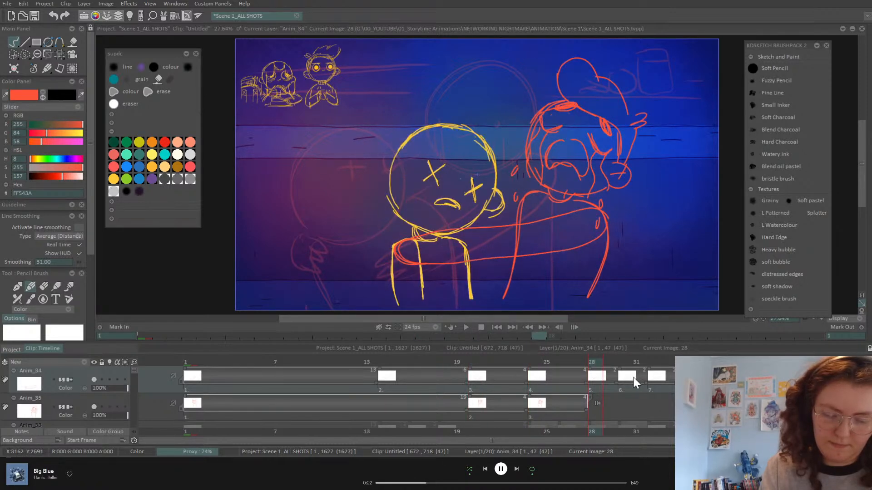
key("Right")
key("Right")
key("Right")
key("Right")
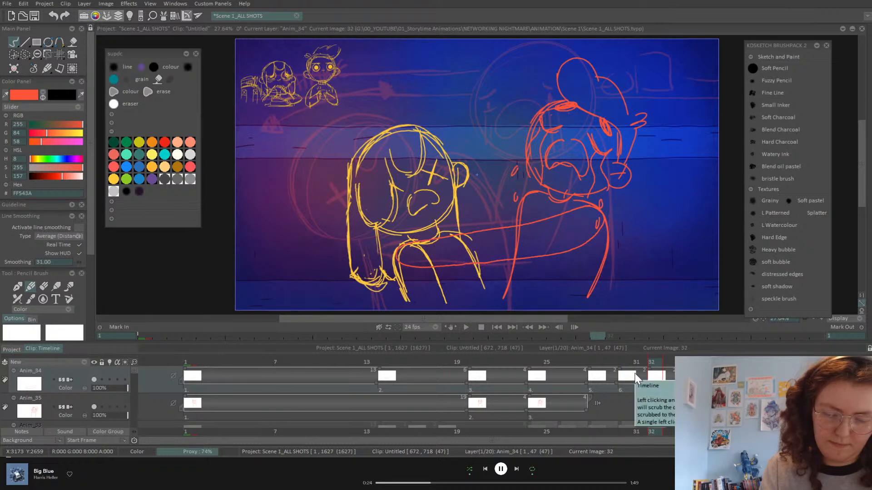
key("Right")
key("Right")
key("Right")
key("Right")
key("Right")
key("Right")
key("Right")
key("Right")
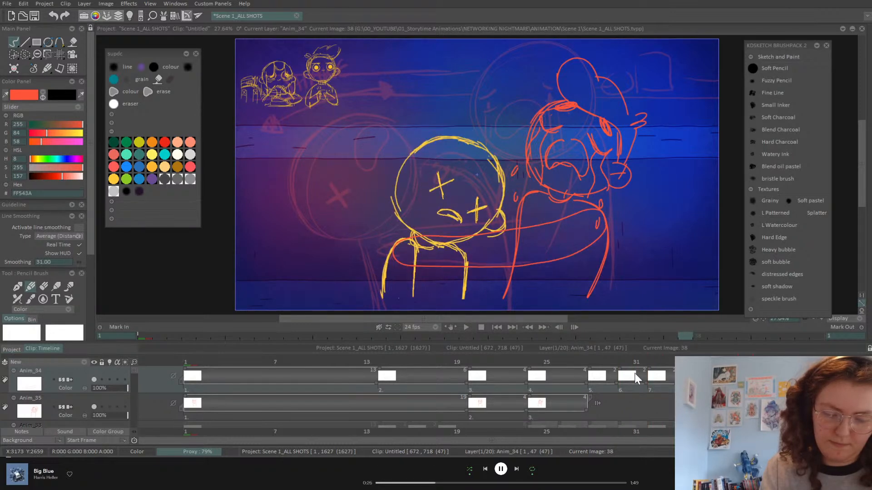
key("Left")
key("Left")
key("Left")
key("Left")
key("Left")
key("Left")
key("Left")
key("Left")
key("Left")
key("Left")
key("Left")
key("Left")
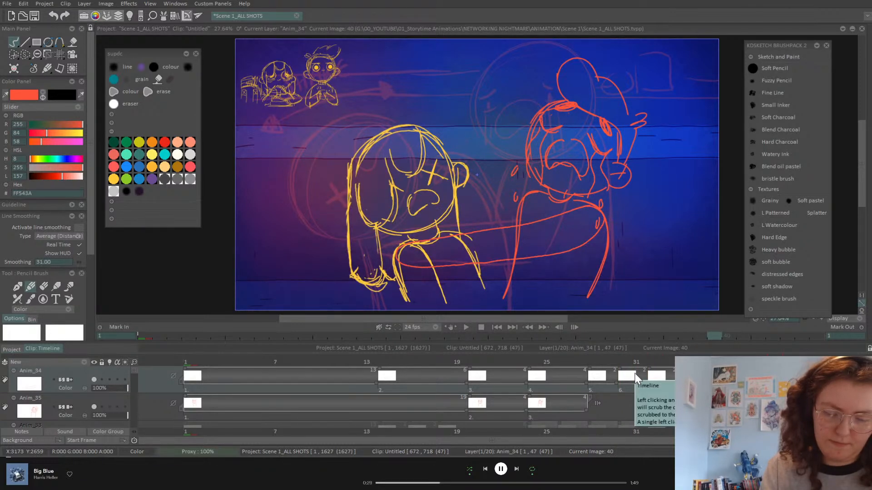
key("Left")
key("Left")
key("Left")
key("Left")
key("Left")
key("Left")
key("Left")
key("Left")
key("Left")
key("Left")
key("Left")
key("Left")
key("Left")
key("Left")
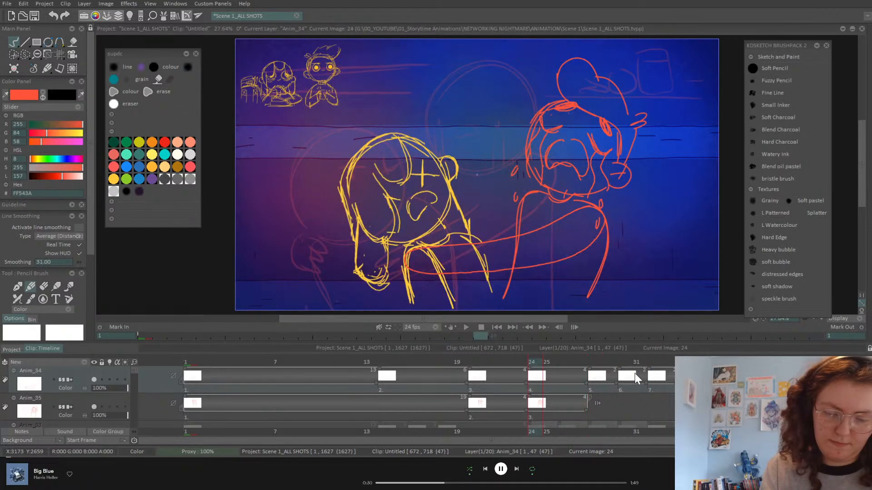
key("Right")
key("Right")
key("Right")
key("Right")
key("Right")
key("Right")
key("Right")
key("Right")
key("Right")
key("Right")
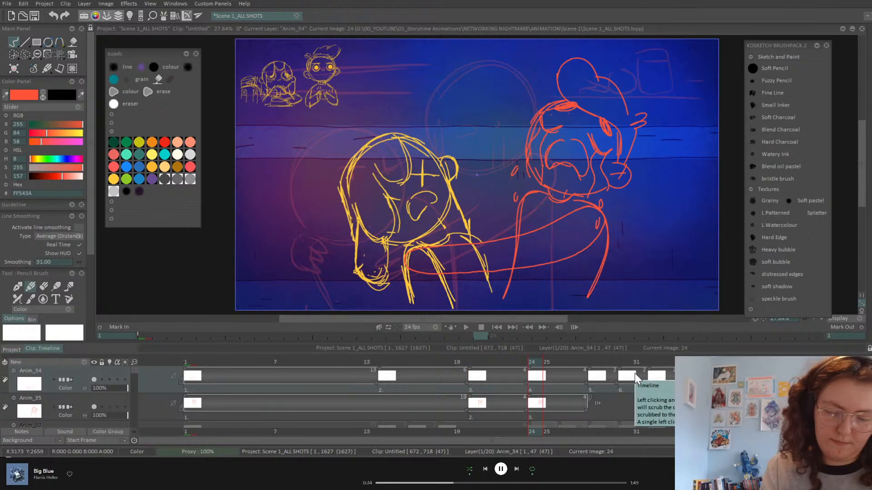
Redraw the red character's arm on frame 28 of Anim_34 as a sagging curve reaching the yellow figure's shoulder
key("Right")
key("Right")
key("Right")
key("Right")
key("Left")
key("Right")
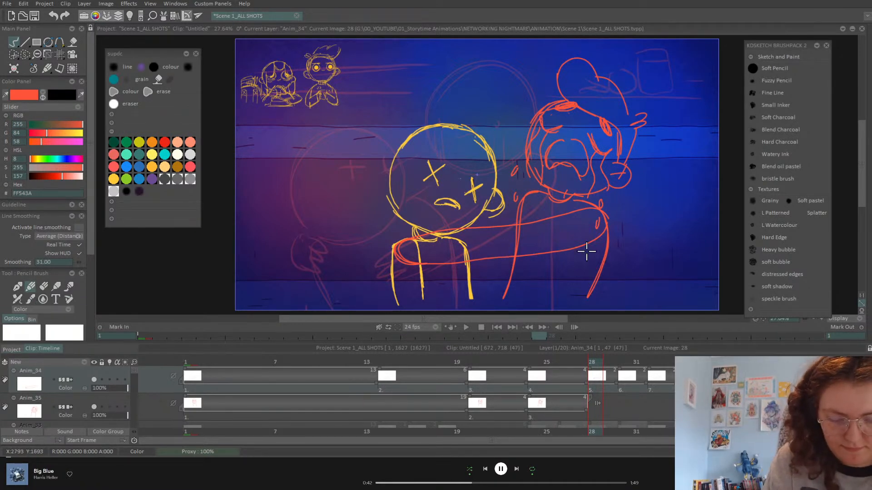
key("ctrl+z")
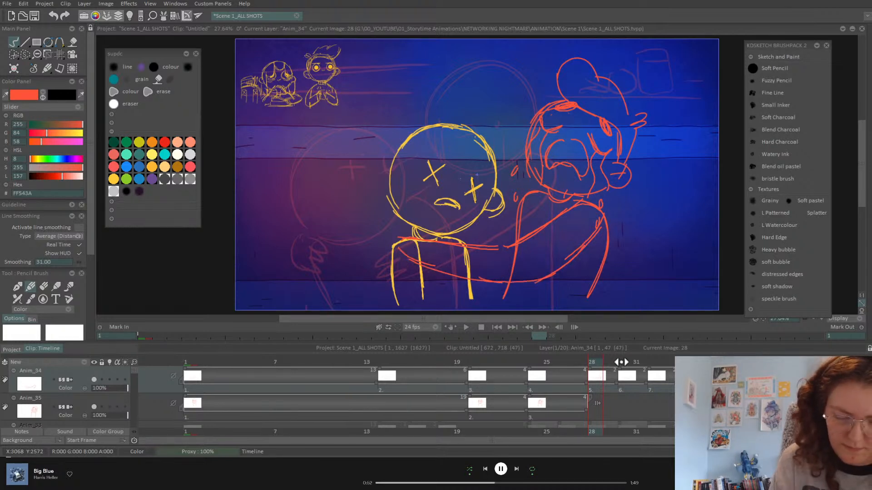
Check the arm on frames 30 and 32, and redraw it on frame 34 as a sagging curve to the yellow figure's shoulder
left_click(621, 361)
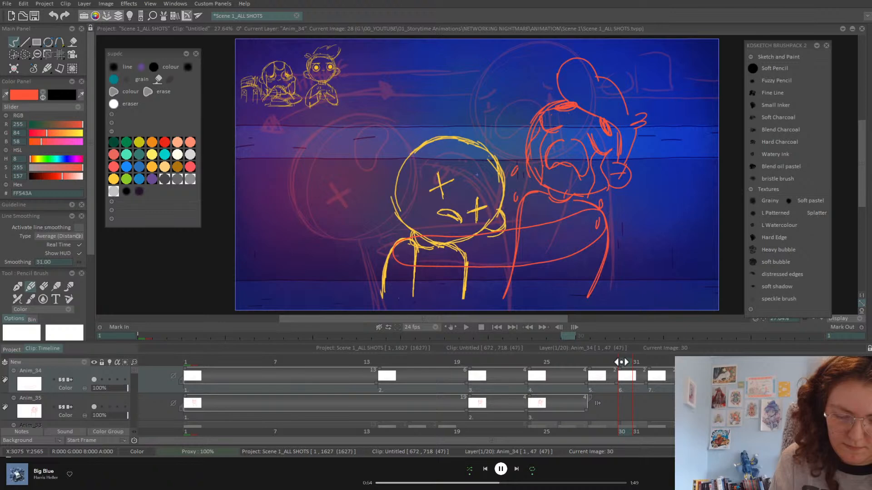
left_click(655, 363)
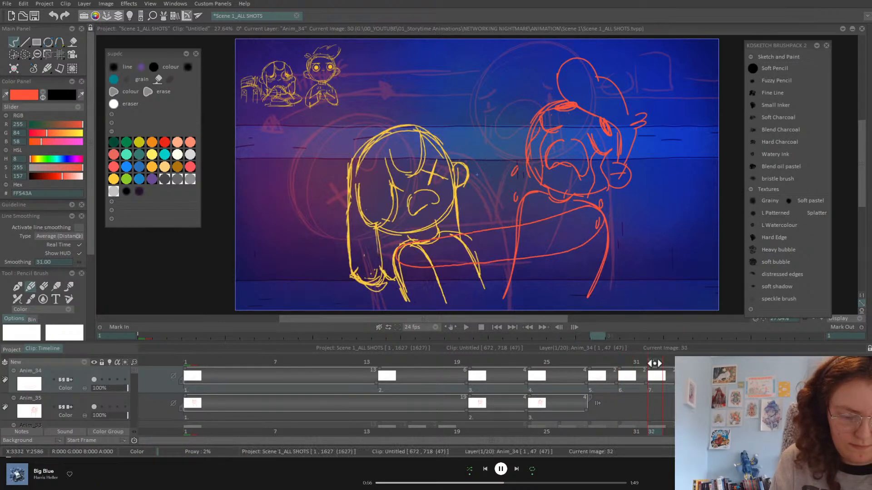
left_click_drag(669, 364, 699, 363)
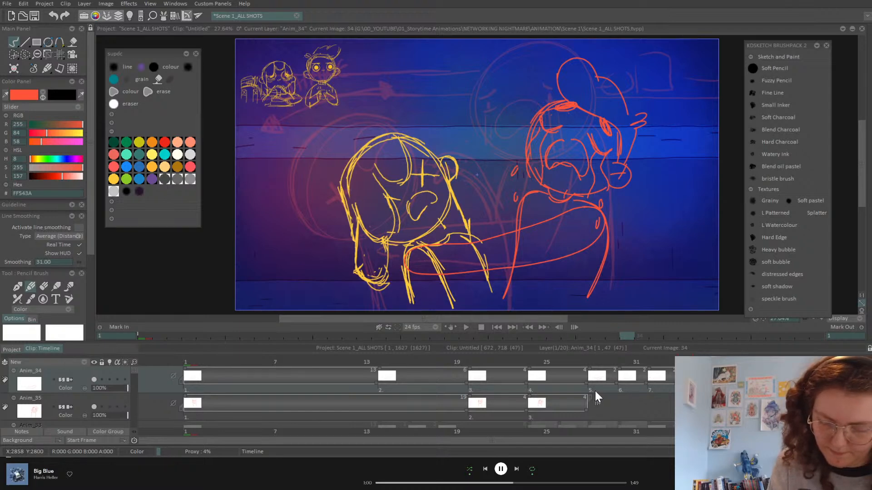
left_click(601, 363)
left_click_drag(642, 364, 671, 362)
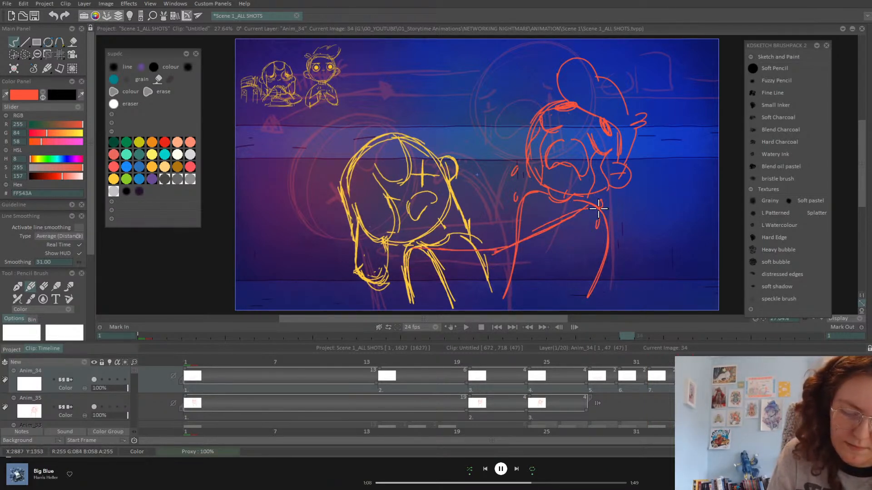
left_click_drag(595, 237, 520, 280)
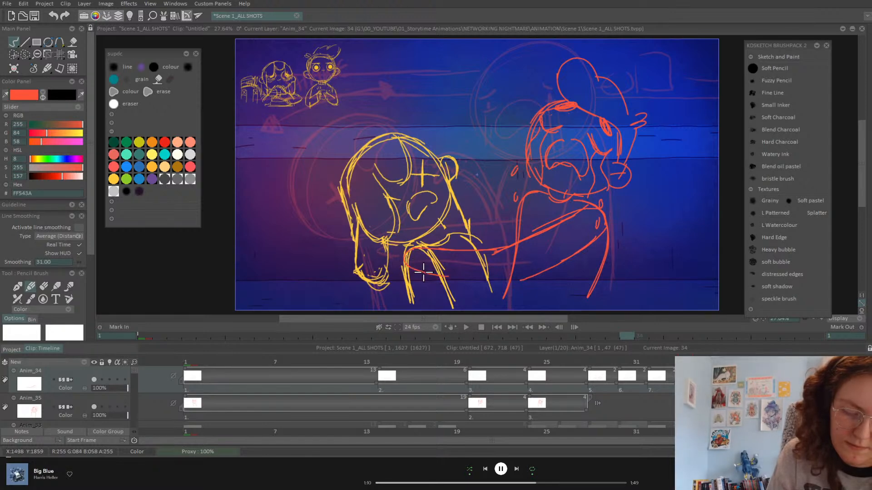
Copy the Anim_34 drawings from frames 28 to 35, paste them twice to repeat the arm cycle, and flip back through the copies
left_click_drag(661, 363, 697, 381)
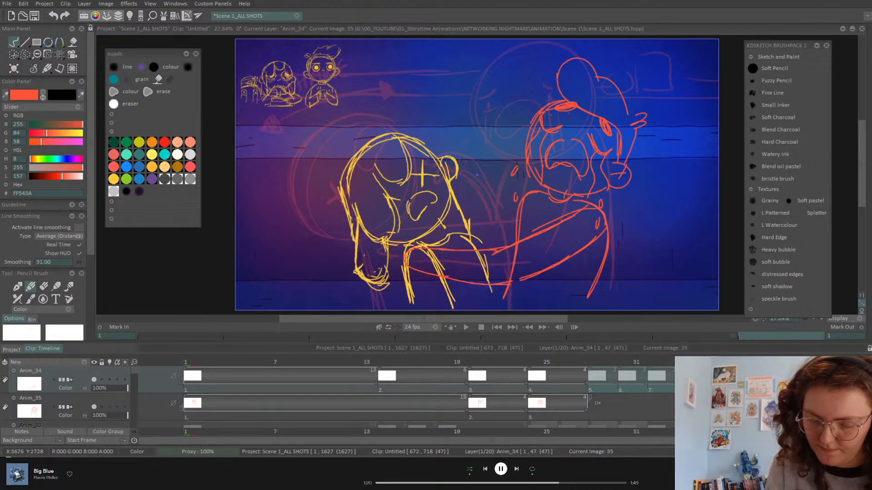
key("ctrl+v")
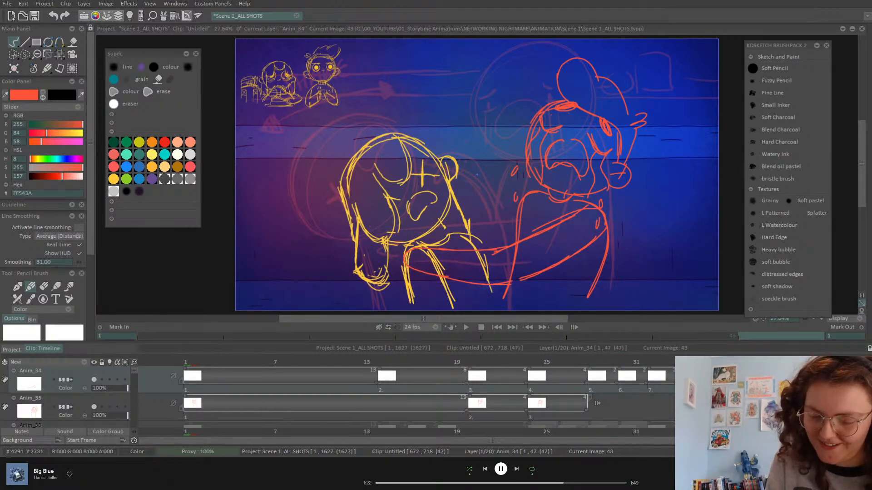
key("ctrl+v")
key("Left")
key("Left")
key("Left")
key("Left")
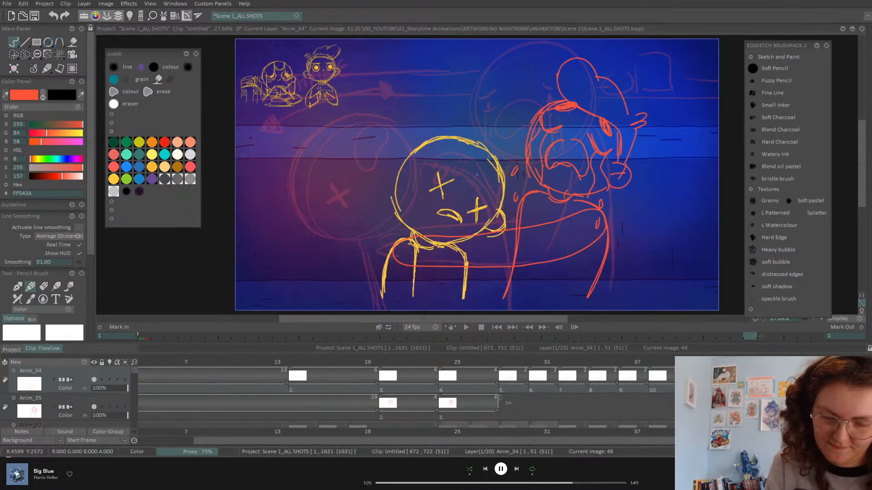
Flip through the repeated arm drawings, trim Anim_34 so it ends at frame 47, and set the mark out at frame 47
key("Left")
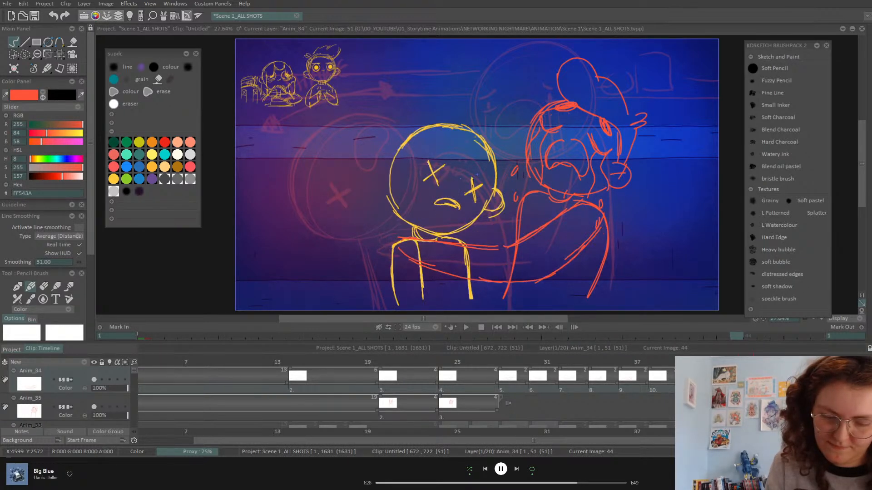
key("Right")
key("Right")
key("Right")
key("Right")
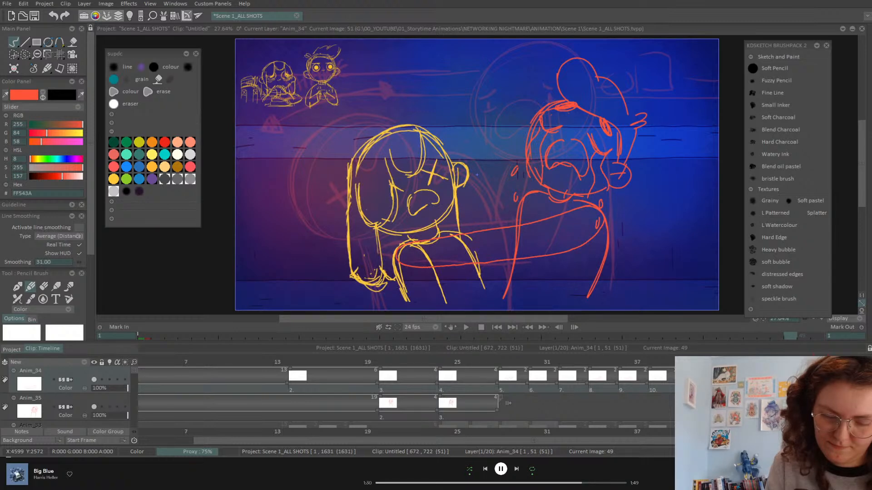
mouse_move(820, 395)
left_mouse_down()
mouse_move(497, 396)
mouse_move(834, 396)
mouse_move(792, 396)
mouse_move(827, 370)
mouse_move(799, 385)
mouse_move(798, 367)
left_mouse_up()
key("Right")
key("Right")
key("Left")
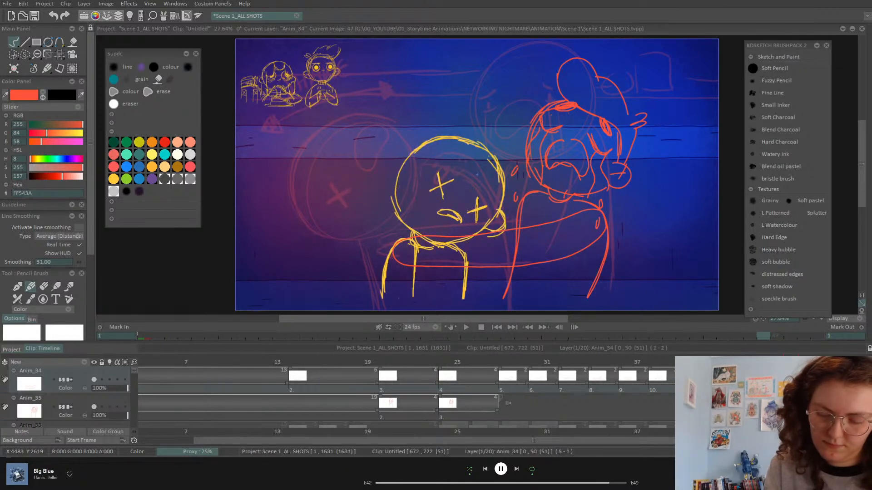
left_click_drag(855, 382, 812, 355)
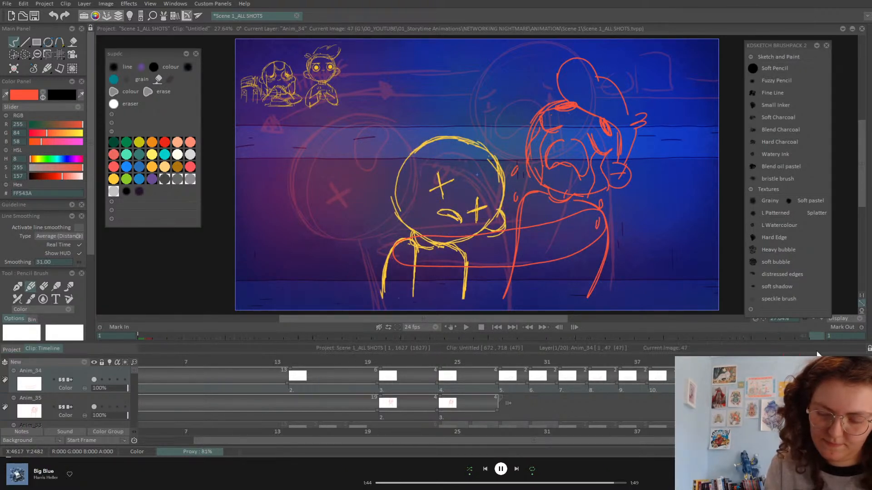
left_click(861, 331)
Play back the arm cycle, and make the fourth Anim_34 drawing and third Anim_35 drawing start one frame earlier, at frame 23
left_click(467, 326)
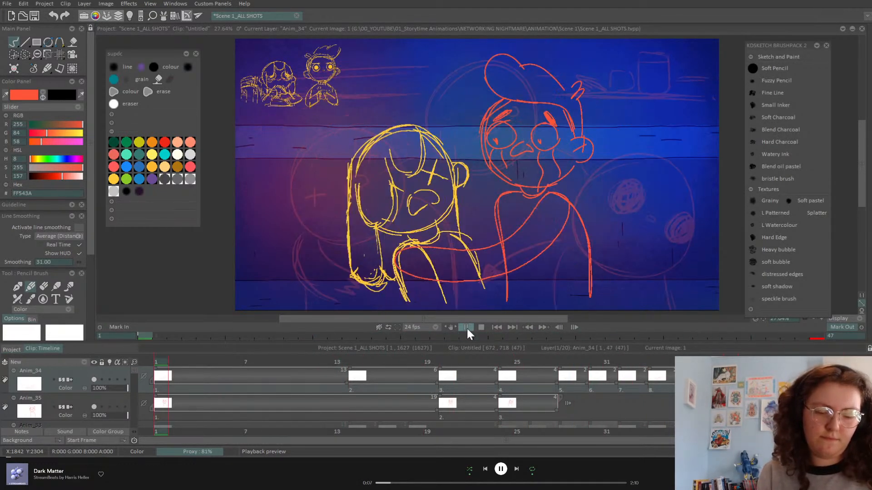
left_click(467, 327)
left_click_drag(371, 364, 307, 380)
left_click(463, 327)
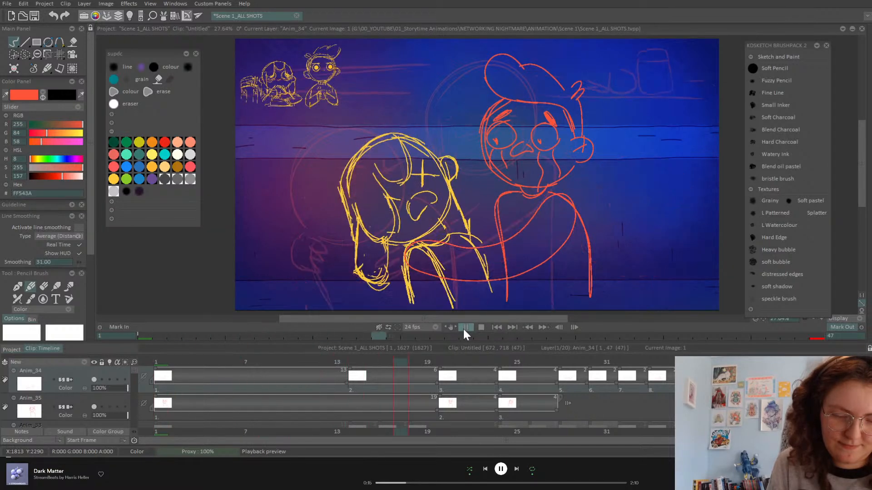
left_click(487, 384)
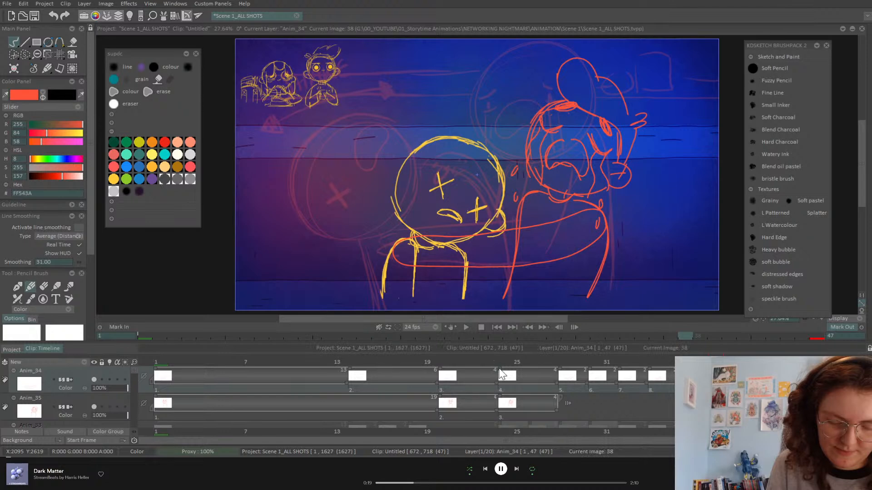
left_click(486, 375)
left_click(501, 402)
scroll(133, 372, "down", 3)
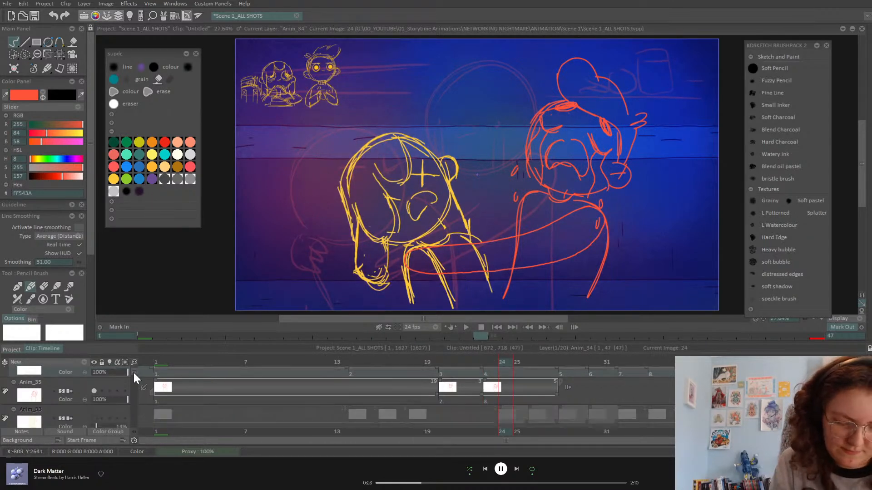
scroll(134, 375, "down", 1)
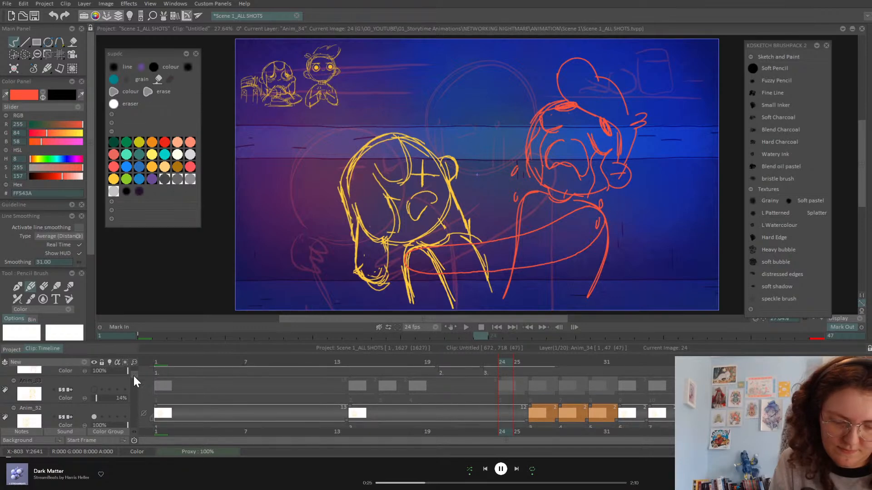
Play back the retimed animation, and move the start of the second drawing on Anim_34 and Anim_32 to frame 11
left_click_drag(508, 361, 685, 362)
left_click(465, 327)
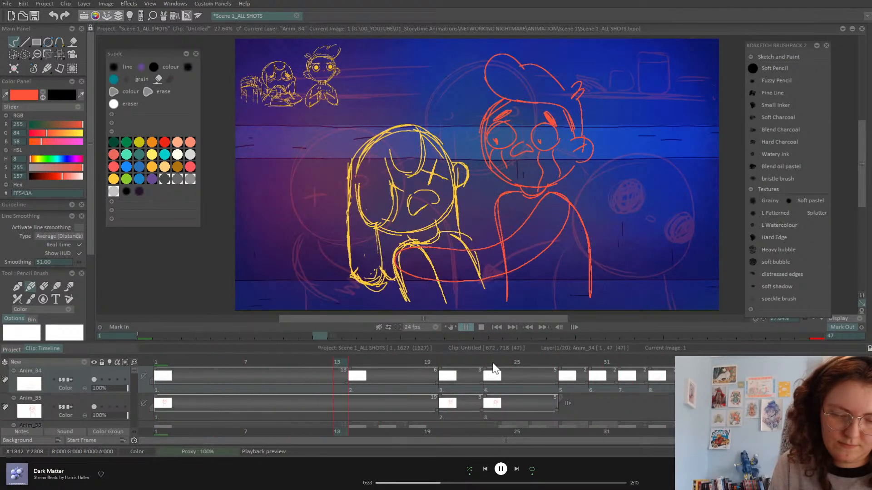
left_click(466, 327)
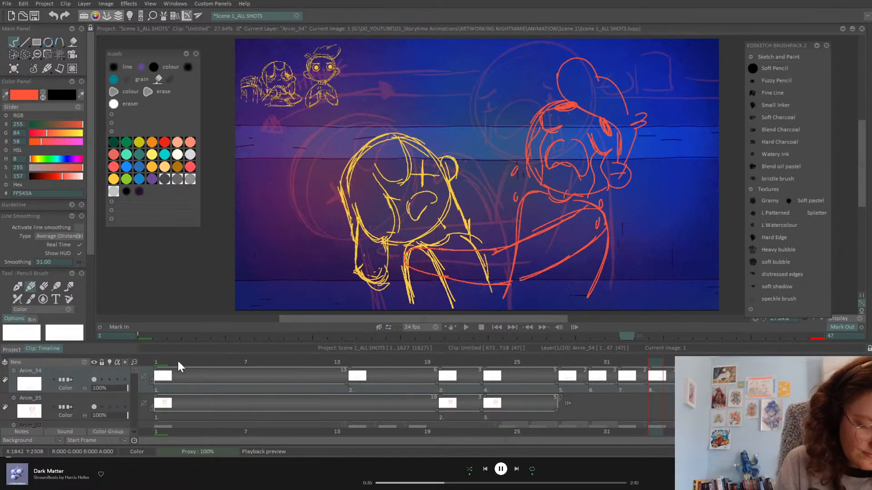
mouse_move(161, 362)
left_mouse_down()
mouse_move(403, 375)
mouse_move(265, 393)
left_mouse_up()
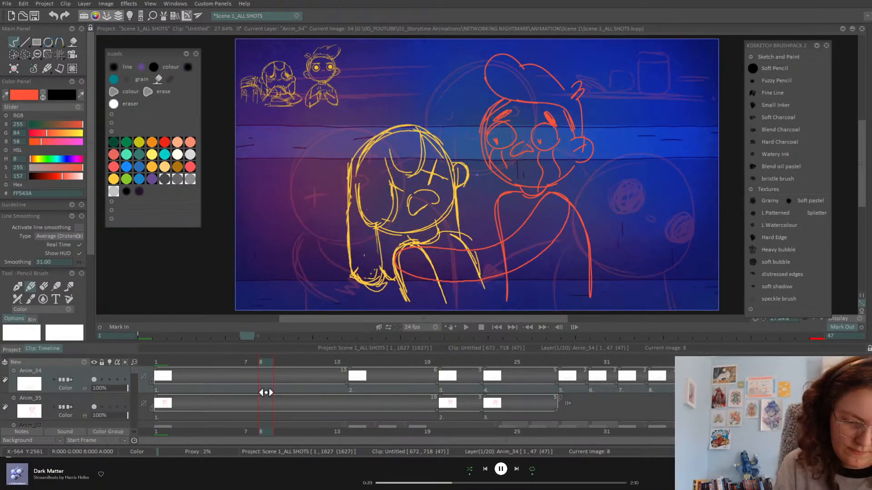
left_click_drag(348, 376, 327, 372)
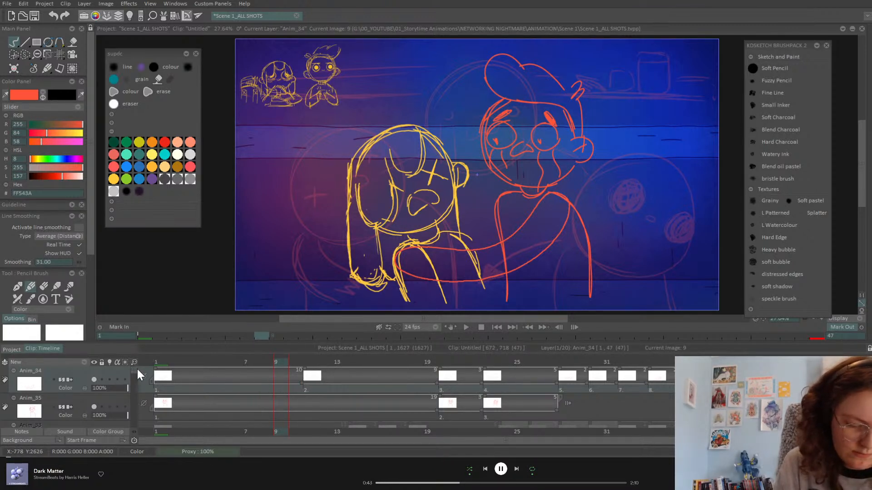
scroll(133, 371, "down", 3)
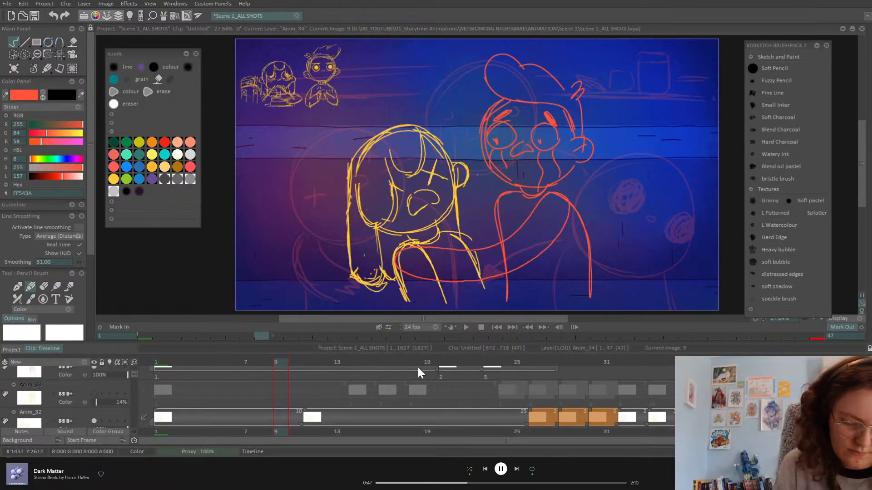
Move the start of the second drawing on Anim_34 and Anim_32 to frame 7, and play the animation back to review the timing
left_click(466, 327)
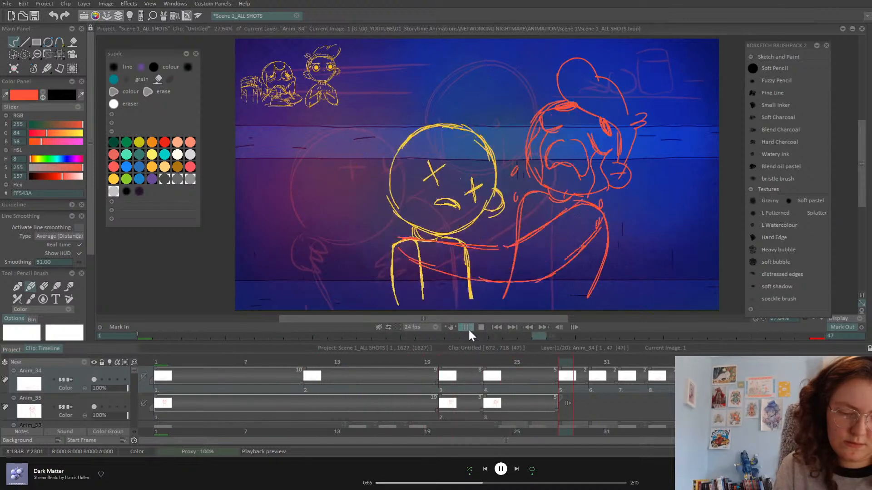
left_click(467, 327)
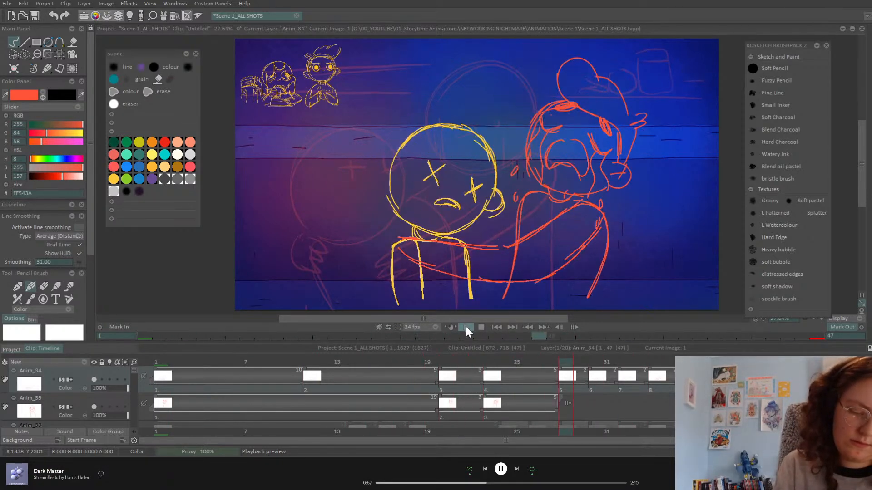
left_click_drag(303, 375, 276, 373)
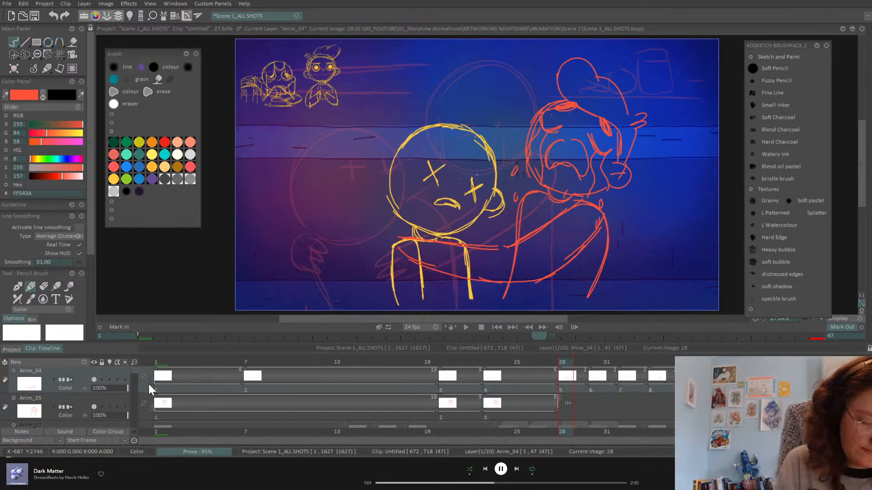
left_click_drag(132, 370, 134, 377)
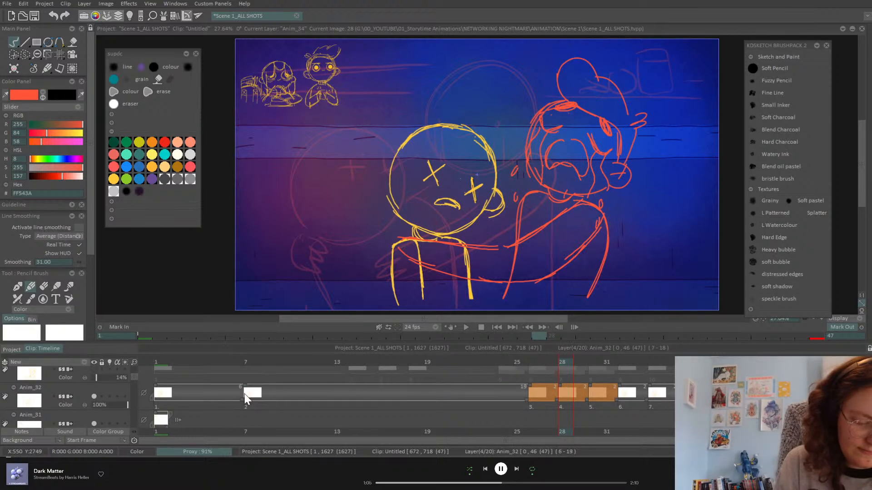
left_click(497, 327)
left_click(466, 327)
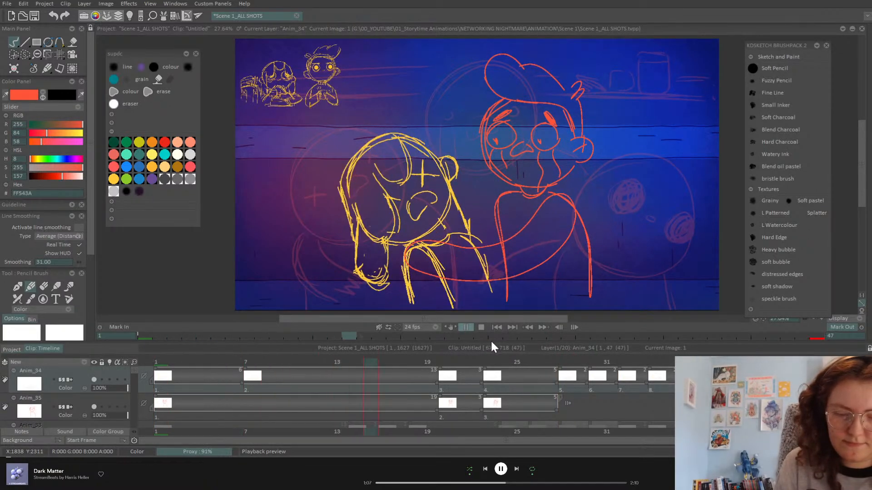
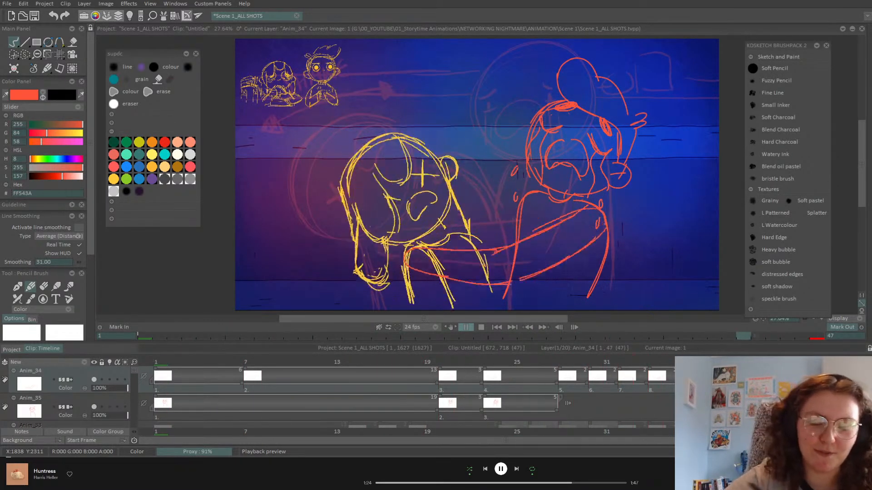
left_click(481, 327)
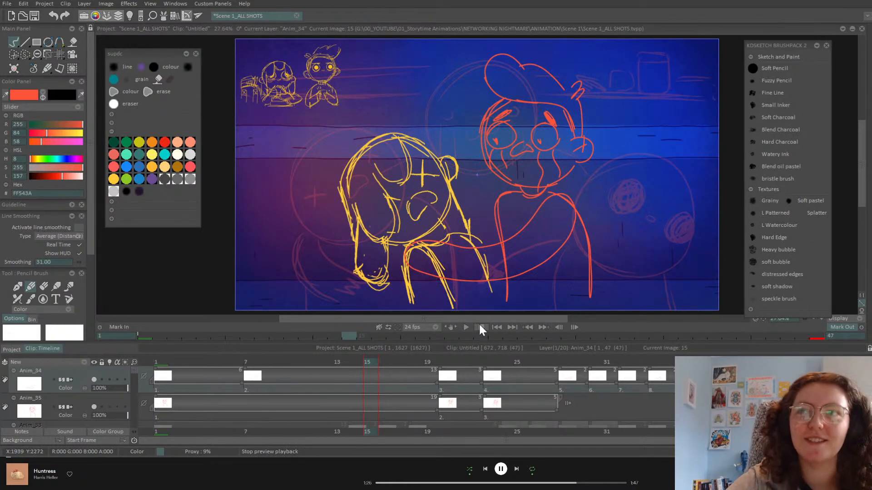
Add a new anim layer above Anim_35 at frame 1, choose yellow FFED66 as the drawing colour, and collapse the Textures brush group
left_click_drag(509, 361, 787, 363)
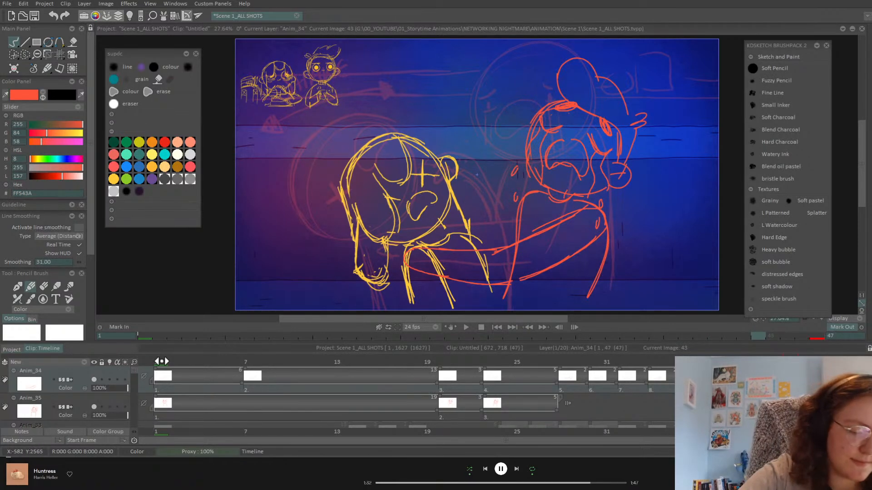
left_click(161, 361)
scroll(134, 371, "down", 1)
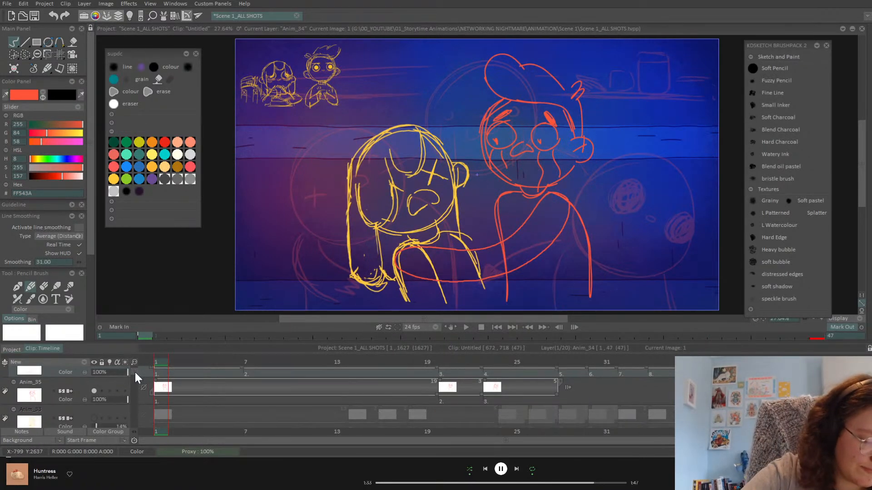
left_click(84, 362)
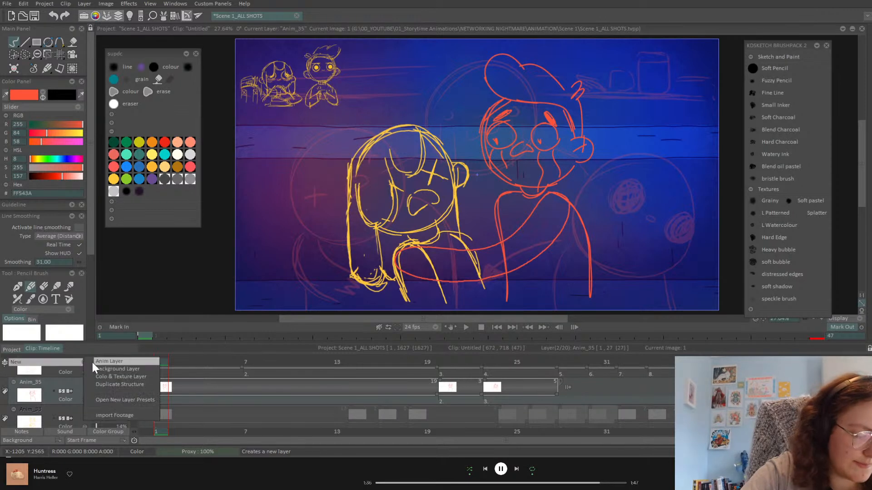
left_click(102, 362)
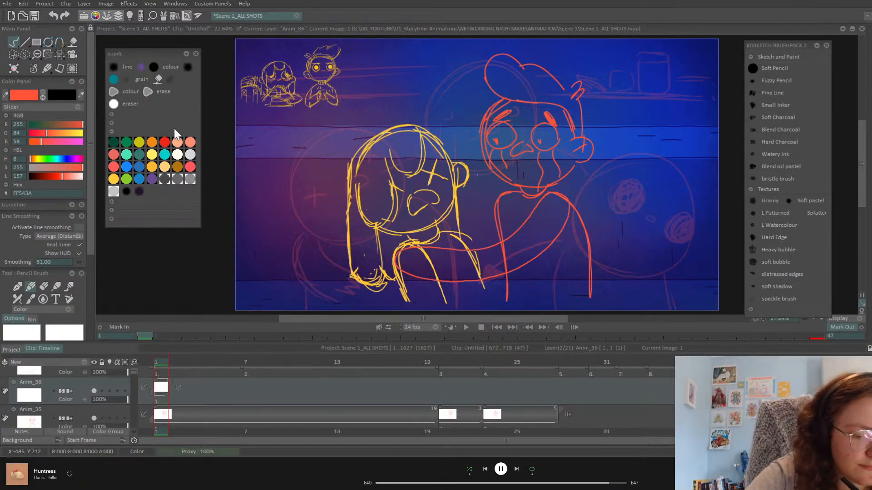
left_click(151, 155)
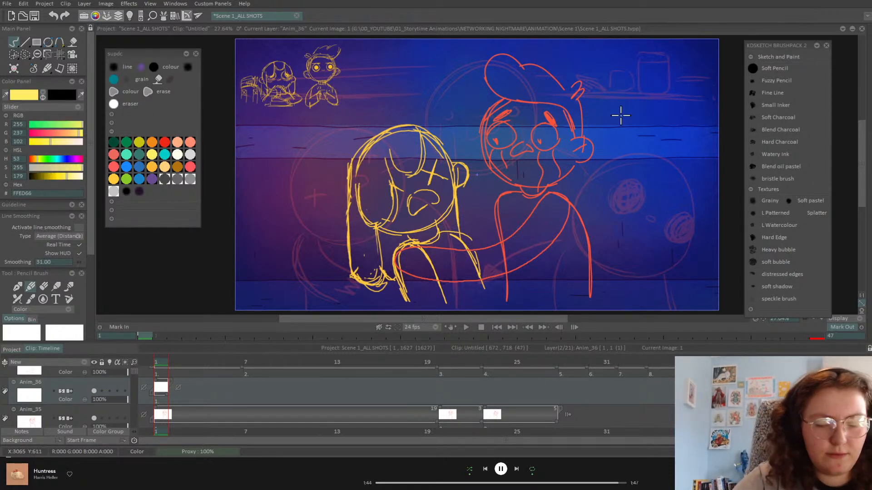
left_click(750, 190)
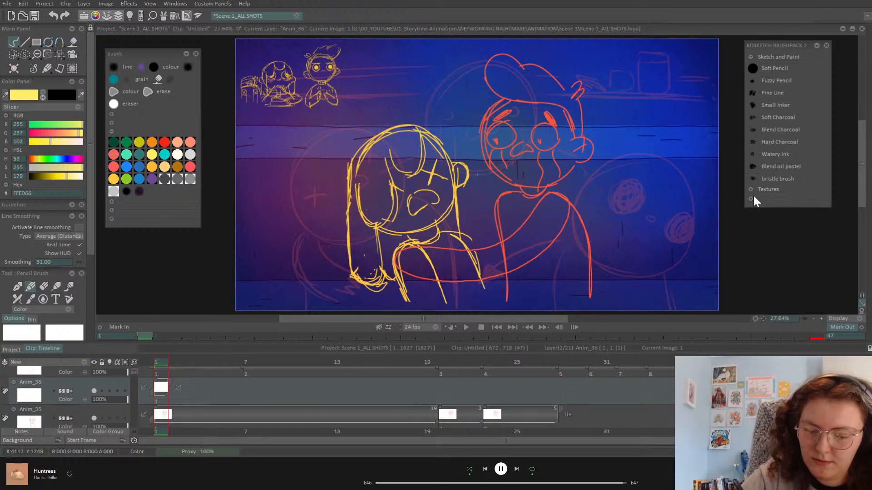
left_click_drag(804, 319, 751, 315)
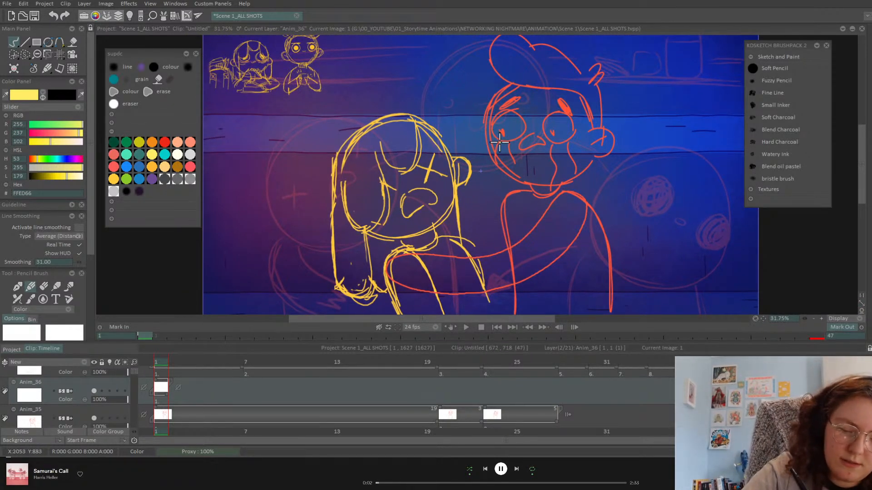
mouse_move(499, 140)
left_mouse_down()
mouse_move(504, 169)
mouse_move(518, 179)
left_mouse_up()
left_click_drag(553, 145, 553, 178)
left_click_drag(566, 142, 575, 170)
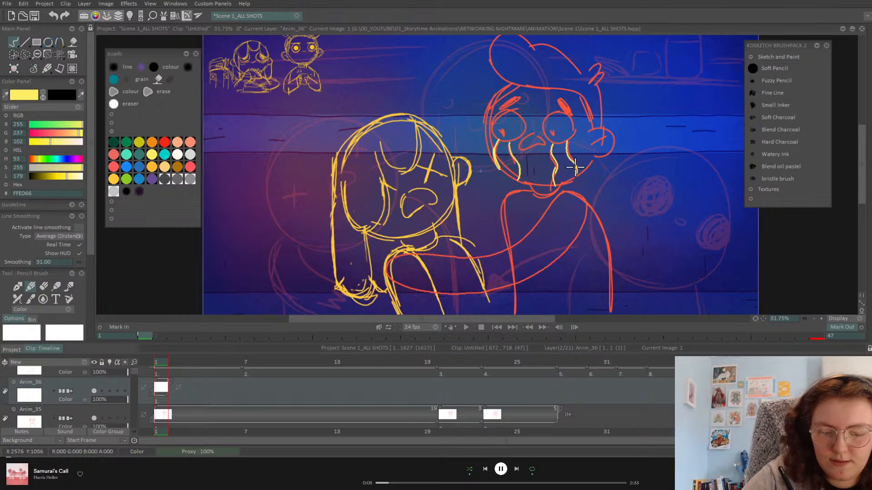
left_click_drag(522, 155, 515, 184)
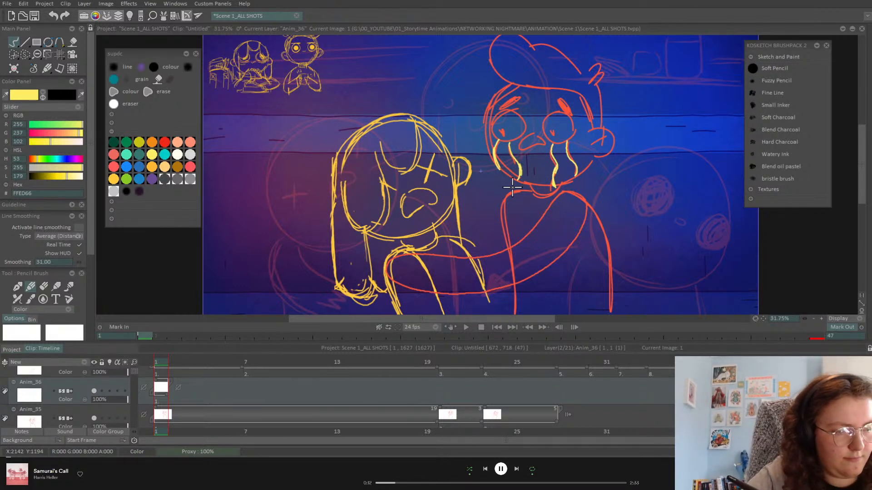
key("Delete")
Draw two wavy yellow tear lines under each of the red character's eyes on frame 1 of Anim_36, and add a blank drawing at frame 3
left_click_drag(499, 139, 513, 178)
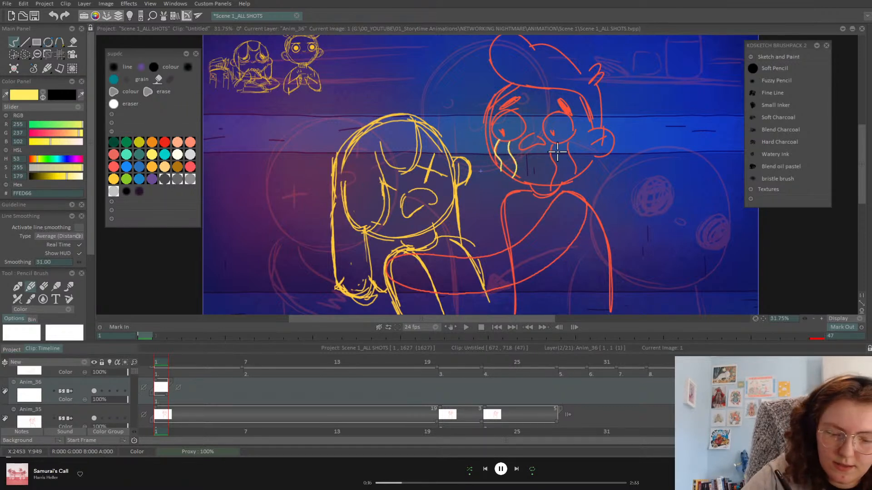
left_click_drag(554, 143, 554, 186)
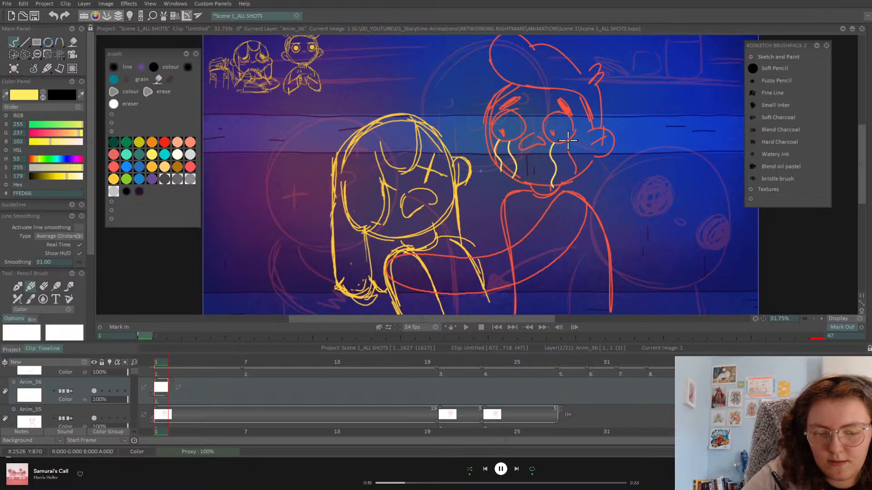
left_click_drag(567, 155, 575, 178)
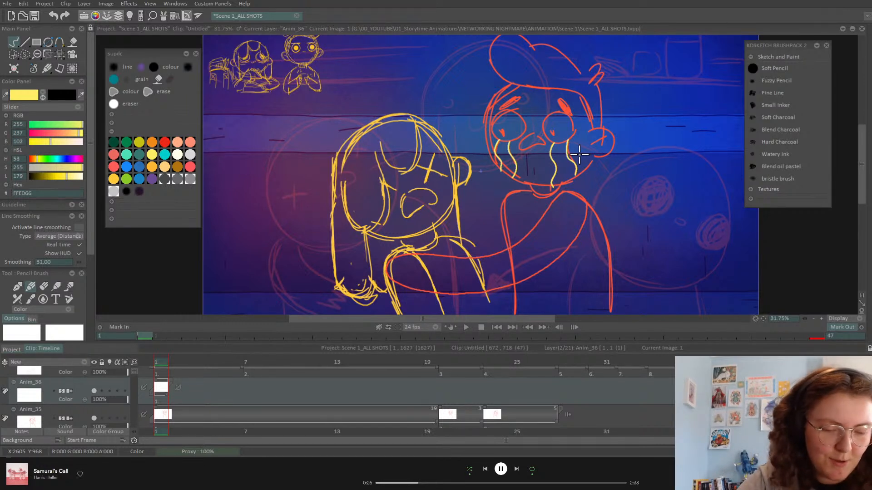
key("Right")
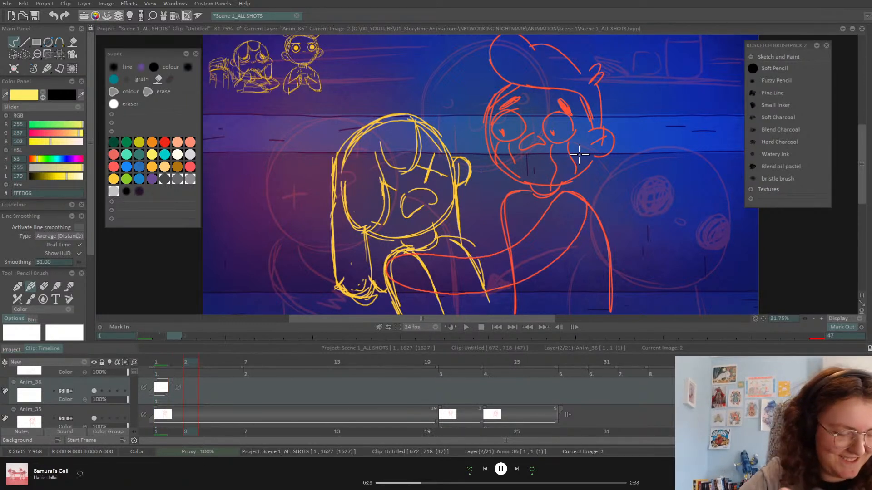
left_click(579, 154)
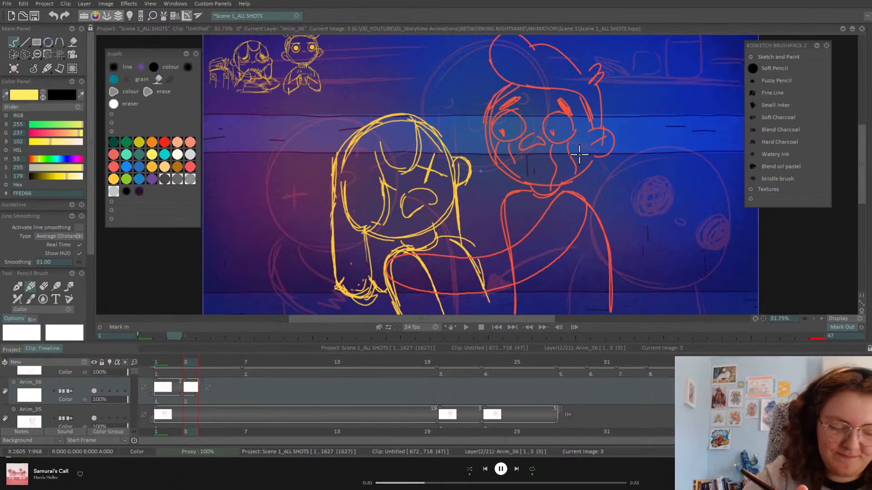
Turn on the light table for Anim_36, and draw mirrored wavy yellow tear lines under both of the red character's eyes on frame 3
left_click(109, 391)
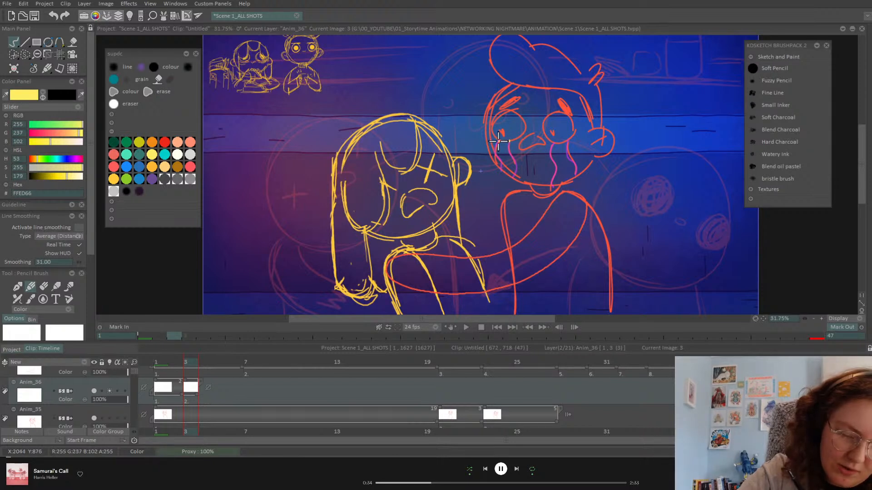
mouse_move(516, 155)
left_mouse_down()
mouse_move(511, 177)
mouse_move(511, 159)
left_mouse_up()
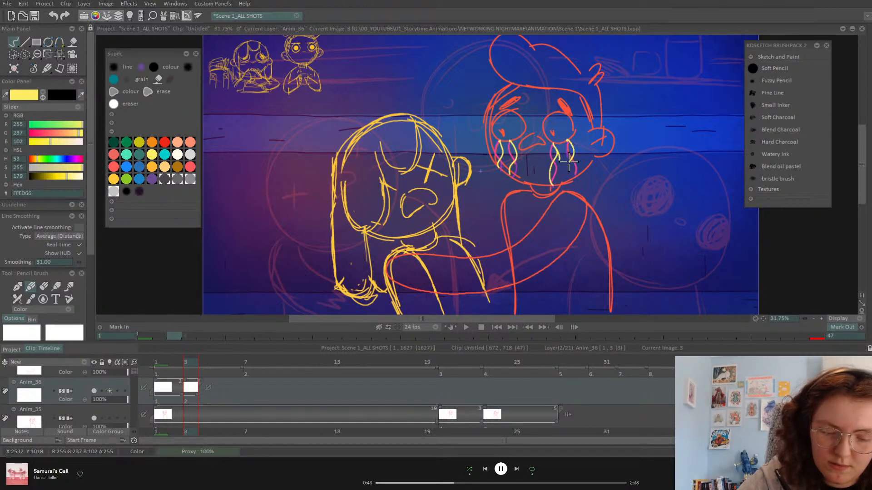
left_click_drag(568, 176, 570, 177)
key("Left")
key("Right")
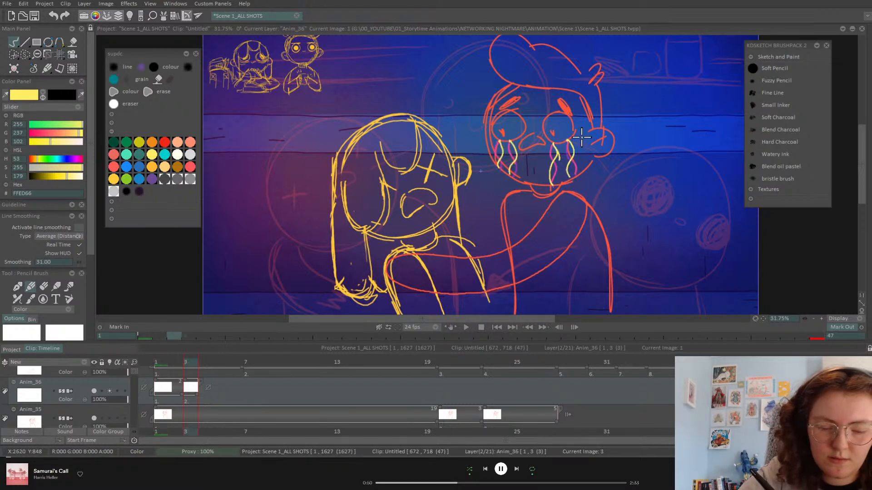
Move Anim_36's second tear drawing to frame 4 with a blank in-between at frame 3, and set the layer to repeat past its end
left_click_drag(182, 394, 193, 393)
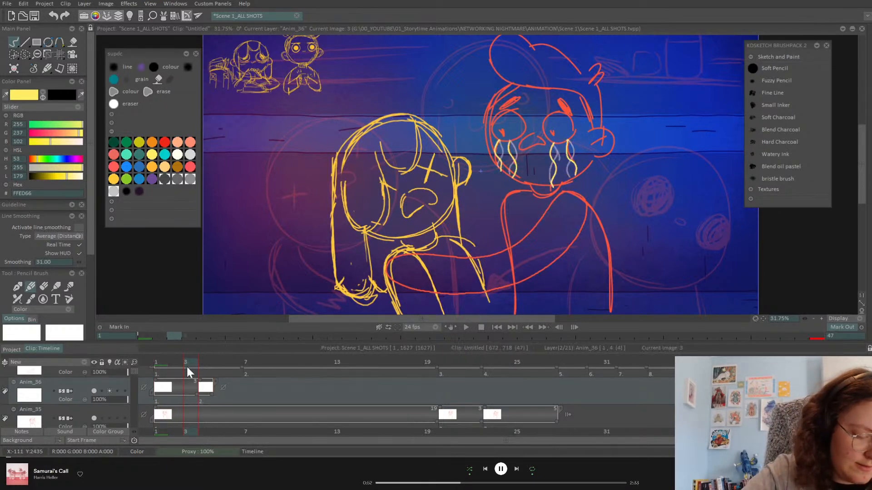
left_click(223, 387)
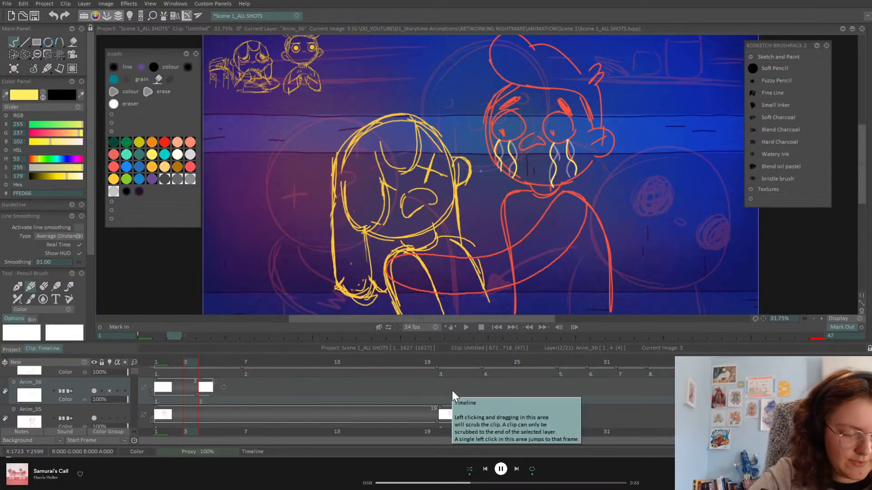
left_click(150, 285)
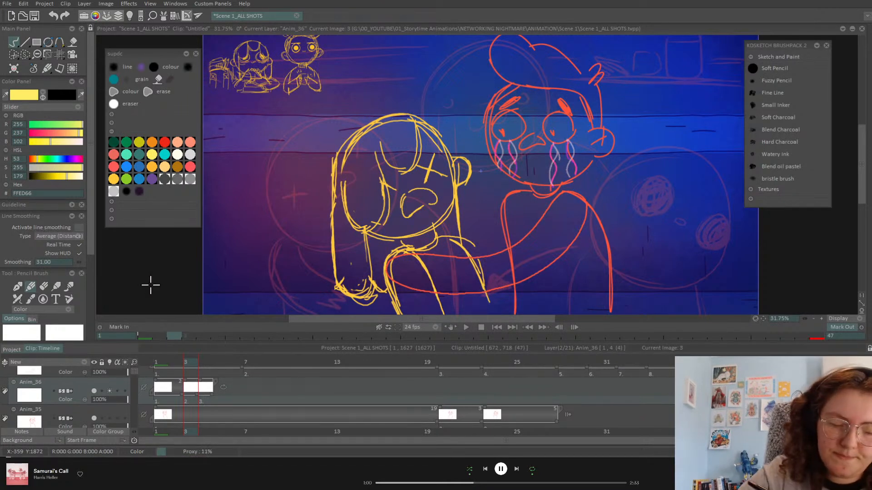
Draw in-between tear lines on frame 3 under the red character's eye nearest the yellow character, and save the project
key("Left")
key("Left")
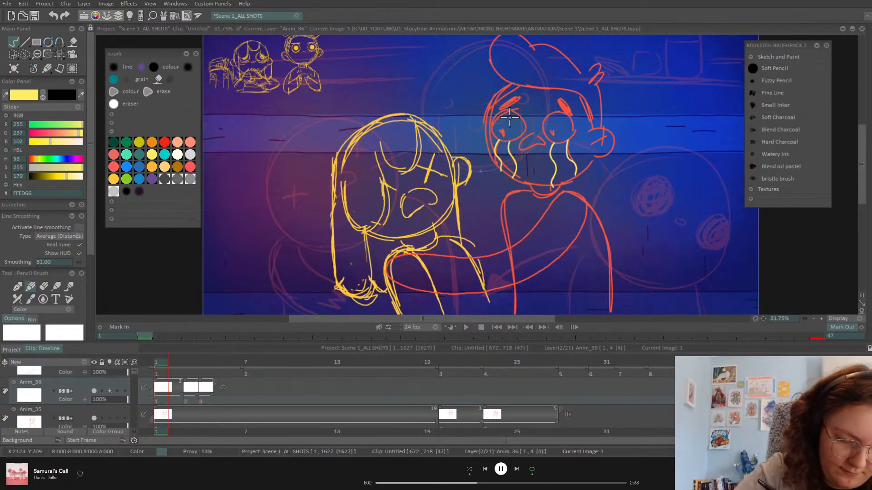
key("Right")
key("Right")
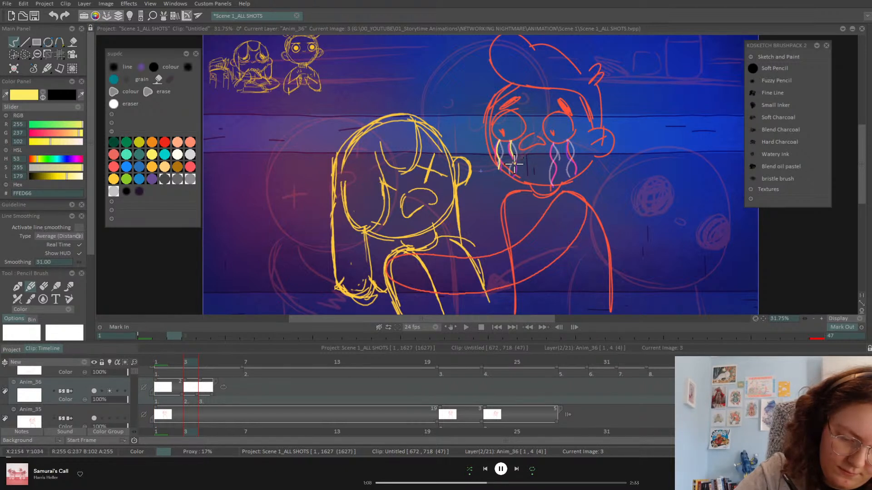
left_click_drag(183, 366, 187, 388)
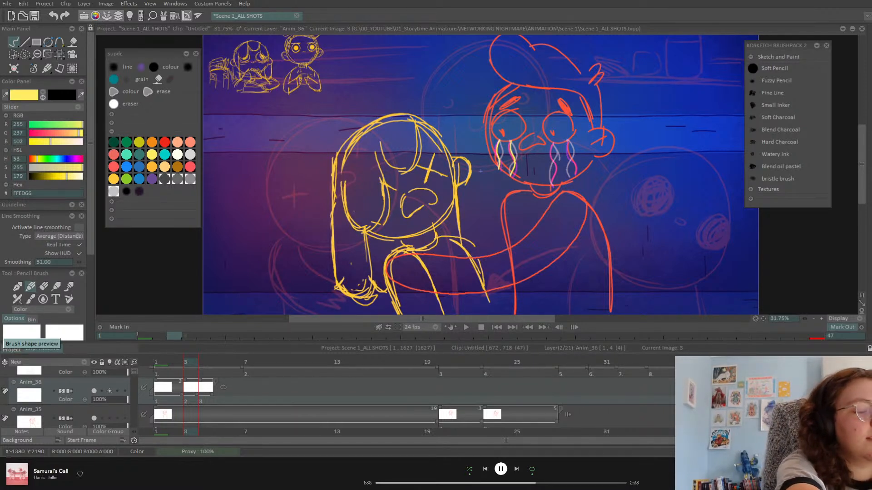
key("ctrl+s")
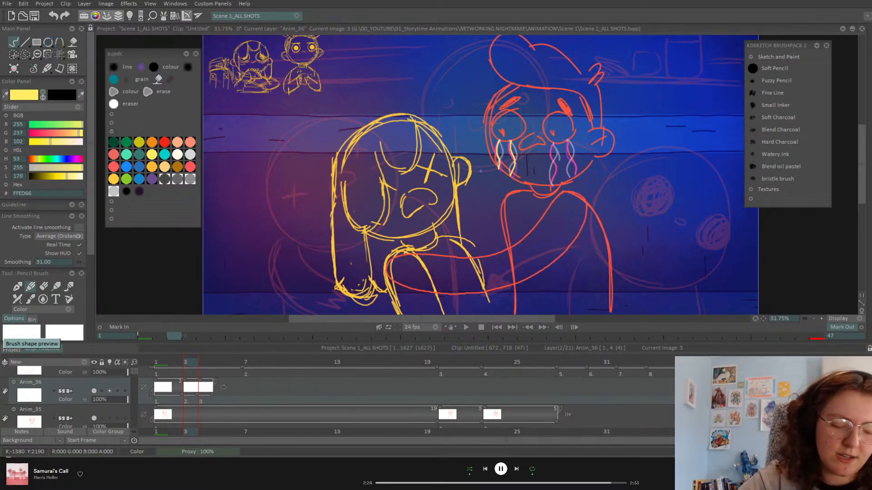
Delete the tear drawings at frames 3 and 4 of Anim_36, and clear the wavy lines from frame 1
left_click(181, 364)
left_click_drag(186, 381, 211, 381)
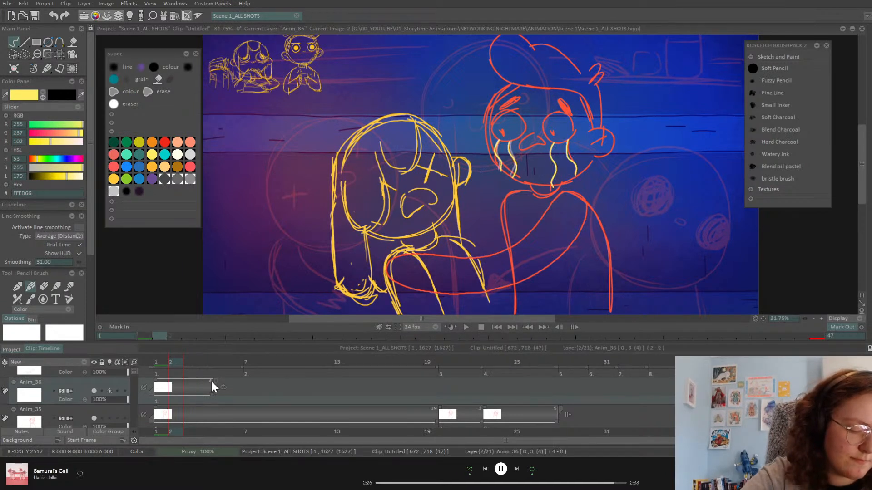
left_click(160, 363)
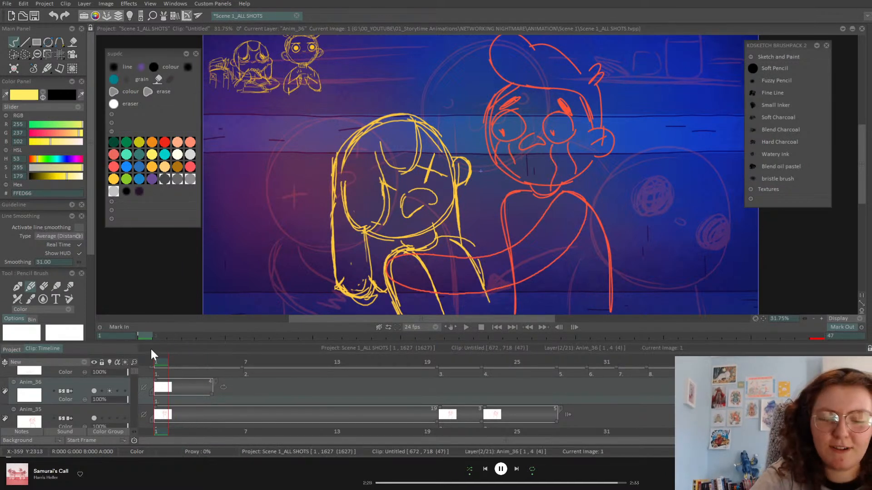
Outline a vertical yellow tear stream with a wavy lower end under each of the red character's eyes on frame 1
left_click(821, 318)
mouse_move(499, 138)
left_mouse_down()
mouse_move(500, 166)
mouse_move(515, 173)
left_mouse_up()
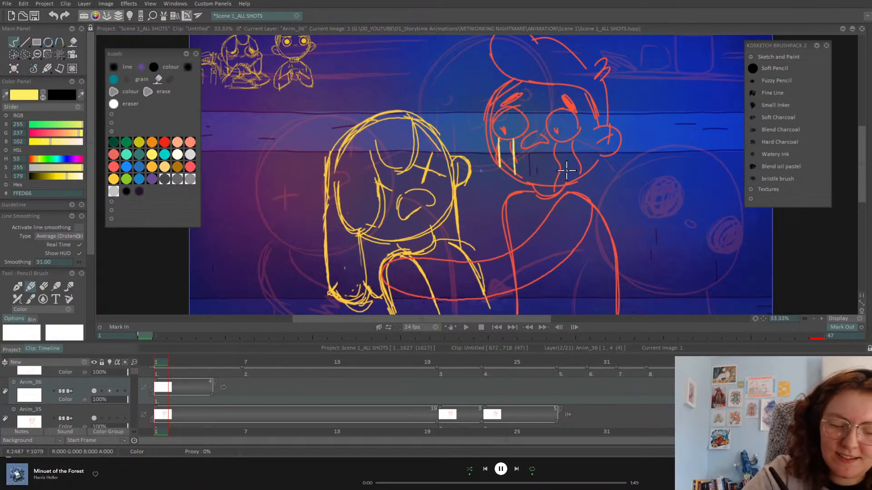
left_click_drag(555, 140, 558, 179)
left_click_drag(572, 142, 575, 179)
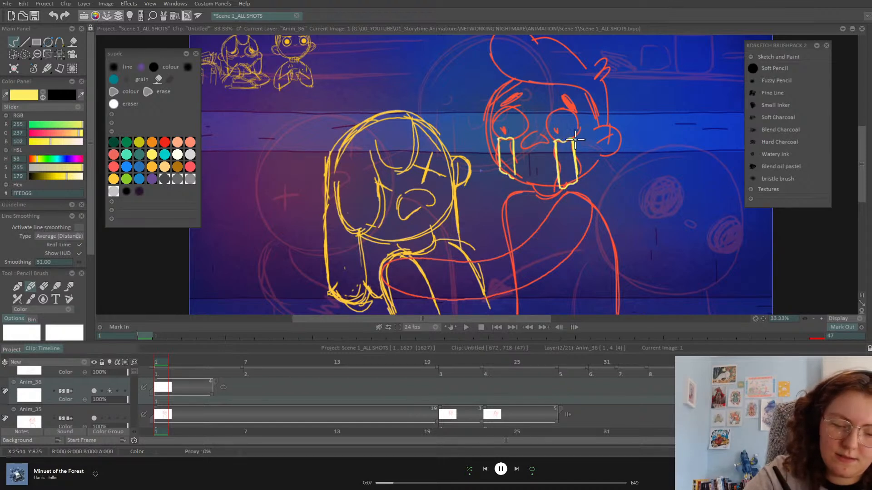
Add a drawing at frame 3 of Anim_36, outline a shifted version of both tear streams, and compare it with frame 1
left_click(186, 365)
left_click(187, 363)
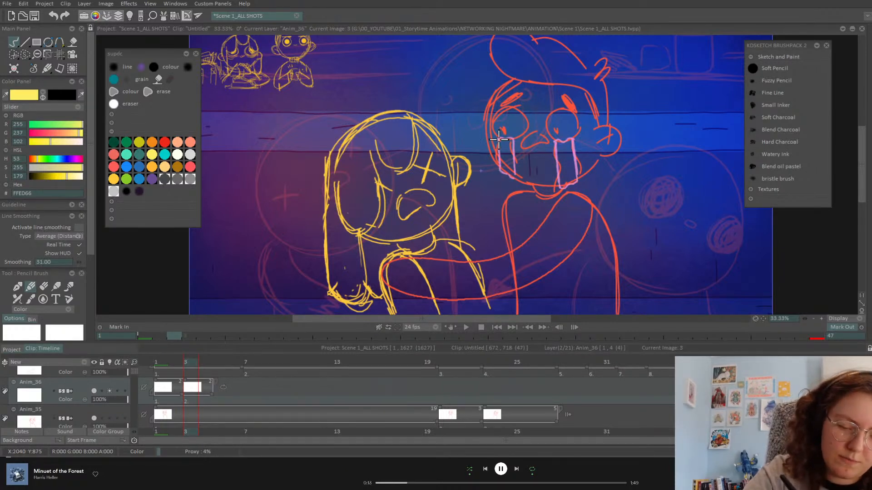
mouse_move(512, 137)
left_mouse_down()
mouse_move(499, 174)
mouse_move(509, 175)
mouse_move(513, 137)
mouse_move(554, 152)
mouse_move(558, 185)
mouse_move(577, 182)
mouse_move(573, 141)
left_mouse_up()
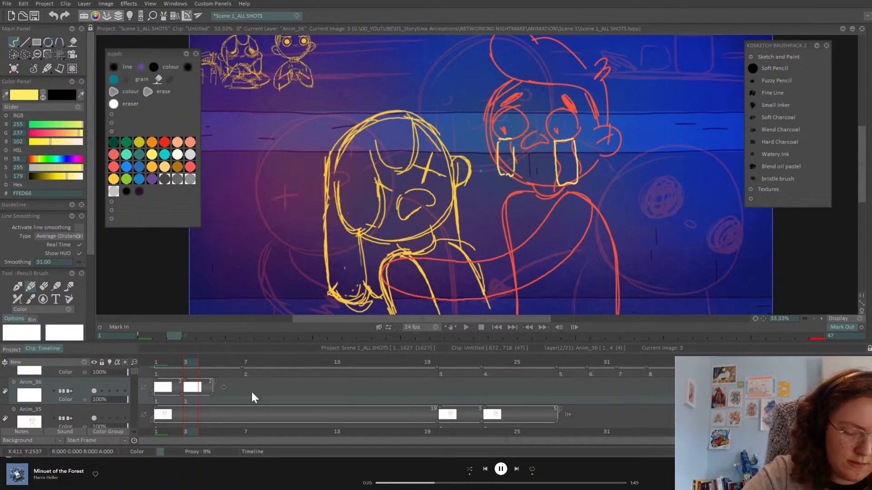
left_click_drag(220, 361, 148, 392)
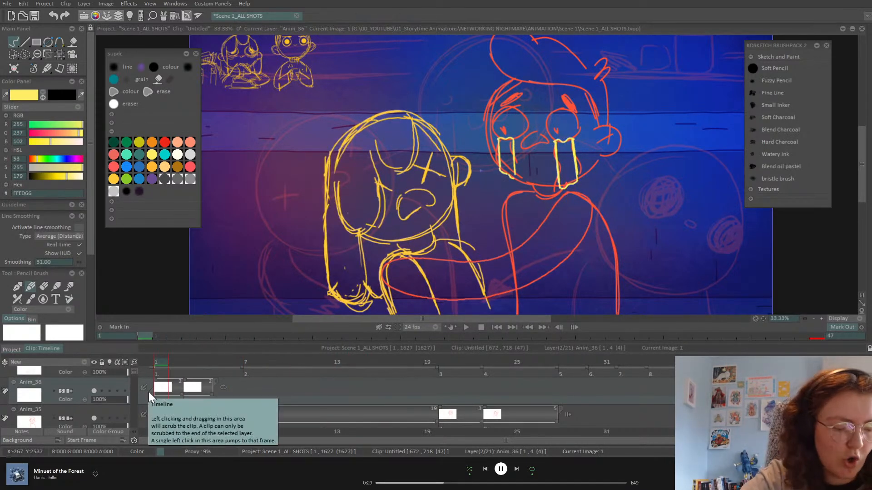
key("Right")
key("Right")
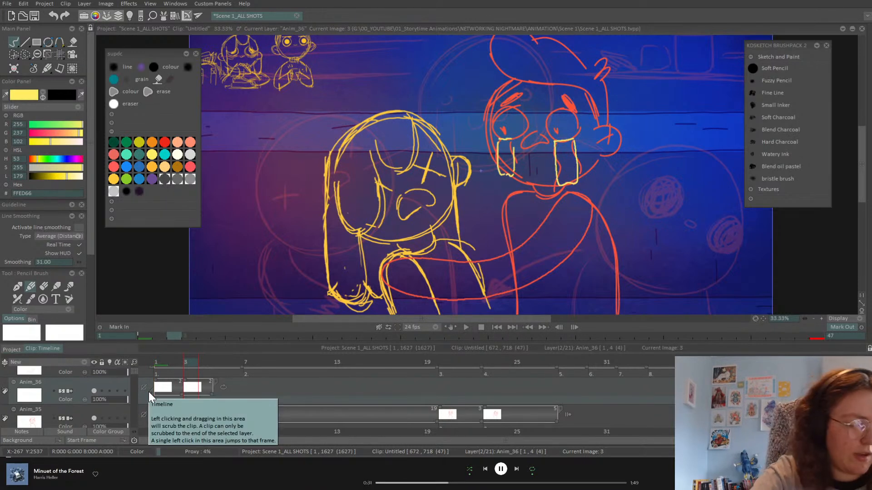
Replace the tear stream drawing at frame 3 of Anim_36 with a blank drawing, and turn on the layer's light table
left_click_drag(188, 387, 211, 391)
key("ctrl+z")
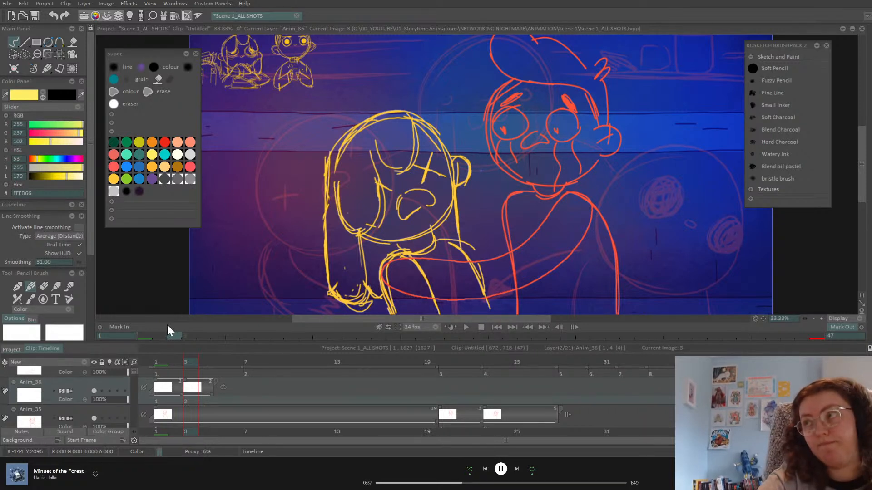
mouse_move(186, 381)
left_mouse_down()
mouse_move(214, 389)
mouse_move(189, 388)
left_mouse_up()
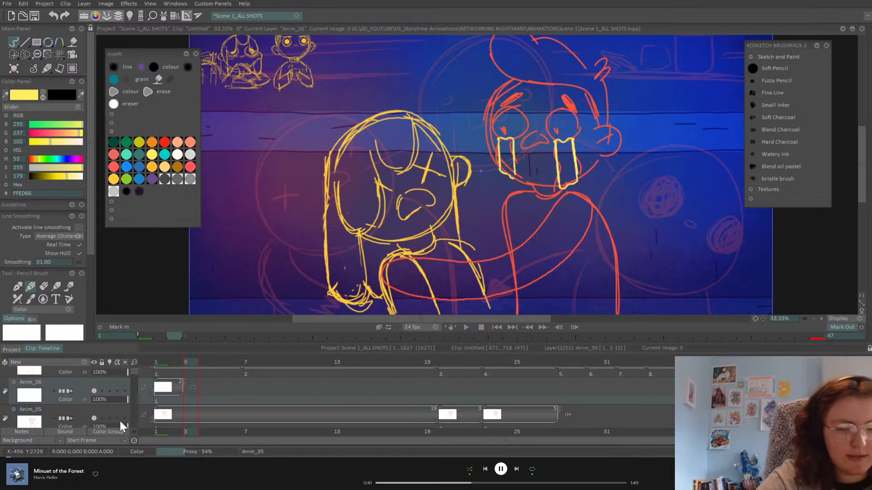
double_click(193, 399)
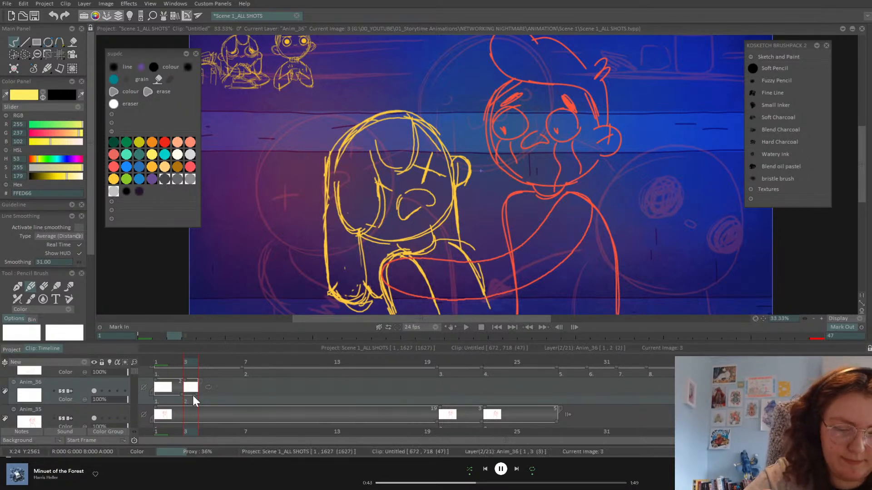
left_click(109, 391)
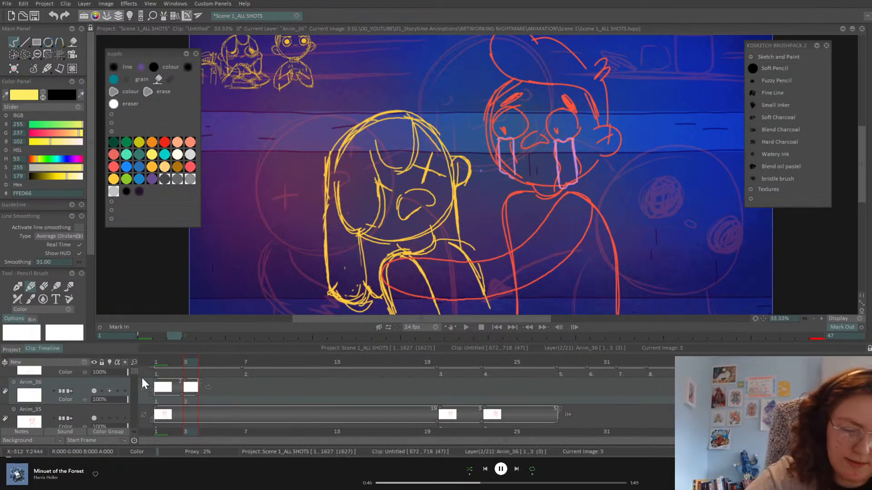
Clear frame 1 of Anim_36 and draw one small yellow teardrop under the red character's eye nearest the yellow character
left_click(161, 362)
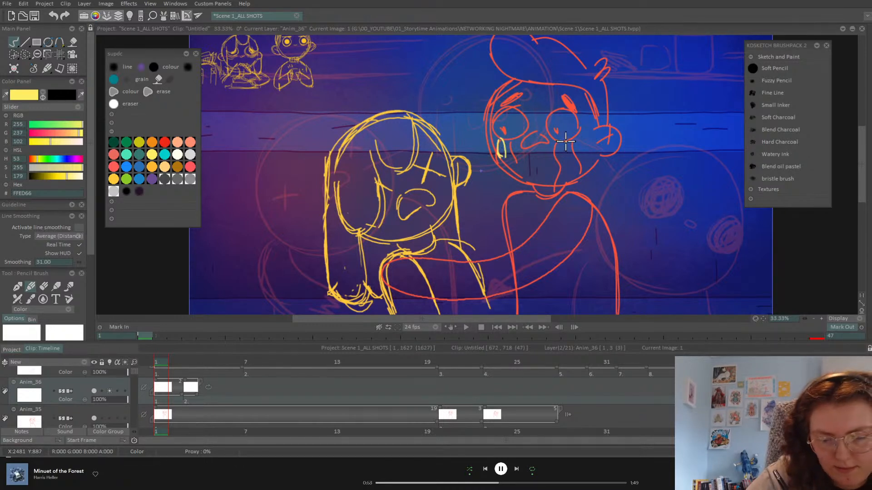
key("Right")
key("Right")
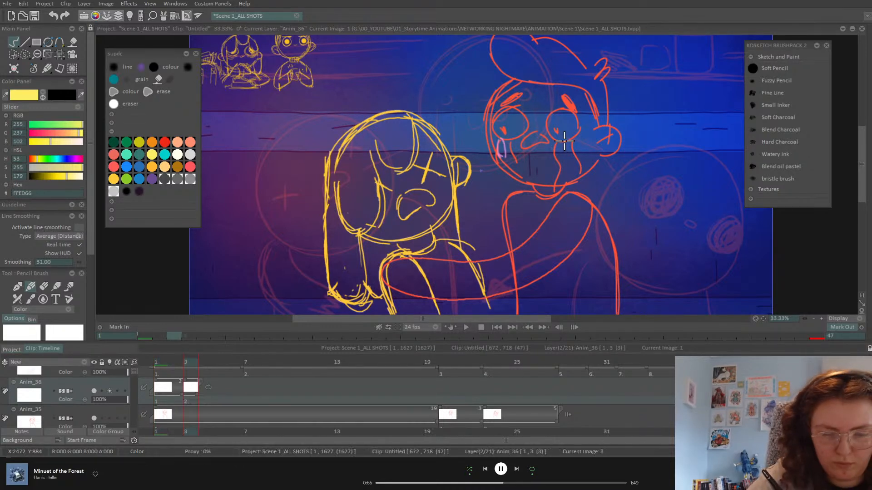
key("Left")
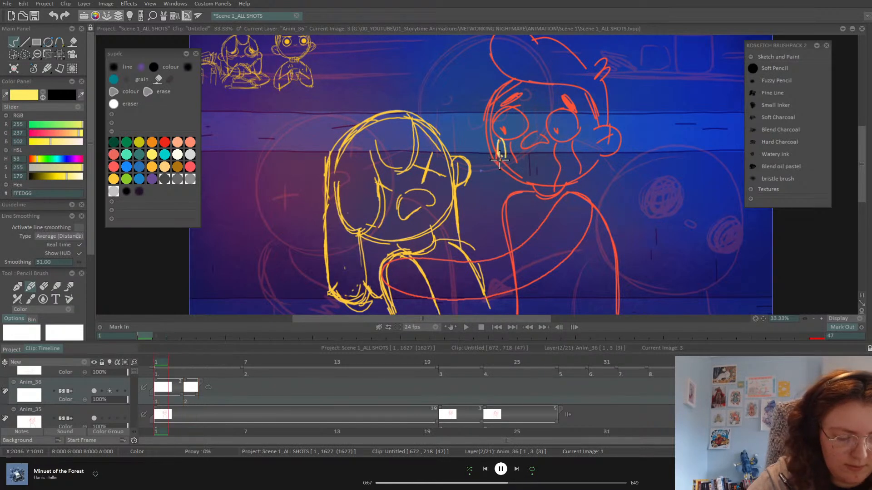
Draw the teardrop lower on the cheek on frame 3, flipping between frames 1 and 3 to match its fall
key("Right")
key("Left")
key("Right")
key("Left")
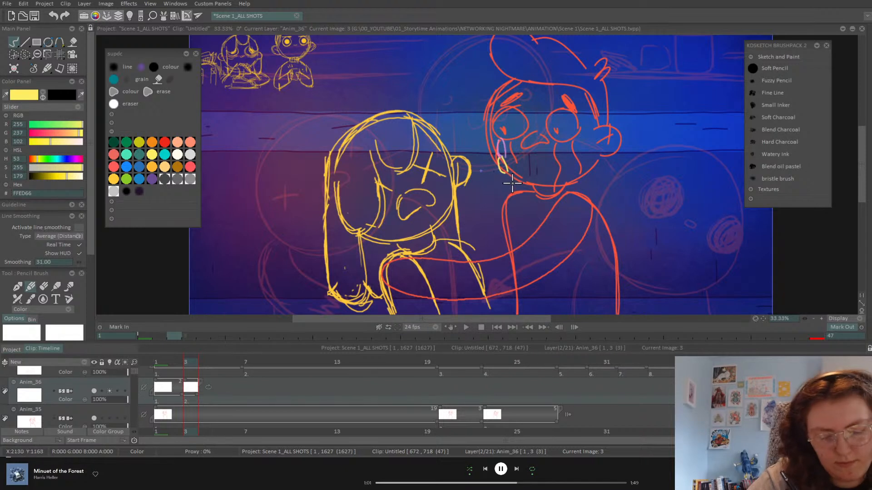
Add a drawing at frame 5 with the teardrop at the jawline, and add a blank drawing at frame 7 of Anim_36
key("Right")
key("Right")
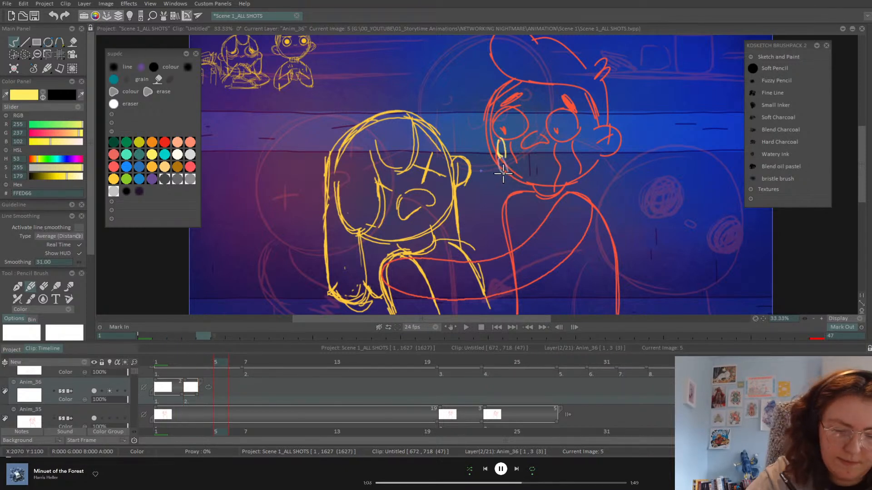
left_click_drag(500, 169, 504, 175)
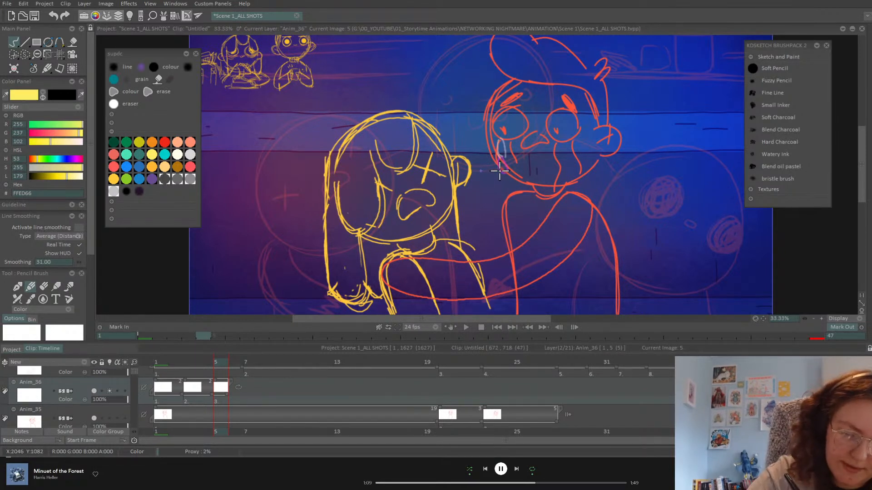
mouse_move(499, 175)
left_mouse_down()
mouse_move(507, 169)
mouse_move(502, 177)
left_mouse_up()
key("Right")
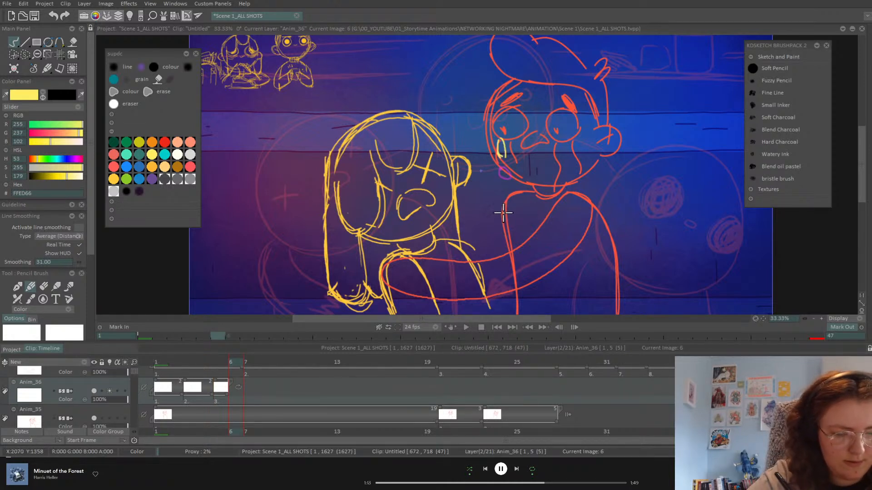
key("Right")
key("Insert")
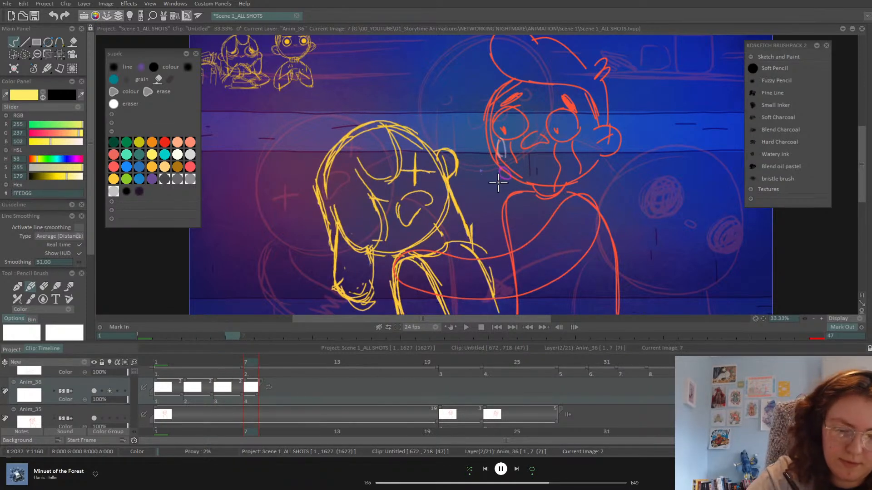
Stop Anim_36 from repeating after its last drawing, and scrub back through the teardrop drawings to frame 1
left_click(110, 362)
left_click(276, 394)
left_click(270, 388)
left_click(291, 385)
mouse_move(159, 367)
left_mouse_down()
mouse_move(252, 368)
mouse_move(156, 366)
left_mouse_up()
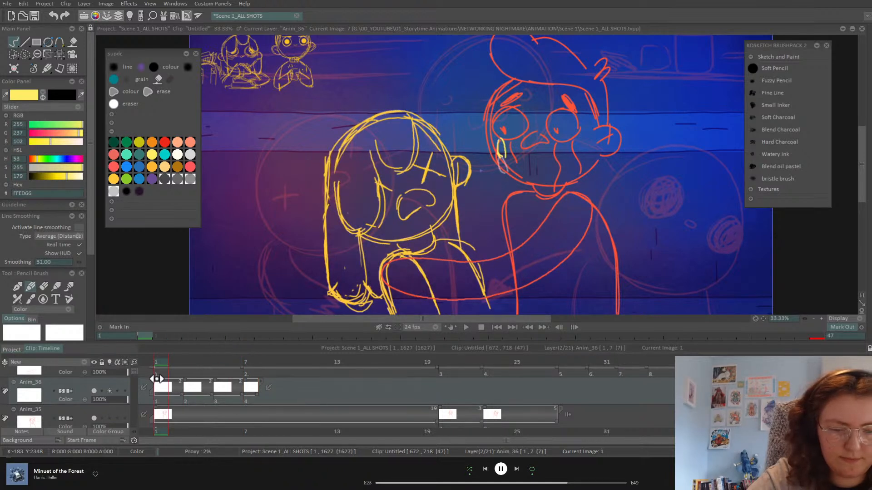
Delete Anim_36's later drawings, and replace frame 1's teardrop with thin curved yellow tear pools along both lower eyelids of the red character
mouse_move(185, 381)
left_mouse_down()
mouse_move(257, 386)
mouse_move(178, 388)
left_mouse_up()
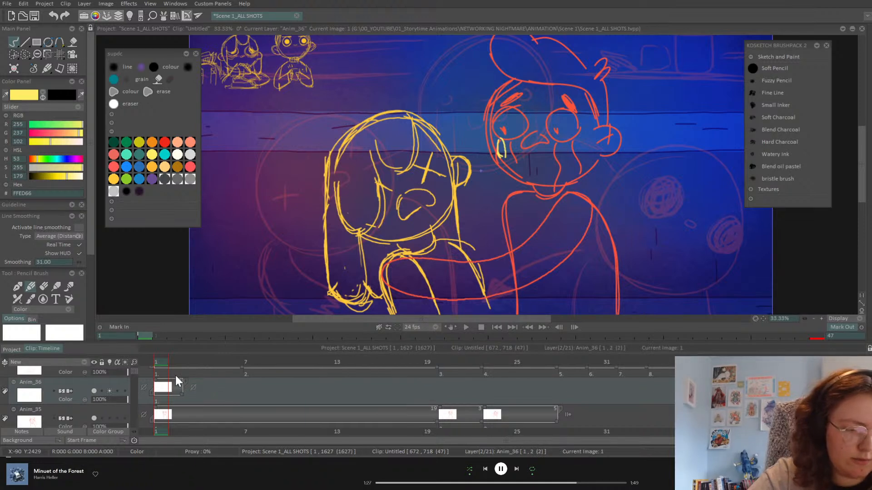
mouse_move(495, 137)
left_mouse_down()
mouse_move(518, 140)
mouse_move(496, 135)
mouse_move(577, 136)
mouse_move(558, 144)
mouse_move(577, 142)
left_mouse_up()
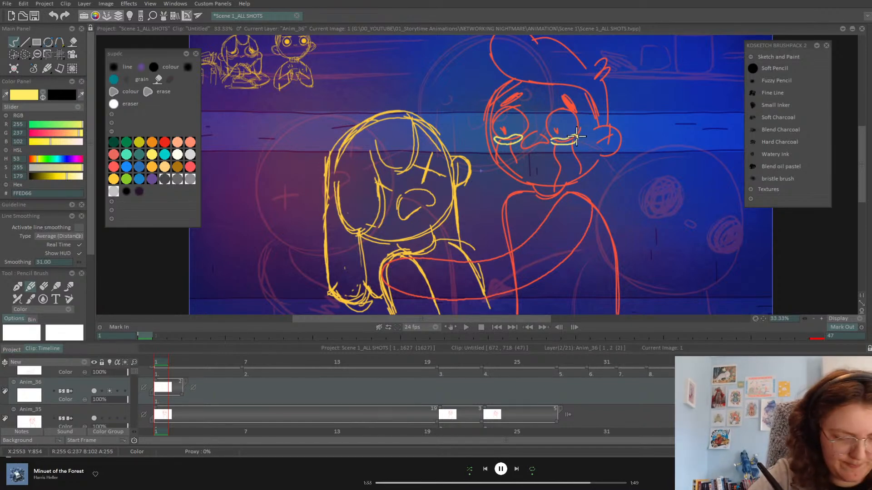
Add a drawing at frame 4 of Anim_36, and draw both tear pools splitting into small bulges along the lower eyelids
key("Right")
key("Right")
key("Right")
key("Insert")
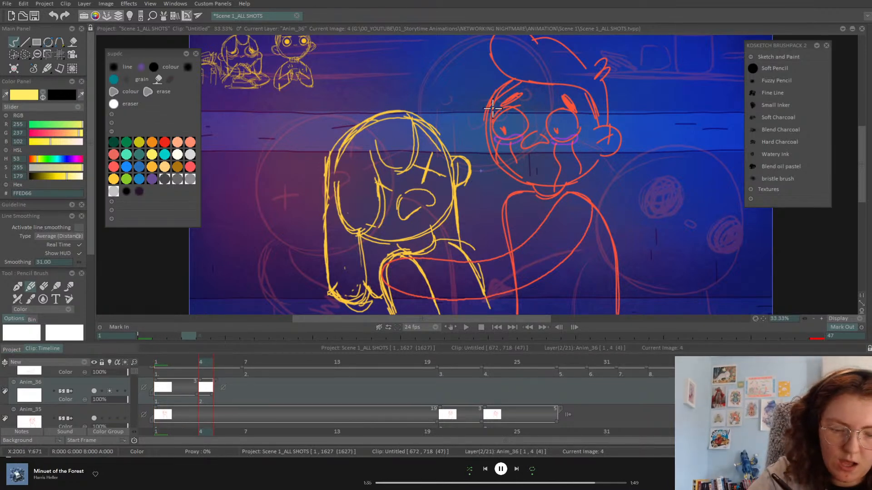
mouse_move(494, 138)
left_mouse_down()
mouse_move(506, 146)
mouse_move(552, 138)
mouse_move(571, 145)
mouse_move(568, 138)
left_mouse_up()
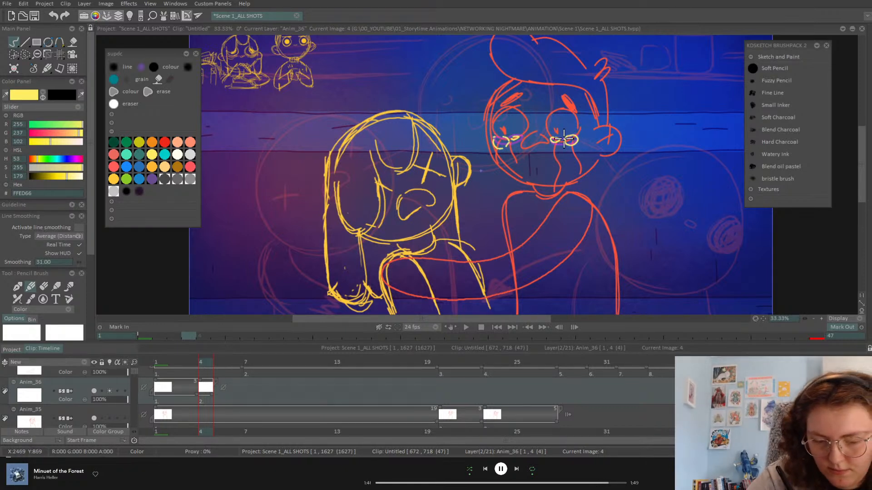
Add a drawing at frame 6 of Anim_36, and draw round outer tears sliding onto the cheeks with small inner tears under both eyes
key("Right")
key("Right")
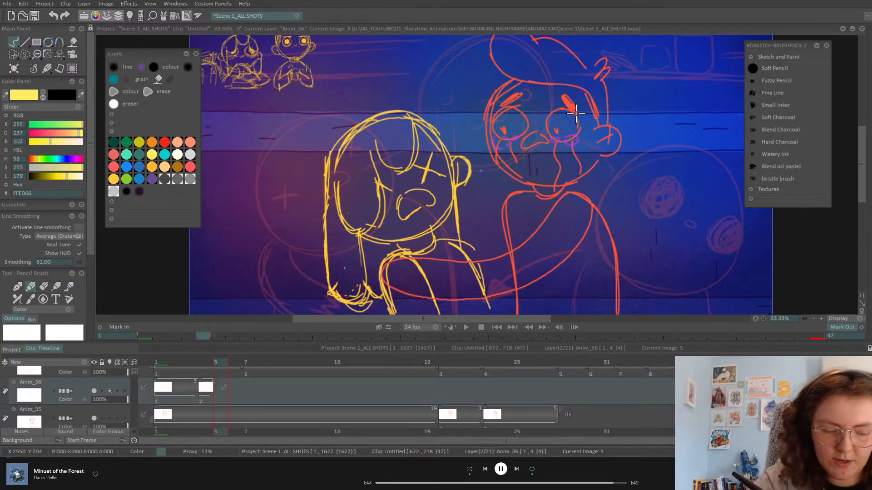
key("Insert")
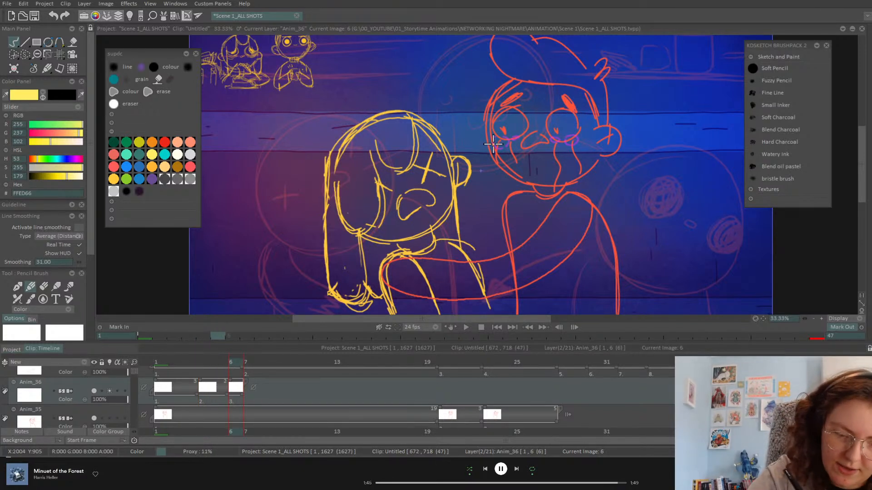
mouse_move(494, 145)
left_mouse_down()
mouse_move(505, 159)
mouse_move(496, 152)
left_mouse_up()
key("ctrl+z")
left_click_drag(574, 154, 561, 143)
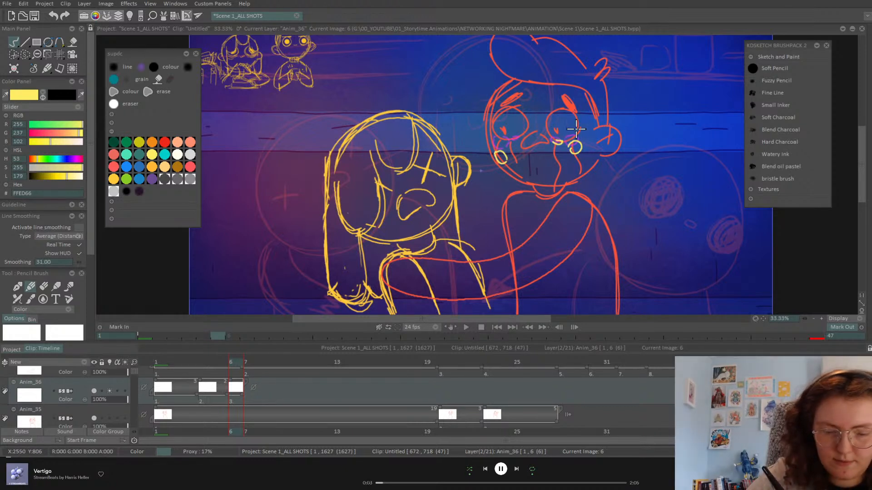
left_click_drag(503, 140, 516, 141)
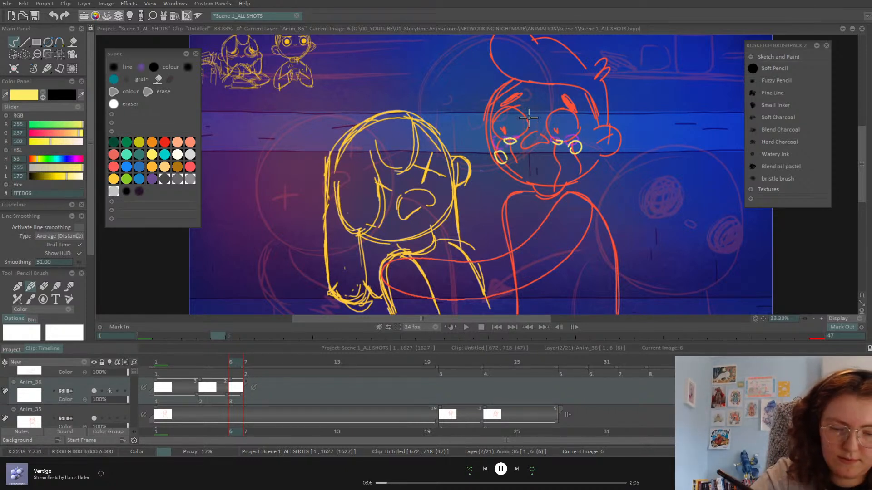
Add a drawing at frame 8 of Anim_36, with the outer tears lower on the cheeks and small inner tears just under the eyes
left_click(266, 361)
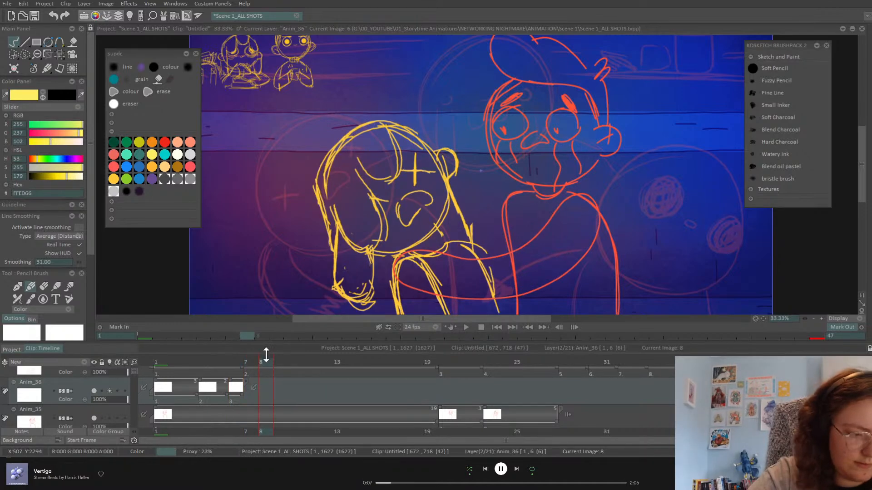
left_click_drag(576, 144, 580, 154)
mouse_move(500, 144)
left_mouse_down()
mouse_move(506, 172)
mouse_move(503, 142)
left_mouse_up()
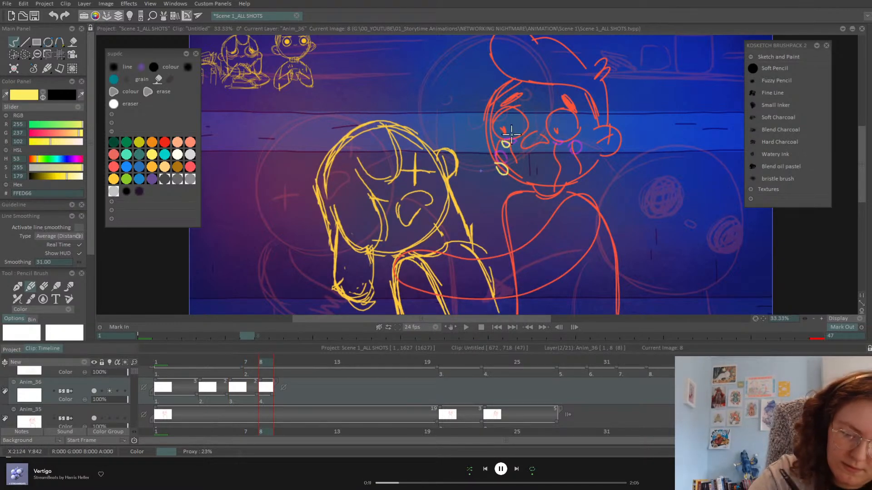
mouse_move(557, 144)
left_mouse_down()
mouse_move(573, 164)
mouse_move(575, 149)
left_mouse_up()
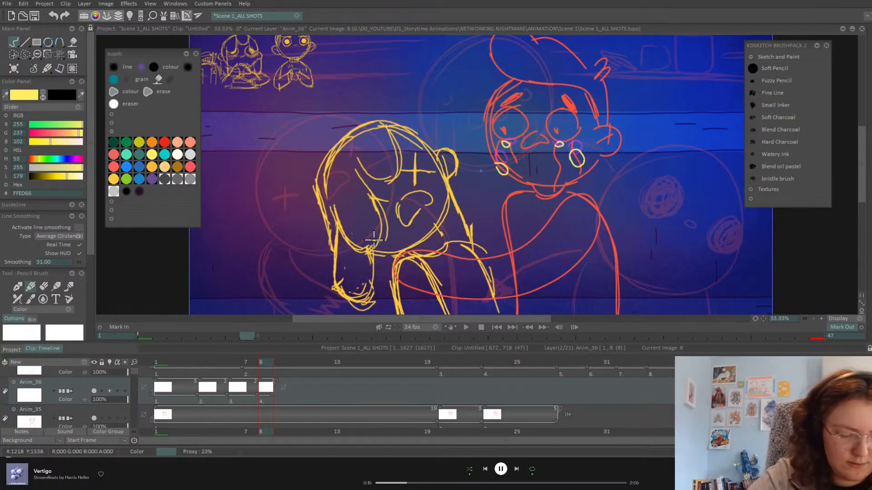
Add a drawing at frame 10 of Anim_36, with oval outer tears at the jawline and small inner tears beginning down the cheeks
left_click_drag(283, 364, 292, 364)
key("Insert")
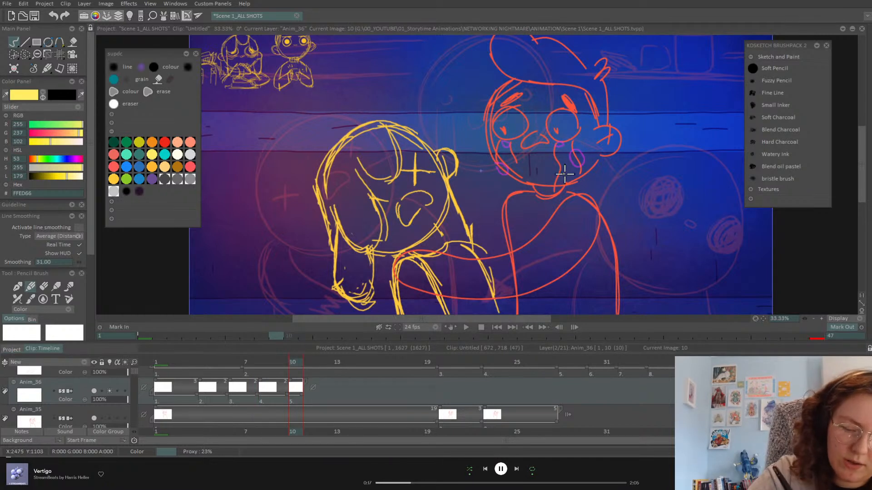
mouse_move(573, 165)
left_mouse_down()
mouse_move(583, 177)
mouse_move(571, 168)
left_mouse_up()
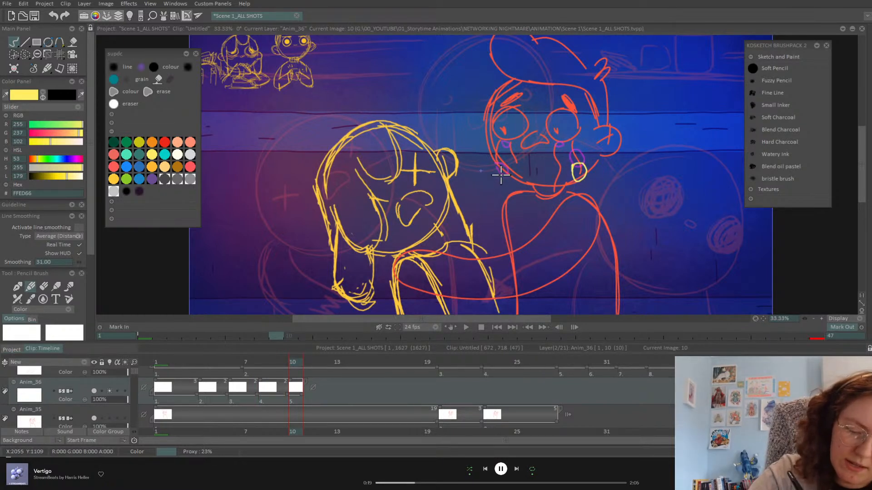
left_click_drag(500, 175, 501, 177)
left_click_drag(502, 148, 508, 147)
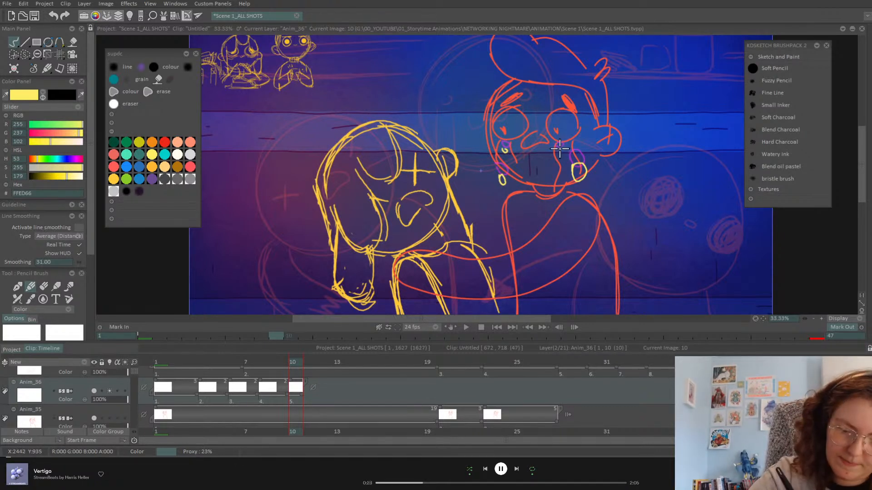
Add a drawing at frame 12 of Anim_36, and draw small outer teardrops falling off the face at shoulder height
left_click(318, 365)
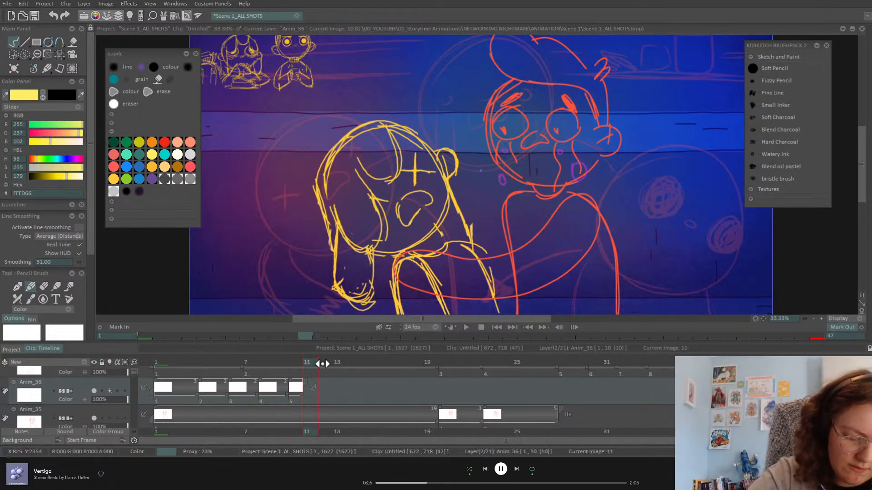
left_click_drag(320, 364, 329, 362)
key("Insert")
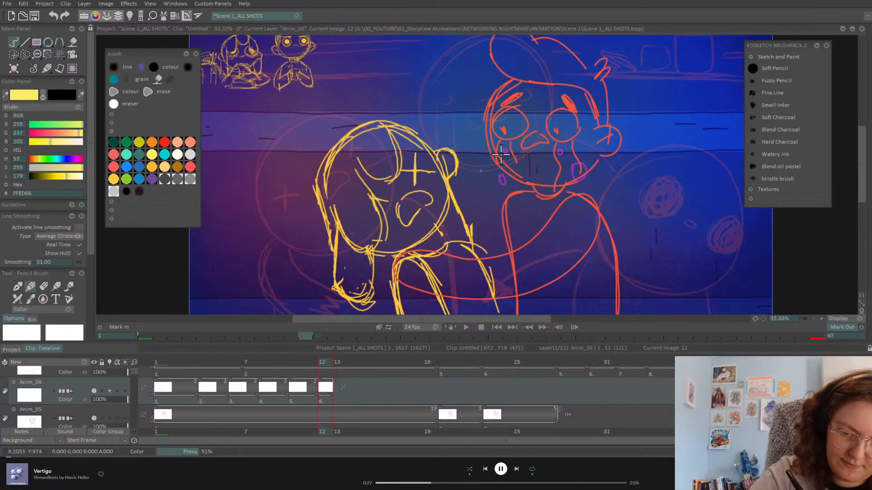
left_click_drag(502, 200, 502, 201)
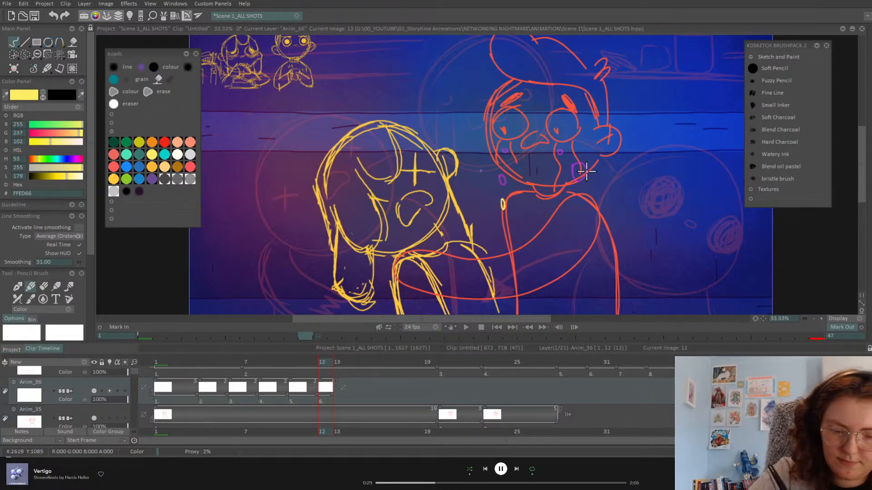
left_click_drag(582, 192, 583, 192)
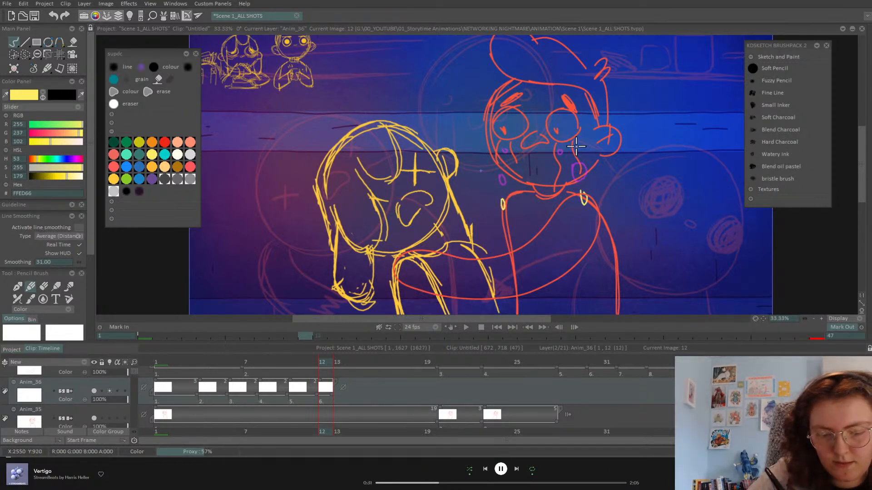
Compare frame 12 with the previous drawing, redraw its right falling drop lower over the arm, and add the small inner tears near the mouth
key("Left")
key("Left")
key("Right")
key("Right")
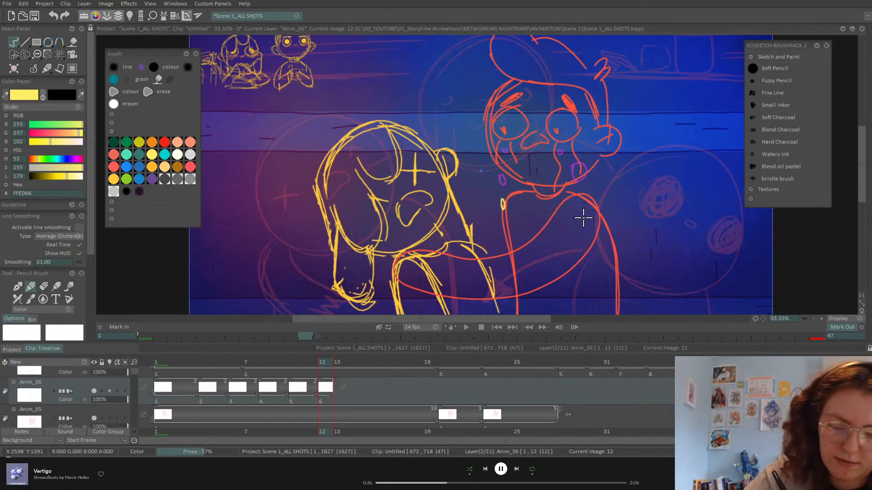
left_click_drag(580, 219, 584, 221)
left_click_drag(559, 157, 560, 160)
left_click_drag(505, 160, 505, 167)
key("ctrl+z")
left_click_drag(558, 164, 559, 163)
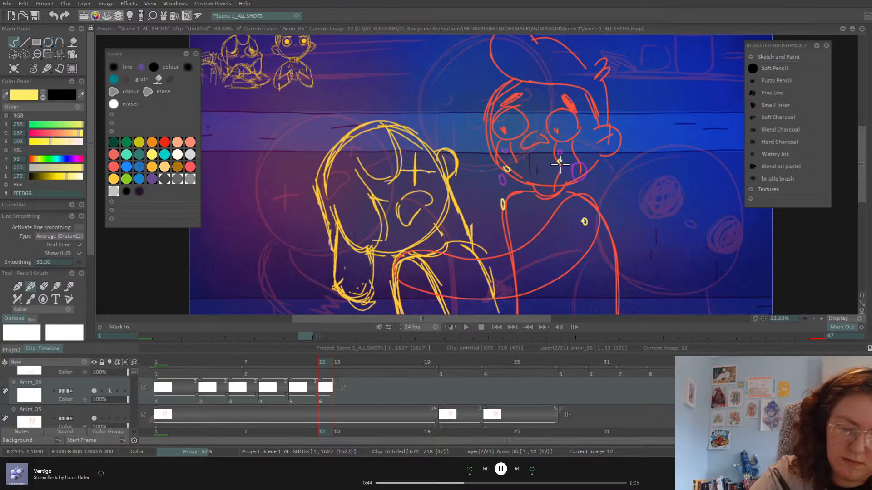
Add a drawing at frame 14 of Anim_36 with tiny outer drops falling past the shoulders and inner tears near the chin, held for two frames
left_click(353, 362)
key("Insert")
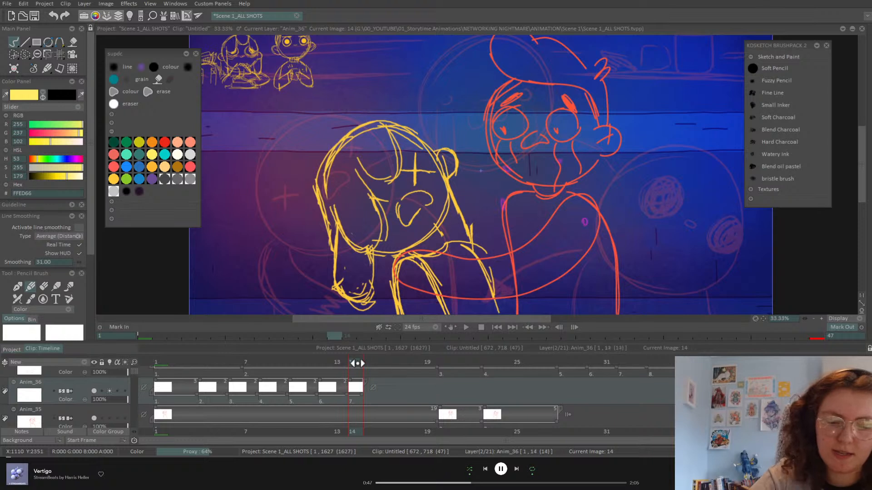
left_click_drag(504, 170, 506, 174)
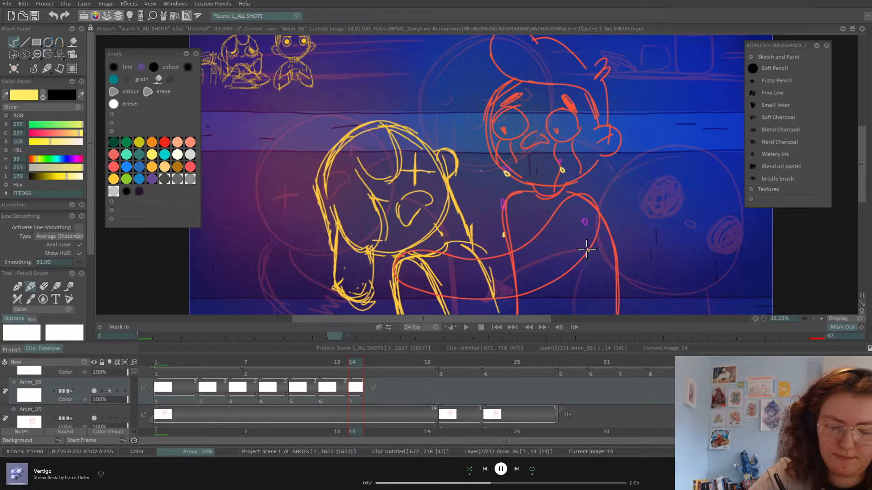
left_click_drag(361, 391, 372, 392)
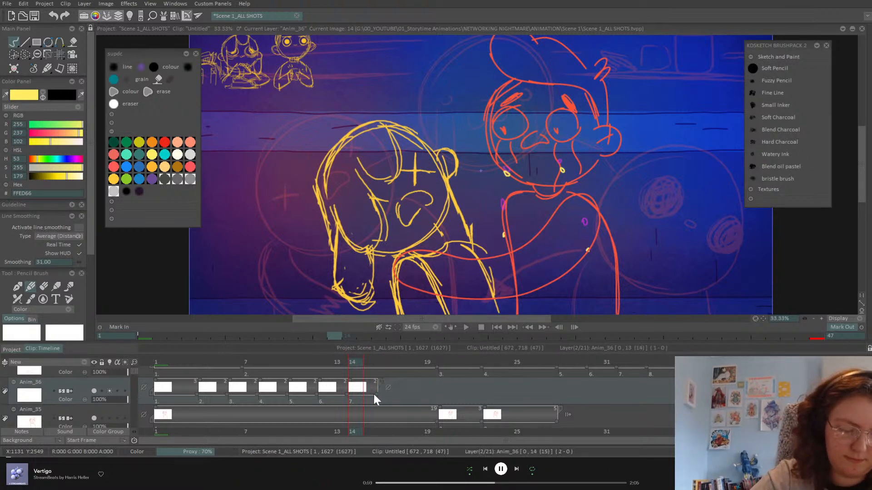
Add drawings at frames 16 and 18 of Anim_36, showing the two small inner tears leaving the chin and falling
left_click(382, 362)
key("Insert")
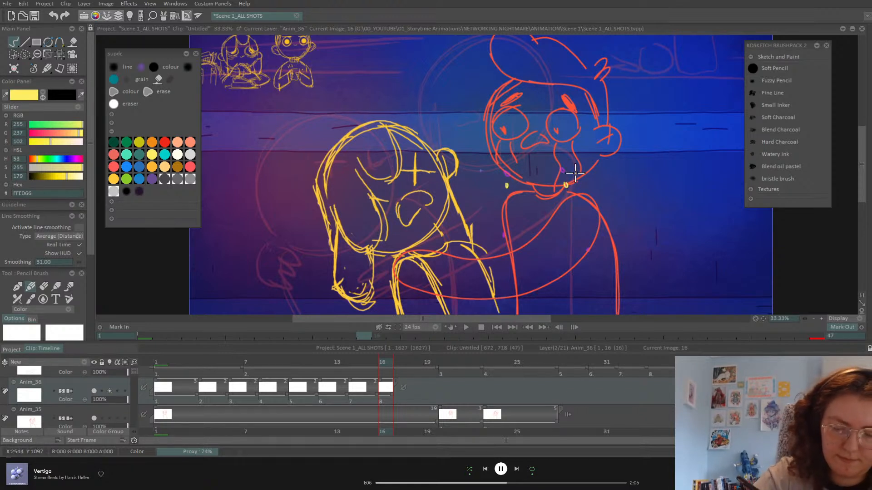
key("Right")
key("Right")
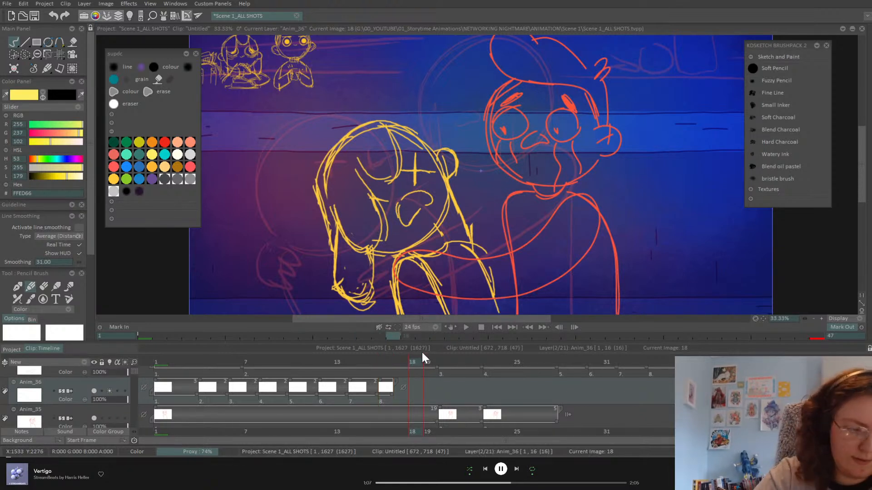
key("Insert")
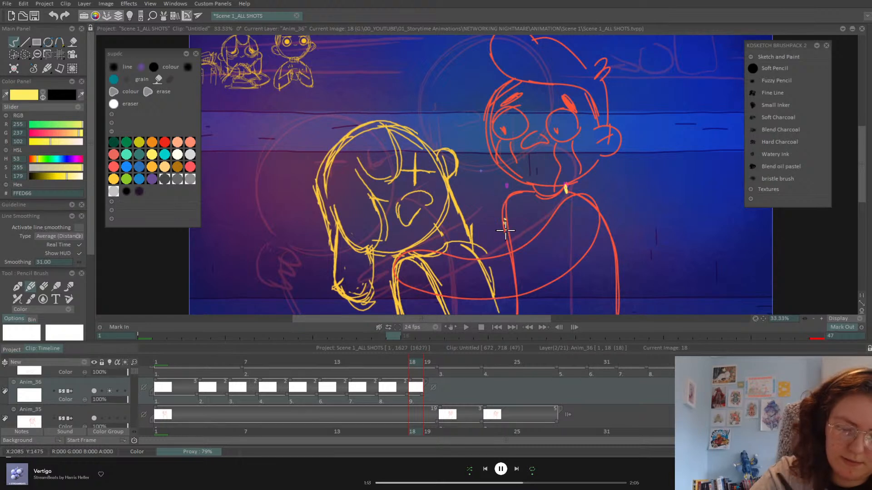
Add drawings at frames 20 and 22 of Anim_36, with the last tiny teardrops falling further below the face
left_click(447, 363)
key("Insert")
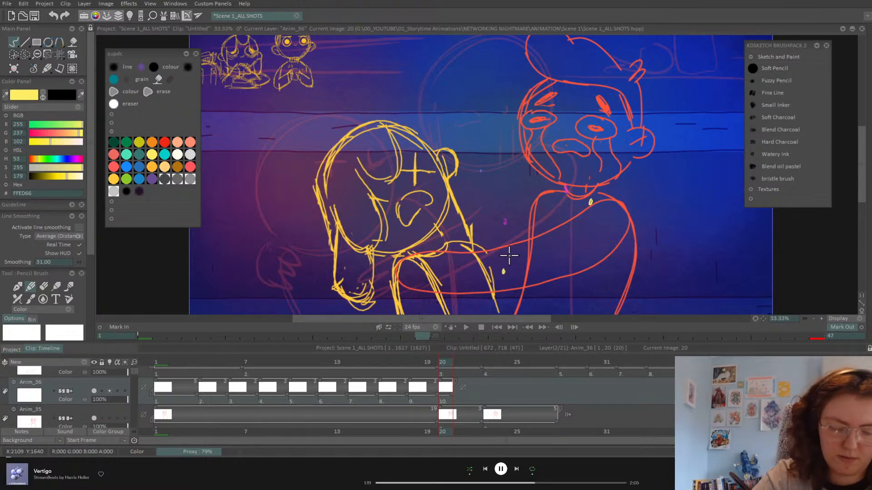
left_click(471, 364)
key("Insert")
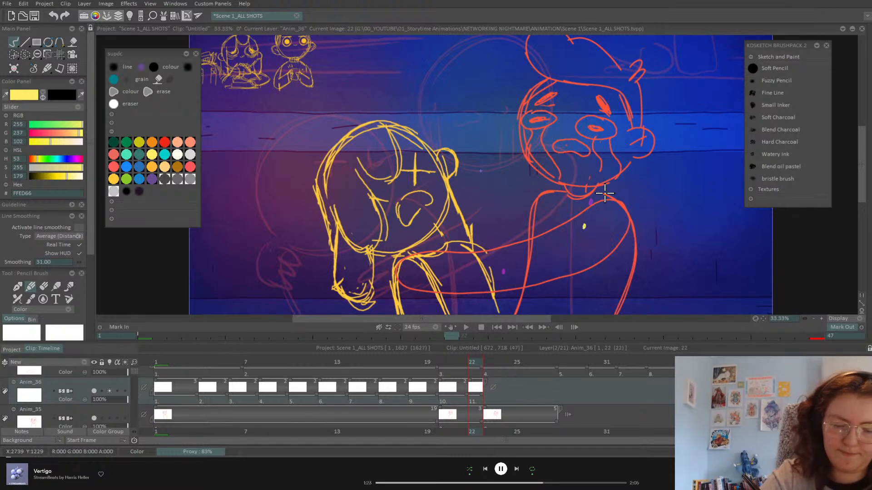
Extend Anim_36's last drawing to two frames, and play the clip from the beginning
left_click_drag(482, 392, 504, 379)
left_click(498, 327)
left_click(466, 327)
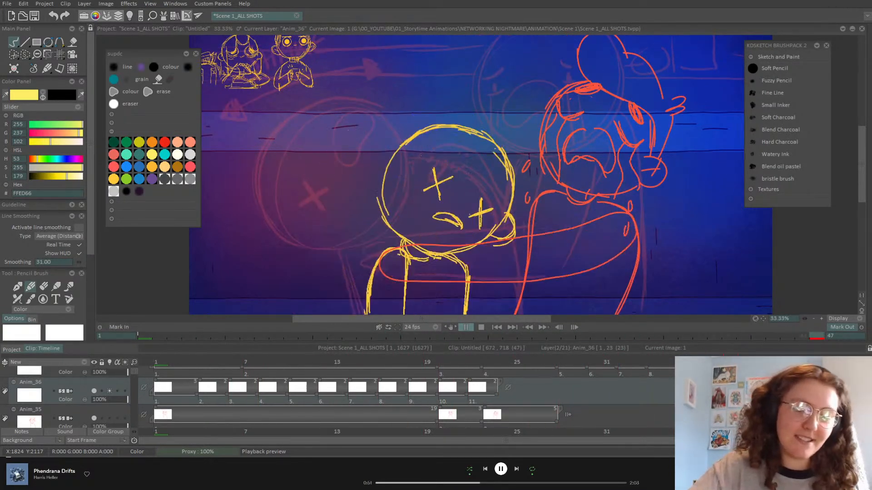
Extend Anim_36's first drawing to 19 frames so the second tear drawing starts at frame 20
left_click(169, 365)
mouse_move(200, 360)
left_mouse_down()
mouse_move(189, 365)
mouse_move(305, 407)
mouse_move(438, 404)
left_mouse_up()
mouse_move(252, 365)
left_mouse_down()
mouse_move(208, 362)
mouse_move(457, 373)
mouse_move(443, 372)
left_mouse_up()
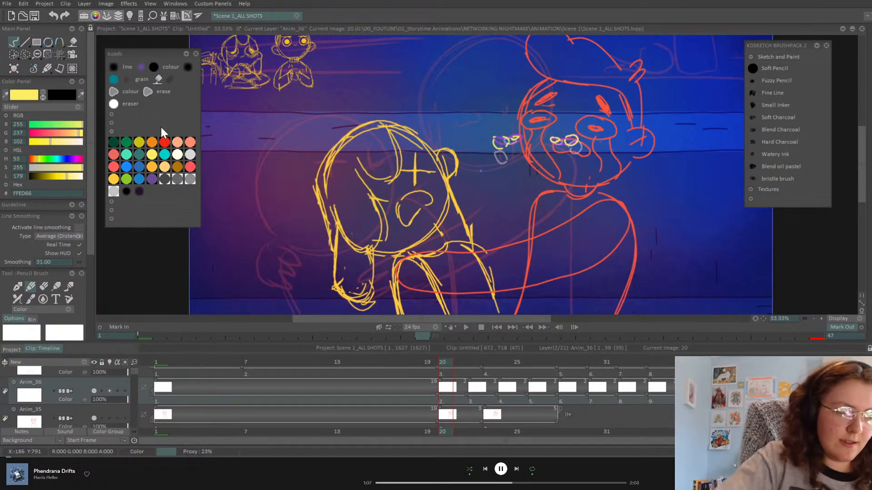
Transform frame 20's tears: rotate them slightly clockwise and shift them about 207 horizontally and -30 vertically under the red character's eyes, saving the project meanwhile
left_click(61, 53)
left_click(105, 67)
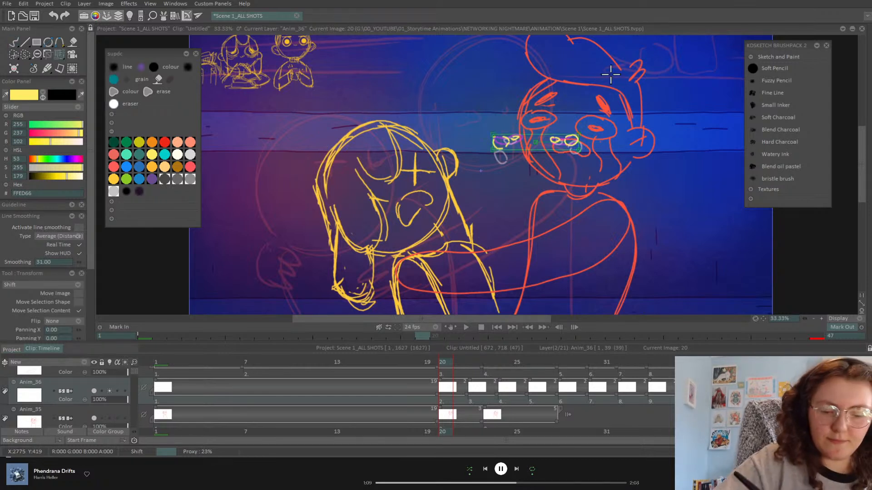
left_click_drag(579, 142, 568, 141)
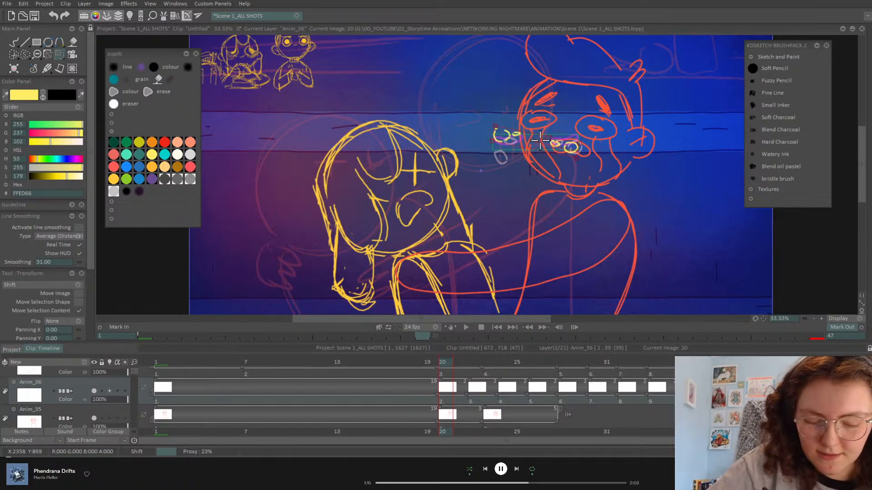
key("ctrl+s")
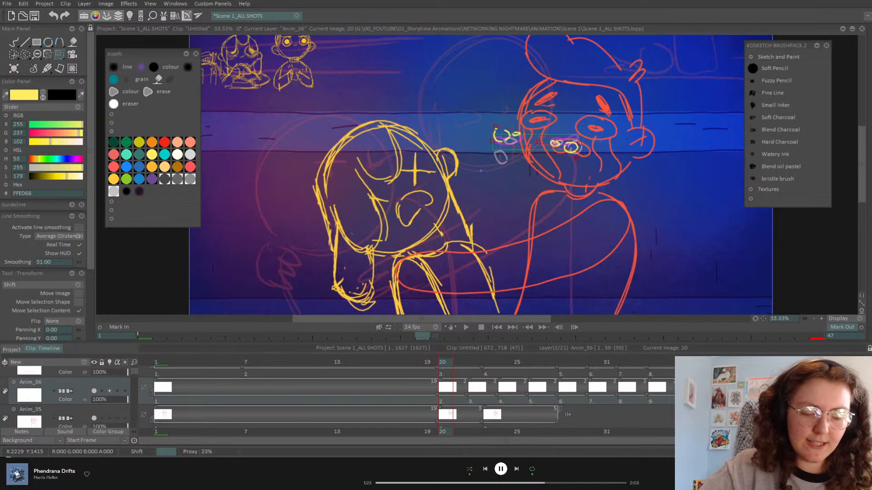
left_click_drag(551, 141, 599, 140)
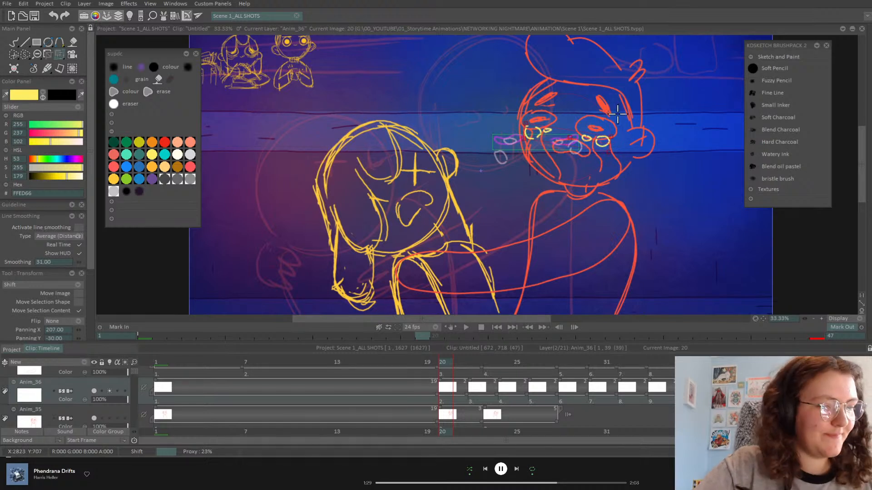
key("Return")
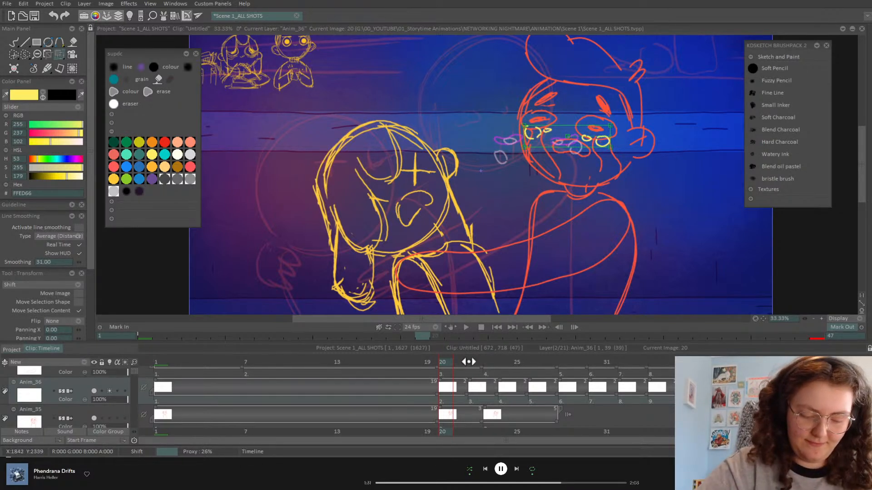
Rotate frame 22's tears slightly clockwise, and shift them about 180 horizontally and -45 vertically onto the red character's cheeks
left_click(467, 362)
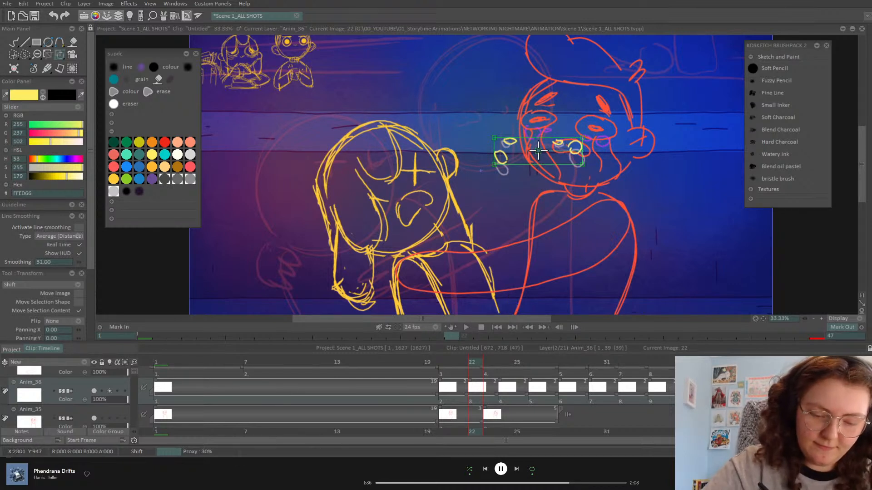
left_click_drag(543, 145, 567, 134)
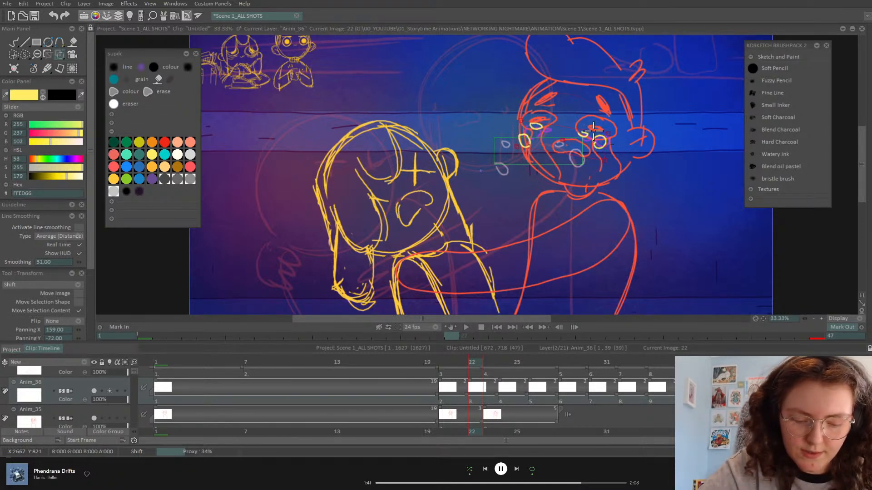
left_click_drag(575, 138, 580, 142)
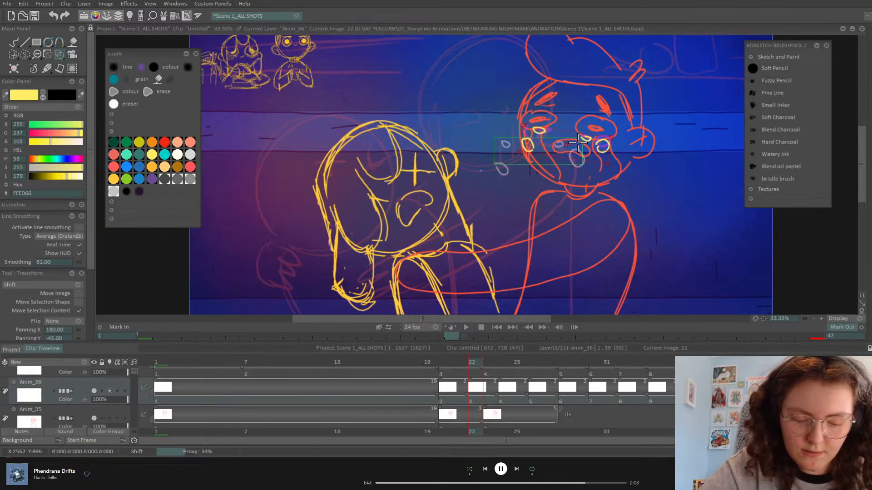
key("Return")
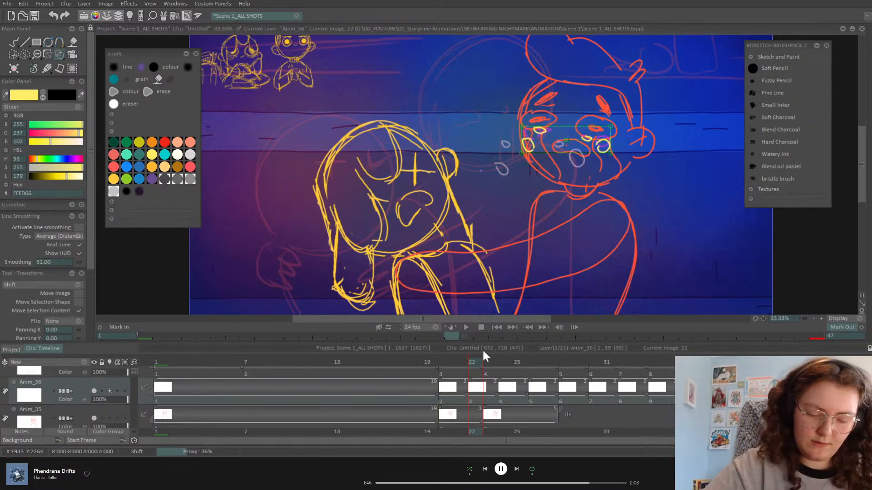
Transform frame 23's tears: rotate them clockwise and shift them about 162 horizontally and -18 vertically to match the red character's tilted face
left_click(487, 362)
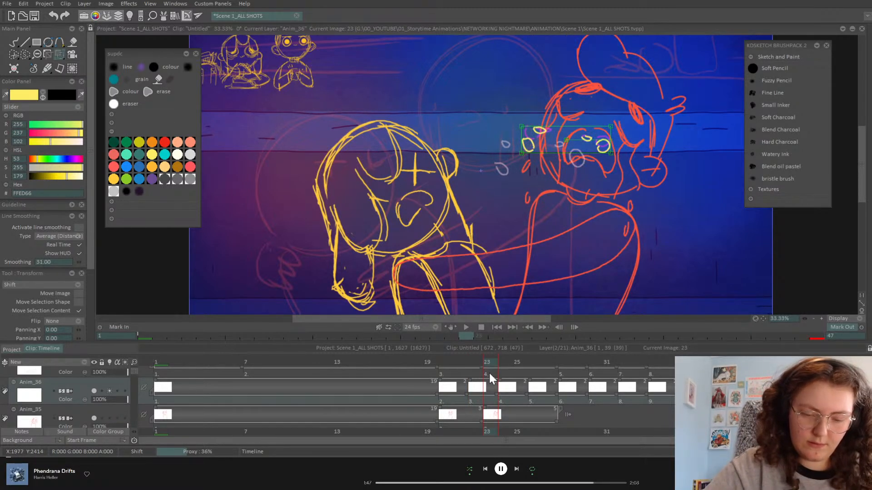
left_click_drag(610, 141, 618, 138)
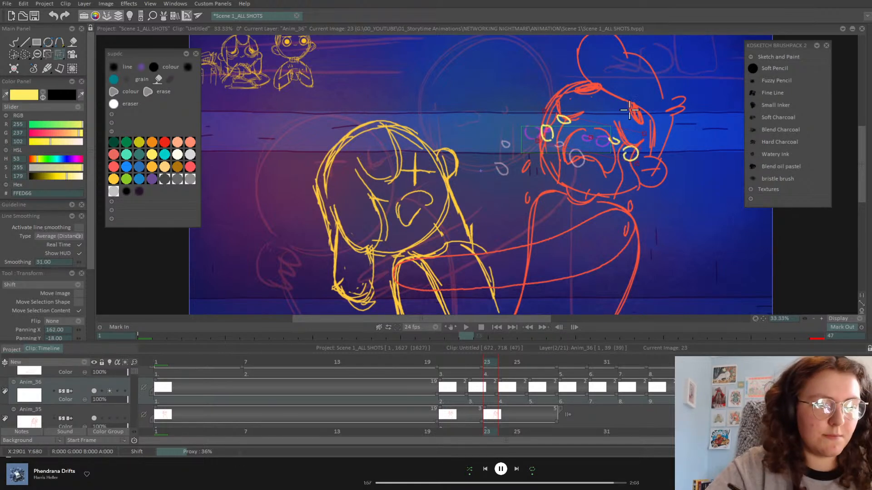
key("Return")
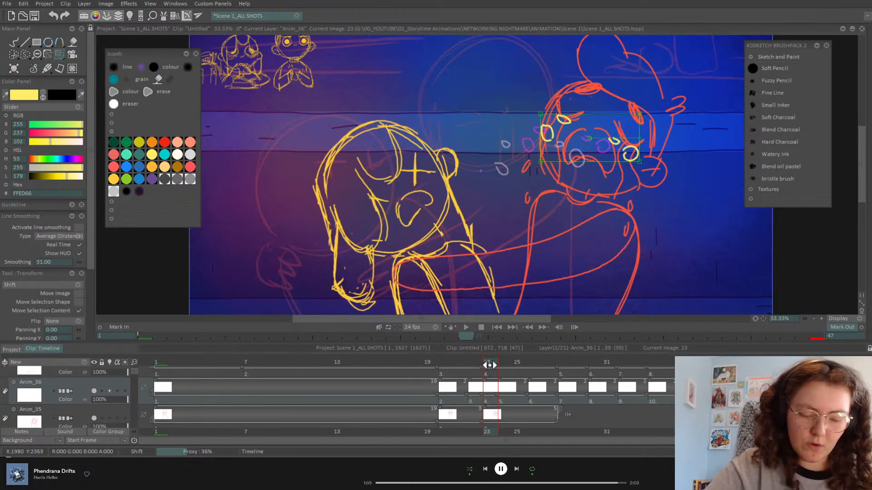
Reset the transform on frame 24's tears, and shift them without rotation onto the red character's lower cheeks
left_click_drag(479, 364, 505, 367)
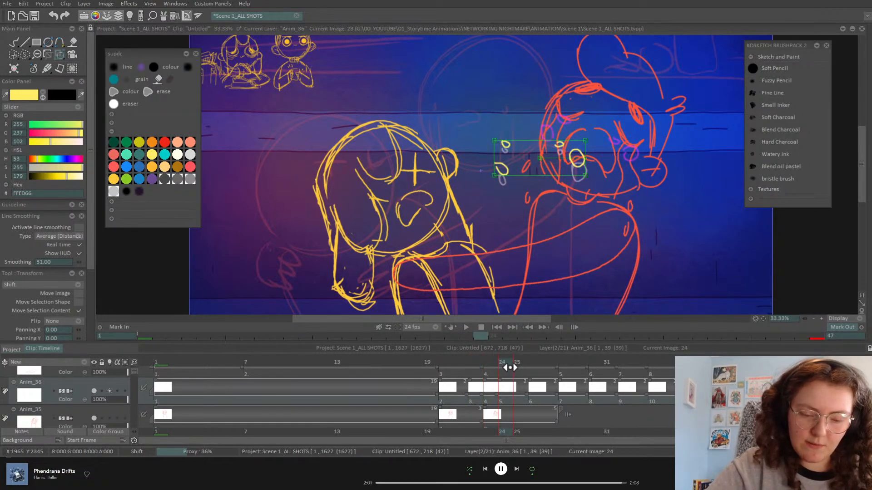
key("Return")
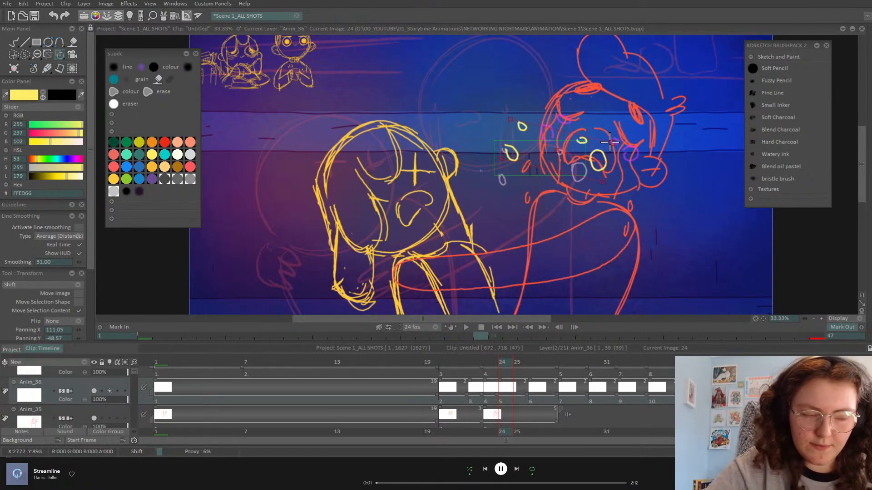
scroll(65, 252, "down", 3)
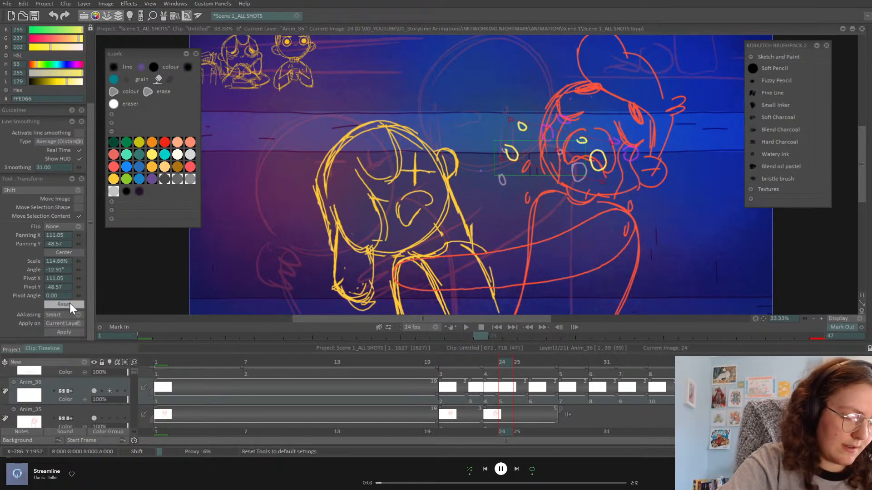
left_click(65, 304)
mouse_move(585, 156)
left_mouse_down()
mouse_move(631, 159)
mouse_move(616, 172)
left_mouse_up()
key("Return")
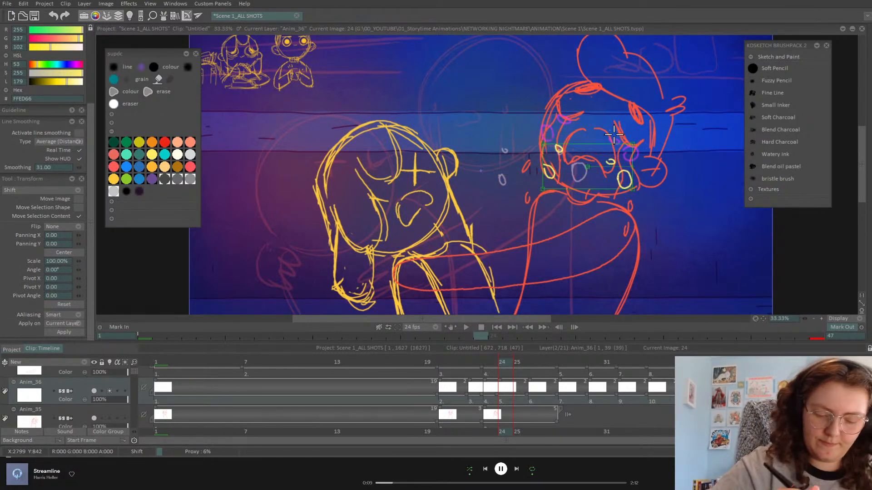
Apply the same shift to the tear drawings at frames 26, 28, 30 and 32, and advance to frame 38
key("Right")
key("Right")
key("Return")
key("Return")
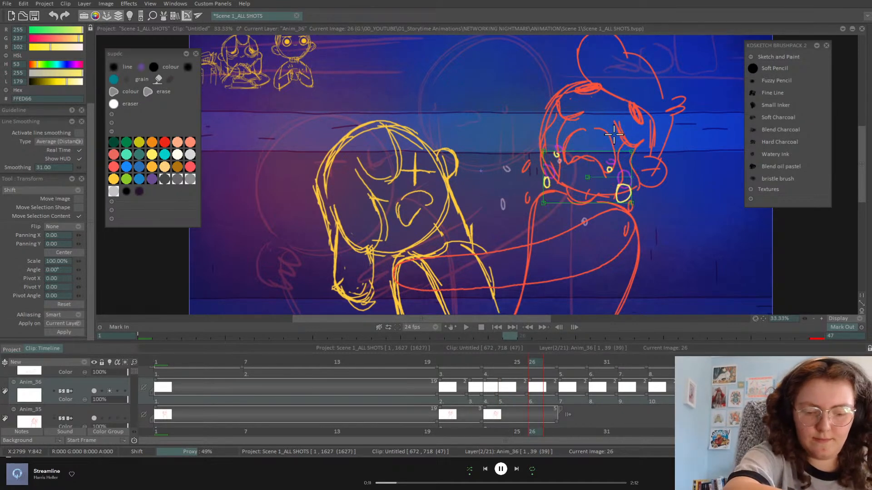
key("Right")
key("Right")
key("Return")
key("Return")
key("Right")
key("Right")
key("Return")
key("Return")
key("Right")
key("Right")
key("Return")
key("Return")
key("Right")
key("Right")
key("Right")
key("Right")
key("Right")
key("Right")
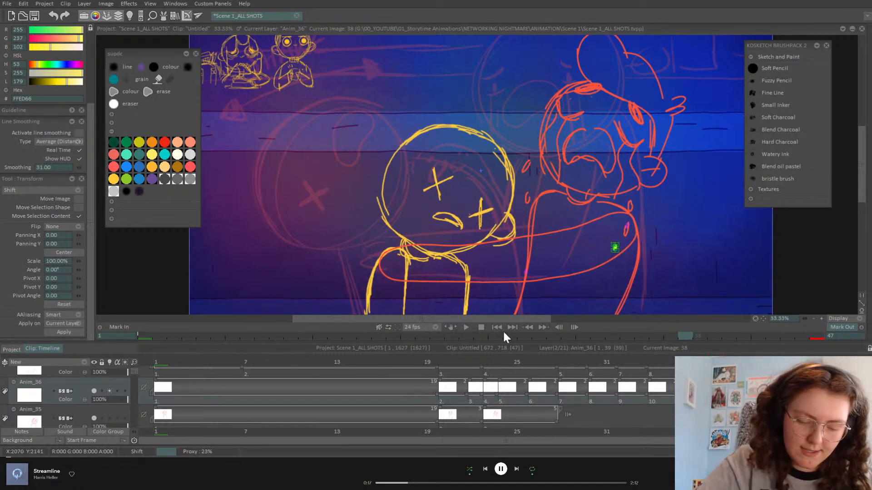
Play the clip from the beginning to review the repositioned tears, and stop playback
left_click(496, 329)
left_click(466, 327)
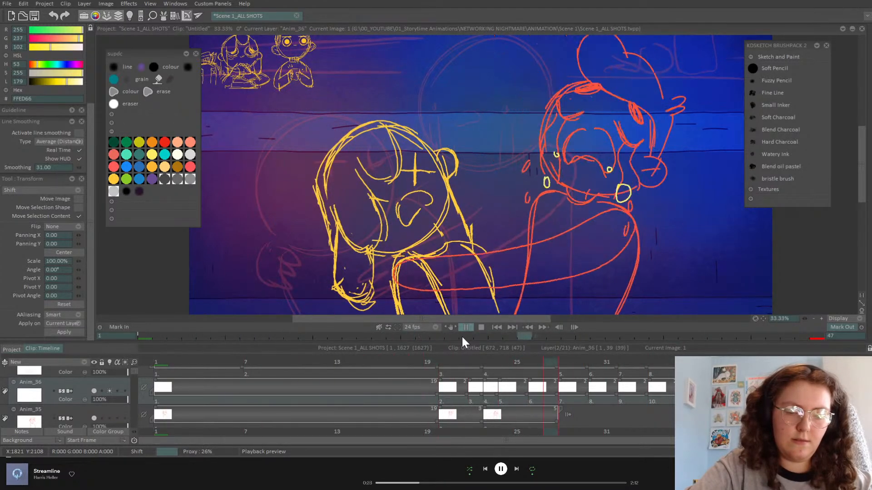
left_click(481, 327)
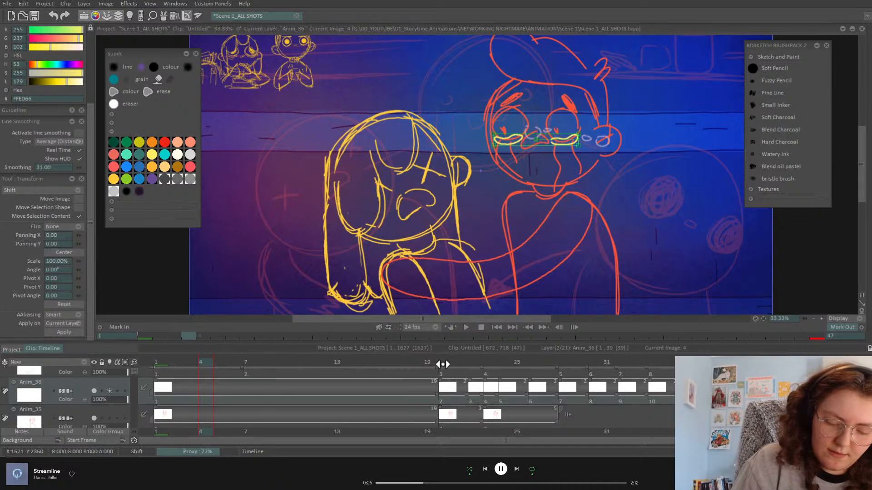
Delete all of Anim_36's tear drawings after frame 19, and return to frame 1
left_click(452, 391)
left_click_drag(438, 380, 437, 399)
left_click_drag(416, 363, 144, 377)
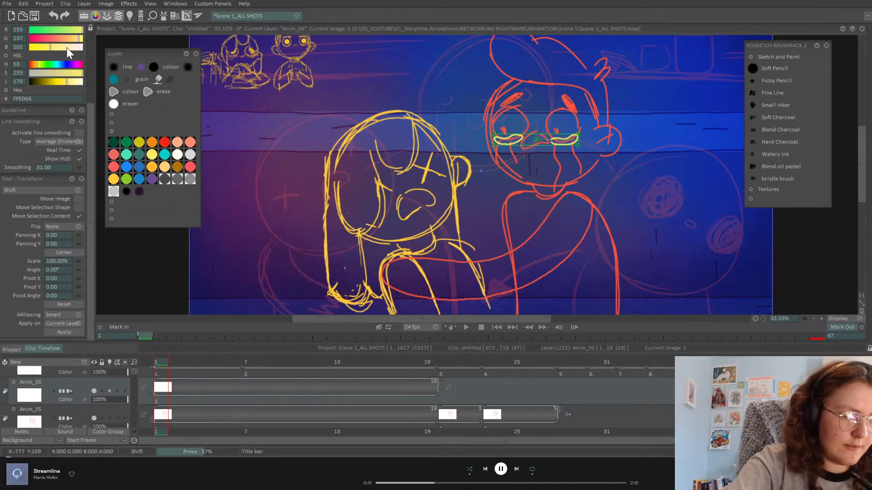
Create a new drawing at frame 19 with thin freehand yellow tear pools along both of the red character's lower eyelids
left_click_drag(86, 127, 71, 12)
left_click(16, 41)
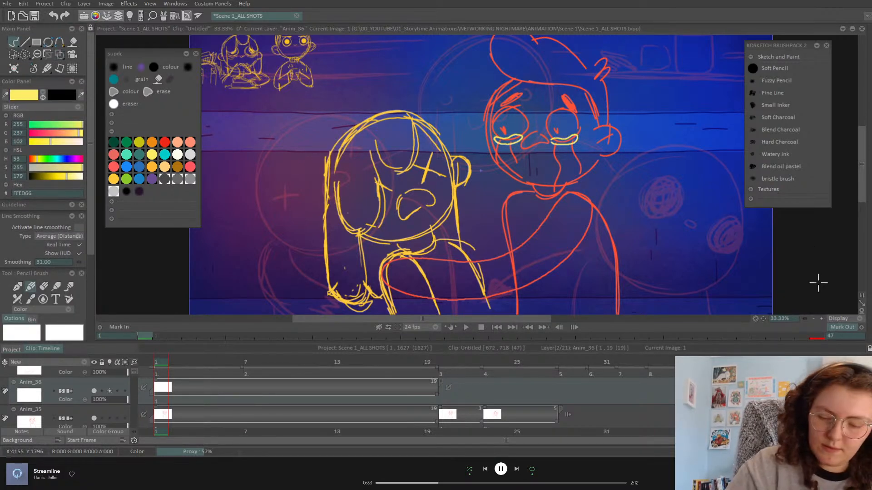
left_click(822, 319)
left_click(822, 318)
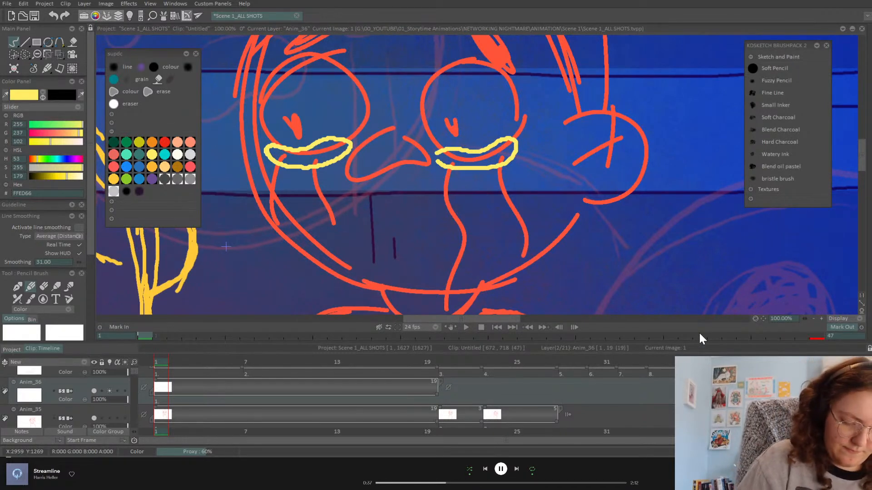
left_click(429, 362)
key("BackSpace")
mouse_move(276, 143)
left_mouse_down()
mouse_move(321, 154)
mouse_move(348, 143)
mouse_move(271, 146)
left_mouse_up()
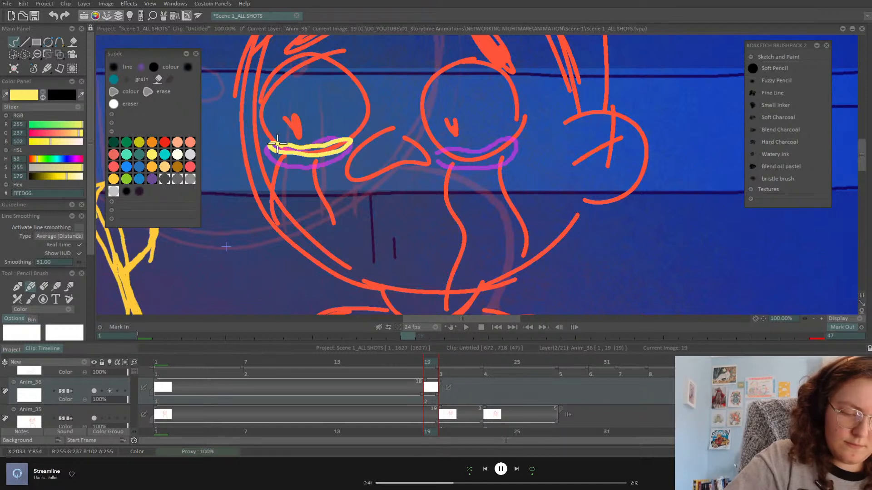
mouse_move(439, 151)
left_mouse_down()
mouse_move(463, 158)
mouse_move(504, 152)
mouse_move(517, 136)
mouse_move(445, 148)
left_mouse_up()
Clear frame 1's tears, and draw two small separate tear beads on each lower eyelid at frame 14
left_click_drag(424, 363, 337, 363)
left_click_drag(242, 393, 137, 403)
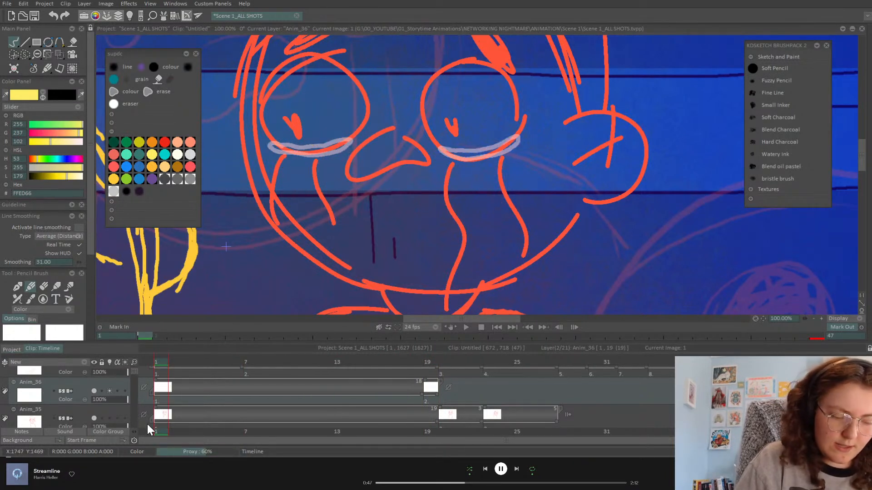
left_click_drag(173, 363, 361, 390)
mouse_move(288, 147)
left_mouse_down()
mouse_move(335, 143)
mouse_move(326, 144)
left_mouse_up()
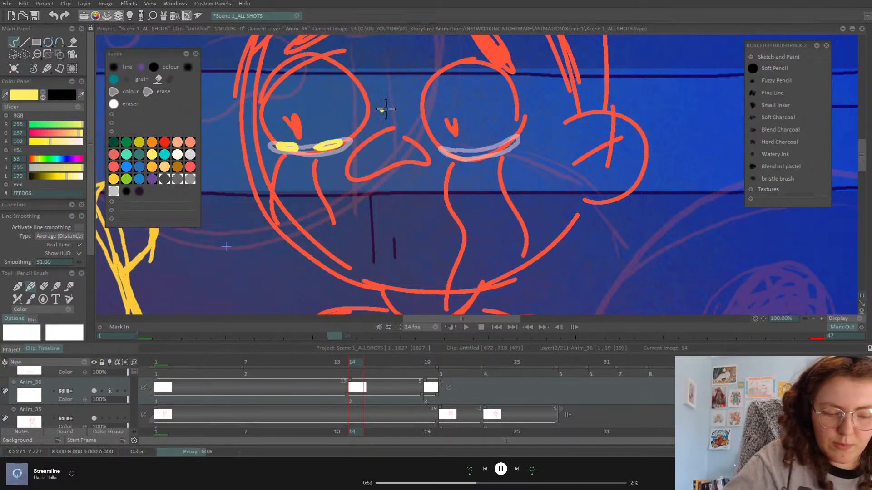
left_click_drag(450, 151, 472, 153)
mouse_move(488, 146)
left_mouse_down()
mouse_move(504, 145)
mouse_move(493, 146)
left_mouse_up()
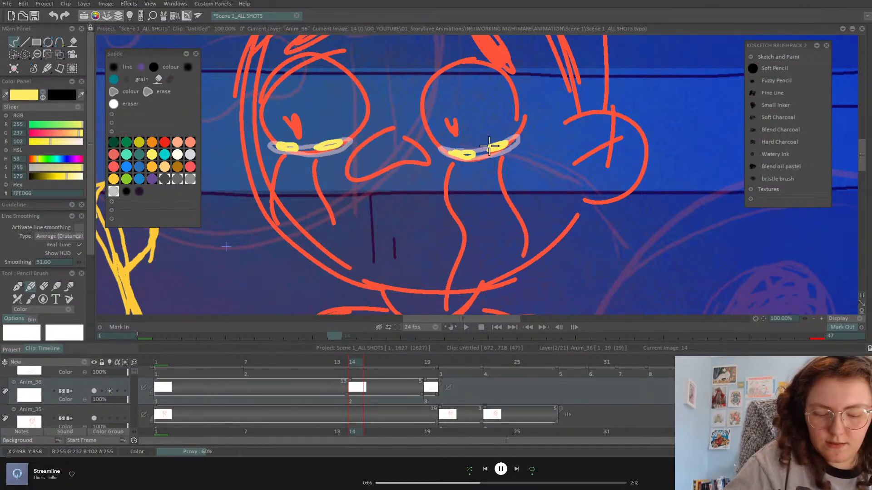
Draw the tear beads merging along both eyelids at frame 16, and make the full tear-pool drawing start at frame 18
left_click(383, 362)
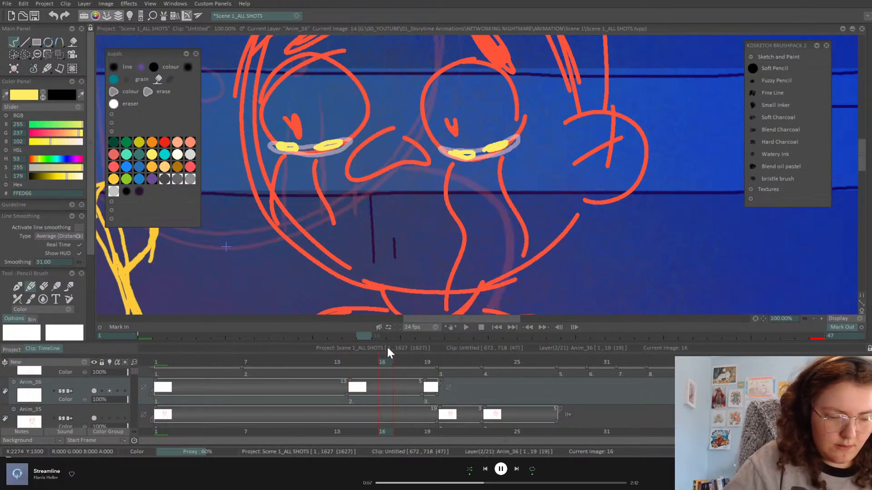
key("Delete")
left_click_drag(297, 147, 339, 141)
mouse_move(449, 149)
left_mouse_down()
mouse_move(482, 152)
mouse_move(452, 150)
mouse_move(518, 138)
left_mouse_up()
left_click(427, 362)
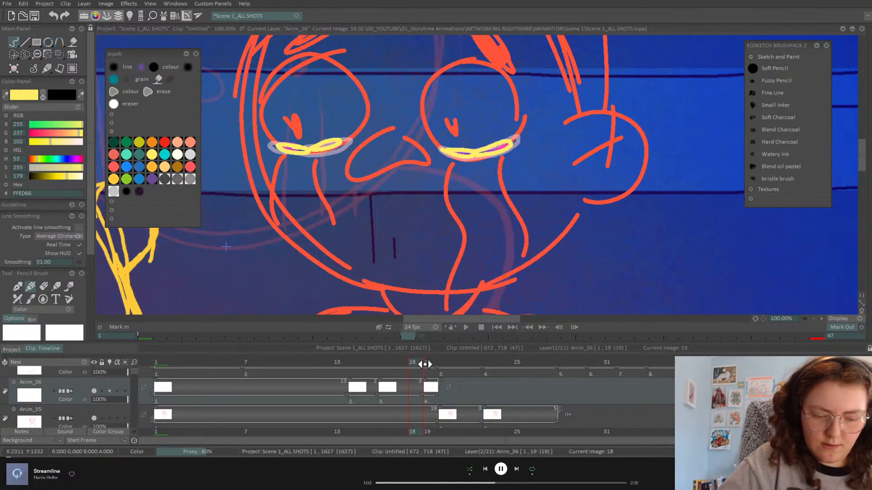
left_click_drag(425, 383, 413, 384)
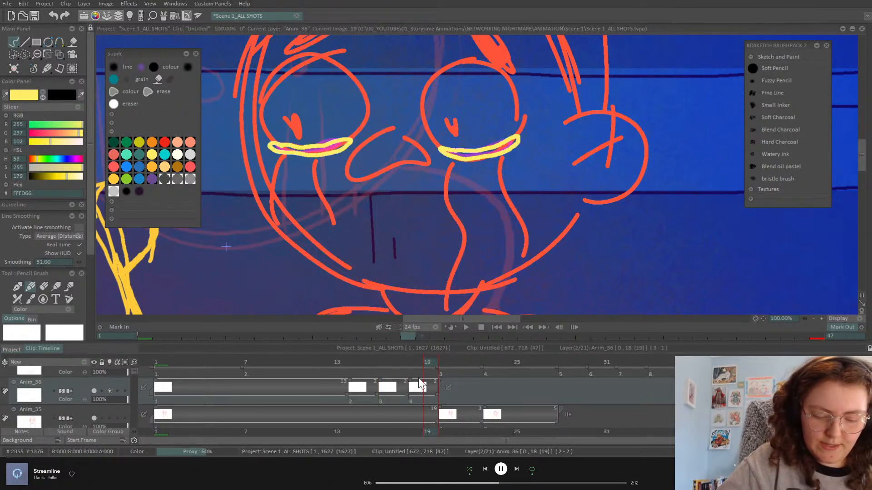
Draw overflowing tears with a short drip under both of the red character's eyes at frame 20
left_click(443, 362)
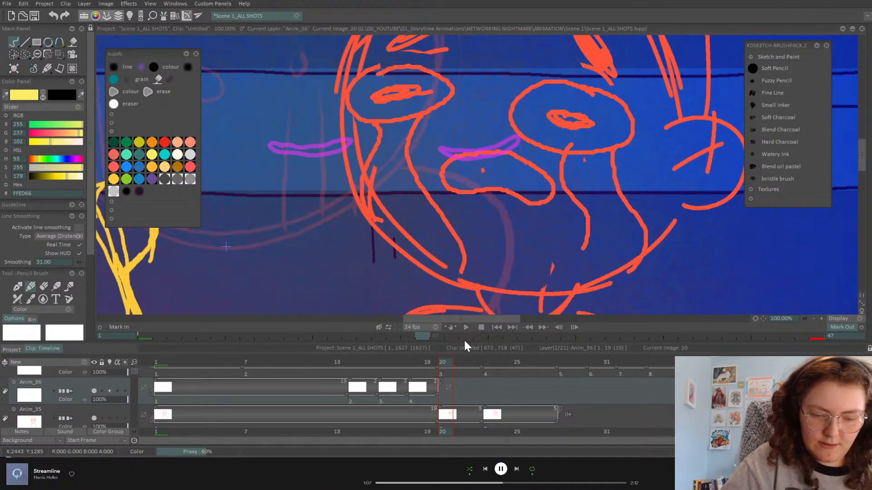
mouse_move(375, 120)
left_mouse_down()
mouse_move(360, 127)
mouse_move(377, 158)
mouse_move(418, 139)
mouse_move(428, 114)
left_mouse_up()
key("ctrl+z")
key("ctrl+z")
mouse_move(363, 121)
left_mouse_down()
mouse_move(366, 151)
mouse_move(416, 132)
mouse_move(426, 117)
mouse_move(363, 120)
left_mouse_up()
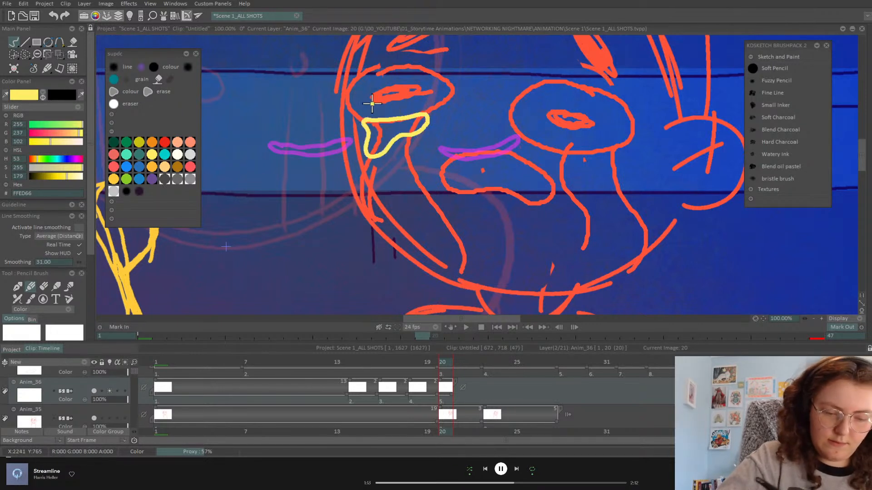
mouse_move(543, 146)
left_mouse_down()
mouse_move(551, 163)
mouse_move(590, 184)
mouse_move(623, 144)
mouse_move(548, 146)
mouse_move(538, 138)
left_mouse_up()
Add a drawing at frame 22 with larger tears dripping further down from both of the red character's eyes
left_click_drag(806, 317, 781, 322)
left_click_drag(763, 320, 743, 306)
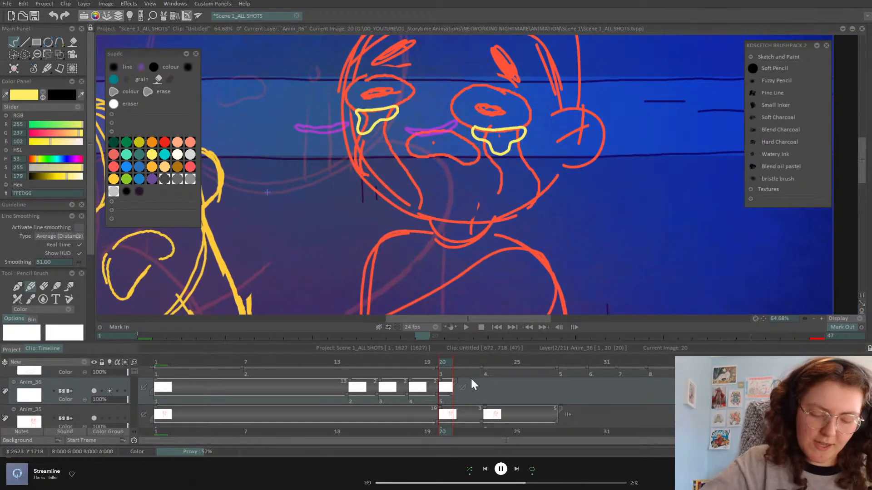
left_click(472, 364)
key("Insert")
mouse_move(357, 110)
left_mouse_down()
mouse_move(354, 144)
mouse_move(368, 149)
left_mouse_up()
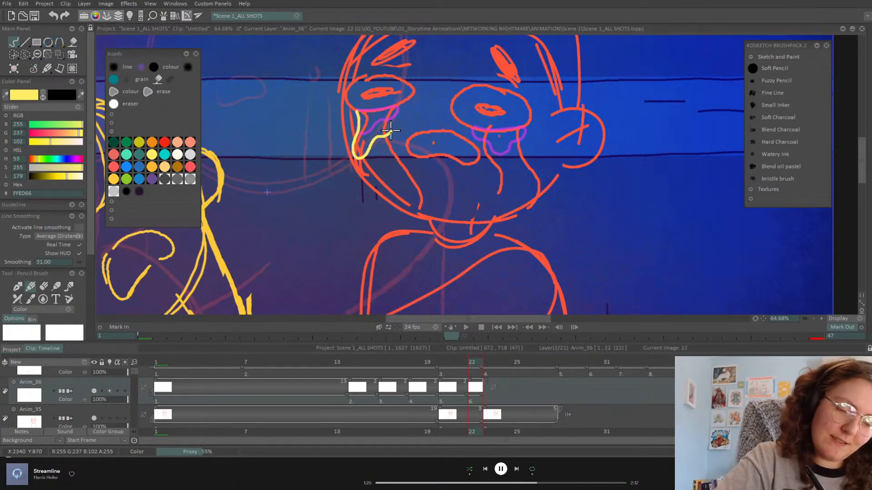
left_click_drag(401, 105, 402, 105)
mouse_move(472, 126)
left_mouse_down()
mouse_move(485, 152)
mouse_move(508, 155)
mouse_move(525, 129)
mouse_move(475, 129)
left_mouse_up()
Draw both side lines of a long tear stream below the eye nearest the ear at frame 23, and flip through the preceding frames to compare
left_click(490, 362)
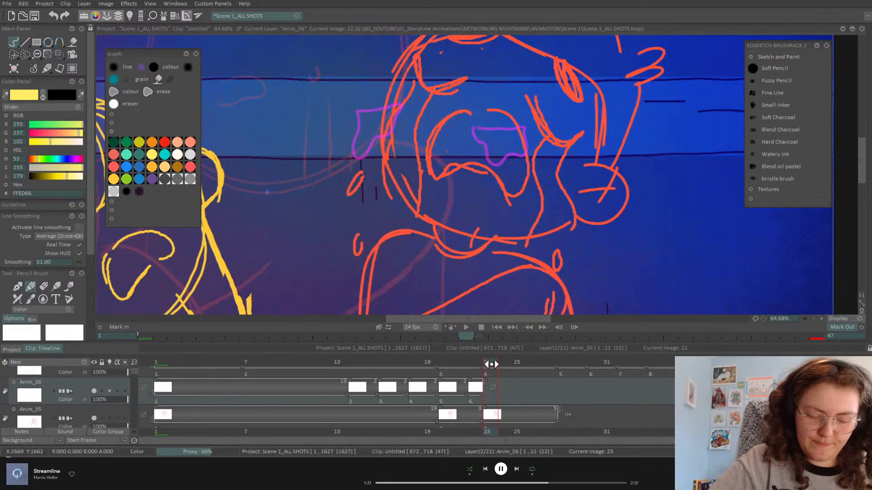
mouse_move(549, 151)
left_mouse_down()
mouse_move(536, 174)
mouse_move(530, 237)
left_mouse_up()
mouse_move(567, 144)
left_mouse_down()
mouse_move(558, 179)
mouse_move(569, 223)
left_mouse_up()
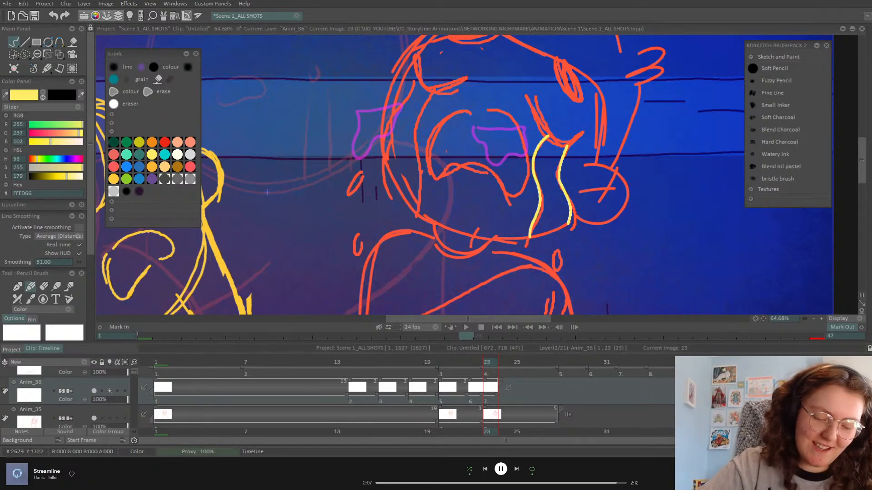
key("Left")
key("Left")
key("Left")
key("Right")
key("Right")
key("Right")
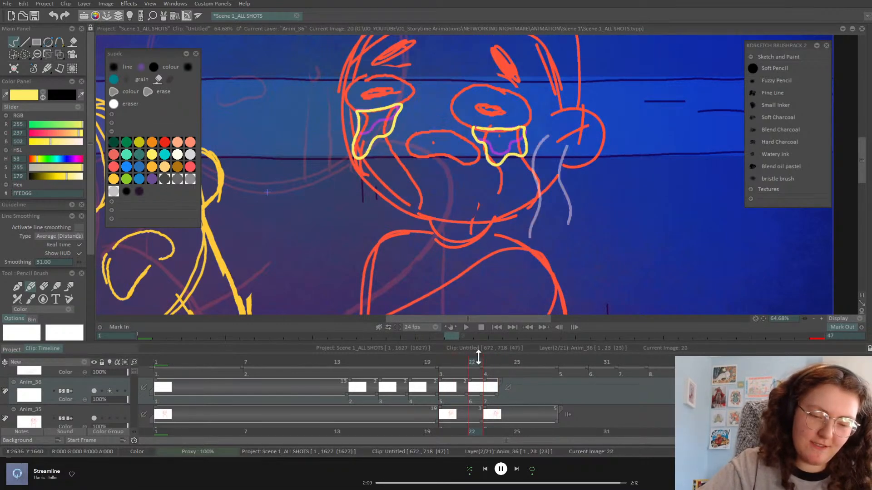
Draw the tear stream below the red character's other eye at frame 23, and close the ends of both streams
mouse_move(414, 78)
left_mouse_down()
mouse_move(389, 166)
mouse_move(384, 142)
mouse_move(381, 158)
mouse_move(418, 210)
mouse_move(415, 143)
mouse_move(432, 87)
left_mouse_up()
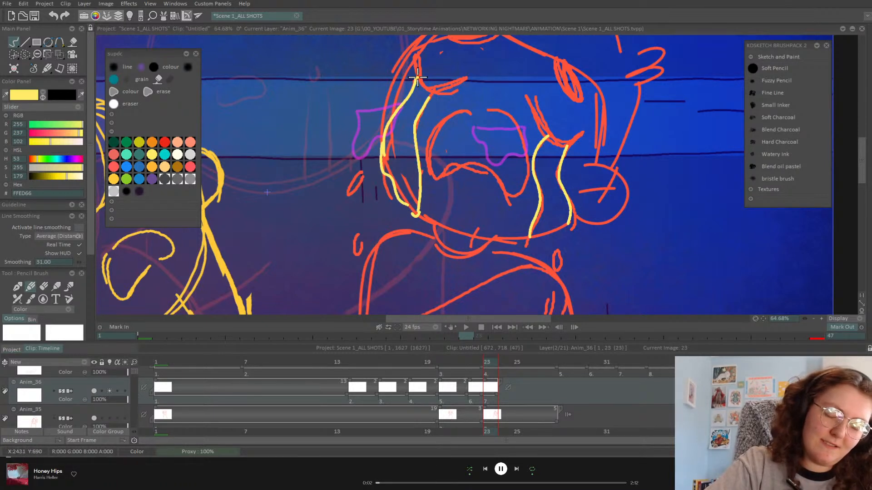
mouse_move(536, 232)
left_mouse_down()
mouse_move(563, 227)
mouse_move(573, 207)
left_mouse_up()
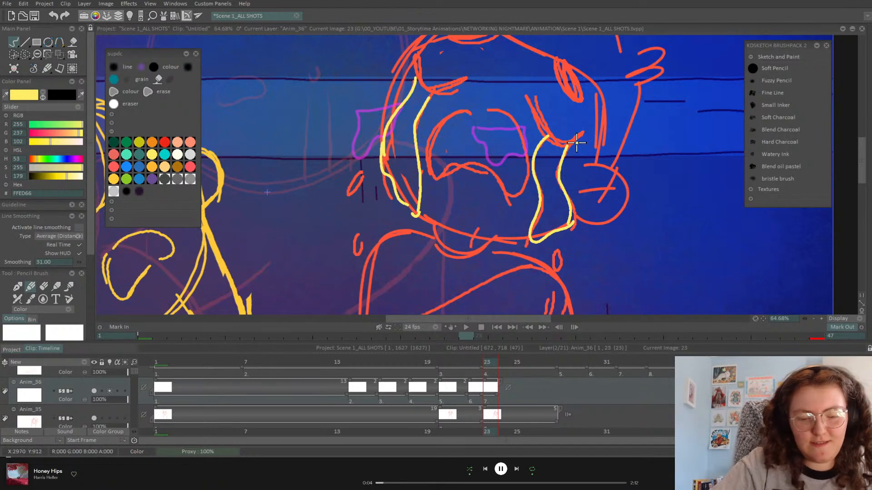
left_click_drag(410, 81, 428, 98)
left_click_drag(389, 170, 414, 218)
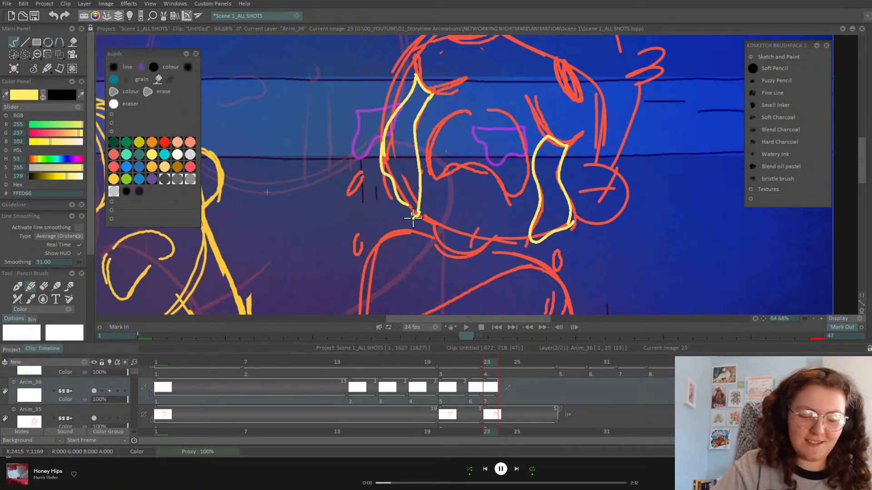
Flip through the tear frames, extend frame 23's tear-stream drawing to three frames, and go to frame 26
key("Left")
key("Right")
key("Right")
key("Right")
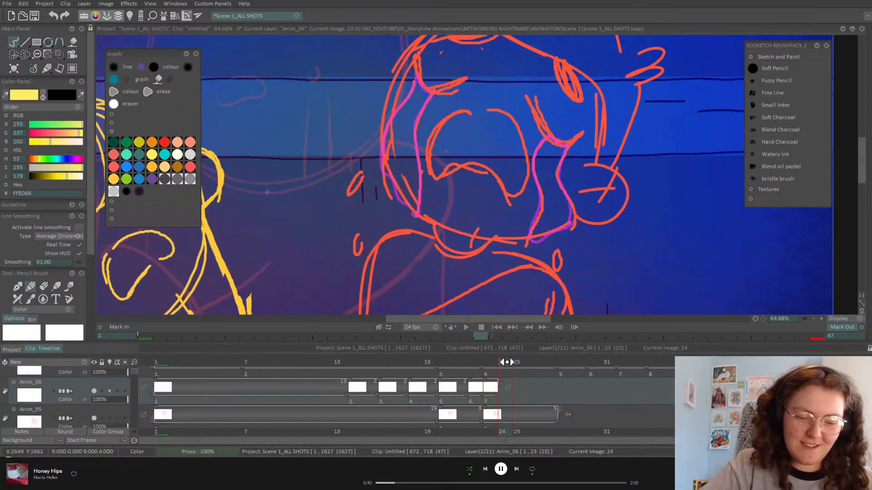
left_click(509, 387)
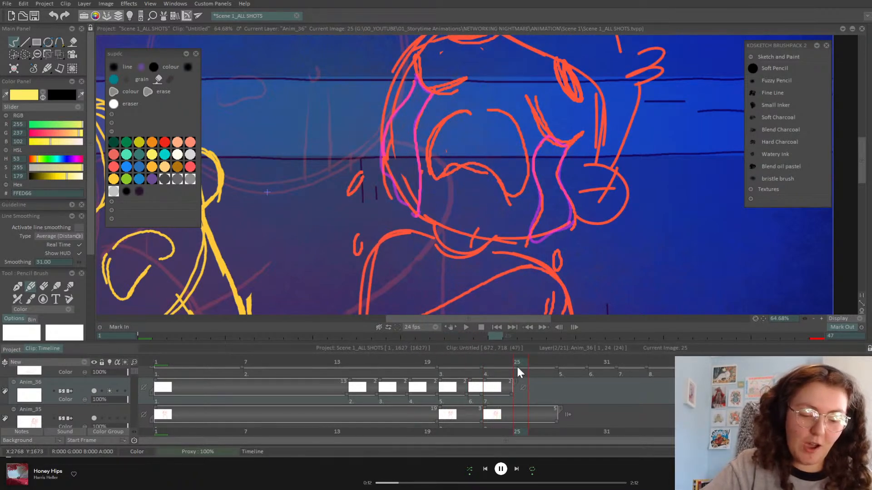
left_click_drag(509, 393, 526, 392)
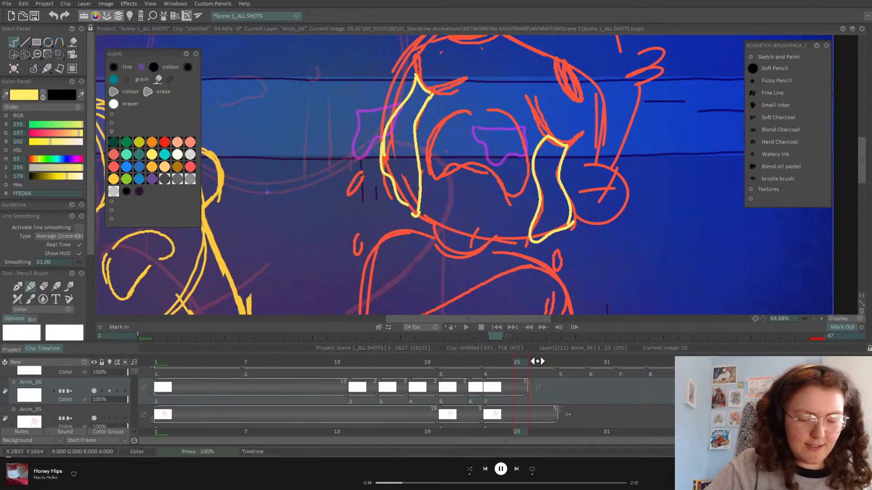
left_click(535, 364)
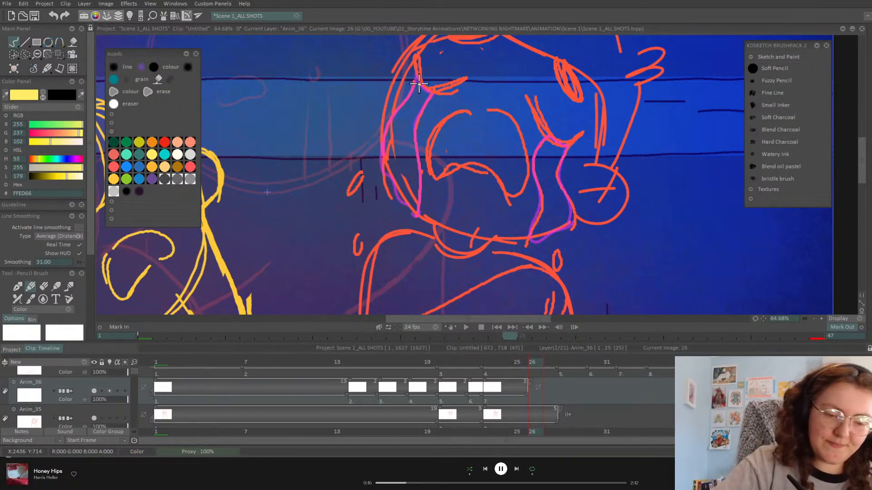
left_click_drag(416, 75, 390, 120)
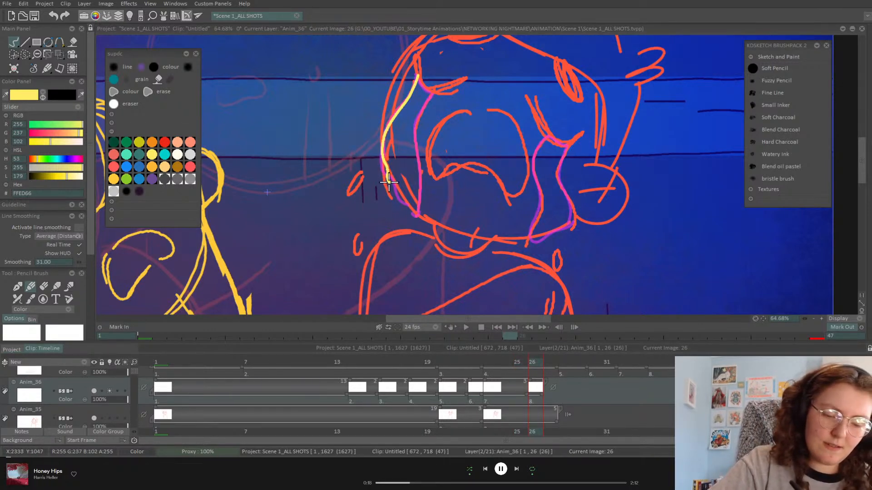
left_click_drag(402, 196, 422, 200)
left_click_drag(545, 138, 534, 174)
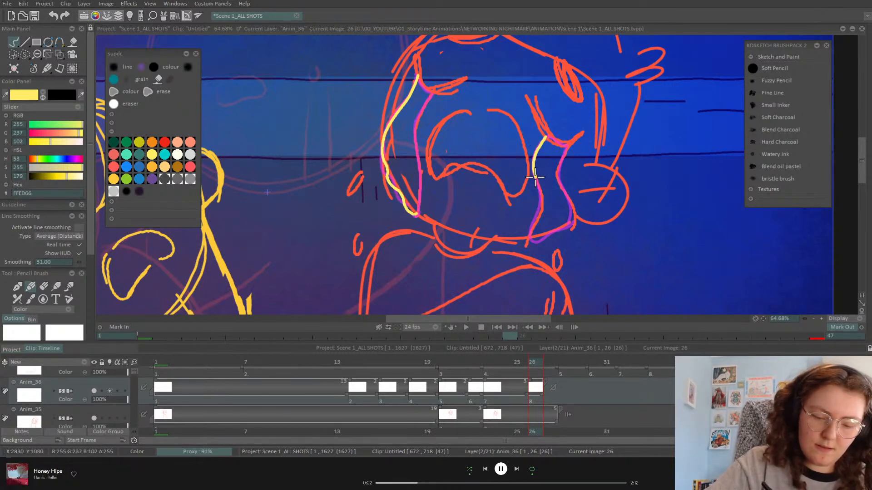
left_click_drag(560, 235, 573, 224)
key("Left")
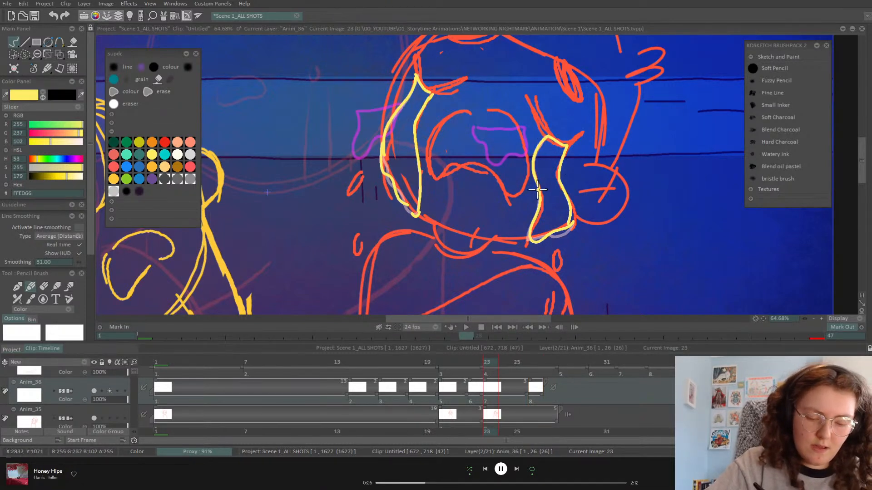
key("Right")
key("Delete")
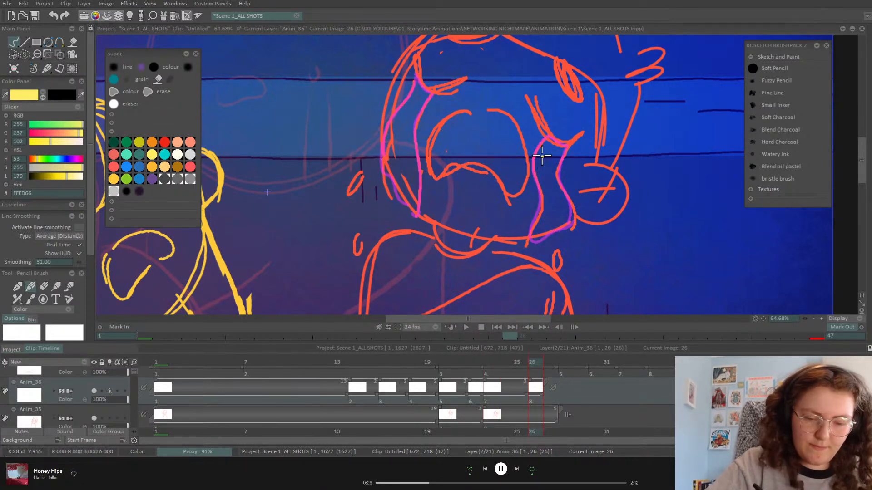
Redraw the tear streams below both of the red character's eyes at frame 26, with slightly shifted outlines and wavier ends
left_click_drag(546, 135, 534, 151)
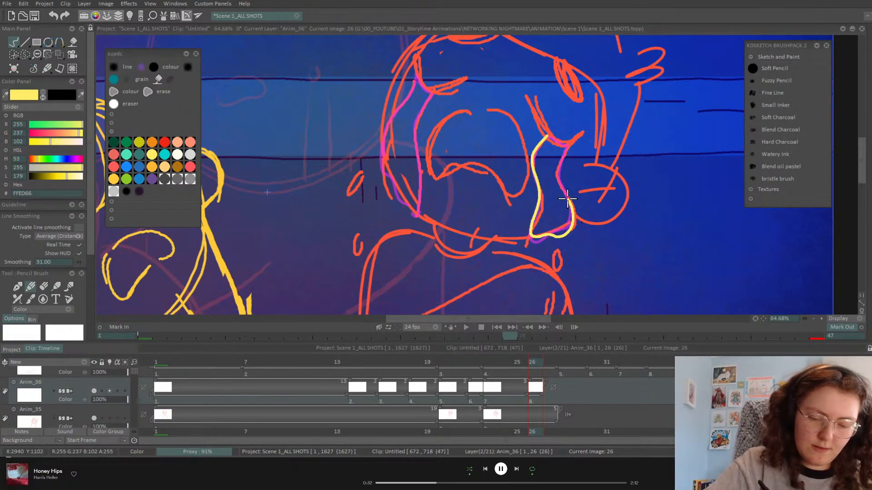
left_click_drag(558, 166, 546, 135)
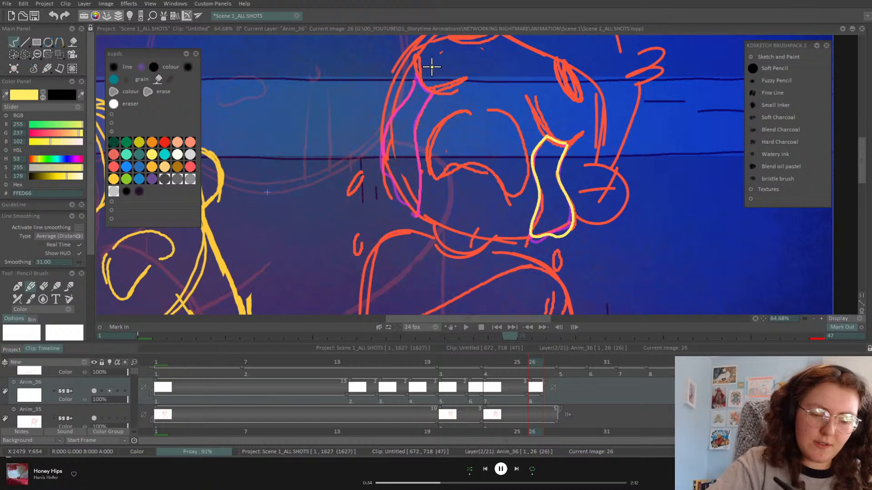
left_click(522, 362)
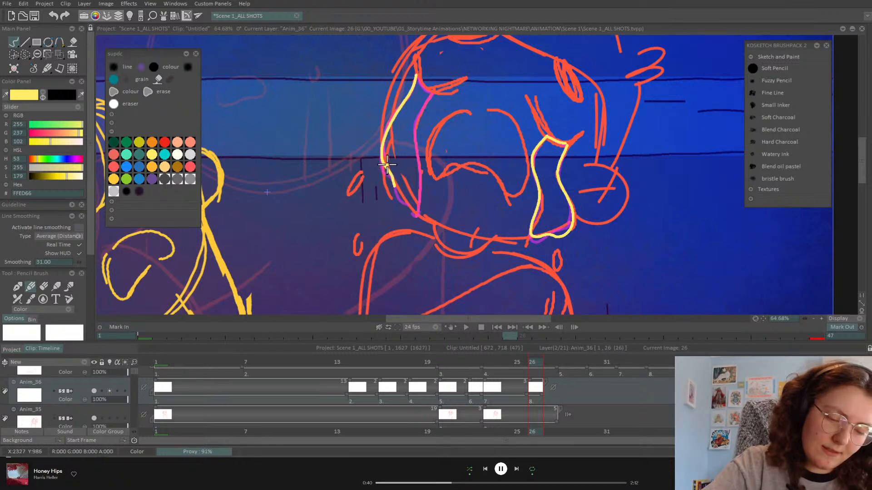
key("ctrl+z")
mouse_move(416, 74)
left_mouse_down()
mouse_move(380, 155)
mouse_move(390, 187)
mouse_move(418, 212)
mouse_move(417, 118)
mouse_move(427, 79)
left_mouse_up()
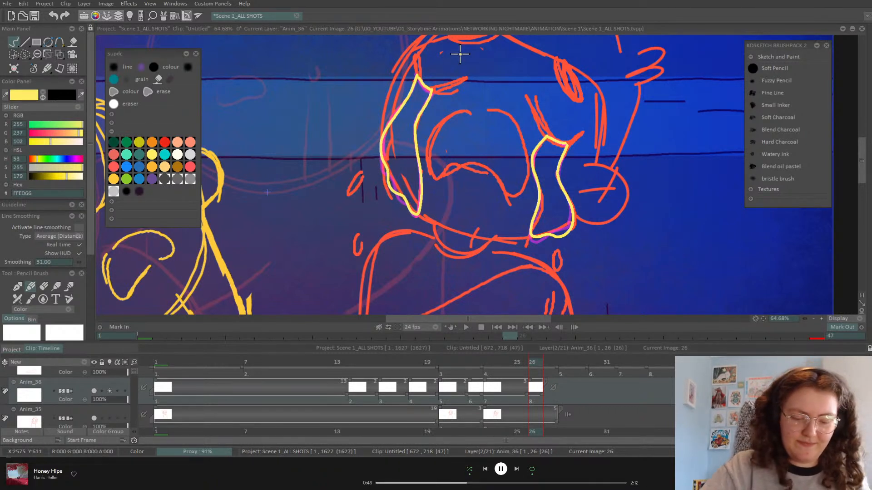
Add a drawing at frame 29 with varied tear streams below both eyes, and extend it to three frames
left_click_drag(547, 363, 566, 360)
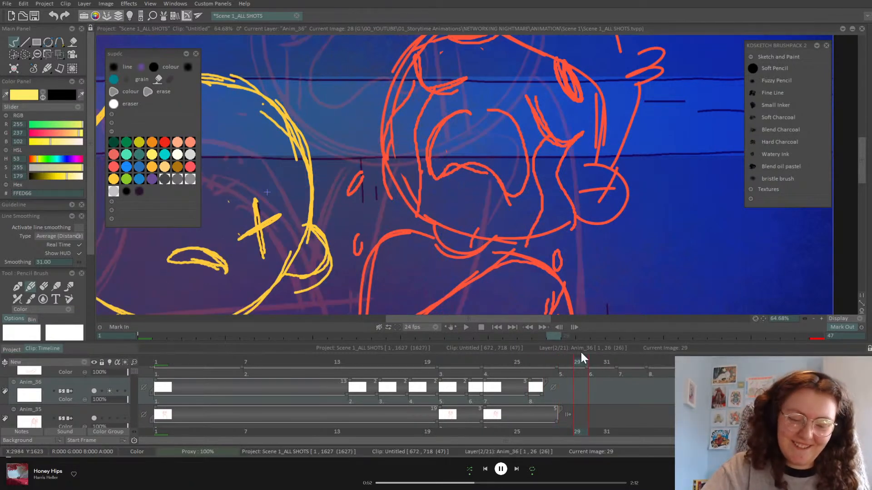
key("Return")
left_click_drag(416, 77, 380, 140)
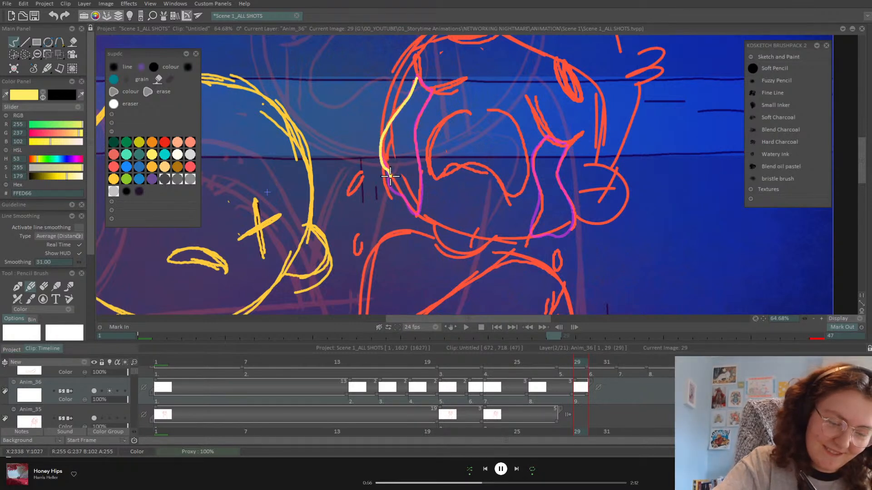
mouse_move(420, 200)
left_mouse_down()
mouse_move(414, 142)
mouse_move(427, 92)
left_mouse_up()
mouse_move(543, 138)
left_mouse_down()
mouse_move(572, 147)
mouse_move(556, 151)
mouse_move(544, 136)
mouse_move(531, 163)
mouse_move(540, 196)
left_mouse_up()
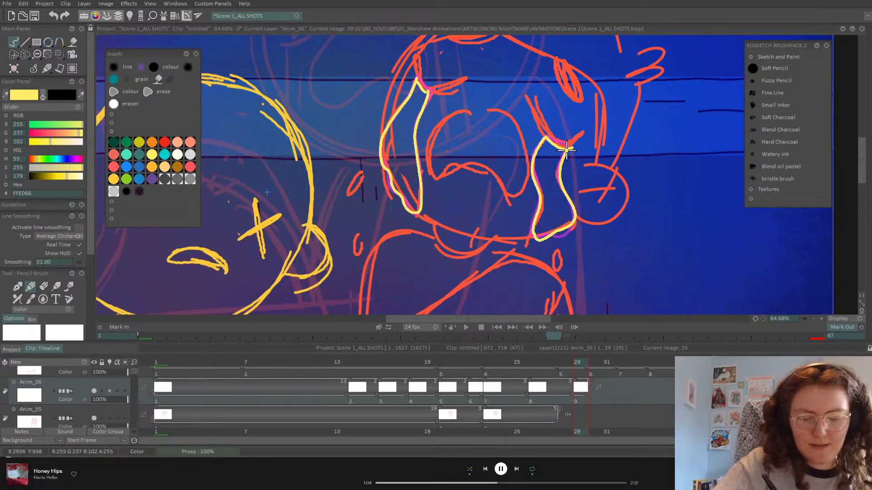
left_click_drag(589, 395, 617, 397)
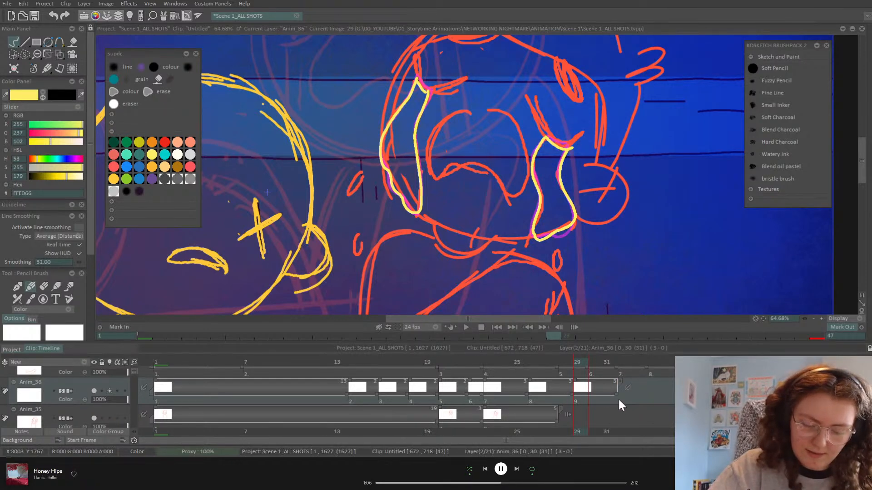
Split the three tear-stream drawings from frame 23 to 31 onto their own layer and set that layer to repeat after its end
left_click_drag(496, 394, 601, 393)
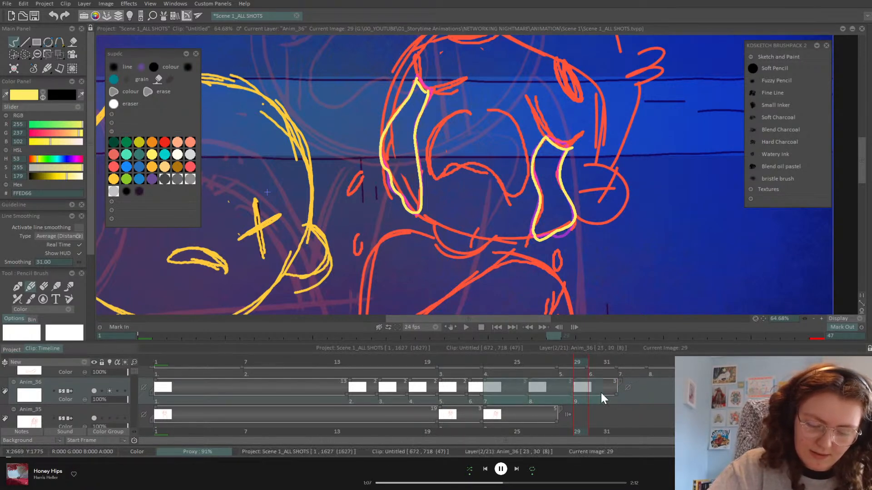
right_click(571, 393)
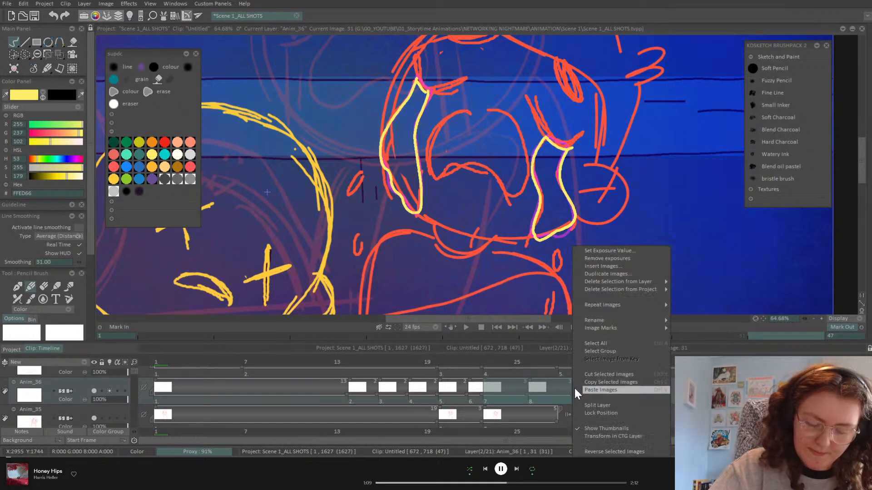
left_click(632, 402)
left_click(625, 389)
left_click(658, 399)
Scrub through the tear-stream frames and play back the whole shot to check how the looping tears move
left_click_drag(602, 364, 578, 359)
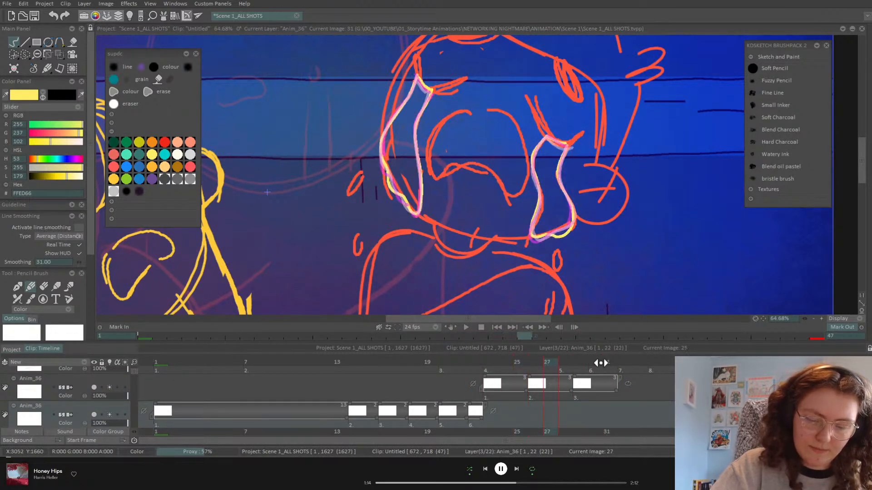
left_click(862, 296)
left_click(862, 303)
left_click(479, 328)
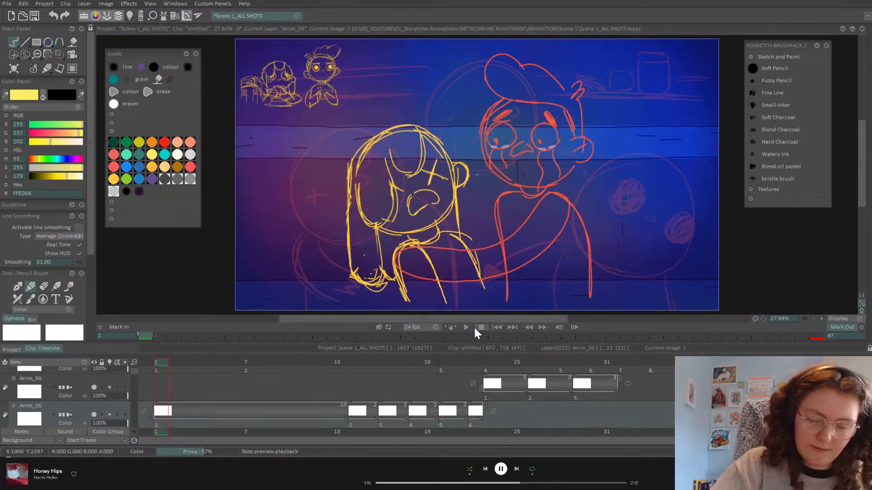
left_click(466, 327)
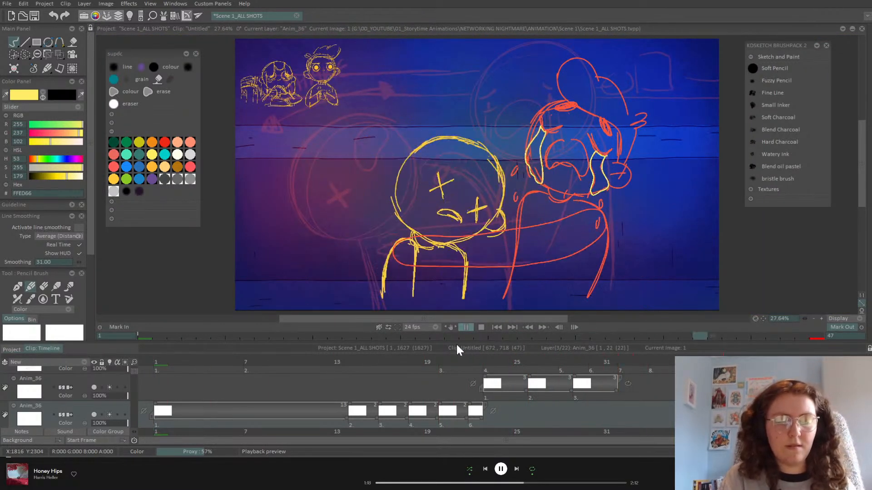
left_click(466, 327)
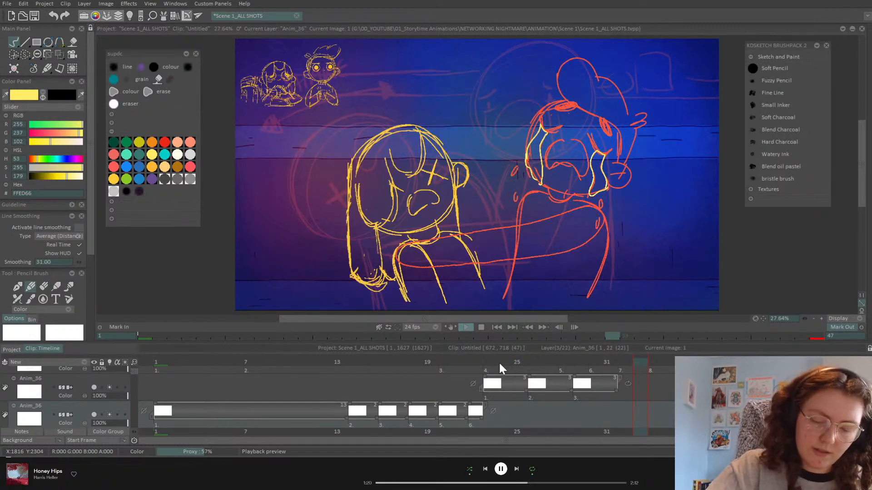
Add a new animation layer at frame 23 and draw four small falling tear drops beside the cheek and below the streams
left_click(486, 362)
left_click(83, 363)
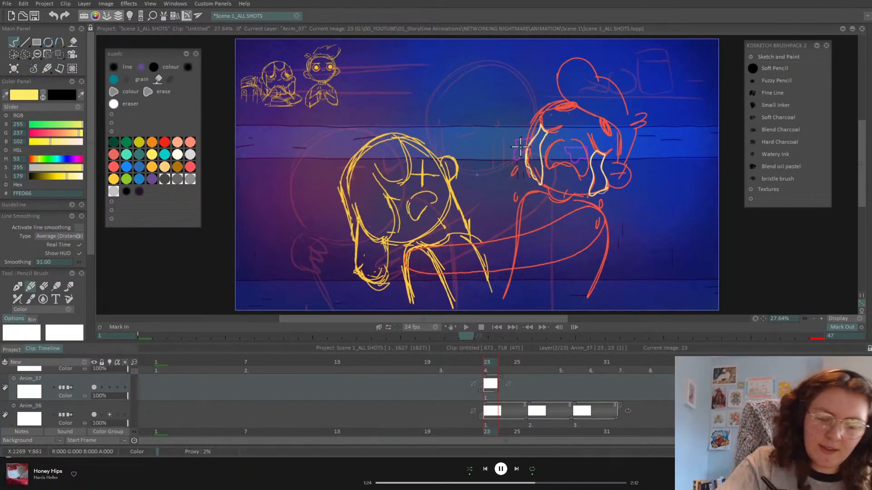
left_click(821, 318)
left_click_drag(764, 319, 718, 319)
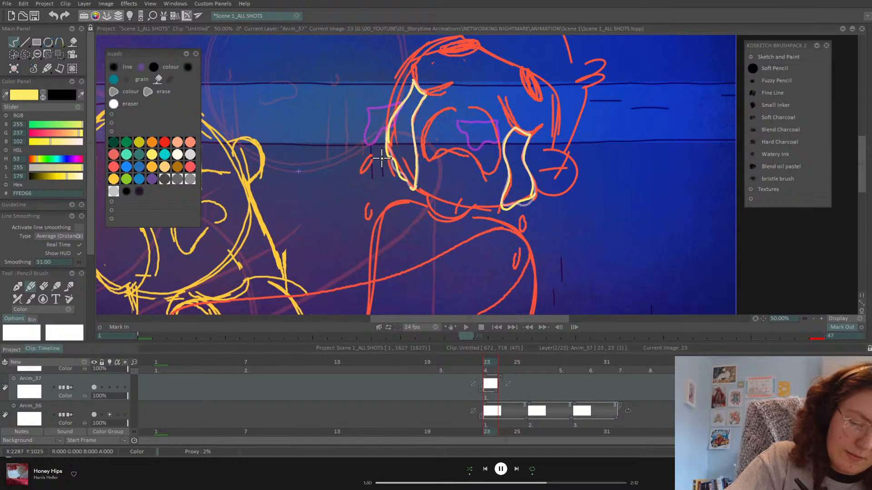
left_click_drag(378, 171, 381, 169)
left_click_drag(408, 205, 408, 214)
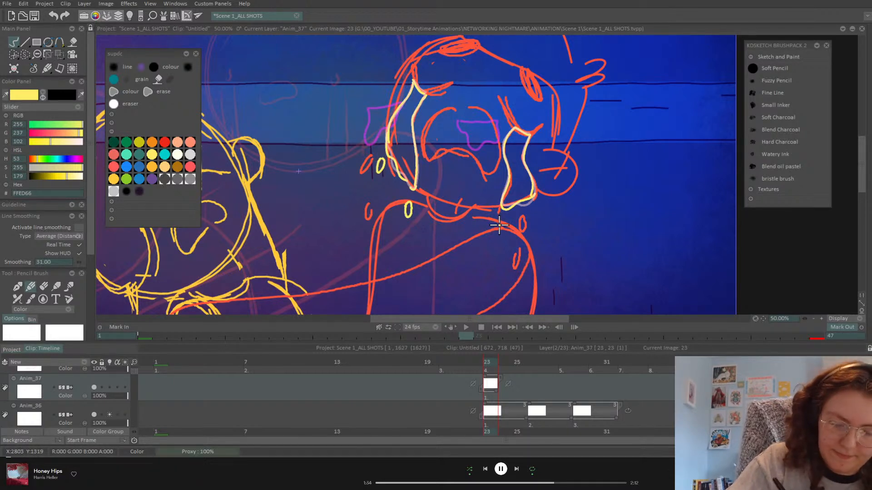
left_click_drag(499, 239, 500, 252)
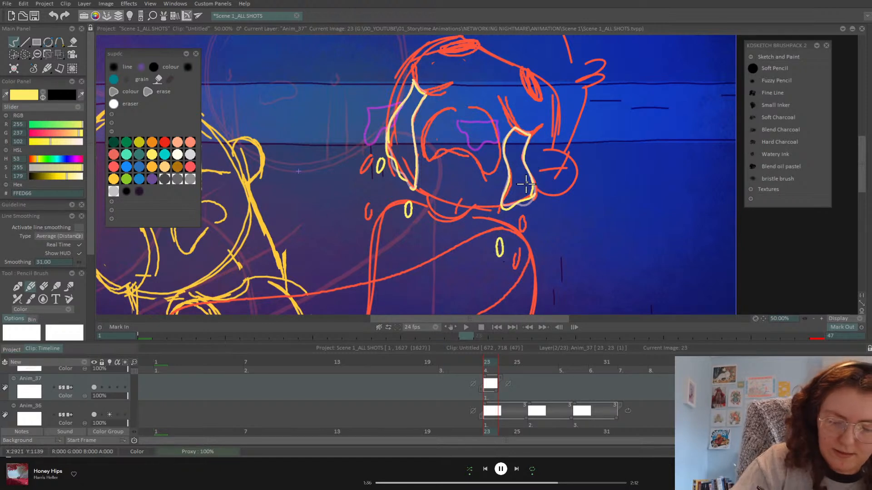
left_click_drag(527, 205, 528, 202)
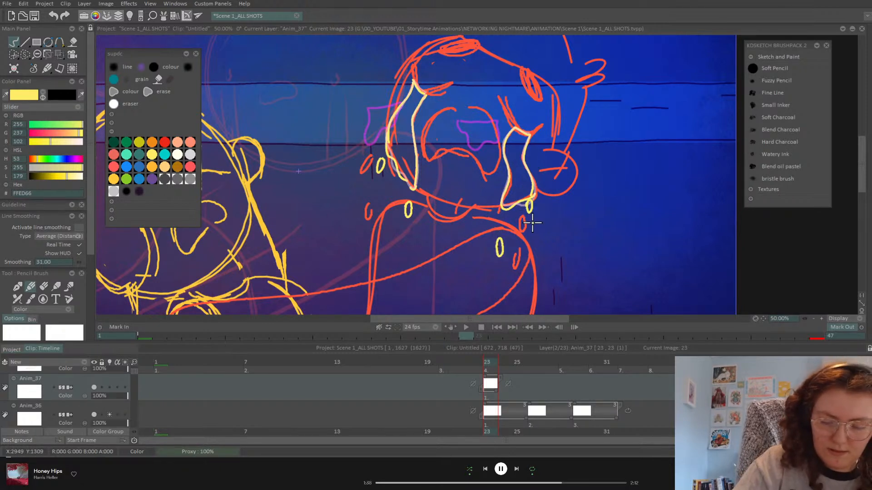
Add a drop drawing at frame 26 and draw the cheek-side drop lower and further out, flipping to frame 23 to compare
mouse_move(505, 361)
left_mouse_down()
mouse_move(516, 362)
mouse_move(489, 370)
mouse_move(543, 375)
mouse_move(521, 389)
mouse_move(547, 400)
mouse_move(516, 405)
mouse_move(576, 409)
left_mouse_up()
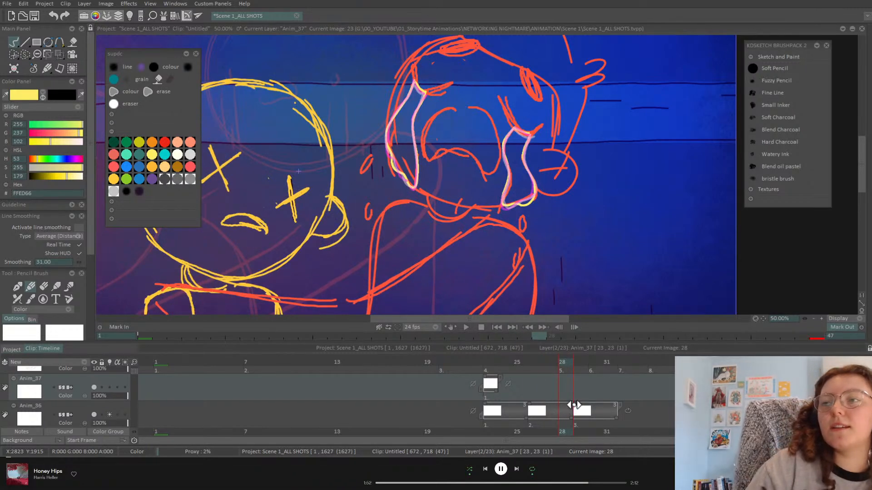
left_click(486, 362)
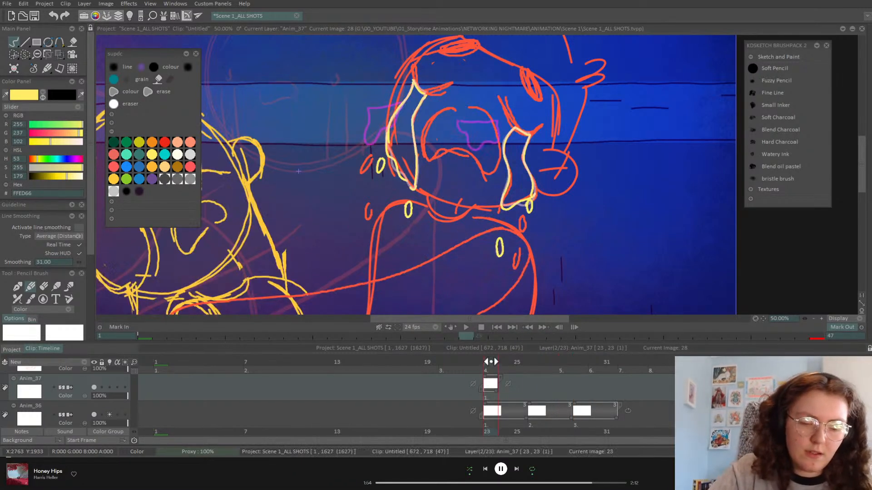
left_click_drag(504, 363, 540, 366)
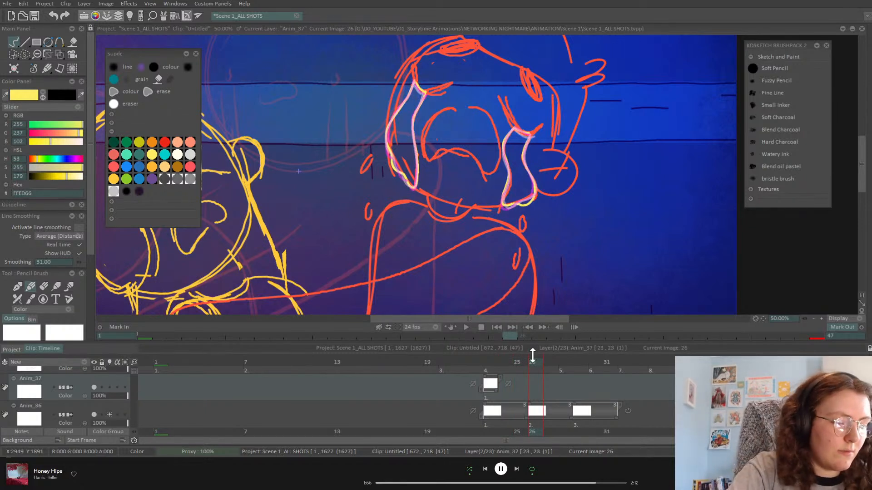
key("Return")
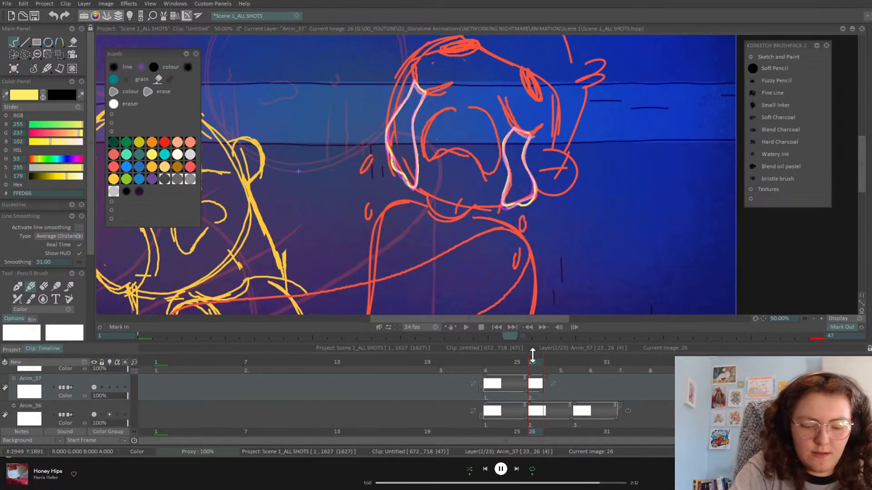
key("Left")
key("Left")
key("Left")
key("Right")
key("Right")
key("Right")
left_click_drag(373, 185, 368, 190)
Draw the other three drops further down their fall at frame 26, comparing their positions with frame 23
key("Left")
key("Left")
key("Left")
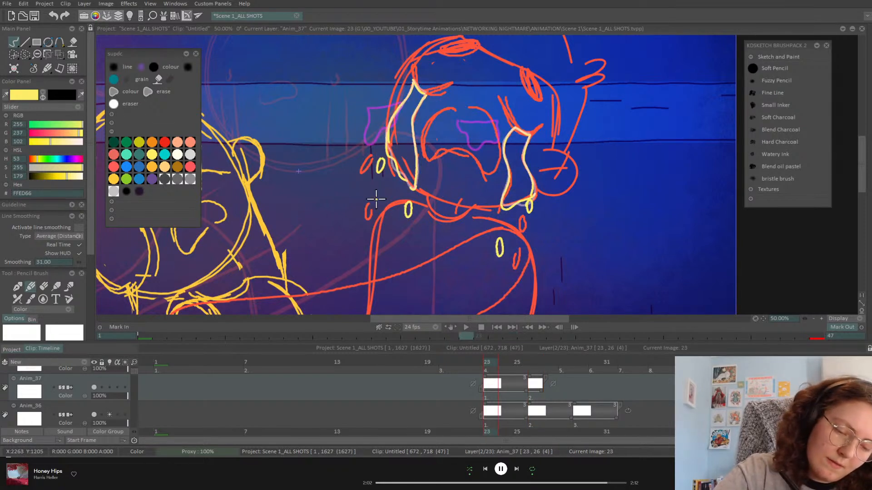
key("Right")
key("Right")
key("Right")
left_click_drag(400, 260, 397, 267)
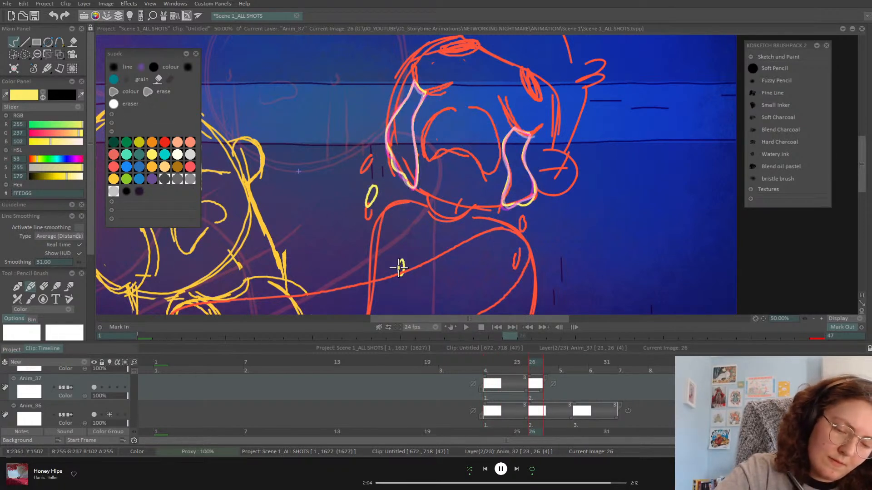
key("Left")
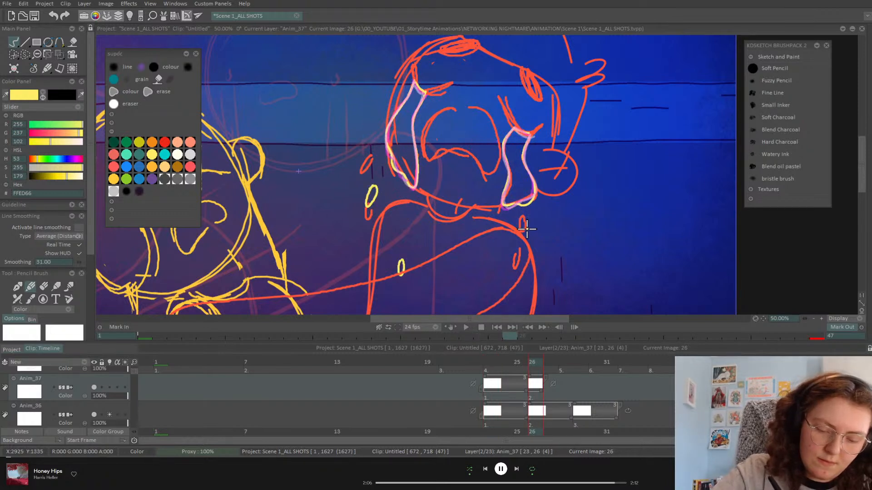
left_click_drag(530, 228, 528, 236)
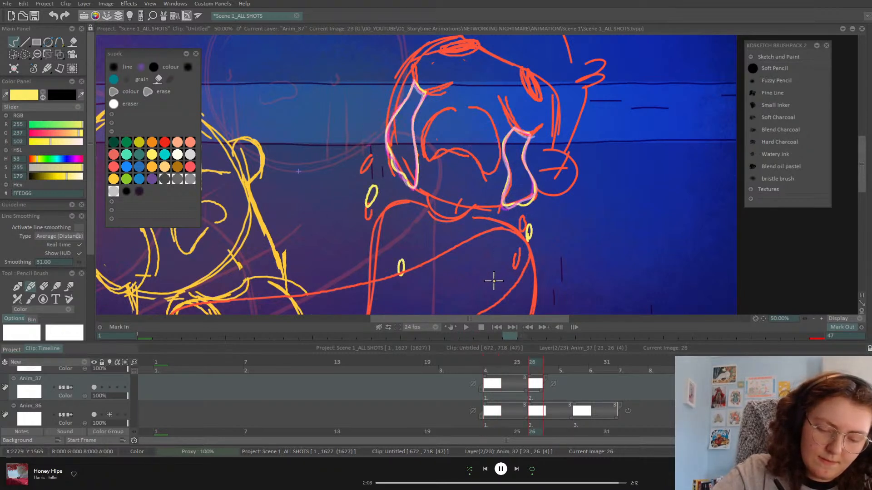
Draw small new drops forming at the lower ends of both tear streams at frame 26, and go to frame 29
left_click(569, 362)
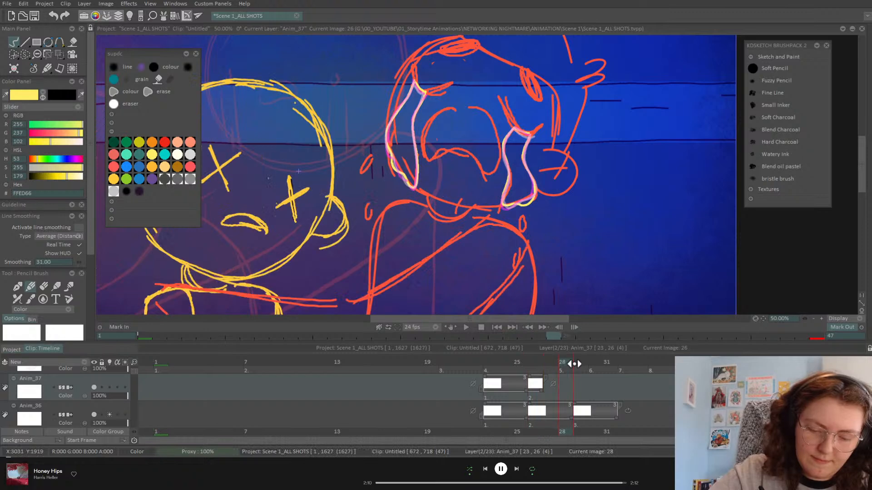
left_click_drag(545, 367, 532, 364)
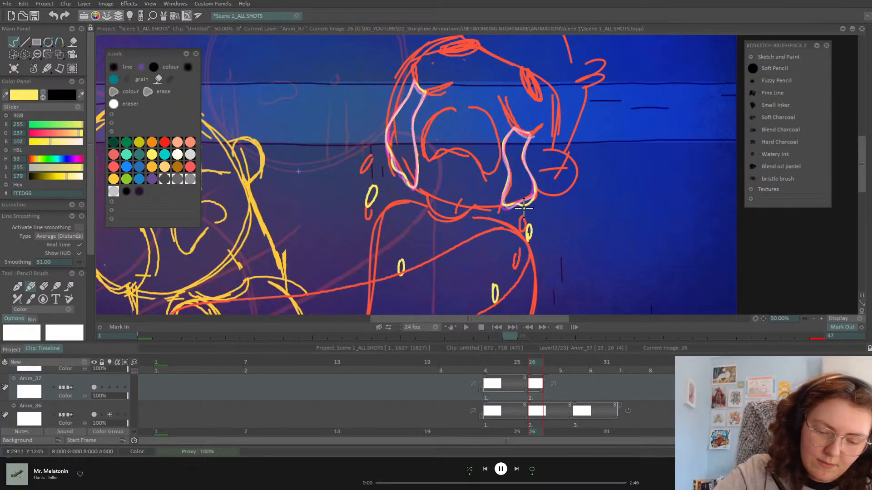
left_click_drag(520, 205, 526, 200)
left_click_drag(405, 190, 408, 196)
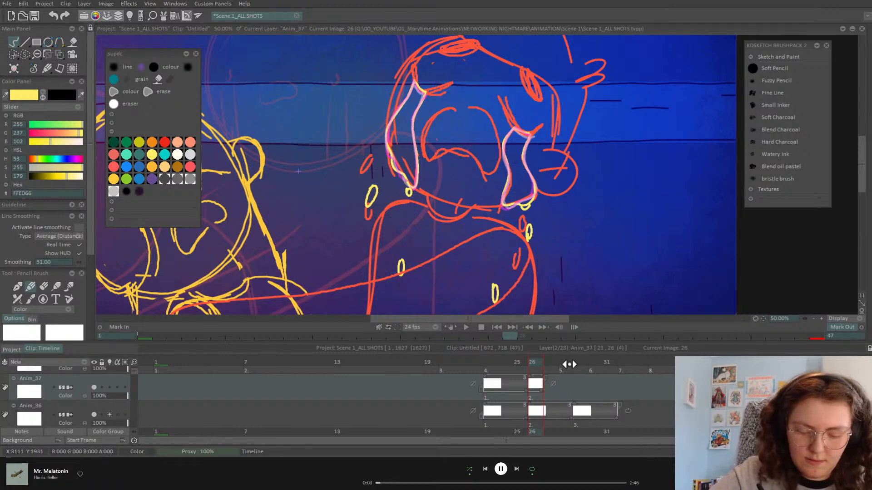
left_click_drag(569, 366, 582, 358)
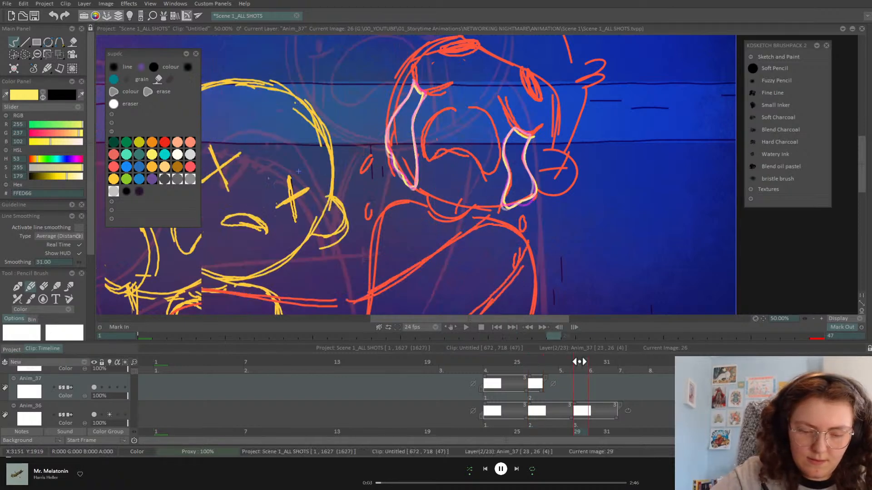
Add a blank drawing at frame 29 on the drop layer and flip back through the earlier drawings to compare
left_click(469, 211)
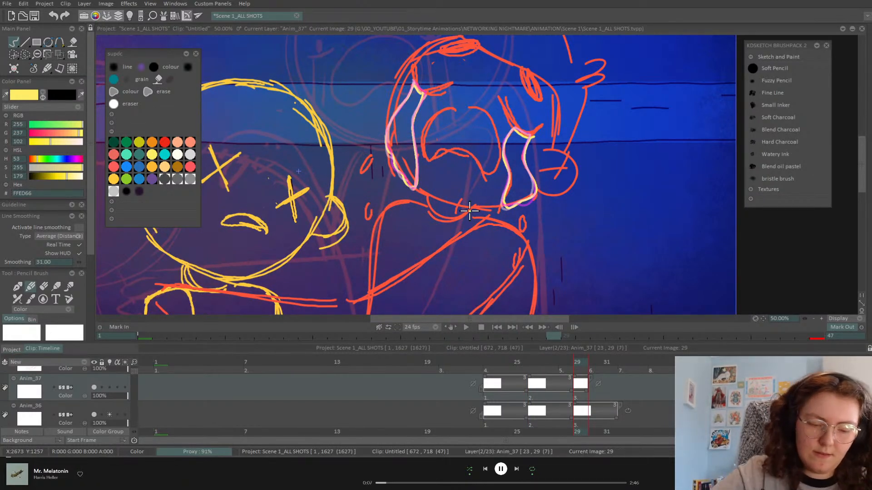
key("Left")
key("Left")
key("Right")
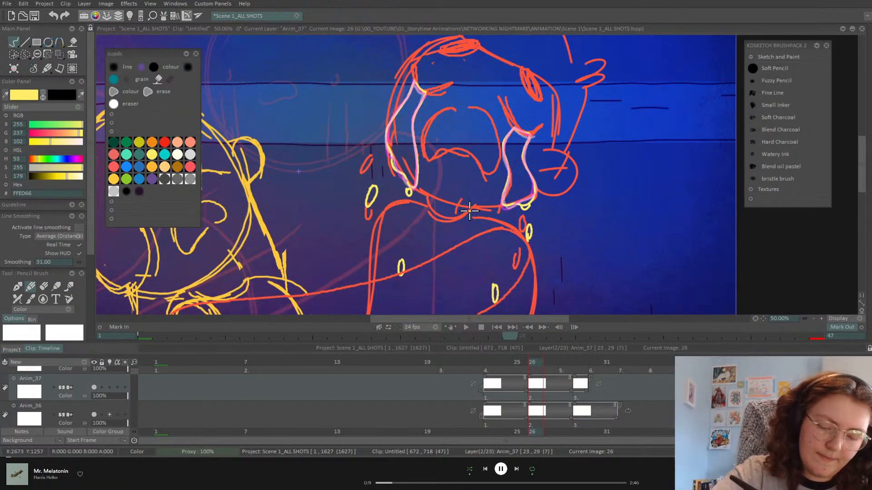
Set the drop layer to loop both before its first and after its last drawing, and return to frame 23
left_click(598, 384)
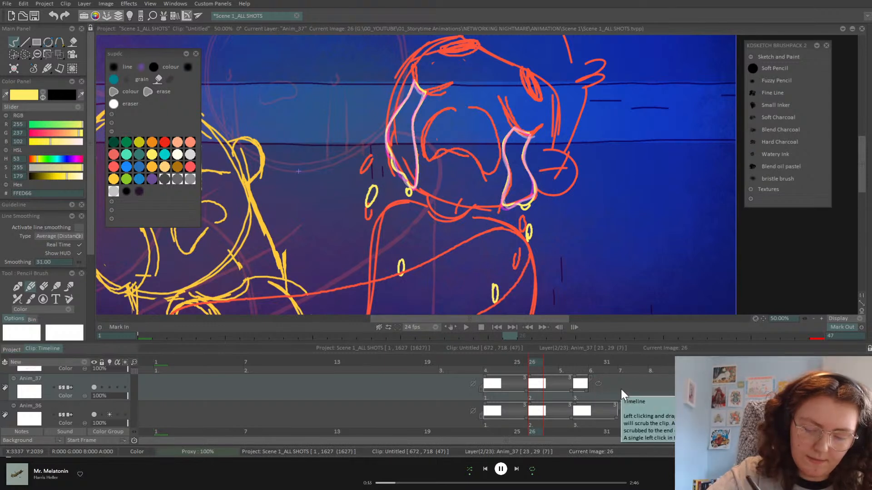
left_click(472, 384)
left_click(494, 392)
left_click(488, 362)
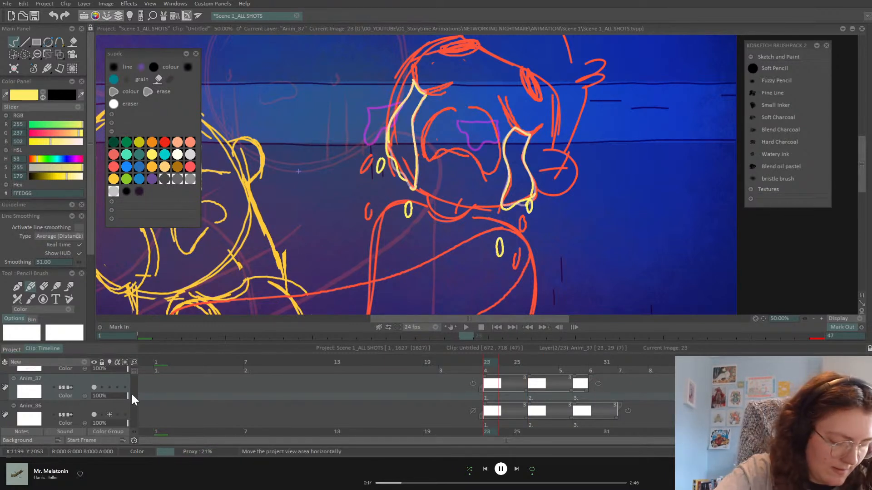
Turn off the stream layer's light table and compare the drops at frames 23, 26 and 29 with a temporary light table on their layer
left_click(109, 386)
left_click(109, 415)
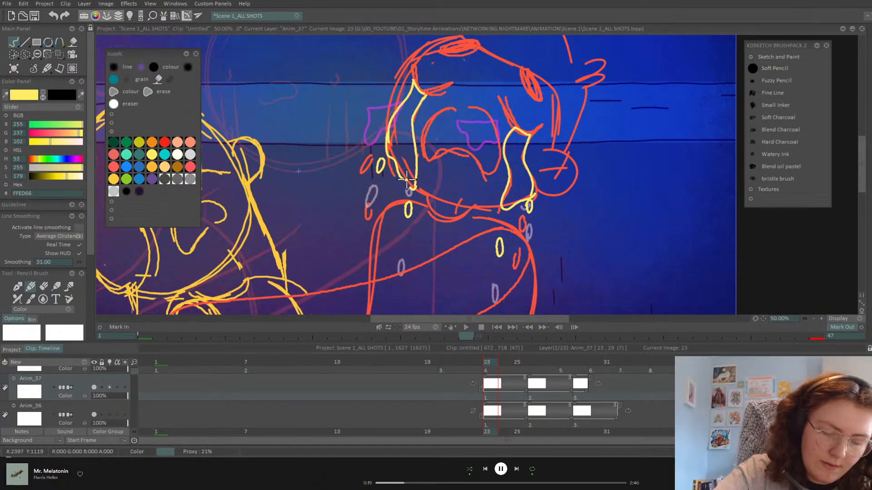
key("Left")
key("Right")
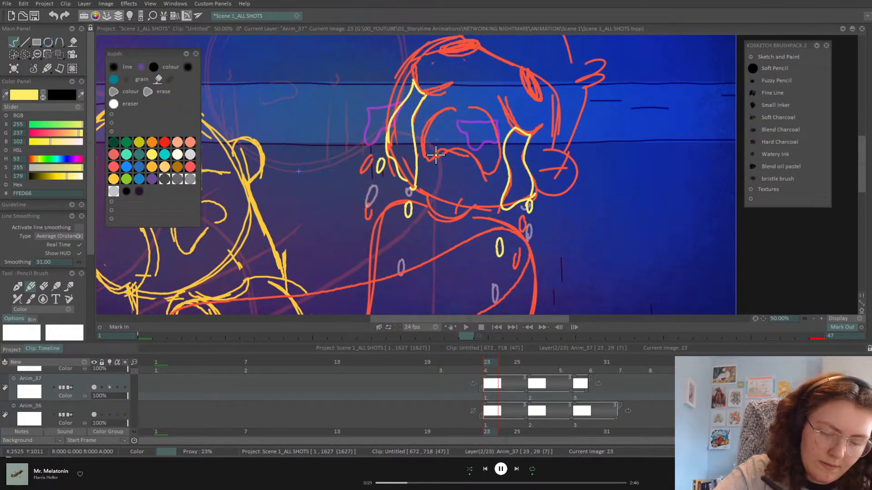
key("Right")
key("Right")
key("Right")
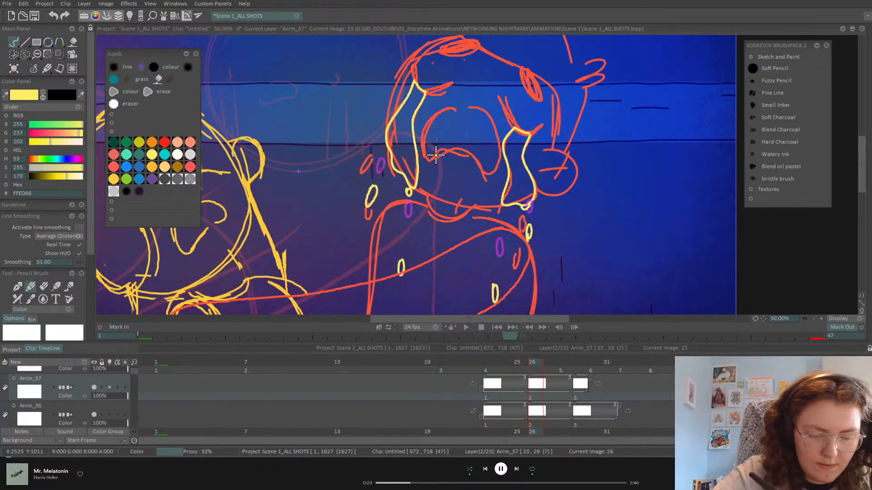
key("Right")
key("Right")
key("Right")
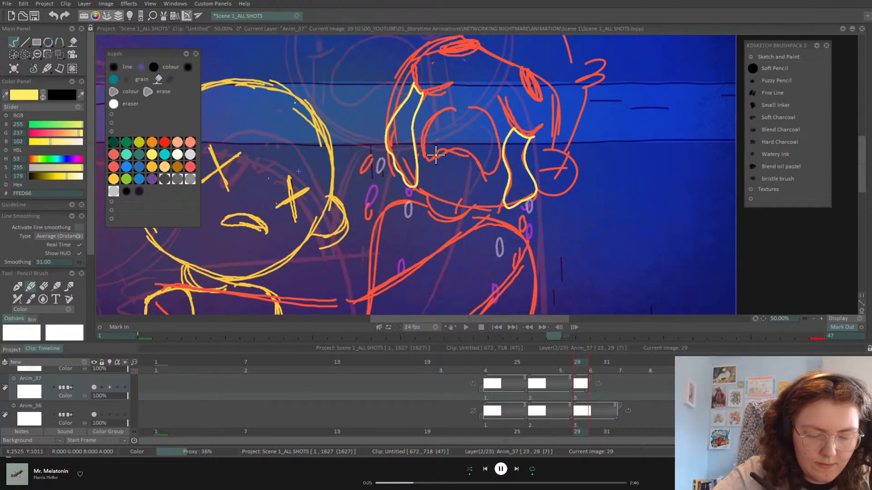
left_click(109, 388)
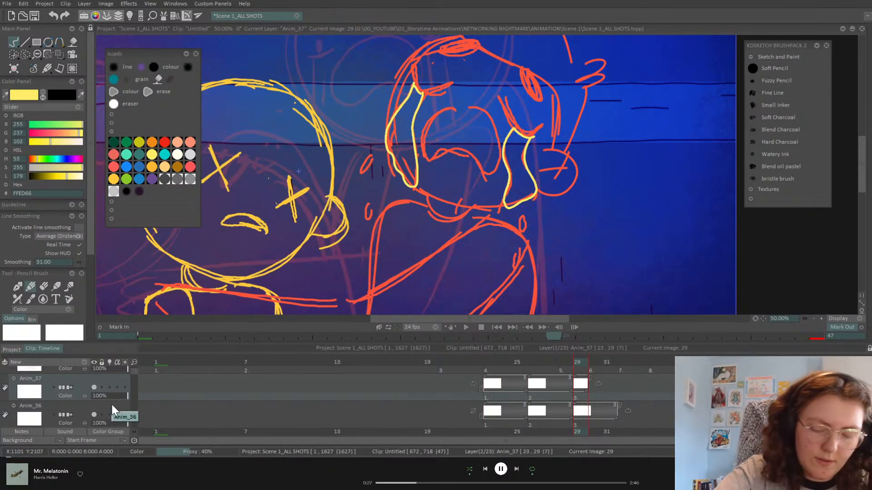
Erase the rough red tear drops around the character on layer Anim_35 at frame 23 and return to the pencil brush
left_click_drag(136, 371, 138, 378)
left_click(95, 385)
left_click(90, 397)
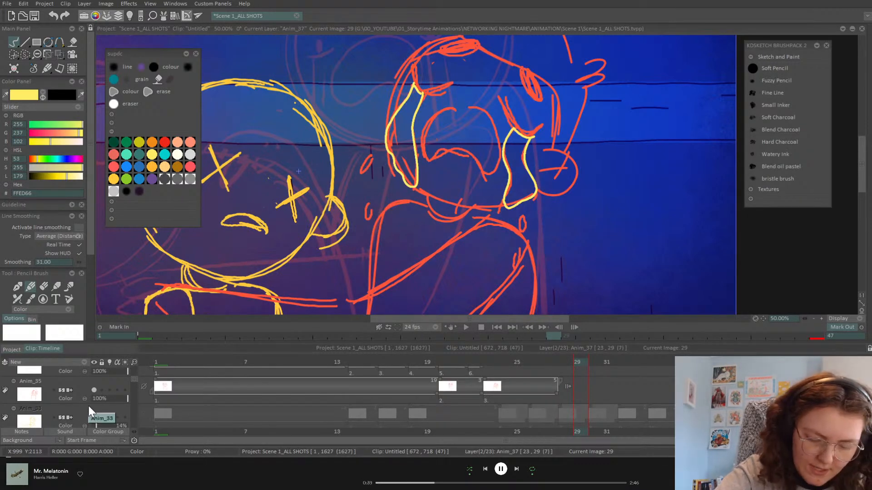
left_click(491, 360)
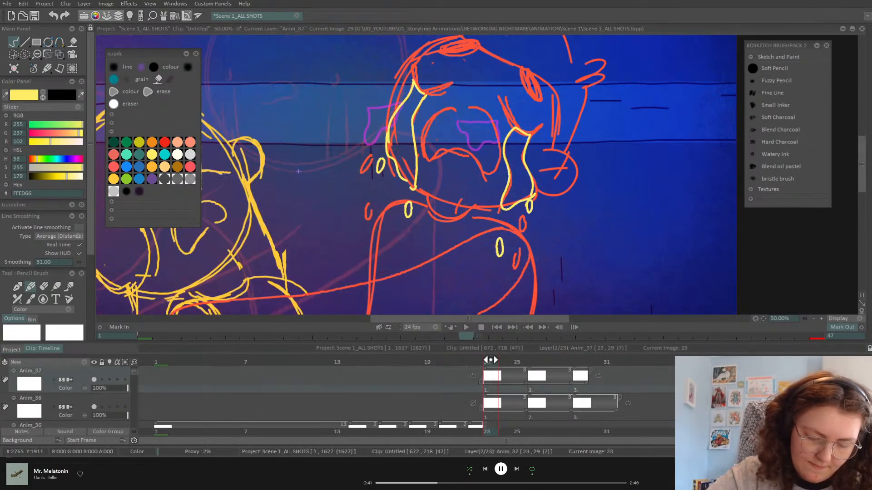
mouse_move(134, 371)
left_mouse_down()
mouse_move(135, 397)
mouse_move(138, 378)
left_mouse_up()
left_click(80, 394)
left_click(45, 285)
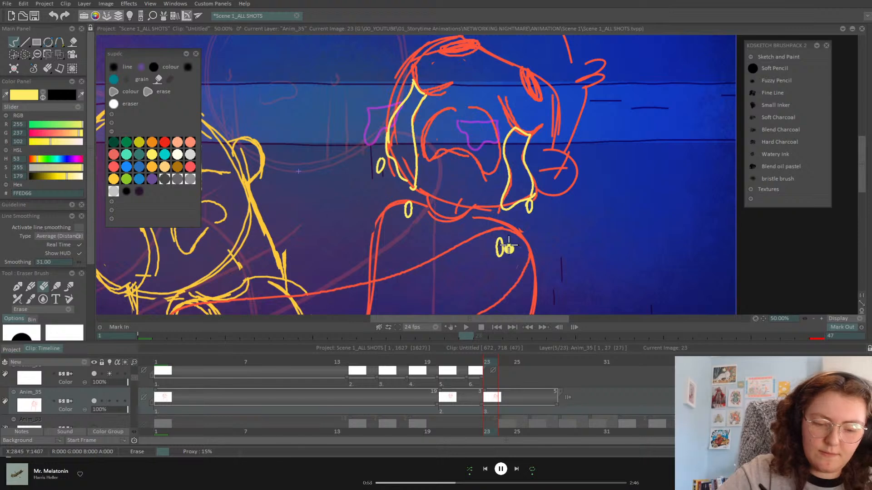
left_click(32, 286)
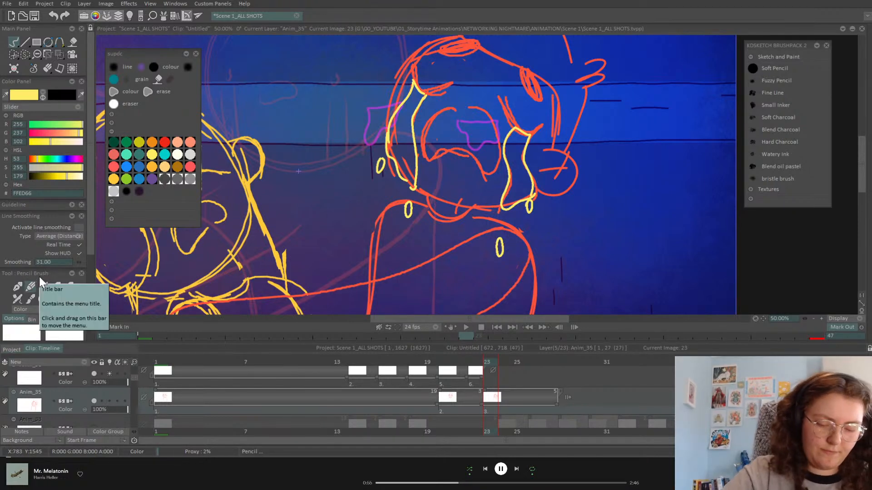
Turn off the loop before the drop layer's first drawing and go back to frame 23
mouse_move(512, 362)
left_mouse_down()
mouse_move(626, 359)
mouse_move(659, 347)
mouse_move(360, 411)
mouse_move(500, 395)
left_mouse_up()
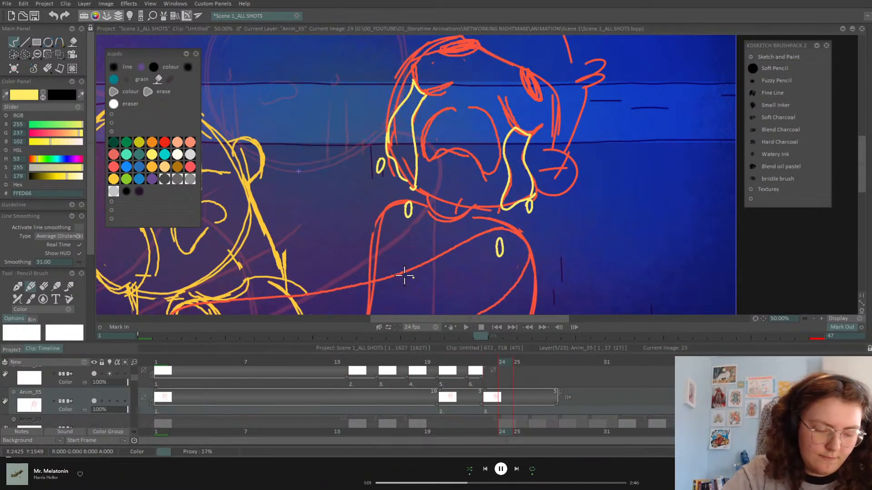
scroll(136, 379, "down", 3)
left_click(473, 385)
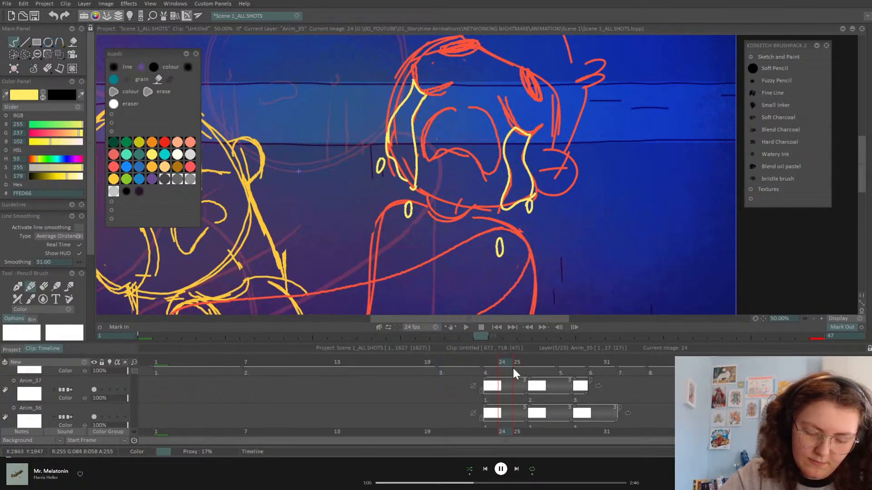
scroll(516, 373, "down", 2)
left_click_drag(520, 362, 491, 394)
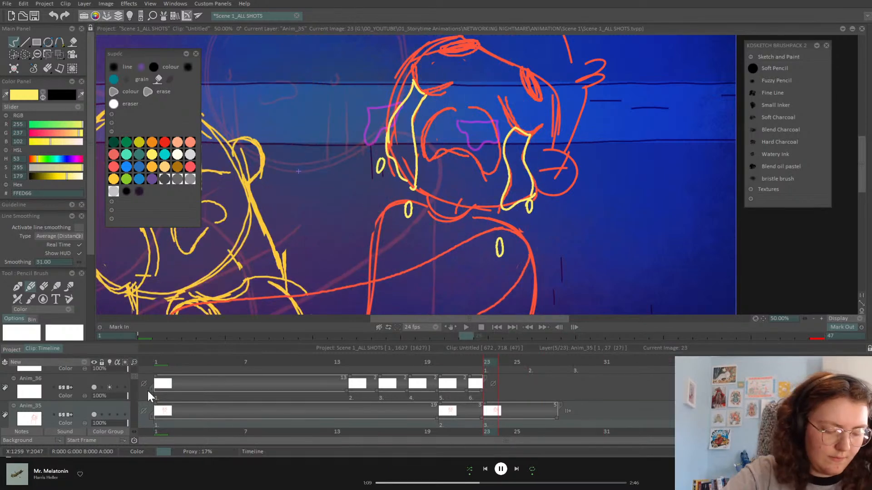
left_click_drag(134, 375, 136, 366)
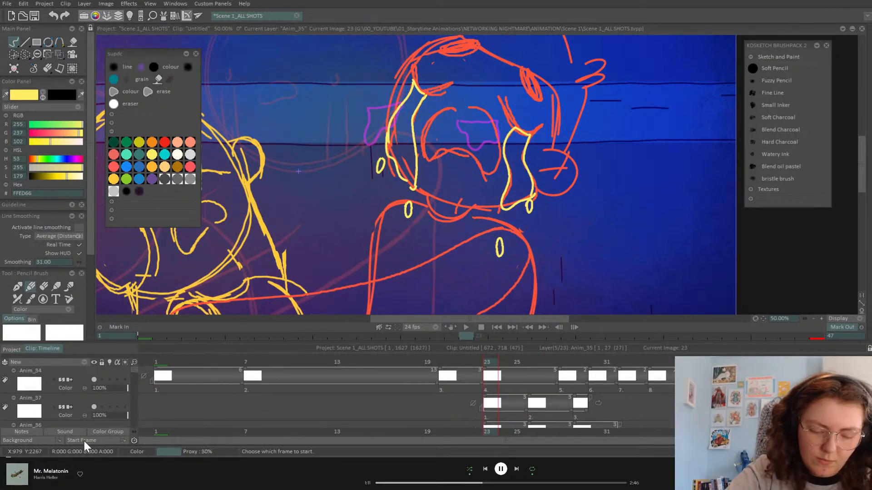
Clear the existing drop drawings at frames 23 and 26 on layer Anim_37 and return to frame 23
left_click(85, 402)
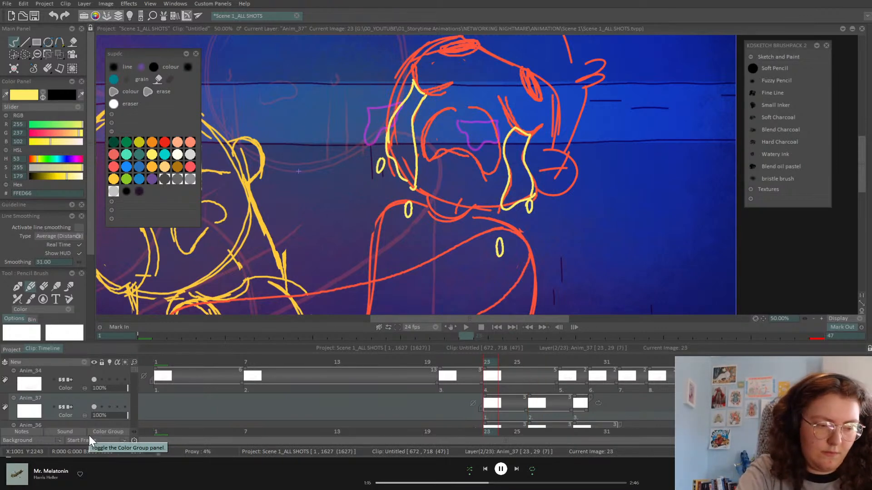
key("Delete")
key("Right")
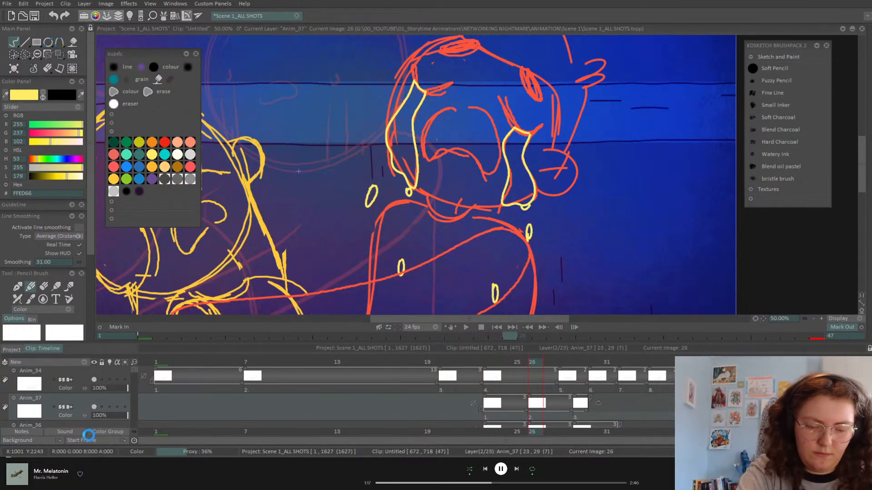
key("Delete")
key("Right")
key("Left")
key("Left")
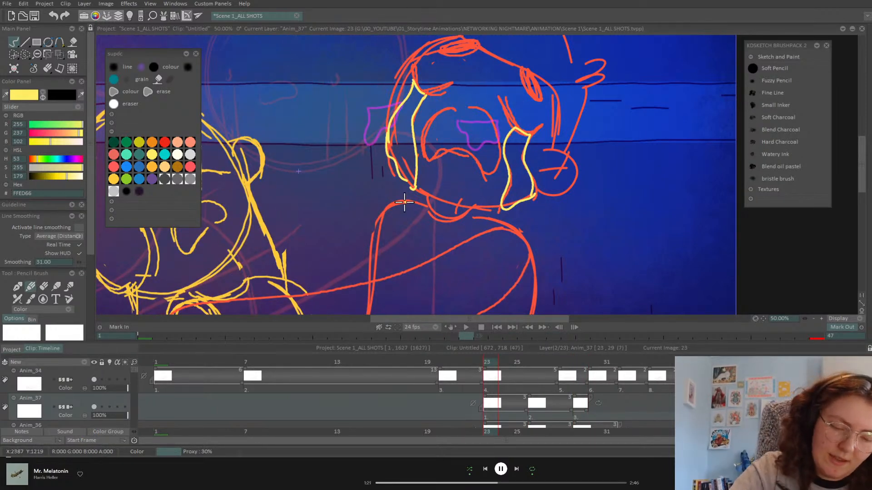
Draw a single drop just below the tip of the left tear stream at frame 23, and lower over the arm at frame 26
key("Left")
key("Right")
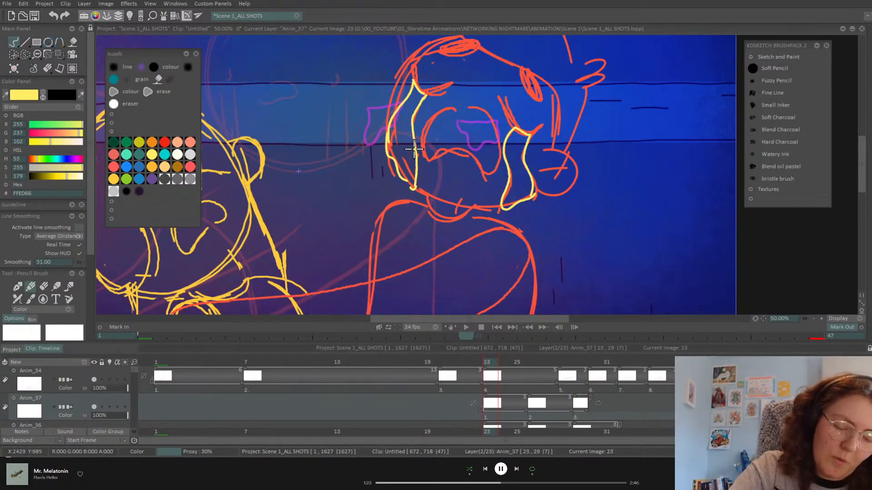
key("Right")
key("Left")
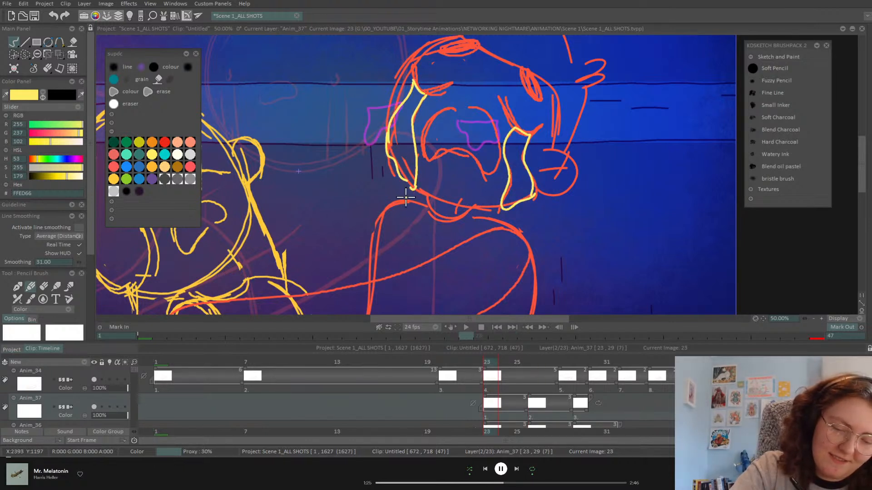
left_click_drag(406, 197, 411, 210)
key("Right")
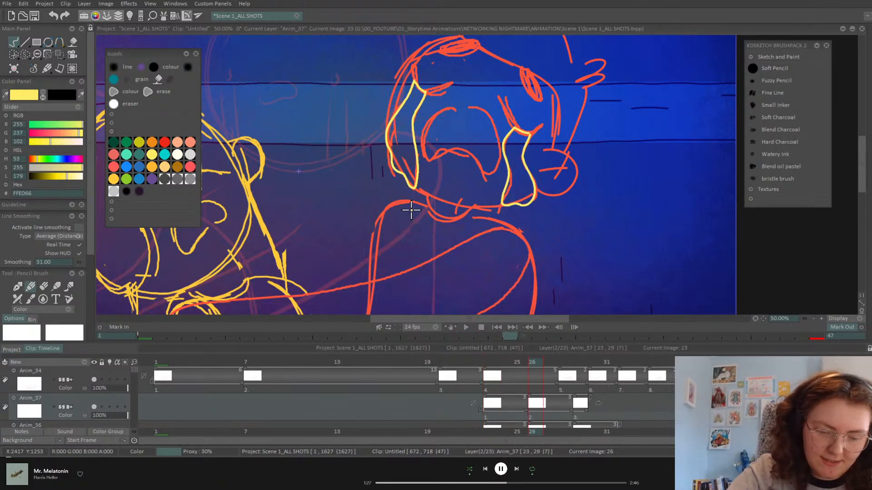
left_click_drag(407, 248, 413, 268)
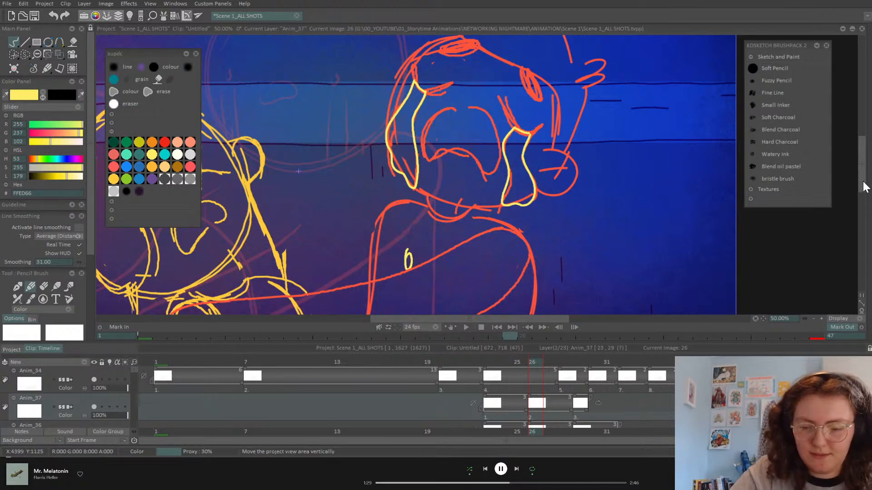
Draw the same drop near the end of its fall at frame 29 and extend that drawing's exposure through frame 31
scroll(810, 278, "down", 3)
key("Right")
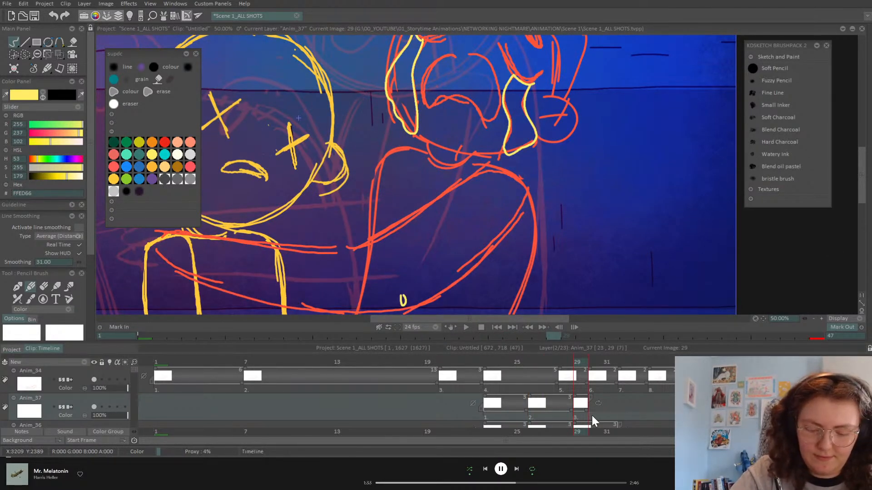
left_click_drag(588, 407, 609, 411)
Draw a second drop below the right tear stream at frame 23 and further down its fall at frame 26
left_click(487, 361)
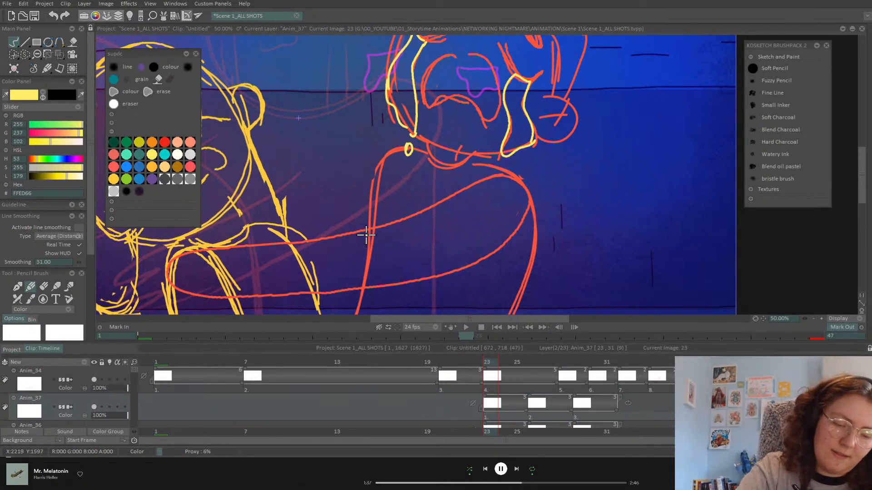
left_click_drag(499, 185, 497, 204)
key("Right")
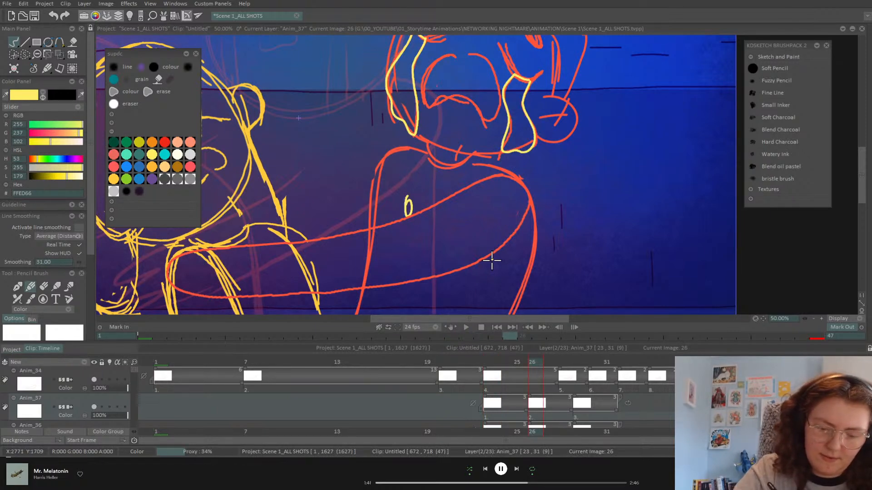
left_click_drag(488, 274, 490, 272)
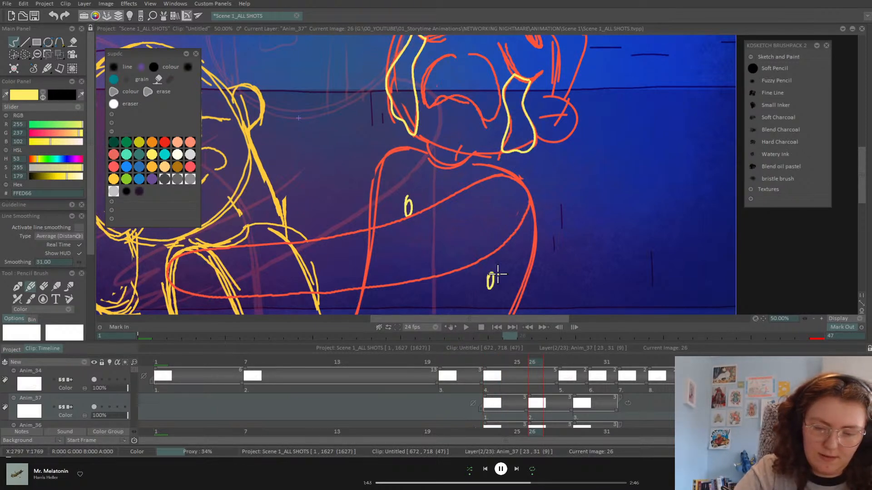
Draw a small drop forming at the tip of the right tear stream at frame 29 and compare it with frame 23
key("Right")
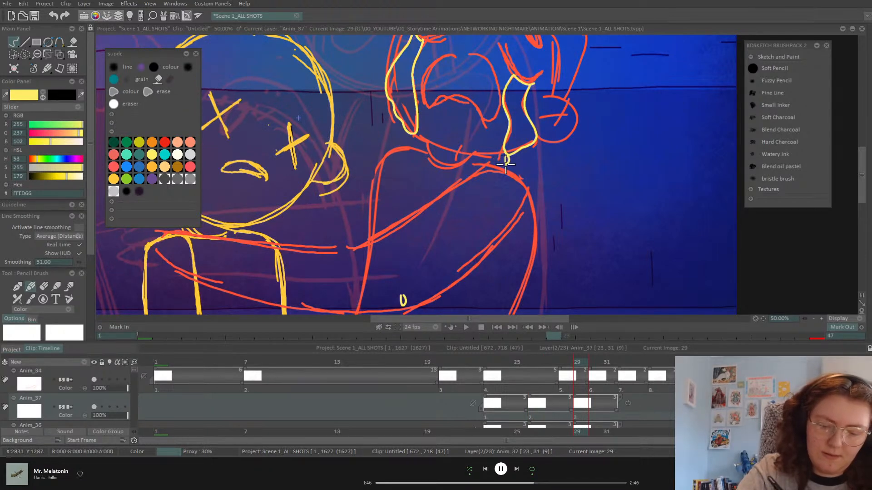
key("Left")
key("Left")
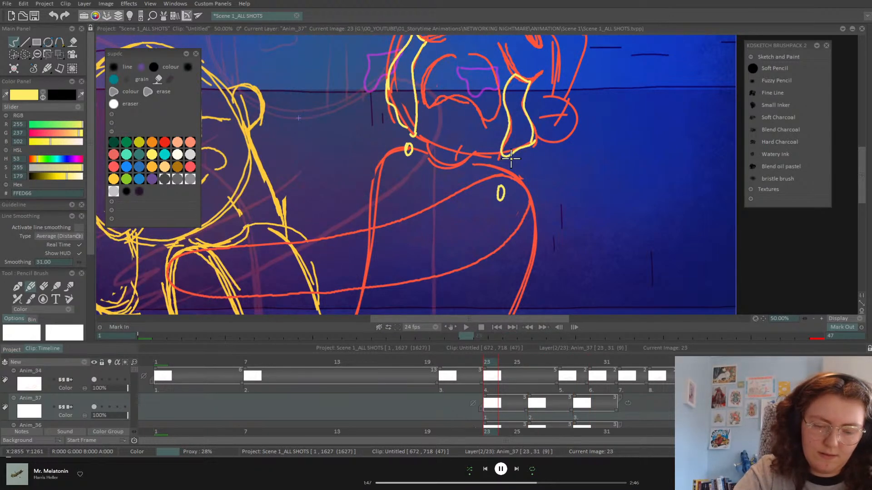
key("Right")
key("Right")
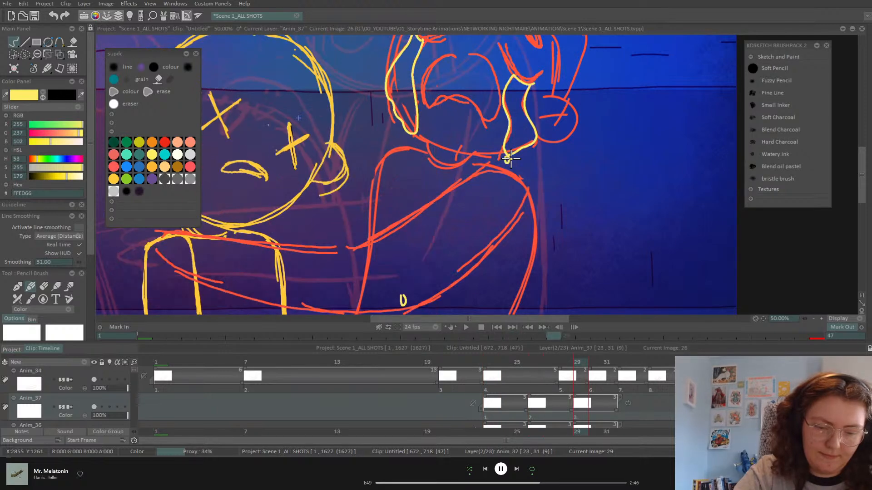
Draw a third drop at the outer edge of the left tear stream at frame 26 and far below it at frame 23, and go to frame 29
mouse_move(408, 133)
left_mouse_down()
mouse_move(412, 139)
mouse_move(409, 131)
left_mouse_up()
key("ctrl+z")
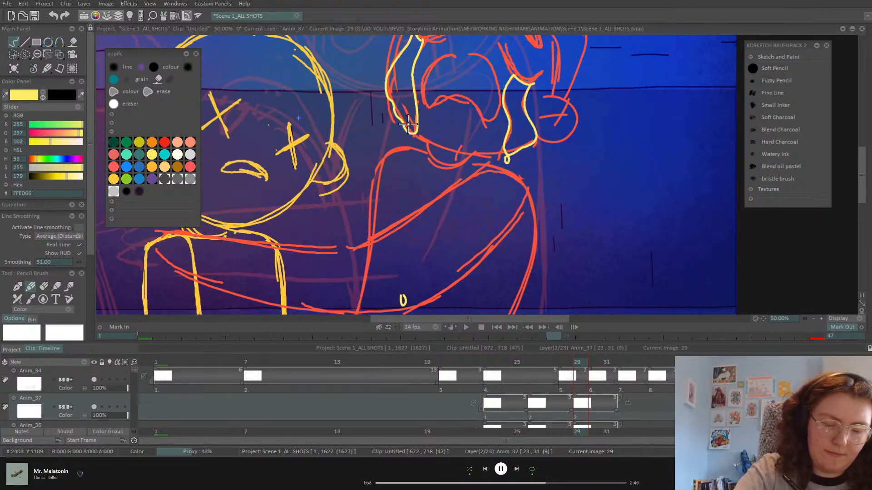
key("Left")
left_click_drag(389, 119, 392, 128)
key("Left")
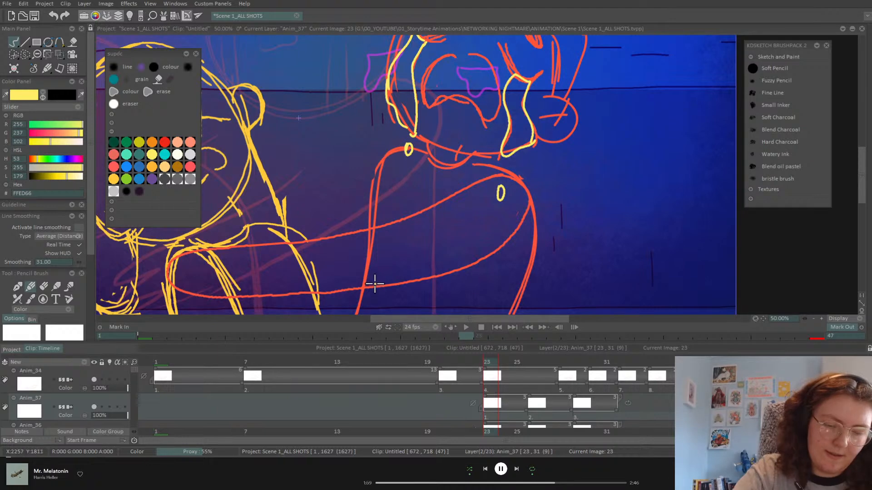
mouse_move(376, 284)
left_mouse_down()
mouse_move(377, 296)
mouse_move(380, 285)
left_mouse_up()
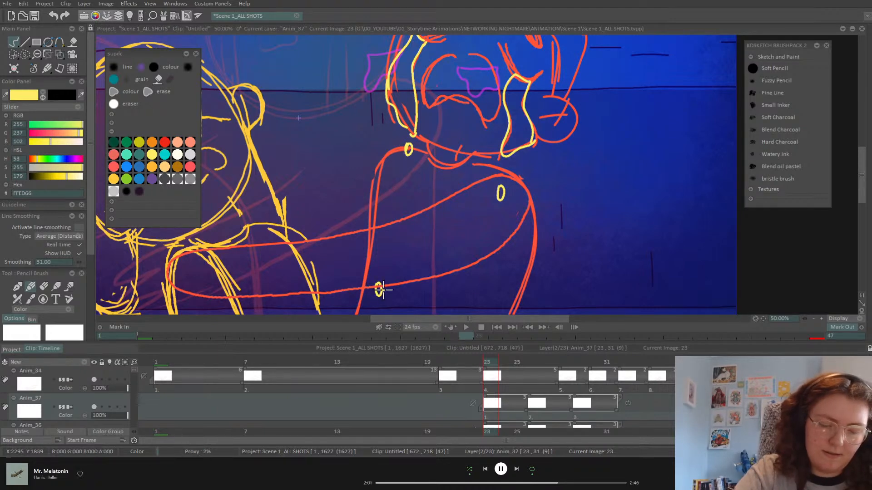
key("Right")
key("Right")
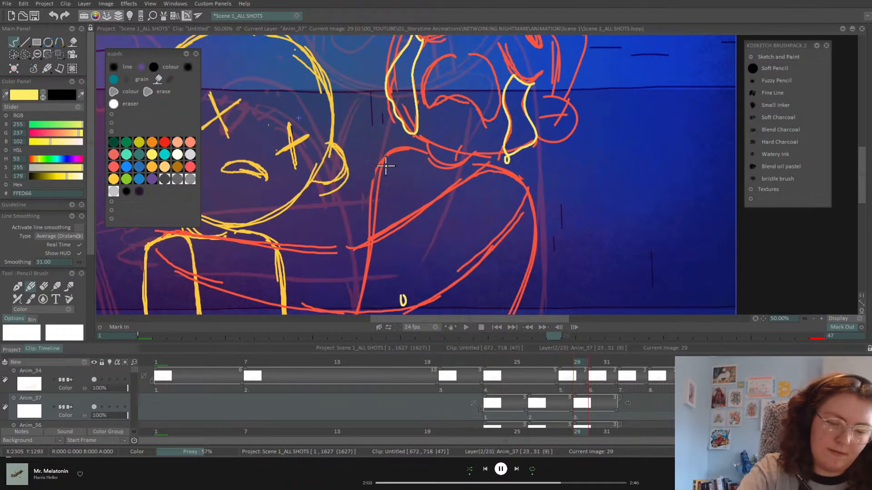
Flip between the tear drop drawings at frames 23, 26 and 29 to check the spacing of the falling drops
key("Left")
key("Left")
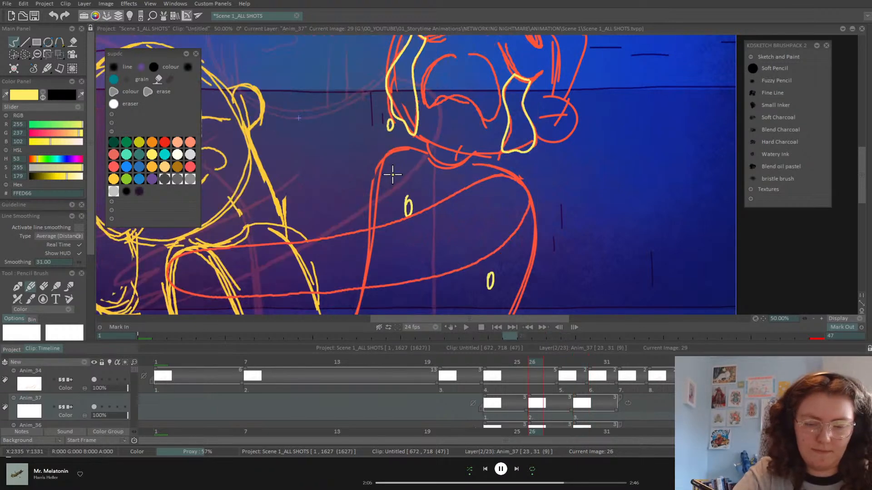
key("Right")
key("Right")
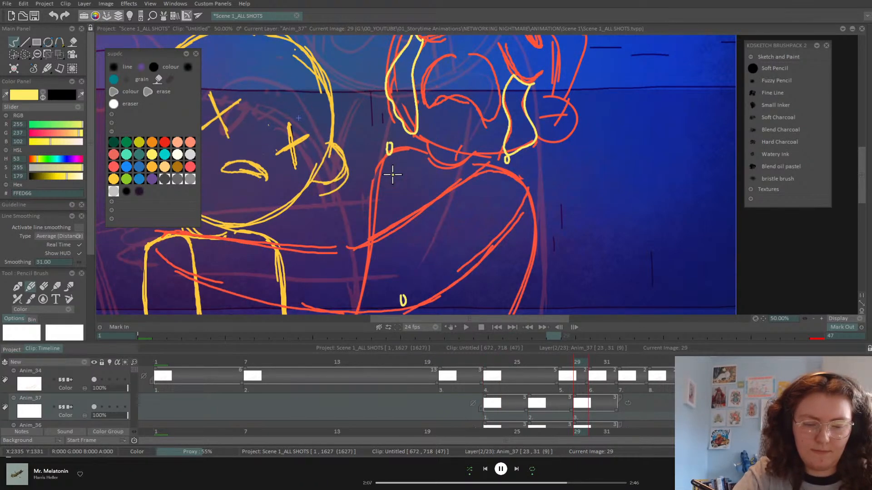
key("Left")
key("Left")
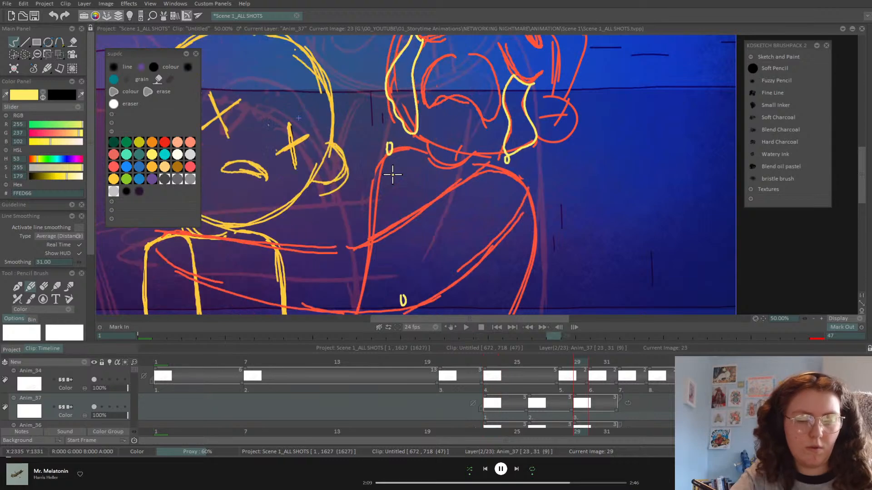
key("Left")
key("Left")
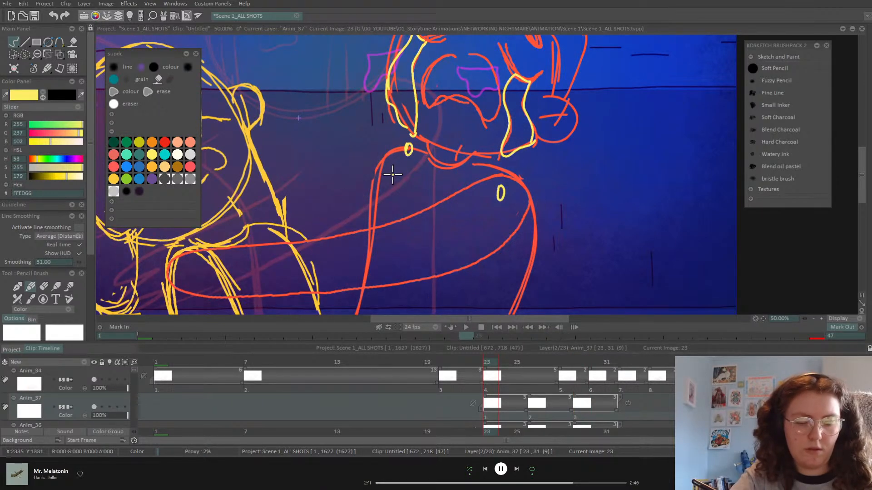
key("Right")
key("Right")
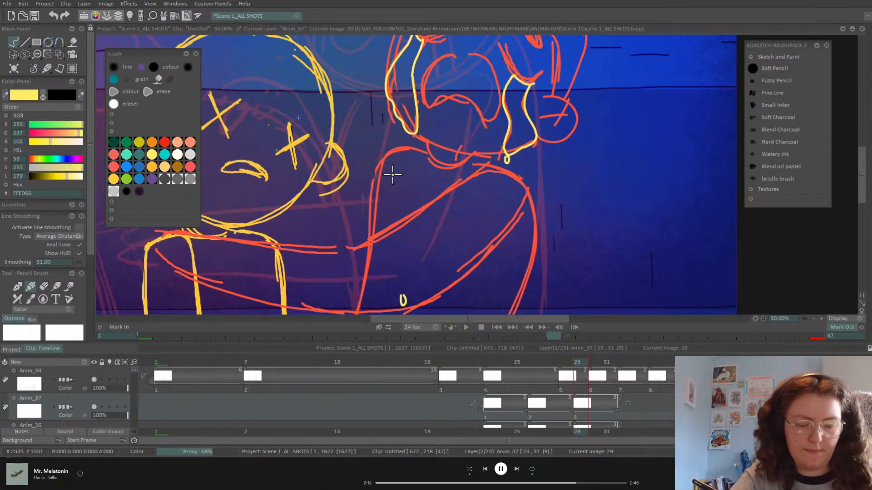
Erase the drops below the right tear stream from the drawings at frames 26 and 23
key("Left")
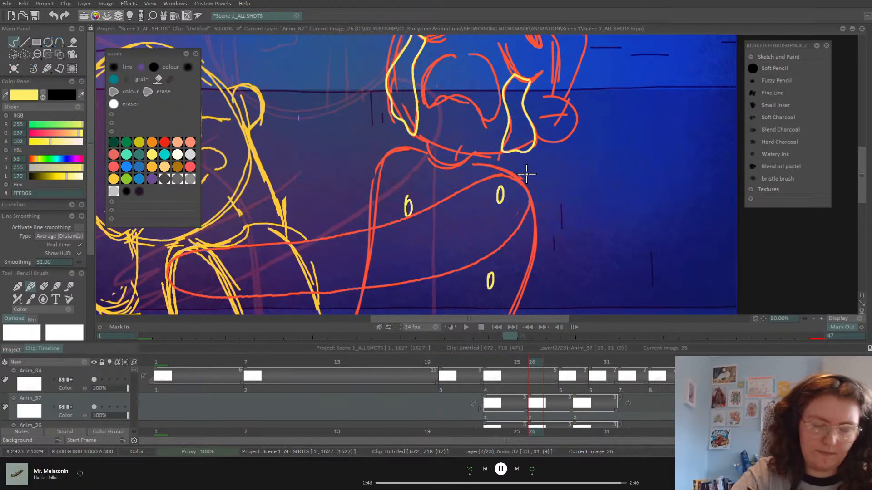
left_click(43, 286)
left_click_drag(489, 288, 489, 265)
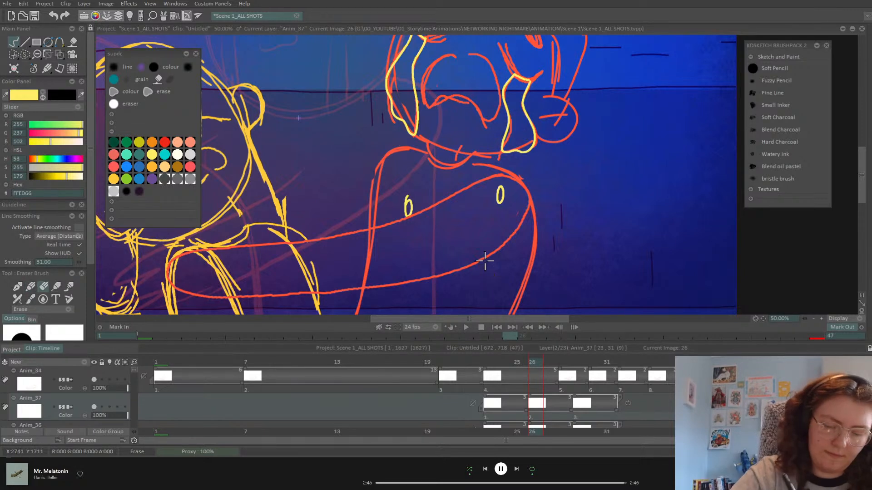
key("Left")
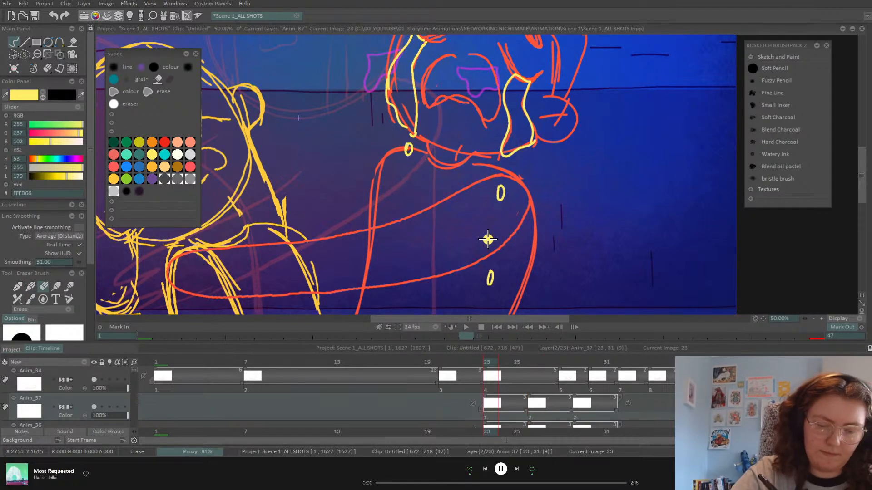
key("Right")
key("Right")
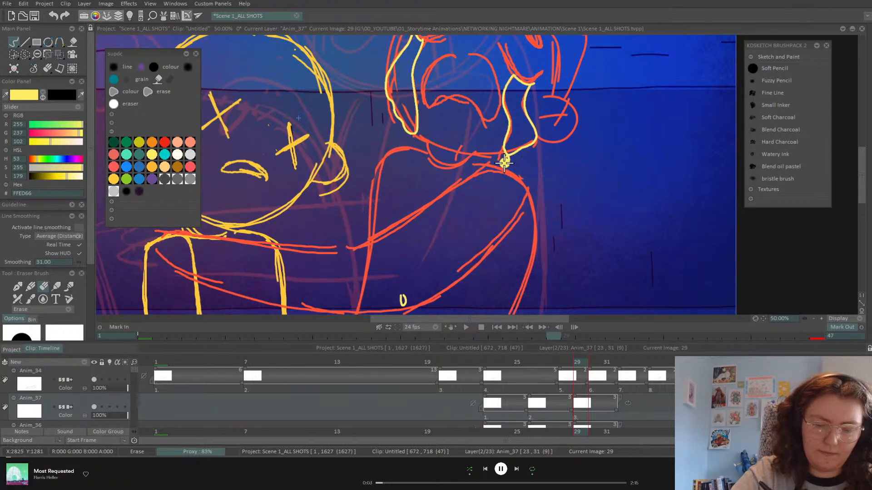
key("Left")
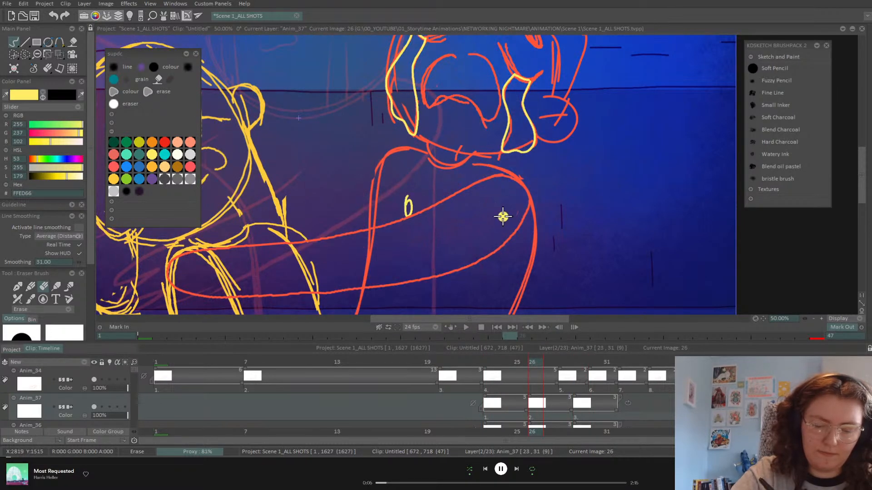
key("Left")
key("Left")
key("Left")
left_click_drag(500, 186, 516, 207)
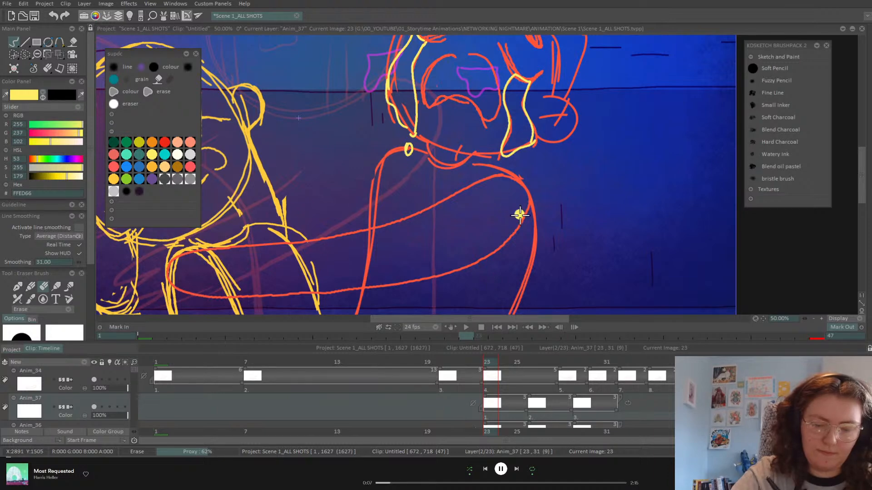
Step through frames 23 to 32 of the drop layer to check how the left stream's drop loops
left_click(30, 286)
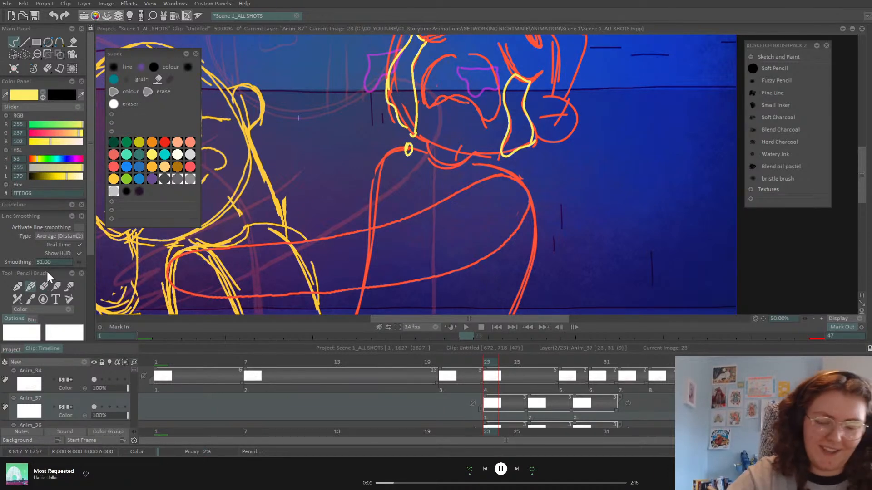
key("Left")
key("Right")
key("Right")
key("Right")
key("Right")
key("Right")
key("Right")
key("Right")
key("Right")
key("Right")
key("Right")
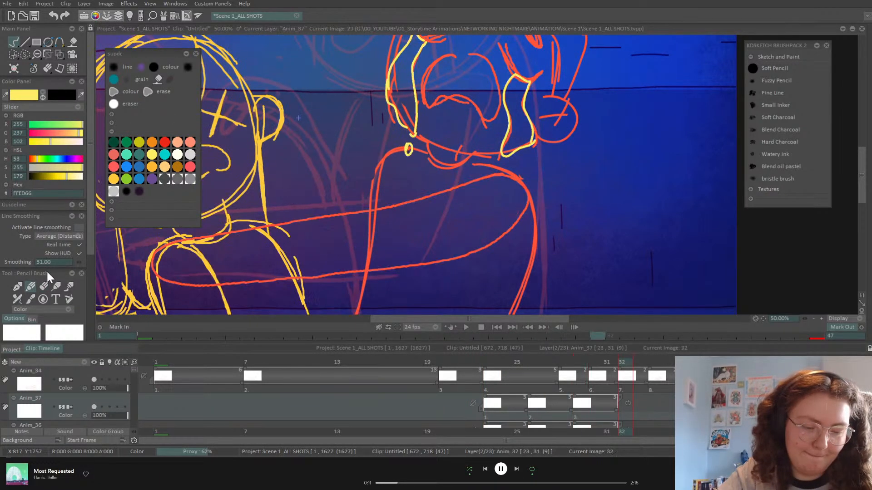
key("Left")
key("Left")
key("Left")
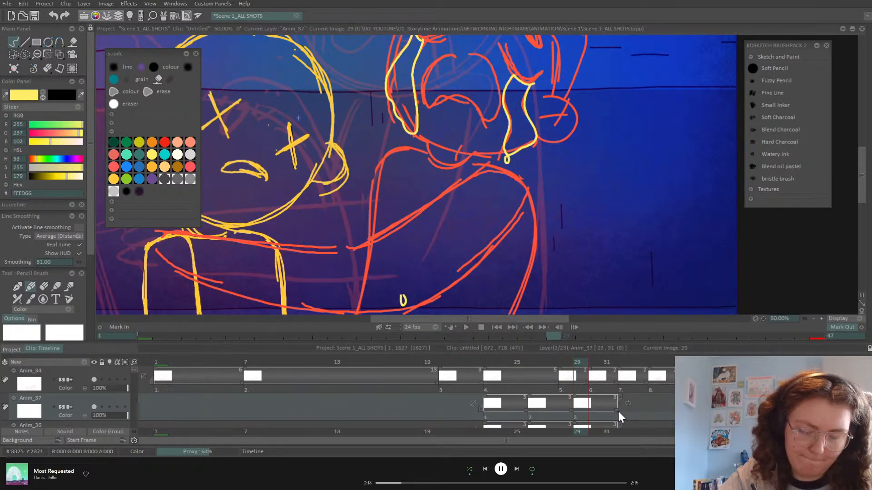
key("Left")
key("Left")
key("Right")
key("Right")
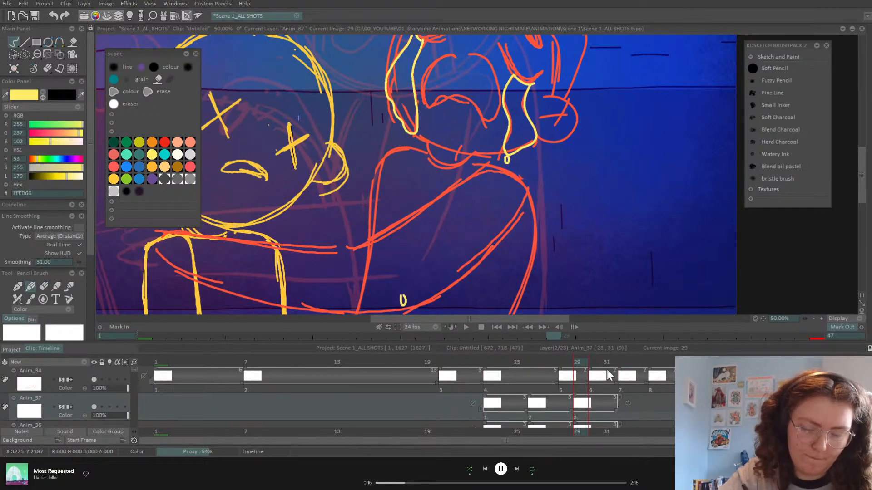
Erase the small drop at the right stream's tip at frame 29 and add a blank drawing at frame 32
left_click(43, 288)
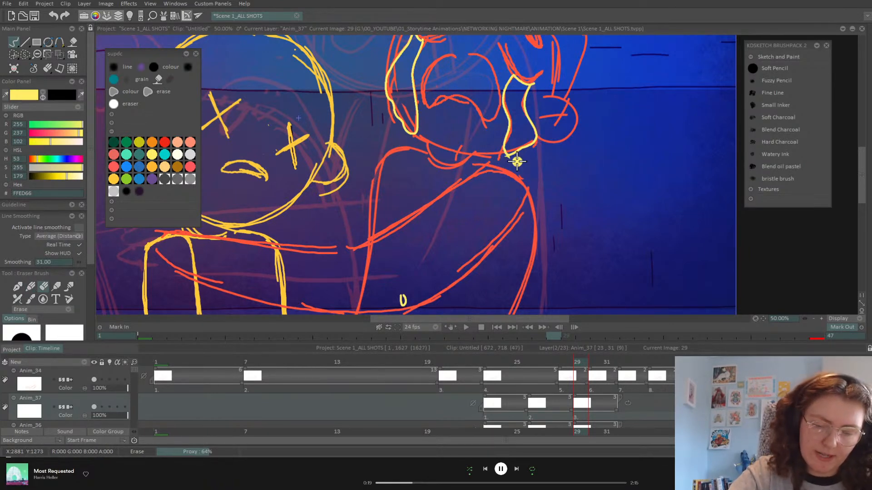
key("Left")
key("Left")
key("Left")
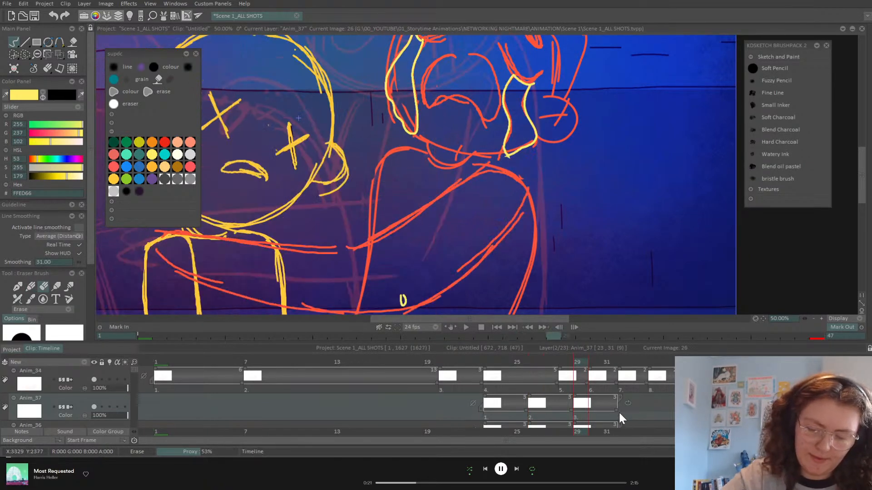
left_click(620, 363)
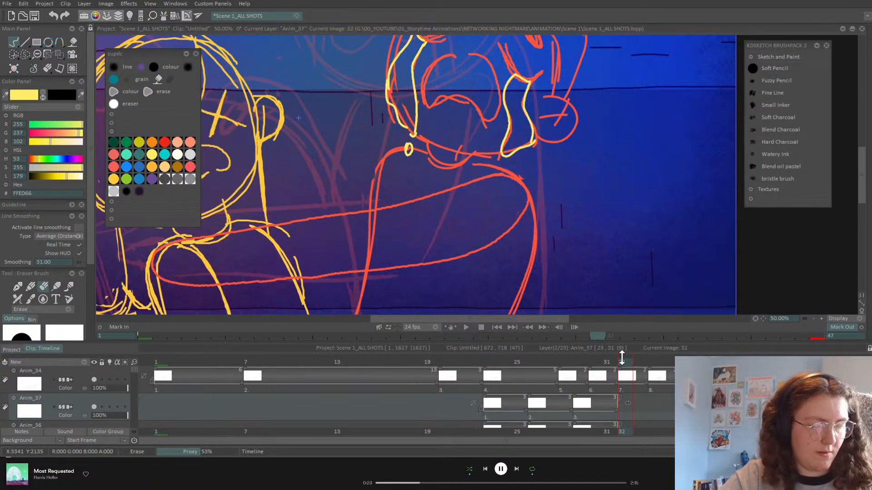
key("BackSpace")
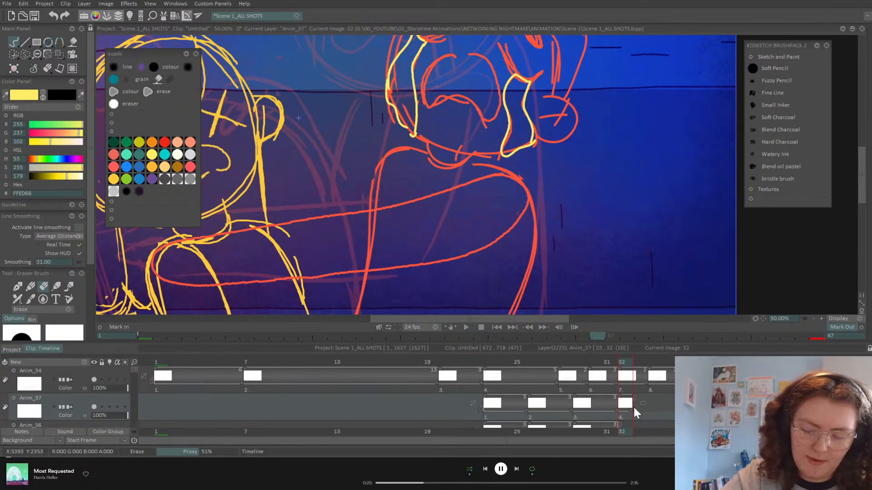
Create a new animation layer starting at frame 23 and draw a tear drop below the right tear stream
left_click(486, 362)
left_click(84, 361)
left_click(102, 363)
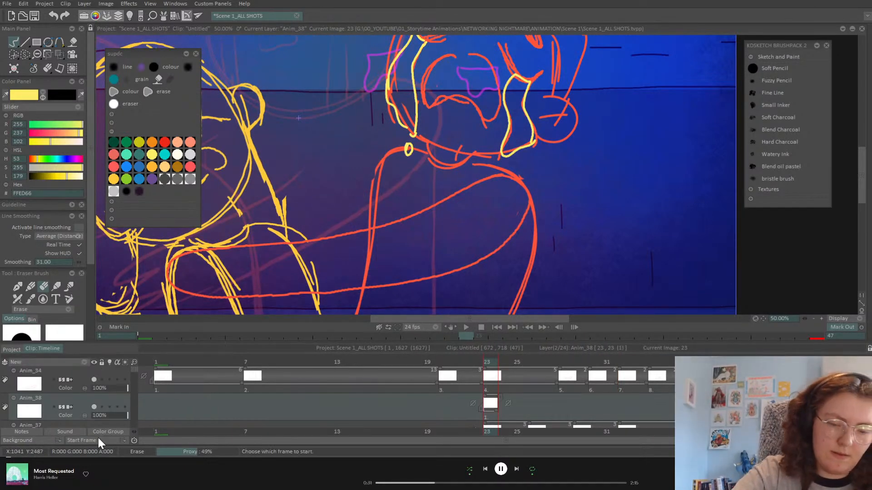
left_click(31, 285)
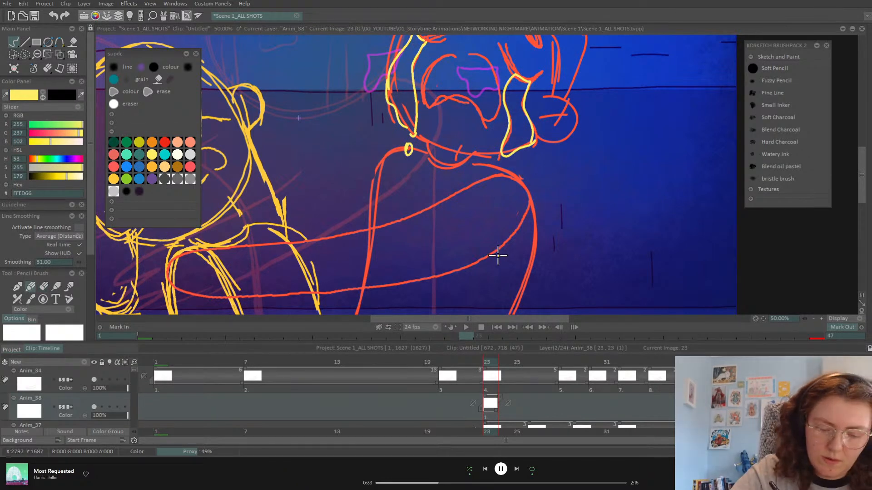
left_click_drag(498, 253, 507, 262)
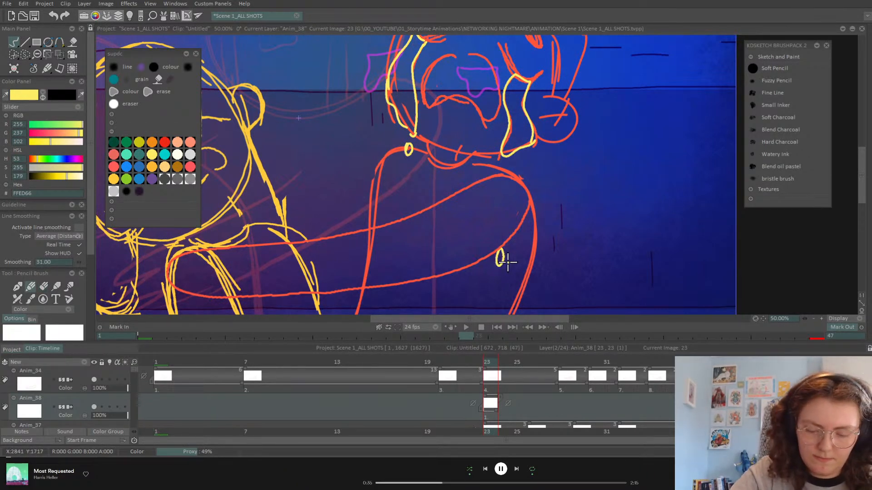
key("ctrl+z")
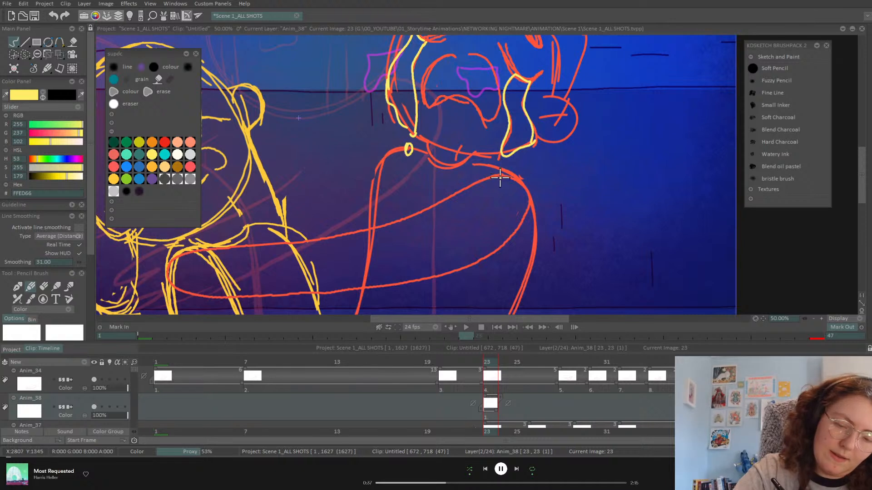
left_click_drag(498, 186, 501, 207)
Draw the right stream's drop further down its fall at frame 26 on the new layer
key("Right")
key("Right")
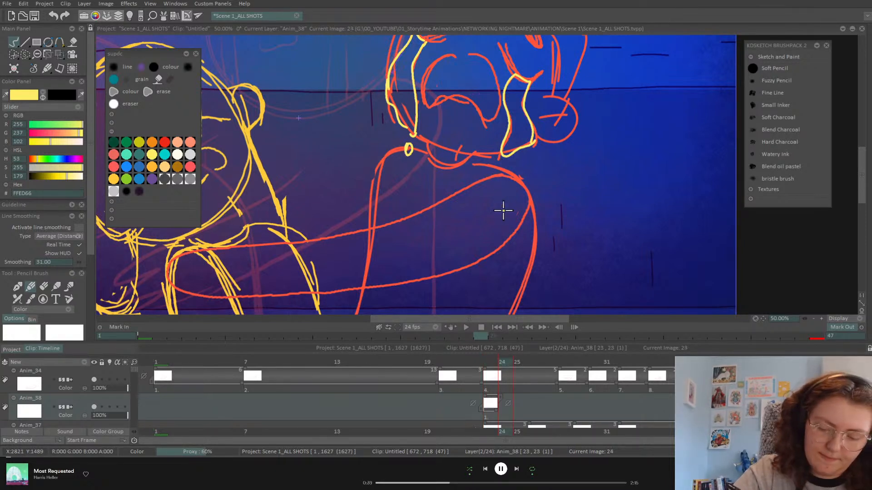
key("Right")
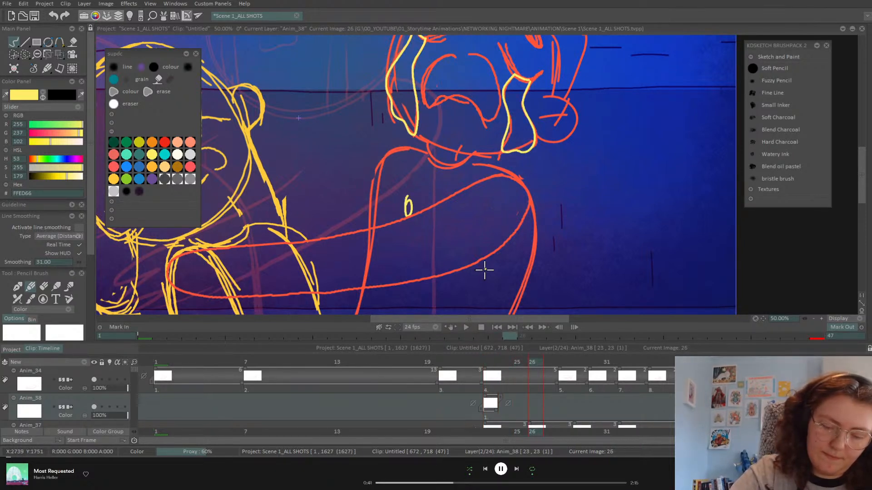
left_click_drag(493, 254, 495, 272)
Add a blank drawing at frame 29 on the new drop layer and extend its exposure through frame 31
key("Right")
key("Right")
key("Right")
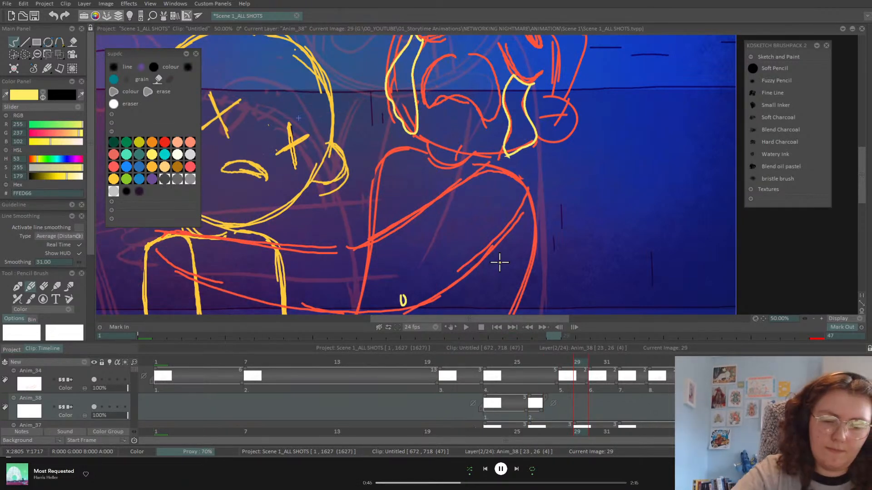
key("Insert")
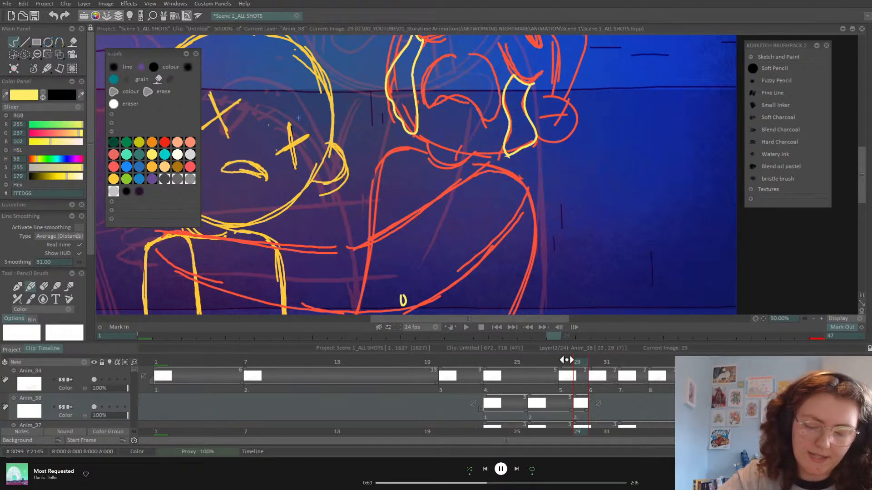
left_click_drag(586, 410, 614, 414)
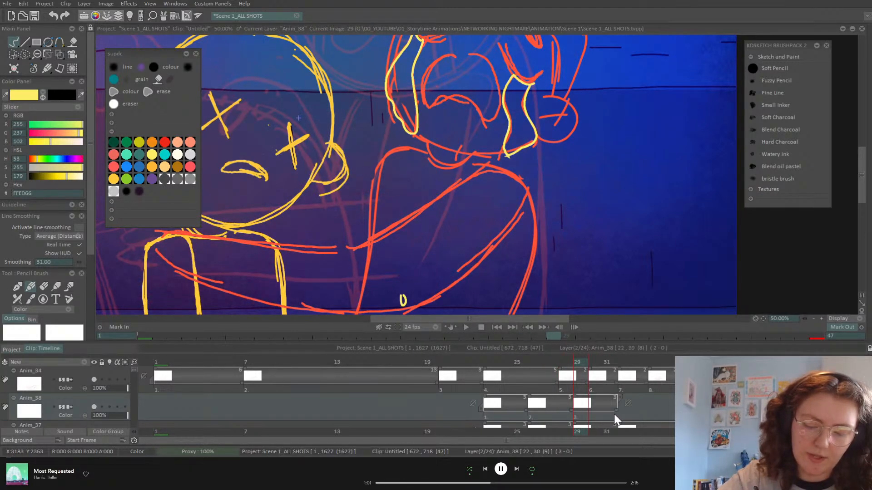
Shift the right drop layer's three drawings to start at frame 29 and make them loop past their end
left_click_drag(597, 364, 626, 369)
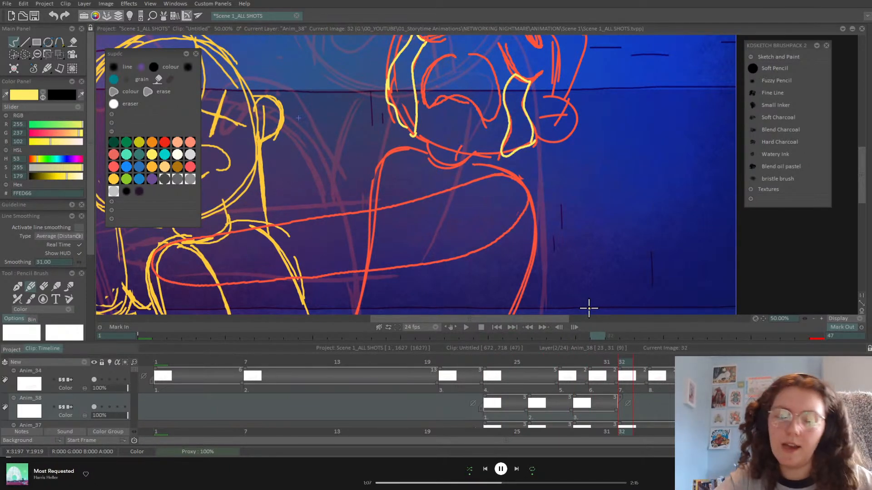
mouse_move(488, 362)
left_mouse_down()
mouse_move(602, 377)
mouse_move(549, 376)
mouse_move(577, 405)
mouse_move(589, 405)
mouse_move(510, 362)
mouse_move(606, 370)
left_mouse_up()
left_click_drag(591, 398, 624, 403)
left_click_drag(575, 361, 649, 399)
left_click_drag(505, 363, 816, 363)
left_click(862, 295)
left_click(861, 303)
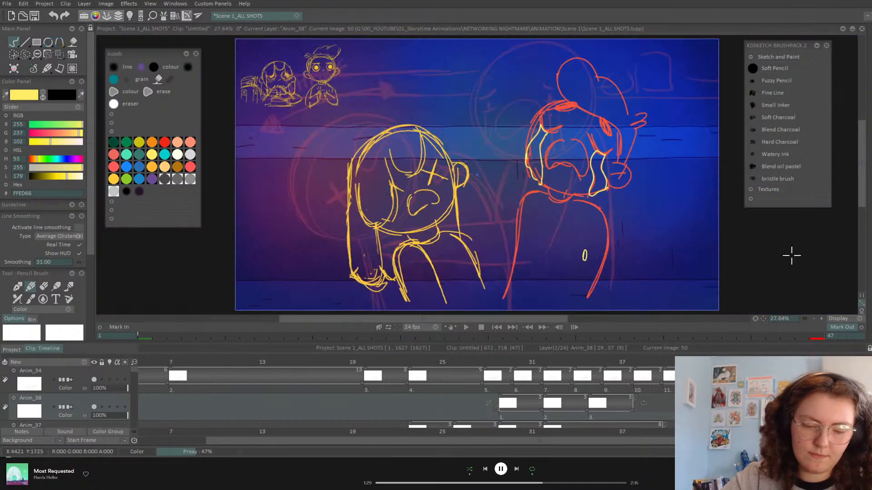
Play back the shot, shorten each drawing on the right drop layer to two frames, and replay it
left_click(466, 327)
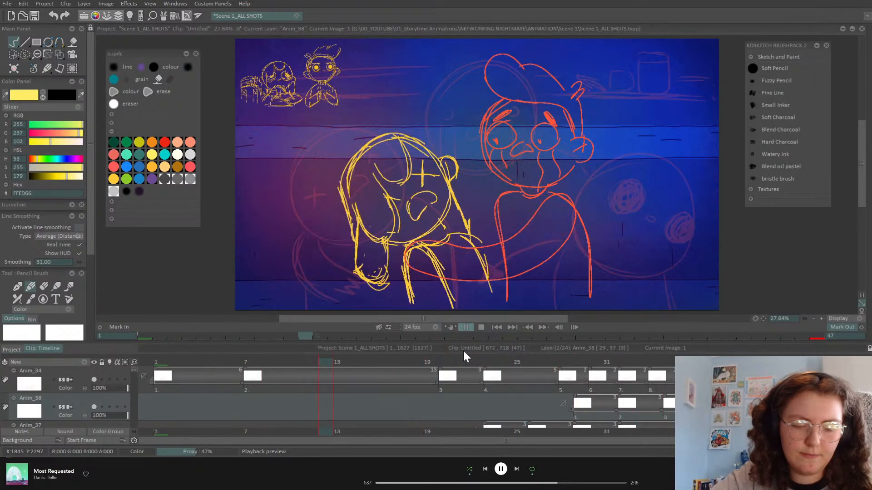
left_click(468, 327)
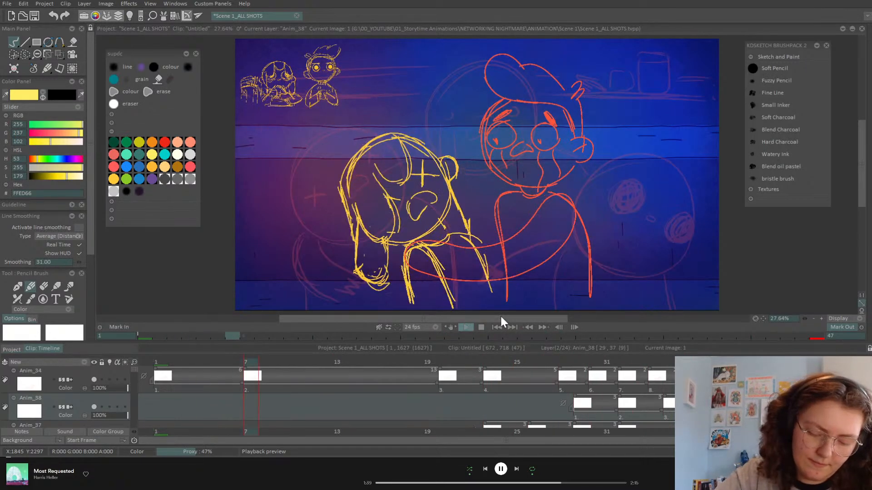
left_click_drag(618, 409, 664, 411)
left_click(467, 327)
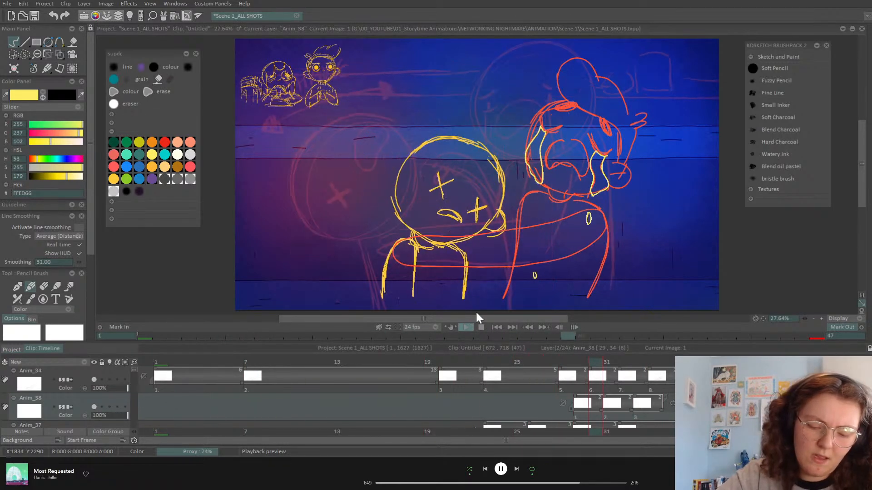
Hide both tear drop layers, Anim_38 and Anim_37
left_click(94, 407)
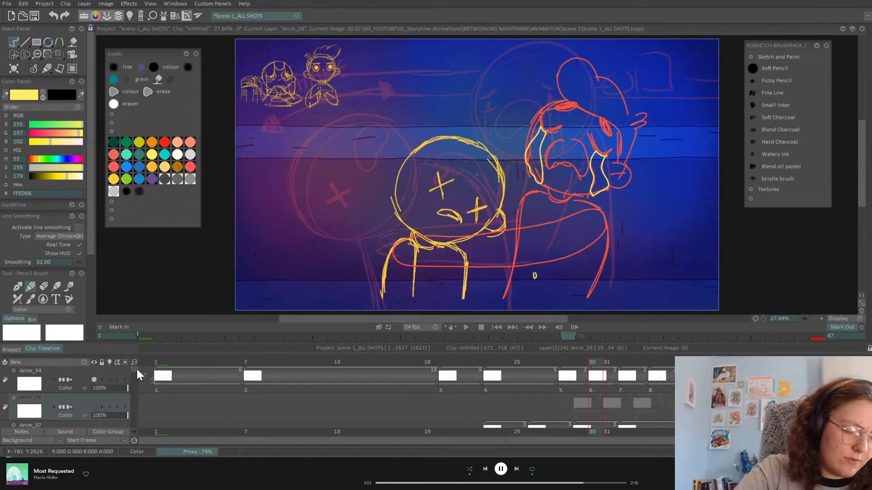
scroll(137, 371, "down", 1)
left_click(94, 399)
scroll(93, 399, "up", 1)
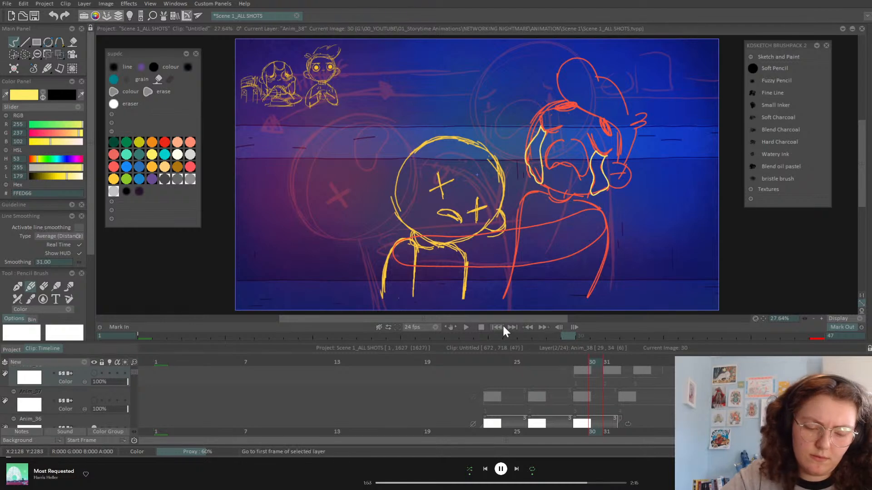
Play back the shot without the tear drops, stop playback and save the project
left_click(466, 327)
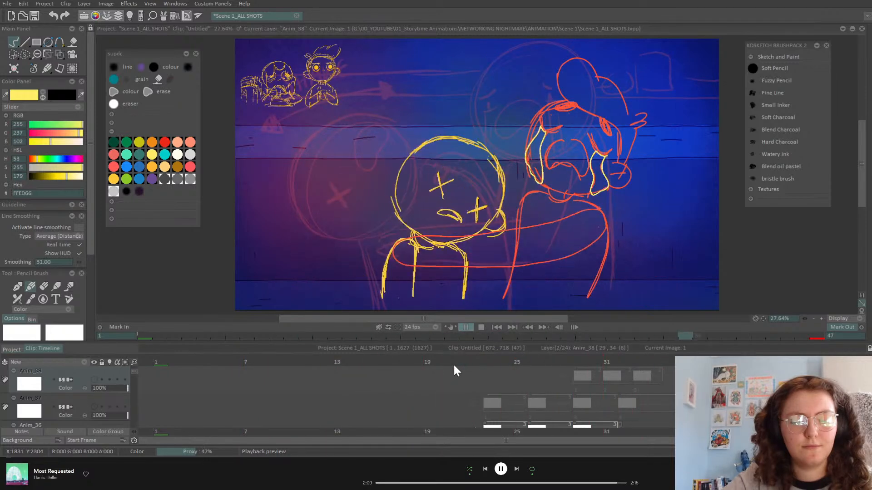
left_click(466, 327)
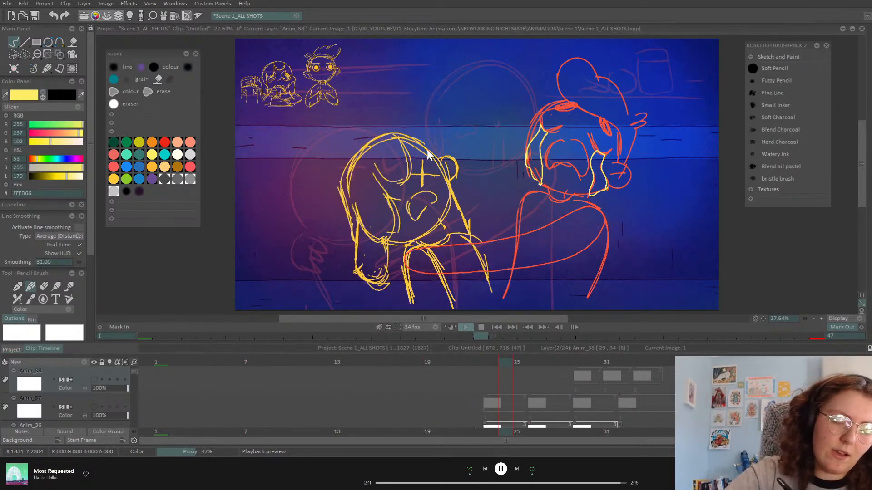
key("ctrl+s")
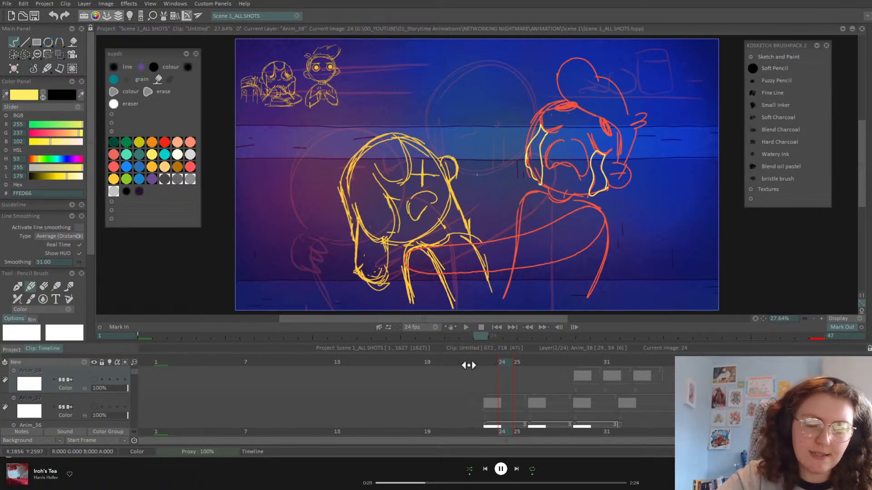
Scrub back through the shot, select layer Anim_32 and scrub from its start to frame 26
left_click_drag(500, 359, 492, 362)
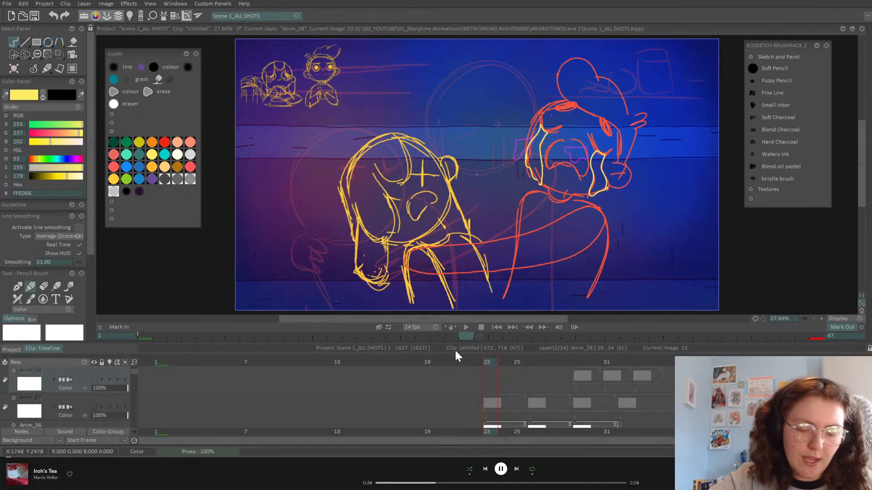
left_click_drag(489, 360, 427, 362)
scroll(248, 403, "down", 2)
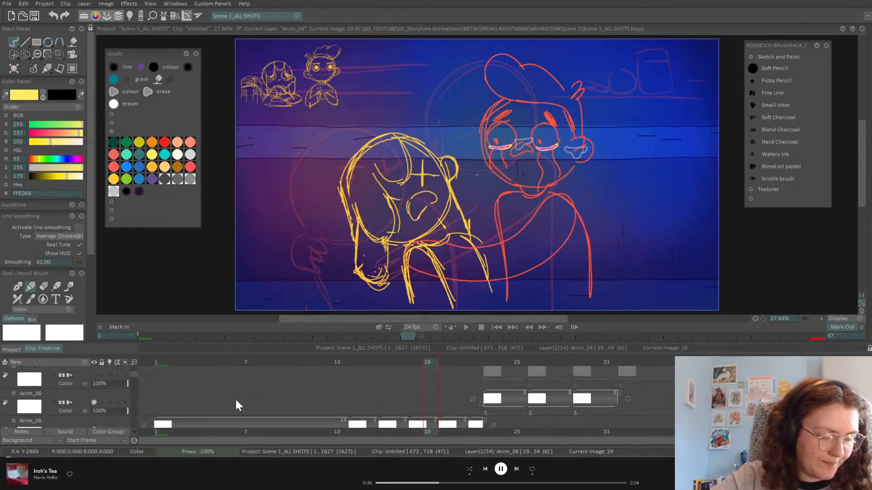
scroll(178, 404, "down", 3)
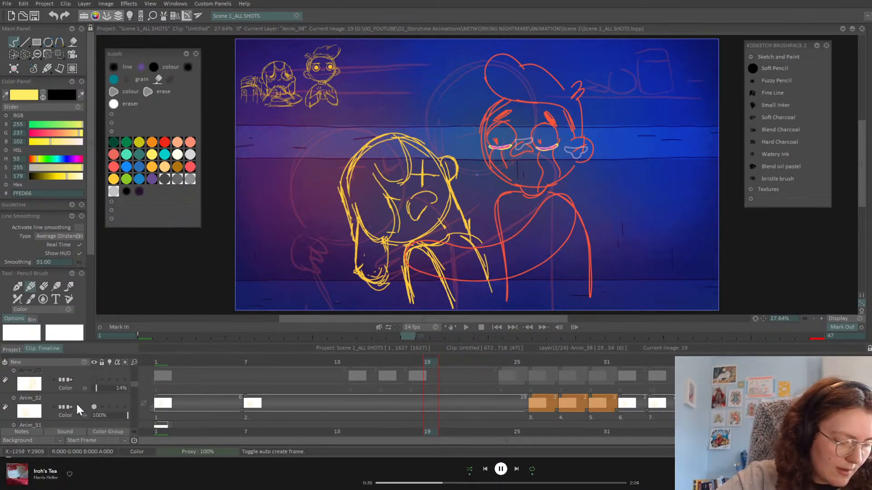
left_click(72, 402)
left_click(170, 362)
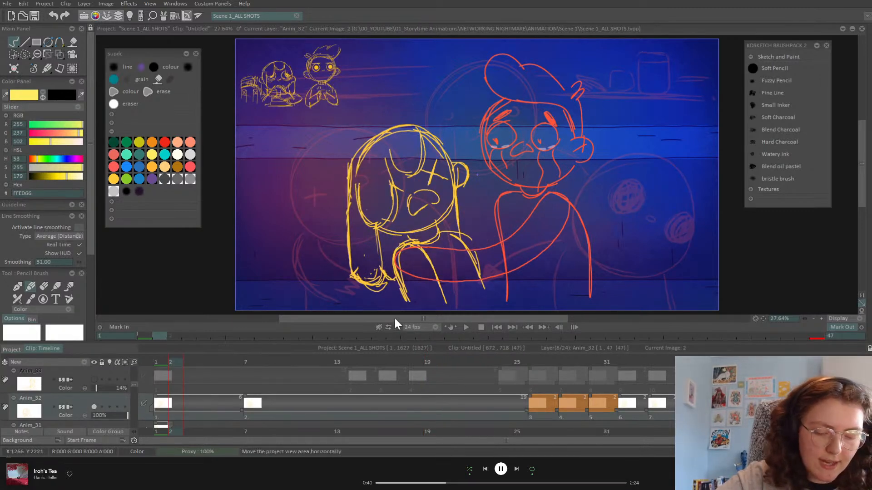
mouse_move(249, 362)
left_mouse_down()
mouse_move(520, 347)
mouse_move(350, 376)
mouse_move(555, 362)
mouse_move(522, 361)
mouse_move(530, 358)
left_mouse_up()
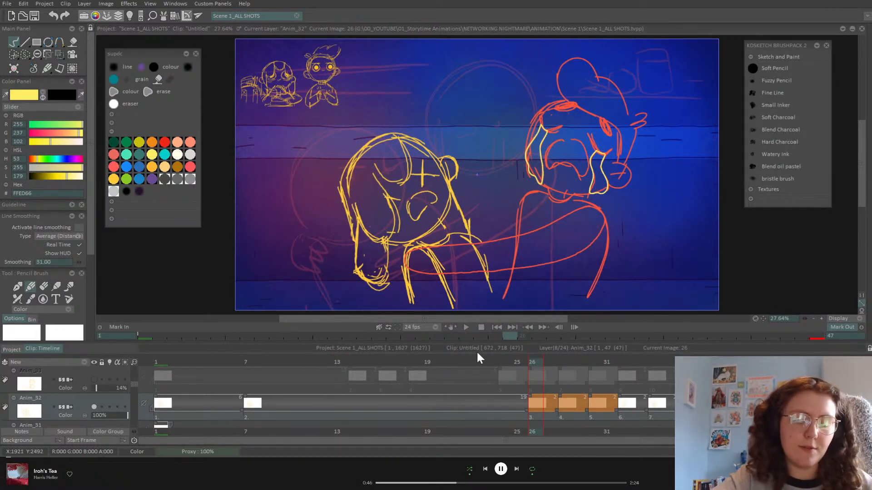
Play the shot back at 12 fps, then return the playback rate to 24 fps
left_click(434, 327)
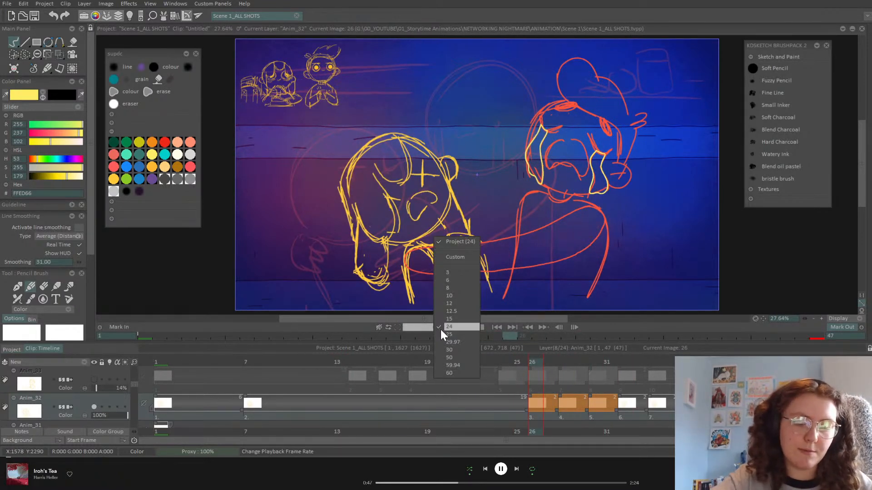
left_click(467, 303)
left_click(468, 327)
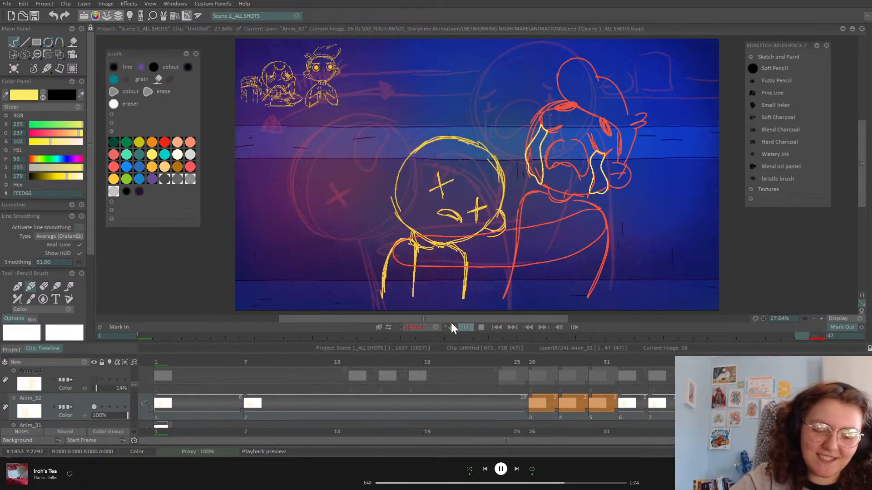
left_click(466, 326)
left_click_drag(507, 360, 191, 377)
left_click(436, 327)
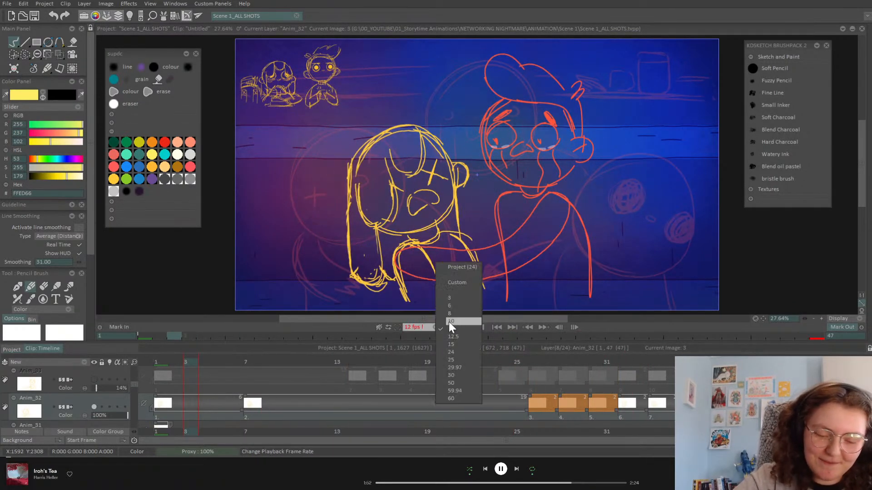
left_click(469, 354)
Pick the red FF5E5B and trace the yellow character's hair ends on Anim_32 at frames 1 and 7
mouse_move(443, 362)
left_mouse_down()
mouse_move(189, 379)
mouse_move(428, 400)
mouse_move(169, 401)
mouse_move(135, 385)
left_mouse_up()
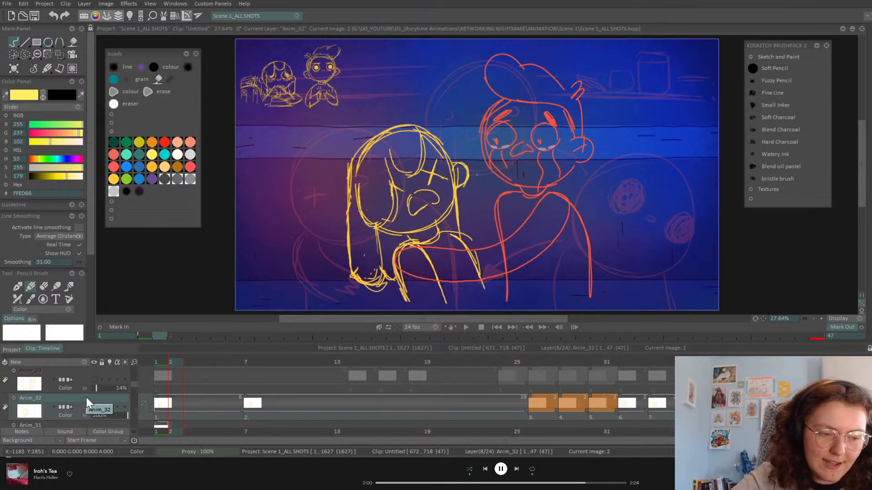
left_click(115, 165)
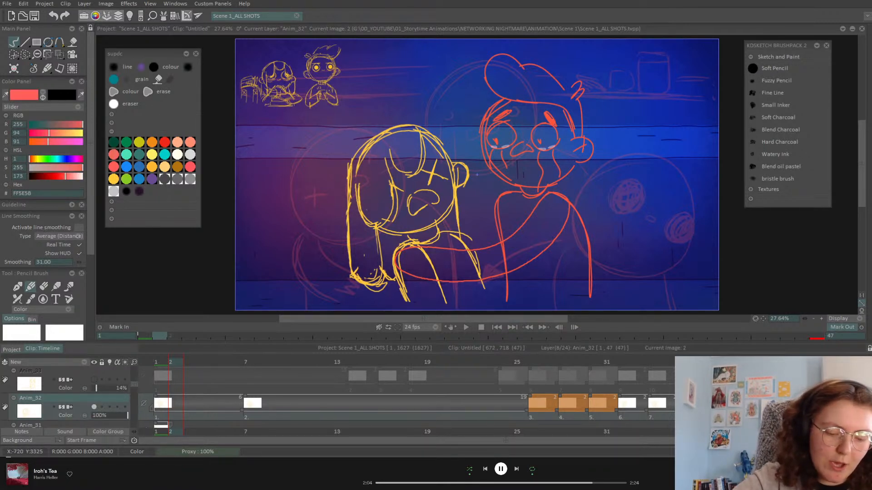
scroll(89, 254, "down", 3)
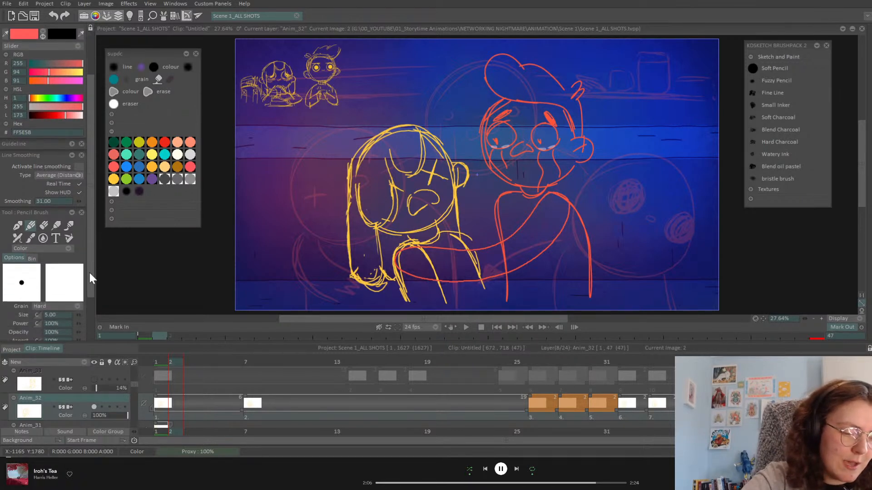
left_click(158, 364)
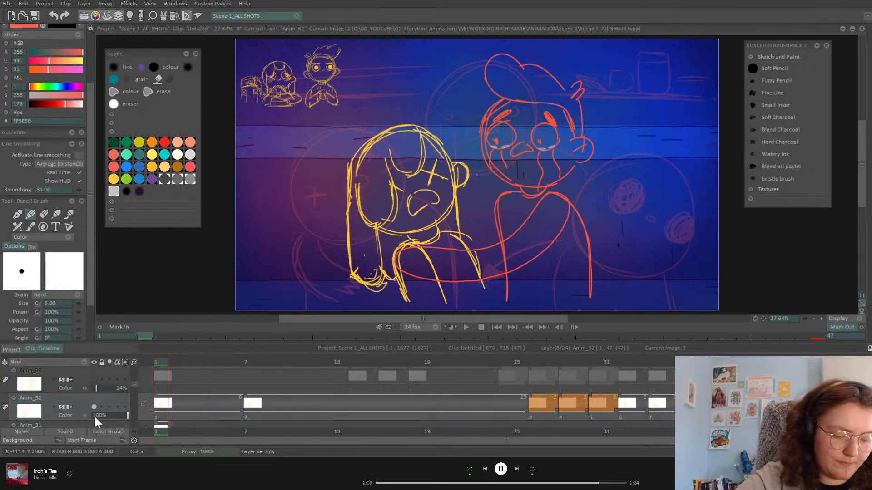
left_click(95, 407)
left_click(94, 407)
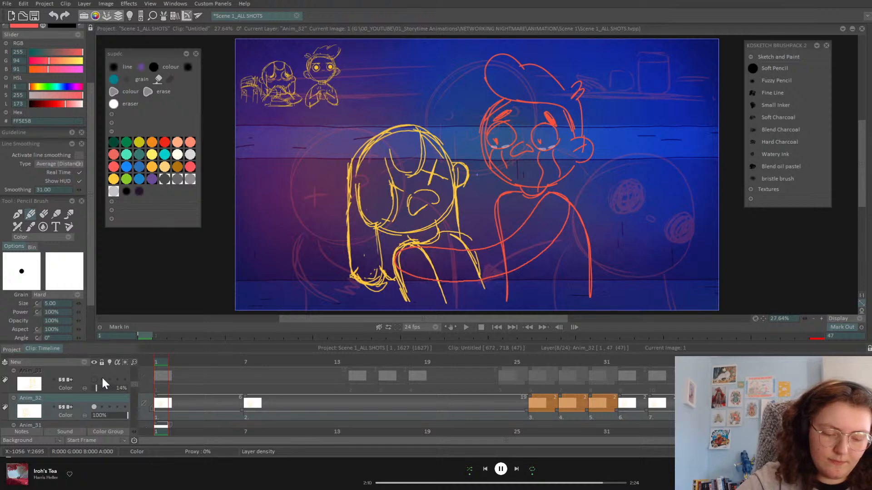
key("Right")
key("Left")
key("Right")
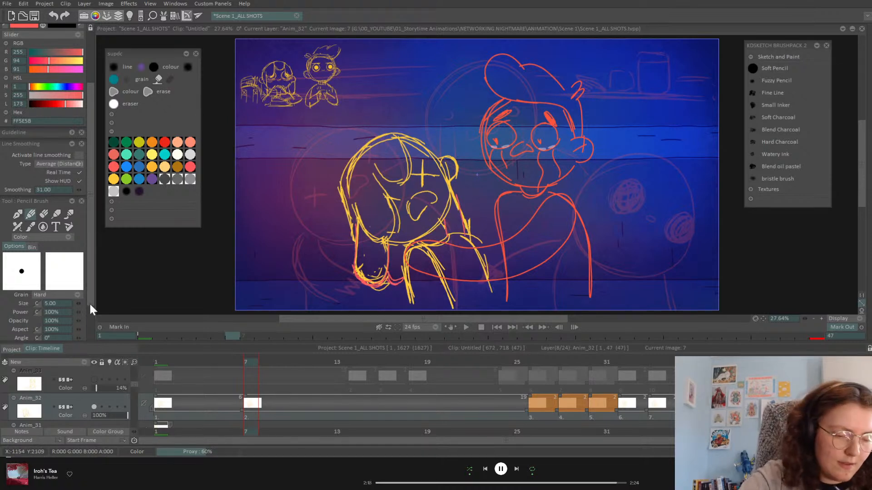
Set the pencil size to 7 and go over the red hair lines at frames 1 and 7
left_click_drag(78, 302, 81, 300)
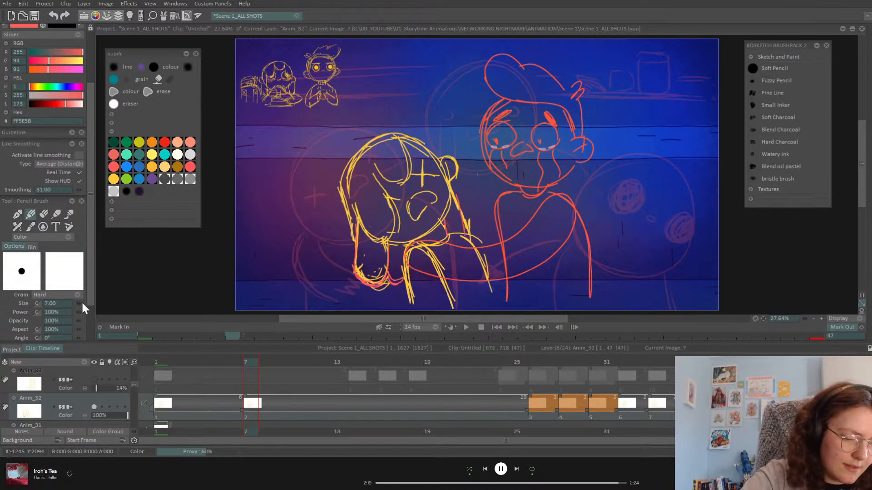
left_click(154, 366)
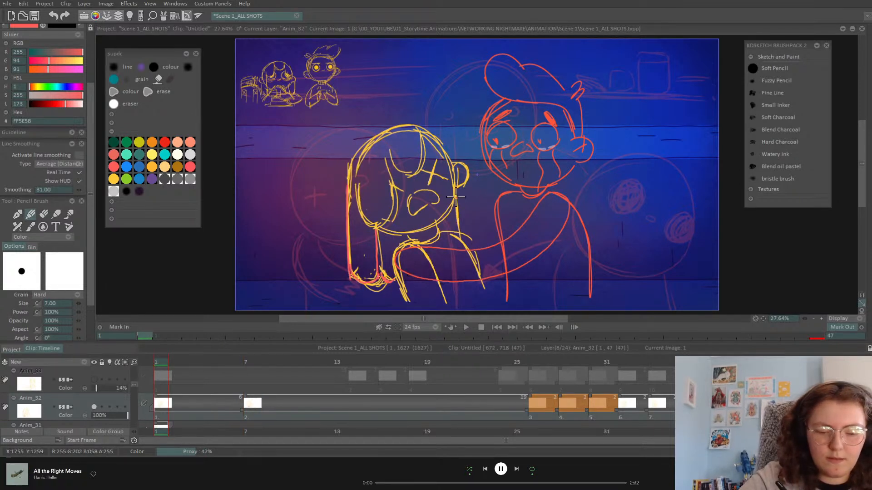
left_click(244, 362)
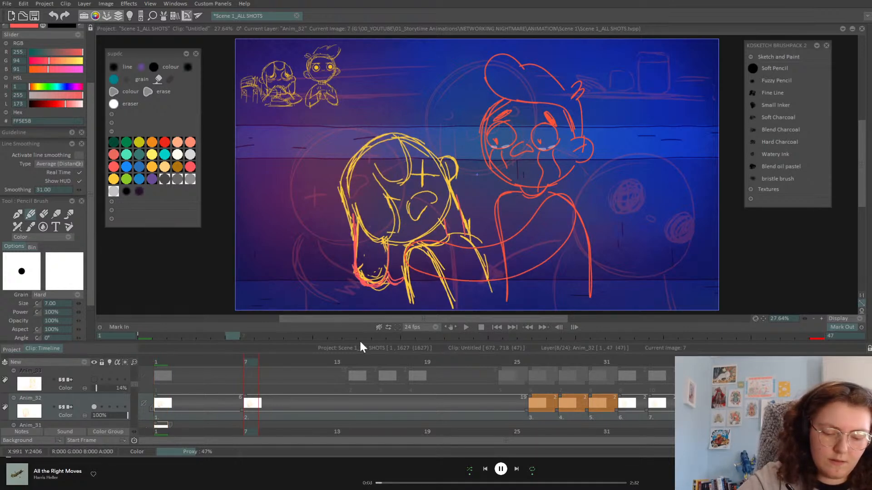
Create a new animation layer above Anim_32 at frame 26 and trace the yellow character's hanging hair on both sides in red
mouse_move(251, 362)
left_mouse_down()
mouse_move(219, 374)
mouse_move(298, 389)
mouse_move(566, 349)
mouse_move(521, 362)
mouse_move(532, 362)
left_mouse_up()
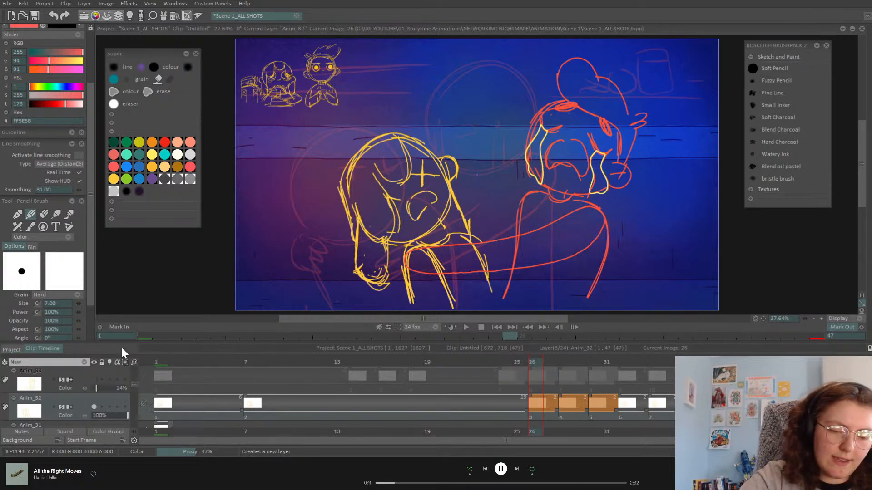
left_click(86, 362)
left_click_drag(355, 217, 364, 279)
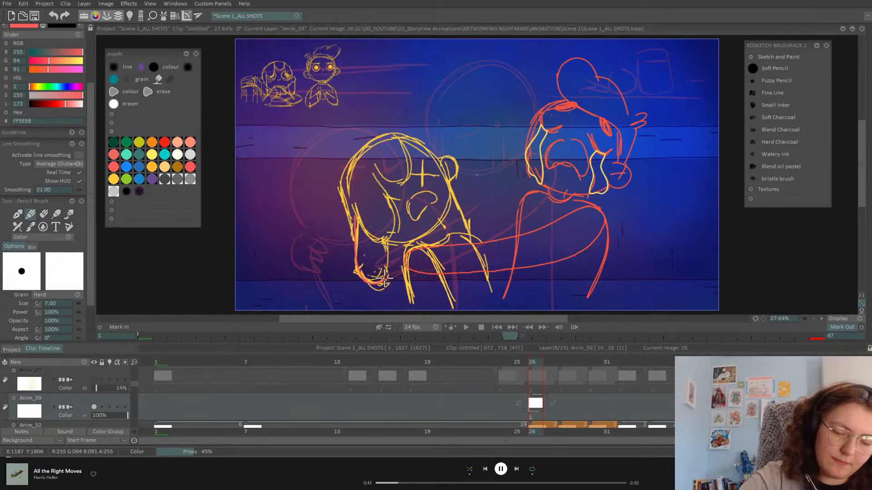
left_click_drag(455, 192, 466, 233)
Add a blank drawing at frame 28 on the red hair layer and flip back to compare it with frame 26
left_click(562, 359)
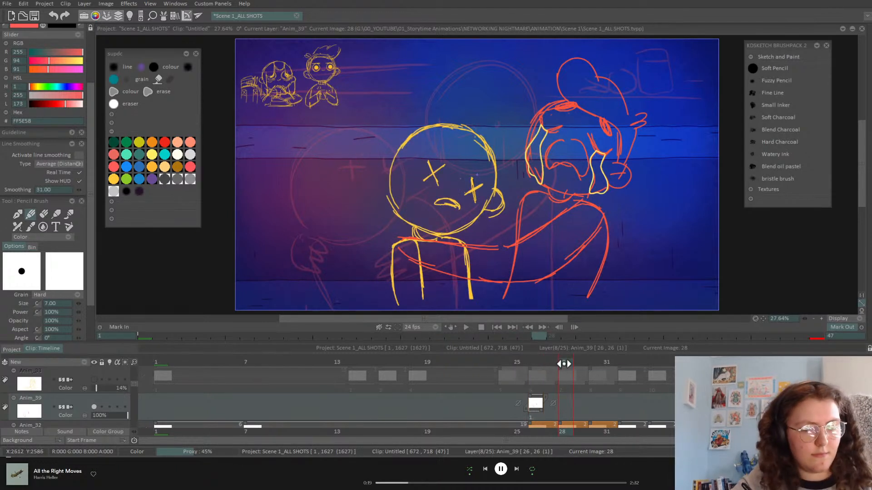
key("Insert")
left_click_drag(538, 362, 569, 363)
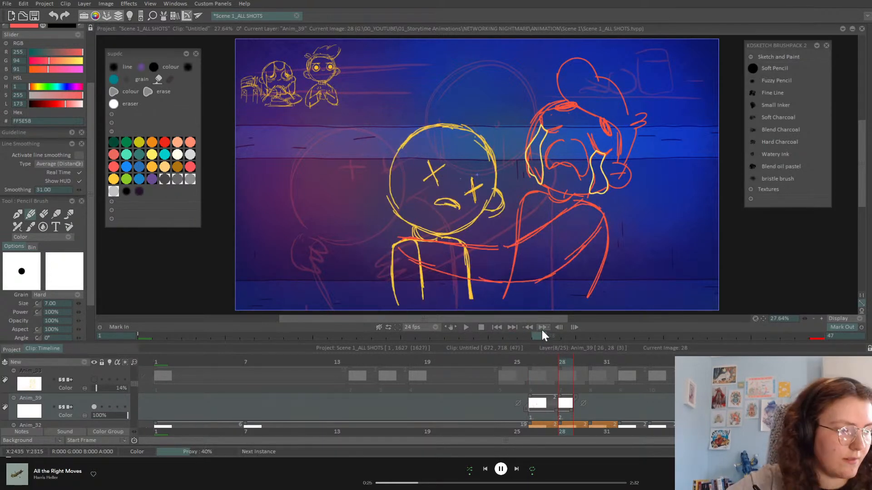
key("Left")
key("Left")
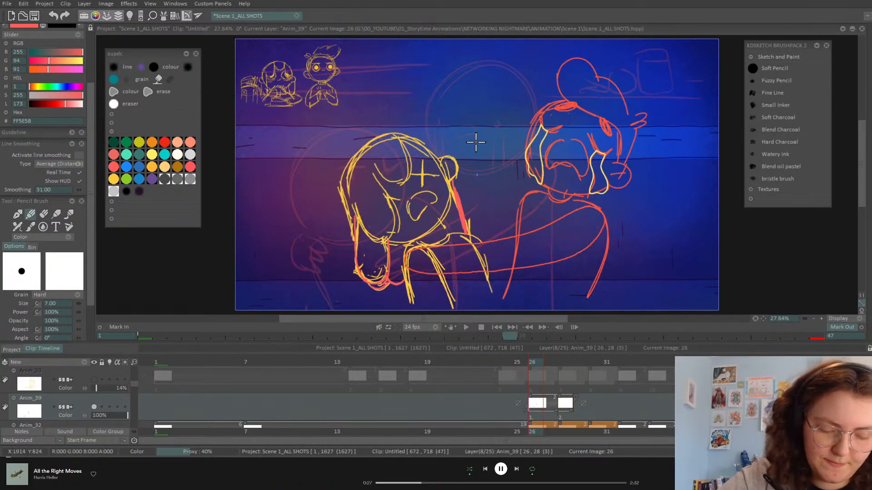
Draw the two drooping fringe locks across the yellow character's forehead at frame 28, flipping to frame 26 for reference
key("Right")
key("Right")
mouse_move(486, 153)
left_mouse_down()
mouse_move(462, 178)
mouse_move(487, 150)
left_mouse_up()
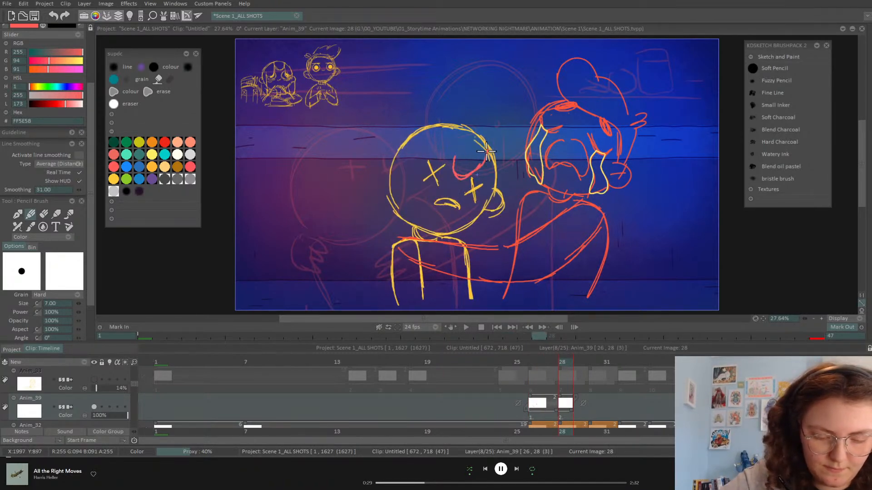
key("Left")
key("Left")
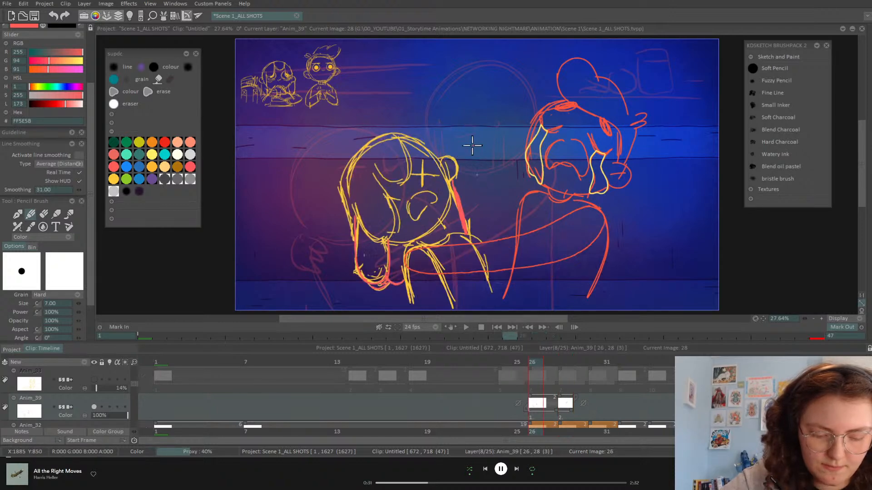
key("Right")
key("Right")
mouse_move(450, 162)
left_mouse_down()
mouse_move(405, 171)
mouse_move(435, 200)
left_mouse_up()
mouse_move(454, 138)
left_mouse_down()
mouse_move(441, 179)
mouse_move(408, 195)
left_mouse_up()
key("Left")
key("Left")
key("Right")
key("Right")
key("Left")
key("Left")
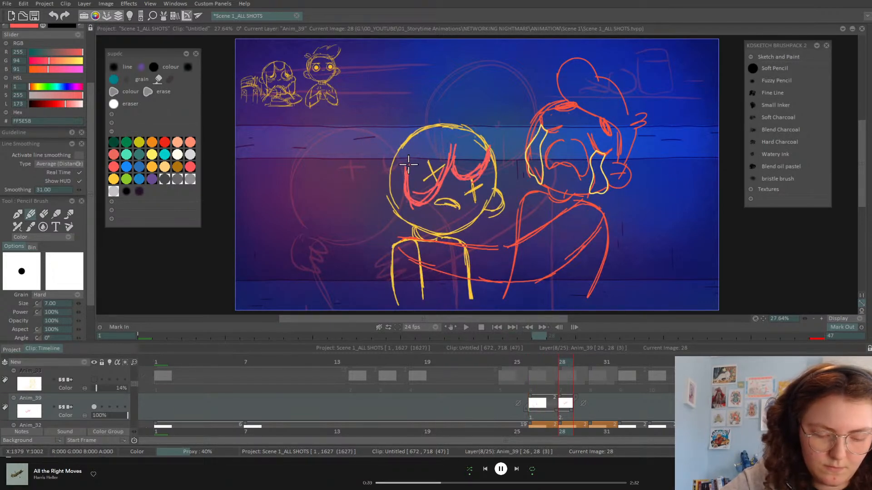
key("Left")
key("Left")
key("Right")
key("Right")
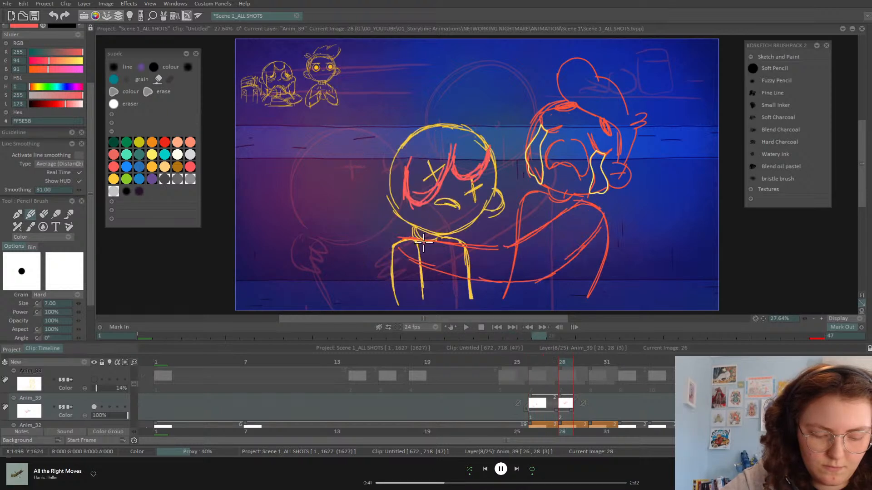
Draw the long hair hanging on both sides of the yellow character's head and over its crown at frame 28
left_click_drag(407, 189, 402, 258)
mouse_move(388, 158)
left_mouse_down()
mouse_move(372, 248)
mouse_move(392, 257)
mouse_move(374, 240)
mouse_move(391, 160)
mouse_move(382, 177)
mouse_move(416, 127)
left_mouse_up()
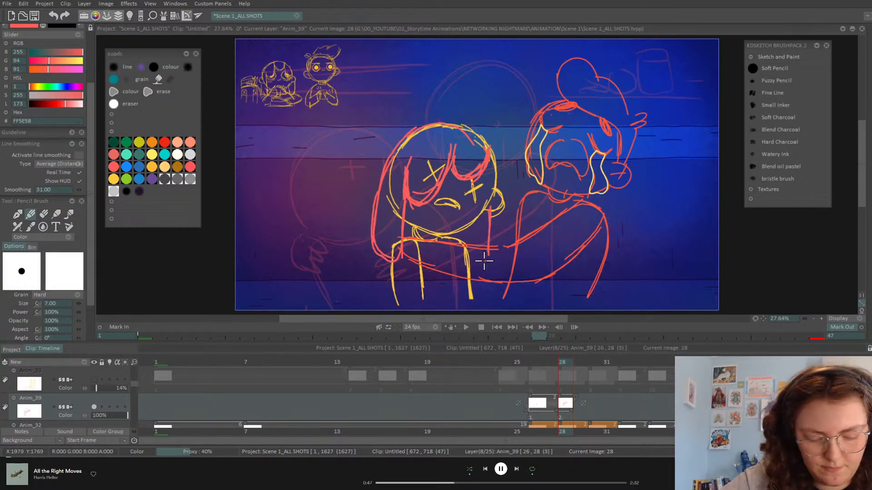
left_click_drag(489, 205, 484, 262)
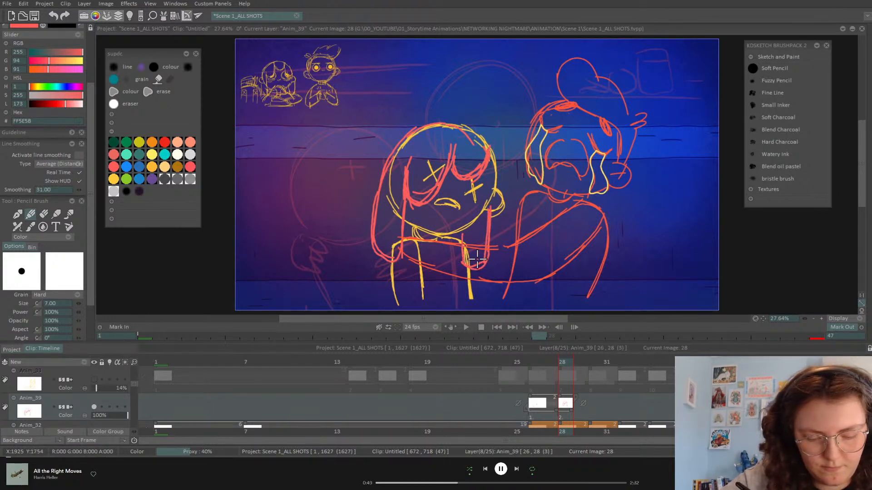
Add a blank drawing at frame 30 on the red hair layer and flip between it and frame 28
key("Left")
key("Right")
key("Right")
key("Right")
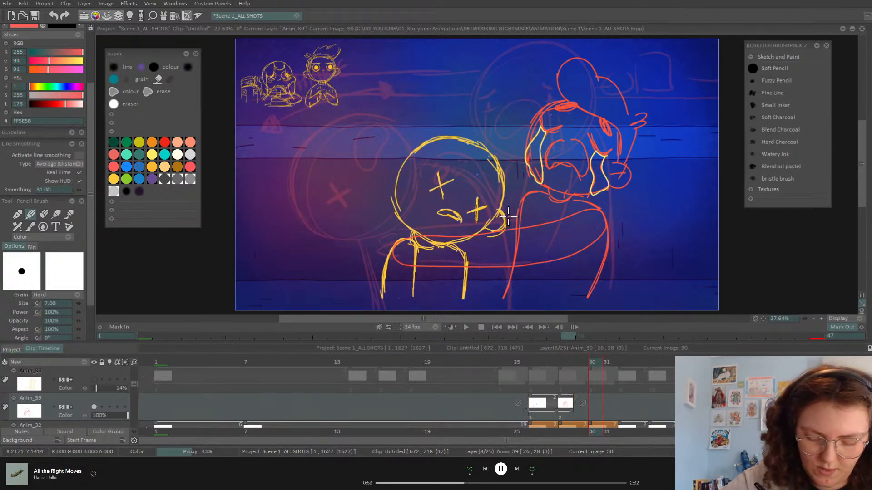
key("Insert")
key("Left")
key("Right")
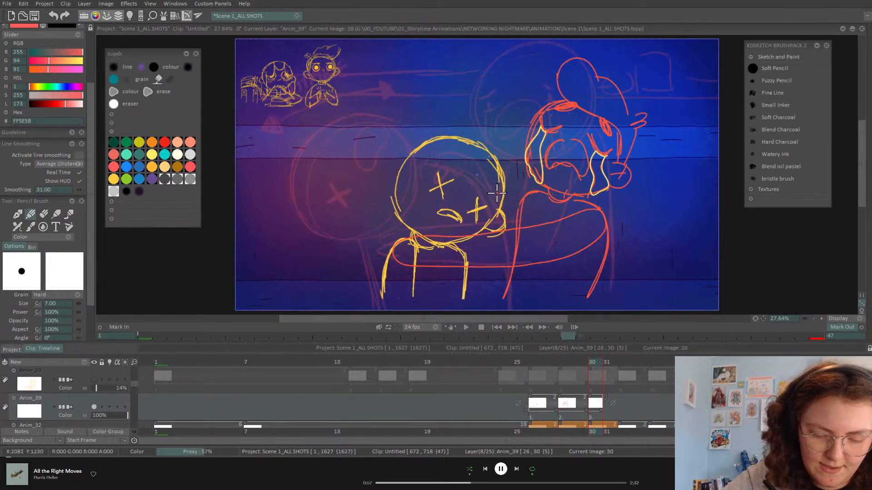
Draw the two drooping fringe locks across the yellow character's forehead at frame 30, comparing with frame 28
mouse_move(463, 187)
left_mouse_down()
mouse_move(488, 206)
mouse_move(500, 177)
mouse_move(475, 208)
mouse_move(466, 174)
mouse_move(453, 217)
mouse_move(463, 176)
mouse_move(444, 228)
left_mouse_up()
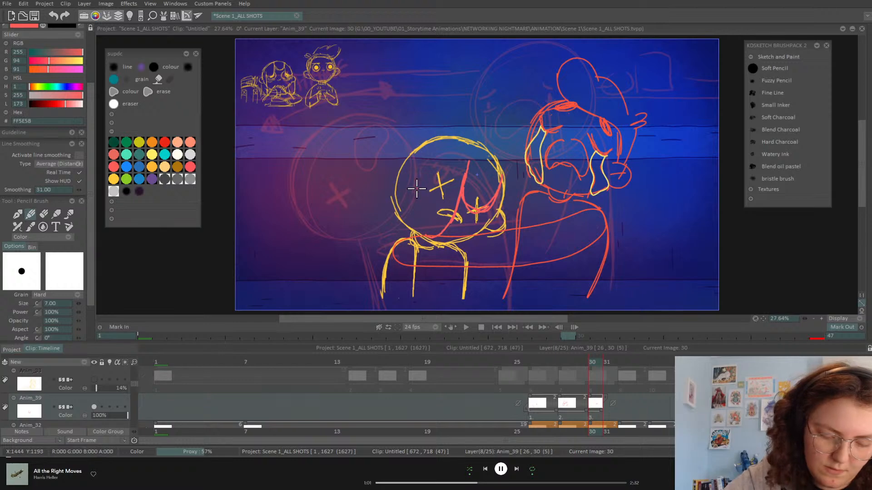
key("Left")
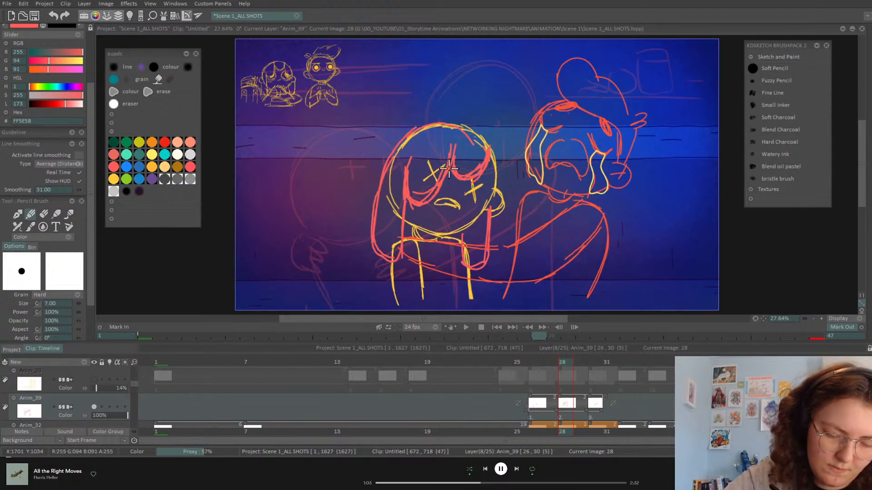
key("Right")
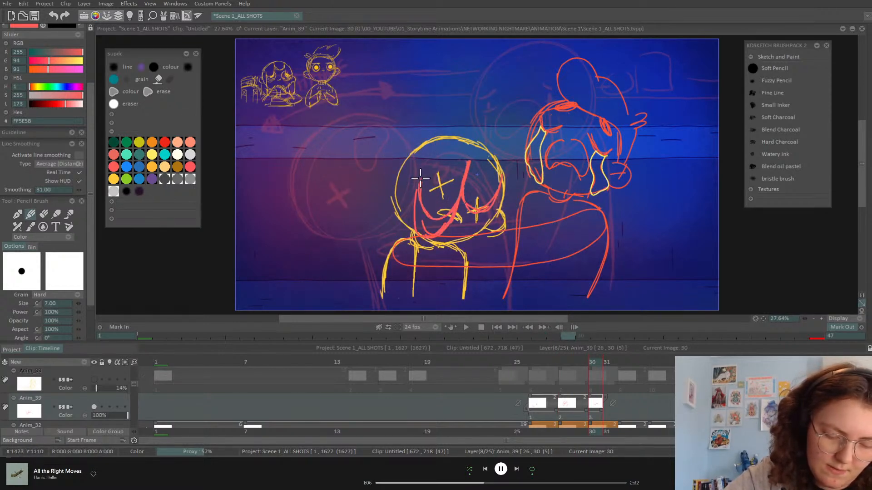
left_click(42, 213)
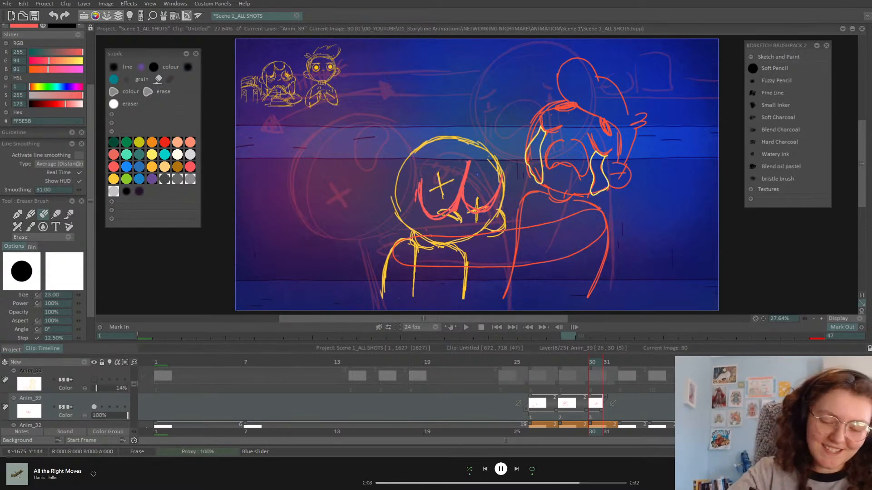
key("Left")
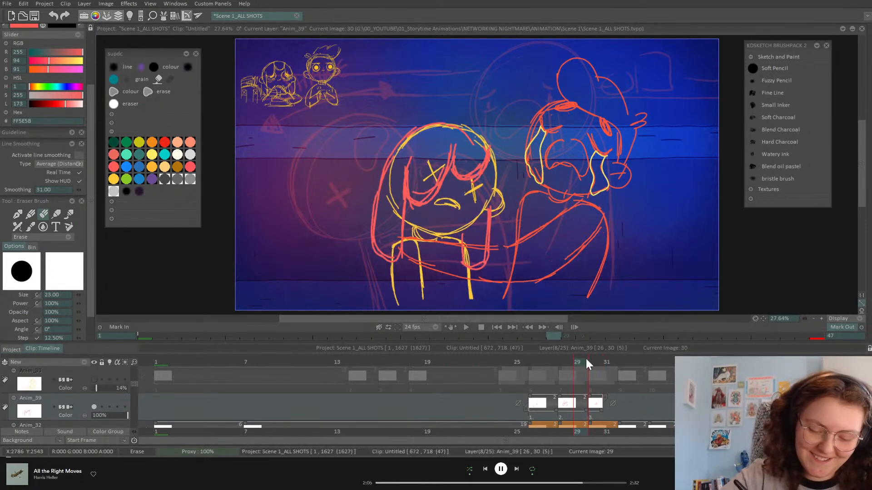
key("Right")
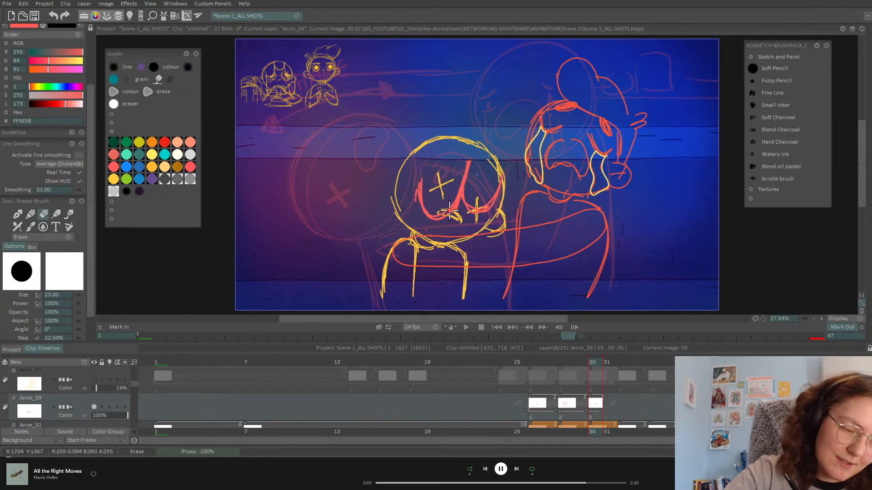
Redraw the fringe lock nearest the yellow character's ear with a higher curve at frame 30 and erase its old strokes
left_click(31, 214)
left_click_drag(470, 163, 488, 200)
left_click_drag(501, 172, 491, 201)
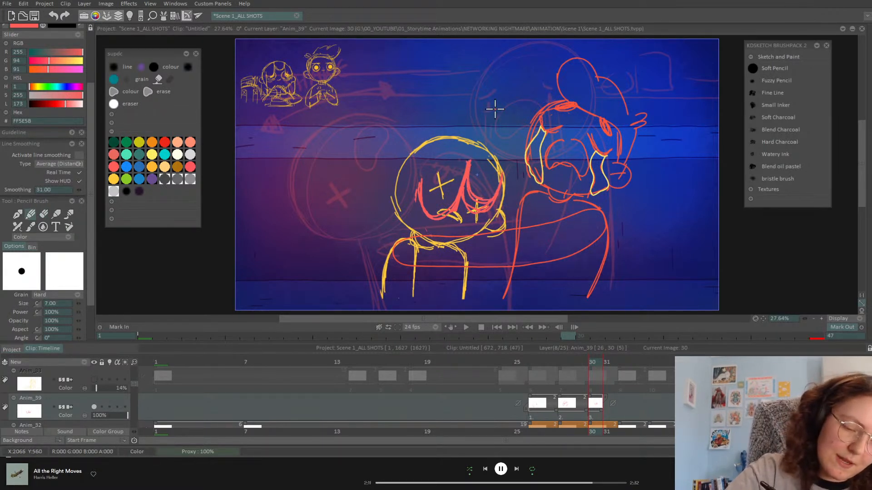
left_click(40, 214)
left_click_drag(475, 220, 500, 203)
left_click(30, 214)
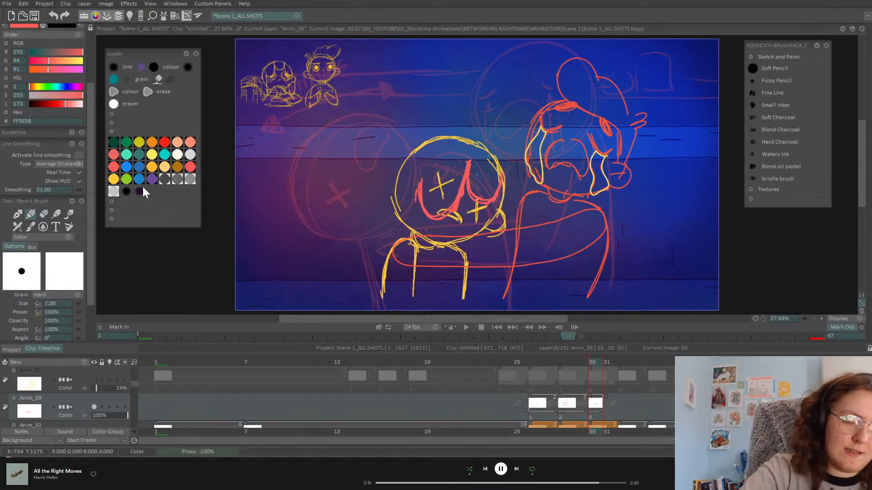
Draw the long hair strand hanging from the left side of the yellow character's head at frame 30, flipping to frame 28 for reference
left_click_drag(399, 166, 391, 208)
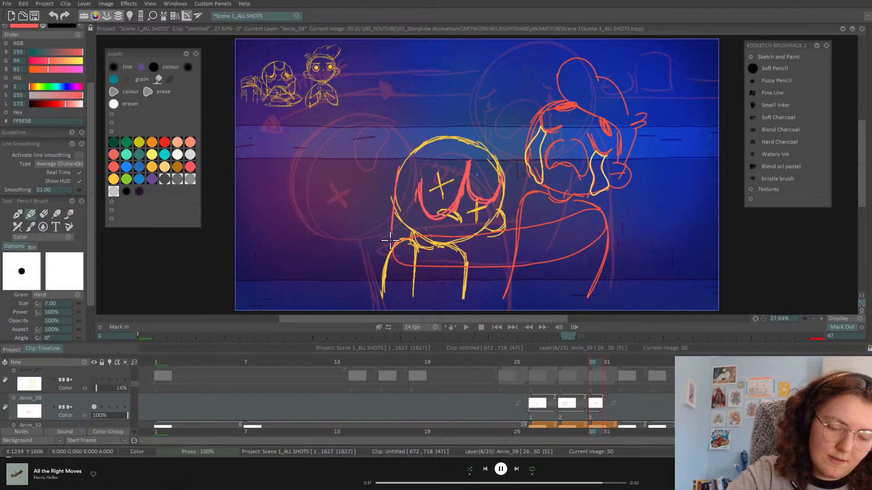
left_click_drag(423, 182, 420, 275)
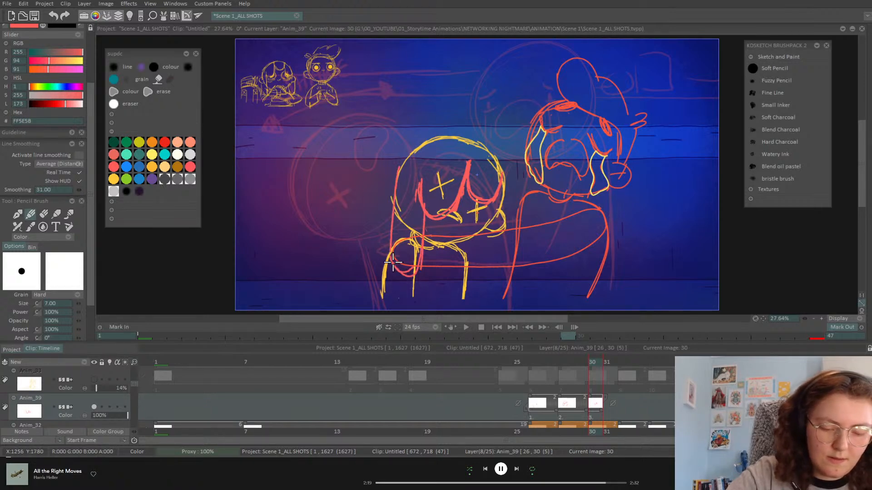
left_click_drag(423, 196, 415, 273)
left_click_drag(398, 183, 390, 253)
key("Left")
key("Left")
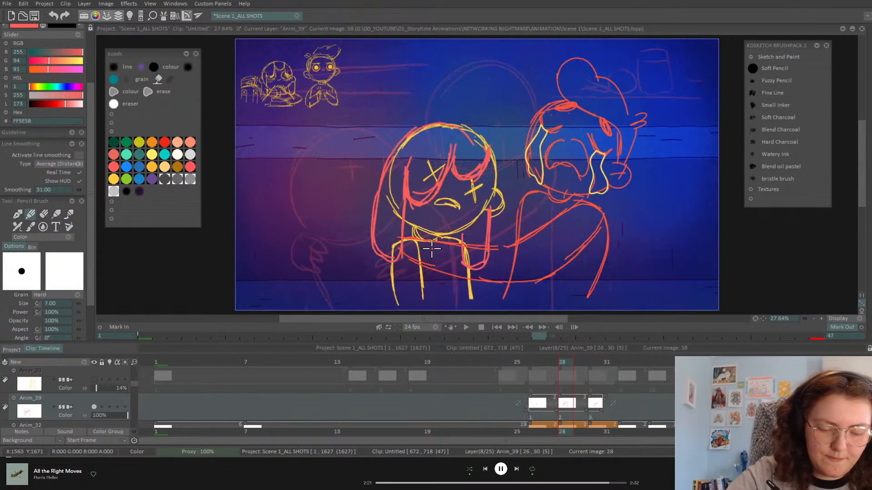
key("Right")
key("Left")
key("Right")
key("Left")
key("Right")
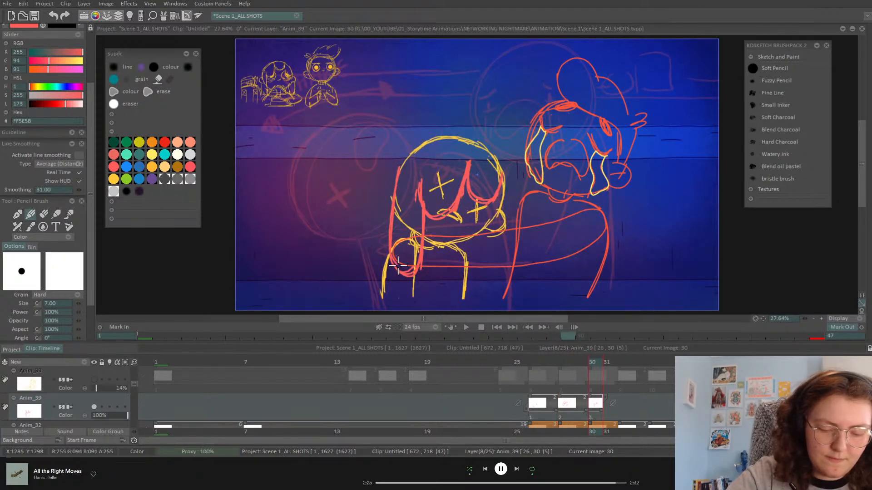
key("e")
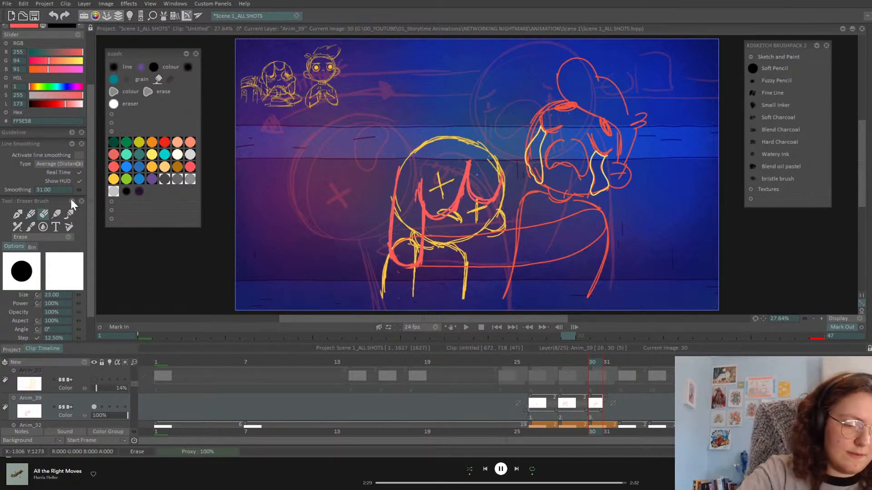
Draw the hair strand hanging below the yellow character's ear at frame 30, comparing it with the previous drawing
left_click(30, 213)
mouse_move(494, 233)
left_mouse_down()
mouse_move(495, 255)
mouse_move(475, 287)
mouse_move(468, 278)
mouse_move(492, 279)
left_mouse_up()
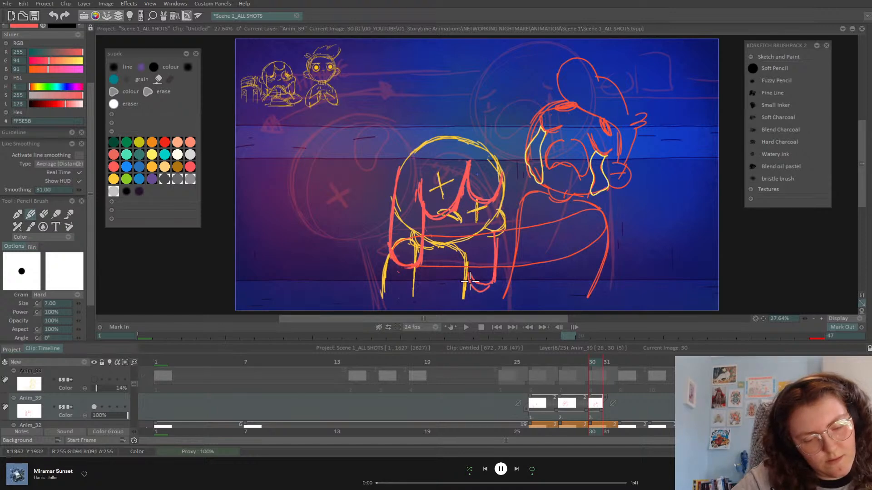
key("Left")
key("Left")
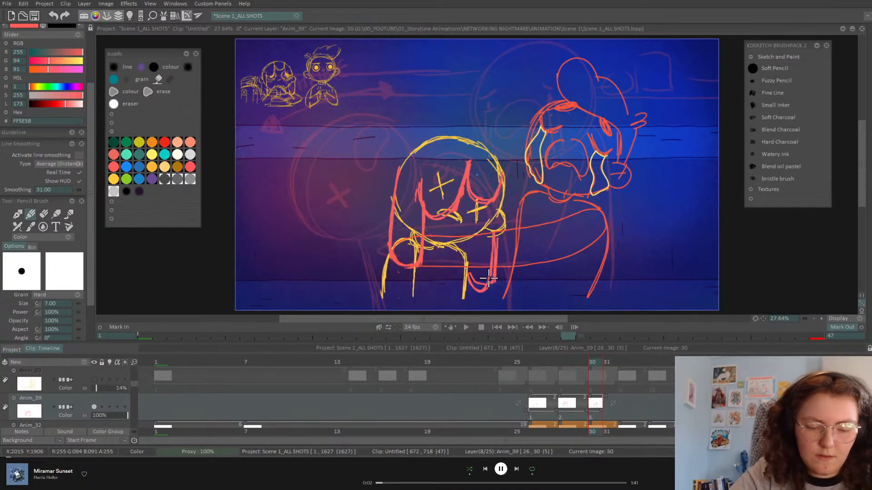
key("Left")
key("Left")
key("Right")
key("Right")
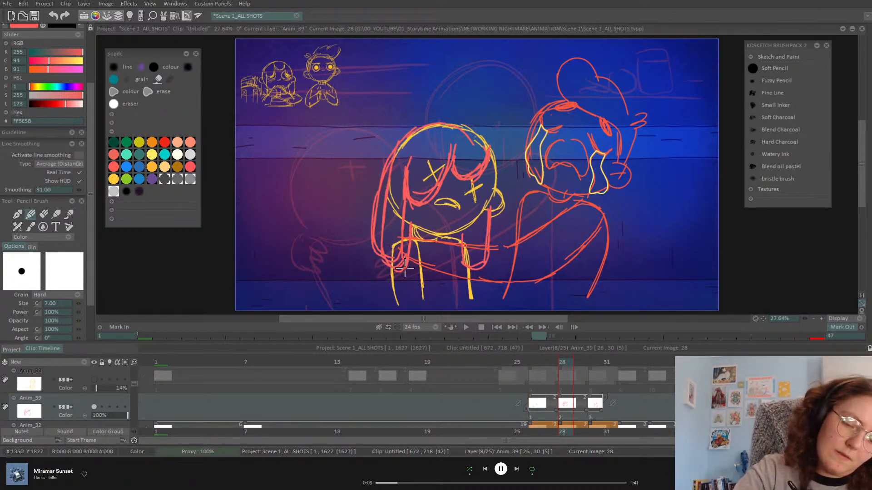
Redraw the long left hair strand closer to the head at frame 28, erase its old outer line, and flip through the neighbouring drawings
left_click(54, 214)
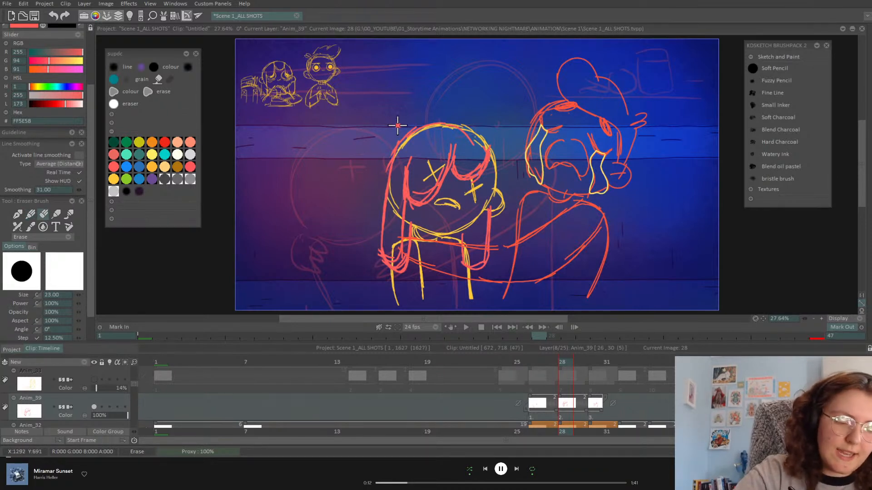
left_click(29, 213)
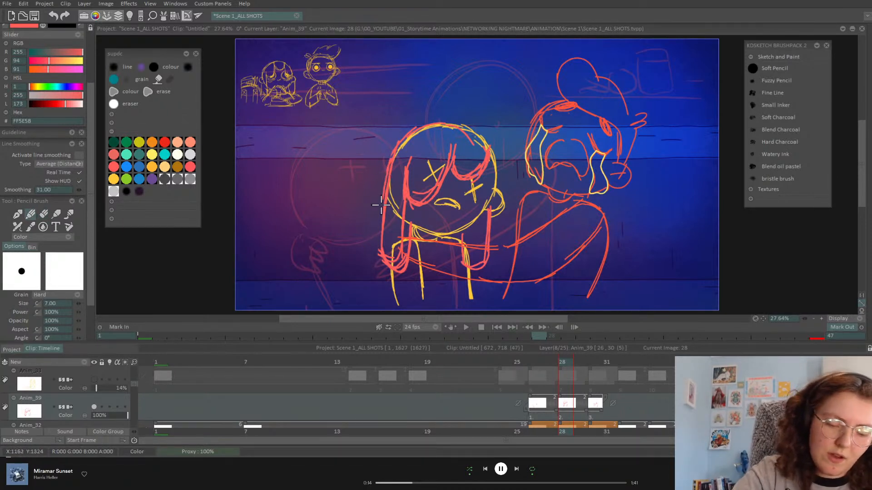
left_click(43, 214)
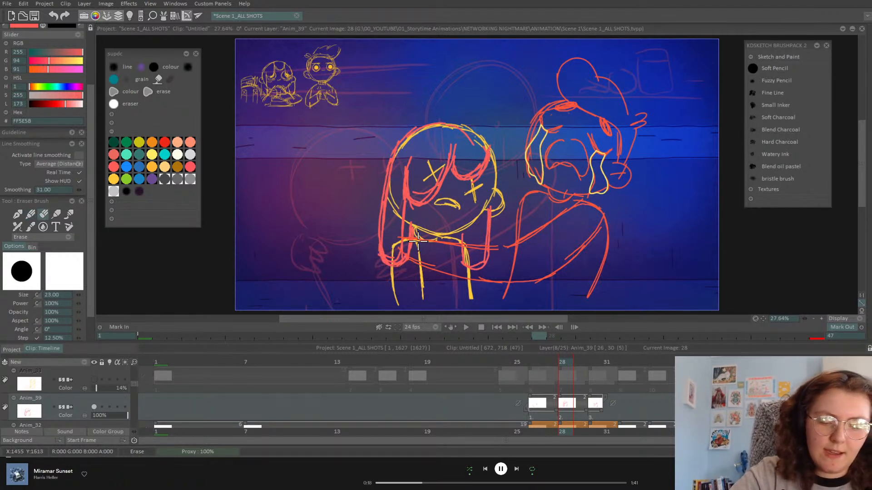
left_click(30, 215)
key("Left")
key("Right")
key("Right")
key("Right")
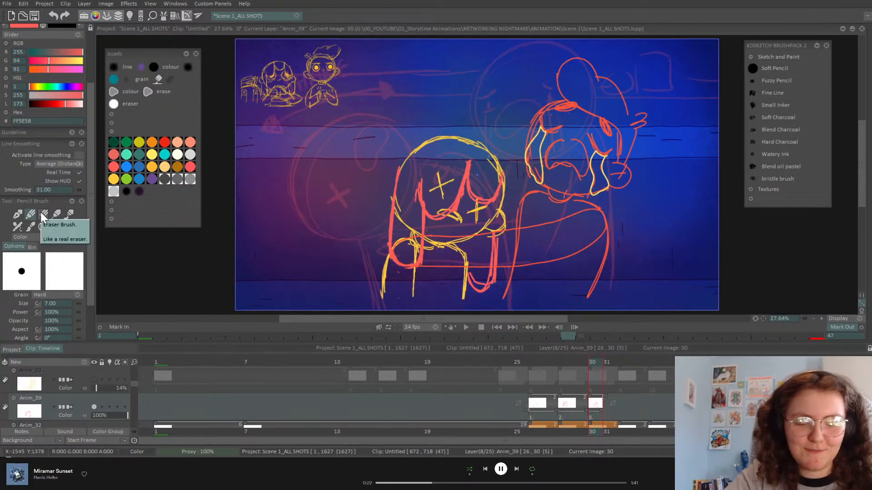
Trace the long hair on both sides of the yellow character's head in red at frame 32
key("Right")
key("Right")
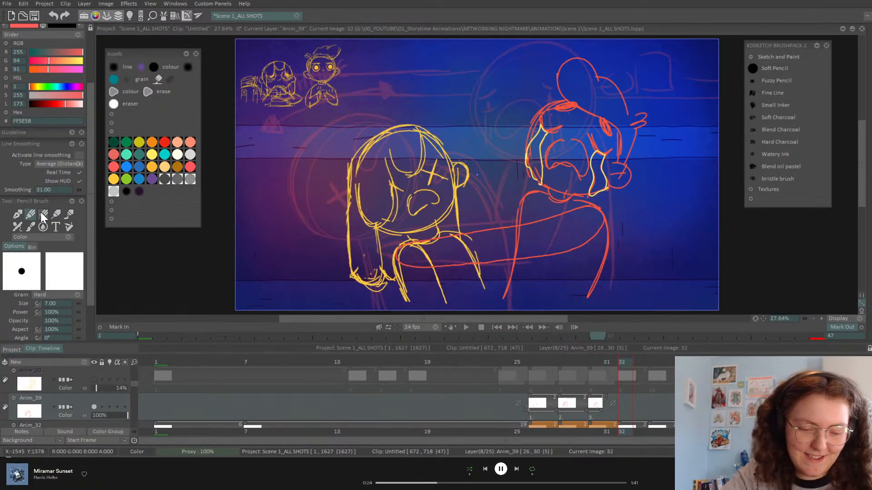
mouse_move(350, 177)
left_mouse_down()
mouse_move(352, 282)
mouse_move(382, 263)
left_mouse_up()
left_click_drag(379, 222, 373, 282)
left_click_drag(382, 242, 396, 278)
left_click_drag(456, 186, 461, 237)
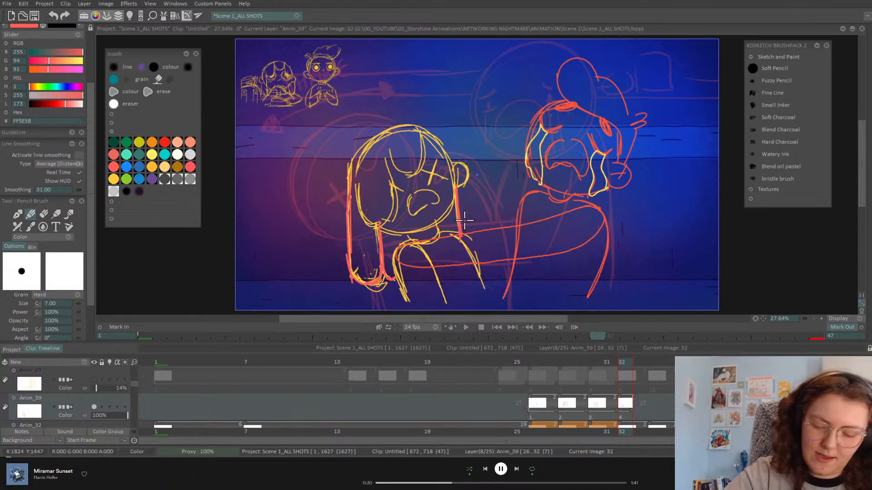
Hold the frame 32 hair drawing for two frames and repeat the four-drawing hair cycle through frame 47
left_click_drag(632, 410, 641, 402)
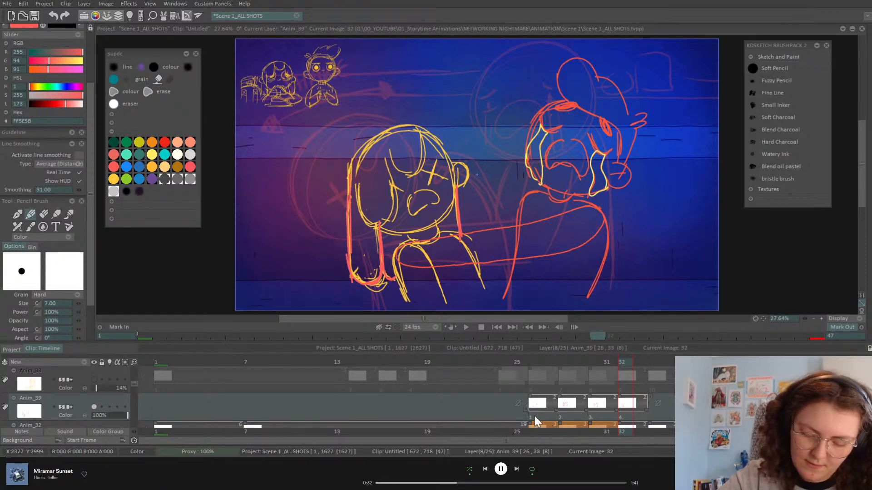
left_click(655, 408)
left_click(673, 416)
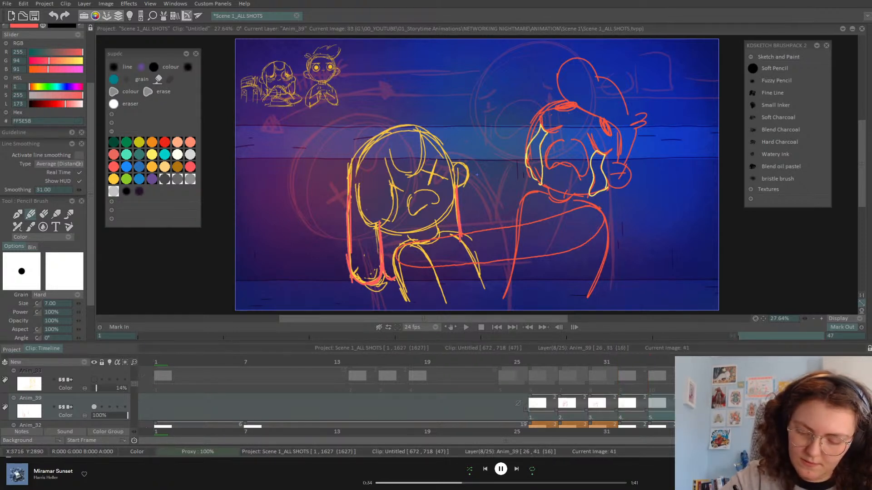
key("ctrl+v")
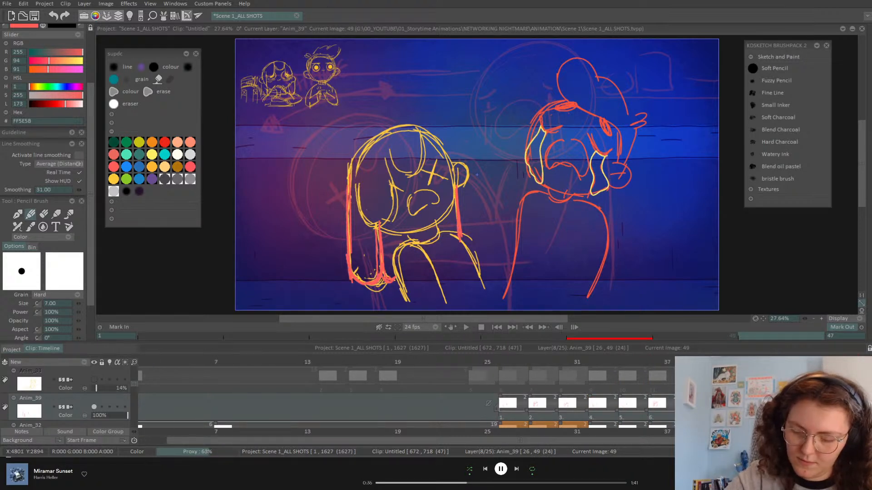
left_click(828, 390)
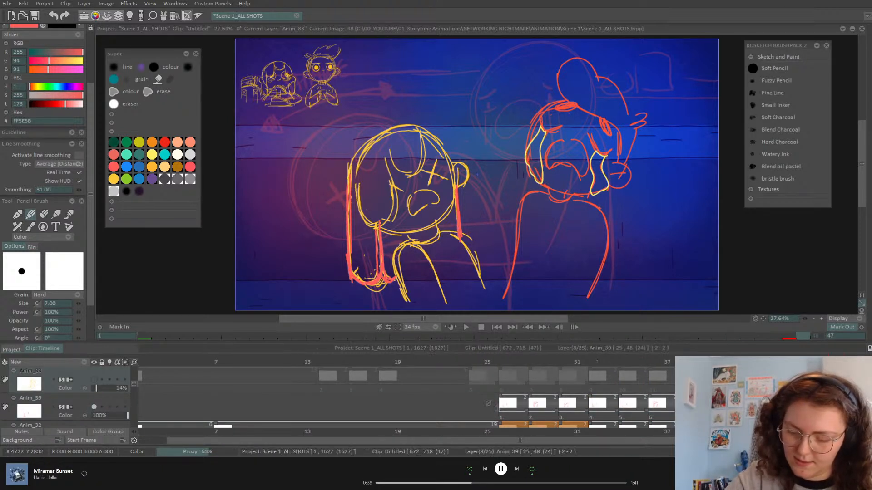
mouse_move(852, 413)
left_mouse_down()
mouse_move(814, 410)
mouse_move(821, 412)
left_mouse_up()
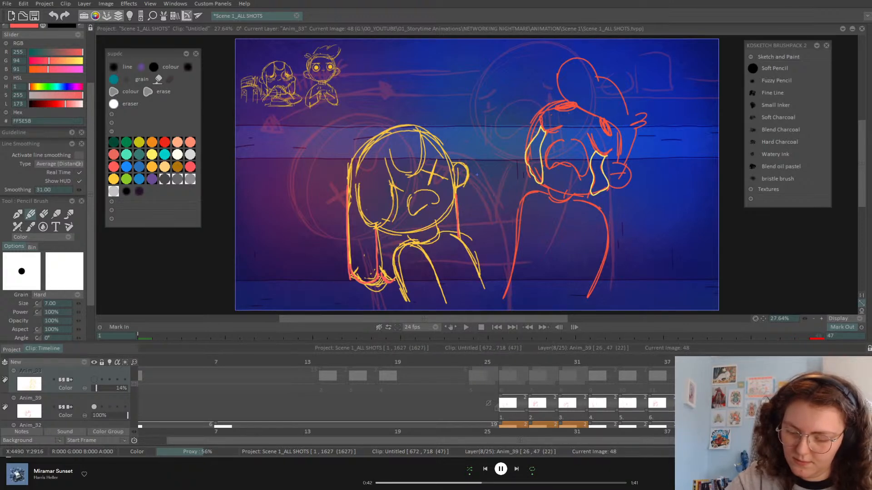
Play back the clip to check the looping hair, and return to frame 26
left_click(467, 328)
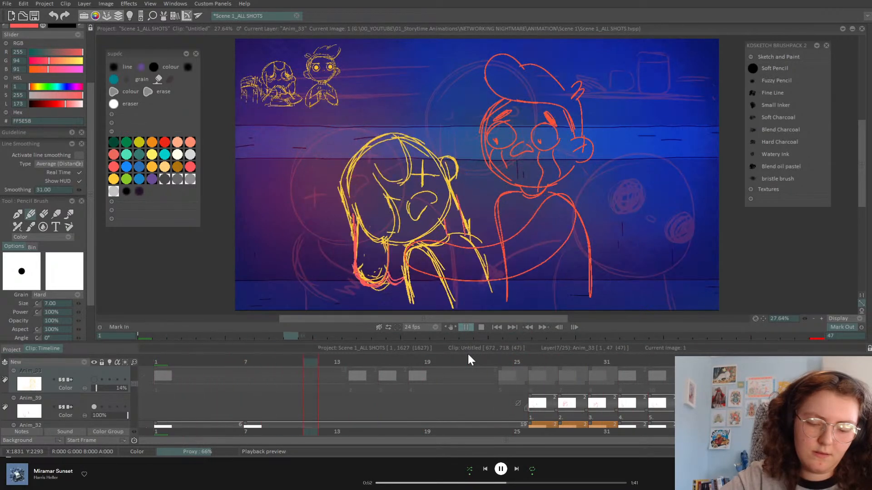
left_click(482, 326)
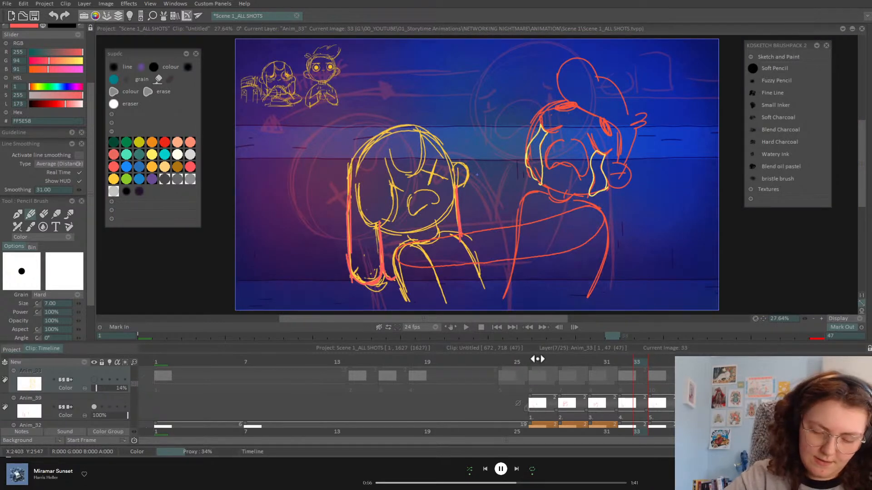
mouse_move(537, 359)
left_mouse_down()
mouse_move(607, 374)
mouse_move(753, 373)
mouse_move(538, 386)
left_mouse_up()
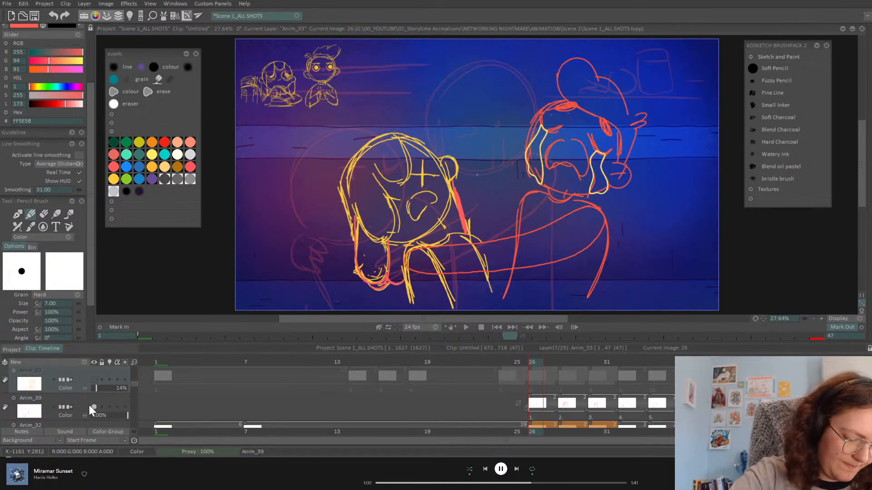
Trace the two fringe locks over the yellow character's face in red on layer Anim_39 at frame 26
scroll(136, 385, "down", 1)
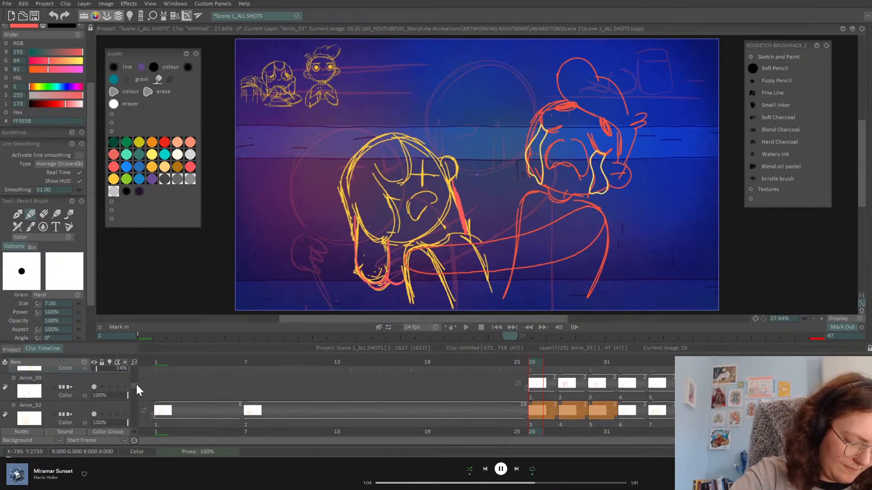
left_click(84, 381)
mouse_move(375, 176)
left_mouse_down()
mouse_move(395, 214)
mouse_move(380, 241)
mouse_move(367, 240)
left_mouse_up()
left_click_drag(354, 201, 393, 227)
mouse_move(376, 162)
left_mouse_down()
mouse_move(401, 176)
mouse_move(400, 137)
mouse_move(407, 169)
left_mouse_up()
mouse_move(400, 136)
left_mouse_down()
mouse_move(407, 172)
mouse_move(389, 187)
mouse_move(400, 136)
mouse_move(395, 188)
left_mouse_up()
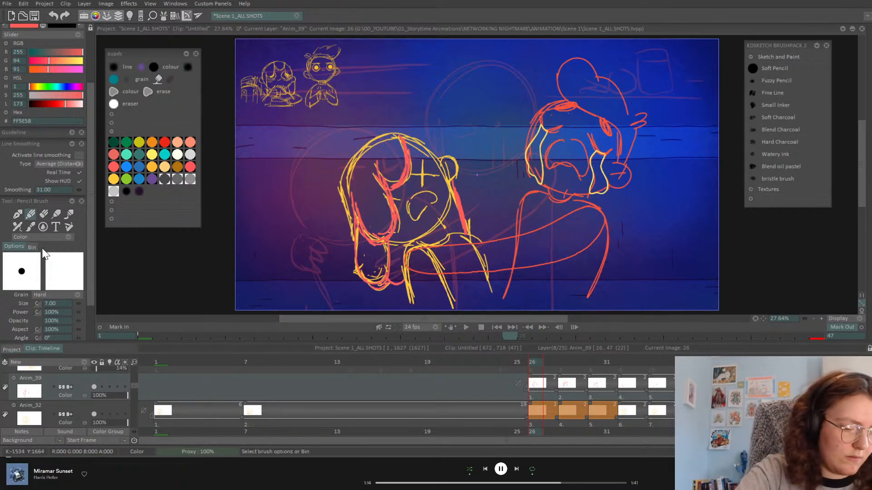
Erase and redraw the larger fringe lock slightly farther toward the left edge of the face at frame 26
left_click(114, 192)
mouse_move(384, 196)
left_mouse_down()
mouse_move(402, 227)
mouse_move(386, 229)
mouse_move(379, 255)
mouse_move(364, 225)
left_mouse_up()
mouse_move(344, 183)
left_mouse_down()
mouse_move(374, 209)
mouse_move(378, 173)
mouse_move(385, 240)
mouse_move(363, 238)
mouse_move(347, 182)
mouse_move(354, 239)
mouse_move(348, 214)
mouse_move(374, 239)
mouse_move(383, 185)
left_mouse_up()
left_click(30, 215)
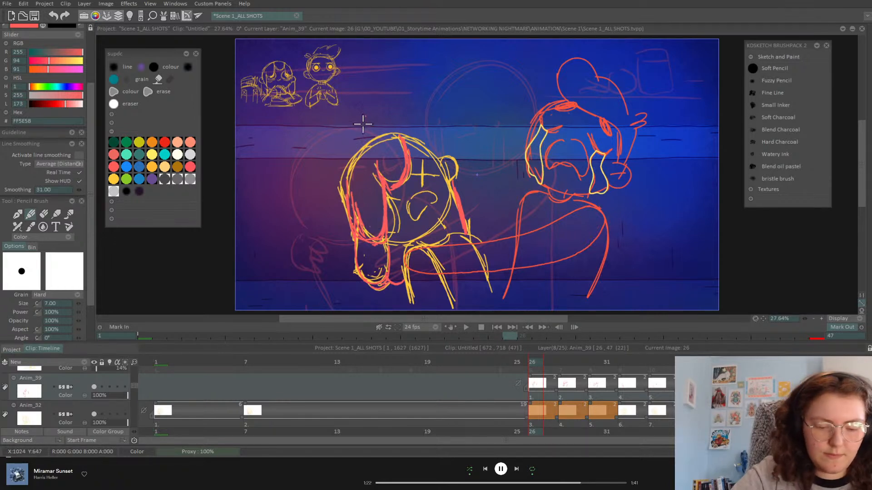
Trace the hair over the yellow character's crown and reinforce the long left strand in red at frame 26
mouse_move(355, 159)
left_mouse_down()
mouse_move(379, 139)
mouse_move(349, 197)
mouse_move(399, 135)
mouse_move(429, 150)
mouse_move(457, 212)
left_mouse_up()
left_click_drag(353, 237, 384, 279)
left_click_drag(388, 245, 385, 279)
left_click_drag(355, 246, 369, 283)
Trace the fringe locks and crown hair over the yellow character in red on layer Anim_39 at frames 28 and 30
key("Right")
key("Right")
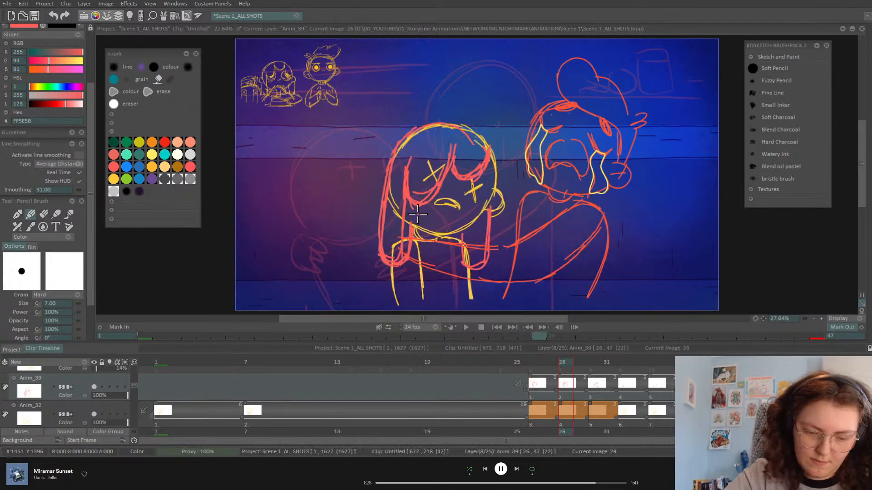
mouse_move(407, 172)
left_mouse_down()
mouse_move(446, 136)
mouse_move(399, 167)
mouse_move(476, 139)
mouse_move(463, 138)
mouse_move(483, 150)
mouse_move(498, 169)
left_mouse_up()
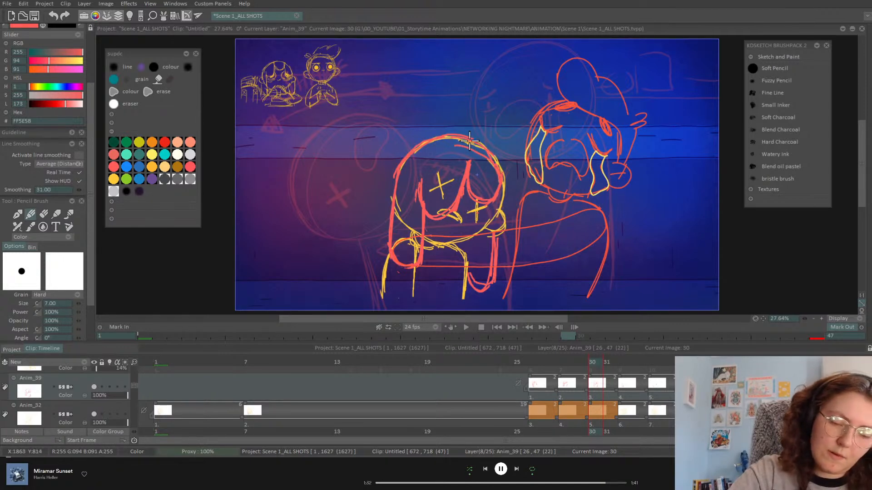
key("Left")
key("Left")
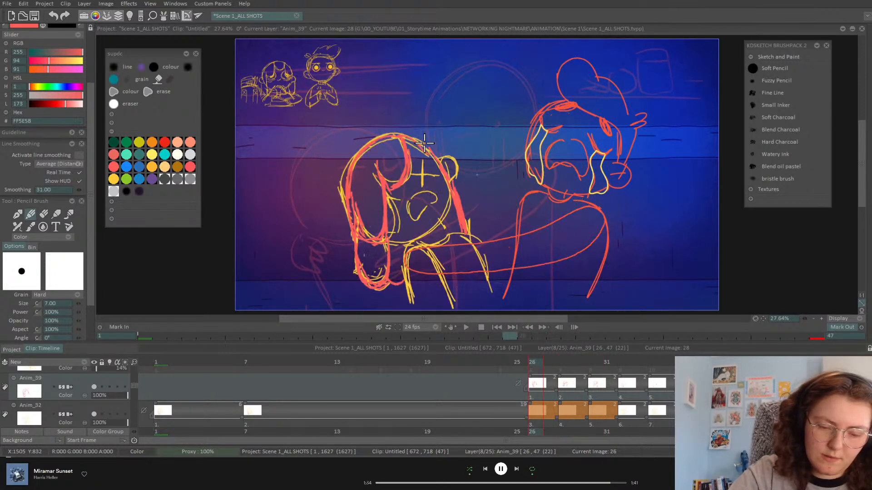
Trace the yellow character's two fringe locks and crown hair in red on layer Anim_39 at frame 32, using frame 26 as reference
key("Right")
key("Right")
key("Right")
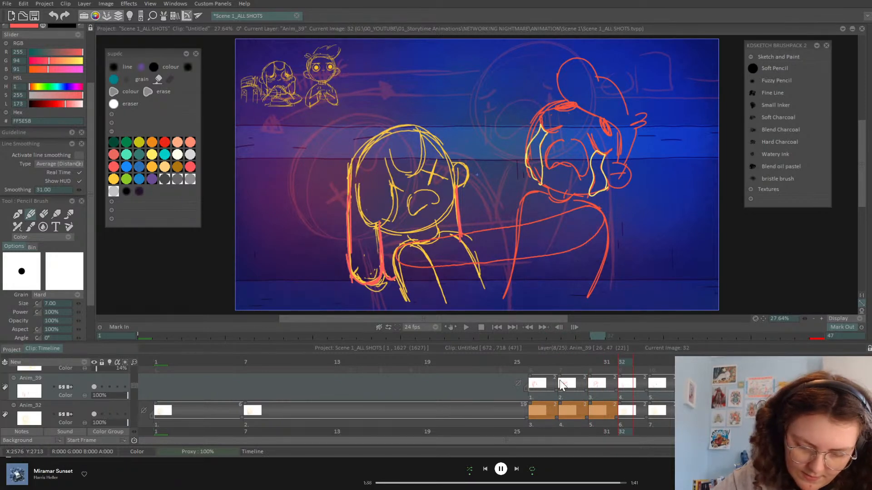
left_click(536, 361)
left_click(622, 362)
mouse_move(370, 150)
left_mouse_down()
mouse_move(351, 169)
mouse_move(363, 146)
mouse_move(352, 162)
mouse_move(352, 271)
mouse_move(368, 284)
mouse_move(378, 233)
mouse_move(385, 272)
left_mouse_up()
mouse_move(386, 161)
left_mouse_down()
mouse_move(391, 209)
mouse_move(363, 210)
mouse_move(361, 179)
mouse_move(381, 223)
mouse_move(389, 162)
mouse_move(386, 212)
mouse_move(356, 192)
mouse_move(389, 158)
mouse_move(420, 153)
mouse_move(420, 125)
mouse_move(407, 172)
mouse_move(388, 150)
mouse_move(421, 147)
mouse_move(420, 124)
mouse_move(446, 162)
mouse_move(416, 126)
mouse_move(357, 146)
mouse_move(349, 200)
left_mouse_up()
Repeat the four red hair drawings along layer Anim_39 through frame 47 and play back the clip to check the loop
left_click_drag(539, 396, 728, 392)
left_click(653, 362)
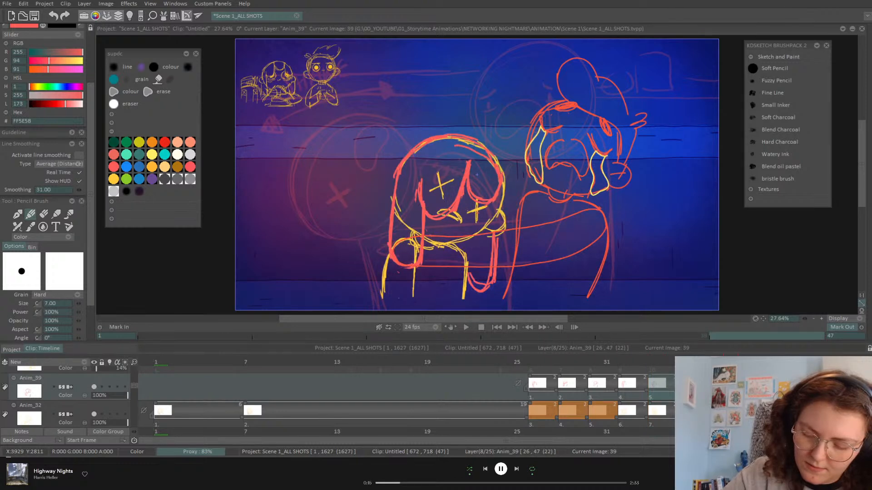
left_click(846, 364)
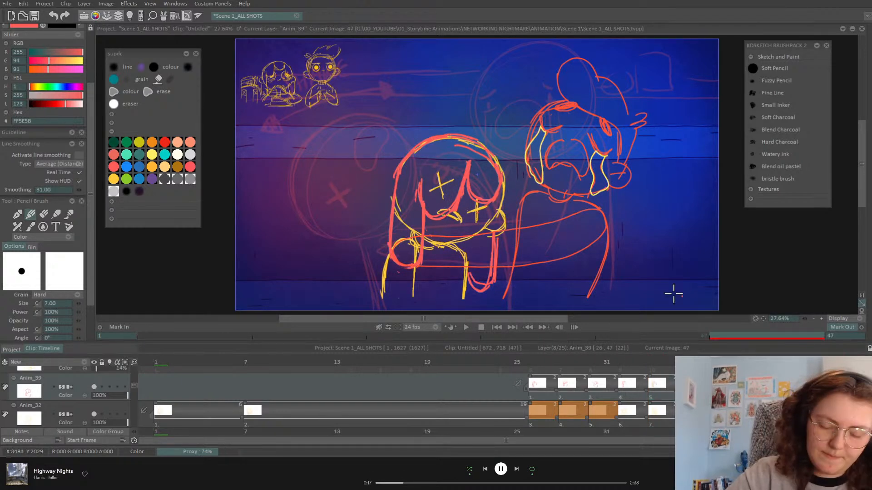
left_click(469, 326)
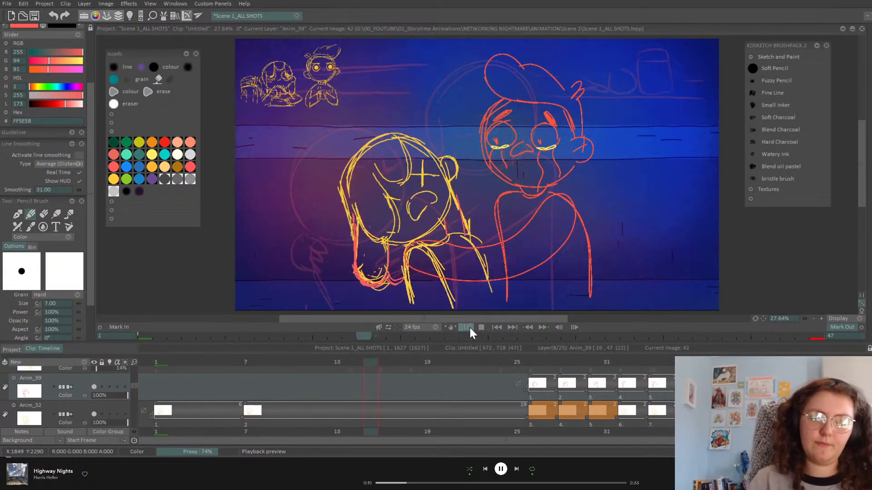
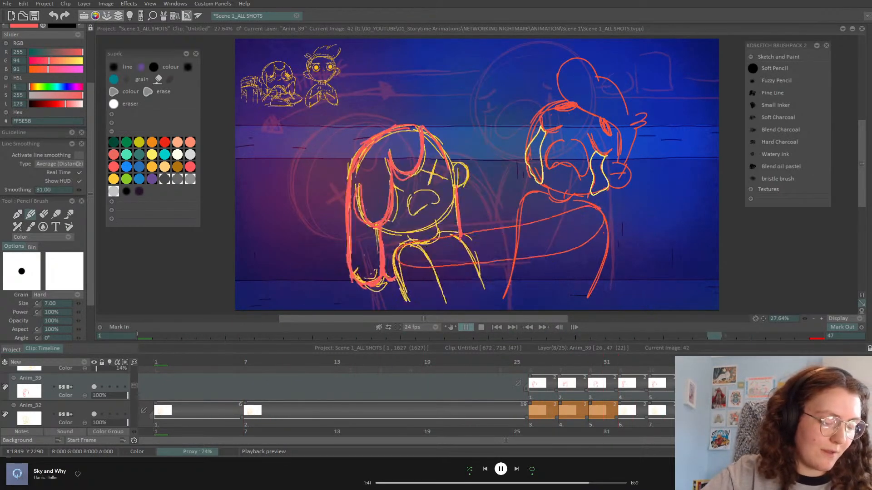
key("Return")
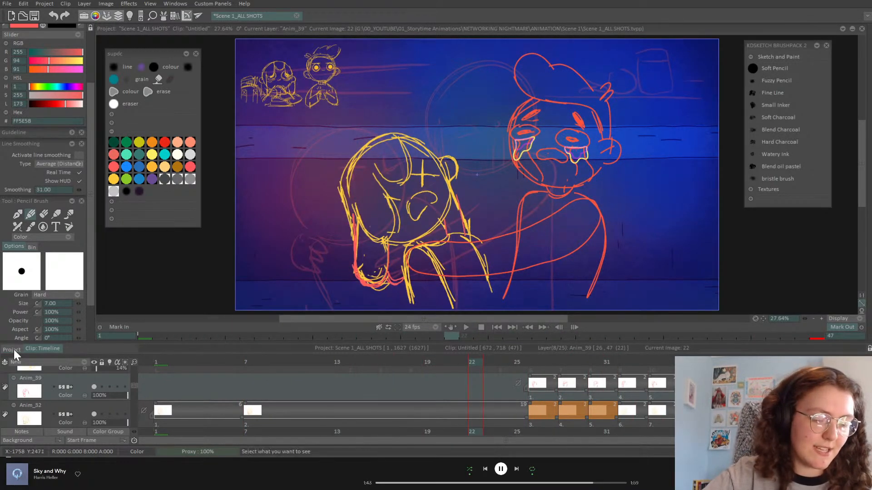
Open clip 1-5/7 from the project overview and play back its coloured animation
left_click(13, 350)
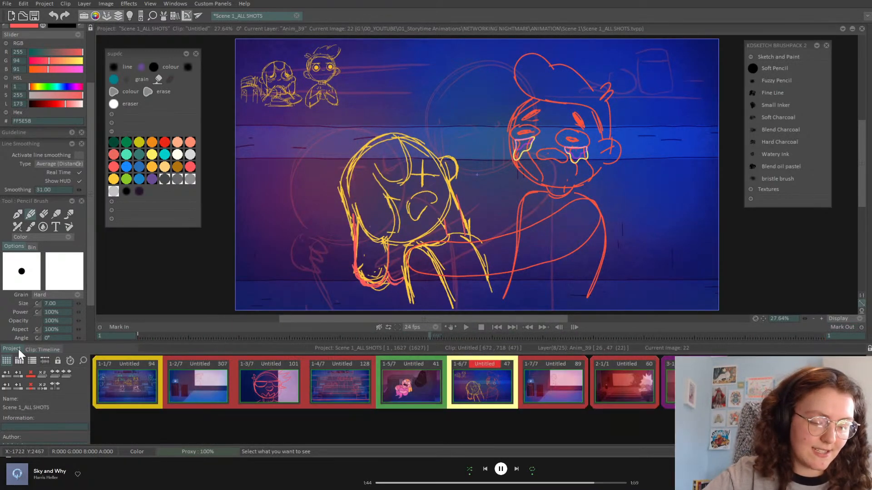
double_click(400, 382)
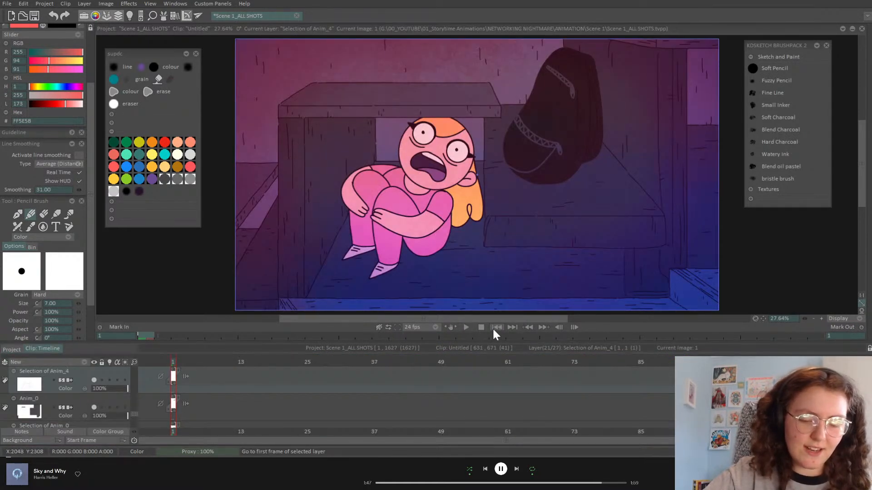
left_click(466, 327)
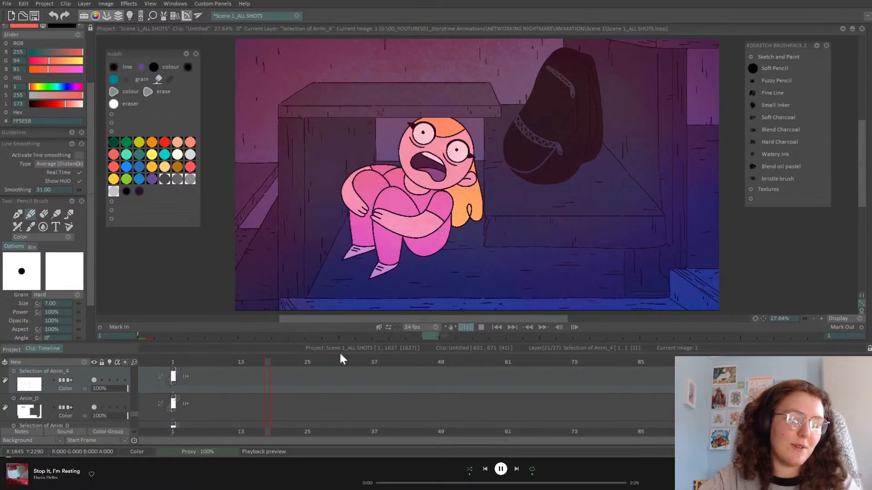
Return to clip 1-6/7 in the project overview and assign it to the Yellow colour group
left_click(18, 347)
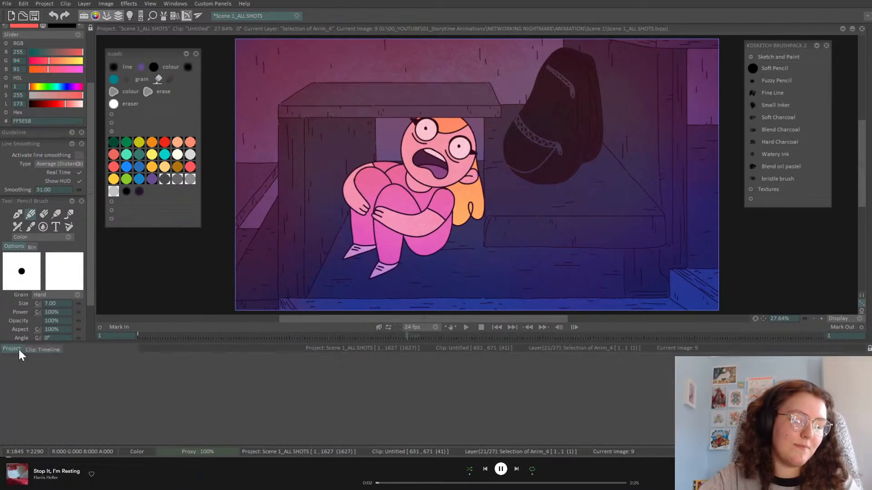
left_click(479, 393)
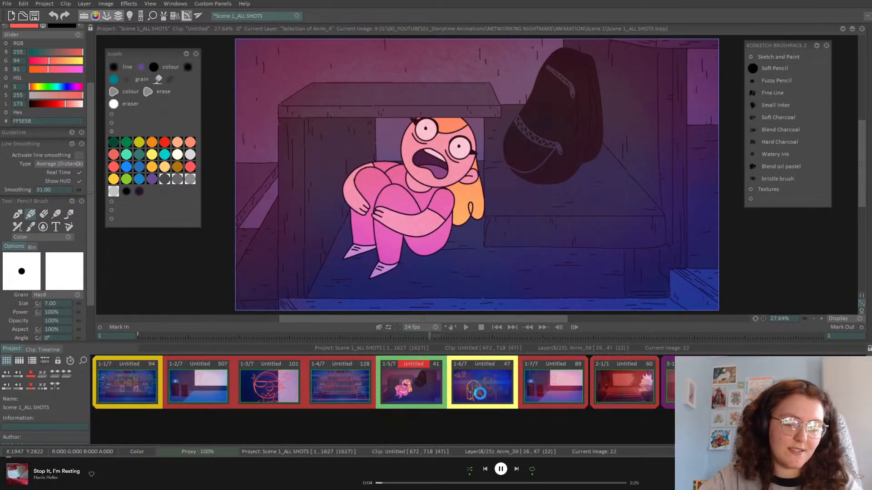
right_click(479, 389)
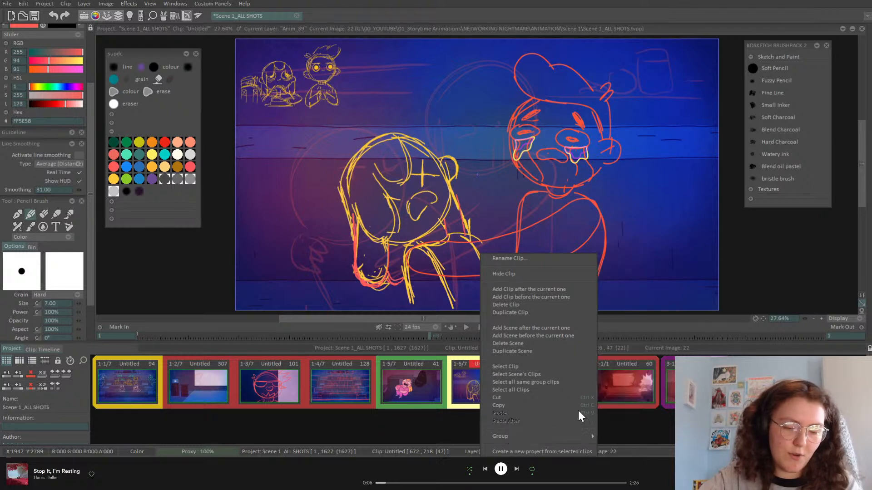
mouse_move(593, 436)
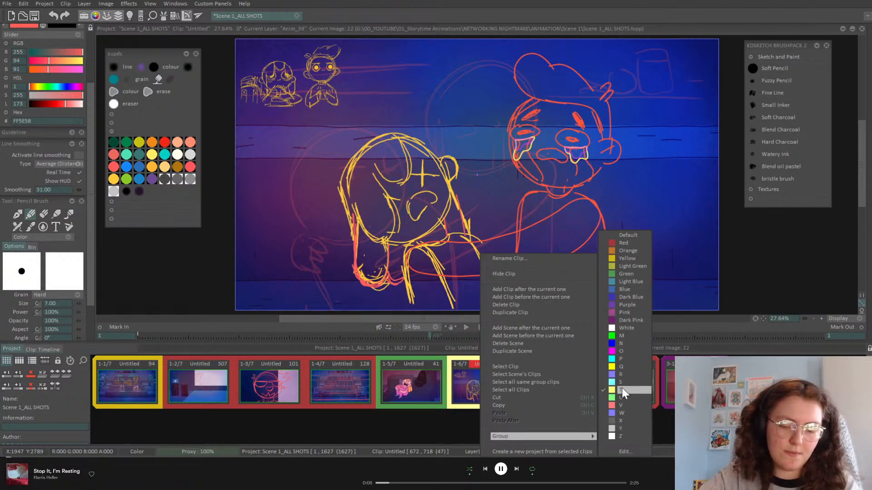
left_click(632, 258)
Open clip 1-1/7 and play it back, return to the project overview, and save the project
double_click(121, 389)
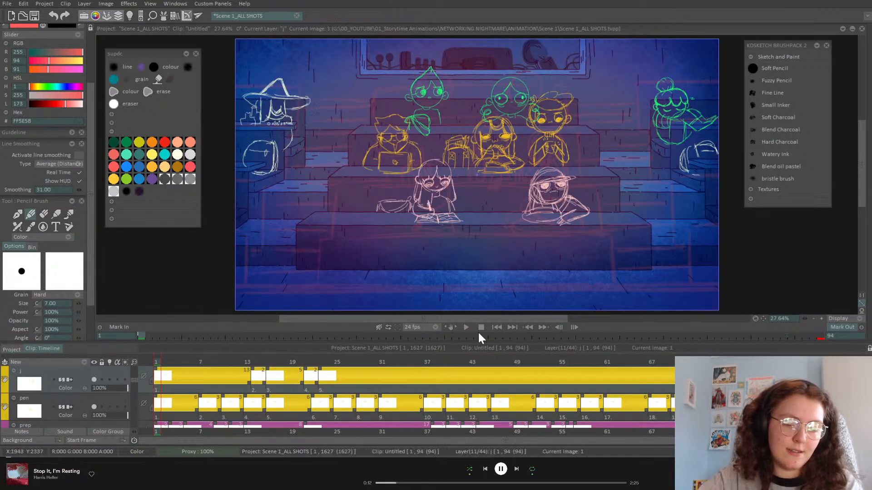
left_click(466, 327)
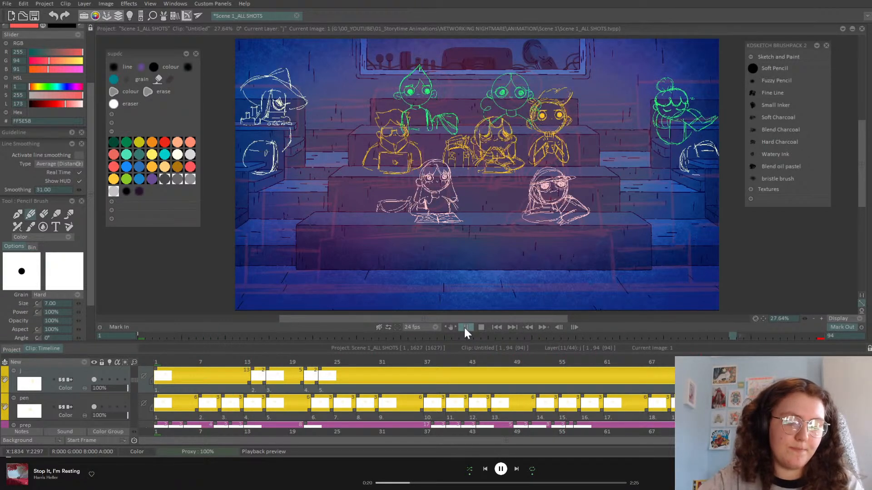
left_click(10, 350)
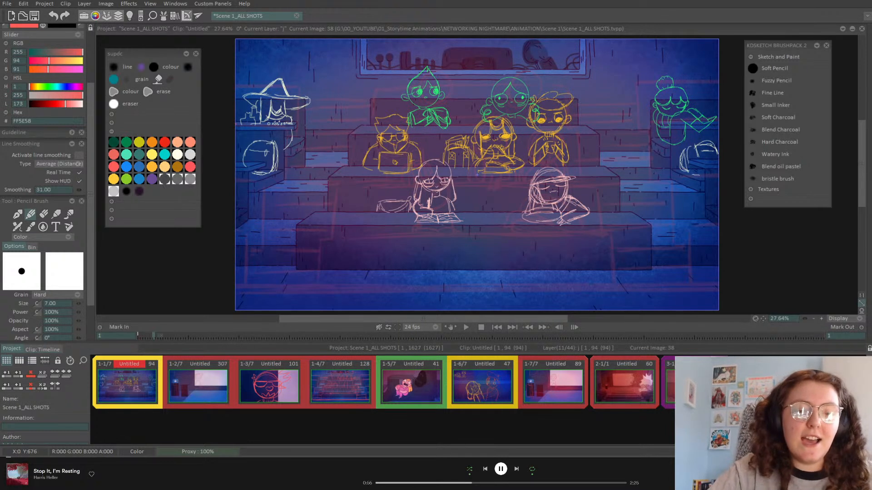
key("ctrl+s")
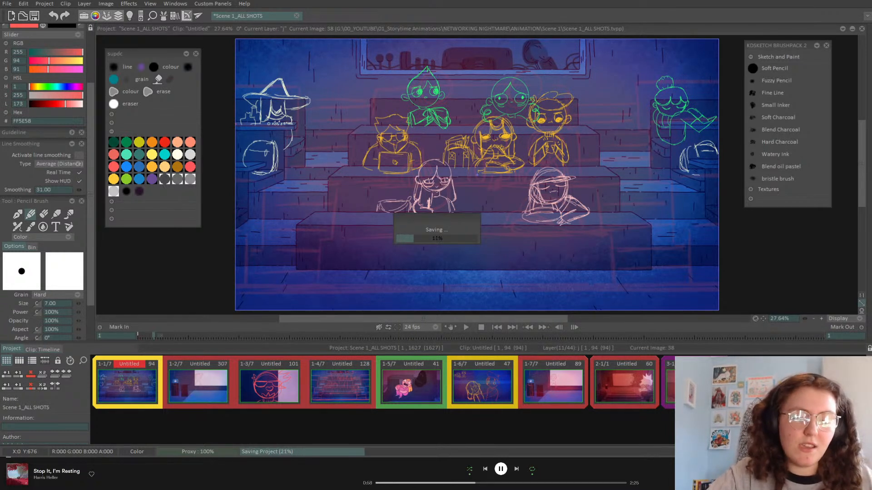